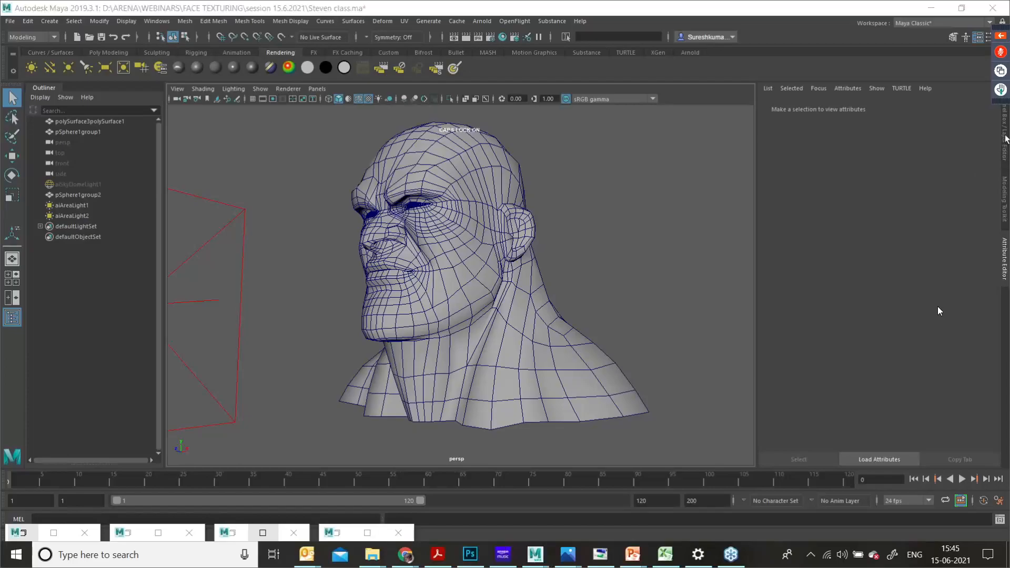
# Step: Show the Channel Box and select the head mesh in a front-facing view
pyautogui.click(1004, 137)
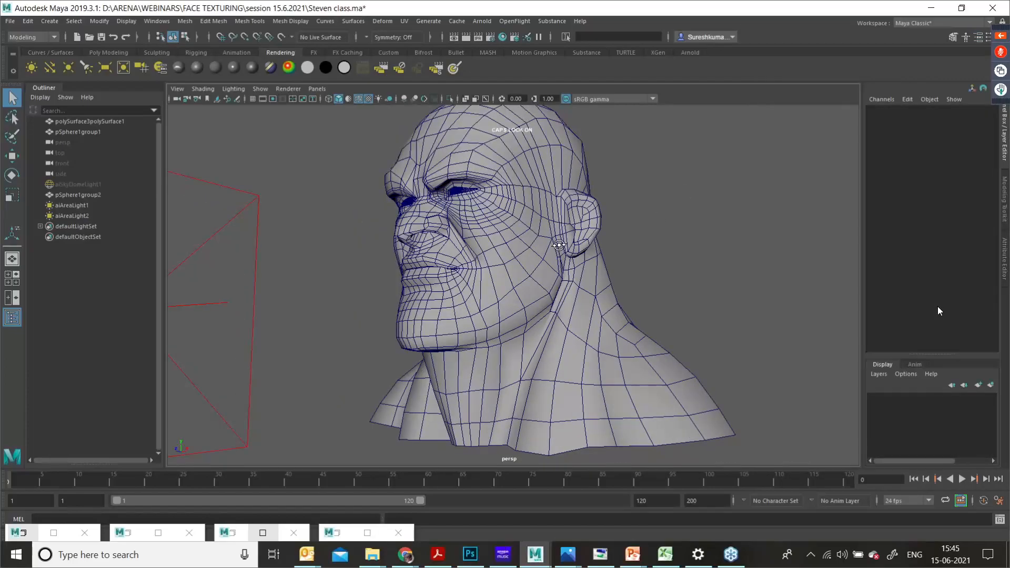
pyautogui.keyDown('alt'); pyautogui.moveTo(559, 245); pyautogui.dragTo(558, 205); pyautogui.keyUp('alt')
pyautogui.click(541, 203)
pyautogui.scroll(-2, 532, 210)
pyautogui.scroll(2, 522, 213)
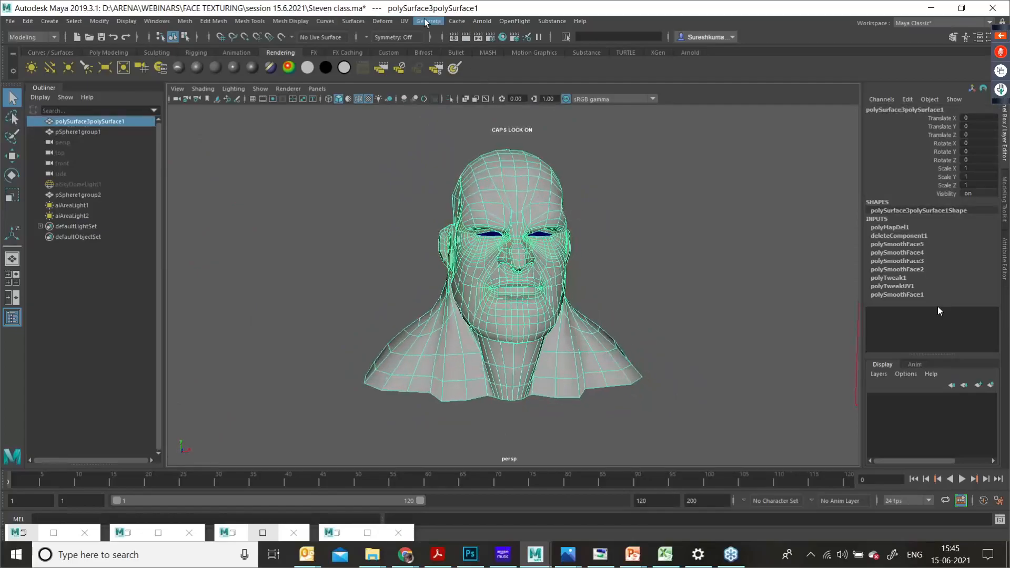
# Step: Check the head mesh for existing UVs in the UV Editor, then minimize the editor
pyautogui.click(404, 21)
pyautogui.click(424, 42)
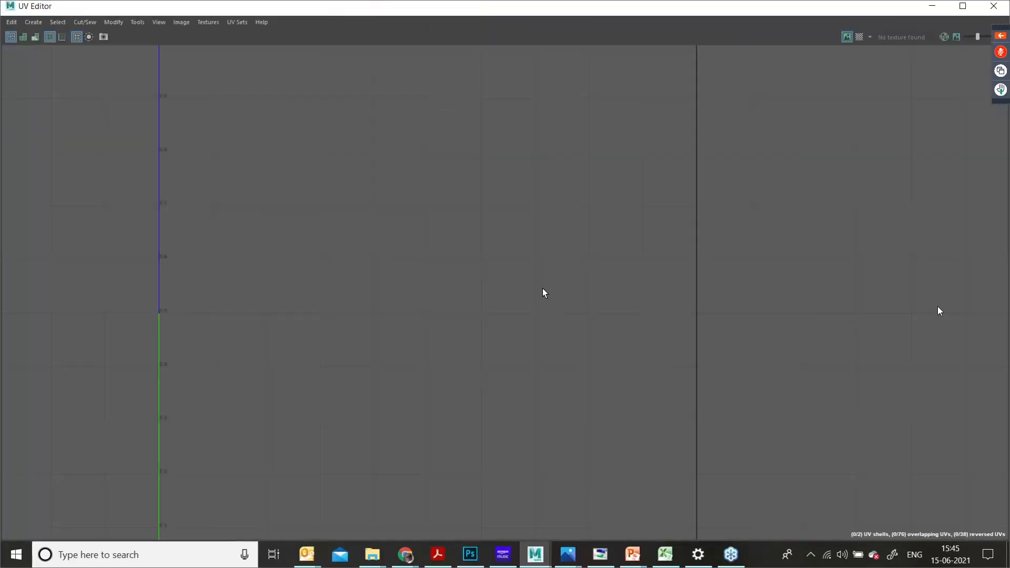
pyautogui.moveTo(280, 15); pyautogui.dragTo(167, 92)
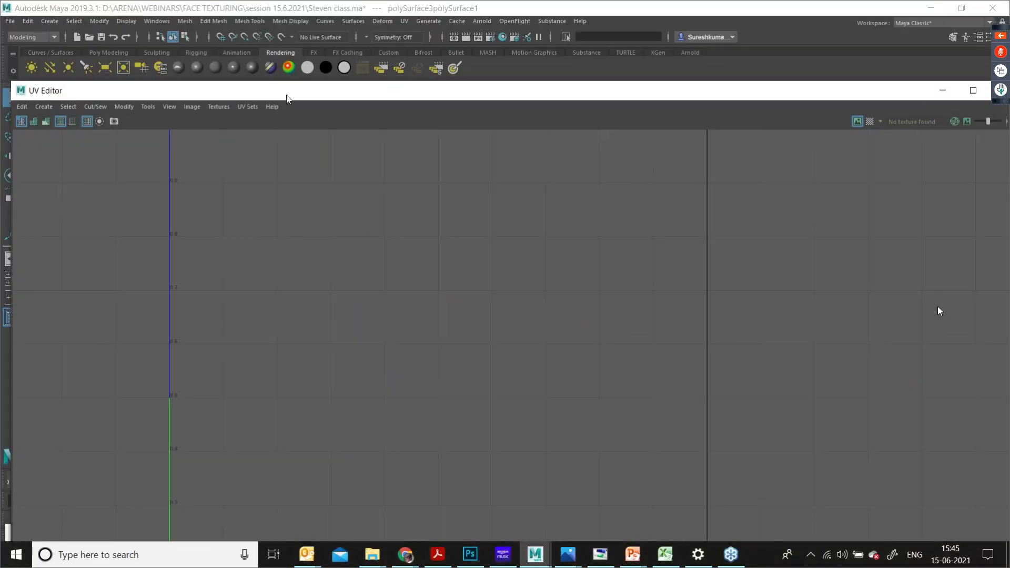
pyautogui.click(944, 92)
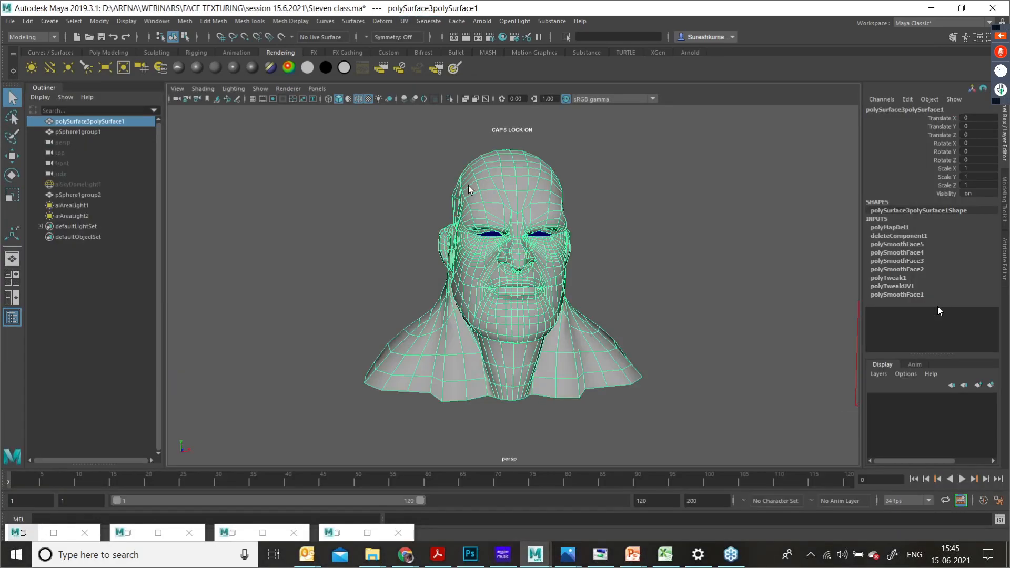
# Step: Project planar UVs onto the head from the Z axis with bounding-box fit, and check the layout in the UV Editor
pyautogui.click(404, 21)
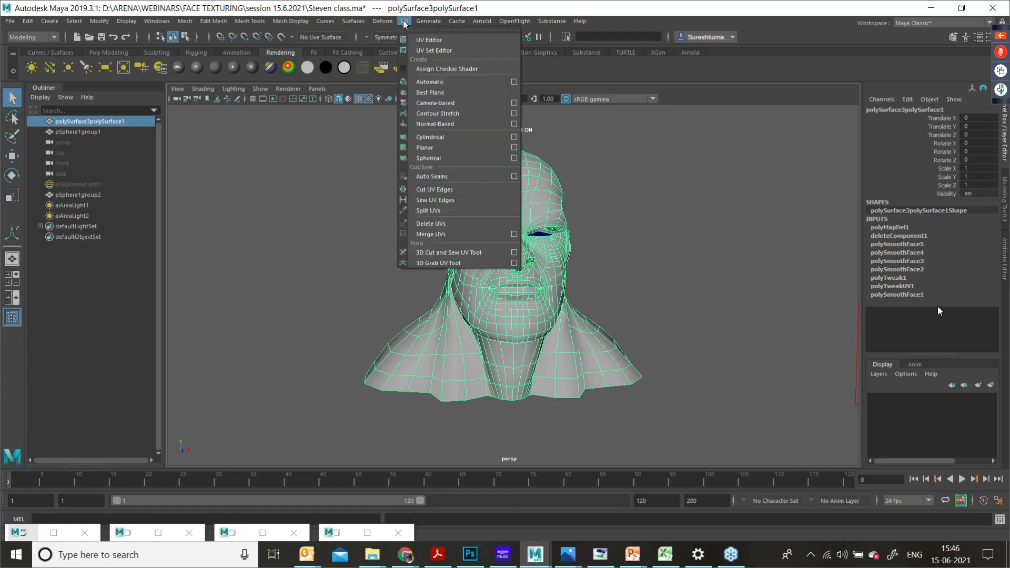
pyautogui.click(514, 148)
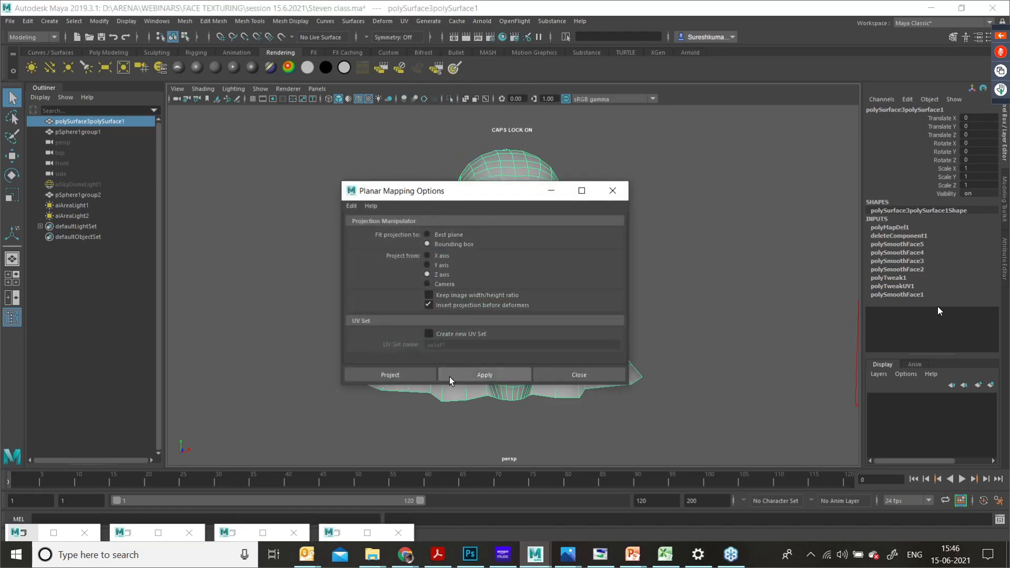
pyautogui.click(415, 371)
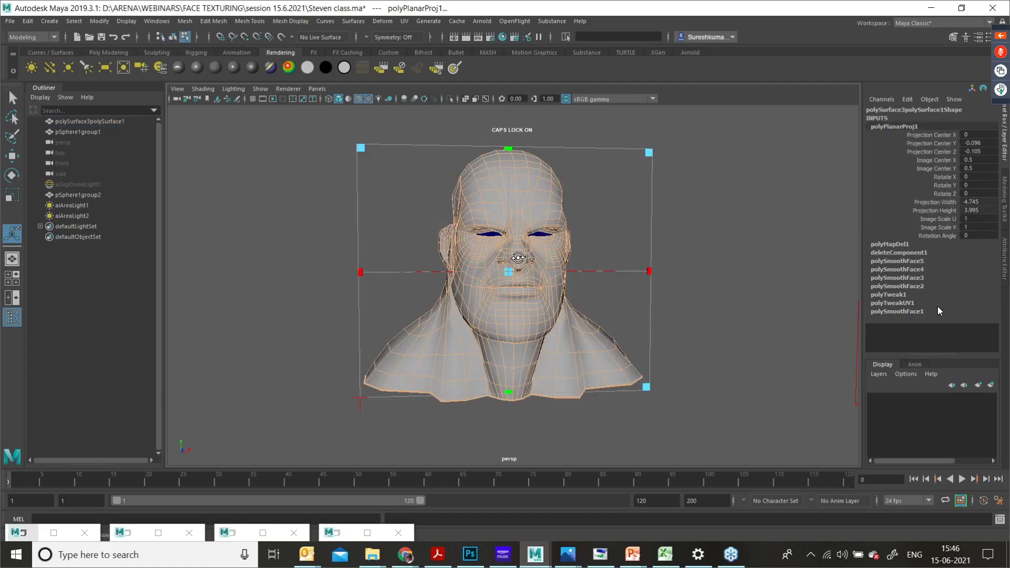
pyautogui.click(404, 21)
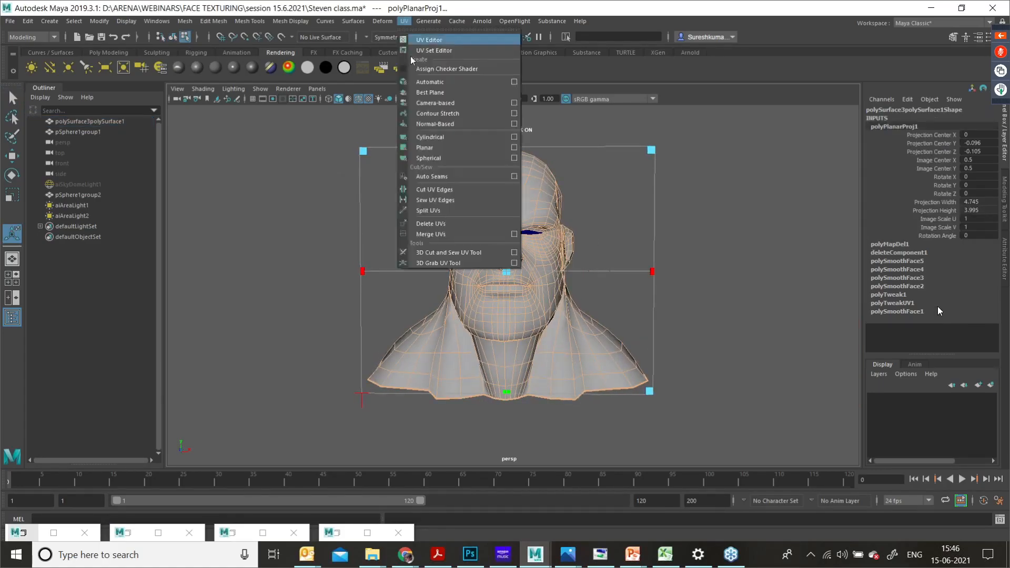
pyautogui.click(429, 40)
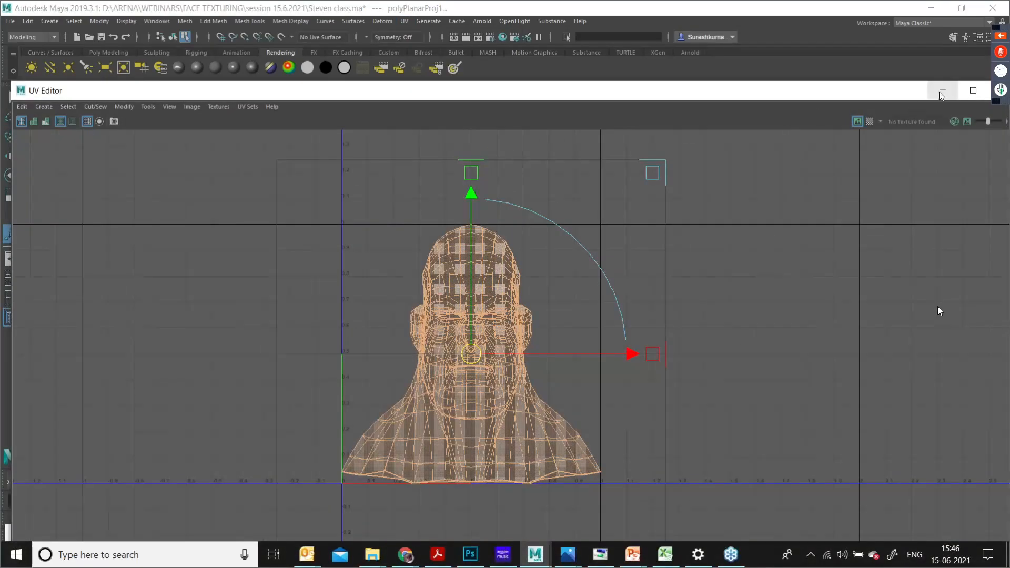
pyautogui.click(942, 91)
# Step: In edge mode, select the centre-line edges from the forehead over the skull down to the back neck border
pyautogui.scroll(3, 489, 311)
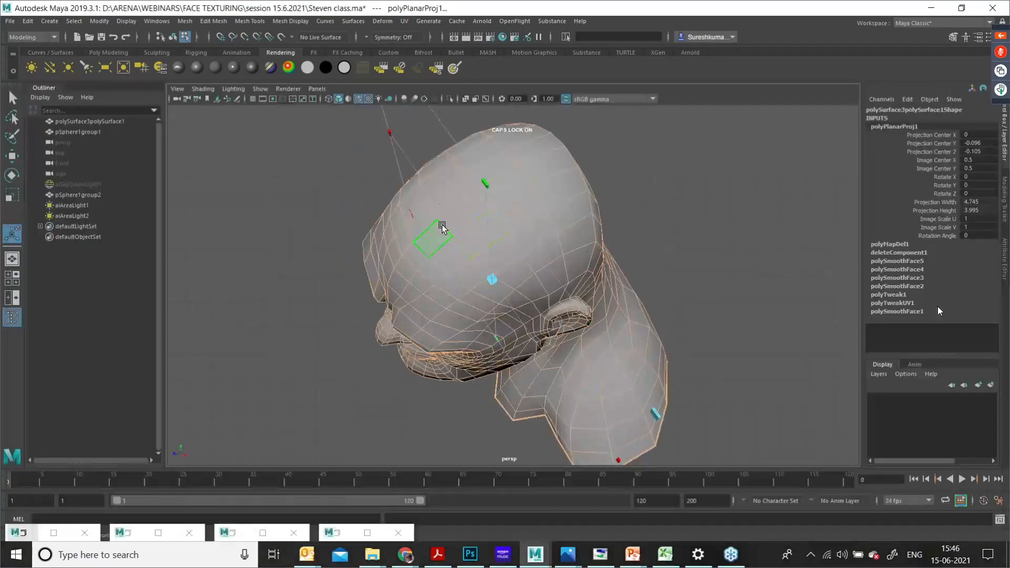
pyautogui.rightClick(444, 227)
pyautogui.click(443, 197)
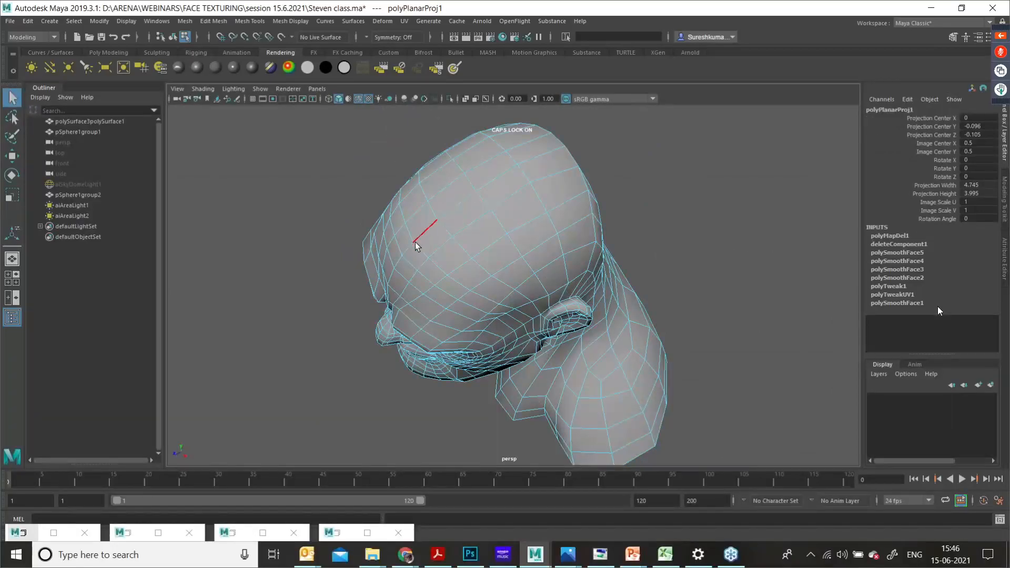
pyautogui.keyDown('alt'); pyautogui.moveTo(404, 259); pyautogui.dragTo(422, 233); pyautogui.keyUp('alt')
pyautogui.click(463, 220)
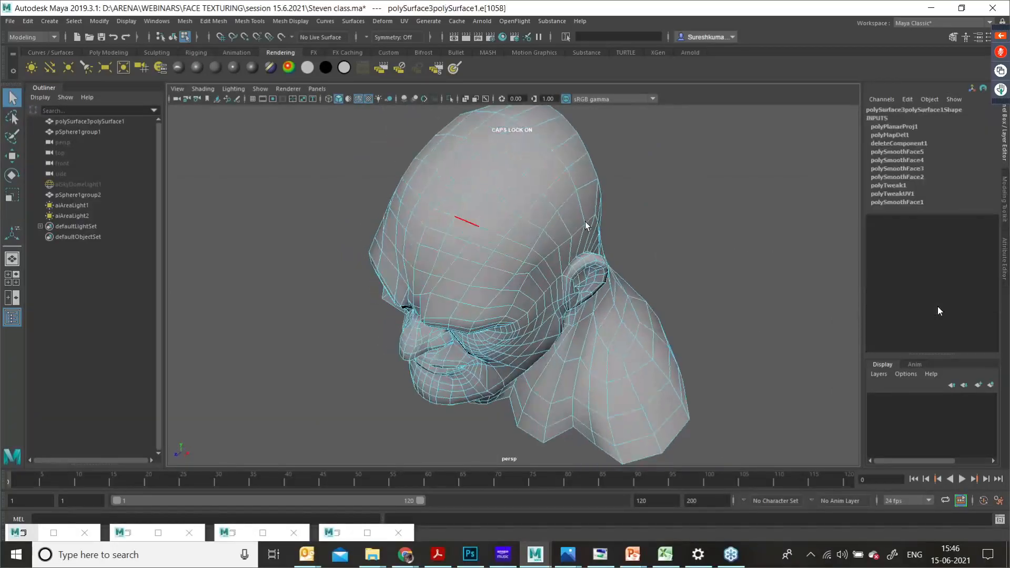
pyautogui.keyDown('alt'); pyautogui.moveTo(584, 223); pyautogui.dragTo(641, 458); pyautogui.keyUp('alt')
pyautogui.scroll(-2, 614, 458)
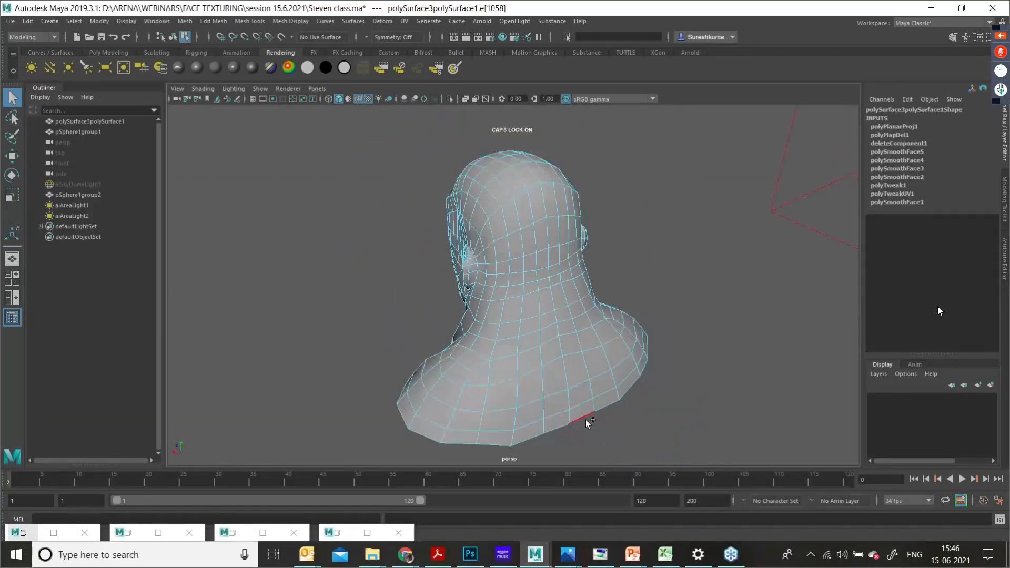
pyautogui.keyDown('shift'); pyautogui.doubleClick(571, 416); pyautogui.keyUp('shift')
# Step: Add the row of horizontal edges across both sides of the upper forehead to the seam selection
pyautogui.keyDown('alt'); pyautogui.moveTo(510, 322); pyautogui.dragTo(671, 316); pyautogui.keyUp('alt')
pyautogui.scroll(3, 484, 283)
pyautogui.scroll(3, 484, 279)
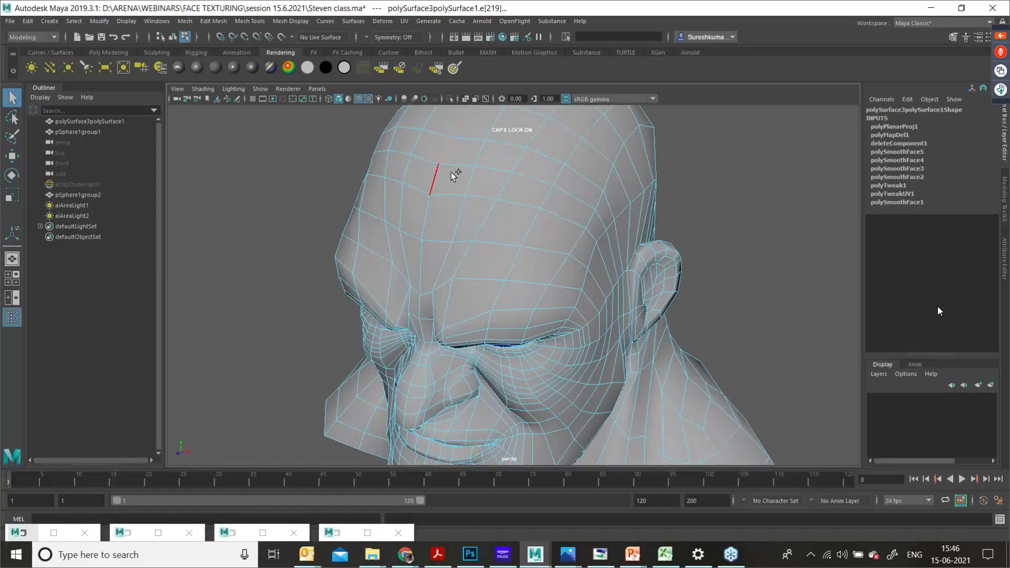
pyautogui.keyDown('shift'); pyautogui.click(489, 171); pyautogui.keyUp('shift')
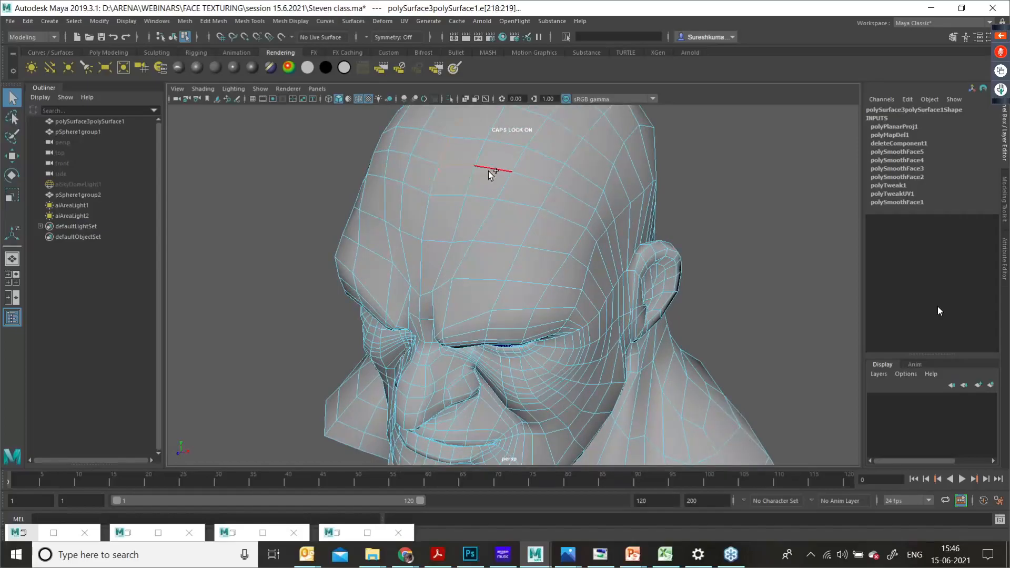
pyautogui.keyDown('shift'); pyautogui.click(532, 176); pyautogui.keyUp('shift')
pyautogui.keyDown('alt'); pyautogui.moveTo(477, 214); pyautogui.dragTo(642, 153); pyautogui.keyUp('alt')
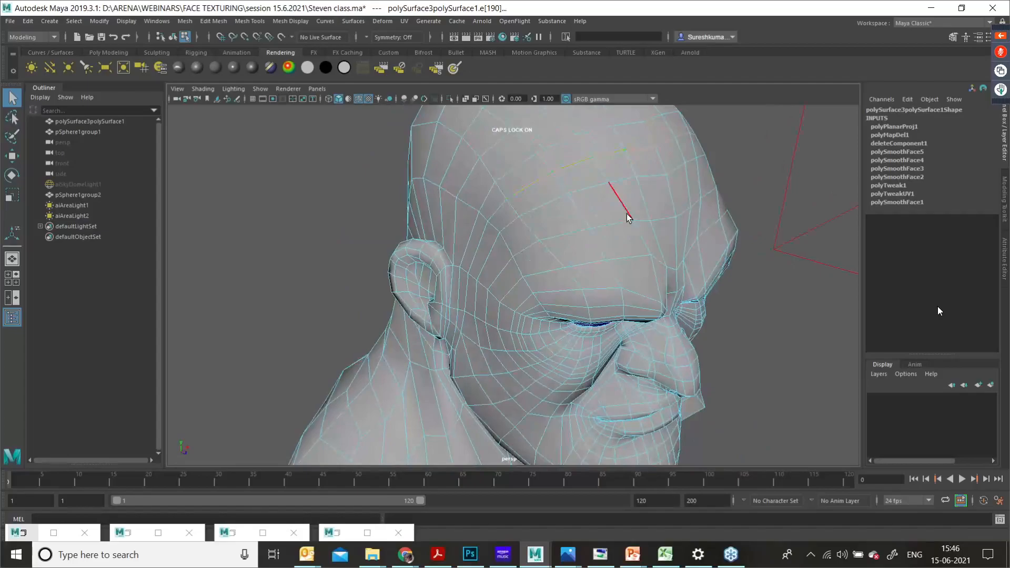
pyautogui.keyDown('alt'); pyautogui.moveTo(634, 216); pyautogui.dragTo(456, 237); pyautogui.keyUp('alt')
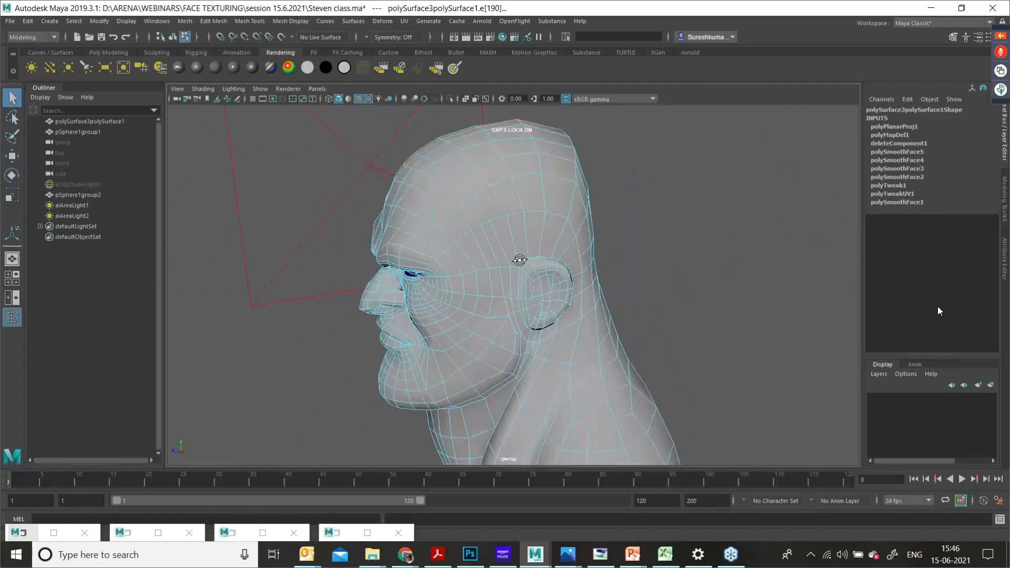
pyautogui.keyDown('alt'); pyautogui.moveTo(519, 260); pyautogui.dragTo(580, 320); pyautogui.keyUp('alt')
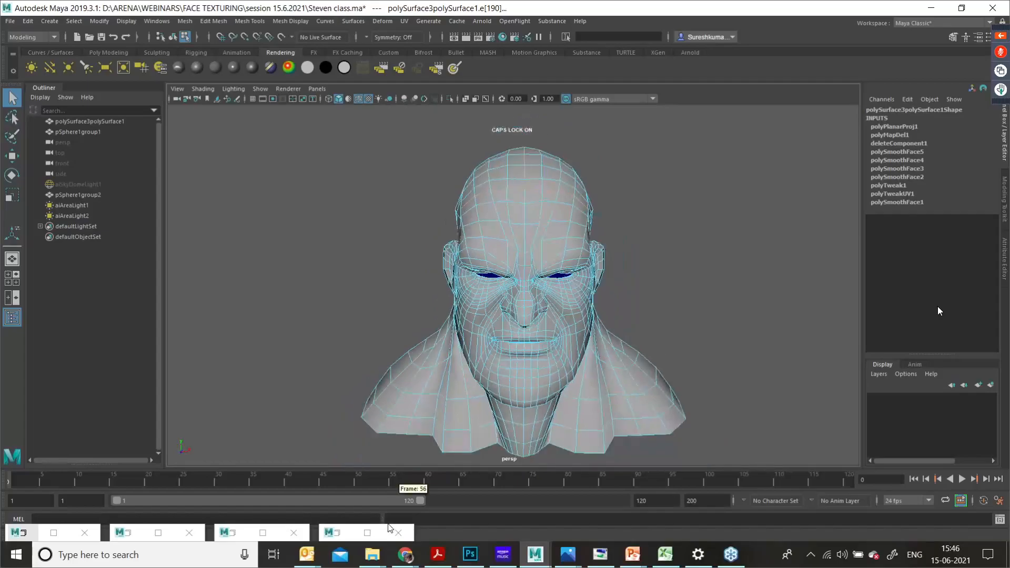
# Step: Restore the UV Toolkit and UV Editor, and cut the UVs along the selected forehead and back-of-head edges
pyautogui.doubleClick(338, 536)
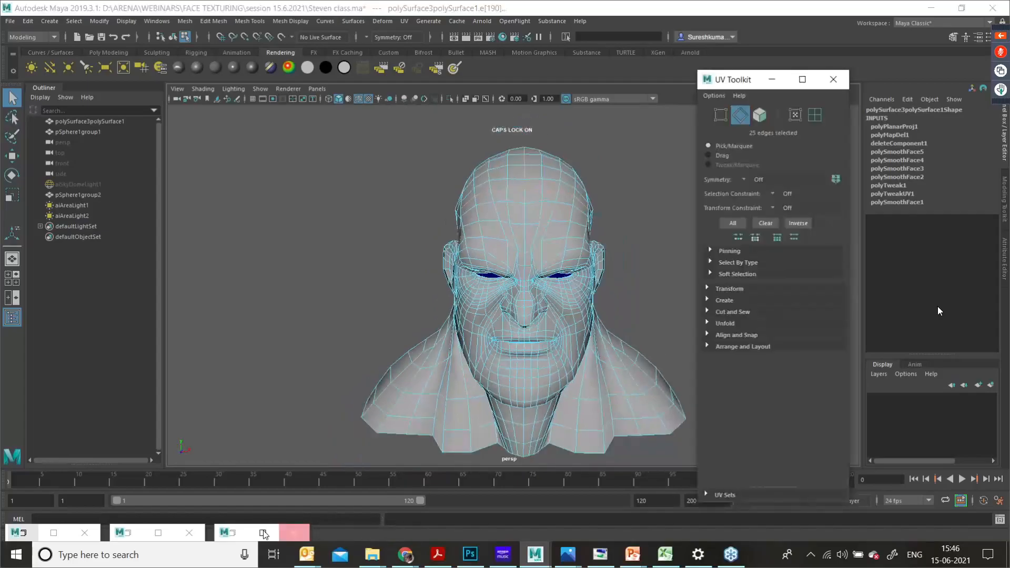
pyautogui.doubleClick(235, 539)
pyautogui.scroll(1, 603, 408)
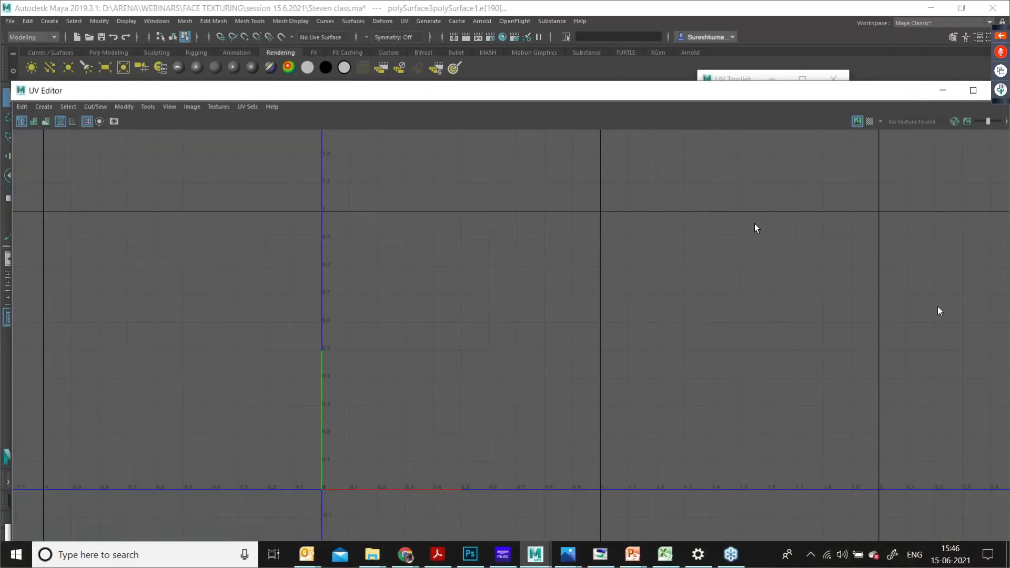
pyautogui.press('f')
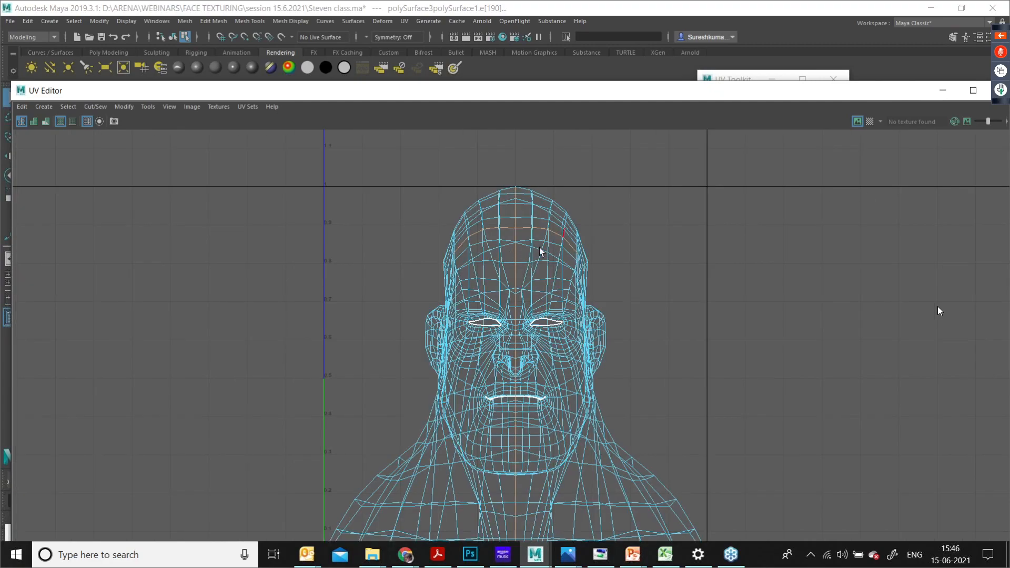
pyautogui.keyDown('alt'); pyautogui.moveTo(564, 398); pyautogui.dragTo(564, 359, button='middle'); pyautogui.keyUp('alt')
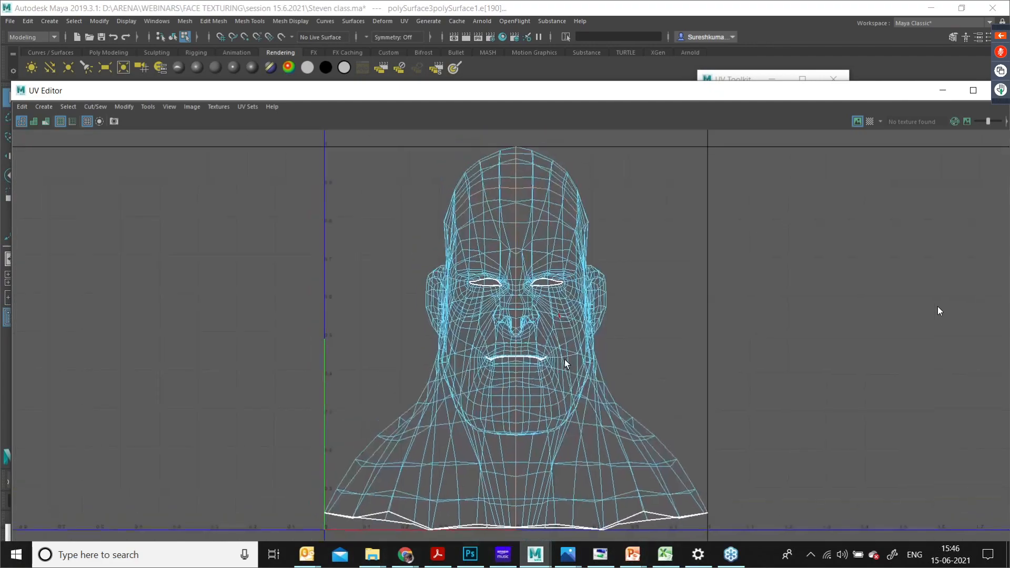
pyautogui.keyDown('shift'); pyautogui.rightClick(535, 262); pyautogui.keyUp('shift')
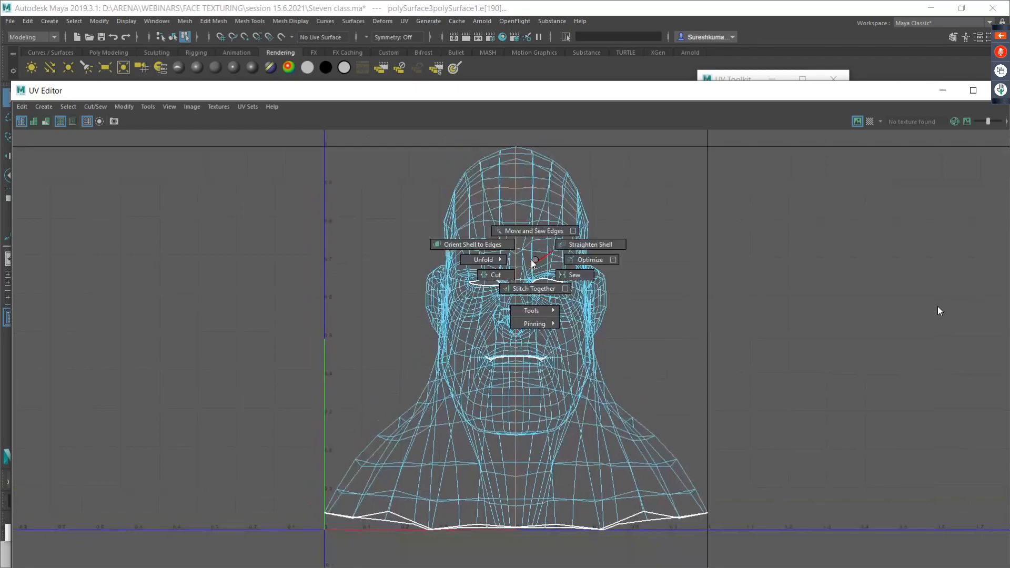
pyautogui.click(500, 274)
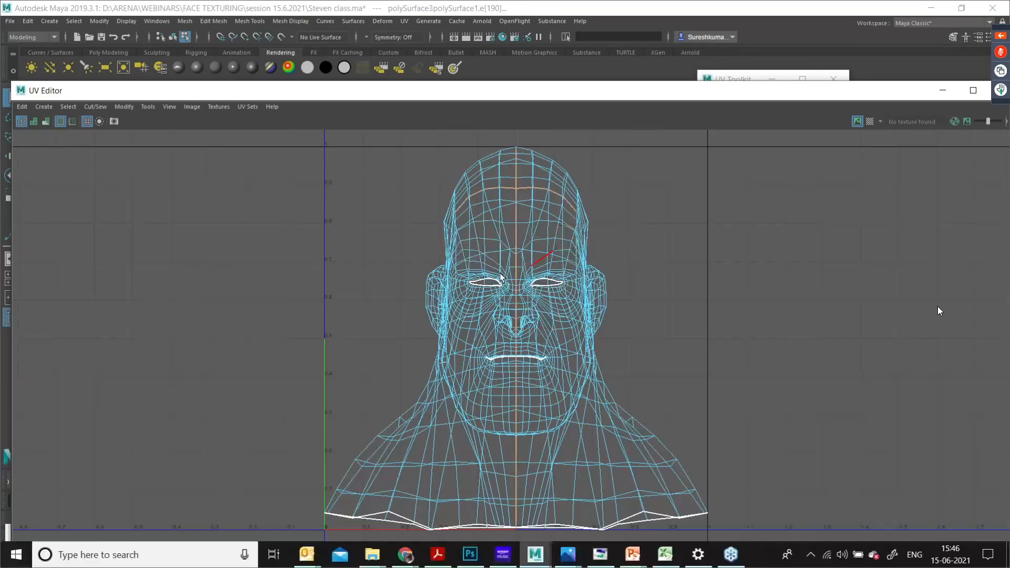
# Step: Select all of the head's UVs and unfold them
pyautogui.scroll(-4, 524, 284)
pyautogui.rightClick(532, 267)
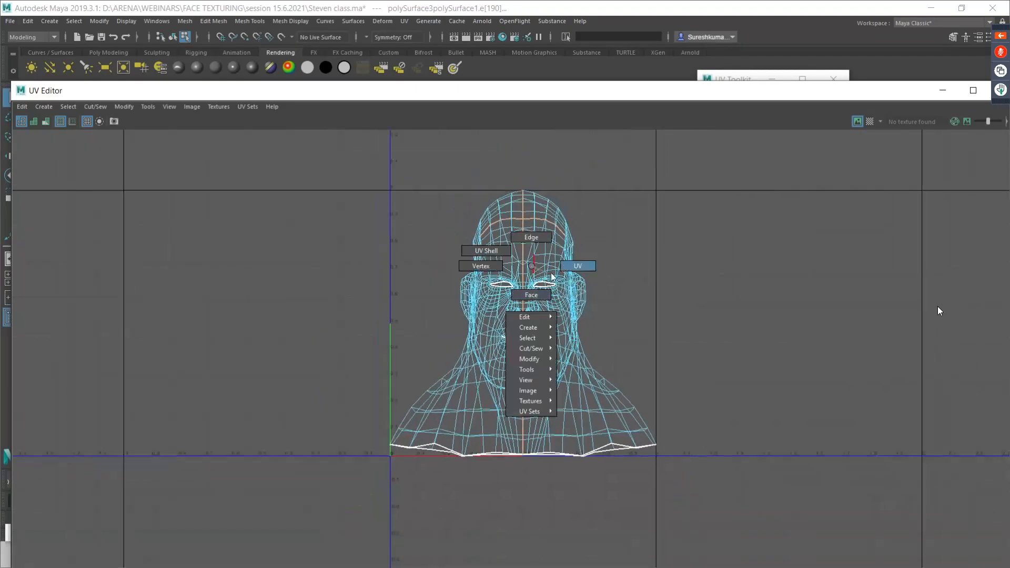
pyautogui.moveTo(361, 152); pyautogui.dragTo(676, 513)
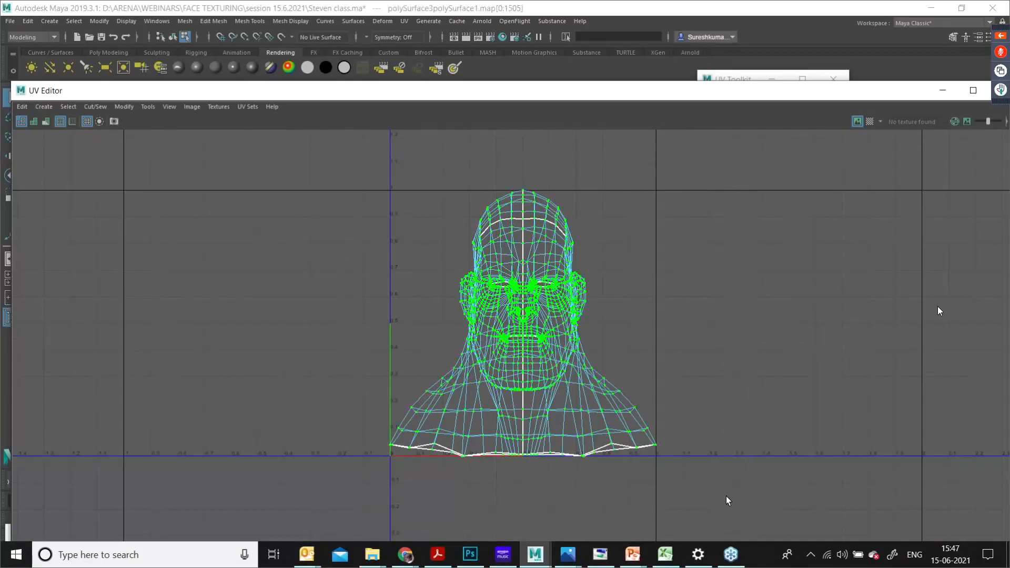
pyautogui.keyDown('shift'); pyautogui.moveTo(545, 331); pyautogui.dragTo(431, 333, button='right'); pyautogui.keyUp('shift')
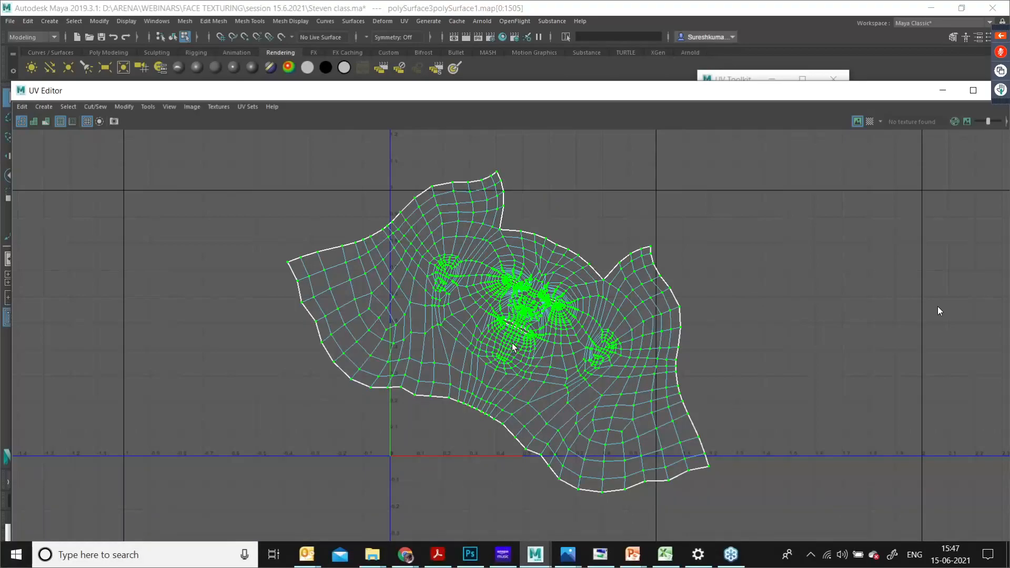
# Step: Rotate the unfolded head shell upright, then scale and move it to fit within the 0–1 UV tile
pyautogui.press('e')
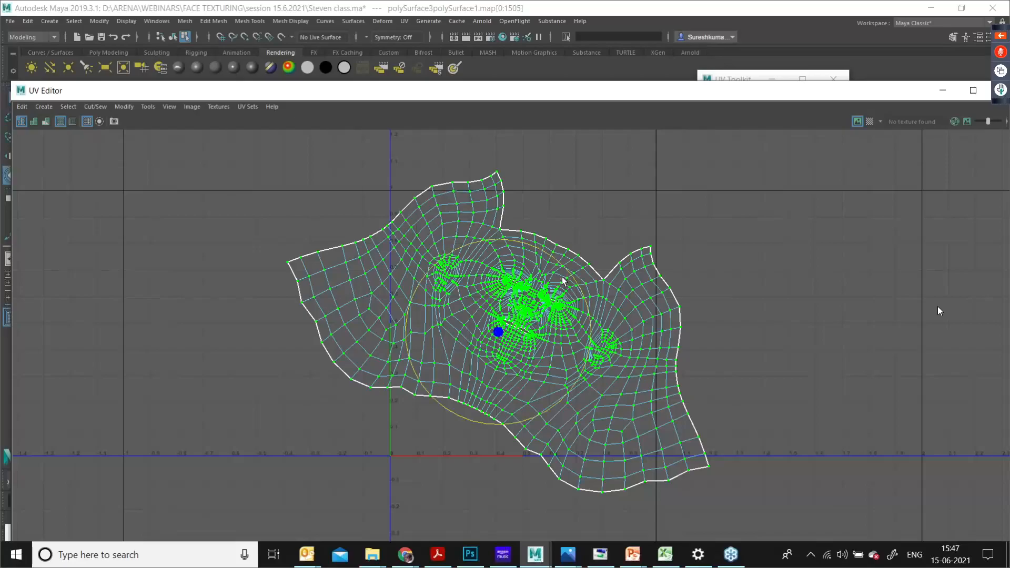
pyautogui.moveTo(565, 267); pyautogui.dragTo(533, 249)
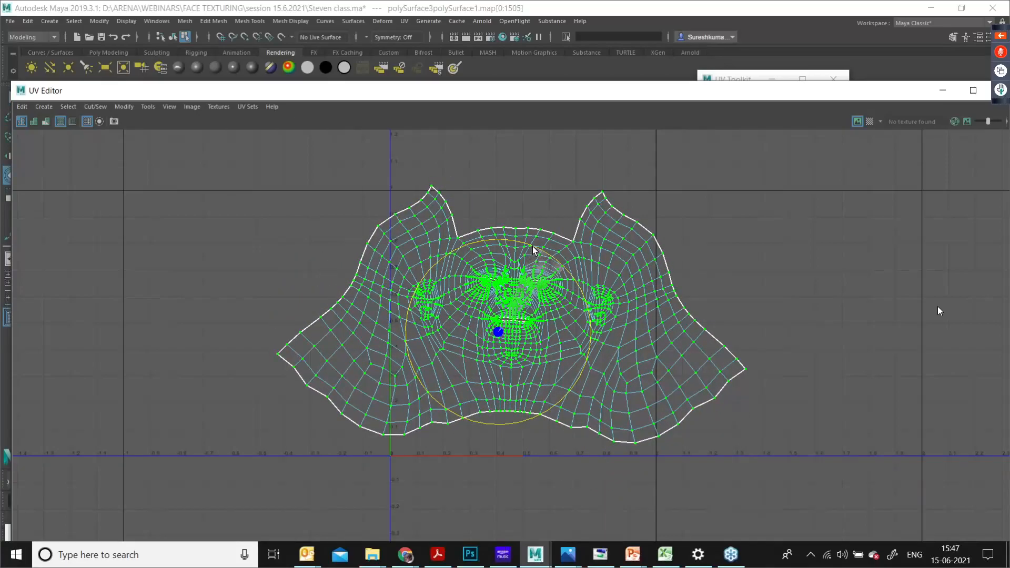
pyautogui.press('w')
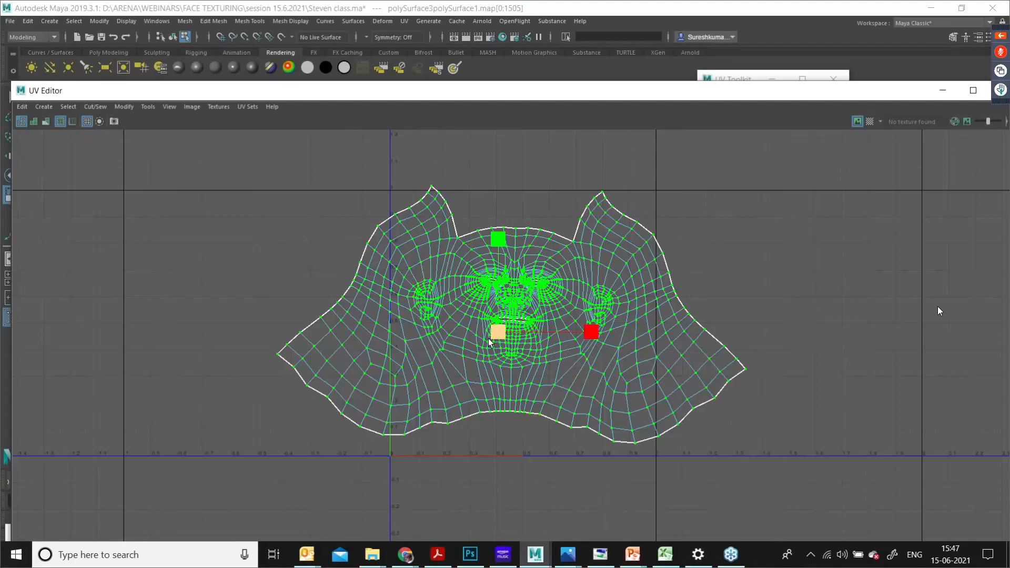
pyautogui.moveTo(489, 342); pyautogui.dragTo(516, 296)
pyautogui.press('w')
pyautogui.press('r')
pyautogui.press('w')
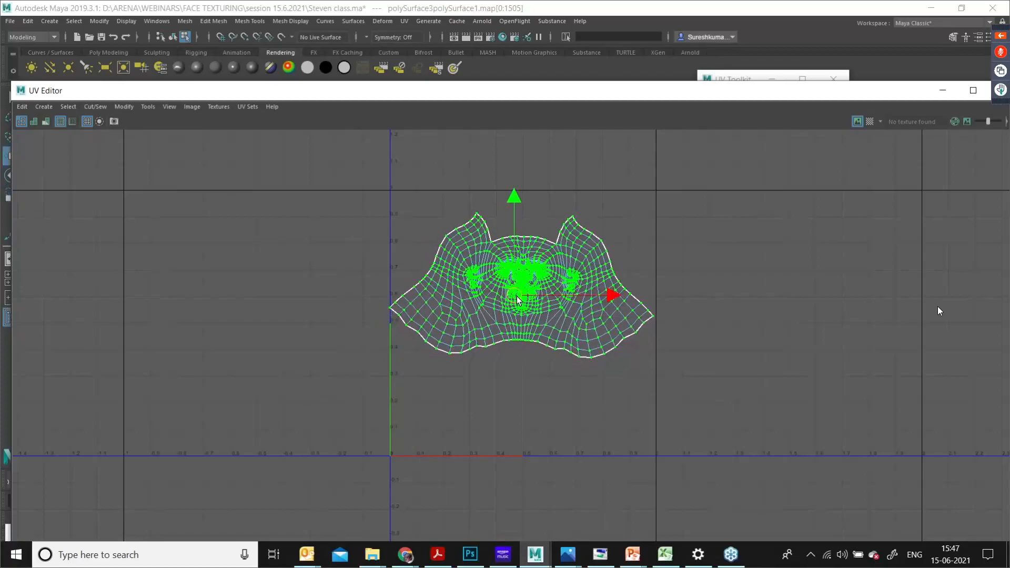
# Step: Fine-tune the head shell's rotation so both shoulder sides sit level
pyautogui.scroll(3, 599, 315)
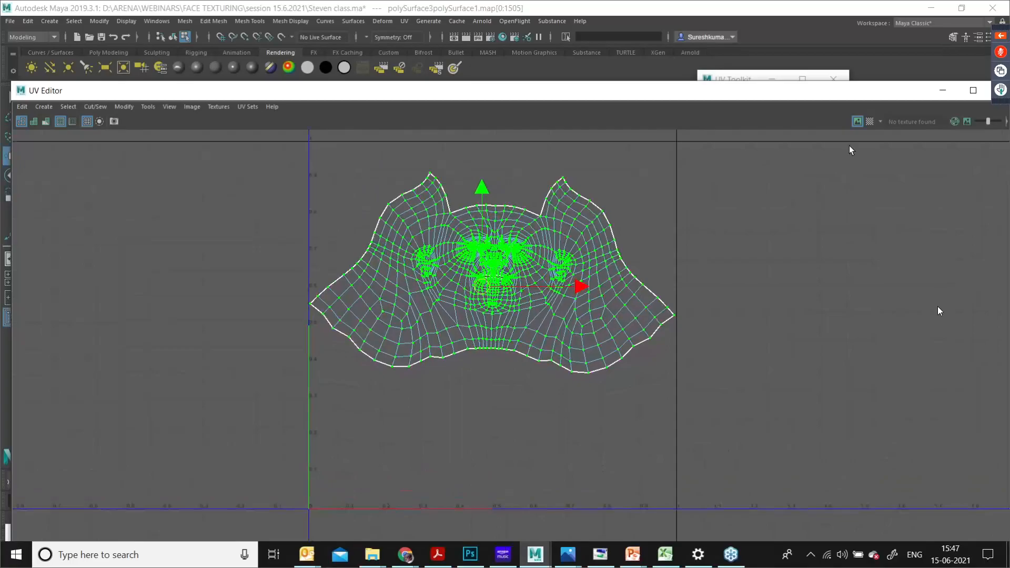
pyautogui.press('e')
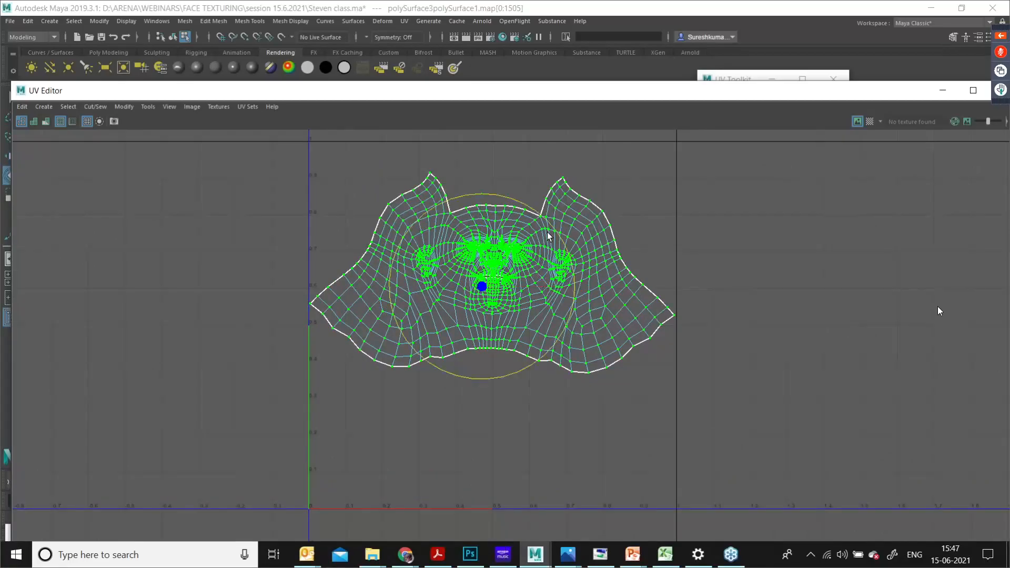
pyautogui.moveTo(551, 223); pyautogui.dragTo(550, 223)
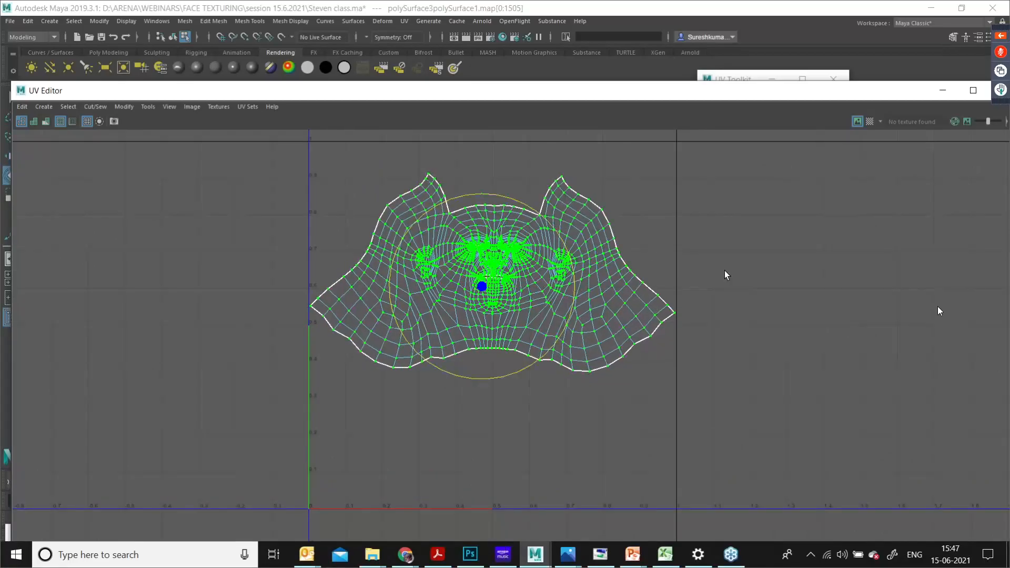
# Step: Turn on the checker map and inspect the head model for UV stretching across the face, neck and shoulders
pyautogui.click(867, 122)
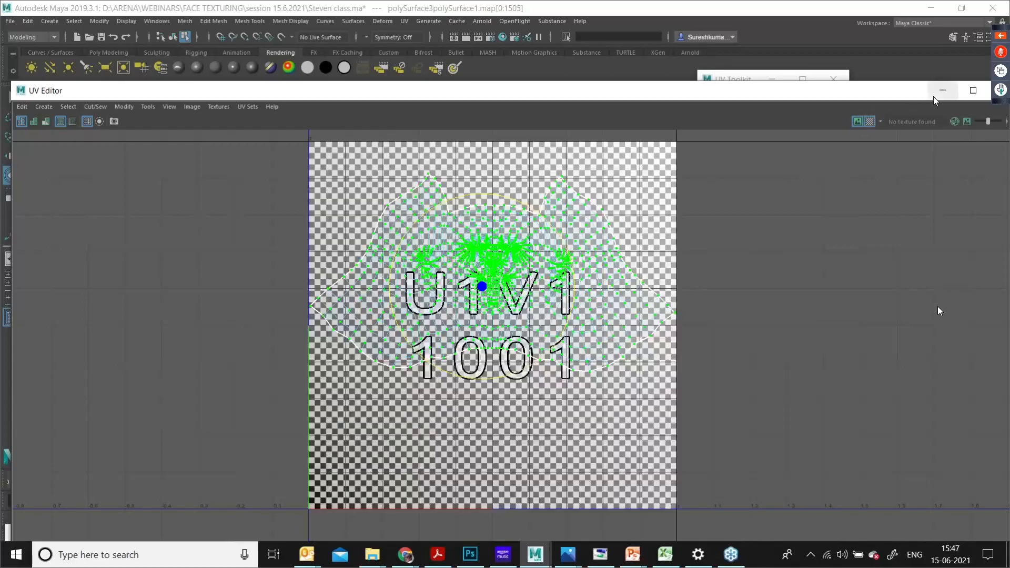
pyautogui.click(941, 90)
pyautogui.keyDown('alt'); pyautogui.moveTo(552, 239); pyautogui.dragTo(507, 321); pyautogui.keyUp('alt')
pyautogui.keyDown('alt'); pyautogui.moveTo(489, 220); pyautogui.dragTo(484, 253); pyautogui.keyUp('alt')
pyautogui.scroll(3, 590, 259)
pyautogui.scroll(3, 590, 259)
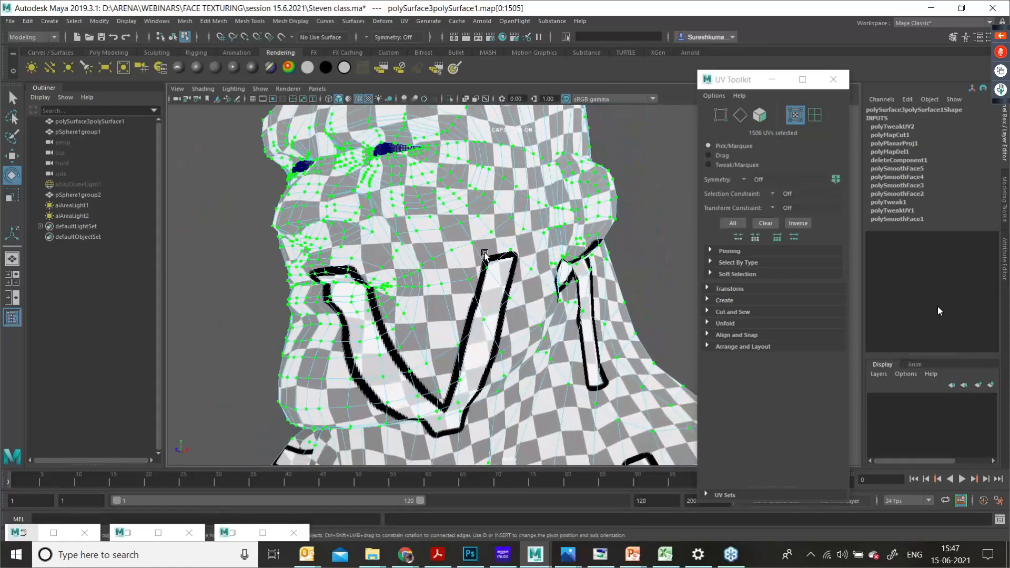
pyautogui.keyDown('alt'); pyautogui.moveTo(467, 329); pyautogui.dragTo(431, 325); pyautogui.keyUp('alt')
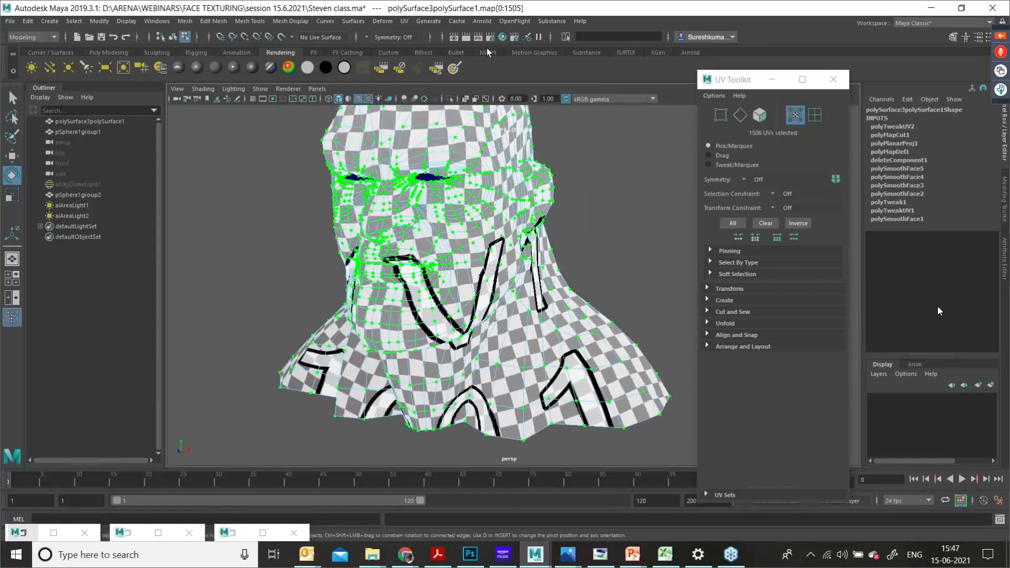
# Step: Reopen the UV Editor to turn off the checker map, and minimize the editor to return to the model
pyautogui.click(405, 21)
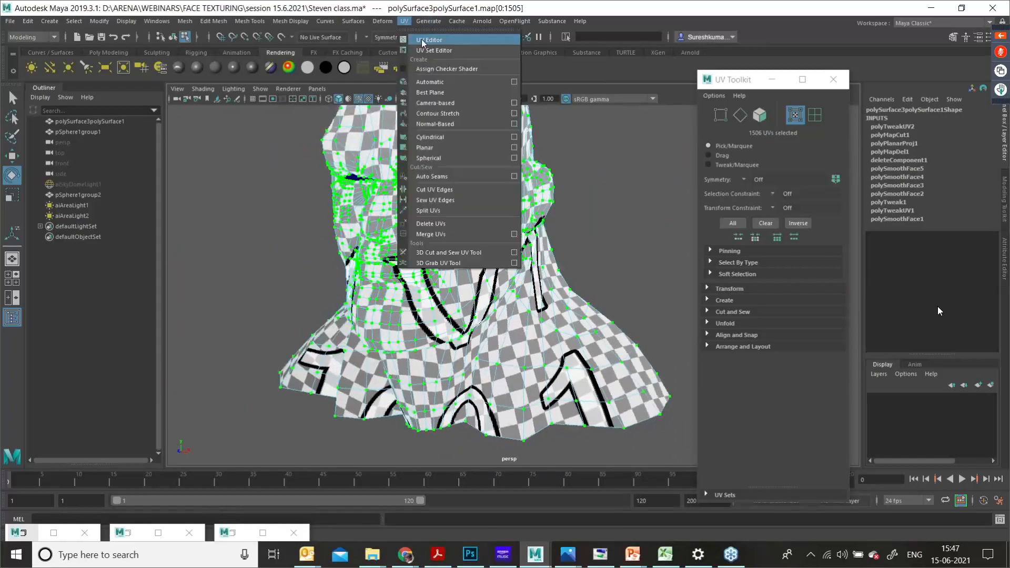
pyautogui.click(421, 39)
pyautogui.click(869, 122)
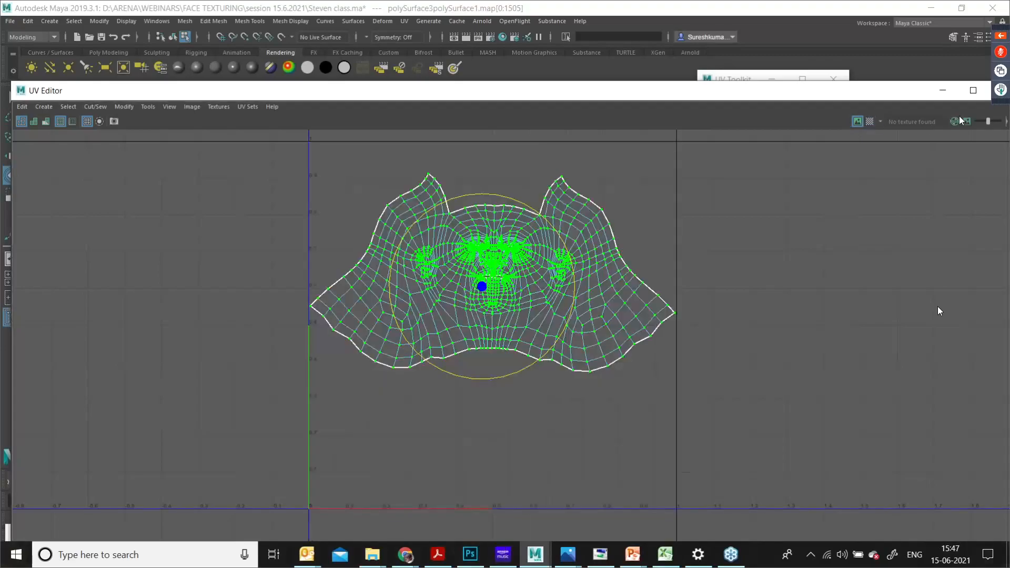
pyautogui.click(943, 91)
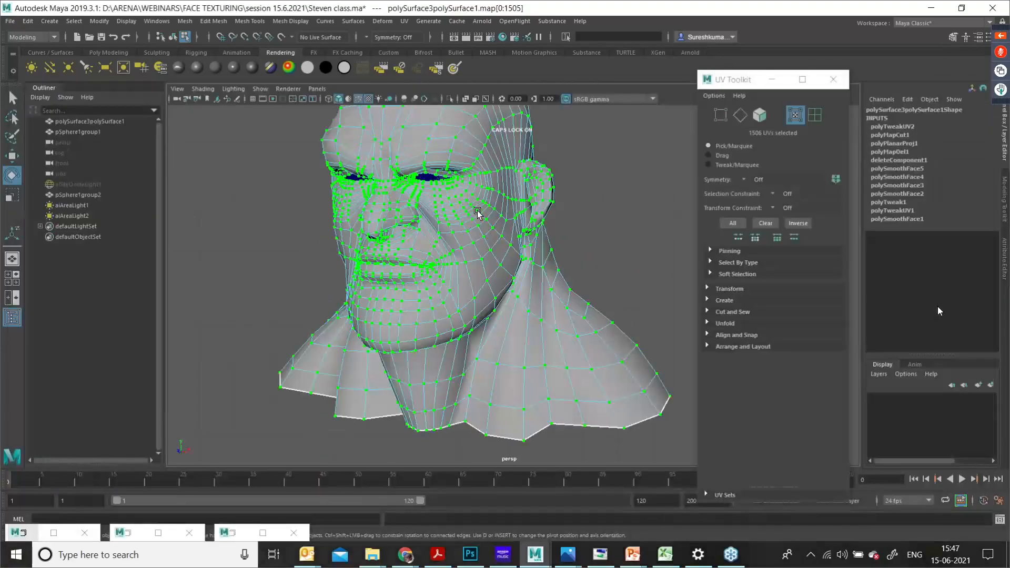
# Step: Switch the head from UV component selection to object mode
pyautogui.keyDown('alt'); pyautogui.moveTo(482, 223); pyautogui.dragTo(477, 250); pyautogui.keyUp('alt')
pyautogui.keyDown('alt'); pyautogui.moveTo(478, 250); pyautogui.dragTo(467, 329, button='middle'); pyautogui.keyUp('alt')
pyautogui.scroll(3, 466, 326)
pyautogui.moveTo(429, 203); pyautogui.dragTo(475, 182, button='right')
pyautogui.scroll(-5, 468, 231)
pyautogui.keyDown('alt'); pyautogui.moveTo(475, 273); pyautogui.dragTo(477, 235, button='middle'); pyautogui.keyUp('alt')
pyautogui.scroll(3, 477, 235)
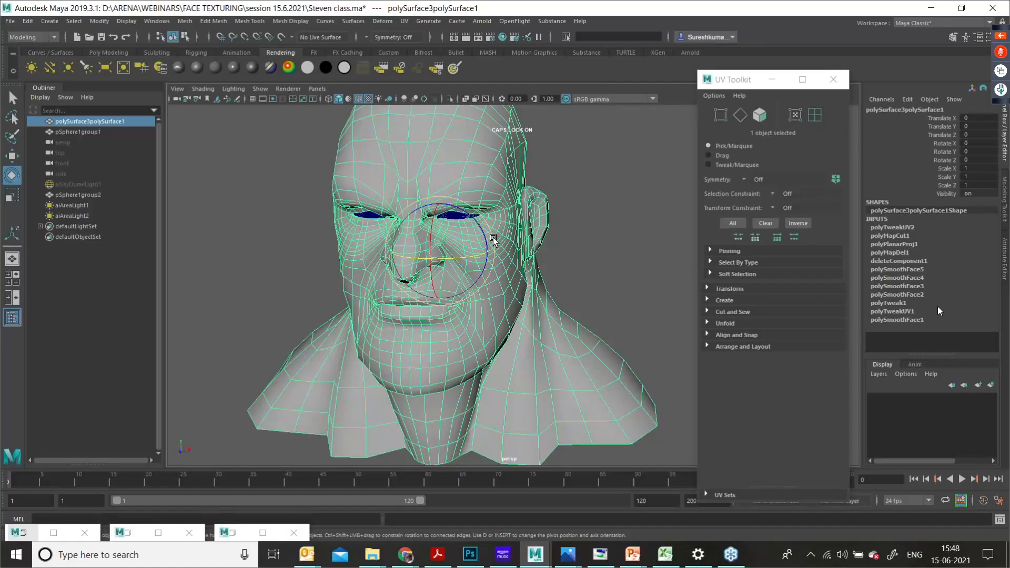
pyautogui.scroll(-3, 503, 295)
pyautogui.scroll(4, 484, 299)
pyautogui.keyDown('alt'); pyautogui.moveTo(503, 295); pyautogui.dragTo(507, 254); pyautogui.keyUp('alt')
# Step: Open the UV Editor and examine the head's unfolded shell around the eyes, nose and mouth
pyautogui.click(404, 21)
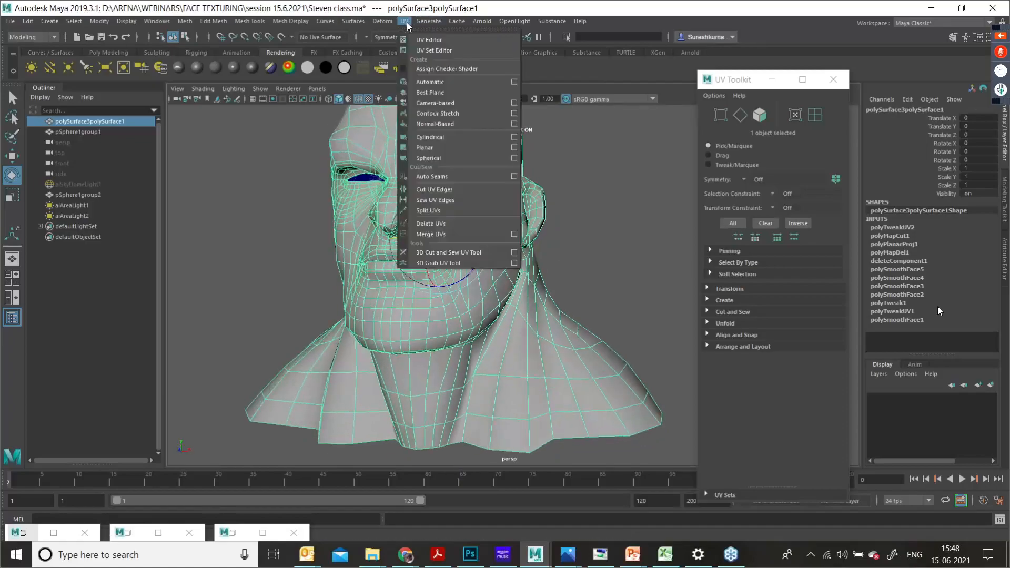
pyautogui.click(419, 41)
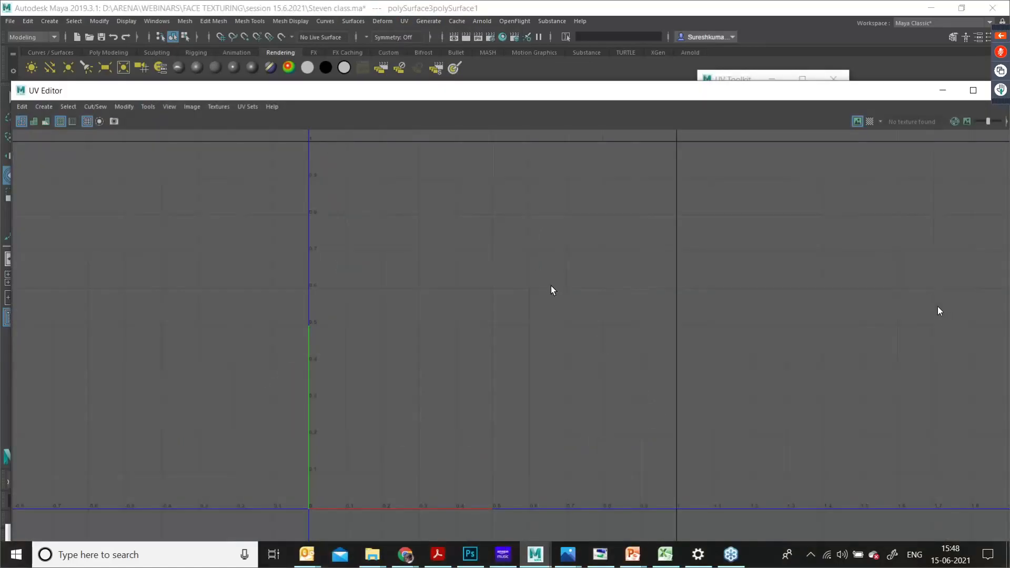
pyautogui.scroll(10, 538, 358)
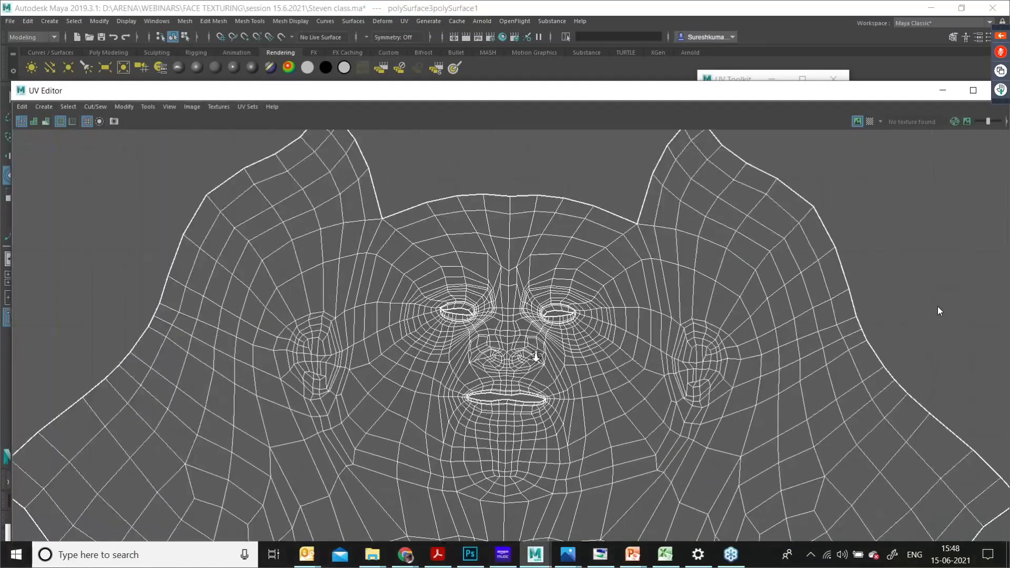
pyautogui.scroll(-8, 535, 355)
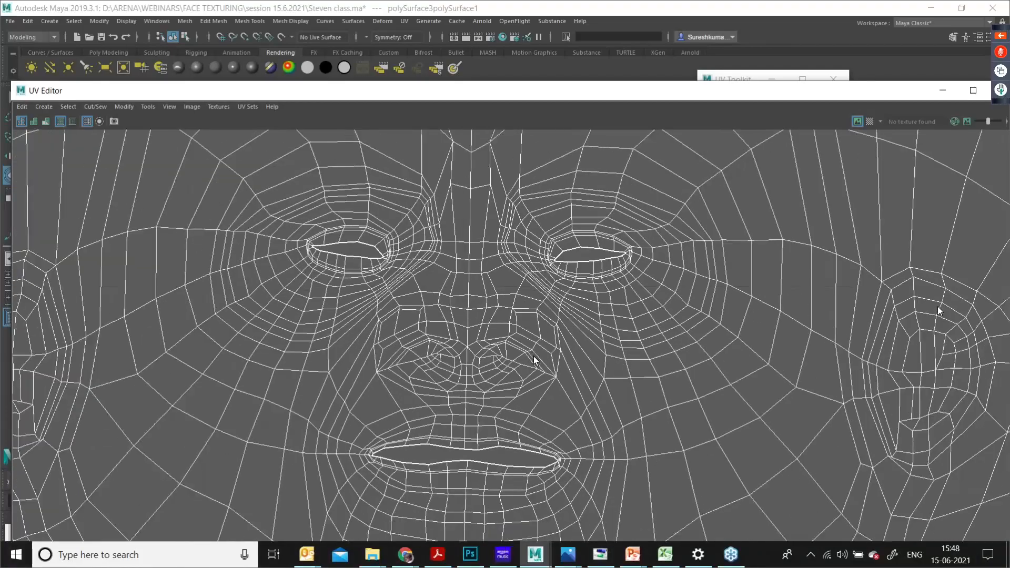
pyautogui.scroll(-3, 519, 358)
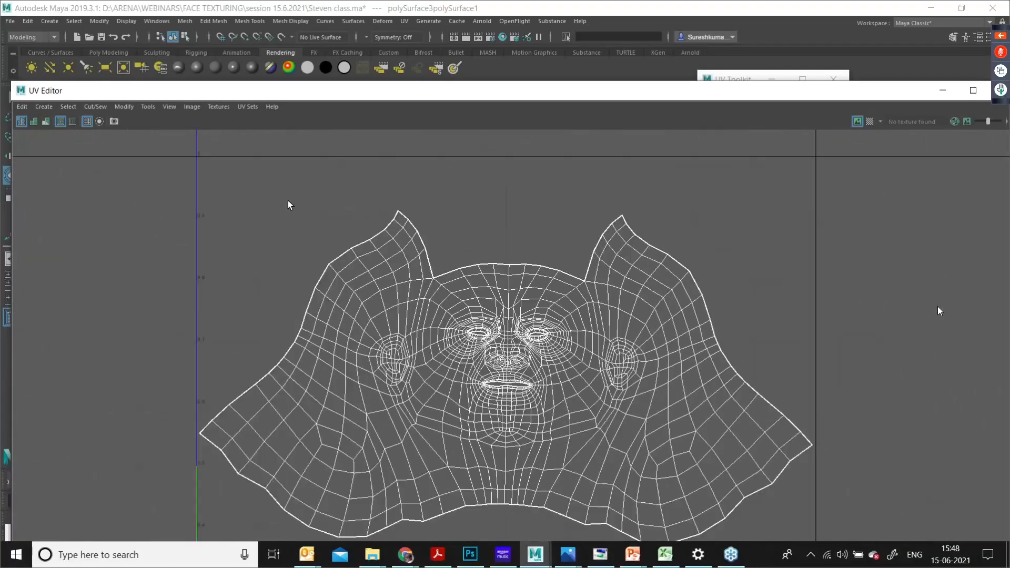
# Step: Display the UV shell as Shaded and check the ears, eyes, nose and mouth for overlapping or flipped UVs
pyautogui.click(171, 108)
pyautogui.click(167, 144)
pyautogui.scroll(3, 506, 373)
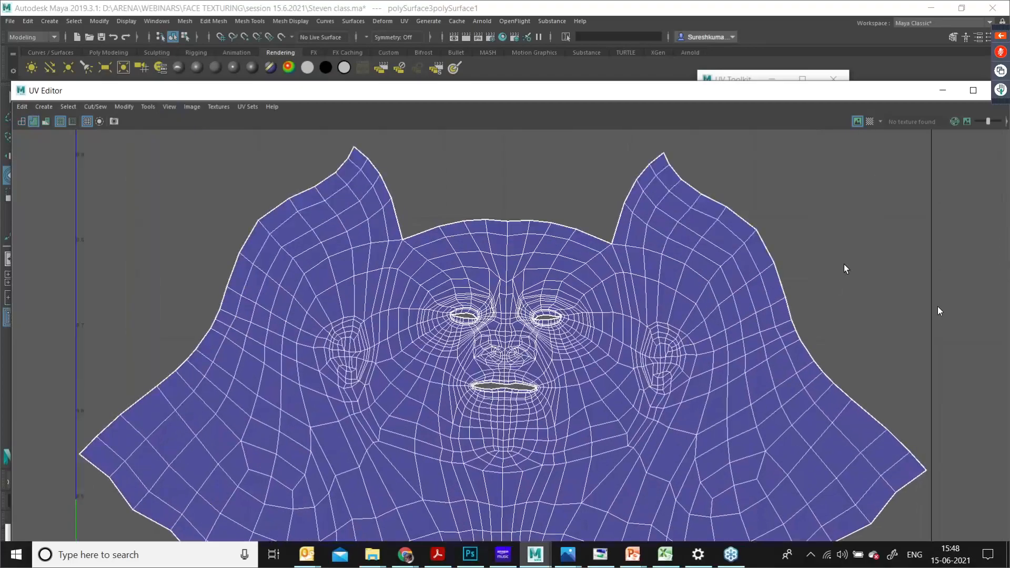
pyautogui.scroll(4, 535, 370)
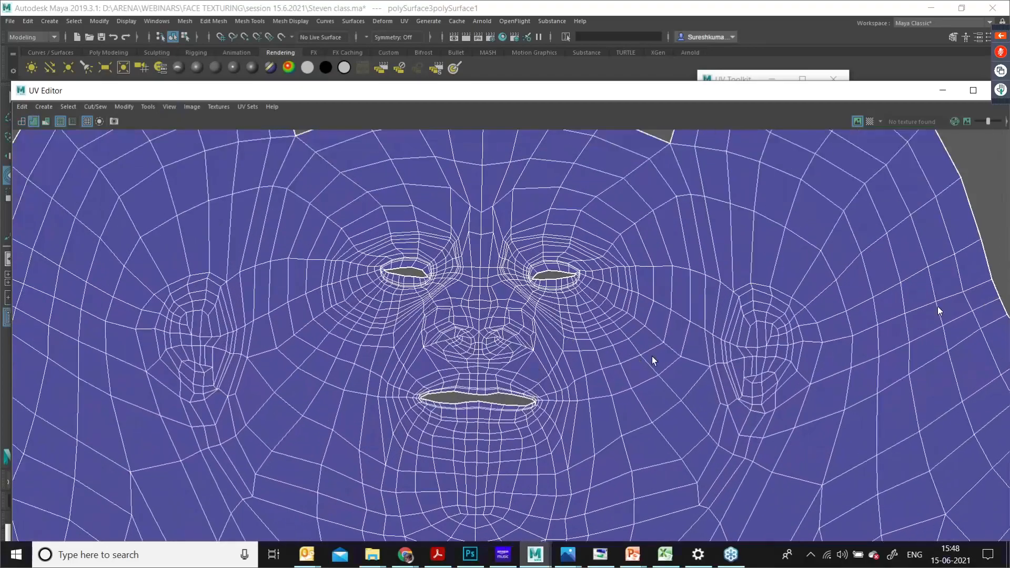
pyautogui.scroll(-7, 539, 344)
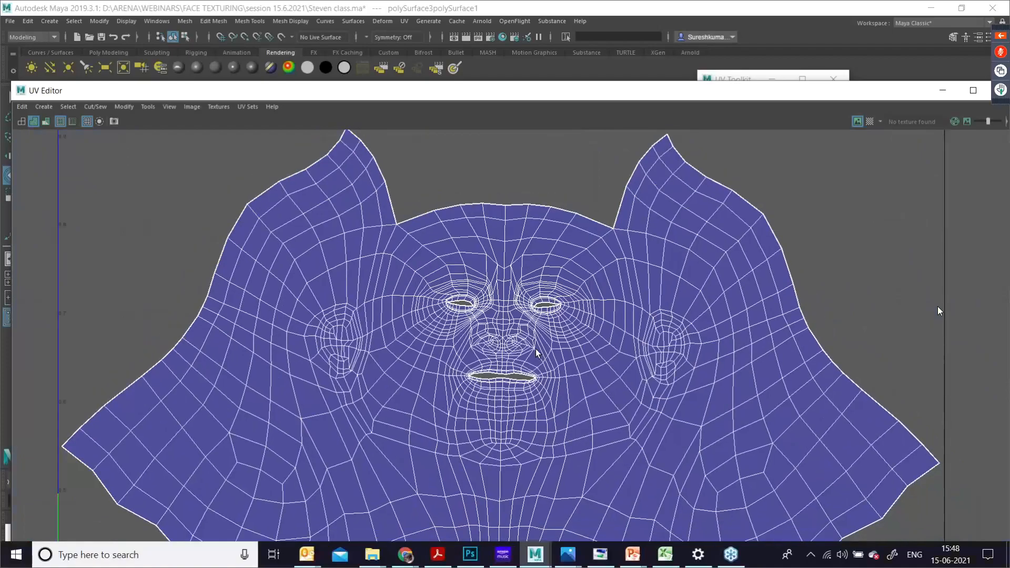
pyautogui.scroll(-1, 537, 349)
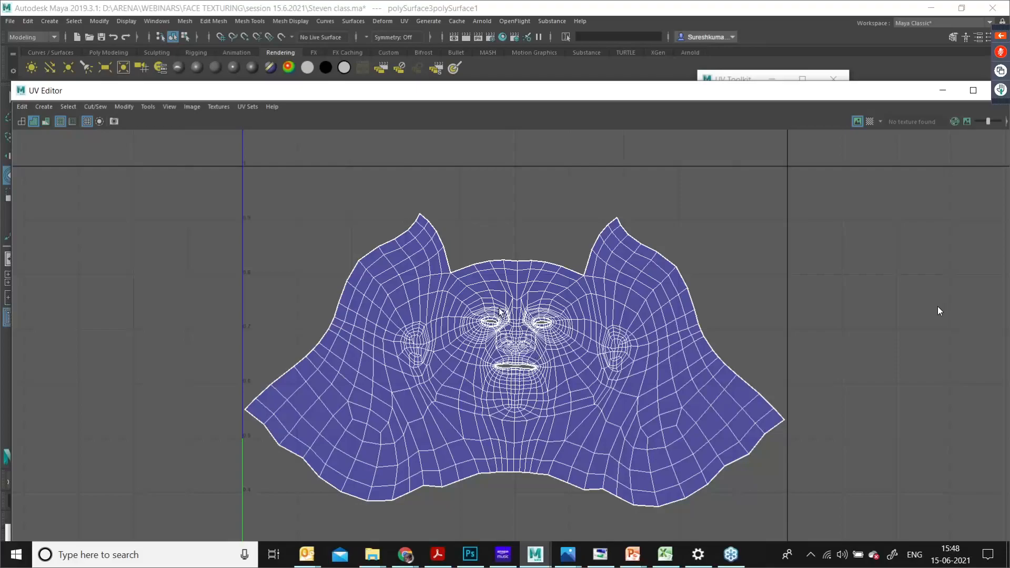
# Step: Set the UV Editor display back to Wireframe and minimize the editor
pyautogui.click(170, 106)
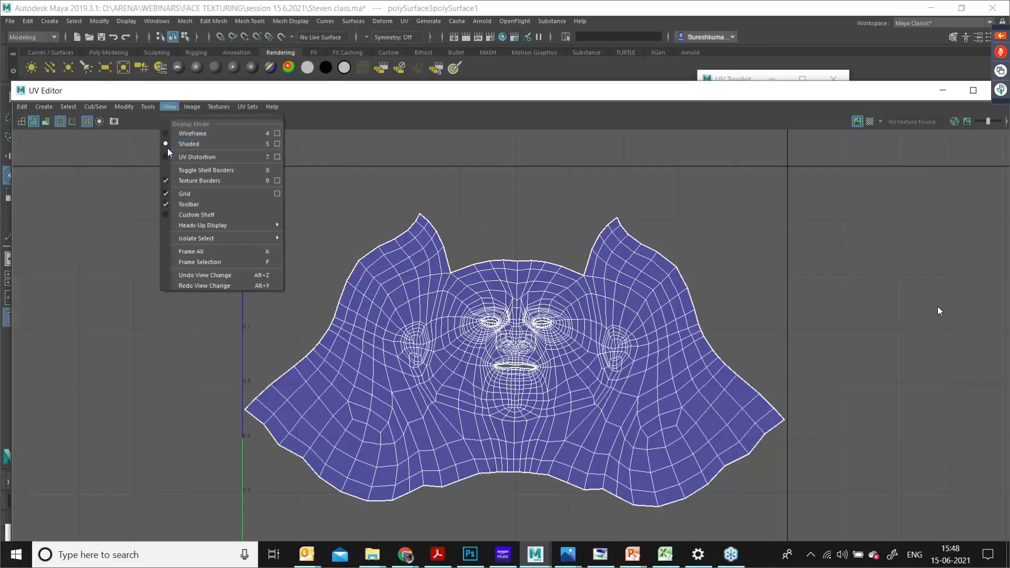
pyautogui.click(162, 133)
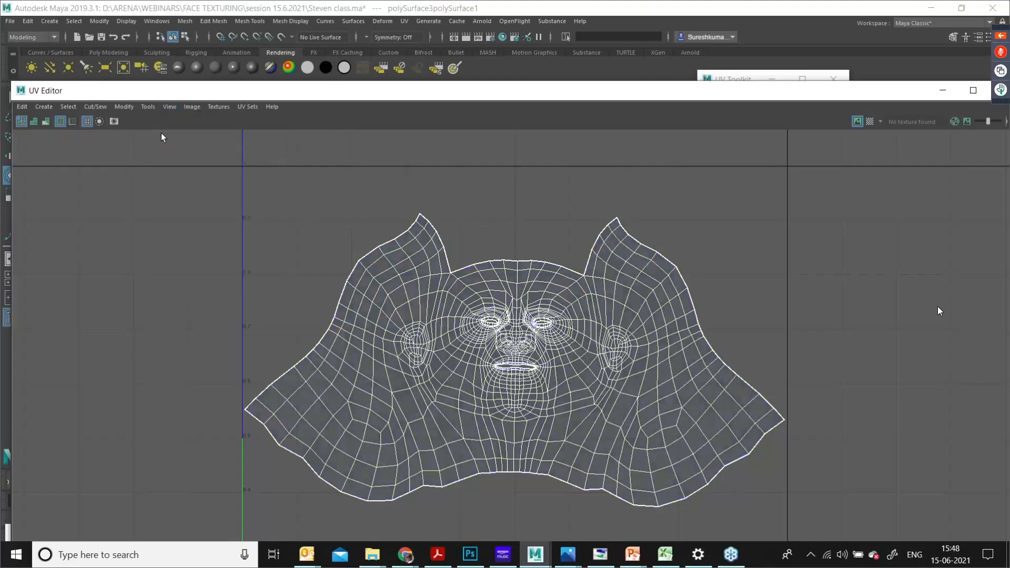
pyautogui.click(941, 93)
# Step: Start exporting the selected head mesh with OBJexport as the file type
pyautogui.scroll(-3, 463, 282)
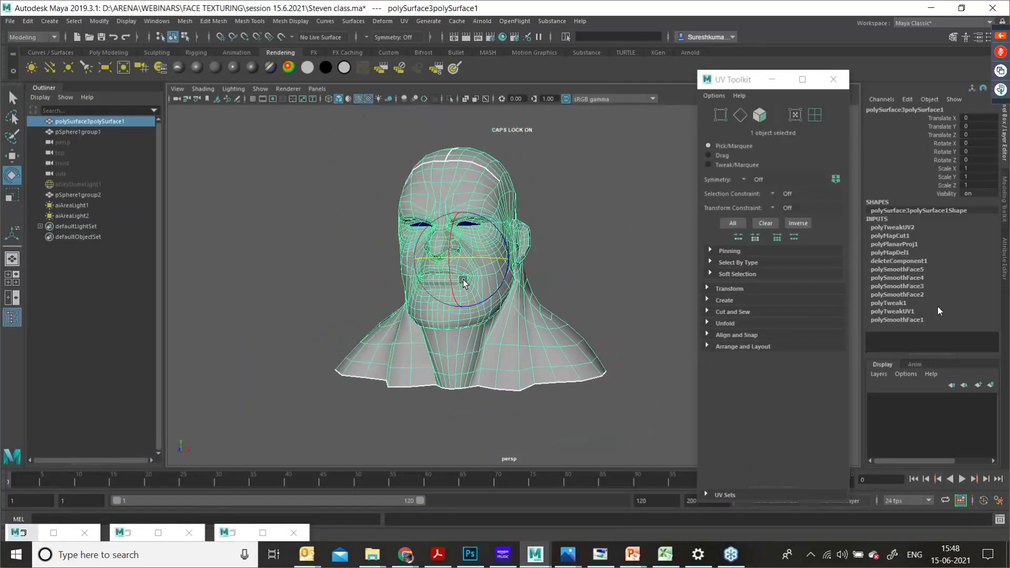
pyautogui.keyDown('alt'); pyautogui.moveTo(463, 279); pyautogui.dragTo(448, 294, button='middle'); pyautogui.keyUp('alt')
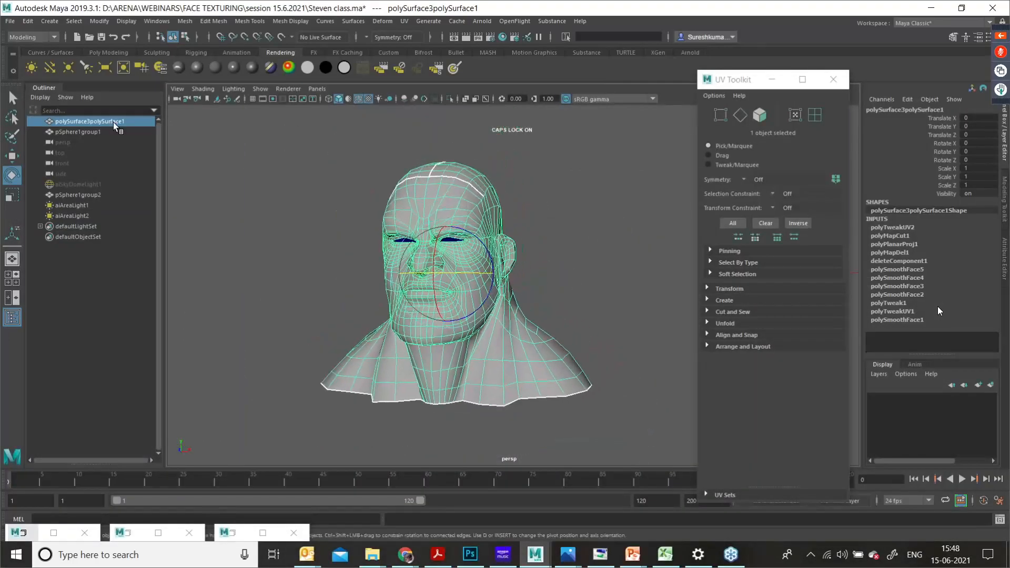
pyautogui.click(9, 22)
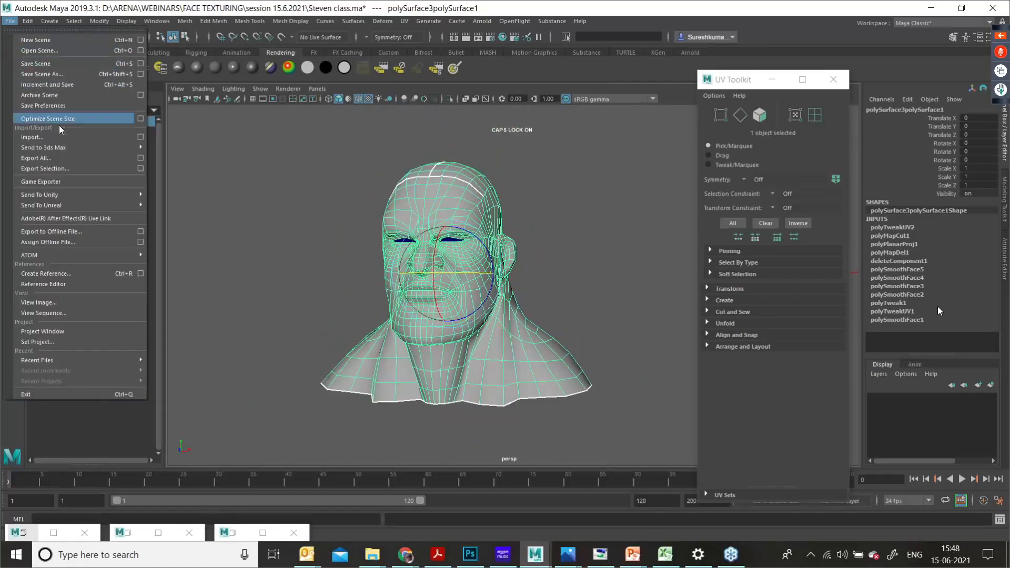
pyautogui.click(141, 168)
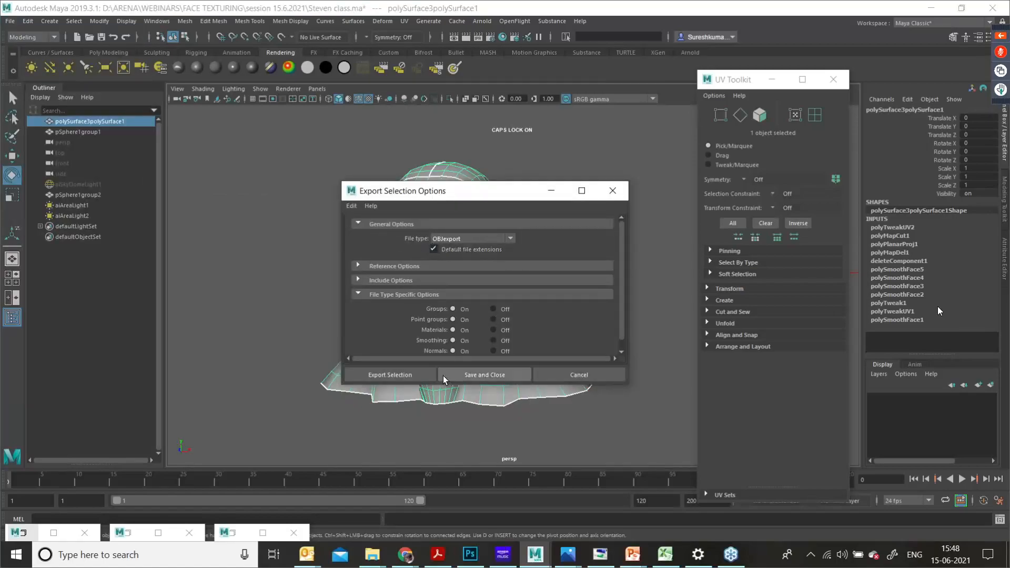
pyautogui.click(409, 376)
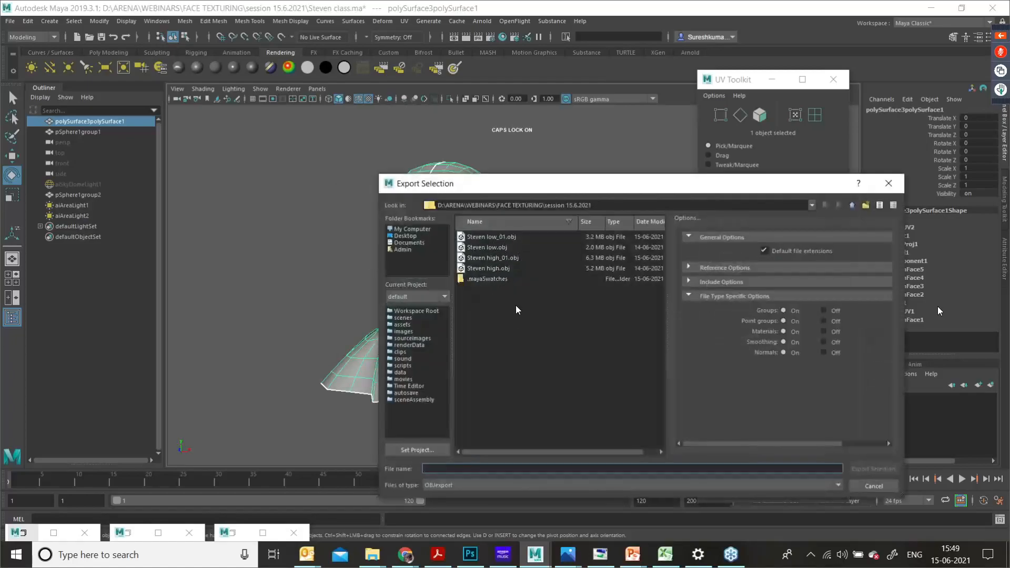
# Step: Create a folder named CLASS in the session 15.6.2021 directory and open it as the export location
pyautogui.rightClick(485, 321)
pyautogui.click(507, 339)
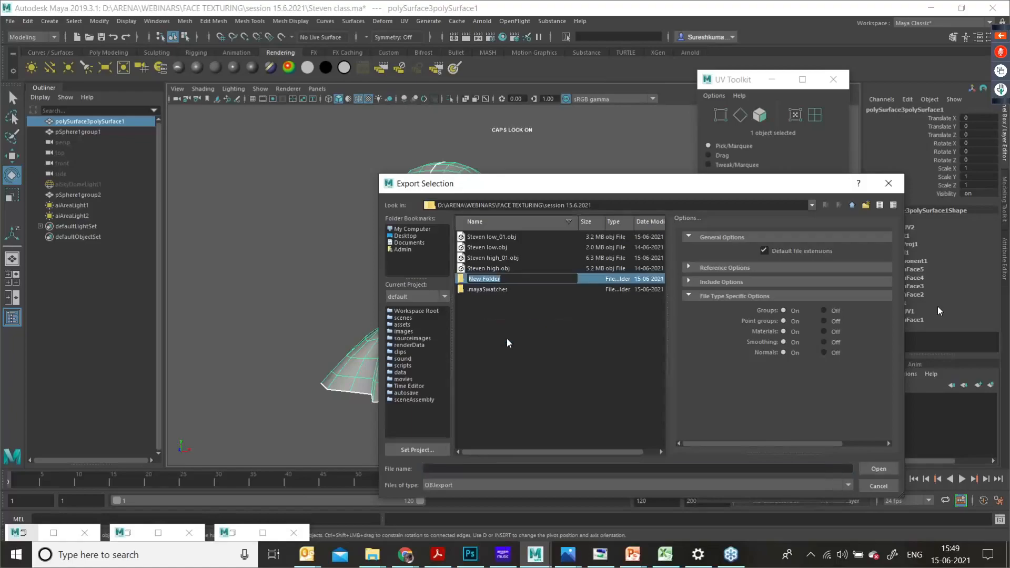
pyautogui.write('CLASS')
pyautogui.press('Return')
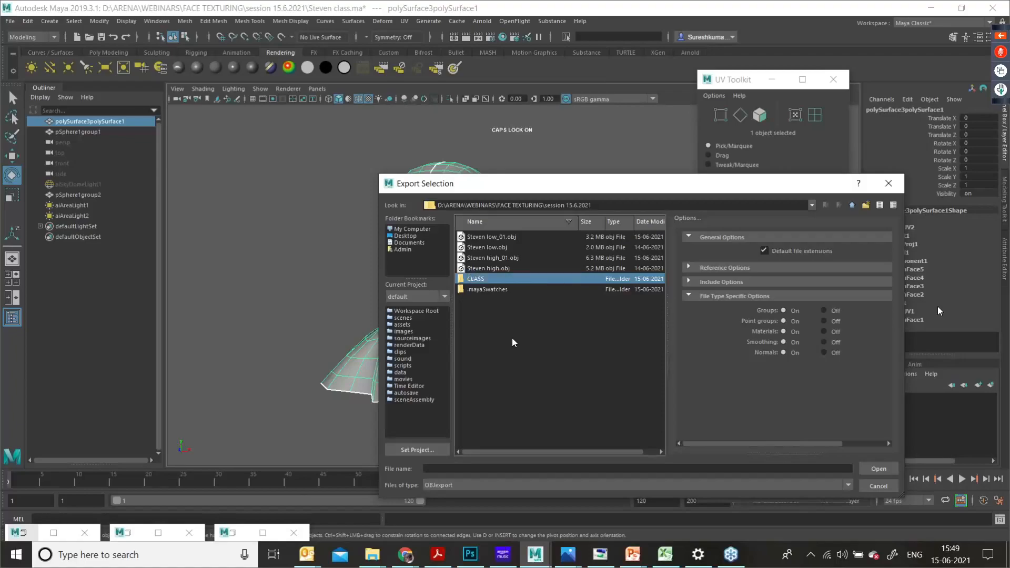
pyautogui.doubleClick(496, 280)
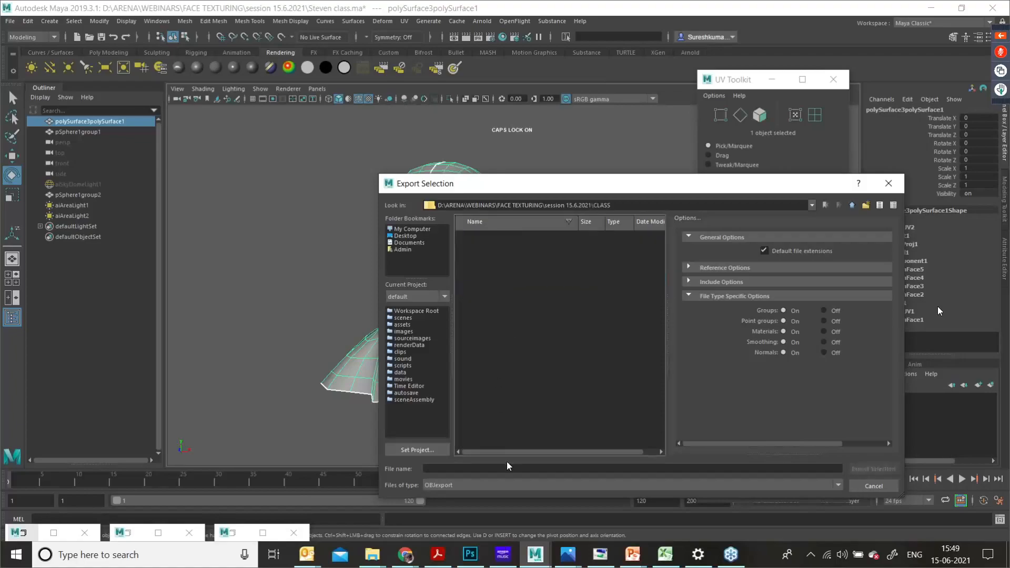
# Step: Name the file Steven low and export the head mesh into the CLASS folder
pyautogui.click(473, 468)
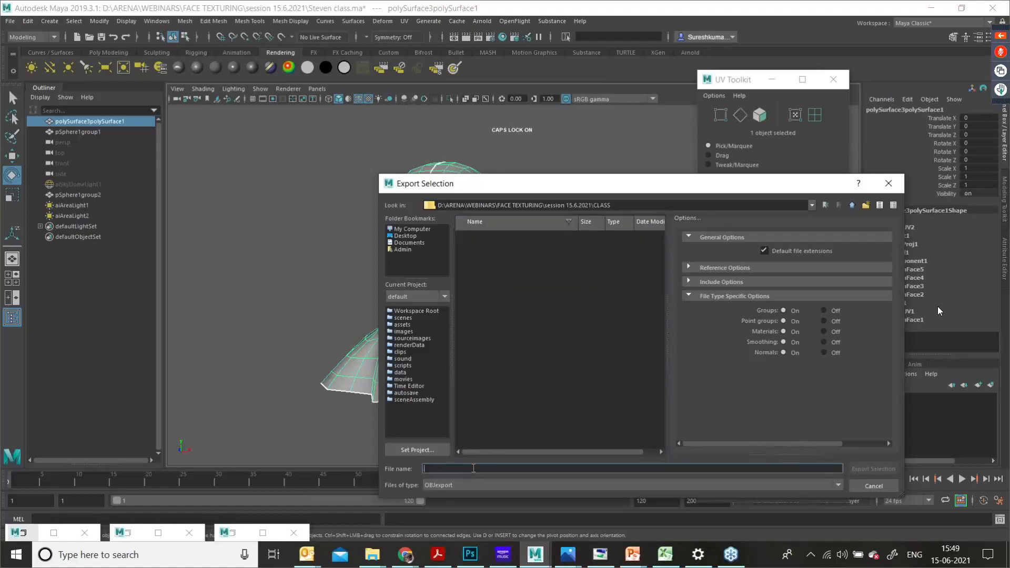
pyautogui.write('sTEVE')
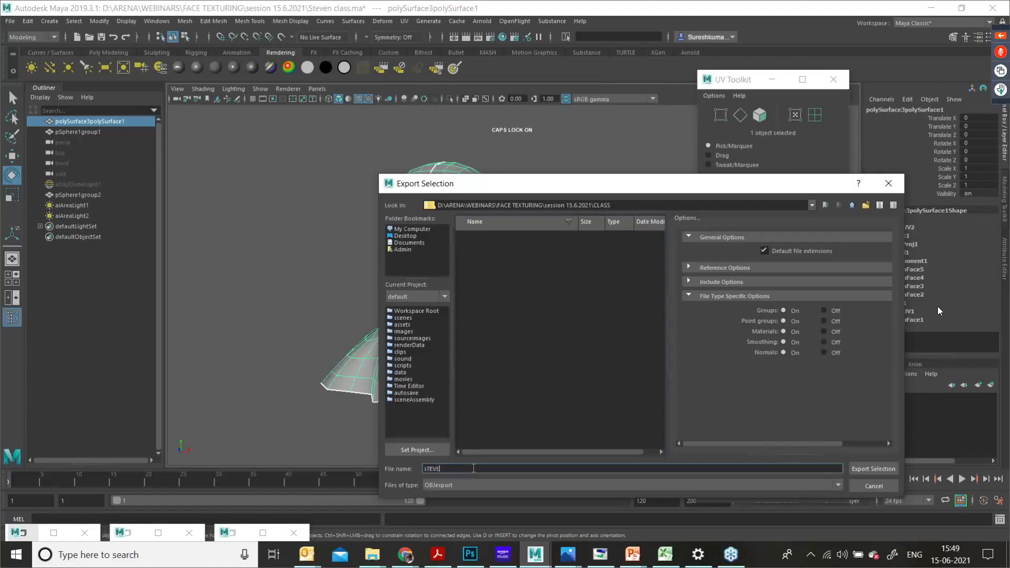
pyautogui.press('BackSpace')
pyautogui.press('BackSpace')
pyautogui.press('BackSpace')
pyautogui.press('BackSpace')
pyautogui.press('BackSpace')
pyautogui.write('Steven low')
pyautogui.click(866, 469)
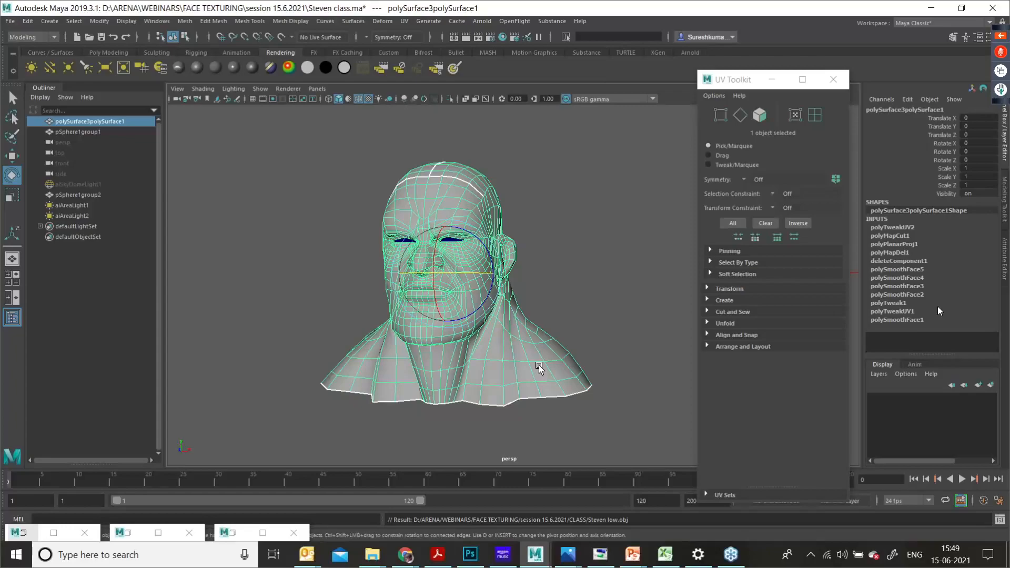
# Step: Select the head together with both eyes, export them as Steven low.obj in the CLASS folder, replacing any existing file, and reselect the head
pyautogui.moveTo(356, 164); pyautogui.dragTo(588, 398)
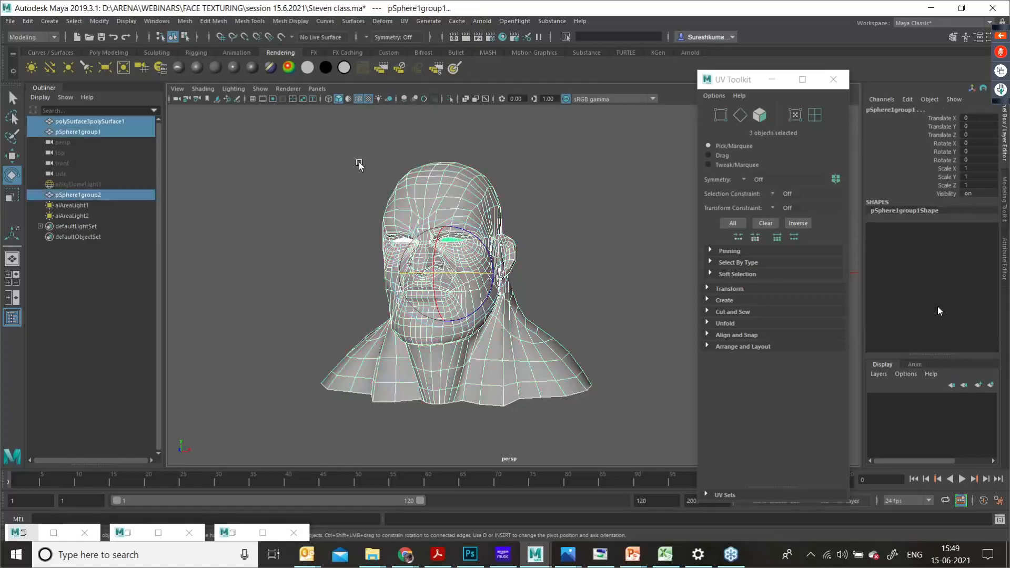
pyautogui.click(10, 21)
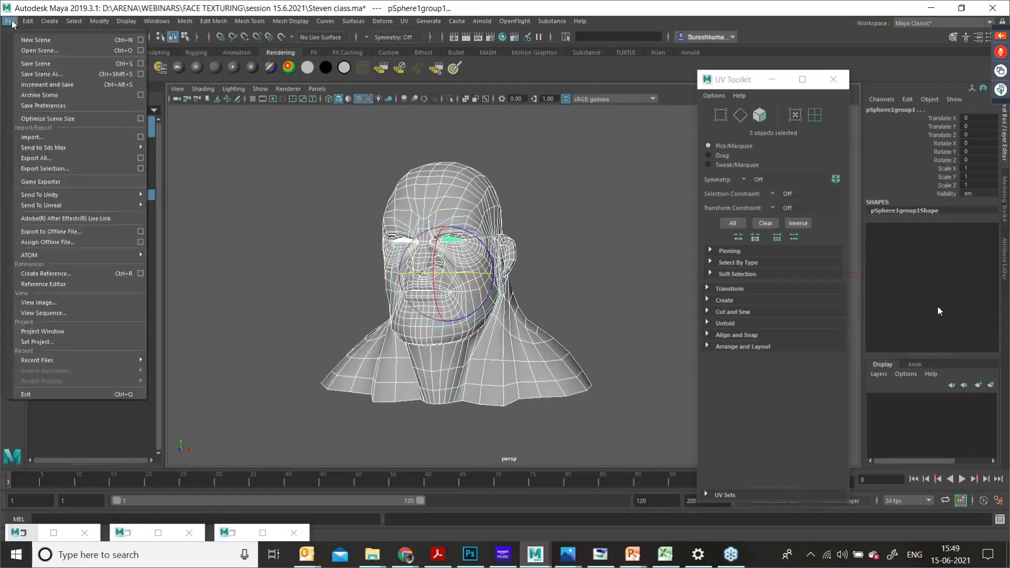
pyautogui.click(48, 168)
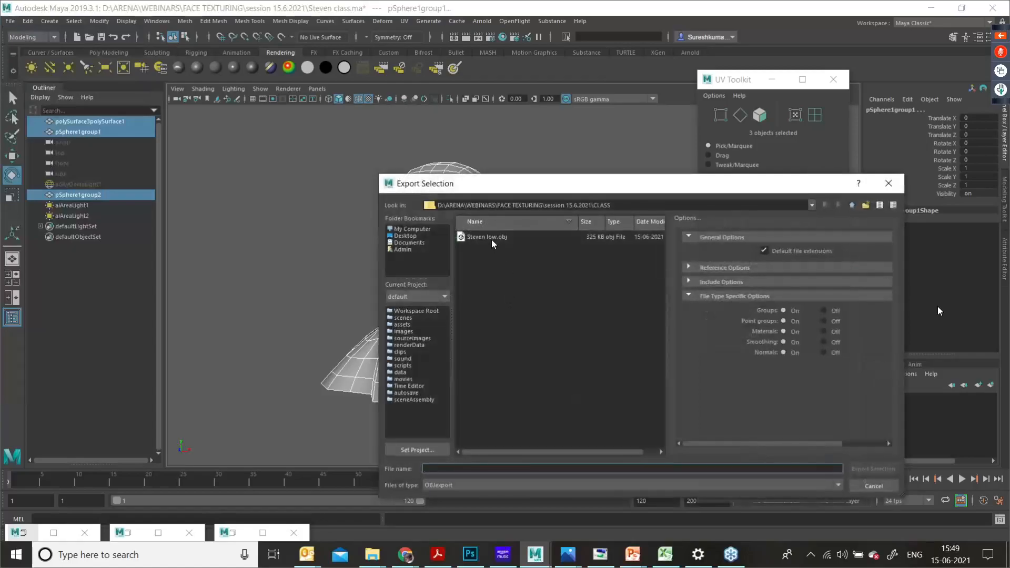
pyautogui.click(491, 238)
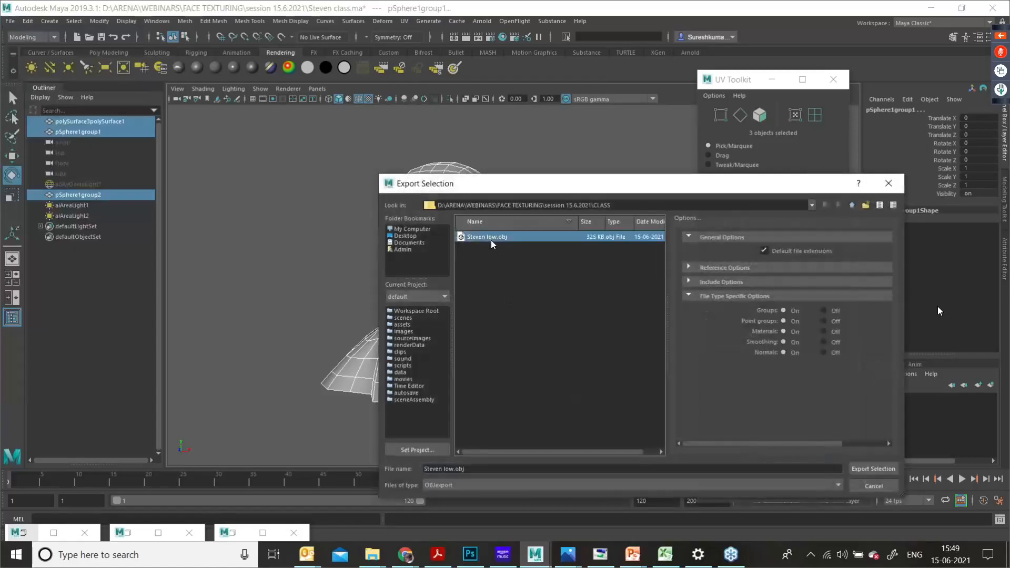
pyautogui.click(872, 470)
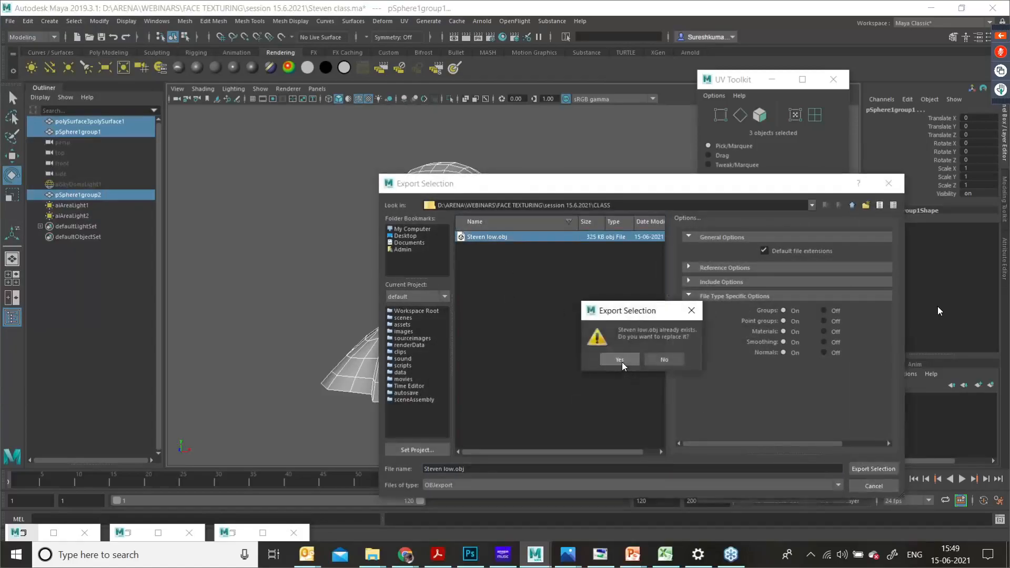
pyautogui.click(621, 362)
pyautogui.click(561, 362)
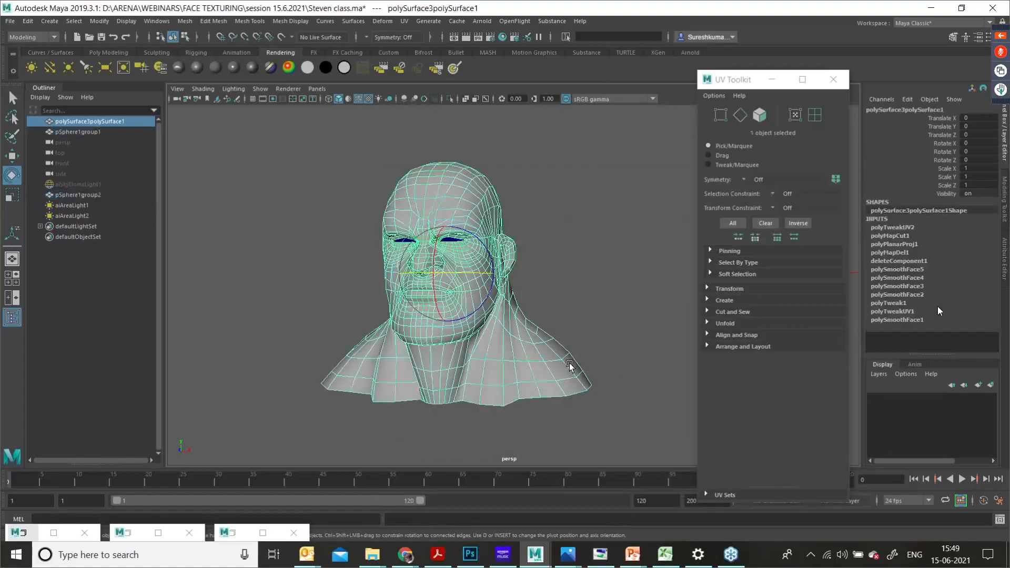
# Step: Smooth the head mesh twice to make a high-poly version, and clear the selection
pyautogui.keyDown('shift'); pyautogui.rightClick(523, 342); pyautogui.keyUp('shift')
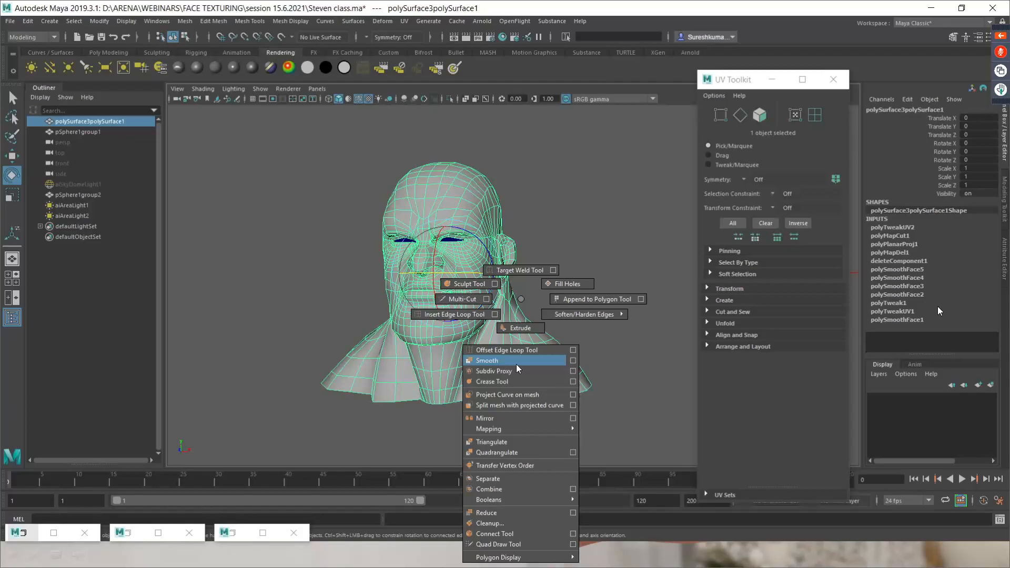
pyautogui.click(515, 362)
pyautogui.click(532, 347)
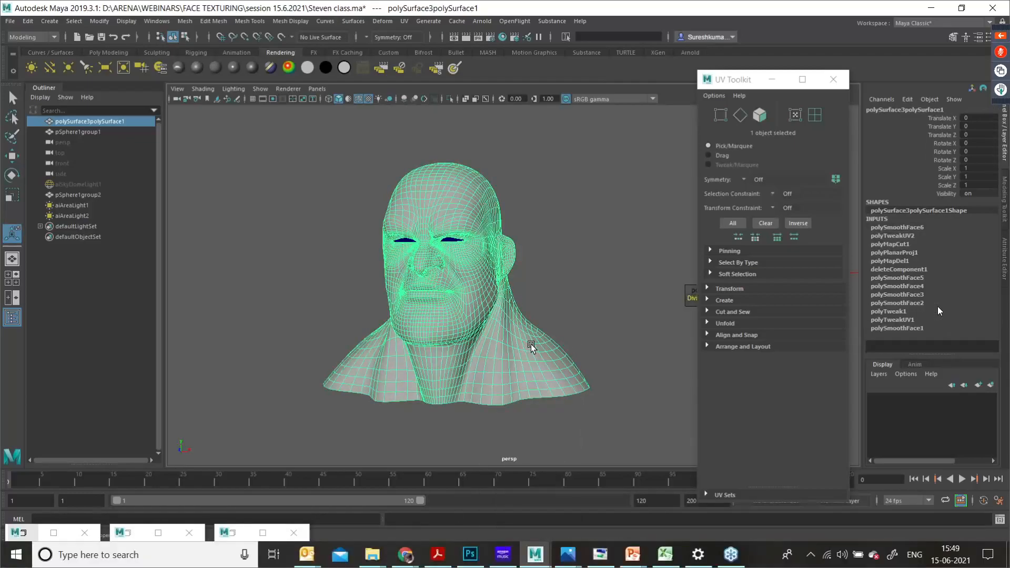
pyautogui.keyDown('shift'); pyautogui.rightClick(531, 347); pyautogui.keyUp('shift')
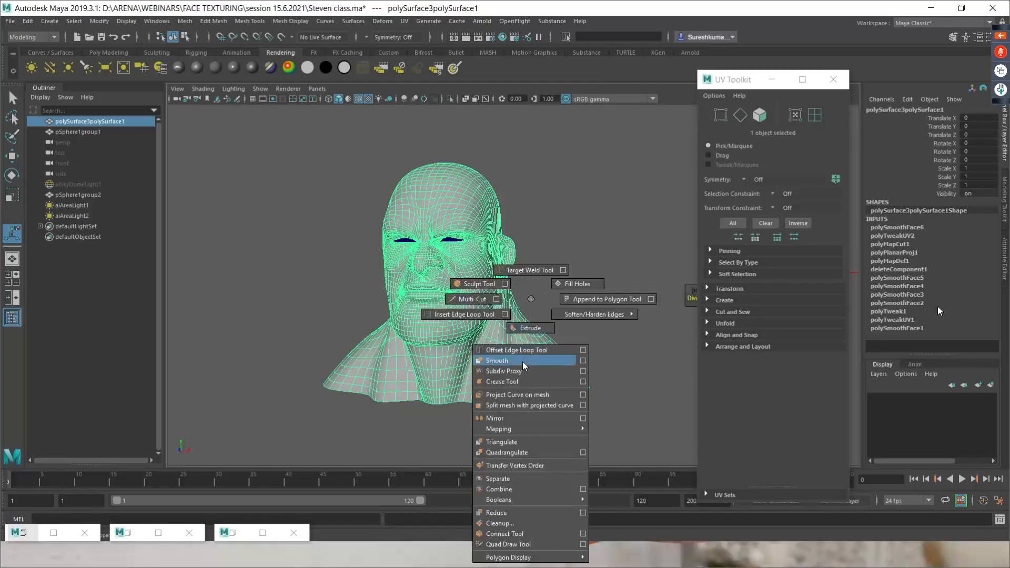
pyautogui.click(523, 362)
pyautogui.click(570, 329)
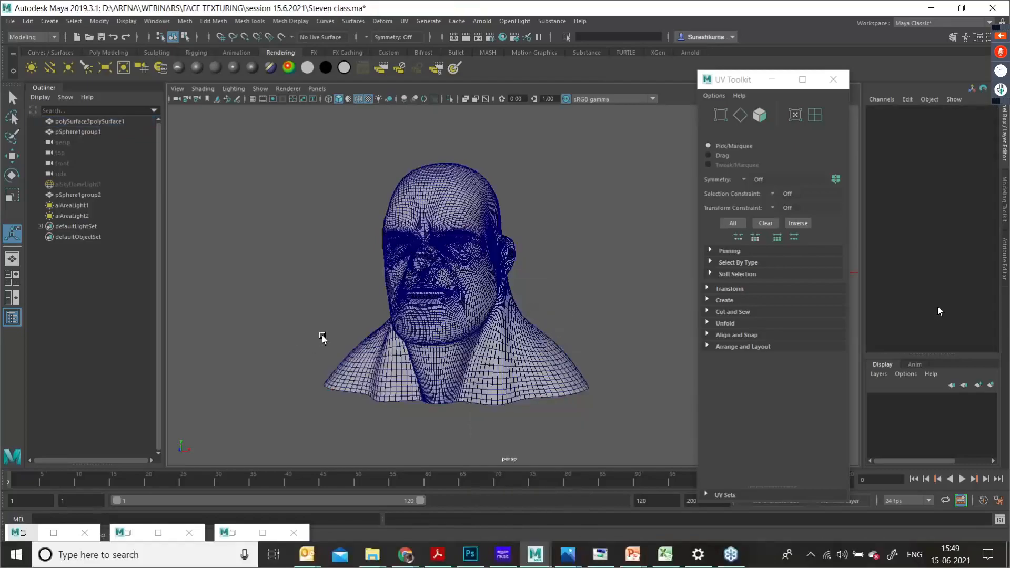
# Step: Select the smoothed head and both eyes and export the selection as Steven high.obj in the CLASS folder, and deselect everything
pyautogui.moveTo(329, 149); pyautogui.dragTo(583, 413)
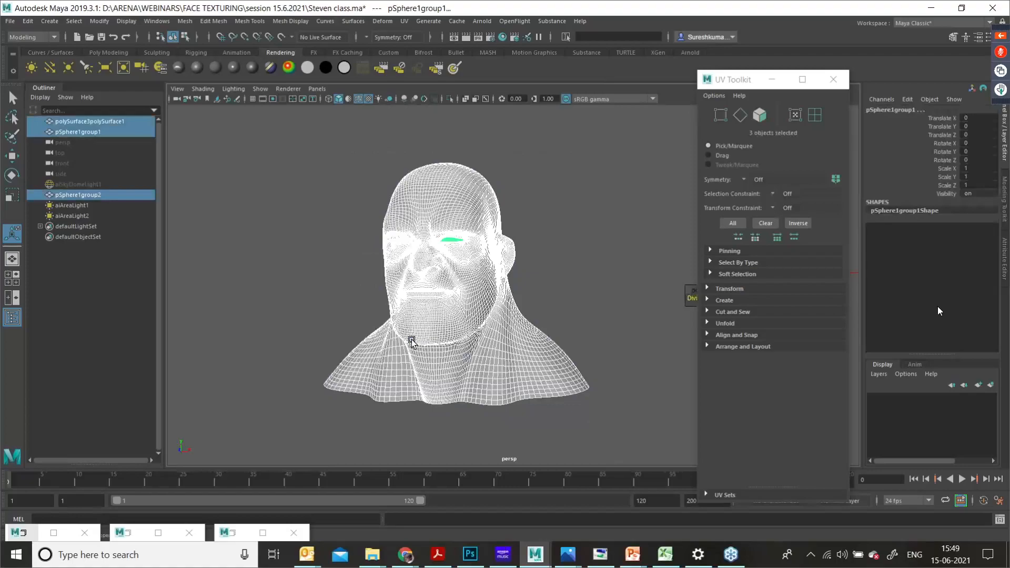
pyautogui.click(10, 21)
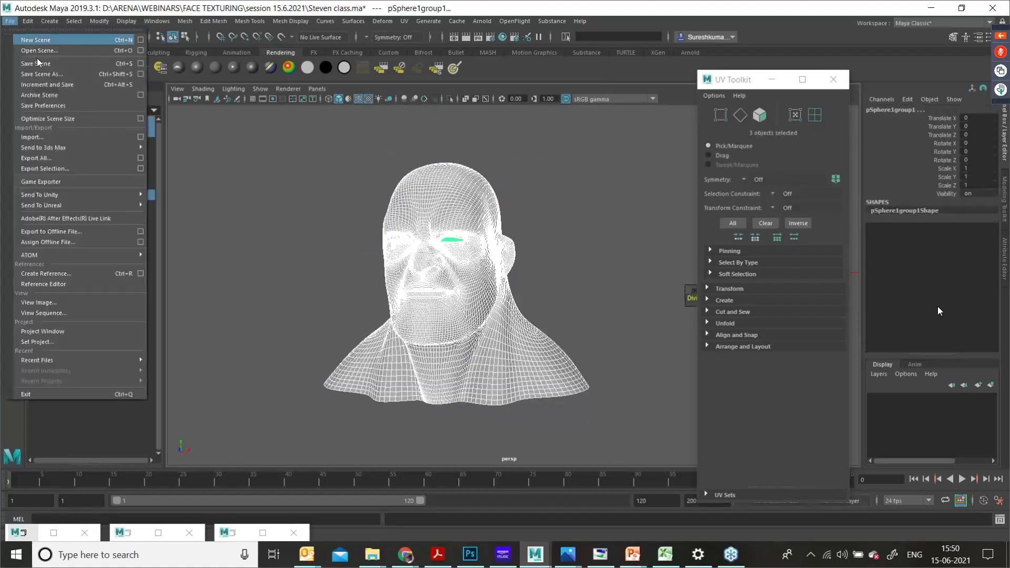
pyautogui.click(81, 169)
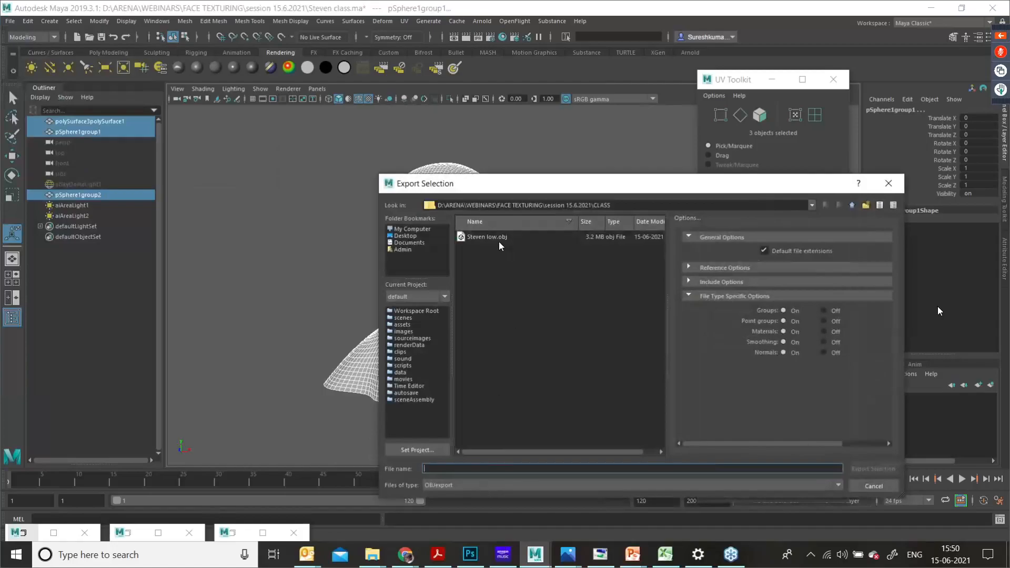
pyautogui.click(492, 237)
pyautogui.click(453, 469)
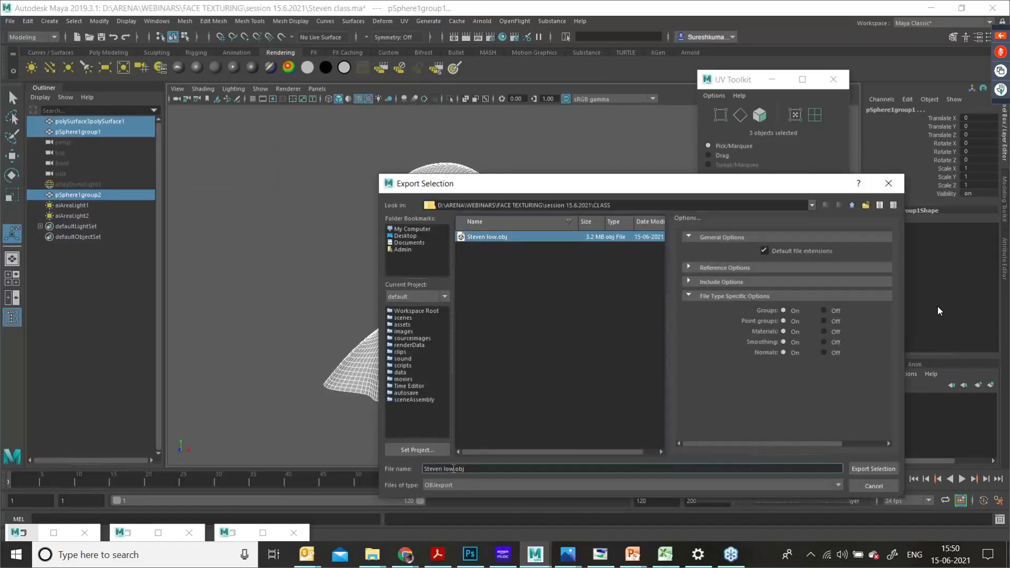
pyautogui.moveTo(453, 468); pyautogui.dragTo(445, 469)
pyautogui.write('hi')
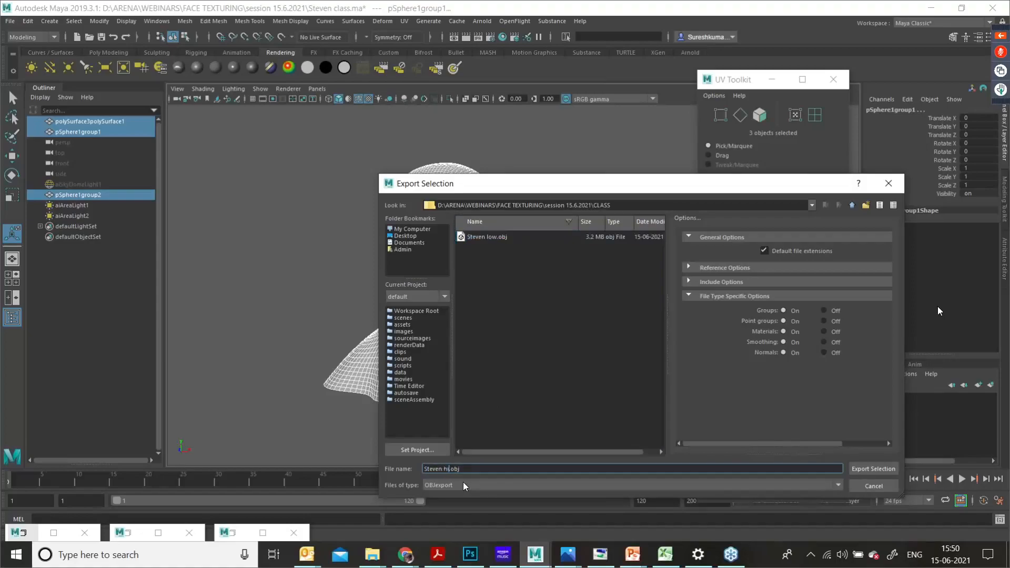
pyautogui.write('gh')
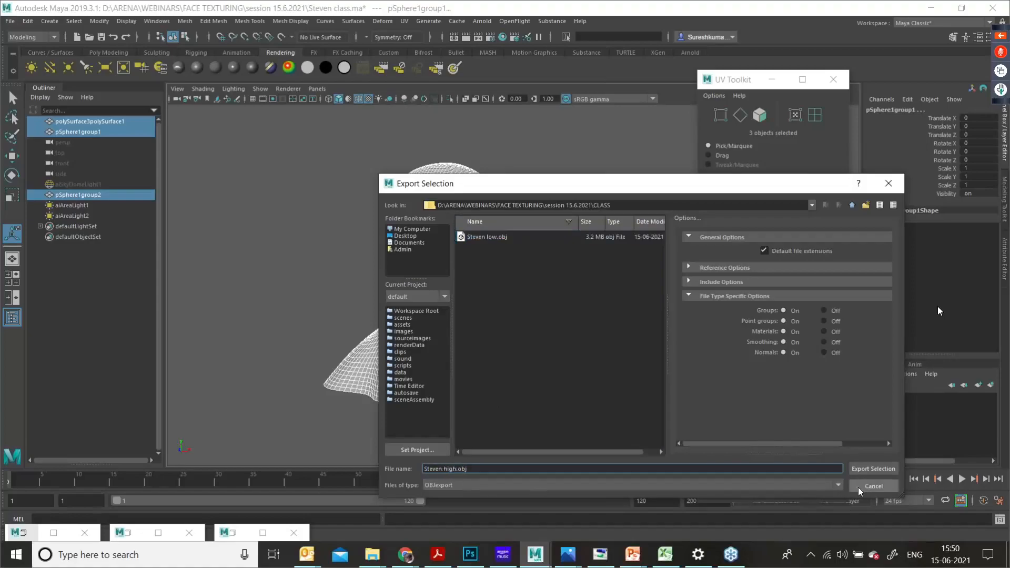
pyautogui.click(865, 470)
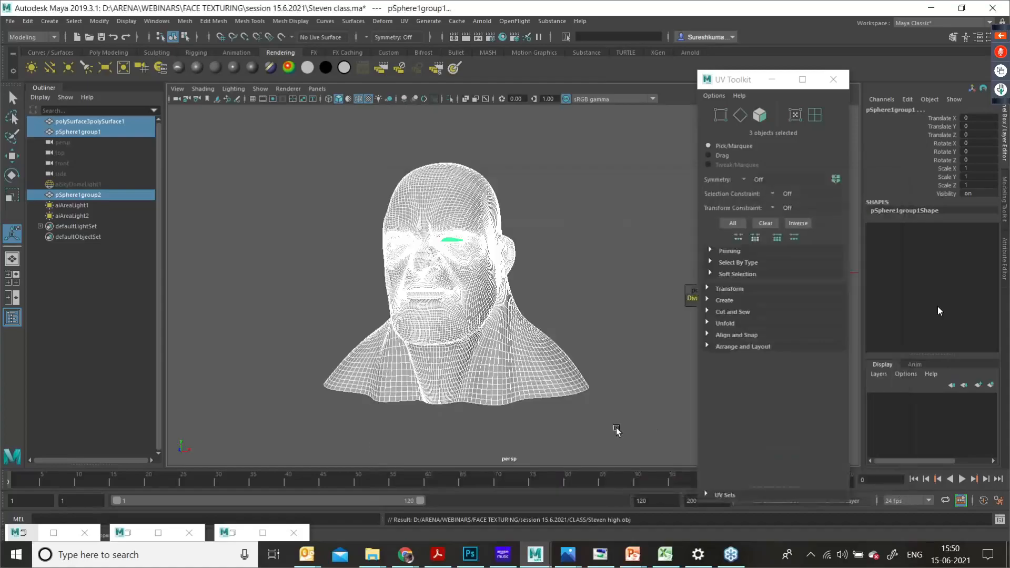
pyautogui.click(626, 441)
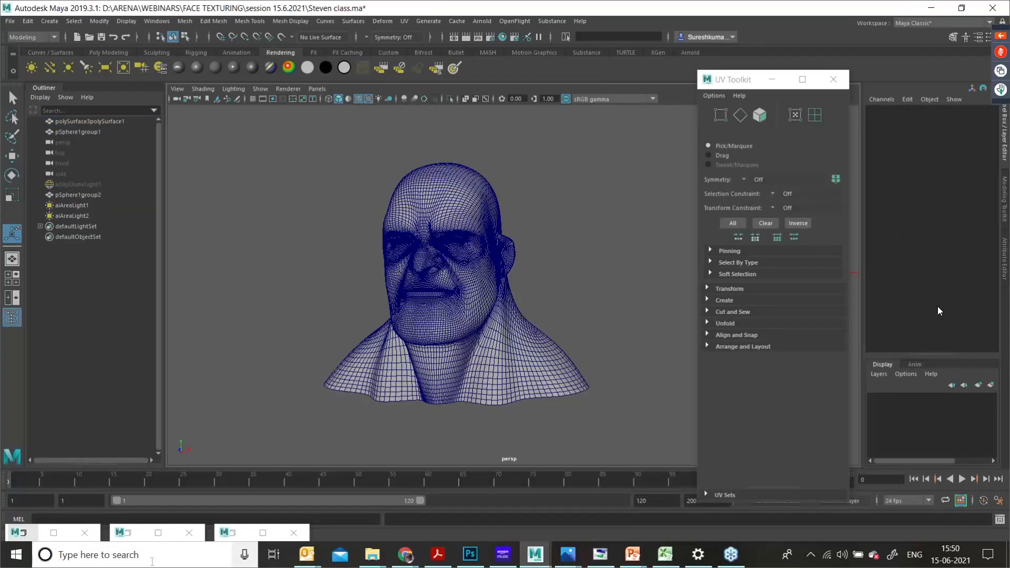
# Step: Launch Substance Painter and continue past its configuration warning
pyautogui.click(152, 561)
pyautogui.write('su')
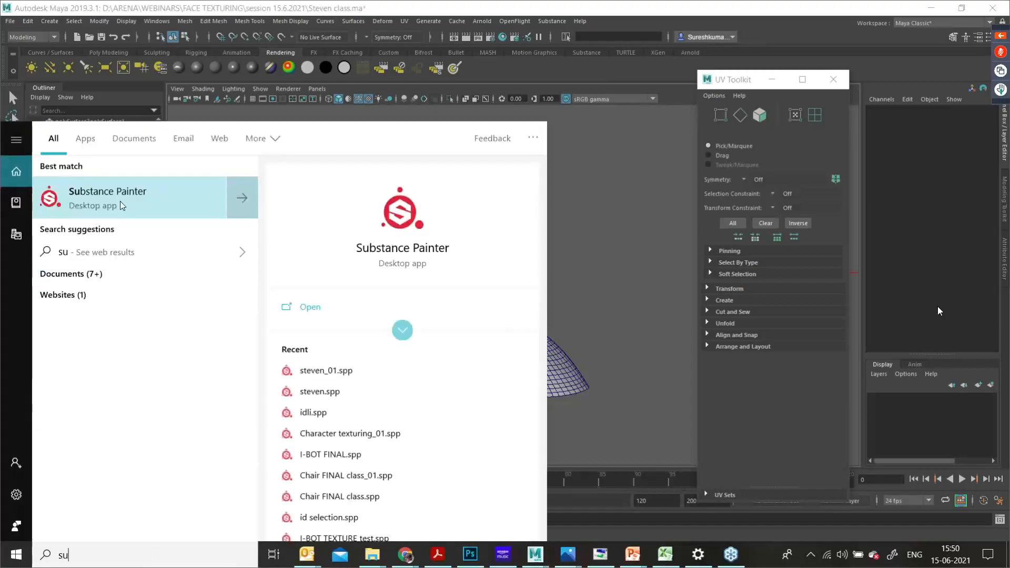
pyautogui.click(122, 205)
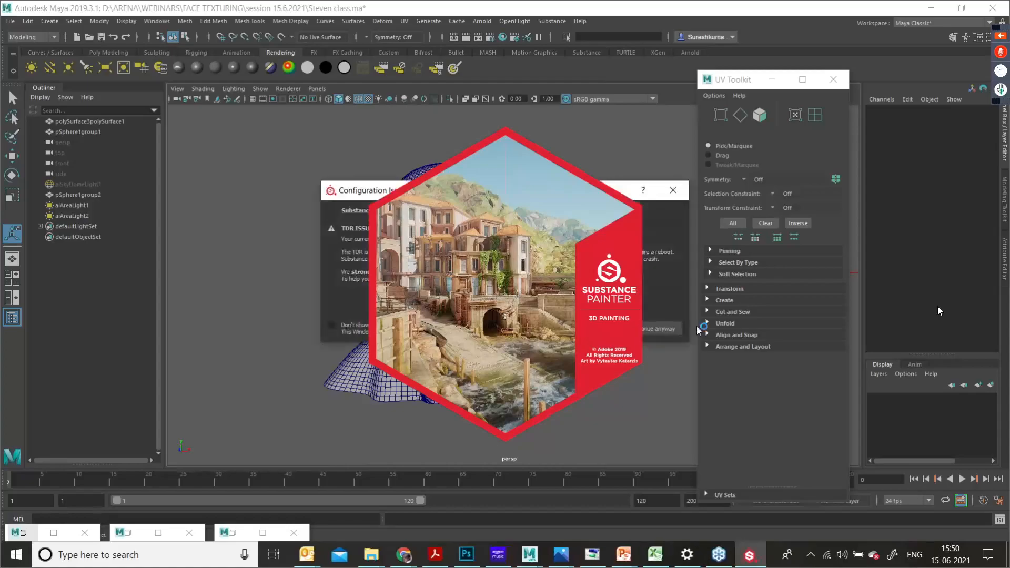
pyautogui.click(664, 329)
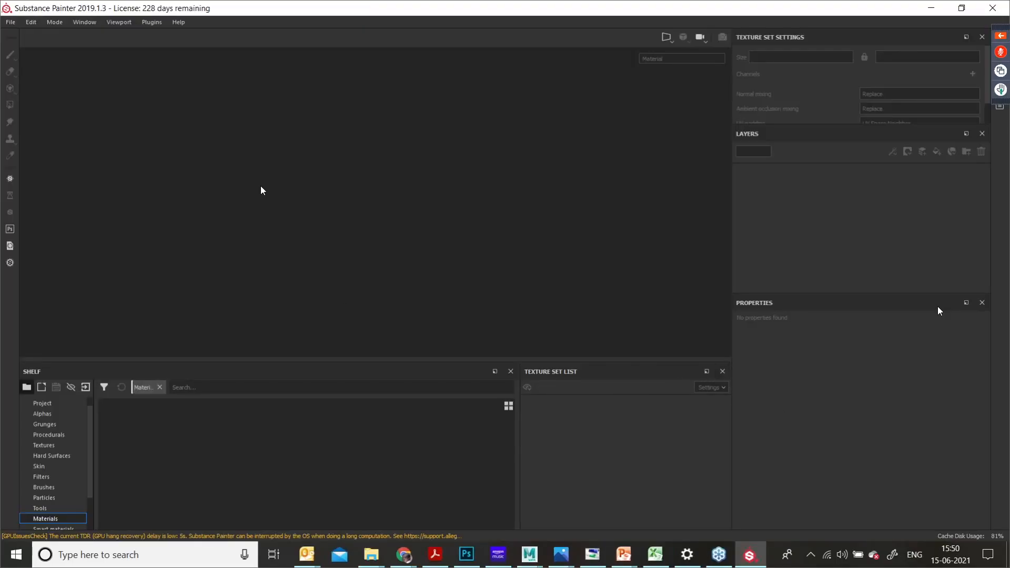
# Step: Start a new project and choose Steven low.obj from the CLASS folder as its mesh file
pyautogui.click(10, 22)
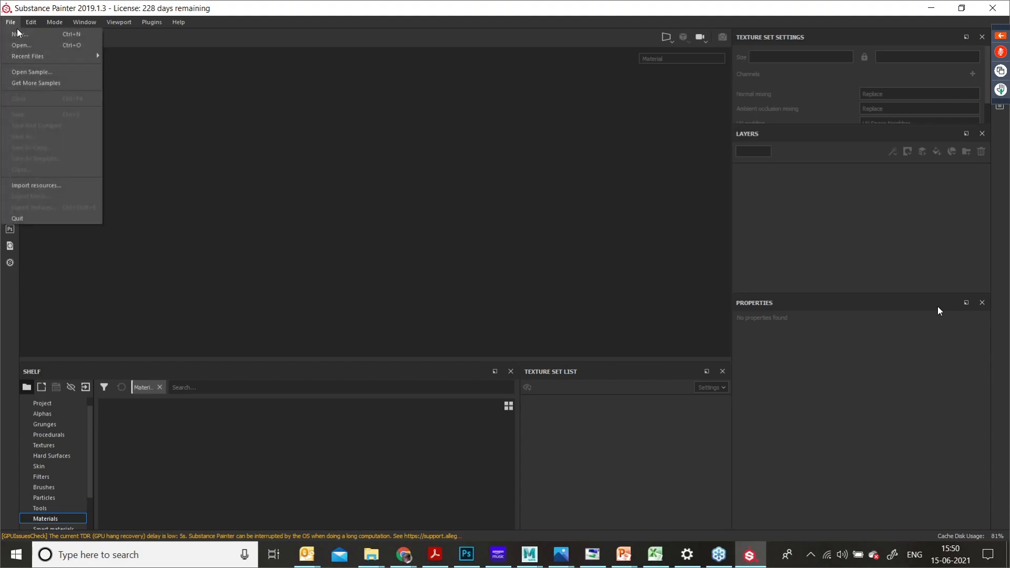
pyautogui.click(24, 34)
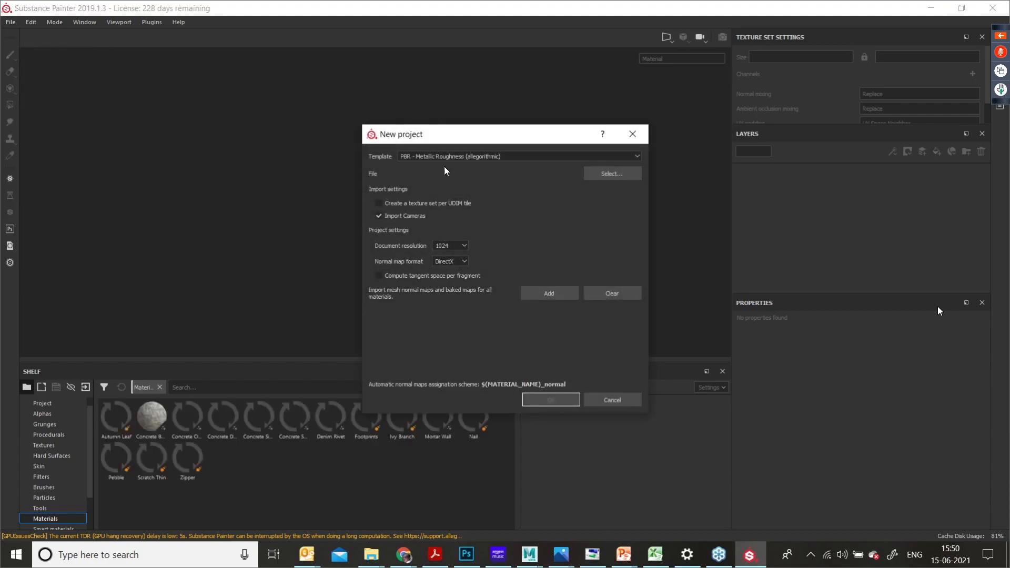
pyautogui.click(618, 172)
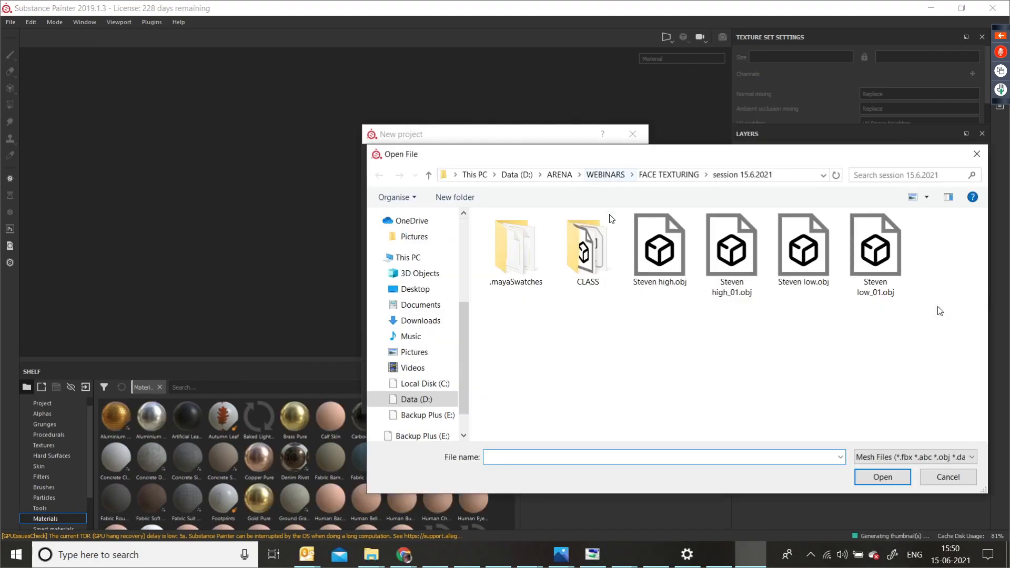
pyautogui.click(588, 247)
pyautogui.doubleClick(576, 250)
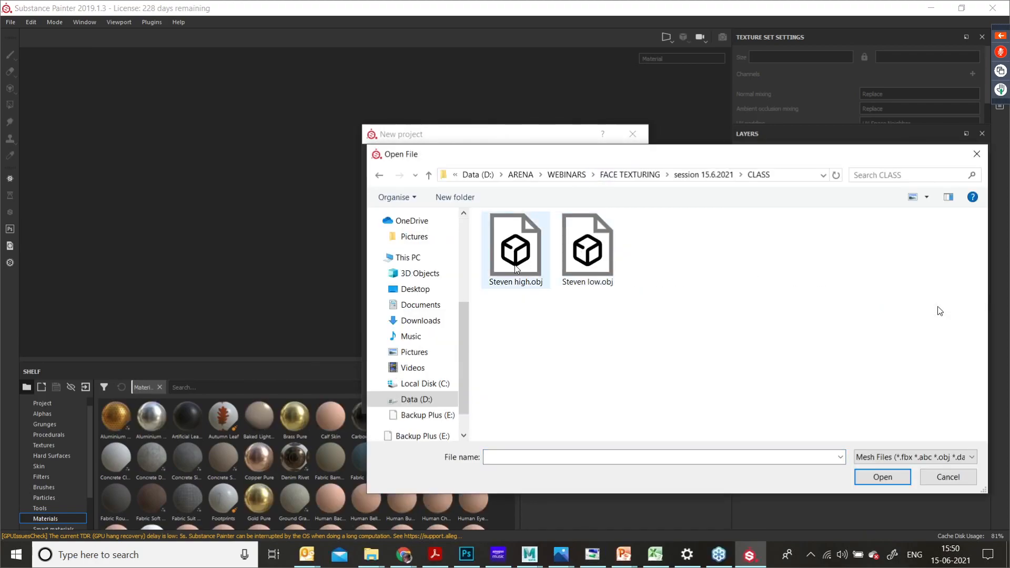
pyautogui.click(589, 269)
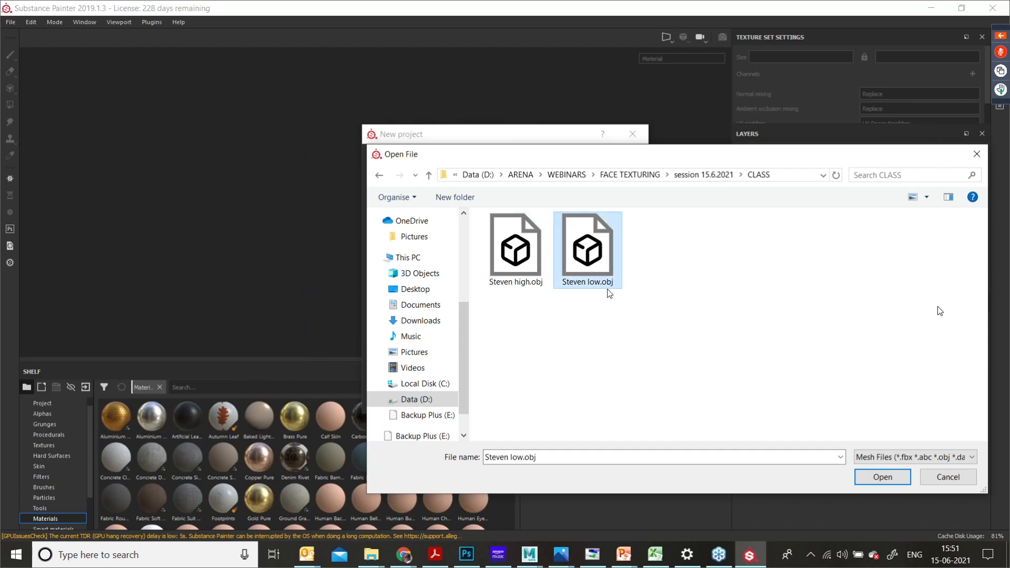
pyautogui.click(882, 476)
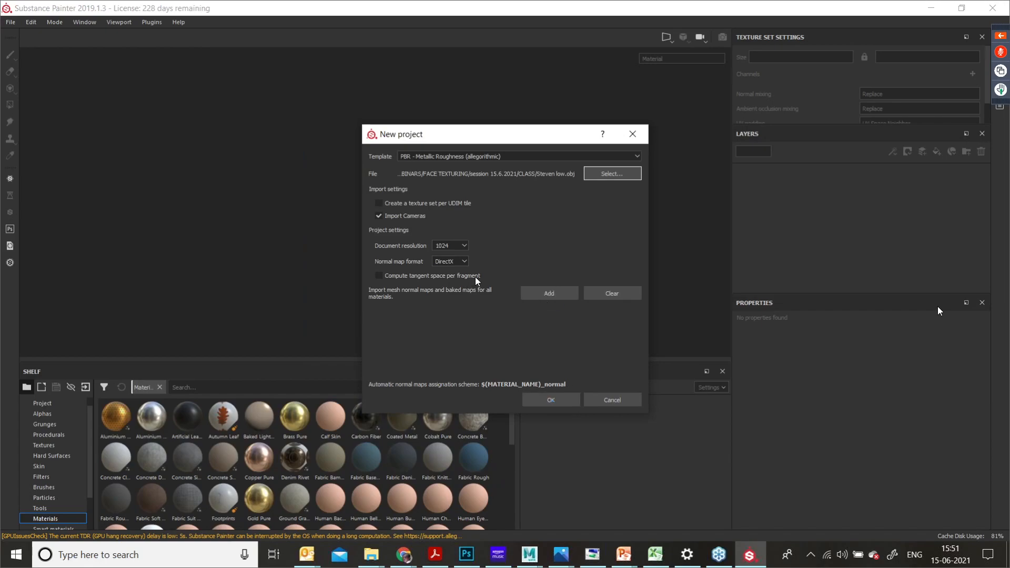
# Step: Set the new project's document resolution to 2048 and create the project
pyautogui.click(465, 246)
pyautogui.click(449, 282)
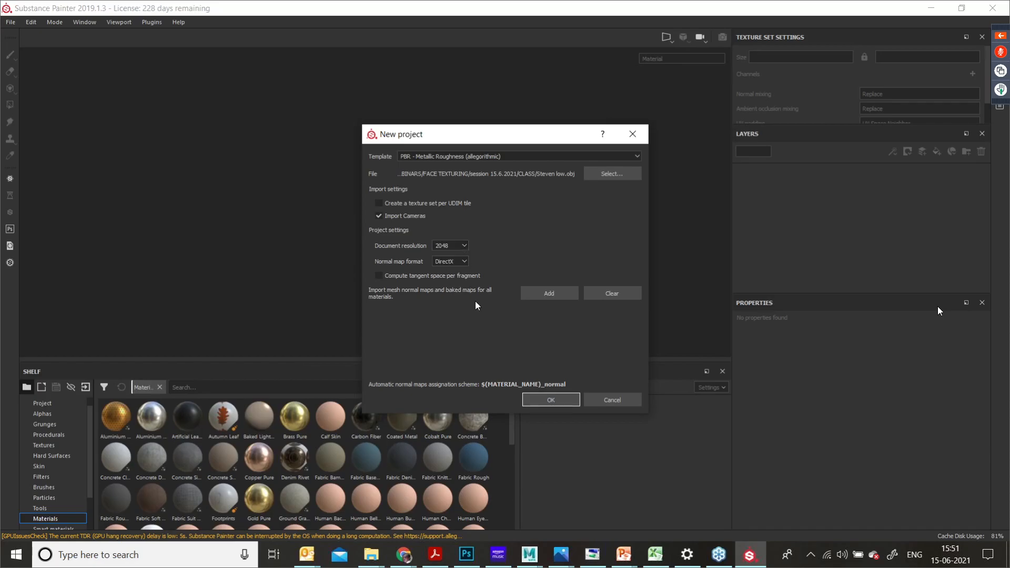
pyautogui.click(547, 402)
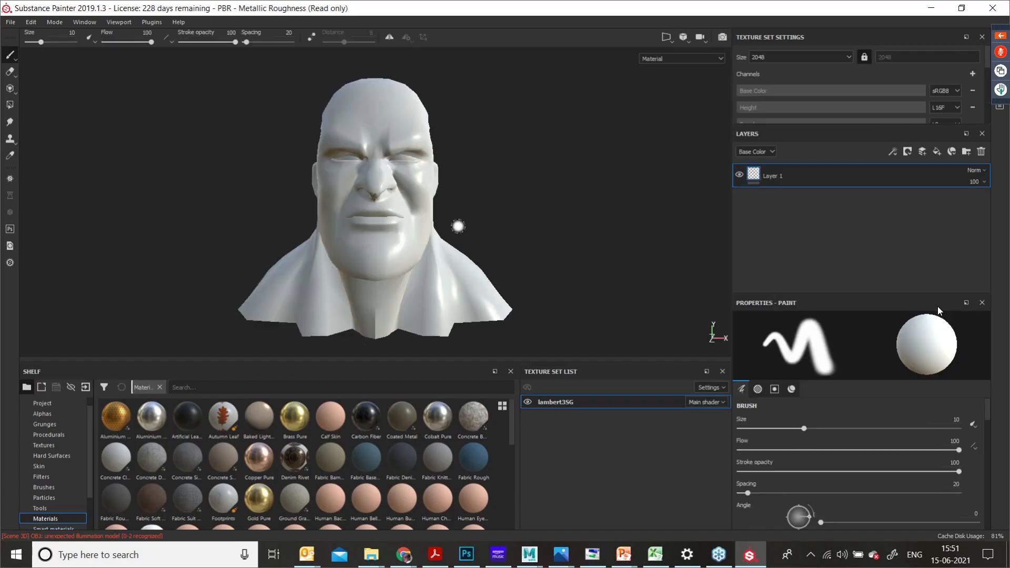
# Step: Enlarge the texture set settings area and open the mesh map baking options for the head
pyautogui.keyDown('alt'); pyautogui.moveTo(458, 230); pyautogui.dragTo(305, 243); pyautogui.keyUp('alt')
pyautogui.keyDown('alt'); pyautogui.moveTo(372, 232); pyautogui.dragTo(473, 226); pyautogui.keyUp('alt')
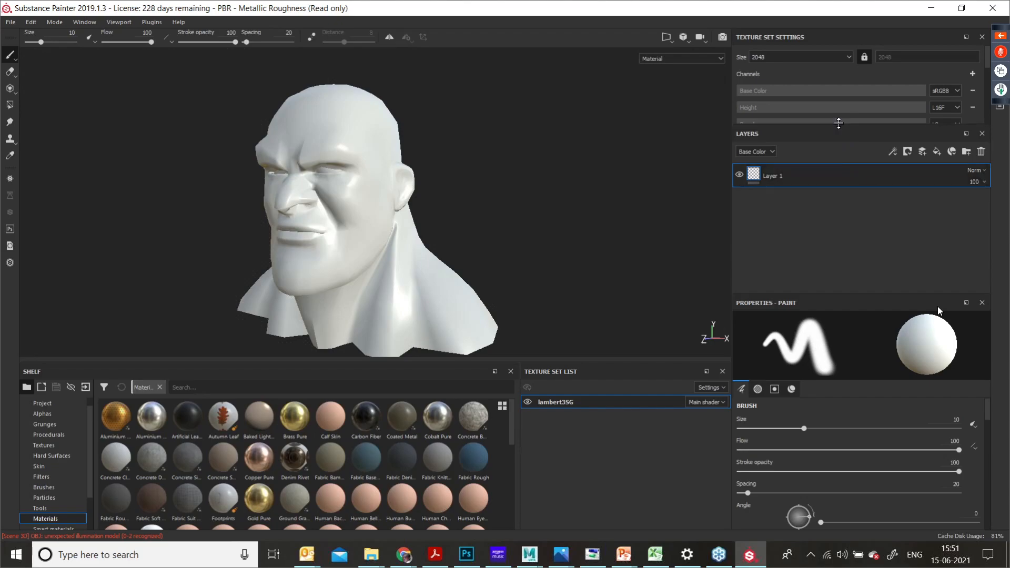
pyautogui.moveTo(838, 127); pyautogui.dragTo(850, 216)
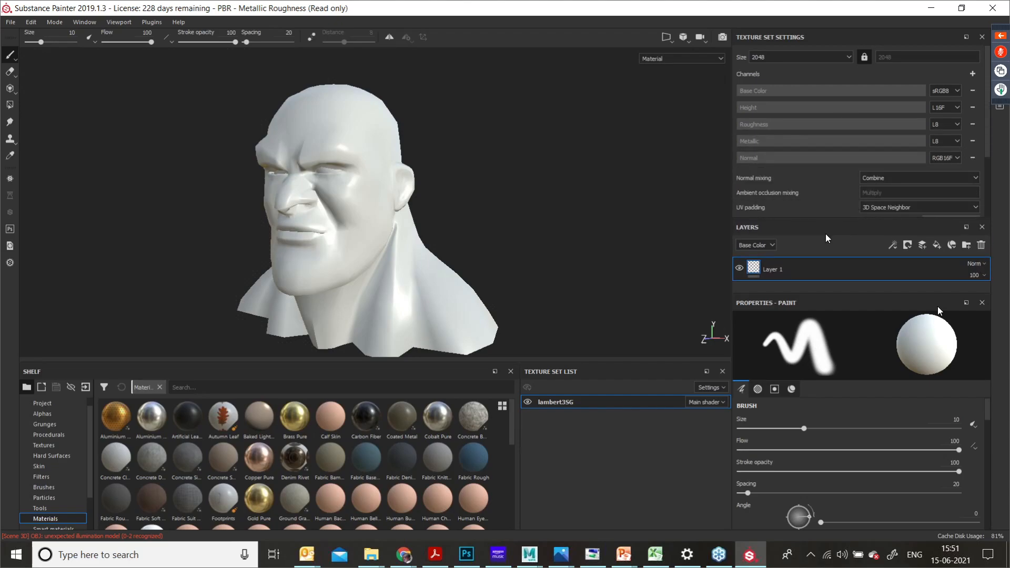
pyautogui.doubleClick(783, 55)
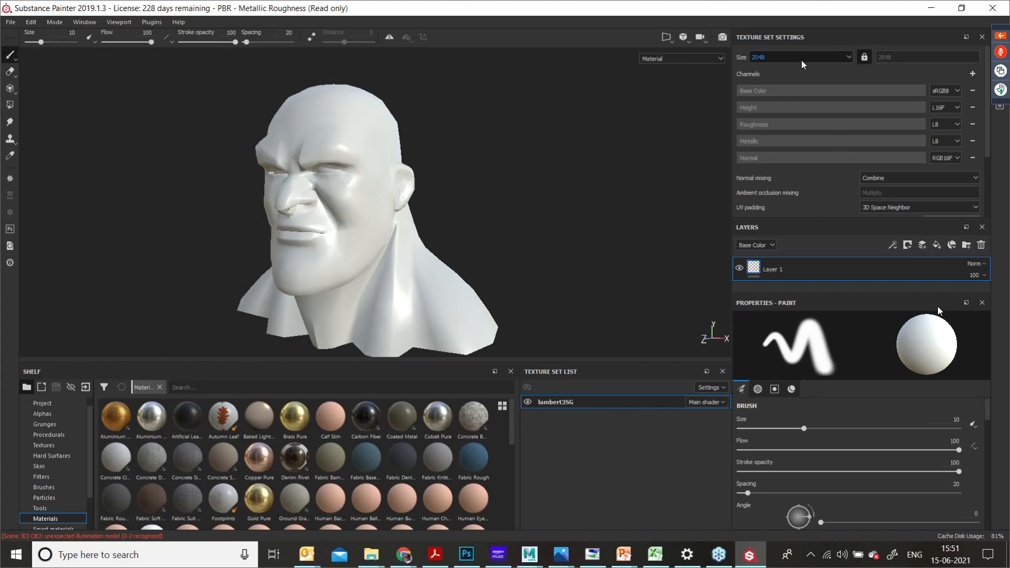
pyautogui.scroll(-3, 873, 170)
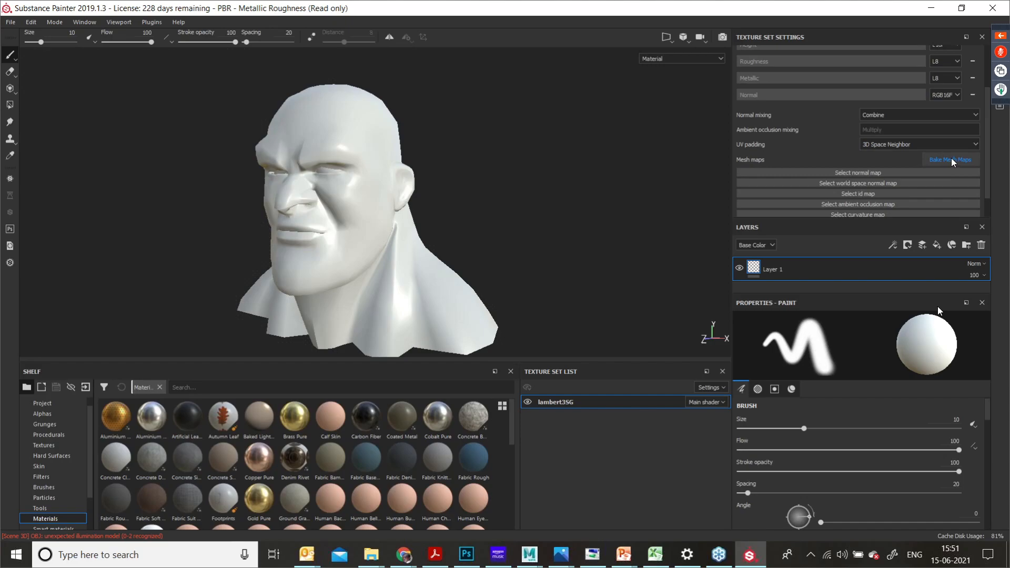
pyautogui.click(951, 160)
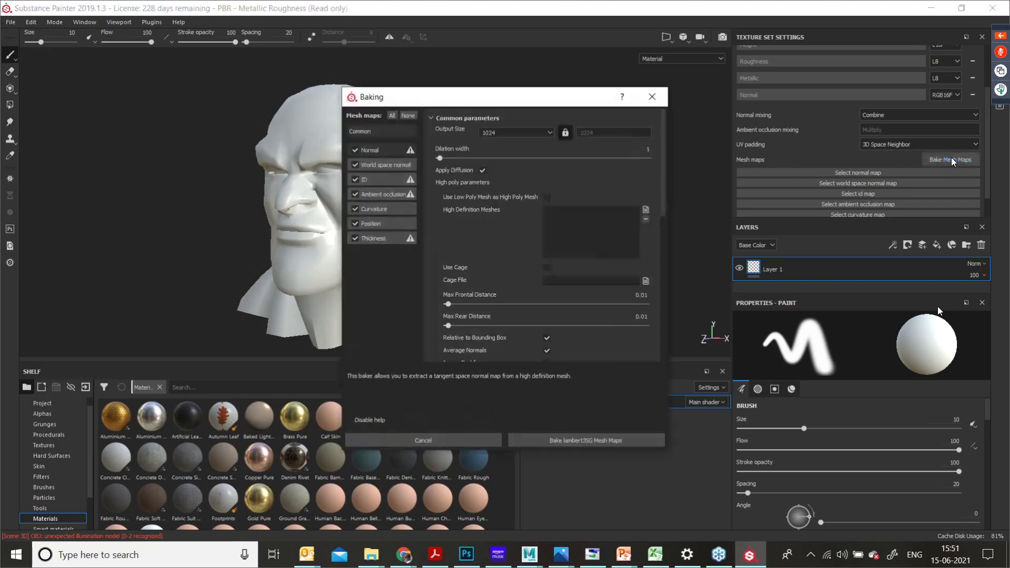
# Step: Set the output size for the baked mesh maps to 2048
pyautogui.click(547, 133)
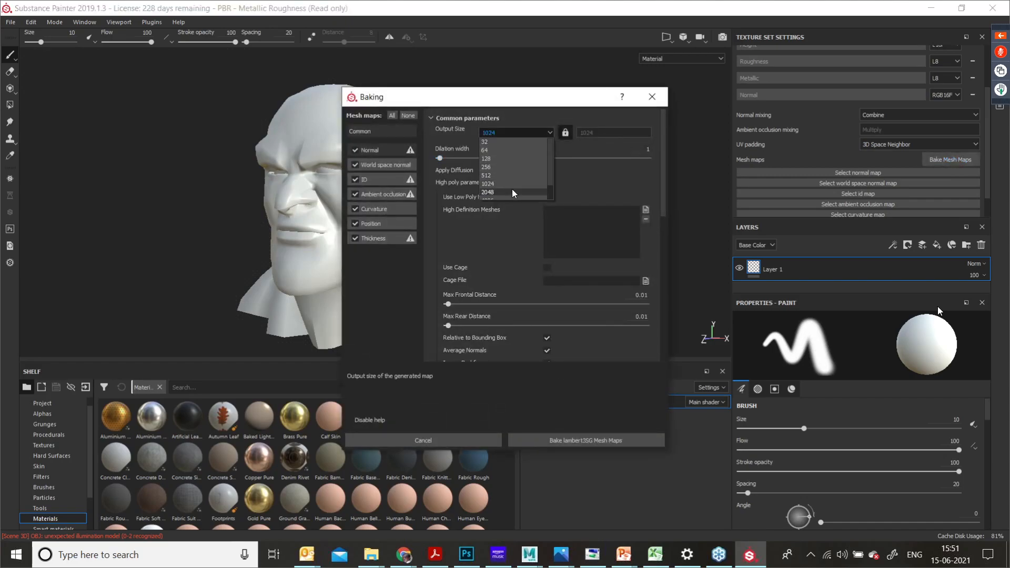
pyautogui.click(509, 184)
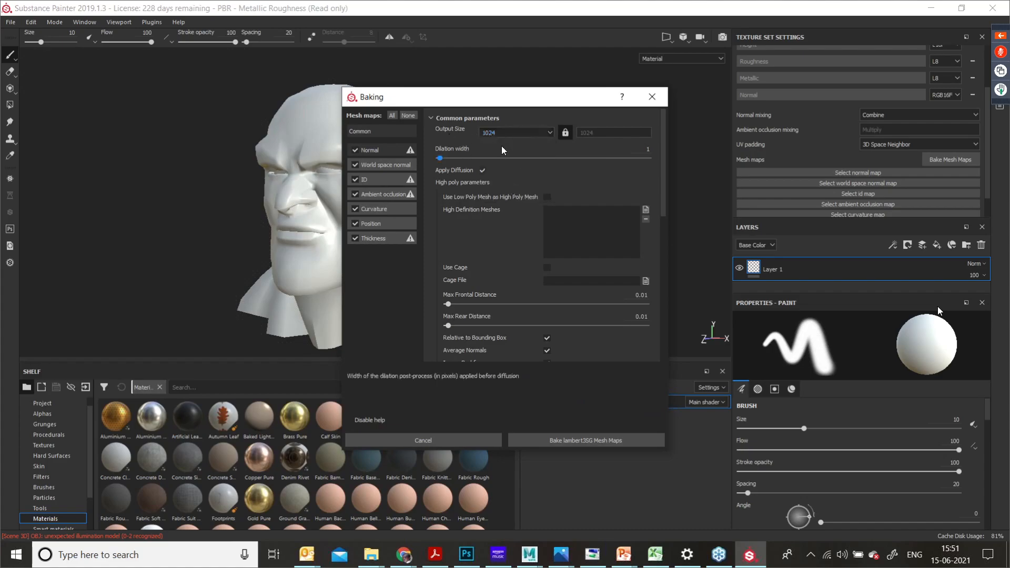
pyautogui.click(544, 131)
pyautogui.click(513, 192)
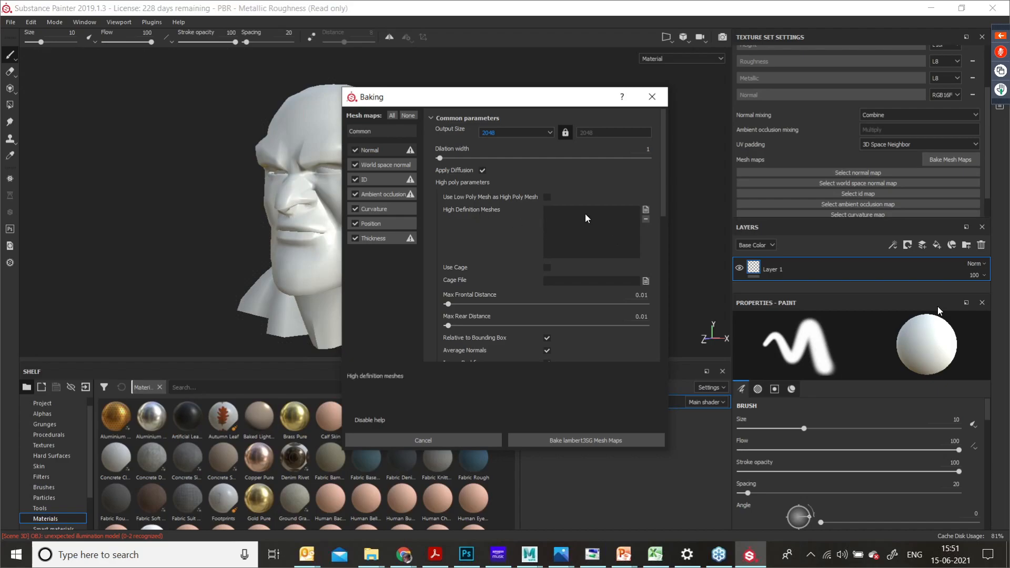
# Step: Load Steven high.obj from the CLASS folder as the high definition mesh for baking
pyautogui.click(646, 210)
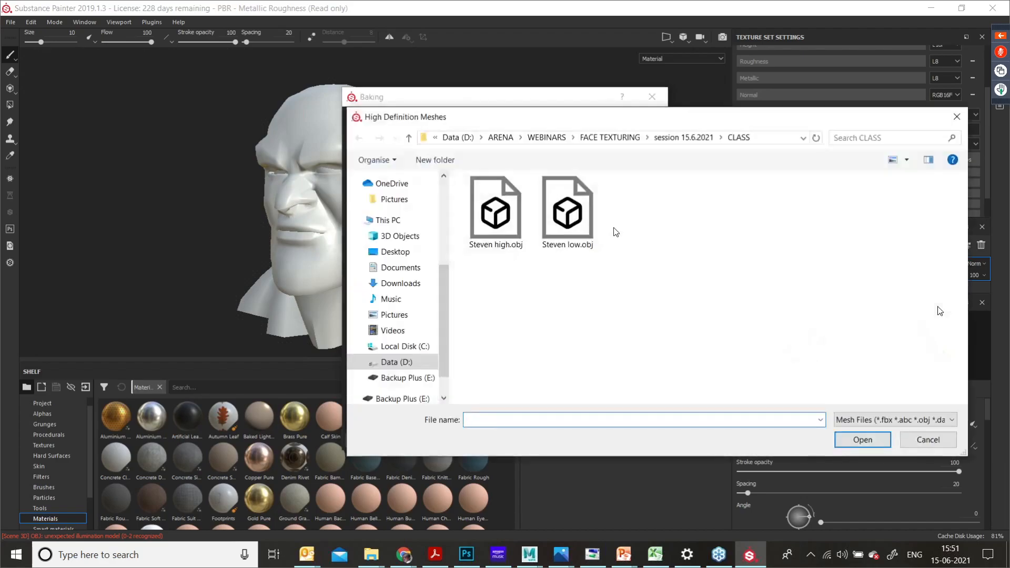
pyautogui.click(493, 219)
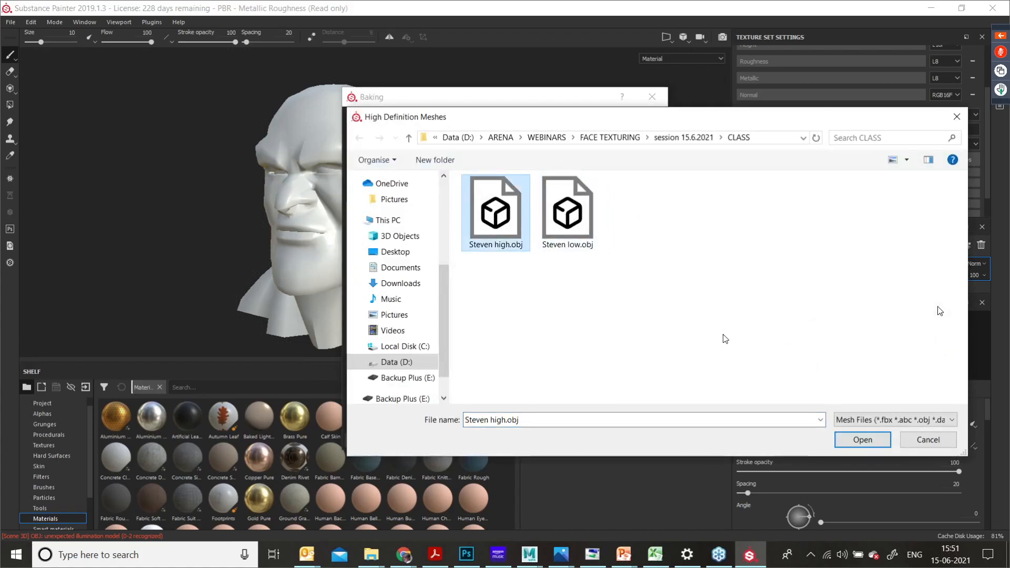
pyautogui.click(870, 440)
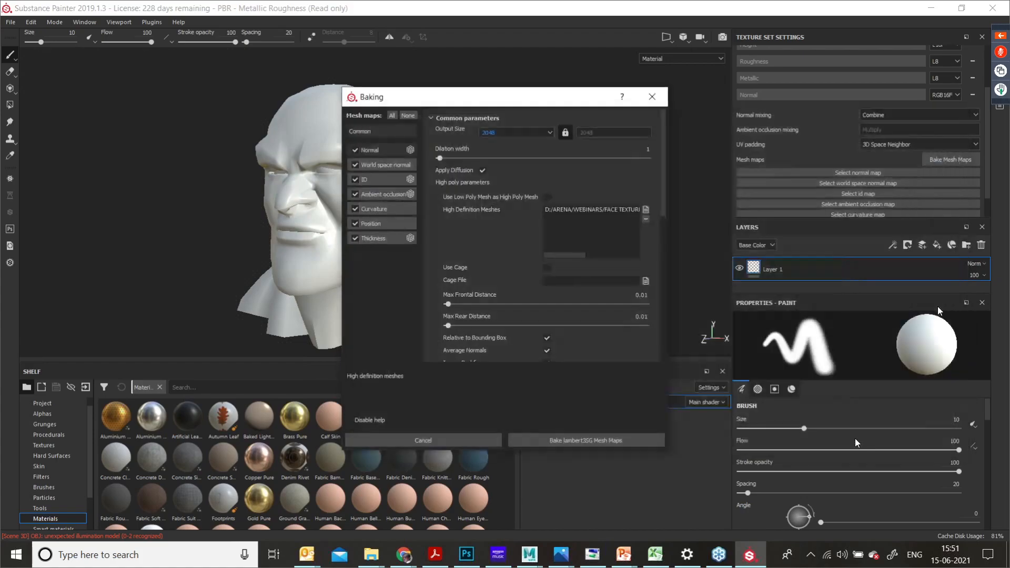
pyautogui.scroll(-1, 634, 231)
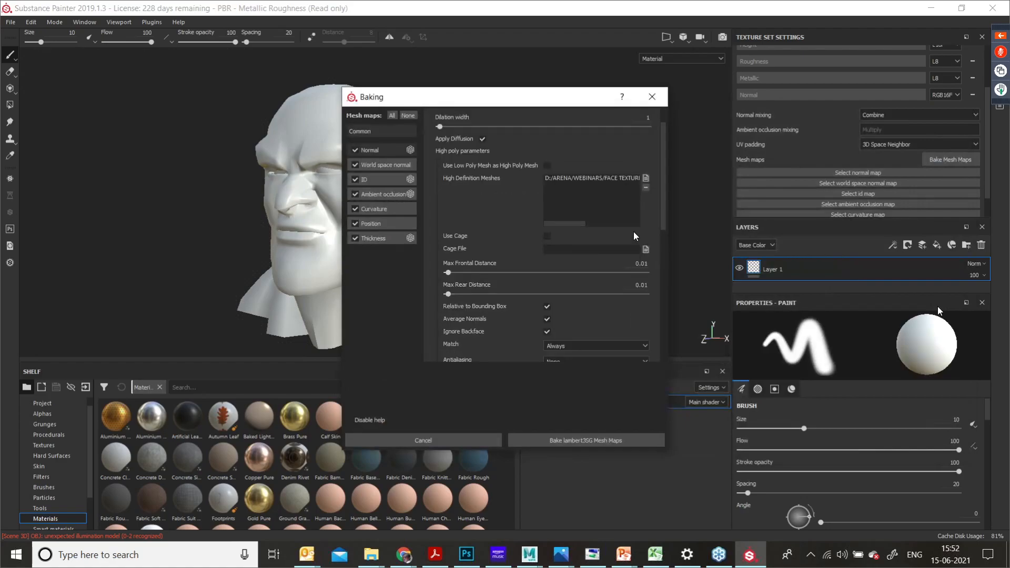
# Step: Set the high-to-low poly matching to By Mesh Name and bake all the head's mesh maps
pyautogui.scroll(-2, 633, 232)
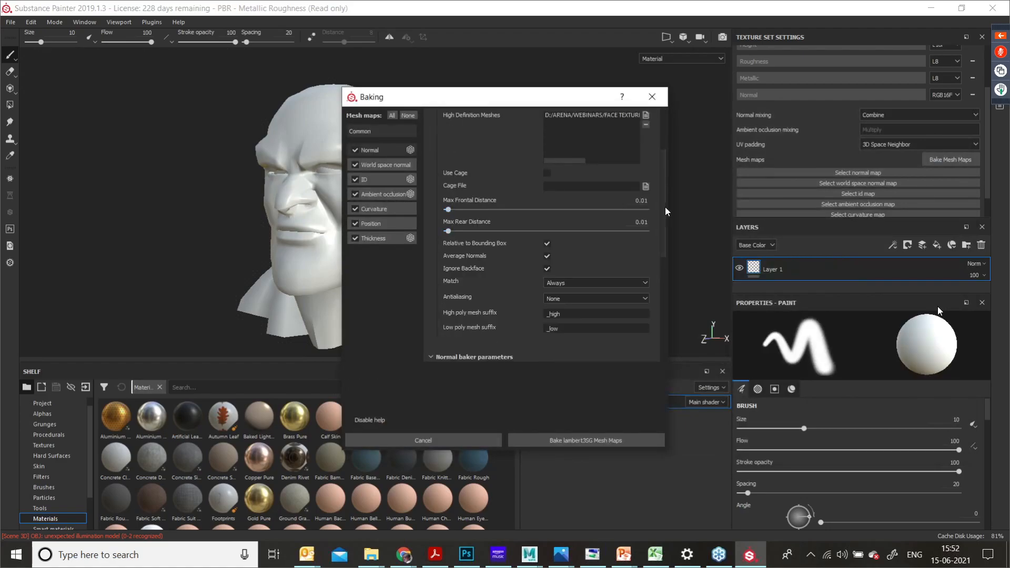
pyautogui.scroll(-1, 549, 304)
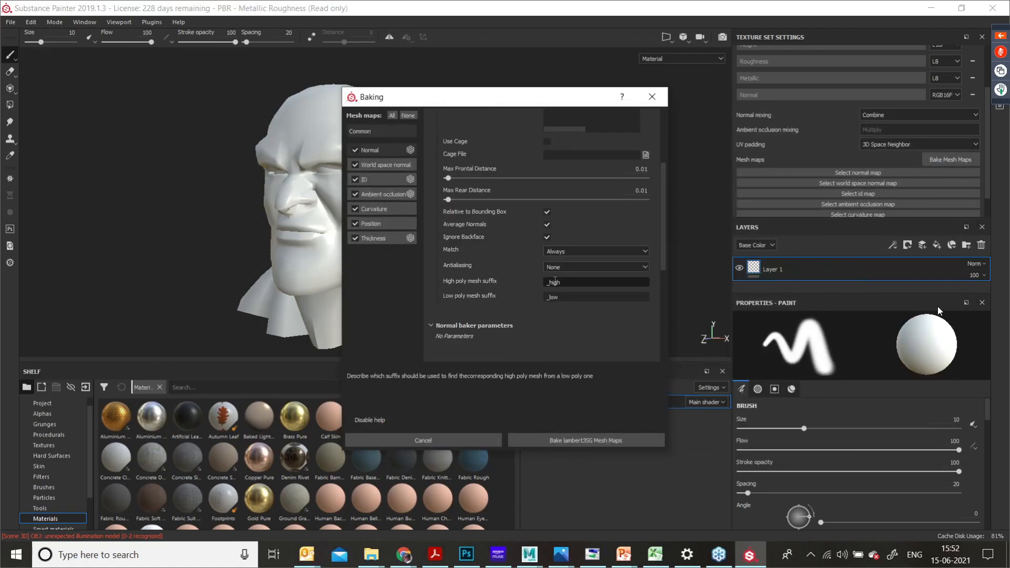
pyautogui.click(570, 251)
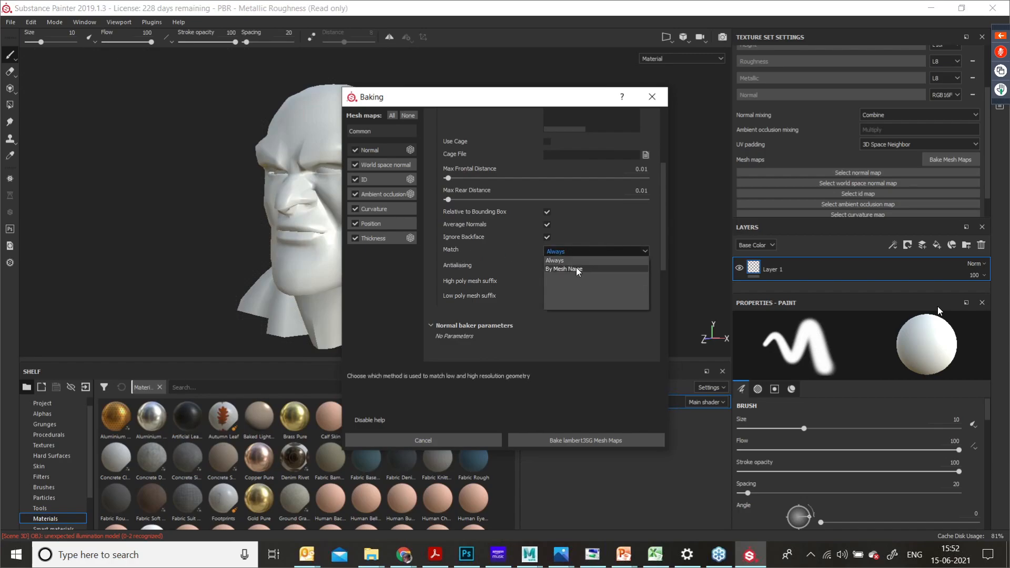
pyautogui.click(576, 267)
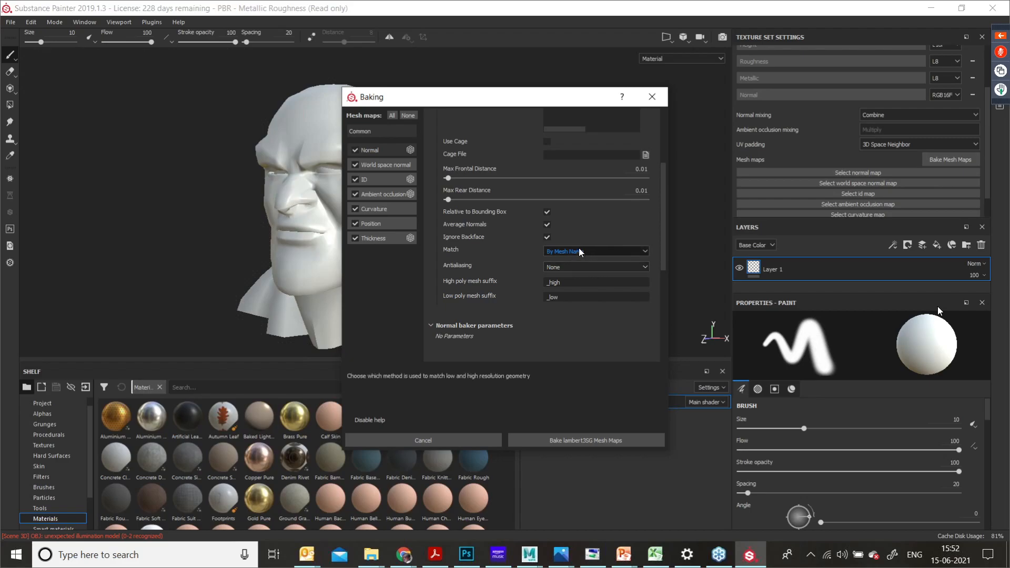
pyautogui.click(581, 442)
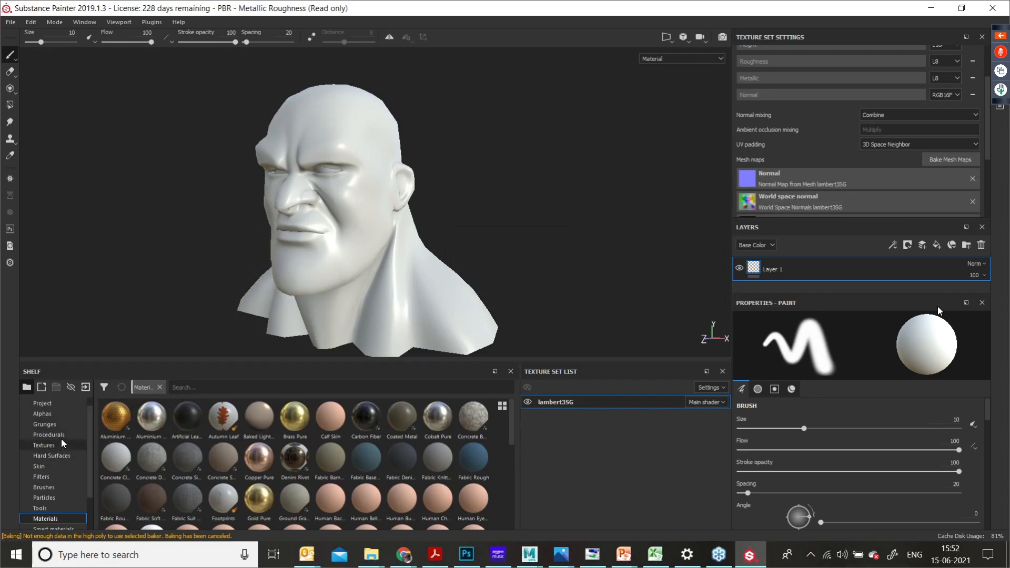
# Step: Look through the Project, Textures and Hard Surfaces resources in the shelf
pyautogui.click(56, 405)
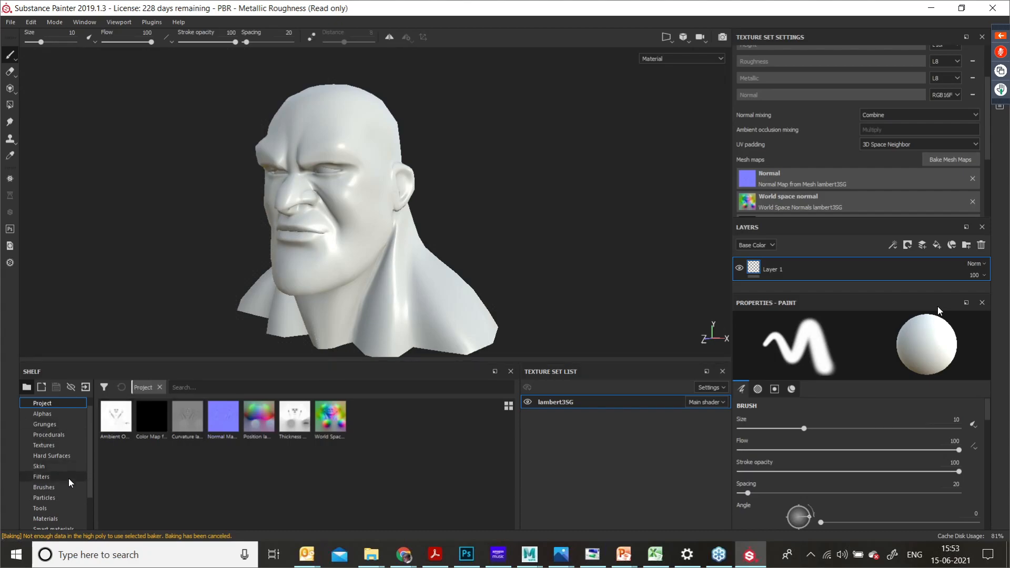
pyautogui.click(71, 446)
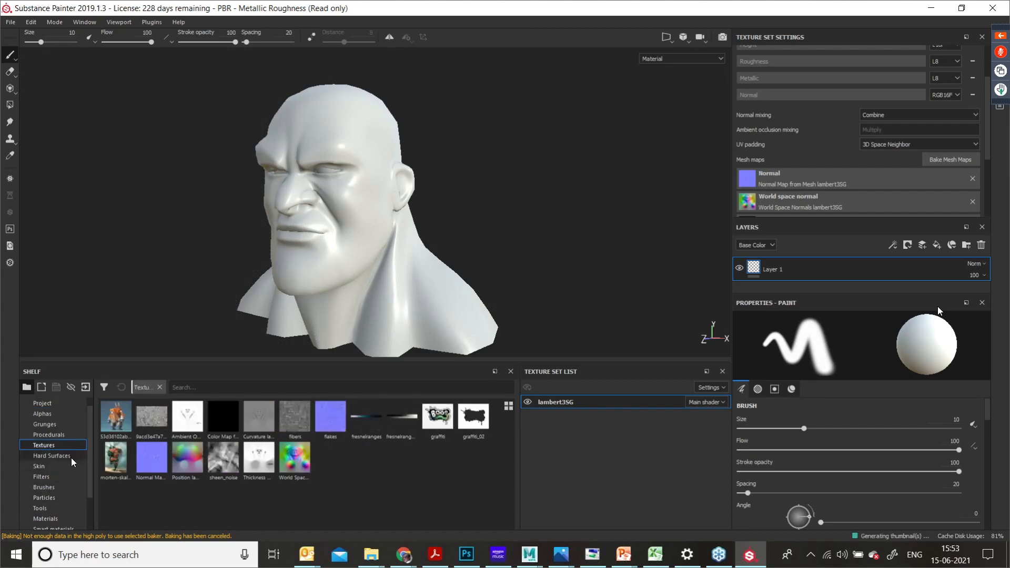
pyautogui.click(71, 456)
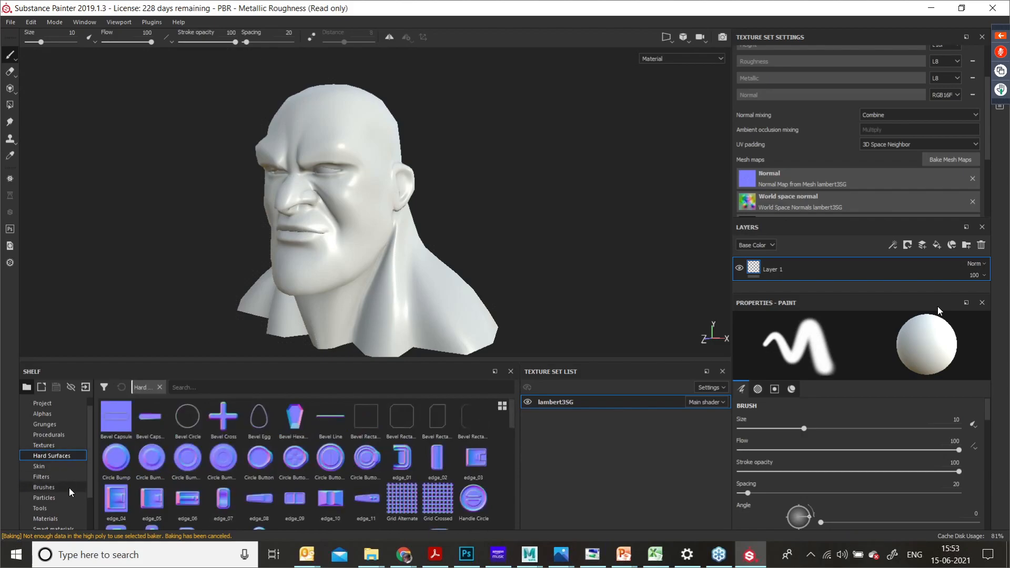
# Step: Search the shelf's materials for "skin" and preview the available human skin materials
pyautogui.click(63, 517)
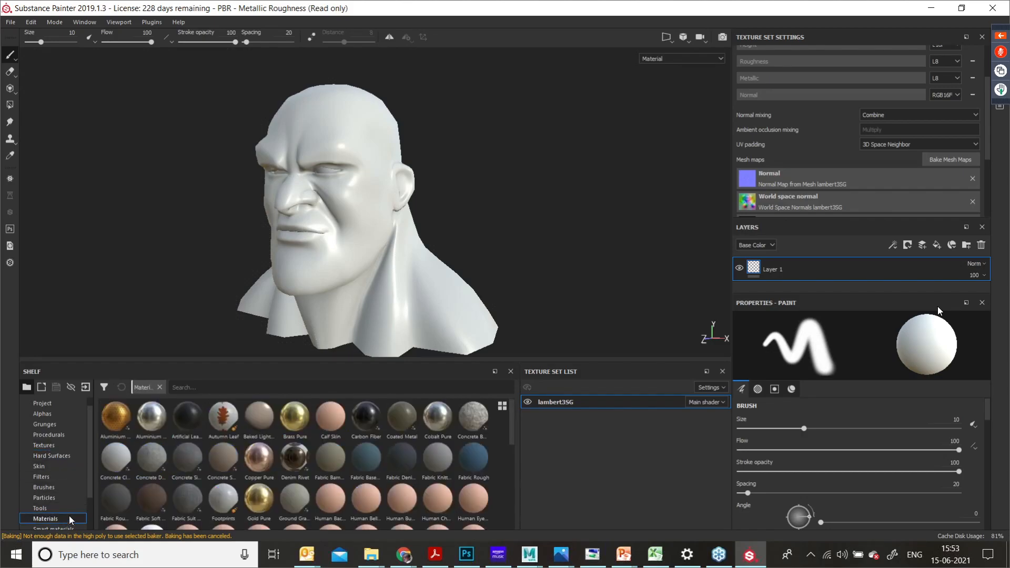
pyautogui.click(218, 393)
pyautogui.write('skin')
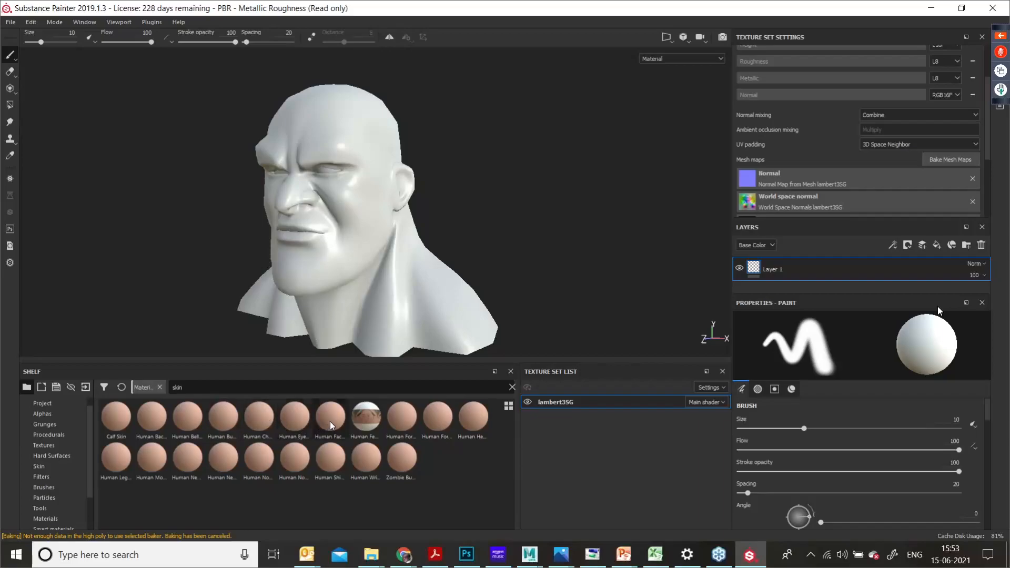
pyautogui.moveTo(329, 418)
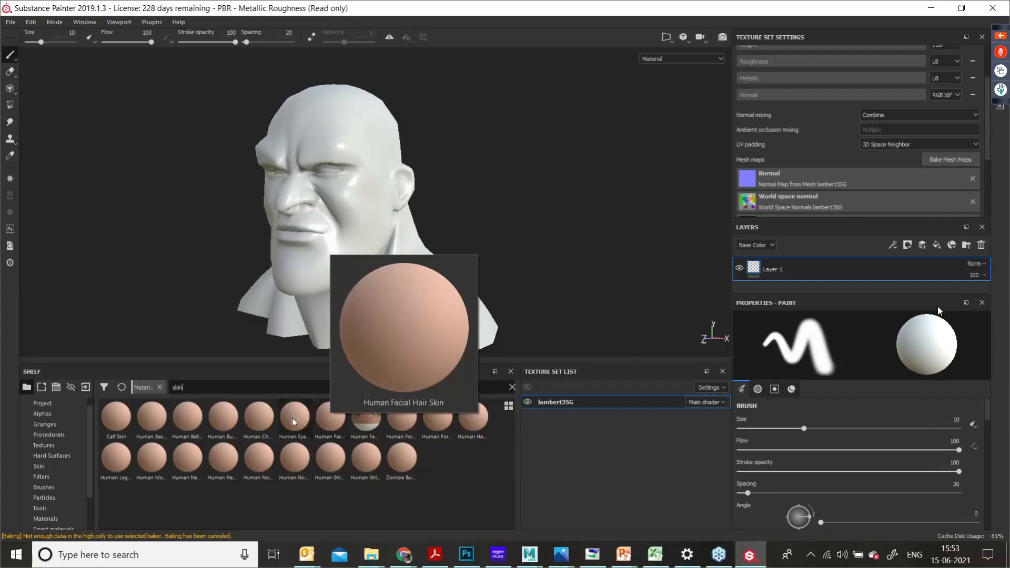
pyautogui.moveTo(292, 418)
pyautogui.moveTo(262, 416)
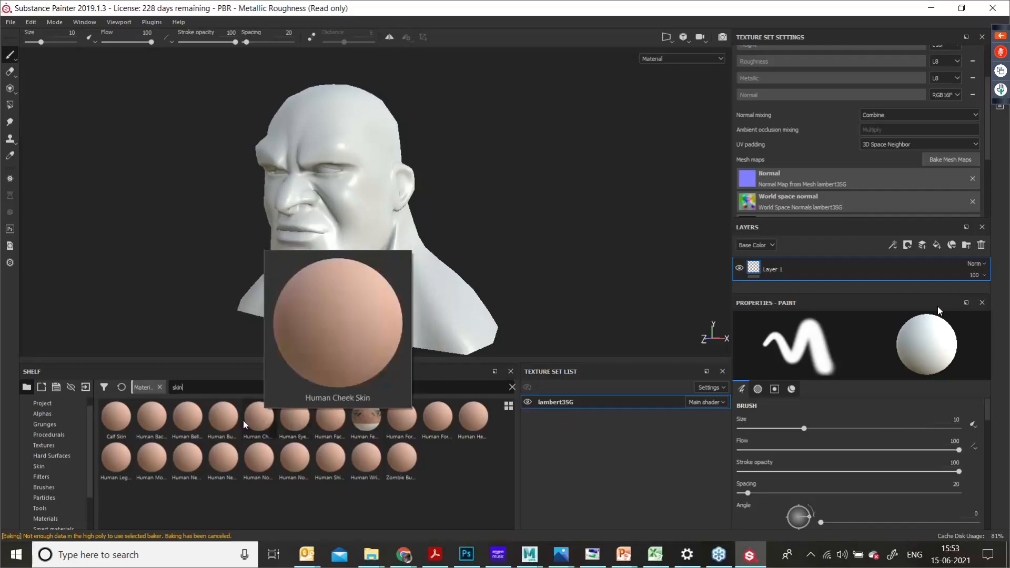
pyautogui.moveTo(228, 419)
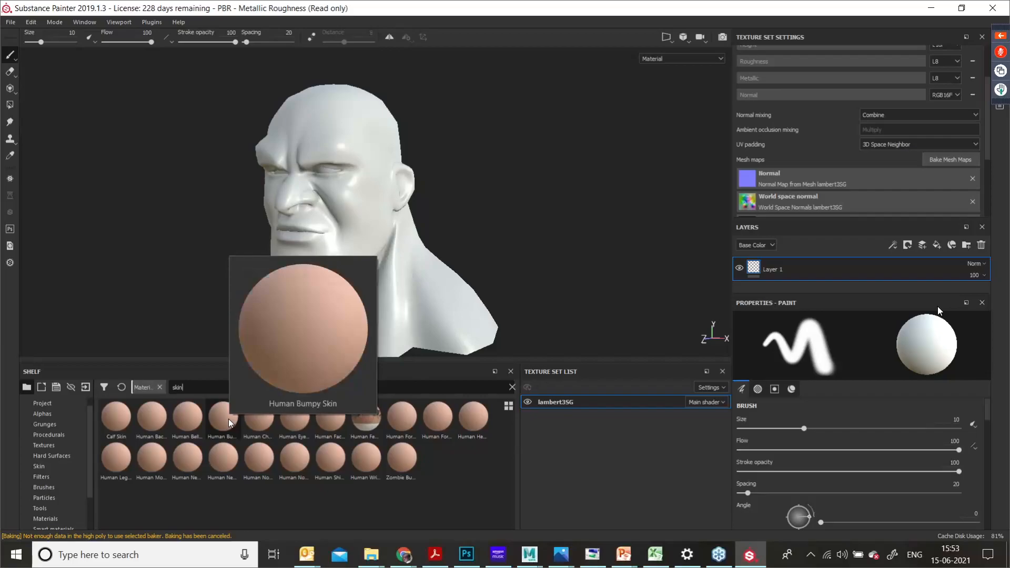
pyautogui.moveTo(183, 420)
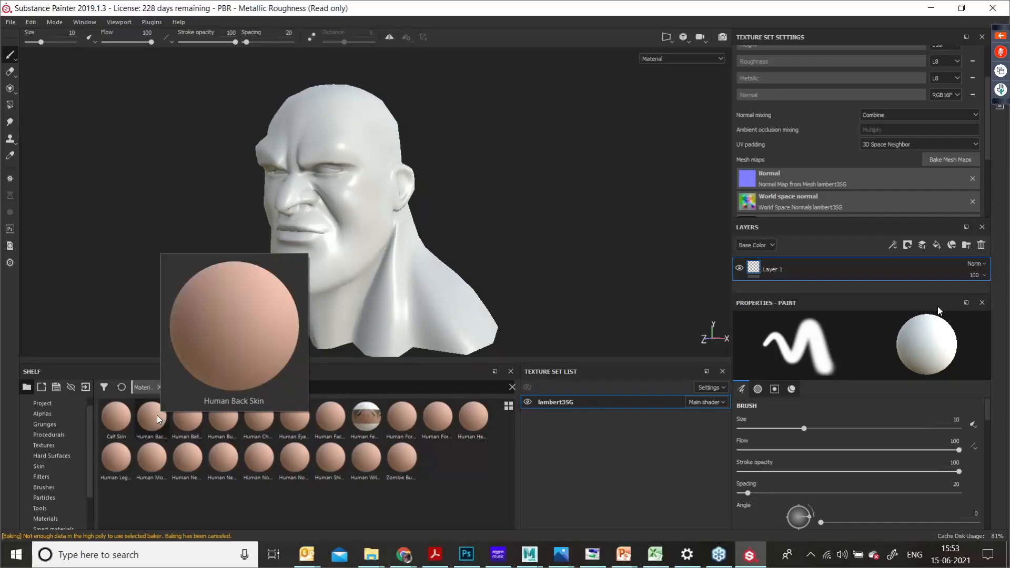
pyautogui.moveTo(125, 415)
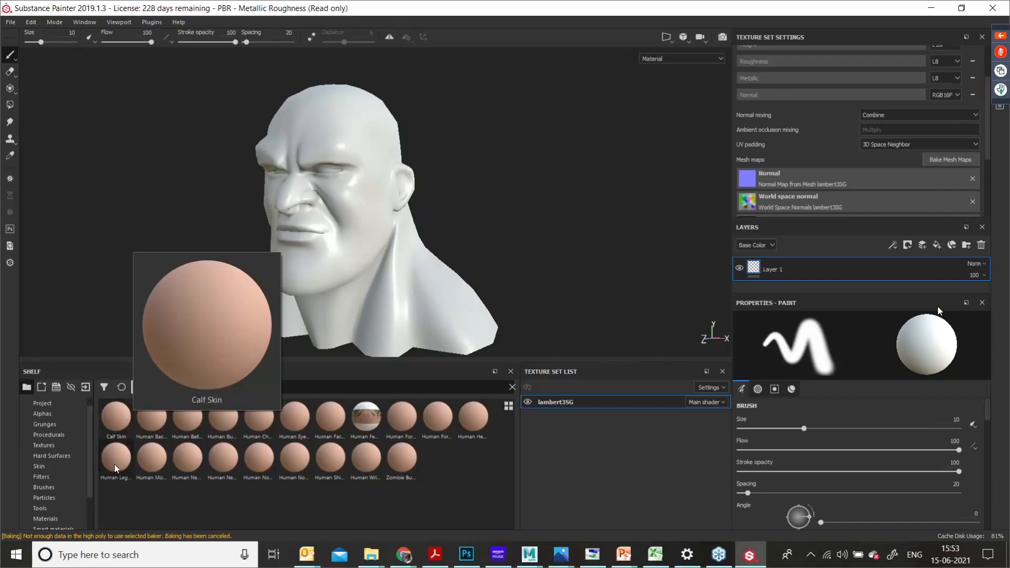
pyautogui.moveTo(115, 464)
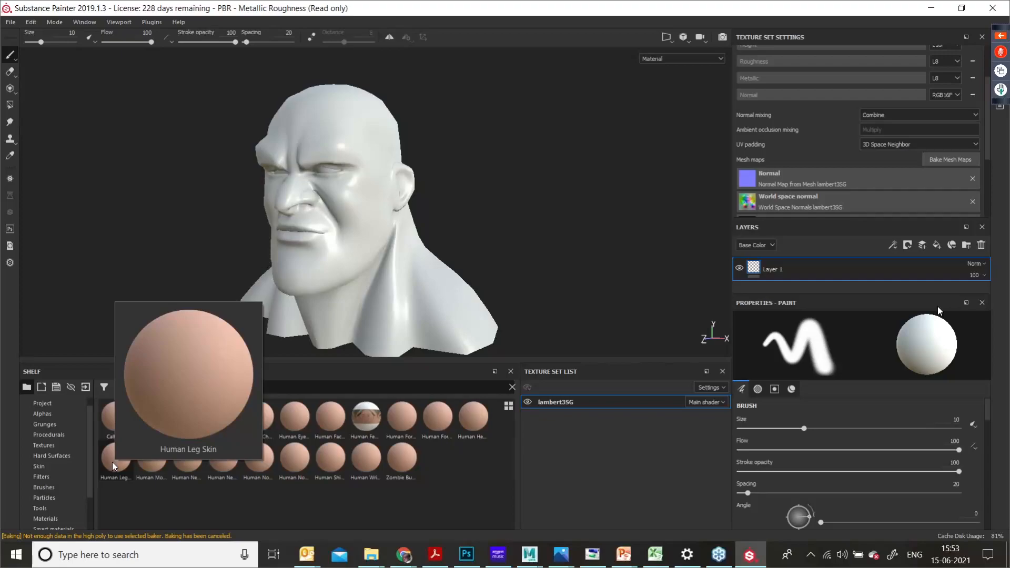
pyautogui.moveTo(144, 468)
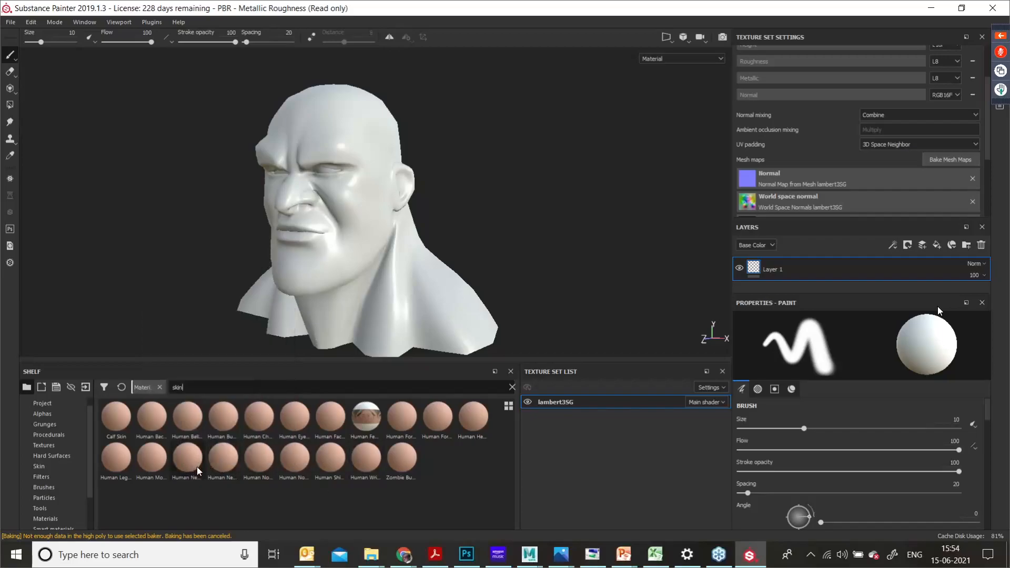
pyautogui.moveTo(225, 462)
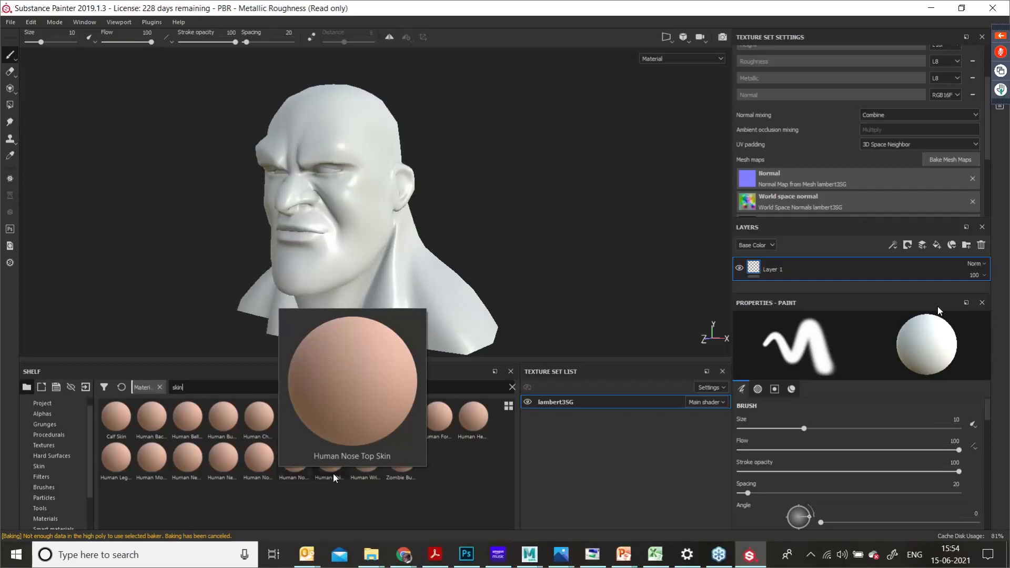
pyautogui.moveTo(333, 473)
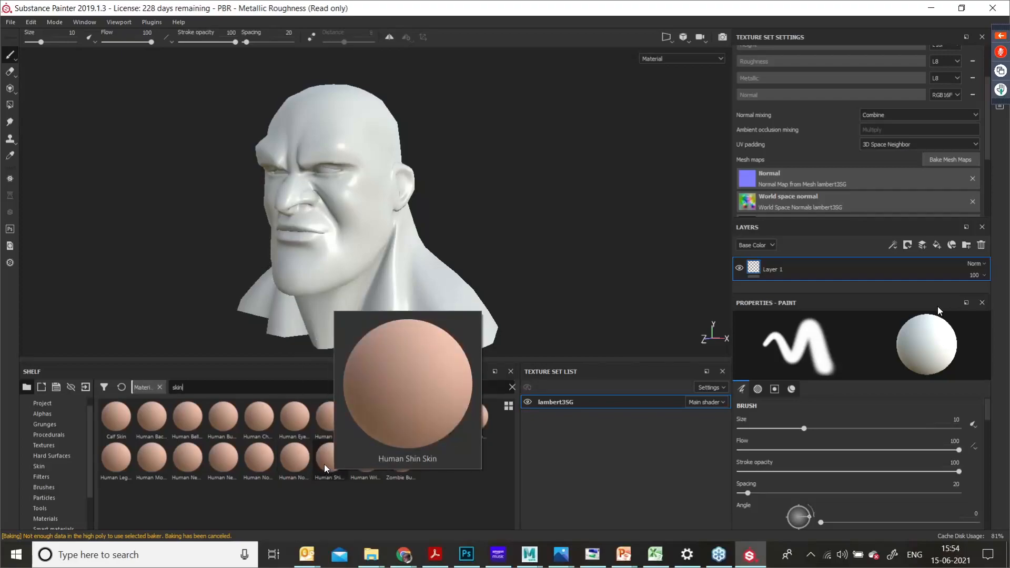
# Step: Apply the Human Shin Skin material to the whole head and inspect its face up close
pyautogui.moveTo(324, 464); pyautogui.dragTo(314, 260)
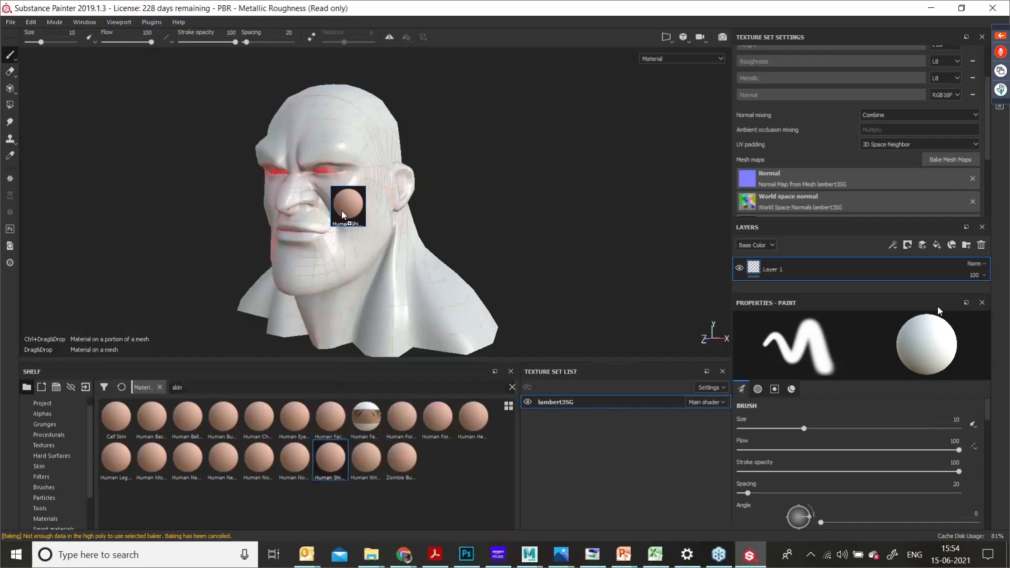
pyautogui.moveTo(340, 210); pyautogui.dragTo(340, 210)
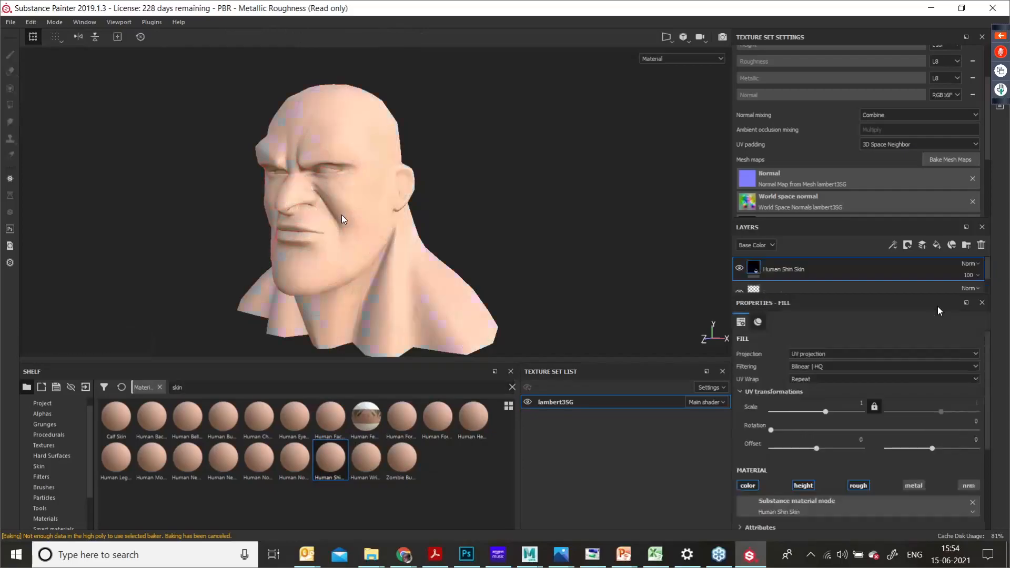
pyautogui.keyDown('alt'); pyautogui.scroll(5, 370, 234); pyautogui.keyUp('alt')
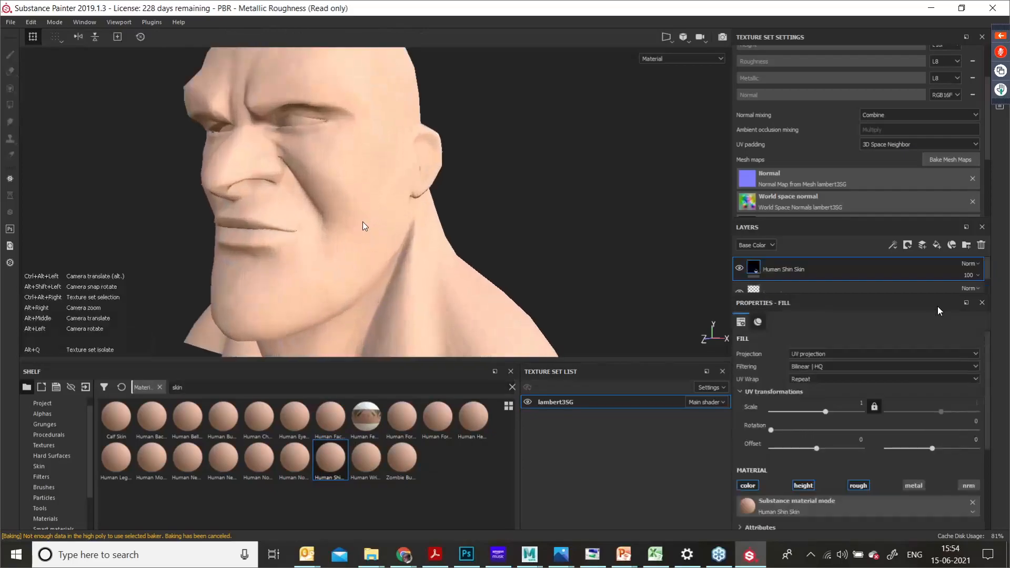
pyautogui.keyDown('alt'); pyautogui.moveTo(359, 212); pyautogui.dragTo(396, 175); pyautogui.keyUp('alt')
pyautogui.keyDown('alt'); pyautogui.moveTo(396, 176); pyautogui.dragTo(485, 258, button='middle'); pyautogui.keyUp('alt')
pyautogui.keyDown('alt'); pyautogui.moveTo(485, 258); pyautogui.dragTo(484, 223); pyautogui.keyUp('alt')
pyautogui.keyDown('alt'); pyautogui.moveTo(502, 237); pyautogui.dragTo(532, 275, button='right'); pyautogui.keyUp('alt')
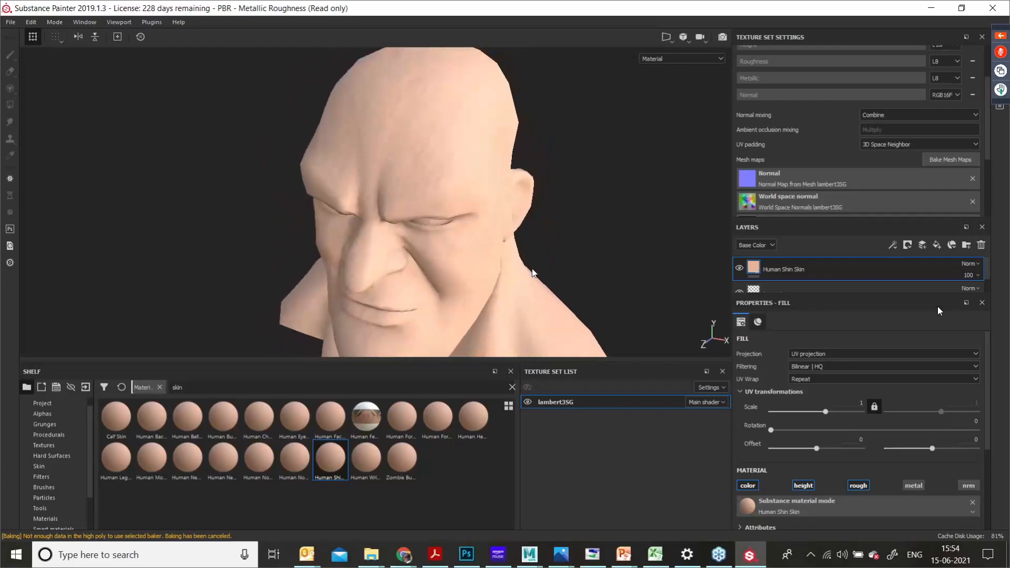
pyautogui.keyDown('alt'); pyautogui.moveTo(532, 275); pyautogui.dragTo(498, 235, button='middle'); pyautogui.keyUp('alt')
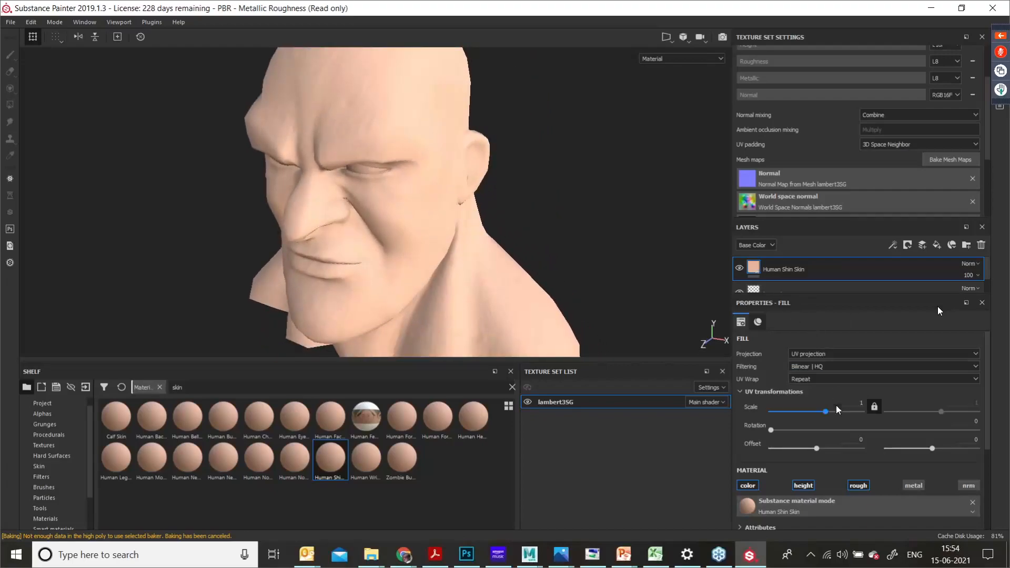
pyautogui.keyDown('alt'); pyautogui.moveTo(589, 328); pyautogui.dragTo(468, 271); pyautogui.keyUp('alt')
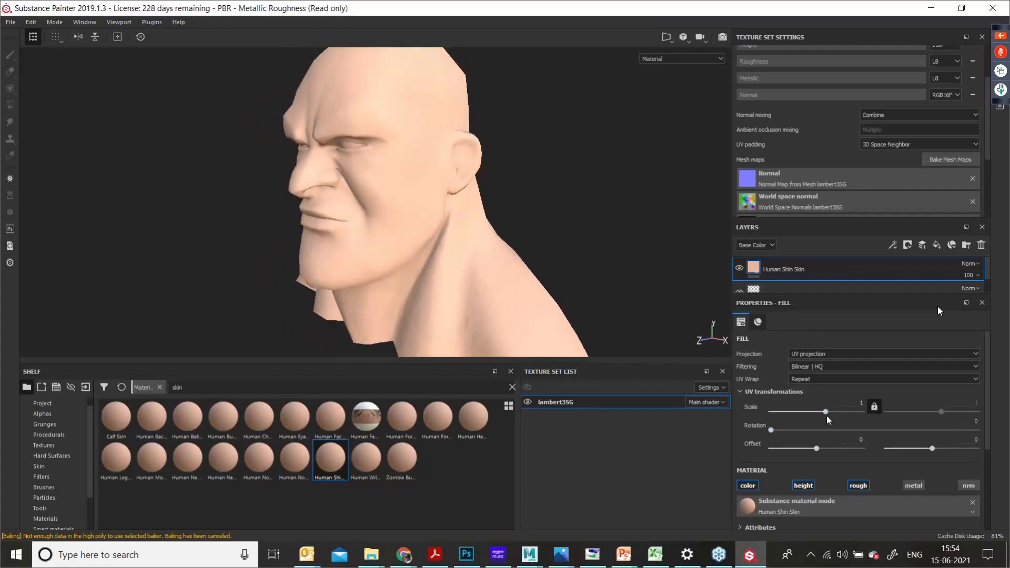
# Step: Set the UV scale of the Human Shin Skin fill to 25.16 and check the skin detail on the cheek
pyautogui.moveTo(825, 412); pyautogui.dragTo(842, 415)
pyautogui.keyDown('alt'); pyautogui.moveTo(513, 287); pyautogui.dragTo(457, 217, button='right'); pyautogui.keyUp('alt')
pyautogui.keyDown('alt'); pyautogui.moveTo(457, 217); pyautogui.dragTo(388, 232, button='middle'); pyautogui.keyUp('alt')
pyautogui.keyDown('alt'); pyautogui.moveTo(388, 232); pyautogui.dragTo(473, 310, button='right'); pyautogui.keyUp('alt')
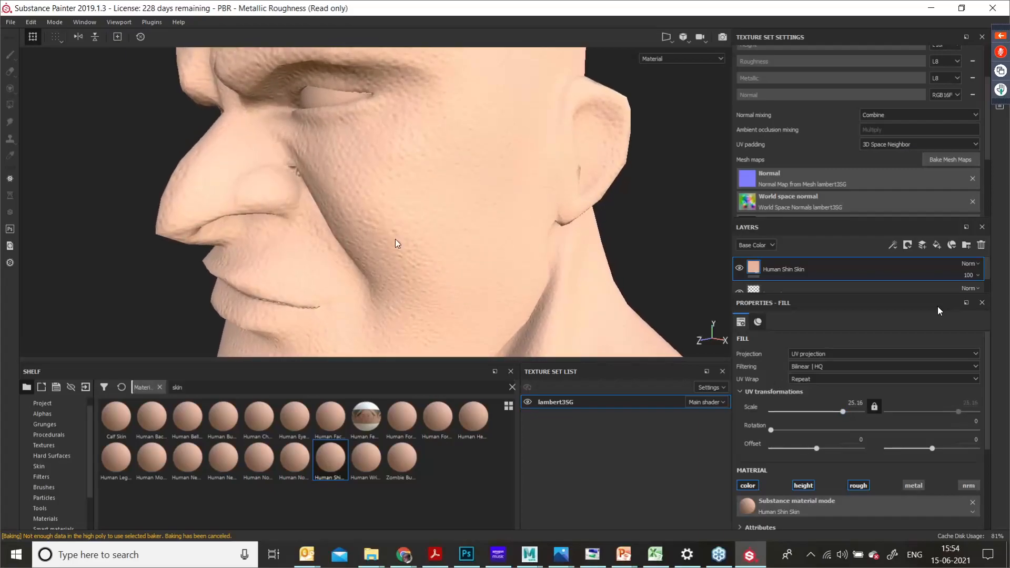
# Step: Inspect the skin texture around the face, and show the 3D and 2D views side by side
pyautogui.keyDown('alt'); pyautogui.moveTo(404, 224); pyautogui.dragTo(469, 220); pyautogui.keyUp('alt')
pyautogui.keyDown('alt'); pyautogui.moveTo(470, 220); pyautogui.dragTo(400, 209, button='right'); pyautogui.keyUp('alt')
pyautogui.keyDown('alt'); pyautogui.moveTo(400, 209); pyautogui.dragTo(347, 171); pyautogui.keyUp('alt')
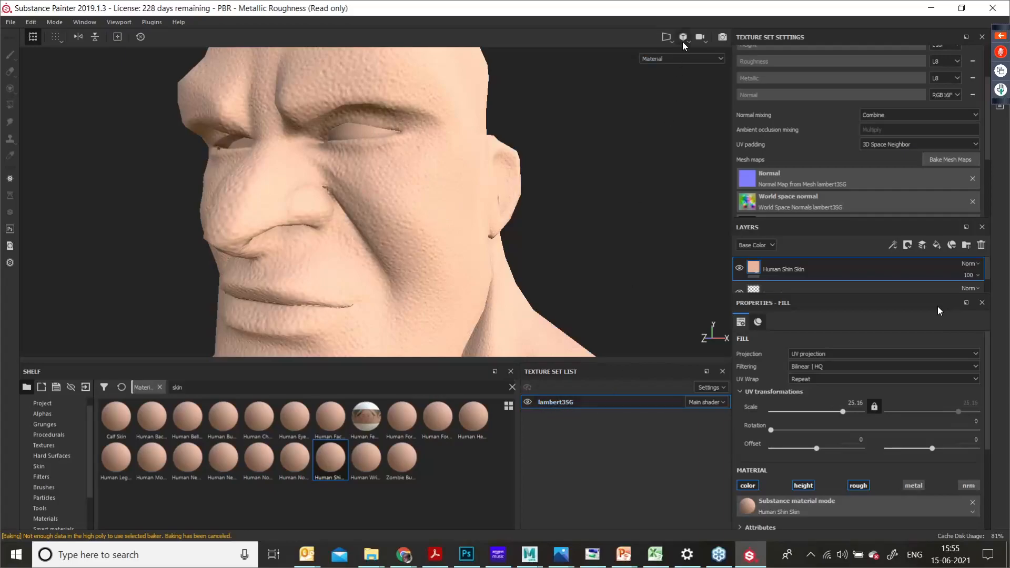
pyautogui.click(669, 40)
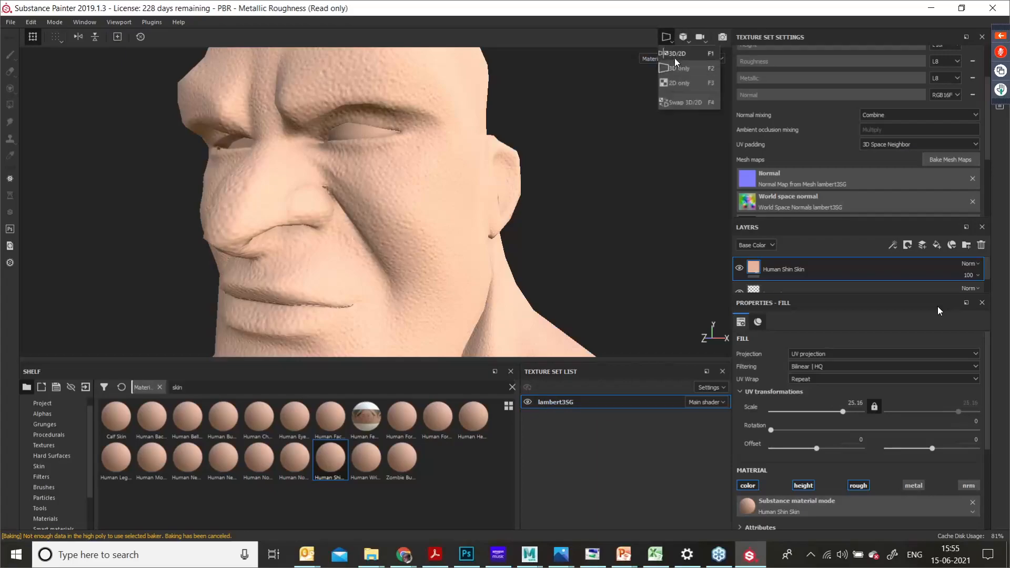
pyautogui.click(677, 54)
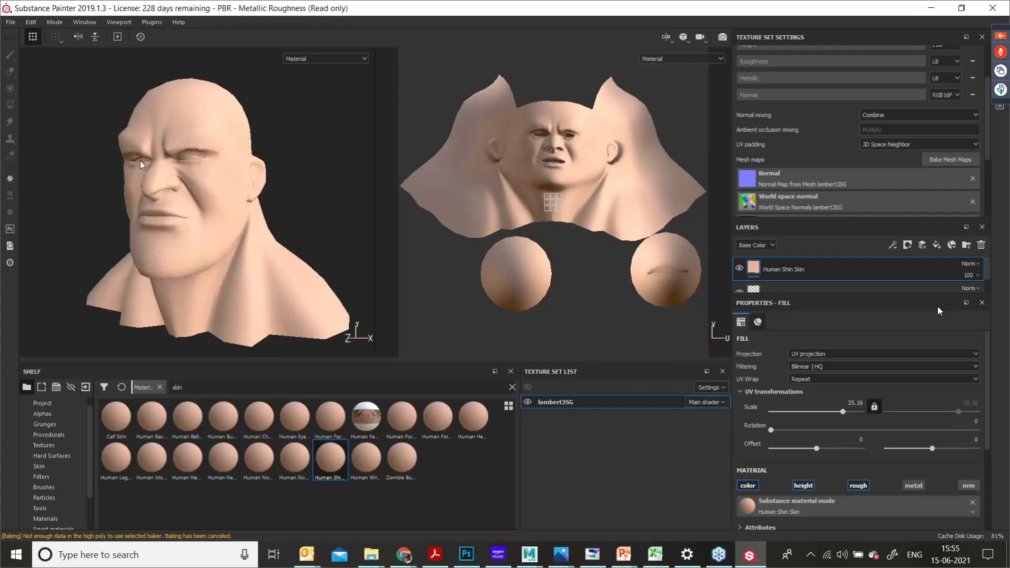
# Step: Create a new PBR - Metallic Roughness project from Steven low.obj in the CLASS folder at 1024 resolution
pyautogui.click(10, 22)
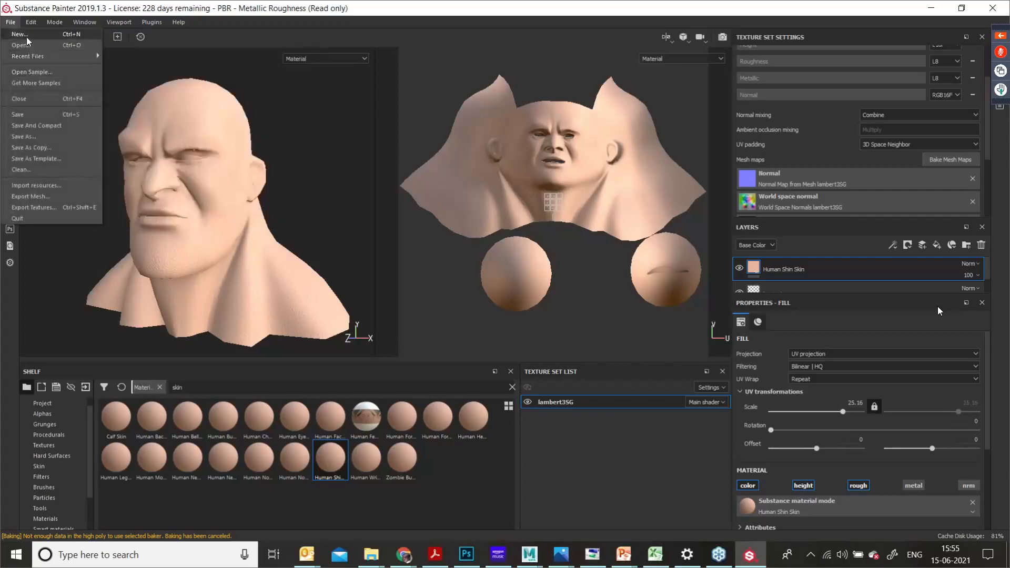
pyautogui.click(29, 37)
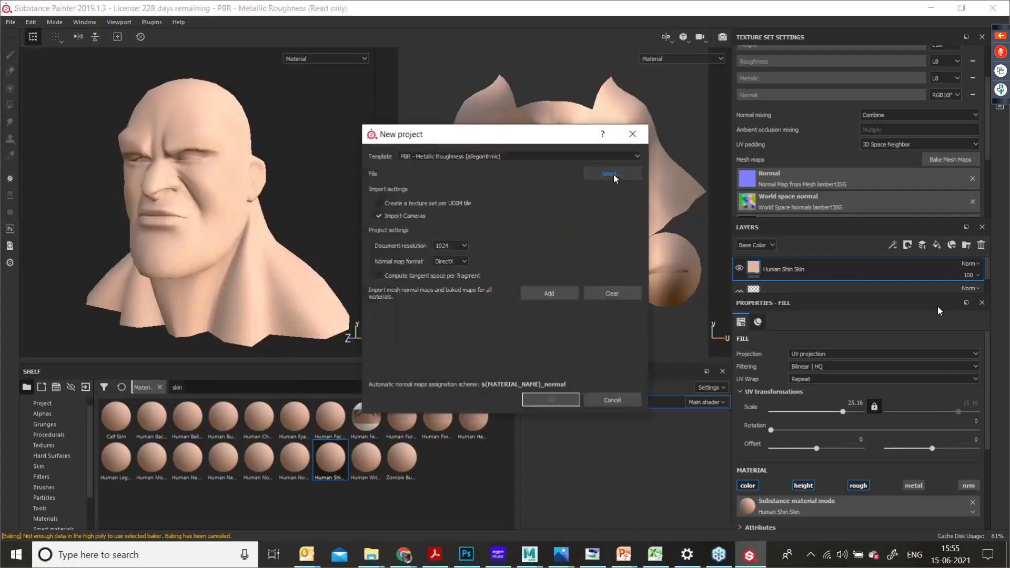
pyautogui.click(613, 174)
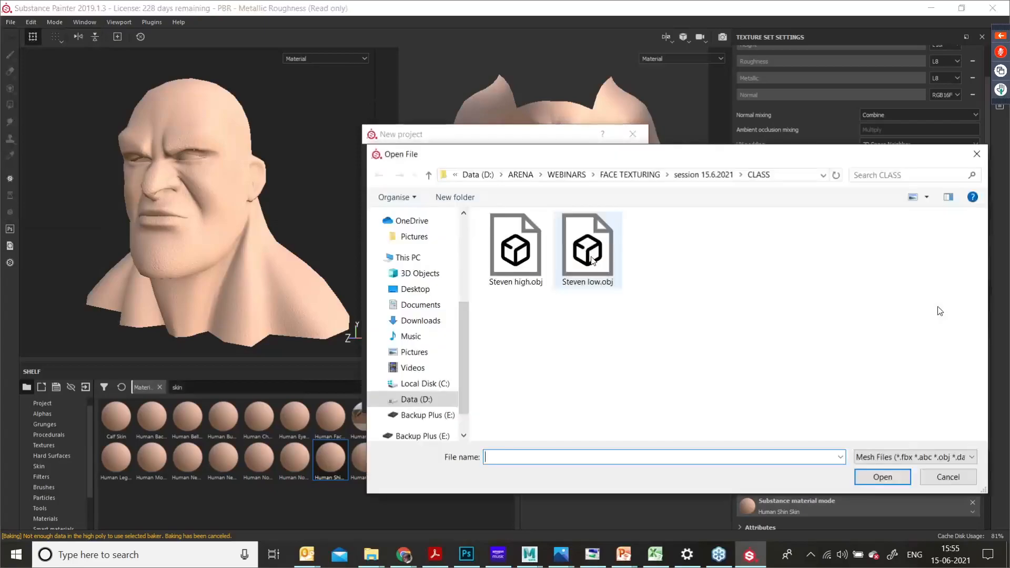
pyautogui.click(588, 252)
pyautogui.click(878, 475)
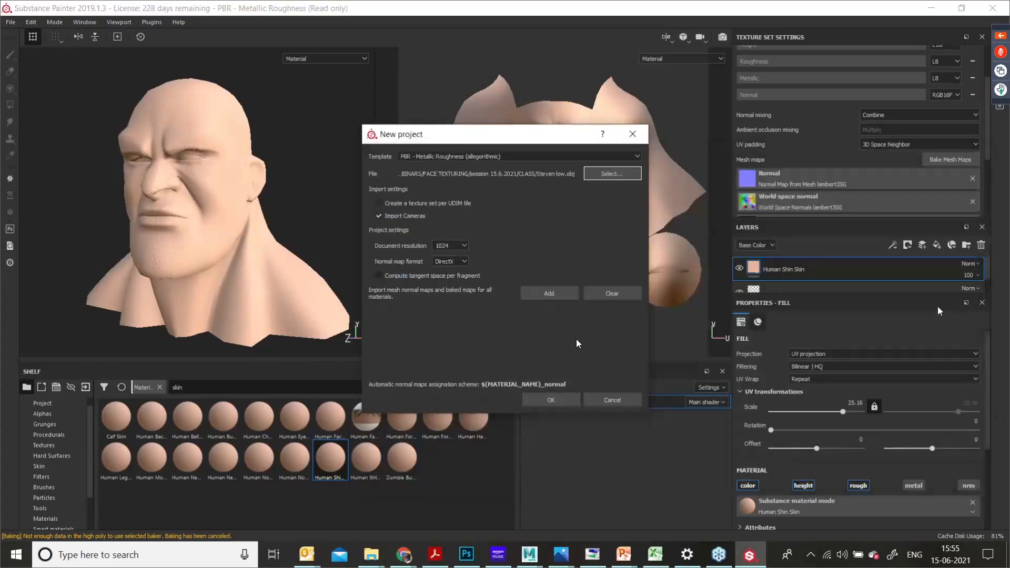
pyautogui.click(559, 403)
pyautogui.click(479, 295)
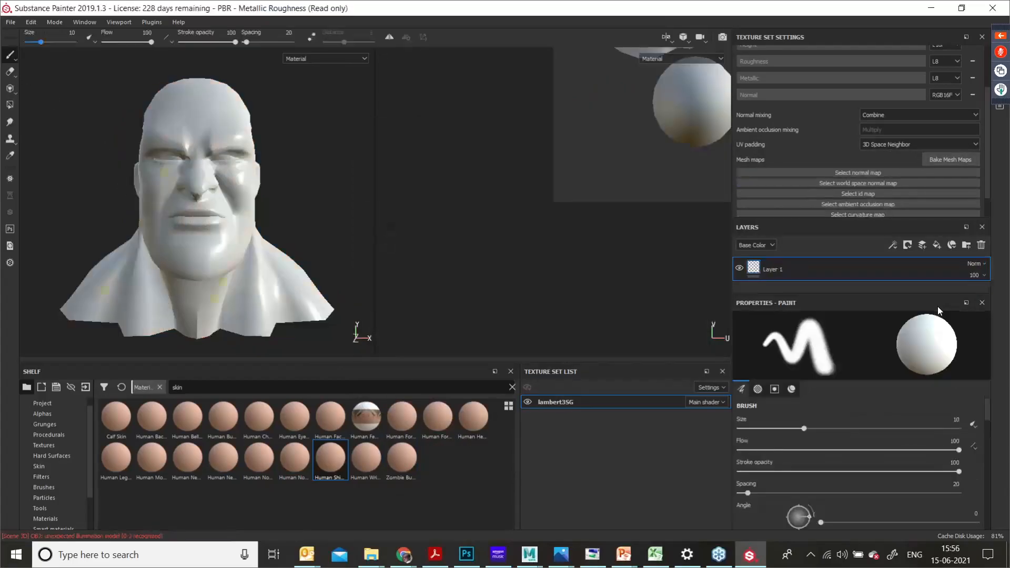
# Step: Bake the lambert3SG mesh maps with Steven high.obj as the high definition mesh and Match set to Always
pyautogui.click(948, 159)
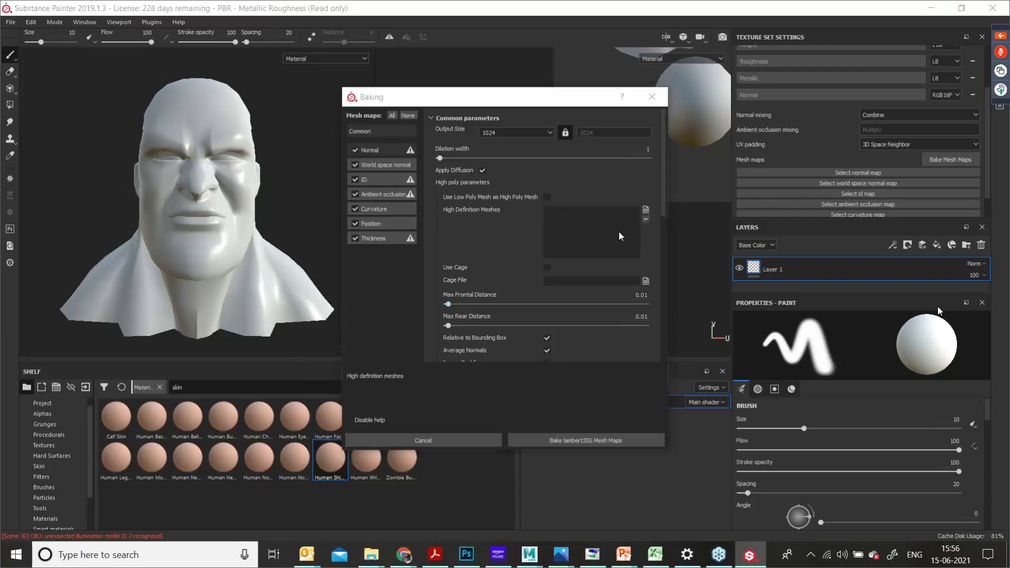
pyautogui.click(643, 211)
pyautogui.click(496, 213)
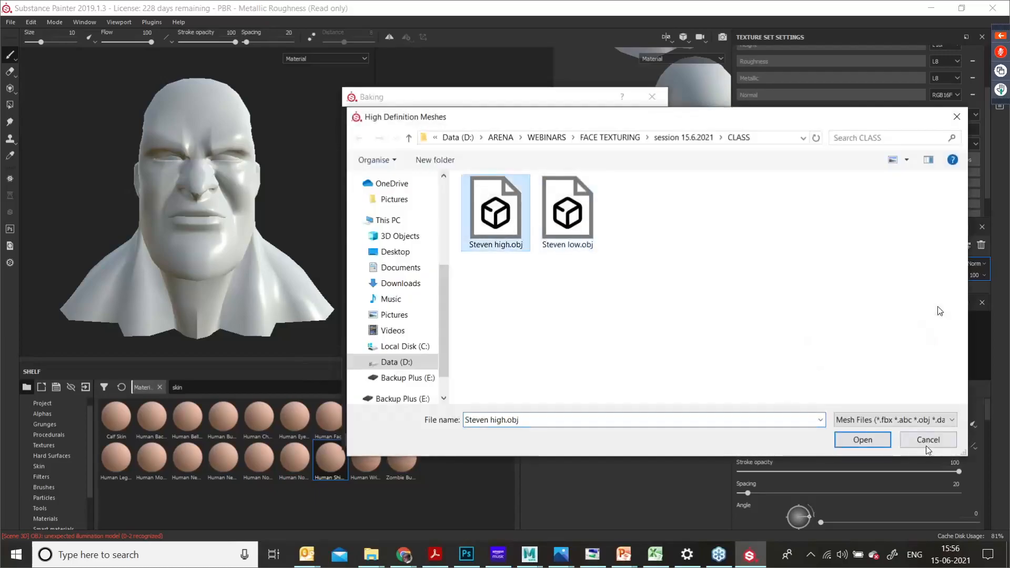
pyautogui.click(862, 439)
pyautogui.scroll(-3, 626, 291)
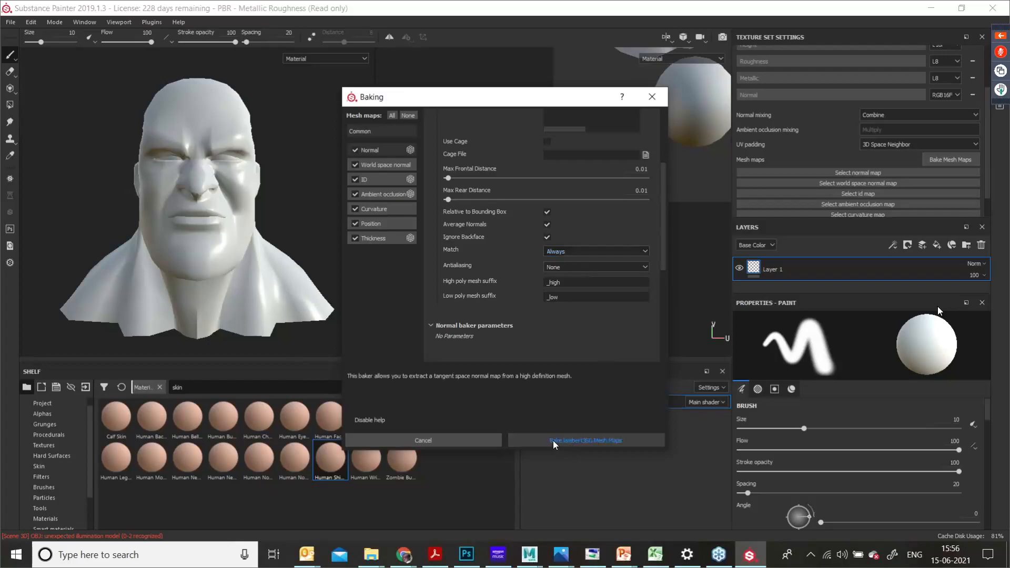
pyautogui.click(567, 251)
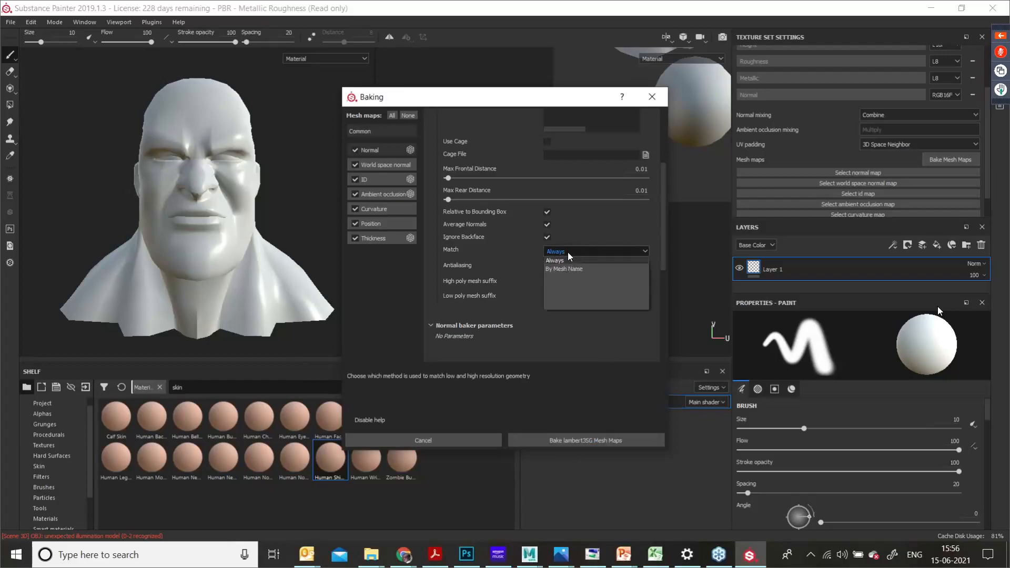
pyautogui.click(567, 257)
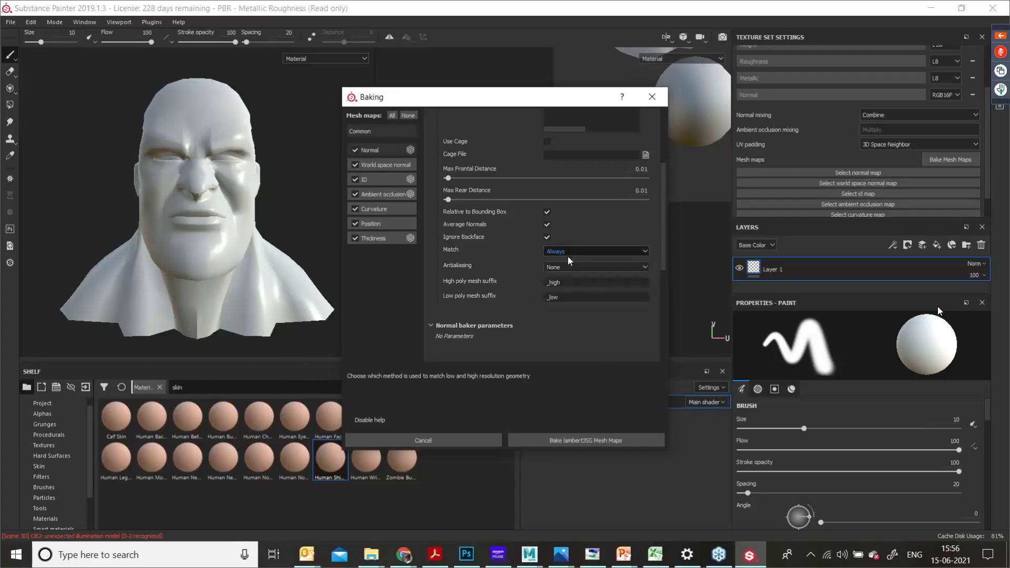
pyautogui.click(585, 441)
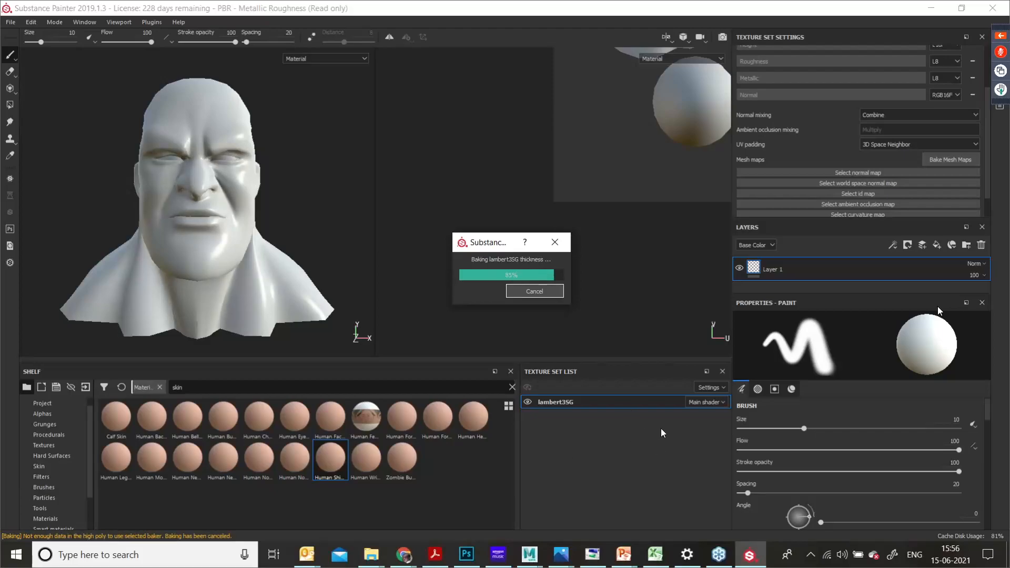
pyautogui.press('Return')
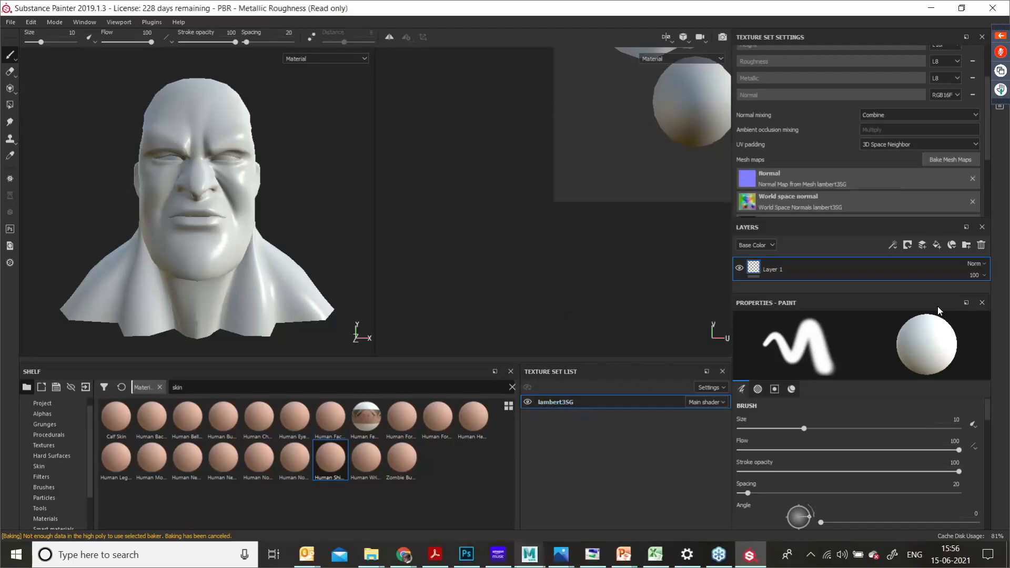
# Step: Switch to the Steven class scene in Maya, close the UV Toolkit, and show the head's lambert3 material attributes
pyautogui.moveTo(529, 556)
pyautogui.click(598, 488)
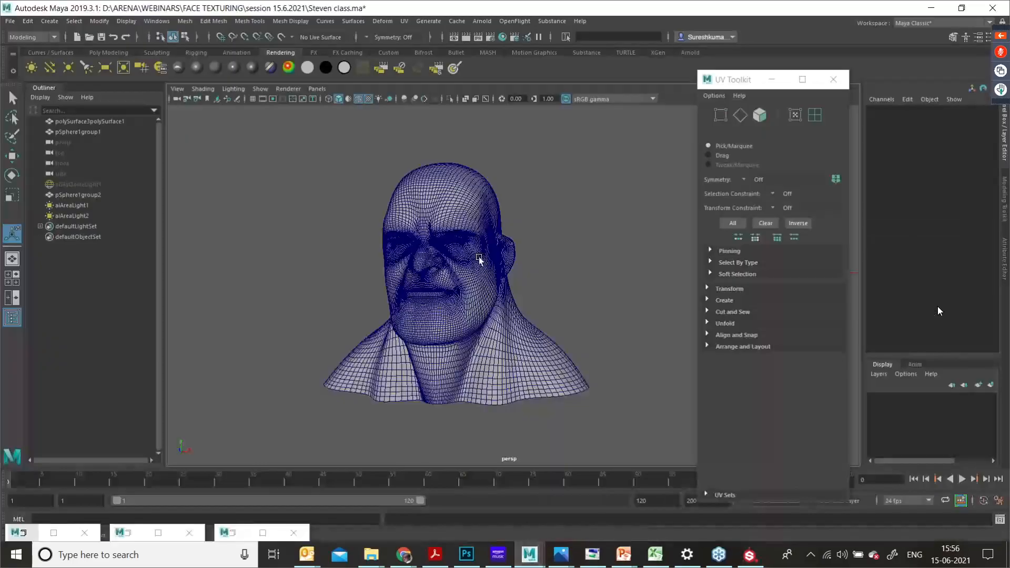
pyautogui.click(480, 260)
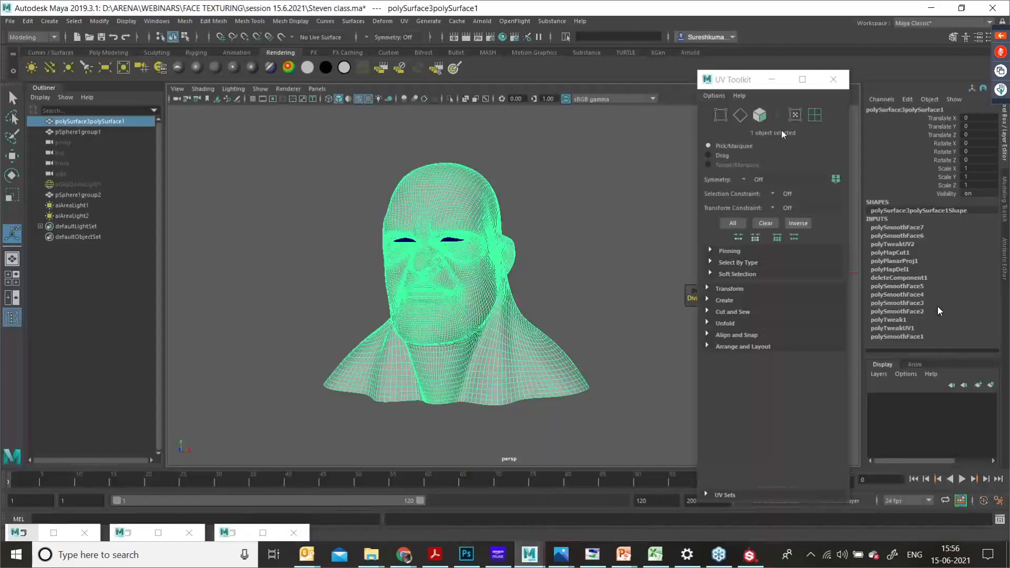
pyautogui.click(833, 79)
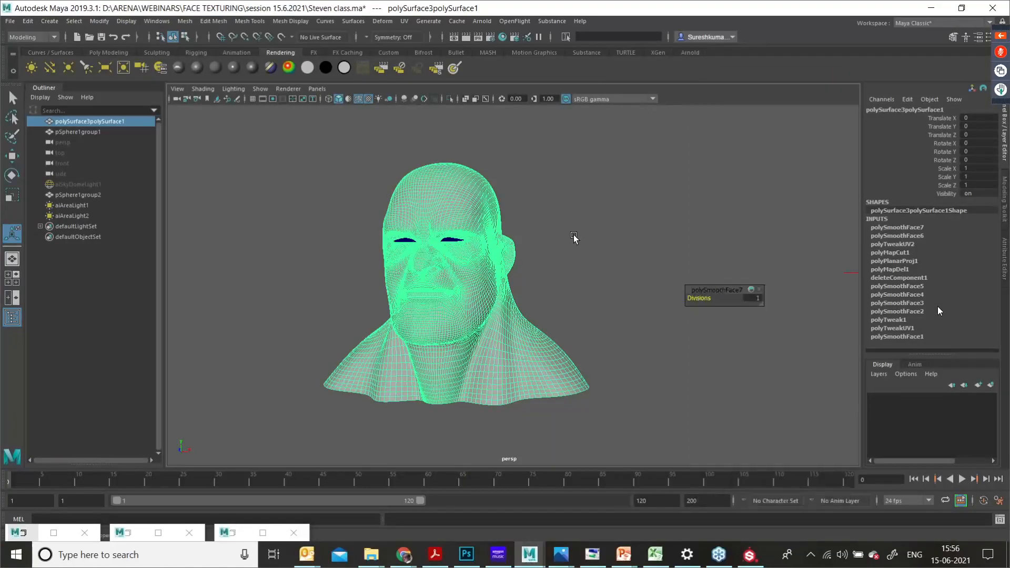
pyautogui.click(977, 37)
pyautogui.click(992, 108)
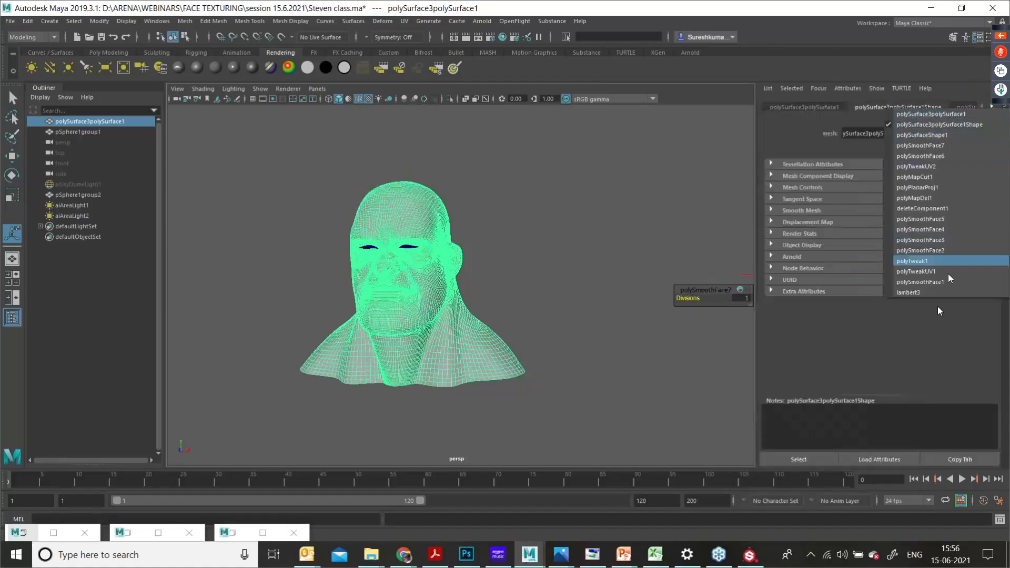
pyautogui.click(941, 289)
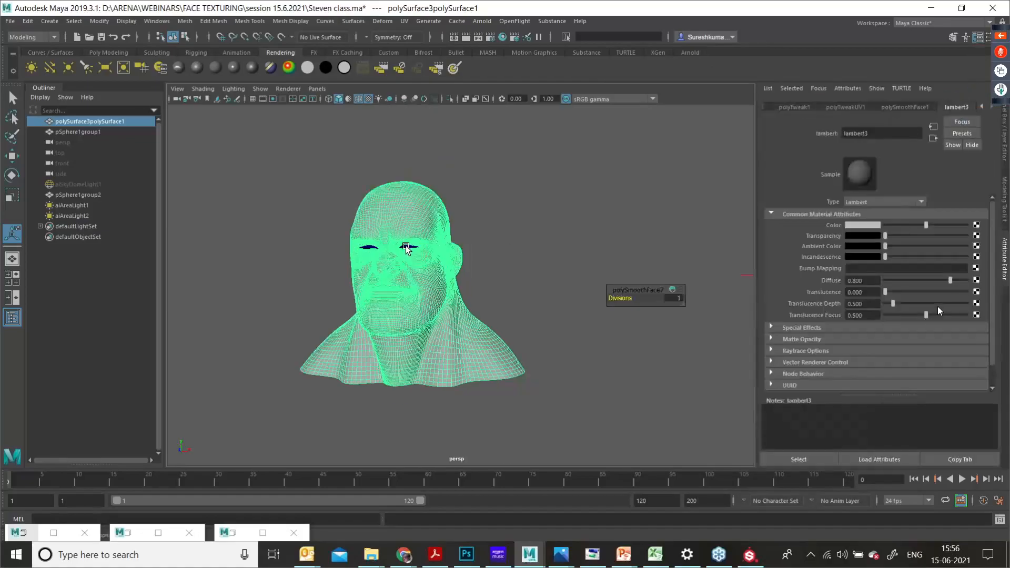
# Step: Select both eyeballs and assign a new Lambert material to them
pyautogui.scroll(6, 409, 246)
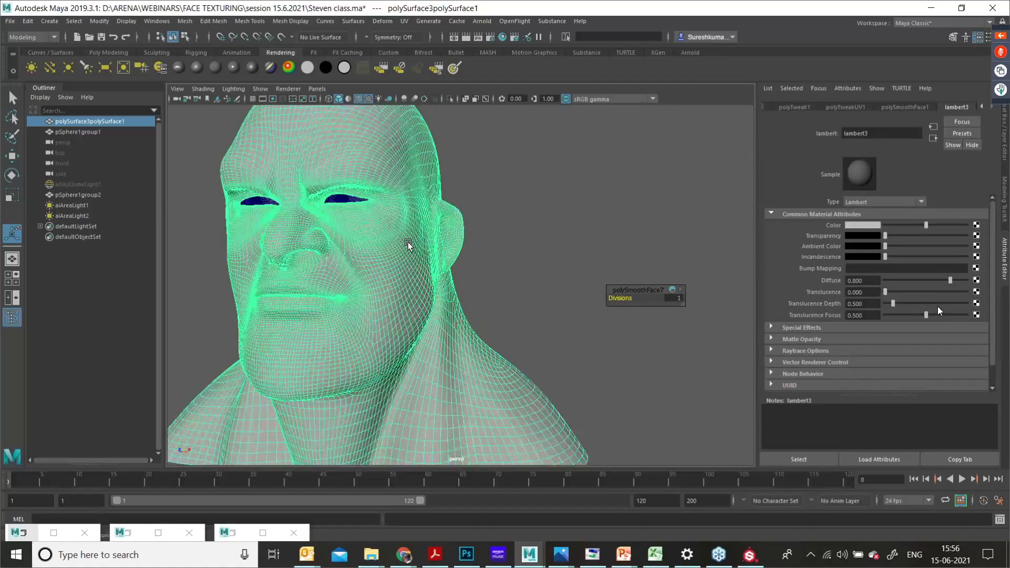
pyautogui.click(303, 168)
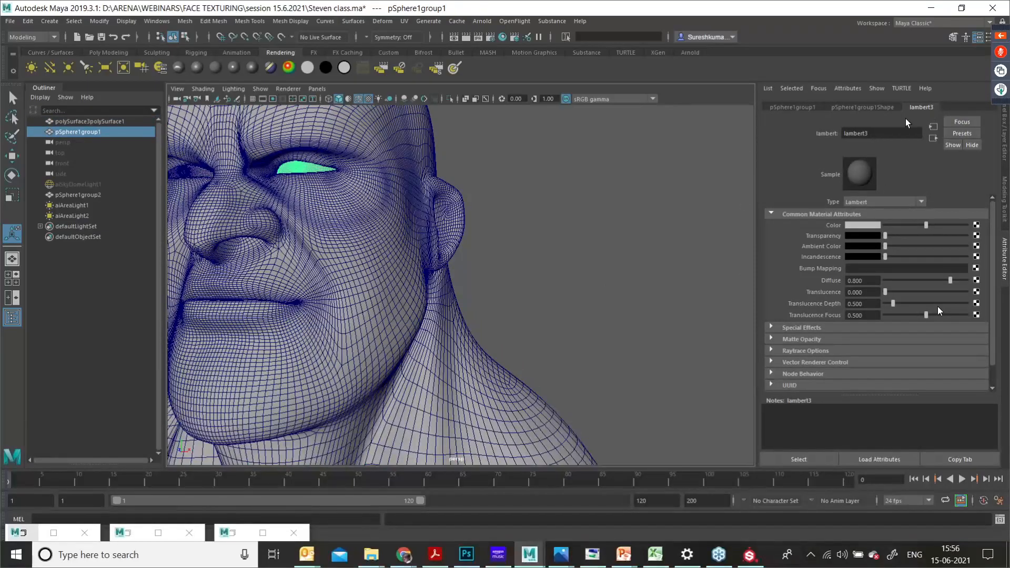
pyautogui.keyDown('alt'); pyautogui.moveTo(416, 221); pyautogui.dragTo(494, 232, button='middle'); pyautogui.keyUp('alt')
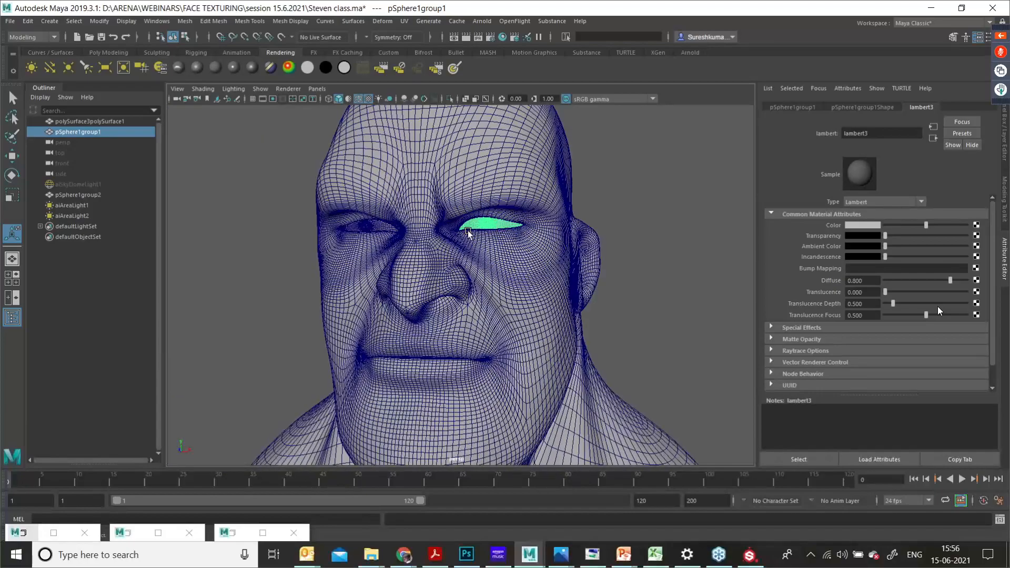
pyautogui.keyDown('shift'); pyautogui.click(374, 227); pyautogui.keyUp('shift')
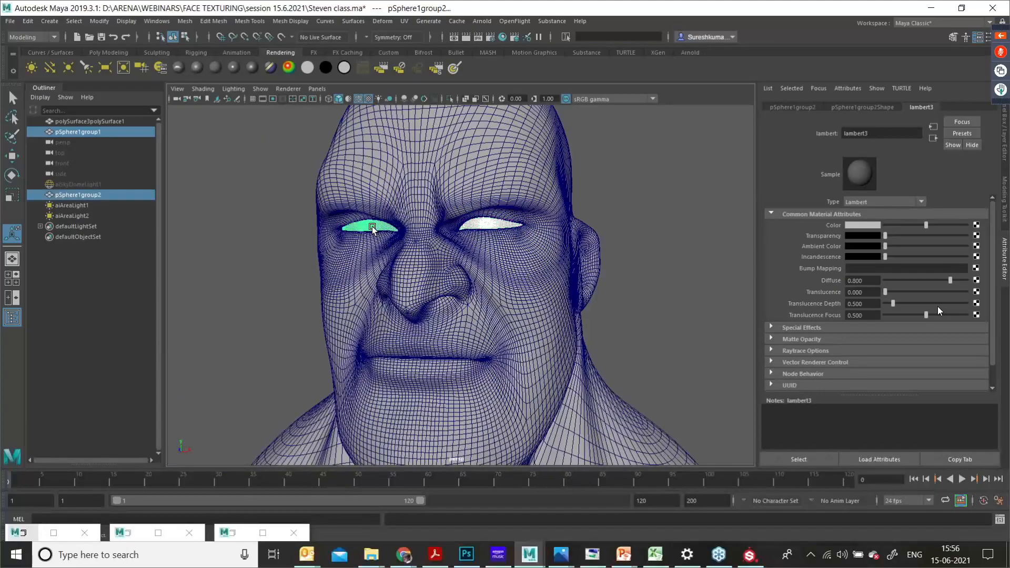
pyautogui.click(214, 68)
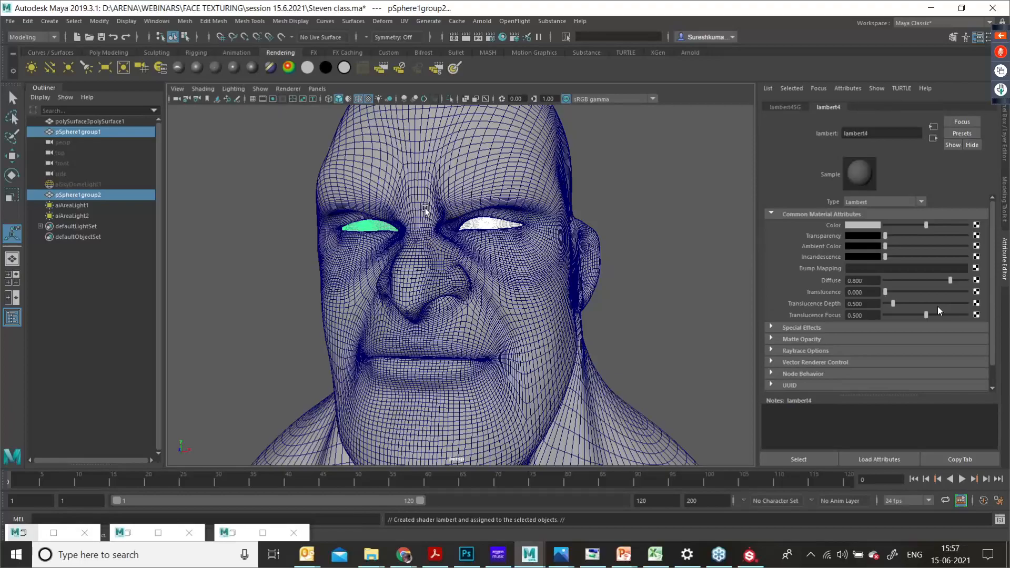
# Step: Export the head and both eyeballs as OBJ, replacing Steven high.obj in the CLASS folder
pyautogui.scroll(-5, 505, 294)
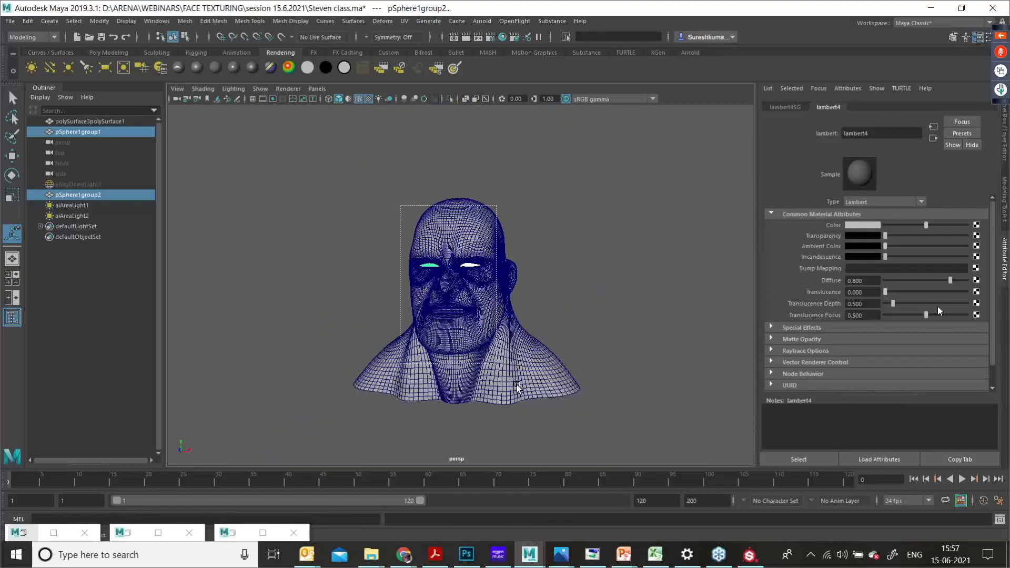
pyautogui.click(517, 388)
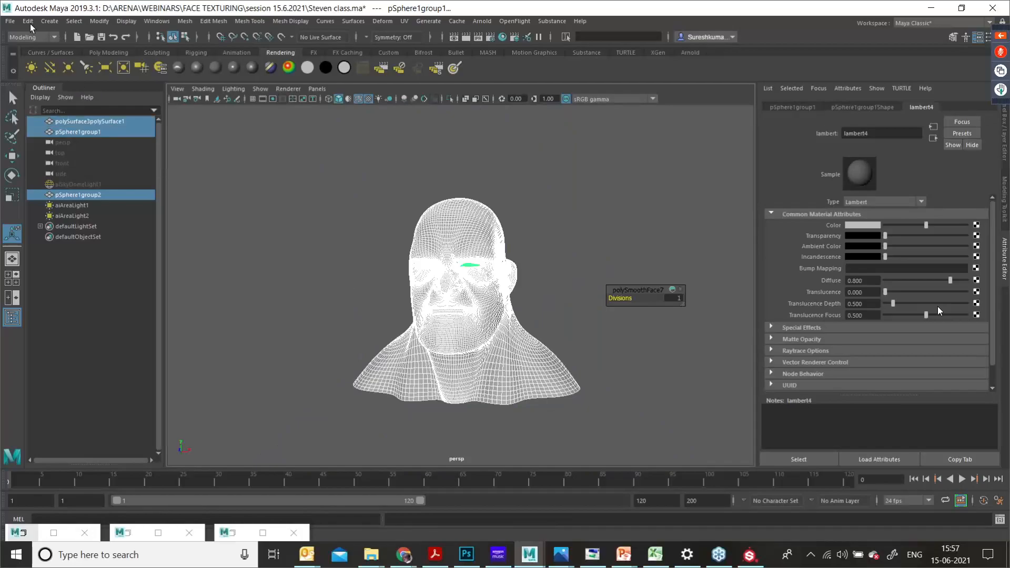
pyautogui.click(10, 22)
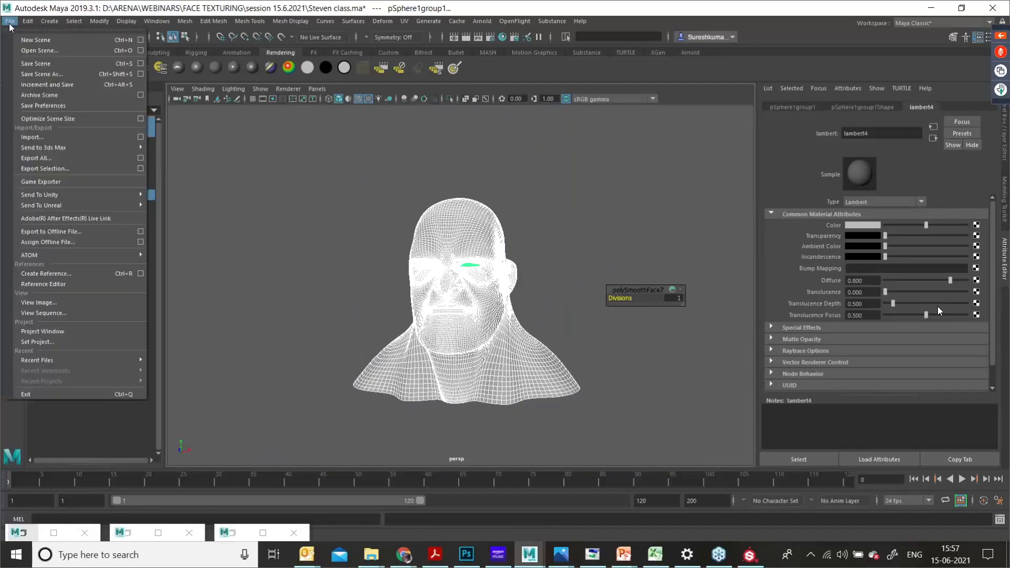
pyautogui.click(55, 169)
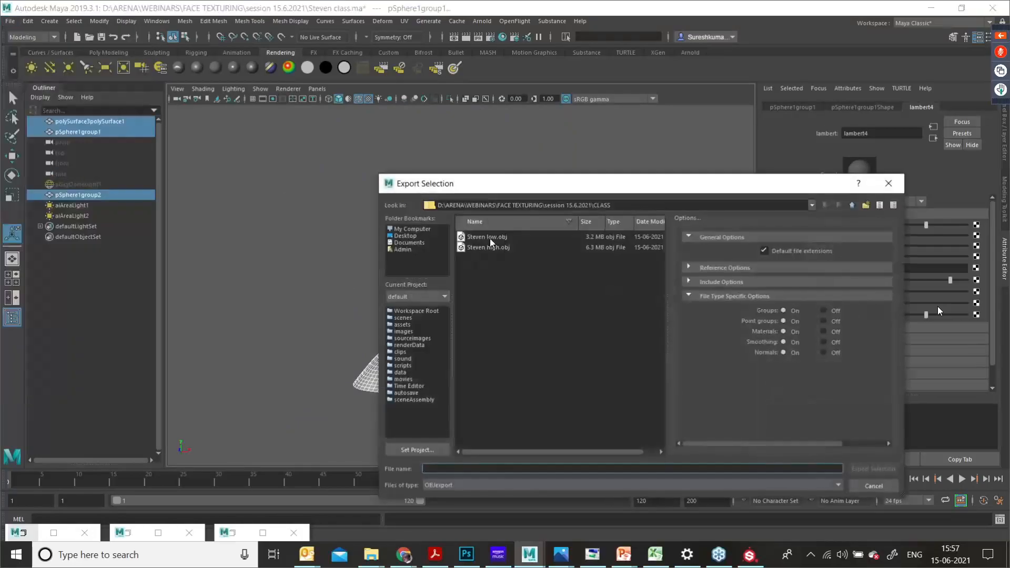
pyautogui.click(488, 249)
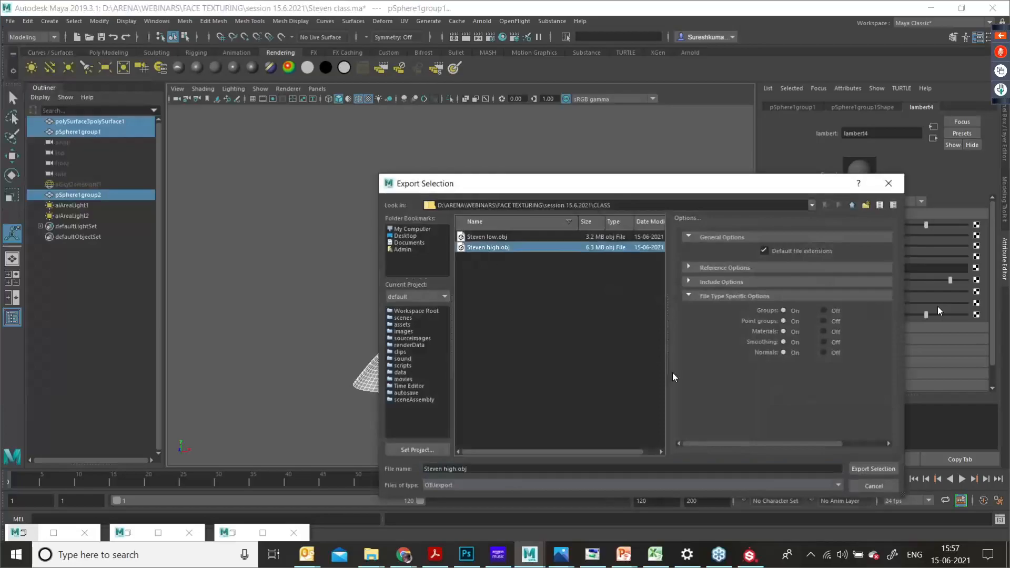
pyautogui.click(873, 469)
pyautogui.click(618, 360)
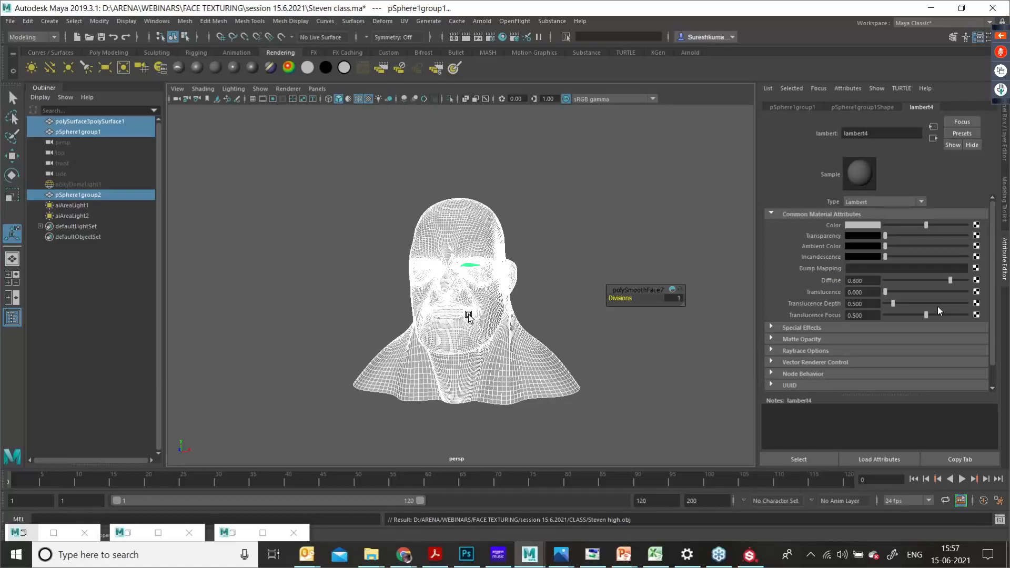
# Step: Set the Divisions of the head's polySmoothFace7 and polySmoothFace6 inputs to 0
pyautogui.click(541, 366)
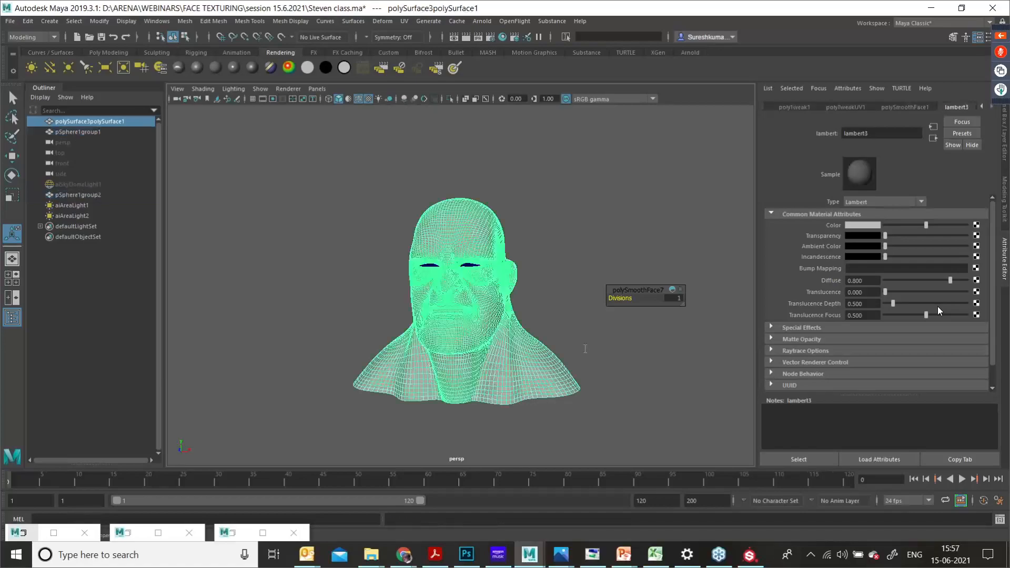
pyautogui.click(1005, 124)
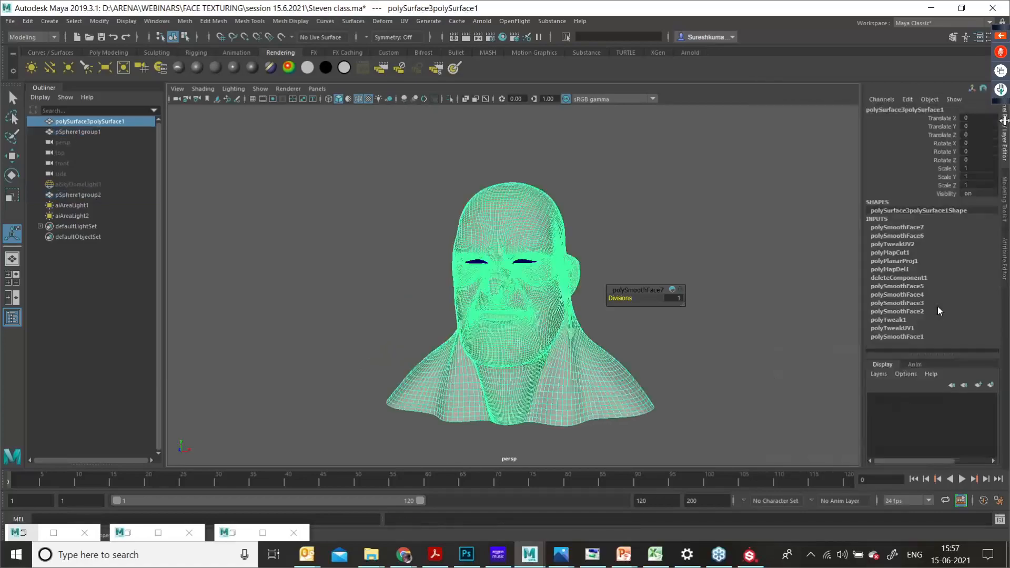
pyautogui.click(897, 228)
pyautogui.click(905, 252)
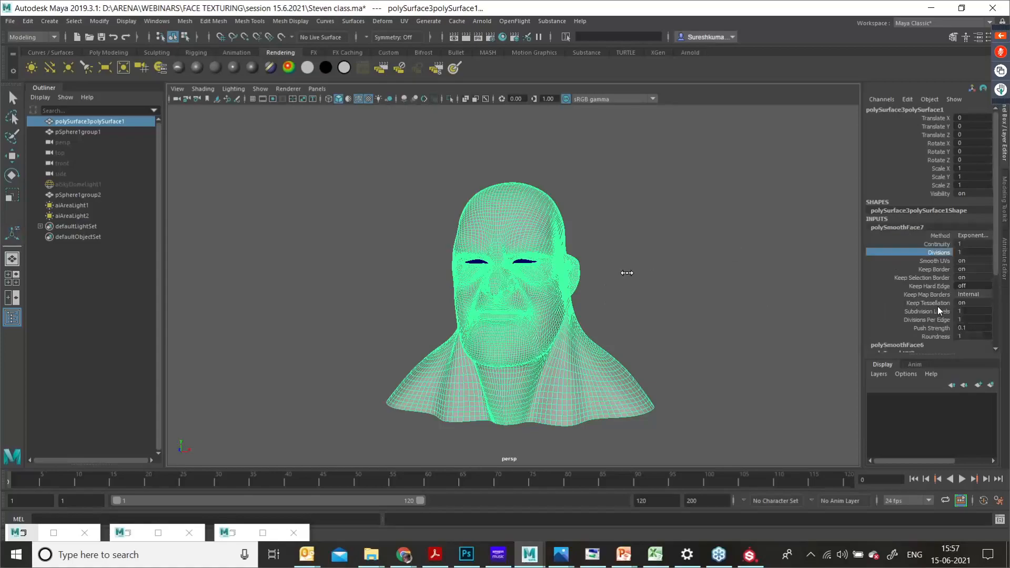
pyautogui.moveTo(626, 272); pyautogui.dragTo(615, 272, button='middle')
pyautogui.scroll(-3, 915, 329)
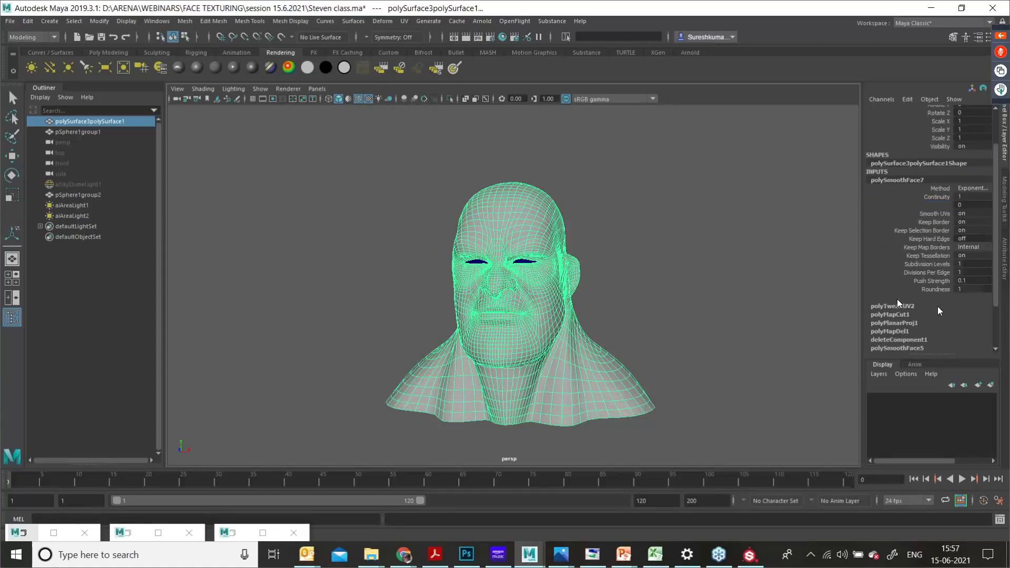
pyautogui.click(897, 300)
pyautogui.click(928, 155)
pyautogui.moveTo(760, 178); pyautogui.dragTo(677, 195, button='middle')
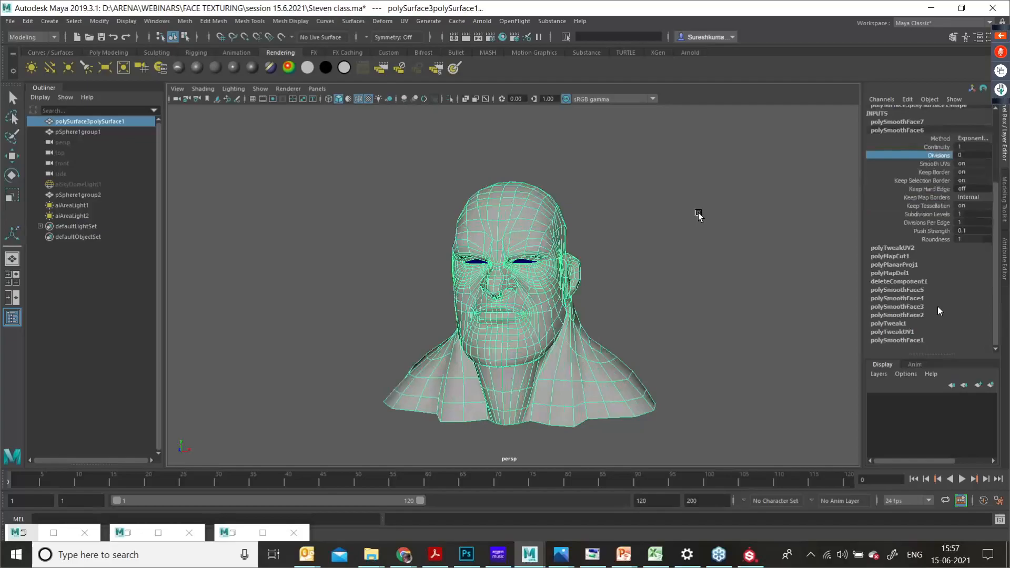
# Step: Export the reduced head and both eyeballs as OBJ, replacing Steven low.obj in the CLASS folder
pyautogui.moveTo(397, 182); pyautogui.dragTo(657, 425)
pyautogui.click(10, 21)
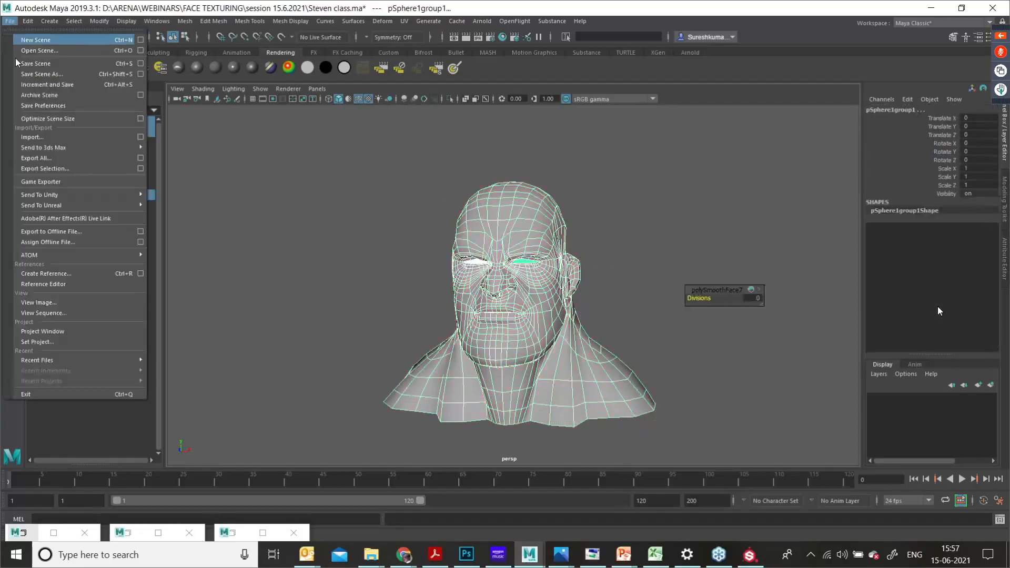
pyautogui.click(58, 168)
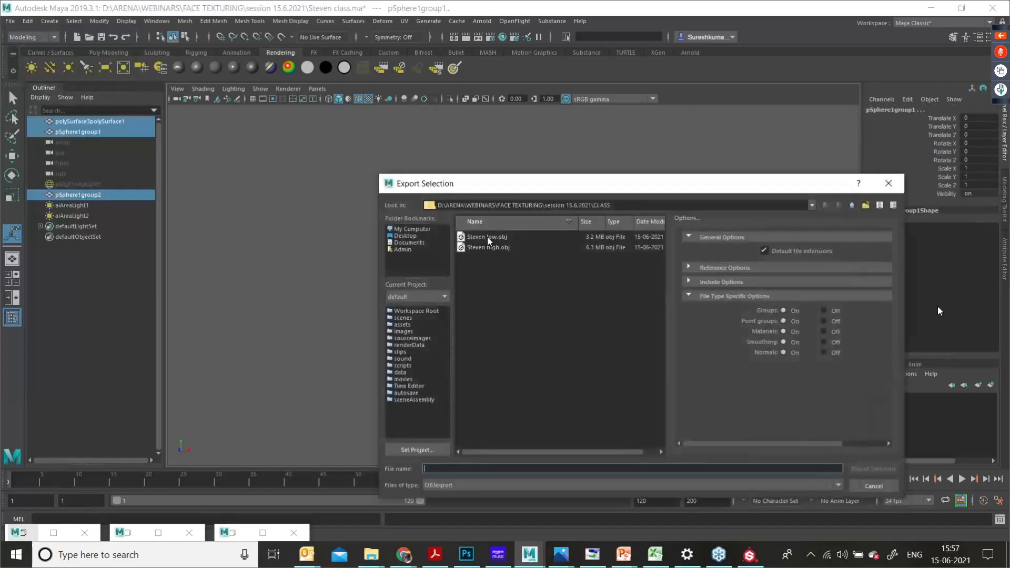
pyautogui.click(487, 238)
pyautogui.click(873, 469)
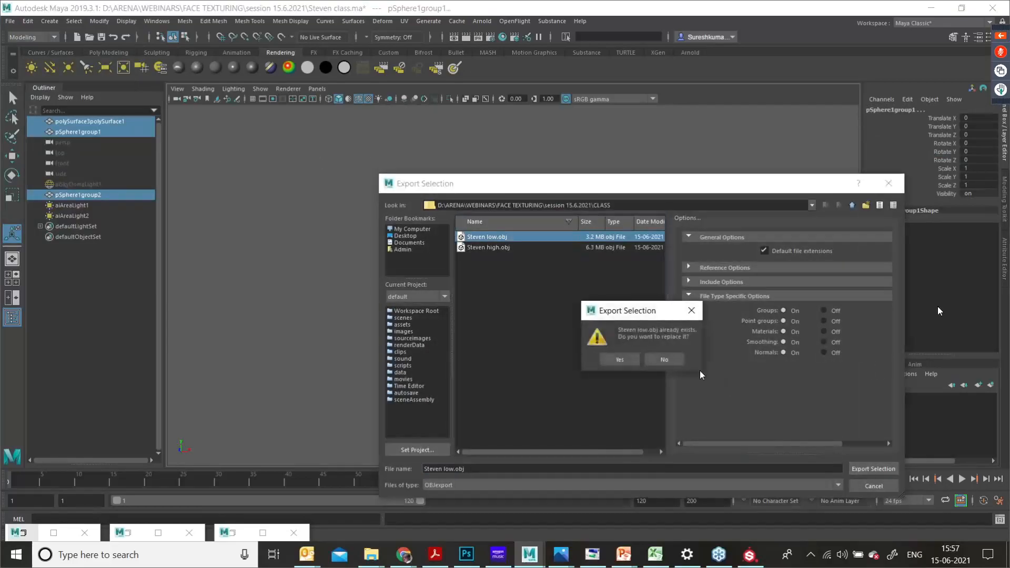
pyautogui.click(620, 360)
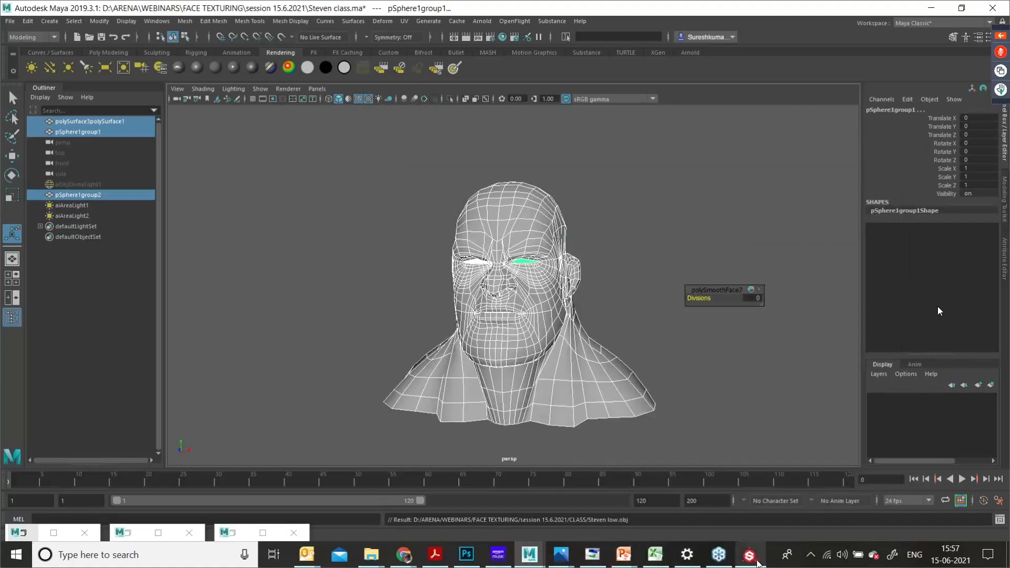
# Step: Switch to Substance Painter and create a new project from Steven low.obj in the CLASS folder, discarding the open project's changes
pyautogui.click(757, 563)
pyautogui.click(11, 22)
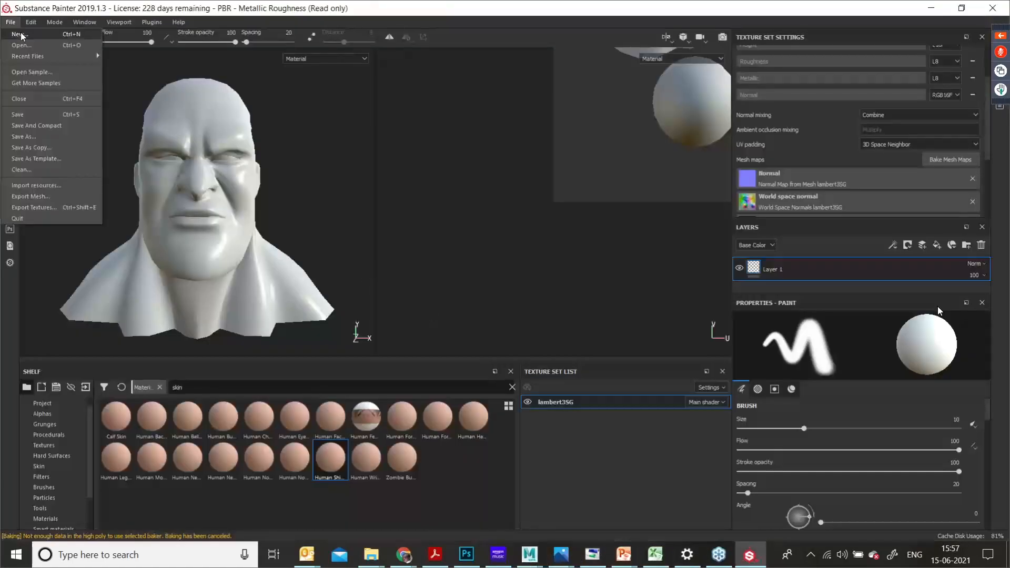
pyautogui.click(23, 34)
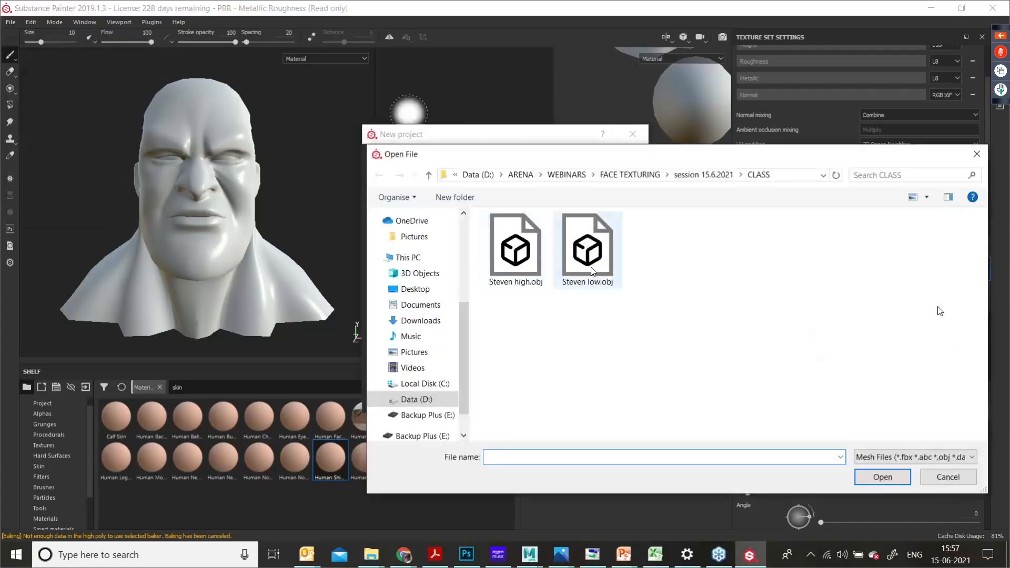
pyautogui.click(590, 258)
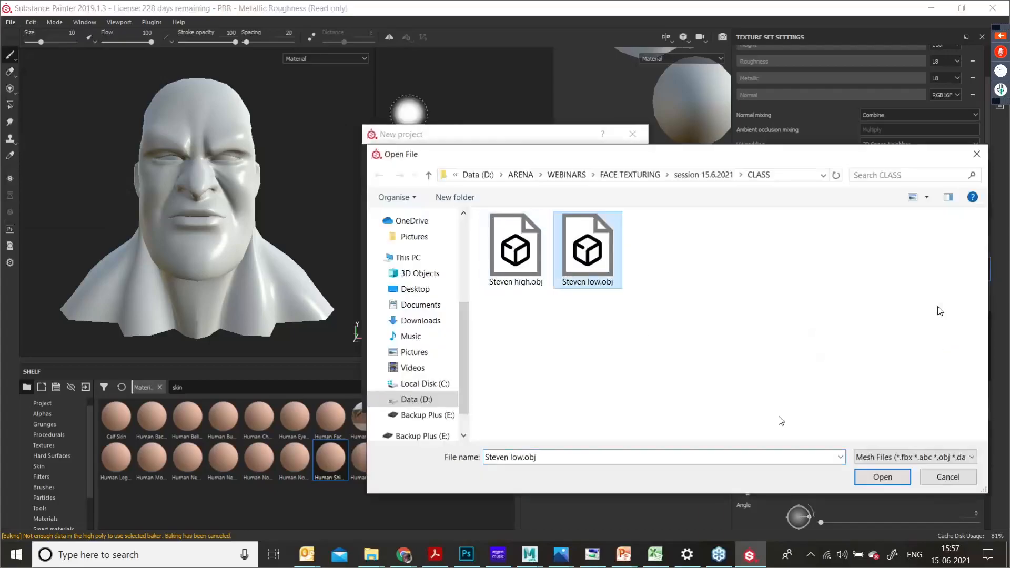
pyautogui.click(879, 477)
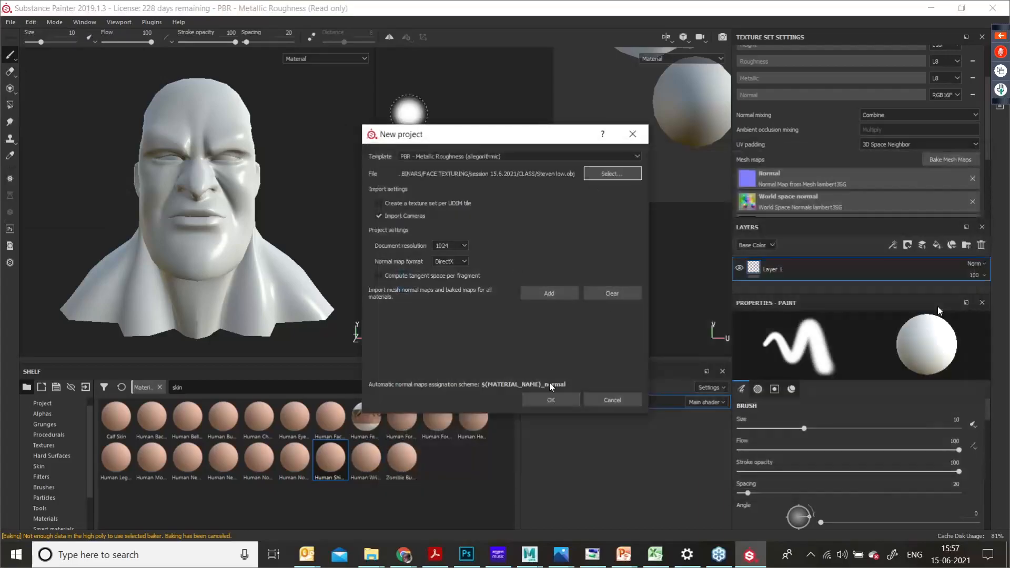
pyautogui.click(553, 399)
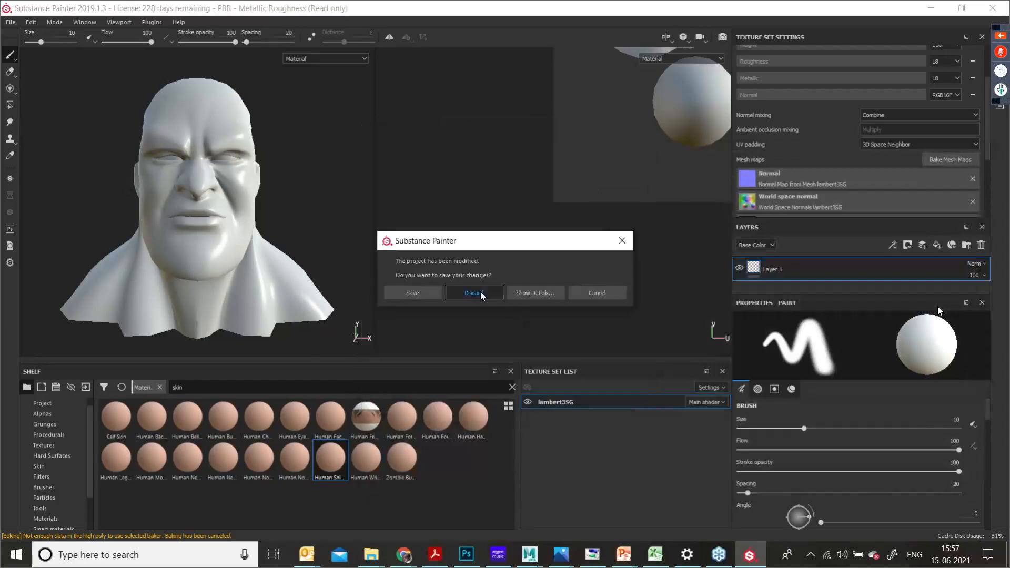
pyautogui.click(481, 292)
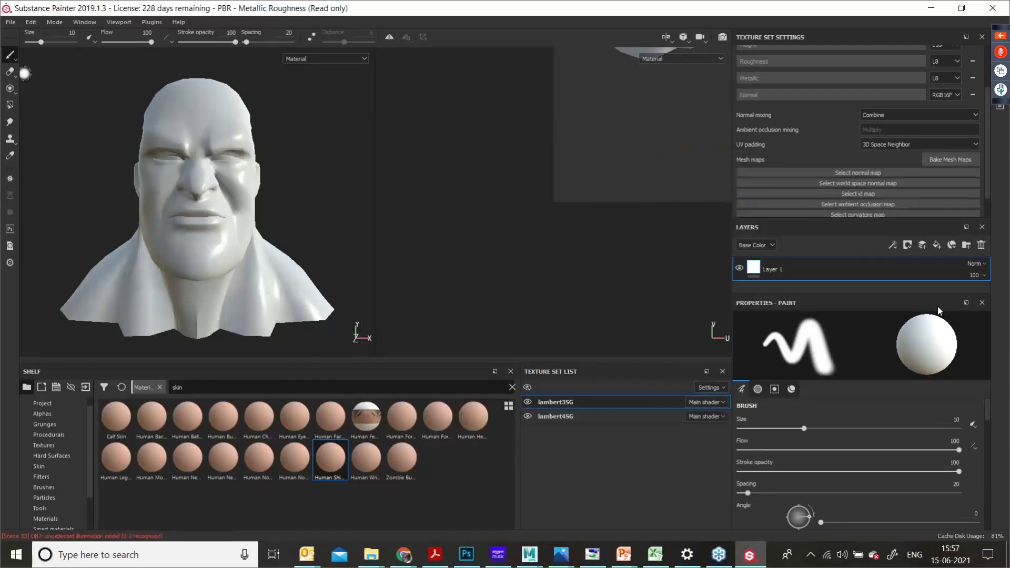
# Step: Bake the mesh maps of all texture sets, using Steven high.obj as the high definition mesh
pyautogui.click(964, 161)
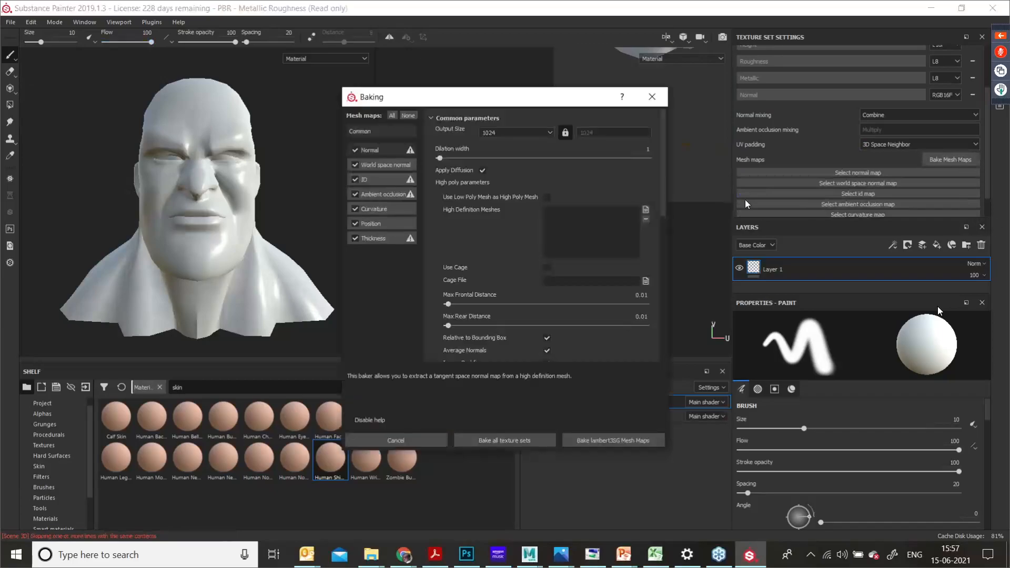
pyautogui.click(651, 101)
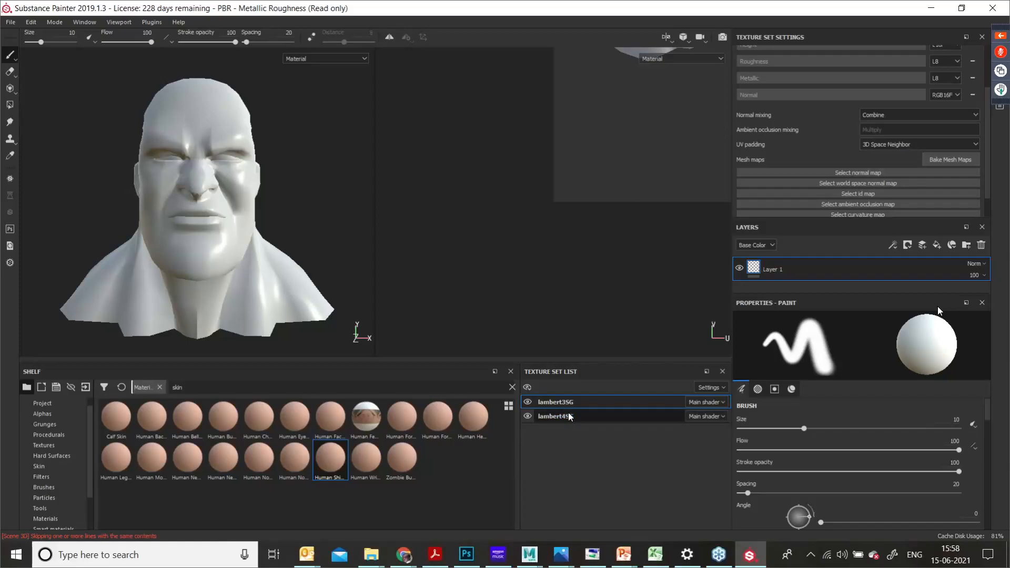
pyautogui.click(950, 159)
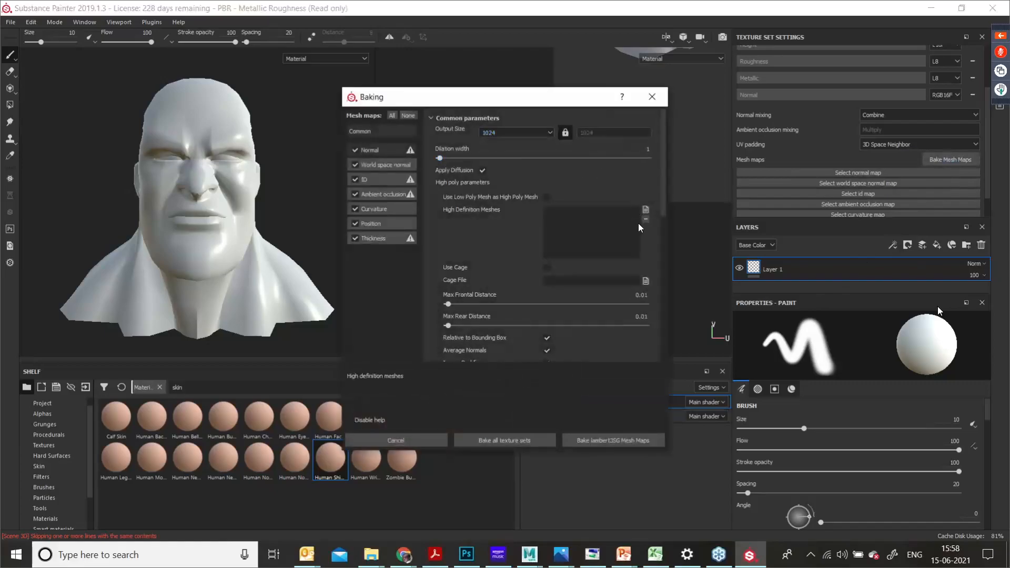
pyautogui.click(645, 210)
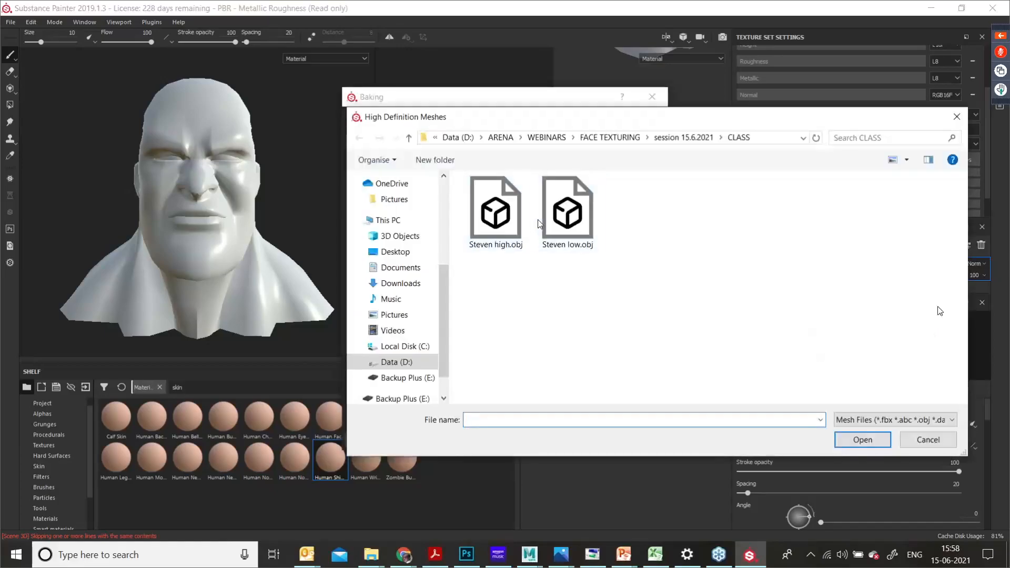
pyautogui.click(495, 213)
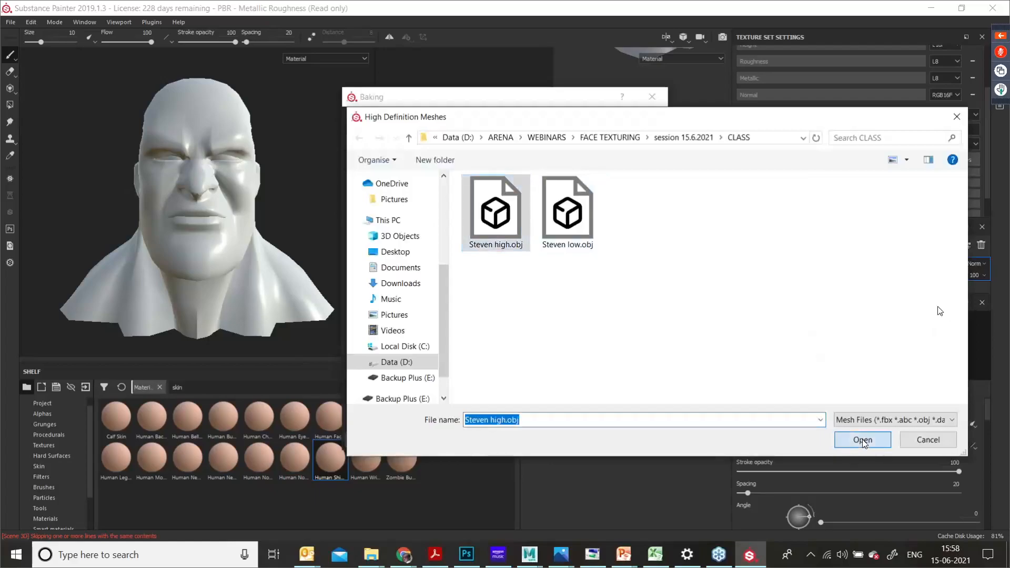
pyautogui.click(863, 440)
pyautogui.scroll(-5, 604, 306)
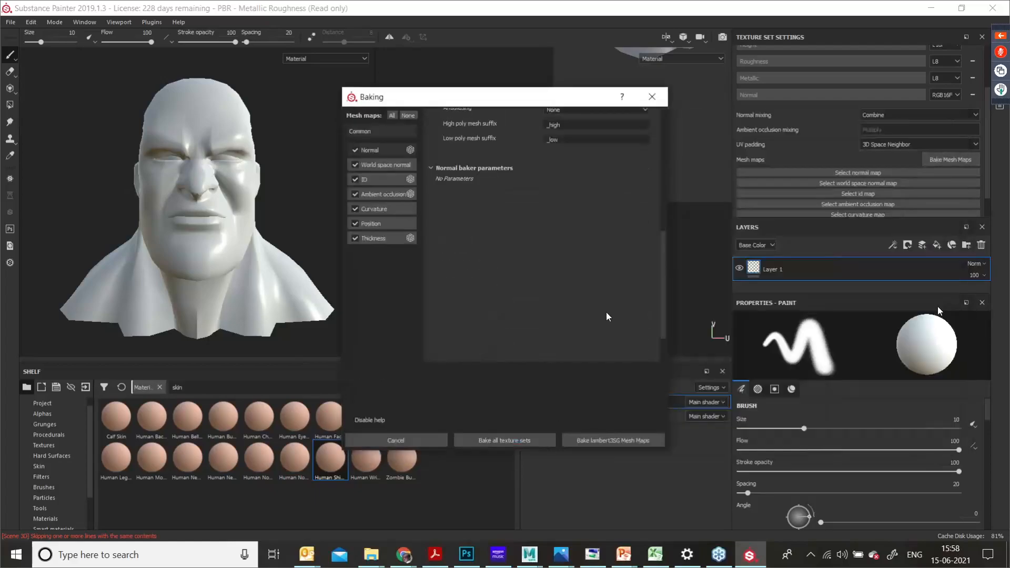
pyautogui.scroll(3, 606, 311)
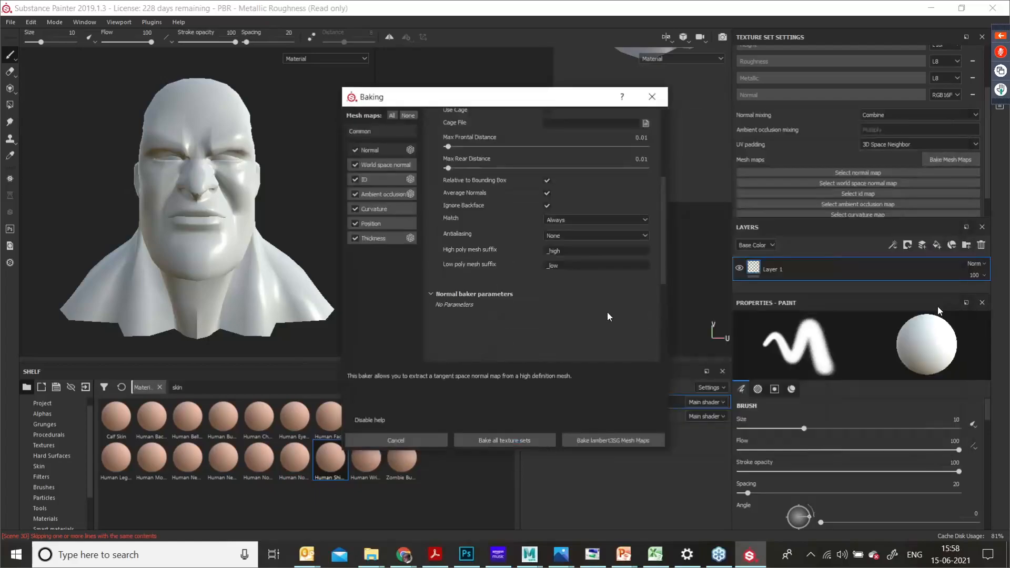
pyautogui.click(498, 441)
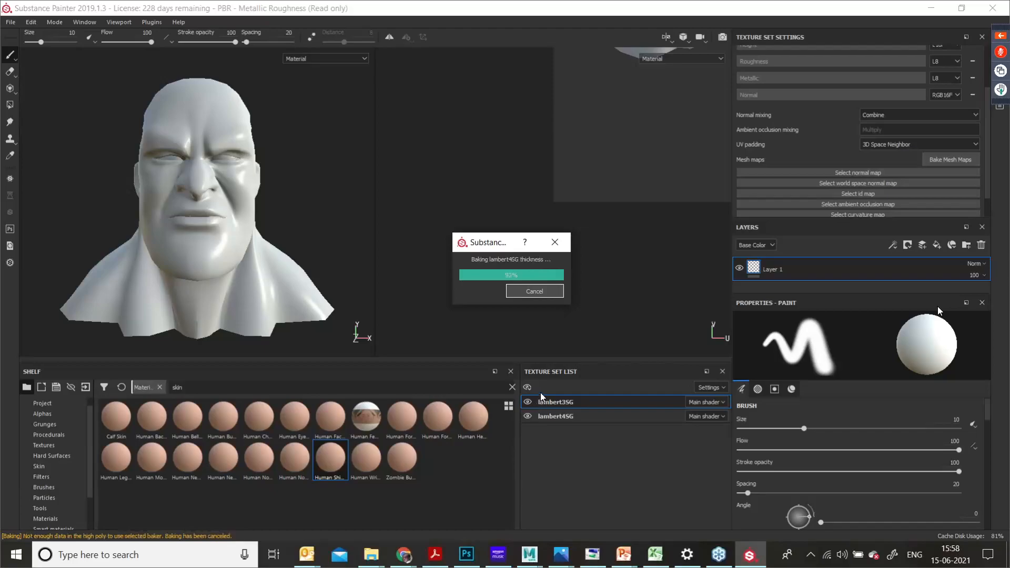
pyautogui.click(550, 292)
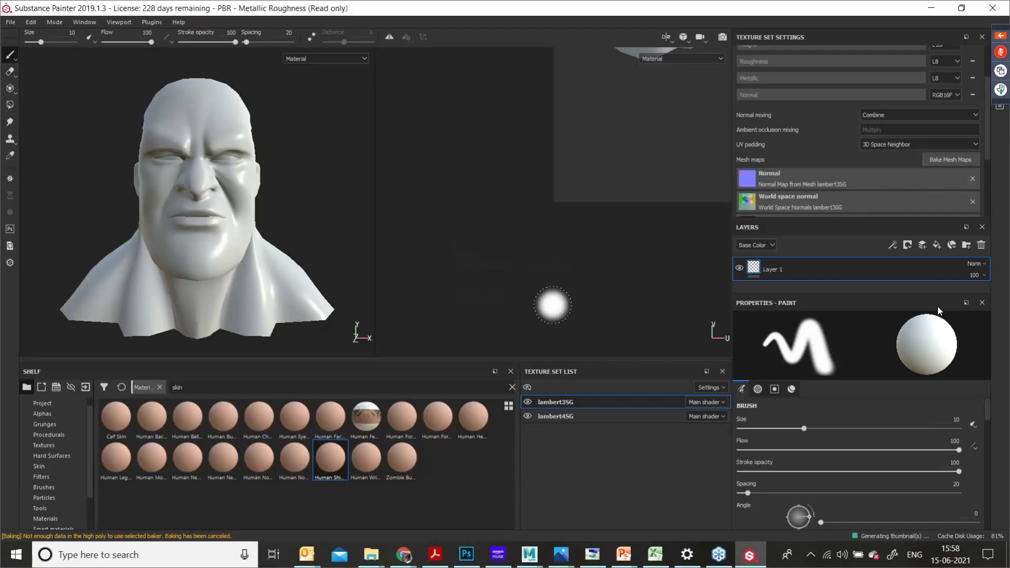
# Step: Rename the eyeballs' texture set lambert4SG as eye
pyautogui.keyDown('alt'); pyautogui.moveTo(640, 211); pyautogui.dragTo(518, 349, button='middle'); pyautogui.keyUp('alt')
pyautogui.keyDown('alt'); pyautogui.moveTo(574, 230); pyautogui.dragTo(503, 351, button='middle'); pyautogui.keyUp('alt')
pyautogui.keyDown('alt'); pyautogui.moveTo(554, 243); pyautogui.dragTo(592, 211, button='middle'); pyautogui.keyUp('alt')
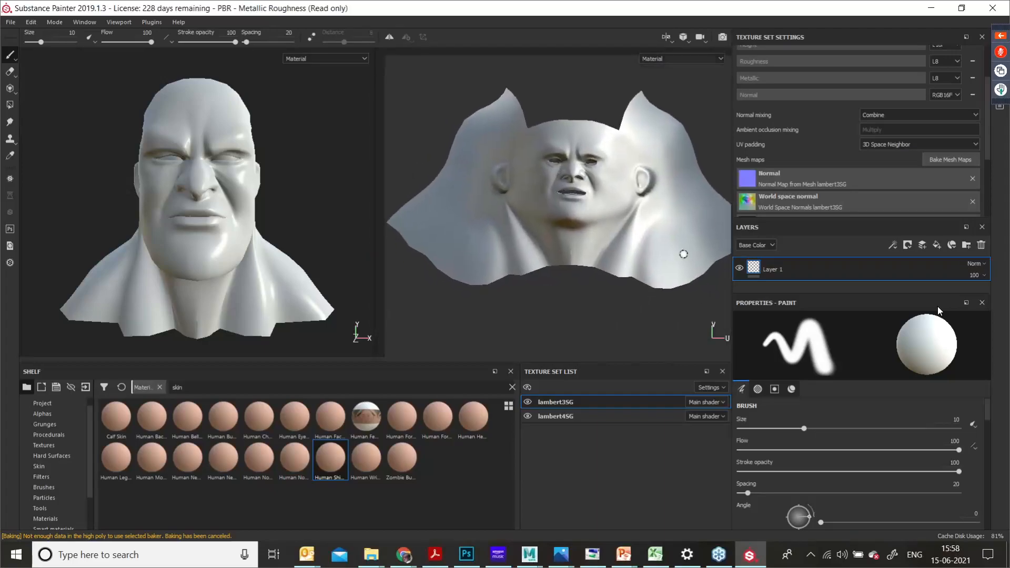
pyautogui.click(550, 420)
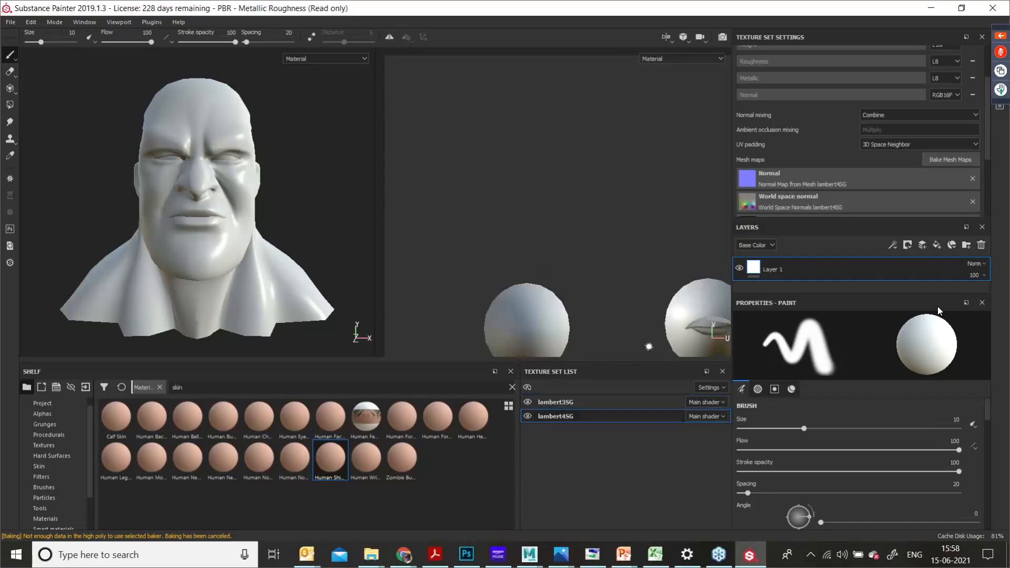
pyautogui.rightClick(559, 416)
pyautogui.click(573, 426)
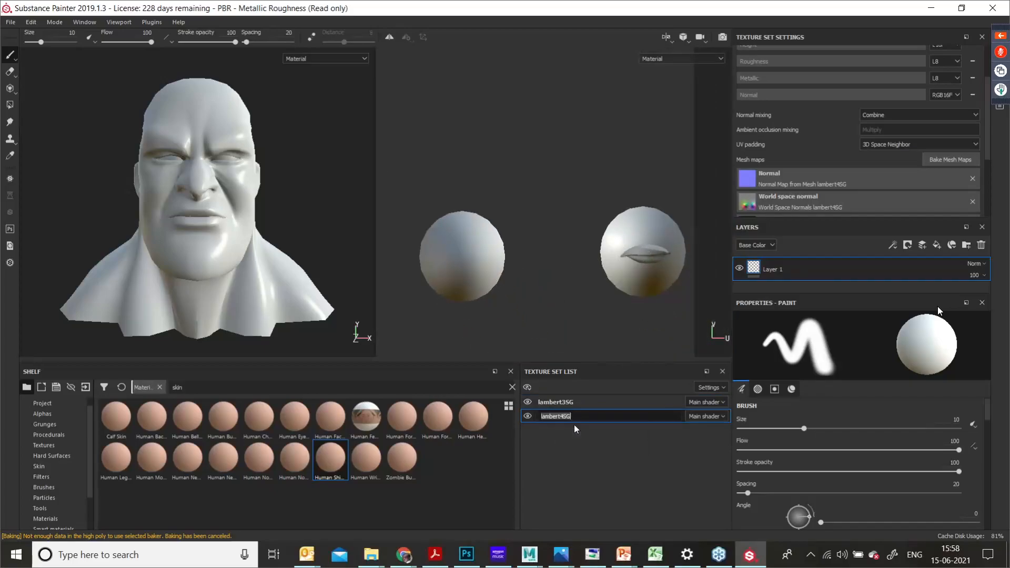
pyautogui.press('BackSpace')
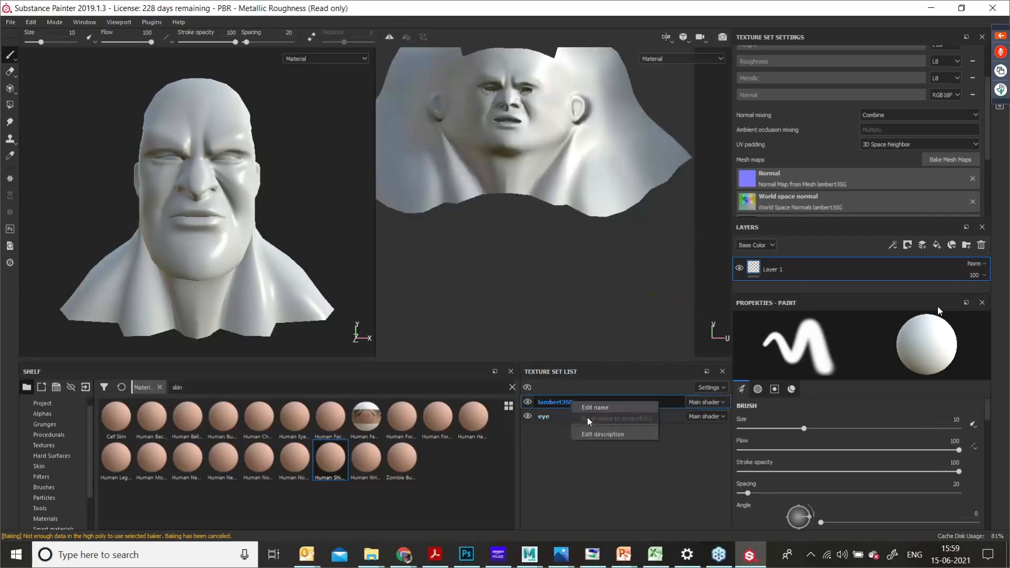
# Step: Rename the head's texture set lambert3SG as face
pyautogui.click(587, 408)
pyautogui.write('face')
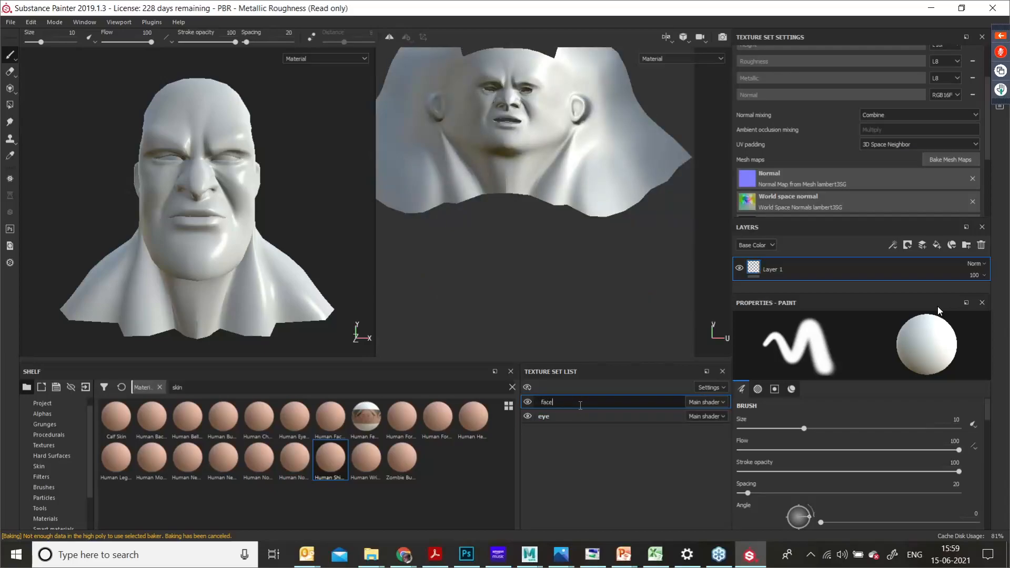
pyautogui.press('Return')
# Step: Show only the 3D view, apply the Human Shin Skin material to the head and set its UV scale to about 31.69
pyautogui.moveTo(523, 244); pyautogui.dragTo(667, 109, button='middle')
pyautogui.click(668, 38)
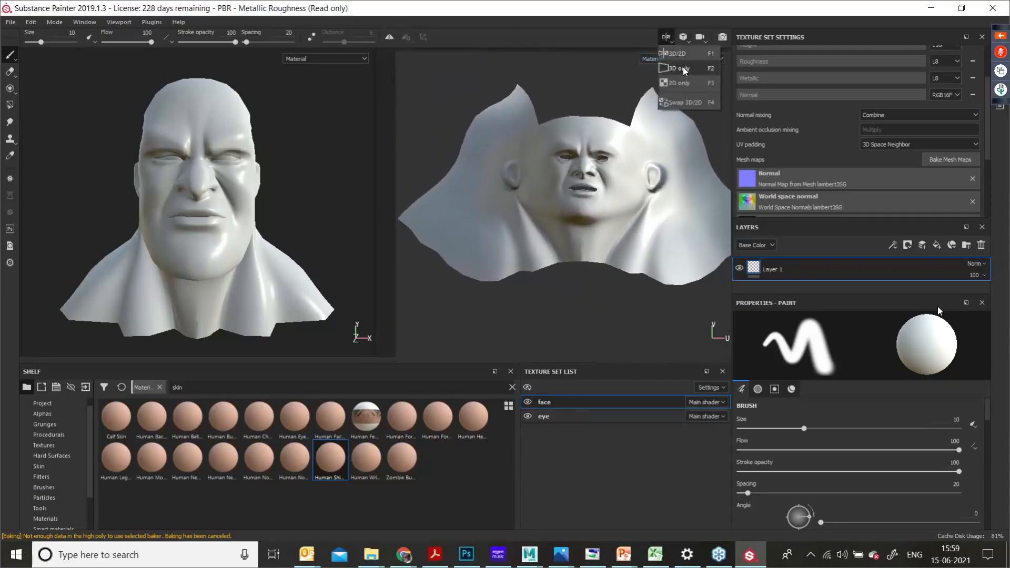
pyautogui.click(683, 68)
pyautogui.moveTo(439, 250)
pyautogui.keyDown('alt'); pyautogui.mouseDown()
pyautogui.moveTo(347, 266)
pyautogui.moveTo(419, 241)
pyautogui.moveTo(424, 206)
pyautogui.mouseUp(); pyautogui.keyUp('alt')
pyautogui.moveTo(332, 463)
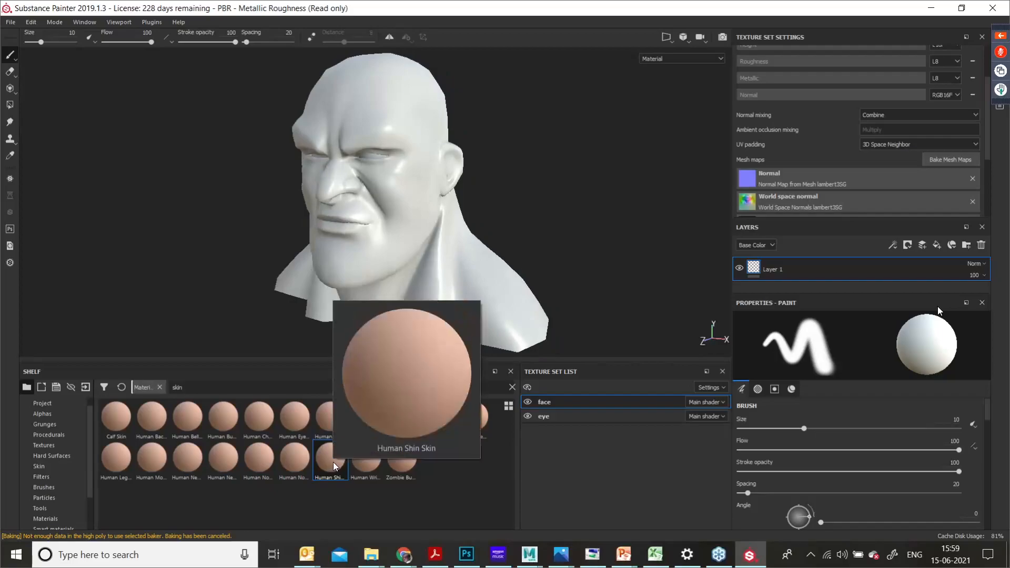
pyautogui.moveTo(333, 462); pyautogui.dragTo(419, 211)
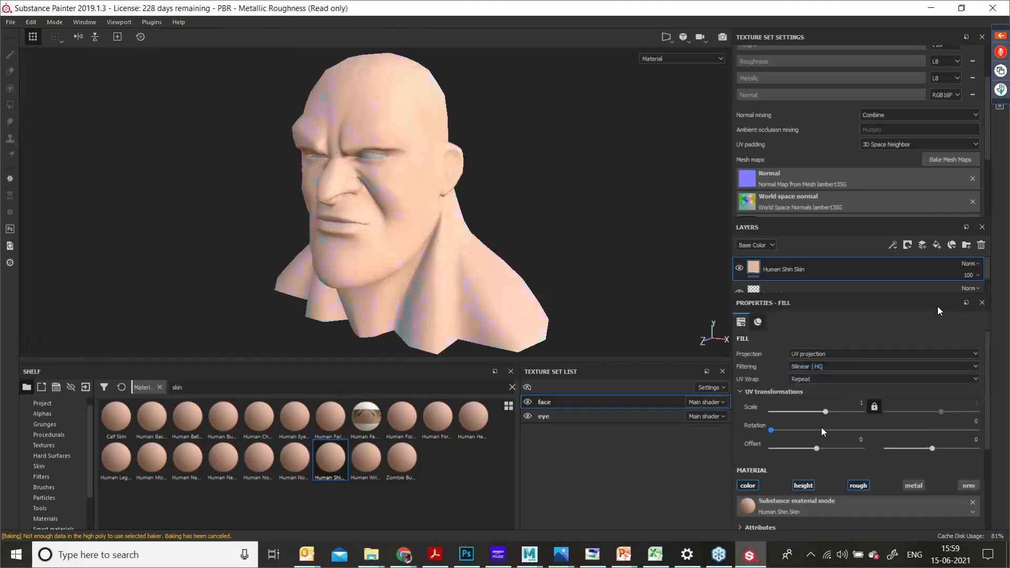
pyautogui.moveTo(824, 413); pyautogui.dragTo(845, 416)
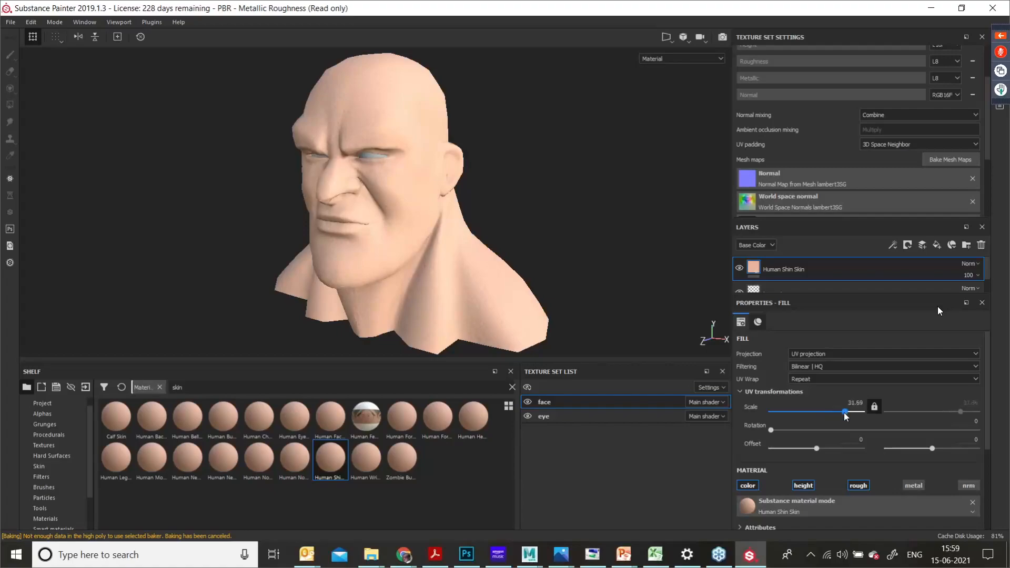
# Step: Raise the face texture set's size to 2048, and from there to 4096
pyautogui.keyDown('alt'); pyautogui.moveTo(411, 239); pyautogui.dragTo(673, 284, button='right'); pyautogui.keyUp('alt')
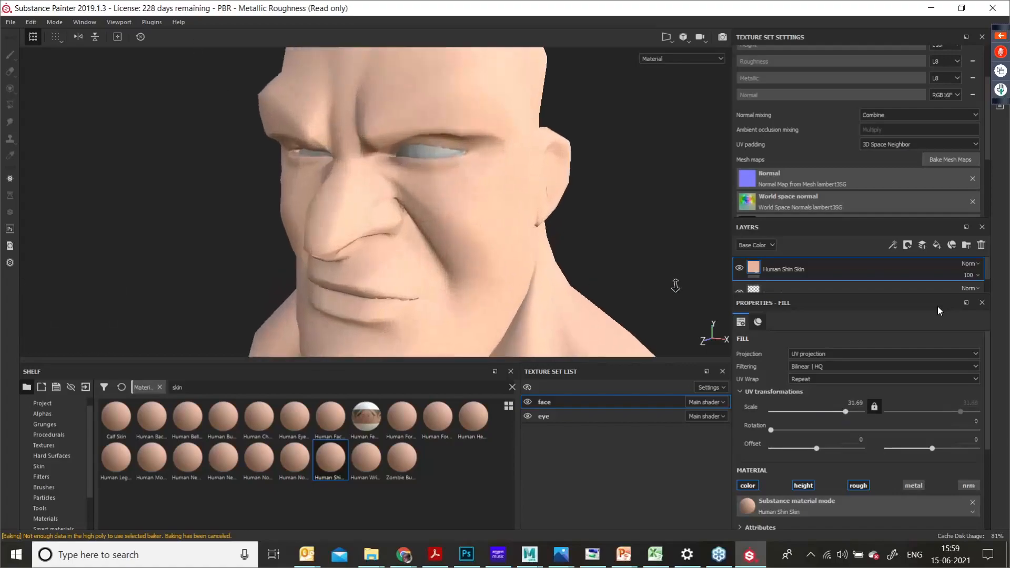
pyautogui.keyDown('alt'); pyautogui.moveTo(674, 284); pyautogui.dragTo(515, 212); pyautogui.keyUp('alt')
pyautogui.keyDown('alt'); pyautogui.moveTo(515, 212); pyautogui.dragTo(459, 257, button='middle'); pyautogui.keyUp('alt')
pyautogui.keyDown('alt'); pyautogui.moveTo(460, 257); pyautogui.dragTo(491, 286); pyautogui.keyUp('alt')
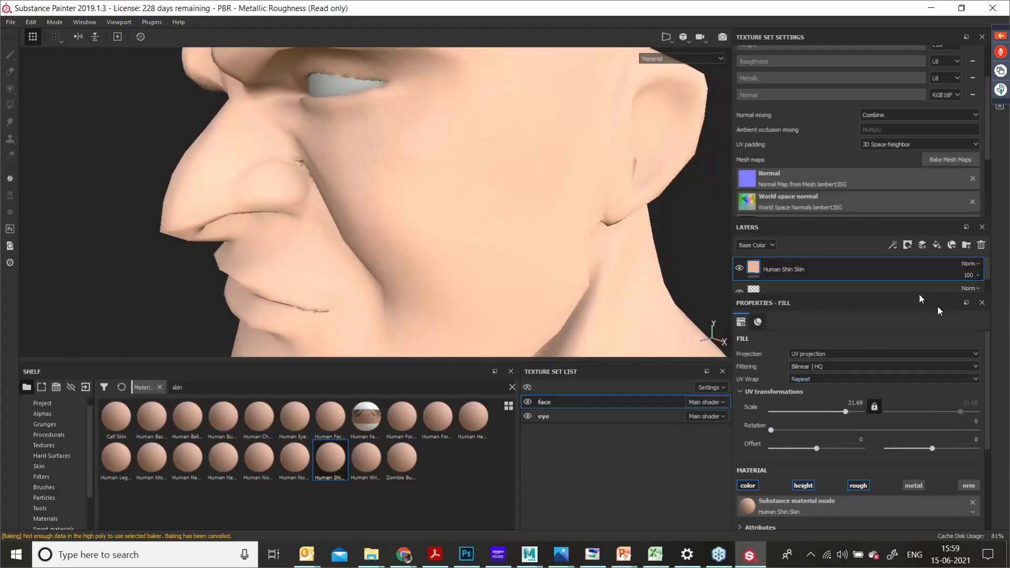
pyautogui.scroll(3, 912, 170)
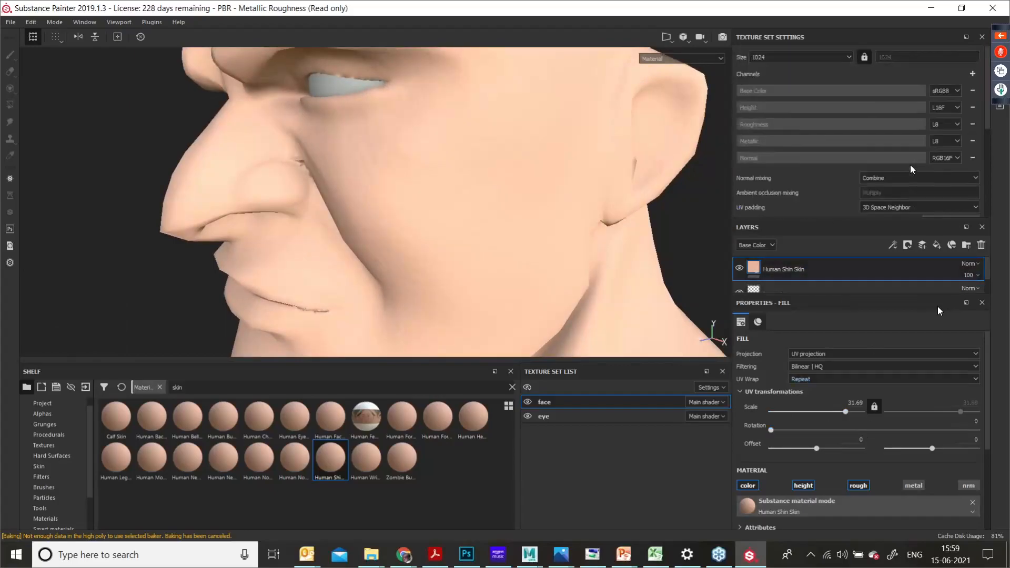
pyautogui.click(848, 57)
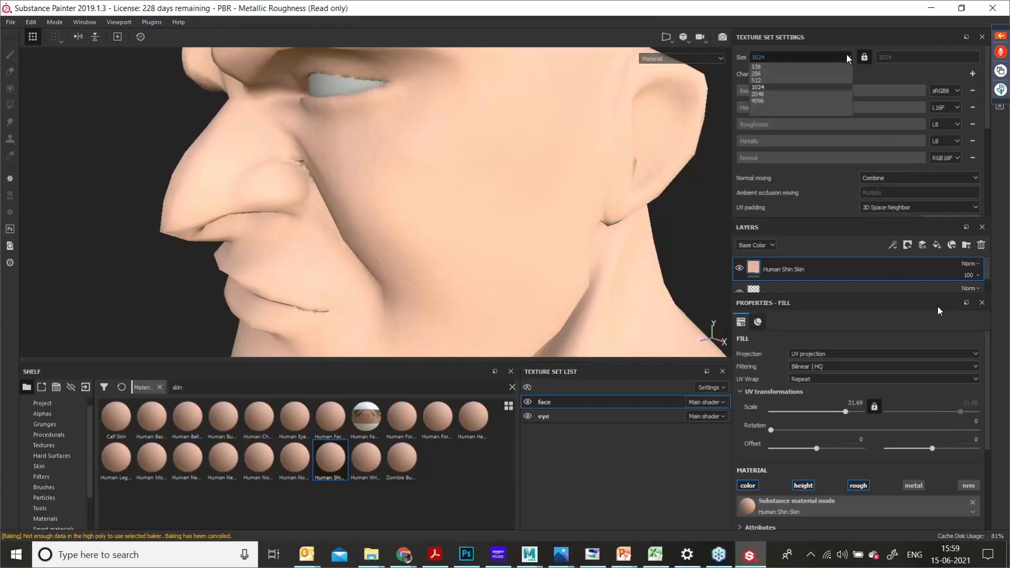
pyautogui.click(831, 95)
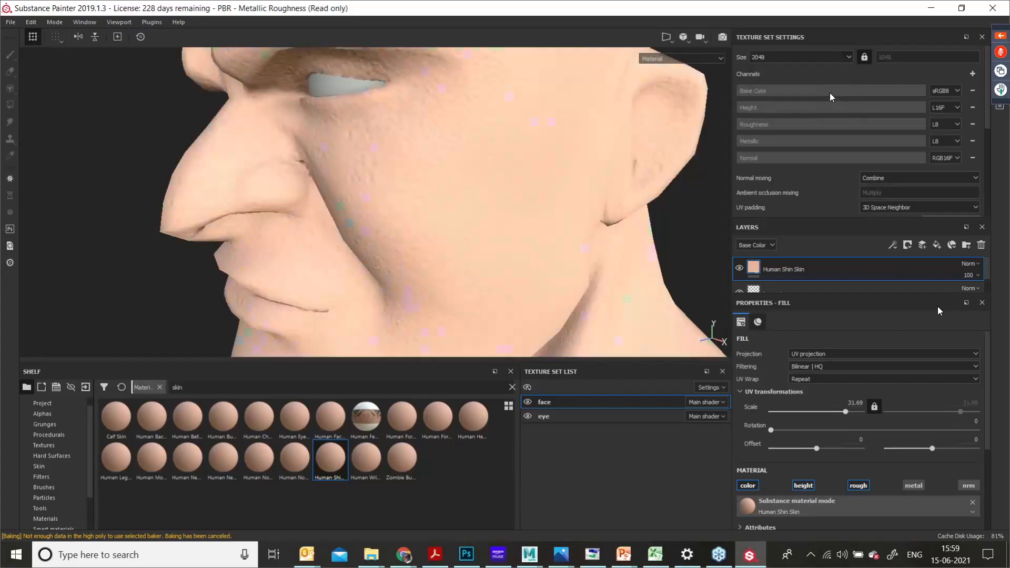
pyautogui.click(848, 58)
pyautogui.click(825, 102)
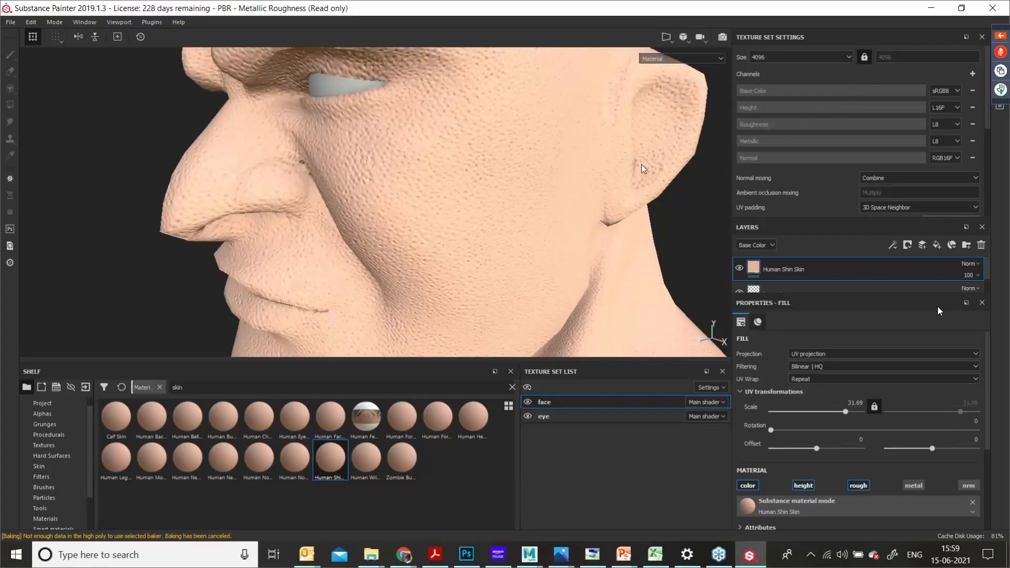
# Step: Increase the UV scale of the Human Shin Skin fill to about 69.03 for finer pores
pyautogui.keyDown('alt'); pyautogui.moveTo(577, 165); pyautogui.dragTo(672, 152); pyautogui.keyUp('alt')
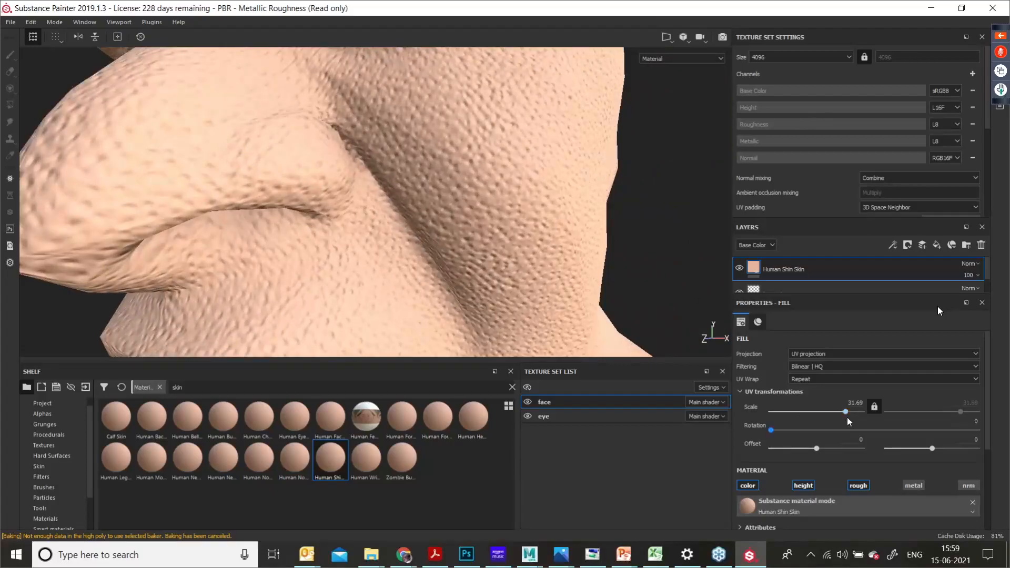
pyautogui.moveTo(844, 412); pyautogui.dragTo(853, 411)
pyautogui.keyDown('alt'); pyautogui.moveTo(493, 142); pyautogui.dragTo(305, 252, button='right'); pyautogui.keyUp('alt')
pyautogui.keyDown('alt'); pyautogui.moveTo(305, 255); pyautogui.dragTo(254, 259); pyautogui.keyUp('alt')
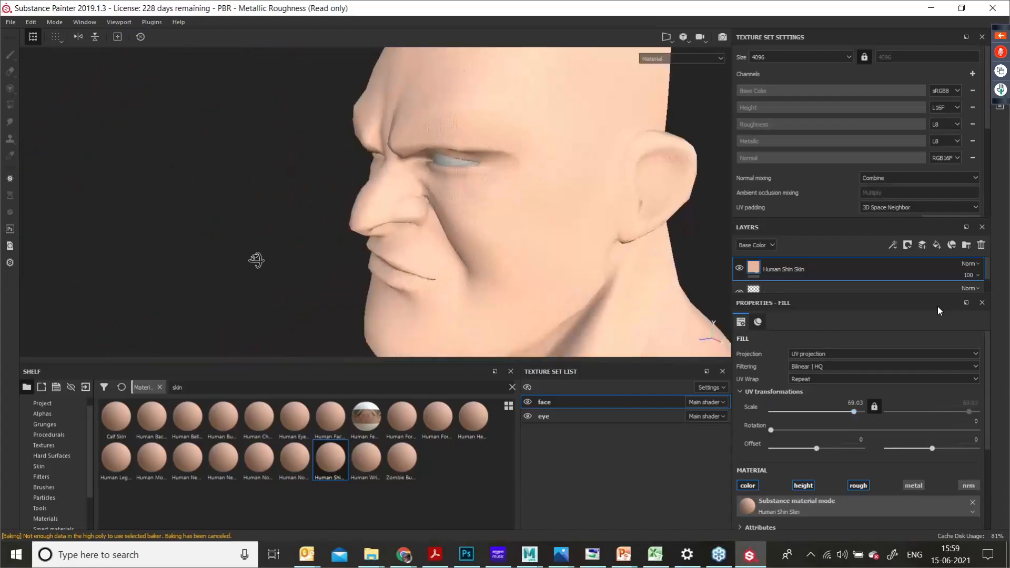
pyautogui.keyDown('alt'); pyautogui.moveTo(431, 240); pyautogui.dragTo(358, 218, button='middle'); pyautogui.keyUp('alt')
pyautogui.keyDown('alt'); pyautogui.moveTo(414, 216); pyautogui.dragTo(483, 212); pyautogui.keyUp('alt')
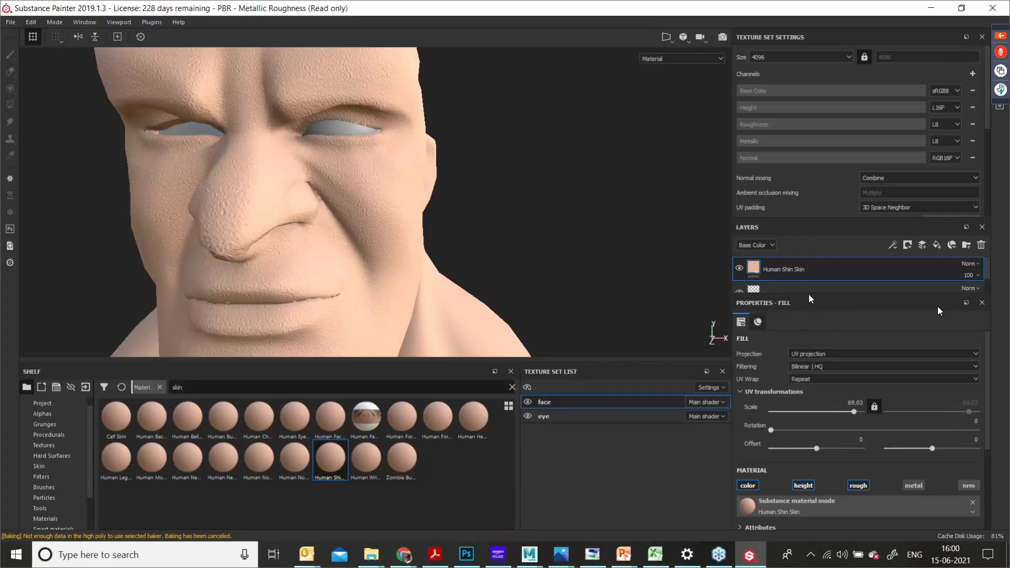
# Step: Enlarge the layer stack's display area at the expense of the fill properties and the texture set settings
pyautogui.moveTo(809, 296); pyautogui.dragTo(806, 361)
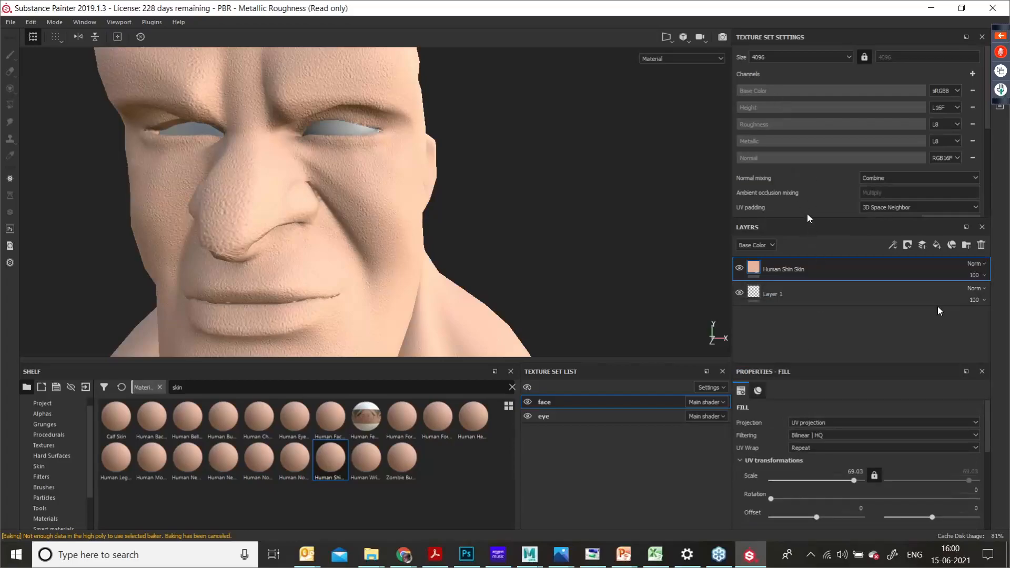
pyautogui.moveTo(808, 216); pyautogui.dragTo(799, 121)
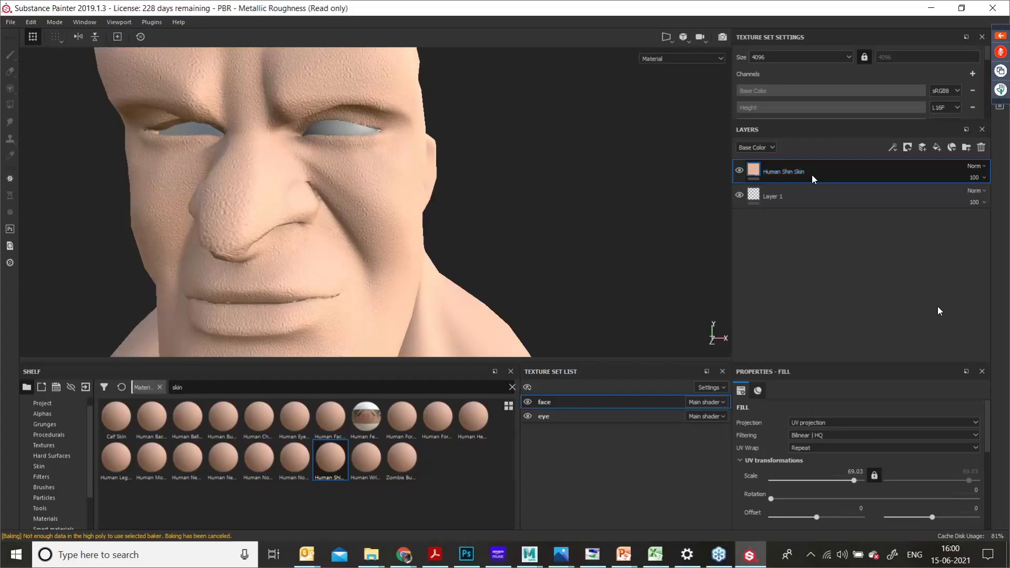
# Step: Add a fill layer above the Human Shin Skin layer and rename it red face
pyautogui.click(935, 148)
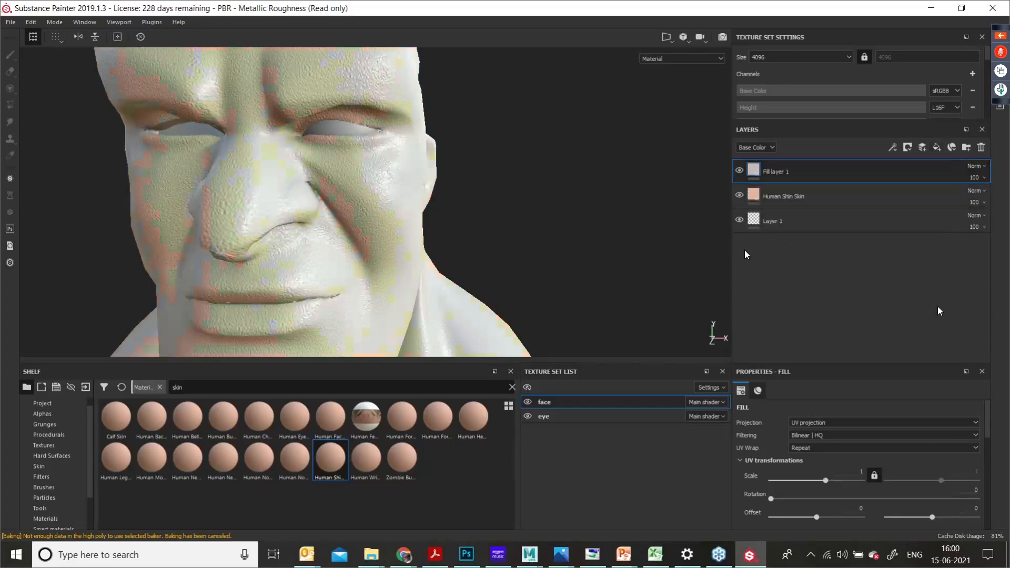
pyautogui.keyDown('alt'); pyautogui.moveTo(577, 176); pyautogui.dragTo(369, 248, button='right'); pyautogui.keyUp('alt')
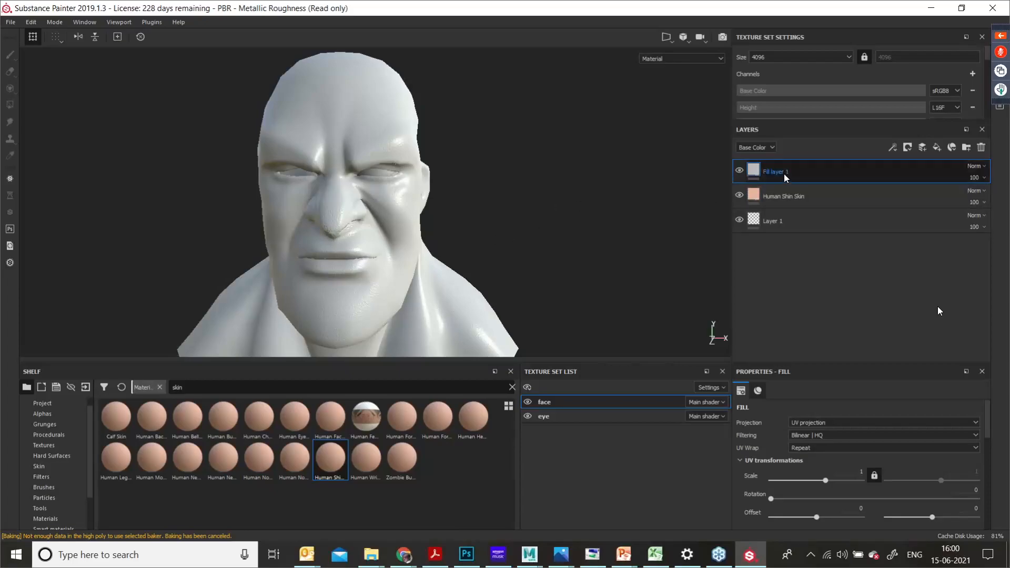
pyautogui.press('BackSpace')
pyautogui.write('red face')
pyautogui.press('Return')
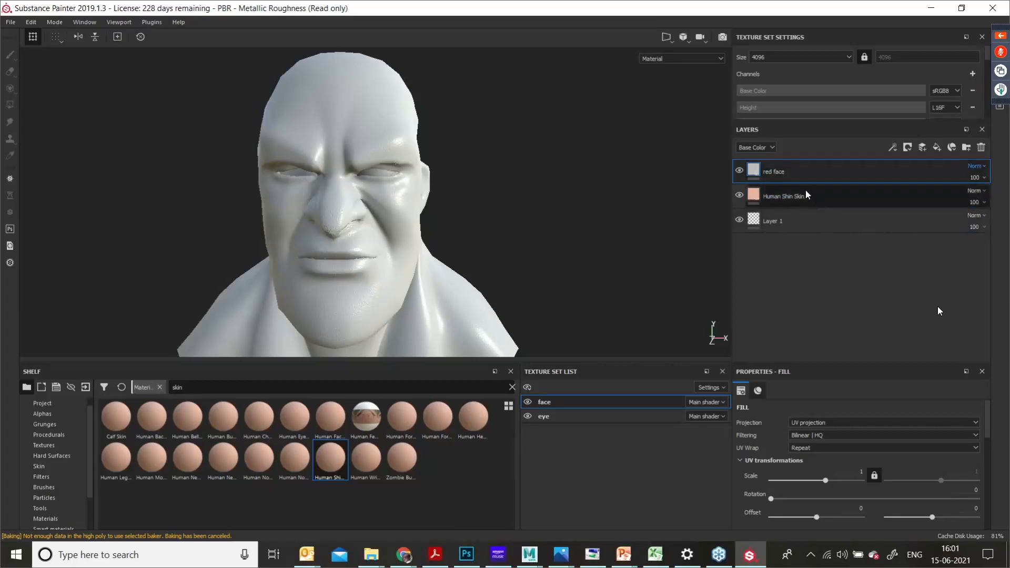
# Step: Set the red face layer's base color to a strong saturated red, about R 0.796, G 0.012, B 0.012
pyautogui.rightClick(754, 168)
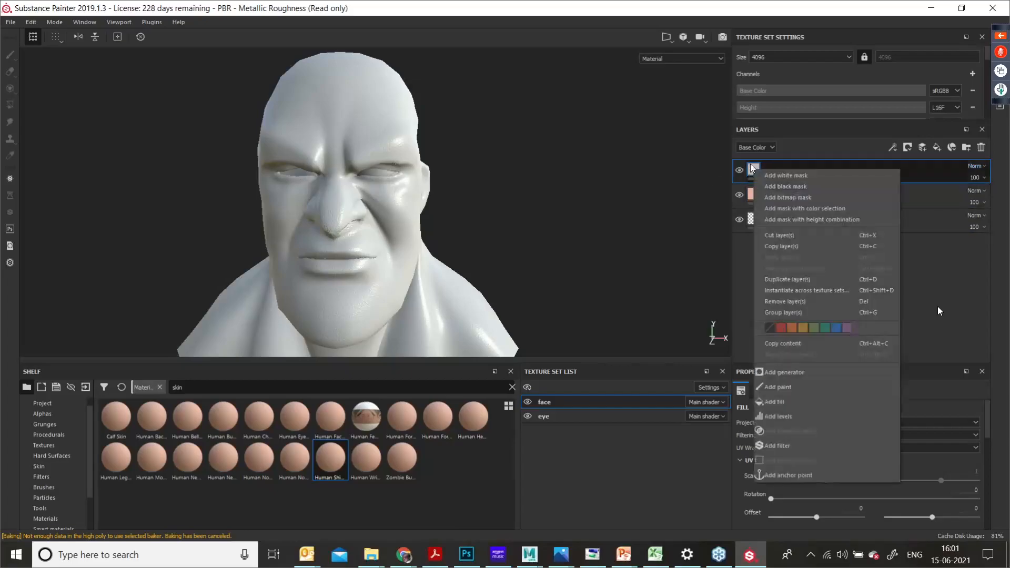
pyautogui.press('Escape')
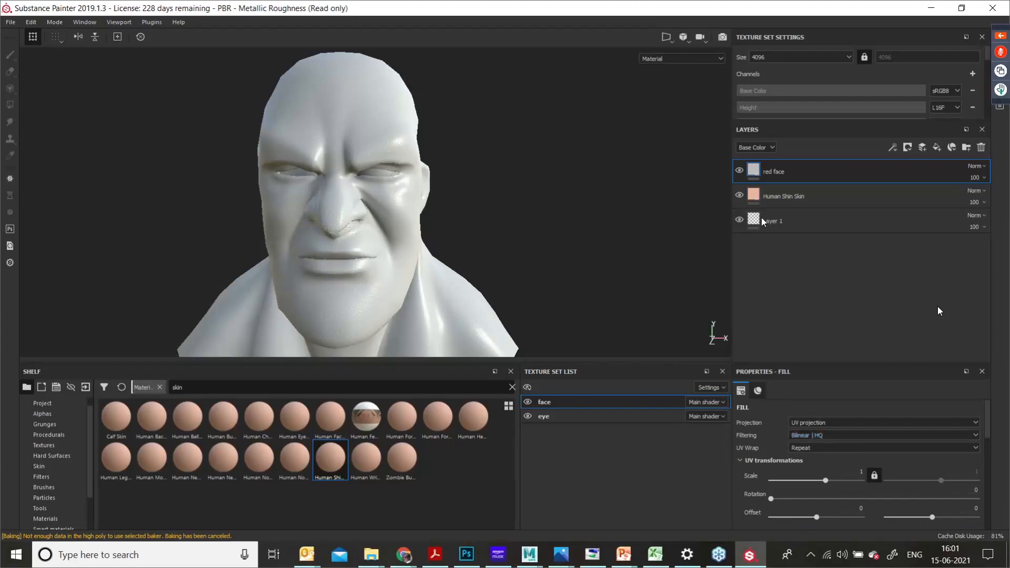
pyautogui.scroll(-3, 844, 481)
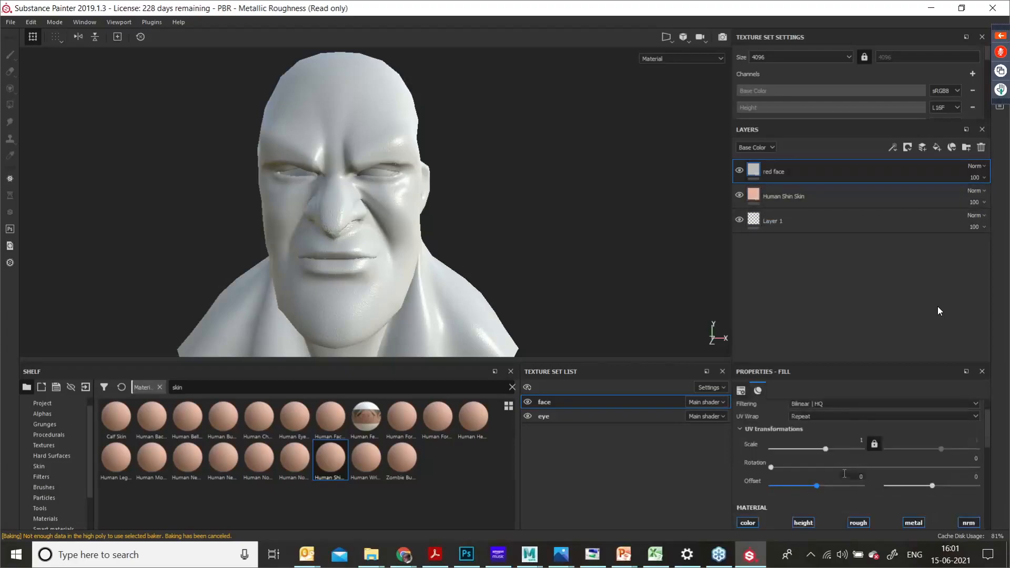
pyautogui.scroll(-3, 845, 484)
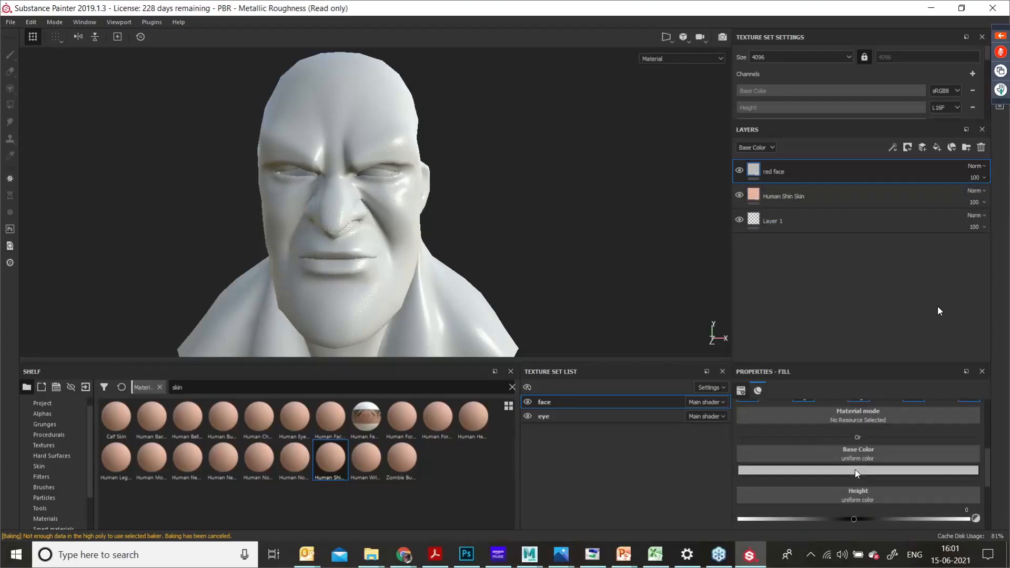
pyautogui.click(854, 469)
pyautogui.click(926, 367)
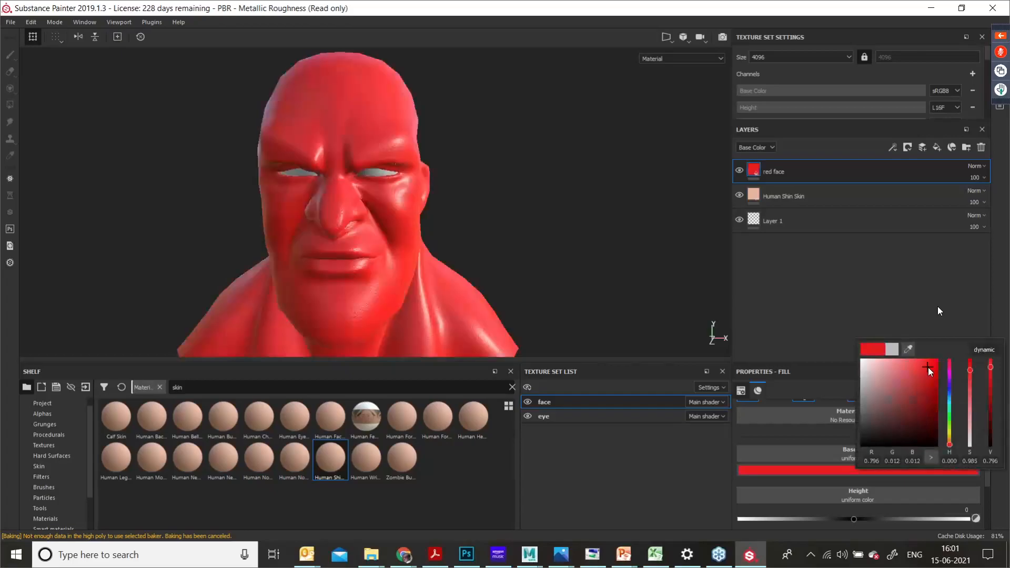
pyautogui.click(840, 273)
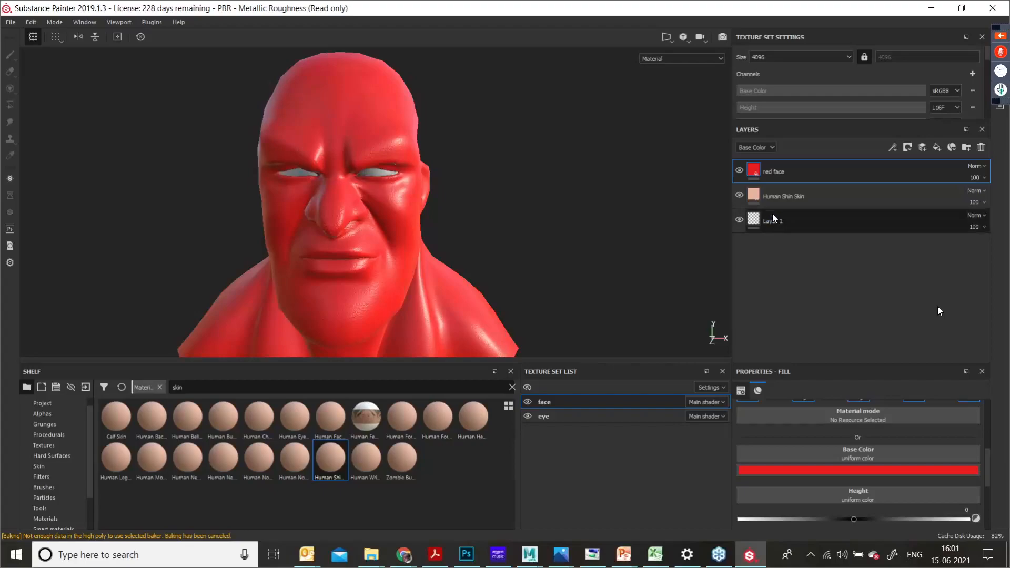
# Step: Add a black mask to the red face layer and turn on symmetry for painting both sides of the face
pyautogui.rightClick(759, 173)
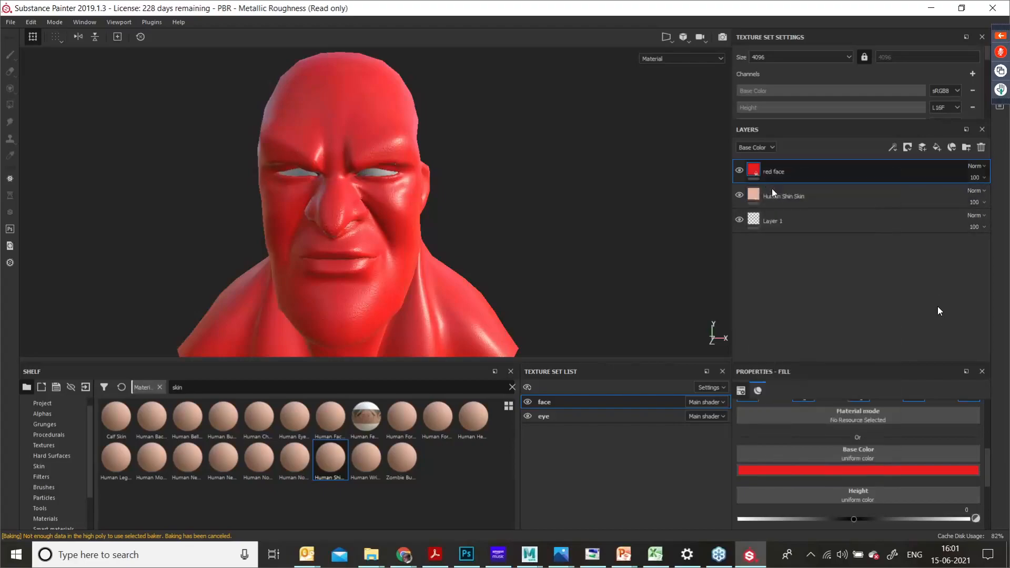
pyautogui.click(771, 188)
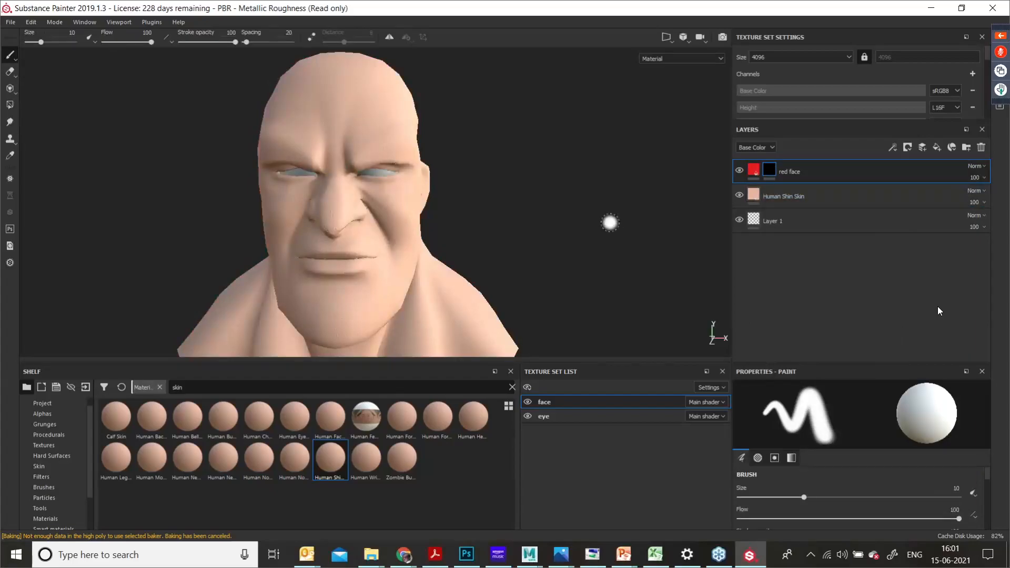
pyautogui.moveTo(579, 210)
pyautogui.keyDown('alt'); pyautogui.mouseDown()
pyautogui.moveTo(422, 221)
pyautogui.moveTo(489, 270)
pyautogui.moveTo(449, 221)
pyautogui.mouseUp(); pyautogui.keyUp('alt')
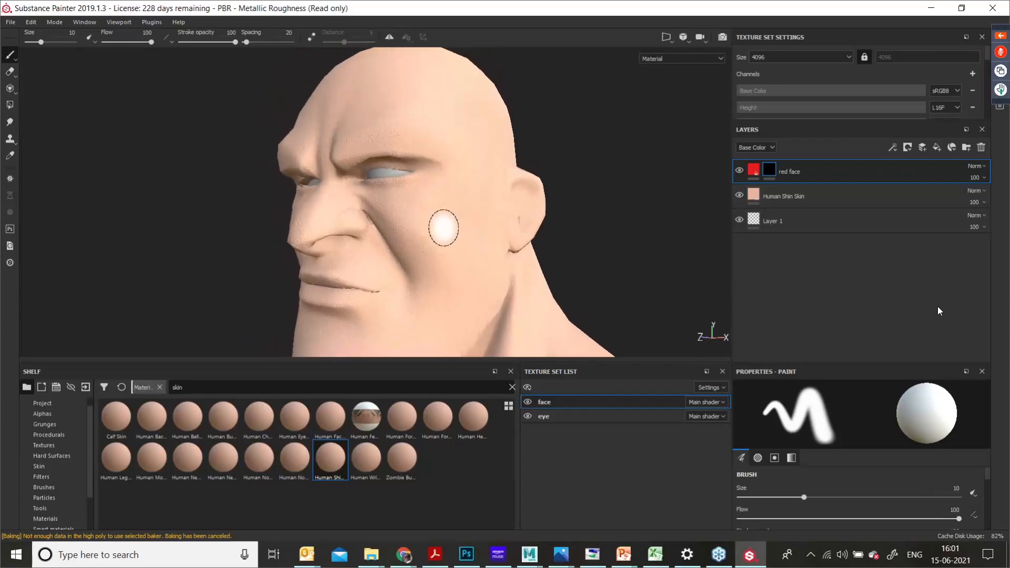
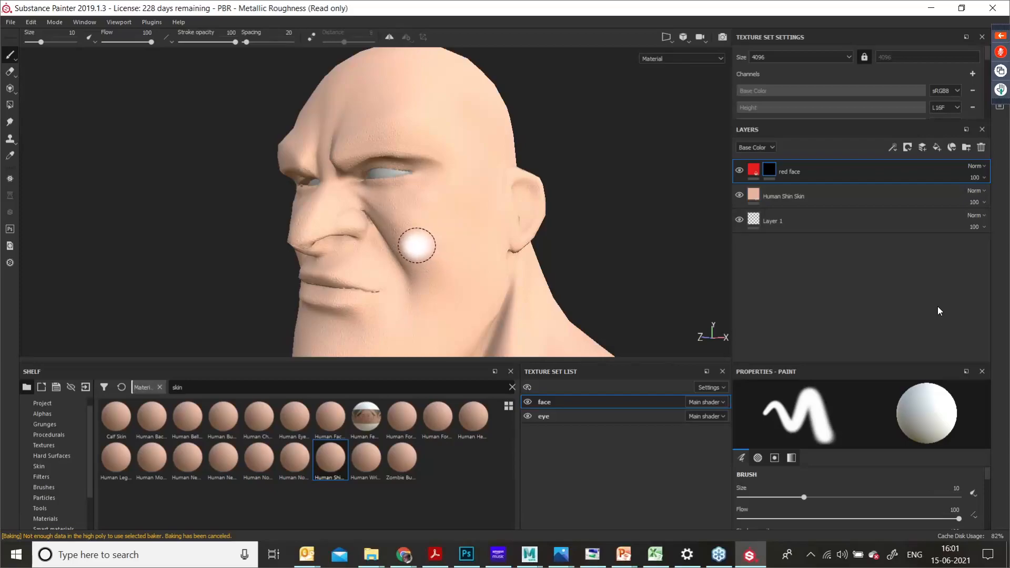
pyautogui.press('l')
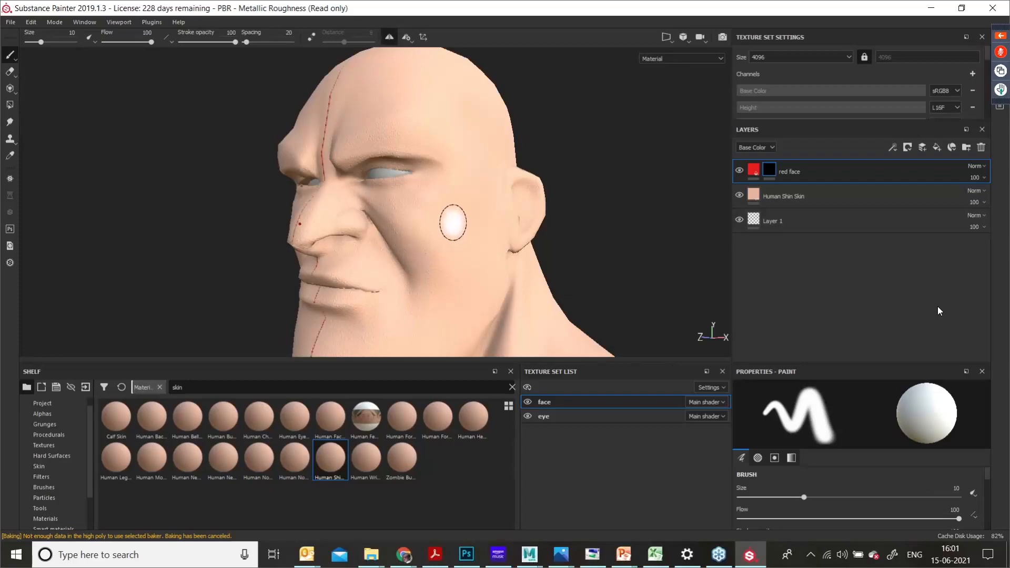
pyautogui.keyDown('alt'); pyautogui.moveTo(440, 204); pyautogui.dragTo(370, 206); pyautogui.keyUp('alt')
pyautogui.keyDown('alt'); pyautogui.moveTo(370, 205); pyautogui.dragTo(310, 216, button='right'); pyautogui.keyUp('alt')
pyautogui.moveTo(435, 233)
pyautogui.keyDown('alt'); pyautogui.mouseDown()
pyautogui.moveTo(410, 201)
pyautogui.moveTo(395, 252)
pyautogui.mouseUp(); pyautogui.keyUp('alt')
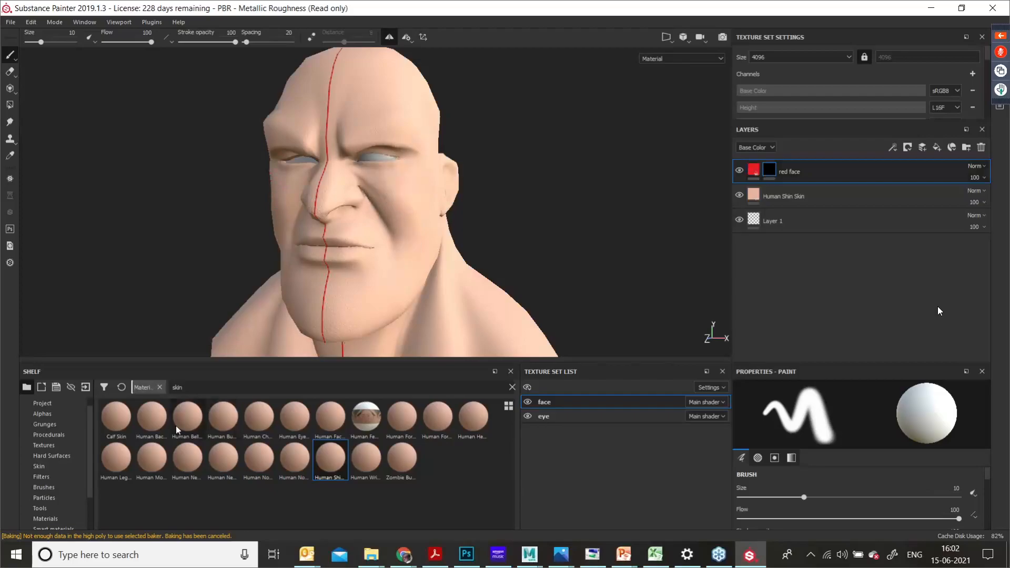
# Step: Search the brush library for "dirt" and for "cott", and choose the Cotton brush
pyautogui.click(69, 489)
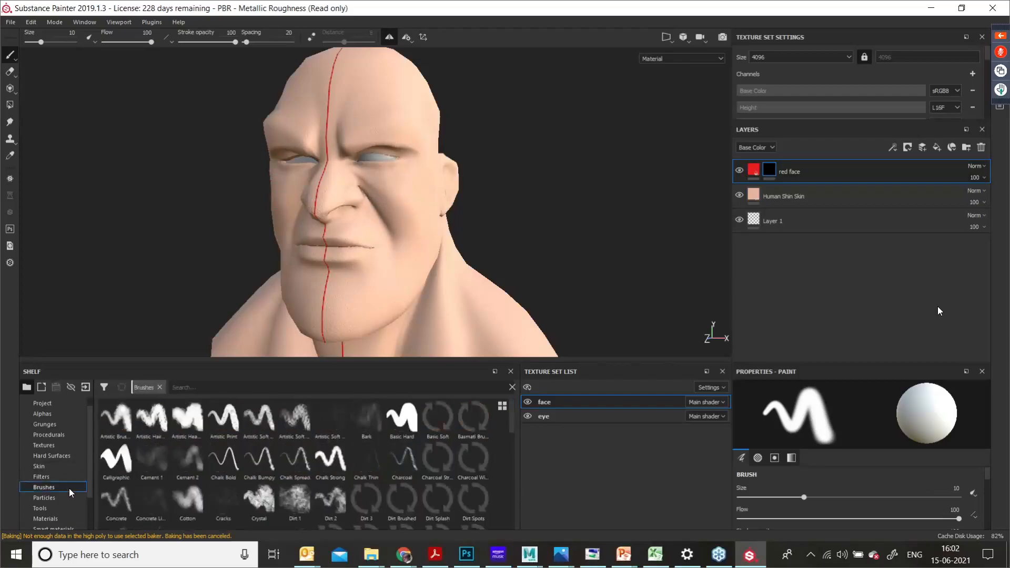
pyautogui.click(191, 387)
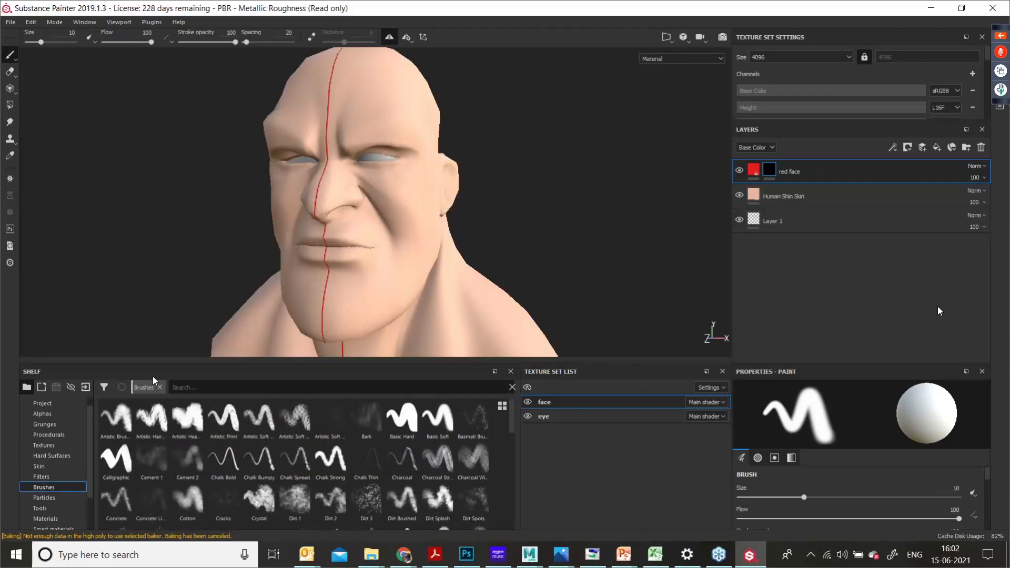
pyautogui.write('dirt')
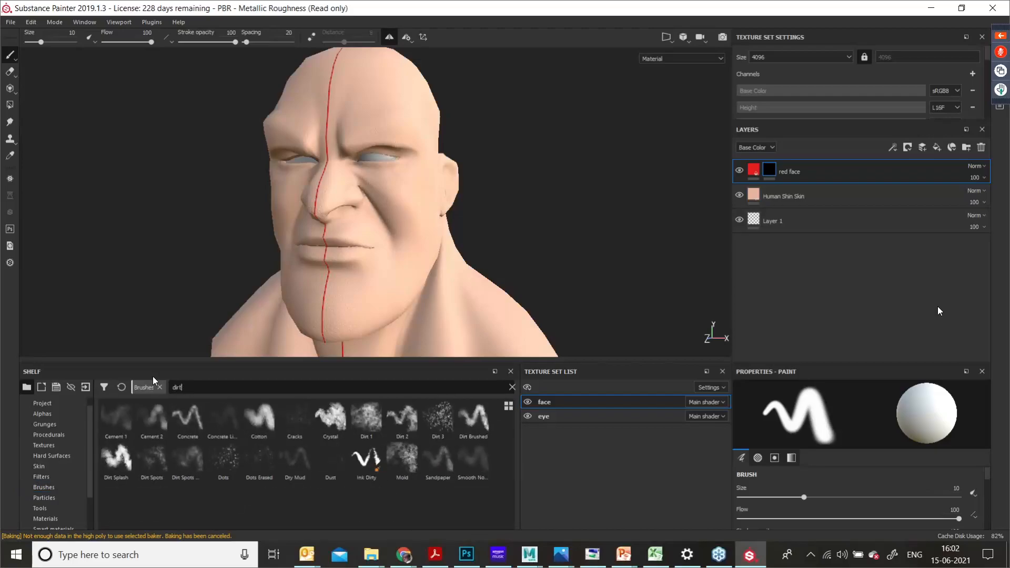
pyautogui.press('BackSpace')
pyautogui.press('BackSpace')
pyautogui.press('BackSpace')
pyautogui.press('BackSpace')
pyautogui.write('cott')
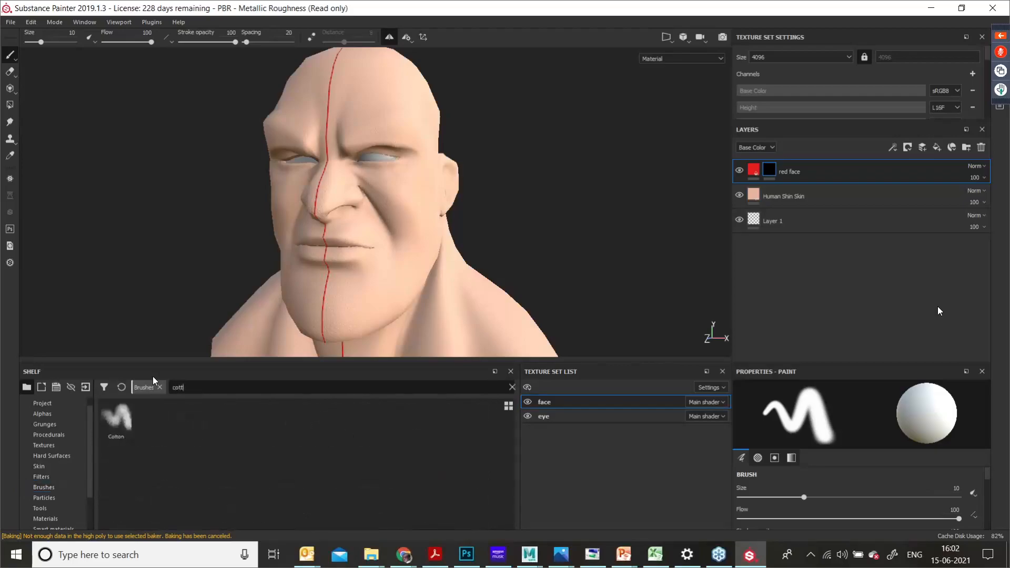
pyautogui.click(119, 421)
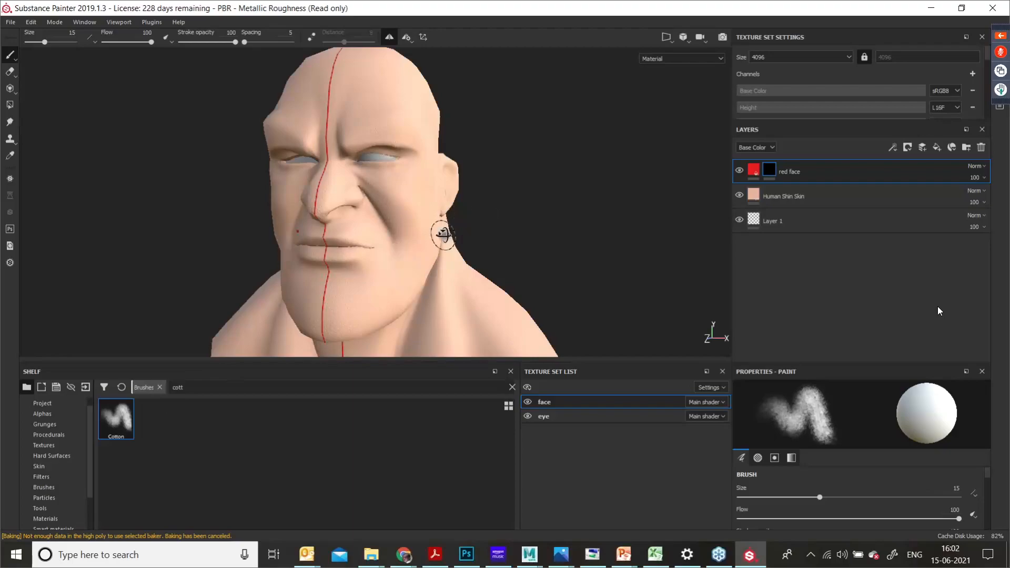
# Step: Enlarge the Cotton brush to size 36.89 over the cheek
pyautogui.moveTo(444, 234)
pyautogui.keyDown('alt'); pyautogui.mouseDown()
pyautogui.moveTo(421, 248)
pyautogui.moveTo(356, 210)
pyautogui.moveTo(445, 269)
pyautogui.moveTo(397, 262)
pyautogui.moveTo(392, 248)
pyautogui.mouseUp(); pyautogui.keyUp('alt')
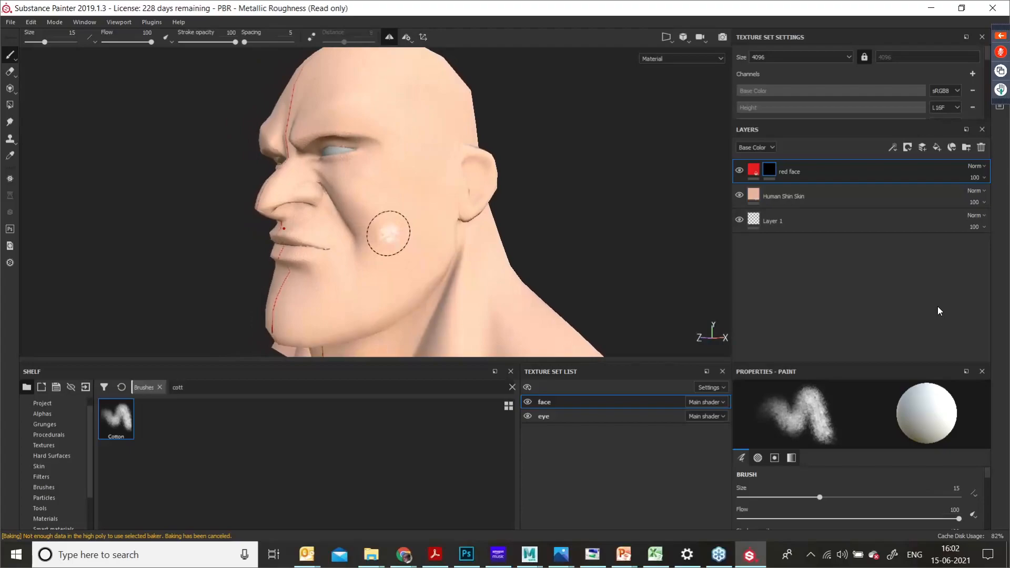
pyautogui.moveTo(388, 233)
pyautogui.keyDown('ctrl'); pyautogui.mouseDown(button='right')
pyautogui.moveTo(383, 226)
pyautogui.moveTo(402, 228)
pyautogui.moveTo(402, 214)
pyautogui.moveTo(391, 216)
pyautogui.mouseUp(button='right'); pyautogui.keyUp('ctrl')
pyautogui.moveTo(382, 214)
pyautogui.keyDown('alt'); pyautogui.mouseDown()
pyautogui.moveTo(398, 213)
pyautogui.moveTo(377, 199)
pyautogui.mouseUp(); pyautogui.keyUp('alt')
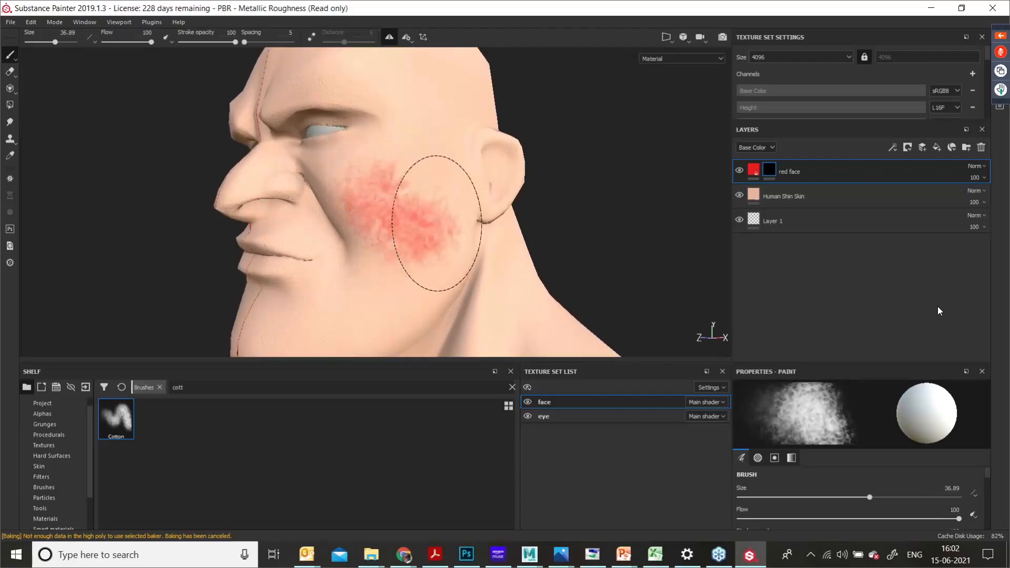
# Step: Try painting red blotches across the cheek in the mask at 100 flow and 100 stroke opacity
pyautogui.moveTo(437, 224)
pyautogui.mouseDown()
pyautogui.moveTo(392, 153)
pyautogui.moveTo(374, 151)
pyautogui.mouseUp()
pyautogui.keyDown('alt'); pyautogui.moveTo(356, 192); pyautogui.dragTo(312, 203); pyautogui.keyUp('alt')
pyautogui.moveTo(312, 203)
pyautogui.keyDown('alt'); pyautogui.mouseDown(button='right')
pyautogui.moveTo(465, 290)
pyautogui.moveTo(477, 287)
pyautogui.mouseUp(button='right'); pyautogui.keyUp('alt')
pyautogui.moveTo(477, 287)
pyautogui.keyDown('alt'); pyautogui.mouseDown()
pyautogui.moveTo(471, 275)
pyautogui.moveTo(424, 274)
pyautogui.mouseUp(); pyautogui.keyUp('alt')
pyautogui.keyDown('alt'); pyautogui.moveTo(424, 275); pyautogui.dragTo(454, 303, button='middle'); pyautogui.keyUp('alt')
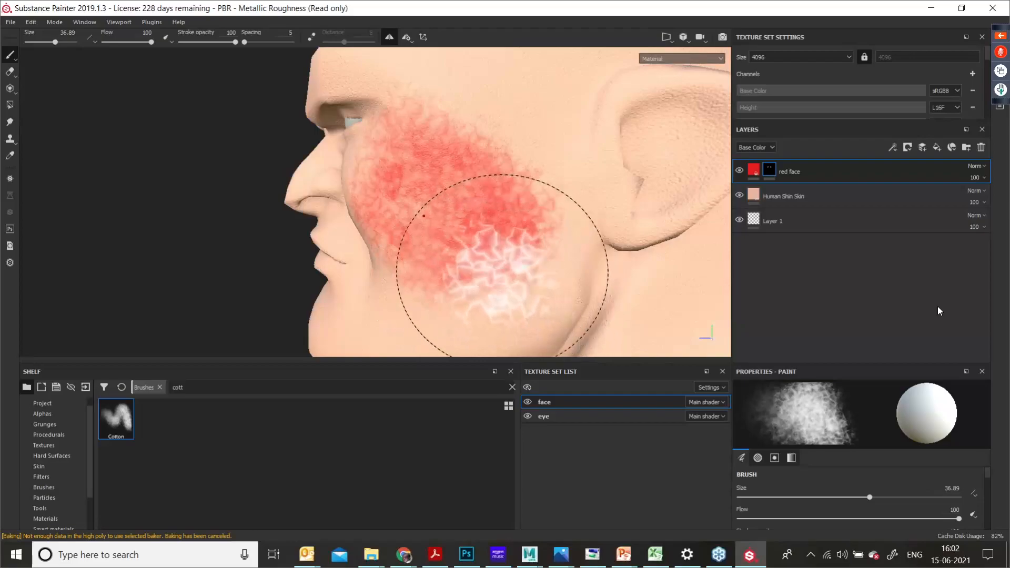
pyautogui.moveTo(503, 279)
pyautogui.keyDown('alt'); pyautogui.mouseDown()
pyautogui.moveTo(493, 262)
pyautogui.moveTo(481, 273)
pyautogui.mouseUp(); pyautogui.keyUp('alt')
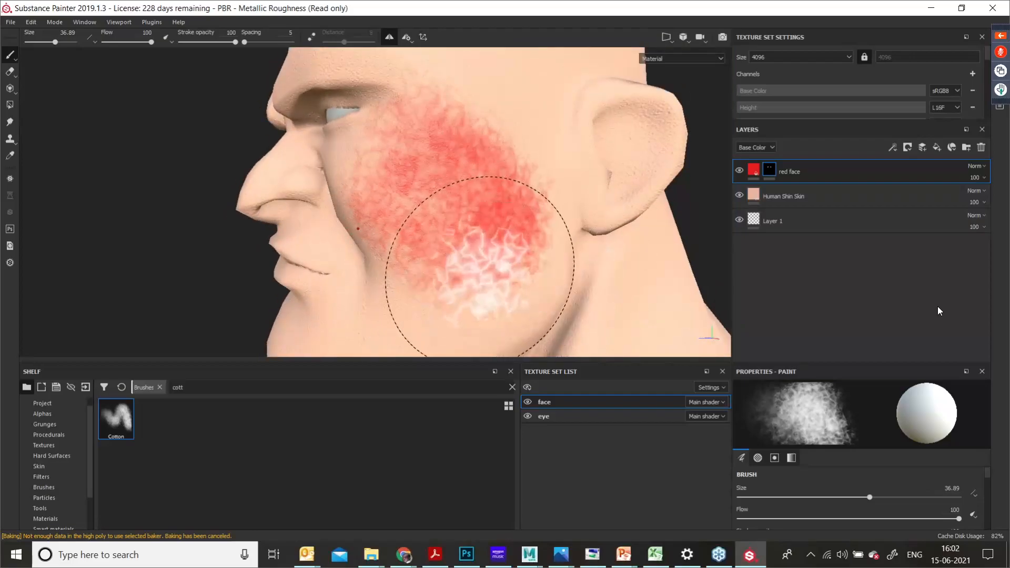
pyautogui.moveTo(473, 266)
pyautogui.mouseDown()
pyautogui.moveTo(455, 221)
pyautogui.moveTo(494, 242)
pyautogui.moveTo(504, 223)
pyautogui.mouseUp()
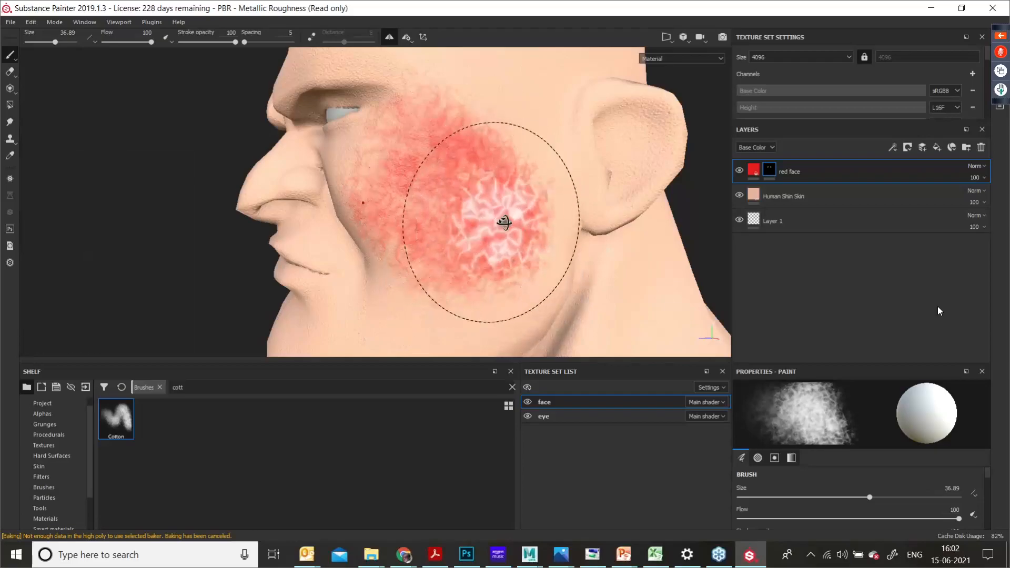
# Step: Undo all the red strokes painted on the cheek
pyautogui.hotkey('ctrl', 'z')
pyautogui.hotkey('ctrl', 'z')
pyautogui.hotkey('ctrl', 'z')
pyautogui.hotkey('ctrl', 'z')
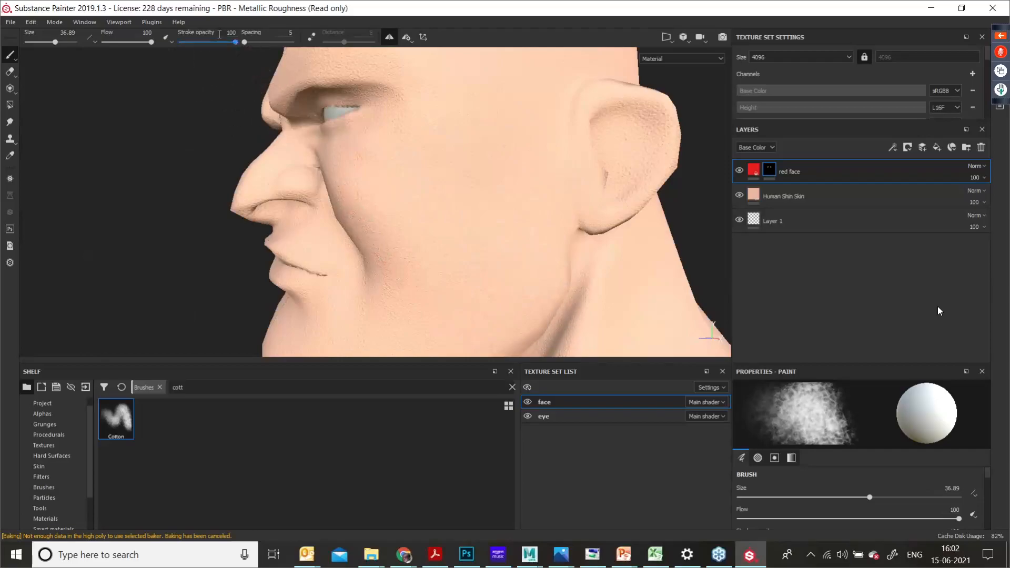
# Step: Lower the stroke opacity to 47 and the flow to 42, and brush soft redness onto the cheek
pyautogui.moveTo(228, 46); pyautogui.dragTo(123, 46)
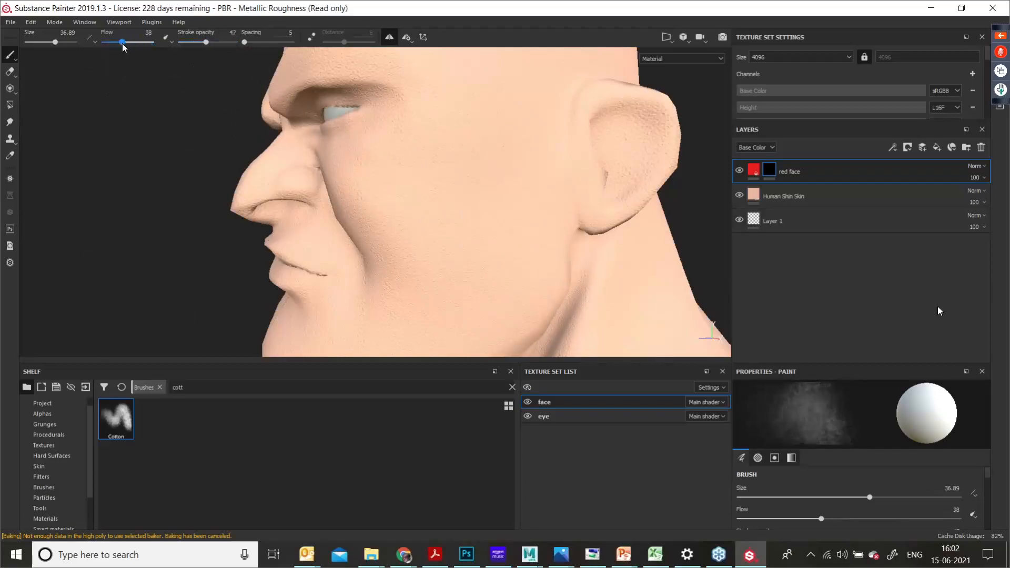
pyautogui.keyDown('alt'); pyautogui.moveTo(421, 201); pyautogui.dragTo(415, 185); pyautogui.keyUp('alt')
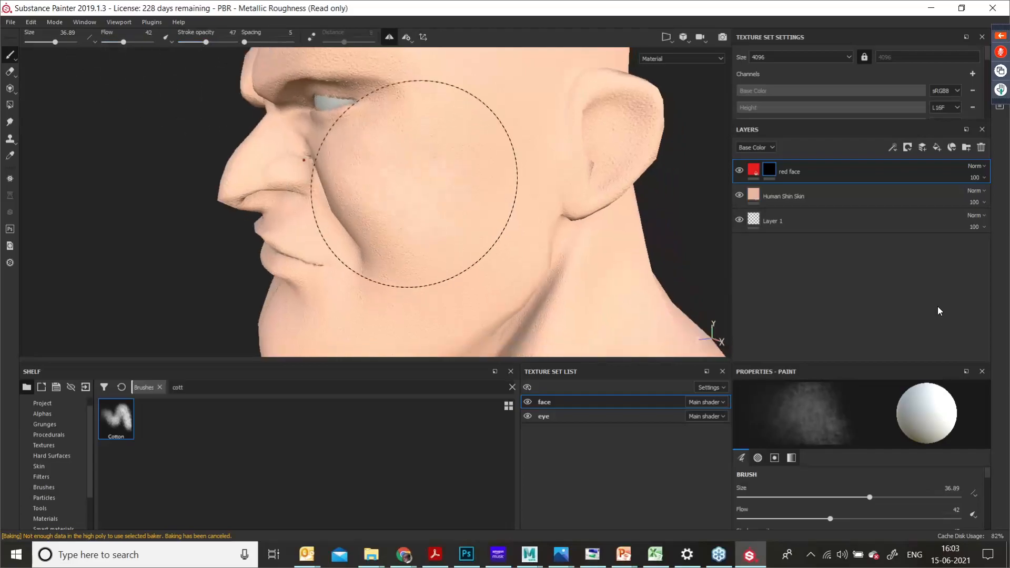
pyautogui.moveTo(444, 218)
pyautogui.mouseDown()
pyautogui.moveTo(450, 230)
pyautogui.moveTo(367, 184)
pyautogui.moveTo(365, 158)
pyautogui.moveTo(477, 230)
pyautogui.moveTo(557, 232)
pyautogui.moveTo(578, 244)
pyautogui.moveTo(474, 225)
pyautogui.moveTo(451, 247)
pyautogui.mouseUp()
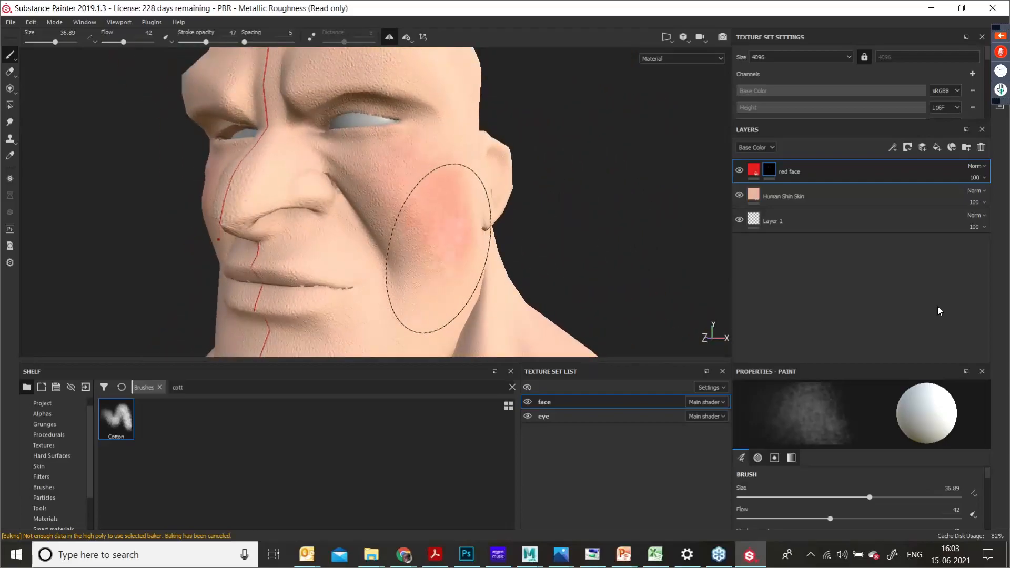
# Step: Display only the base color channel and paint redness over more of the cheek, the nose and the ear
pyautogui.press('c')
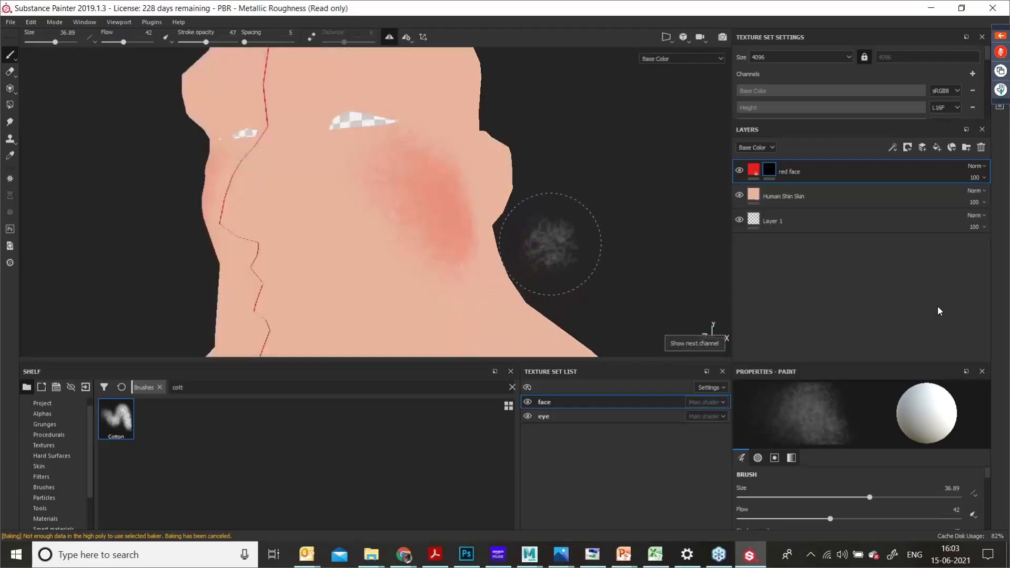
pyautogui.moveTo(548, 234)
pyautogui.keyDown('alt'); pyautogui.mouseDown()
pyautogui.moveTo(387, 232)
pyautogui.moveTo(474, 247)
pyautogui.moveTo(343, 230)
pyautogui.mouseUp(); pyautogui.keyUp('alt')
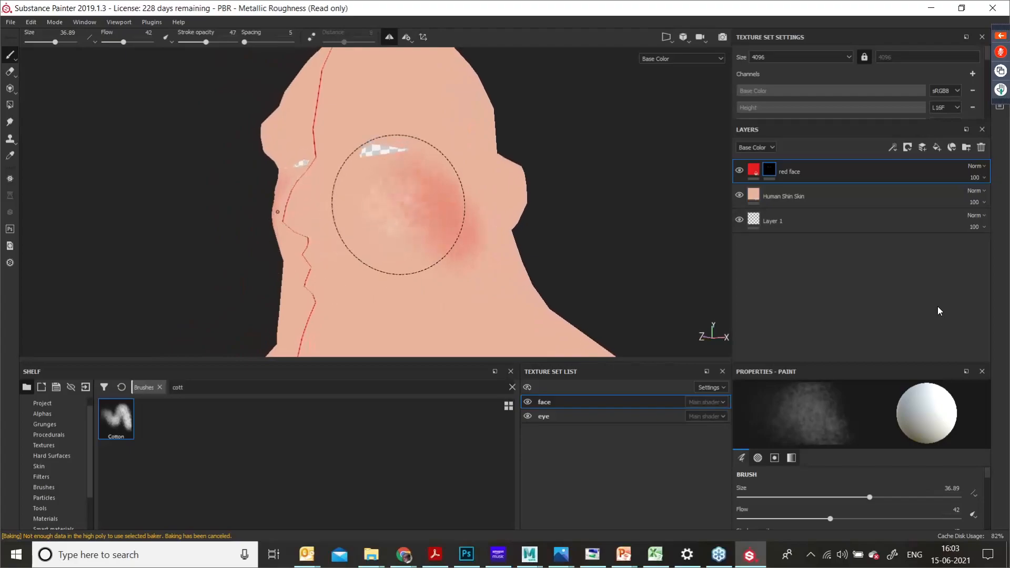
pyautogui.moveTo(395, 204)
pyautogui.mouseDown()
pyautogui.moveTo(374, 203)
pyautogui.moveTo(384, 206)
pyautogui.mouseUp()
pyautogui.moveTo(304, 217)
pyautogui.mouseDown()
pyautogui.moveTo(279, 214)
pyautogui.moveTo(338, 192)
pyautogui.mouseUp()
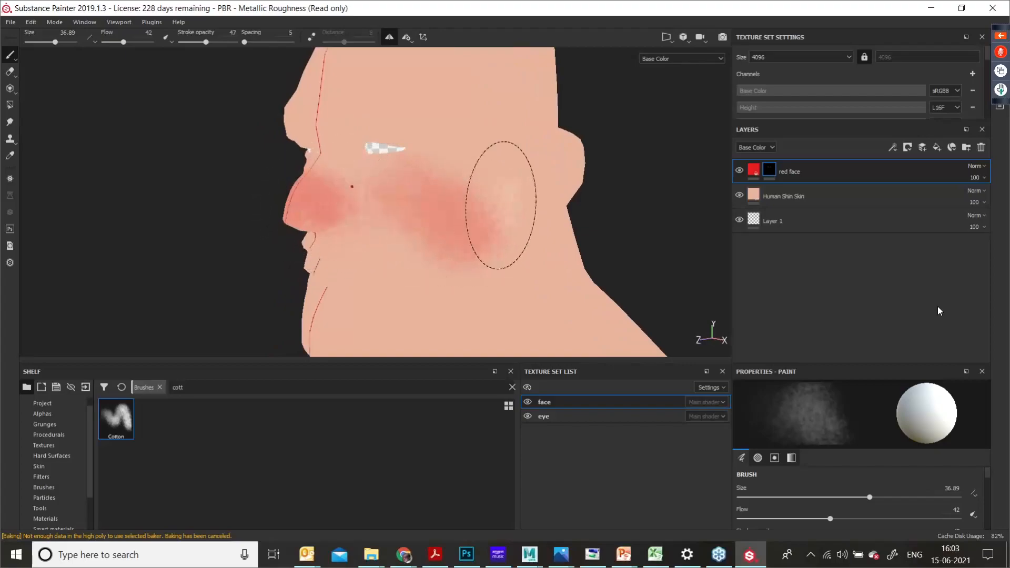
pyautogui.moveTo(501, 198)
pyautogui.keyDown('alt'); pyautogui.mouseDown()
pyautogui.moveTo(496, 212)
pyautogui.moveTo(515, 190)
pyautogui.mouseUp(); pyautogui.keyUp('alt')
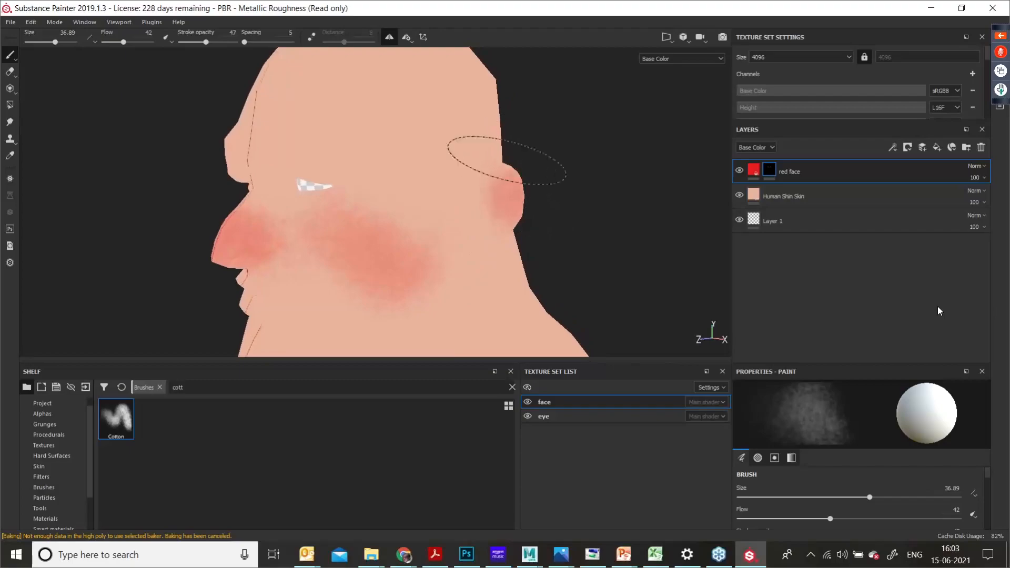
# Step: Erase the stray redness behind the ear from the red face layer's mask, leaving the colour on the ear itself
pyautogui.keyDown('alt'); pyautogui.moveTo(559, 194); pyautogui.dragTo(221, 206); pyautogui.keyUp('alt')
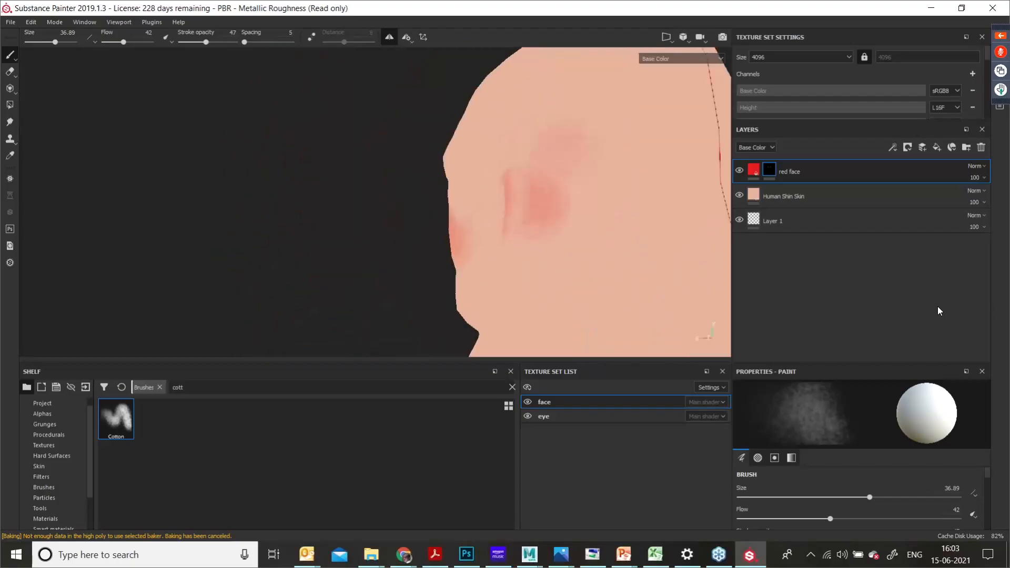
pyautogui.moveTo(518, 201)
pyautogui.mouseDown()
pyautogui.moveTo(514, 223)
pyautogui.moveTo(598, 160)
pyautogui.moveTo(595, 142)
pyautogui.mouseUp()
pyautogui.press('e')
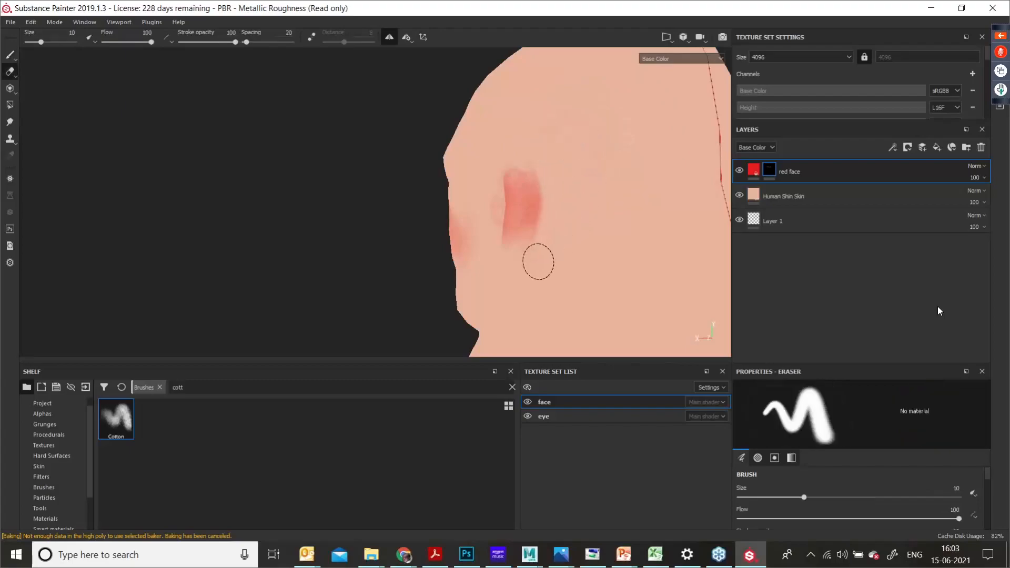
pyautogui.moveTo(562, 215)
pyautogui.keyDown('alt'); pyautogui.mouseDown()
pyautogui.moveTo(651, 244)
pyautogui.moveTo(528, 133)
pyautogui.mouseUp(); pyautogui.keyUp('alt')
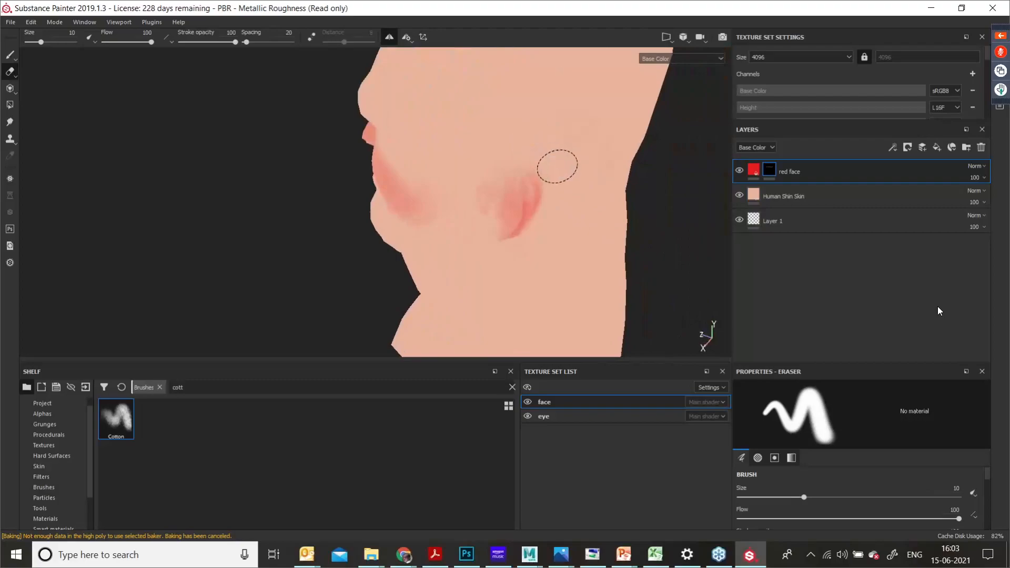
pyautogui.keyDown('alt'); pyautogui.moveTo(463, 238); pyautogui.dragTo(697, 205); pyautogui.keyUp('alt')
pyautogui.moveTo(396, 246)
pyautogui.keyDown('alt'); pyautogui.mouseDown(button='middle')
pyautogui.moveTo(435, 227)
pyautogui.moveTo(480, 265)
pyautogui.mouseUp(button='middle'); pyautogui.keyUp('alt')
pyautogui.keyDown('alt'); pyautogui.moveTo(480, 265); pyautogui.dragTo(457, 219); pyautogui.keyUp('alt')
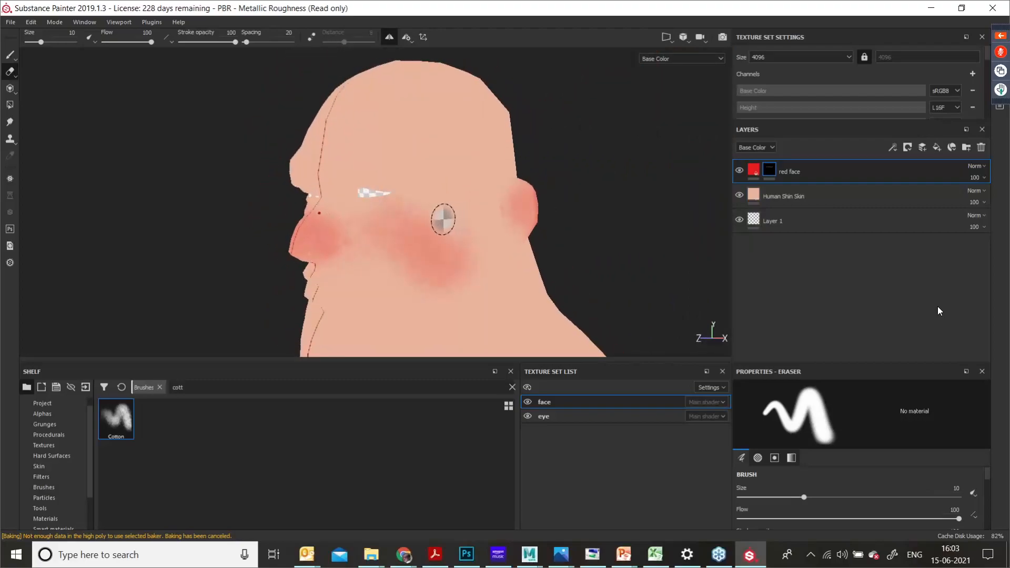
# Step: Switch back to the paint brush and brush soft redness around the eye and over the brow
pyautogui.press('1')
pyautogui.moveTo(398, 157)
pyautogui.mouseDown()
pyautogui.moveTo(365, 160)
pyautogui.moveTo(336, 179)
pyautogui.moveTo(388, 222)
pyautogui.mouseUp()
pyautogui.moveTo(330, 190)
pyautogui.mouseDown()
pyautogui.moveTo(340, 175)
pyautogui.moveTo(384, 171)
pyautogui.mouseUp()
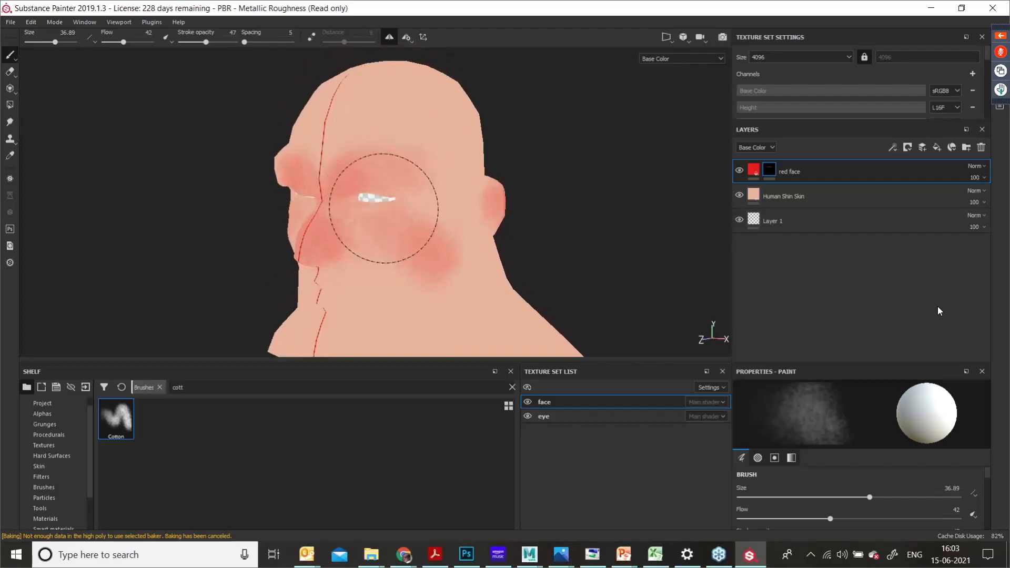
pyautogui.moveTo(384, 187)
pyautogui.keyDown('alt'); pyautogui.mouseDown()
pyautogui.moveTo(366, 194)
pyautogui.moveTo(410, 183)
pyautogui.mouseUp(); pyautogui.keyUp('alt')
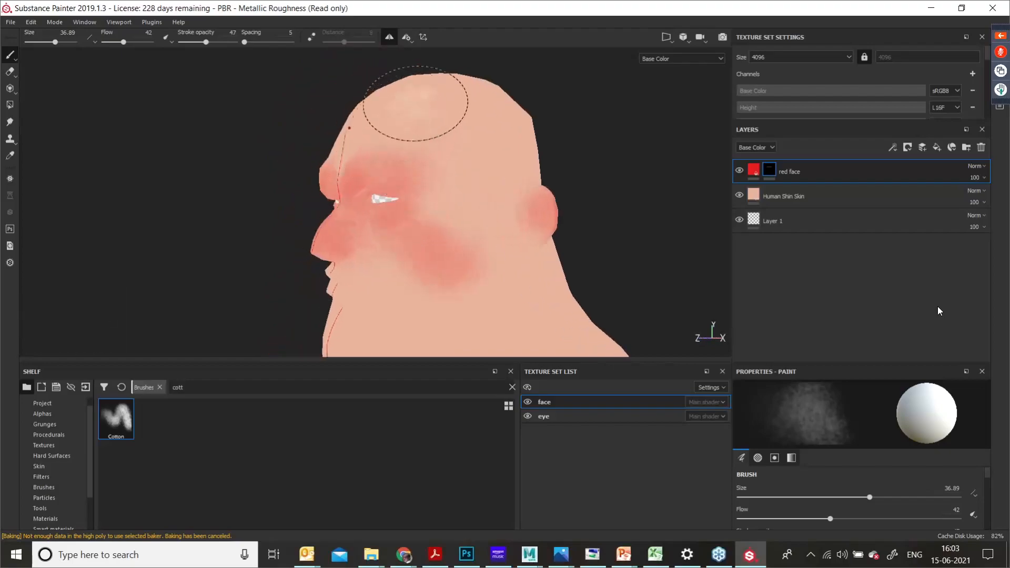
# Step: Enlarge the brush to 50.04 and paint soft redness over the forehead, the side of the scalp and the cheek
pyautogui.keyDown('ctrl'); pyautogui.moveTo(413, 104); pyautogui.dragTo(434, 107, button='right'); pyautogui.keyUp('ctrl')
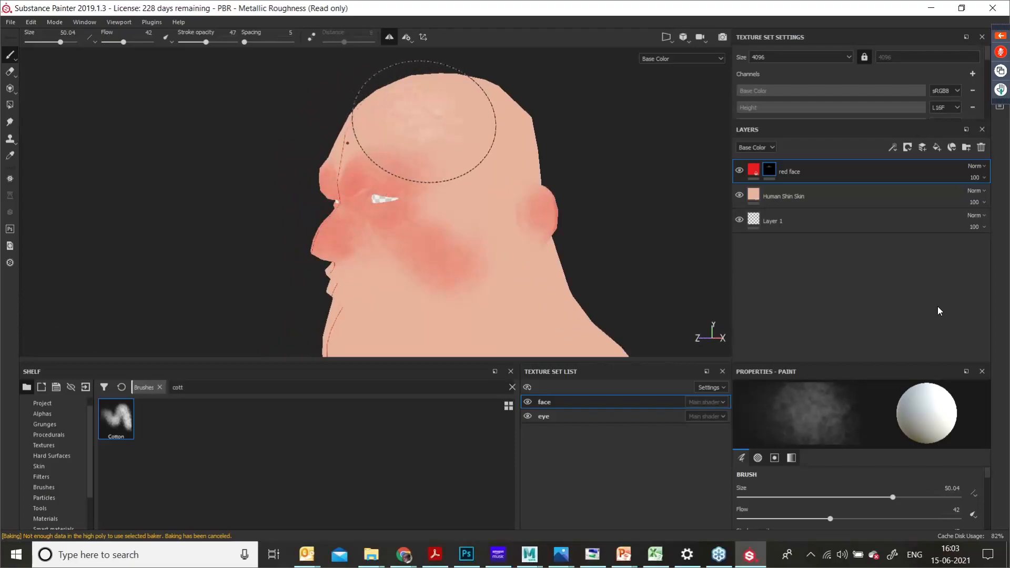
pyautogui.moveTo(424, 121)
pyautogui.keyDown('alt'); pyautogui.mouseDown()
pyautogui.moveTo(428, 101)
pyautogui.moveTo(376, 181)
pyautogui.mouseUp(); pyautogui.keyUp('alt')
pyautogui.moveTo(390, 130); pyautogui.dragTo(442, 168)
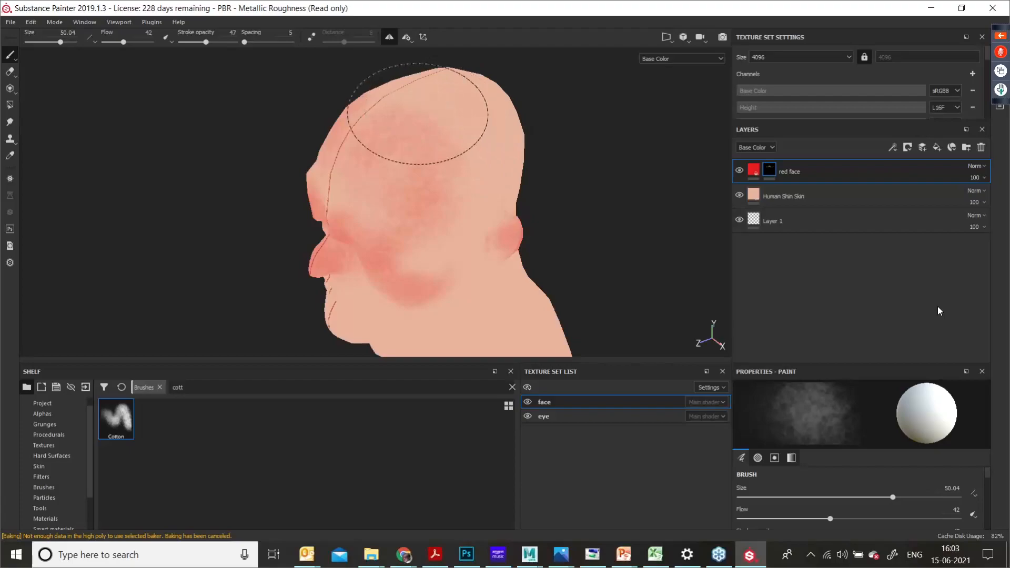
pyautogui.keyDown('alt'); pyautogui.moveTo(482, 135); pyautogui.dragTo(467, 138); pyautogui.keyUp('alt')
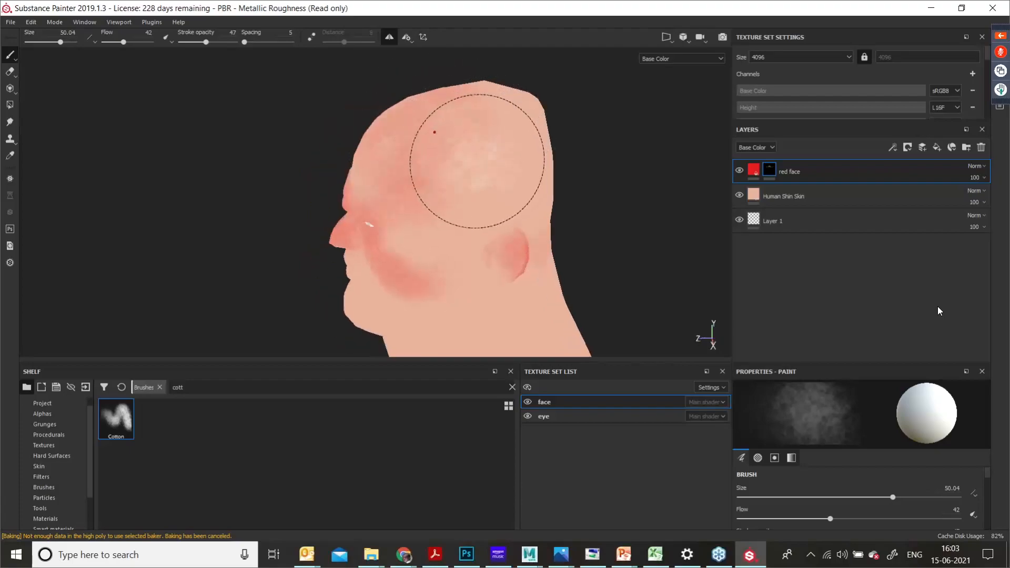
pyautogui.moveTo(433, 268); pyautogui.dragTo(417, 273)
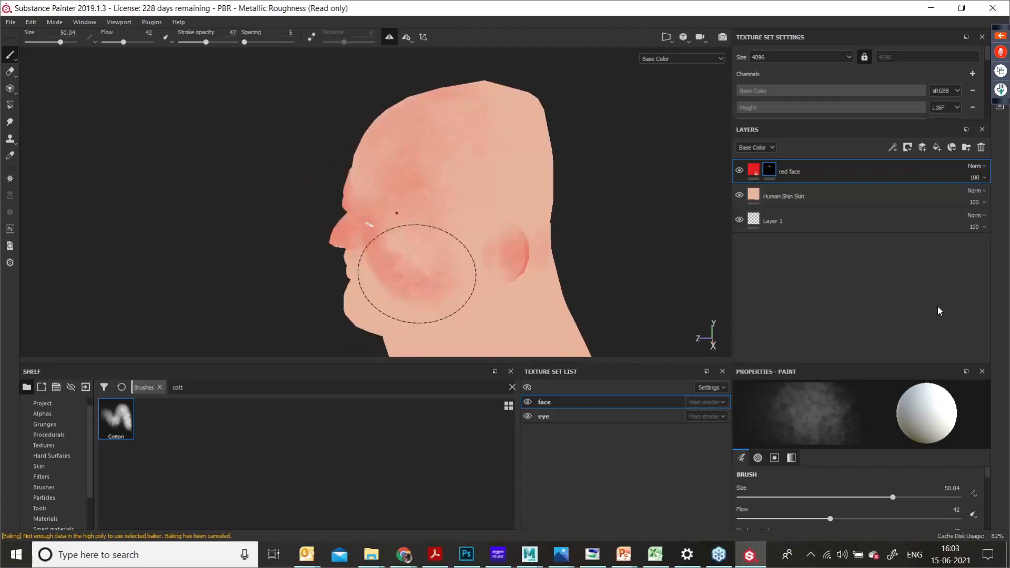
# Step: Extend the soft redness over the chin, the mouth area and the jaw
pyautogui.keyDown('alt'); pyautogui.moveTo(452, 272); pyautogui.dragTo(480, 169, button='middle'); pyautogui.keyUp('alt')
pyautogui.moveTo(480, 169)
pyautogui.mouseDown()
pyautogui.moveTo(496, 176)
pyautogui.moveTo(465, 223)
pyautogui.moveTo(384, 225)
pyautogui.moveTo(398, 214)
pyautogui.mouseUp()
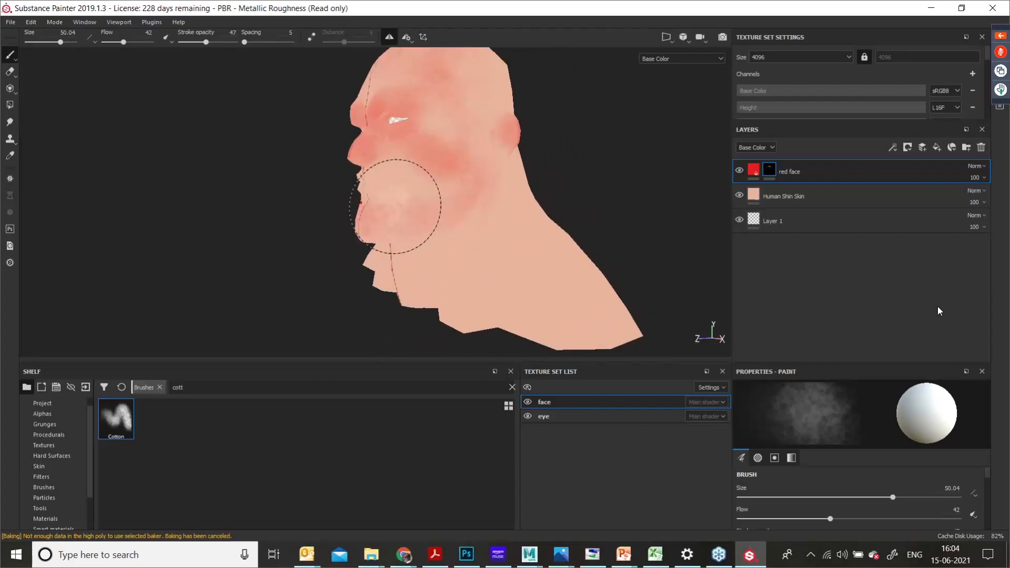
pyautogui.moveTo(378, 186)
pyautogui.keyDown('alt'); pyautogui.mouseDown()
pyautogui.moveTo(476, 169)
pyautogui.moveTo(383, 181)
pyautogui.moveTo(422, 188)
pyautogui.mouseUp(); pyautogui.keyUp('alt')
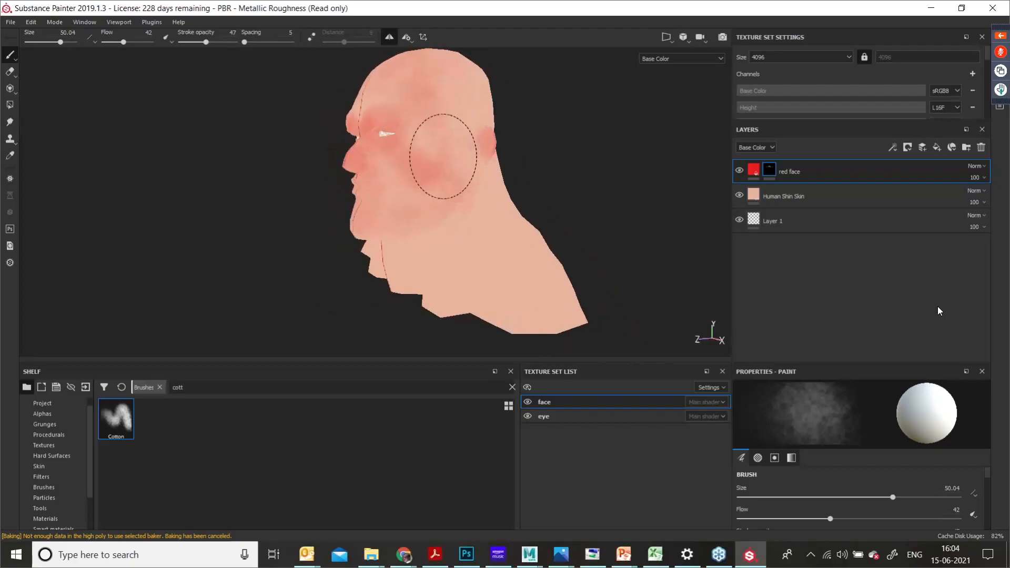
pyautogui.keyDown('alt'); pyautogui.moveTo(458, 166); pyautogui.dragTo(448, 243, button='middle'); pyautogui.keyUp('alt')
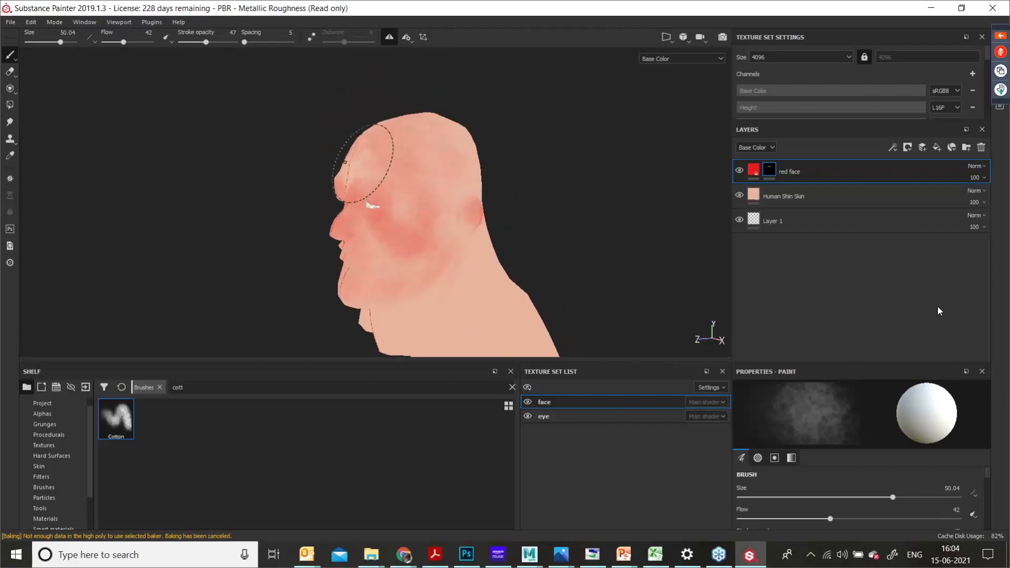
# Step: Brush light redness over the top and back of the head behind the ear
pyautogui.moveTo(362, 163)
pyautogui.keyDown('alt'); pyautogui.mouseDown()
pyautogui.moveTo(394, 185)
pyautogui.moveTo(492, 175)
pyautogui.mouseUp(); pyautogui.keyUp('alt')
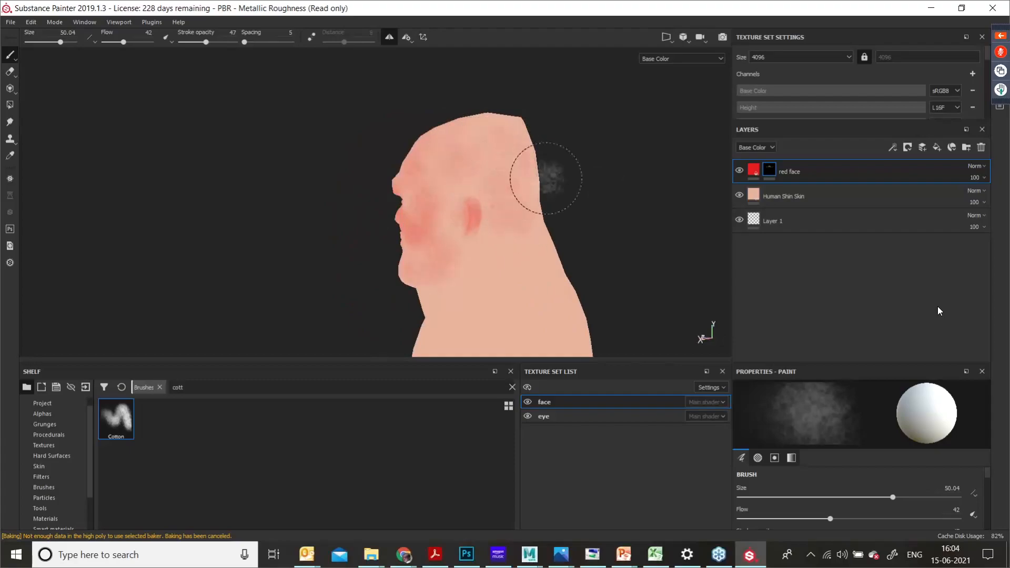
pyautogui.keyDown('alt'); pyautogui.moveTo(545, 178); pyautogui.dragTo(548, 206); pyautogui.keyUp('alt')
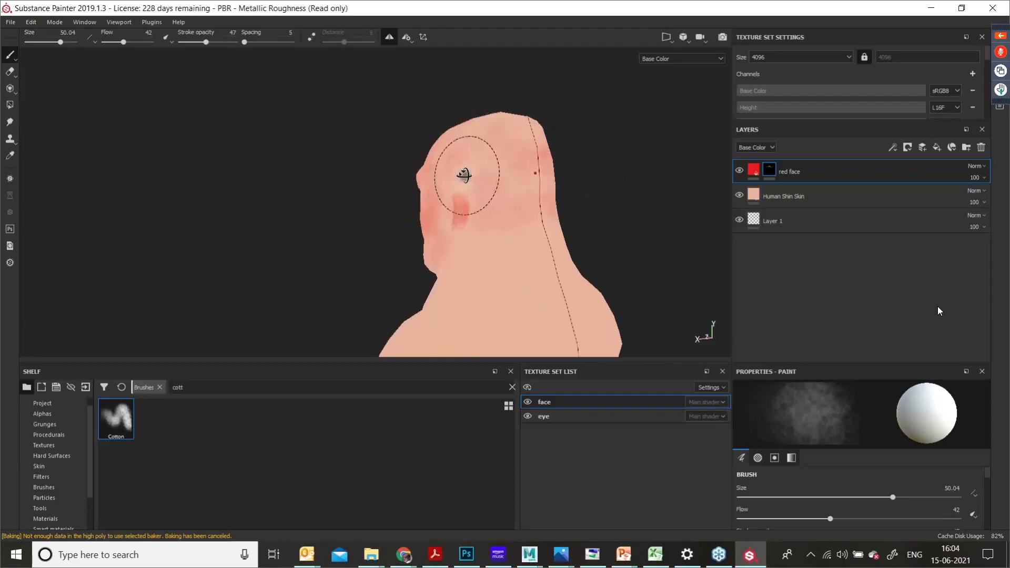
pyautogui.keyDown('alt'); pyautogui.moveTo(463, 175); pyautogui.dragTo(462, 153); pyautogui.keyUp('alt')
pyautogui.moveTo(433, 186)
pyautogui.keyDown('alt'); pyautogui.mouseDown()
pyautogui.moveTo(458, 207)
pyautogui.moveTo(443, 207)
pyautogui.mouseUp(); pyautogui.keyUp('alt')
pyautogui.keyDown('alt'); pyautogui.moveTo(420, 245); pyautogui.dragTo(474, 241); pyautogui.keyUp('alt')
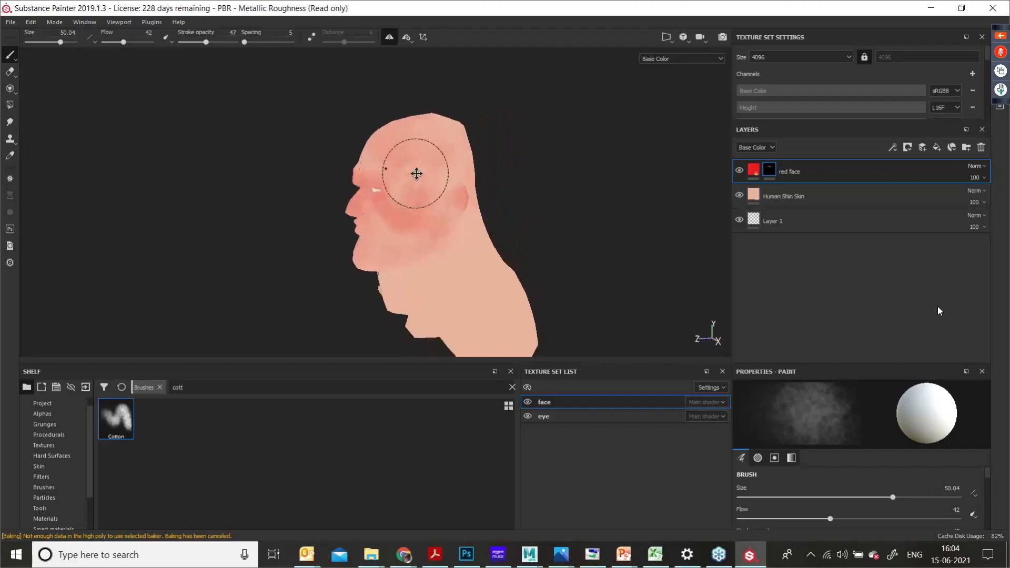
# Step: Blend the redness along the lower jaw, under the chin and across the side of the head
pyautogui.keyDown('alt'); pyautogui.moveTo(415, 174); pyautogui.dragTo(414, 205, button='middle'); pyautogui.keyUp('alt')
pyautogui.keyDown('alt'); pyautogui.moveTo(393, 245); pyautogui.dragTo(396, 286, button='right'); pyautogui.keyUp('alt')
pyautogui.scroll(4, 386, 279)
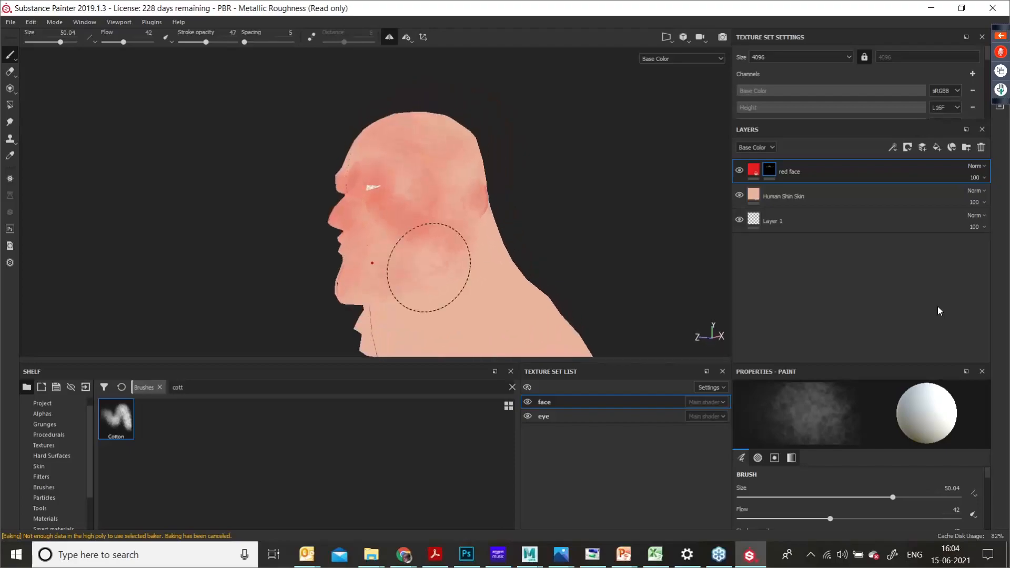
pyautogui.keyDown('alt'); pyautogui.moveTo(372, 289); pyautogui.dragTo(386, 280); pyautogui.keyUp('alt')
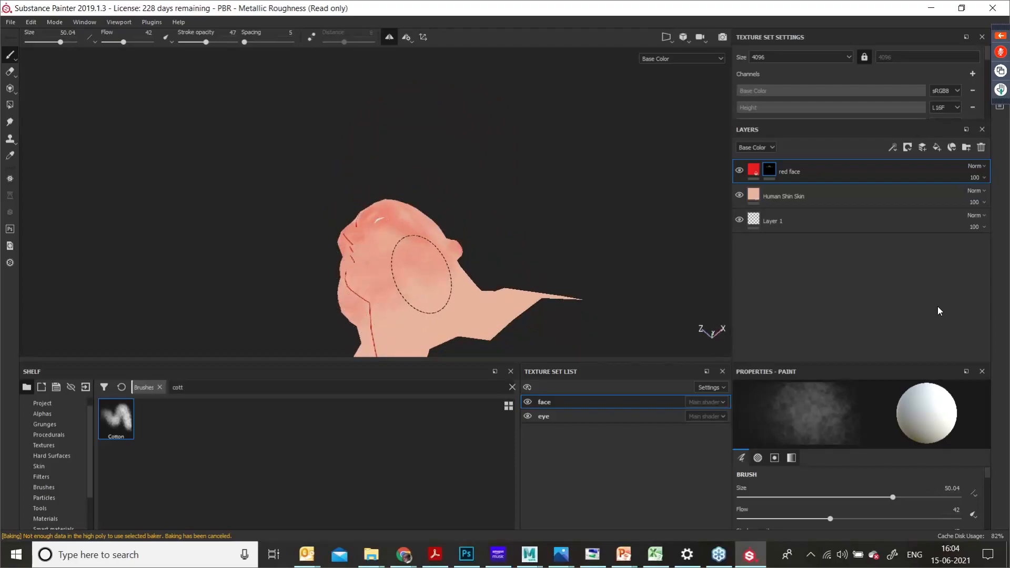
pyautogui.moveTo(403, 271)
pyautogui.keyDown('alt'); pyautogui.mouseDown()
pyautogui.moveTo(374, 232)
pyautogui.moveTo(417, 255)
pyautogui.moveTo(387, 206)
pyautogui.mouseUp(); pyautogui.keyUp('alt')
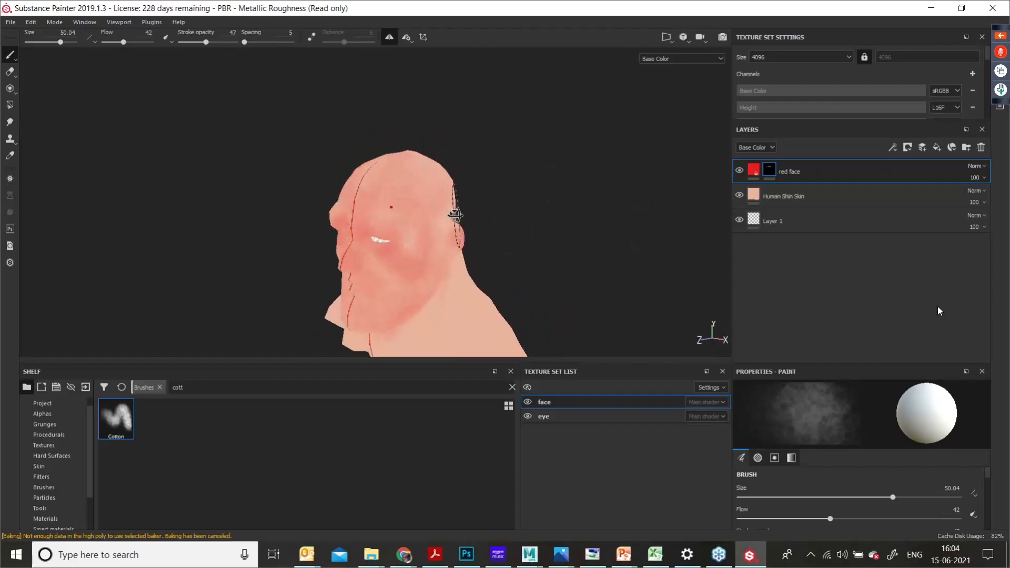
pyautogui.keyDown('alt'); pyautogui.moveTo(457, 214); pyautogui.dragTo(274, 255); pyautogui.keyUp('alt')
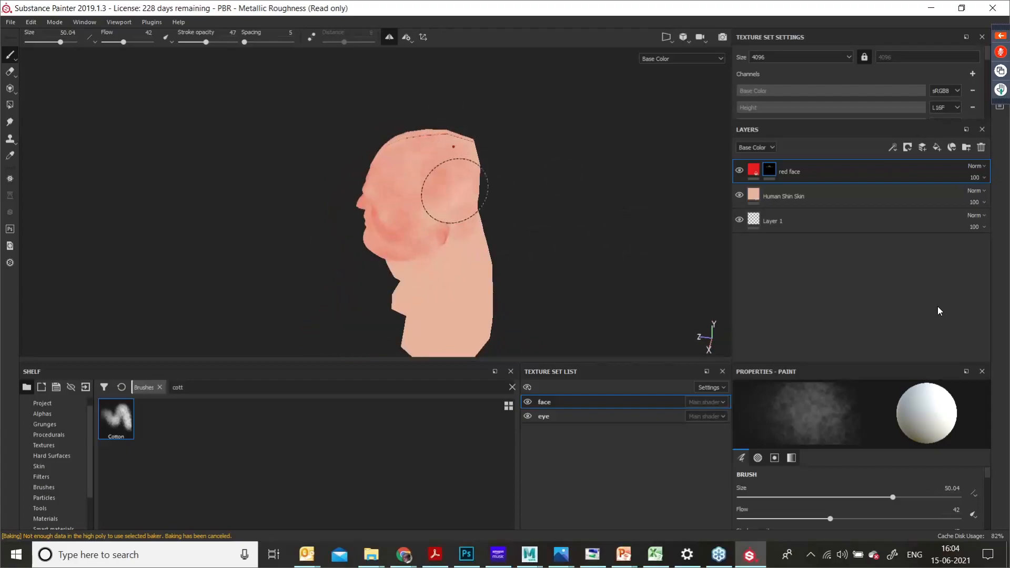
pyautogui.moveTo(453, 191)
pyautogui.keyDown('alt'); pyautogui.mouseDown()
pyautogui.moveTo(668, 153)
pyautogui.moveTo(458, 169)
pyautogui.moveTo(488, 215)
pyautogui.moveTo(550, 234)
pyautogui.mouseUp(); pyautogui.keyUp('alt')
# Step: Cycle through the mesh maps, return to the full material display and examine the reddened head from several angles
pyautogui.press('b')
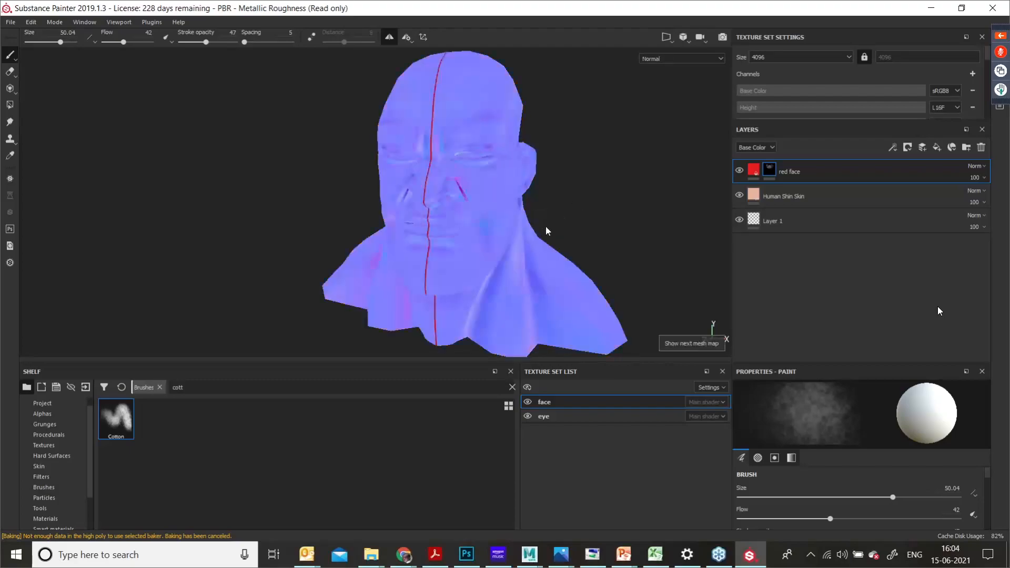
pyautogui.press('b')
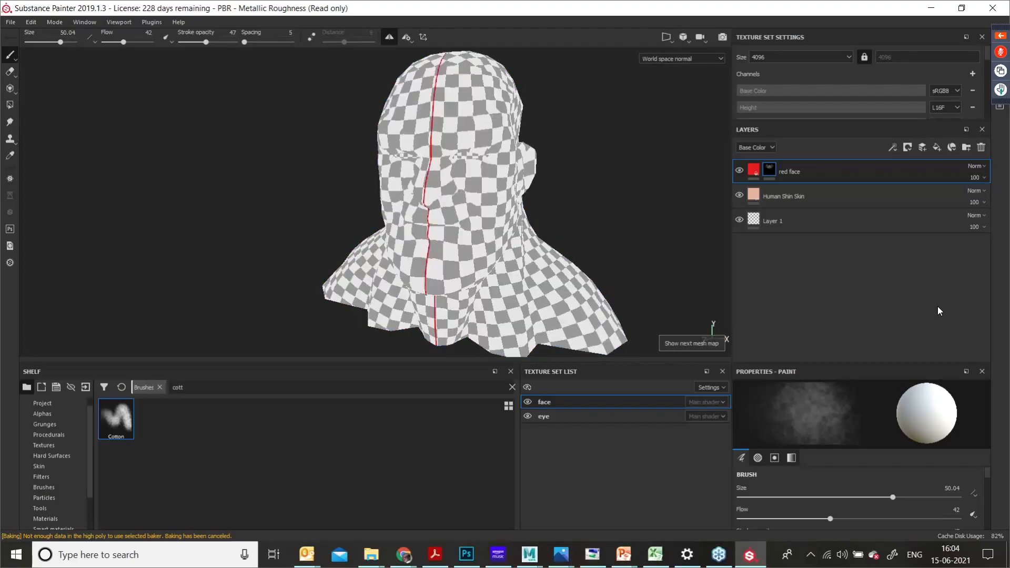
pyautogui.press('m')
pyautogui.keyDown('alt'); pyautogui.moveTo(584, 194); pyautogui.dragTo(470, 164); pyautogui.keyUp('alt')
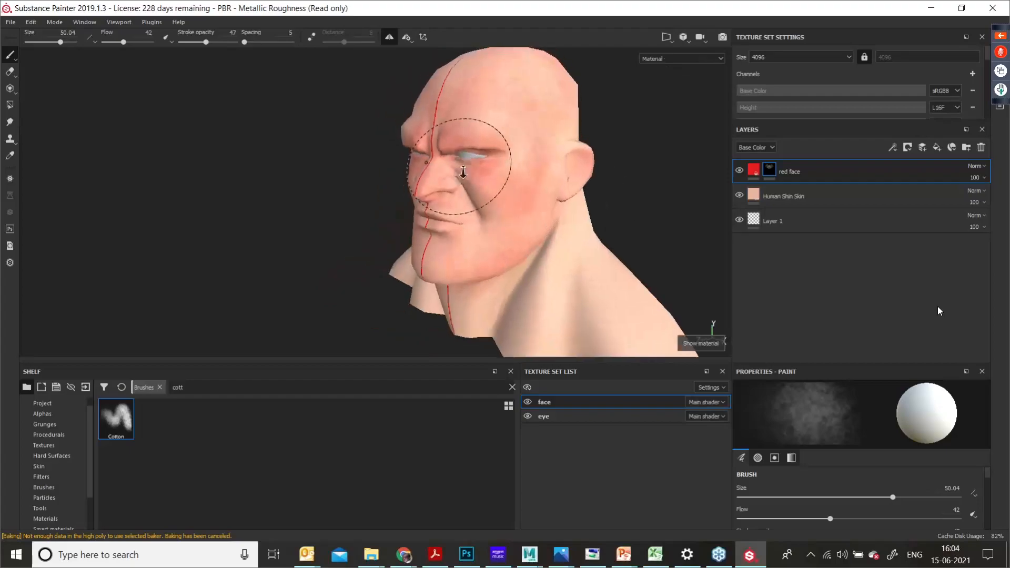
pyautogui.keyDown('alt'); pyautogui.moveTo(470, 164); pyautogui.dragTo(590, 252, button='right'); pyautogui.keyUp('alt')
pyautogui.moveTo(591, 252)
pyautogui.keyDown('alt'); pyautogui.mouseDown()
pyautogui.moveTo(360, 207)
pyautogui.moveTo(500, 261)
pyautogui.moveTo(565, 221)
pyautogui.moveTo(680, 225)
pyautogui.moveTo(541, 237)
pyautogui.moveTo(397, 317)
pyautogui.mouseUp(); pyautogui.keyUp('alt')
pyautogui.keyDown('alt'); pyautogui.moveTo(492, 300); pyautogui.dragTo(485, 221, button='middle'); pyautogui.keyUp('alt')
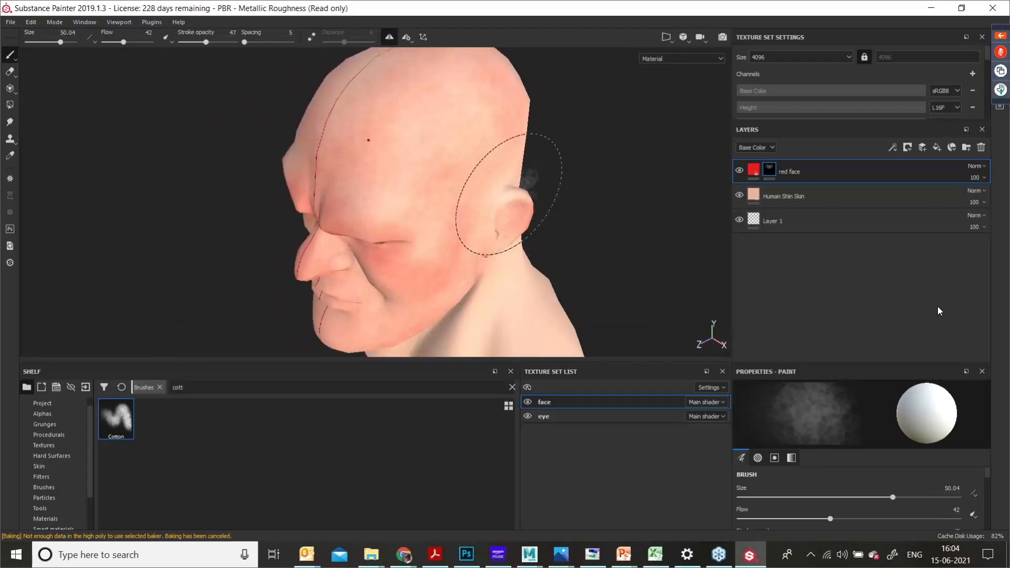
pyautogui.keyDown('alt'); pyautogui.moveTo(441, 300); pyautogui.dragTo(468, 199); pyautogui.keyUp('alt')
pyautogui.keyDown('alt'); pyautogui.moveTo(478, 198); pyautogui.dragTo(489, 120, button='middle'); pyautogui.keyUp('alt')
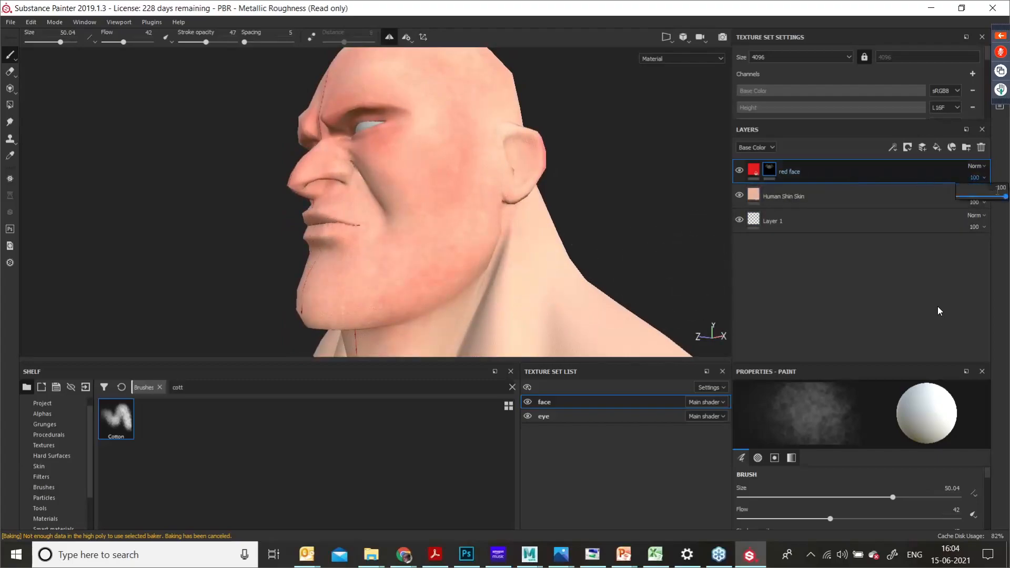
# Step: Lower the red face layer's opacity to 53
pyautogui.moveTo(999, 199); pyautogui.dragTo(1001, 198)
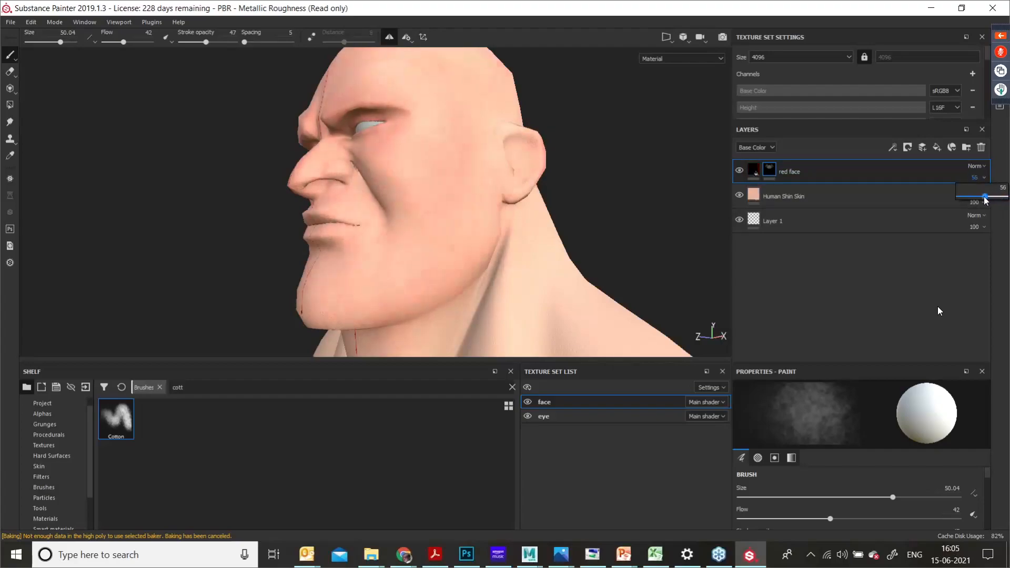
pyautogui.moveTo(985, 199); pyautogui.dragTo(983, 200)
pyautogui.moveTo(428, 219)
pyautogui.keyDown('alt'); pyautogui.mouseDown()
pyautogui.moveTo(516, 234)
pyautogui.moveTo(473, 237)
pyautogui.moveTo(453, 185)
pyautogui.moveTo(361, 174)
pyautogui.moveTo(476, 153)
pyautogui.moveTo(304, 164)
pyautogui.moveTo(422, 282)
pyautogui.mouseUp(); pyautogui.keyUp('alt')
pyautogui.scroll(3, 419, 242)
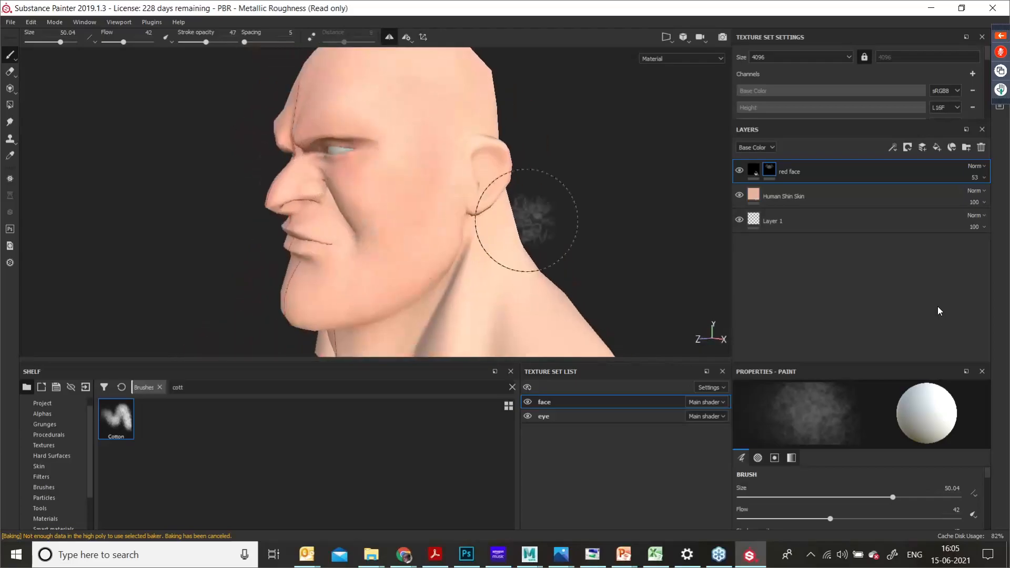
pyautogui.moveTo(468, 191)
pyautogui.mouseDown()
pyautogui.moveTo(424, 225)
pyautogui.moveTo(431, 128)
pyautogui.mouseUp()
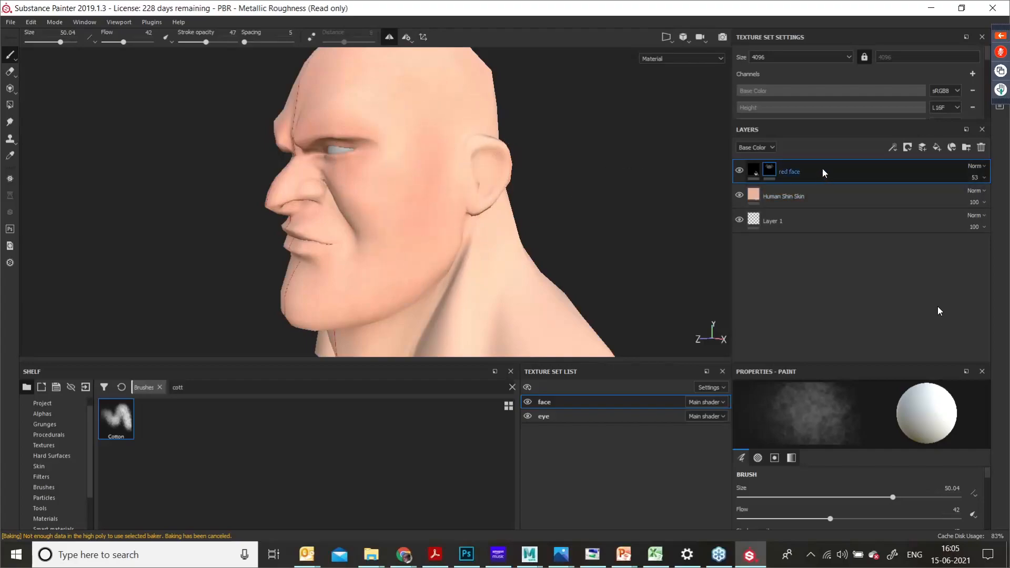
# Step: Add a fill layer above the red face layer and name it yellow face
pyautogui.click(936, 147)
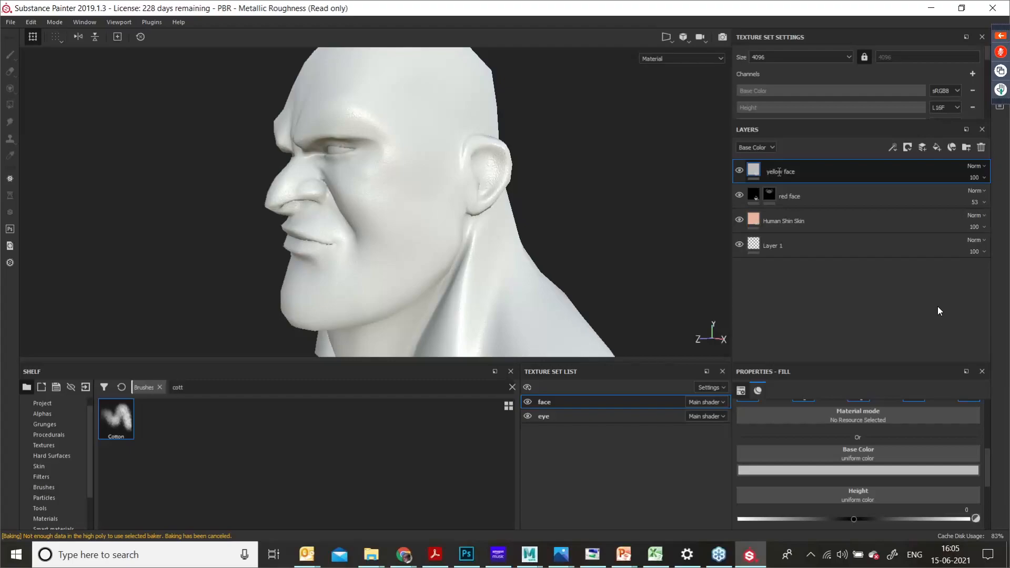
pyautogui.click(773, 196)
pyautogui.click(756, 177)
# Step: Set the yellow face layer's base color to a pale yellow of R 0.920, G 0.777, B 0.337
pyautogui.click(815, 471)
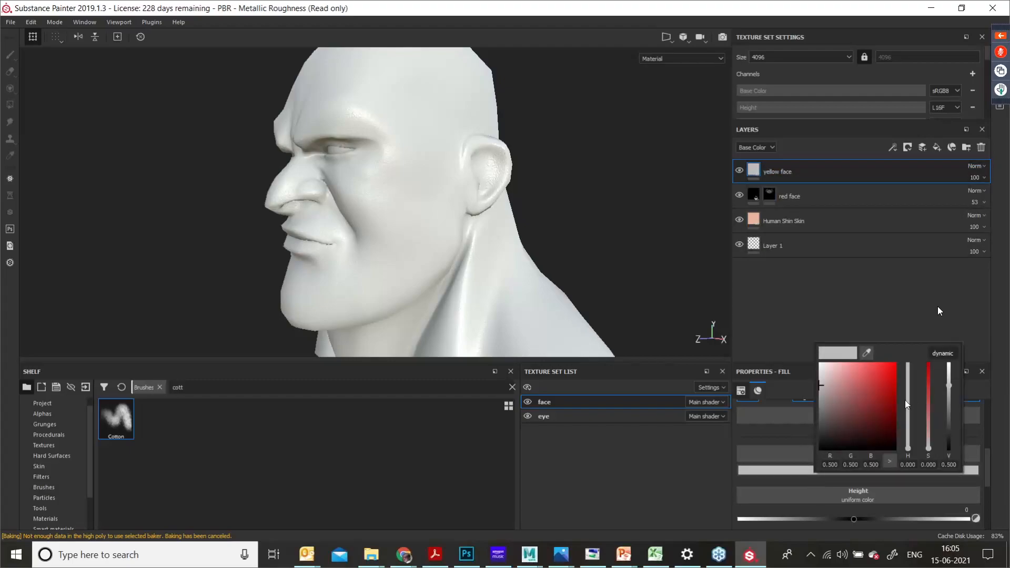
pyautogui.moveTo(832, 399); pyautogui.dragTo(857, 398)
pyautogui.moveTo(906, 431); pyautogui.dragTo(908, 440)
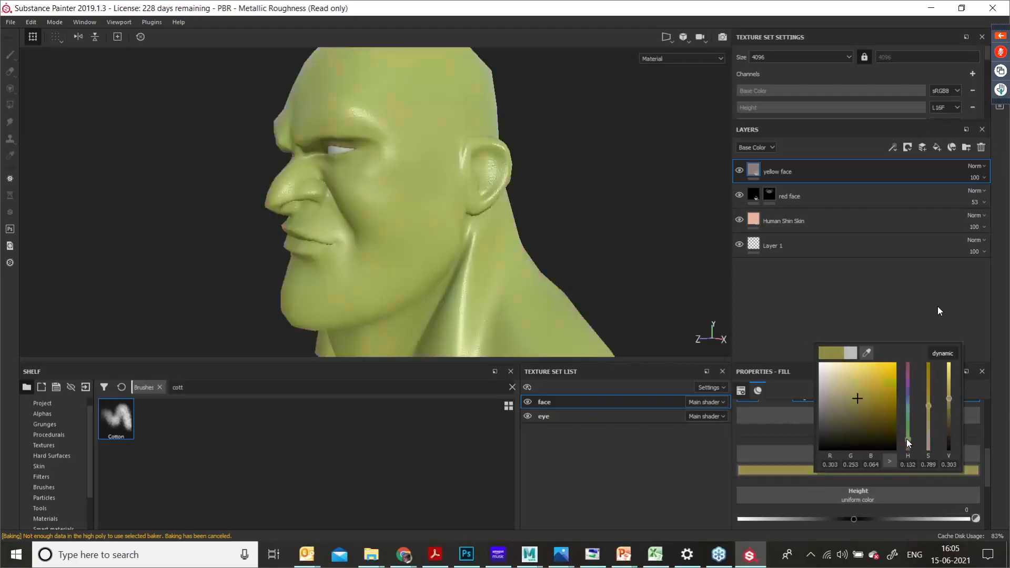
pyautogui.moveTo(863, 382); pyautogui.dragTo(846, 365)
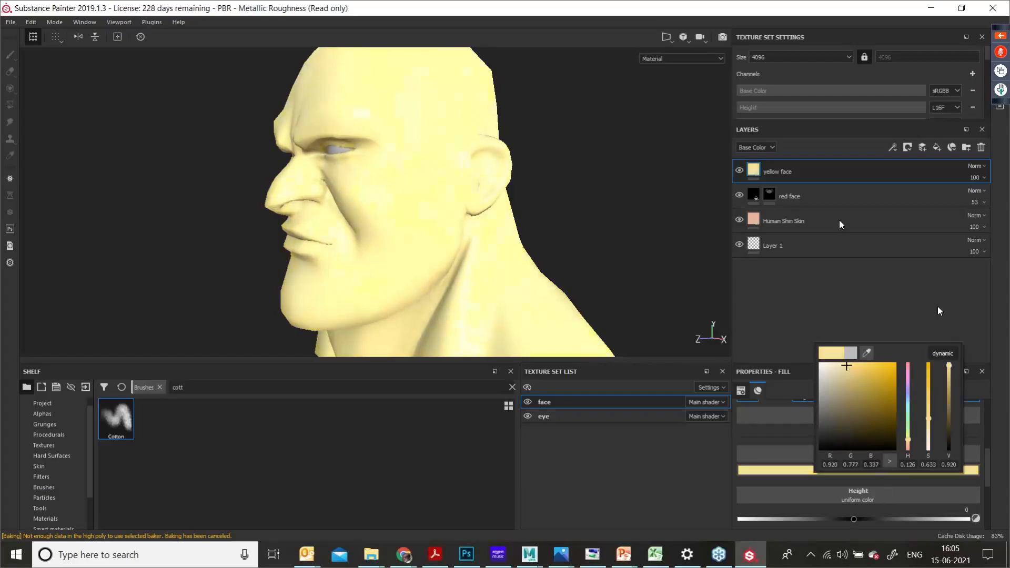
# Step: Add a black mask to the yellow face layer
pyautogui.rightClick(788, 168)
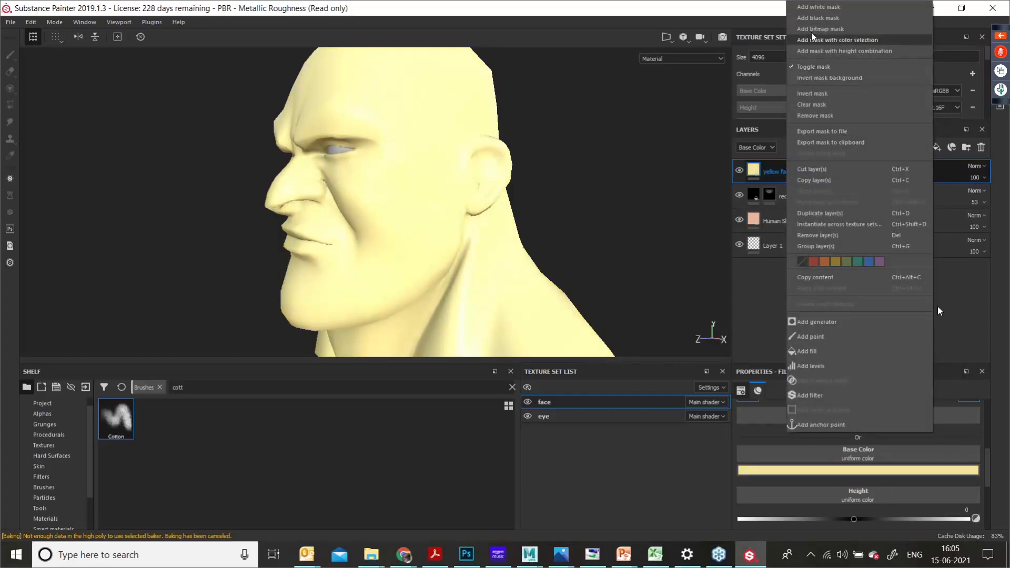
pyautogui.click(812, 13)
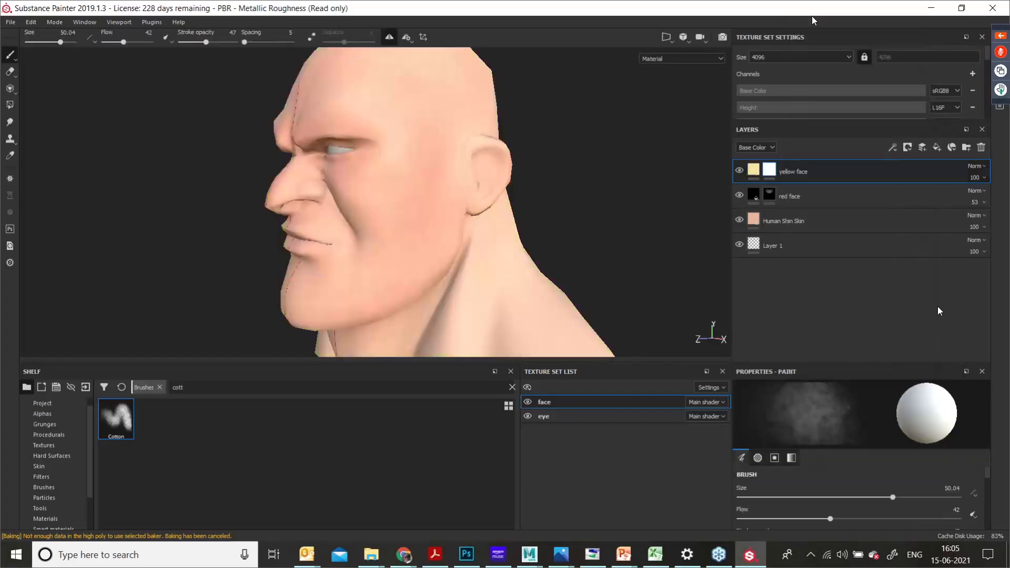
pyautogui.rightClick(770, 170)
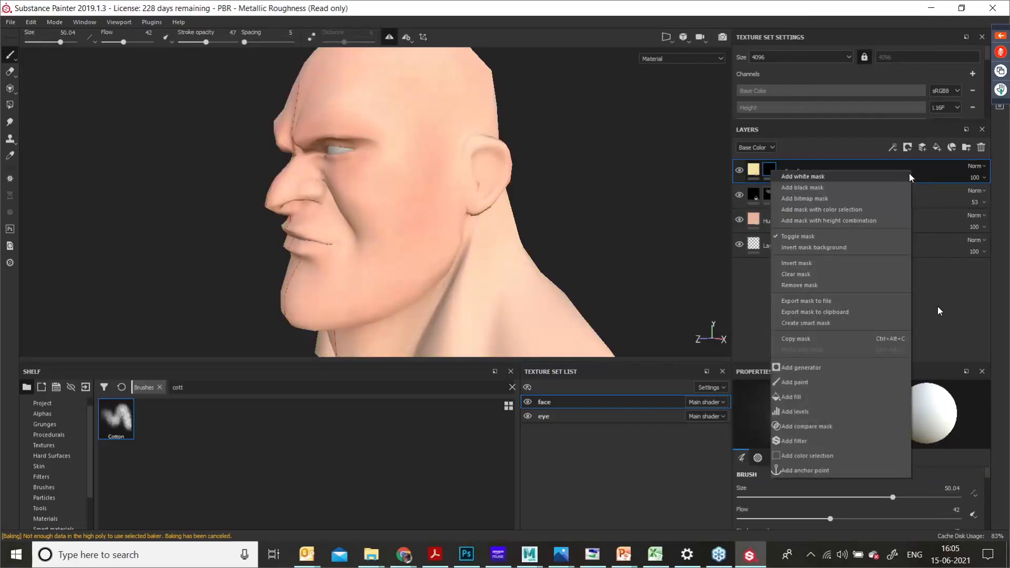
# Step: Reduce the brush size to 25.74 and paint the yellow face mask over the nose bridge, brows and forehead
pyautogui.click(922, 172)
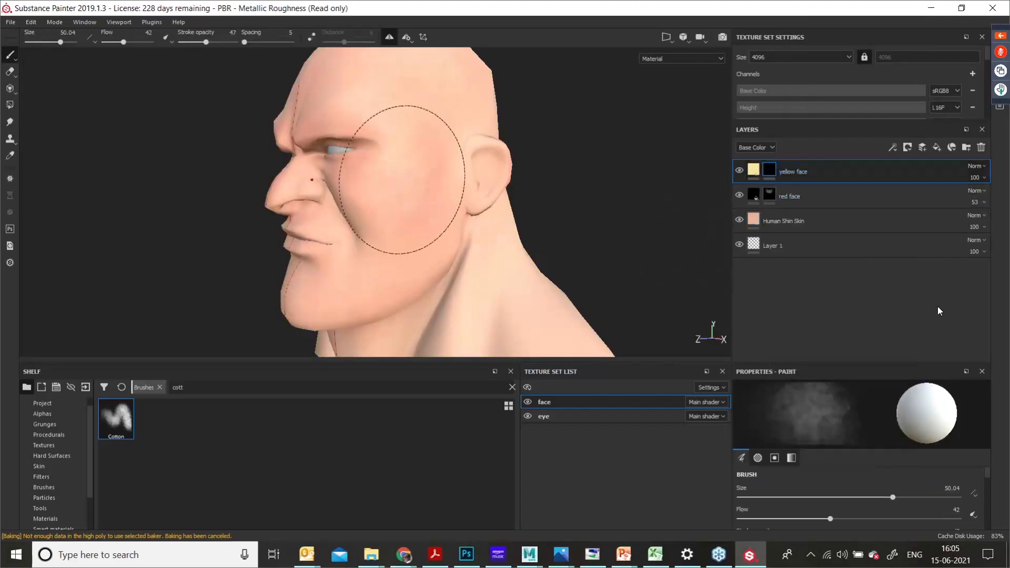
pyautogui.moveTo(429, 193)
pyautogui.keyDown('alt'); pyautogui.mouseDown()
pyautogui.moveTo(463, 210)
pyautogui.moveTo(399, 164)
pyautogui.moveTo(422, 122)
pyautogui.moveTo(413, 146)
pyautogui.mouseUp(); pyautogui.keyUp('alt')
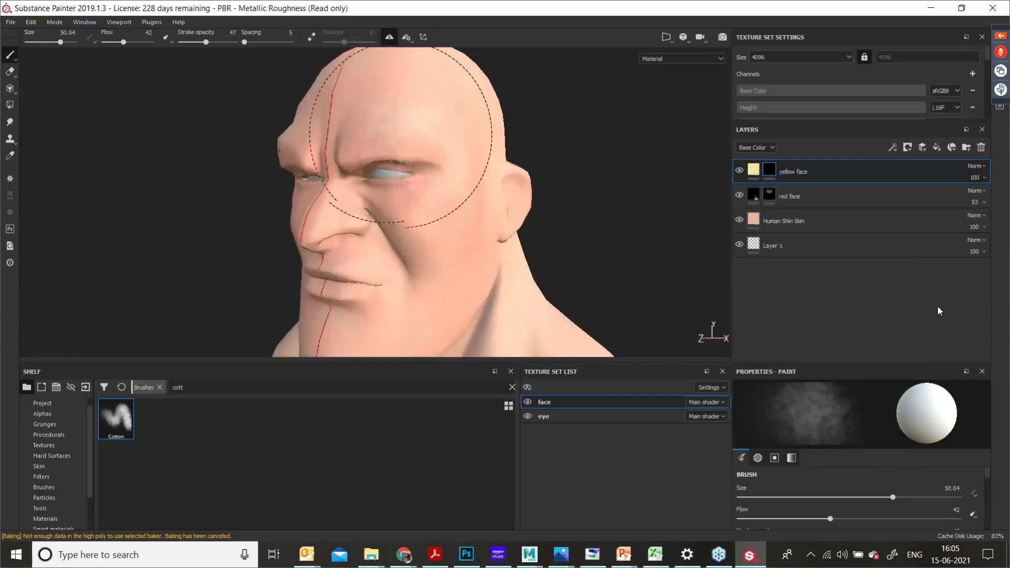
pyautogui.keyDown('alt'); pyautogui.moveTo(428, 207); pyautogui.dragTo(436, 170, button='middle'); pyautogui.keyUp('alt')
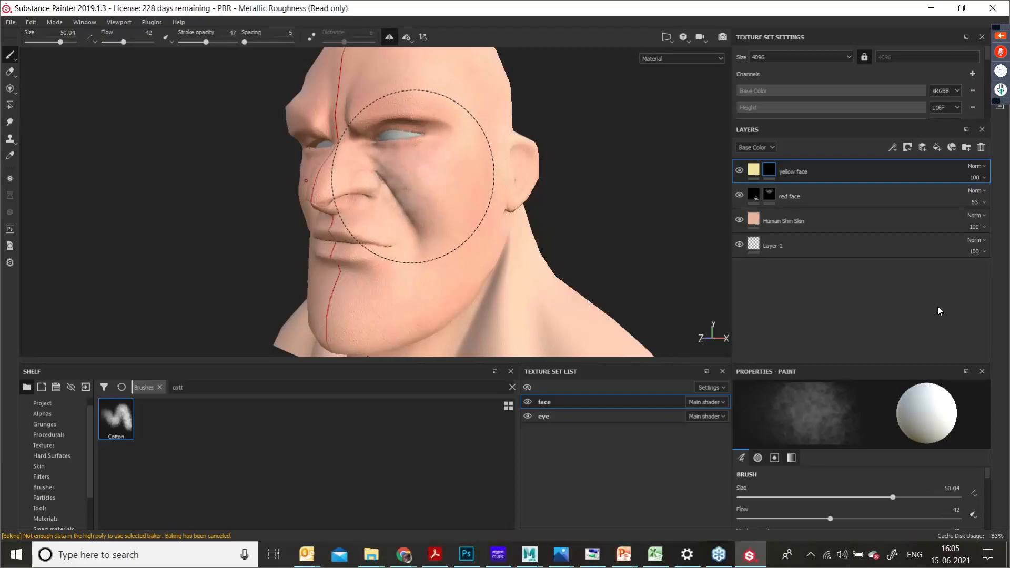
pyautogui.keyDown('ctrl'); pyautogui.moveTo(401, 173); pyautogui.dragTo(382, 174, button='right'); pyautogui.keyUp('ctrl')
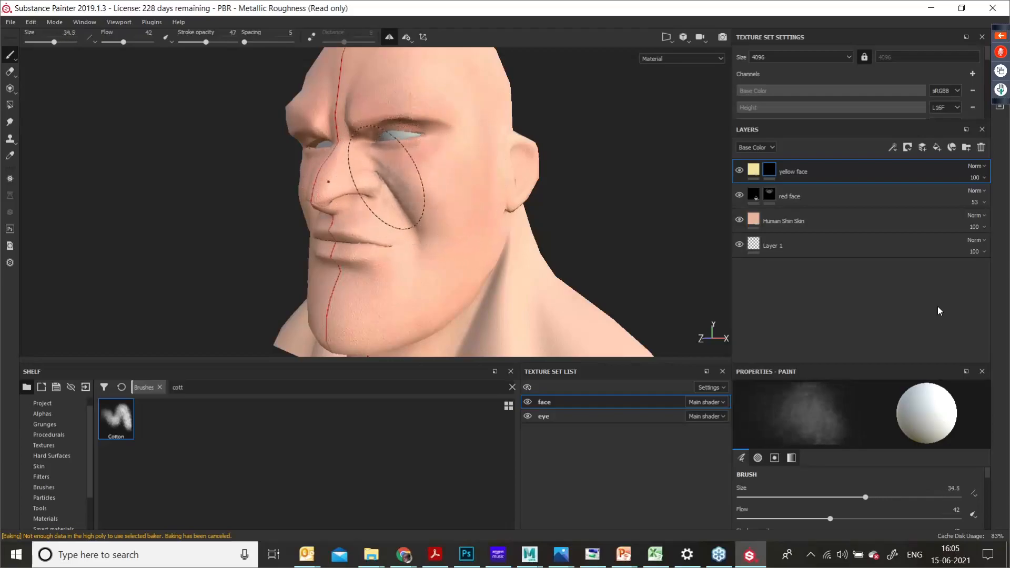
pyautogui.keyDown('alt'); pyautogui.moveTo(413, 175); pyautogui.dragTo(349, 162); pyautogui.keyUp('alt')
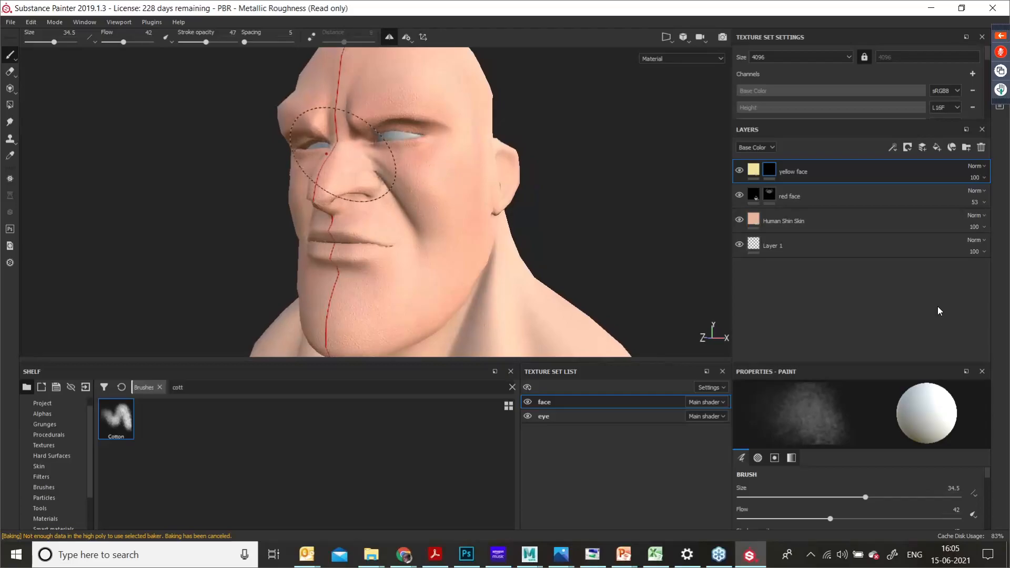
pyautogui.keyDown('ctrl'); pyautogui.moveTo(347, 141); pyautogui.dragTo(329, 142, button='right'); pyautogui.keyUp('ctrl')
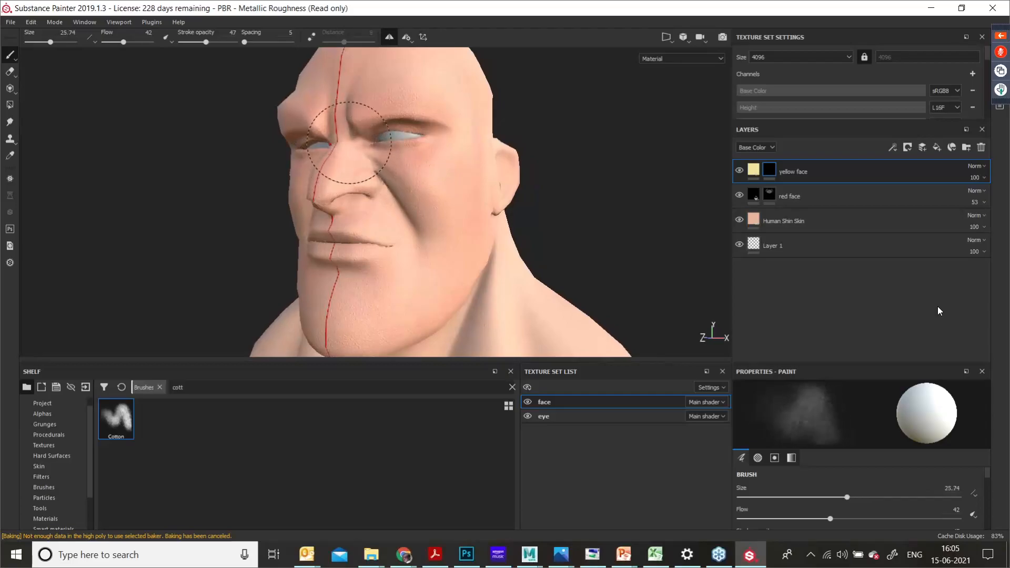
pyautogui.keyDown('alt'); pyautogui.moveTo(349, 142); pyautogui.dragTo(357, 160); pyautogui.keyUp('alt')
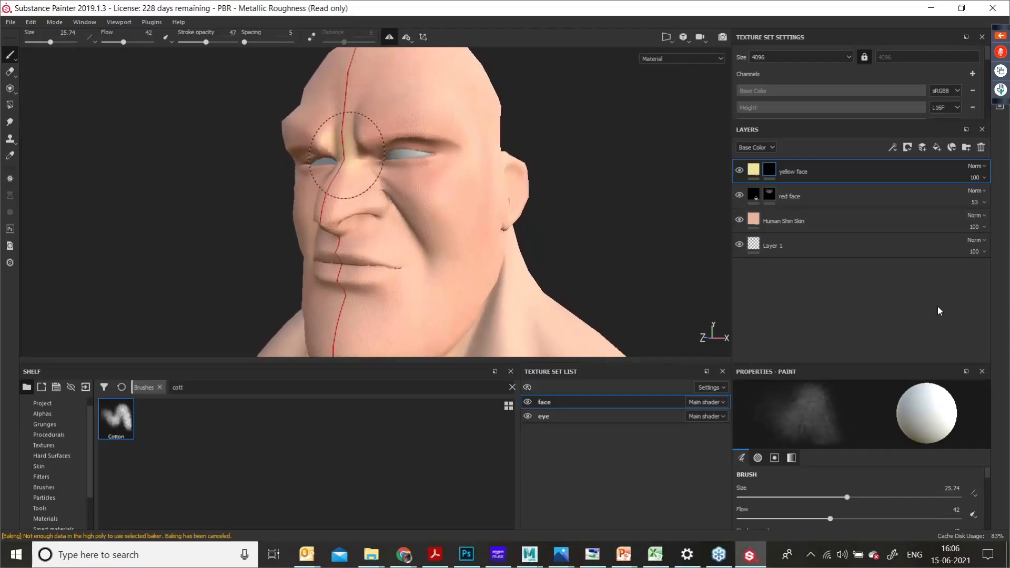
pyautogui.moveTo(411, 118); pyautogui.dragTo(455, 129)
pyautogui.moveTo(375, 109)
pyautogui.mouseDown()
pyautogui.moveTo(439, 79)
pyautogui.moveTo(383, 72)
pyautogui.moveTo(369, 84)
pyautogui.moveTo(451, 79)
pyautogui.mouseUp()
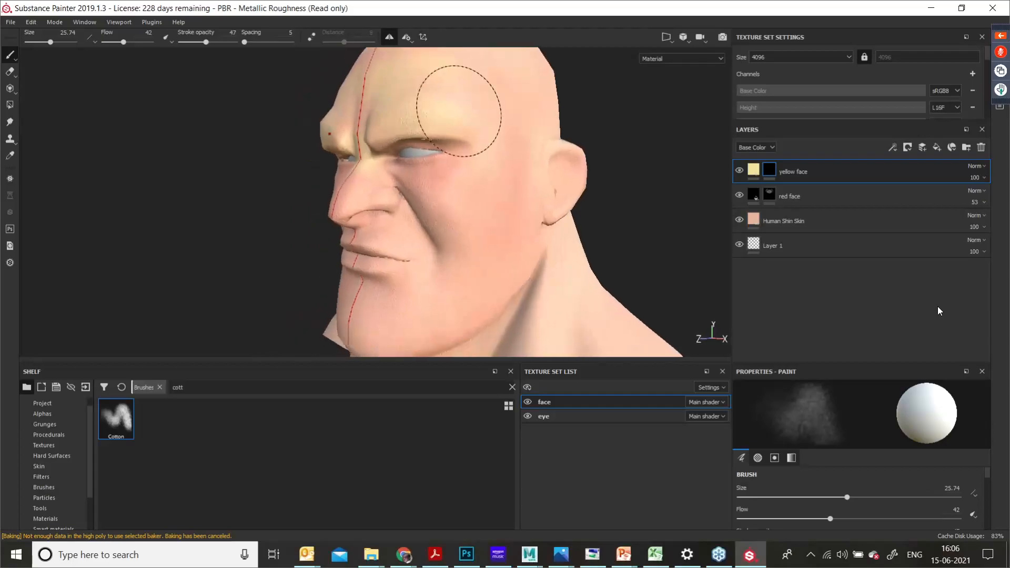
# Step: Paint the yellow tint into the mask over the temple and down the side of the face in front of the ear
pyautogui.moveTo(474, 247)
pyautogui.keyDown('alt'); pyautogui.mouseDown()
pyautogui.moveTo(444, 195)
pyautogui.moveTo(379, 179)
pyautogui.mouseUp(); pyautogui.keyUp('alt')
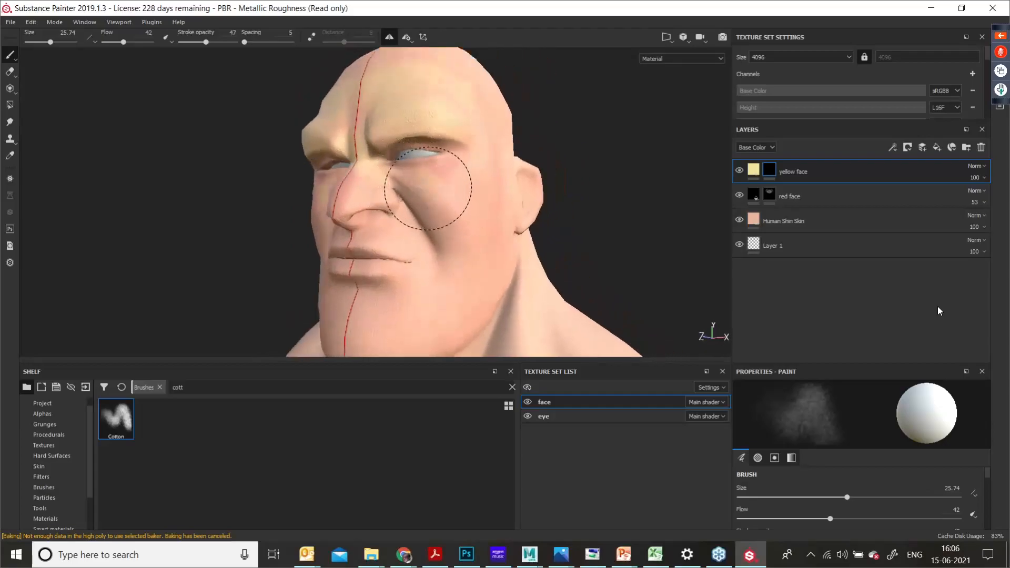
pyautogui.keyDown('alt'); pyautogui.moveTo(462, 199); pyautogui.dragTo(509, 194); pyautogui.keyUp('alt')
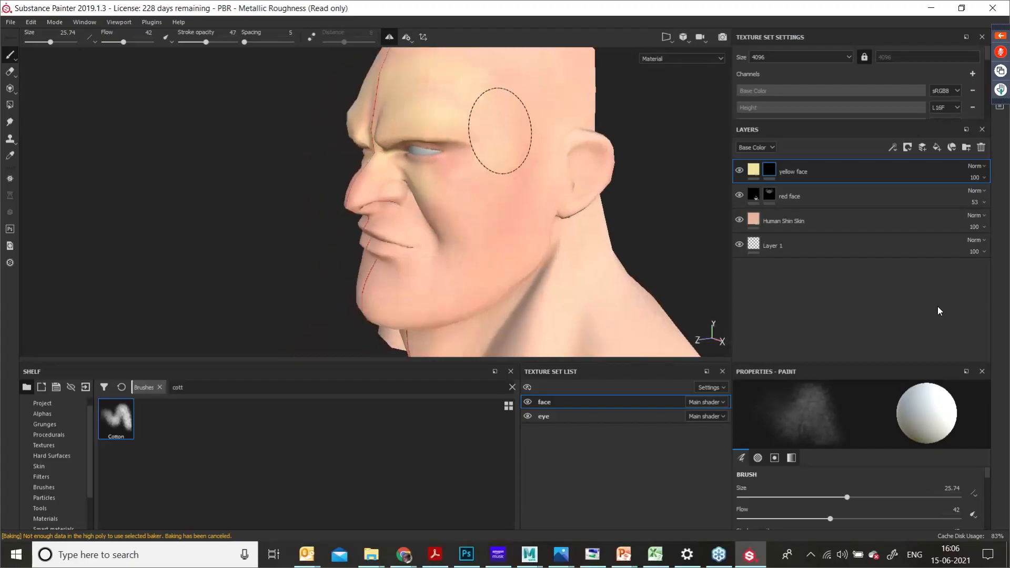
pyautogui.moveTo(523, 151)
pyautogui.mouseDown()
pyautogui.moveTo(526, 169)
pyautogui.moveTo(541, 161)
pyautogui.moveTo(504, 111)
pyautogui.moveTo(532, 168)
pyautogui.moveTo(480, 180)
pyautogui.mouseUp()
pyautogui.moveTo(516, 232)
pyautogui.mouseDown()
pyautogui.moveTo(534, 237)
pyautogui.moveTo(530, 246)
pyautogui.mouseUp()
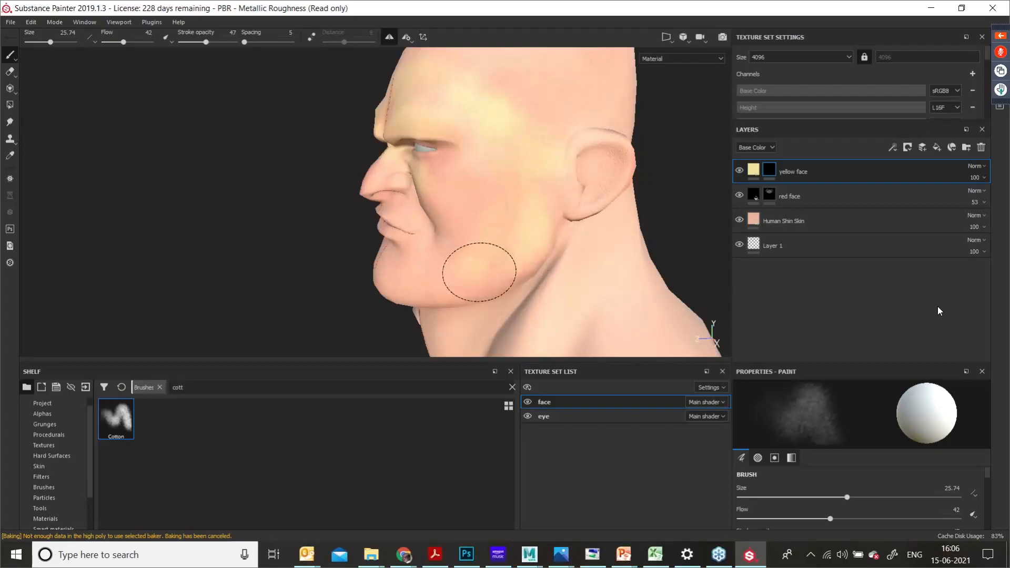
# Step: Continue painting the yellow face mask along the jawline and across the chin
pyautogui.moveTo(479, 271)
pyautogui.keyDown('alt'); pyautogui.mouseDown()
pyautogui.moveTo(492, 271)
pyautogui.moveTo(446, 245)
pyautogui.mouseUp(); pyautogui.keyUp('alt')
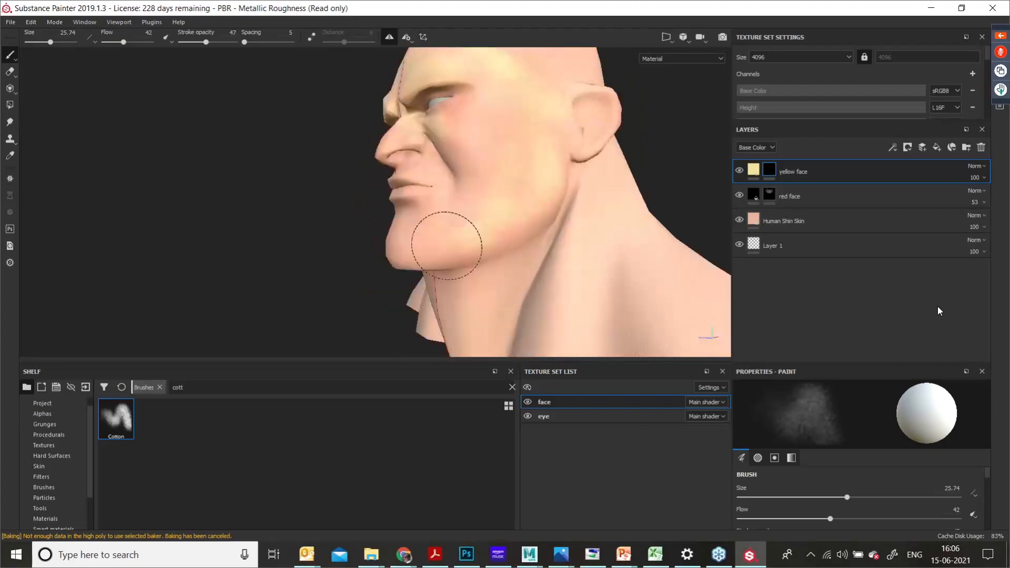
pyautogui.keyDown('alt'); pyautogui.moveTo(533, 222); pyautogui.dragTo(548, 189); pyautogui.keyUp('alt')
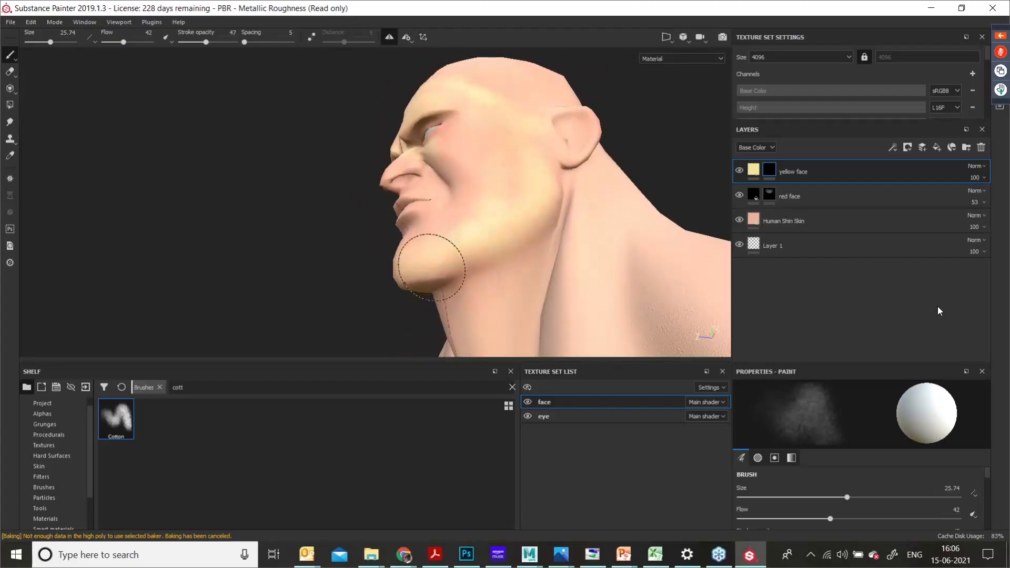
pyautogui.moveTo(417, 260)
pyautogui.keyDown('alt'); pyautogui.mouseDown()
pyautogui.moveTo(586, 300)
pyautogui.moveTo(408, 234)
pyautogui.mouseUp(); pyautogui.keyUp('alt')
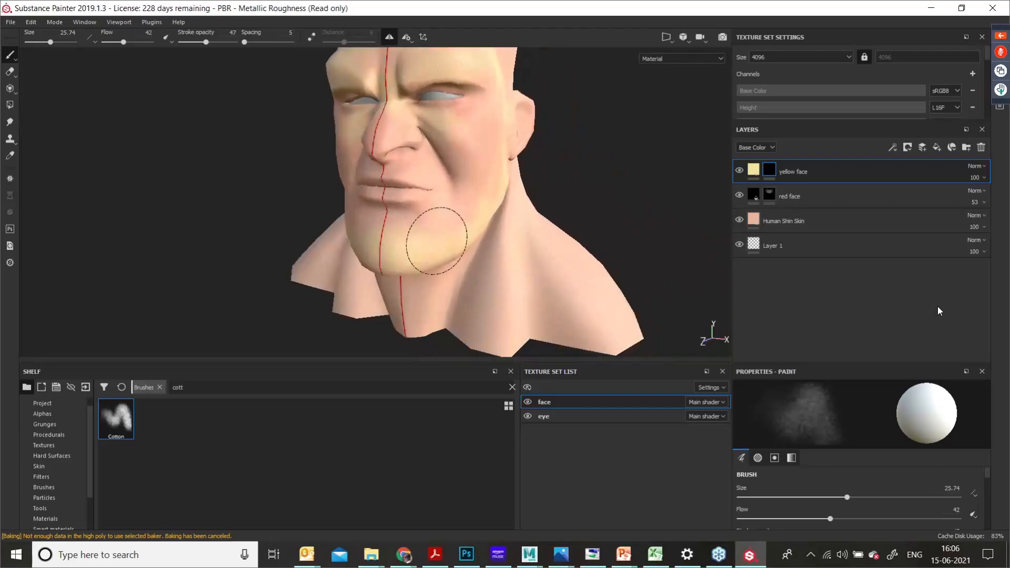
pyautogui.moveTo(471, 213)
pyautogui.keyDown('alt'); pyautogui.mouseDown()
pyautogui.moveTo(471, 195)
pyautogui.moveTo(478, 211)
pyautogui.mouseUp(); pyautogui.keyUp('alt')
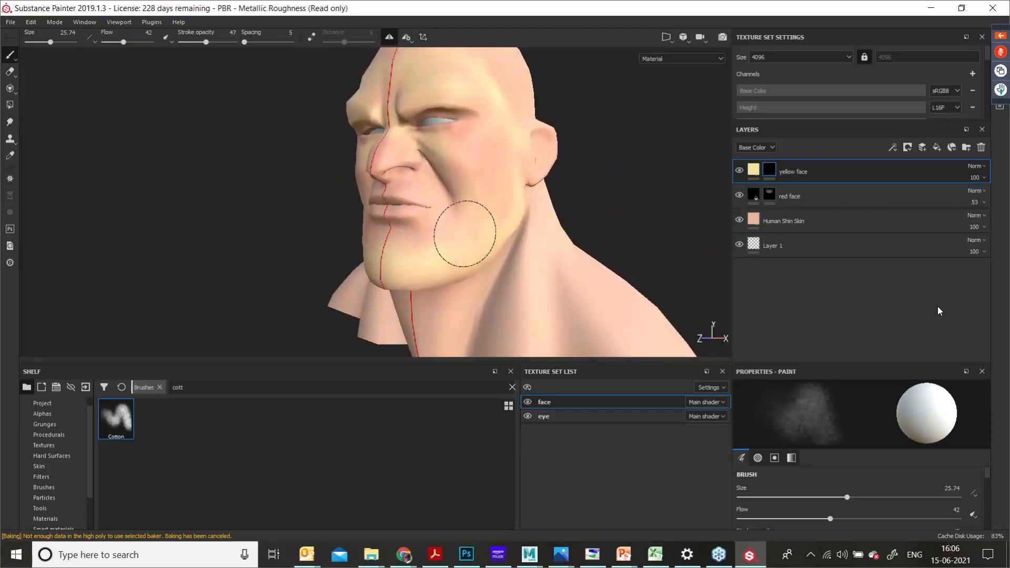
# Step: Increase the brush size to 34.5 and paint the yellow tint over the scalp and the back of the head
pyautogui.moveTo(530, 161)
pyautogui.keyDown('alt'); pyautogui.mouseDown()
pyautogui.moveTo(450, 281)
pyautogui.moveTo(485, 197)
pyautogui.mouseUp(); pyautogui.keyUp('alt')
pyautogui.keyDown('ctrl'); pyautogui.moveTo(460, 184); pyautogui.dragTo(482, 184, button='right'); pyautogui.keyUp('ctrl')
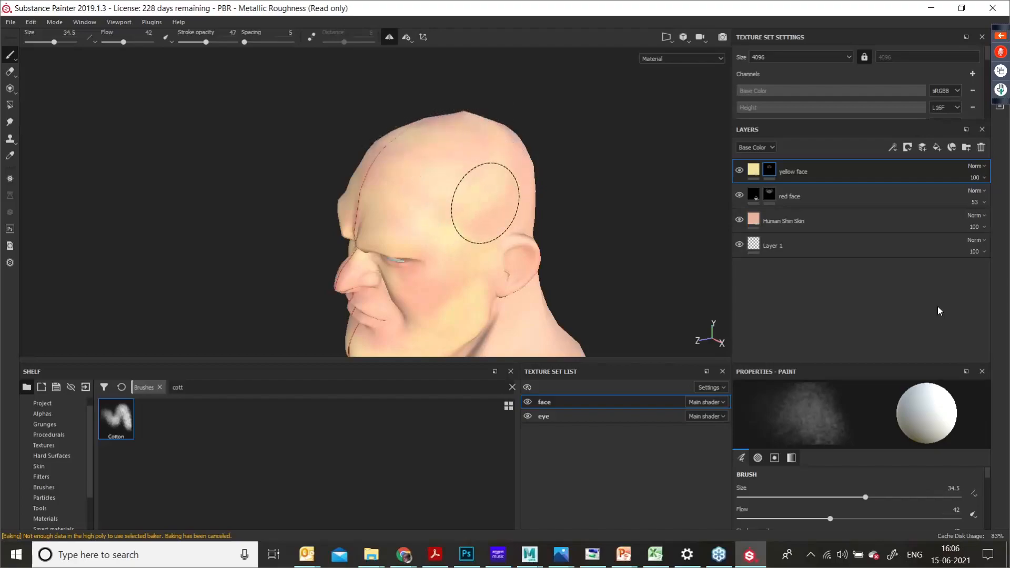
pyautogui.keyDown('alt'); pyautogui.moveTo(476, 186); pyautogui.dragTo(400, 185); pyautogui.keyUp('alt')
pyautogui.moveTo(570, 187)
pyautogui.keyDown('alt'); pyautogui.mouseDown()
pyautogui.moveTo(543, 182)
pyautogui.moveTo(513, 195)
pyautogui.mouseUp(); pyautogui.keyUp('alt')
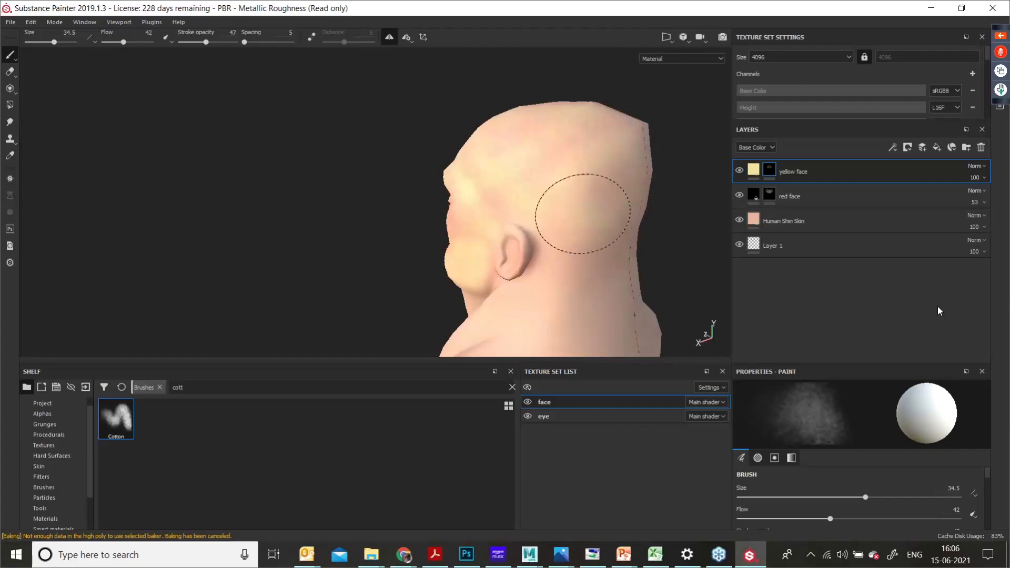
pyautogui.moveTo(557, 218)
pyautogui.keyDown('alt'); pyautogui.mouseDown()
pyautogui.moveTo(542, 232)
pyautogui.moveTo(585, 167)
pyautogui.mouseUp(); pyautogui.keyUp('alt')
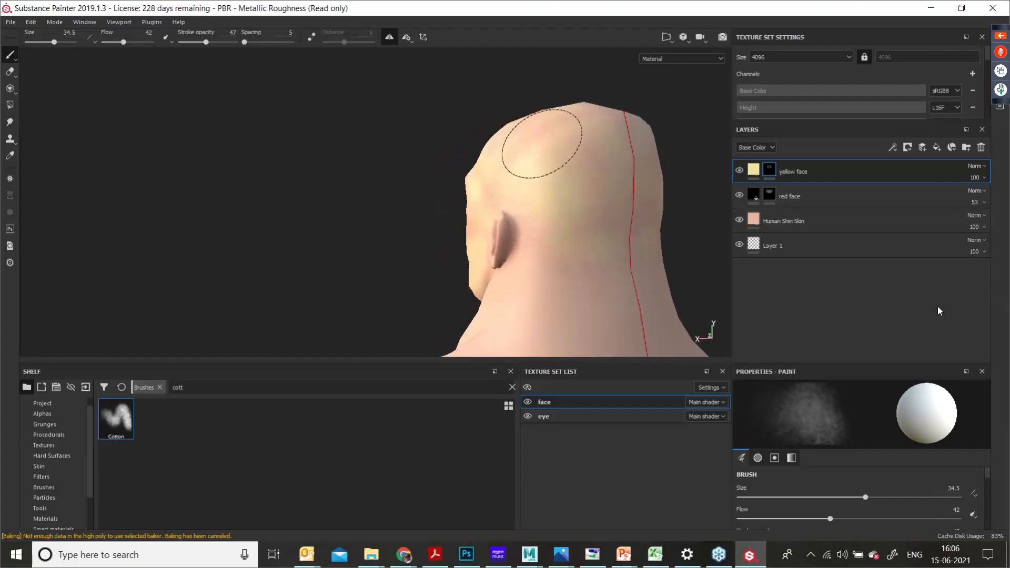
pyautogui.moveTo(538, 140)
pyautogui.keyDown('alt'); pyautogui.mouseDown()
pyautogui.moveTo(561, 203)
pyautogui.moveTo(527, 135)
pyautogui.moveTo(506, 201)
pyautogui.moveTo(529, 181)
pyautogui.moveTo(433, 176)
pyautogui.moveTo(418, 199)
pyautogui.mouseUp(); pyautogui.keyUp('alt')
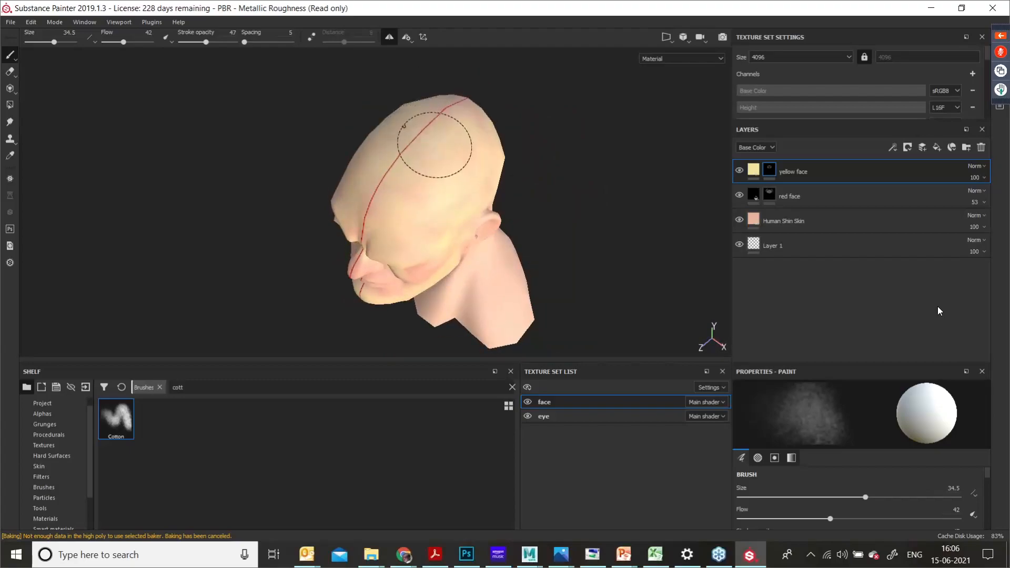
# Step: Set the eraser to flow 48, stroke opacity 36 and size 28.7 for softening the yellow face mask
pyautogui.press('e')
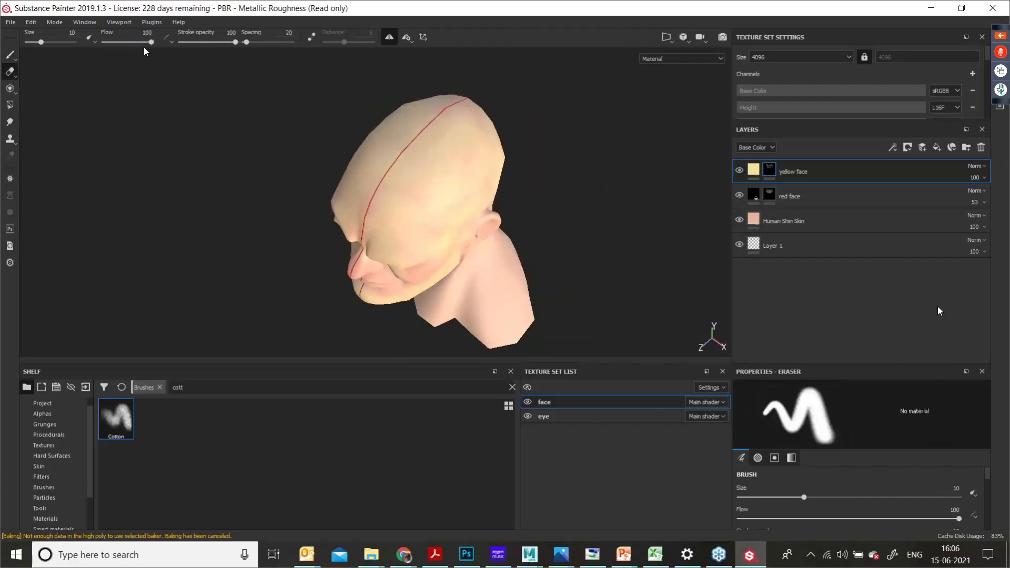
pyautogui.moveTo(150, 42); pyautogui.dragTo(126, 42)
pyautogui.moveTo(235, 42); pyautogui.dragTo(200, 46)
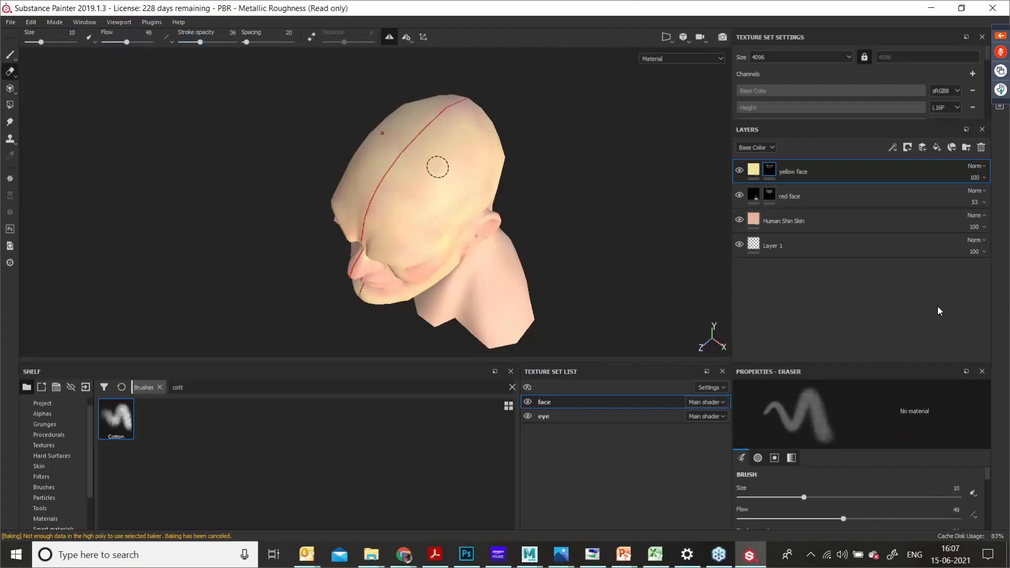
pyautogui.press(']')
pyautogui.press(']')
pyautogui.press(']')
pyautogui.press(']')
pyautogui.press(']')
pyautogui.press(']')
pyautogui.press(']')
pyautogui.press(']')
pyautogui.press(']')
pyautogui.press(']')
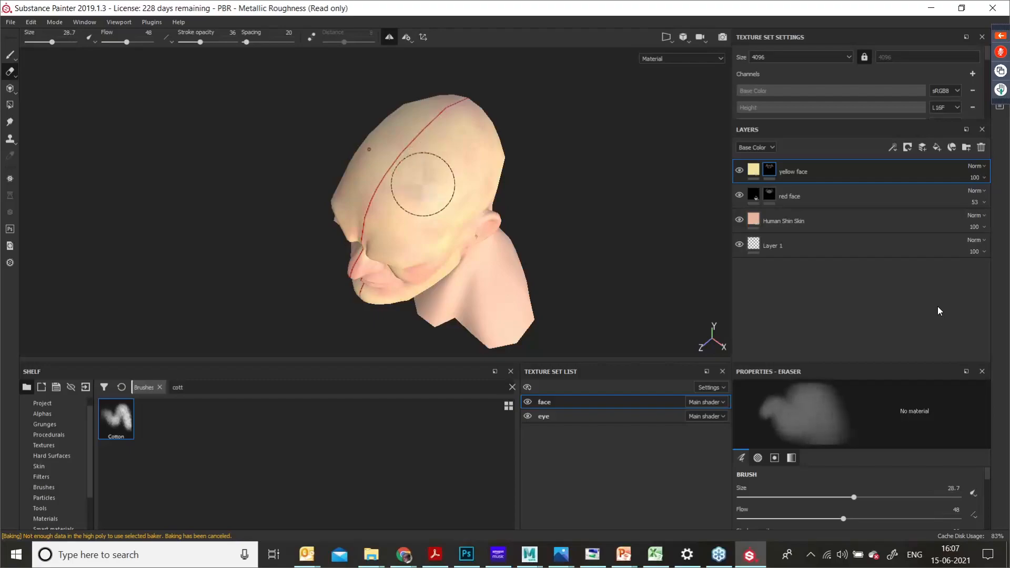
# Step: Softly erase patches of the yellow face mask across the scalp and the side of the head to break up the tint
pyautogui.keyDown('alt'); pyautogui.moveTo(438, 203); pyautogui.dragTo(408, 192); pyautogui.keyUp('alt')
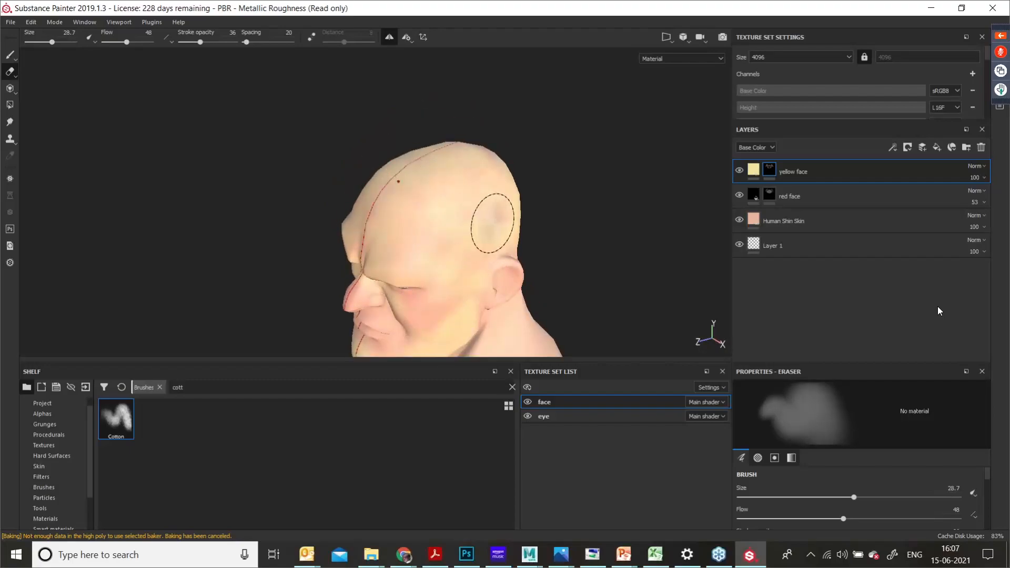
pyautogui.keyDown('alt'); pyautogui.moveTo(478, 219); pyautogui.dragTo(447, 230); pyautogui.keyUp('alt')
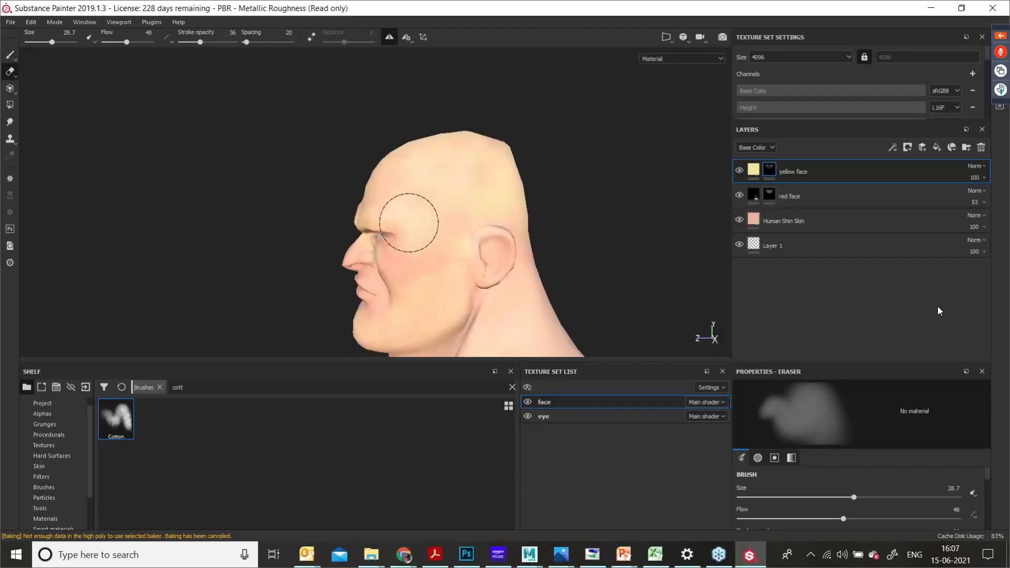
pyautogui.keyDown('alt'); pyautogui.moveTo(475, 207); pyautogui.dragTo(475, 231); pyautogui.keyUp('alt')
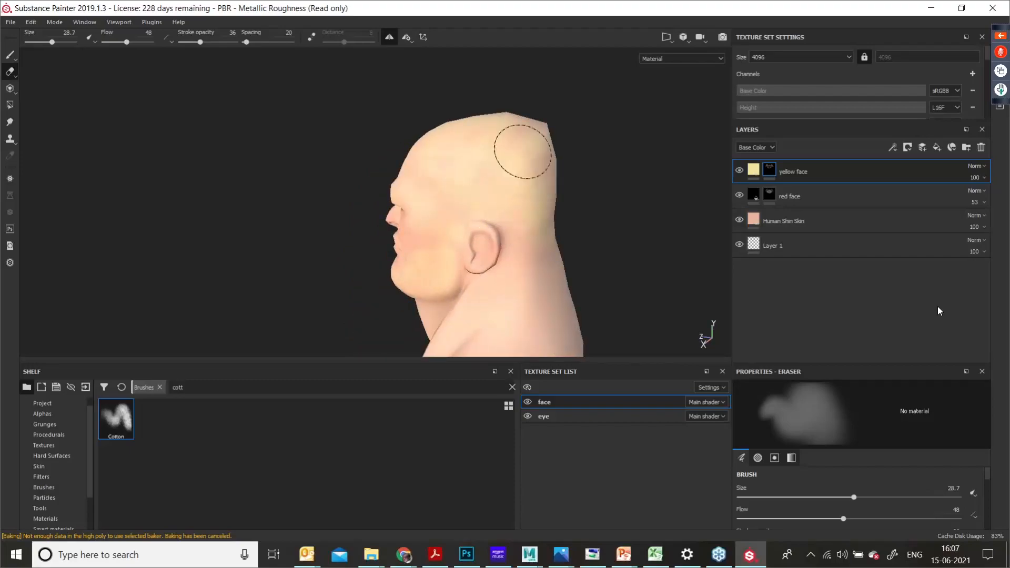
pyautogui.moveTo(523, 152)
pyautogui.keyDown('alt'); pyautogui.mouseDown()
pyautogui.moveTo(476, 231)
pyautogui.moveTo(548, 221)
pyautogui.moveTo(496, 209)
pyautogui.moveTo(498, 182)
pyautogui.mouseUp(); pyautogui.keyUp('alt')
pyautogui.keyDown('alt'); pyautogui.moveTo(437, 180); pyautogui.dragTo(472, 181); pyautogui.keyUp('alt')
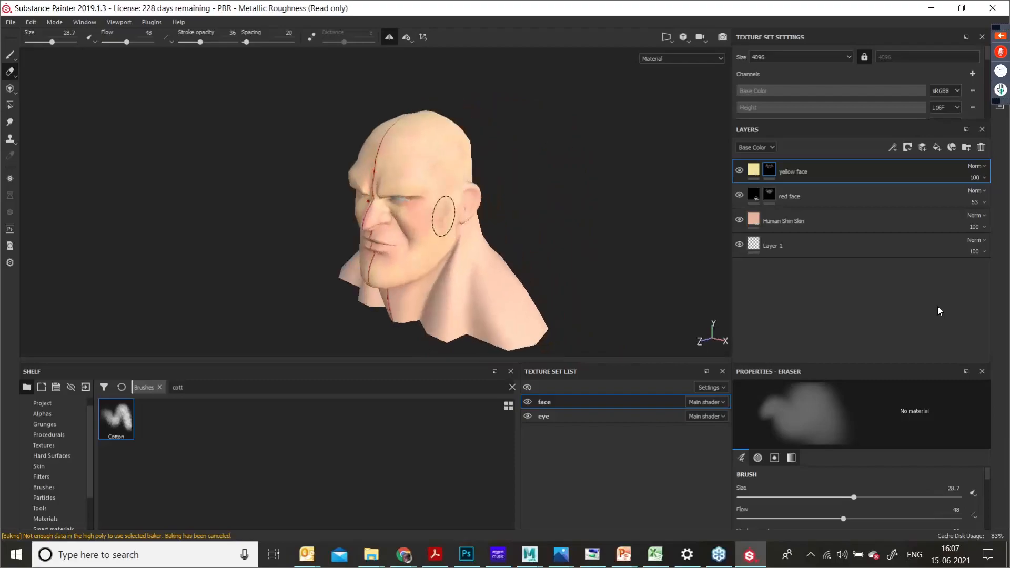
pyautogui.press('1')
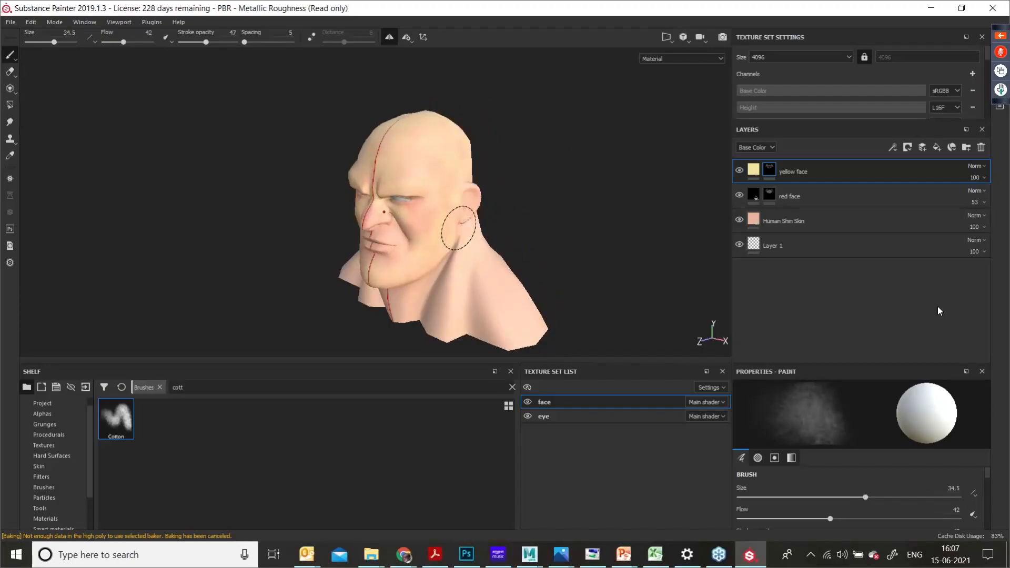
pyautogui.press('2')
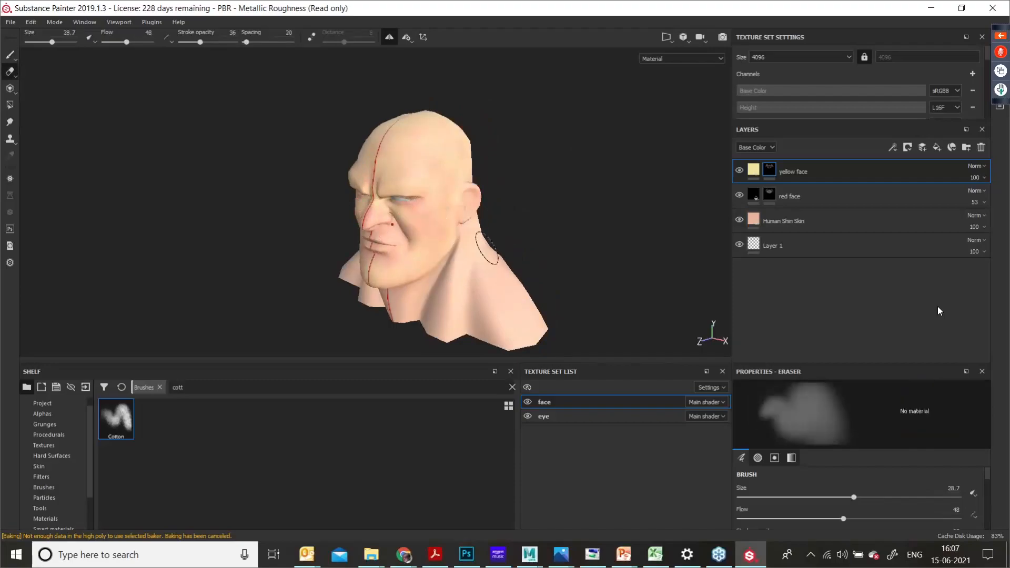
# Step: Blend the yellow tint on the cheek and in front of the ear by alternately painting and erasing the mask
pyautogui.keyDown('alt'); pyautogui.moveTo(462, 239); pyautogui.dragTo(341, 216); pyautogui.keyUp('alt')
pyautogui.keyDown('alt'); pyautogui.moveTo(341, 216); pyautogui.dragTo(284, 135, button='middle'); pyautogui.keyUp('alt')
pyautogui.keyDown('alt'); pyautogui.moveTo(284, 135); pyautogui.dragTo(401, 221, button='right'); pyautogui.keyUp('alt')
pyautogui.moveTo(401, 221)
pyautogui.keyDown('alt'); pyautogui.mouseDown()
pyautogui.moveTo(415, 211)
pyautogui.moveTo(425, 166)
pyautogui.mouseUp(); pyautogui.keyUp('alt')
pyautogui.press('1')
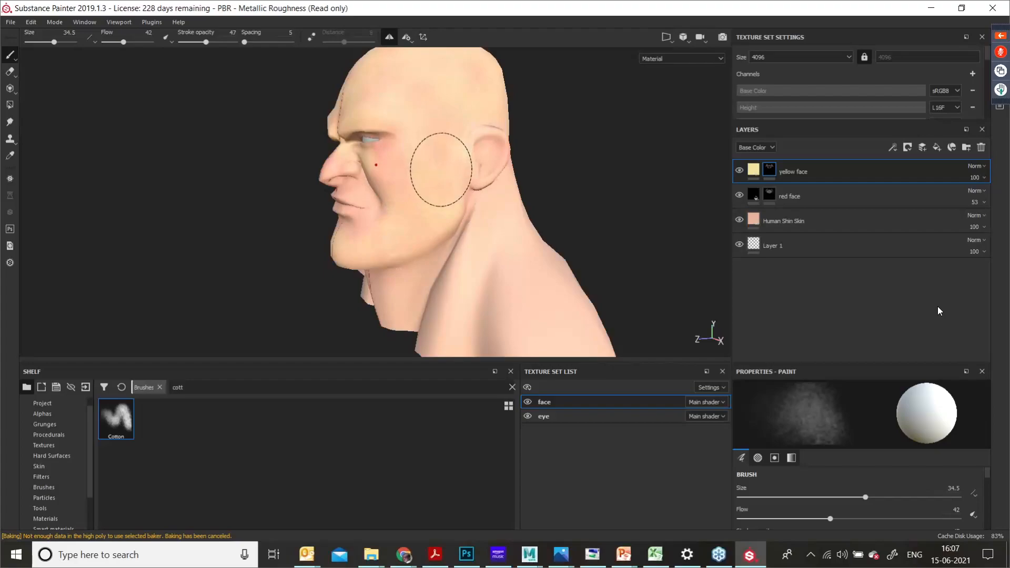
pyautogui.press('2')
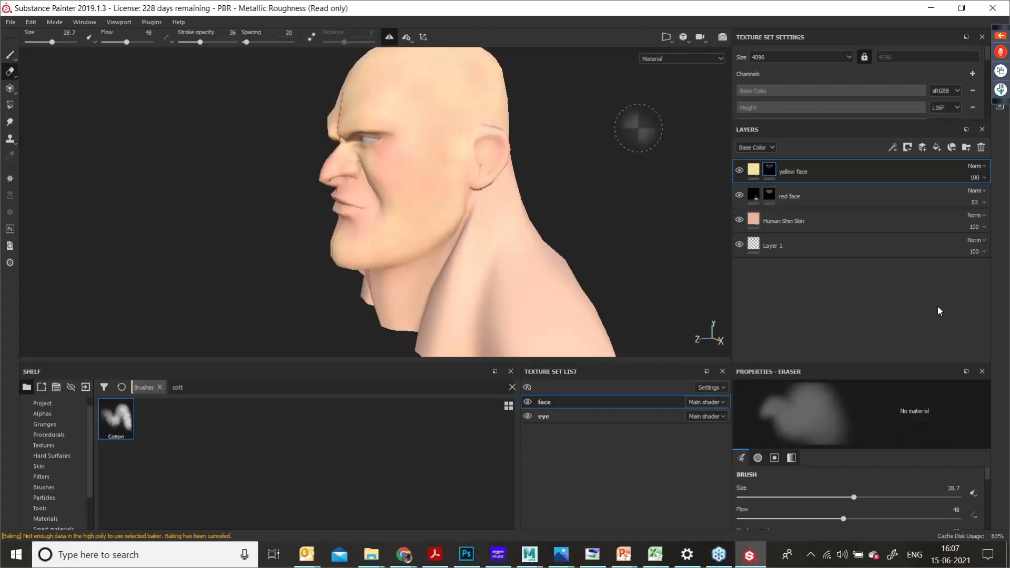
pyautogui.keyDown('alt'); pyautogui.moveTo(532, 153); pyautogui.dragTo(684, 165); pyautogui.keyUp('alt')
pyautogui.moveTo(489, 166)
pyautogui.keyDown('alt'); pyautogui.mouseDown()
pyautogui.moveTo(568, 187)
pyautogui.moveTo(489, 185)
pyautogui.mouseUp(); pyautogui.keyUp('alt')
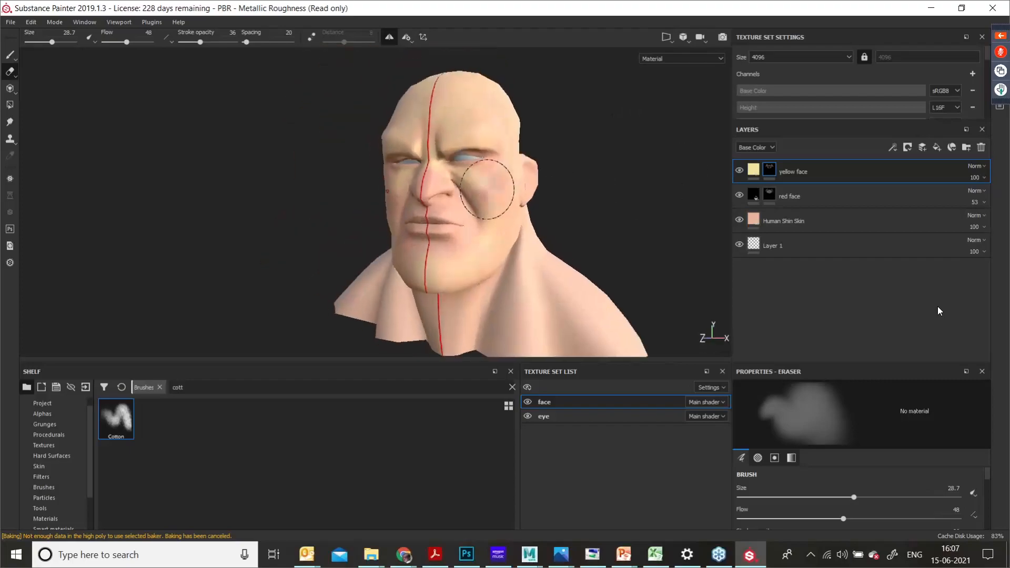
# Step: Paint yellow into the mask below the eye and along the cheek fold, and softly erase it from the surrounding cheek
pyautogui.scroll(-2, 507, 208)
pyautogui.scroll(5, 509, 214)
pyautogui.scroll(2, 510, 213)
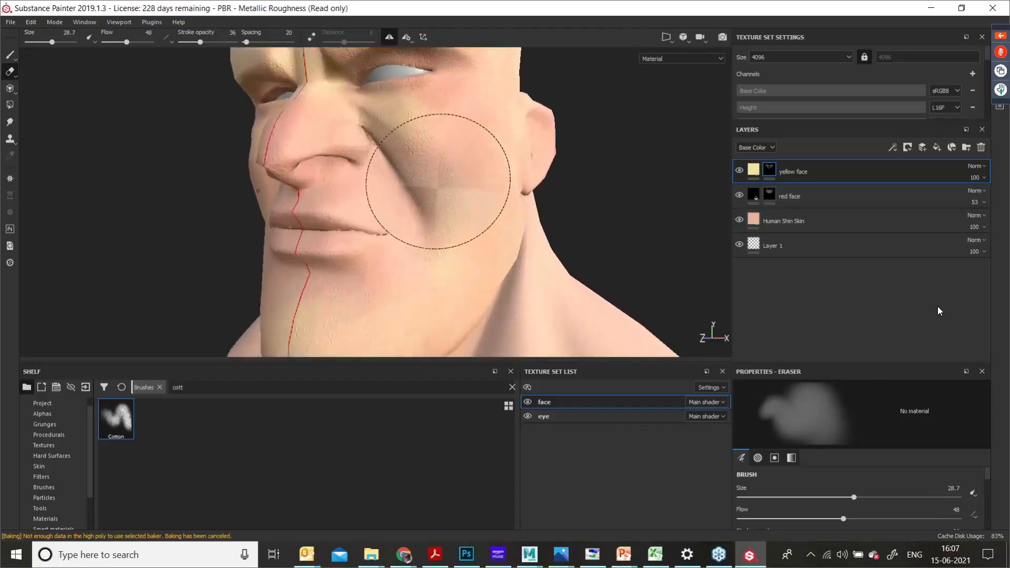
pyautogui.press('1')
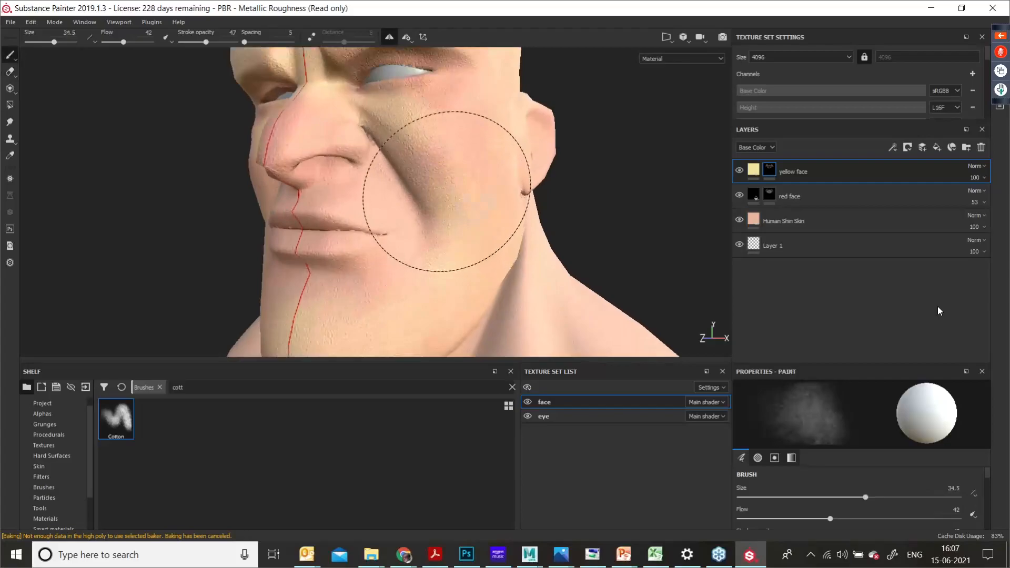
pyautogui.moveTo(423, 164)
pyautogui.mouseDown()
pyautogui.moveTo(384, 140)
pyautogui.moveTo(463, 147)
pyautogui.moveTo(405, 135)
pyautogui.moveTo(423, 145)
pyautogui.mouseUp()
pyautogui.press('2')
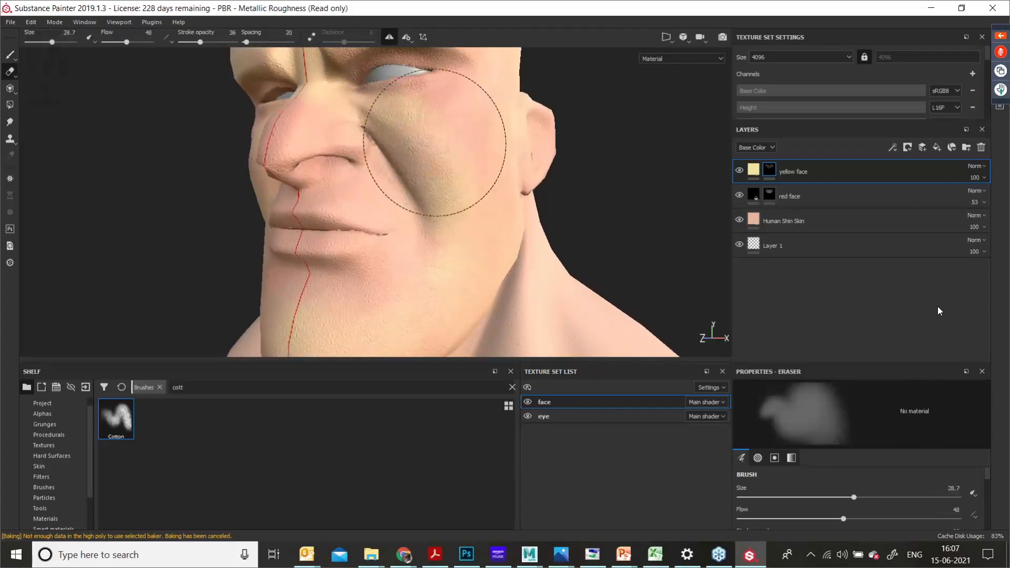
pyautogui.moveTo(471, 155)
pyautogui.mouseDown()
pyautogui.moveTo(475, 197)
pyautogui.moveTo(509, 137)
pyautogui.moveTo(338, 158)
pyautogui.moveTo(536, 180)
pyautogui.moveTo(482, 236)
pyautogui.moveTo(306, 233)
pyautogui.mouseUp()
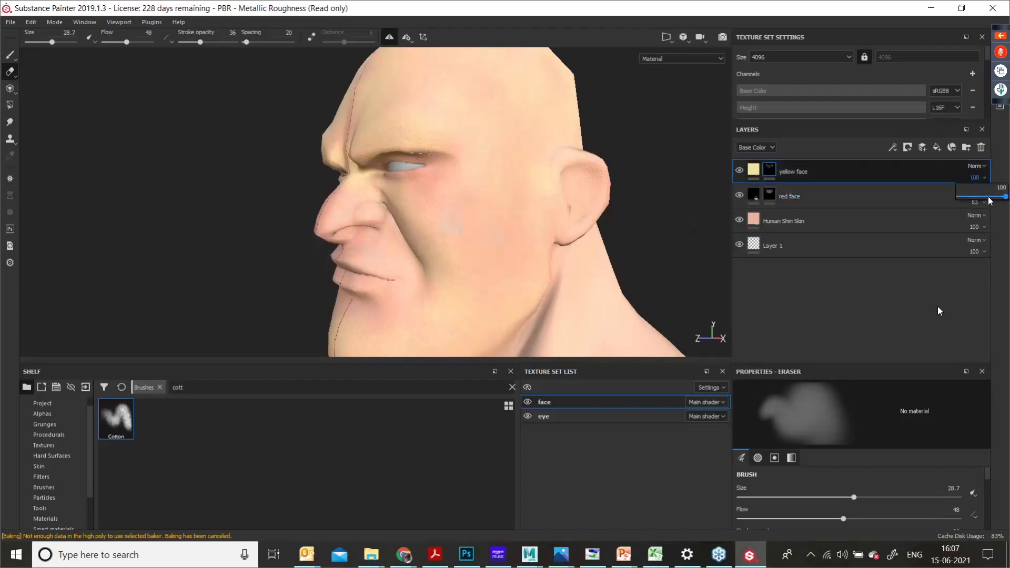
# Step: Lower the yellow face layer's opacity to 32 and check the tint from the front and side of the head
pyautogui.moveTo(991, 199); pyautogui.dragTo(987, 198)
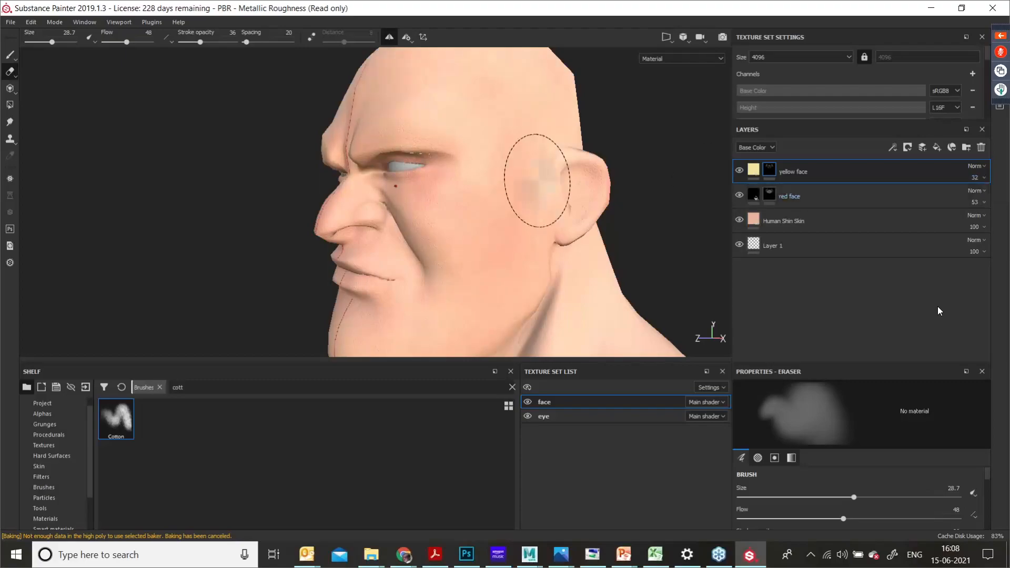
pyautogui.moveTo(228, 155)
pyautogui.keyDown('alt'); pyautogui.mouseDown()
pyautogui.moveTo(417, 234)
pyautogui.moveTo(403, 214)
pyautogui.moveTo(216, 194)
pyautogui.moveTo(356, 228)
pyautogui.moveTo(270, 204)
pyautogui.moveTo(255, 210)
pyautogui.moveTo(460, 196)
pyautogui.moveTo(547, 216)
pyautogui.moveTo(486, 247)
pyautogui.moveTo(491, 237)
pyautogui.moveTo(539, 244)
pyautogui.moveTo(537, 225)
pyautogui.moveTo(638, 277)
pyautogui.mouseUp(); pyautogui.keyUp('alt')
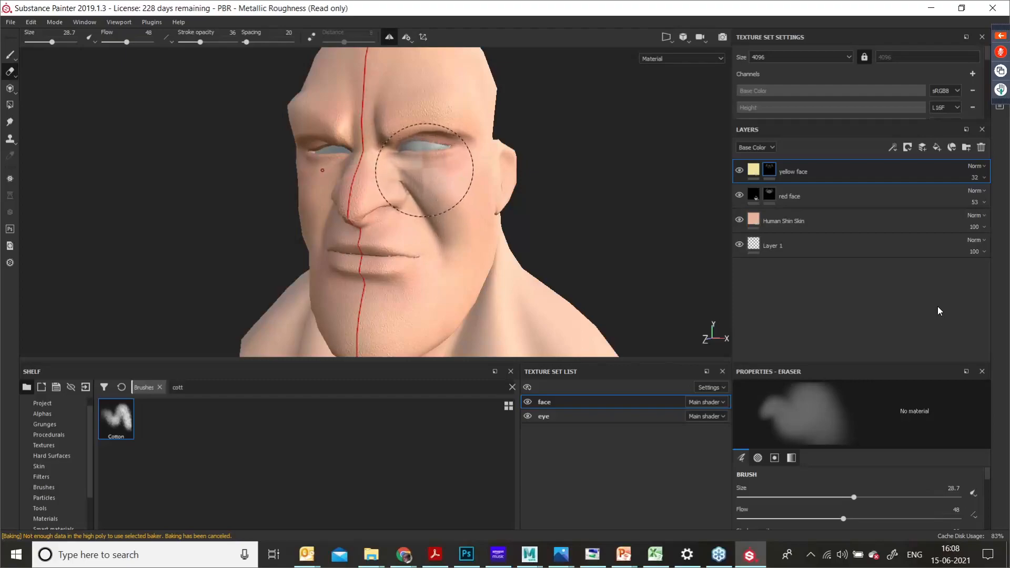
pyautogui.keyDown('alt'); pyautogui.moveTo(468, 197); pyautogui.dragTo(495, 226); pyautogui.keyUp('alt')
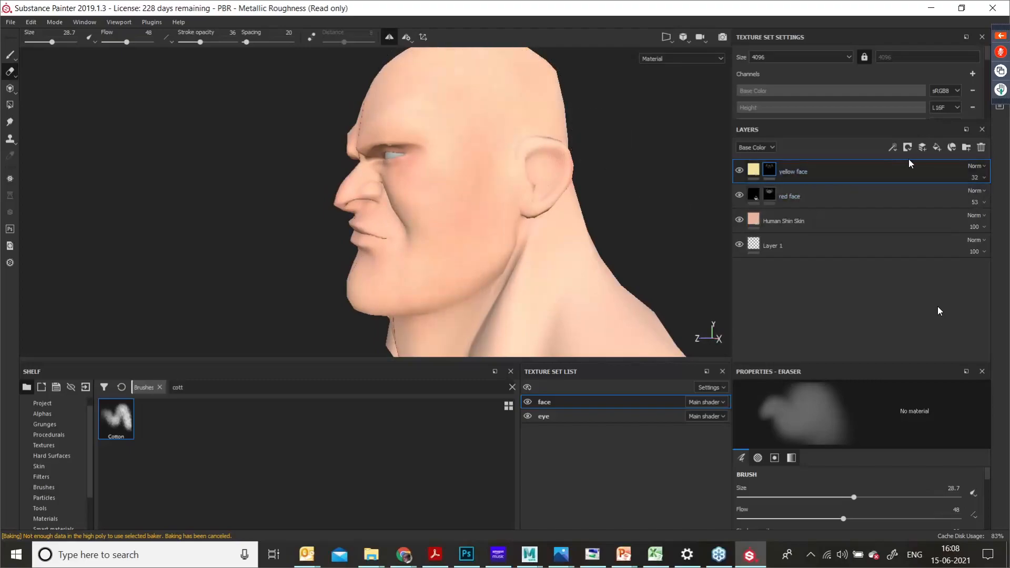
# Step: Add a fill layer above the yellow face layer and name it "grey face"
pyautogui.click(936, 148)
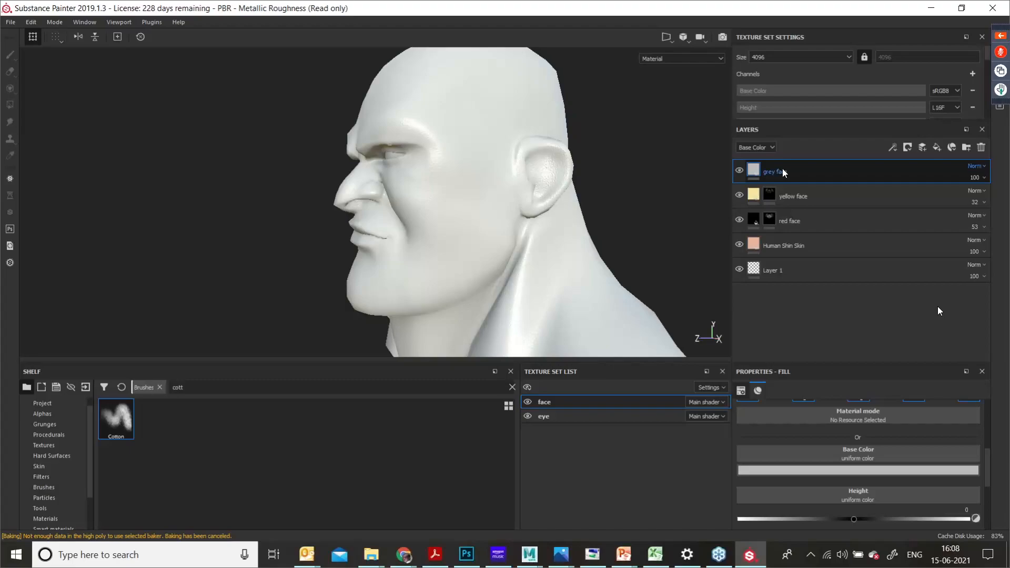
pyautogui.rightClick(752, 170)
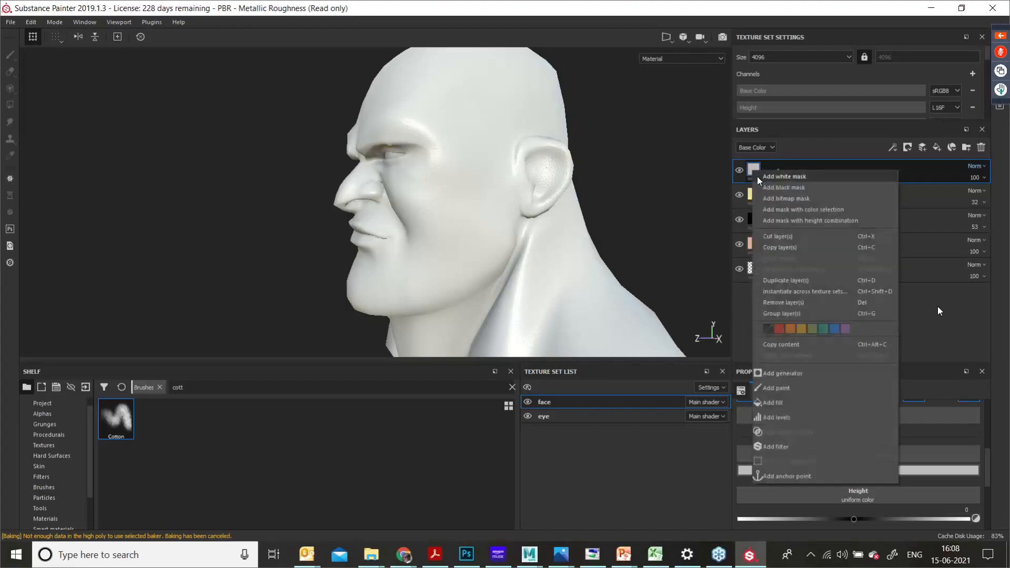
pyautogui.click(923, 171)
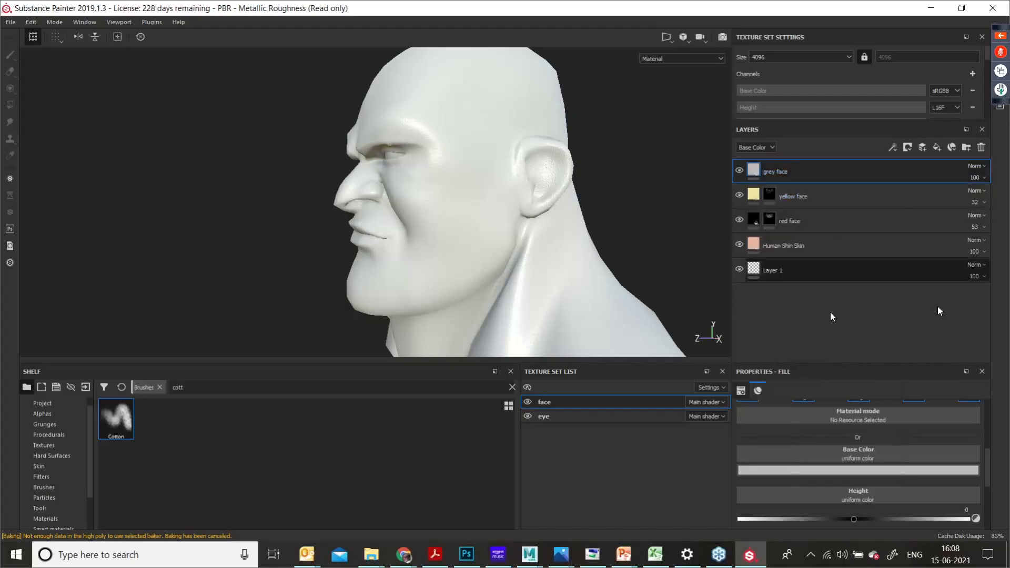
# Step: Set the grey face layer's base color to a dark, slightly warm grey of about R 0.277, G 0.260, B 0.260
pyautogui.click(853, 470)
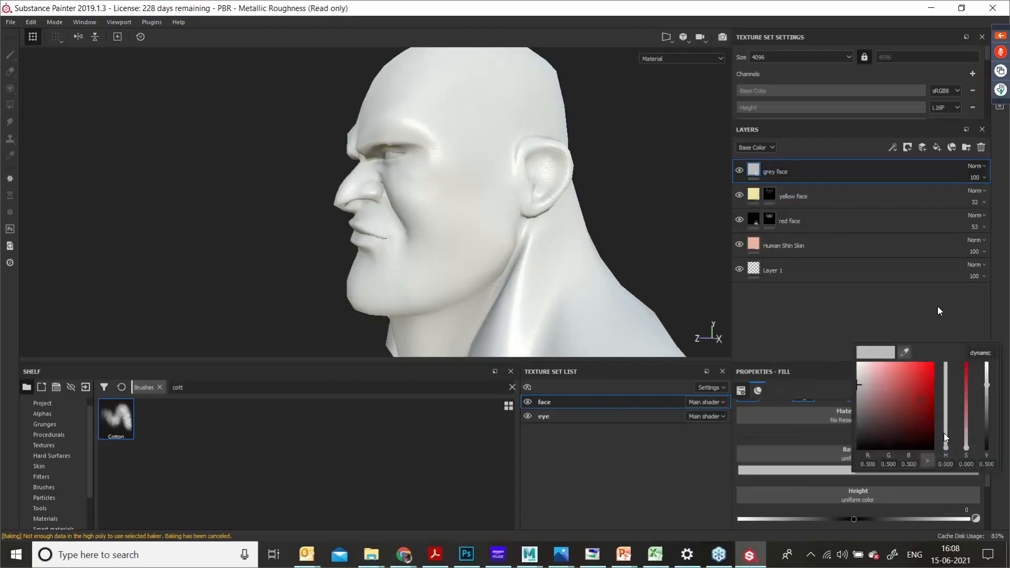
pyautogui.click(966, 440)
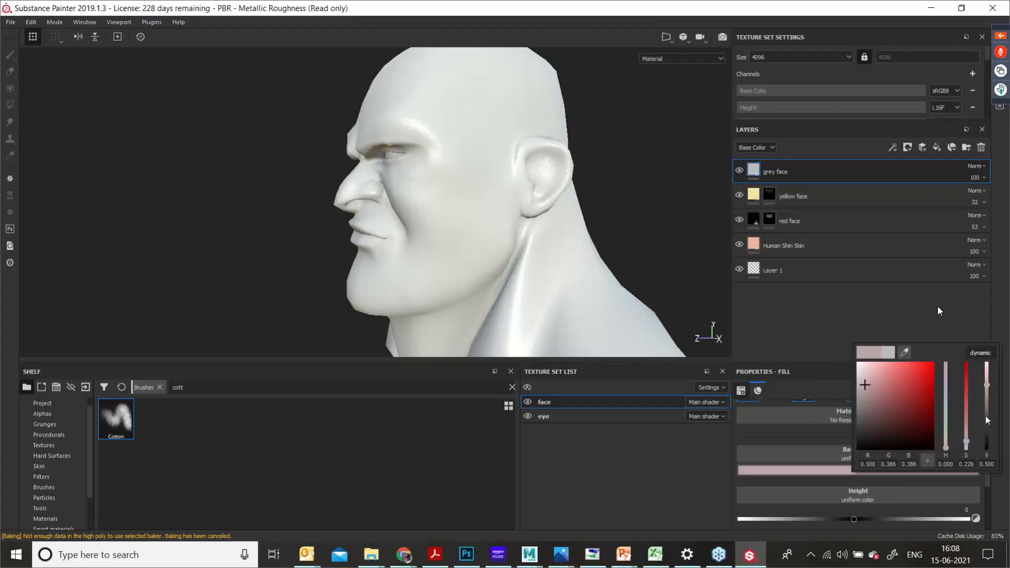
pyautogui.click(988, 390)
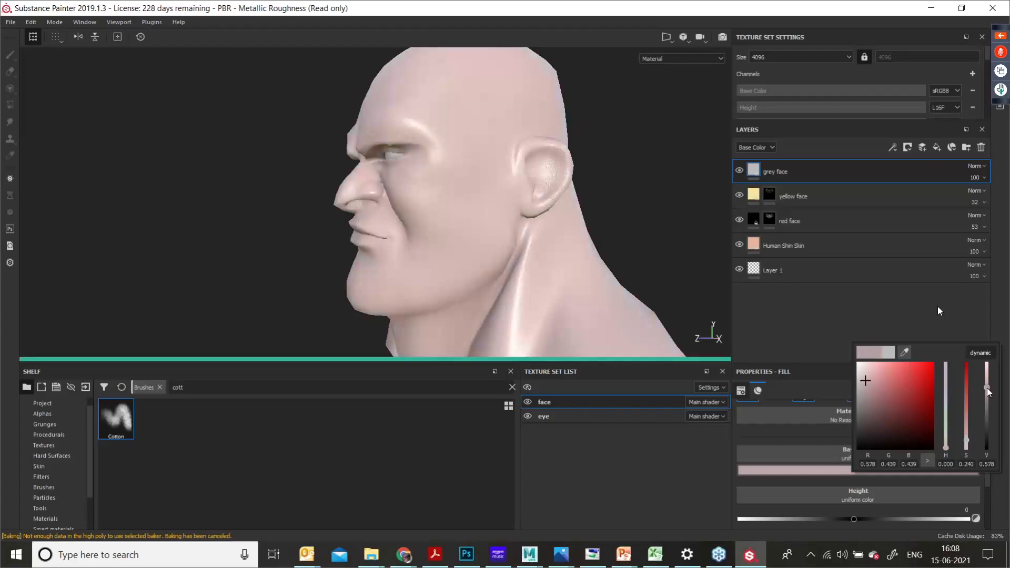
pyautogui.moveTo(986, 388); pyautogui.dragTo(986, 386)
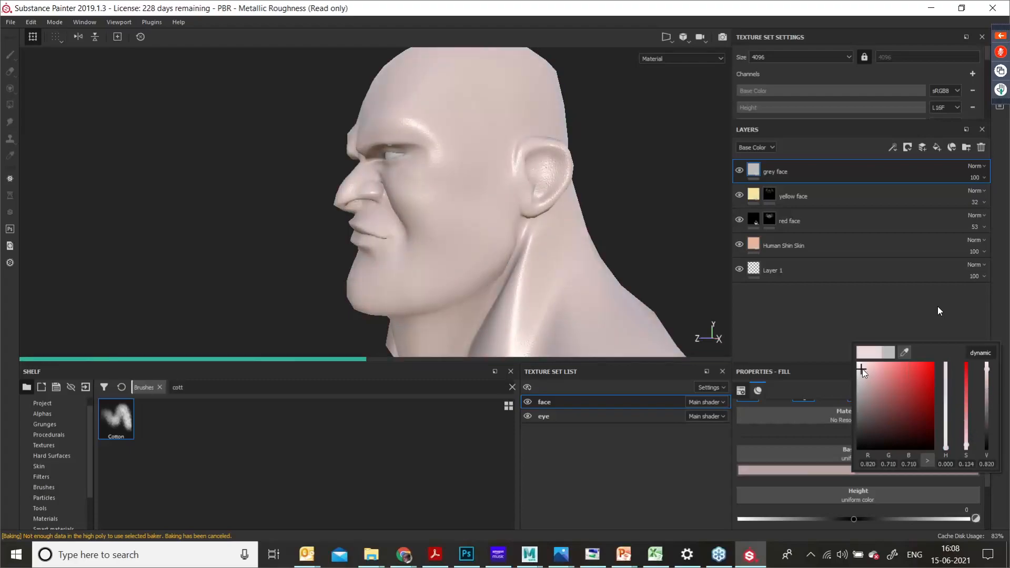
pyautogui.moveTo(863, 368); pyautogui.dragTo(859, 399)
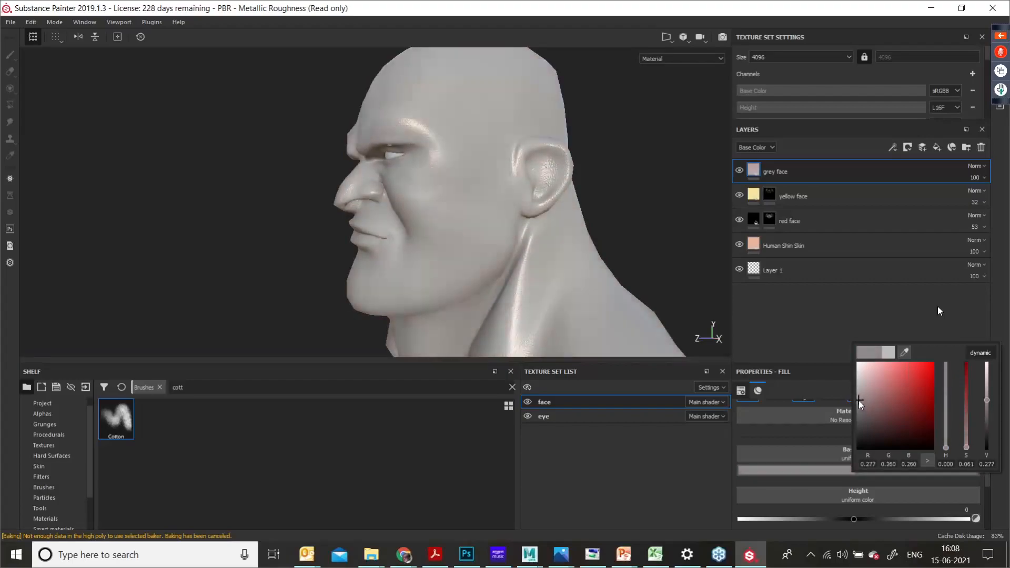
# Step: Add a black mask to the grey face layer and activate the paint brush for working on it
pyautogui.rightClick(755, 168)
pyautogui.click(789, 186)
pyautogui.press('e')
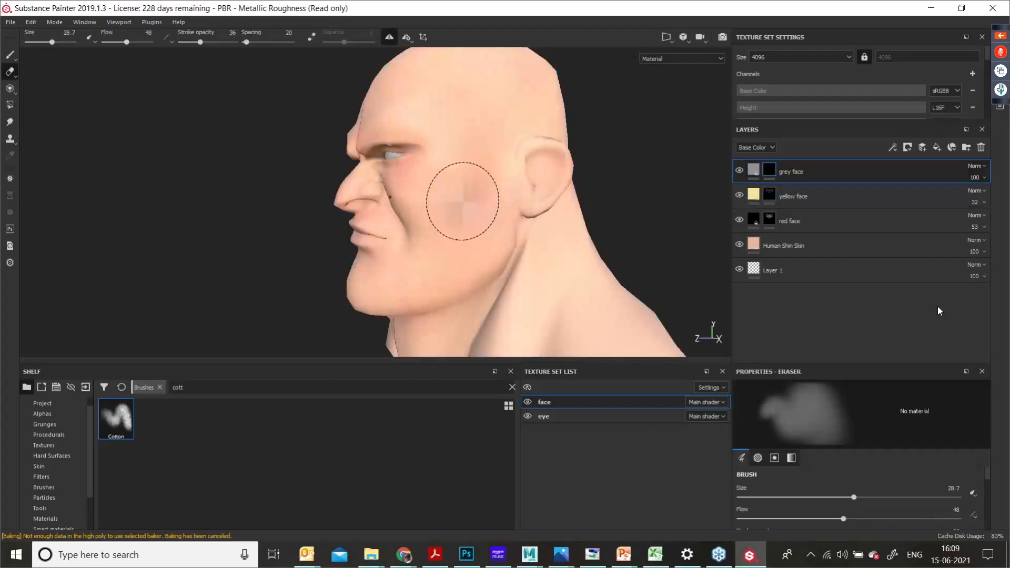
pyautogui.press('1')
# Step: Paint soft grey into the mask in front of the ear and along the chin and jaw as a beard shadow
pyautogui.moveTo(477, 206)
pyautogui.keyDown('alt'); pyautogui.mouseDown()
pyautogui.moveTo(489, 226)
pyautogui.moveTo(500, 210)
pyautogui.moveTo(476, 194)
pyautogui.moveTo(507, 202)
pyautogui.moveTo(467, 193)
pyautogui.mouseUp(); pyautogui.keyUp('alt')
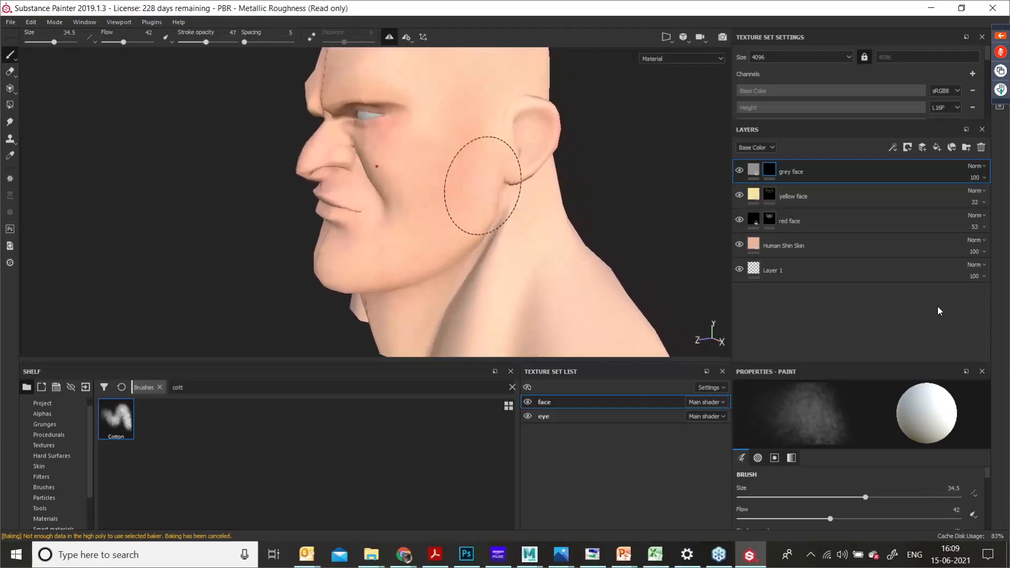
pyautogui.keyDown('alt'); pyautogui.moveTo(525, 175); pyautogui.dragTo(445, 181); pyautogui.keyUp('alt')
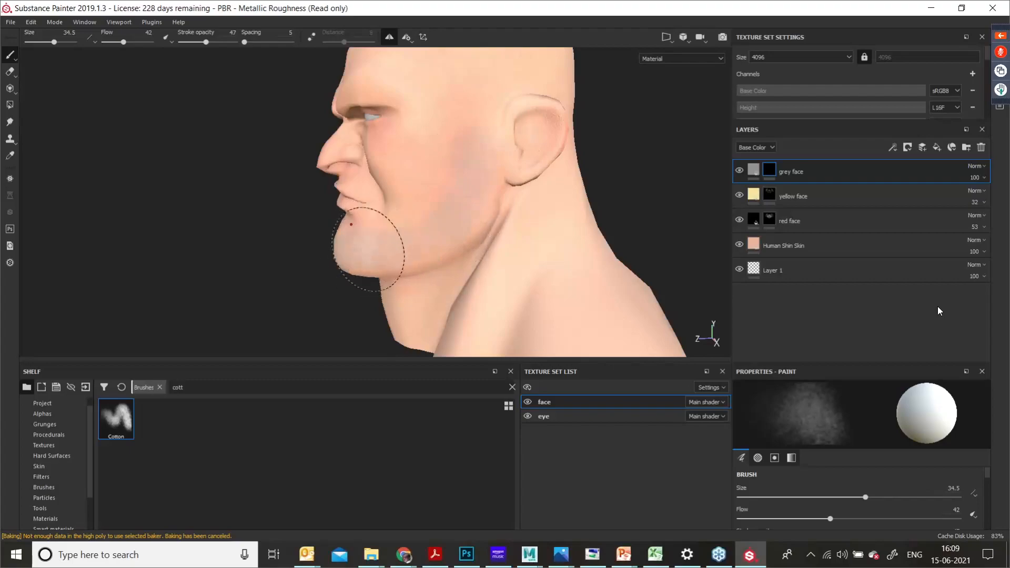
pyautogui.moveTo(368, 250)
pyautogui.keyDown('alt'); pyautogui.mouseDown()
pyautogui.moveTo(394, 259)
pyautogui.moveTo(433, 242)
pyautogui.mouseUp(); pyautogui.keyUp('alt')
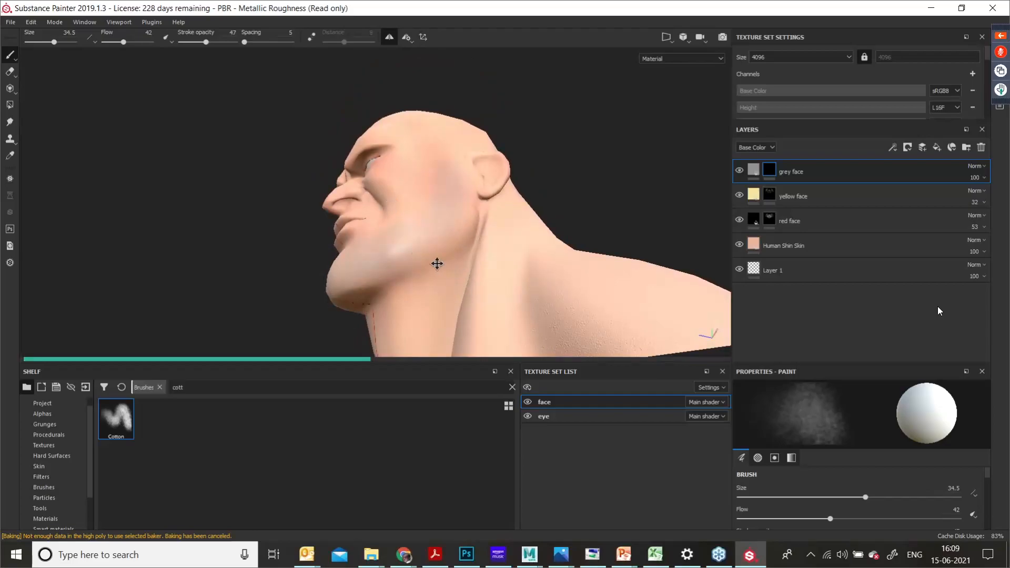
pyautogui.keyDown('alt'); pyautogui.moveTo(436, 263); pyautogui.dragTo(435, 264, button='right'); pyautogui.keyUp('alt')
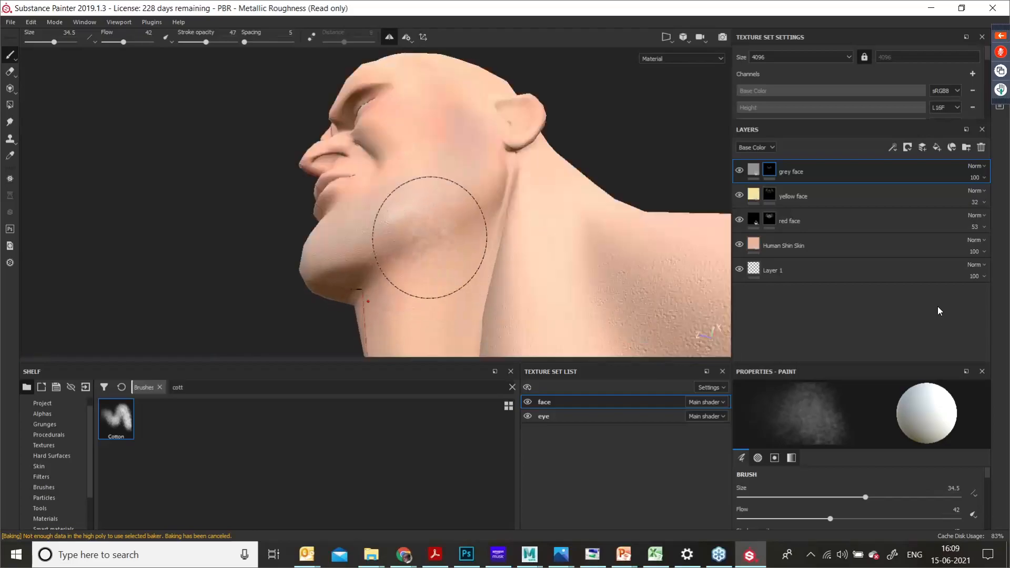
pyautogui.moveTo(410, 230)
pyautogui.mouseDown()
pyautogui.moveTo(437, 243)
pyautogui.moveTo(490, 175)
pyautogui.moveTo(460, 248)
pyautogui.moveTo(449, 208)
pyautogui.mouseUp()
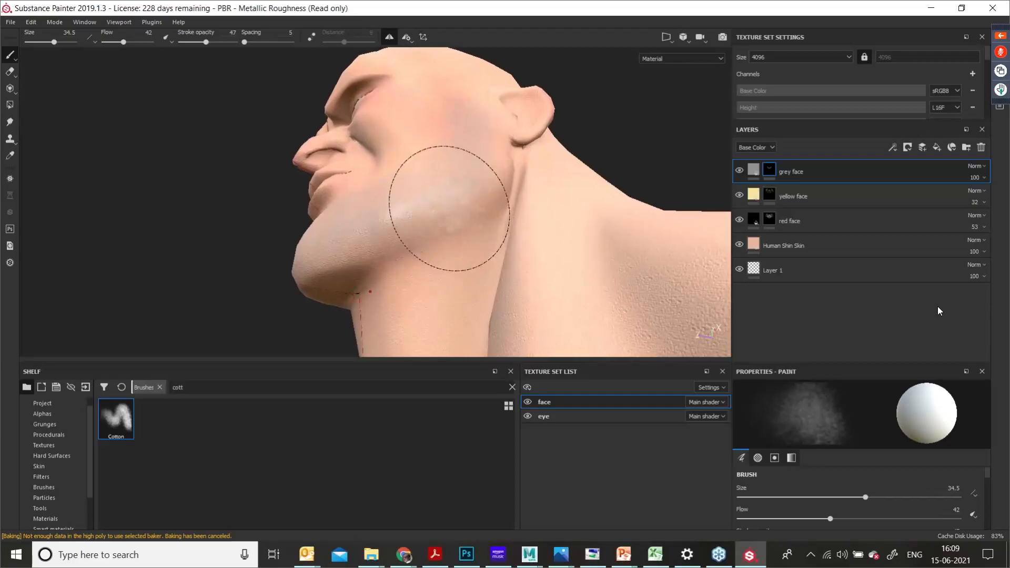
# Step: Set the face texture set's size to 2048
pyautogui.click(848, 57)
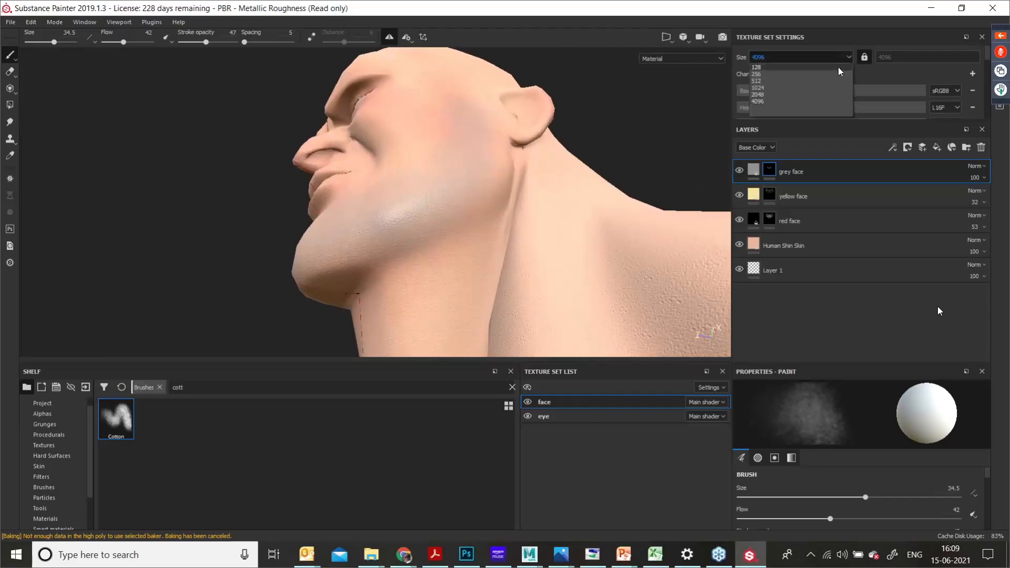
pyautogui.click(789, 93)
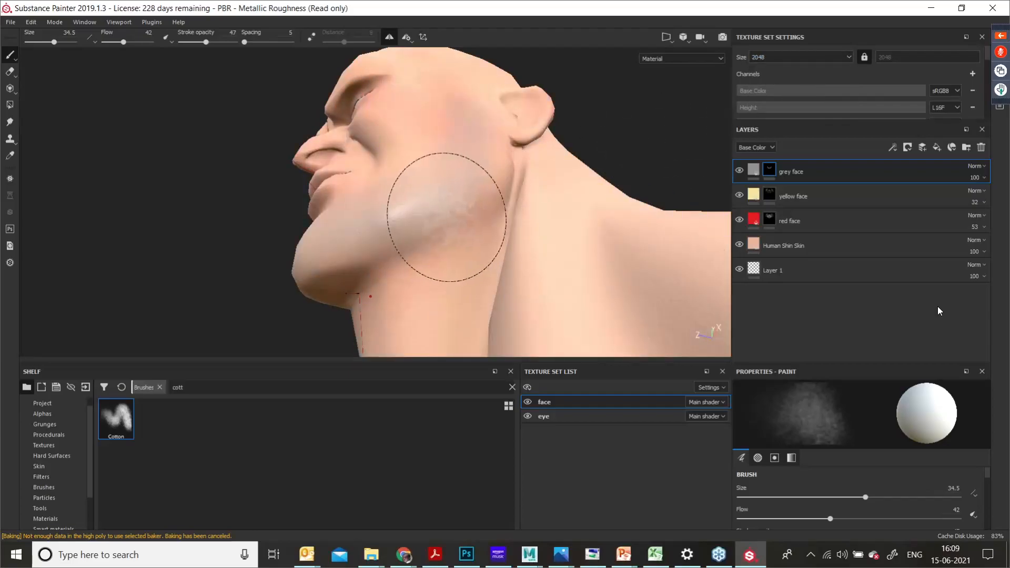
# Step: Extend the grey beard shadow over the jaw corner, beneath the jaw and up in front of the ear
pyautogui.keyDown('alt'); pyautogui.moveTo(459, 207); pyautogui.dragTo(473, 188); pyautogui.keyUp('alt')
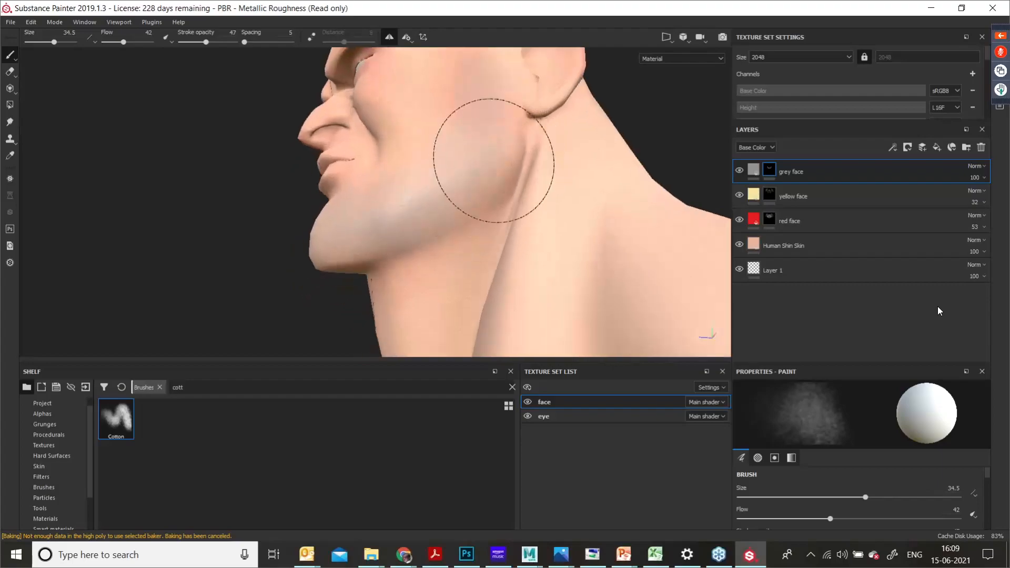
pyautogui.keyDown('alt'); pyautogui.moveTo(405, 214); pyautogui.dragTo(405, 241); pyautogui.keyUp('alt')
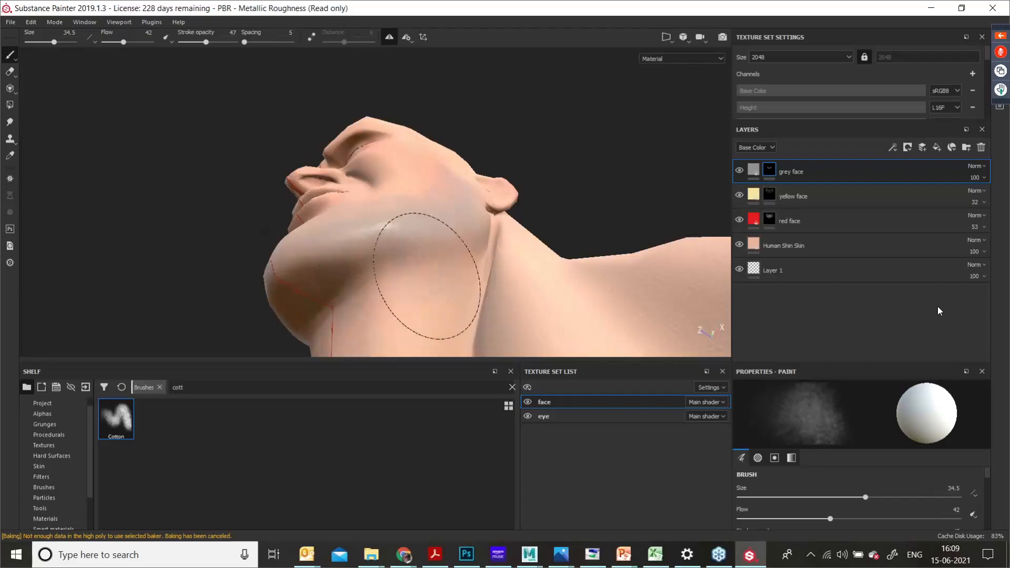
pyautogui.moveTo(387, 292)
pyautogui.mouseDown()
pyautogui.moveTo(404, 287)
pyautogui.moveTo(420, 225)
pyautogui.moveTo(442, 248)
pyautogui.mouseUp()
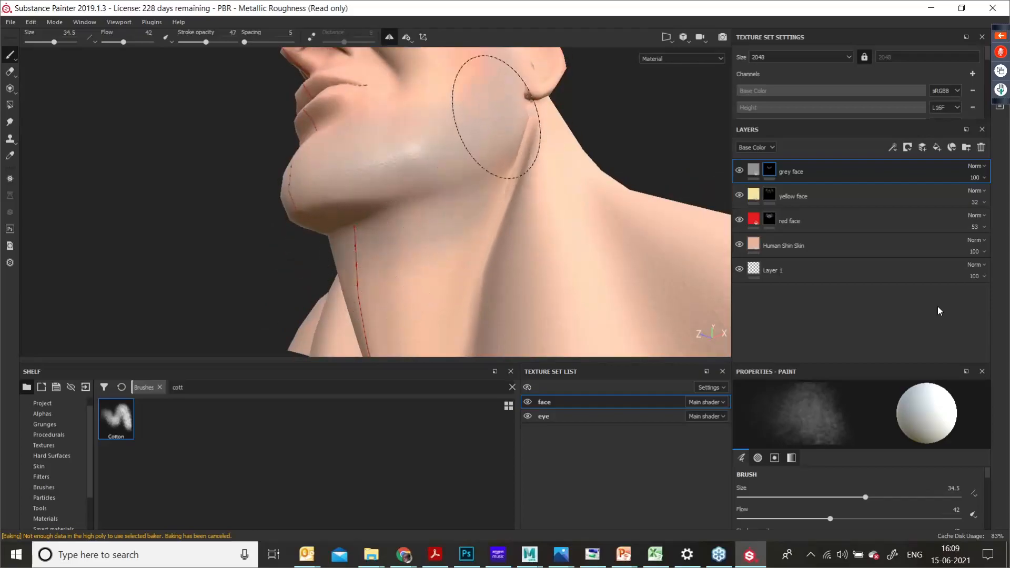
pyautogui.keyDown('alt'); pyautogui.moveTo(498, 92); pyautogui.dragTo(475, 233); pyautogui.keyUp('alt')
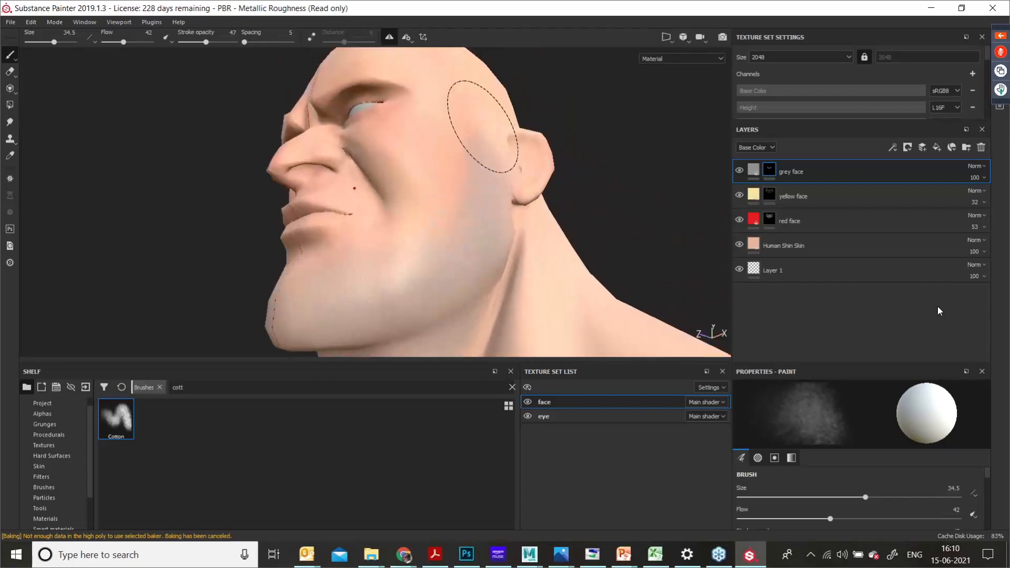
# Step: Paint grey into the mask across the temple and the side of the scalp above the ear as a hair shadow
pyautogui.moveTo(480, 112)
pyautogui.keyDown('alt'); pyautogui.mouseDown()
pyautogui.moveTo(480, 214)
pyautogui.moveTo(480, 112)
pyautogui.mouseUp(); pyautogui.keyUp('alt')
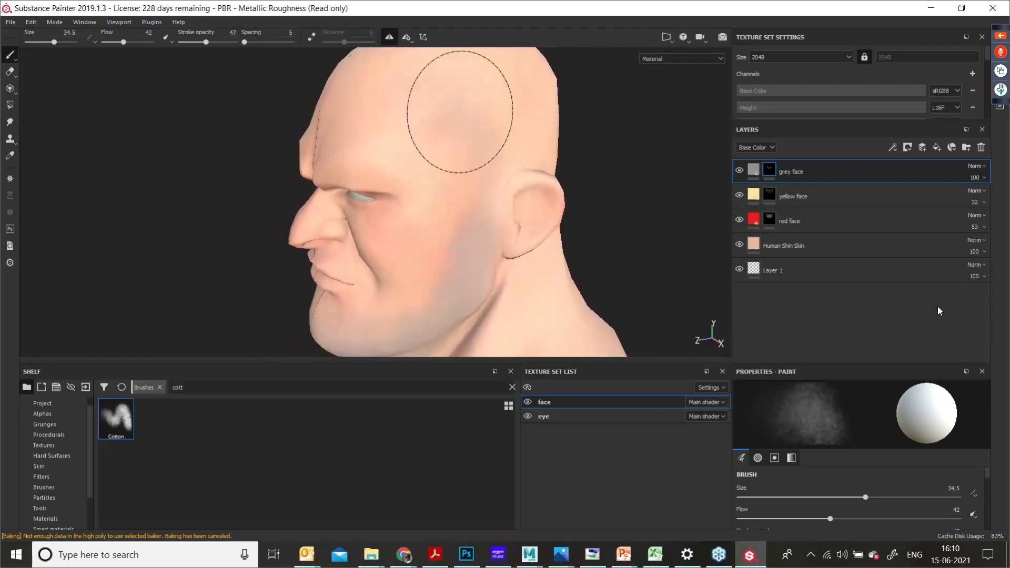
pyautogui.moveTo(491, 135)
pyautogui.keyDown('alt'); pyautogui.mouseDown()
pyautogui.moveTo(404, 115)
pyautogui.moveTo(447, 108)
pyautogui.mouseUp(); pyautogui.keyUp('alt')
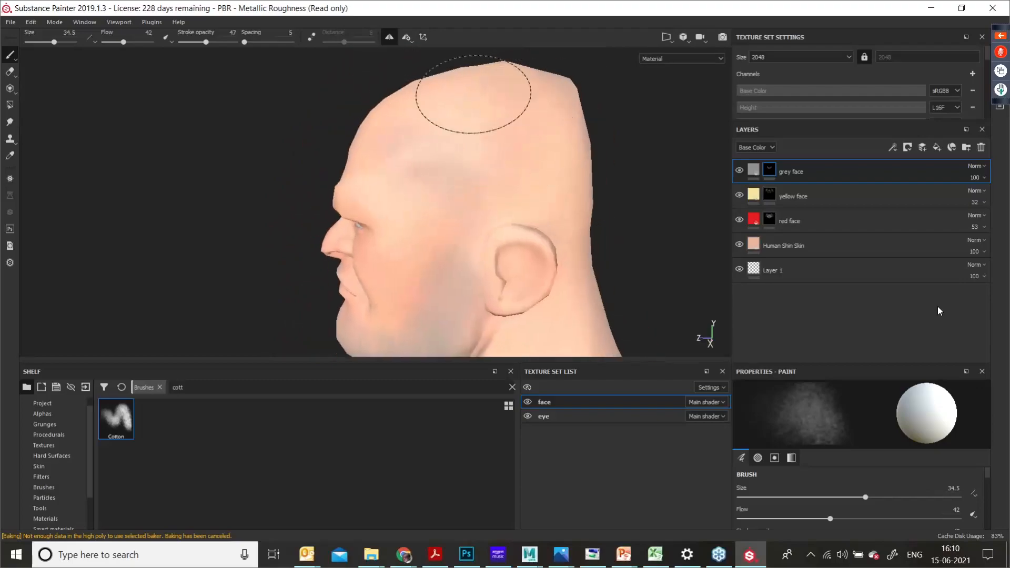
pyautogui.keyDown('alt'); pyautogui.moveTo(553, 176); pyautogui.dragTo(541, 180); pyautogui.keyUp('alt')
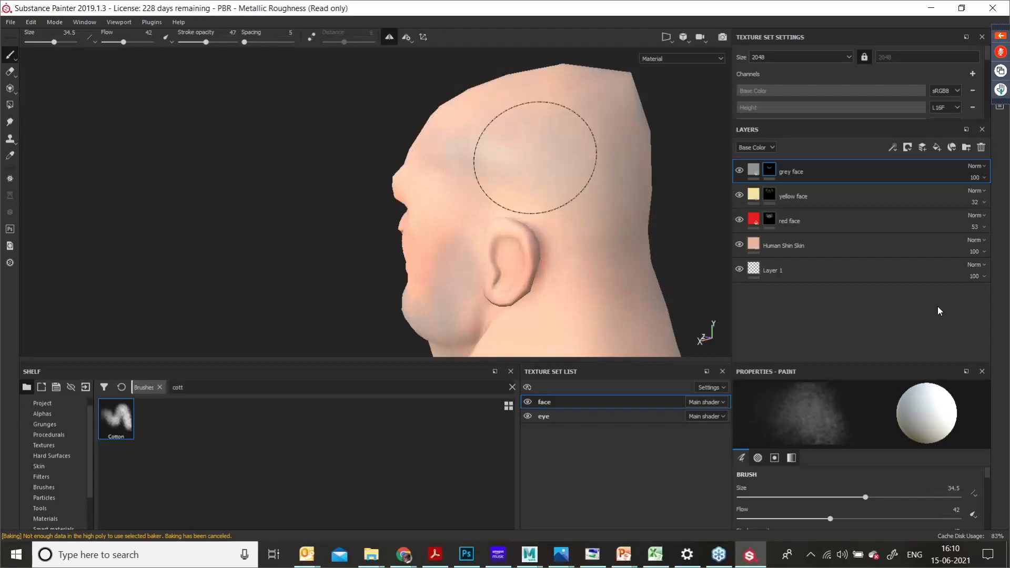
pyautogui.keyDown('alt'); pyautogui.moveTo(483, 179); pyautogui.dragTo(504, 157); pyautogui.keyUp('alt')
# Step: Reduce the brush size to 20.01 and fill in the grey hair shadow on the scalp above and behind the ear
pyautogui.press('[')
pyautogui.press('[')
pyautogui.press('[')
pyautogui.press('[')
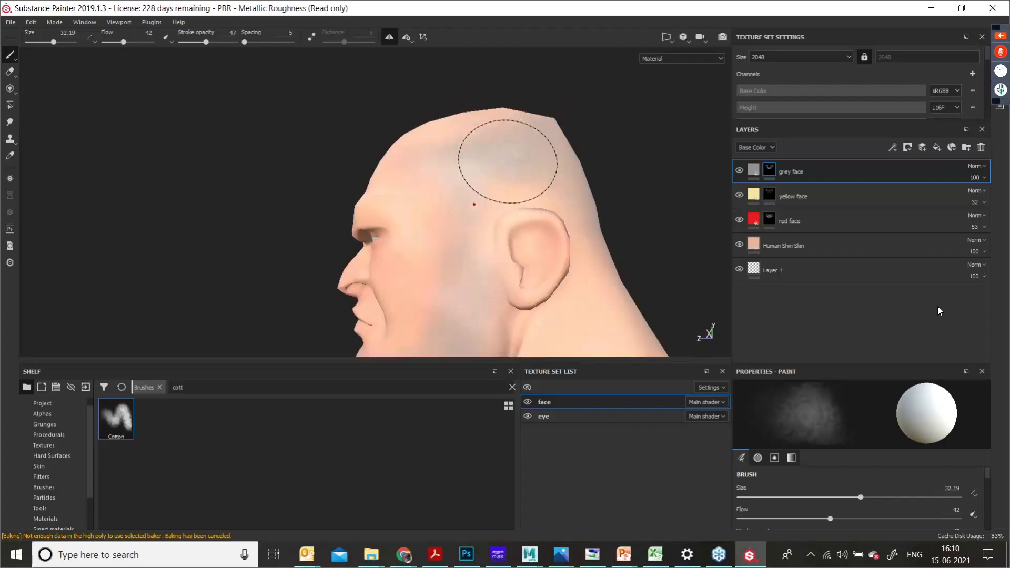
pyautogui.press('[')
pyautogui.press('[')
pyautogui.press('[')
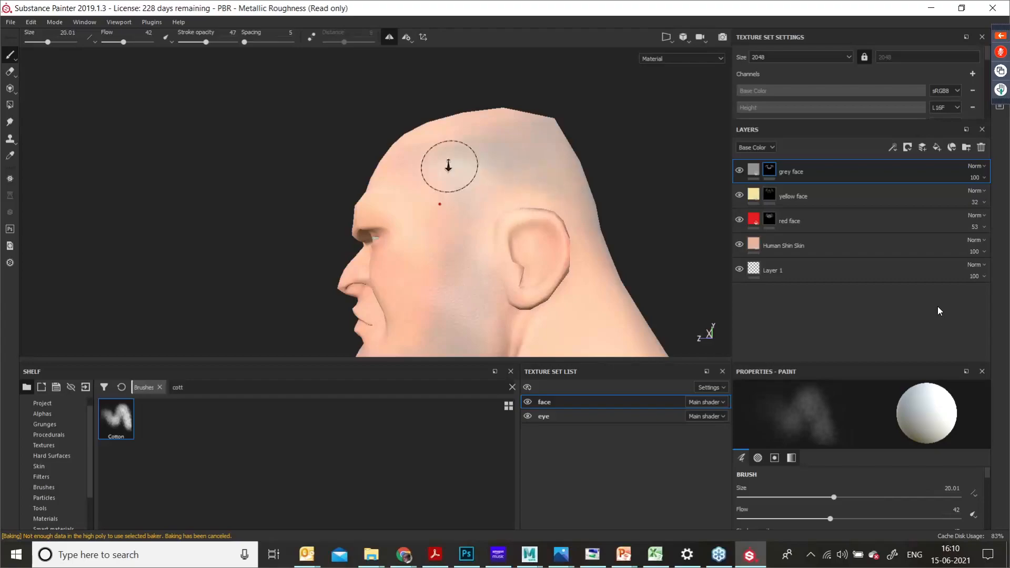
pyautogui.keyDown('alt'); pyautogui.moveTo(448, 165); pyautogui.dragTo(583, 291, button='right'); pyautogui.keyUp('alt')
pyautogui.keyDown('alt'); pyautogui.moveTo(496, 171); pyautogui.dragTo(536, 232); pyautogui.keyUp('alt')
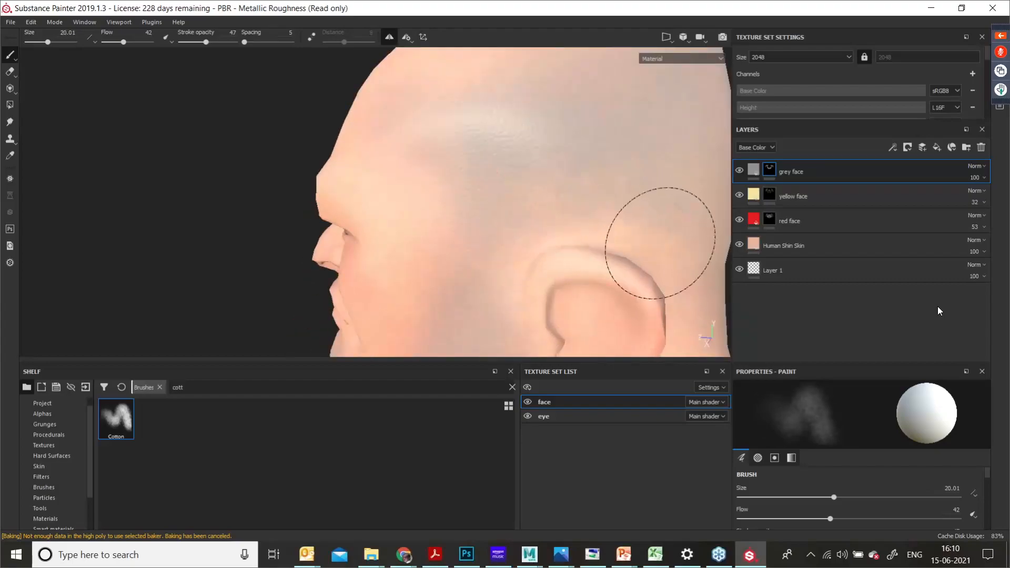
pyautogui.keyDown('alt'); pyautogui.moveTo(660, 243); pyautogui.dragTo(566, 206); pyautogui.keyUp('alt')
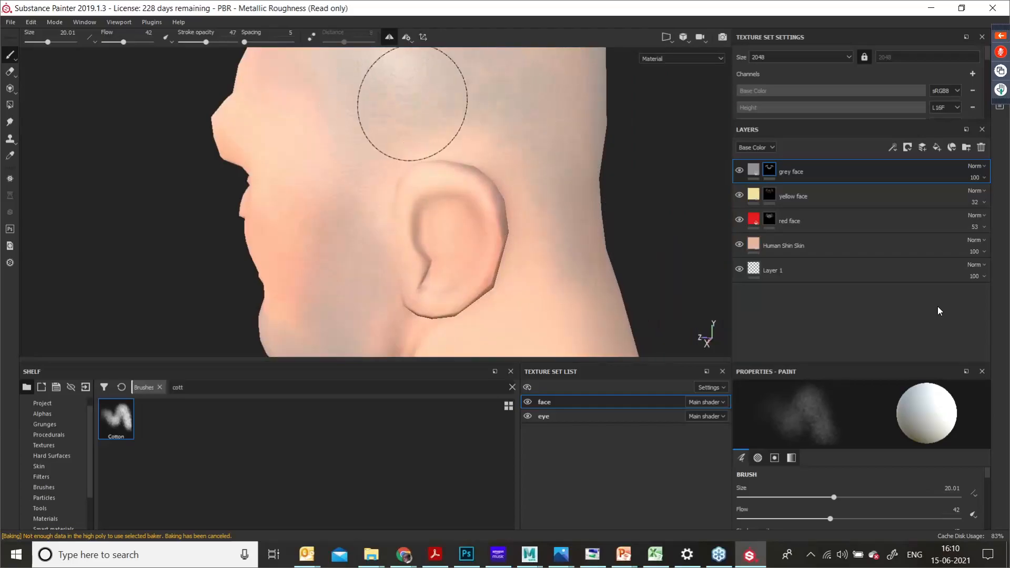
# Step: Paint grey down the sideburn to the jaw and over the lower cheek, joining the hair shadow with the beard shadow
pyautogui.moveTo(412, 102)
pyautogui.keyDown('alt'); pyautogui.mouseDown()
pyautogui.moveTo(458, 232)
pyautogui.moveTo(523, 196)
pyautogui.moveTo(398, 179)
pyautogui.mouseUp(); pyautogui.keyUp('alt')
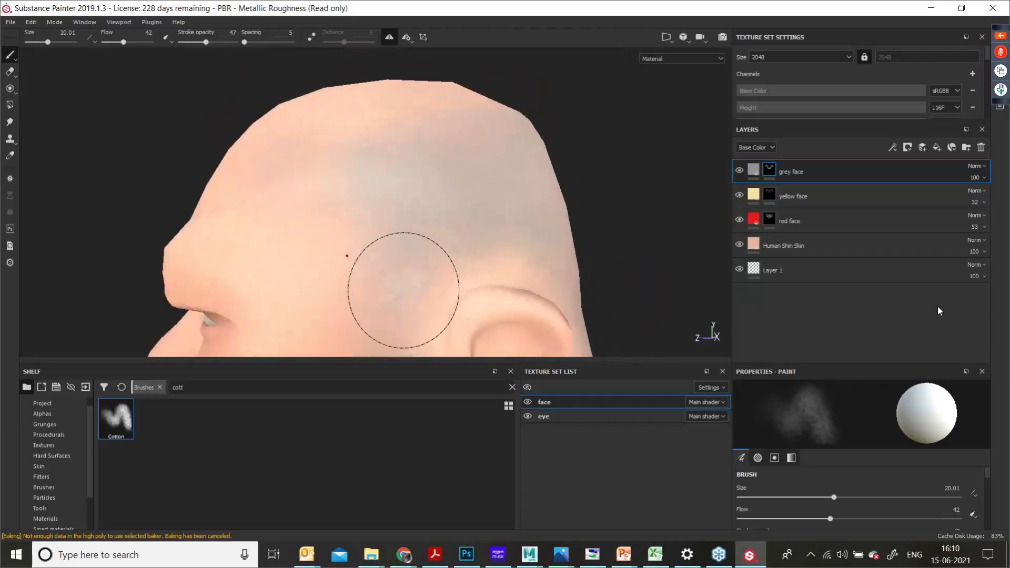
pyautogui.keyDown('alt'); pyautogui.moveTo(404, 290); pyautogui.dragTo(401, 102, button='middle'); pyautogui.keyUp('alt')
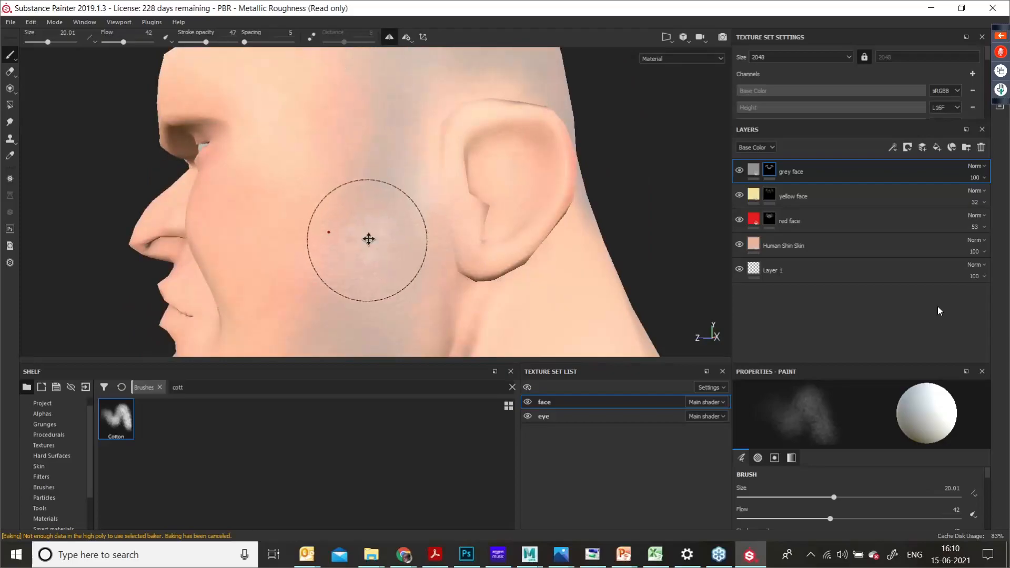
pyautogui.keyDown('alt'); pyautogui.moveTo(368, 234); pyautogui.dragTo(406, 68, button='middle'); pyautogui.keyUp('alt')
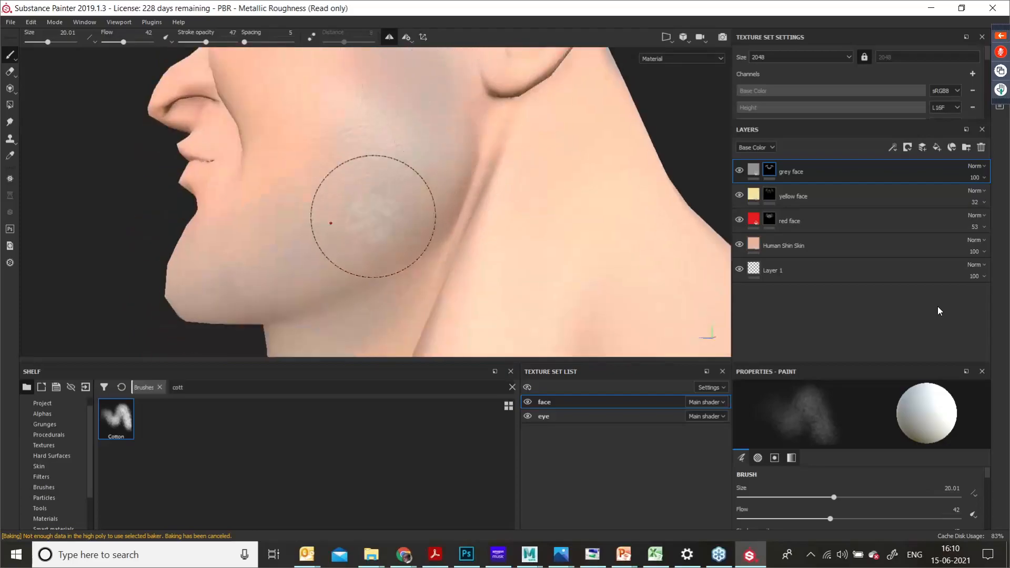
pyautogui.keyDown('alt'); pyautogui.moveTo(372, 219); pyautogui.dragTo(422, 212); pyautogui.keyUp('alt')
pyautogui.keyDown('alt'); pyautogui.moveTo(304, 155); pyautogui.dragTo(292, 255, button='middle'); pyautogui.keyUp('alt')
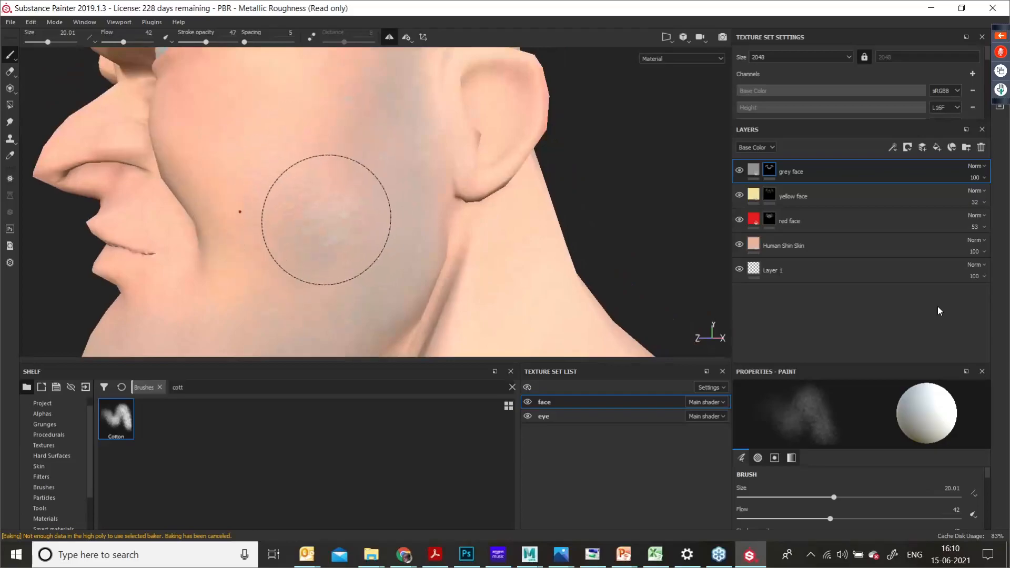
pyautogui.keyDown('alt'); pyautogui.moveTo(312, 214); pyautogui.dragTo(338, 124, button='middle'); pyautogui.keyUp('alt')
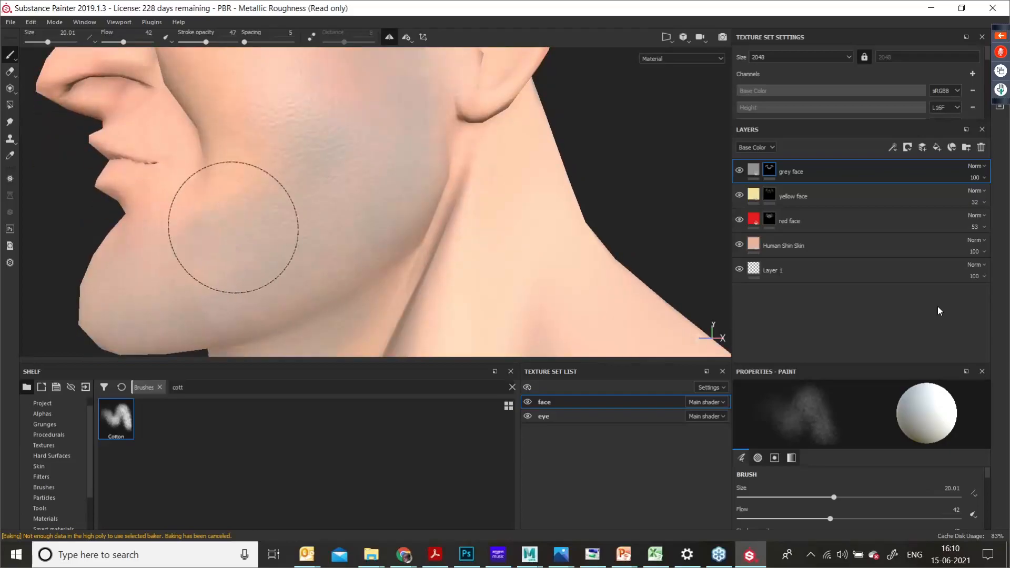
# Step: Reduce the brush size to 12.06 and paint grey over the upper lip, around the mouth corner and down into the beard shadow
pyautogui.moveTo(162, 253)
pyautogui.keyDown('alt'); pyautogui.mouseDown()
pyautogui.moveTo(242, 232)
pyautogui.moveTo(338, 235)
pyautogui.mouseUp(); pyautogui.keyUp('alt')
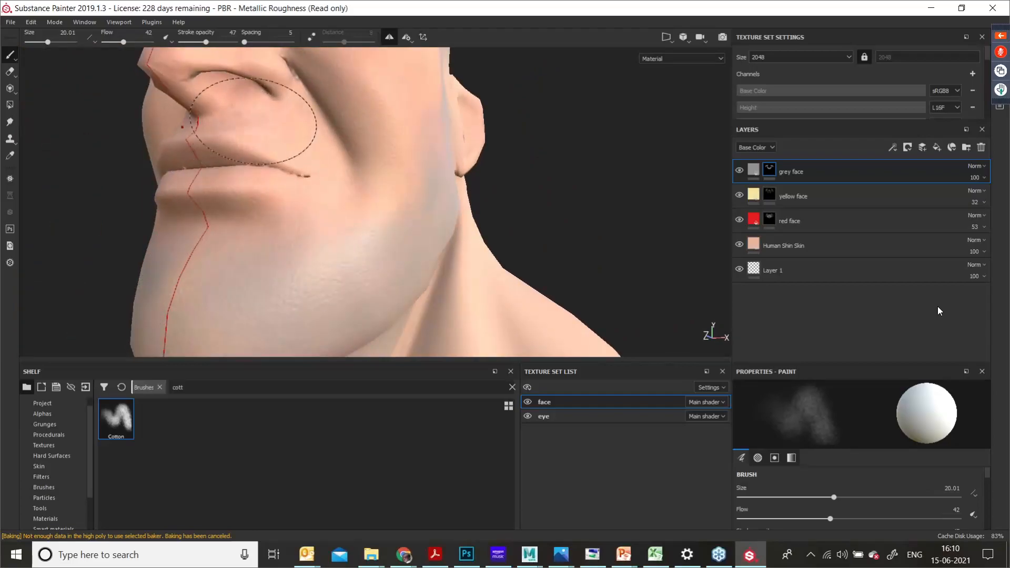
pyautogui.press('[')
pyautogui.press('[')
pyautogui.press('[')
pyautogui.press('[')
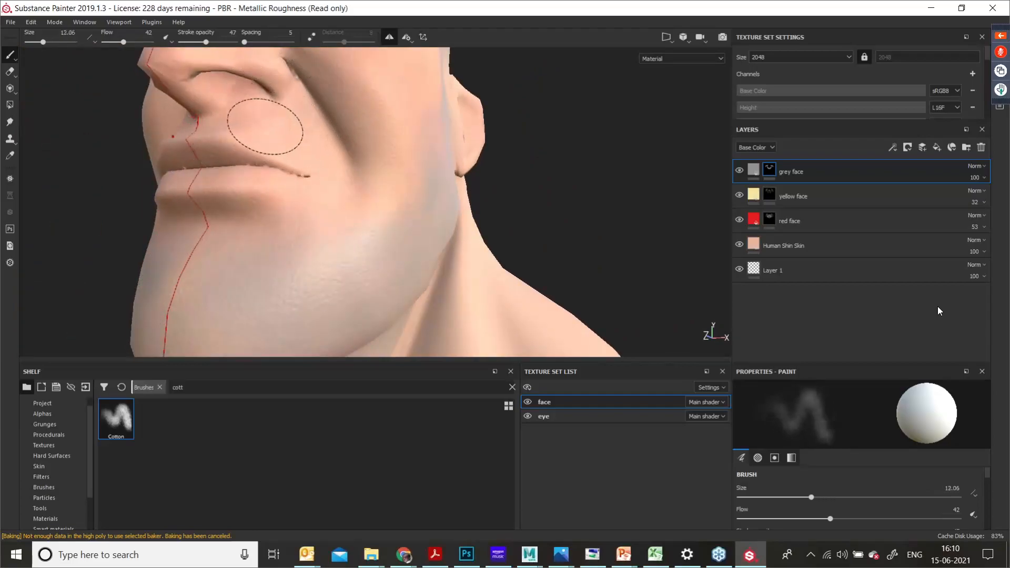
pyautogui.moveTo(271, 124)
pyautogui.keyDown('alt'); pyautogui.mouseDown()
pyautogui.moveTo(282, 135)
pyautogui.moveTo(232, 133)
pyautogui.mouseUp(); pyautogui.keyUp('alt')
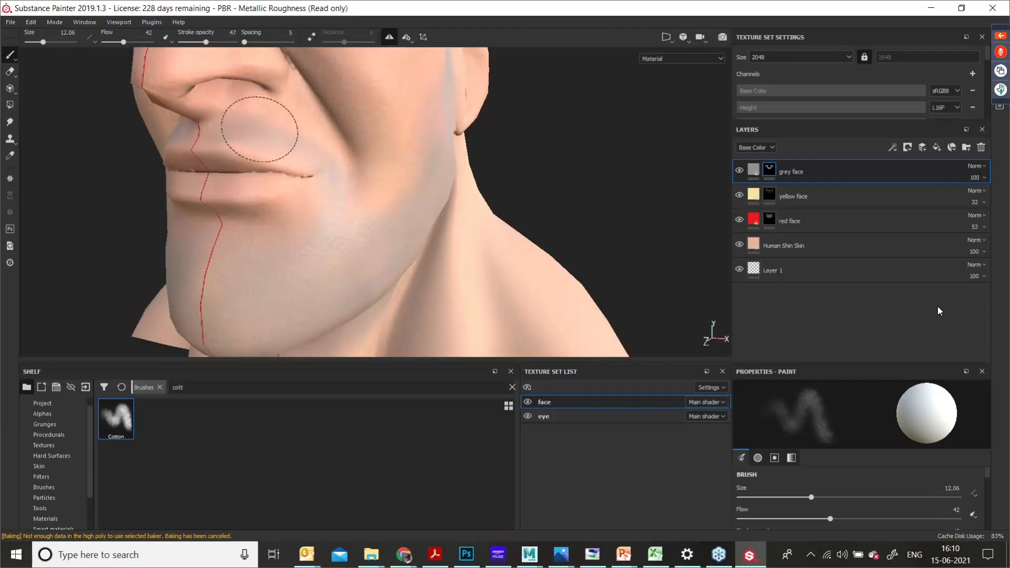
pyautogui.keyDown('alt'); pyautogui.moveTo(390, 241); pyautogui.dragTo(402, 154); pyautogui.keyUp('alt')
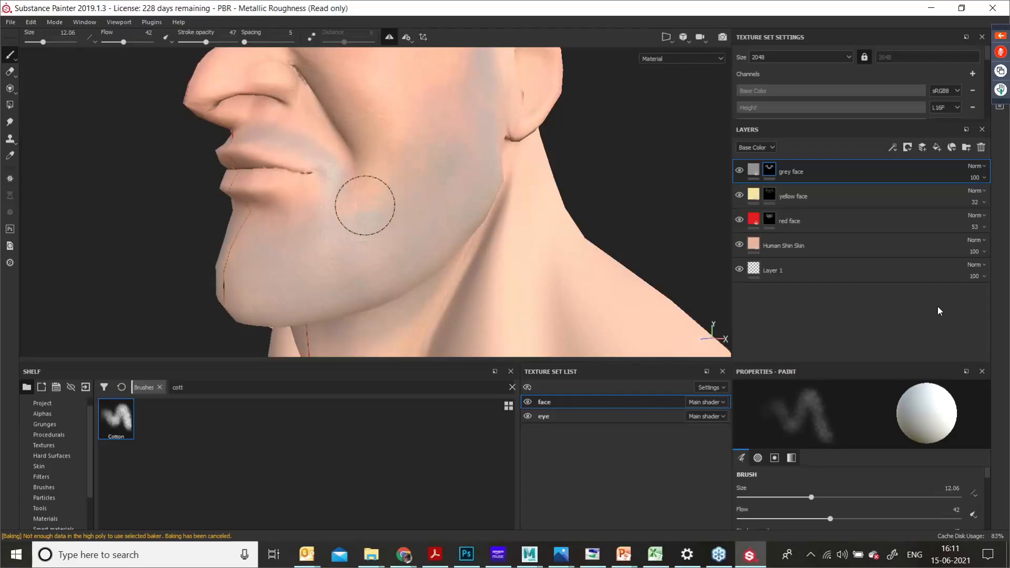
pyautogui.moveTo(442, 181)
pyautogui.keyDown('alt'); pyautogui.mouseDown()
pyautogui.moveTo(354, 218)
pyautogui.moveTo(434, 219)
pyautogui.mouseUp(); pyautogui.keyUp('alt')
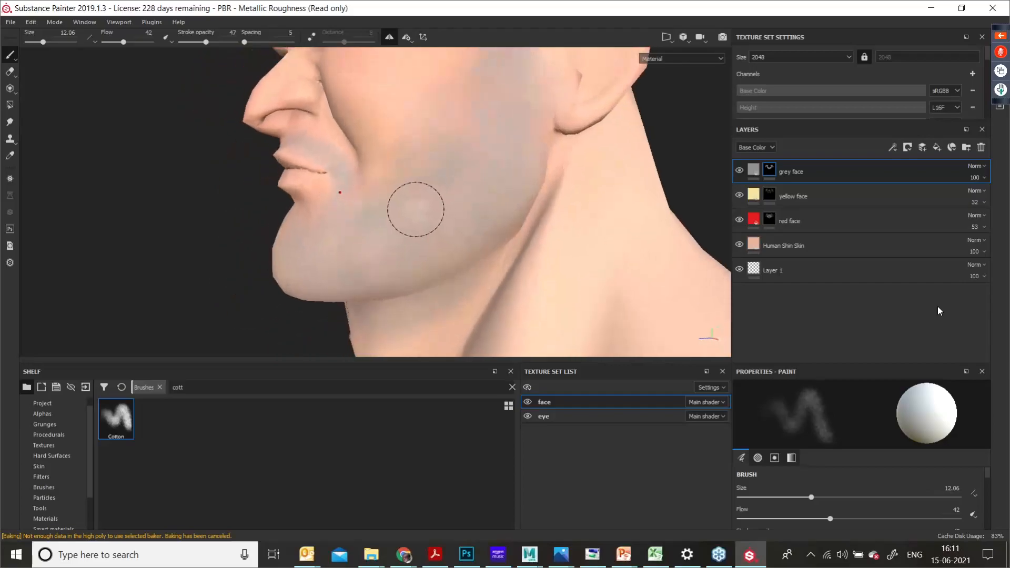
# Step: Erase excess grey from the lower cheek and jaw at stroke opacity 60 and flow 66, and lower the eraser to opacity 10 and flow 17
pyautogui.press('e')
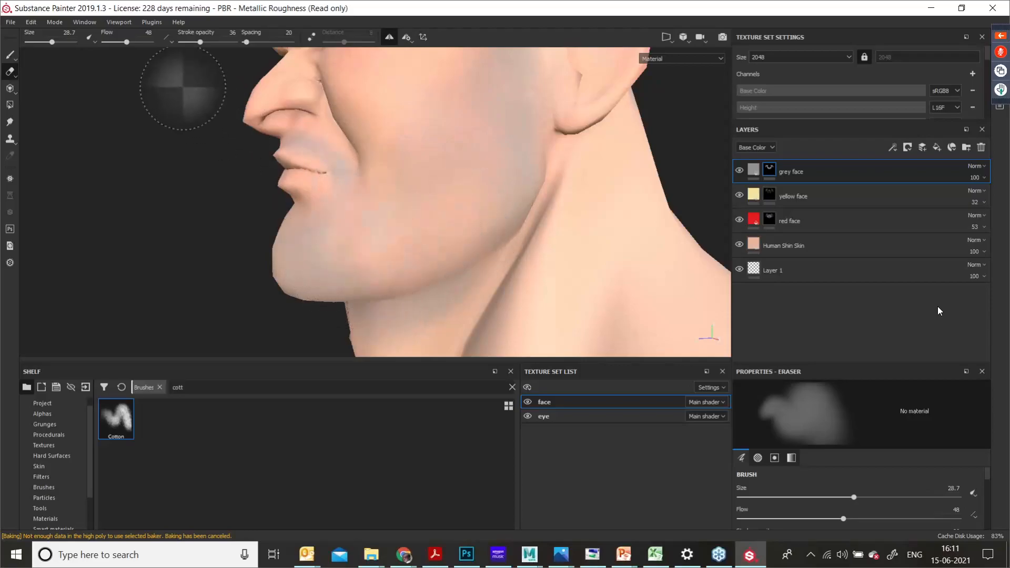
pyautogui.moveTo(200, 42); pyautogui.dragTo(213, 44)
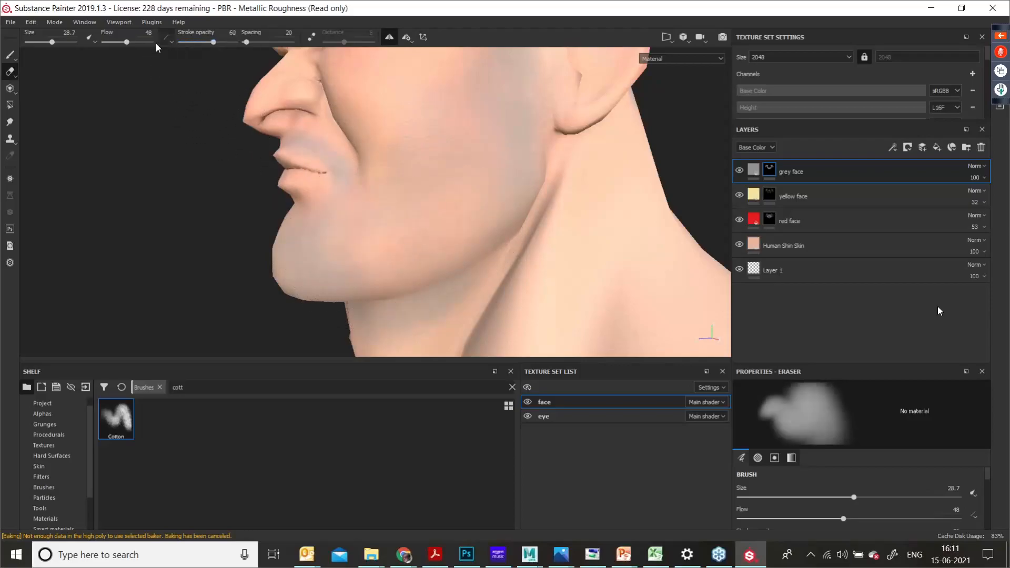
pyautogui.click(135, 42)
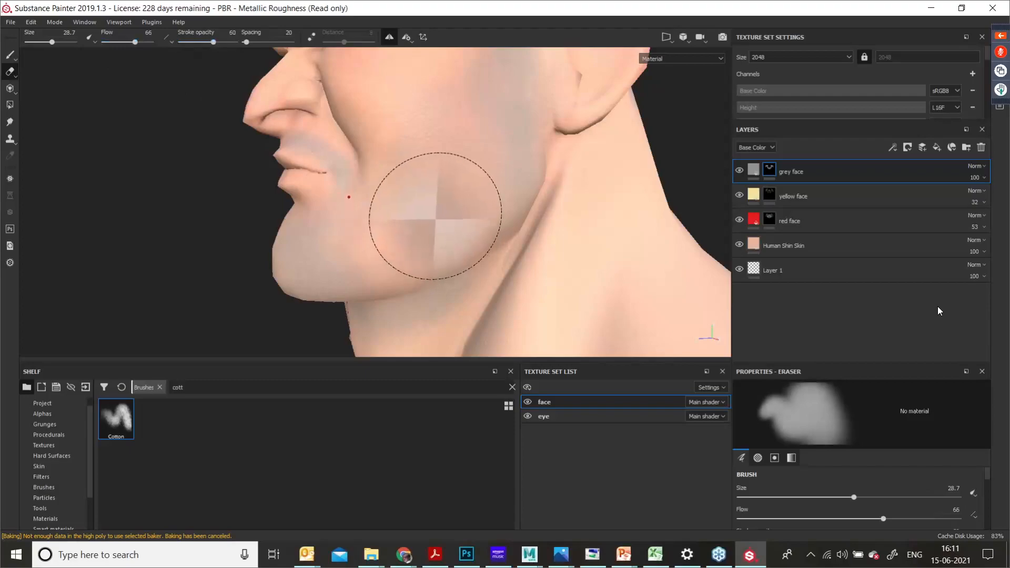
pyautogui.click(204, 42)
pyautogui.click(186, 42)
pyautogui.moveTo(188, 58); pyautogui.dragTo(185, 58)
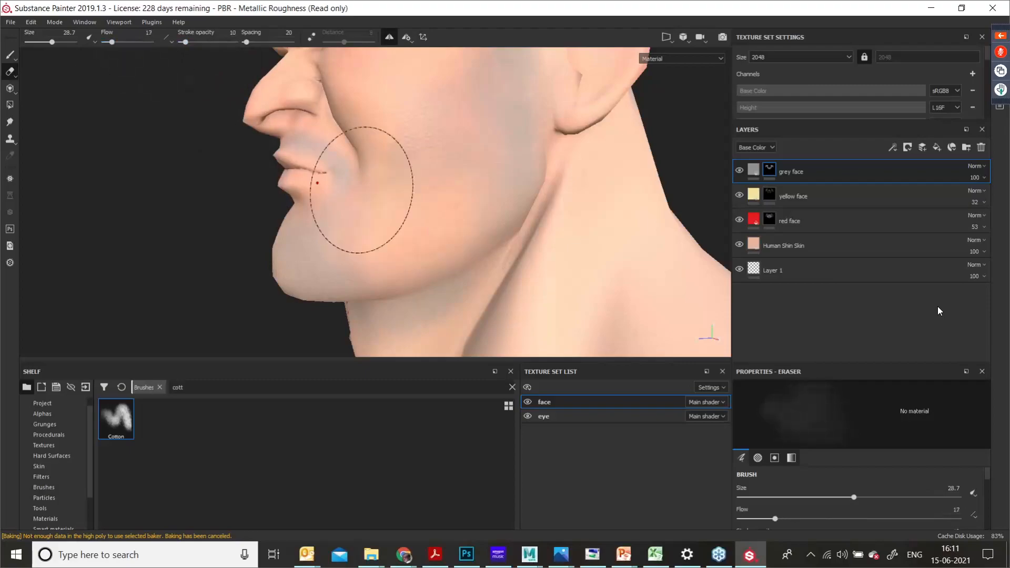
# Step: Enlarge the paint brush to 20.01 and rebuild a soft grey shadow over the lower cheek and jaw
pyautogui.press('1')
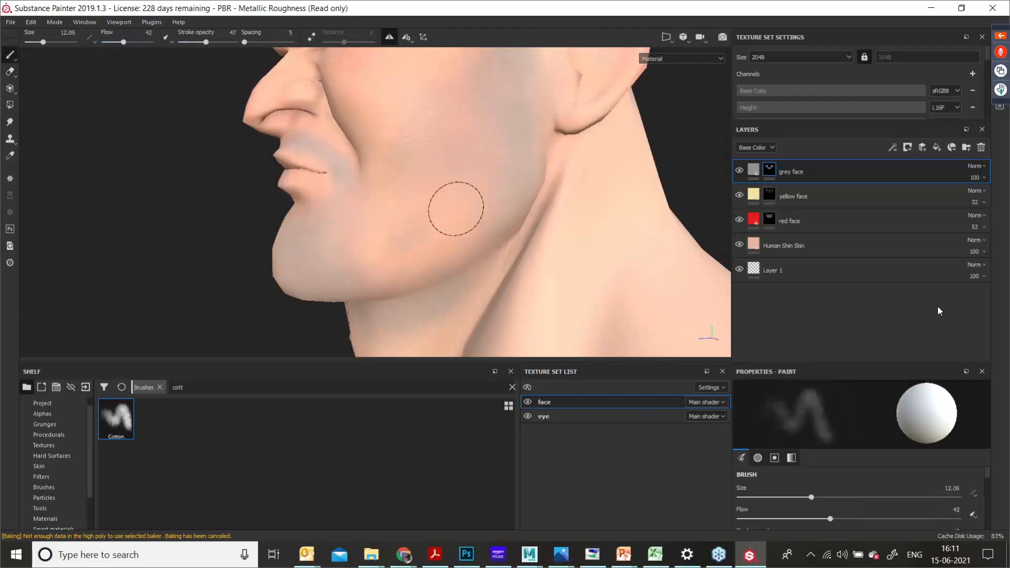
pyautogui.press(']')
pyautogui.press(']')
pyautogui.press(']')
pyautogui.press(']')
pyautogui.press(']')
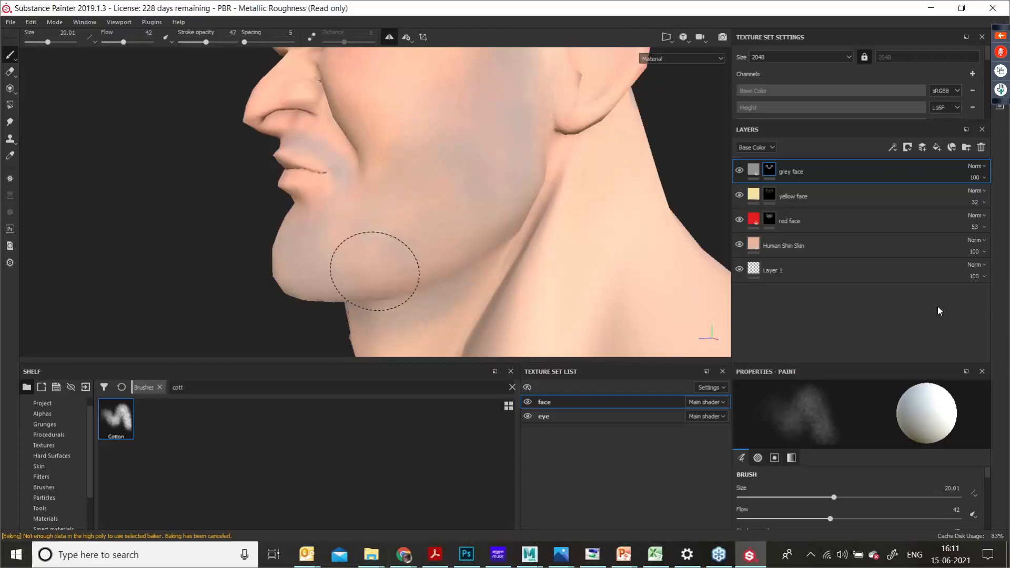
# Step: Examine the grey beard and hair shadow around the mouth, jaw, temple, scalp and back of the head
pyautogui.press('e')
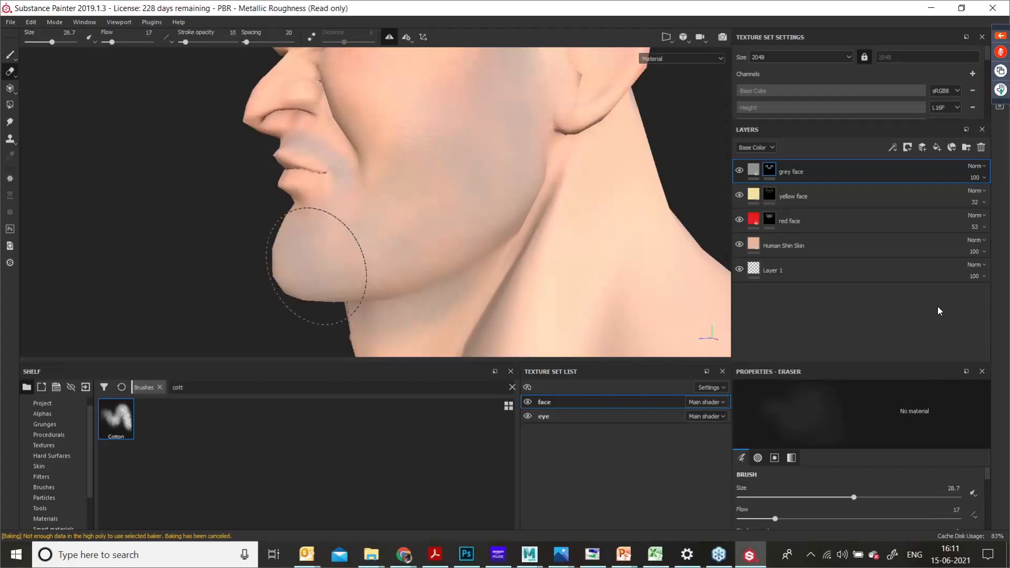
pyautogui.keyDown('alt'); pyautogui.moveTo(331, 271); pyautogui.dragTo(334, 226); pyautogui.keyUp('alt')
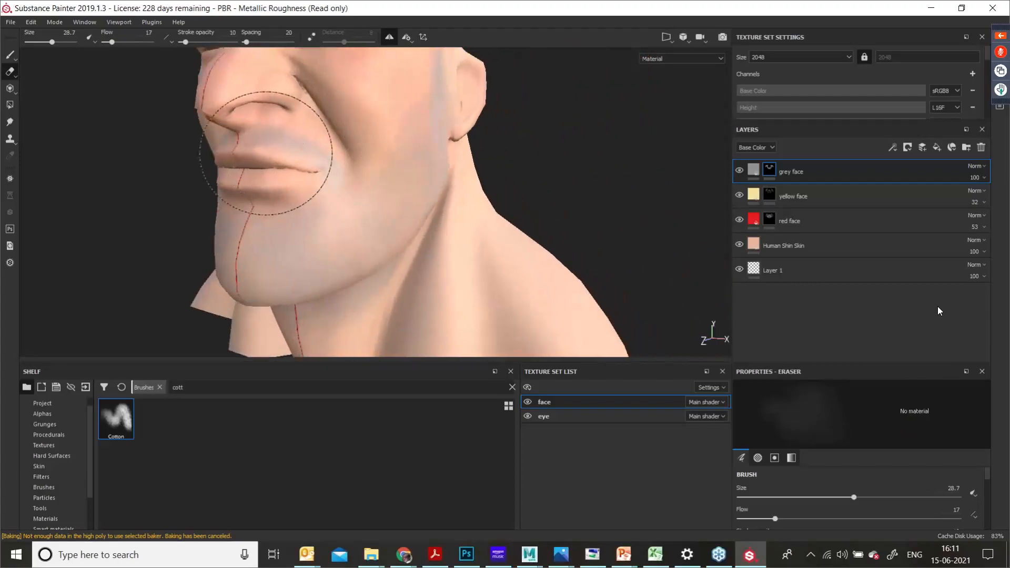
pyautogui.moveTo(347, 317)
pyautogui.keyDown('alt'); pyautogui.mouseDown()
pyautogui.moveTo(410, 191)
pyautogui.moveTo(441, 199)
pyautogui.moveTo(459, 178)
pyautogui.mouseUp(); pyautogui.keyUp('alt')
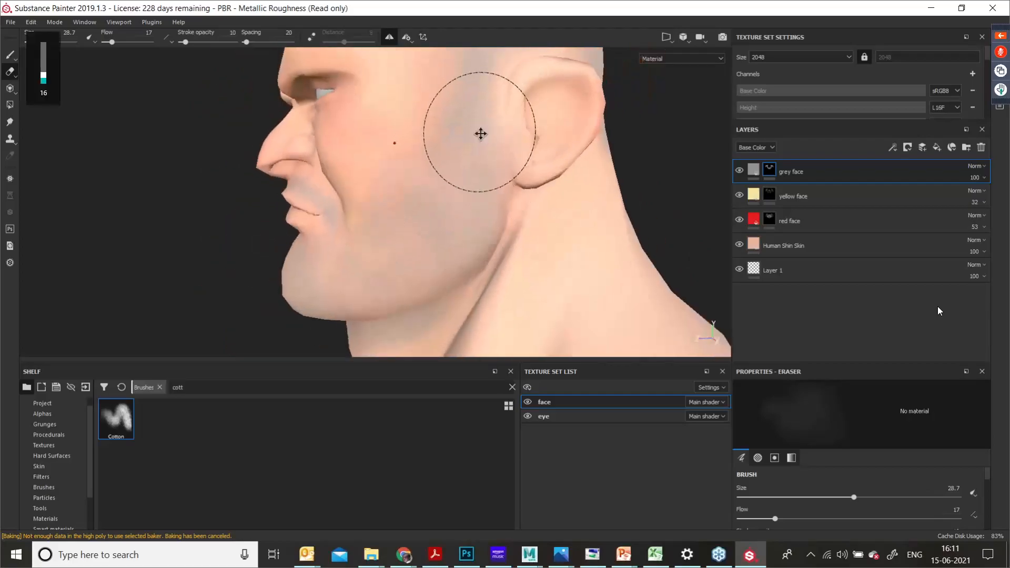
pyautogui.keyDown('alt'); pyautogui.moveTo(480, 133); pyautogui.dragTo(425, 231, button='middle'); pyautogui.keyUp('alt')
pyautogui.keyDown('alt'); pyautogui.moveTo(457, 144); pyautogui.dragTo(405, 284, button='middle'); pyautogui.keyUp('alt')
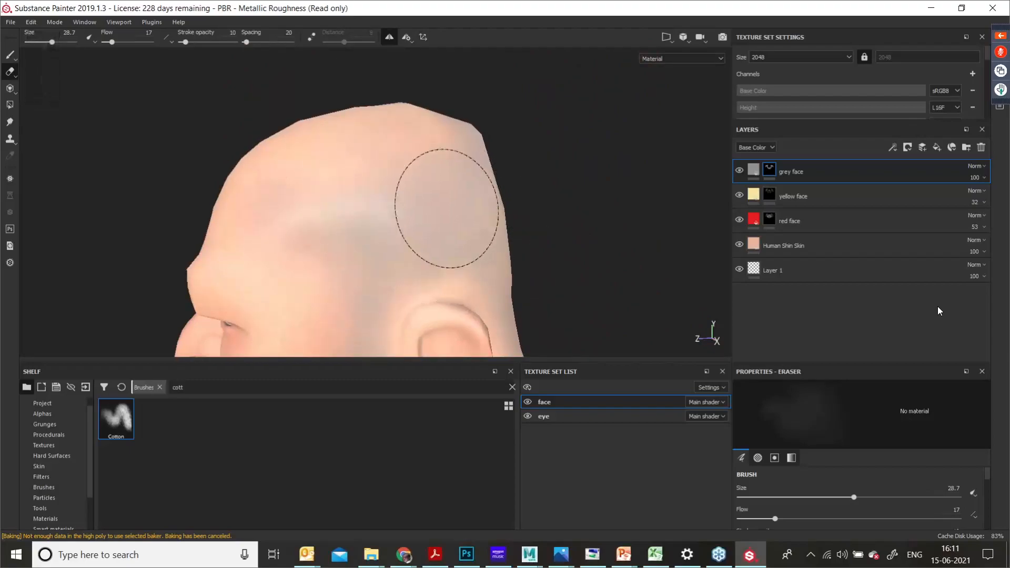
pyautogui.moveTo(412, 231)
pyautogui.keyDown('alt'); pyautogui.mouseDown()
pyautogui.moveTo(333, 254)
pyautogui.moveTo(406, 191)
pyautogui.mouseUp(); pyautogui.keyUp('alt')
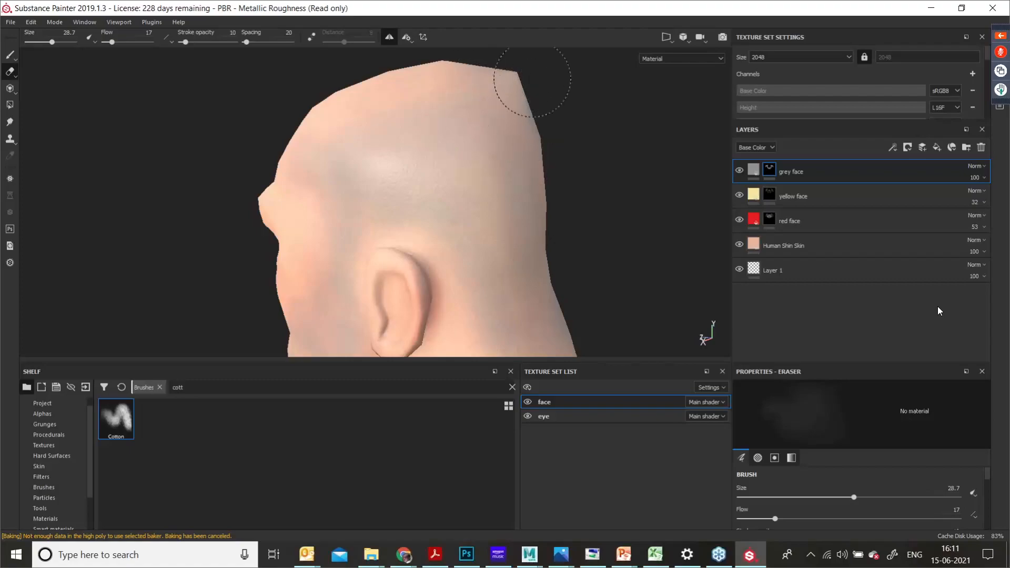
pyautogui.keyDown('alt'); pyautogui.moveTo(565, 286); pyautogui.dragTo(502, 180, button='middle'); pyautogui.keyUp('alt')
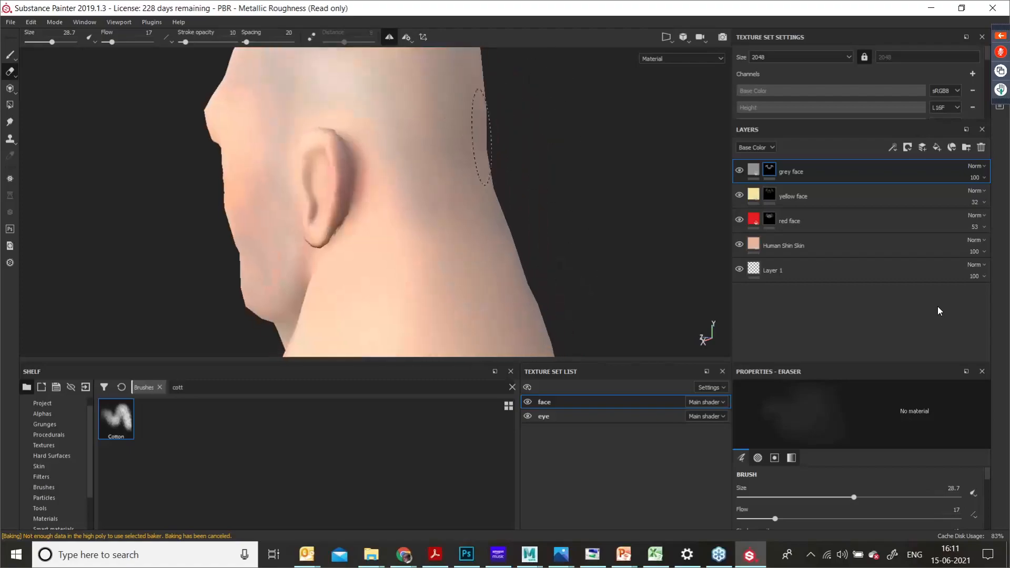
pyautogui.keyDown('alt'); pyautogui.moveTo(417, 150); pyautogui.dragTo(432, 273, button='middle'); pyautogui.keyUp('alt')
pyautogui.keyDown('alt'); pyautogui.moveTo(443, 272); pyautogui.dragTo(358, 241); pyautogui.keyUp('alt')
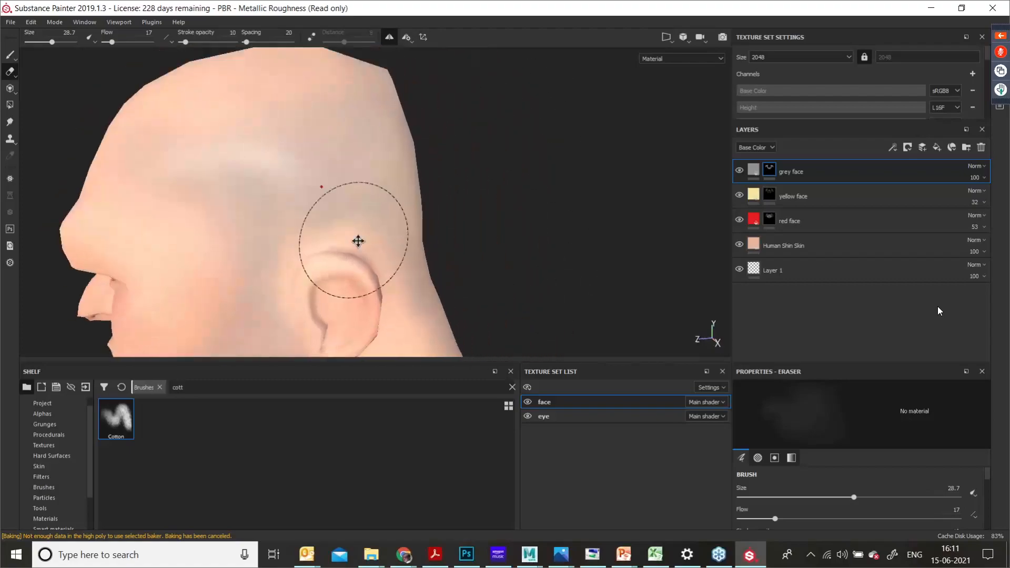
pyautogui.keyDown('alt'); pyautogui.moveTo(358, 241); pyautogui.dragTo(509, 219, button='middle'); pyautogui.keyUp('alt')
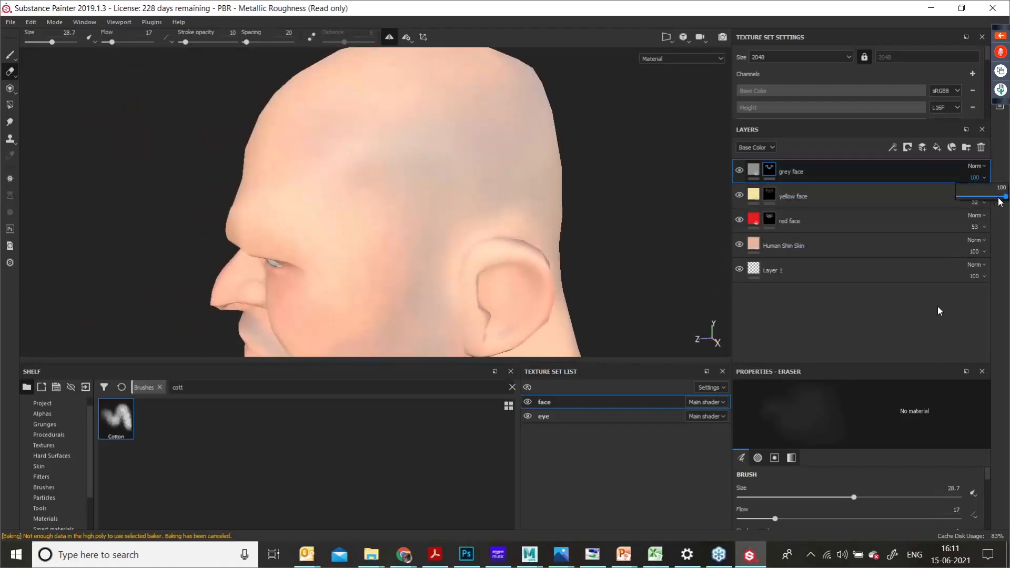
# Step: Lower the grey face layer's opacity to 70
pyautogui.click(998, 197)
pyautogui.moveTo(997, 202)
pyautogui.mouseDown()
pyautogui.moveTo(940, 219)
pyautogui.moveTo(1001, 207)
pyautogui.mouseUp()
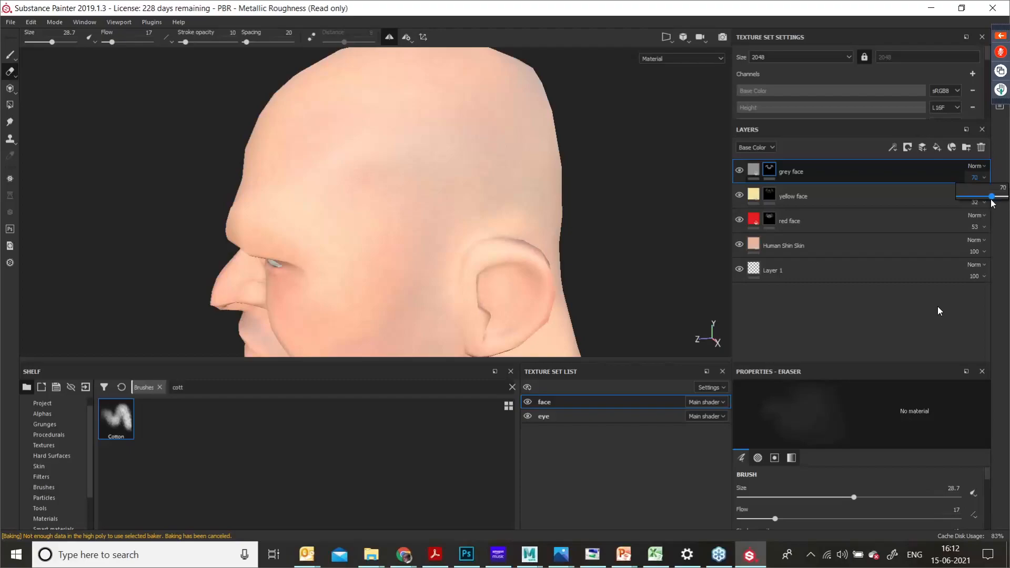
pyautogui.keyDown('alt'); pyautogui.moveTo(556, 217); pyautogui.dragTo(649, 153); pyautogui.keyUp('alt')
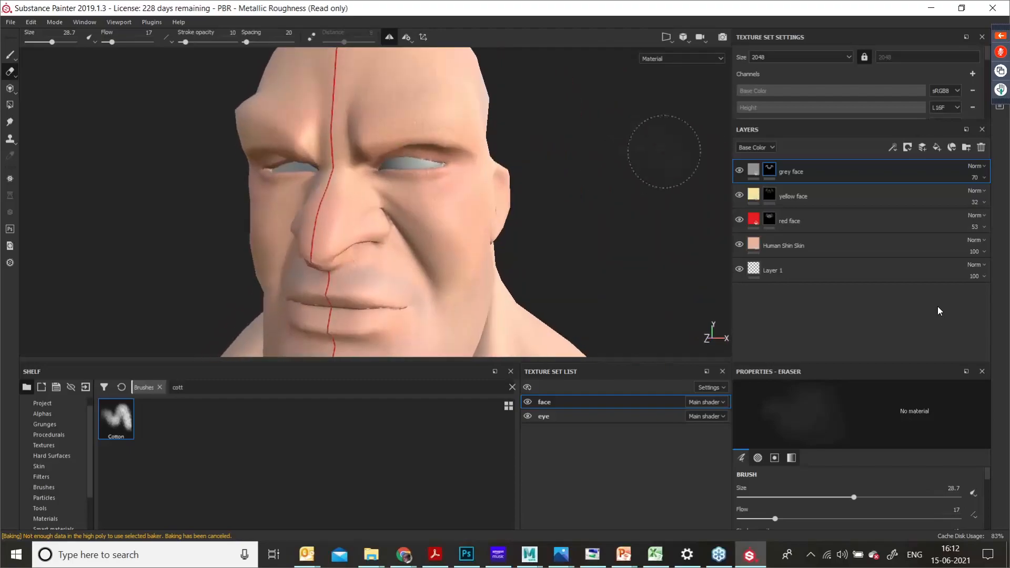
# Step: Duplicate the red face layer and replace the copy's mask with a black mask
pyautogui.click(804, 224)
pyautogui.rightClick(804, 223)
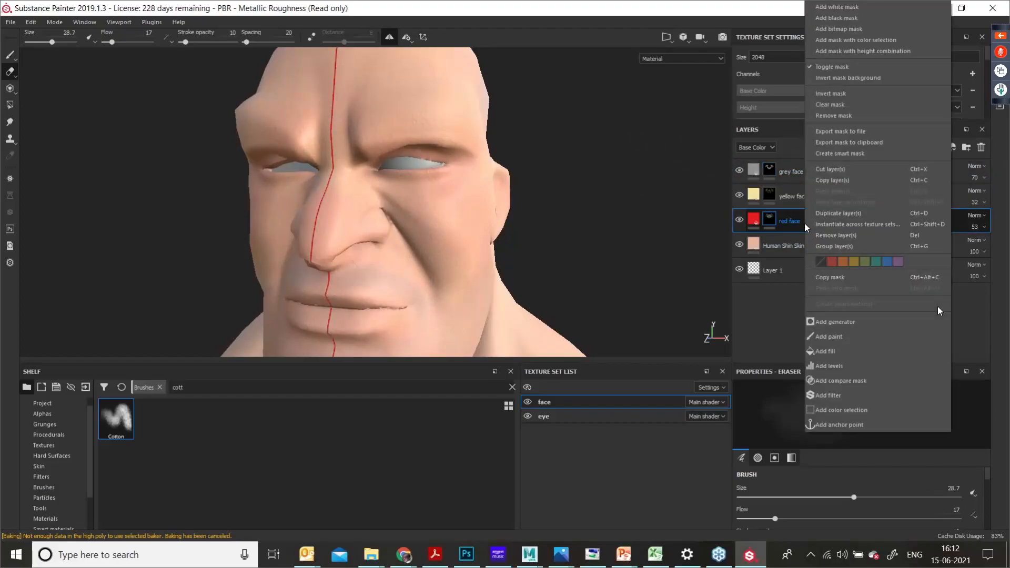
pyautogui.click(853, 214)
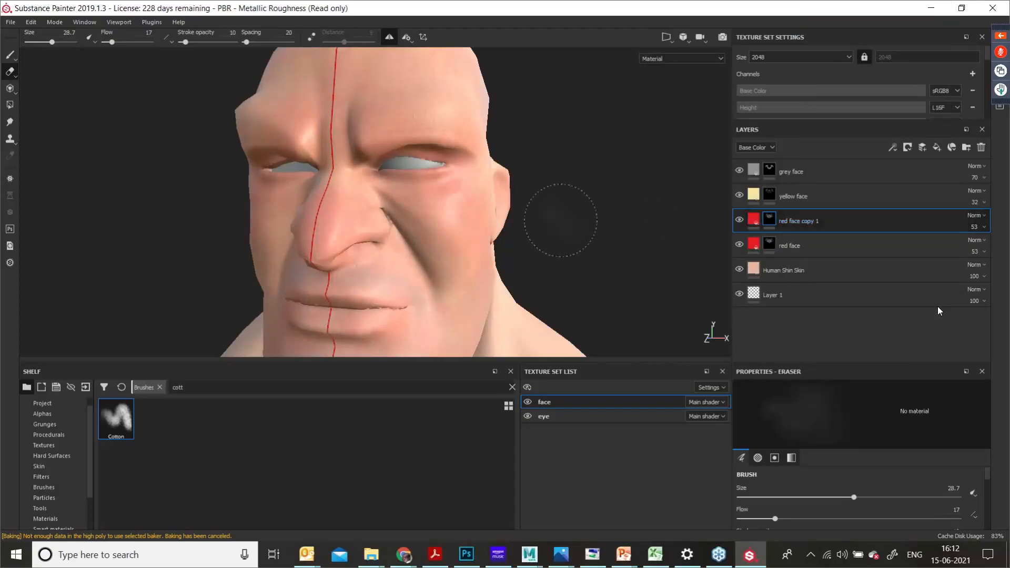
pyautogui.keyDown('alt'); pyautogui.moveTo(518, 205); pyautogui.dragTo(262, 214); pyautogui.keyUp('alt')
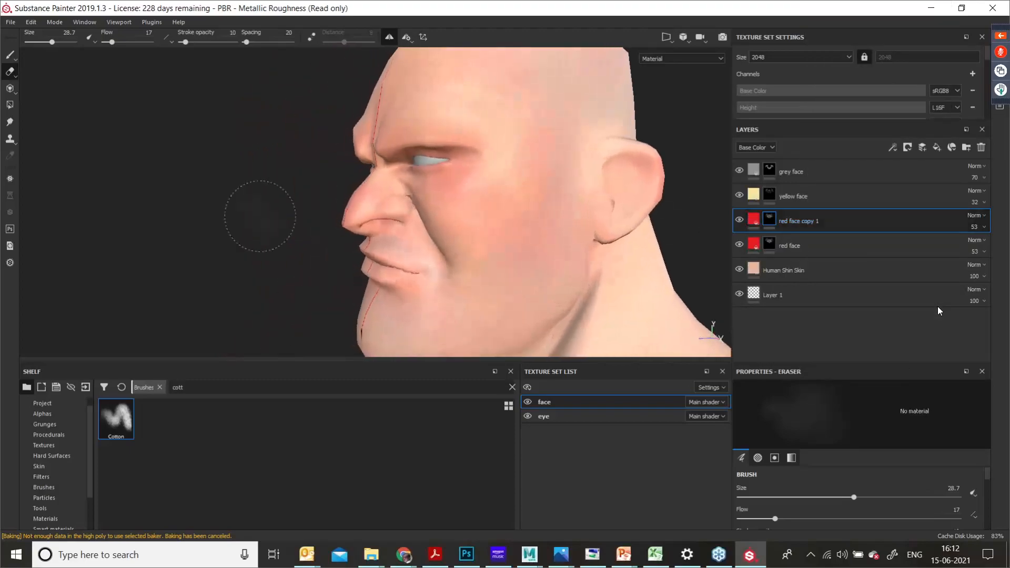
pyautogui.rightClick(768, 223)
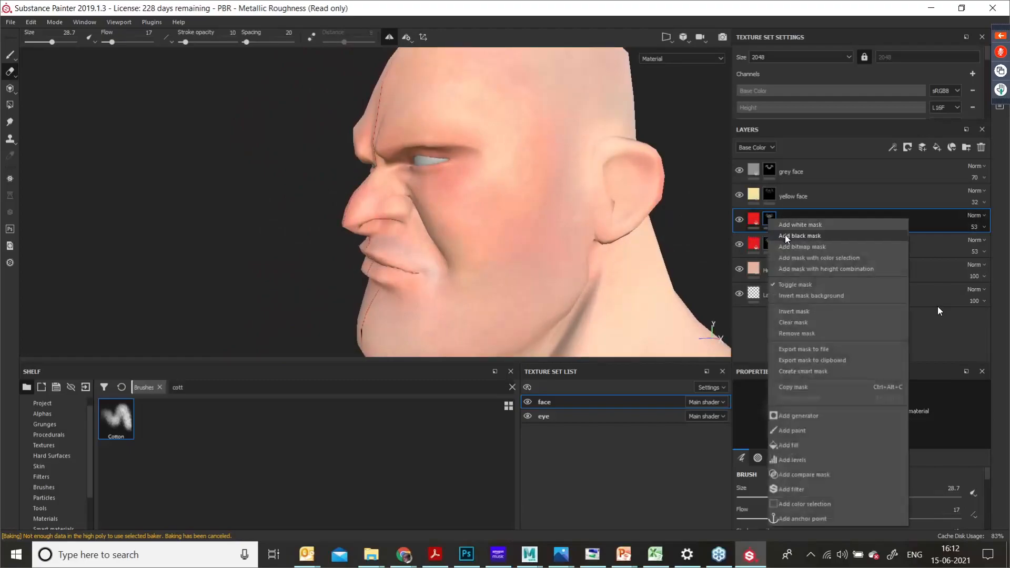
pyautogui.click(785, 235)
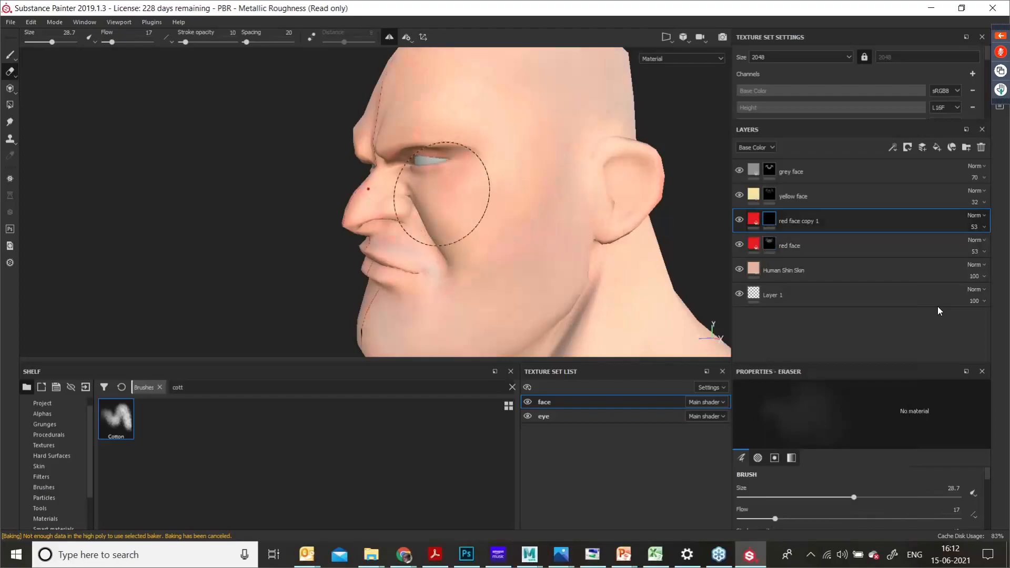
# Step: Paint extra red around the eyelids and under the eyes in the copied red layer's mask with the Cotton brush at size 20.01
pyautogui.keyDown('alt'); pyautogui.moveTo(445, 194); pyautogui.dragTo(606, 256, button='right'); pyautogui.keyUp('alt')
pyautogui.keyDown('alt'); pyautogui.moveTo(606, 256); pyautogui.dragTo(665, 253); pyautogui.keyUp('alt')
pyautogui.keyDown('alt'); pyautogui.moveTo(421, 197); pyautogui.dragTo(478, 210, button='right'); pyautogui.keyUp('alt')
pyautogui.keyDown('alt'); pyautogui.moveTo(479, 198); pyautogui.dragTo(495, 237, button='middle'); pyautogui.keyUp('alt')
pyautogui.keyDown('alt'); pyautogui.moveTo(467, 228); pyautogui.dragTo(650, 315, button='right'); pyautogui.keyUp('alt')
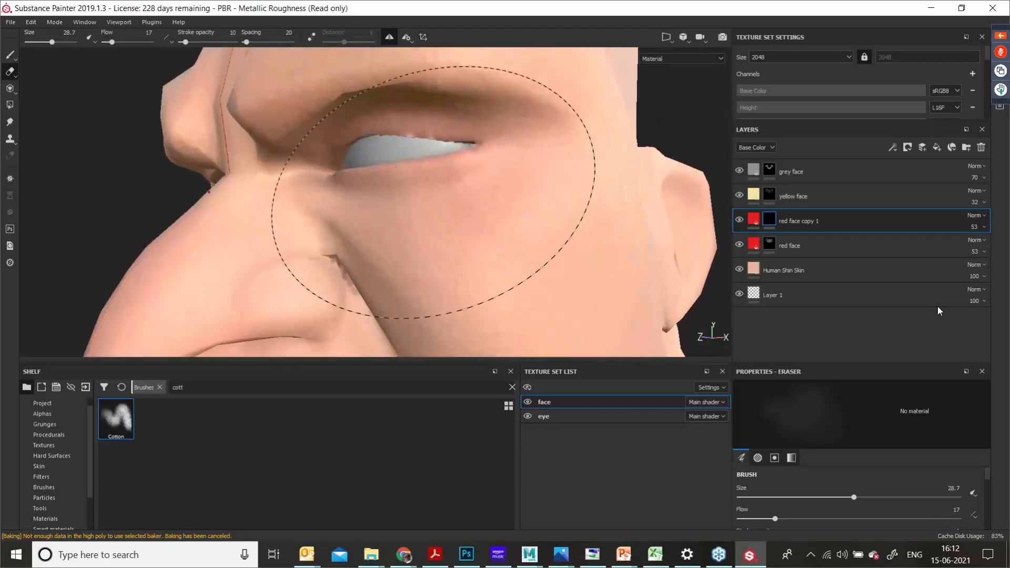
pyautogui.keyDown('alt'); pyautogui.moveTo(389, 197); pyautogui.dragTo(342, 208); pyautogui.keyUp('alt')
pyautogui.keyDown('alt'); pyautogui.moveTo(363, 326); pyautogui.dragTo(420, 126, button='middle'); pyautogui.keyUp('alt')
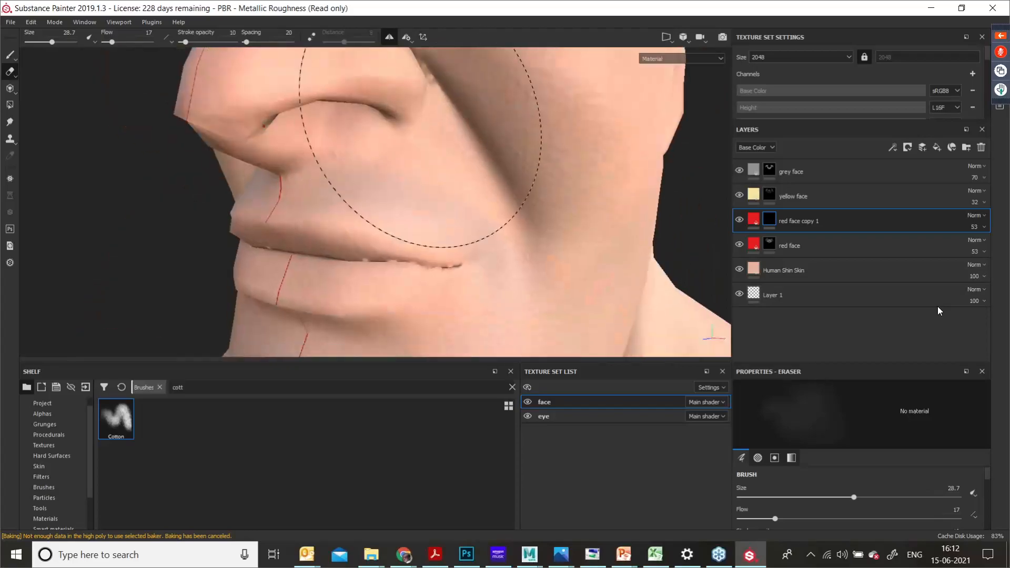
pyautogui.keyDown('alt'); pyautogui.moveTo(475, 150); pyautogui.dragTo(418, 387, button='middle'); pyautogui.keyUp('alt')
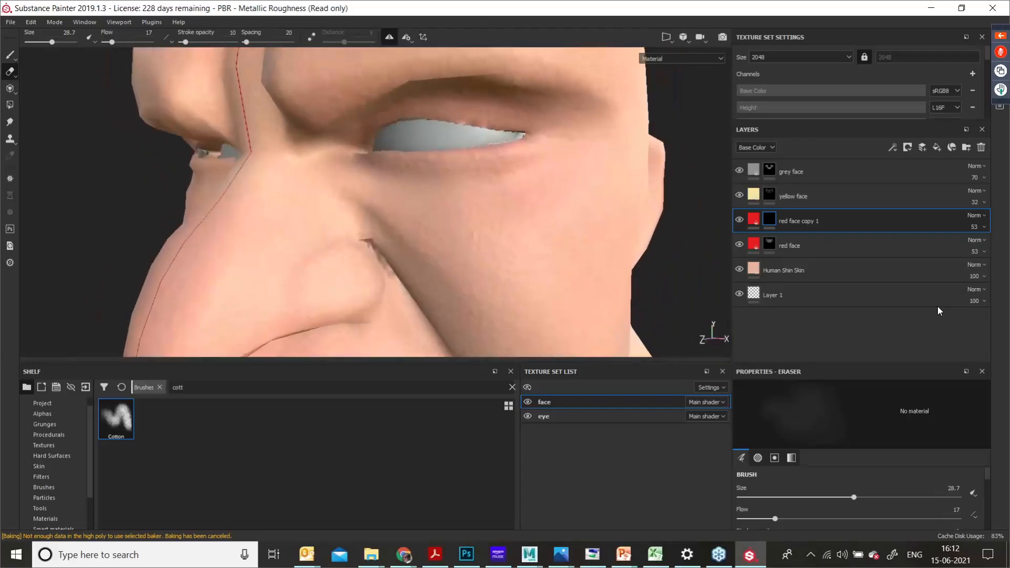
pyautogui.keyDown('ctrl'); pyautogui.moveTo(437, 143); pyautogui.dragTo(195, 146, button='right'); pyautogui.keyUp('ctrl')
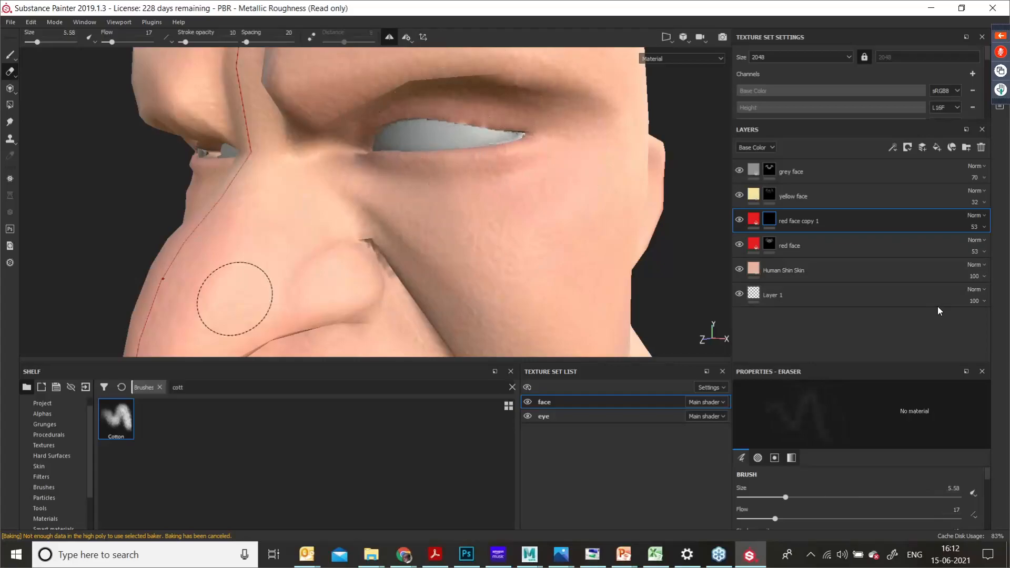
pyautogui.click(127, 418)
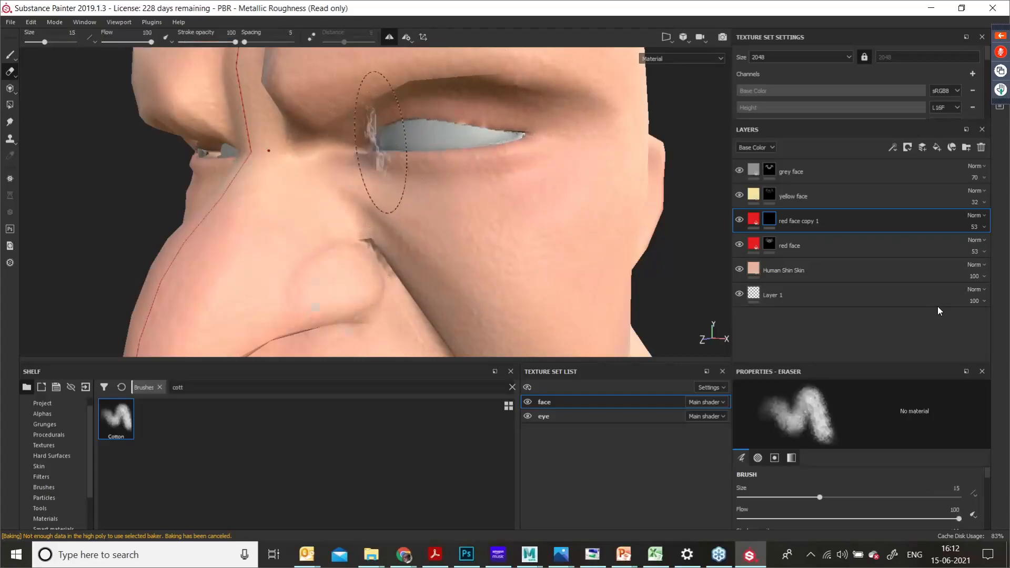
pyautogui.press('1')
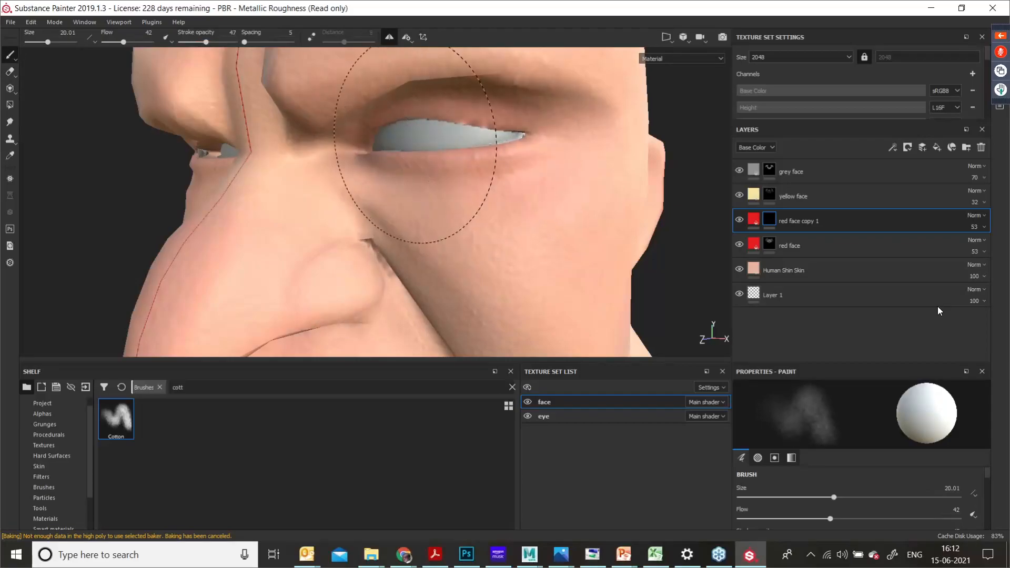
pyautogui.keyDown('alt'); pyautogui.moveTo(531, 179); pyautogui.dragTo(441, 165, button='right'); pyautogui.keyUp('alt')
pyautogui.keyDown('alt'); pyautogui.moveTo(415, 160); pyautogui.dragTo(455, 146); pyautogui.keyUp('alt')
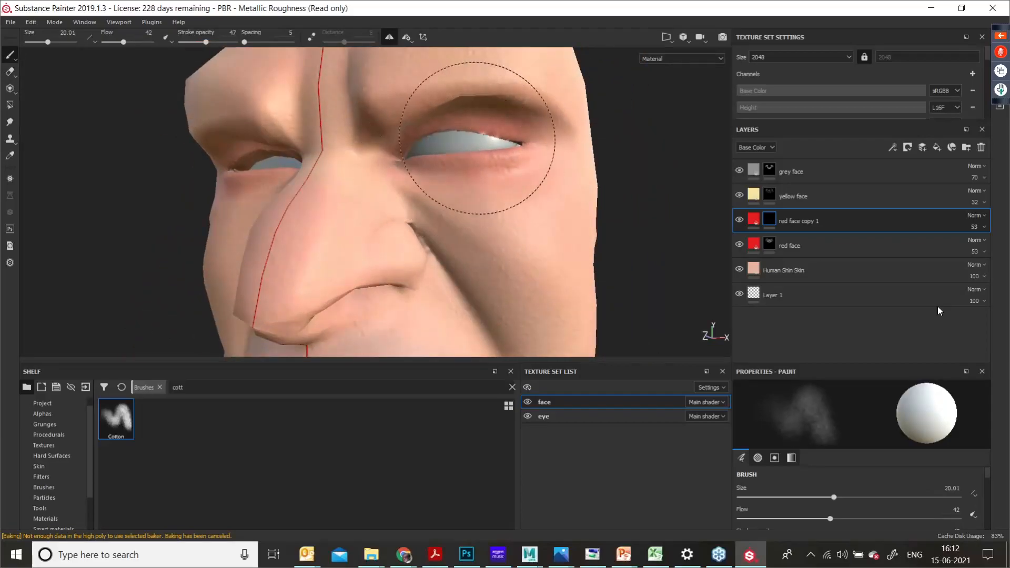
# Step: Toggle the copied red layer's visibility off and on to compare the face with and without the extra eye redness
pyautogui.click(739, 220)
pyautogui.click(738, 220)
pyautogui.click(739, 220)
pyautogui.click(739, 219)
# Step: Paint extra red over the tip and side of the nose in the copied red layer's mask
pyautogui.keyDown('alt'); pyautogui.moveTo(524, 219); pyautogui.dragTo(423, 218, button='right'); pyautogui.keyUp('alt')
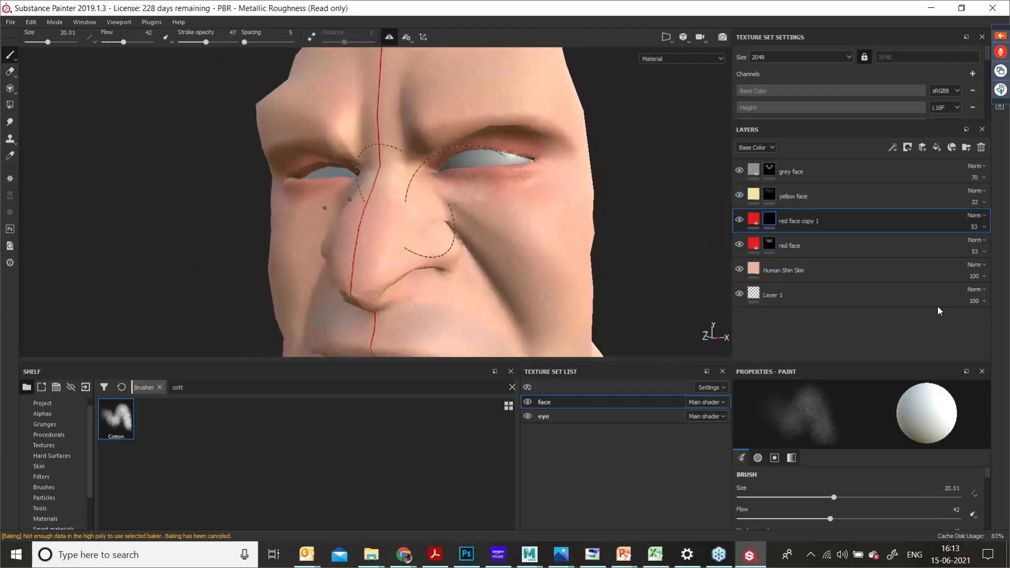
pyautogui.keyDown('alt'); pyautogui.moveTo(482, 207); pyautogui.dragTo(490, 130, button='middle'); pyautogui.keyUp('alt')
pyautogui.keyDown('alt'); pyautogui.moveTo(491, 130); pyautogui.dragTo(435, 181); pyautogui.keyUp('alt')
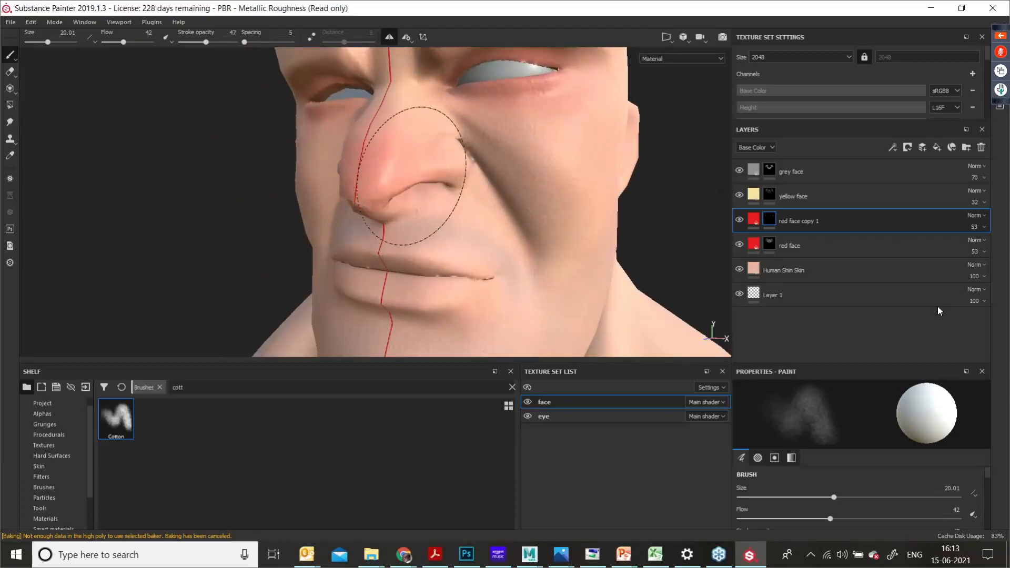
# Step: Add a final red stroke to the nose and tint the lips red in the copied layer's mask with the brush at size 10.71
pyautogui.moveTo(407, 165); pyautogui.dragTo(387, 158)
pyautogui.keyDown('alt'); pyautogui.moveTo(398, 192); pyautogui.dragTo(422, 136); pyautogui.keyUp('alt')
pyautogui.keyDown('alt'); pyautogui.moveTo(475, 187); pyautogui.dragTo(442, 165); pyautogui.keyUp('alt')
pyautogui.keyDown('alt'); pyautogui.moveTo(442, 165); pyautogui.dragTo(420, 132, button='middle'); pyautogui.keyUp('alt')
pyautogui.keyDown('alt'); pyautogui.moveTo(489, 184); pyautogui.dragTo(536, 231, button='right'); pyautogui.keyUp('alt')
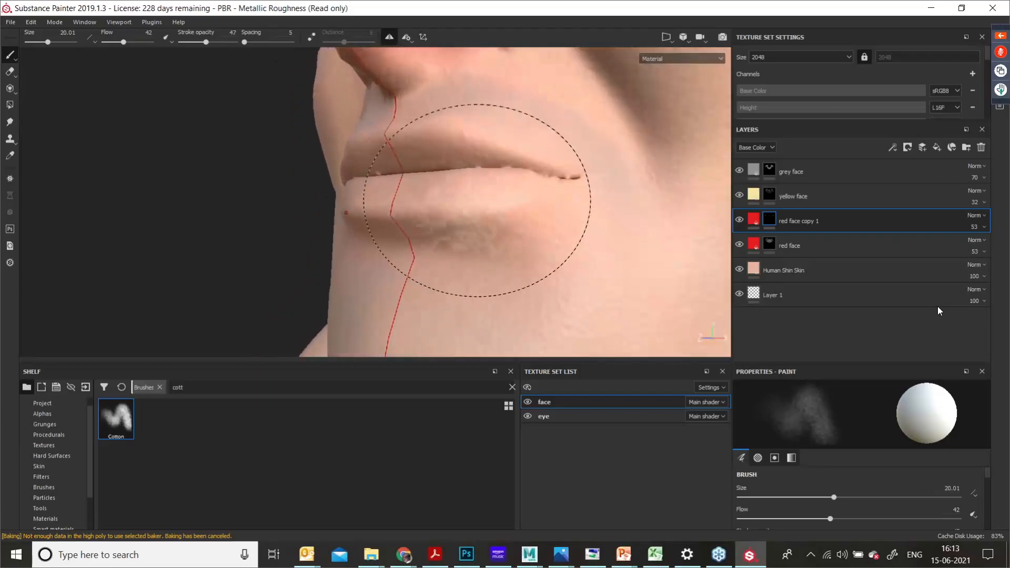
pyautogui.keyDown('ctrl'); pyautogui.moveTo(368, 191); pyautogui.dragTo(379, 171, button='right'); pyautogui.keyUp('ctrl')
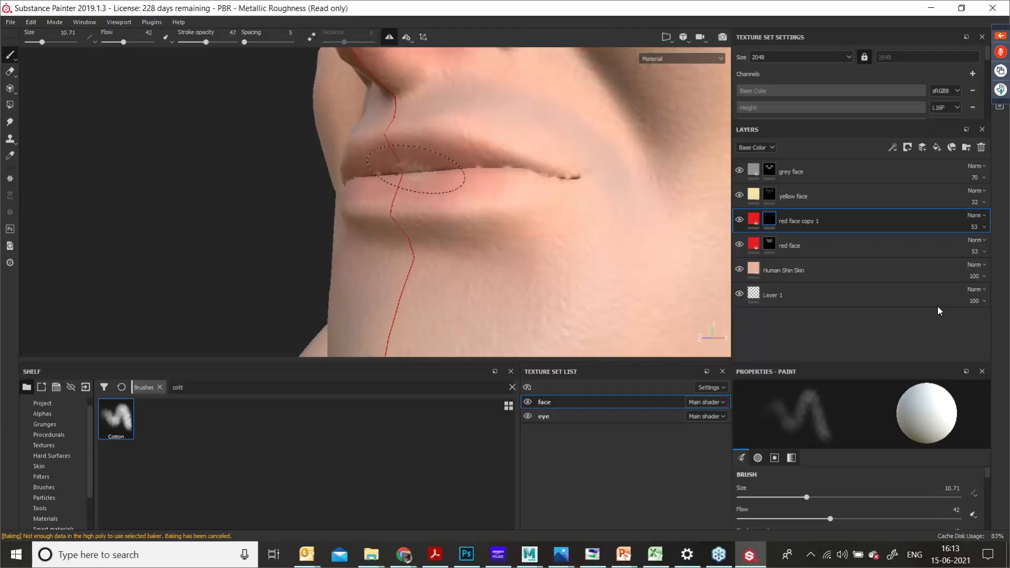
# Step: Build up the red along both lips toward the mouth corner, reducing the brush size to 7.14 and finally 2.79
pyautogui.moveTo(415, 169)
pyautogui.keyDown('alt'); pyautogui.mouseDown()
pyautogui.moveTo(469, 203)
pyautogui.moveTo(494, 187)
pyautogui.mouseUp(); pyautogui.keyUp('alt')
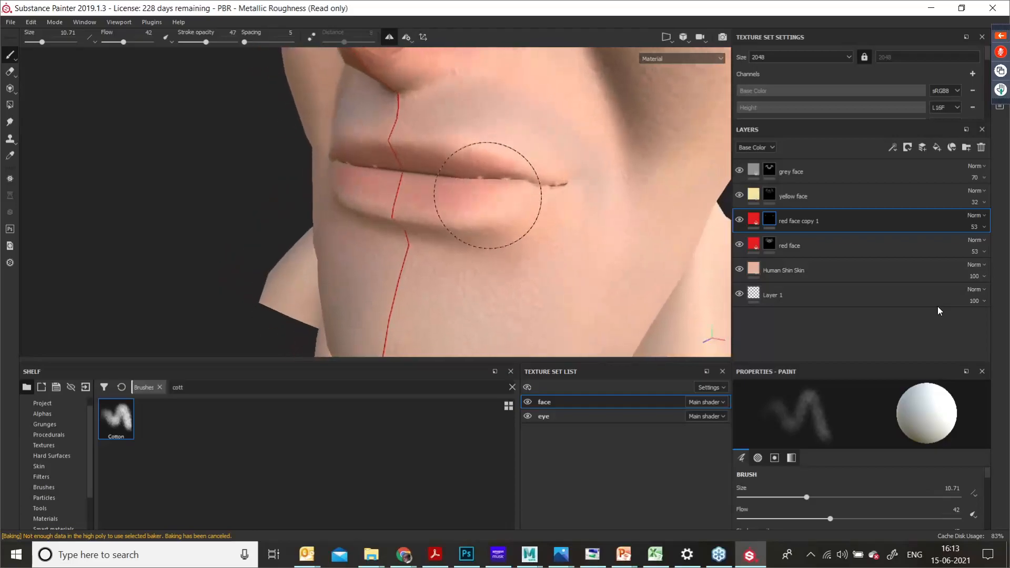
pyautogui.press('[')
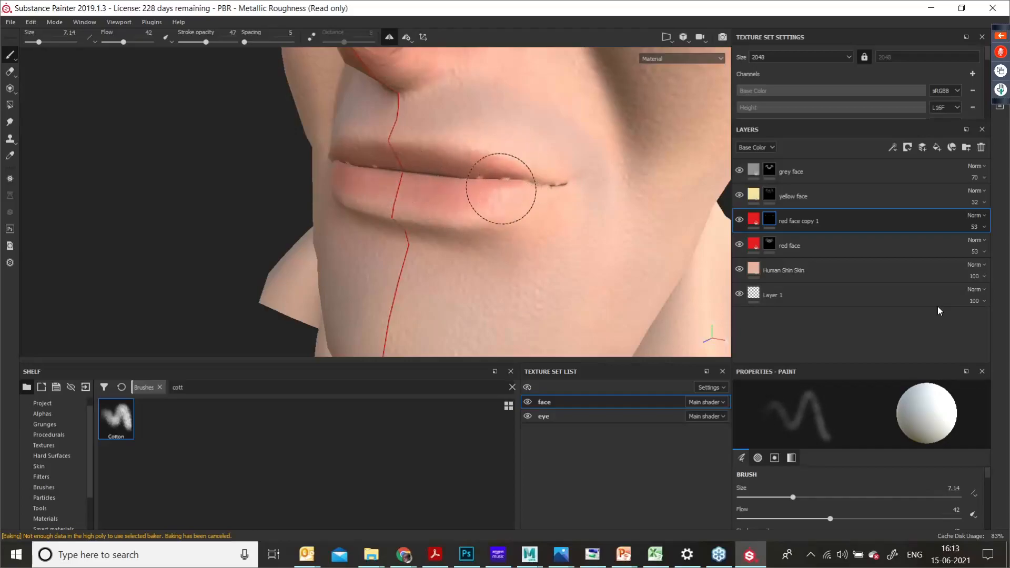
pyautogui.moveTo(521, 185)
pyautogui.keyDown('alt'); pyautogui.mouseDown()
pyautogui.moveTo(464, 190)
pyautogui.moveTo(498, 157)
pyautogui.moveTo(409, 173)
pyautogui.mouseUp(); pyautogui.keyUp('alt')
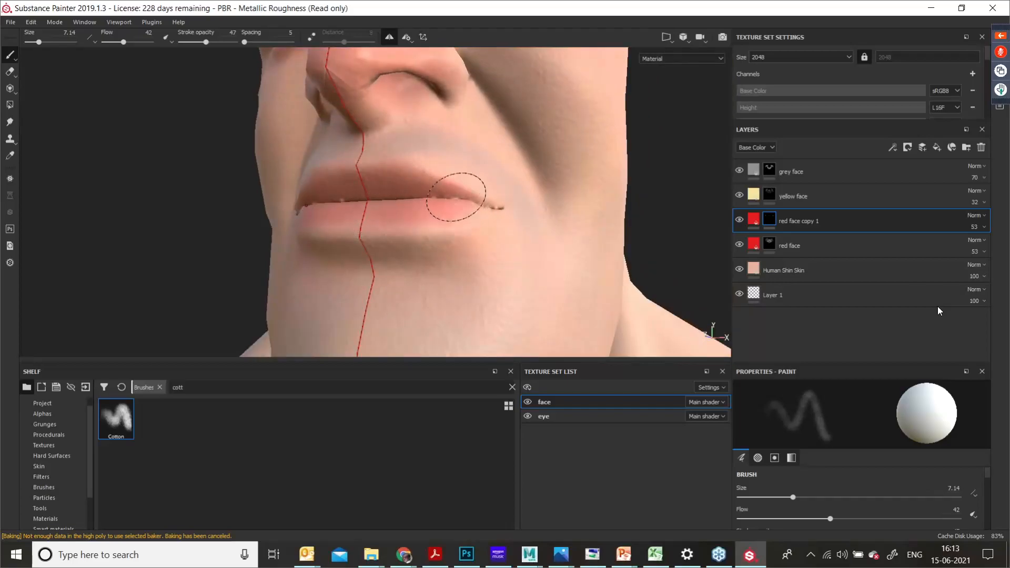
pyautogui.press('[')
pyautogui.press('[')
pyautogui.press('[')
pyautogui.press('[')
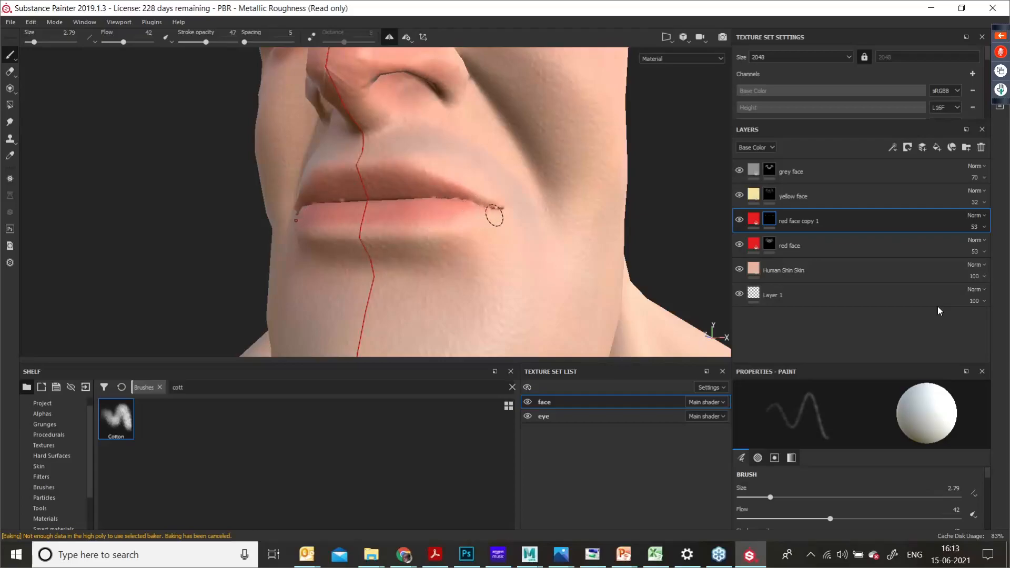
# Step: Lower the opacity of the "red face copy 1" layer to 23
pyautogui.moveTo(493, 214)
pyautogui.keyDown('alt'); pyautogui.mouseDown()
pyautogui.moveTo(432, 238)
pyautogui.moveTo(444, 227)
pyautogui.moveTo(486, 254)
pyautogui.moveTo(448, 221)
pyautogui.moveTo(505, 227)
pyautogui.mouseUp(); pyautogui.keyUp('alt')
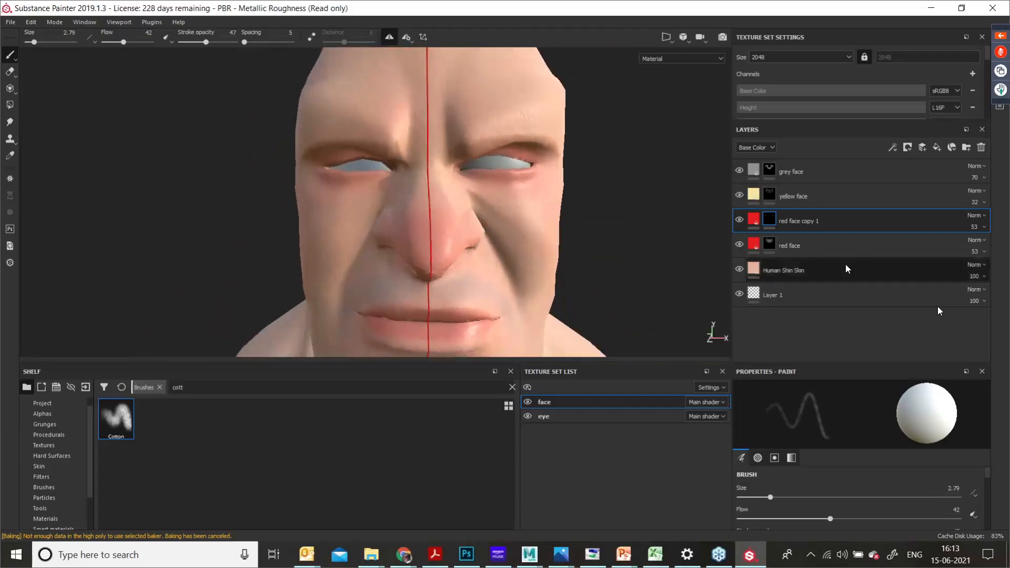
pyautogui.click(985, 227)
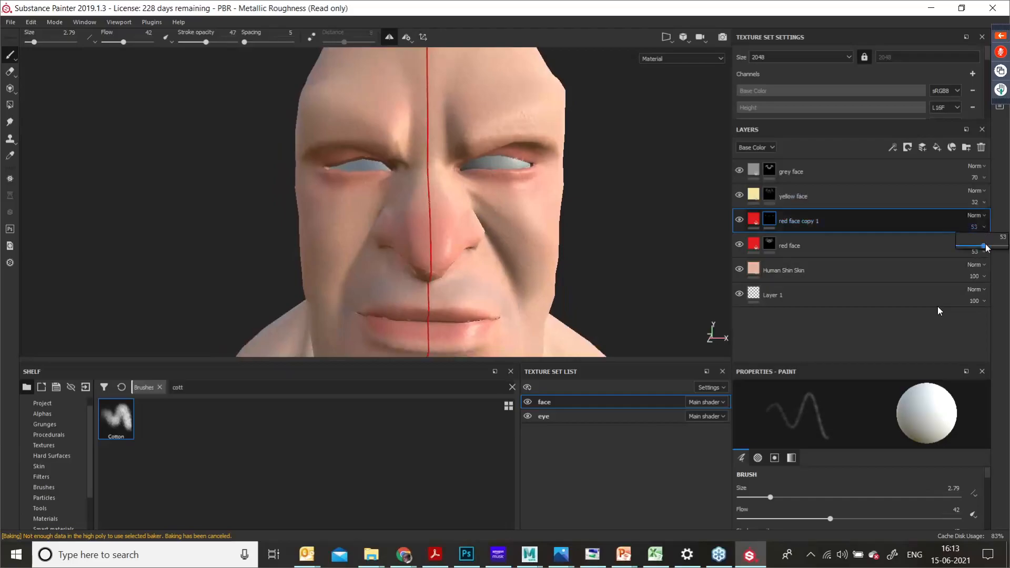
pyautogui.moveTo(982, 246); pyautogui.dragTo(967, 261)
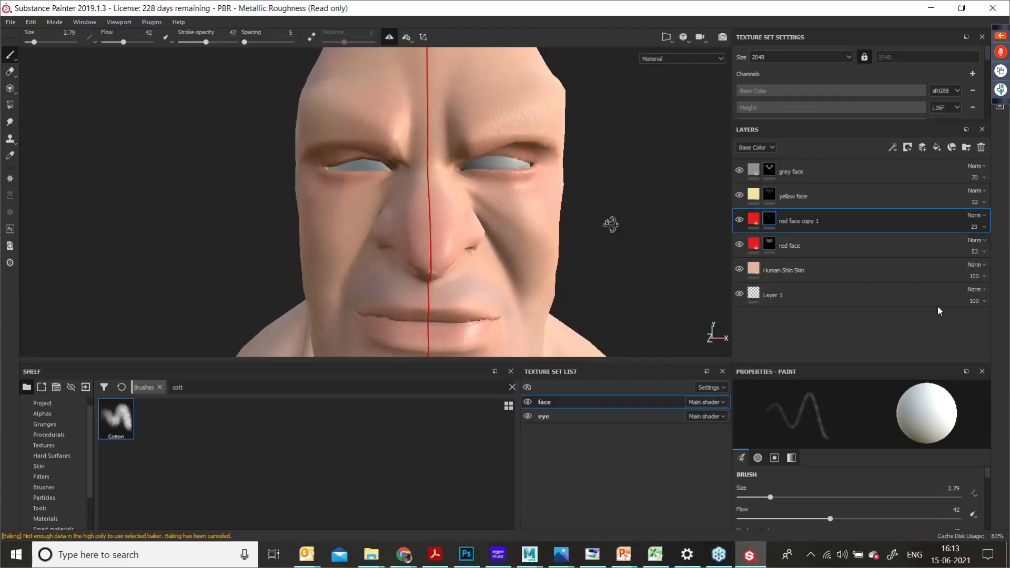
# Step: Examine the painted skin tones on the side of the head, around the cheek, ear, temple and scalp
pyautogui.keyDown('alt'); pyautogui.moveTo(612, 225); pyautogui.dragTo(507, 251); pyautogui.keyUp('alt')
pyautogui.keyDown('alt'); pyautogui.moveTo(591, 235); pyautogui.dragTo(569, 245, button='right'); pyautogui.keyUp('alt')
pyautogui.keyDown('alt'); pyautogui.moveTo(569, 246); pyautogui.dragTo(463, 262); pyautogui.keyUp('alt')
pyautogui.keyDown('alt'); pyautogui.moveTo(462, 261); pyautogui.dragTo(488, 280, button='right'); pyautogui.keyUp('alt')
pyautogui.keyDown('alt'); pyautogui.moveTo(488, 280); pyautogui.dragTo(444, 172); pyautogui.keyUp('alt')
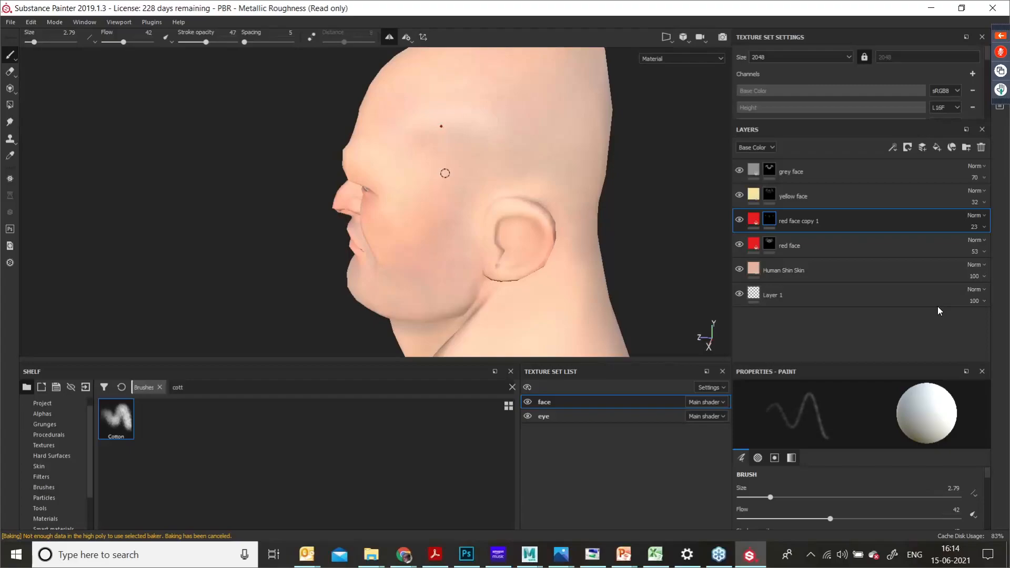
pyautogui.keyDown('alt'); pyautogui.moveTo(496, 151); pyautogui.dragTo(482, 127); pyautogui.keyUp('alt')
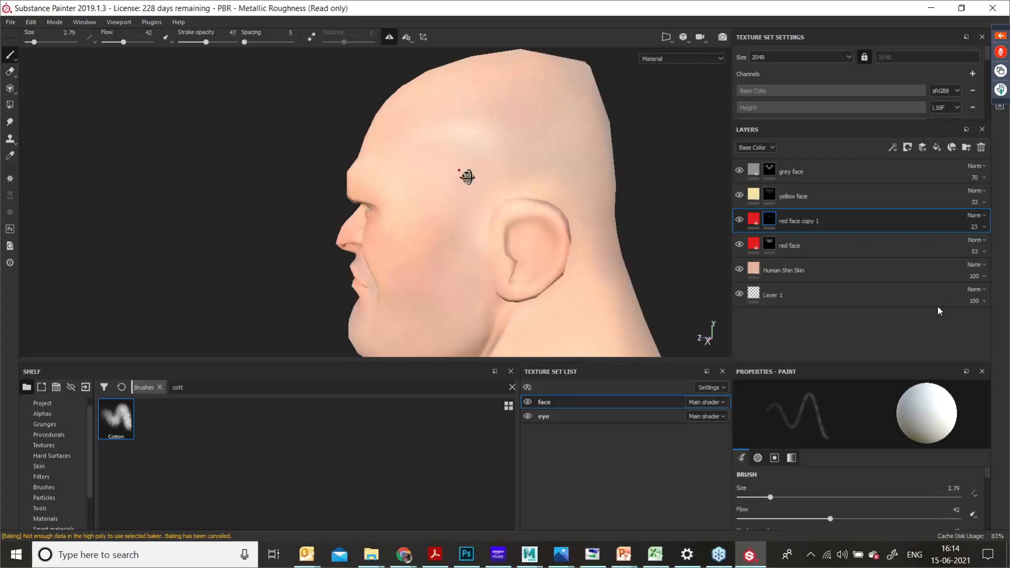
pyautogui.keyDown('alt'); pyautogui.moveTo(466, 174); pyautogui.dragTo(585, 174); pyautogui.keyUp('alt')
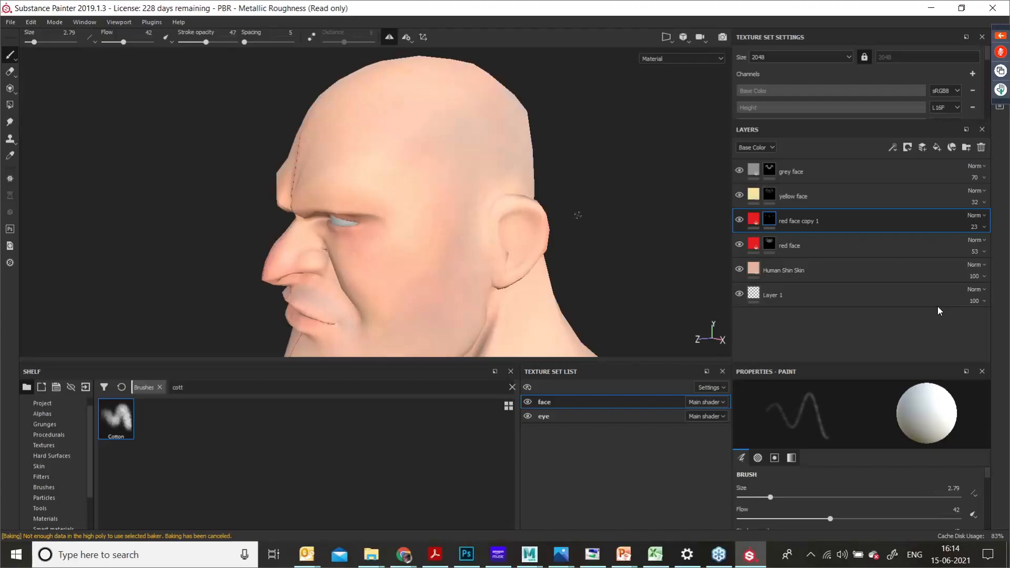
pyautogui.moveTo(578, 214)
pyautogui.keyDown('alt'); pyautogui.mouseDown()
pyautogui.moveTo(444, 169)
pyautogui.moveTo(408, 174)
pyautogui.moveTo(442, 239)
pyautogui.moveTo(446, 180)
pyautogui.moveTo(435, 209)
pyautogui.moveTo(484, 208)
pyautogui.moveTo(379, 141)
pyautogui.mouseUp(); pyautogui.keyUp('alt')
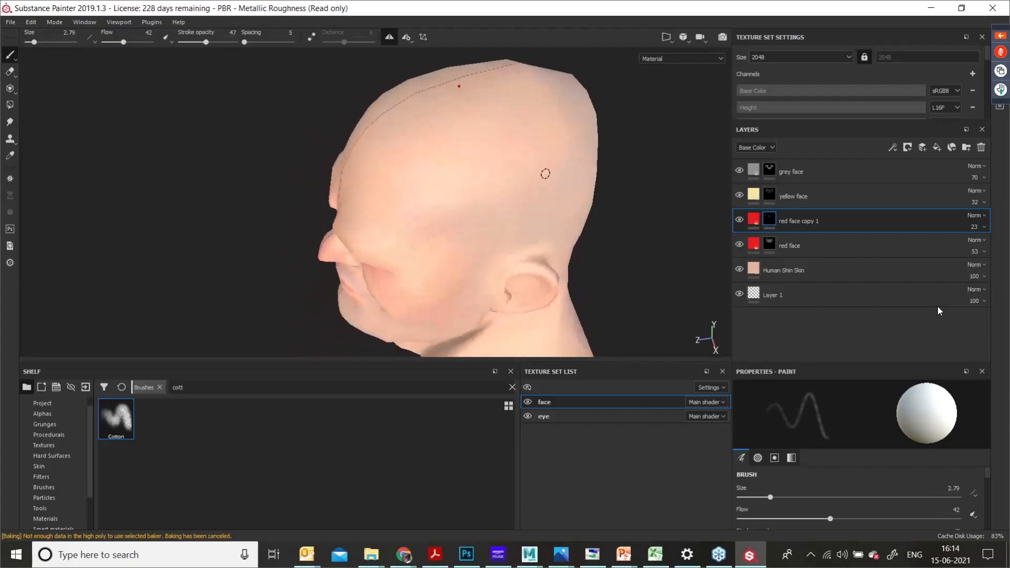
pyautogui.keyDown('alt'); pyautogui.moveTo(545, 173); pyautogui.dragTo(577, 137); pyautogui.keyUp('alt')
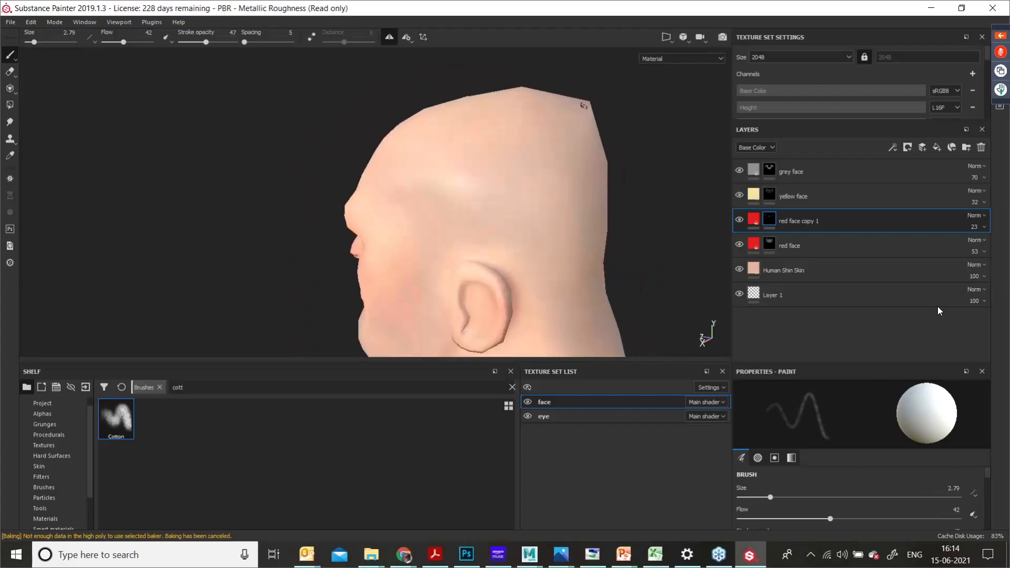
pyautogui.keyDown('alt'); pyautogui.moveTo(482, 191); pyautogui.dragTo(536, 196); pyautogui.keyUp('alt')
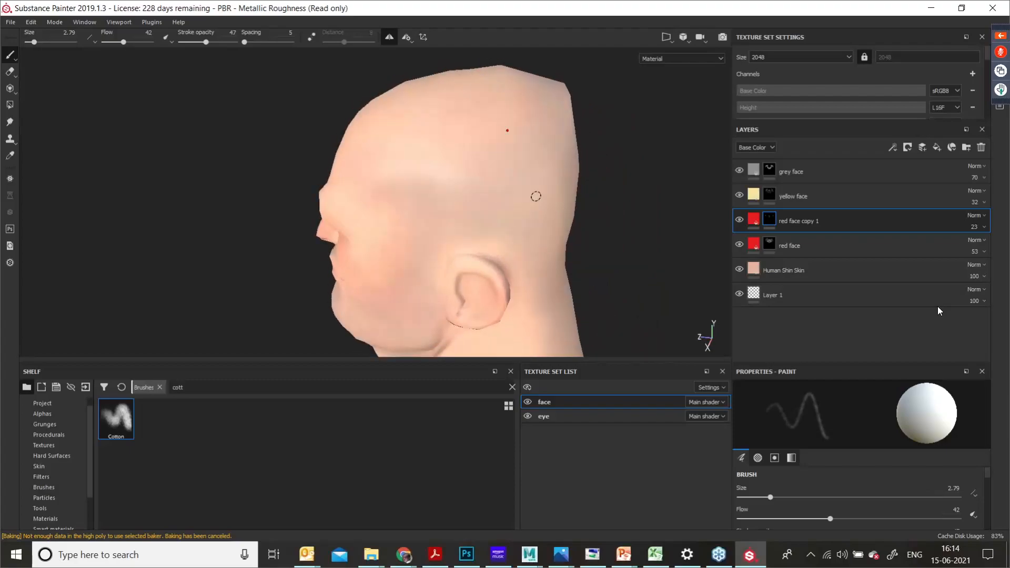
pyautogui.keyDown('alt'); pyautogui.moveTo(432, 206); pyautogui.dragTo(442, 201); pyautogui.keyUp('alt')
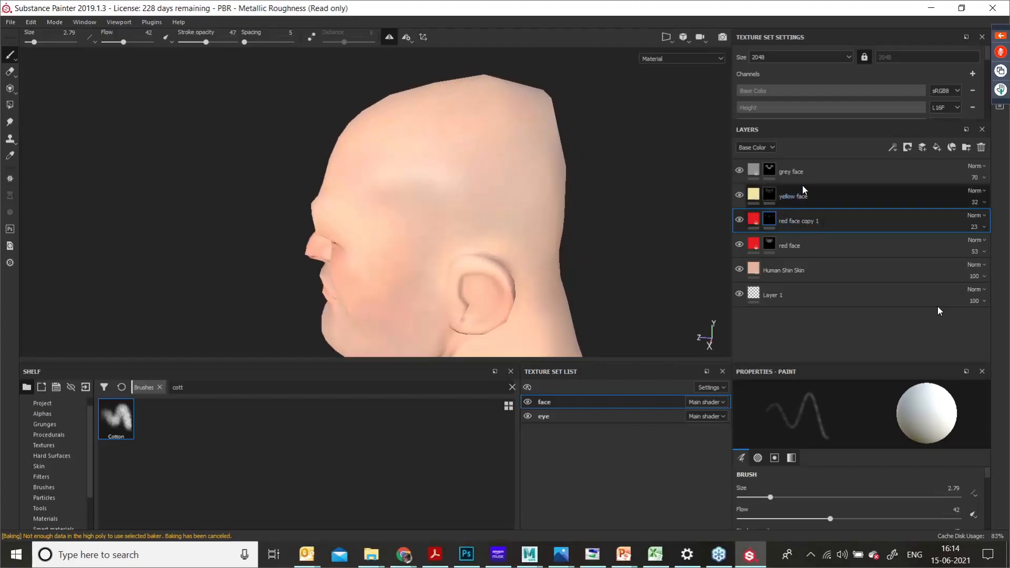
# Step: Add a fill layer above the "grey face" layer and name it "hair"
pyautogui.click(835, 170)
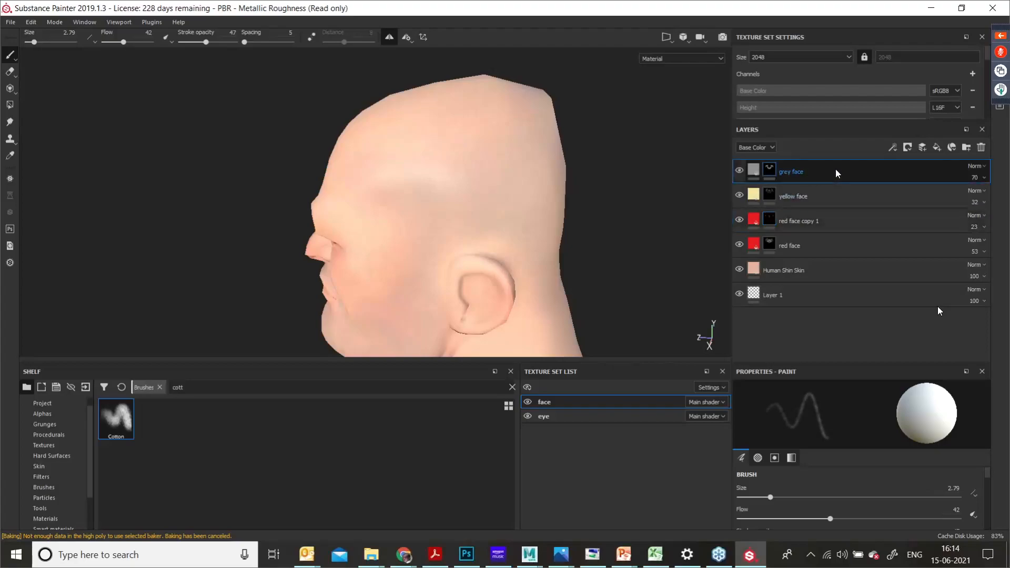
pyautogui.click(936, 148)
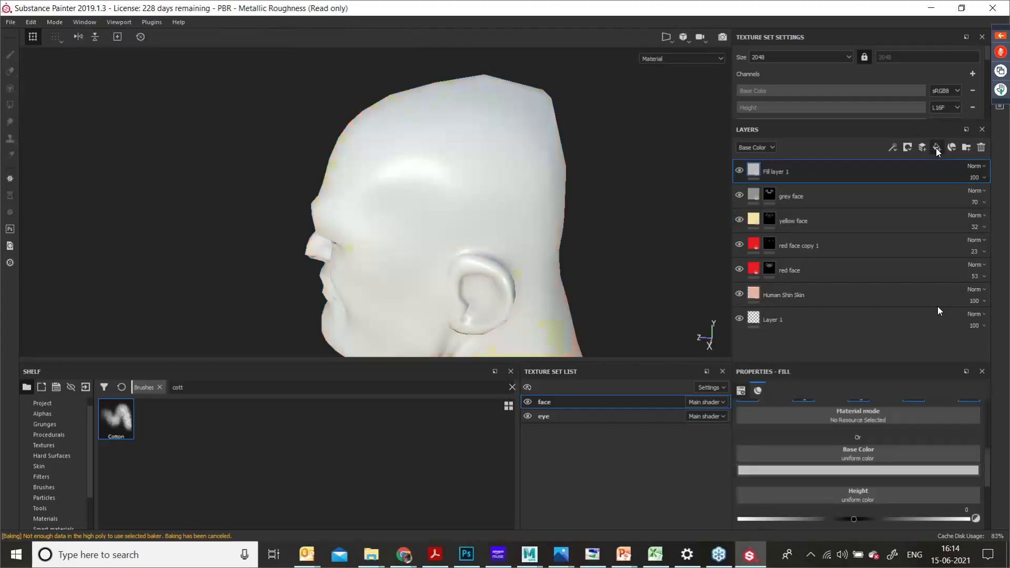
pyautogui.doubleClick(775, 172)
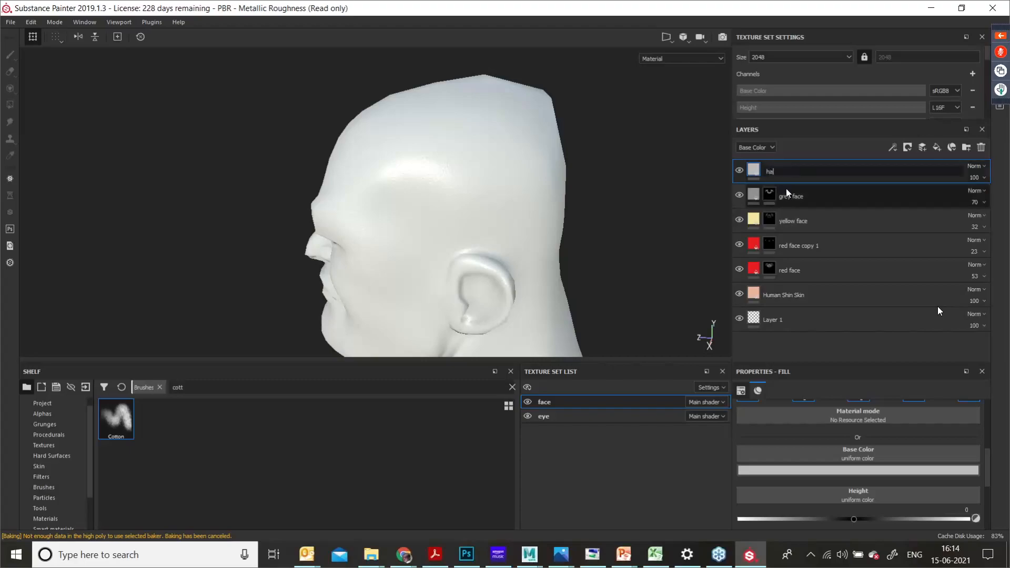
pyautogui.press('Return')
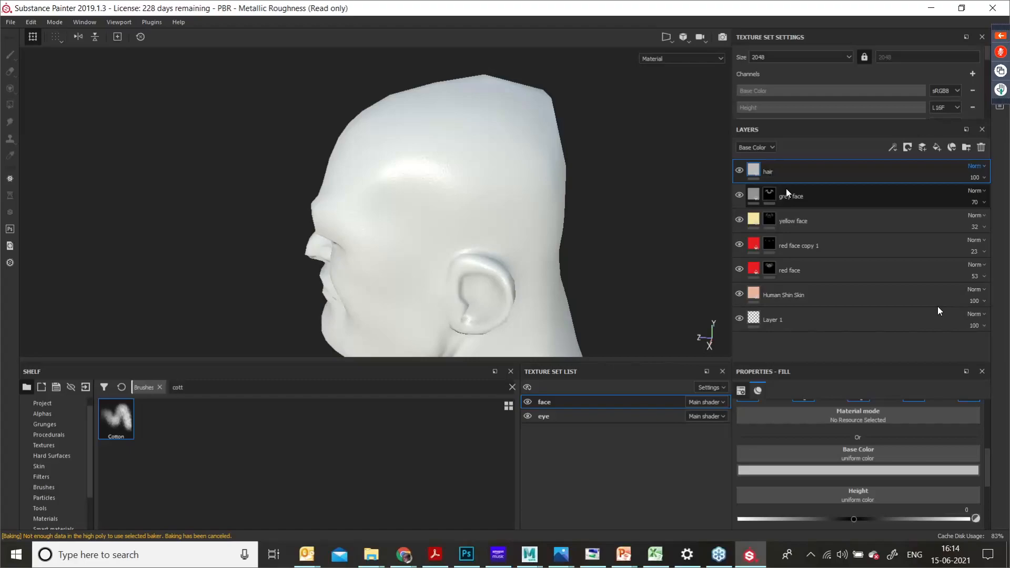
# Step: Set the hair layer's base color to green (R 0.036, G 0.384, B 0.153) and add a black mask to it
pyautogui.click(801, 470)
pyautogui.click(855, 399)
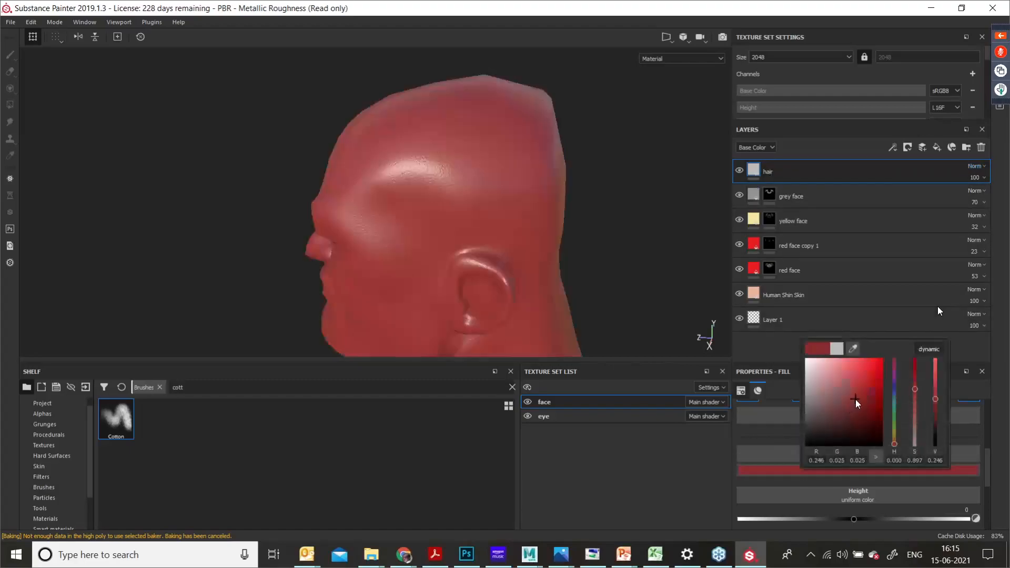
pyautogui.click(893, 412)
pyautogui.moveTo(892, 413); pyautogui.dragTo(933, 390)
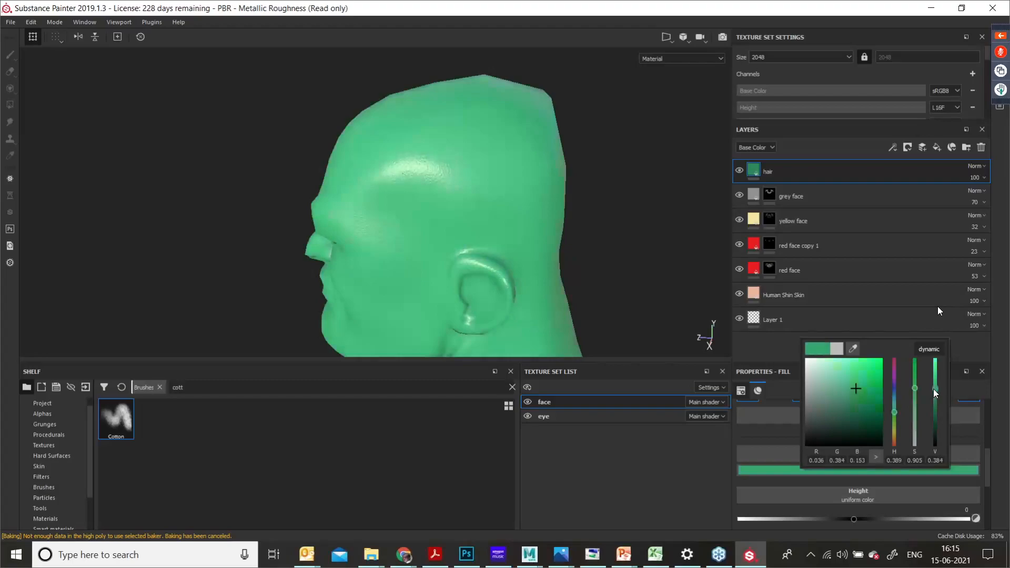
pyautogui.rightClick(749, 172)
pyautogui.click(778, 188)
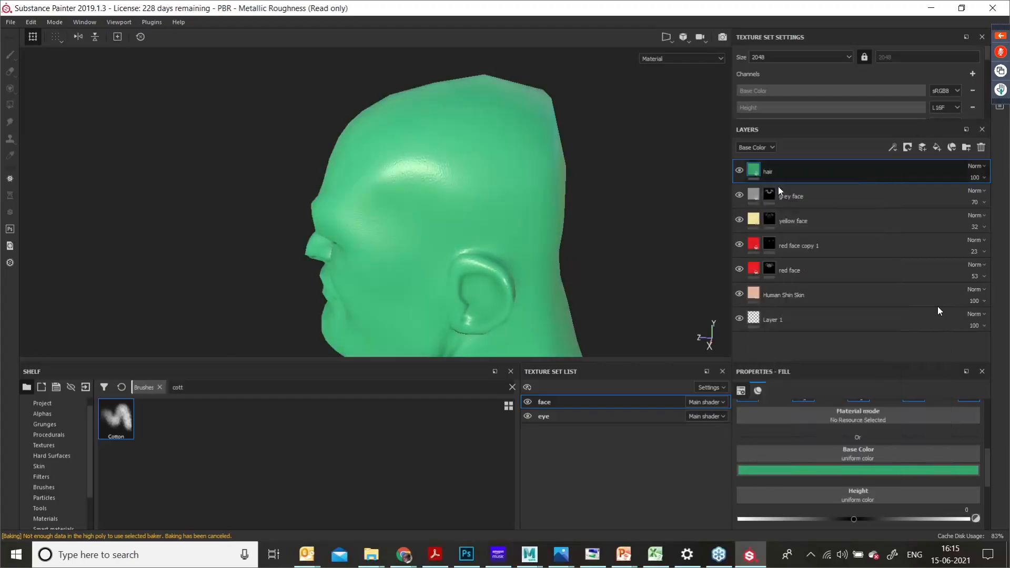
# Step: Choose the Cotton brush for the hair mask and set its size to 27.81, flow to 36 and stroke opacity to 29
pyautogui.keyDown('alt'); pyautogui.moveTo(530, 241); pyautogui.dragTo(563, 187); pyautogui.keyUp('alt')
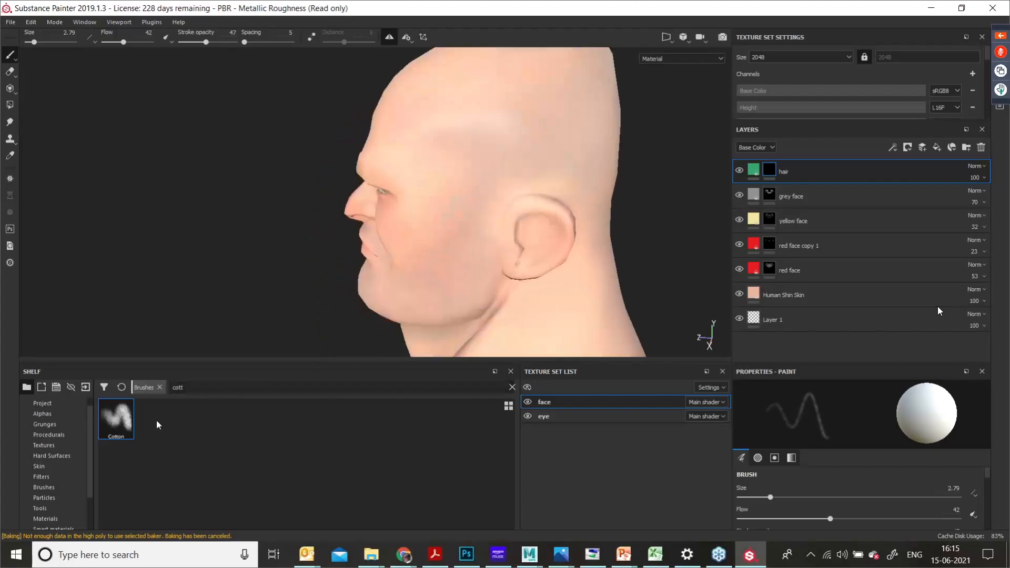
pyautogui.click(121, 424)
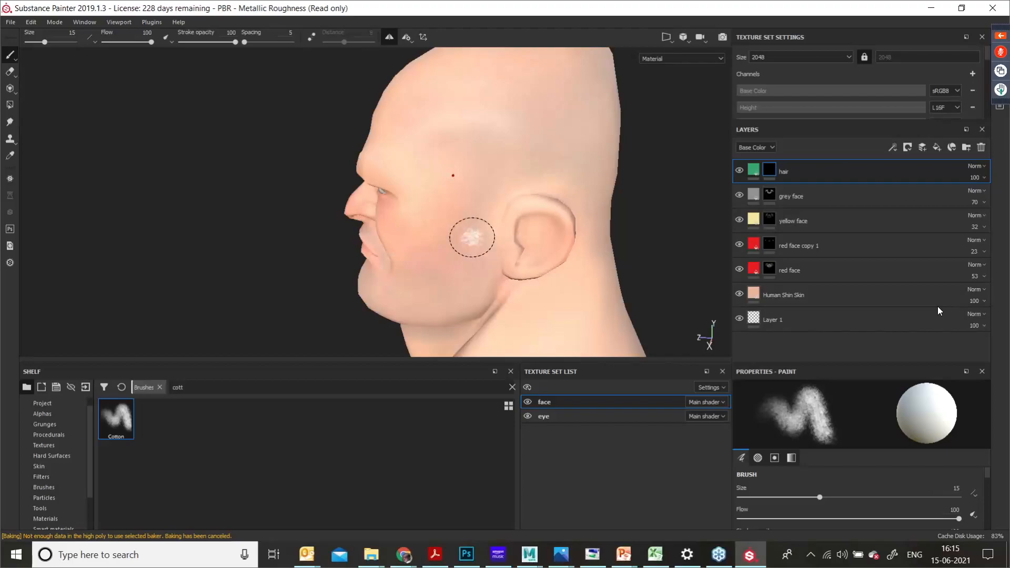
pyautogui.keyDown('ctrl'); pyautogui.moveTo(471, 237); pyautogui.dragTo(494, 237, button='right'); pyautogui.keyUp('ctrl')
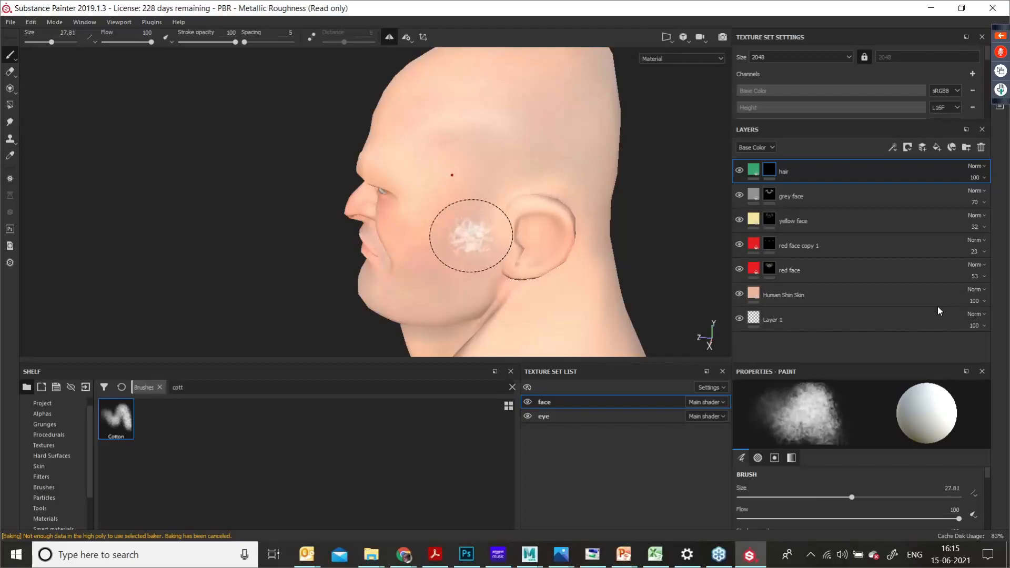
pyautogui.moveTo(485, 259)
pyautogui.keyDown('alt'); pyautogui.mouseDown()
pyautogui.moveTo(491, 273)
pyautogui.moveTo(500, 171)
pyautogui.mouseUp(); pyautogui.keyUp('alt')
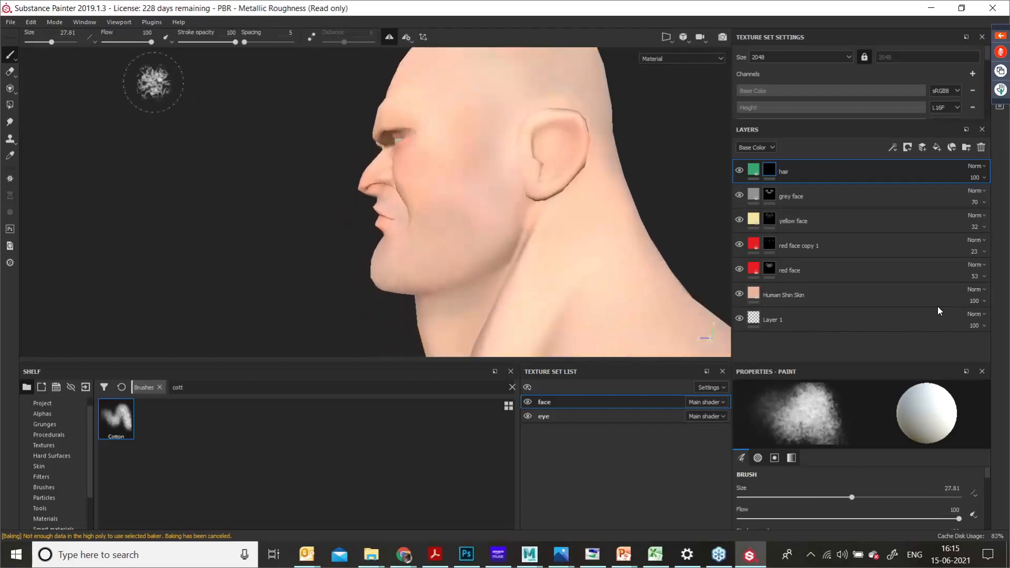
pyautogui.moveTo(235, 42); pyautogui.dragTo(121, 45)
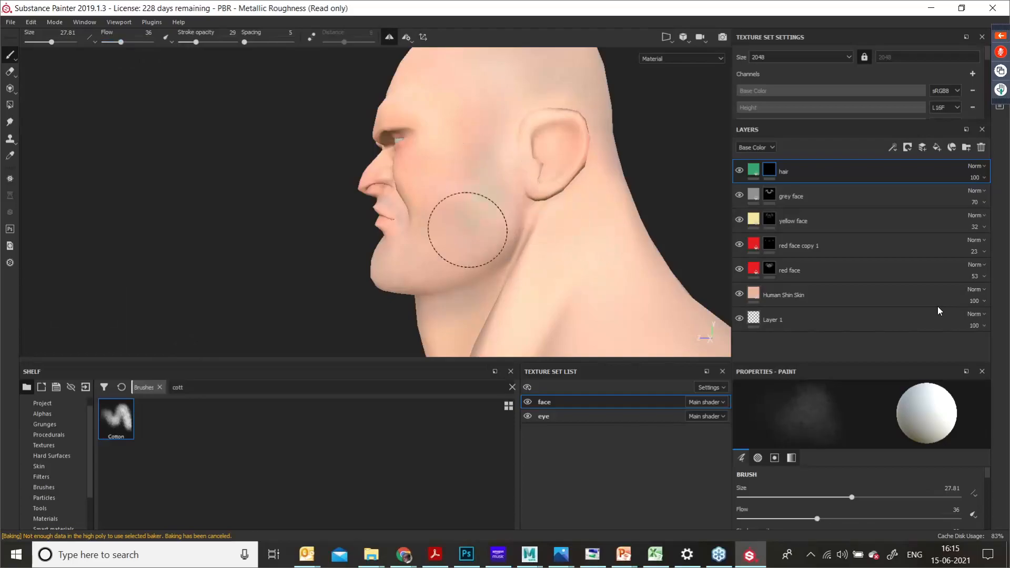
# Step: Paint a soft green beard tint on the hair mask along the sideburn, jawline and chin
pyautogui.keyDown('alt'); pyautogui.moveTo(428, 253); pyautogui.dragTo(446, 226); pyautogui.keyUp('alt')
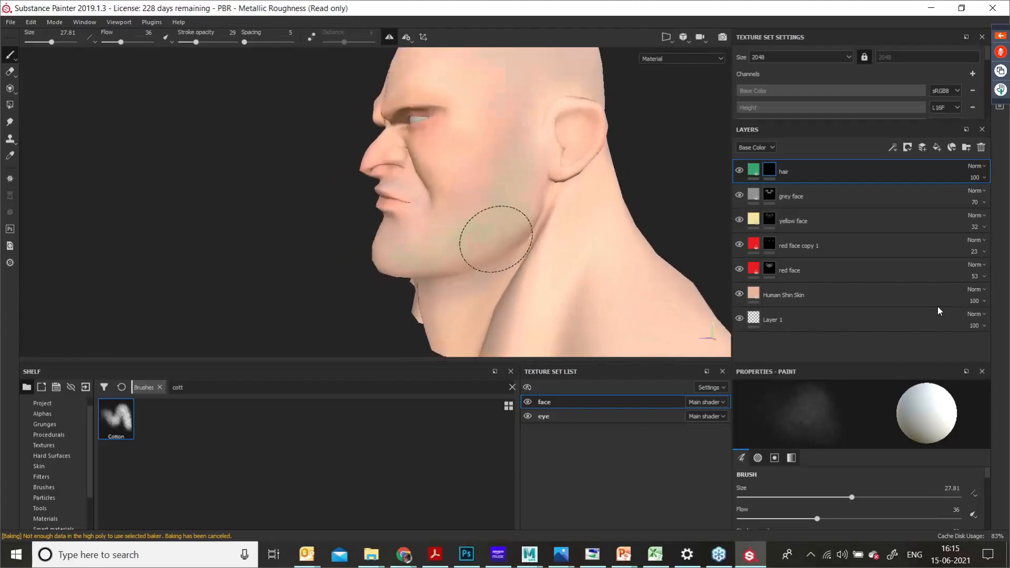
pyautogui.keyDown('alt'); pyautogui.moveTo(436, 271); pyautogui.dragTo(446, 270); pyautogui.keyUp('alt')
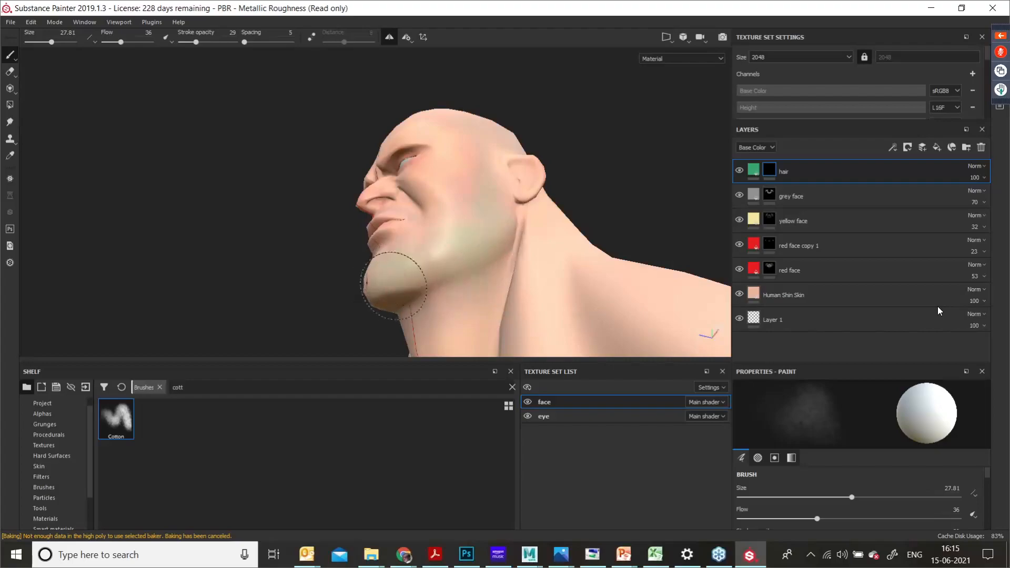
pyautogui.keyDown('alt'); pyautogui.moveTo(393, 286); pyautogui.dragTo(428, 266); pyautogui.keyUp('alt')
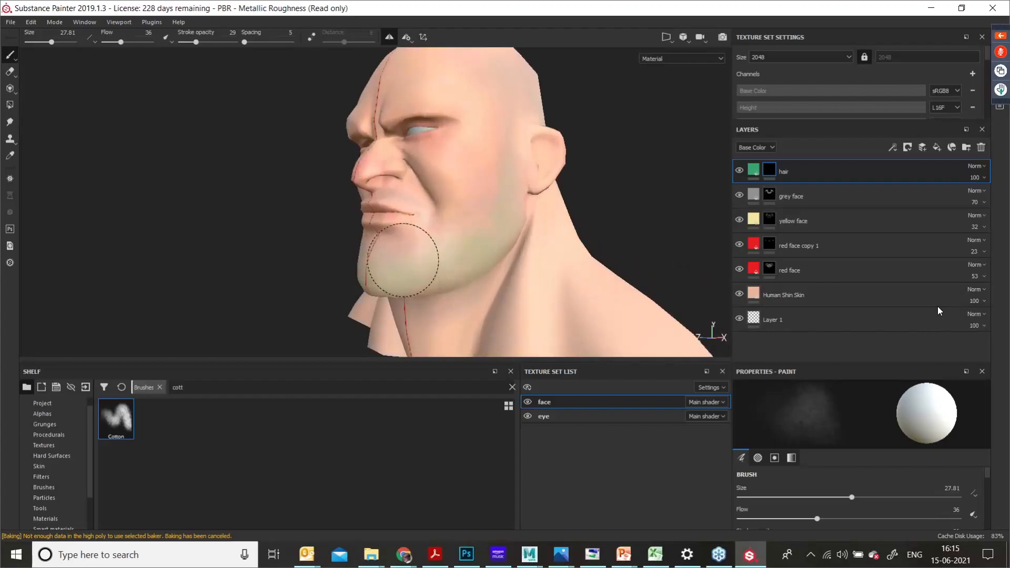
pyautogui.moveTo(406, 256)
pyautogui.mouseDown()
pyautogui.moveTo(467, 255)
pyautogui.moveTo(490, 232)
pyautogui.moveTo(511, 168)
pyautogui.mouseUp()
pyautogui.moveTo(512, 168)
pyautogui.keyDown('alt'); pyautogui.mouseDown()
pyautogui.moveTo(499, 207)
pyautogui.moveTo(514, 169)
pyautogui.mouseUp(); pyautogui.keyUp('alt')
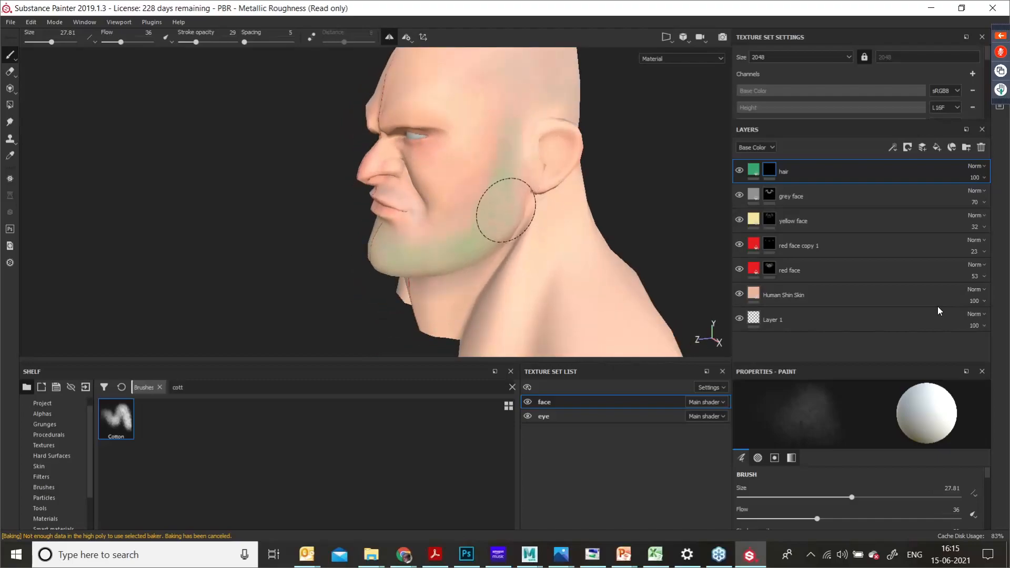
pyautogui.keyDown('alt'); pyautogui.moveTo(452, 241); pyautogui.dragTo(439, 236); pyautogui.keyUp('alt')
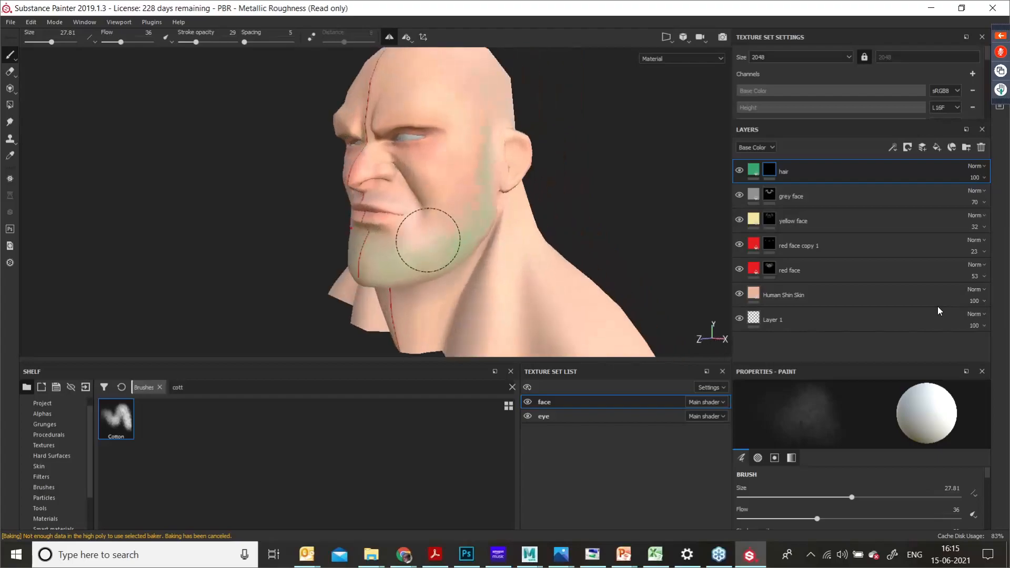
# Step: Reduce the brush size to 10.71 and paint the moustache area and the beard around the mouth and chin
pyautogui.press('[')
pyautogui.press('[')
pyautogui.press('[')
pyautogui.press('[')
pyautogui.press('[')
pyautogui.press('[')
pyautogui.press('[')
pyautogui.press('[')
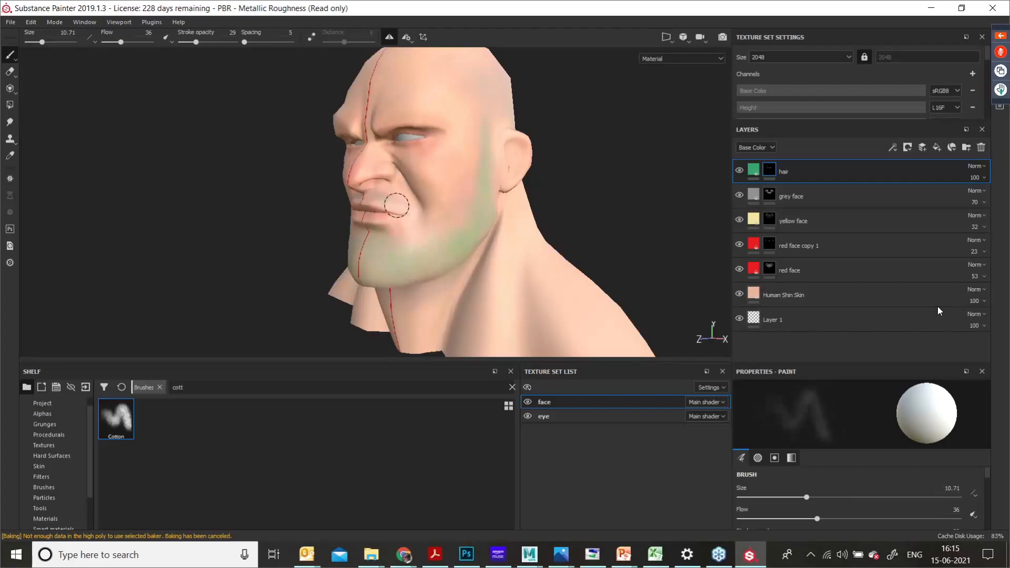
pyautogui.keyDown('alt'); pyautogui.moveTo(462, 279); pyautogui.dragTo(532, 302, button='right'); pyautogui.keyUp('alt')
pyautogui.keyDown('alt'); pyautogui.moveTo(425, 256); pyautogui.dragTo(489, 254); pyautogui.keyUp('alt')
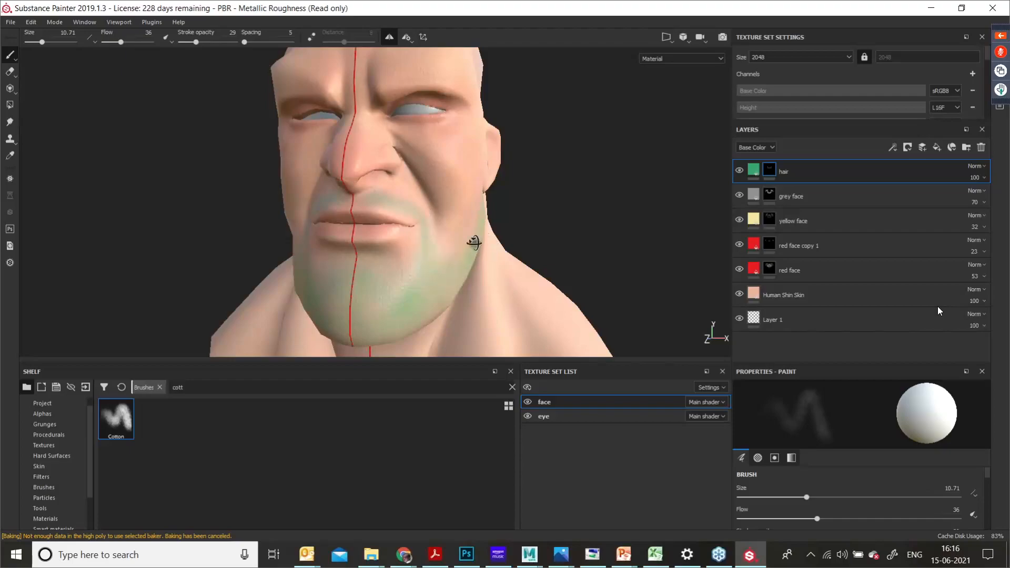
# Step: Enlarge the brush to 20.01 and build up the green beard tint across the lower cheek and jaw
pyautogui.keyDown('alt'); pyautogui.moveTo(473, 241); pyautogui.dragTo(326, 221); pyautogui.keyUp('alt')
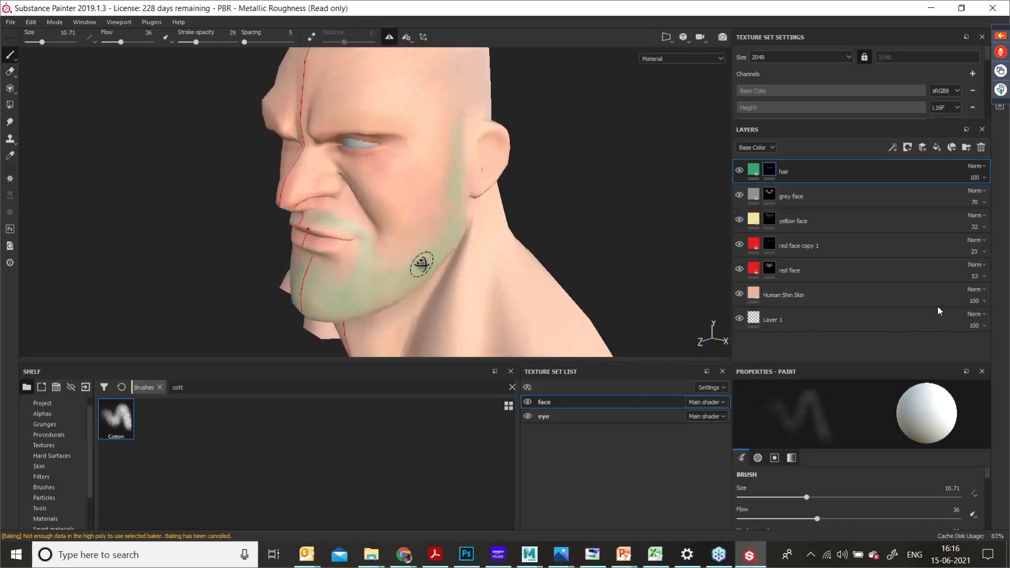
pyautogui.keyDown('alt'); pyautogui.moveTo(421, 265); pyautogui.dragTo(391, 280); pyautogui.keyUp('alt')
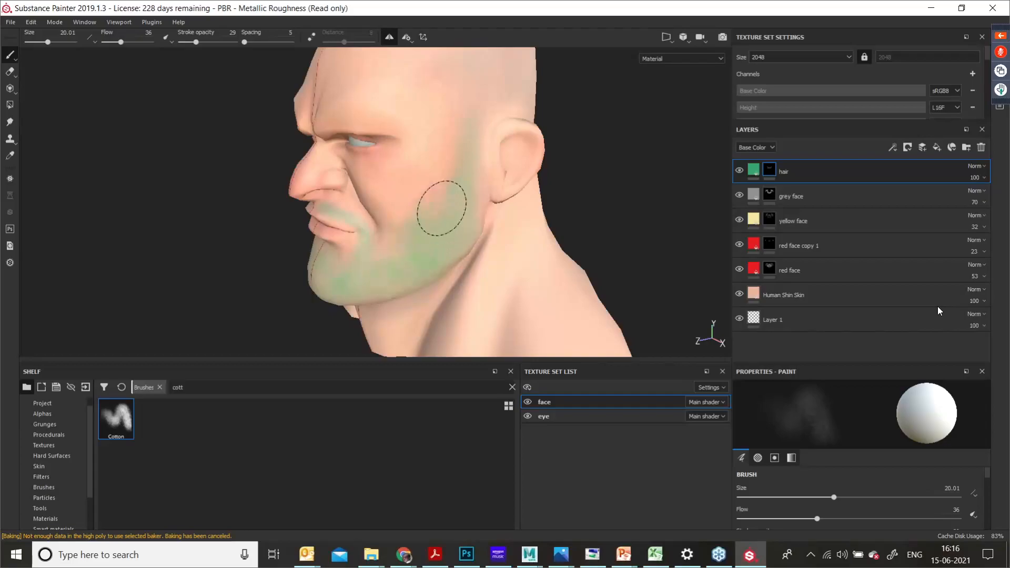
pyautogui.keyDown('alt'); pyautogui.moveTo(443, 224); pyautogui.dragTo(430, 251); pyautogui.keyUp('alt')
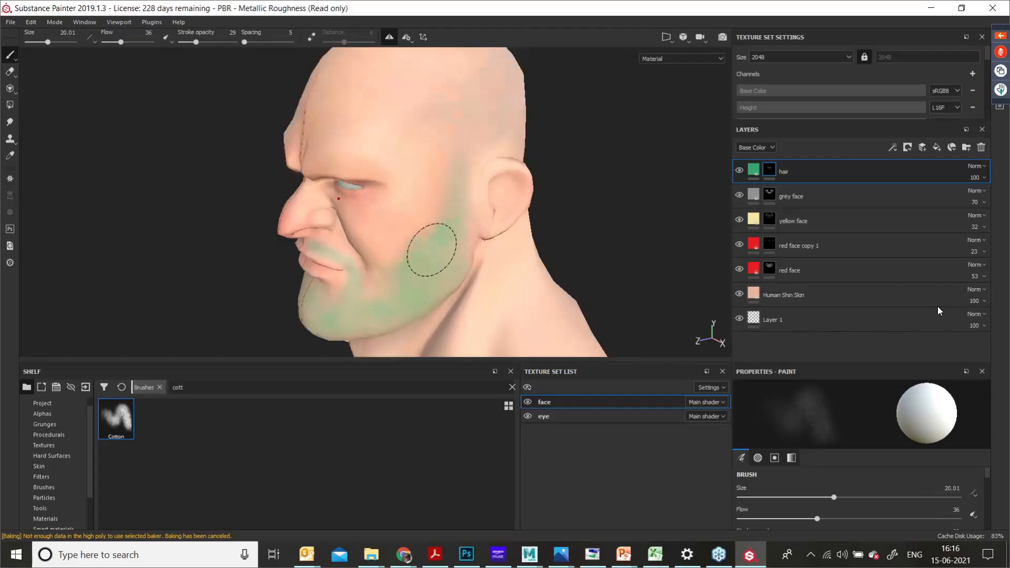
pyautogui.keyDown('alt'); pyautogui.moveTo(425, 215); pyautogui.dragTo(418, 273, button='middle'); pyautogui.keyUp('alt')
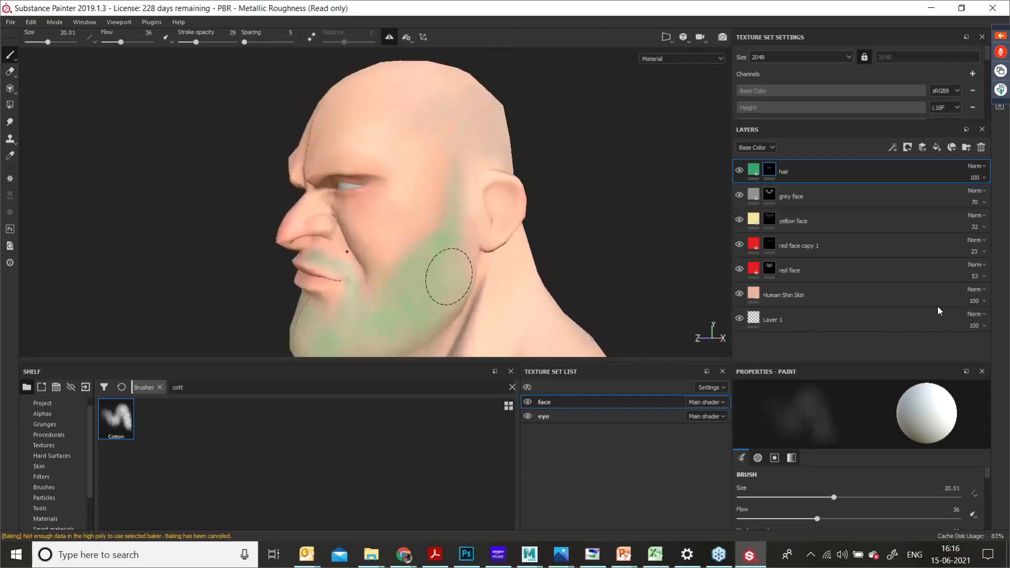
pyautogui.keyDown('alt'); pyautogui.moveTo(451, 272); pyautogui.dragTo(415, 296); pyautogui.keyUp('alt')
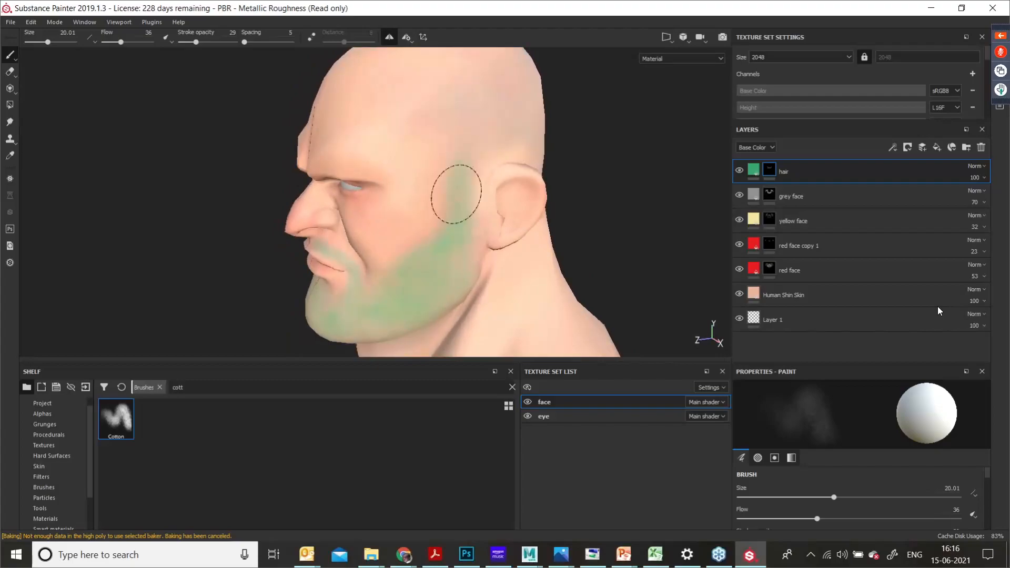
# Step: Extend the green hair tint on the hair mask from the sideburn up the temple and over the area above the ear
pyautogui.moveTo(466, 186)
pyautogui.keyDown('alt'); pyautogui.mouseDown(button='middle')
pyautogui.moveTo(447, 295)
pyautogui.moveTo(455, 255)
pyautogui.mouseUp(button='middle'); pyautogui.keyUp('alt')
pyautogui.moveTo(439, 216)
pyautogui.mouseDown()
pyautogui.moveTo(435, 251)
pyautogui.moveTo(448, 244)
pyautogui.mouseUp()
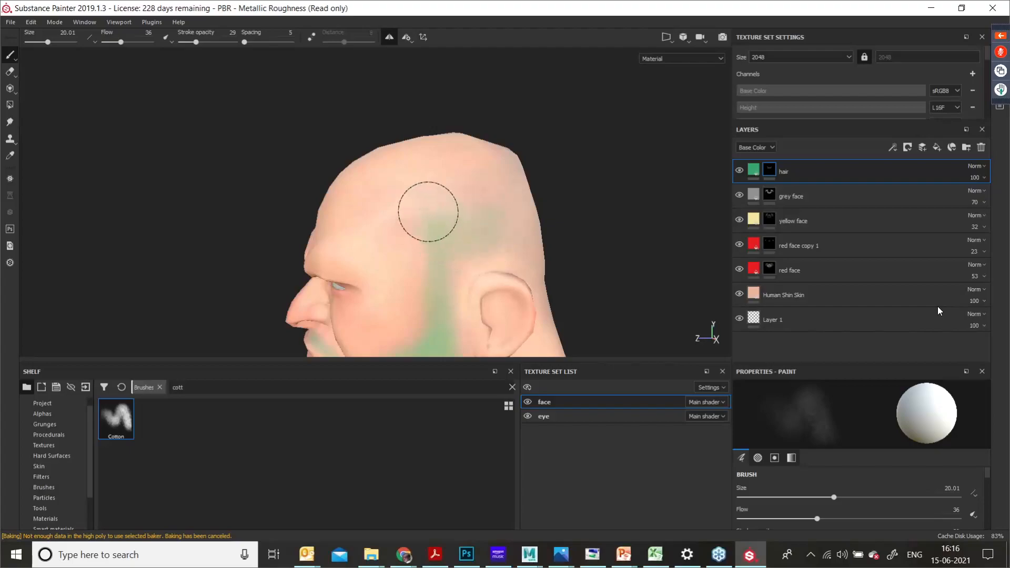
pyautogui.keyDown('alt'); pyautogui.moveTo(529, 225); pyautogui.dragTo(439, 248); pyautogui.keyUp('alt')
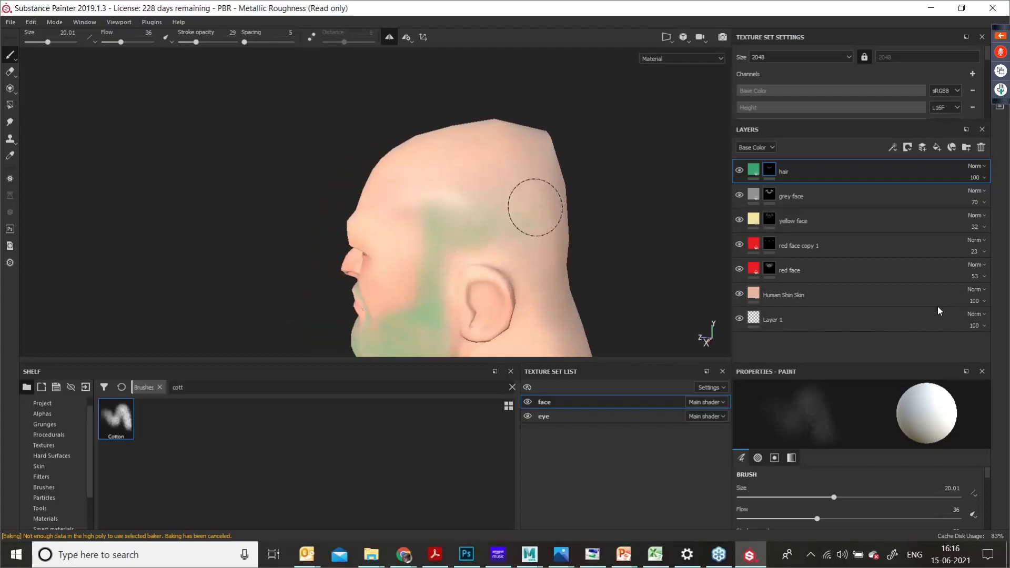
pyautogui.moveTo(535, 207)
pyautogui.mouseDown()
pyautogui.moveTo(541, 175)
pyautogui.moveTo(505, 188)
pyautogui.moveTo(535, 168)
pyautogui.moveTo(462, 192)
pyautogui.mouseUp()
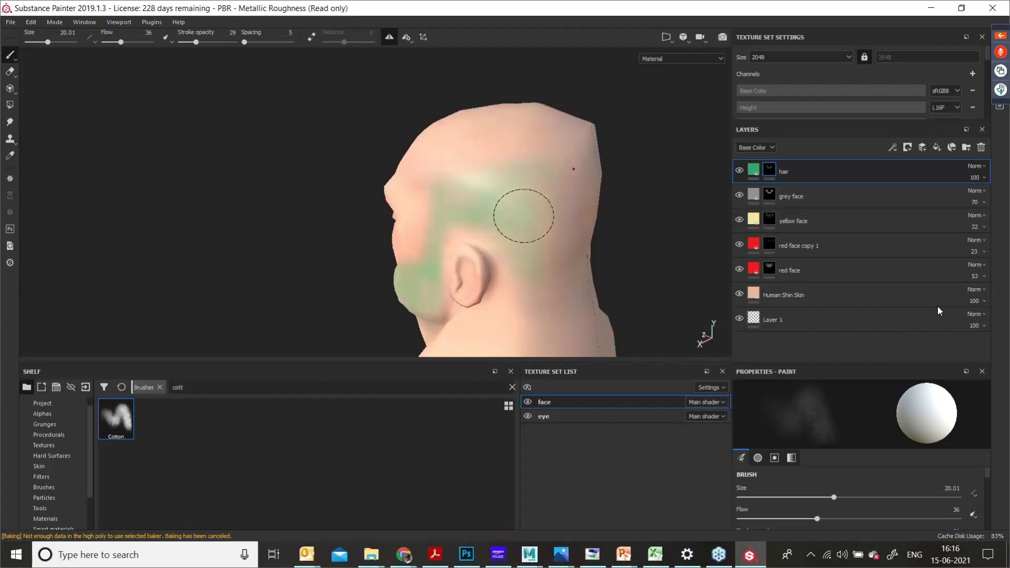
# Step: Paint the green hair tint behind the ear and across the back of the head down to the nape
pyautogui.keyDown('alt'); pyautogui.moveTo(522, 214); pyautogui.dragTo(552, 209); pyautogui.keyUp('alt')
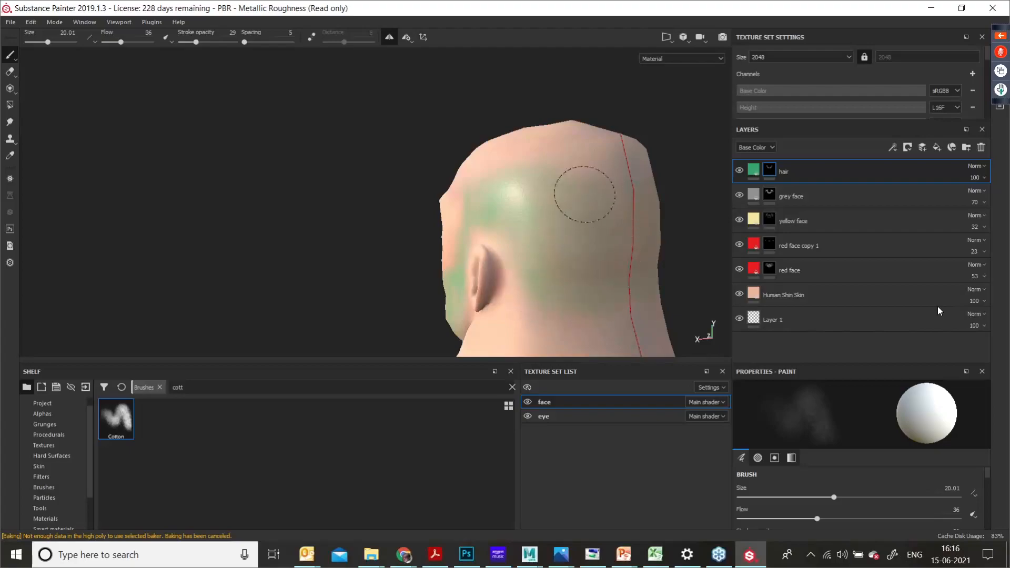
pyautogui.keyDown('alt'); pyautogui.moveTo(563, 181); pyautogui.dragTo(594, 248); pyautogui.keyUp('alt')
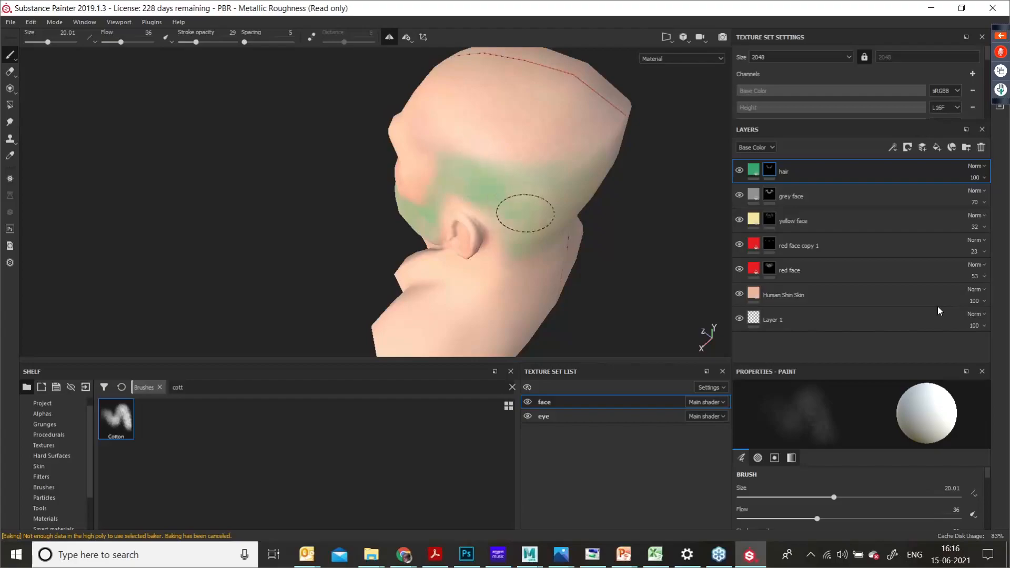
pyautogui.moveTo(523, 210)
pyautogui.keyDown('alt'); pyautogui.mouseDown()
pyautogui.moveTo(473, 163)
pyautogui.moveTo(573, 192)
pyautogui.mouseUp(); pyautogui.keyUp('alt')
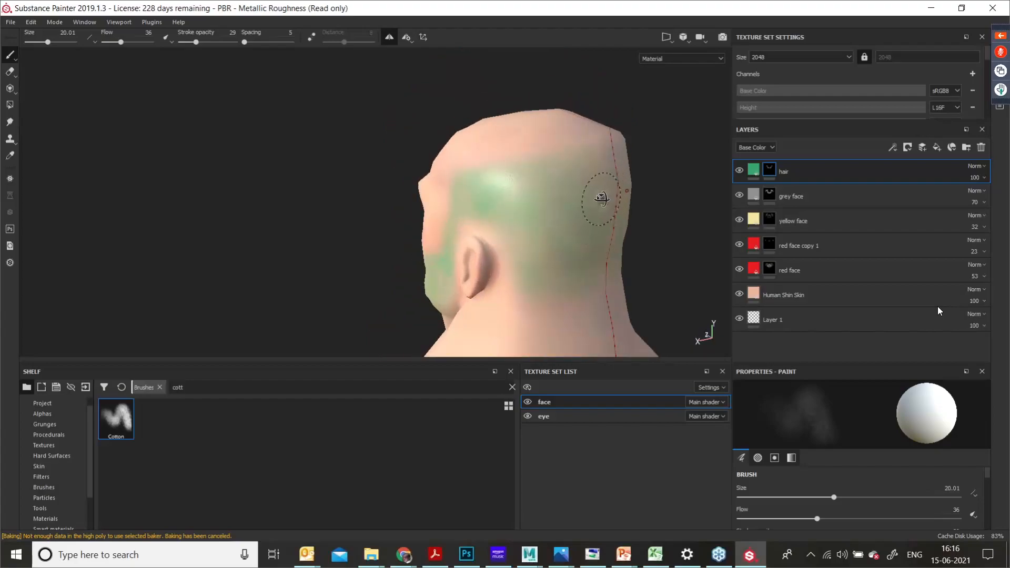
pyautogui.keyDown('alt'); pyautogui.moveTo(601, 198); pyautogui.dragTo(448, 213); pyautogui.keyUp('alt')
pyautogui.keyDown('alt'); pyautogui.moveTo(616, 193); pyautogui.dragTo(465, 208); pyautogui.keyUp('alt')
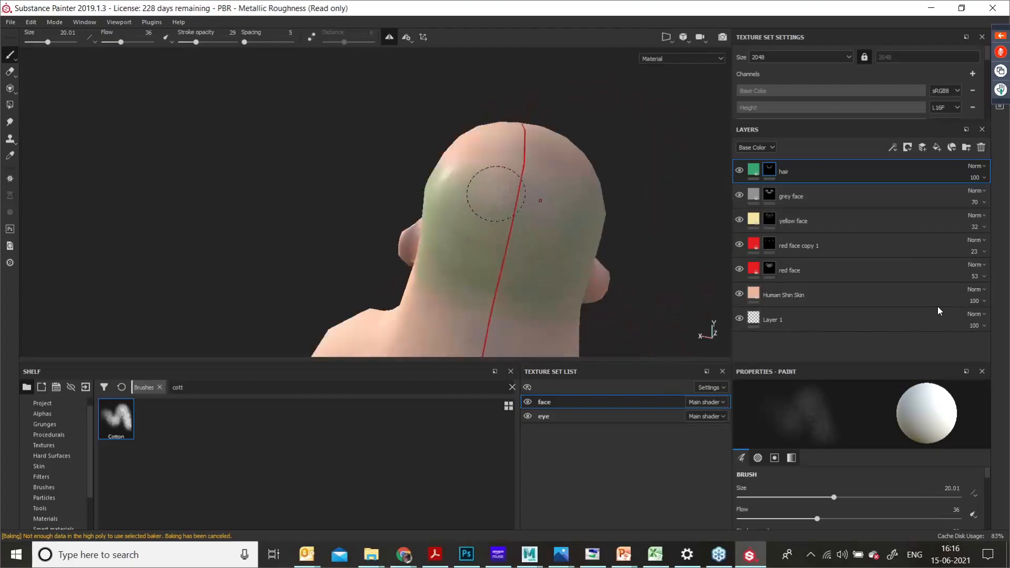
# Step: Erase excess hair tint from the crown with the eraser at size 15 and flow 100, and touch up the tint behind the ear
pyautogui.press('e')
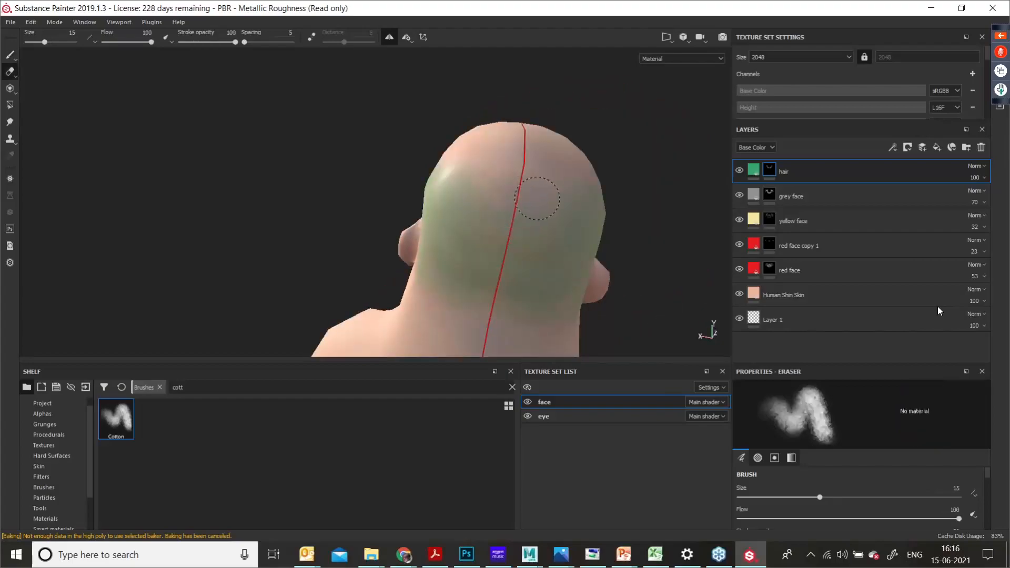
pyautogui.moveTo(509, 208)
pyautogui.keyDown('shift'); pyautogui.mouseDown(button='right')
pyautogui.moveTo(458, 197)
pyautogui.moveTo(526, 197)
pyautogui.mouseUp(button='right'); pyautogui.keyUp('shift')
pyautogui.moveTo(517, 200)
pyautogui.keyDown('alt'); pyautogui.mouseDown()
pyautogui.moveTo(491, 203)
pyautogui.moveTo(494, 212)
pyautogui.mouseUp(); pyautogui.keyUp('alt')
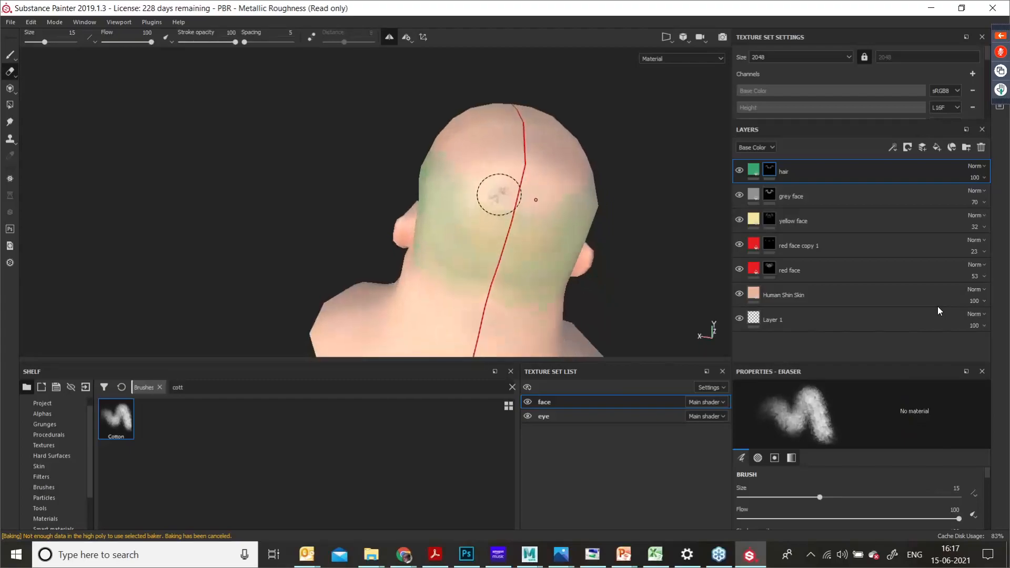
pyautogui.moveTo(562, 169)
pyautogui.keyDown('alt'); pyautogui.mouseDown()
pyautogui.moveTo(582, 181)
pyautogui.moveTo(560, 168)
pyautogui.moveTo(447, 218)
pyautogui.moveTo(572, 272)
pyautogui.moveTo(530, 254)
pyautogui.moveTo(535, 225)
pyautogui.mouseUp(); pyautogui.keyUp('alt')
pyautogui.press('1')
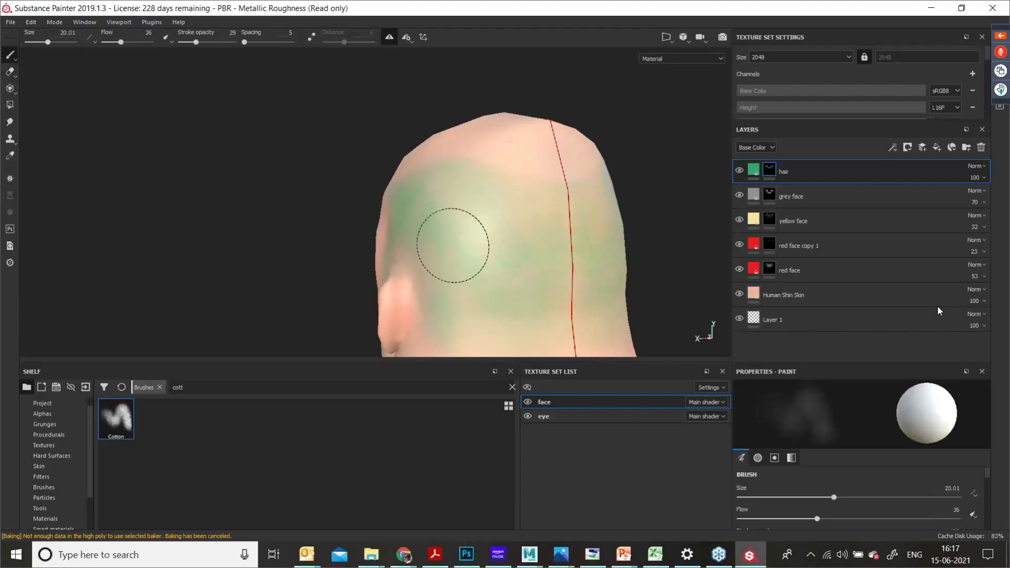
# Step: Soften the hair tint around the back and side of the head with the eraser at flow 11, stroke opacity 19 and size 21.84
pyautogui.press('2')
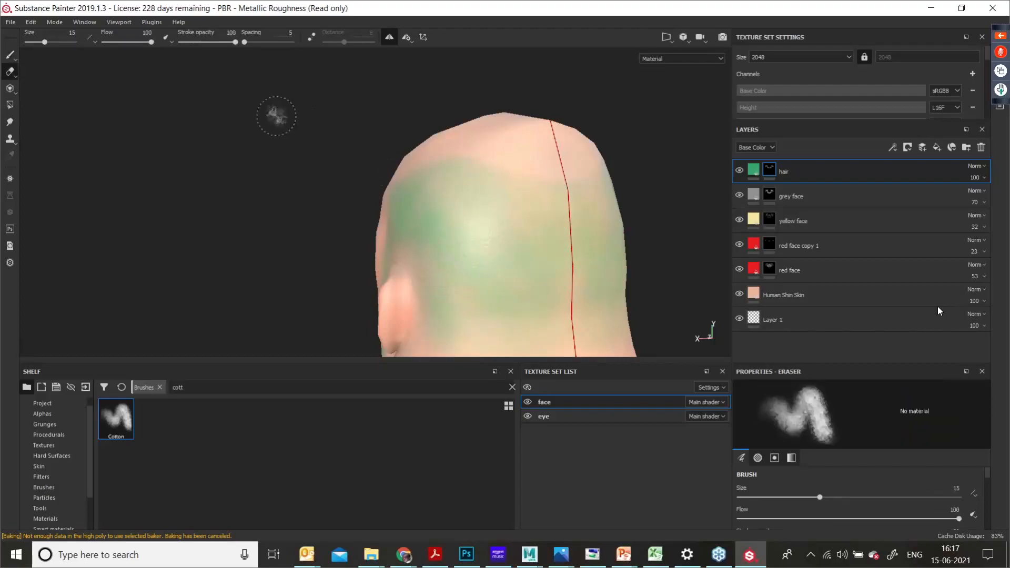
pyautogui.moveTo(235, 42); pyautogui.dragTo(117, 46)
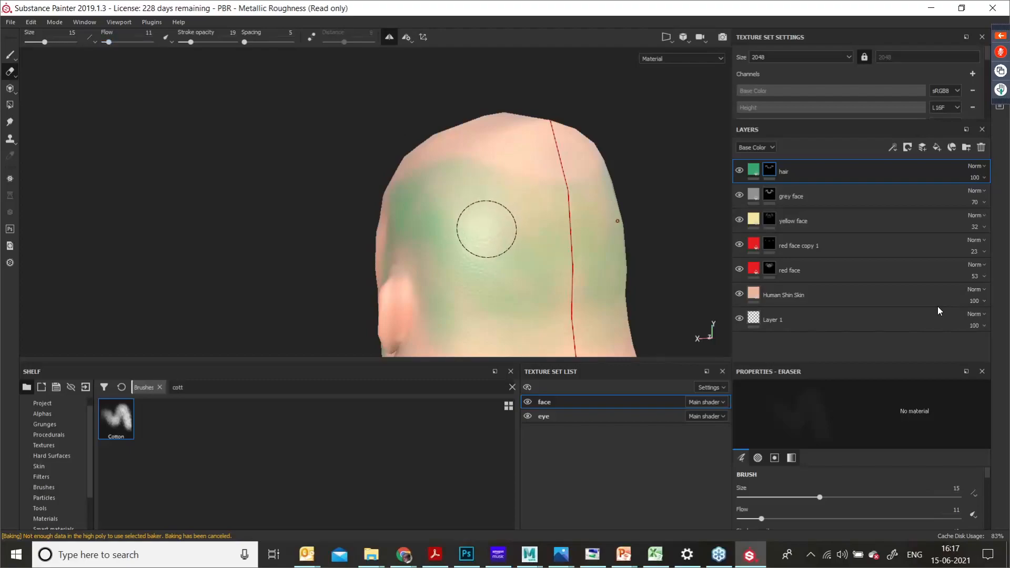
pyautogui.press(']')
pyautogui.press(']')
pyautogui.press(']')
pyautogui.press(']')
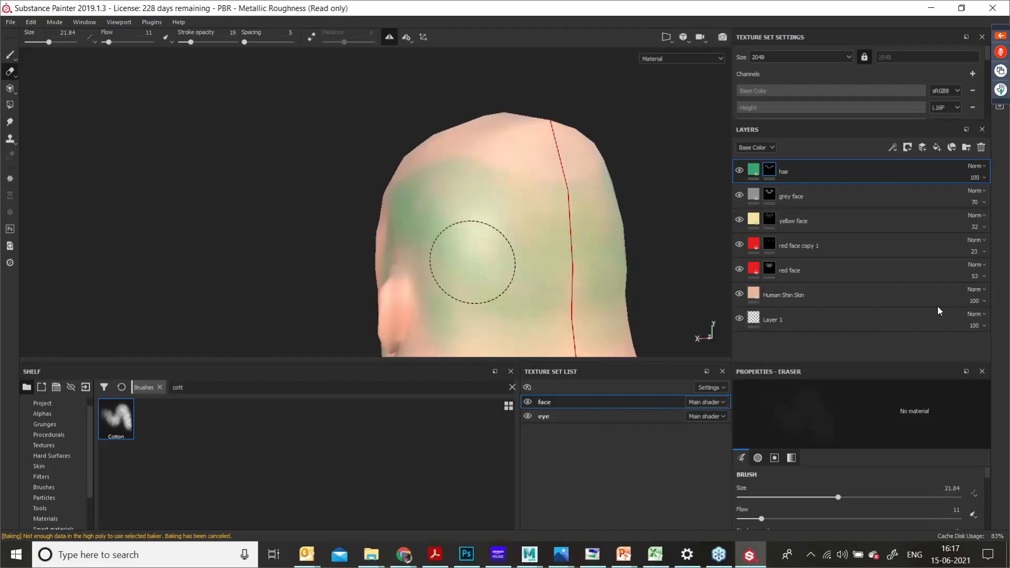
pyautogui.keyDown('alt'); pyautogui.moveTo(447, 292); pyautogui.dragTo(589, 314); pyautogui.keyUp('alt')
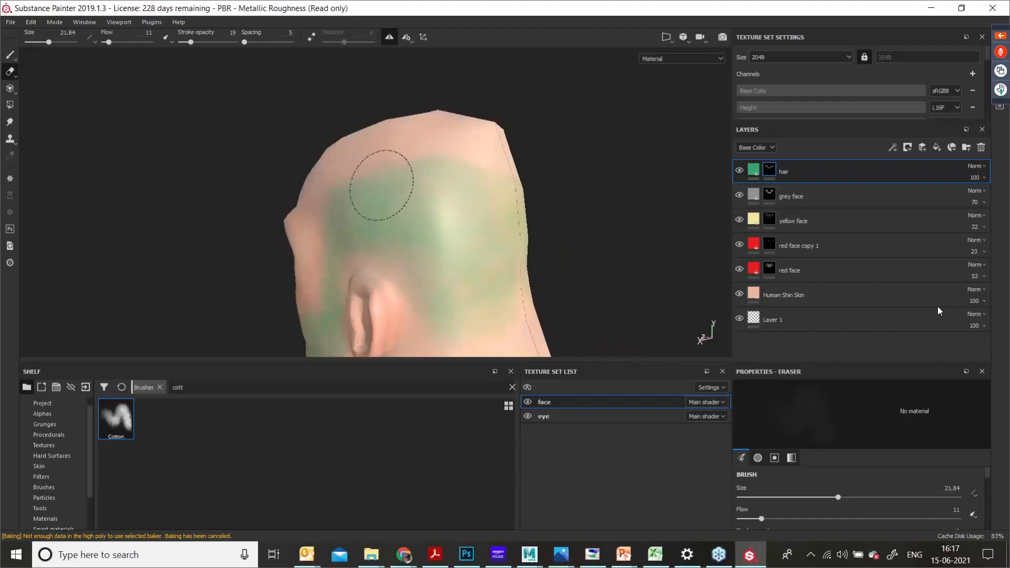
pyautogui.moveTo(364, 187)
pyautogui.keyDown('alt'); pyautogui.mouseDown()
pyautogui.moveTo(440, 196)
pyautogui.moveTo(463, 168)
pyautogui.mouseUp(); pyautogui.keyUp('alt')
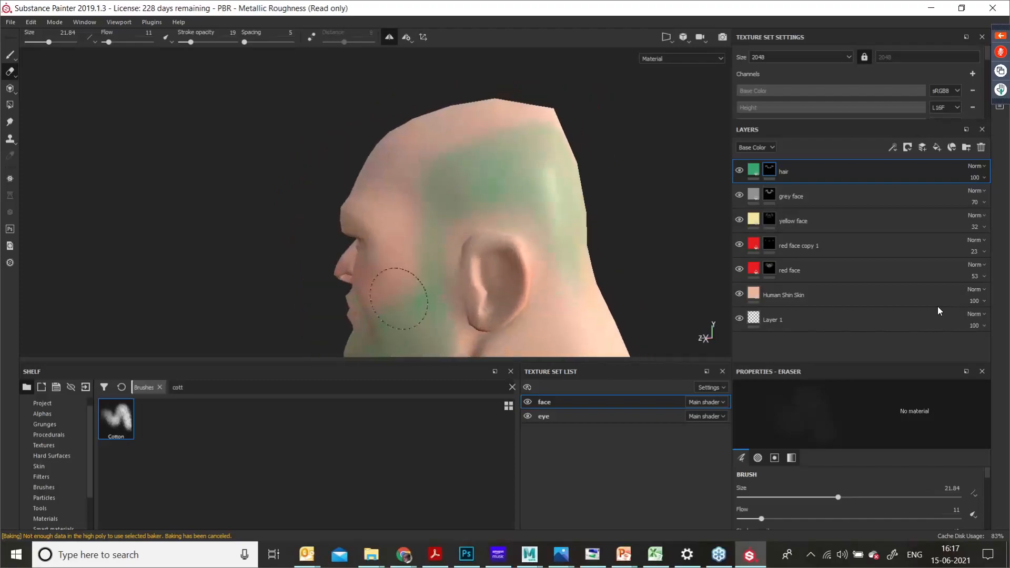
# Step: Lower the hair layer's opacity to 39
pyautogui.keyDown('alt'); pyautogui.moveTo(427, 294); pyautogui.dragTo(485, 213); pyautogui.keyUp('alt')
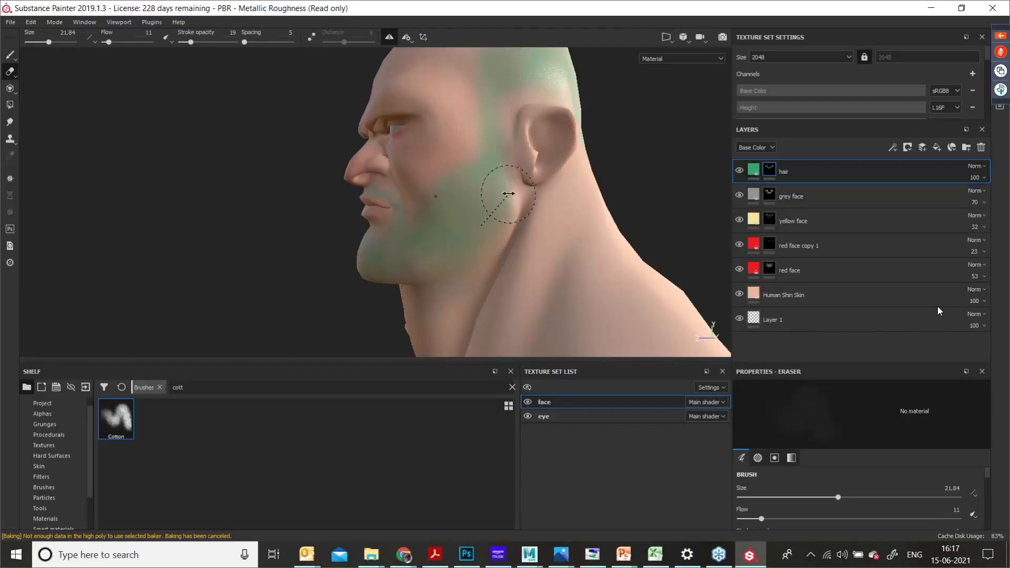
pyautogui.keyDown('alt'); pyautogui.moveTo(508, 194); pyautogui.dragTo(486, 189); pyautogui.keyUp('alt')
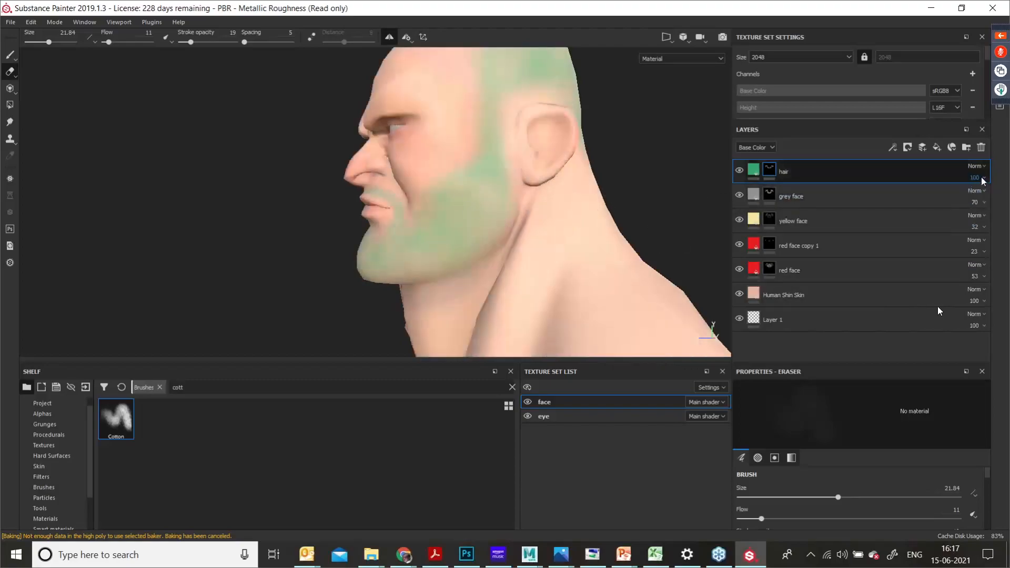
pyautogui.moveTo(989, 199); pyautogui.dragTo(987, 198)
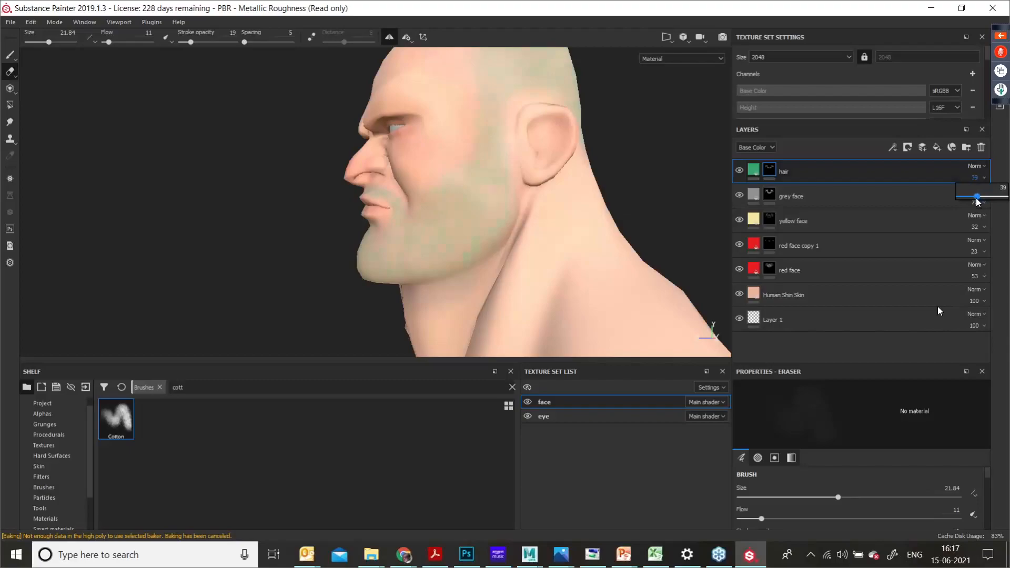
# Step: Examine the beard and hairline tint from the front, side and back of the head
pyautogui.moveTo(508, 200)
pyautogui.keyDown('alt'); pyautogui.mouseDown()
pyautogui.moveTo(519, 264)
pyautogui.moveTo(487, 267)
pyautogui.mouseUp(); pyautogui.keyUp('alt')
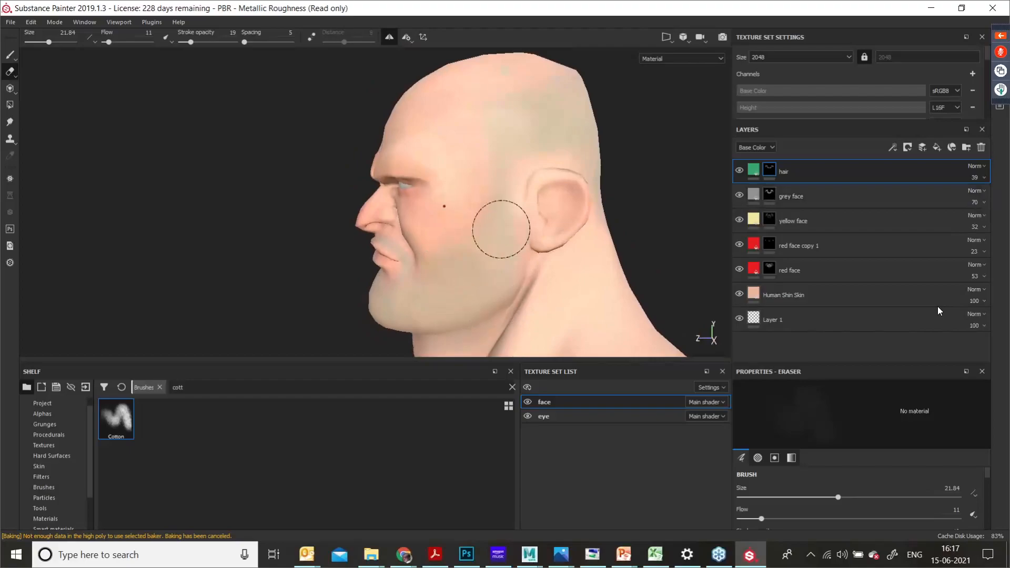
pyautogui.moveTo(397, 255)
pyautogui.keyDown('alt'); pyautogui.mouseDown()
pyautogui.moveTo(570, 255)
pyautogui.moveTo(424, 286)
pyautogui.moveTo(389, 256)
pyautogui.mouseUp(); pyautogui.keyUp('alt')
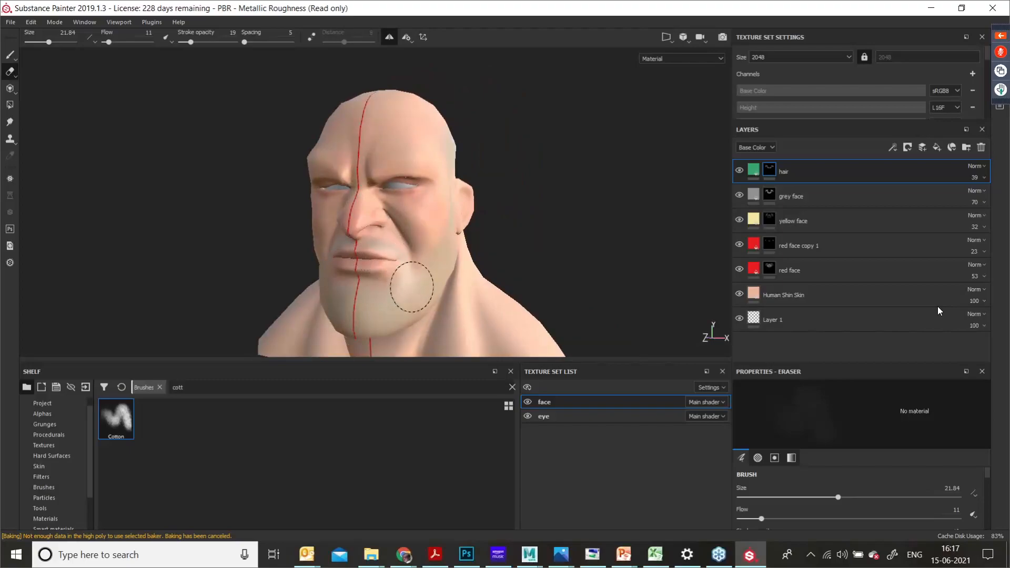
pyautogui.keyDown('alt'); pyautogui.moveTo(376, 319); pyautogui.dragTo(409, 295); pyautogui.keyUp('alt')
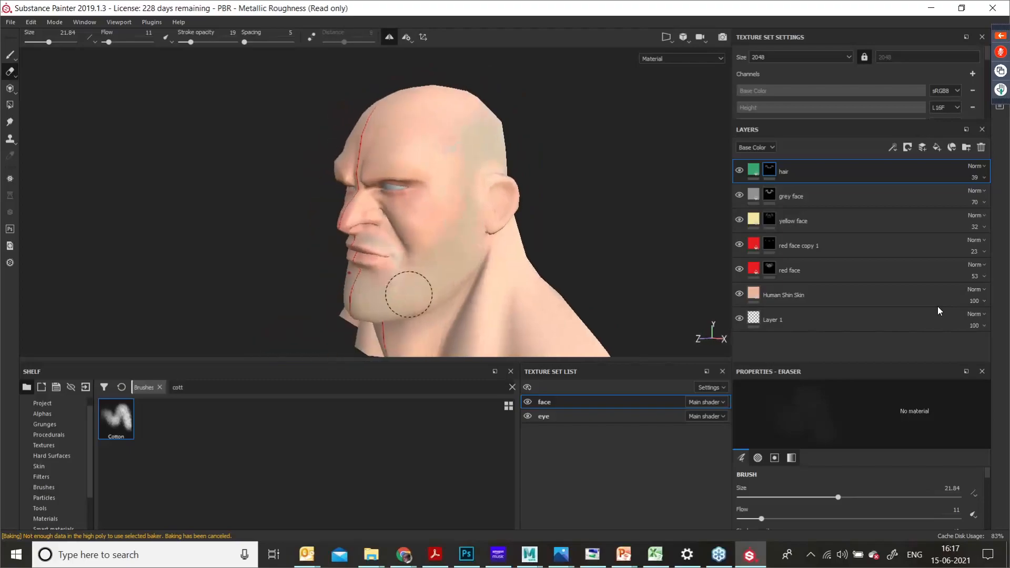
pyautogui.moveTo(471, 208)
pyautogui.keyDown('alt'); pyautogui.mouseDown()
pyautogui.moveTo(428, 254)
pyautogui.moveTo(469, 168)
pyautogui.moveTo(421, 198)
pyautogui.moveTo(453, 196)
pyautogui.mouseUp(); pyautogui.keyUp('alt')
pyautogui.keyDown('alt'); pyautogui.moveTo(526, 210); pyautogui.dragTo(547, 252, button='right'); pyautogui.keyUp('alt')
pyautogui.keyDown('alt'); pyautogui.moveTo(521, 205); pyautogui.dragTo(472, 274, button='middle'); pyautogui.keyUp('alt')
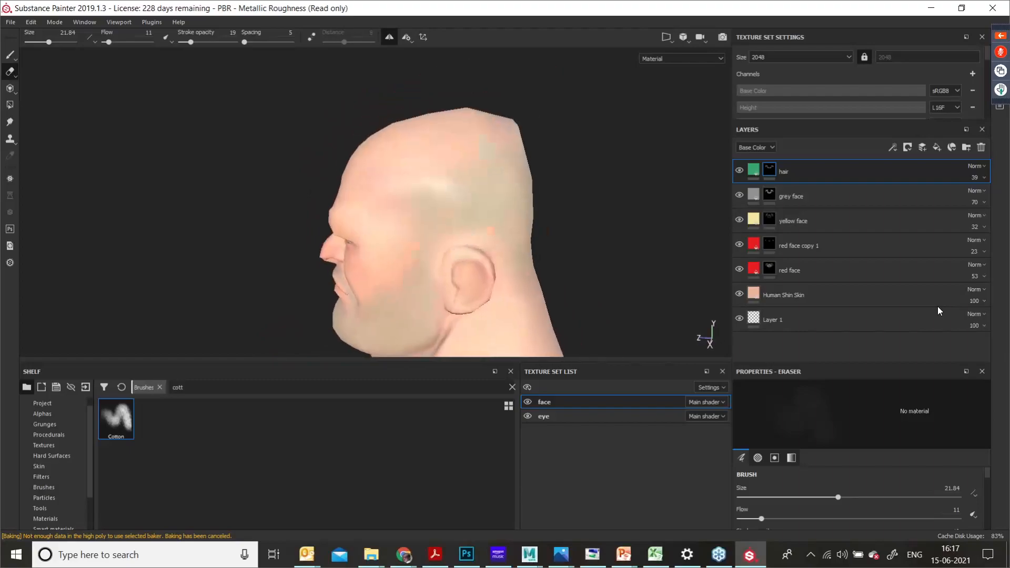
pyautogui.keyDown('alt'); pyautogui.moveTo(448, 188); pyautogui.dragTo(476, 252, button='right'); pyautogui.keyUp('alt')
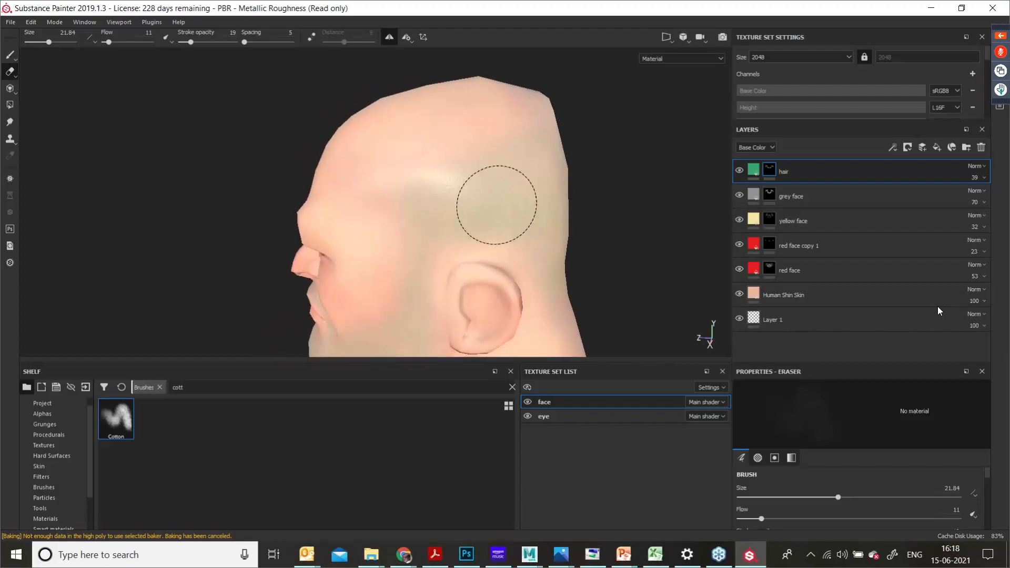
pyautogui.keyDown('alt'); pyautogui.moveTo(451, 235); pyautogui.dragTo(551, 237); pyautogui.keyUp('alt')
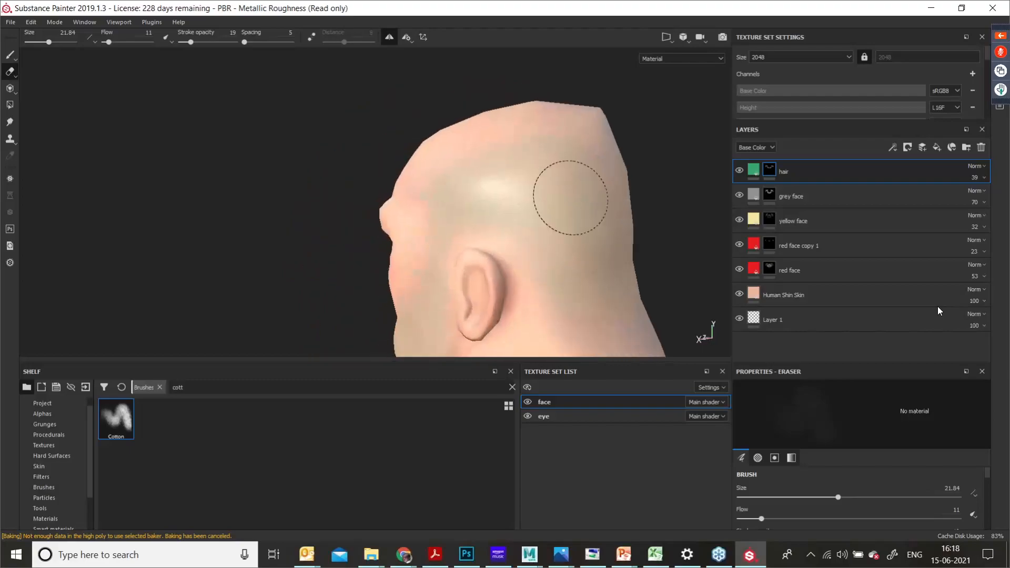
pyautogui.keyDown('alt'); pyautogui.moveTo(552, 191); pyautogui.dragTo(450, 225); pyautogui.keyUp('alt')
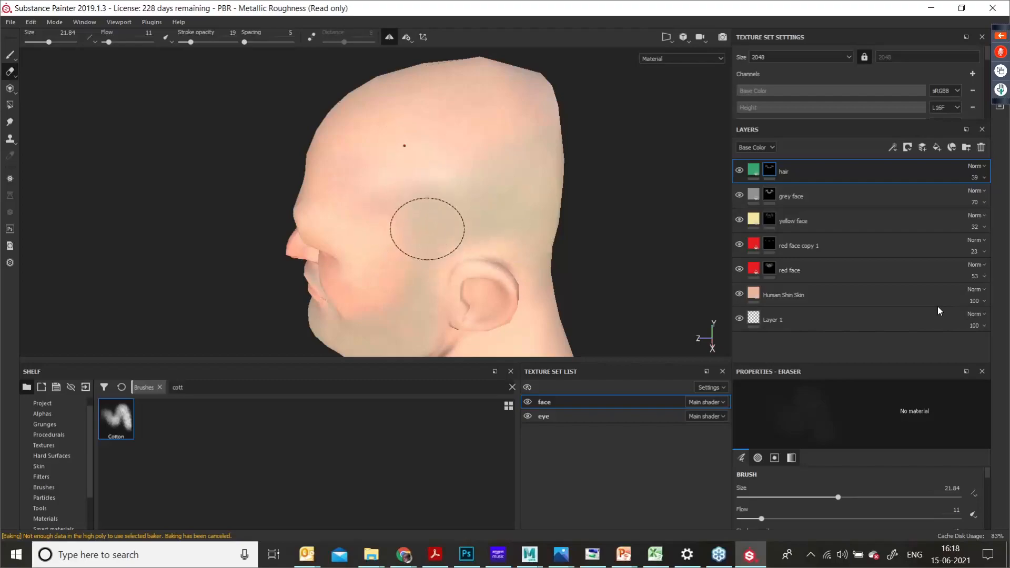
pyautogui.moveTo(467, 248)
pyautogui.keyDown('alt'); pyautogui.mouseDown()
pyautogui.moveTo(420, 254)
pyautogui.moveTo(447, 190)
pyautogui.moveTo(473, 232)
pyautogui.moveTo(541, 242)
pyautogui.moveTo(400, 240)
pyautogui.moveTo(489, 219)
pyautogui.moveTo(409, 263)
pyautogui.mouseUp(); pyautogui.keyUp('alt')
pyautogui.keyDown('alt'); pyautogui.moveTo(530, 240); pyautogui.dragTo(626, 207); pyautogui.keyUp('alt')
# Step: Select the yellow face mask and paint yellow tint over the scalp and temple with the Cotton brush at size 20.01
pyautogui.click(769, 225)
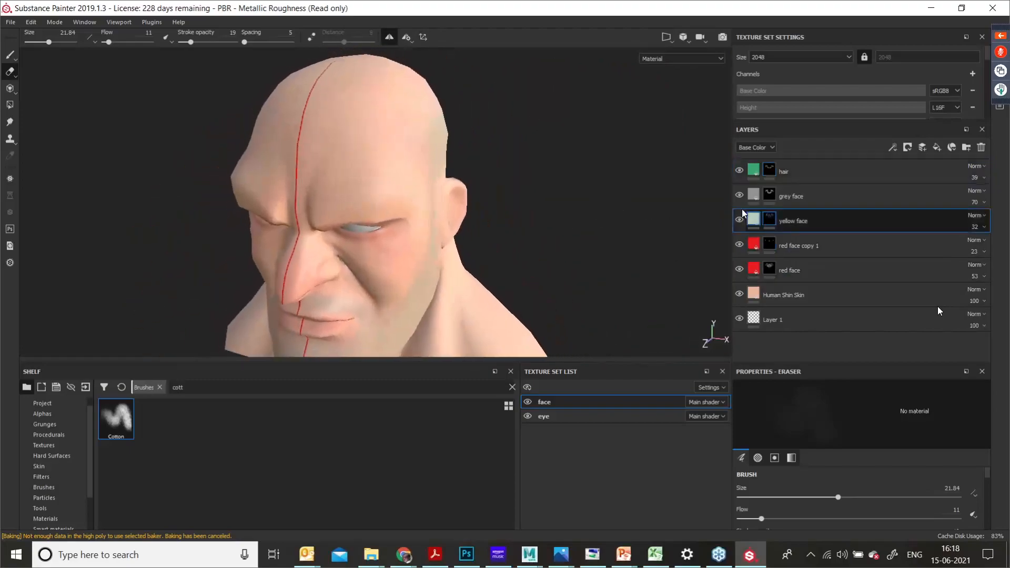
pyautogui.keyDown('alt'); pyautogui.moveTo(393, 170); pyautogui.dragTo(498, 192); pyautogui.keyUp('alt')
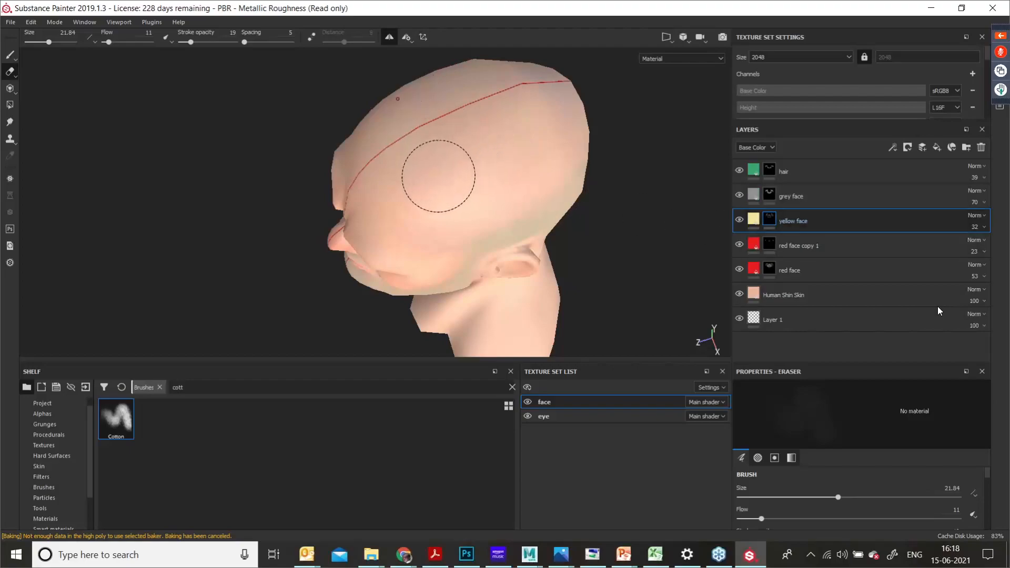
pyautogui.press('1')
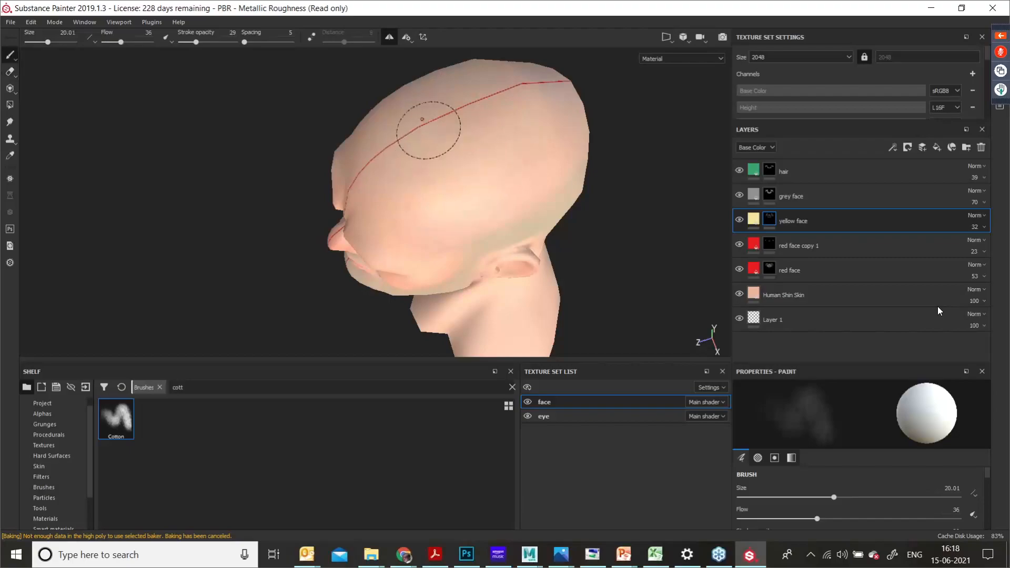
pyautogui.moveTo(428, 128)
pyautogui.keyDown('alt'); pyautogui.mouseDown()
pyautogui.moveTo(505, 218)
pyautogui.moveTo(475, 182)
pyautogui.moveTo(469, 203)
pyautogui.mouseUp(); pyautogui.keyUp('alt')
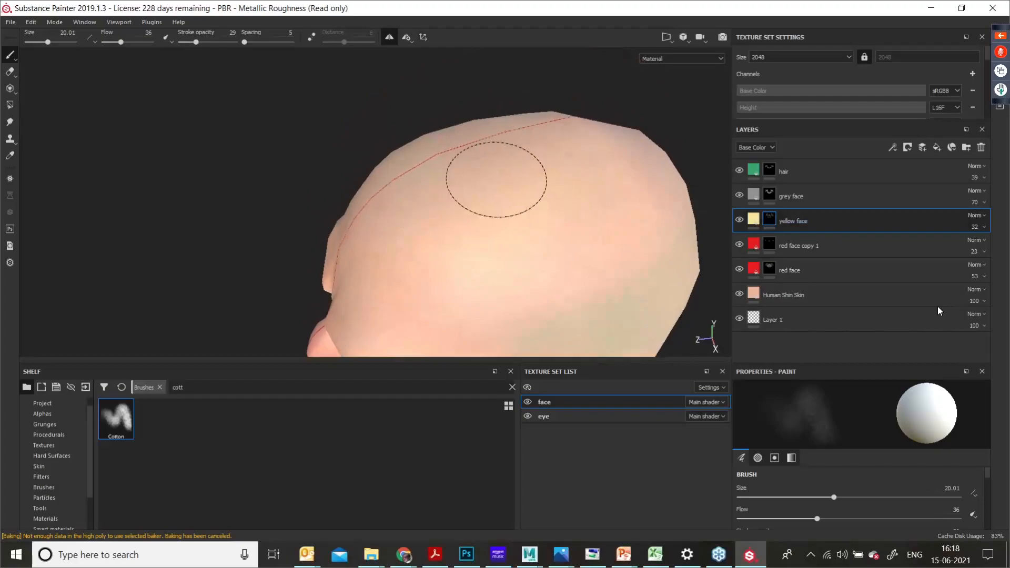
pyautogui.moveTo(536, 232)
pyautogui.keyDown('alt'); pyautogui.mouseDown()
pyautogui.moveTo(534, 174)
pyautogui.moveTo(566, 169)
pyautogui.mouseUp(); pyautogui.keyUp('alt')
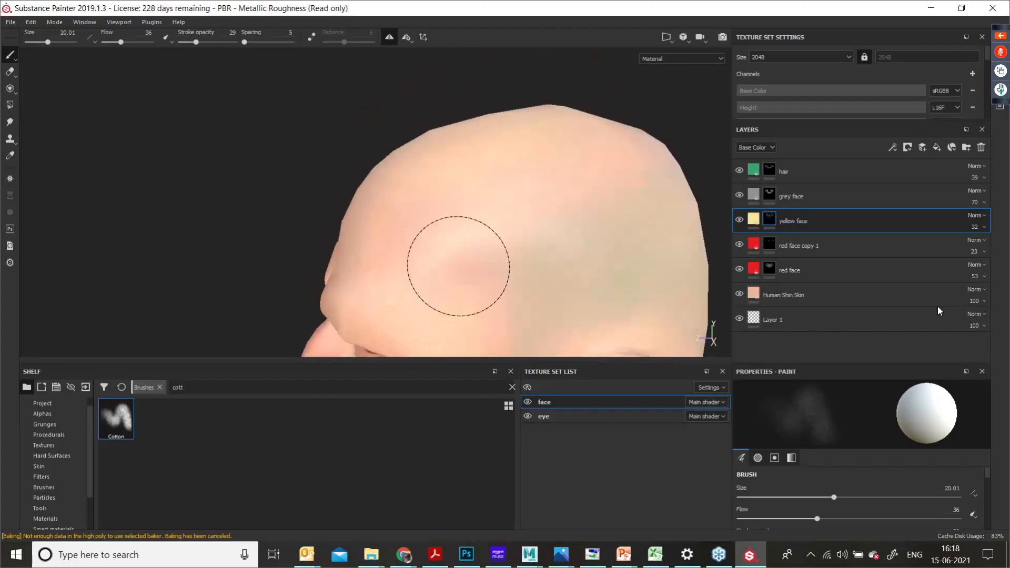
pyautogui.keyDown('alt'); pyautogui.moveTo(453, 300); pyautogui.dragTo(464, 148); pyautogui.keyUp('alt')
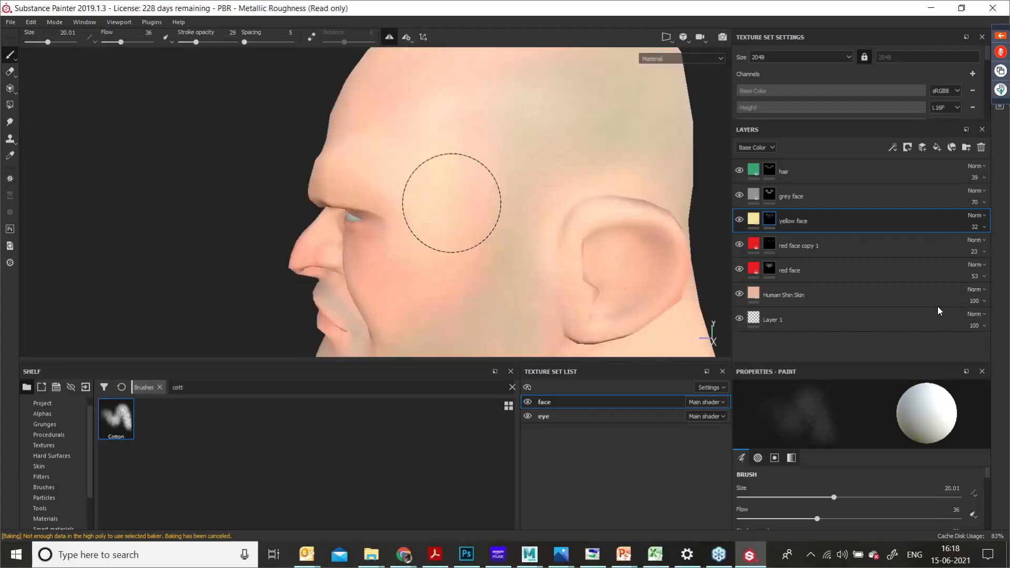
# Step: Build up the yellow tint on the yellow face mask across the brow and forehead
pyautogui.keyDown('alt'); pyautogui.moveTo(353, 144); pyautogui.dragTo(417, 157); pyautogui.keyUp('alt')
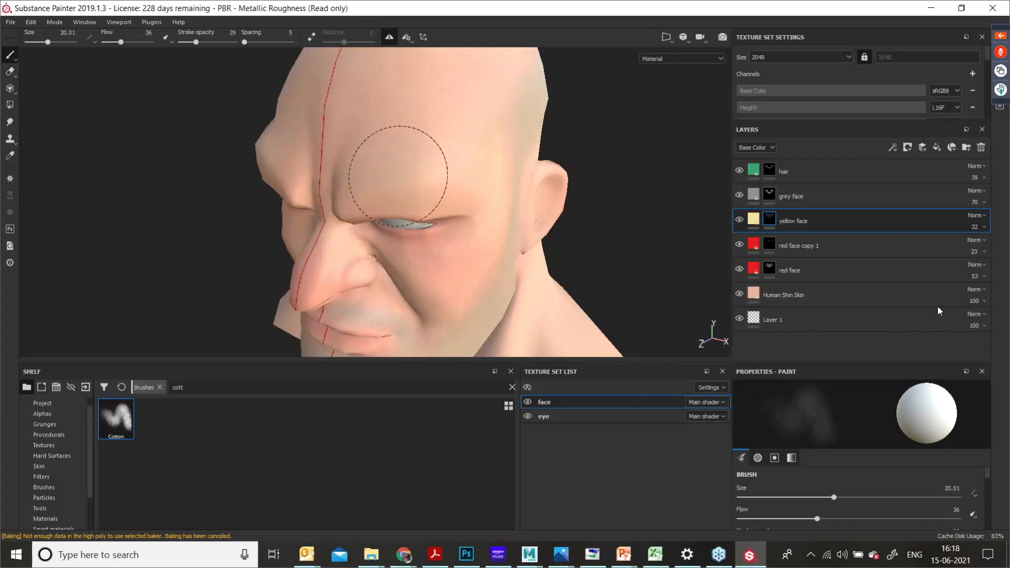
pyautogui.moveTo(357, 130)
pyautogui.keyDown('alt'); pyautogui.mouseDown()
pyautogui.moveTo(410, 194)
pyautogui.moveTo(420, 140)
pyautogui.mouseUp(); pyautogui.keyUp('alt')
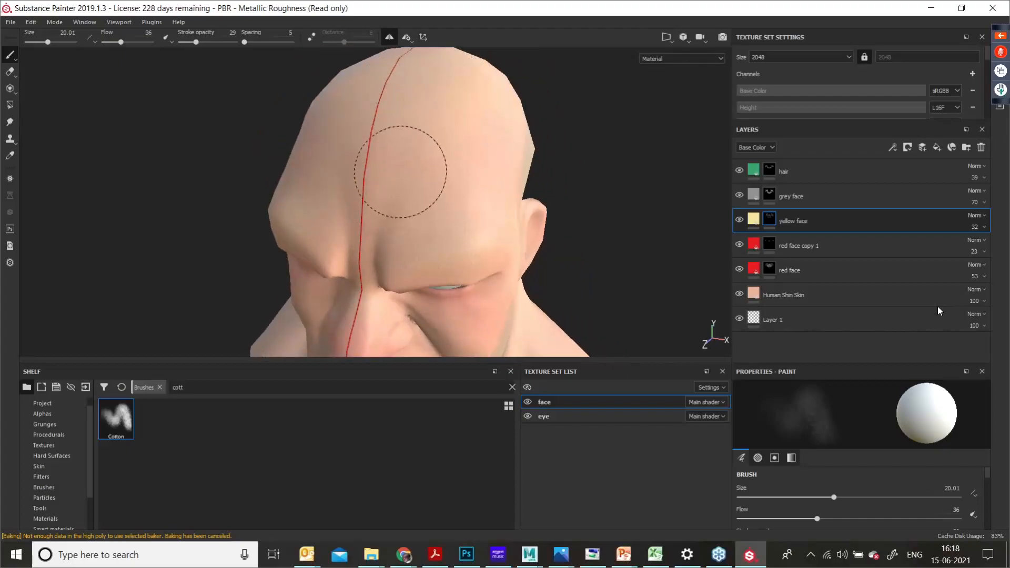
pyautogui.keyDown('alt'); pyautogui.moveTo(479, 108); pyautogui.dragTo(405, 169); pyautogui.keyUp('alt')
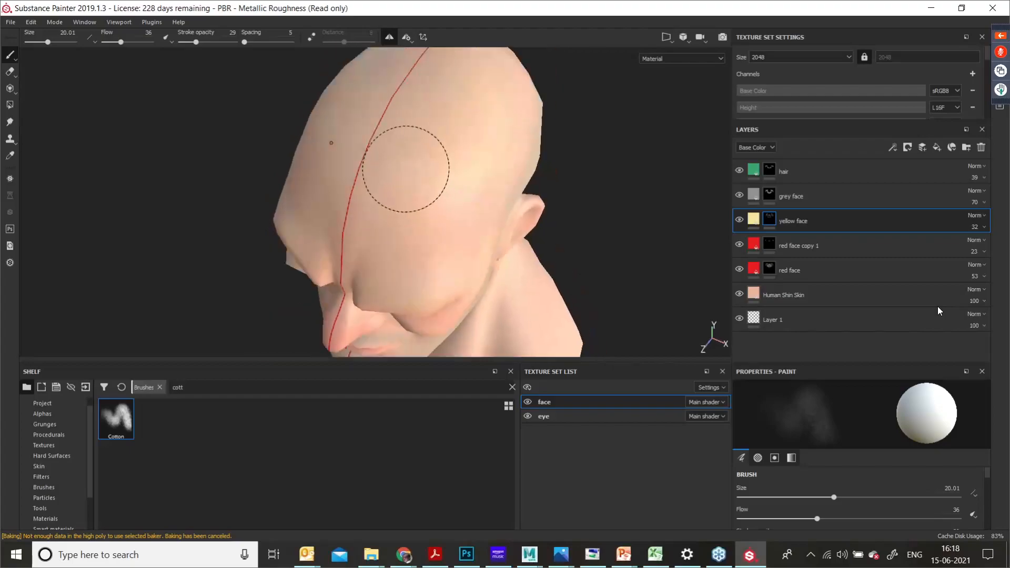
pyautogui.moveTo(496, 196)
pyautogui.keyDown('alt'); pyautogui.mouseDown()
pyautogui.moveTo(473, 236)
pyautogui.moveTo(462, 123)
pyautogui.moveTo(430, 135)
pyautogui.mouseUp(); pyautogui.keyUp('alt')
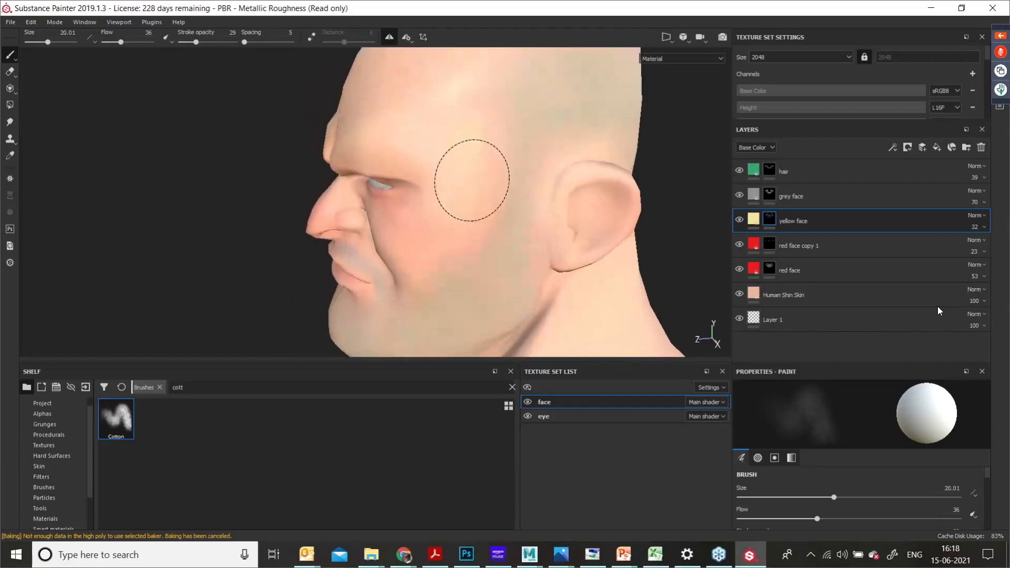
# Step: Toggle the visibility of the yellow face, grey face, Human Shin Skin, red face and hair layers to examine each one's contribution to the skin
pyautogui.press('e')
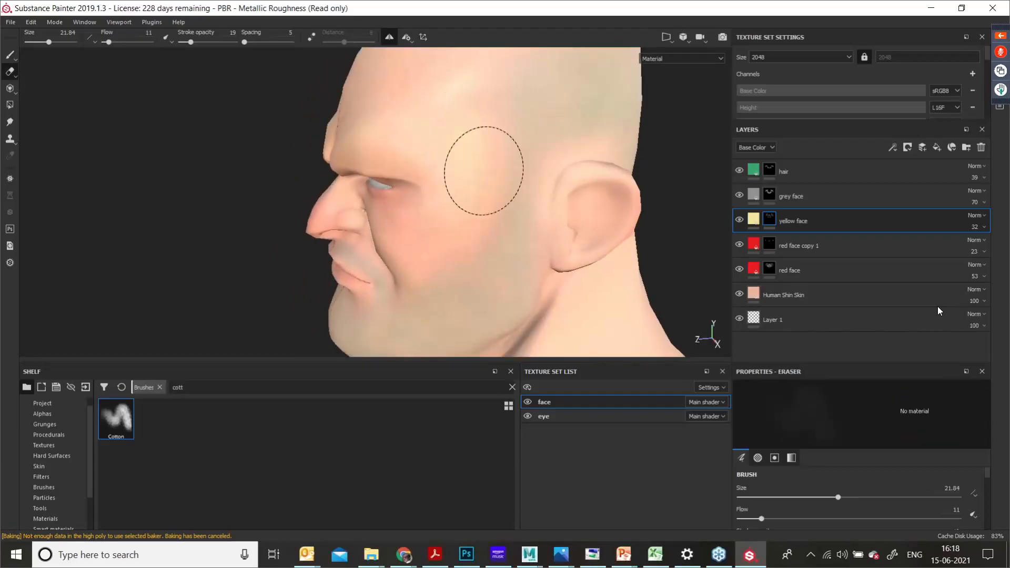
pyautogui.click(740, 220)
pyautogui.click(739, 220)
pyautogui.click(739, 219)
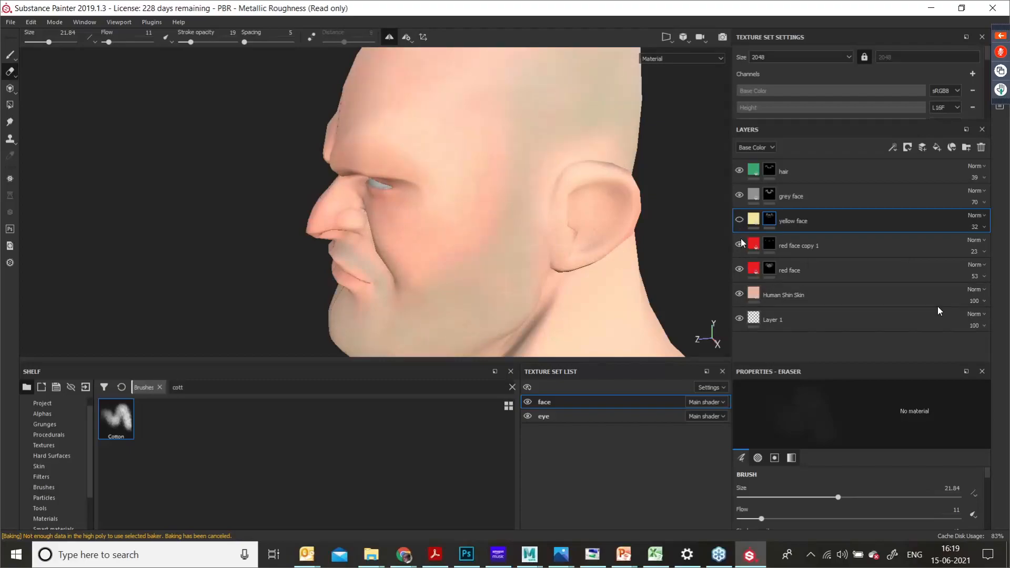
pyautogui.click(738, 196)
pyautogui.click(739, 196)
pyautogui.click(739, 294)
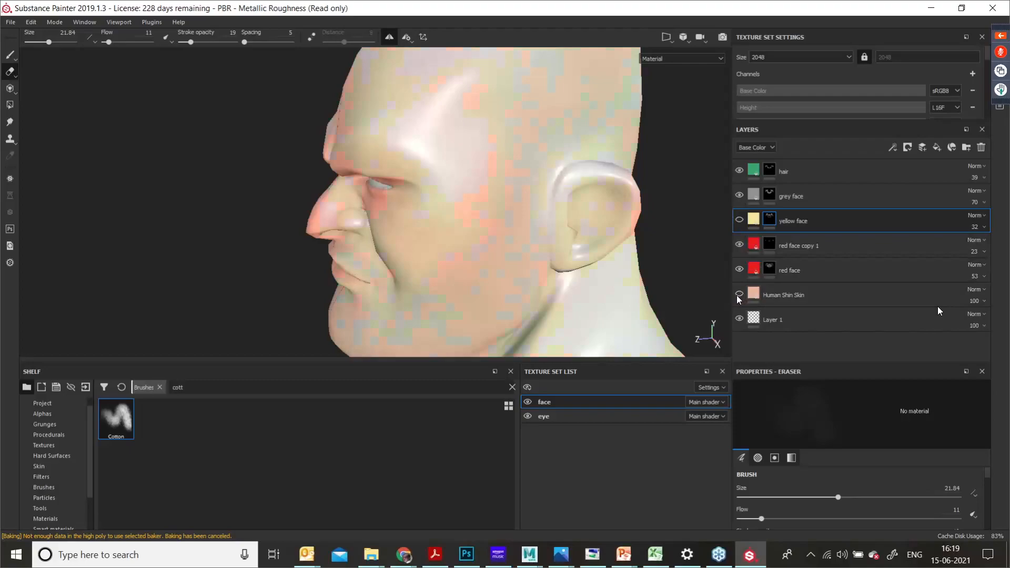
pyautogui.click(738, 295)
pyautogui.click(739, 270)
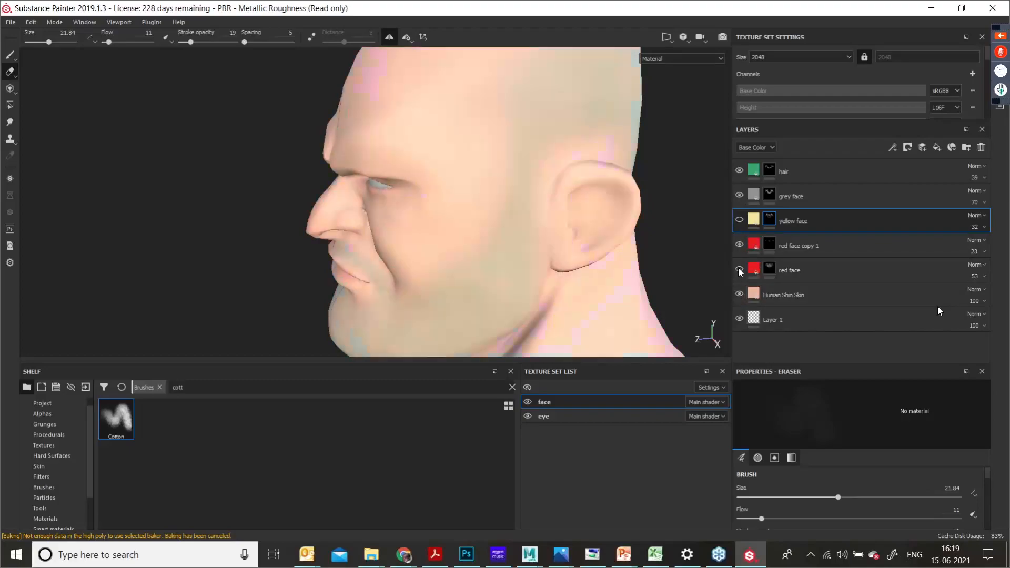
pyautogui.click(740, 269)
pyautogui.keyDown('alt'); pyautogui.moveTo(620, 235); pyautogui.dragTo(714, 214); pyautogui.keyUp('alt')
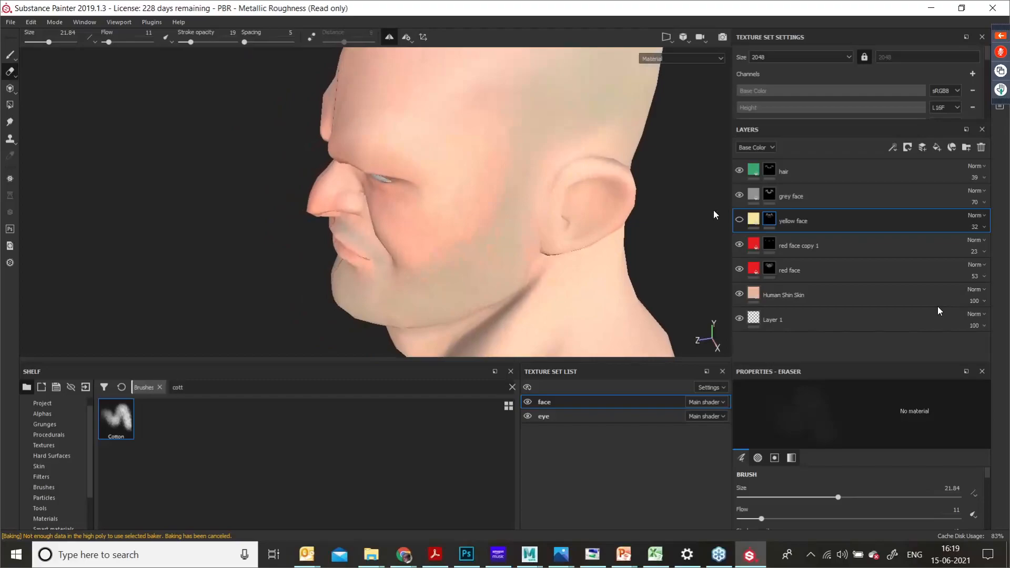
pyautogui.click(739, 170)
pyautogui.click(740, 221)
pyautogui.keyDown('alt'); pyautogui.moveTo(416, 151); pyautogui.dragTo(458, 169); pyautogui.keyUp('alt')
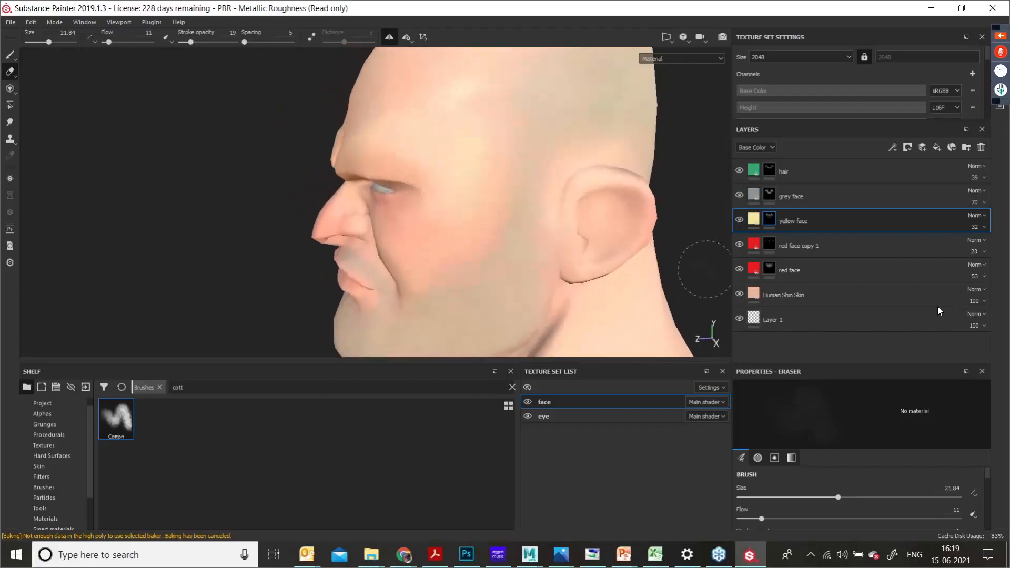
# Step: Paint more yellow tint on the yellow face mask over the temple and forehead with the Cotton brush at size 20.01
pyautogui.click(769, 271)
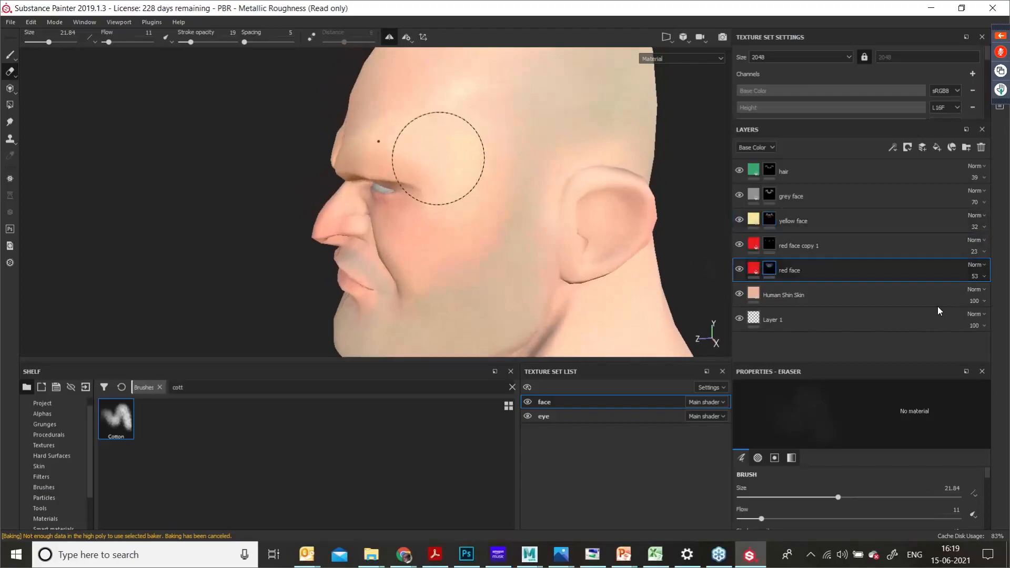
pyautogui.press('1')
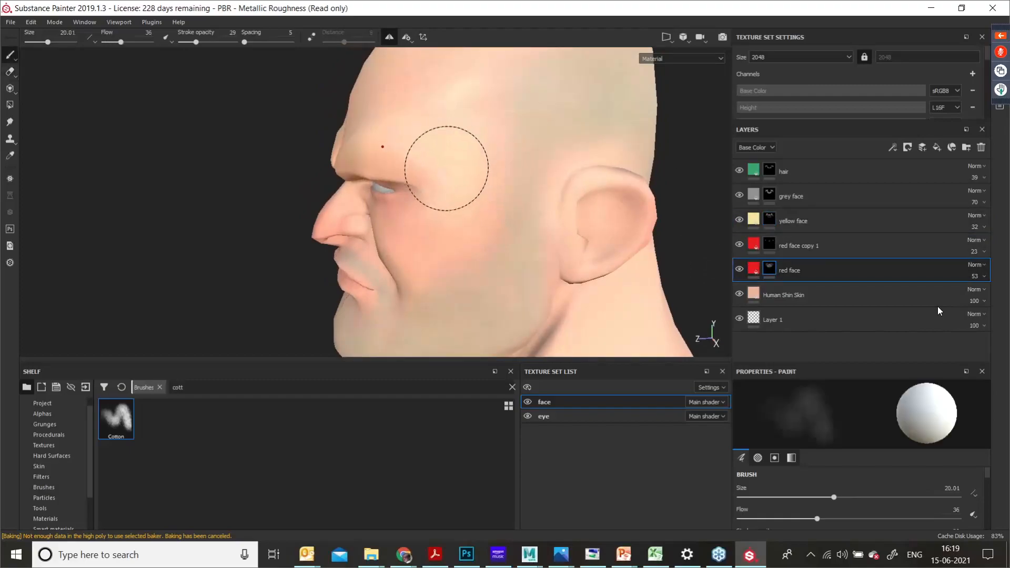
pyautogui.moveTo(458, 155)
pyautogui.keyDown('alt'); pyautogui.mouseDown()
pyautogui.moveTo(489, 158)
pyautogui.moveTo(444, 214)
pyautogui.moveTo(458, 264)
pyautogui.moveTo(491, 180)
pyautogui.mouseUp(); pyautogui.keyUp('alt')
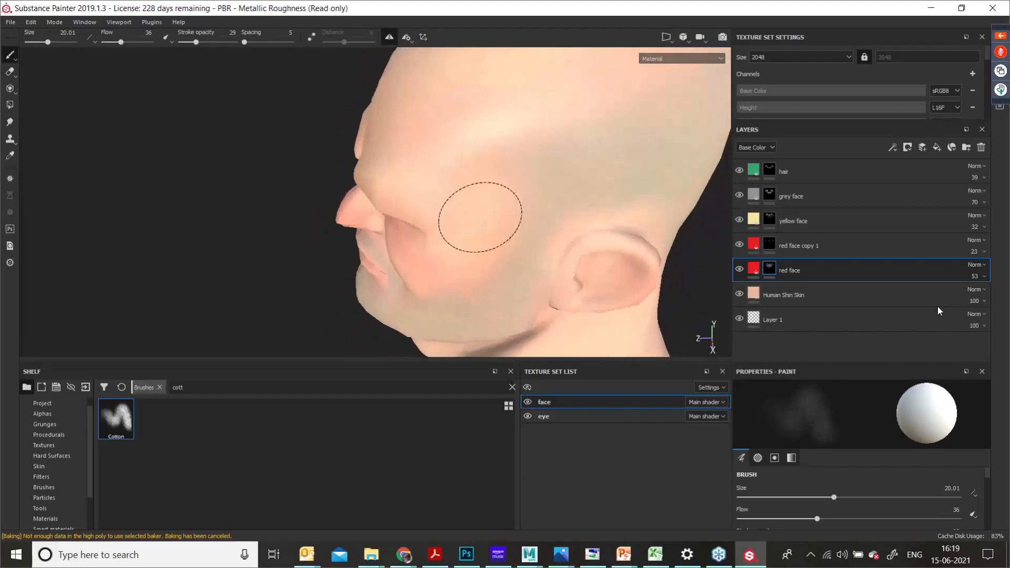
pyautogui.moveTo(436, 163)
pyautogui.keyDown('alt'); pyautogui.mouseDown()
pyautogui.moveTo(469, 169)
pyautogui.moveTo(473, 225)
pyautogui.mouseUp(); pyautogui.keyUp('alt')
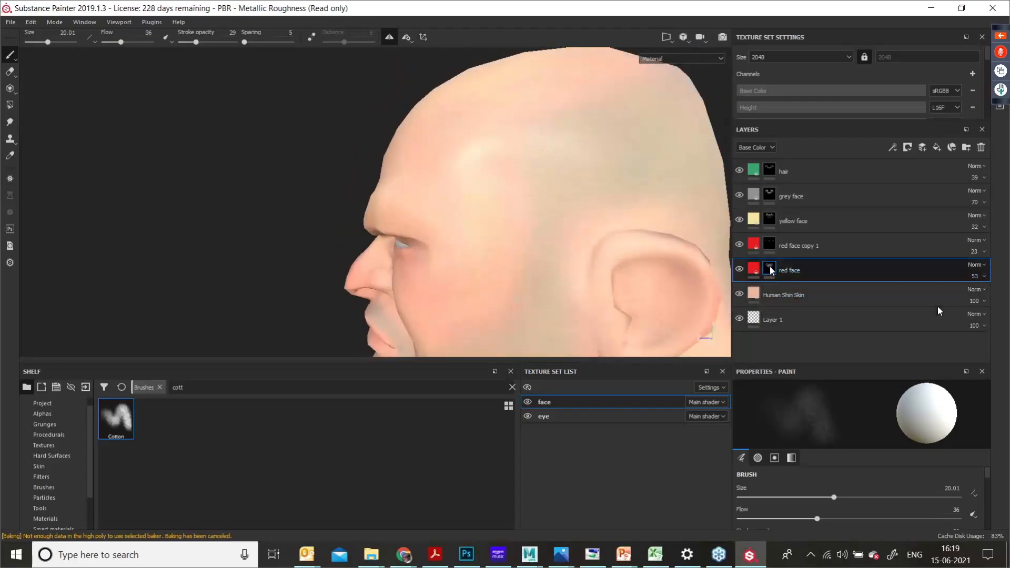
pyautogui.keyDown('alt'); pyautogui.moveTo(481, 214); pyautogui.dragTo(557, 249); pyautogui.keyUp('alt')
pyautogui.click(766, 221)
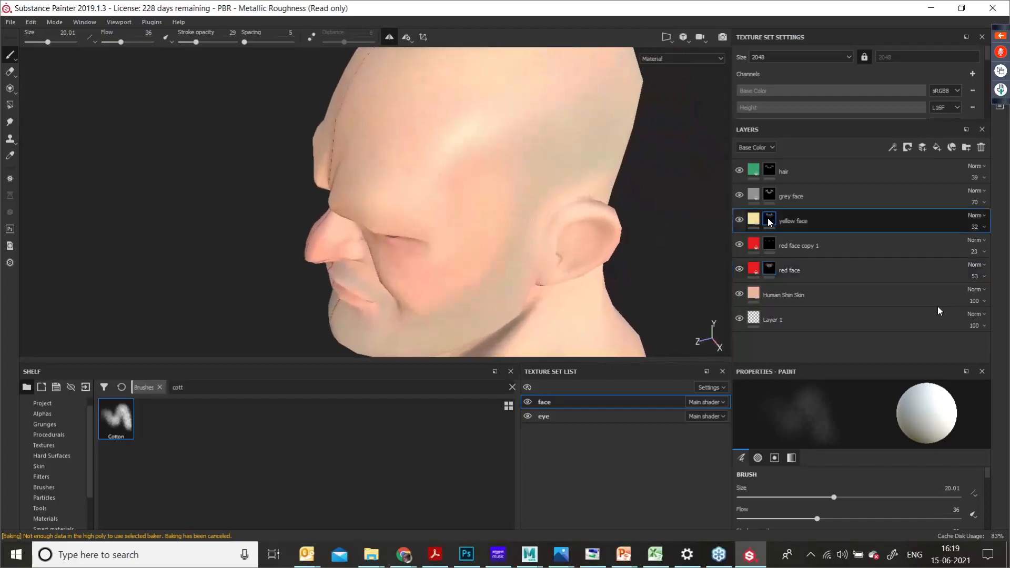
pyautogui.moveTo(460, 183)
pyautogui.mouseDown()
pyautogui.moveTo(474, 170)
pyautogui.moveTo(465, 199)
pyautogui.moveTo(437, 174)
pyautogui.moveTo(480, 174)
pyautogui.moveTo(462, 203)
pyautogui.moveTo(491, 214)
pyautogui.moveTo(496, 192)
pyautogui.moveTo(361, 153)
pyautogui.moveTo(401, 135)
pyautogui.moveTo(338, 147)
pyautogui.mouseUp()
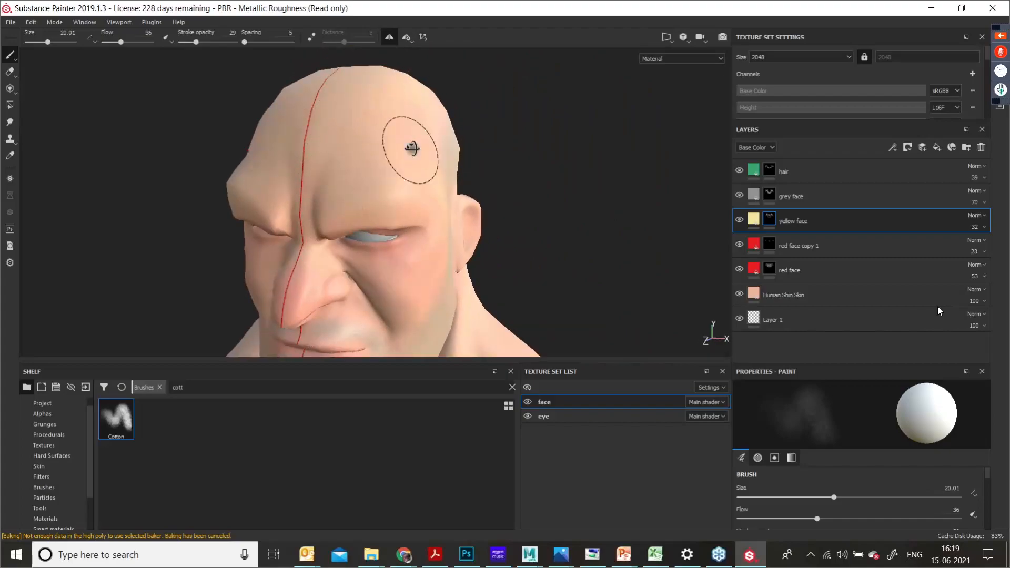
# Step: Examine the blended skin tones around the scalp, cheek, jaw and neck from the front, side and above
pyautogui.moveTo(411, 151)
pyautogui.keyDown('alt'); pyautogui.mouseDown()
pyautogui.moveTo(395, 153)
pyautogui.moveTo(434, 134)
pyautogui.moveTo(424, 156)
pyautogui.moveTo(463, 142)
pyautogui.mouseUp(); pyautogui.keyUp('alt')
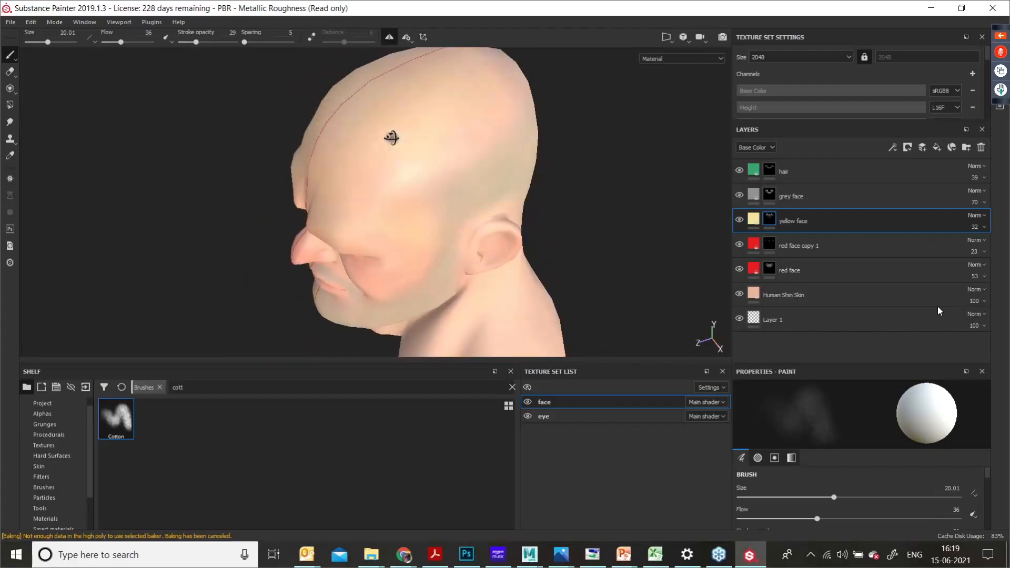
pyautogui.moveTo(394, 135)
pyautogui.keyDown('alt'); pyautogui.mouseDown()
pyautogui.moveTo(379, 140)
pyautogui.moveTo(419, 124)
pyautogui.mouseUp(); pyautogui.keyUp('alt')
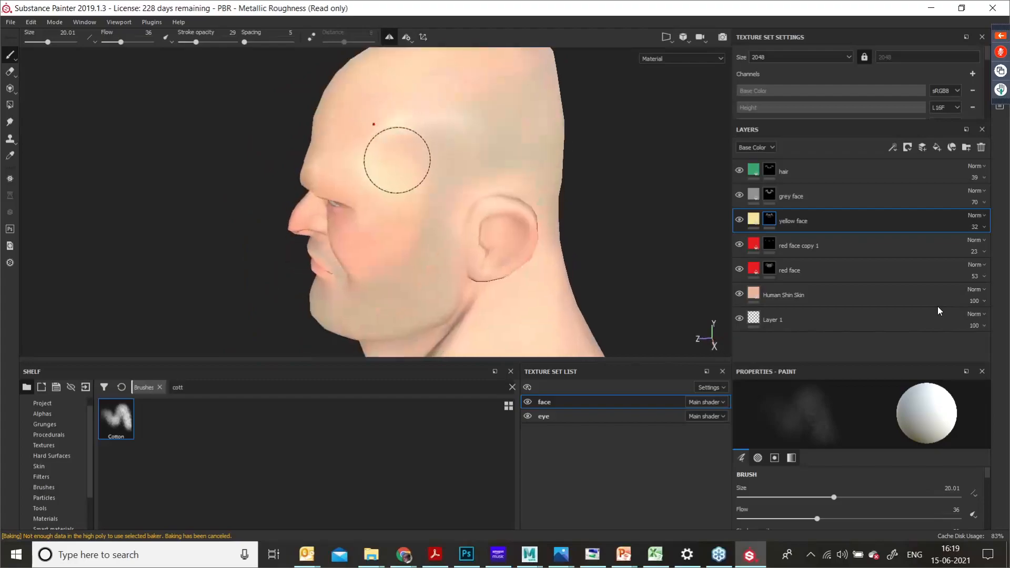
pyautogui.moveTo(397, 158)
pyautogui.keyDown('alt'); pyautogui.mouseDown()
pyautogui.moveTo(316, 155)
pyautogui.moveTo(383, 203)
pyautogui.moveTo(476, 209)
pyautogui.mouseUp(); pyautogui.keyUp('alt')
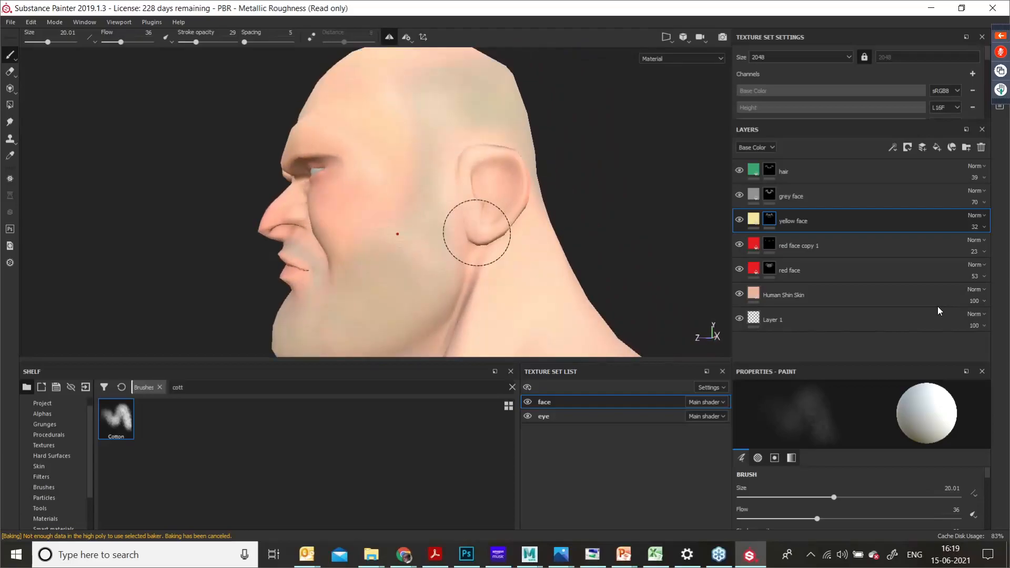
pyautogui.moveTo(379, 198)
pyautogui.keyDown('alt'); pyautogui.mouseDown()
pyautogui.moveTo(424, 227)
pyautogui.moveTo(454, 213)
pyautogui.mouseUp(); pyautogui.keyUp('alt')
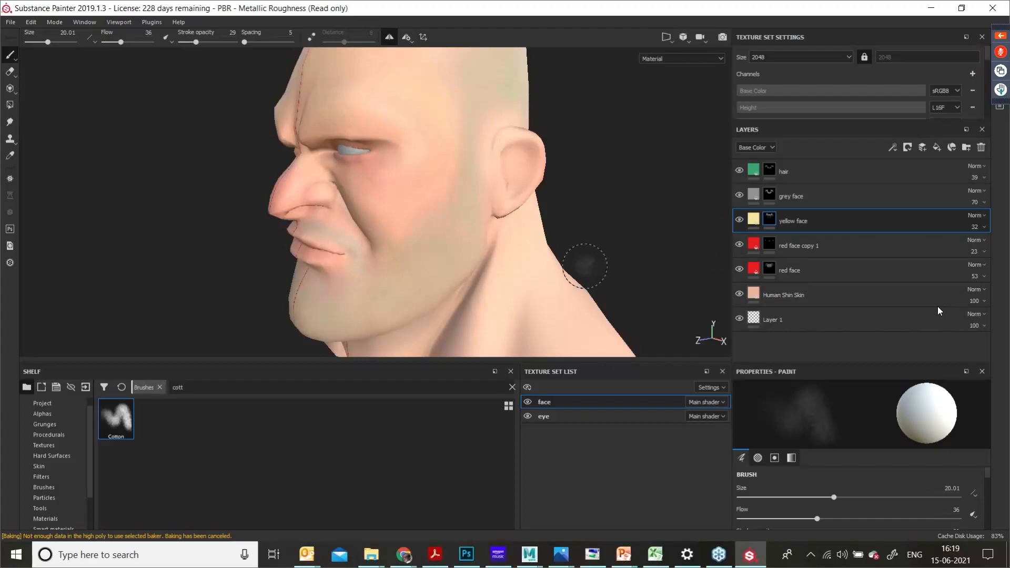
pyautogui.moveTo(339, 225)
pyautogui.keyDown('alt'); pyautogui.mouseDown()
pyautogui.moveTo(444, 214)
pyautogui.moveTo(446, 228)
pyautogui.moveTo(514, 225)
pyautogui.moveTo(447, 179)
pyautogui.mouseUp(); pyautogui.keyUp('alt')
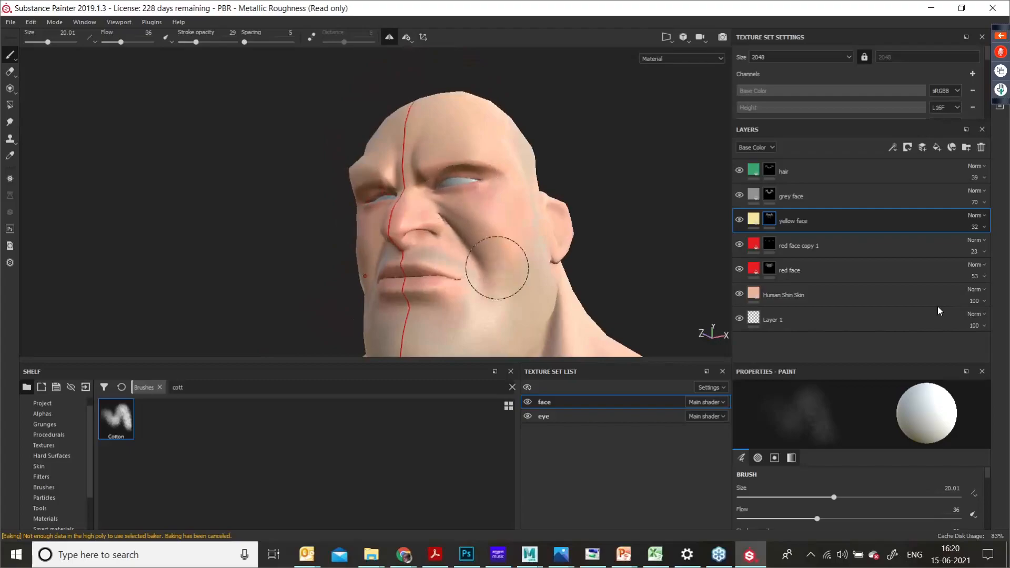
pyautogui.keyDown('alt'); pyautogui.moveTo(480, 239); pyautogui.dragTo(452, 193); pyautogui.keyUp('alt')
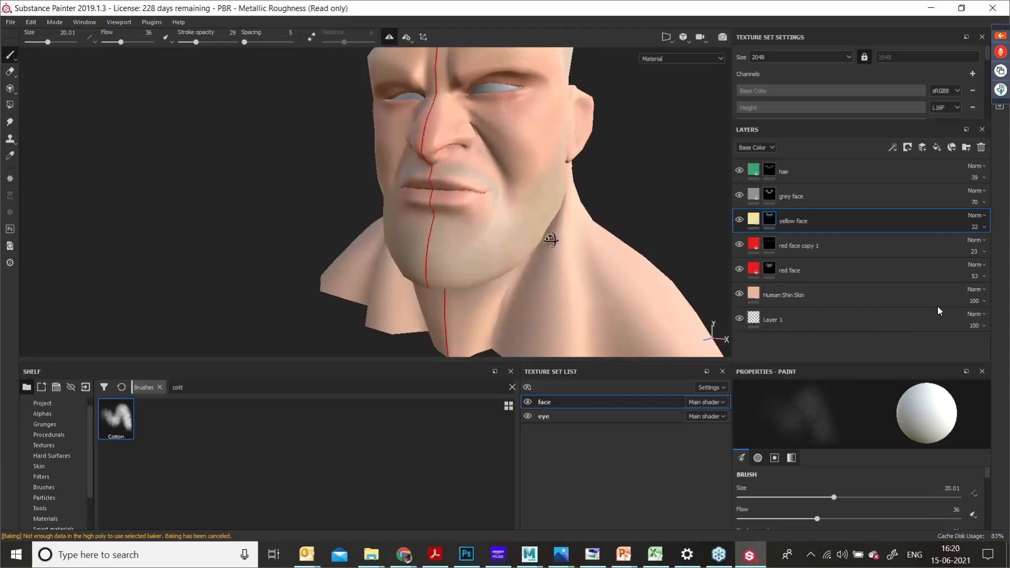
pyautogui.keyDown('alt'); pyautogui.moveTo(552, 232); pyautogui.dragTo(446, 225); pyautogui.keyUp('alt')
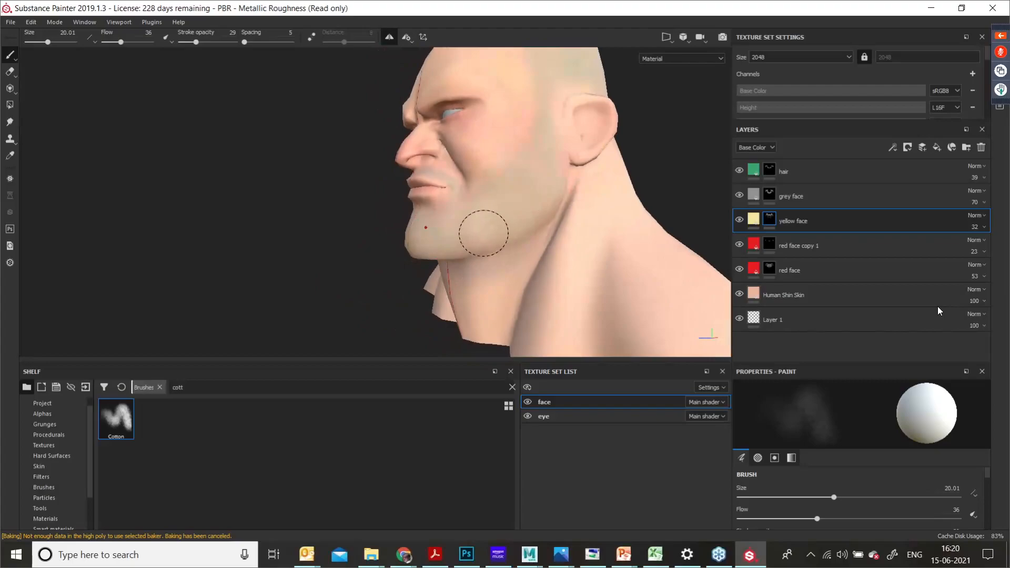
pyautogui.moveTo(480, 209)
pyautogui.keyDown('alt'); pyautogui.mouseDown()
pyautogui.moveTo(525, 158)
pyautogui.moveTo(514, 165)
pyautogui.mouseUp(); pyautogui.keyUp('alt')
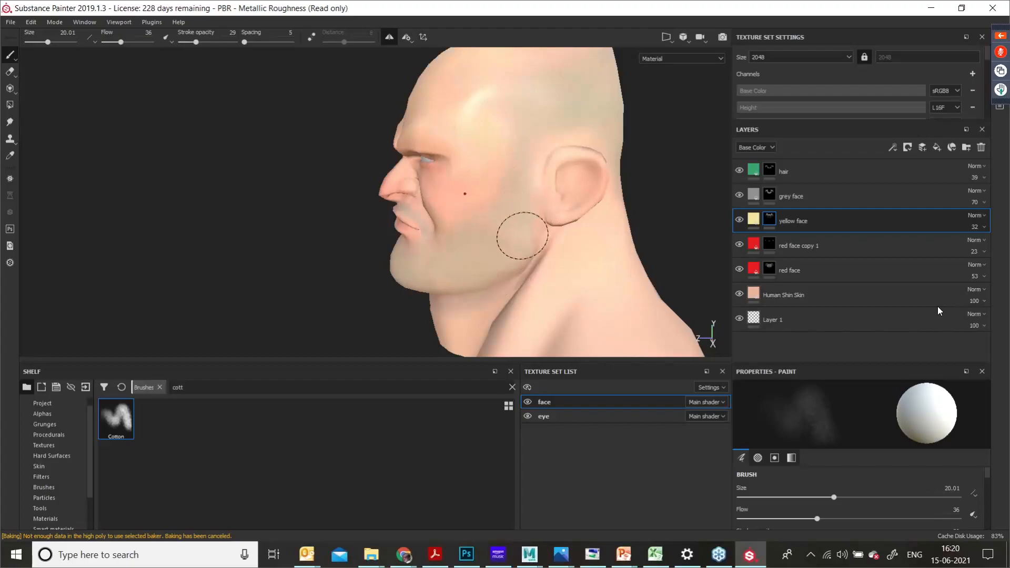
# Step: Add a fill layer above the hair layer and name it stubble
pyautogui.click(804, 167)
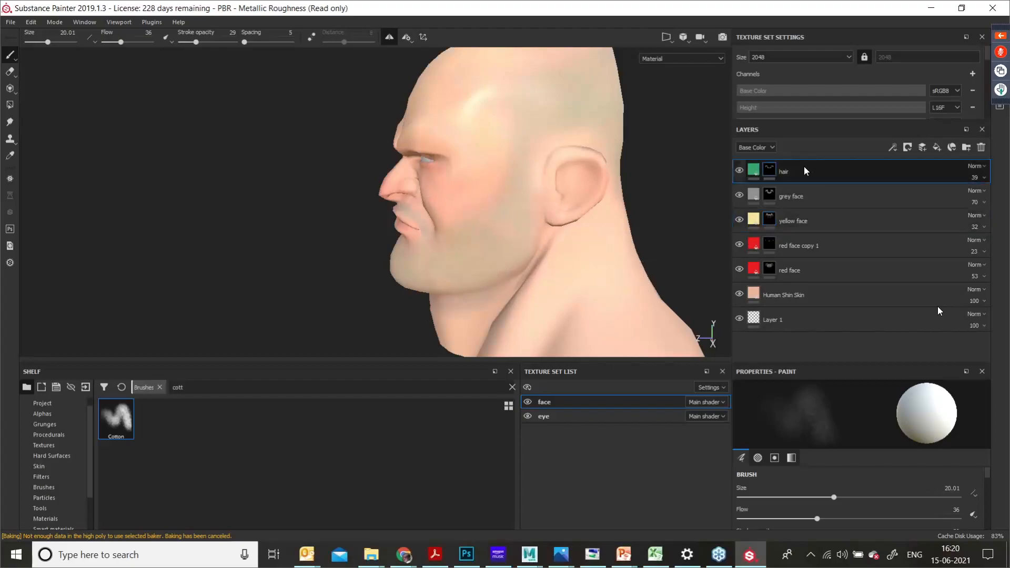
pyautogui.click(936, 148)
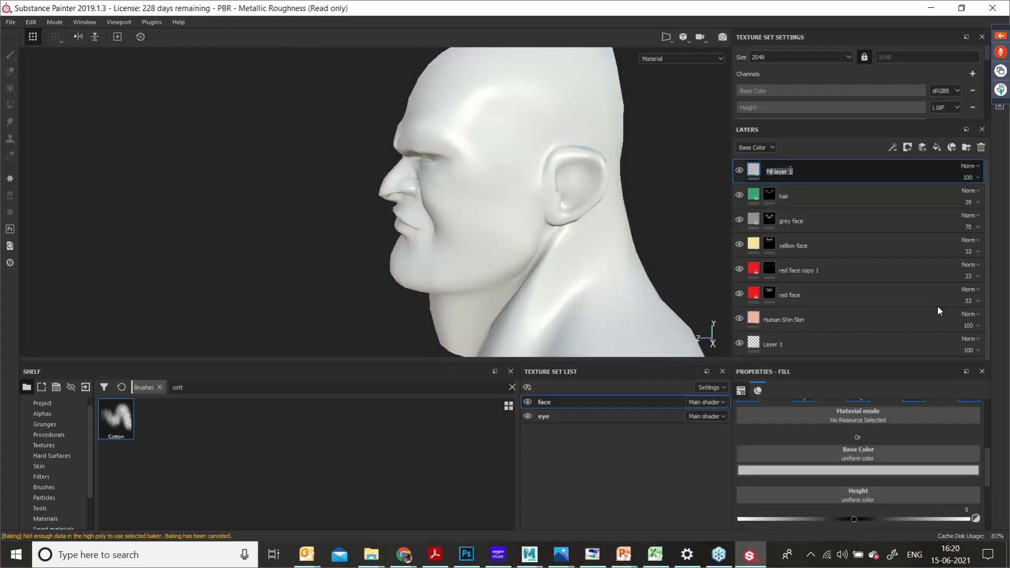
pyautogui.press('BackSpace')
pyautogui.write('stubble')
pyautogui.press('Return')
pyautogui.rightClick(749, 169)
pyautogui.click(753, 167)
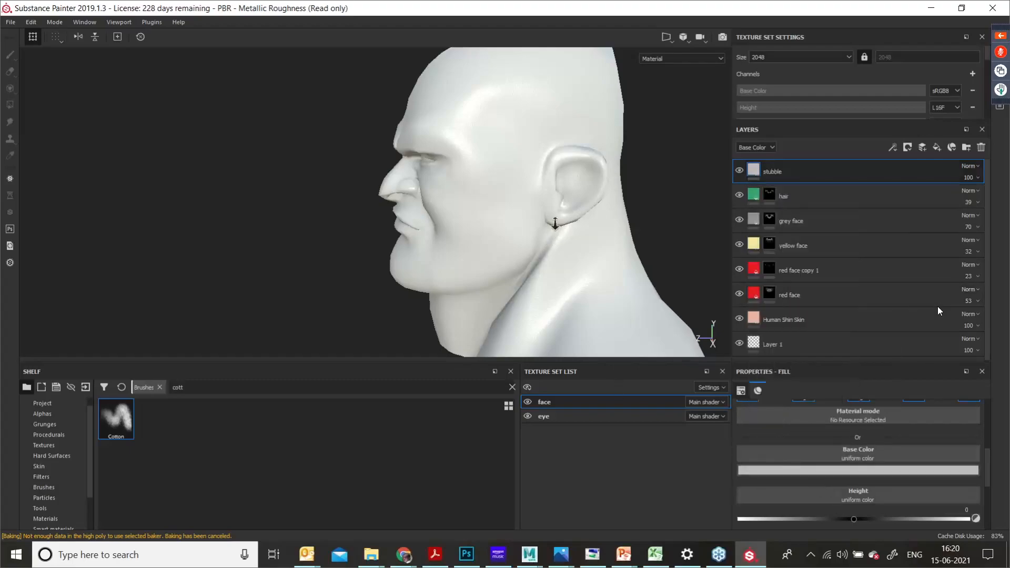
# Step: Set the stubble layer's base color to a dark reddish brown with RGB 0.160, 0.041, 0.041
pyautogui.keyDown('alt'); pyautogui.moveTo(462, 232); pyautogui.dragTo(608, 217); pyautogui.keyUp('alt')
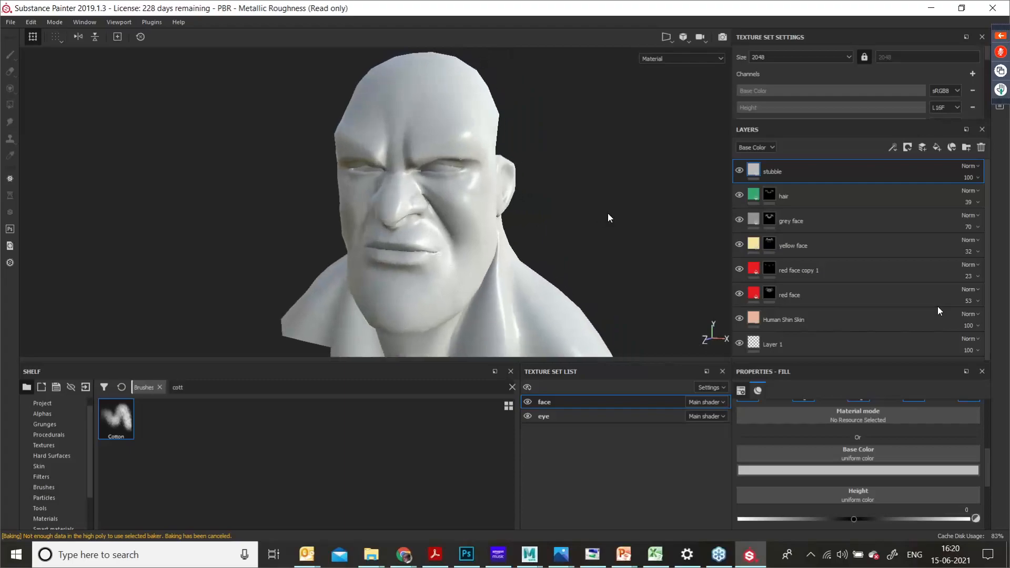
pyautogui.click(813, 471)
pyautogui.moveTo(859, 400); pyautogui.dragTo(850, 411)
pyautogui.moveTo(948, 414); pyautogui.dragTo(951, 419)
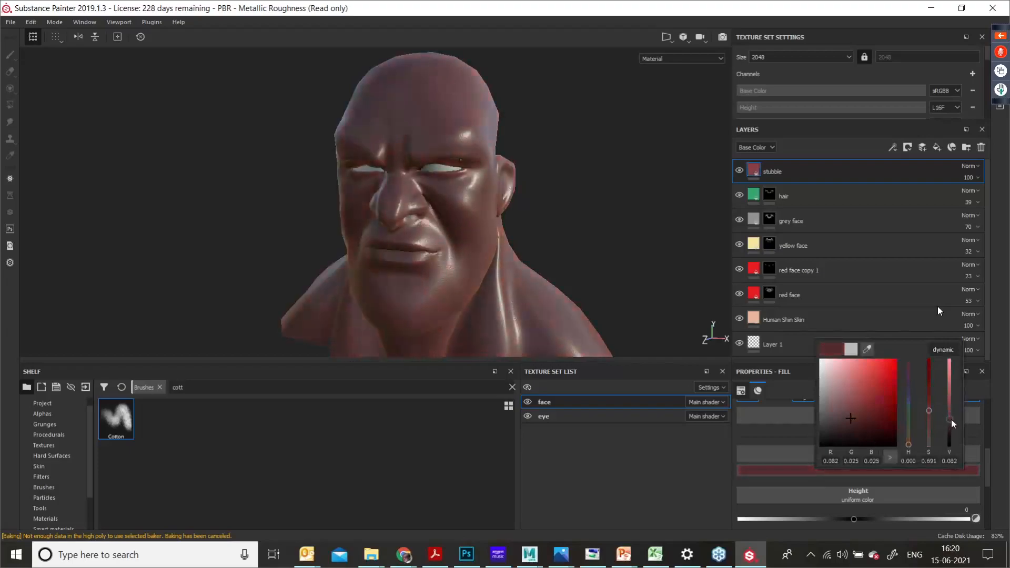
pyautogui.click(782, 471)
pyautogui.moveTo(823, 421)
pyautogui.mouseDown()
pyautogui.moveTo(809, 421)
pyautogui.moveTo(831, 423)
pyautogui.mouseUp()
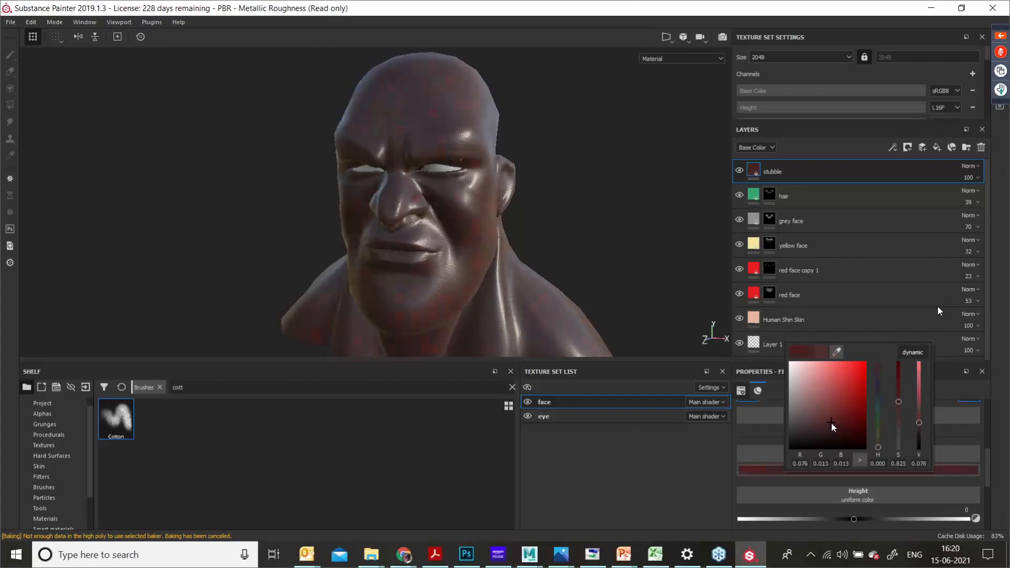
pyautogui.moveTo(917, 416)
pyautogui.mouseDown()
pyautogui.moveTo(898, 407)
pyautogui.moveTo(919, 411)
pyautogui.mouseUp()
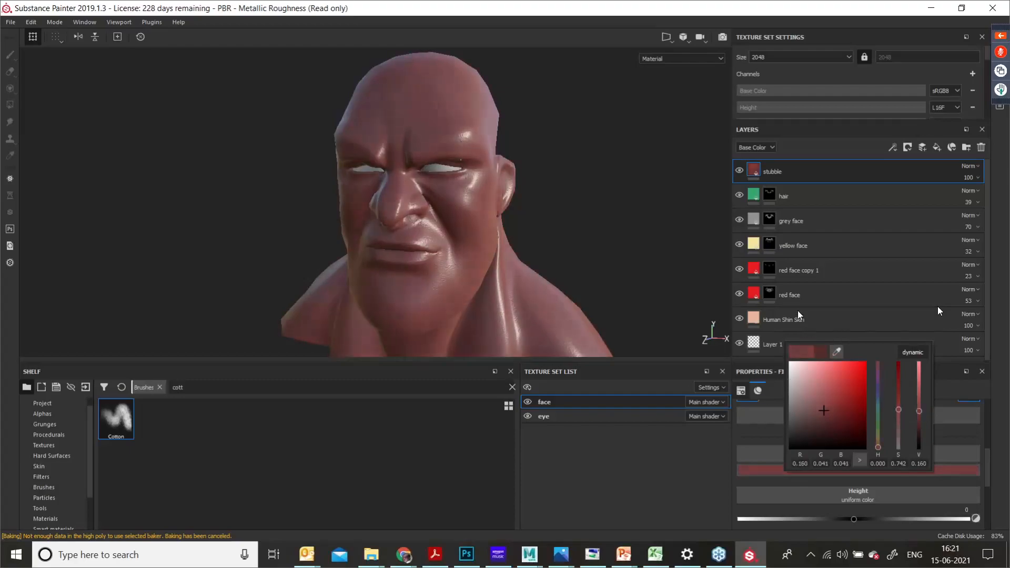
# Step: Add a black mask to the stubble layer
pyautogui.click(755, 168)
pyautogui.rightClick(756, 165)
pyautogui.click(781, 183)
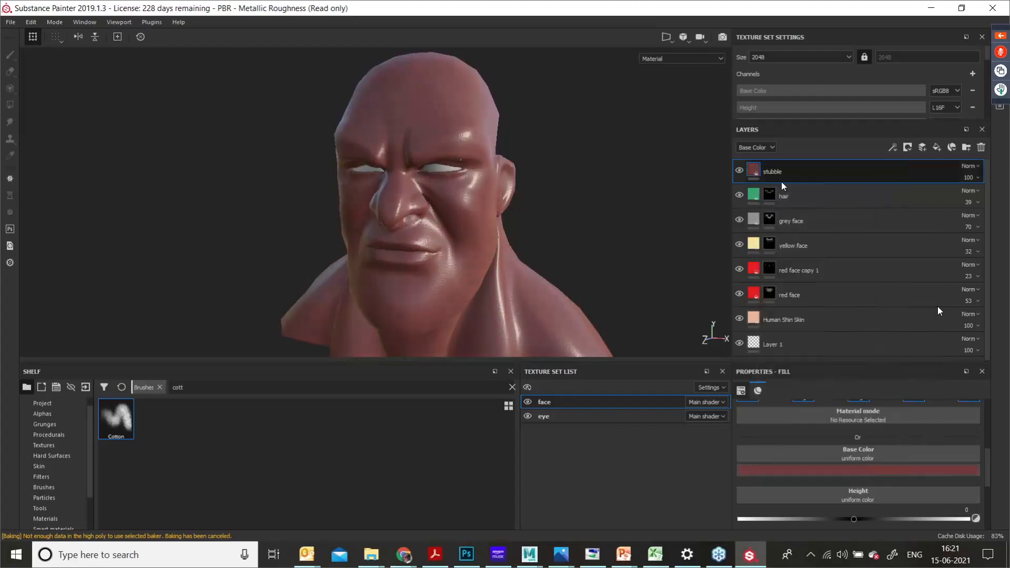
pyautogui.doubleClick(794, 172)
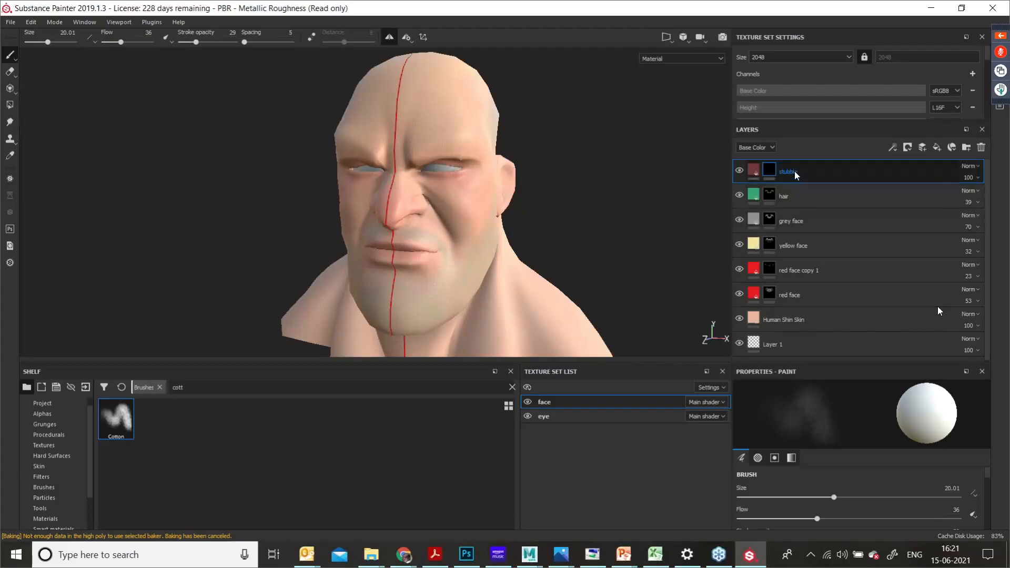
# Step: Search the brushes for "spot" and choose the Spots Spray brush for painting the stubble mask on the jaw
pyautogui.moveTo(447, 271)
pyautogui.keyDown('alt'); pyautogui.mouseDown()
pyautogui.moveTo(436, 274)
pyautogui.moveTo(503, 267)
pyautogui.moveTo(525, 232)
pyautogui.moveTo(458, 210)
pyautogui.mouseUp(); pyautogui.keyUp('alt')
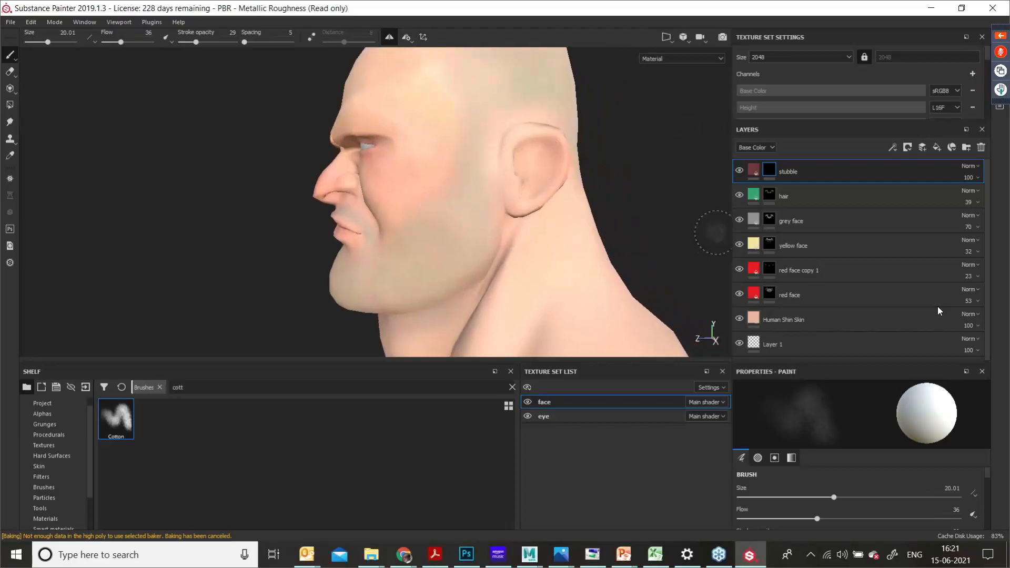
pyautogui.click(152, 389)
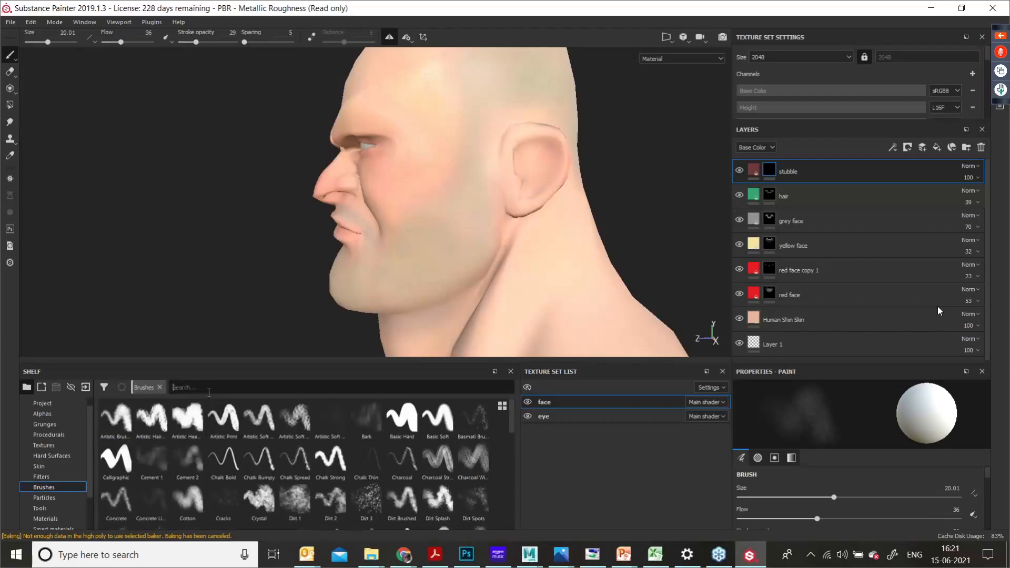
pyautogui.write('s')
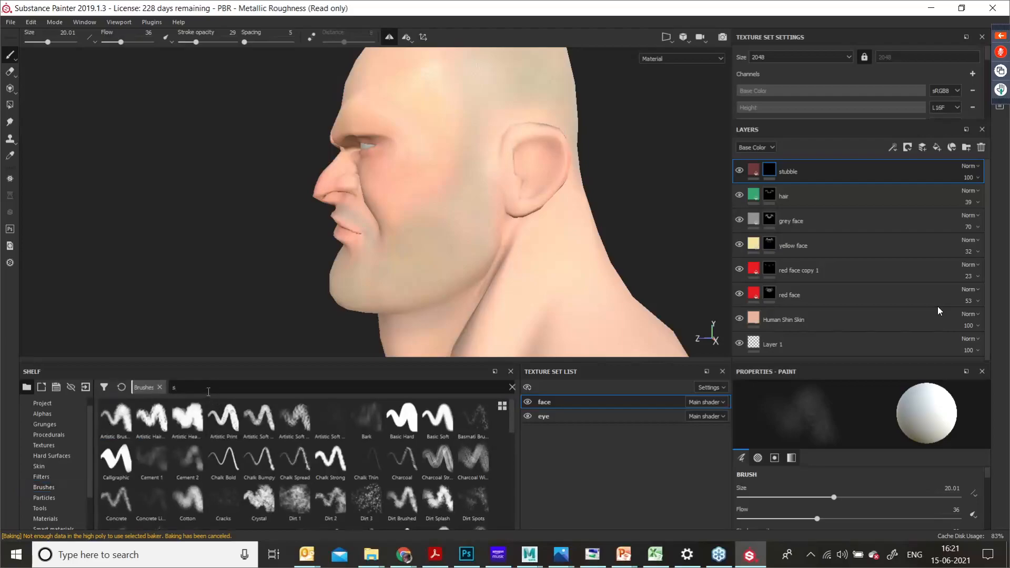
pyautogui.write('pot')
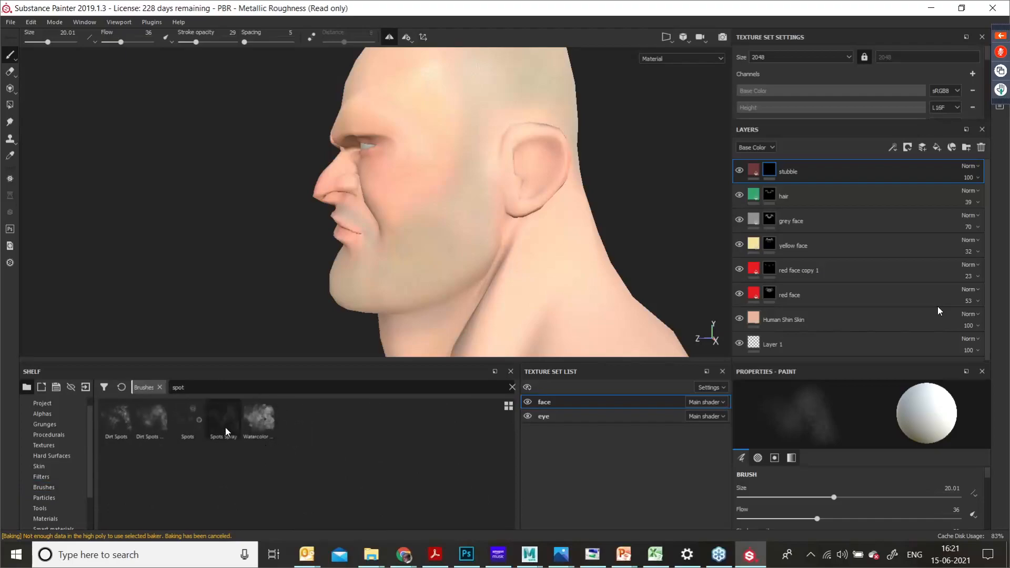
pyautogui.moveTo(223, 423)
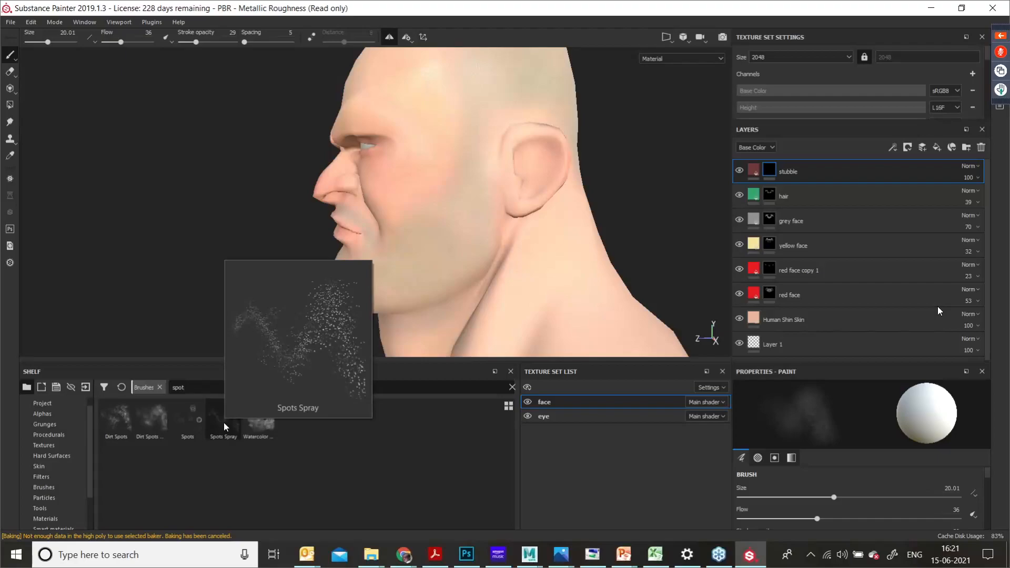
pyautogui.click(223, 421)
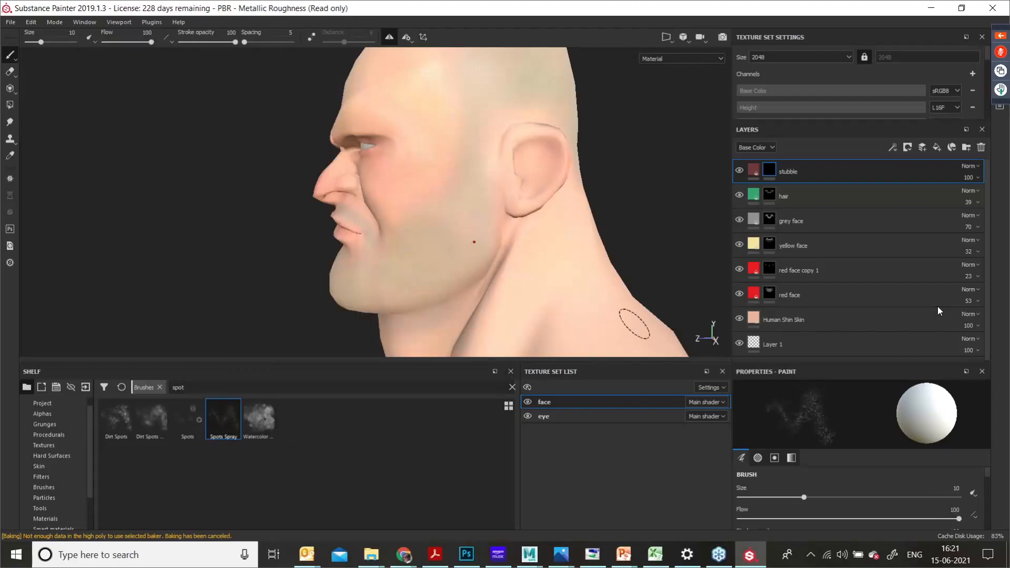
# Step: Raise the height of the stubble fill layer to 0.0679
pyautogui.click(750, 171)
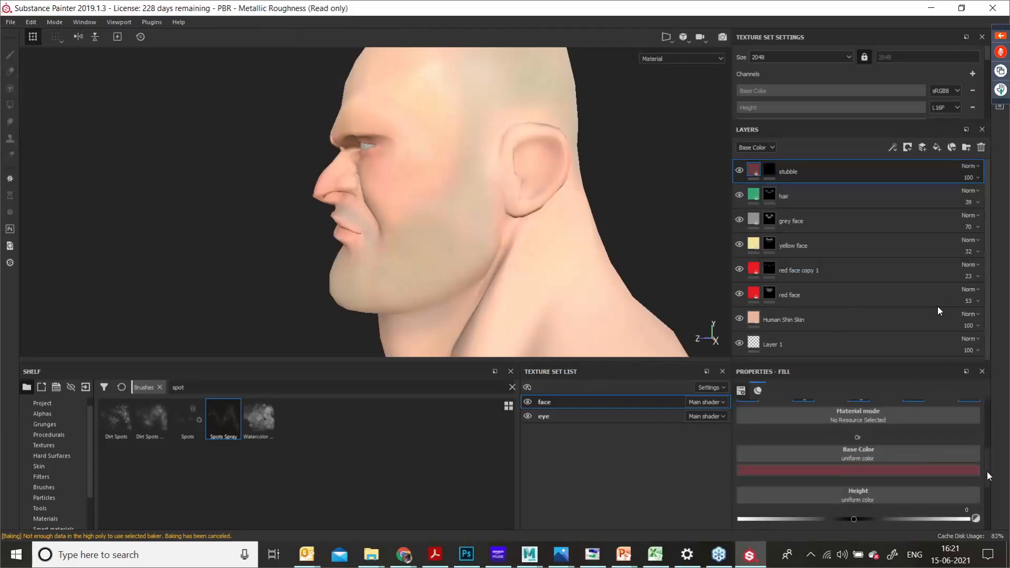
pyautogui.moveTo(987, 471); pyautogui.dragTo(986, 481)
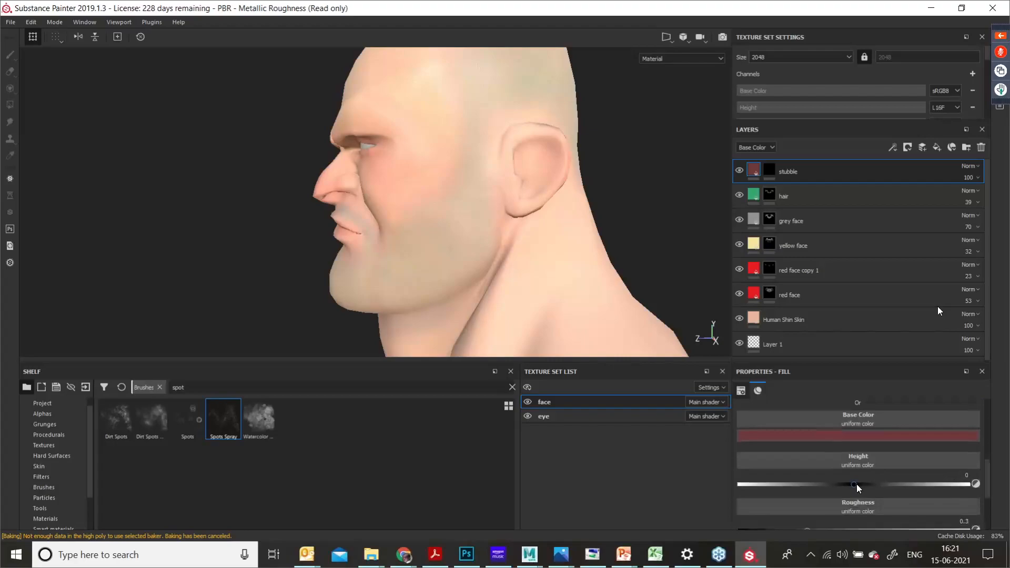
pyautogui.moveTo(856, 483); pyautogui.dragTo(862, 485)
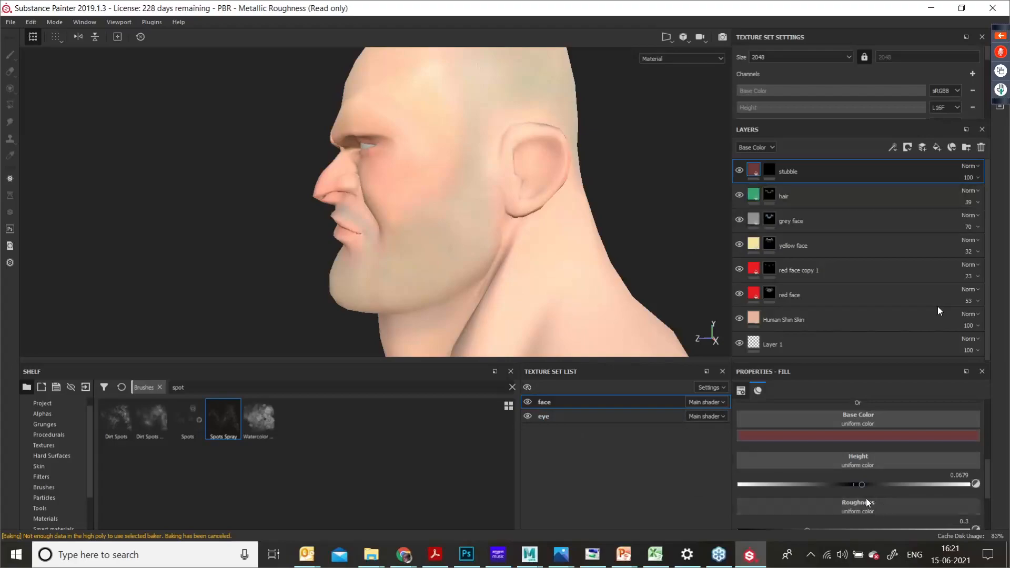
# Step: Enlarge the brush to 15.68 and paint spots on the stubble layer's mask over the cheek and side of the jaw
pyautogui.click(769, 171)
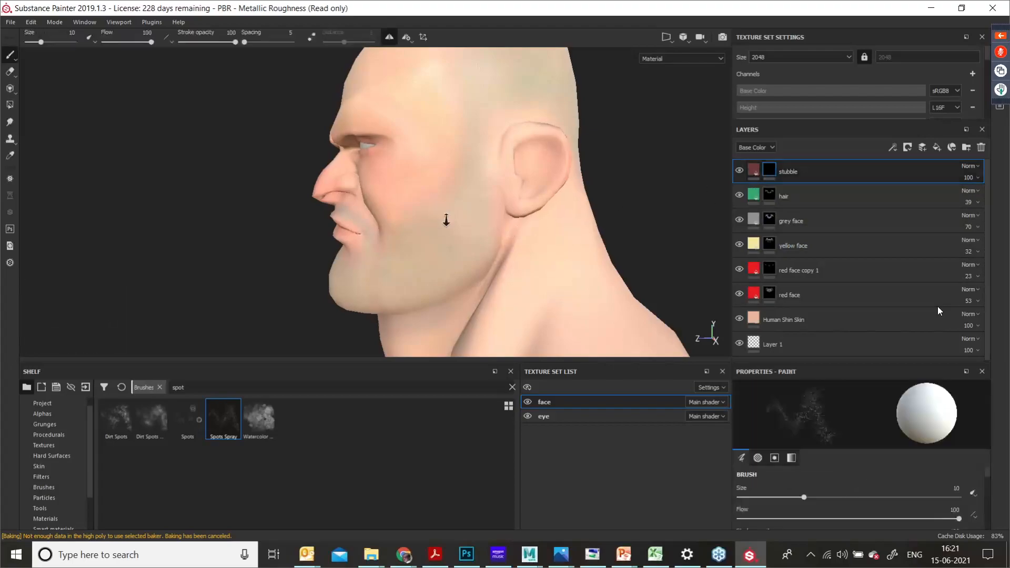
pyautogui.scroll(2, 434, 225)
pyautogui.keyDown('alt'); pyautogui.moveTo(465, 243); pyautogui.dragTo(473, 235); pyautogui.keyUp('alt')
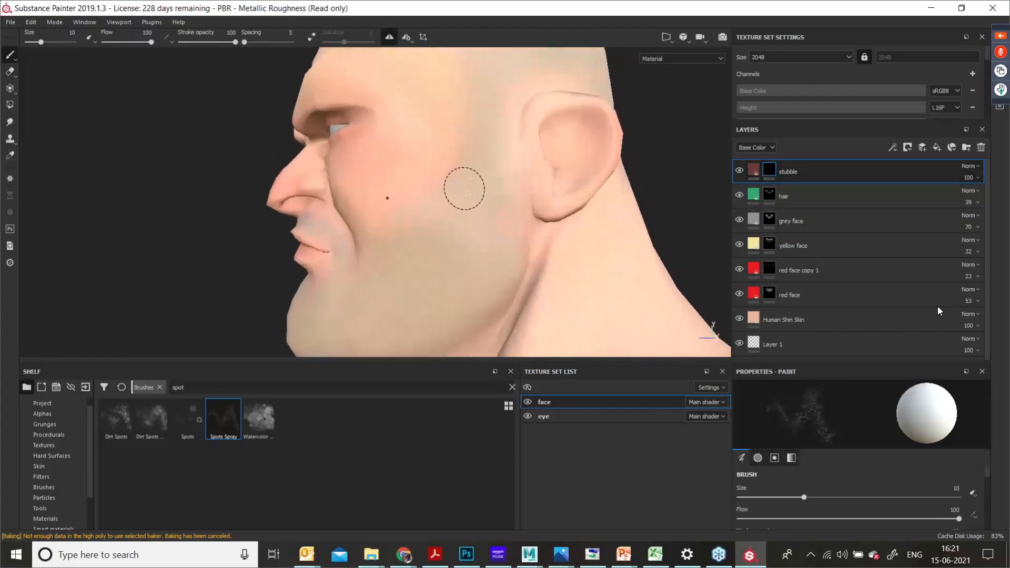
pyautogui.keyDown('ctrl'); pyautogui.moveTo(469, 181); pyautogui.dragTo(484, 144, button='right'); pyautogui.keyUp('ctrl')
pyautogui.moveTo(483, 145)
pyautogui.mouseDown()
pyautogui.moveTo(467, 246)
pyautogui.moveTo(387, 289)
pyautogui.moveTo(415, 309)
pyautogui.moveTo(462, 244)
pyautogui.moveTo(418, 225)
pyautogui.mouseUp()
pyautogui.keyDown('alt'); pyautogui.moveTo(454, 274); pyautogui.dragTo(475, 322, button='right'); pyautogui.keyUp('alt')
pyautogui.keyDown('alt'); pyautogui.moveTo(476, 322); pyautogui.dragTo(474, 284, button='middle'); pyautogui.keyUp('alt')
pyautogui.moveTo(457, 216)
pyautogui.mouseDown()
pyautogui.moveTo(392, 255)
pyautogui.moveTo(371, 304)
pyautogui.mouseUp()
pyautogui.keyDown('alt'); pyautogui.moveTo(414, 277); pyautogui.dragTo(407, 235, button='middle'); pyautogui.keyUp('alt')
pyautogui.keyDown('alt'); pyautogui.moveTo(407, 234); pyautogui.dragTo(415, 212); pyautogui.keyUp('alt')
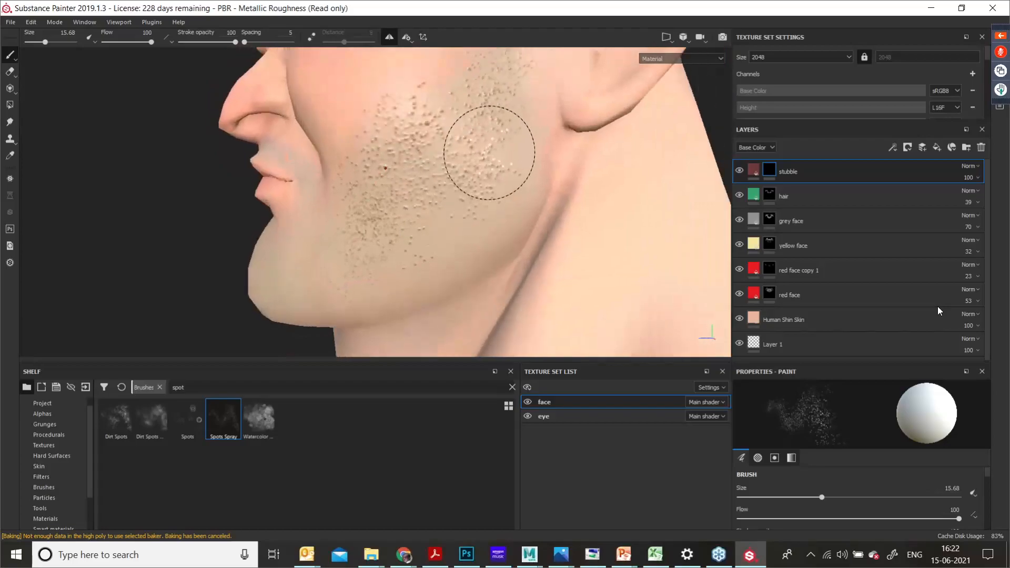
pyautogui.moveTo(489, 152)
pyautogui.mouseDown()
pyautogui.moveTo(513, 136)
pyautogui.moveTo(500, 208)
pyautogui.mouseUp()
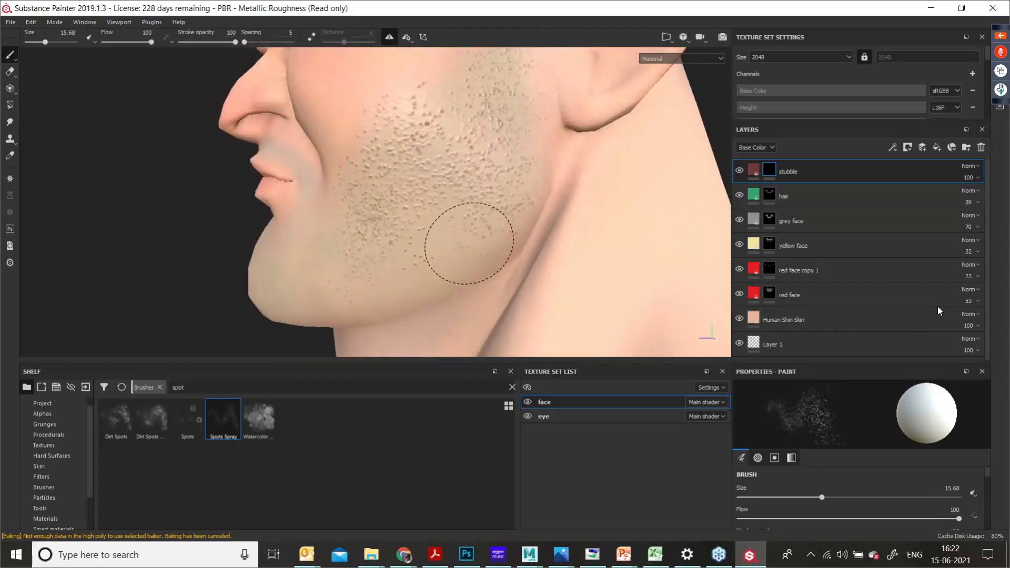
# Step: Extend the stubble on the mask beneath the jawline and onto the upper neck
pyautogui.keyDown('alt'); pyautogui.moveTo(388, 276); pyautogui.dragTo(439, 208); pyautogui.keyUp('alt')
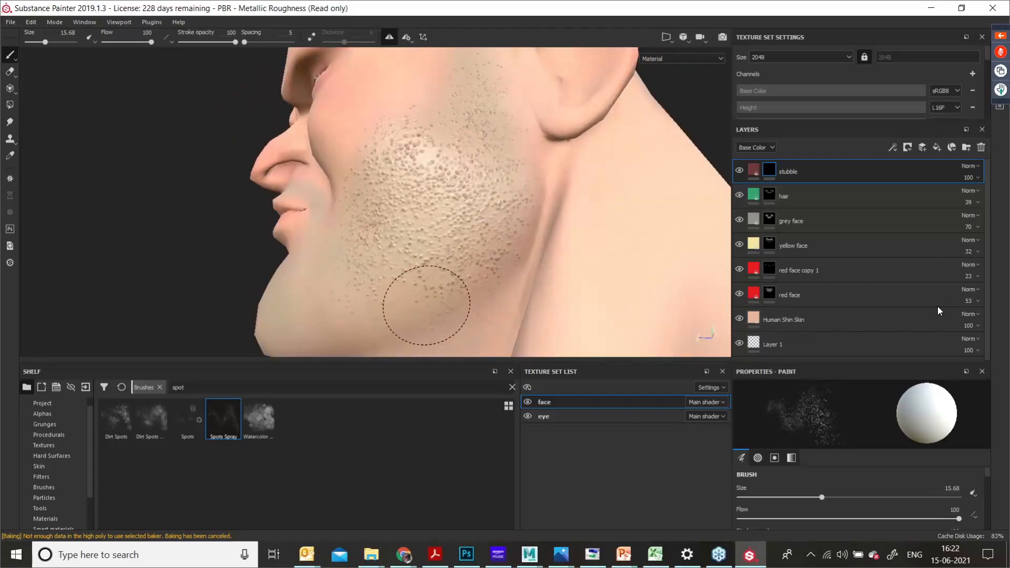
pyautogui.keyDown('alt'); pyautogui.moveTo(429, 308); pyautogui.dragTo(490, 167); pyautogui.keyUp('alt')
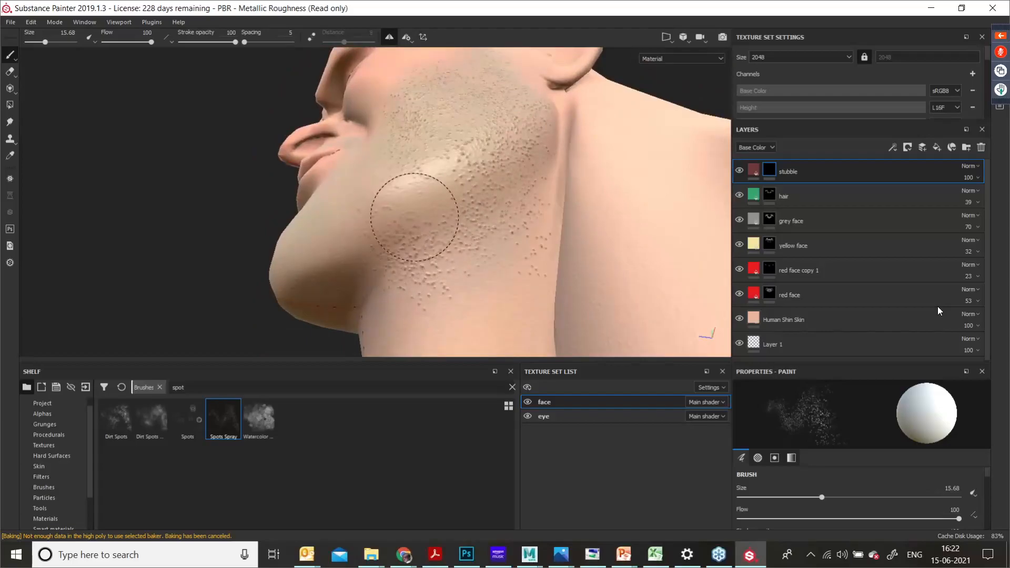
pyautogui.moveTo(450, 167)
pyautogui.mouseDown()
pyautogui.moveTo(322, 243)
pyautogui.moveTo(315, 274)
pyautogui.moveTo(393, 275)
pyautogui.moveTo(444, 245)
pyautogui.mouseUp()
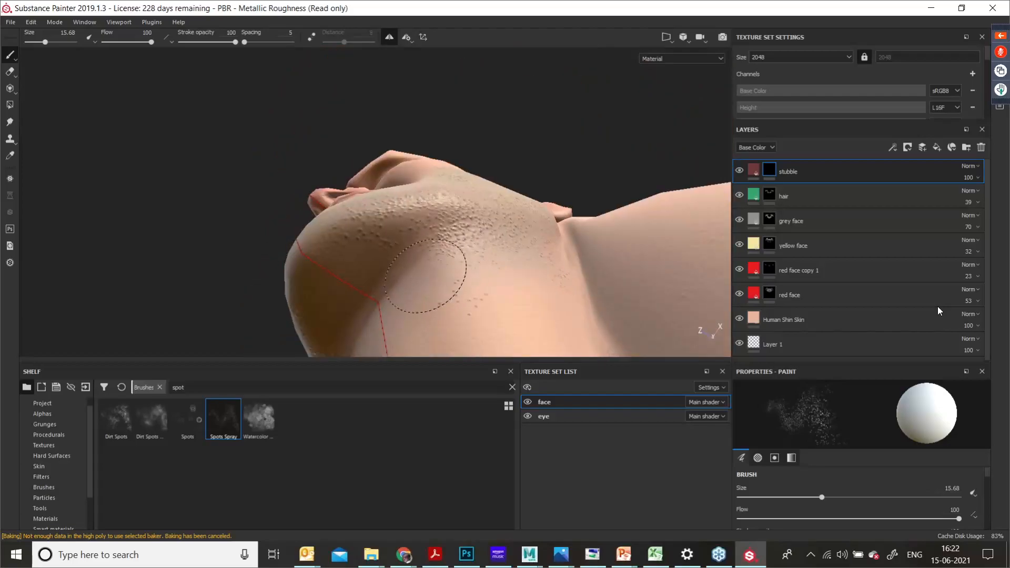
pyautogui.moveTo(482, 266)
pyautogui.keyDown('alt'); pyautogui.mouseDown()
pyautogui.moveTo(457, 316)
pyautogui.moveTo(377, 314)
pyautogui.moveTo(406, 334)
pyautogui.moveTo(413, 316)
pyautogui.mouseUp(); pyautogui.keyUp('alt')
pyautogui.scroll(2, 421, 258)
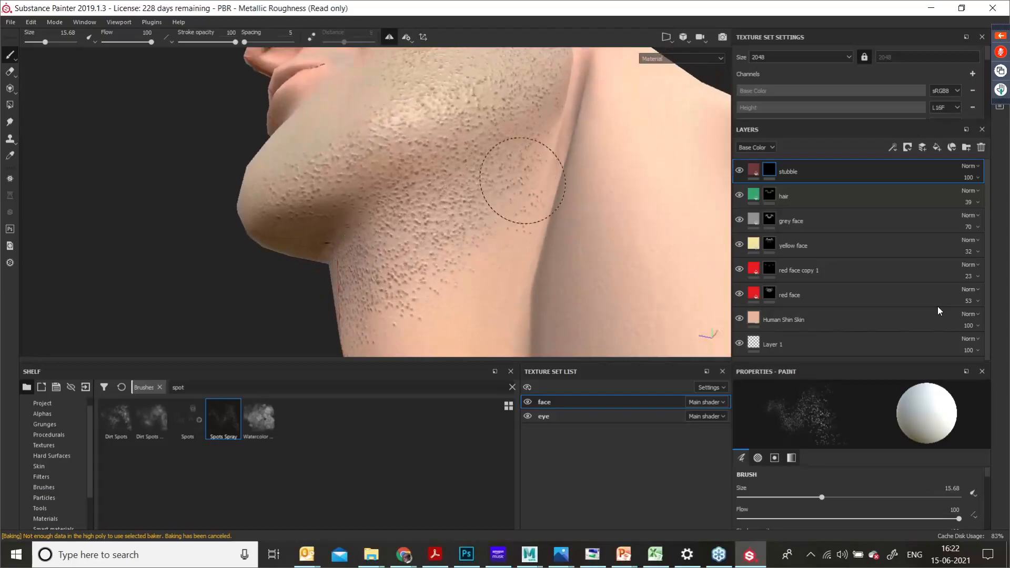
# Step: Paint stubble along the front of the lower jaw toward the chin, blending it into the cheek
pyautogui.keyDown('alt'); pyautogui.moveTo(361, 158); pyautogui.dragTo(292, 201); pyautogui.keyUp('alt')
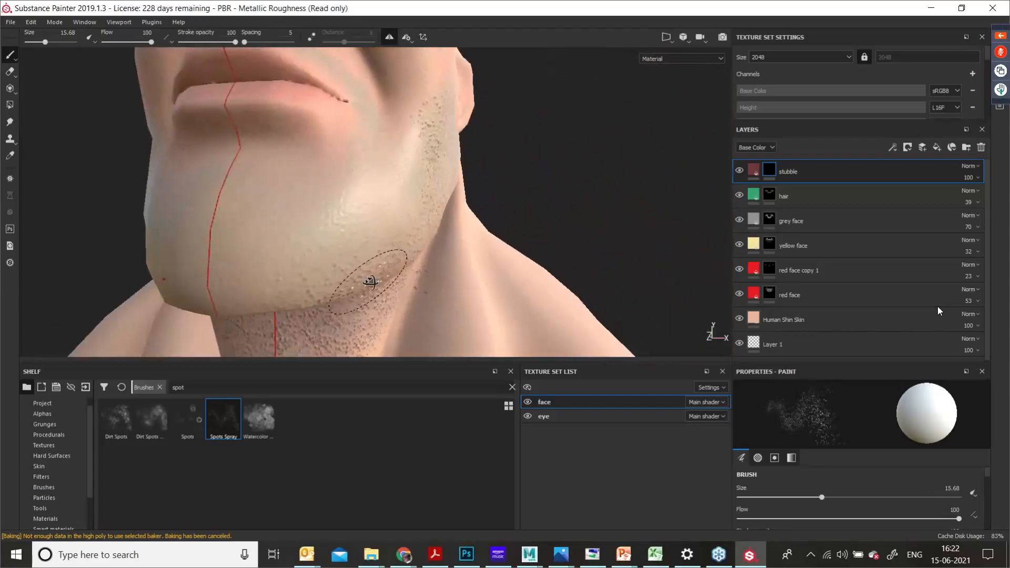
pyautogui.keyDown('alt'); pyautogui.moveTo(370, 282); pyautogui.dragTo(339, 270); pyautogui.keyUp('alt')
pyautogui.keyDown('alt'); pyautogui.moveTo(414, 211); pyautogui.dragTo(427, 189); pyautogui.keyUp('alt')
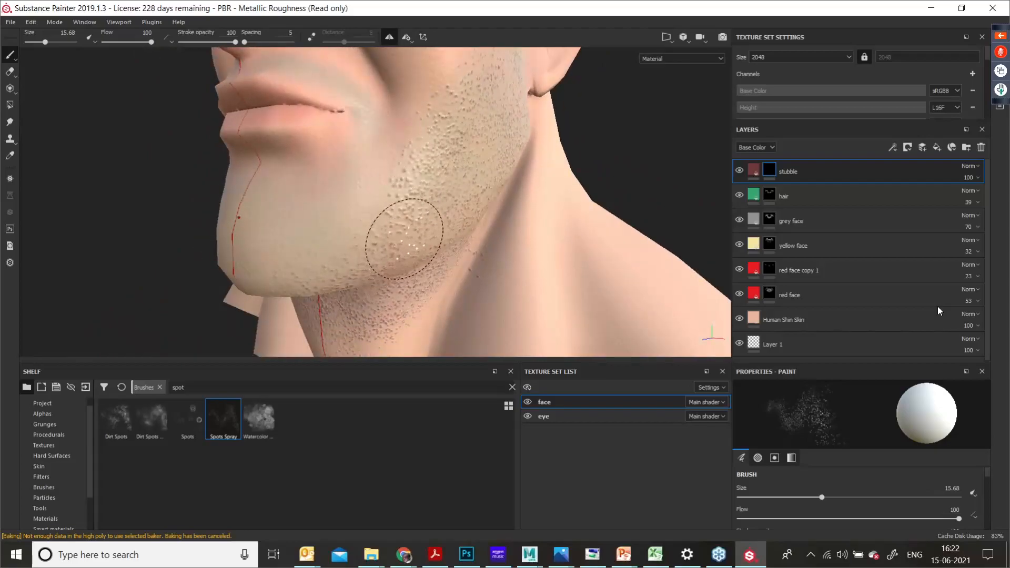
pyautogui.keyDown('alt'); pyautogui.moveTo(454, 218); pyautogui.dragTo(433, 184); pyautogui.keyUp('alt')
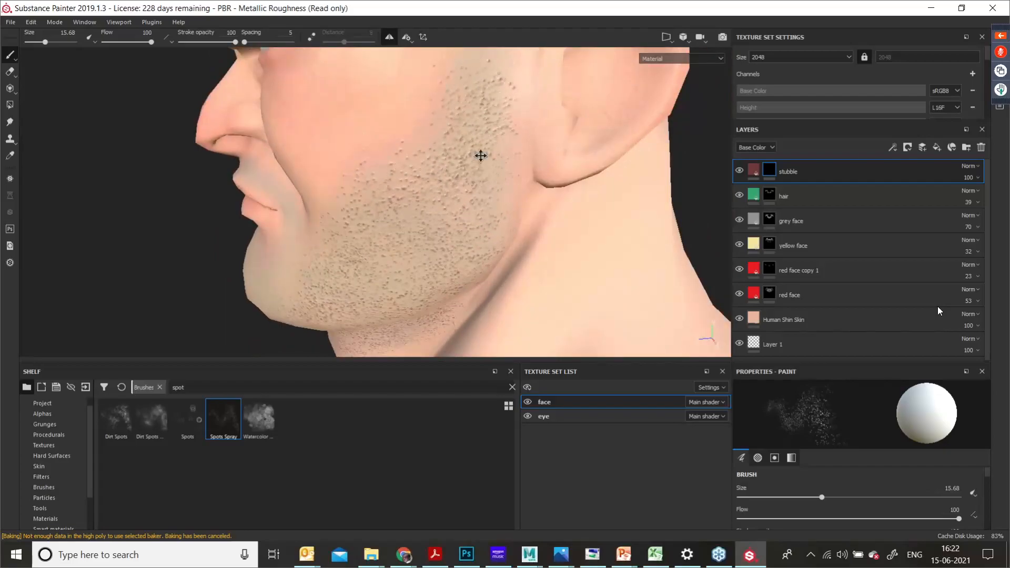
# Step: Paint stubble up the sideburn, across the temple and over the area above the ear
pyautogui.keyDown('alt'); pyautogui.moveTo(480, 155); pyautogui.dragTo(458, 227); pyautogui.keyUp('alt')
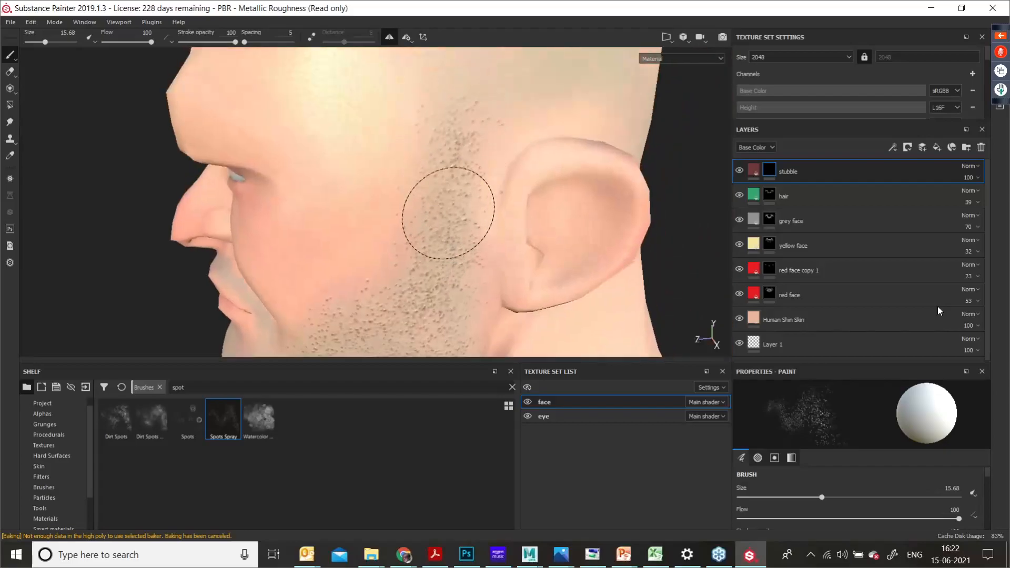
pyautogui.keyDown('alt'); pyautogui.moveTo(451, 108); pyautogui.dragTo(426, 171); pyautogui.keyUp('alt')
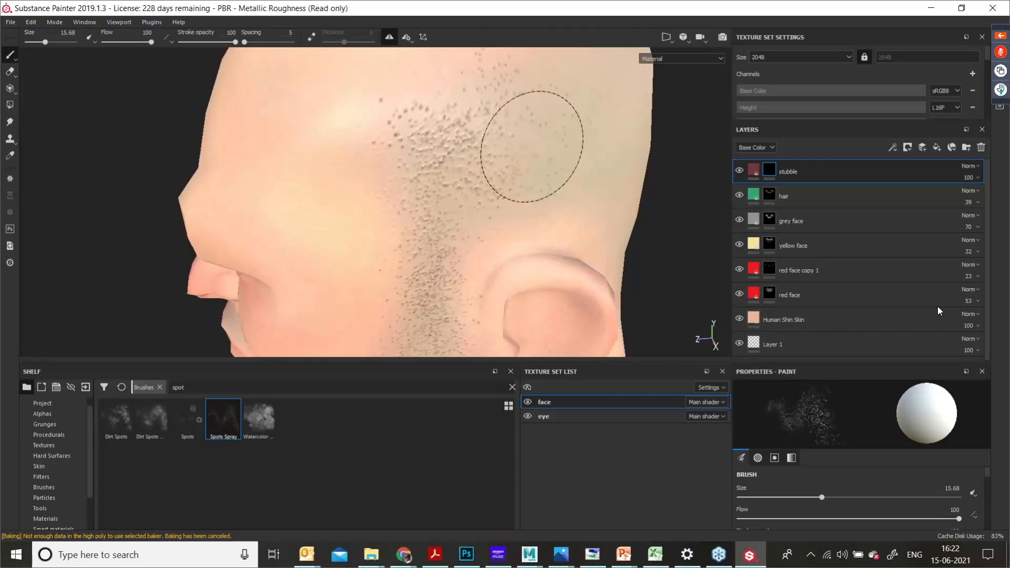
pyautogui.moveTo(562, 197)
pyautogui.keyDown('alt'); pyautogui.mouseDown()
pyautogui.moveTo(442, 182)
pyautogui.moveTo(447, 191)
pyautogui.mouseUp(); pyautogui.keyUp('alt')
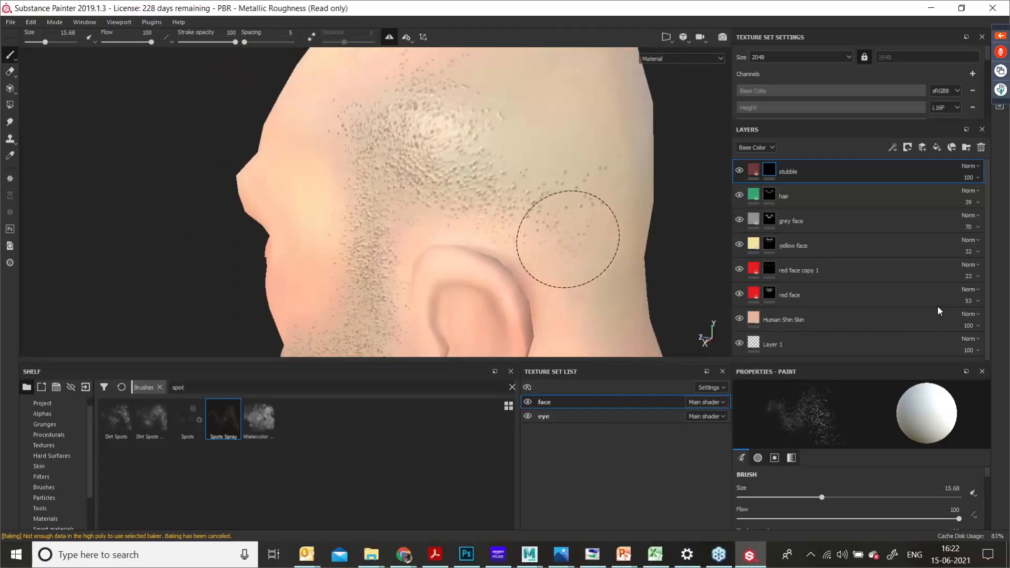
pyautogui.moveTo(568, 239)
pyautogui.mouseDown()
pyautogui.moveTo(494, 116)
pyautogui.moveTo(581, 140)
pyautogui.moveTo(505, 171)
pyautogui.moveTo(587, 148)
pyautogui.moveTo(471, 129)
pyautogui.moveTo(678, 142)
pyautogui.mouseUp()
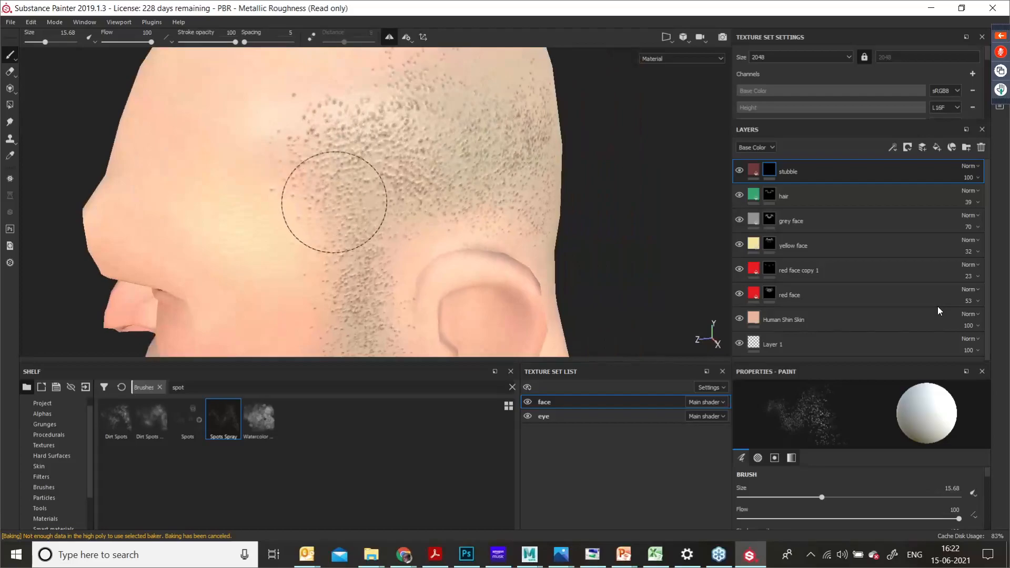
# Step: Cover the upper side and back of the head with stubble down to the nape
pyautogui.keyDown('alt'); pyautogui.moveTo(402, 147); pyautogui.dragTo(339, 174); pyautogui.keyUp('alt')
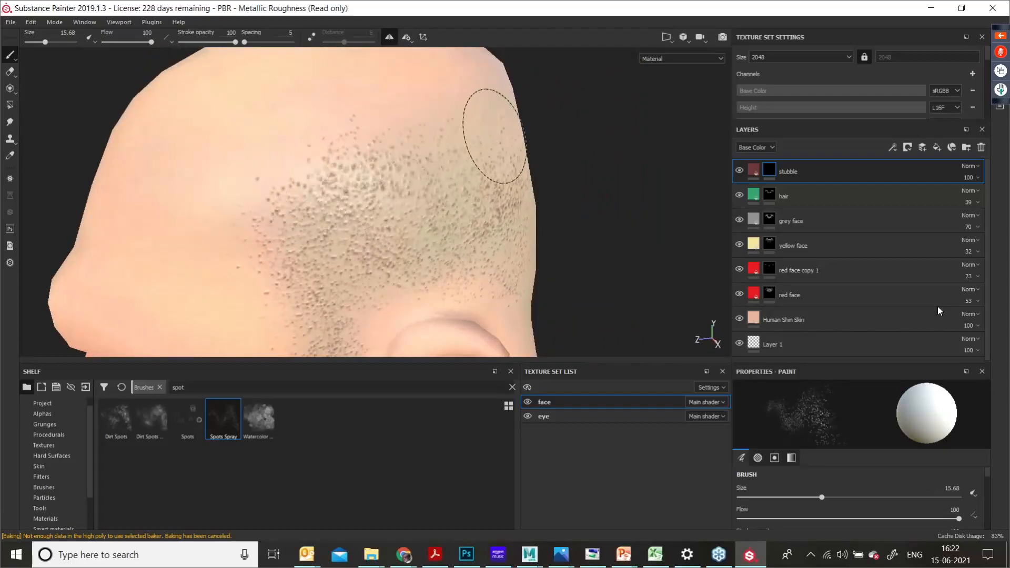
pyautogui.moveTo(399, 154)
pyautogui.keyDown('alt'); pyautogui.mouseDown()
pyautogui.moveTo(428, 178)
pyautogui.moveTo(393, 175)
pyautogui.mouseUp(); pyautogui.keyUp('alt')
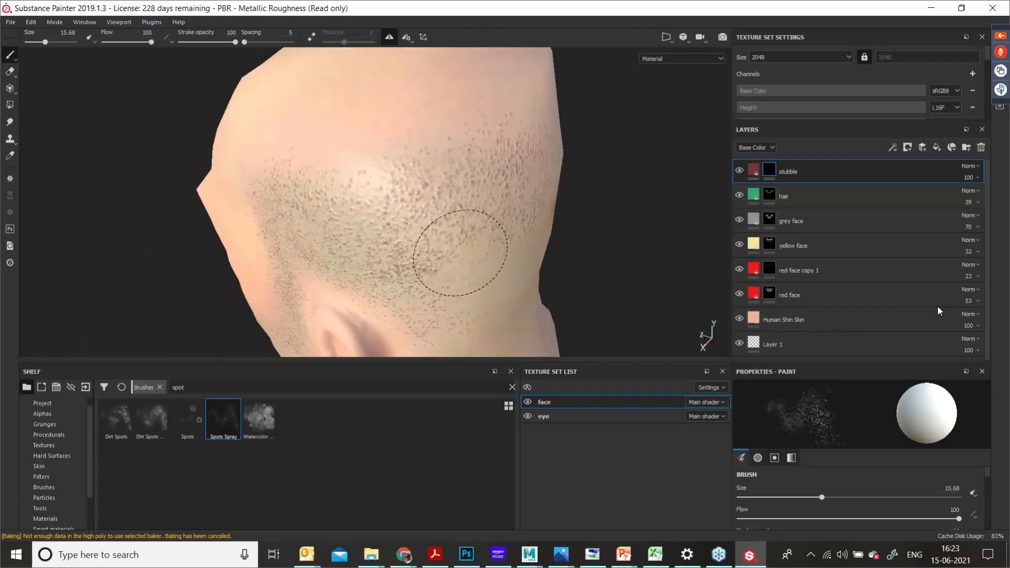
pyautogui.moveTo(515, 268)
pyautogui.keyDown('alt'); pyautogui.mouseDown()
pyautogui.moveTo(428, 172)
pyautogui.moveTo(411, 220)
pyautogui.mouseUp(); pyautogui.keyUp('alt')
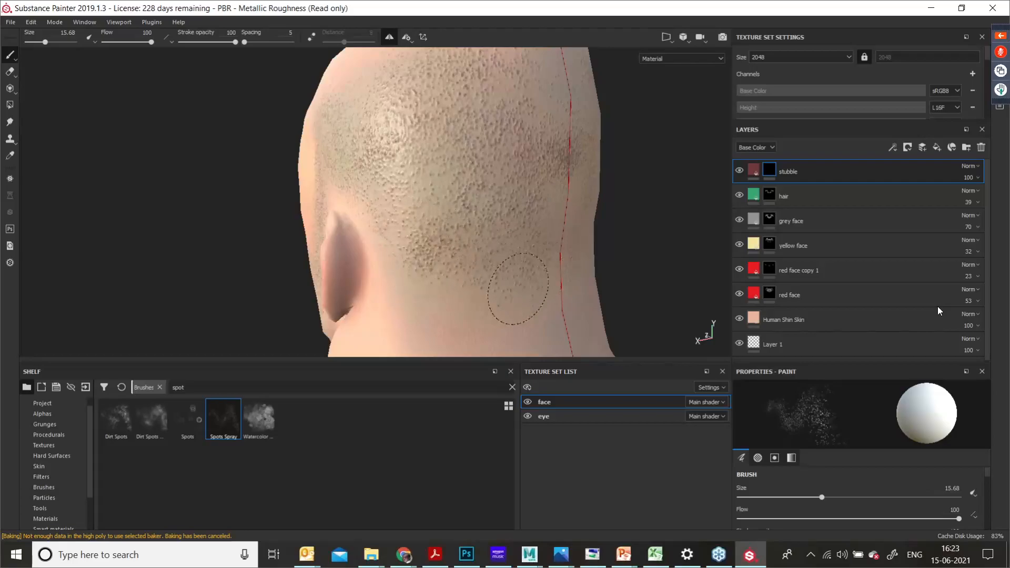
pyautogui.moveTo(522, 142)
pyautogui.keyDown('alt'); pyautogui.mouseDown()
pyautogui.moveTo(399, 197)
pyautogui.moveTo(538, 232)
pyautogui.mouseUp(); pyautogui.keyUp('alt')
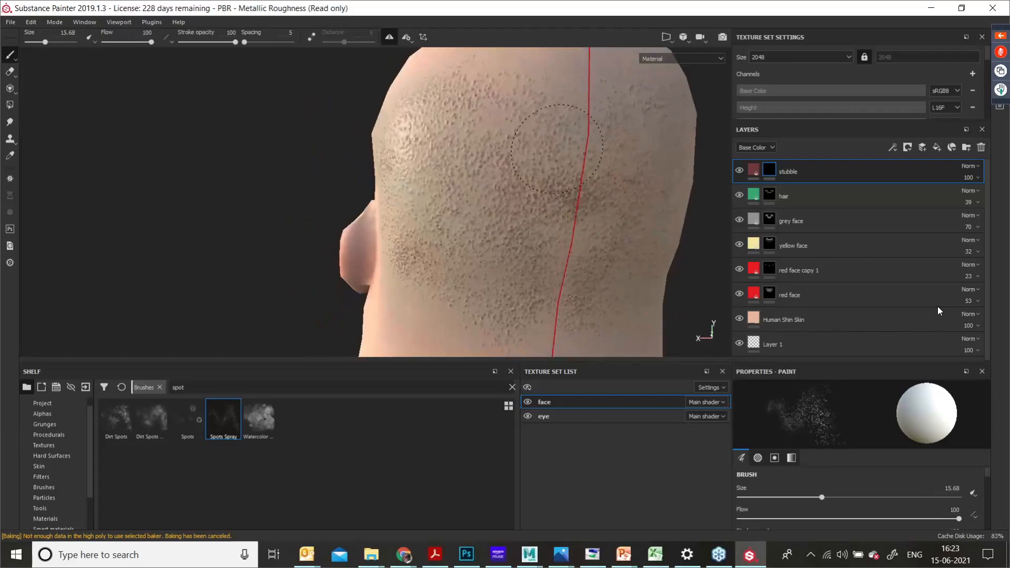
pyautogui.keyDown('alt'); pyautogui.moveTo(476, 170); pyautogui.dragTo(519, 159); pyautogui.keyUp('alt')
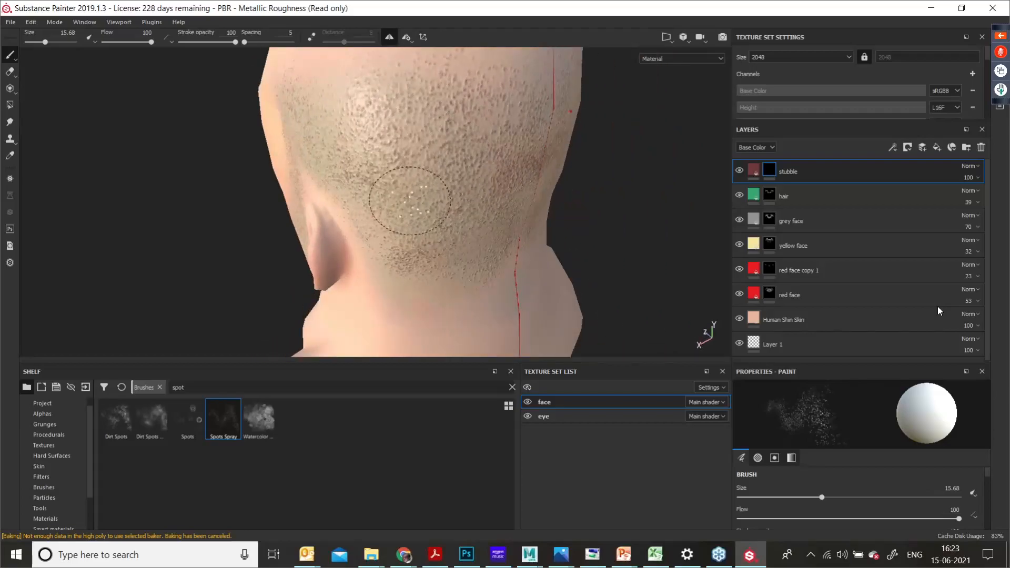
# Step: Fill in sparse stubble behind the ear, around the side of the head and along the temple hairline
pyautogui.moveTo(410, 201)
pyautogui.keyDown('alt'); pyautogui.mouseDown()
pyautogui.moveTo(415, 163)
pyautogui.moveTo(457, 198)
pyautogui.moveTo(387, 196)
pyautogui.mouseUp(); pyautogui.keyUp('alt')
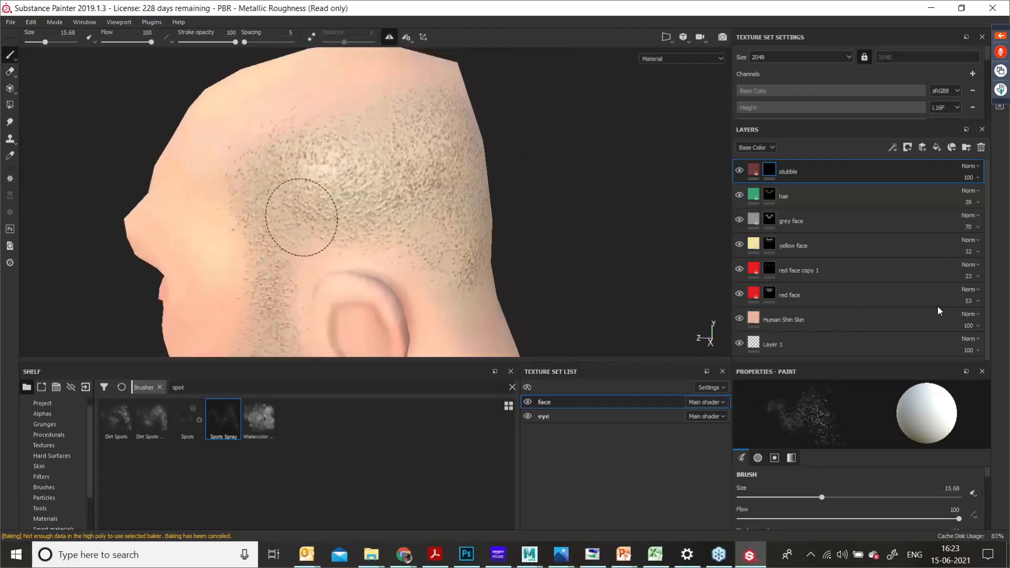
pyautogui.keyDown('alt'); pyautogui.moveTo(300, 198); pyautogui.dragTo(413, 221); pyautogui.keyUp('alt')
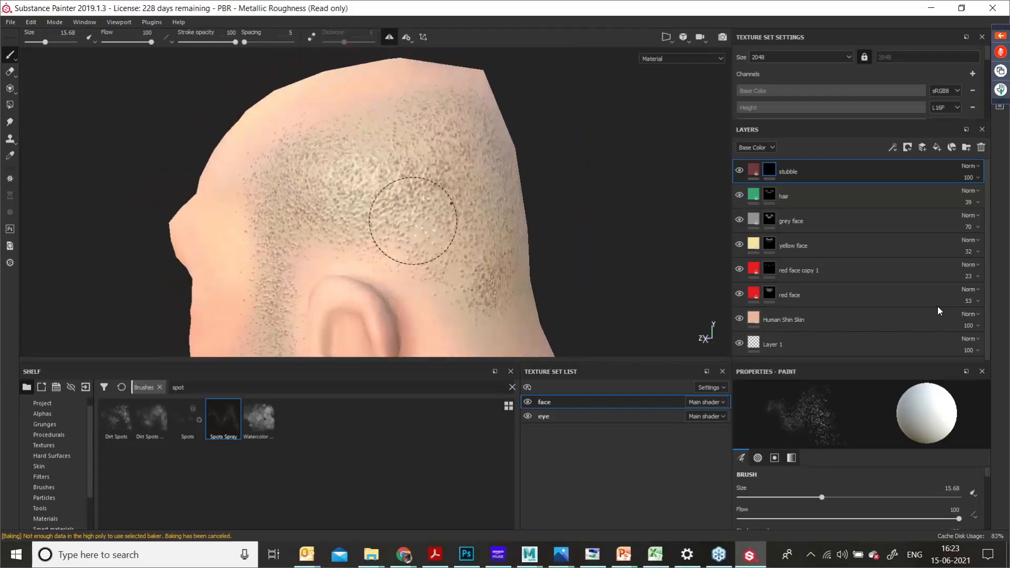
pyautogui.moveTo(466, 271)
pyautogui.keyDown('alt'); pyautogui.mouseDown()
pyautogui.moveTo(417, 154)
pyautogui.moveTo(441, 189)
pyautogui.mouseUp(); pyautogui.keyUp('alt')
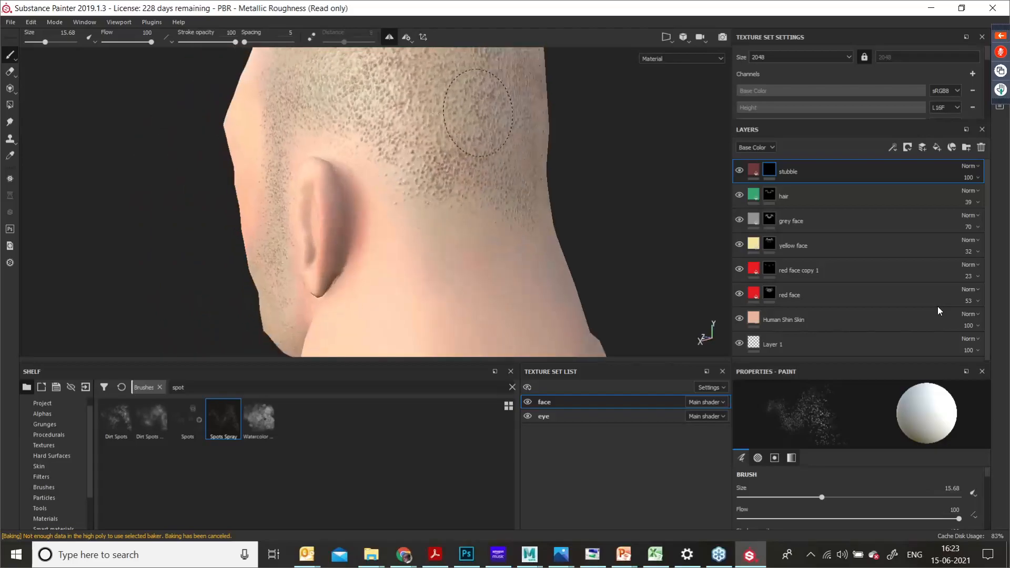
pyautogui.moveTo(388, 128)
pyautogui.keyDown('alt'); pyautogui.mouseDown()
pyautogui.moveTo(361, 180)
pyautogui.moveTo(382, 146)
pyautogui.mouseUp(); pyautogui.keyUp('alt')
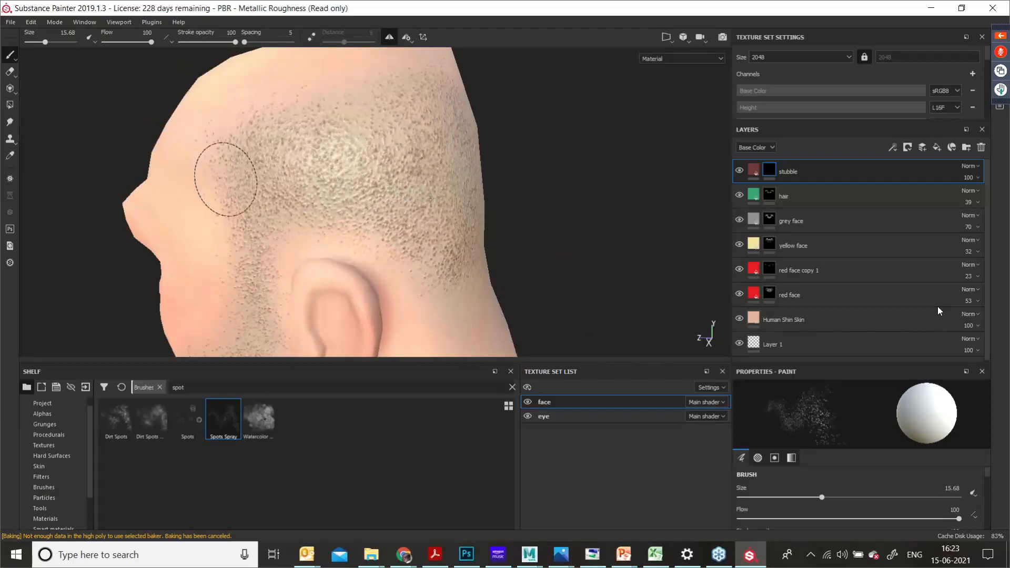
pyautogui.keyDown('alt'); pyautogui.moveTo(237, 200); pyautogui.dragTo(315, 147); pyautogui.keyUp('alt')
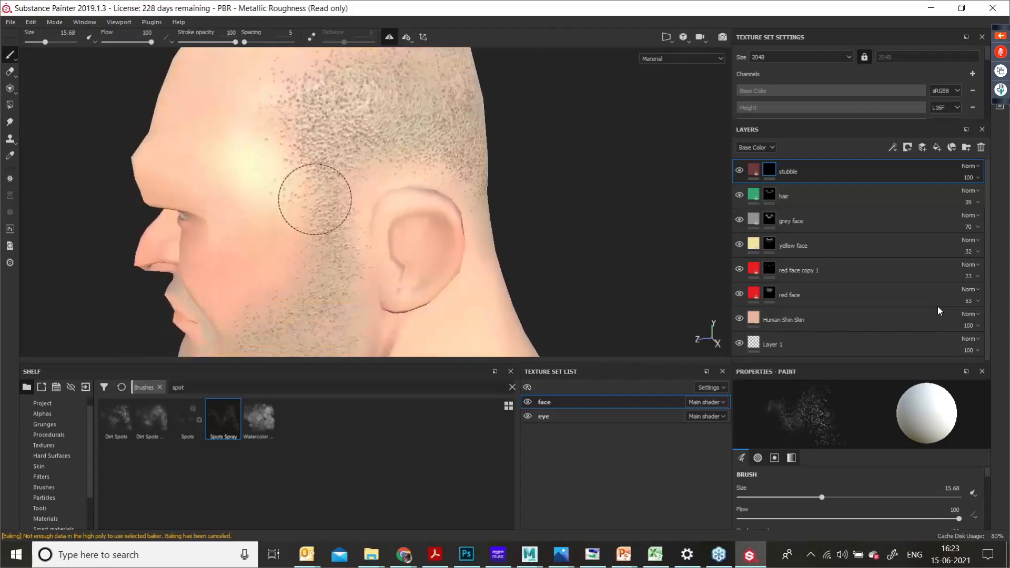
# Step: Add denser stubble to the sideburn, jaw and upper neck below the ear
pyautogui.keyDown('alt'); pyautogui.moveTo(338, 288); pyautogui.dragTo(349, 158); pyautogui.keyUp('alt')
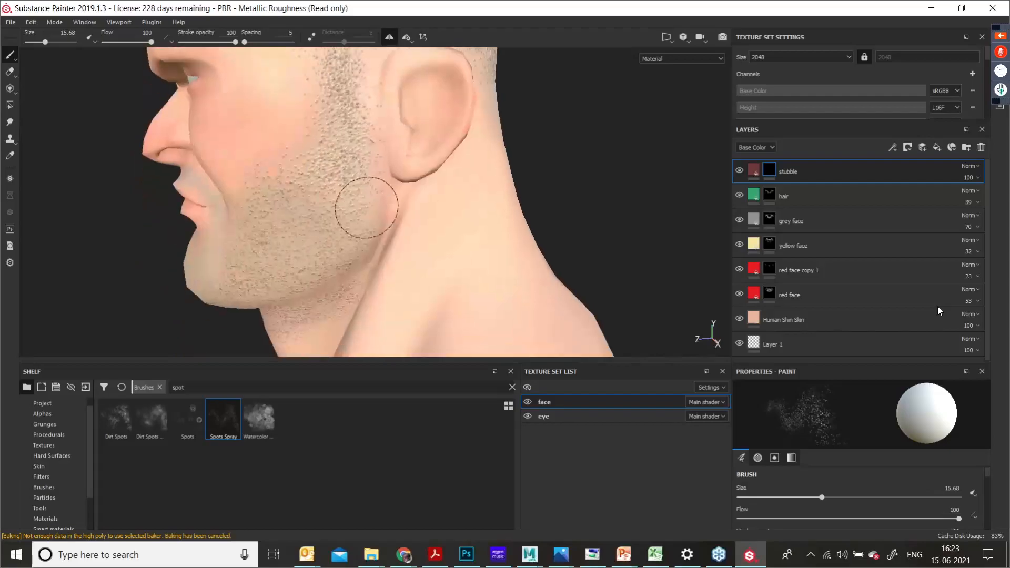
pyautogui.moveTo(367, 225)
pyautogui.mouseDown()
pyautogui.moveTo(334, 183)
pyautogui.moveTo(287, 247)
pyautogui.moveTo(311, 189)
pyautogui.moveTo(270, 197)
pyautogui.moveTo(253, 243)
pyautogui.mouseUp()
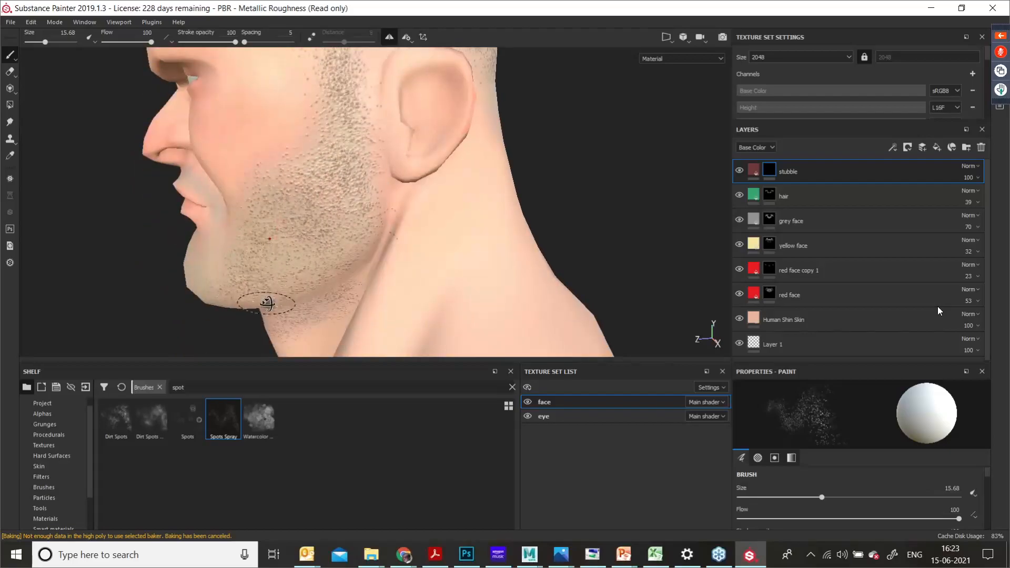
pyautogui.moveTo(267, 303)
pyautogui.keyDown('alt'); pyautogui.mouseDown()
pyautogui.moveTo(302, 273)
pyautogui.moveTo(352, 189)
pyautogui.moveTo(377, 221)
pyautogui.mouseUp(); pyautogui.keyUp('alt')
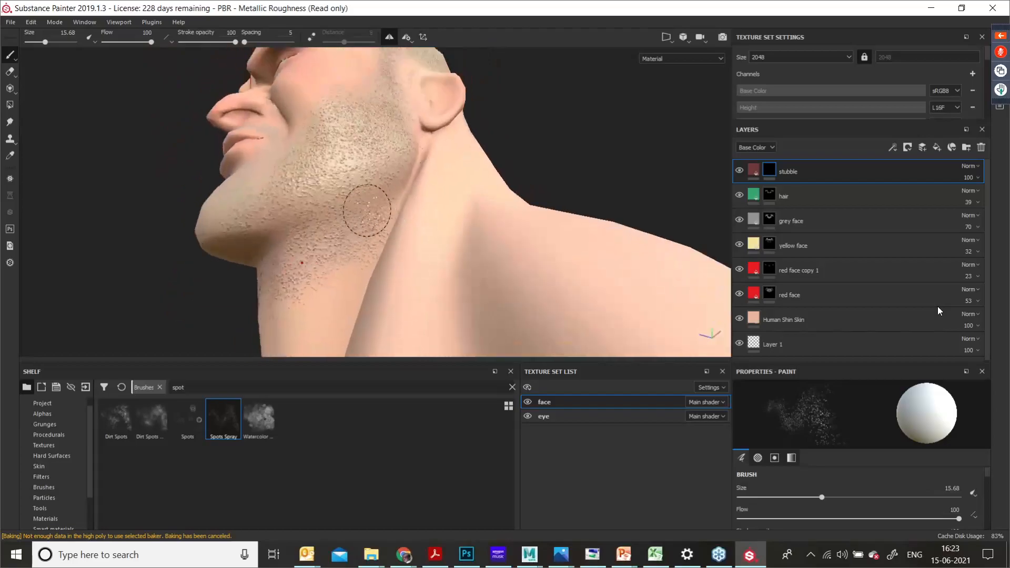
pyautogui.keyDown('alt'); pyautogui.moveTo(412, 152); pyautogui.dragTo(467, 221); pyautogui.keyUp('alt')
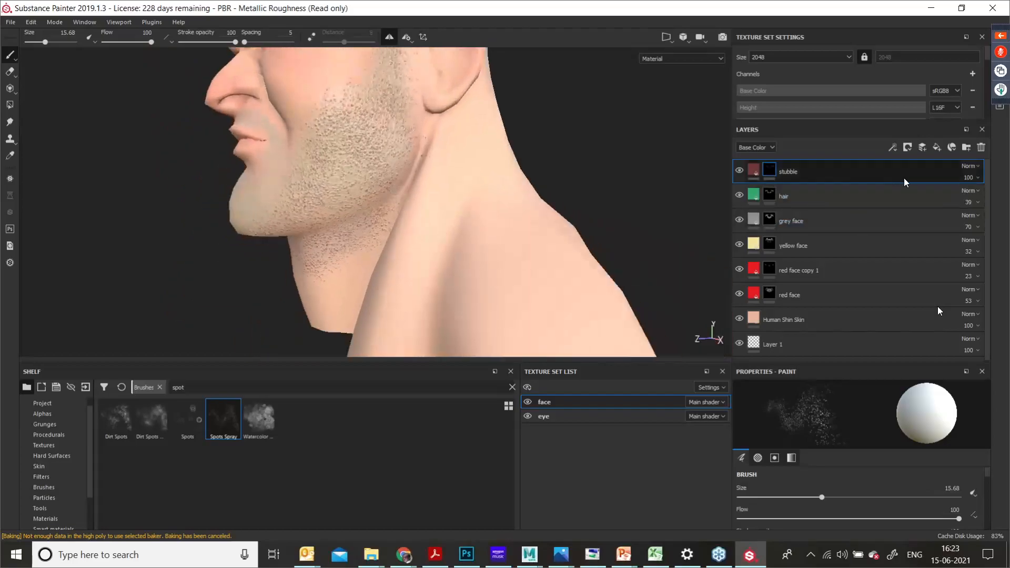
# Step: Lower the stubble layer's base color opacity to 35
pyautogui.click(975, 178)
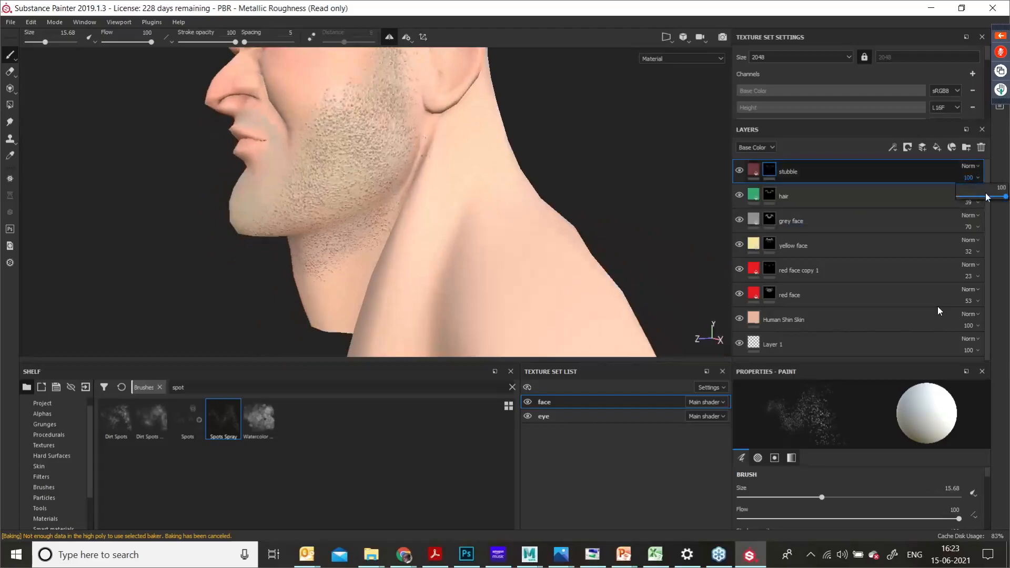
pyautogui.click(996, 197)
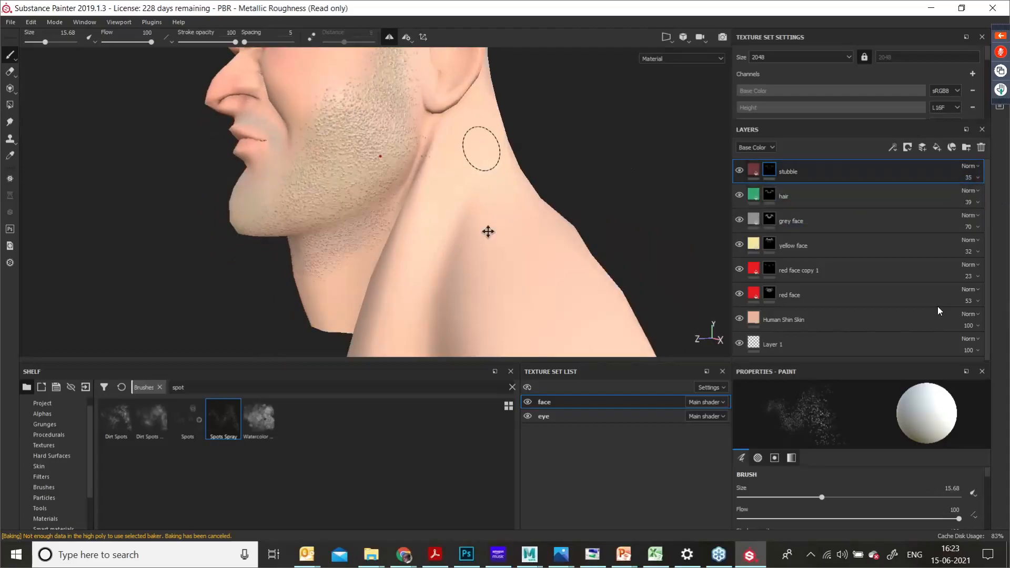
pyautogui.keyDown('alt'); pyautogui.moveTo(487, 232); pyautogui.dragTo(500, 198); pyautogui.keyUp('alt')
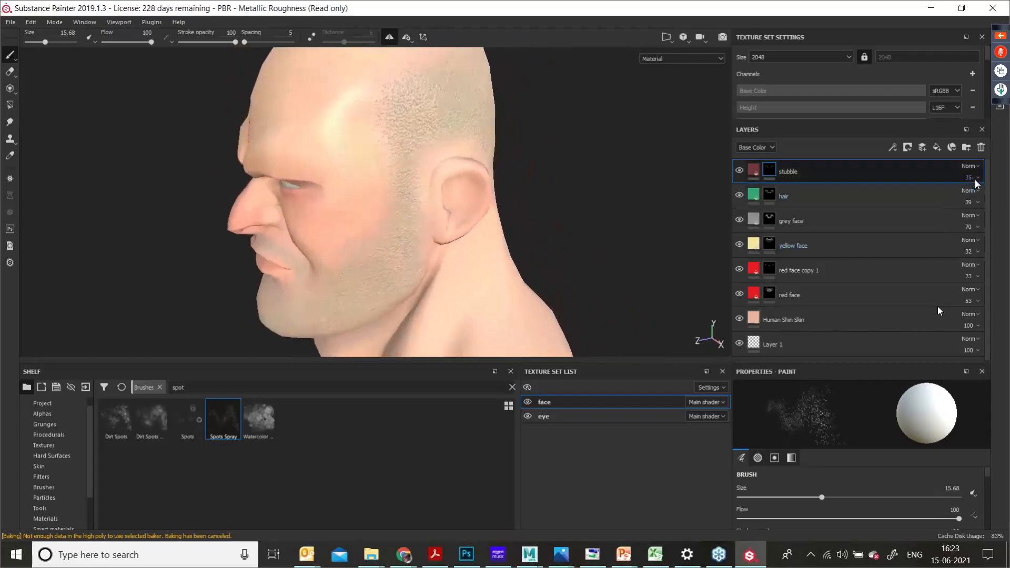
# Step: Set the stubble layer's base color opacity to 100 and its fill height to 0.03
pyautogui.moveTo(975, 193); pyautogui.dragTo(909, 214)
pyautogui.moveTo(995, 209); pyautogui.dragTo(1000, 206)
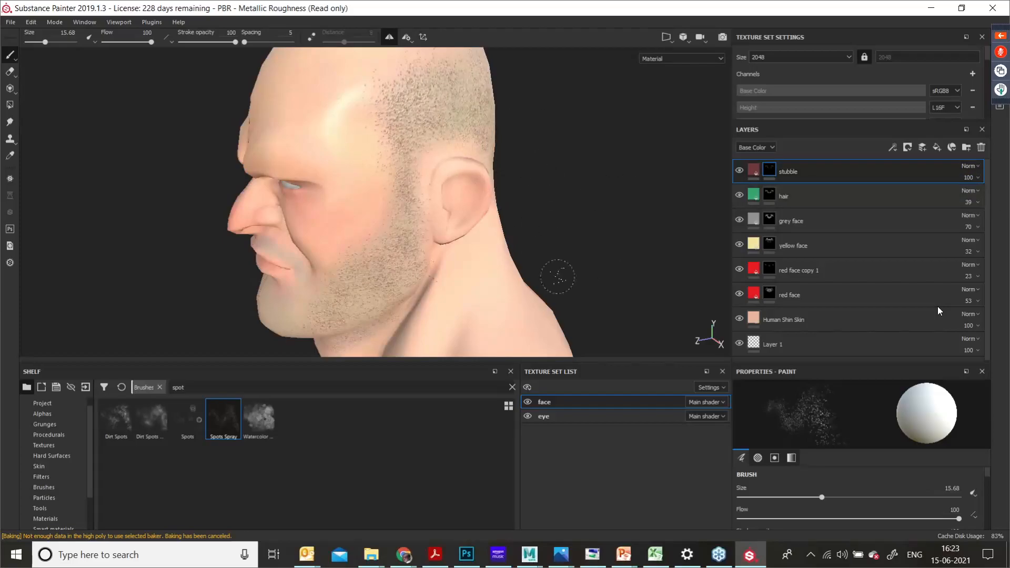
pyautogui.click(754, 170)
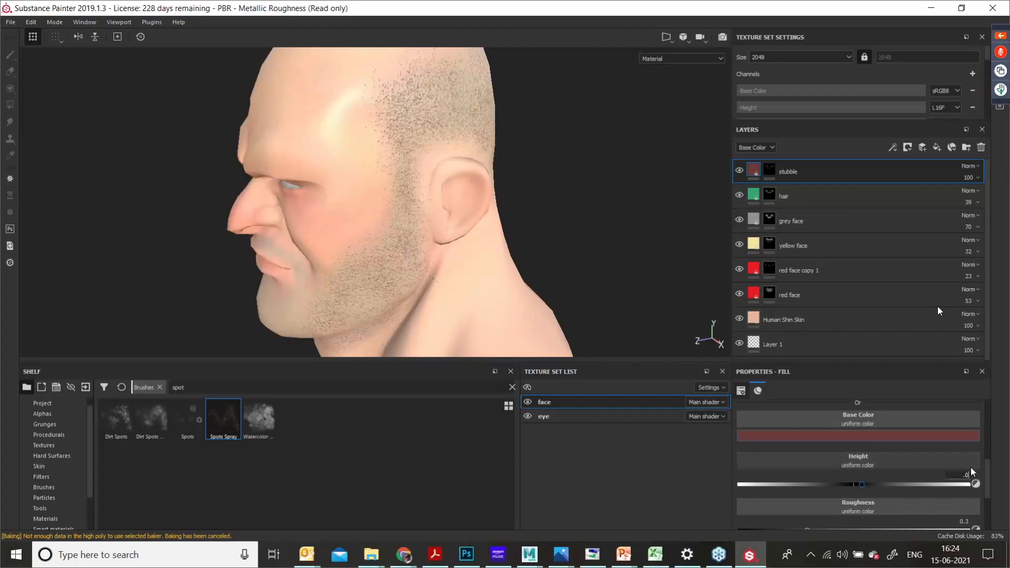
pyautogui.press('Return')
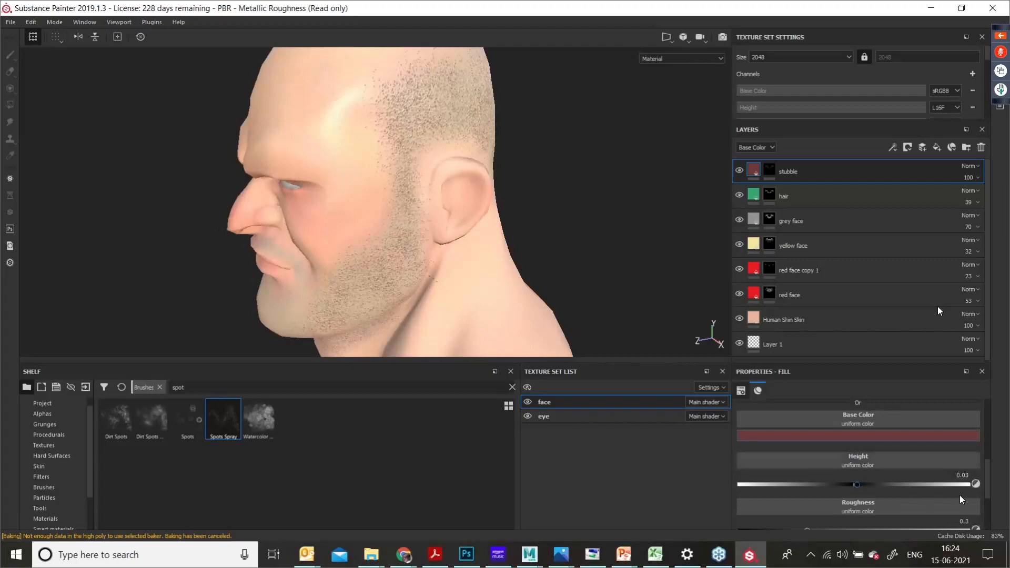
# Step: Lower the stubble layer's base color opacity to 52
pyautogui.keyDown('alt'); pyautogui.moveTo(513, 215); pyautogui.dragTo(419, 173); pyautogui.keyUp('alt')
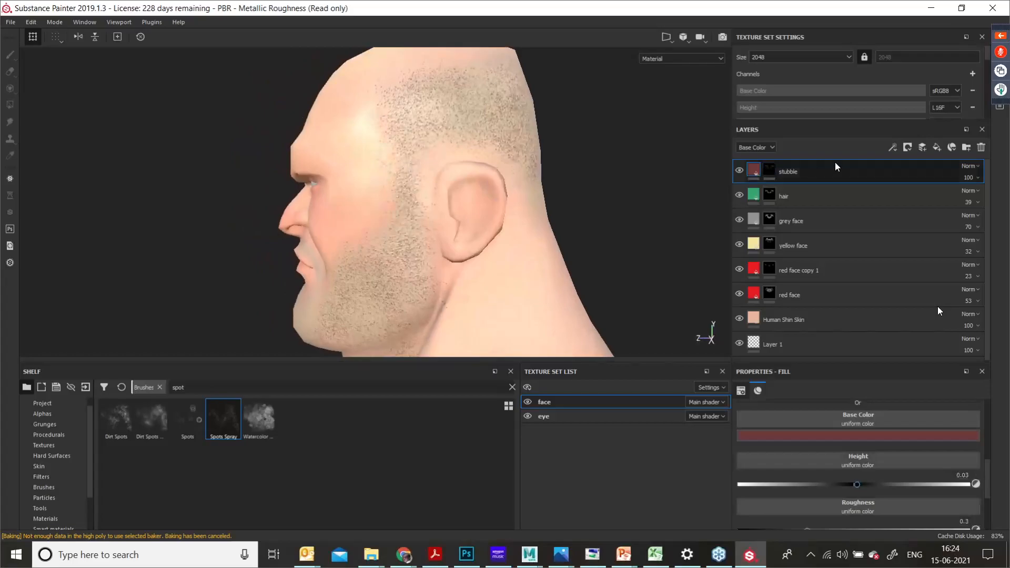
pyautogui.click(976, 182)
pyautogui.click(992, 197)
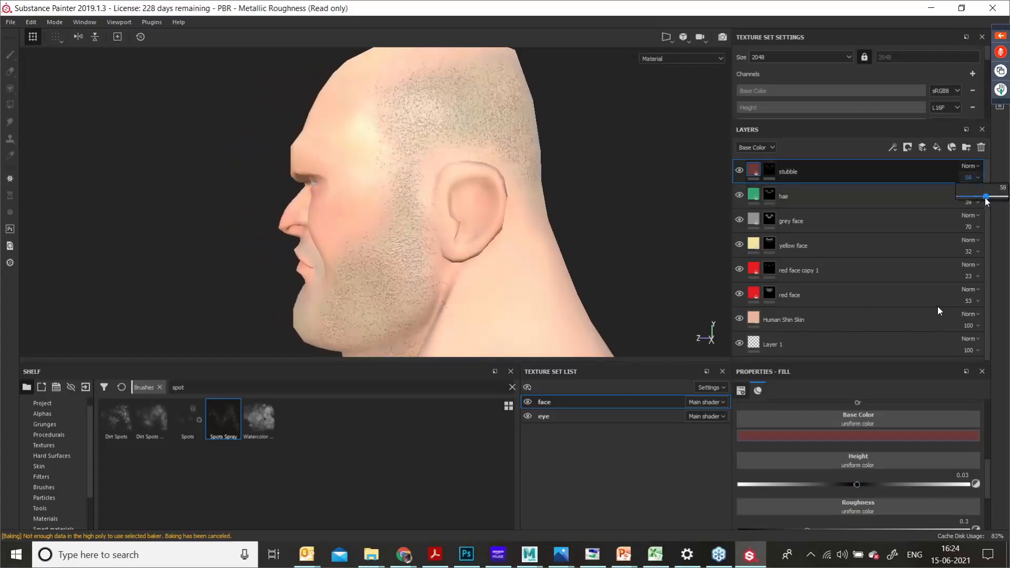
pyautogui.keyDown('alt'); pyautogui.moveTo(537, 210); pyautogui.dragTo(513, 223); pyautogui.keyUp('alt')
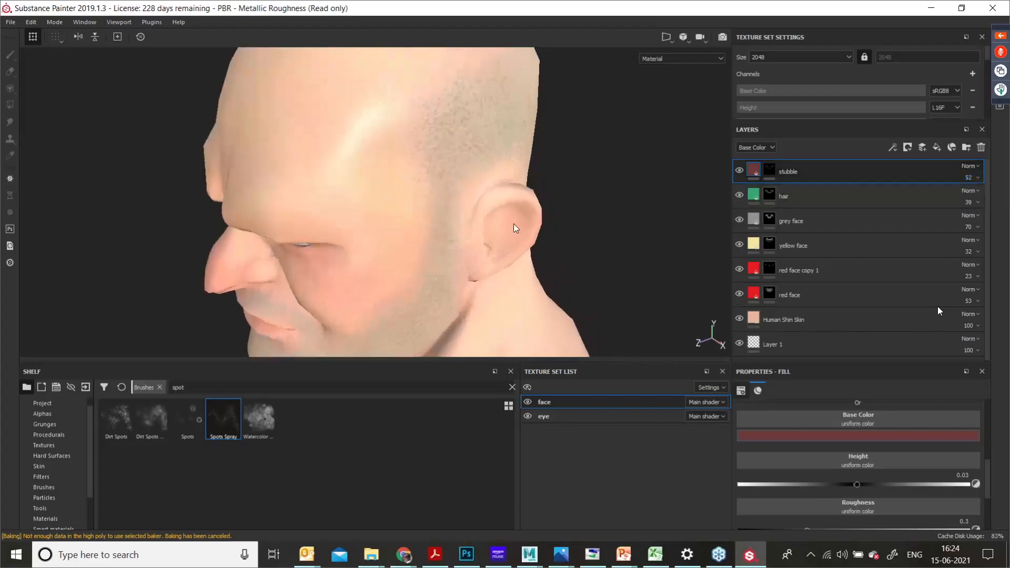
pyautogui.scroll(3, 514, 224)
pyautogui.keyDown('alt'); pyautogui.moveTo(525, 274); pyautogui.dragTo(459, 187); pyautogui.keyUp('alt')
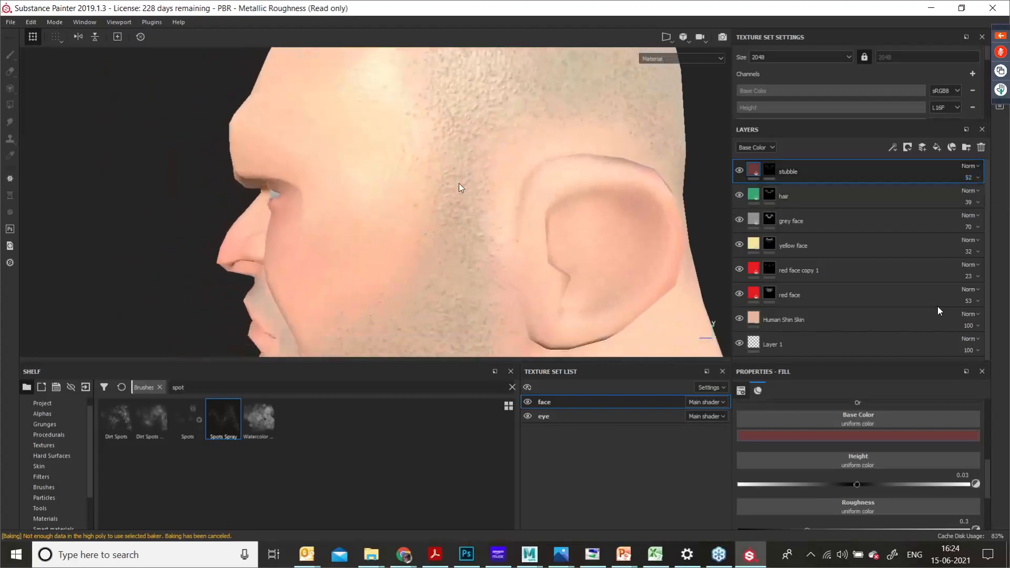
# Step: Set up the eraser on the stubble layer's mask with size 15, flow 52 and stroke opacity 54
pyautogui.click(770, 170)
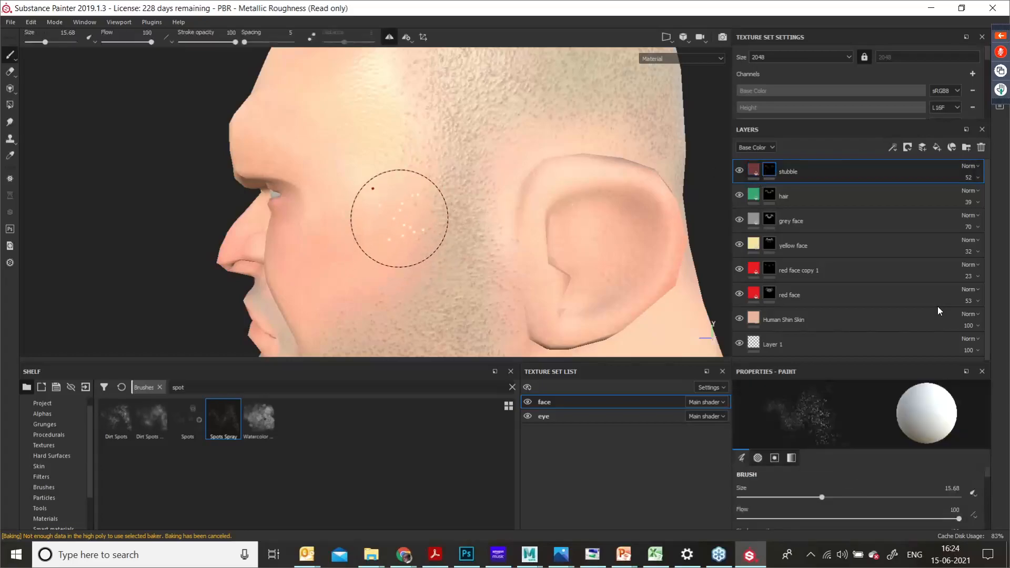
pyautogui.press('e')
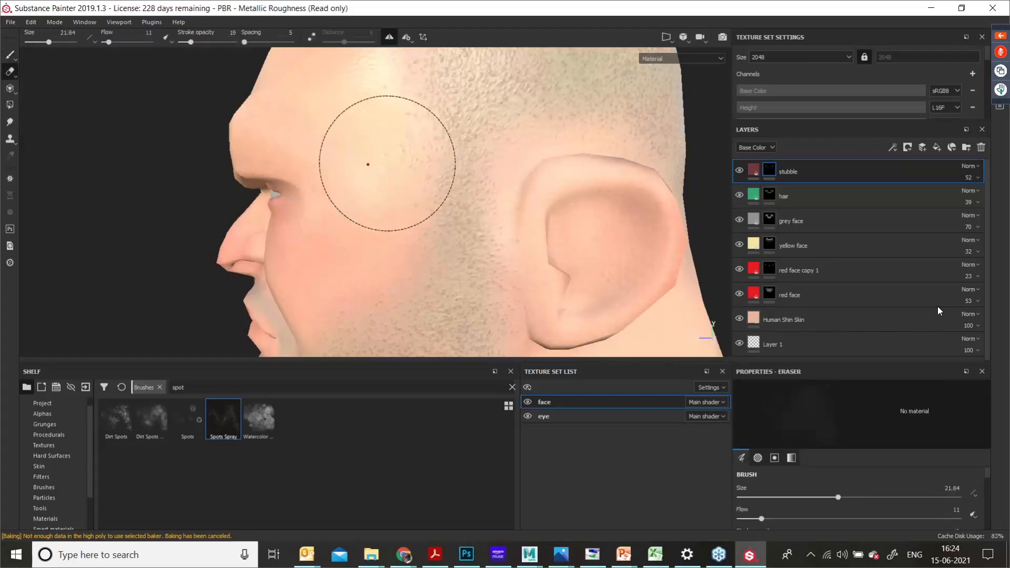
pyautogui.keyDown('alt'); pyautogui.moveTo(387, 163); pyautogui.dragTo(401, 196); pyautogui.keyUp('alt')
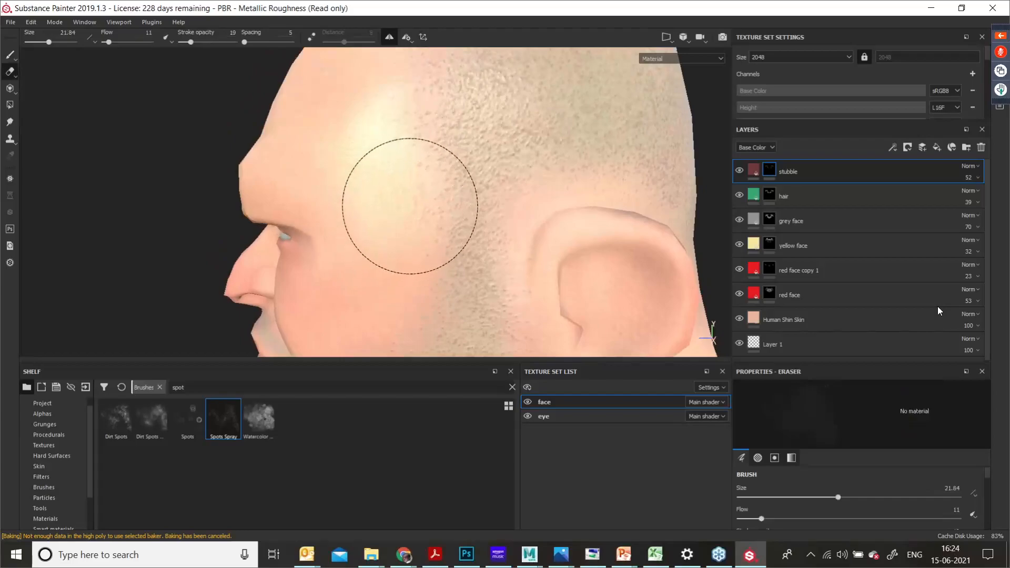
pyautogui.press('[')
pyautogui.press('[')
pyautogui.press('[')
pyautogui.press('[')
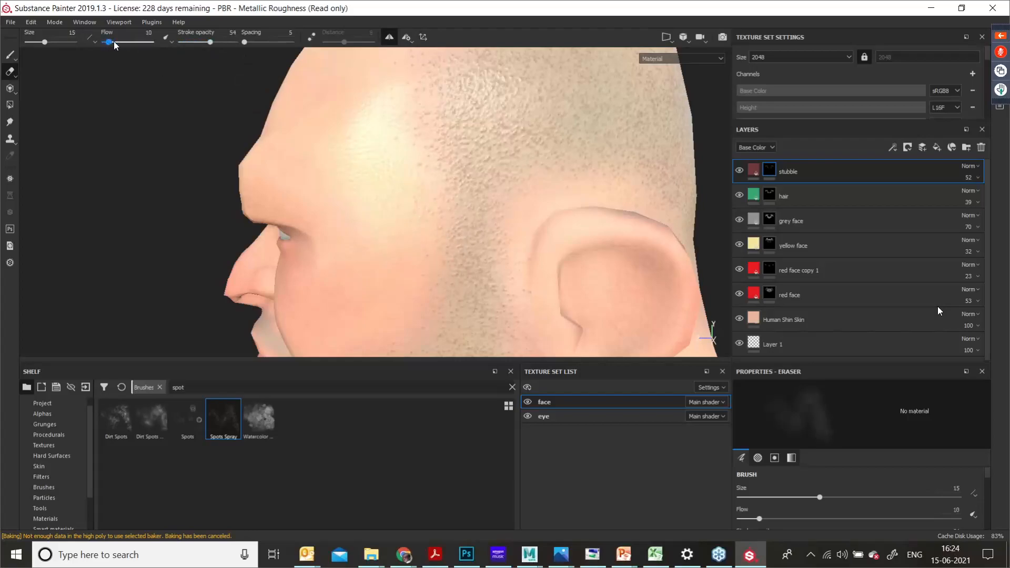
pyautogui.moveTo(113, 41); pyautogui.dragTo(127, 41)
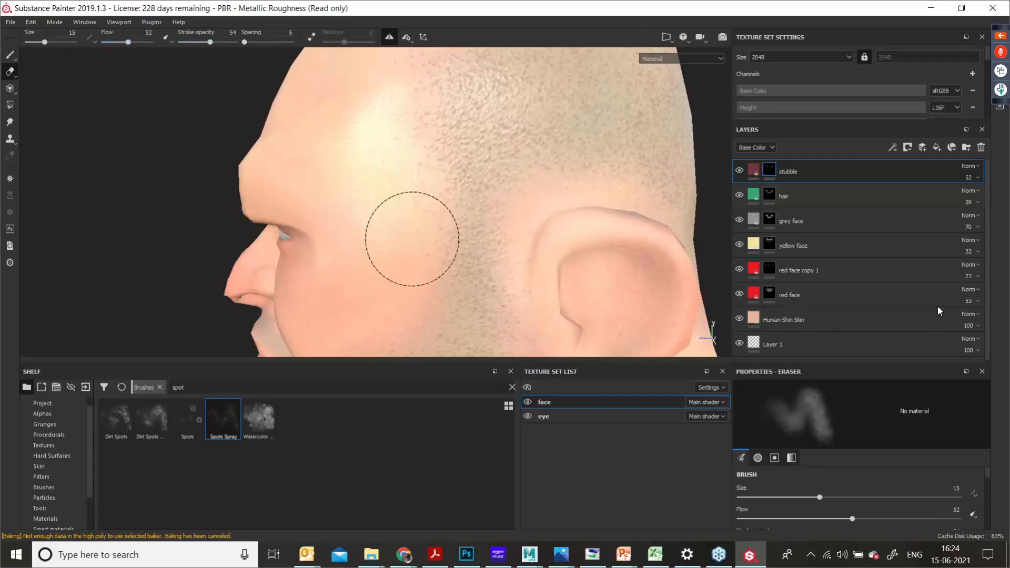
# Step: Soften the stubble's edge by erasing along the temple hairline and the upper side and back of the head
pyautogui.moveTo(387, 177)
pyautogui.keyDown('alt'); pyautogui.mouseDown()
pyautogui.moveTo(404, 257)
pyautogui.moveTo(405, 203)
pyautogui.mouseUp(); pyautogui.keyUp('alt')
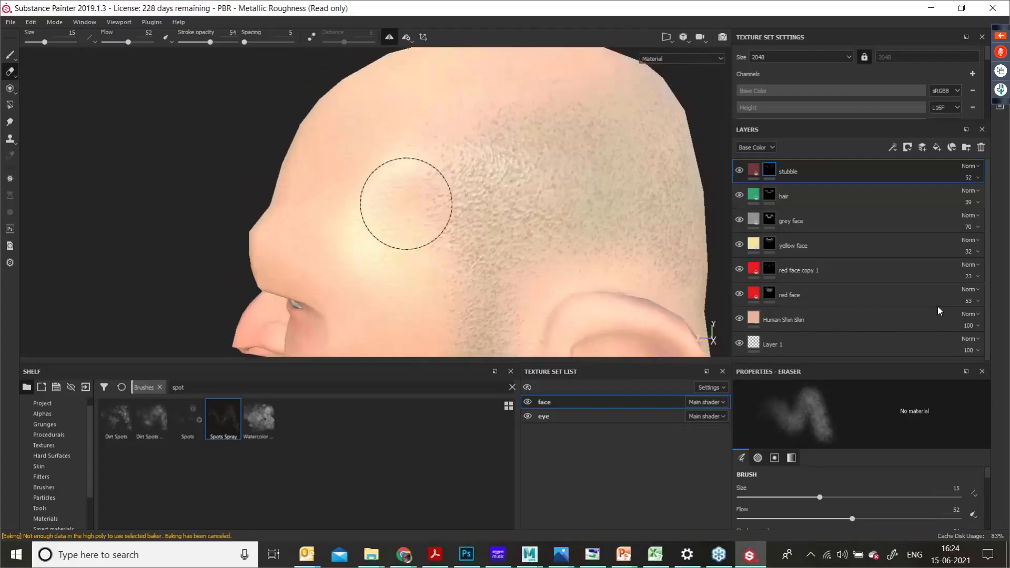
pyautogui.keyDown('alt'); pyautogui.moveTo(406, 125); pyautogui.dragTo(394, 180); pyautogui.keyUp('alt')
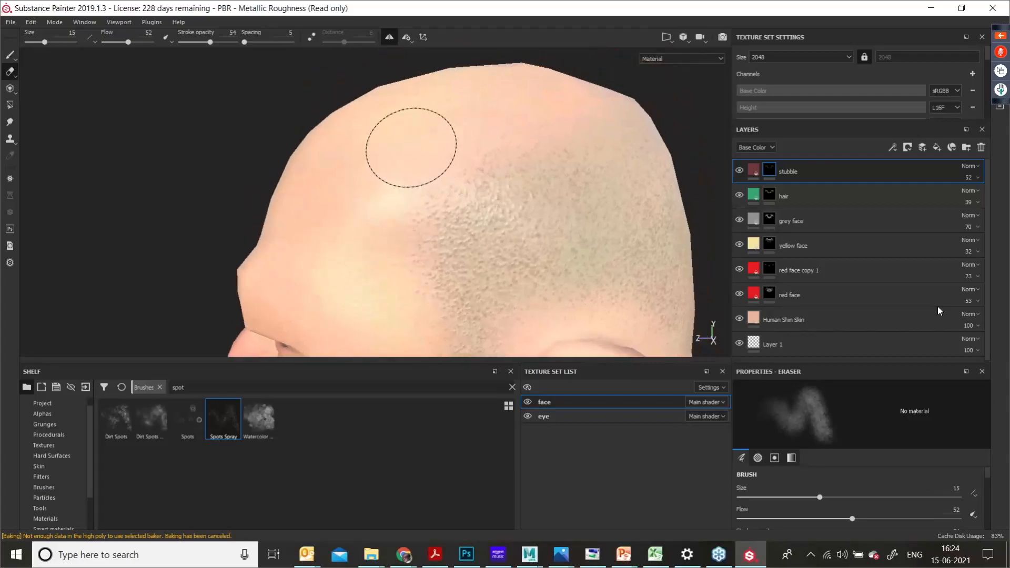
pyautogui.moveTo(519, 151)
pyautogui.keyDown('alt'); pyautogui.mouseDown()
pyautogui.moveTo(496, 198)
pyautogui.moveTo(522, 170)
pyautogui.moveTo(421, 178)
pyautogui.mouseUp(); pyautogui.keyUp('alt')
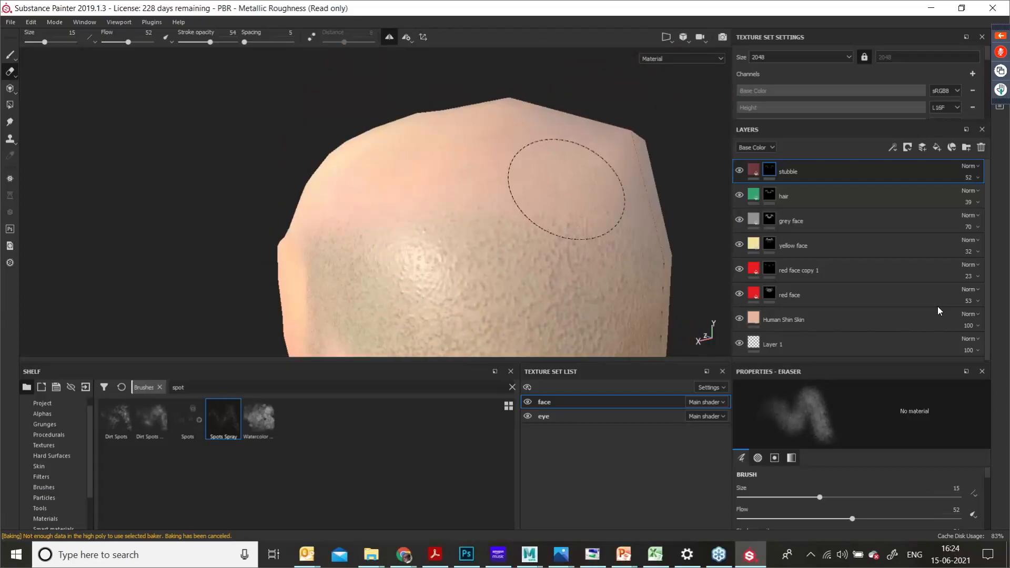
pyautogui.moveTo(525, 140)
pyautogui.keyDown('alt'); pyautogui.mouseDown()
pyautogui.moveTo(420, 139)
pyautogui.moveTo(612, 168)
pyautogui.mouseUp(); pyautogui.keyUp('alt')
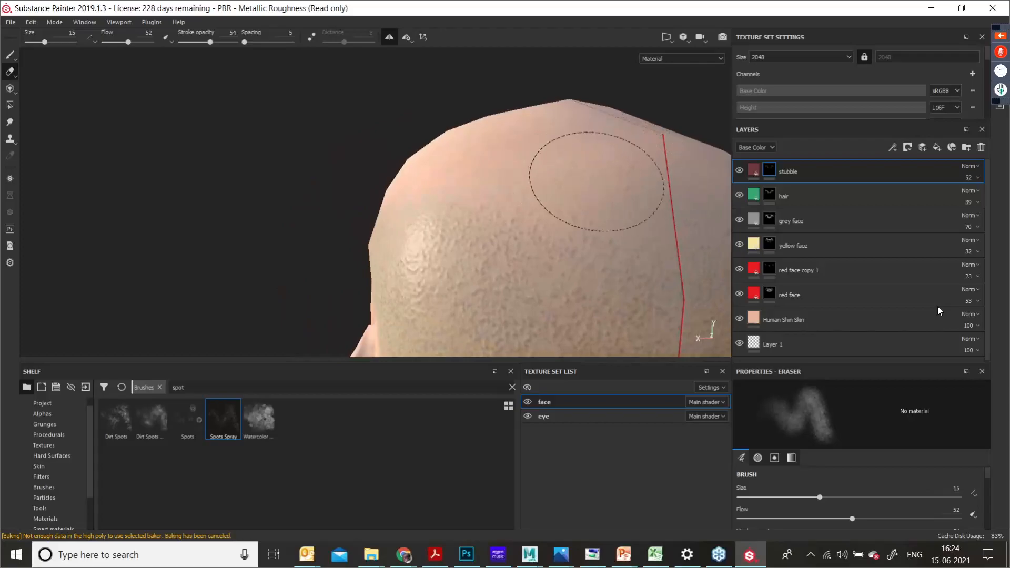
# Step: Erase excess stubble in front of and below the ear and along the lower edge on the neck
pyautogui.moveTo(334, 169)
pyautogui.keyDown('alt'); pyautogui.mouseDown()
pyautogui.moveTo(410, 208)
pyautogui.moveTo(449, 108)
pyautogui.moveTo(460, 131)
pyautogui.moveTo(453, 259)
pyautogui.moveTo(486, 125)
pyautogui.mouseUp(); pyautogui.keyUp('alt')
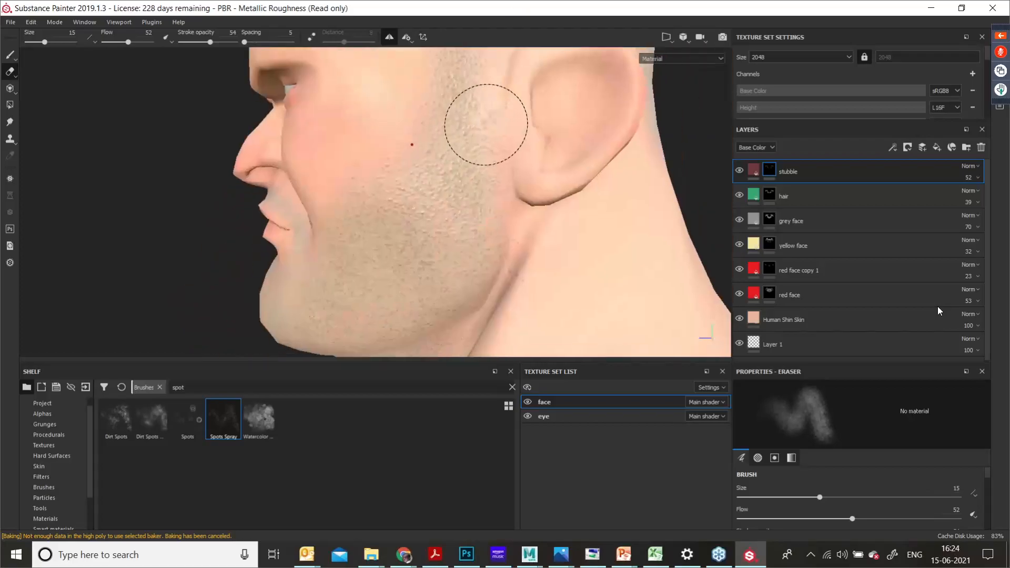
pyautogui.keyDown('alt'); pyautogui.moveTo(507, 126); pyautogui.dragTo(447, 183, button='middle'); pyautogui.keyUp('alt')
pyautogui.keyDown('alt'); pyautogui.moveTo(446, 183); pyautogui.dragTo(453, 148, button='right'); pyautogui.keyUp('alt')
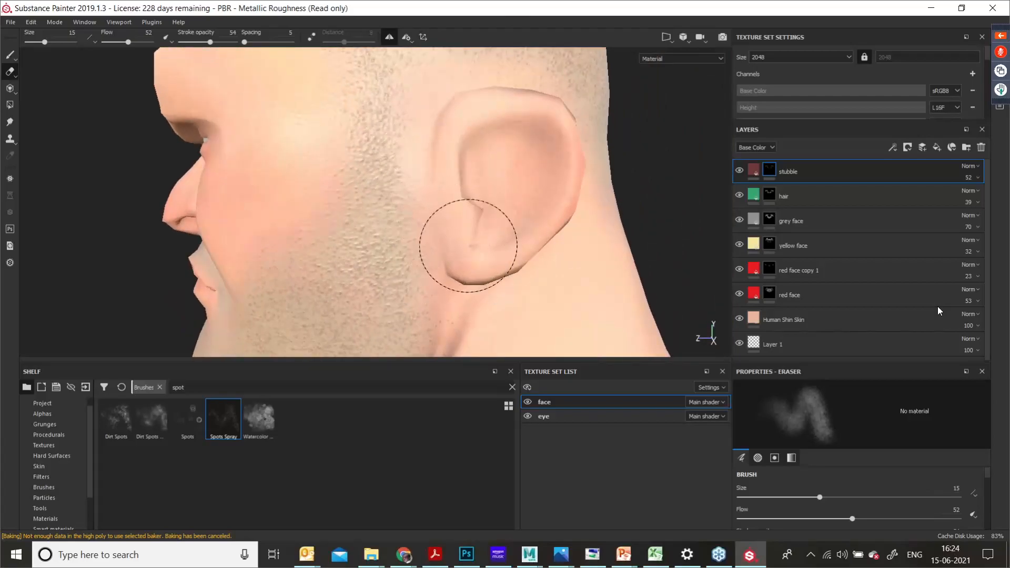
pyautogui.moveTo(464, 257)
pyautogui.keyDown('alt'); pyautogui.mouseDown()
pyautogui.moveTo(444, 74)
pyautogui.moveTo(468, 116)
pyautogui.mouseUp(); pyautogui.keyUp('alt')
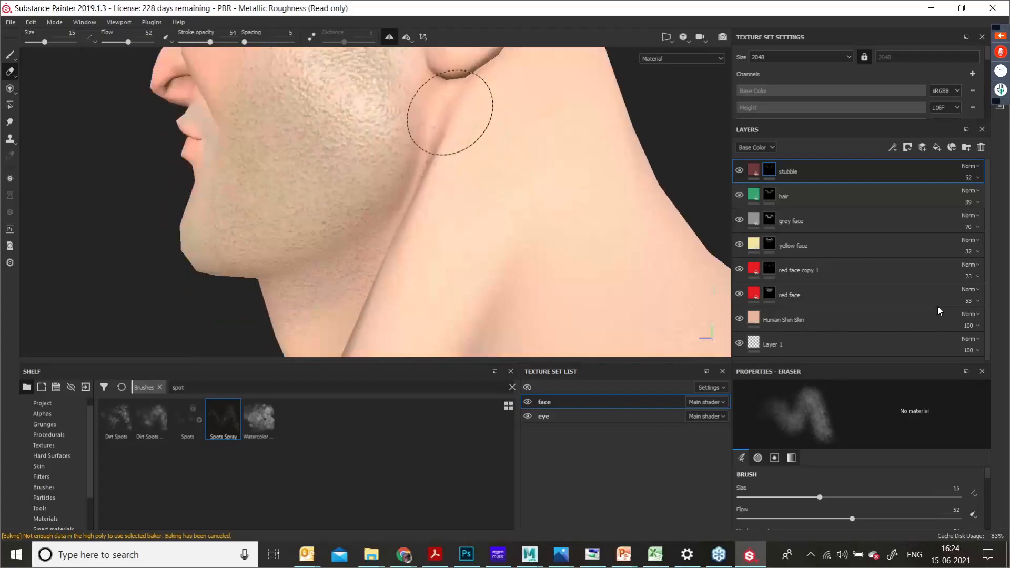
pyautogui.moveTo(405, 273)
pyautogui.keyDown('alt'); pyautogui.mouseDown()
pyautogui.moveTo(453, 275)
pyautogui.moveTo(443, 221)
pyautogui.mouseUp(); pyautogui.keyUp('alt')
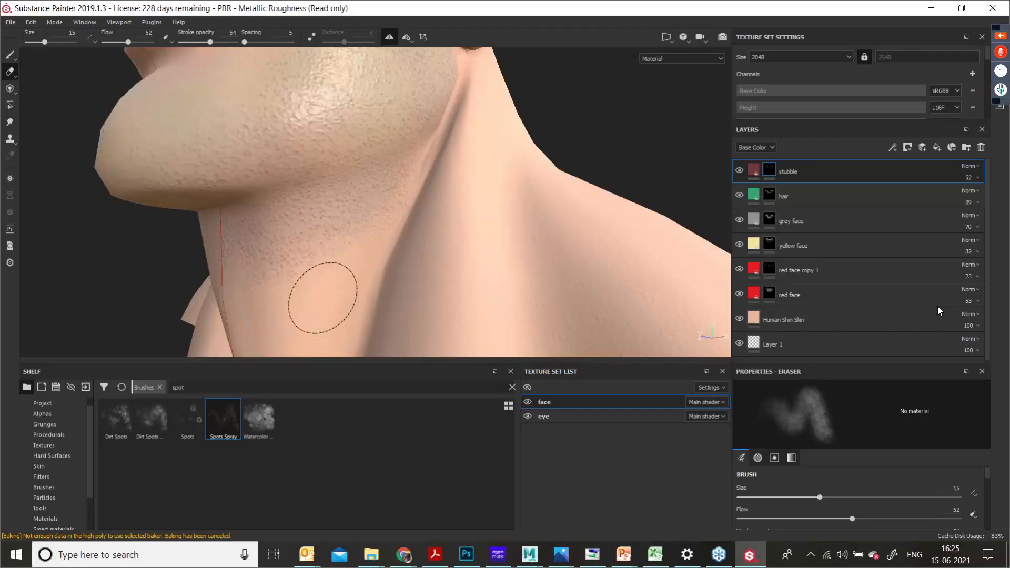
pyautogui.moveTo(361, 300)
pyautogui.keyDown('alt'); pyautogui.mouseDown()
pyautogui.moveTo(419, 252)
pyautogui.moveTo(405, 231)
pyautogui.moveTo(426, 302)
pyautogui.moveTo(424, 279)
pyautogui.moveTo(408, 307)
pyautogui.moveTo(438, 290)
pyautogui.moveTo(324, 275)
pyautogui.moveTo(349, 267)
pyautogui.moveTo(329, 258)
pyautogui.moveTo(433, 292)
pyautogui.moveTo(482, 252)
pyautogui.moveTo(408, 266)
pyautogui.moveTo(605, 247)
pyautogui.mouseUp(); pyautogui.keyUp('alt')
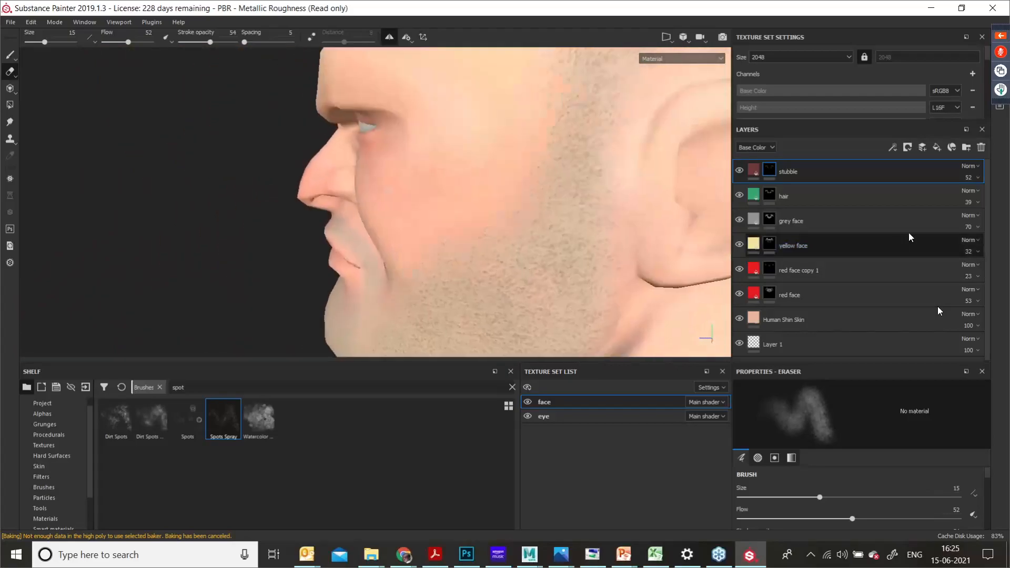
# Step: Raise the stubble layer's base color opacity to 90
pyautogui.click(974, 177)
pyautogui.moveTo(981, 197); pyautogui.dragTo(1004, 204)
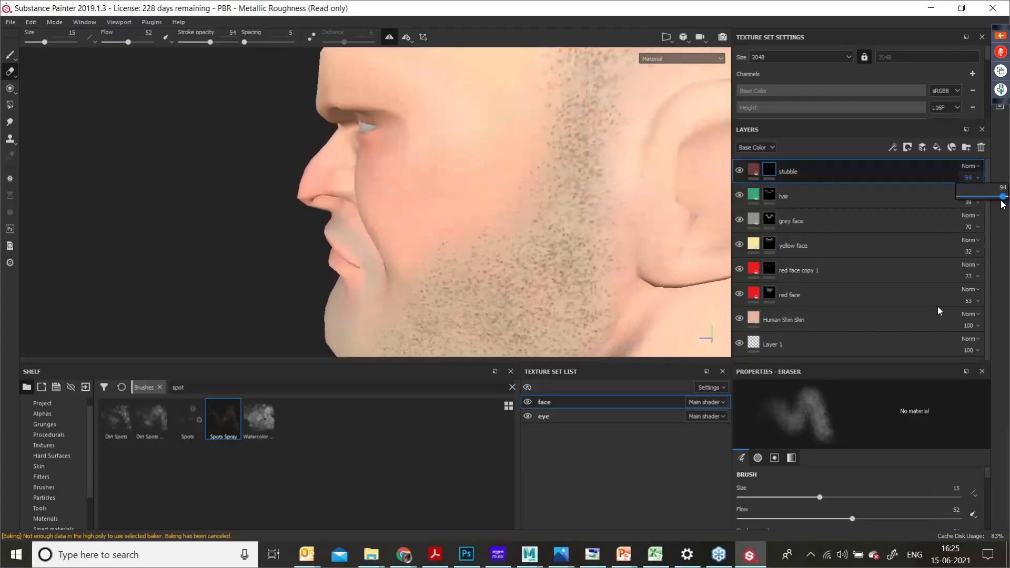
pyautogui.keyDown('alt'); pyautogui.moveTo(541, 271); pyautogui.dragTo(582, 180); pyautogui.keyUp('alt')
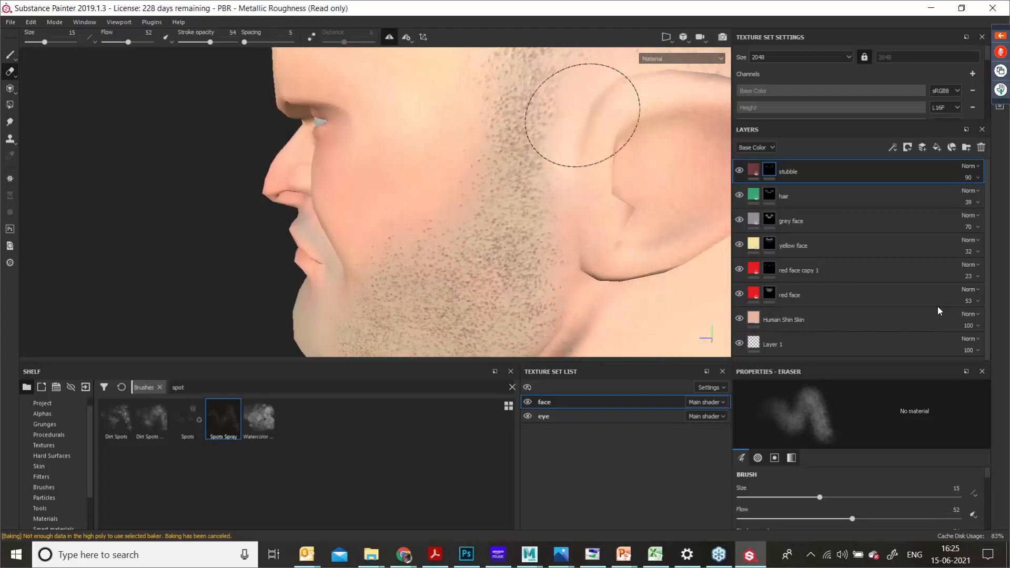
# Step: Fade the stubble's edge above and behind the ear and across the nape with the eraser
pyautogui.keyDown('alt'); pyautogui.moveTo(612, 174); pyautogui.dragTo(520, 305, button='middle'); pyautogui.keyUp('alt')
pyautogui.keyDown('alt'); pyautogui.moveTo(600, 212); pyautogui.dragTo(594, 207); pyautogui.keyUp('alt')
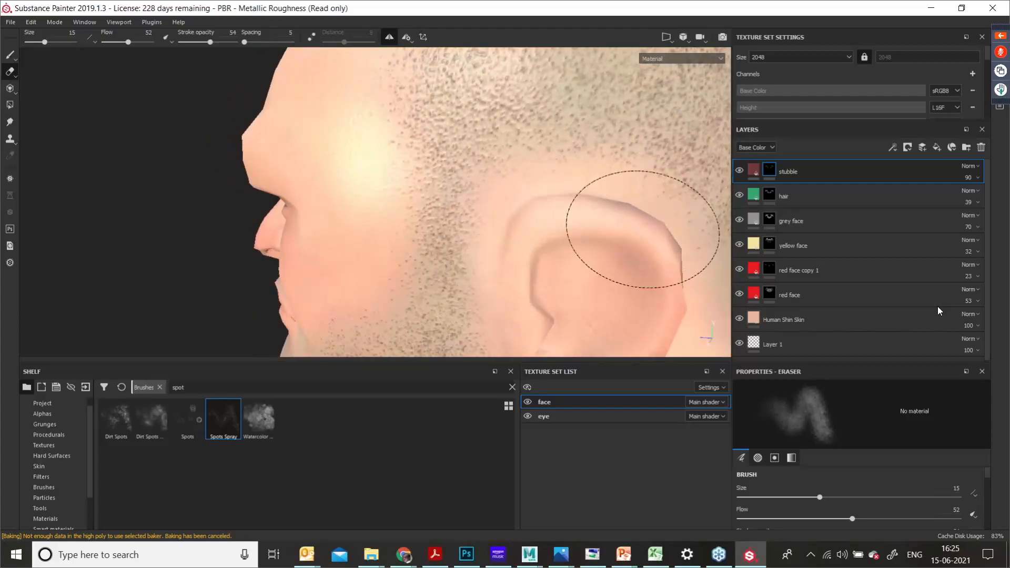
pyautogui.moveTo(628, 263)
pyautogui.keyDown('alt'); pyautogui.mouseDown()
pyautogui.moveTo(462, 198)
pyautogui.moveTo(422, 106)
pyautogui.mouseUp(); pyautogui.keyUp('alt')
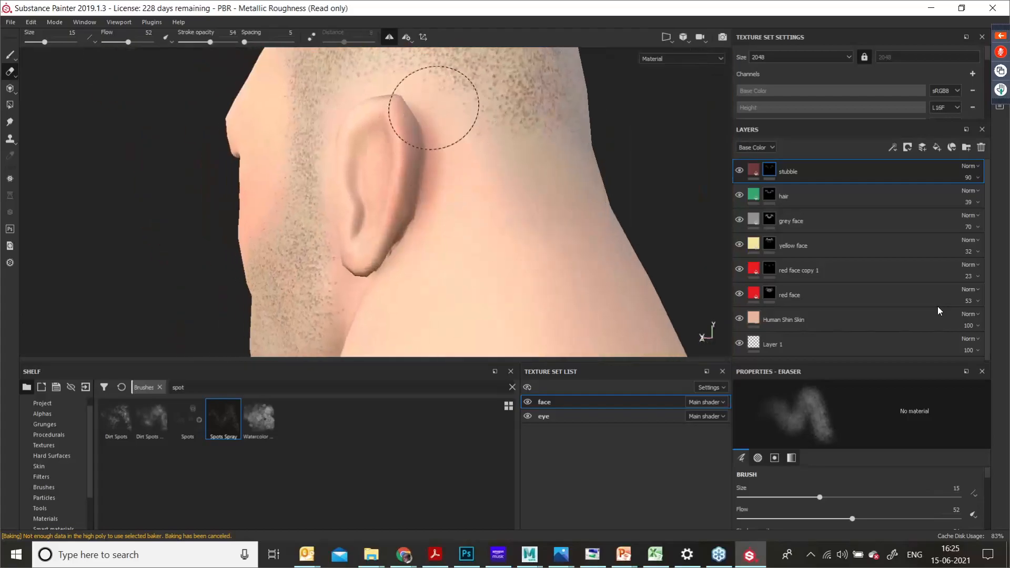
pyautogui.keyDown('alt'); pyautogui.moveTo(493, 171); pyautogui.dragTo(412, 254); pyautogui.keyUp('alt')
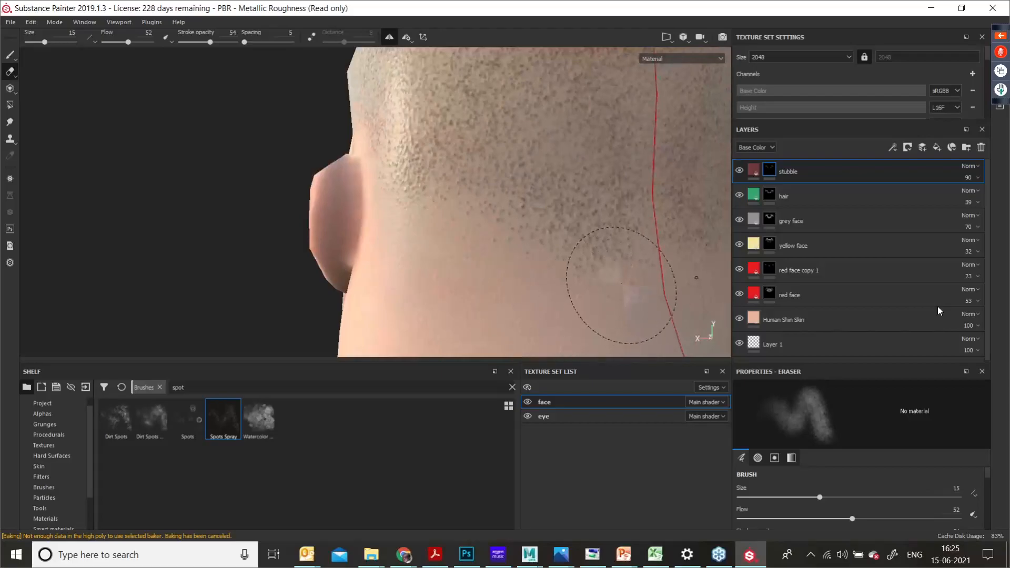
# Step: Rotate the environment lighting and examine the stubble from the nape around to the face profile
pyautogui.moveTo(621, 285)
pyautogui.keyDown('shift'); pyautogui.mouseDown(button='right')
pyautogui.moveTo(600, 285)
pyautogui.moveTo(652, 289)
pyautogui.moveTo(631, 286)
pyautogui.mouseUp(button='right'); pyautogui.keyUp('shift')
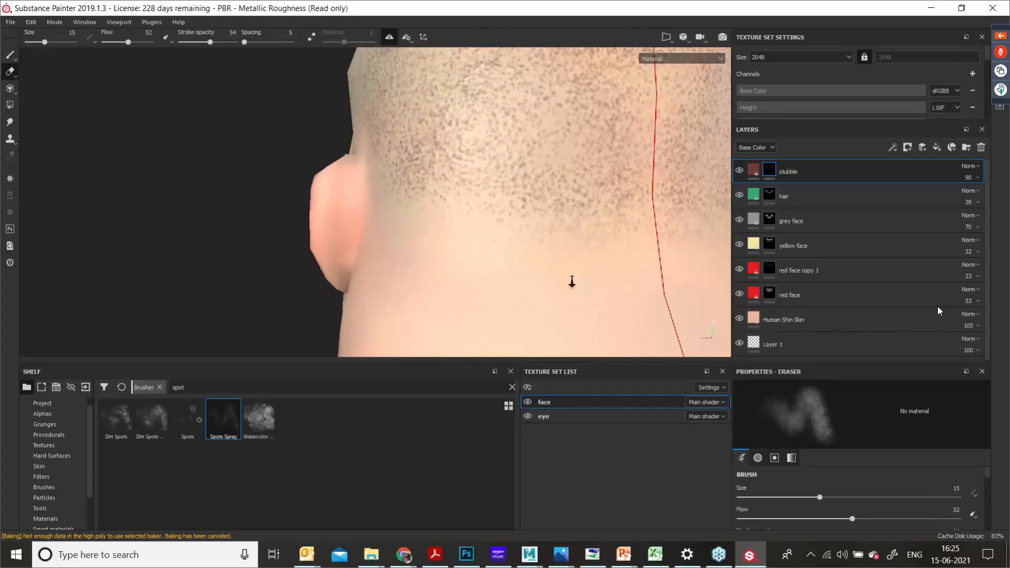
pyautogui.keyDown('alt'); pyautogui.moveTo(571, 283); pyautogui.dragTo(491, 259, button='right'); pyautogui.keyUp('alt')
pyautogui.moveTo(492, 259)
pyautogui.keyDown('alt'); pyautogui.mouseDown()
pyautogui.moveTo(444, 305)
pyautogui.moveTo(500, 297)
pyautogui.moveTo(343, 296)
pyautogui.moveTo(557, 282)
pyautogui.moveTo(545, 232)
pyautogui.moveTo(654, 221)
pyautogui.moveTo(616, 203)
pyautogui.mouseUp(); pyautogui.keyUp('alt')
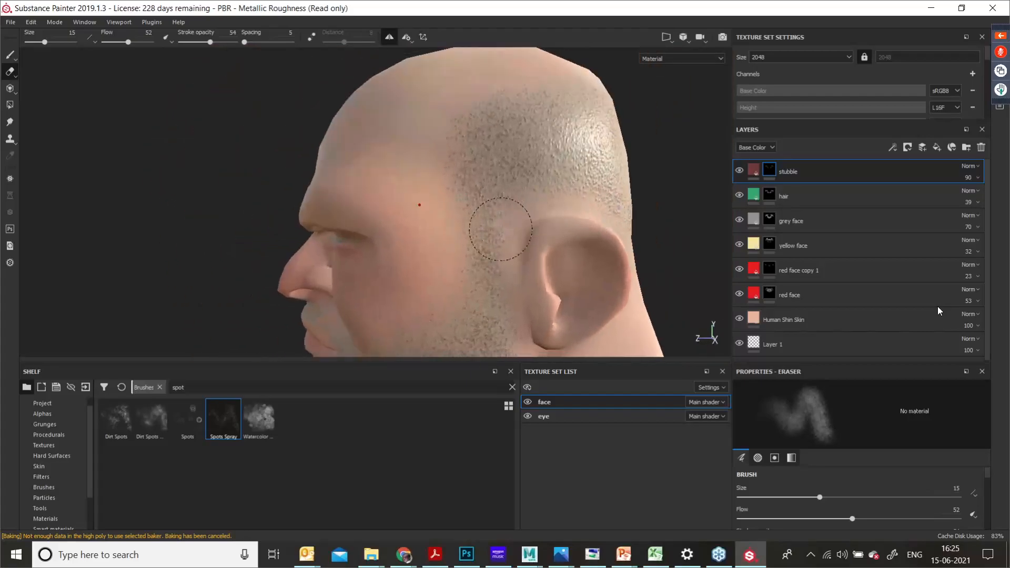
pyautogui.moveTo(504, 227)
pyautogui.keyDown('shift'); pyautogui.mouseDown(button='right')
pyautogui.moveTo(473, 225)
pyautogui.moveTo(481, 228)
pyautogui.mouseUp(button='right'); pyautogui.keyUp('shift')
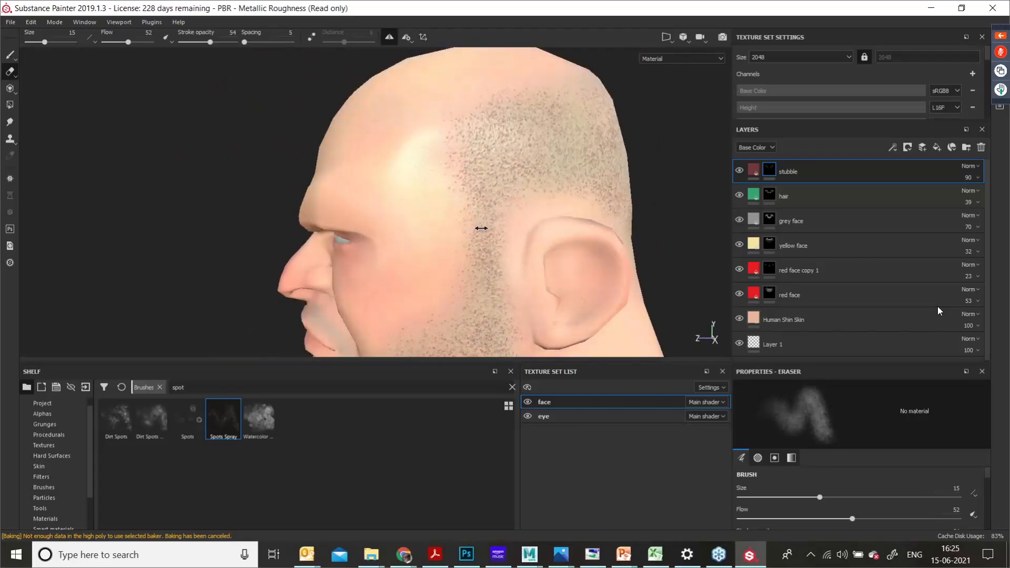
pyautogui.moveTo(499, 227)
pyautogui.keyDown('alt'); pyautogui.mouseDown()
pyautogui.moveTo(440, 197)
pyautogui.moveTo(567, 159)
pyautogui.moveTo(597, 164)
pyautogui.moveTo(459, 194)
pyautogui.moveTo(367, 183)
pyautogui.moveTo(450, 194)
pyautogui.moveTo(442, 207)
pyautogui.moveTo(481, 177)
pyautogui.mouseUp(); pyautogui.keyUp('alt')
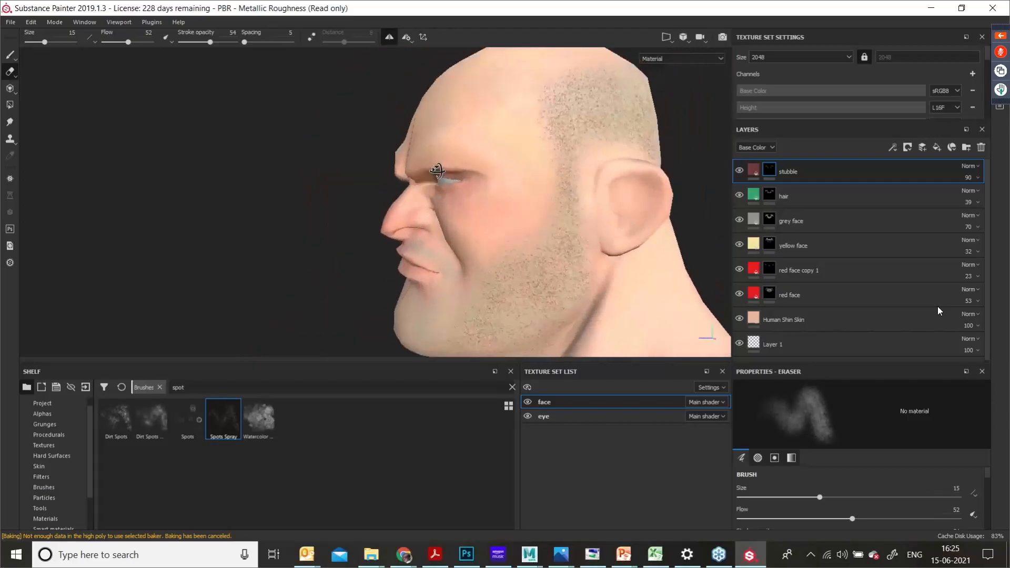
pyautogui.keyDown('alt'); pyautogui.moveTo(563, 270); pyautogui.dragTo(545, 235, button='middle'); pyautogui.keyUp('alt')
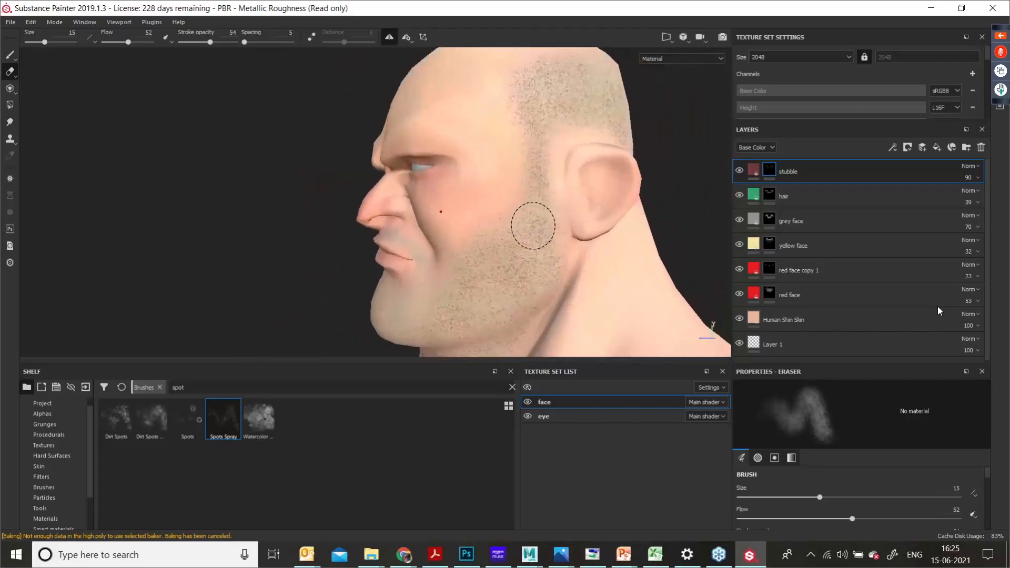
# Step: Paint denser stubble over the jaw, sideburn, and side and back of the head with the size 15.68 Spots Spray brush
pyautogui.press('b')
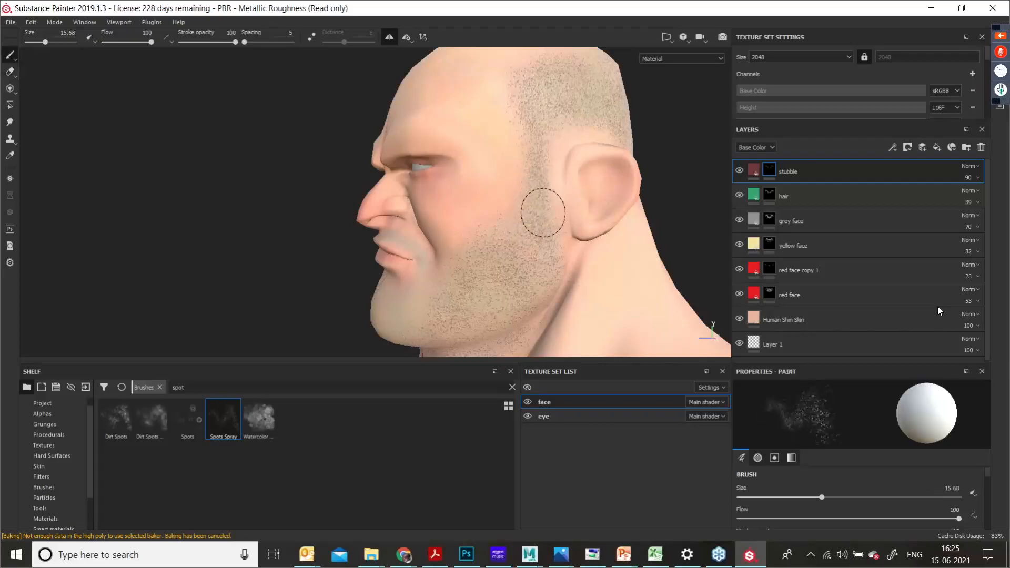
pyautogui.moveTo(481, 247)
pyautogui.mouseDown()
pyautogui.moveTo(467, 275)
pyautogui.moveTo(471, 309)
pyautogui.moveTo(494, 307)
pyautogui.moveTo(451, 337)
pyautogui.moveTo(514, 322)
pyautogui.mouseUp()
pyautogui.moveTo(537, 214)
pyautogui.keyDown('alt'); pyautogui.mouseDown()
pyautogui.moveTo(518, 298)
pyautogui.moveTo(518, 254)
pyautogui.mouseUp(); pyautogui.keyUp('alt')
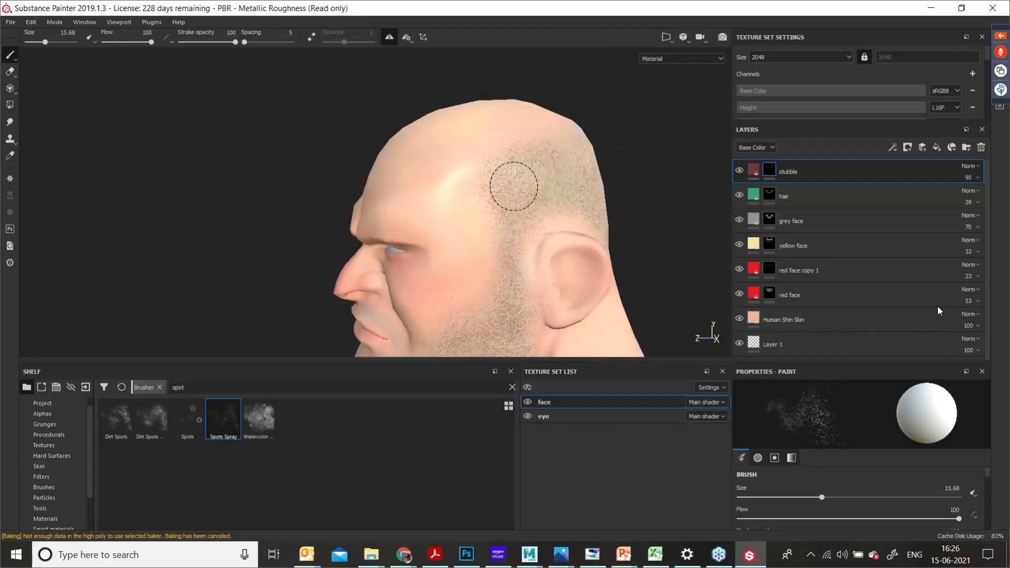
pyautogui.moveTo(566, 189)
pyautogui.keyDown('alt'); pyautogui.mouseDown()
pyautogui.moveTo(484, 203)
pyautogui.moveTo(494, 220)
pyautogui.mouseUp(); pyautogui.keyUp('alt')
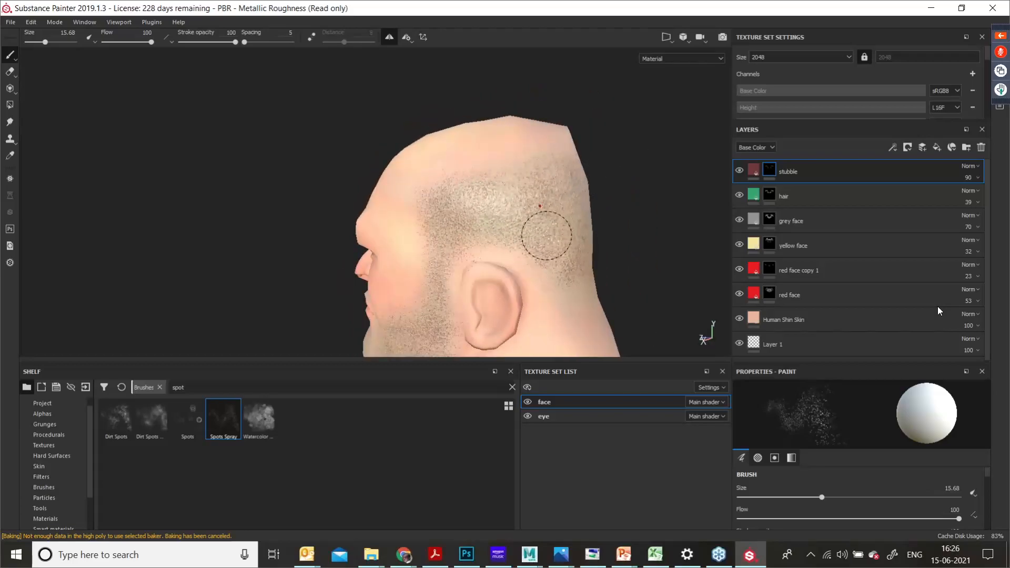
pyautogui.keyDown('alt'); pyautogui.moveTo(548, 230); pyautogui.dragTo(506, 300); pyautogui.keyUp('alt')
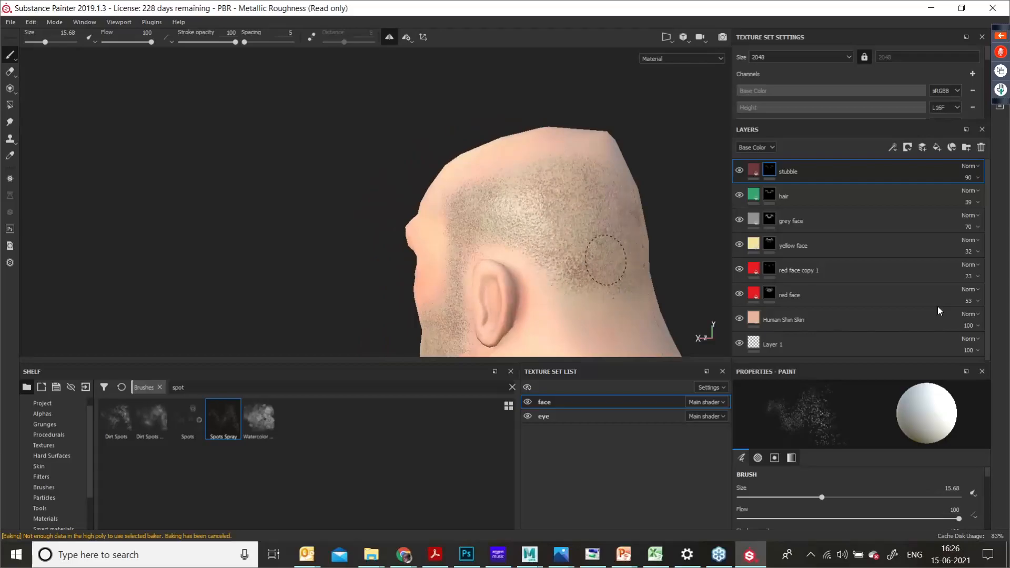
# Step: Examine the stubble from the back of the head around to the front of the face
pyautogui.moveTo(534, 197)
pyautogui.keyDown('alt'); pyautogui.mouseDown()
pyautogui.moveTo(569, 223)
pyautogui.moveTo(572, 248)
pyautogui.moveTo(484, 223)
pyautogui.moveTo(552, 219)
pyautogui.moveTo(496, 276)
pyautogui.mouseUp(); pyautogui.keyUp('alt')
pyautogui.keyDown('alt'); pyautogui.moveTo(496, 276); pyautogui.dragTo(555, 252, button='middle'); pyautogui.keyUp('alt')
pyautogui.keyDown('alt'); pyautogui.moveTo(555, 253); pyautogui.dragTo(480, 258); pyautogui.keyUp('alt')
pyautogui.scroll(3, 478, 257)
pyautogui.keyDown('alt'); pyautogui.moveTo(478, 258); pyautogui.dragTo(408, 268, button='middle'); pyautogui.keyUp('alt')
pyautogui.keyDown('alt'); pyautogui.moveTo(408, 268); pyautogui.dragTo(523, 252); pyautogui.keyUp('alt')
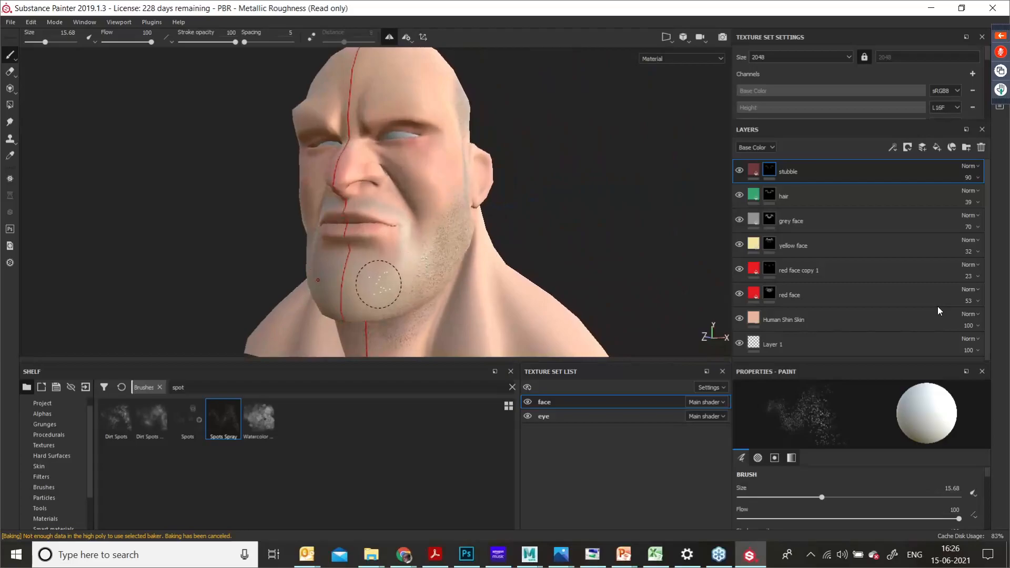
pyautogui.moveTo(403, 270)
pyautogui.keyDown('alt'); pyautogui.mouseDown()
pyautogui.moveTo(405, 244)
pyautogui.moveTo(347, 332)
pyautogui.mouseUp(); pyautogui.keyUp('alt')
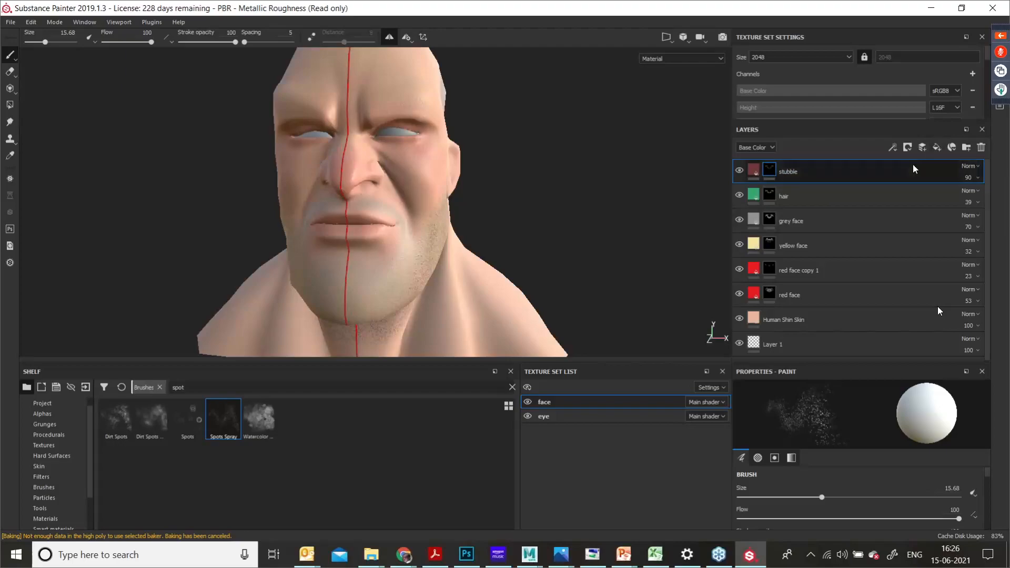
# Step: Duplicate the stubble layer and rename the copy "french beared"
pyautogui.rightClick(815, 172)
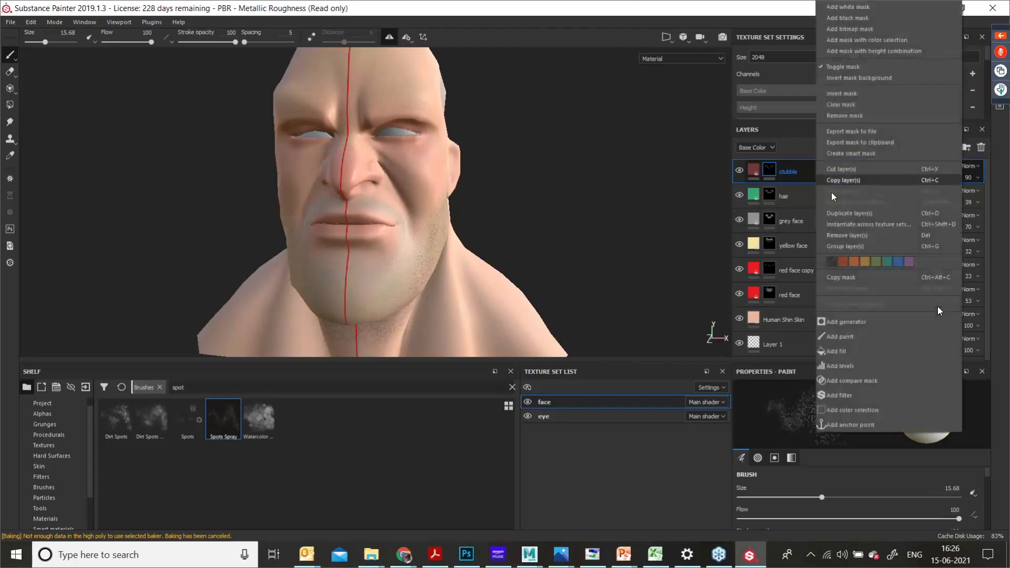
pyautogui.click(852, 213)
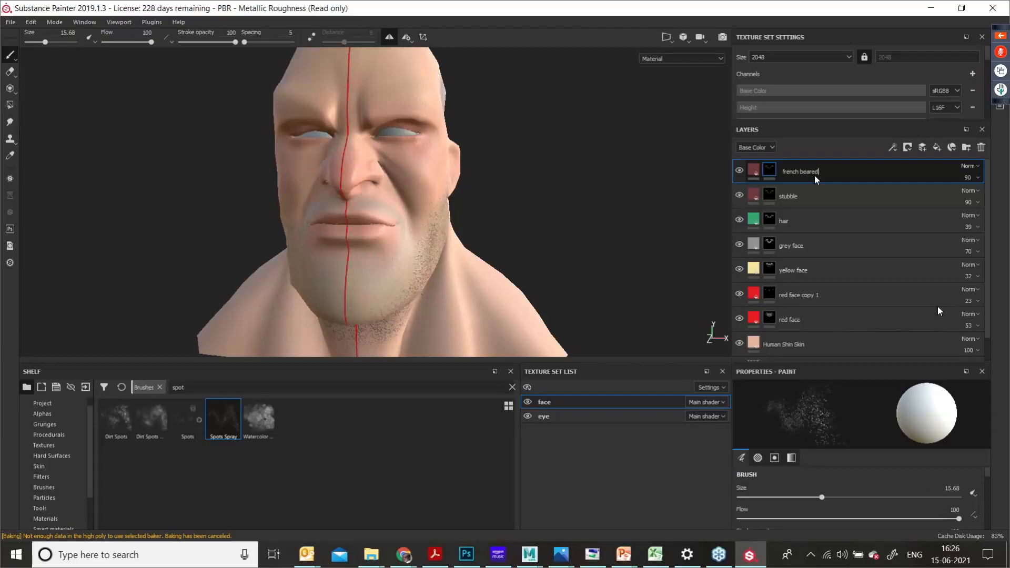
pyautogui.press('Return')
# Step: Replace the painted mask on the french beared layer with a fresh black mask
pyautogui.rightClick(770, 169)
pyautogui.click(573, 222)
pyautogui.keyDown('alt'); pyautogui.moveTo(573, 223); pyautogui.dragTo(419, 250); pyautogui.keyUp('alt')
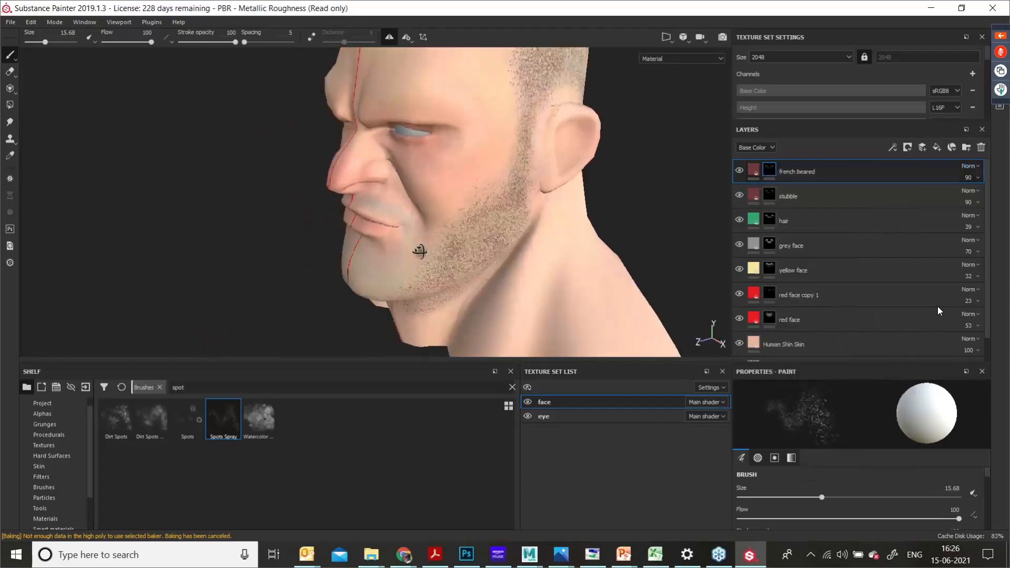
pyautogui.keyDown('alt'); pyautogui.moveTo(480, 275); pyautogui.dragTo(482, 295, button='middle'); pyautogui.keyUp('alt')
pyautogui.keyDown('alt'); pyautogui.moveTo(483, 295); pyautogui.dragTo(368, 287); pyautogui.keyUp('alt')
pyautogui.moveTo(459, 247)
pyautogui.mouseDown()
pyautogui.moveTo(480, 140)
pyautogui.moveTo(486, 155)
pyautogui.mouseUp()
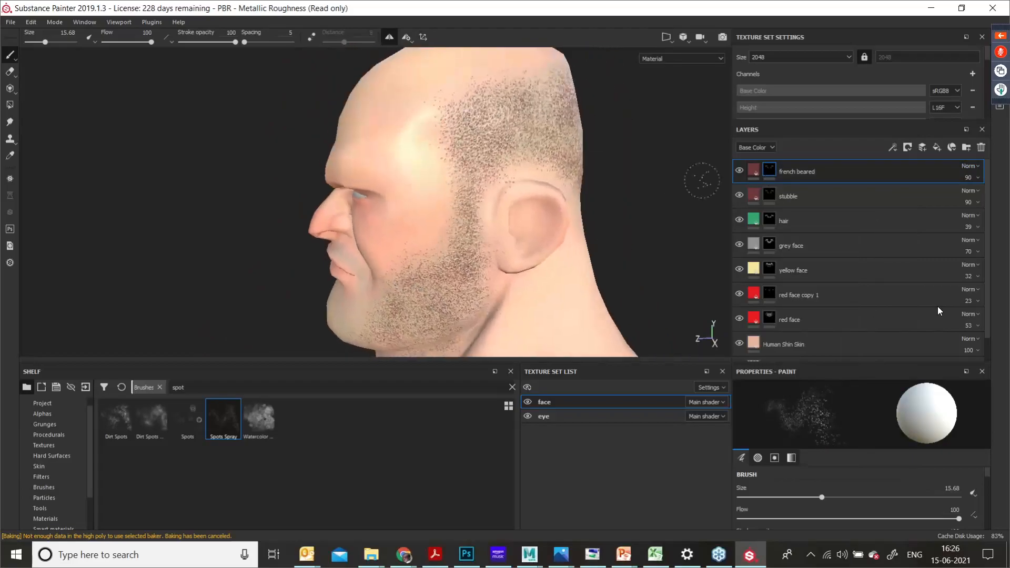
pyautogui.rightClick(767, 169)
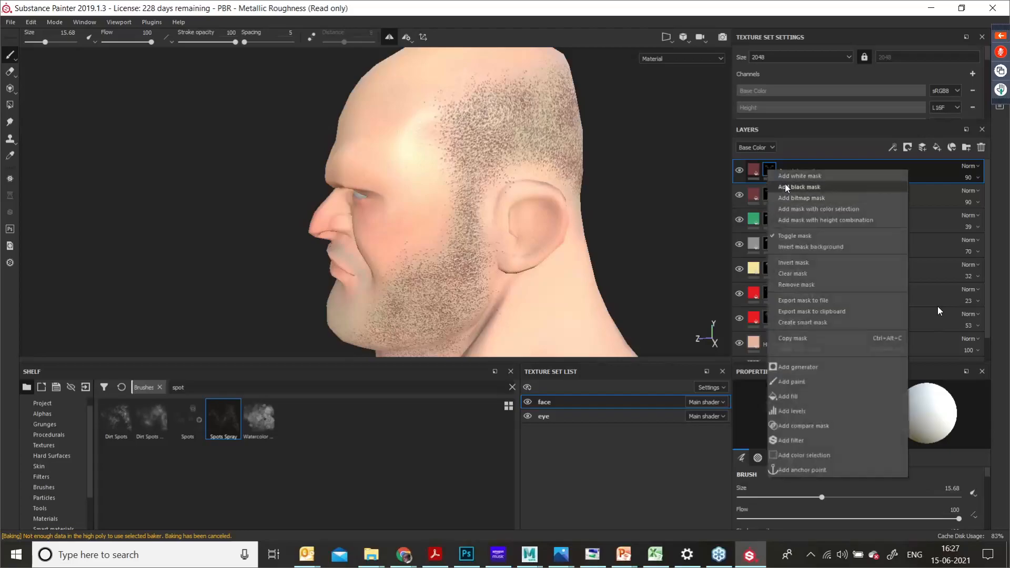
pyautogui.click(784, 186)
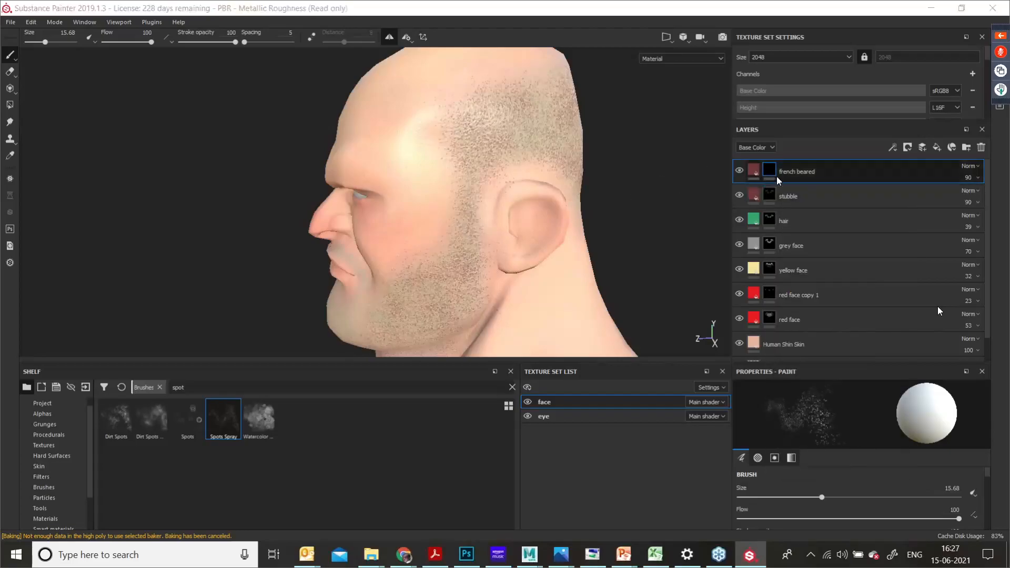
# Step: Dismiss the Apple Software Update window, search the brushes for "hair" and select the Hair Lines brush
pyautogui.keyDown('alt'); pyautogui.moveTo(394, 243); pyautogui.dragTo(541, 227); pyautogui.keyUp('alt')
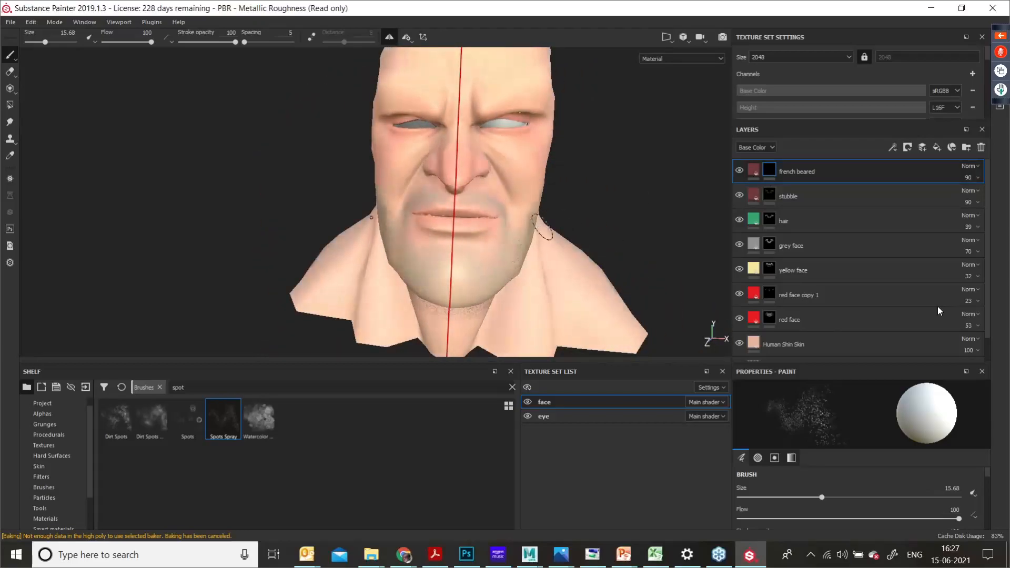
pyautogui.keyDown('alt'); pyautogui.moveTo(458, 220); pyautogui.dragTo(552, 275, button='right'); pyautogui.keyUp('alt')
pyautogui.keyDown('alt'); pyautogui.moveTo(552, 275); pyautogui.dragTo(417, 219, button='middle'); pyautogui.keyUp('alt')
pyautogui.moveTo(417, 219)
pyautogui.keyDown('alt'); pyautogui.mouseDown()
pyautogui.moveTo(411, 250)
pyautogui.moveTo(405, 180)
pyautogui.mouseUp(); pyautogui.keyUp('alt')
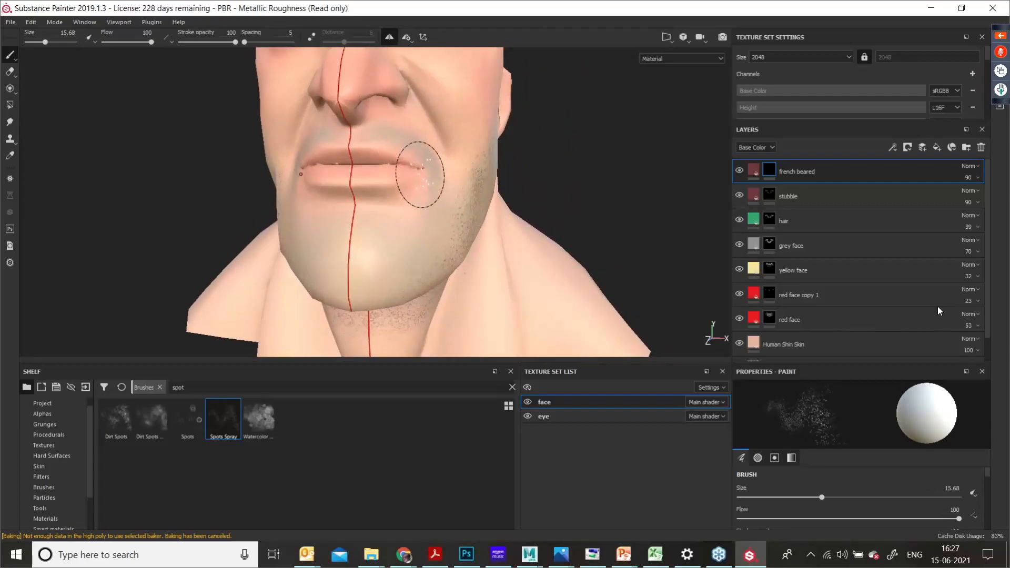
pyautogui.click(181, 388)
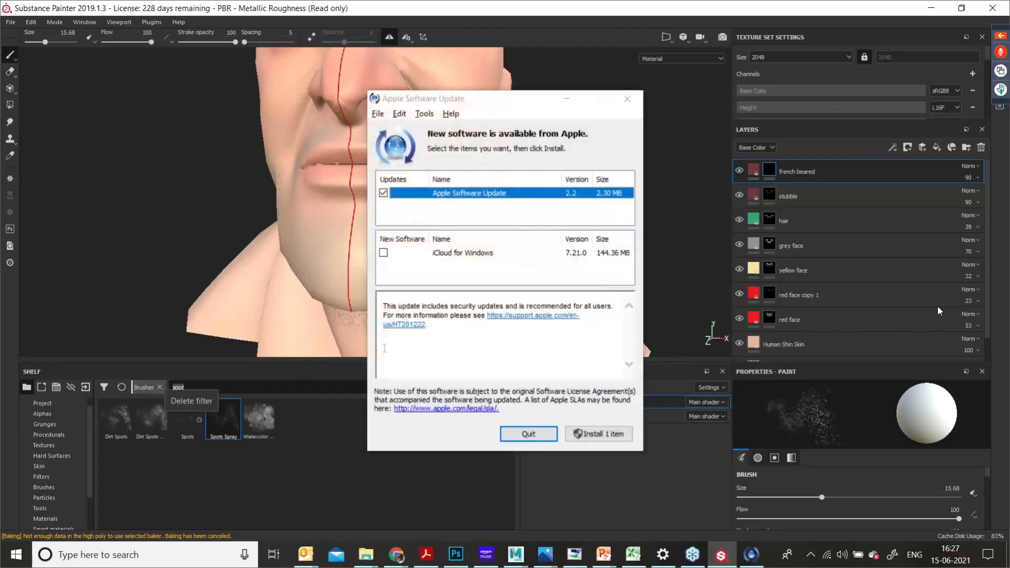
pyautogui.click(627, 98)
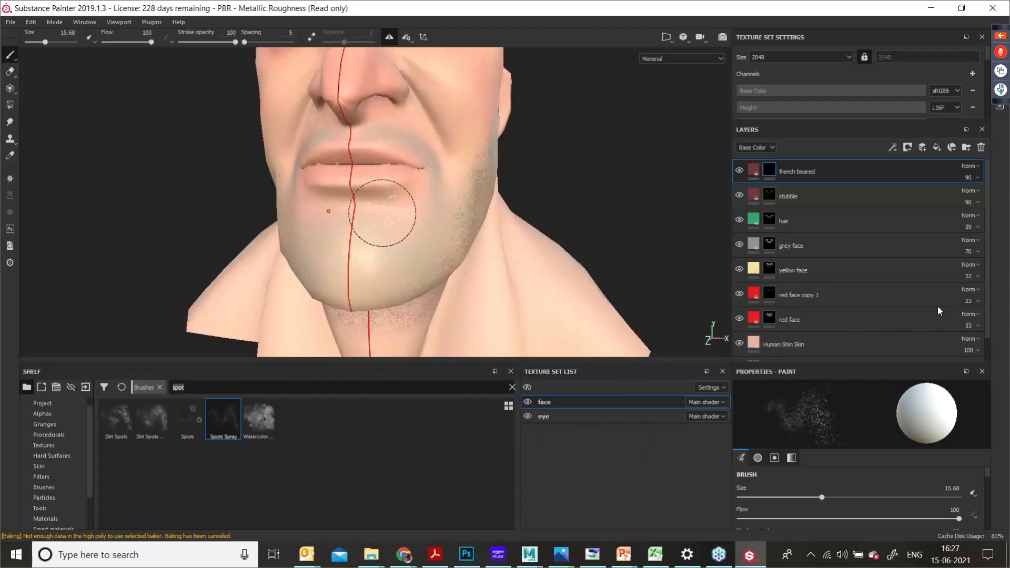
pyautogui.press('BackSpace')
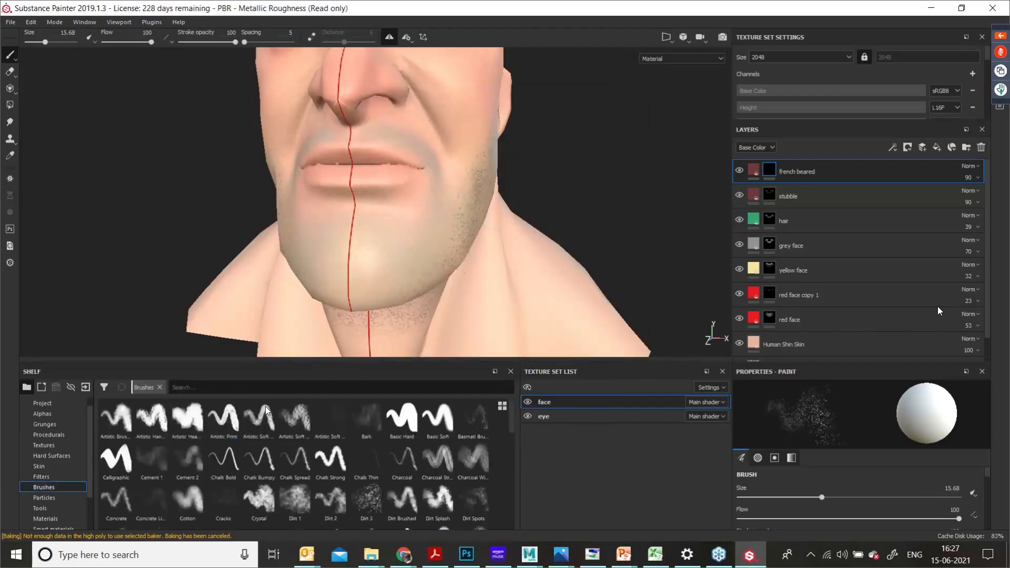
pyautogui.write('hair')
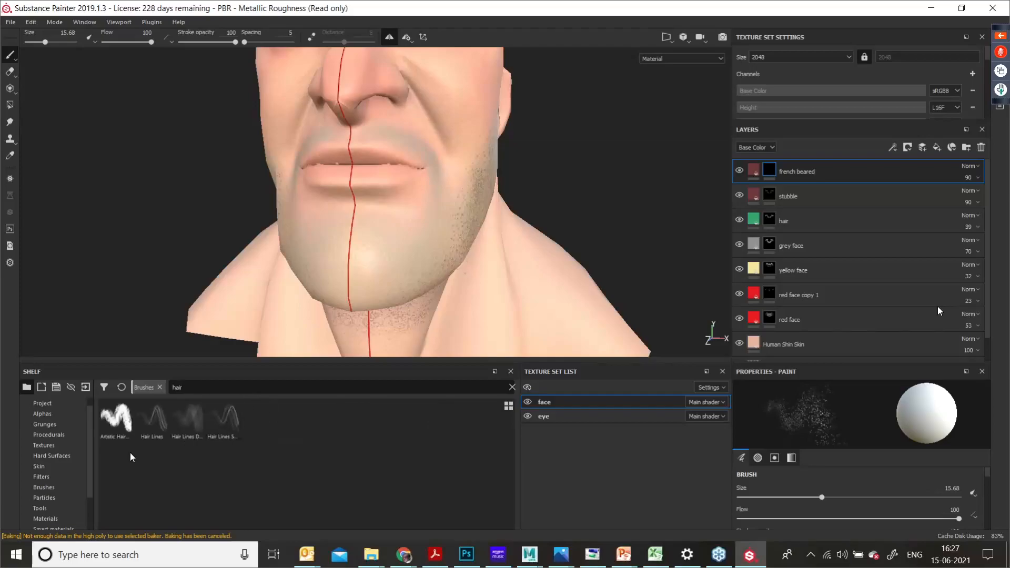
pyautogui.click(159, 414)
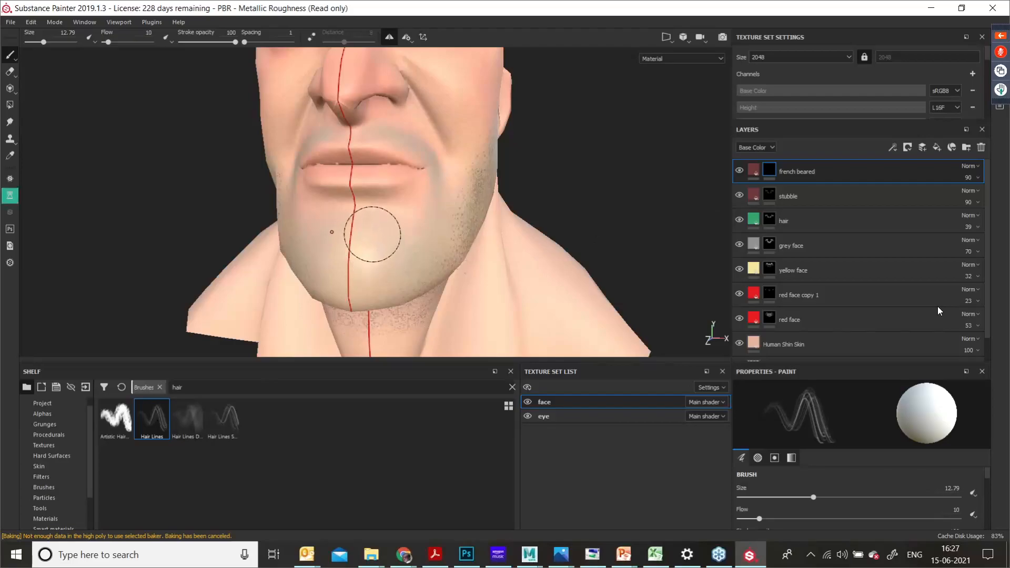
# Step: Paint vertical beard hairs down the middle of the chin with a size 6.64 brush, and save the project
pyautogui.keyDown('ctrl'); pyautogui.moveTo(332, 230); pyautogui.dragTo(364, 227, button='right'); pyautogui.keyUp('ctrl')
pyautogui.moveTo(364, 228)
pyautogui.mouseDown()
pyautogui.moveTo(364, 266)
pyautogui.moveTo(351, 255)
pyautogui.moveTo(376, 243)
pyautogui.moveTo(364, 281)
pyautogui.moveTo(371, 295)
pyautogui.moveTo(360, 255)
pyautogui.mouseUp()
pyautogui.keyDown('alt'); pyautogui.moveTo(360, 254); pyautogui.dragTo(417, 290, button='right'); pyautogui.keyUp('alt')
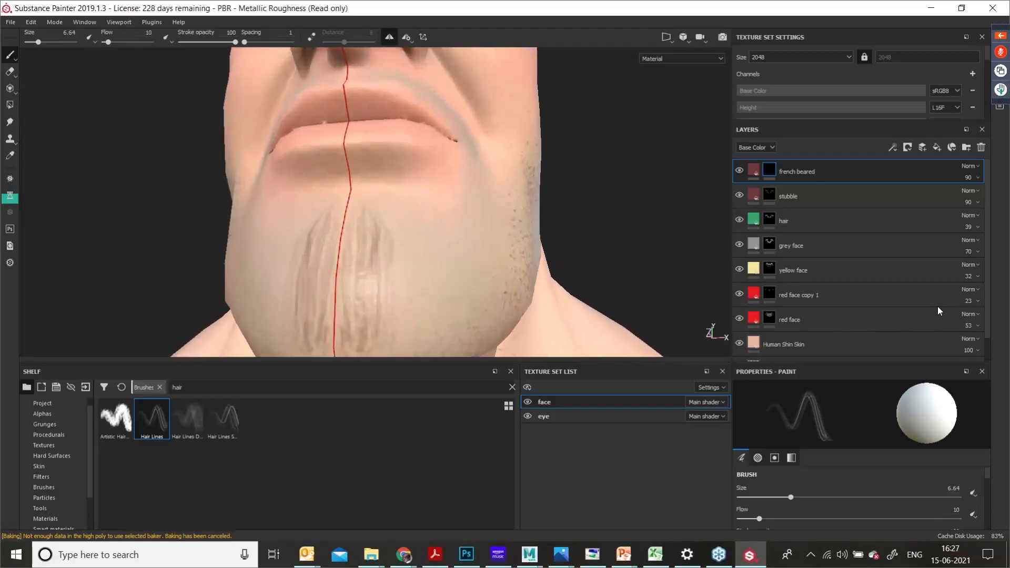
pyautogui.keyDown('alt'); pyautogui.moveTo(418, 291); pyautogui.dragTo(403, 241, button='middle'); pyautogui.keyUp('alt')
pyautogui.moveTo(386, 184)
pyautogui.mouseDown()
pyautogui.moveTo(378, 304)
pyautogui.moveTo(342, 288)
pyautogui.moveTo(338, 304)
pyautogui.moveTo(361, 288)
pyautogui.moveTo(374, 226)
pyautogui.moveTo(349, 243)
pyautogui.moveTo(342, 266)
pyautogui.moveTo(343, 293)
pyautogui.moveTo(372, 210)
pyautogui.moveTo(369, 249)
pyautogui.mouseUp()
pyautogui.moveTo(352, 152)
pyautogui.mouseDown()
pyautogui.moveTo(358, 214)
pyautogui.moveTo(330, 164)
pyautogui.moveTo(340, 228)
pyautogui.mouseUp()
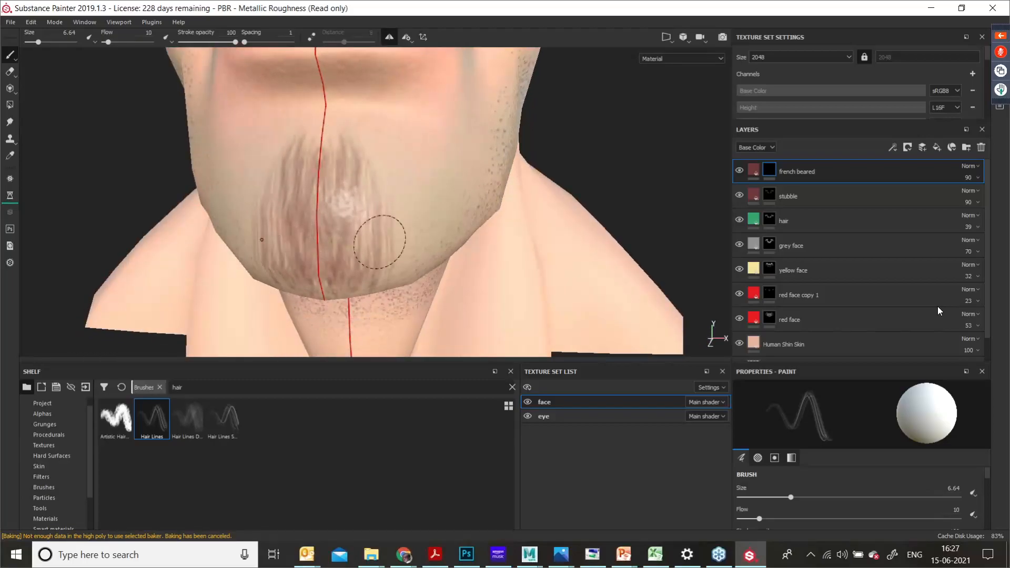
pyautogui.hotkey('ctrl', 's')
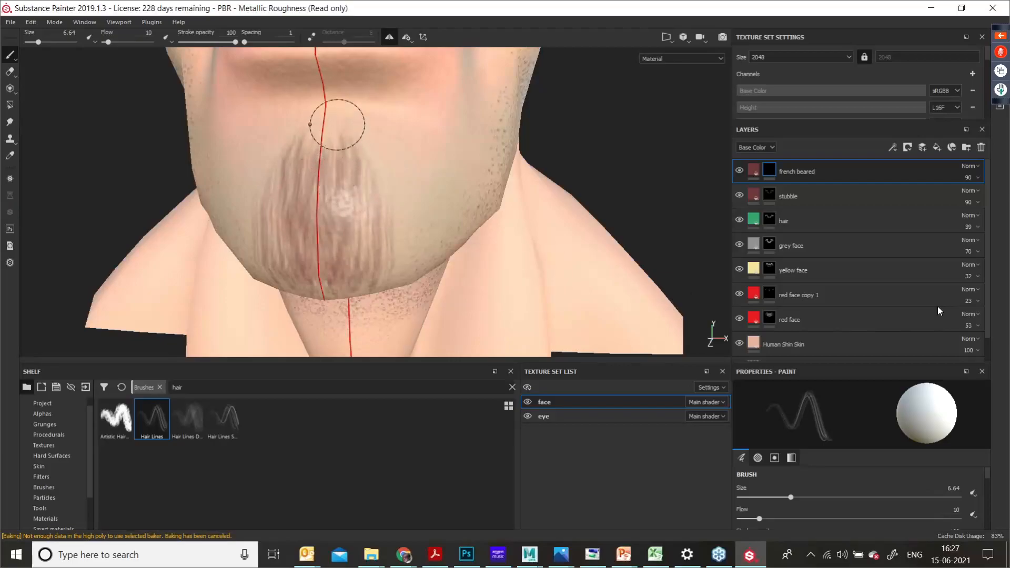
# Step: Thicken the chin beard and extend a narrow tuft up to just below the lower lip with a size 3.16 brush
pyautogui.moveTo(336, 125)
pyautogui.mouseDown()
pyautogui.moveTo(356, 163)
pyautogui.moveTo(360, 214)
pyautogui.moveTo(339, 145)
pyautogui.moveTo(349, 225)
pyautogui.moveTo(333, 286)
pyautogui.moveTo(361, 226)
pyautogui.moveTo(377, 219)
pyautogui.moveTo(364, 205)
pyautogui.moveTo(353, 274)
pyautogui.moveTo(338, 177)
pyautogui.moveTo(331, 187)
pyautogui.moveTo(350, 174)
pyautogui.moveTo(374, 196)
pyautogui.moveTo(369, 222)
pyautogui.mouseUp()
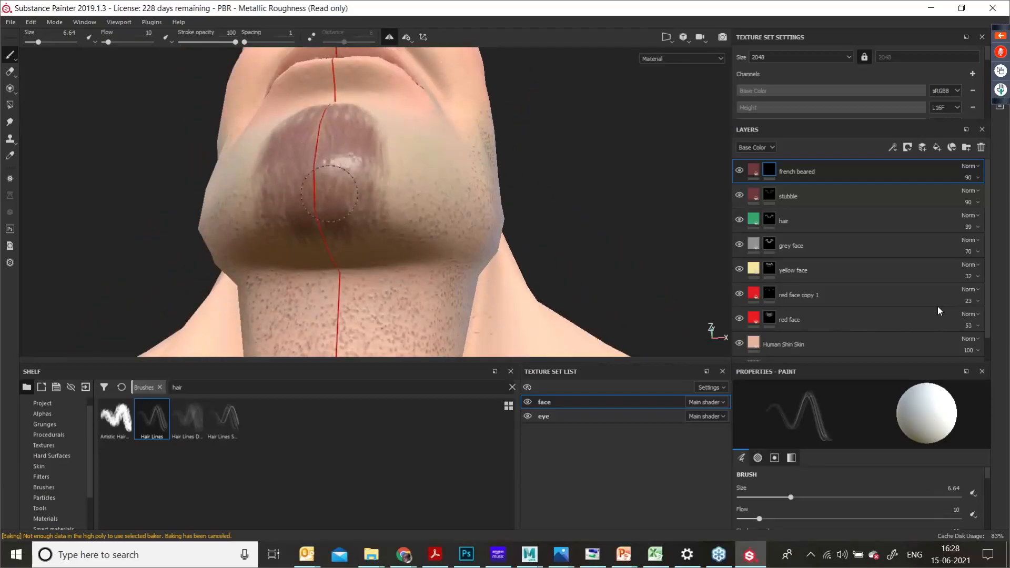
pyautogui.moveTo(332, 166)
pyautogui.keyDown('alt'); pyautogui.mouseDown()
pyautogui.moveTo(361, 266)
pyautogui.moveTo(347, 153)
pyautogui.moveTo(337, 142)
pyautogui.moveTo(336, 153)
pyautogui.moveTo(345, 135)
pyautogui.moveTo(327, 147)
pyautogui.moveTo(339, 134)
pyautogui.moveTo(374, 180)
pyautogui.moveTo(370, 191)
pyautogui.moveTo(361, 173)
pyautogui.moveTo(368, 252)
pyautogui.moveTo(350, 223)
pyautogui.moveTo(357, 227)
pyautogui.mouseUp(); pyautogui.keyUp('alt')
pyautogui.press('[')
pyautogui.press('[')
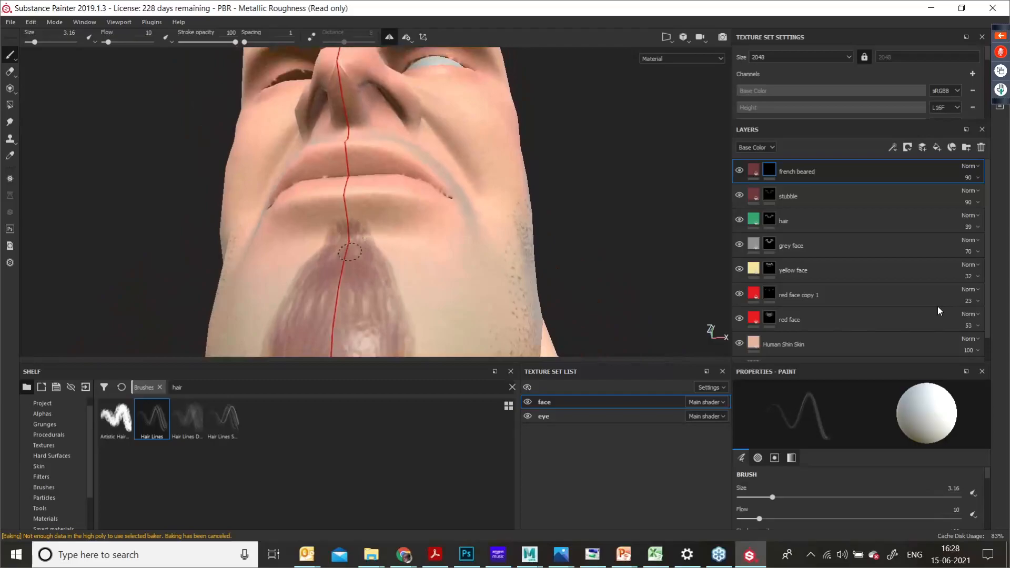
pyautogui.keyDown('alt'); pyautogui.moveTo(380, 301); pyautogui.dragTo(376, 263); pyautogui.keyUp('alt')
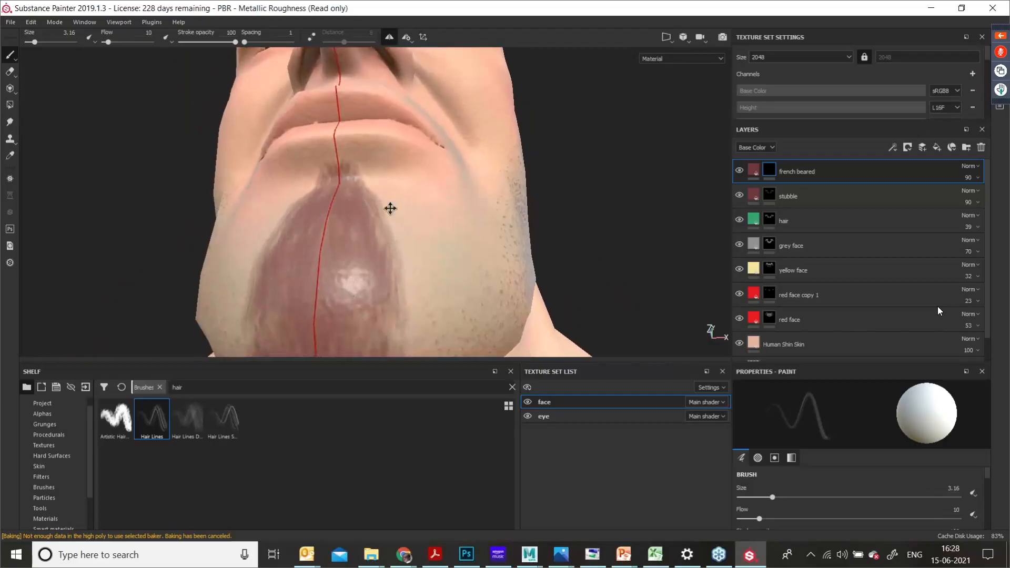
pyautogui.keyDown('alt'); pyautogui.moveTo(389, 209); pyautogui.dragTo(364, 275); pyautogui.keyUp('alt')
pyautogui.moveTo(362, 198)
pyautogui.mouseDown()
pyautogui.moveTo(369, 242)
pyautogui.moveTo(356, 259)
pyautogui.moveTo(384, 187)
pyautogui.moveTo(384, 233)
pyautogui.mouseUp()
# Step: Paint beard hairs across the side of the chin at size 11.4 and down from the mouth corner at size 7.71
pyautogui.keyDown('ctrl'); pyautogui.moveTo(384, 233); pyautogui.dragTo(446, 180, button='right'); pyautogui.keyUp('ctrl')
pyautogui.moveTo(446, 180)
pyautogui.mouseDown()
pyautogui.moveTo(383, 282)
pyautogui.moveTo(365, 259)
pyautogui.moveTo(383, 289)
pyautogui.moveTo(349, 248)
pyautogui.moveTo(361, 226)
pyautogui.moveTo(413, 211)
pyautogui.mouseUp()
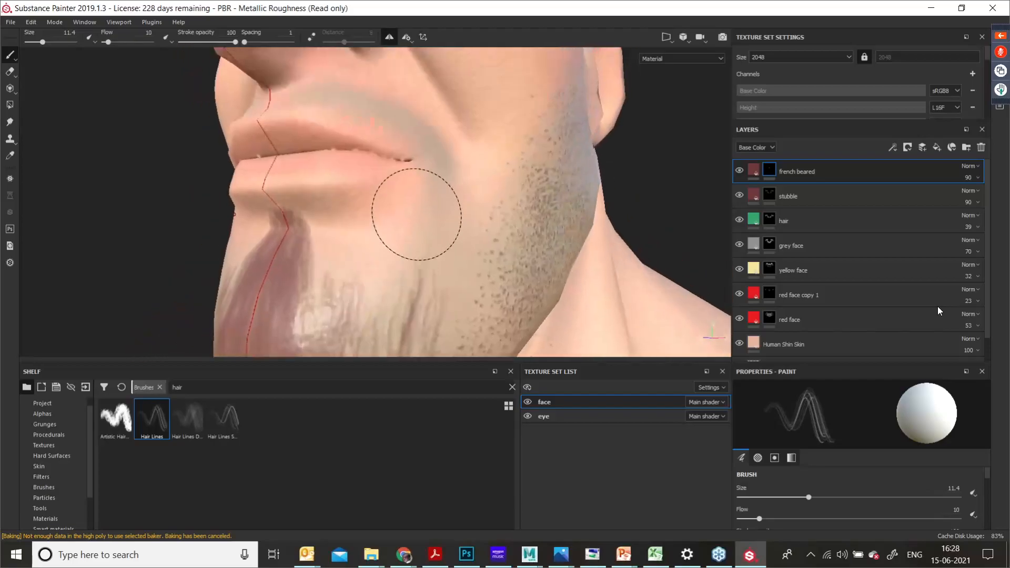
pyautogui.keyDown('ctrl'); pyautogui.moveTo(433, 176); pyautogui.dragTo(419, 176, button='right'); pyautogui.keyUp('ctrl')
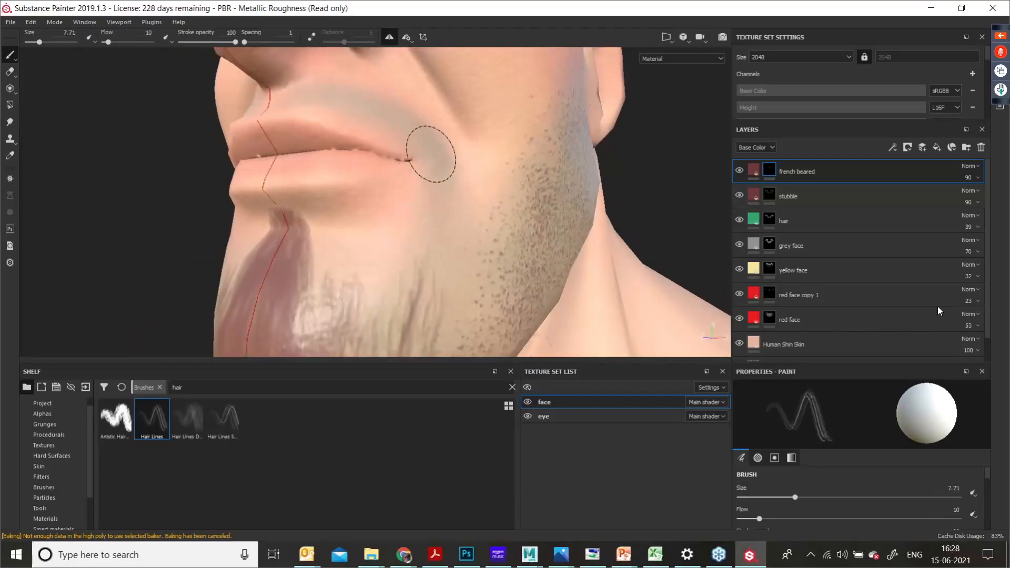
pyautogui.moveTo(430, 153)
pyautogui.mouseDown()
pyautogui.moveTo(437, 198)
pyautogui.moveTo(418, 269)
pyautogui.moveTo(451, 194)
pyautogui.moveTo(424, 305)
pyautogui.moveTo(428, 252)
pyautogui.moveTo(417, 304)
pyautogui.moveTo(426, 293)
pyautogui.moveTo(408, 235)
pyautogui.moveTo(409, 282)
pyautogui.mouseUp()
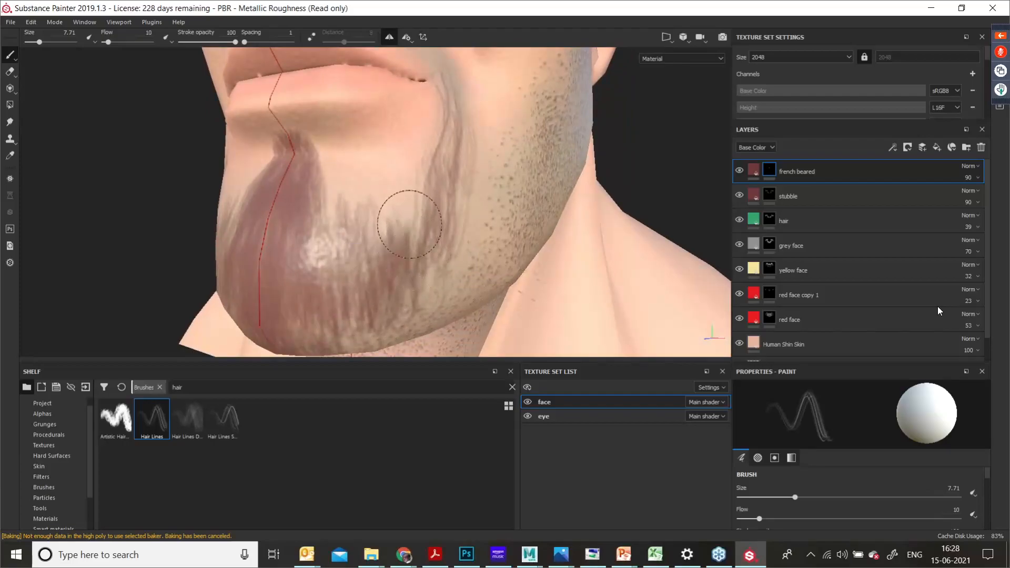
# Step: Fill in the beard densely over the side and underside of the chin toward the jaw with the size 7.71 brush
pyautogui.moveTo(435, 246)
pyautogui.keyDown('alt'); pyautogui.mouseDown()
pyautogui.moveTo(421, 220)
pyautogui.moveTo(424, 124)
pyautogui.mouseUp(); pyautogui.keyUp('alt')
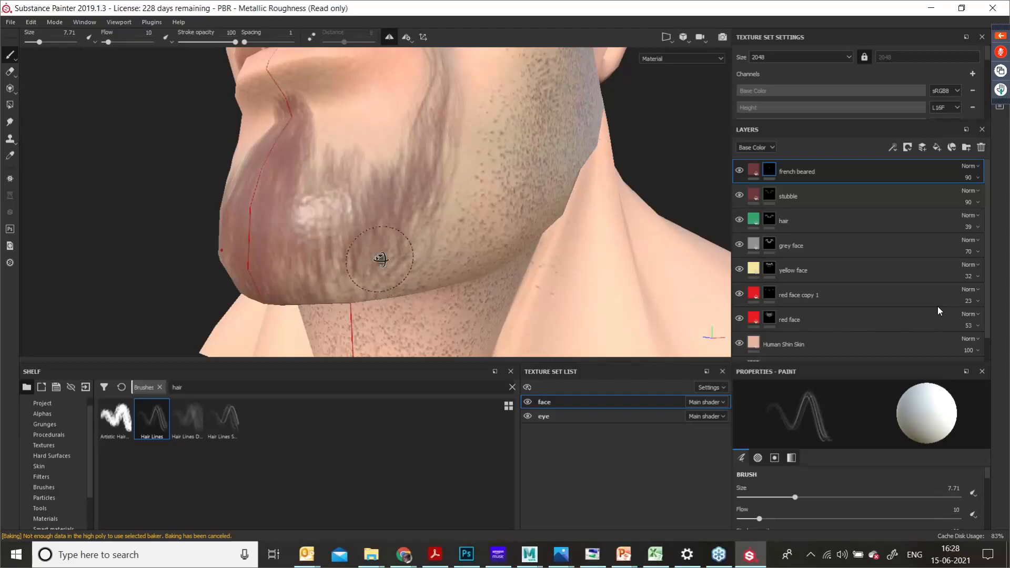
pyautogui.moveTo(380, 259)
pyautogui.keyDown('alt'); pyautogui.mouseDown()
pyautogui.moveTo(314, 279)
pyautogui.moveTo(309, 309)
pyautogui.mouseUp(); pyautogui.keyUp('alt')
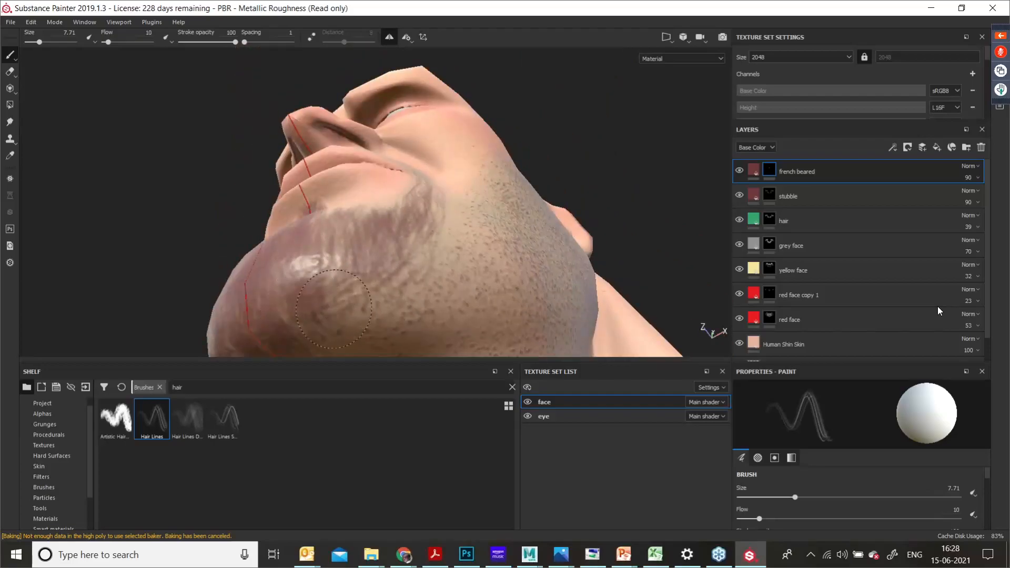
pyautogui.moveTo(354, 244); pyautogui.dragTo(361, 268, button='middle')
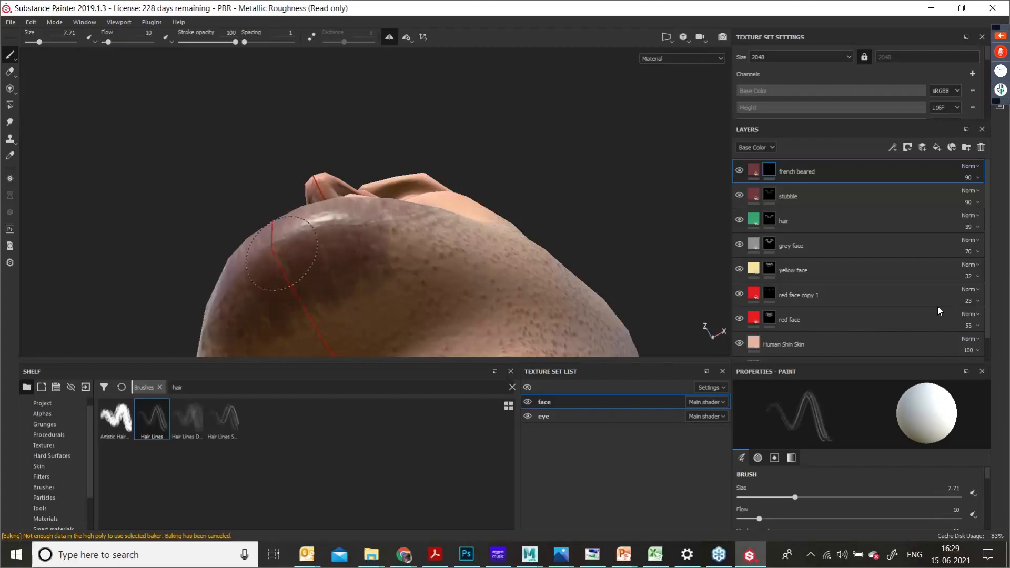
pyautogui.keyDown('alt'); pyautogui.moveTo(283, 240); pyautogui.dragTo(308, 258); pyautogui.keyUp('alt')
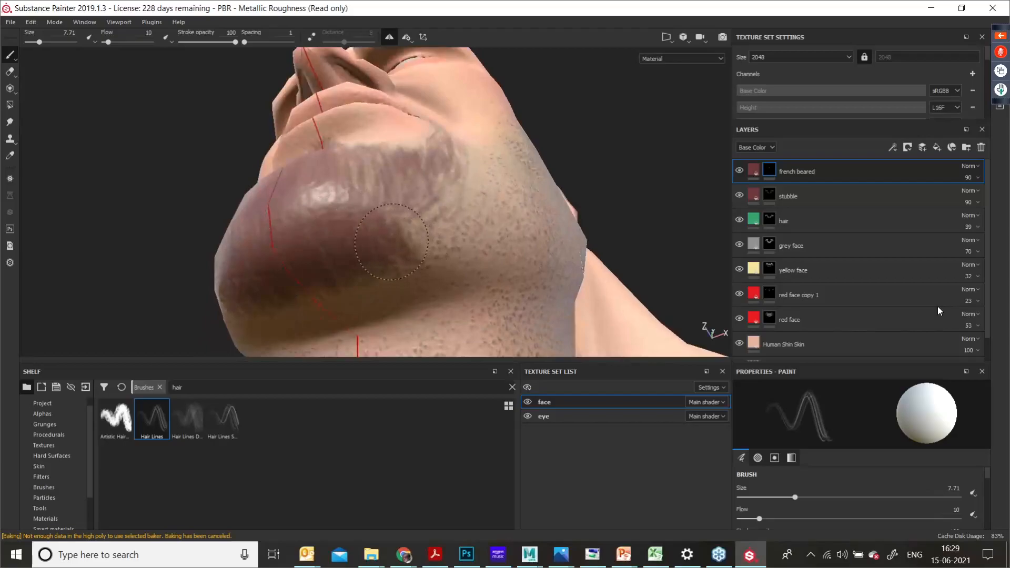
pyautogui.moveTo(401, 222)
pyautogui.keyDown('alt'); pyautogui.mouseDown()
pyautogui.moveTo(452, 158)
pyautogui.moveTo(432, 217)
pyautogui.mouseUp(); pyautogui.keyUp('alt')
pyautogui.moveTo(463, 159); pyautogui.dragTo(442, 211)
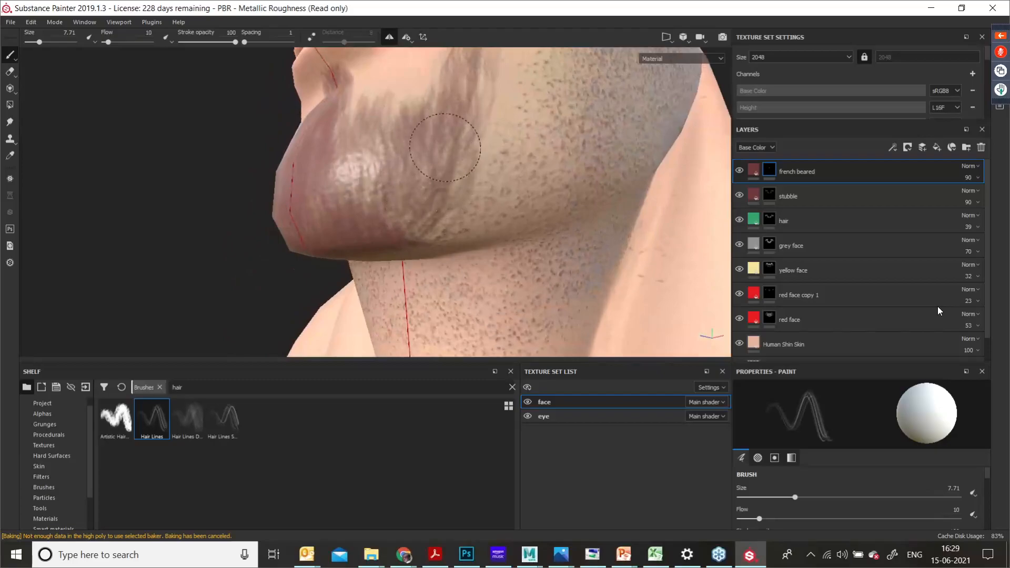
pyautogui.moveTo(377, 196)
pyautogui.keyDown('alt'); pyautogui.mouseDown()
pyautogui.moveTo(446, 219)
pyautogui.moveTo(357, 184)
pyautogui.moveTo(311, 137)
pyautogui.moveTo(321, 228)
pyautogui.mouseUp(); pyautogui.keyUp('alt')
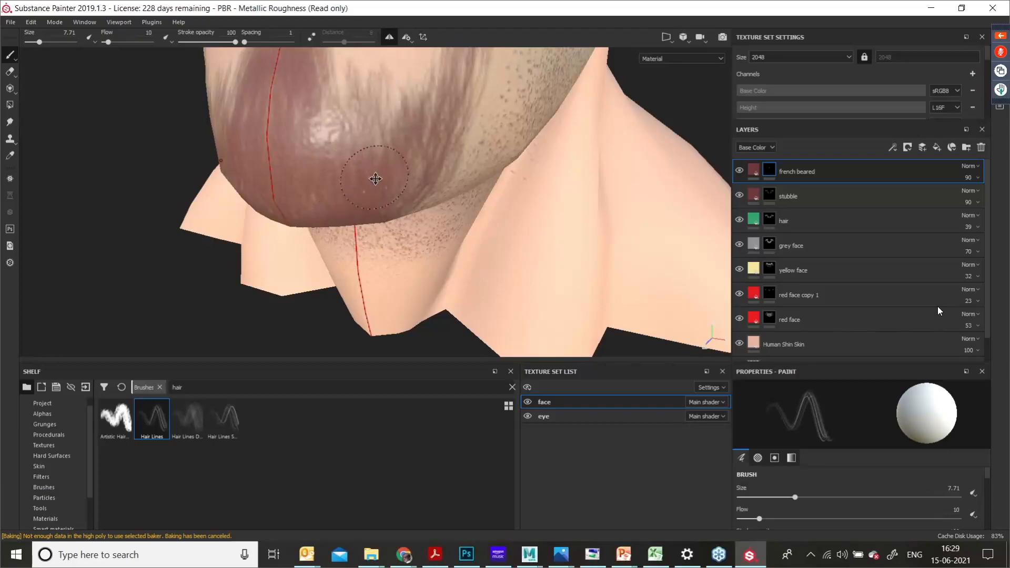
pyautogui.keyDown('alt'); pyautogui.moveTo(375, 179); pyautogui.dragTo(358, 170); pyautogui.keyUp('alt')
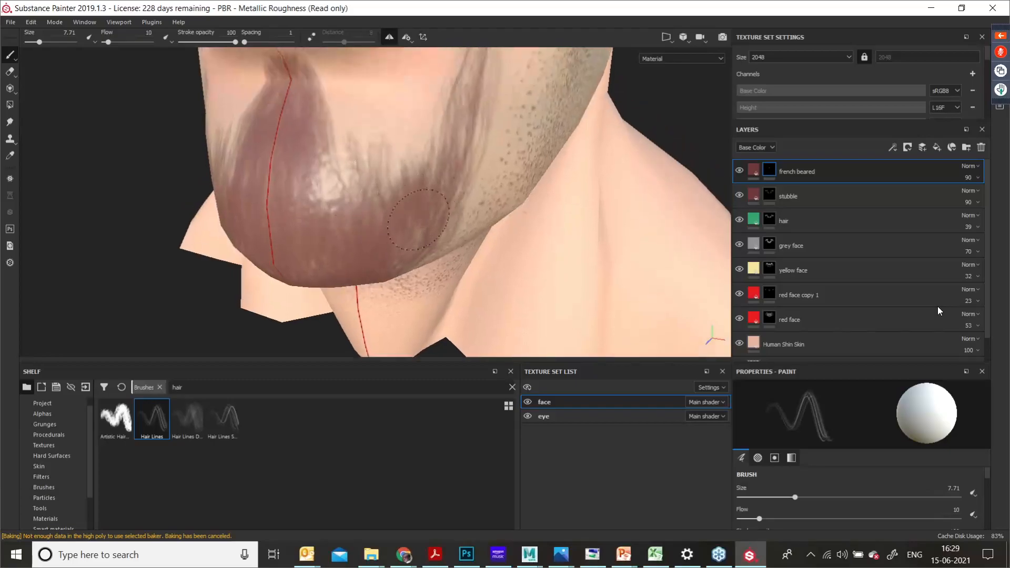
# Step: Widen and thicken the beard strip running from the mouth corner down to the chin with more hair strokes
pyautogui.keyDown('alt'); pyautogui.moveTo(419, 220); pyautogui.dragTo(468, 198); pyautogui.keyUp('alt')
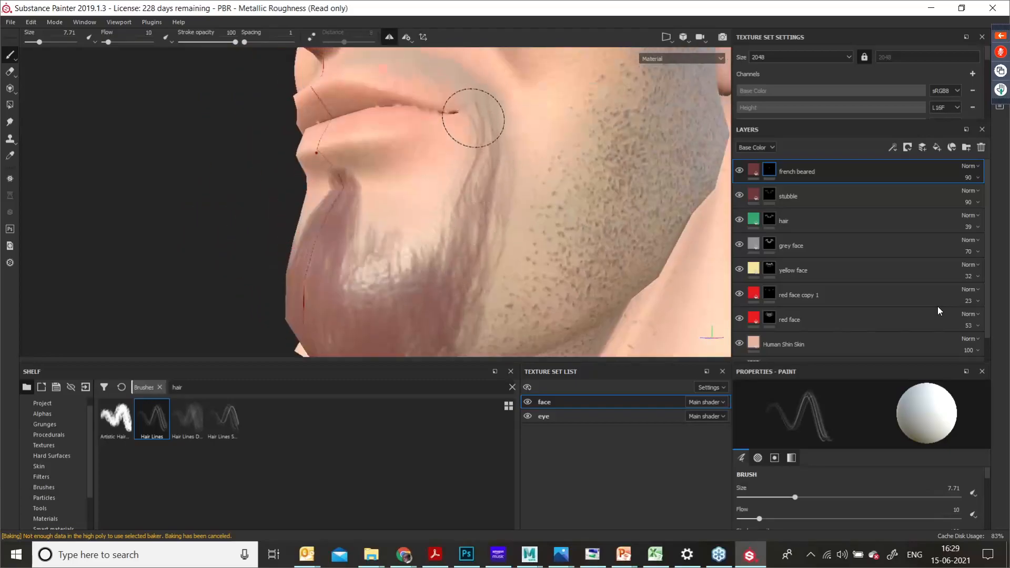
pyautogui.moveTo(483, 152)
pyautogui.mouseDown()
pyautogui.moveTo(484, 259)
pyautogui.moveTo(459, 320)
pyautogui.moveTo(431, 302)
pyautogui.mouseUp()
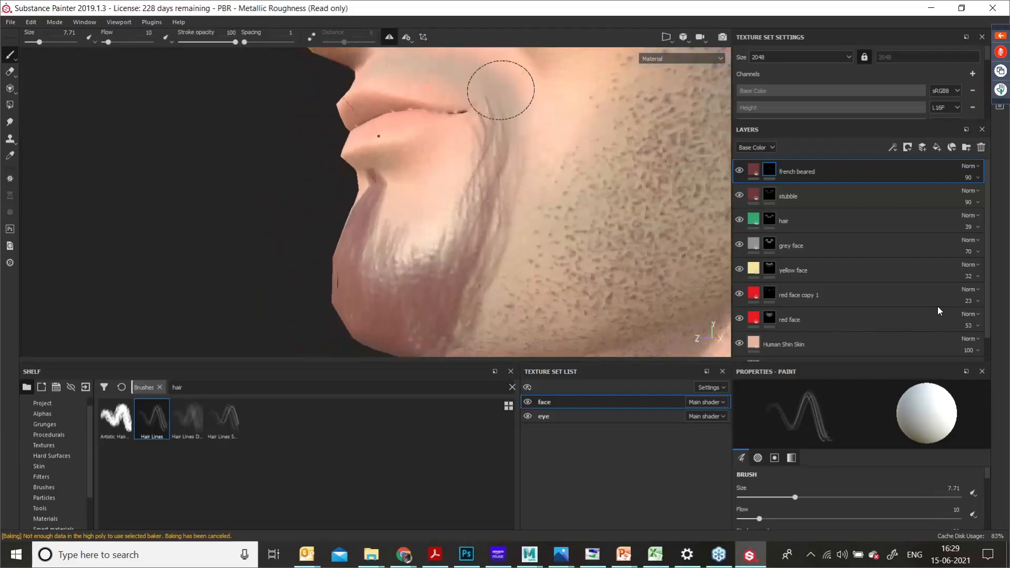
pyautogui.moveTo(500, 90)
pyautogui.mouseDown()
pyautogui.moveTo(521, 180)
pyautogui.moveTo(499, 244)
pyautogui.mouseUp()
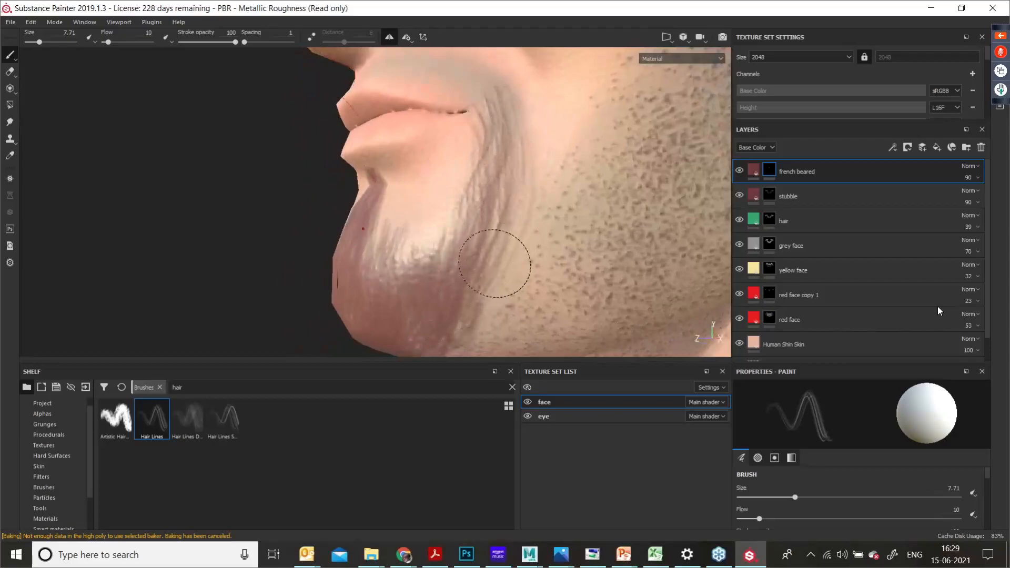
pyautogui.moveTo(435, 255)
pyautogui.keyDown('alt'); pyautogui.mouseDown()
pyautogui.moveTo(486, 249)
pyautogui.moveTo(415, 266)
pyautogui.moveTo(435, 158)
pyautogui.mouseUp(); pyautogui.keyUp('alt')
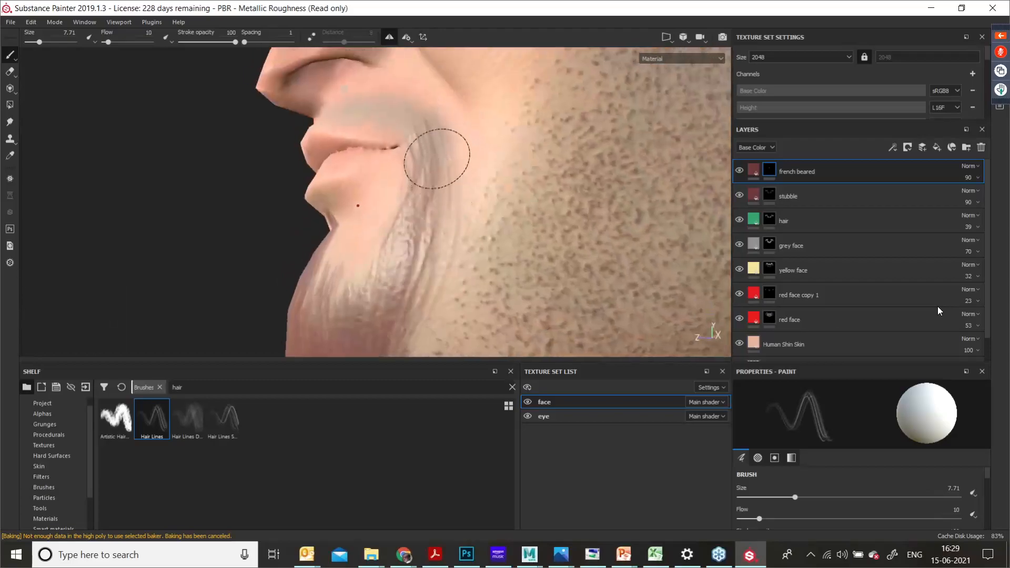
# Step: Fill in the beard strip from the mouth corner down the side of the chin with denser hair strokes
pyautogui.keyDown('alt'); pyautogui.moveTo(420, 295); pyautogui.dragTo(447, 117); pyautogui.keyUp('alt')
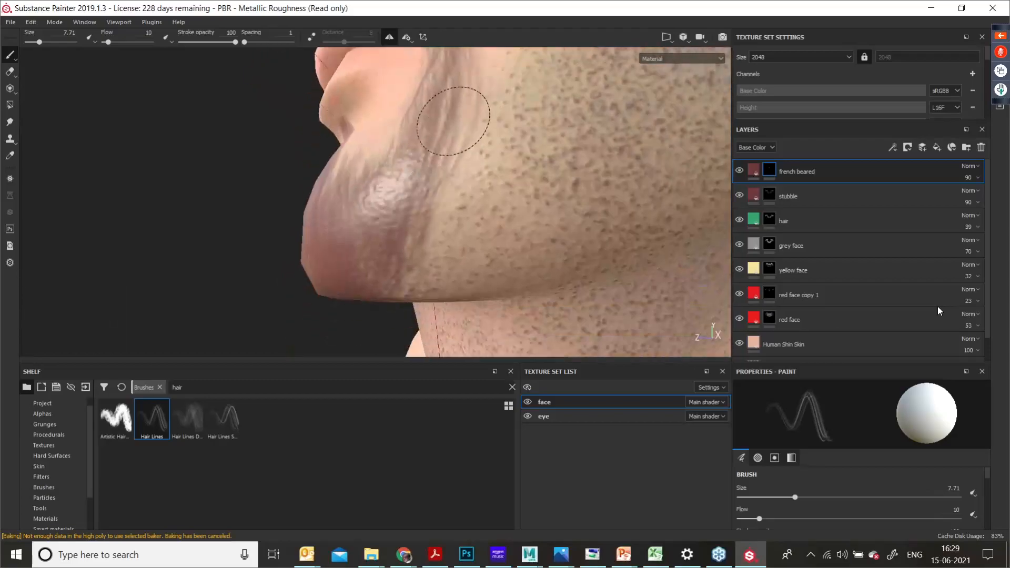
pyautogui.keyDown('alt'); pyautogui.moveTo(391, 259); pyautogui.dragTo(425, 219); pyautogui.keyUp('alt')
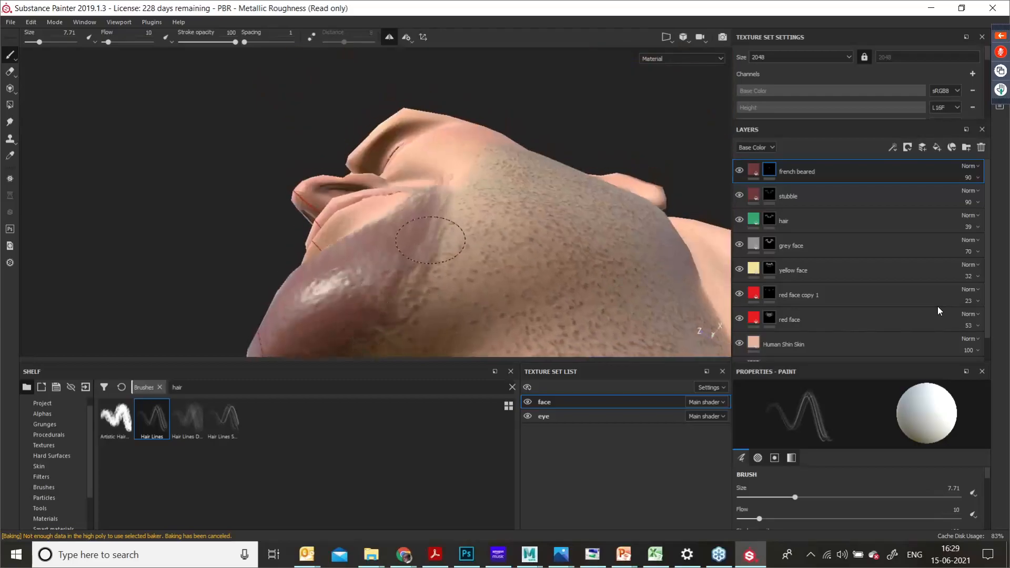
pyautogui.keyDown('alt'); pyautogui.moveTo(409, 239); pyautogui.dragTo(416, 307); pyautogui.keyUp('alt')
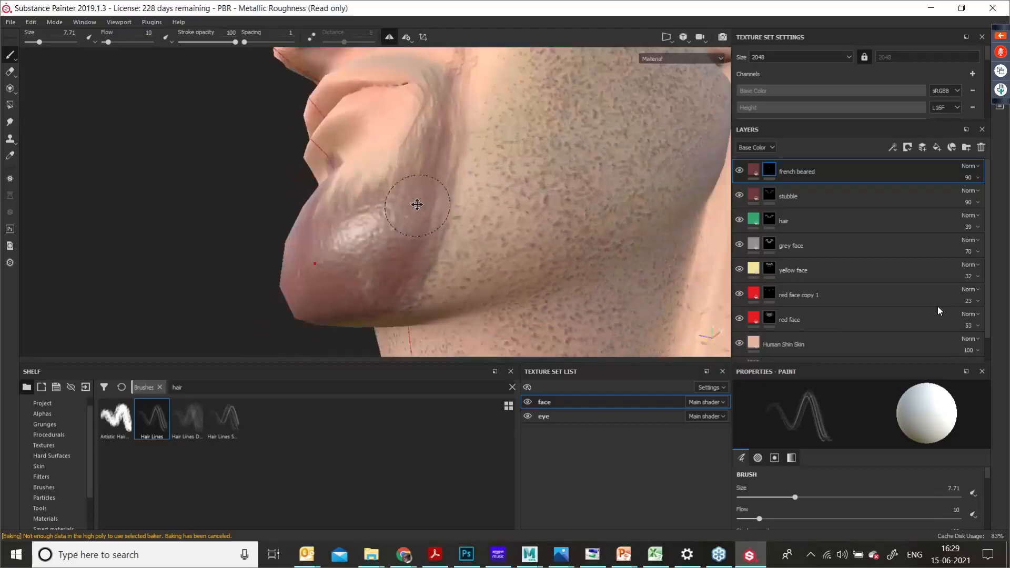
pyautogui.keyDown('alt'); pyautogui.moveTo(417, 205); pyautogui.dragTo(397, 276); pyautogui.keyUp('alt')
pyautogui.keyDown('alt'); pyautogui.moveTo(422, 207); pyautogui.dragTo(431, 296, button='middle'); pyautogui.keyUp('alt')
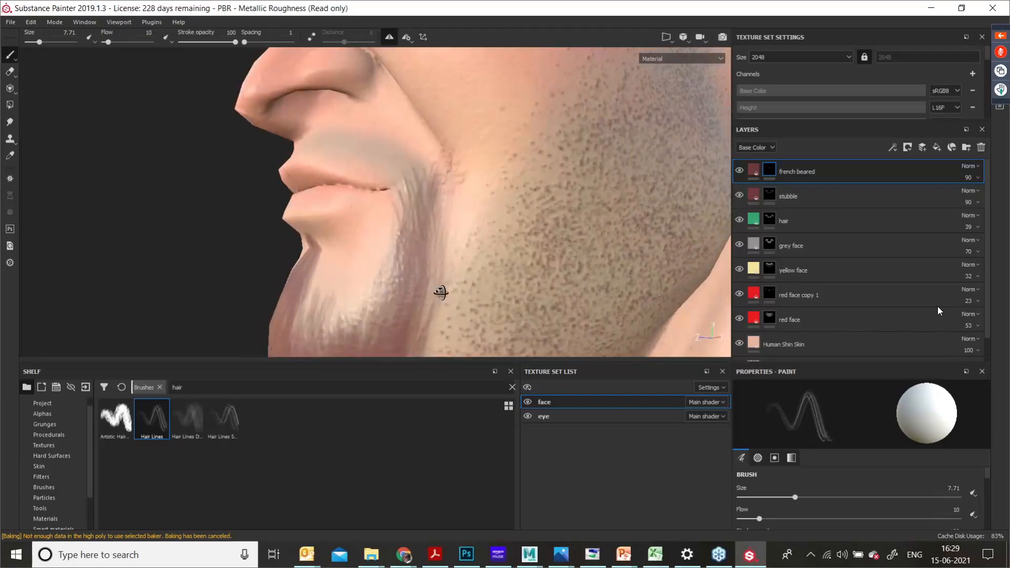
# Step: Erase the stray hair marks beside the mouth corner and soften the strip's outer edge, reducing the eraser to size 8.25
pyautogui.keyDown('alt'); pyautogui.moveTo(441, 292); pyautogui.dragTo(473, 271); pyautogui.keyUp('alt')
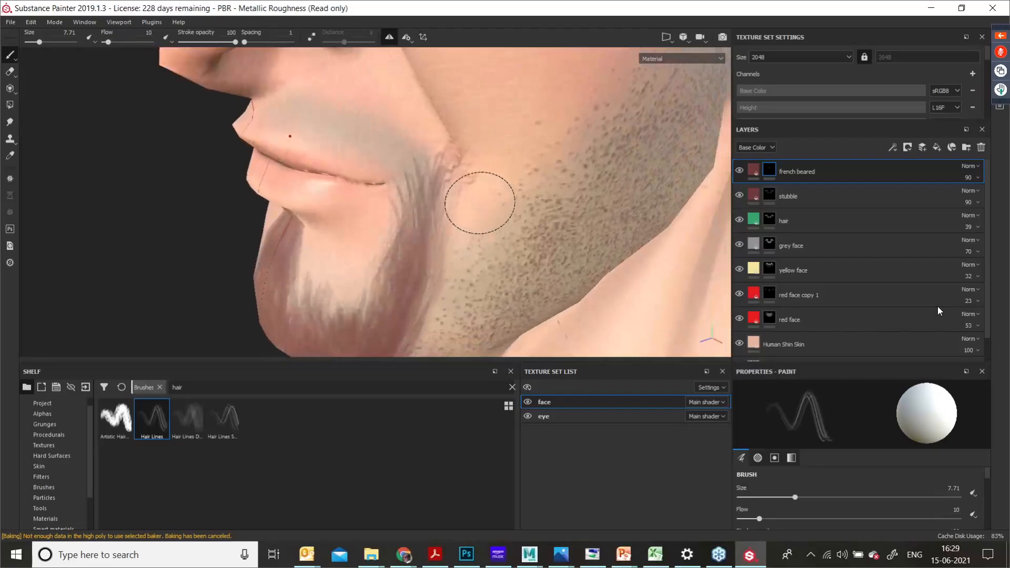
pyautogui.press('e')
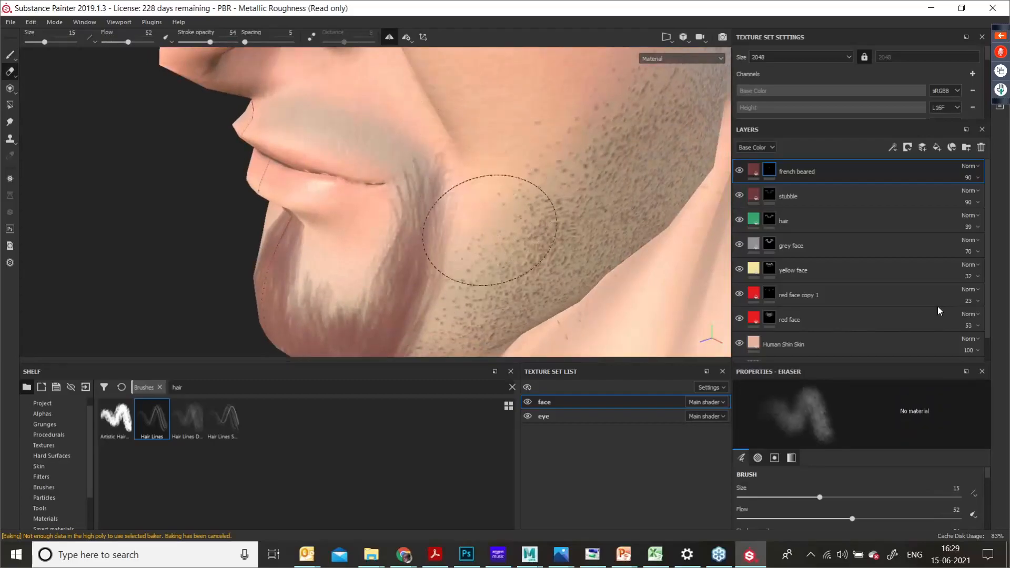
pyautogui.moveTo(496, 189)
pyautogui.keyDown('ctrl'); pyautogui.mouseDown(button='right')
pyautogui.moveTo(481, 192)
pyautogui.moveTo(470, 179)
pyautogui.mouseUp(button='right'); pyautogui.keyUp('ctrl')
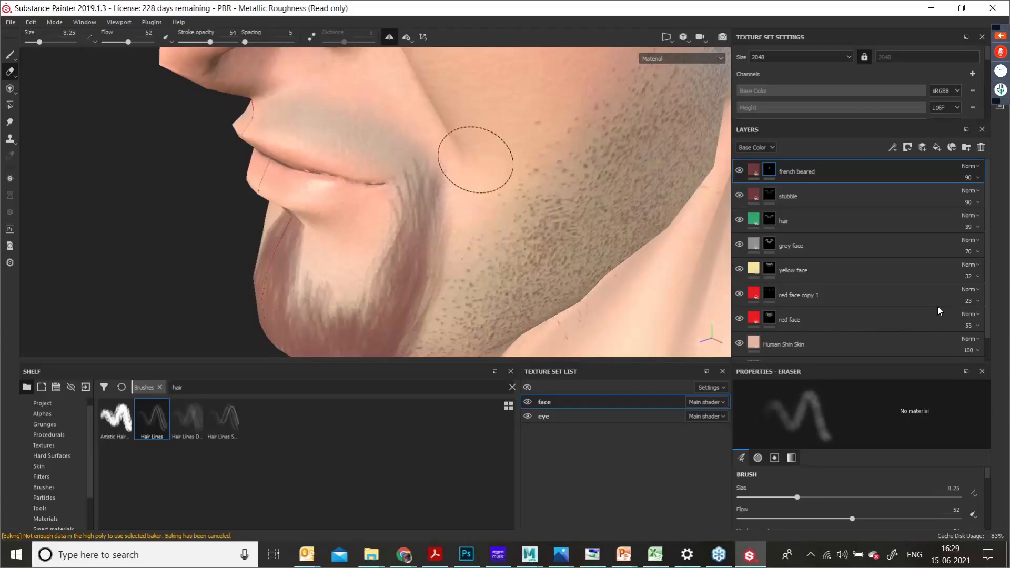
# Step: Paint a moustache of short hair strokes across the upper lip to the mouth corners with the hair brush at size 5.65
pyautogui.keyDown('alt'); pyautogui.moveTo(522, 169); pyautogui.dragTo(573, 208); pyautogui.keyUp('alt')
pyautogui.keyDown('alt'); pyautogui.moveTo(573, 209); pyautogui.dragTo(514, 186, button='right'); pyautogui.keyUp('alt')
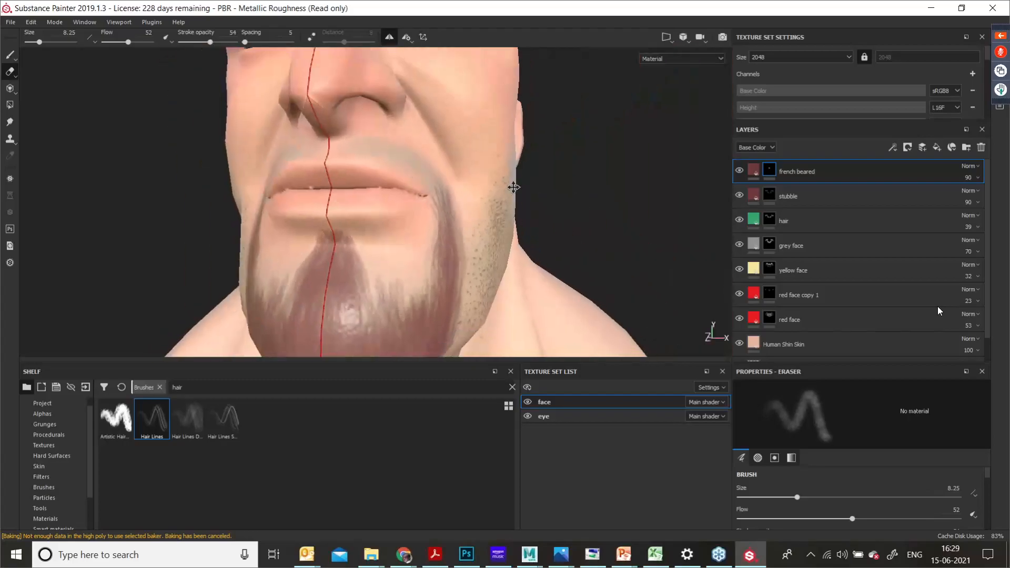
pyautogui.keyDown('alt'); pyautogui.moveTo(513, 186); pyautogui.dragTo(613, 226); pyautogui.keyUp('alt')
pyautogui.keyDown('alt'); pyautogui.moveTo(613, 226); pyautogui.dragTo(426, 203, button='right'); pyautogui.keyUp('alt')
pyautogui.keyDown('alt'); pyautogui.moveTo(426, 203); pyautogui.dragTo(467, 219, button='middle'); pyautogui.keyUp('alt')
pyautogui.keyDown('alt'); pyautogui.moveTo(467, 218); pyautogui.dragTo(424, 254); pyautogui.keyUp('alt')
pyautogui.keyDown('alt'); pyautogui.moveTo(424, 255); pyautogui.dragTo(505, 304, button='right'); pyautogui.keyUp('alt')
pyautogui.keyDown('alt'); pyautogui.moveTo(504, 305); pyautogui.dragTo(478, 300, button='middle'); pyautogui.keyUp('alt')
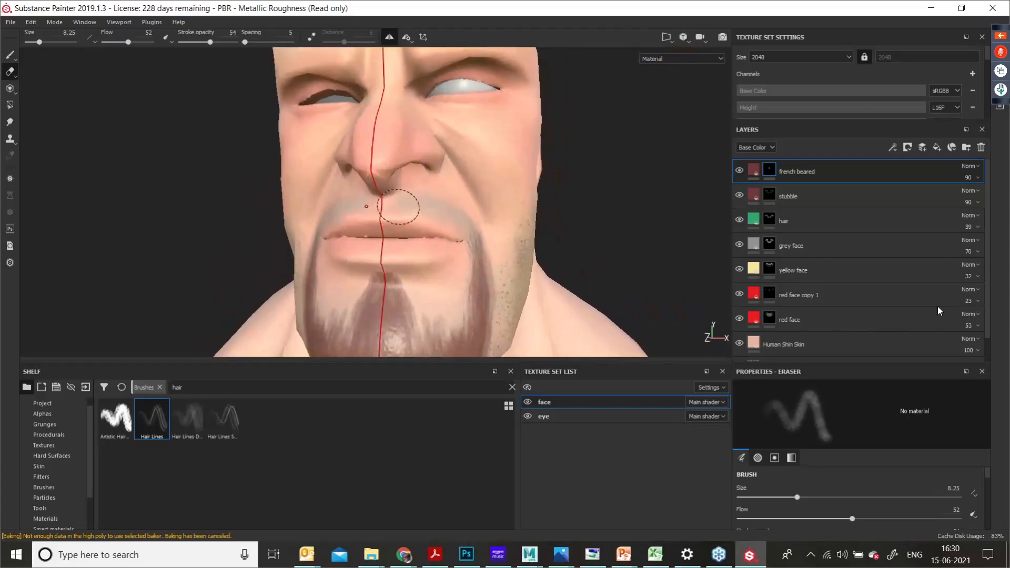
pyautogui.keyDown('alt'); pyautogui.moveTo(394, 203); pyautogui.dragTo(501, 302, button='right'); pyautogui.keyUp('alt')
pyautogui.keyDown('alt'); pyautogui.moveTo(404, 223); pyautogui.dragTo(367, 221); pyautogui.keyUp('alt')
pyautogui.keyDown('alt'); pyautogui.moveTo(495, 257); pyautogui.dragTo(605, 355, button='right'); pyautogui.keyUp('alt')
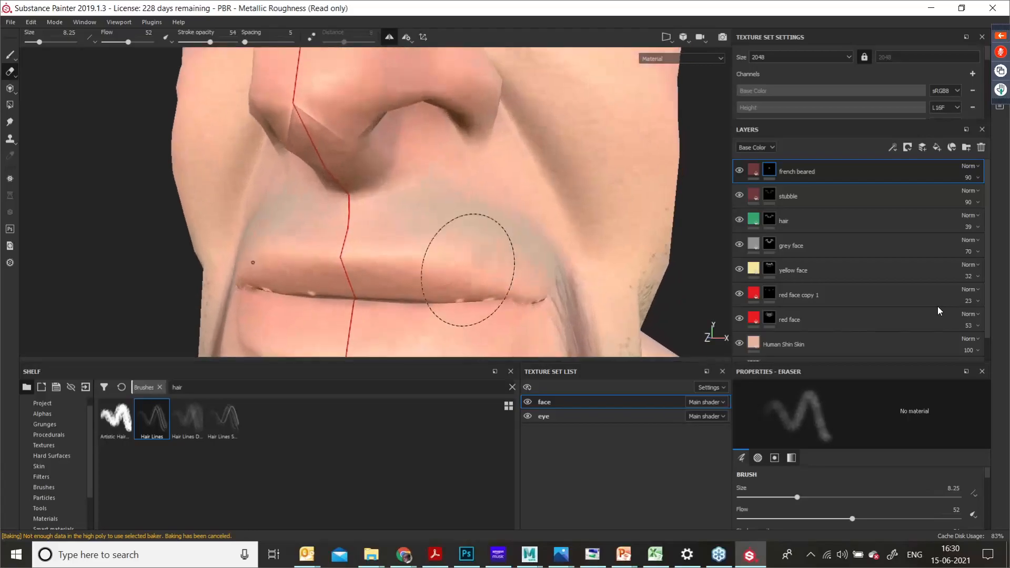
pyautogui.press('1')
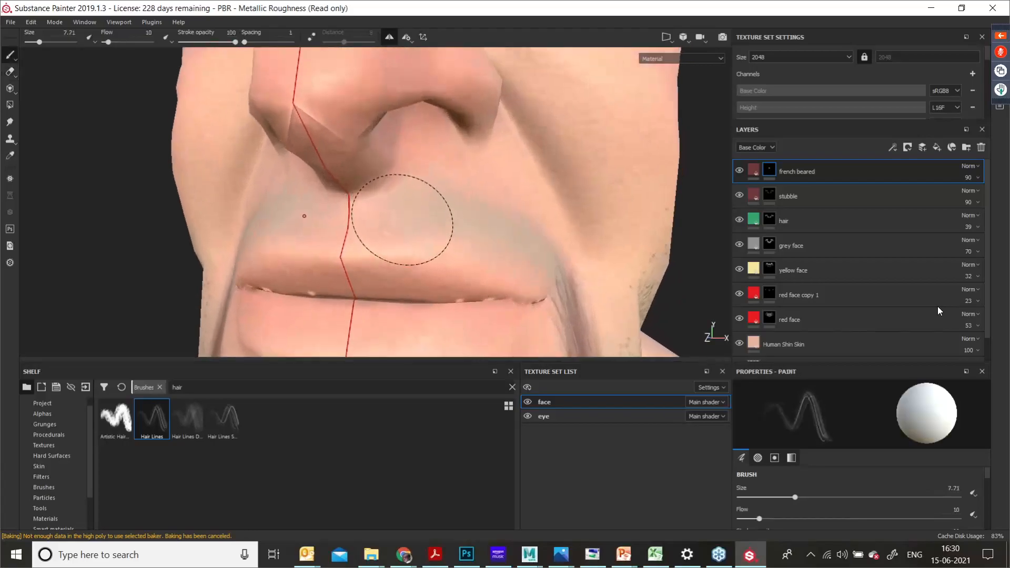
pyautogui.keyDown('ctrl'); pyautogui.moveTo(402, 220); pyautogui.dragTo(387, 216, button='right'); pyautogui.keyUp('ctrl')
pyautogui.moveTo(385, 214)
pyautogui.mouseDown()
pyautogui.moveTo(401, 212)
pyautogui.moveTo(380, 220)
pyautogui.moveTo(363, 210)
pyautogui.moveTo(410, 234)
pyautogui.moveTo(426, 227)
pyautogui.moveTo(431, 241)
pyautogui.moveTo(457, 227)
pyautogui.moveTo(514, 226)
pyautogui.moveTo(525, 264)
pyautogui.moveTo(541, 252)
pyautogui.moveTo(553, 281)
pyautogui.mouseUp()
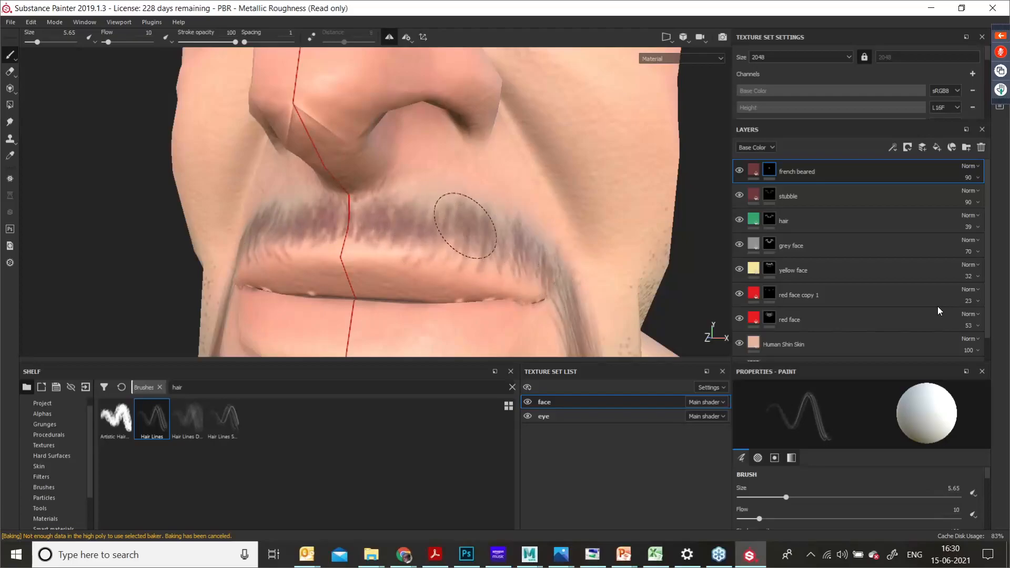
# Step: Fill in the moustache below the nose and toward the mouth corners so it joins the beard strips
pyautogui.moveTo(422, 193); pyautogui.dragTo(405, 217)
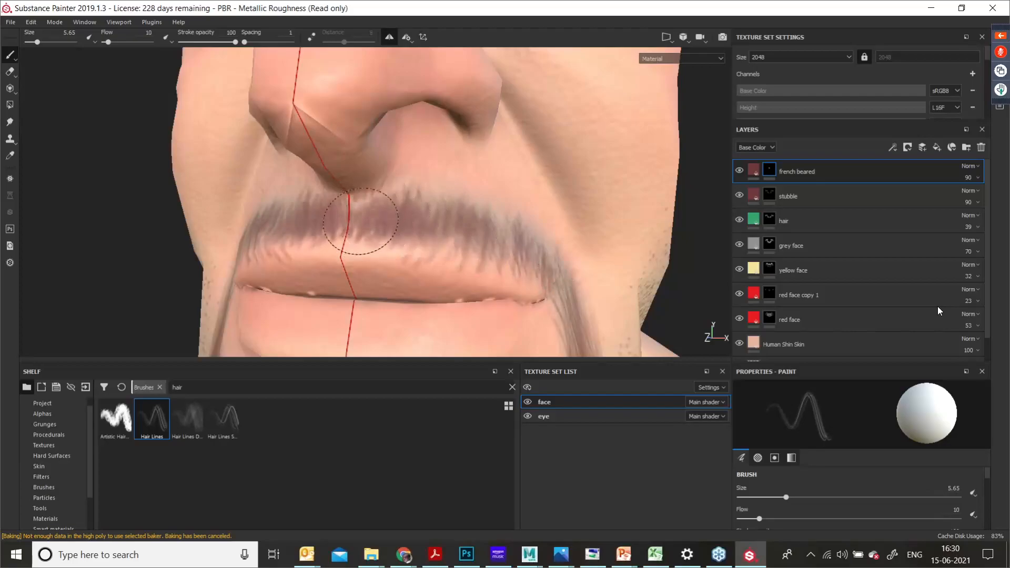
pyautogui.keyDown('alt'); pyautogui.moveTo(526, 292); pyautogui.dragTo(343, 277, button='right'); pyautogui.keyUp('alt')
pyautogui.keyDown('alt'); pyautogui.moveTo(343, 277); pyautogui.dragTo(390, 273); pyautogui.keyUp('alt')
pyautogui.keyDown('alt'); pyautogui.moveTo(390, 272); pyautogui.dragTo(350, 261, button='middle'); pyautogui.keyUp('alt')
pyautogui.moveTo(488, 245)
pyautogui.mouseDown()
pyautogui.moveTo(529, 254)
pyautogui.moveTo(524, 281)
pyautogui.mouseUp()
pyautogui.moveTo(478, 229)
pyautogui.mouseDown()
pyautogui.moveTo(459, 220)
pyautogui.moveTo(431, 245)
pyautogui.moveTo(411, 223)
pyautogui.moveTo(395, 228)
pyautogui.moveTo(372, 215)
pyautogui.moveTo(538, 217)
pyautogui.mouseUp()
pyautogui.keyDown('alt'); pyautogui.moveTo(538, 217); pyautogui.dragTo(463, 221, button='right'); pyautogui.keyUp('alt')
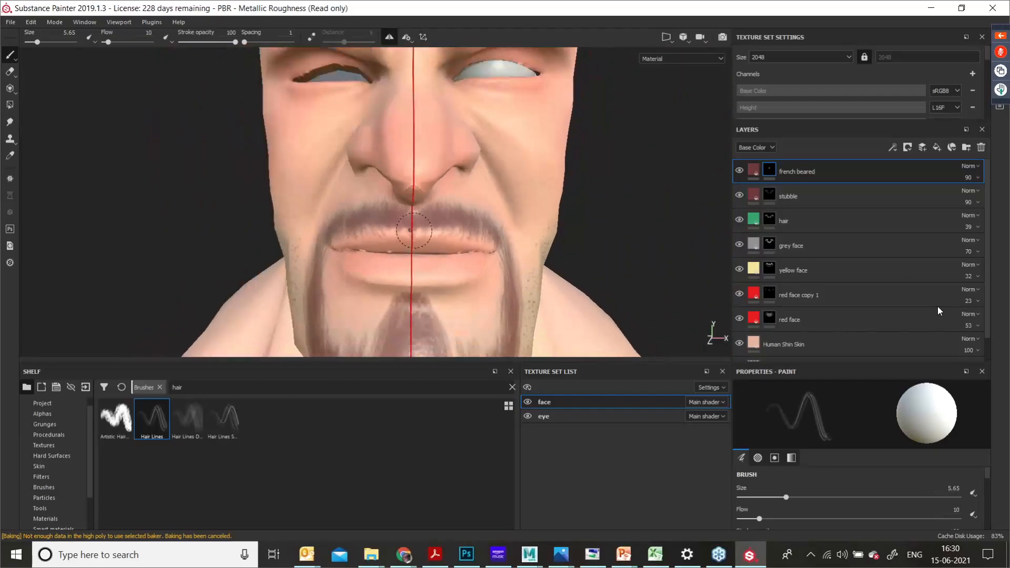
# Step: Thicken the bend at the mouth corner and the upper edge of the moustache with more hair strokes
pyautogui.keyDown('alt'); pyautogui.moveTo(473, 247); pyautogui.dragTo(507, 203, button='middle'); pyautogui.keyUp('alt')
pyautogui.moveTo(507, 202)
pyautogui.keyDown('alt'); pyautogui.mouseDown()
pyautogui.moveTo(402, 221)
pyautogui.moveTo(480, 206)
pyautogui.moveTo(480, 187)
pyautogui.moveTo(465, 179)
pyautogui.mouseUp(); pyautogui.keyUp('alt')
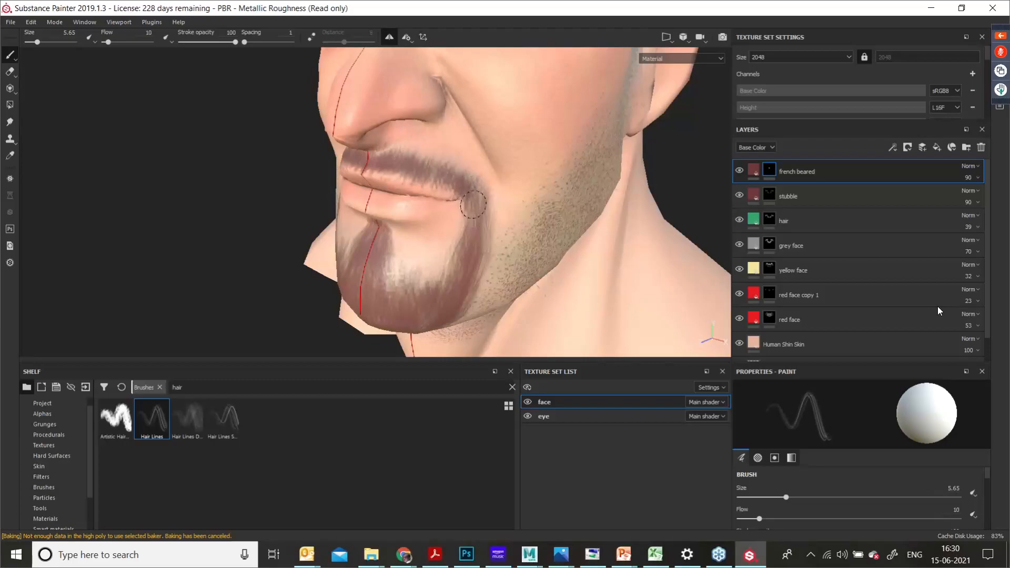
pyautogui.moveTo(456, 241)
pyautogui.keyDown('alt'); pyautogui.mouseDown()
pyautogui.moveTo(534, 192)
pyautogui.moveTo(466, 202)
pyautogui.mouseUp(); pyautogui.keyUp('alt')
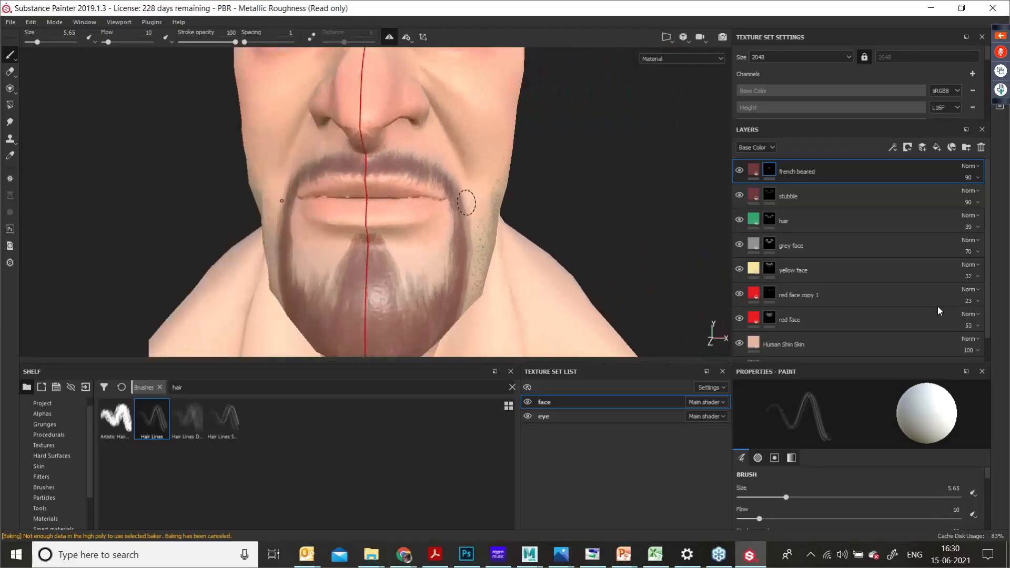
pyautogui.moveTo(379, 153)
pyautogui.keyDown('alt'); pyautogui.mouseDown(button='right')
pyautogui.moveTo(417, 192)
pyautogui.moveTo(420, 163)
pyautogui.mouseUp(button='right'); pyautogui.keyUp('alt')
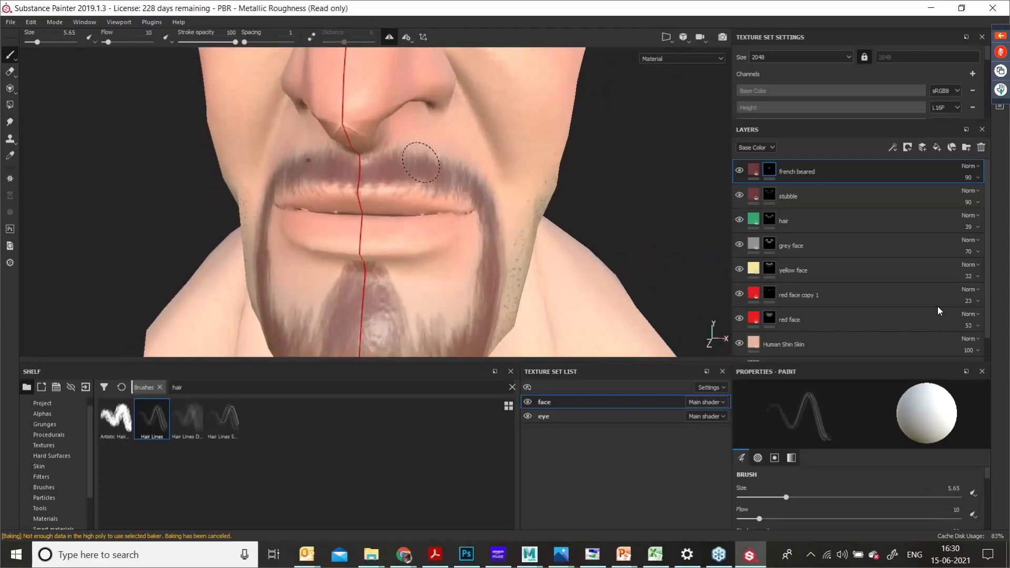
pyautogui.moveTo(417, 160); pyautogui.dragTo(473, 190)
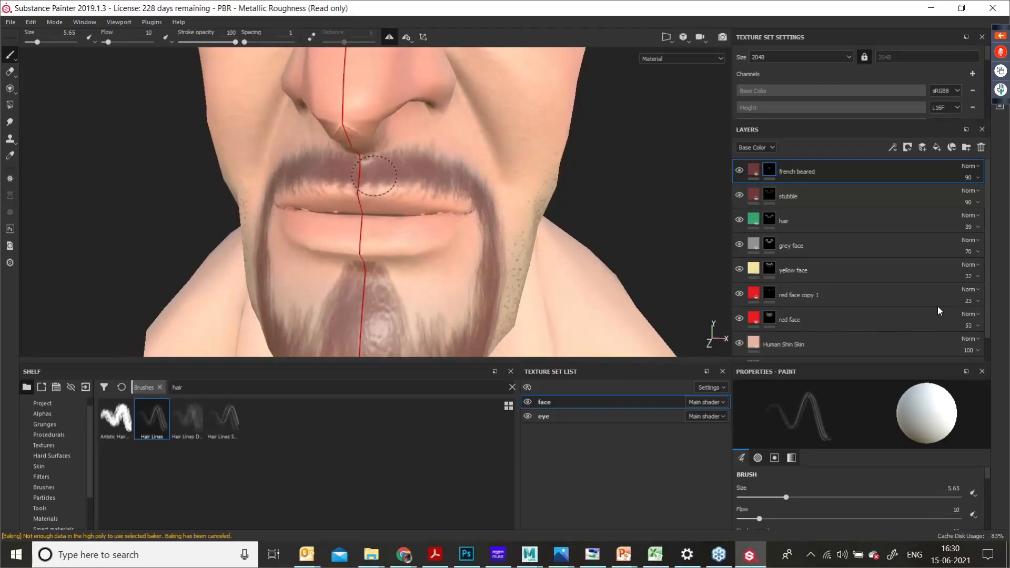
# Step: Darken the beard strip from the moustache's end down the side of the chin with additional hair strokes
pyautogui.keyDown('alt'); pyautogui.moveTo(481, 178); pyautogui.dragTo(478, 177); pyautogui.keyUp('alt')
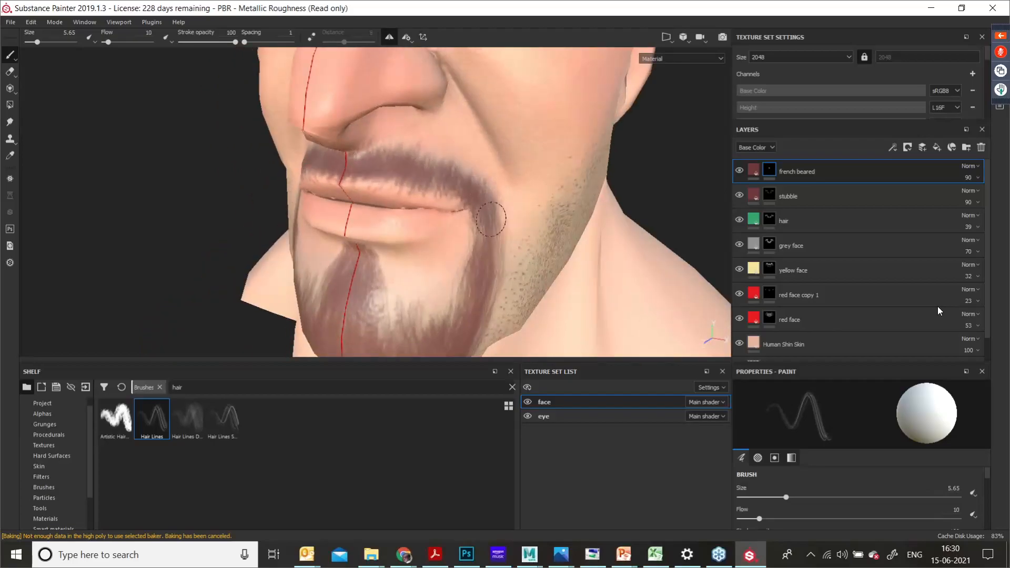
pyautogui.keyDown('alt'); pyautogui.moveTo(499, 250); pyautogui.dragTo(476, 201, button='middle'); pyautogui.keyUp('alt')
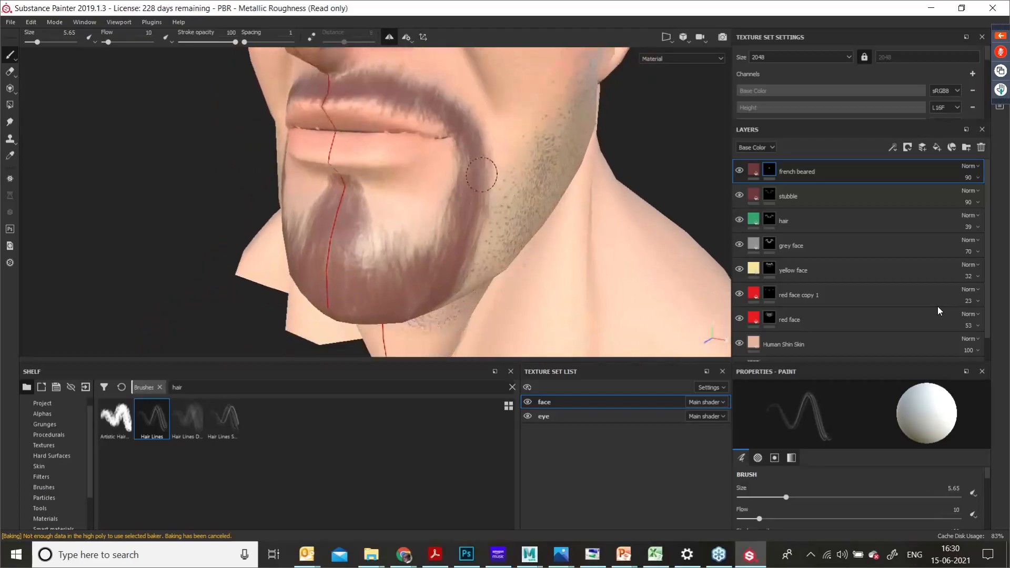
pyautogui.keyDown('alt'); pyautogui.moveTo(460, 223); pyautogui.dragTo(391, 248); pyautogui.keyUp('alt')
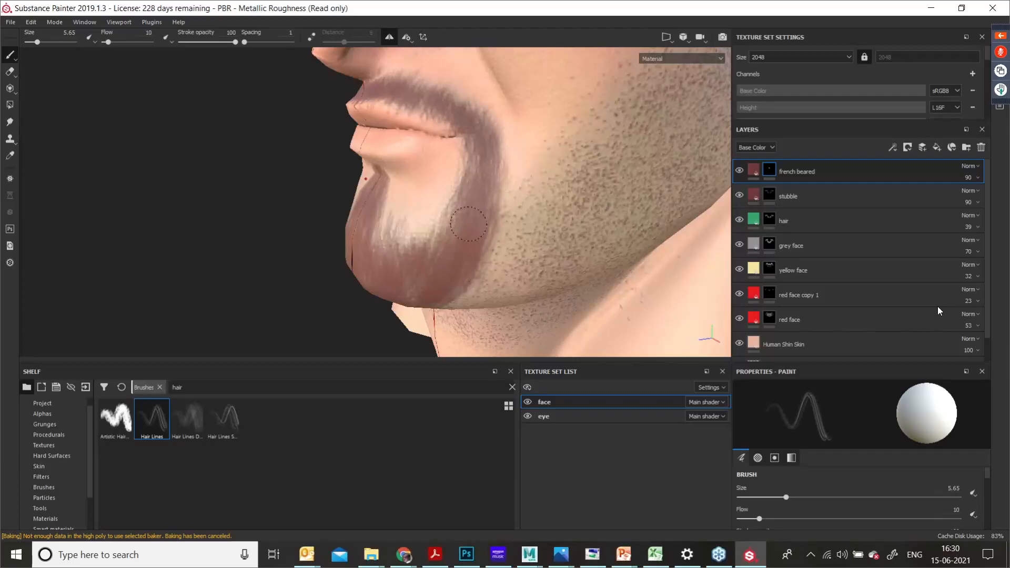
# Step: Clean up the beard's outer edge along the cheek and under the jaw with the eraser at size 5.16, opacity 94 and flow 100
pyautogui.press('e')
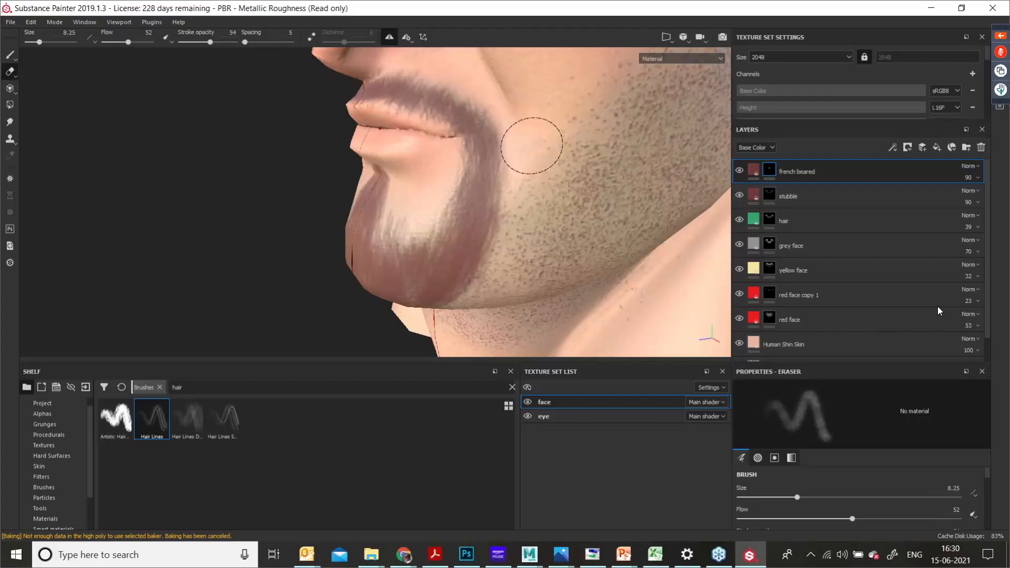
pyautogui.press('[')
pyautogui.press('[')
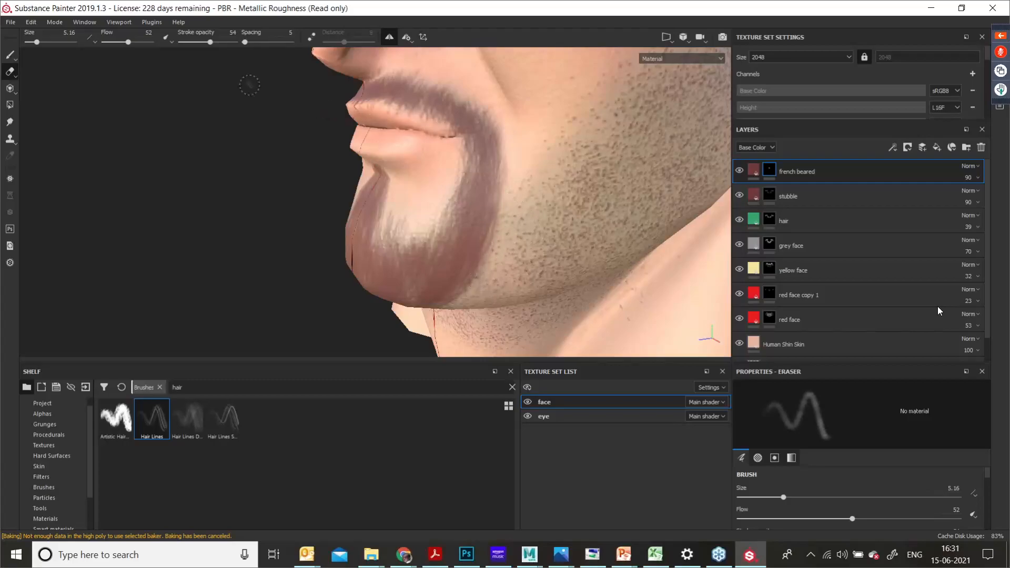
pyautogui.click(232, 42)
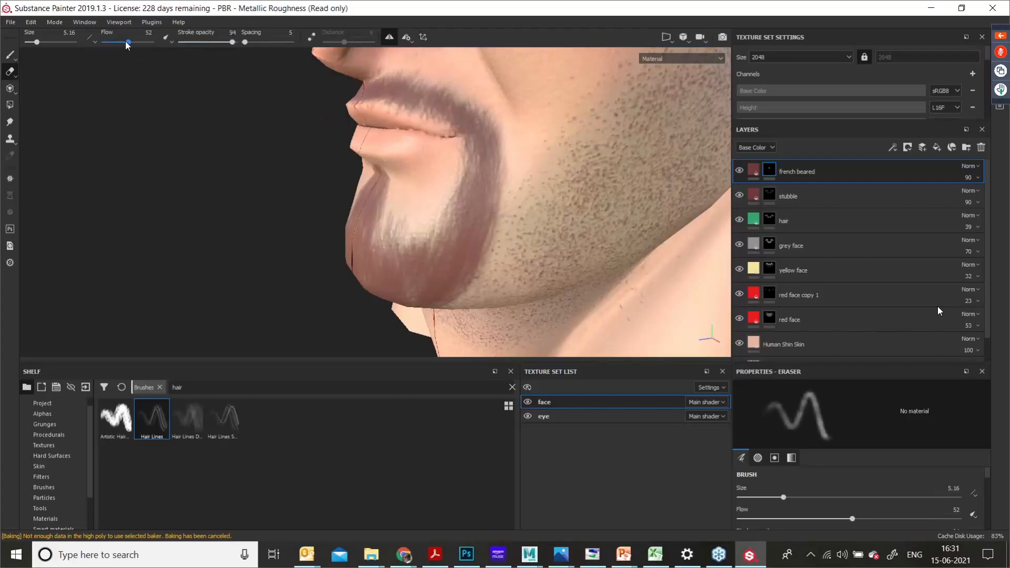
pyautogui.moveTo(128, 42); pyautogui.dragTo(153, 42)
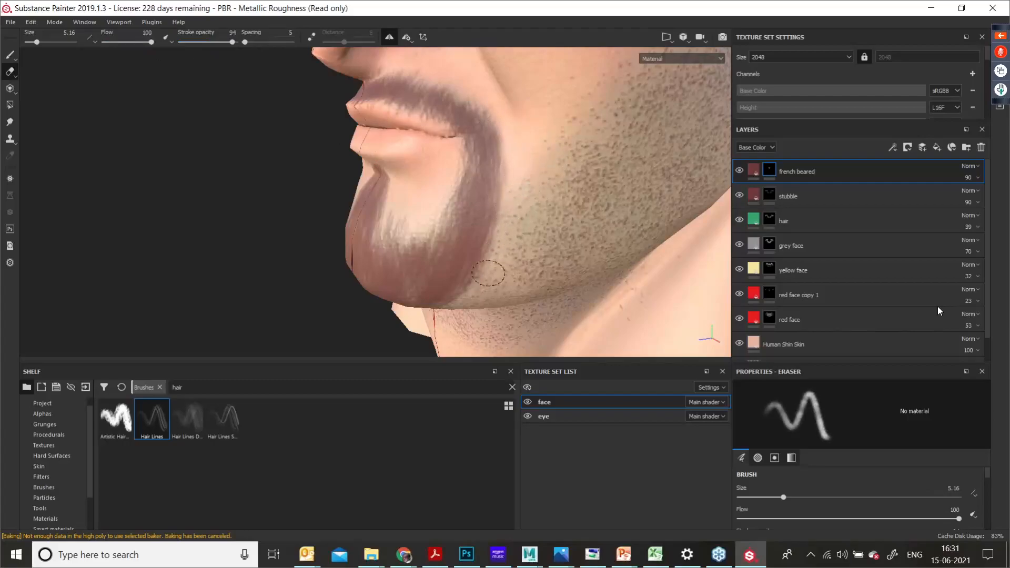
pyautogui.moveTo(475, 301)
pyautogui.keyDown('alt'); pyautogui.mouseDown()
pyautogui.moveTo(518, 232)
pyautogui.moveTo(545, 153)
pyautogui.mouseUp(); pyautogui.keyUp('alt')
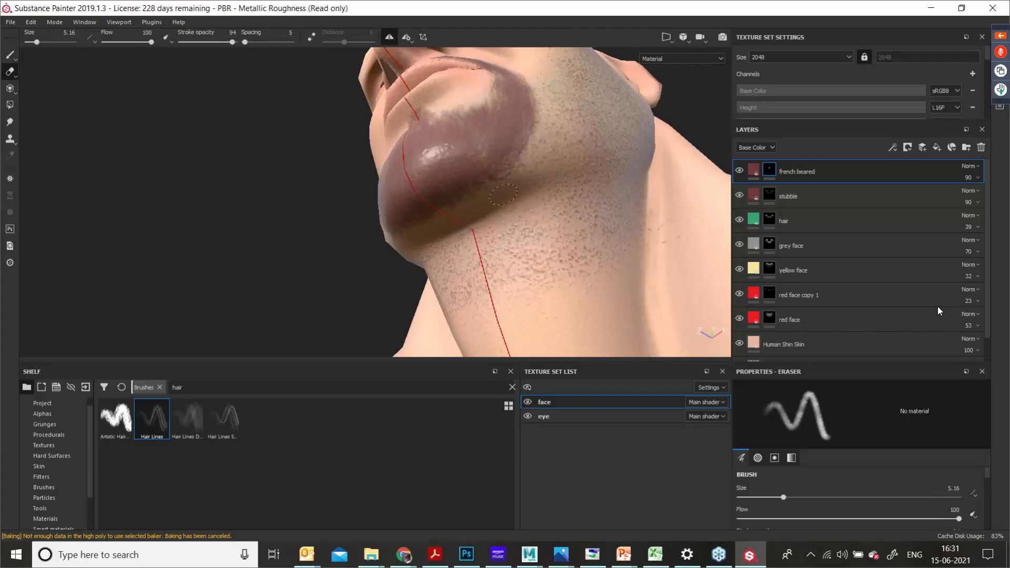
pyautogui.keyDown('alt'); pyautogui.moveTo(552, 146); pyautogui.dragTo(473, 204); pyautogui.keyUp('alt')
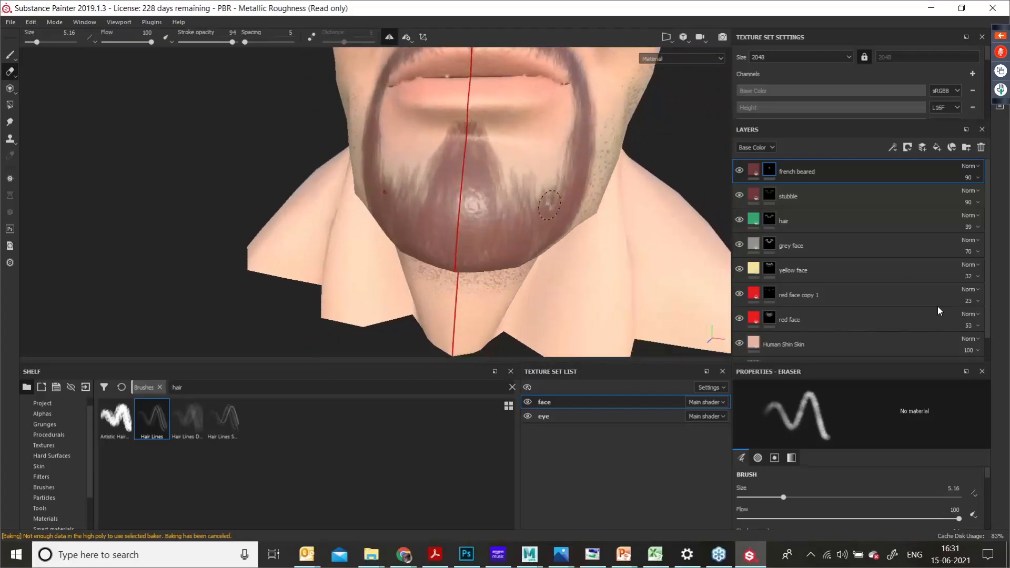
# Step: Paint hair strokes with the size 5.65 hair brush to fill the gaps on the chin beside the central tuft
pyautogui.press('1')
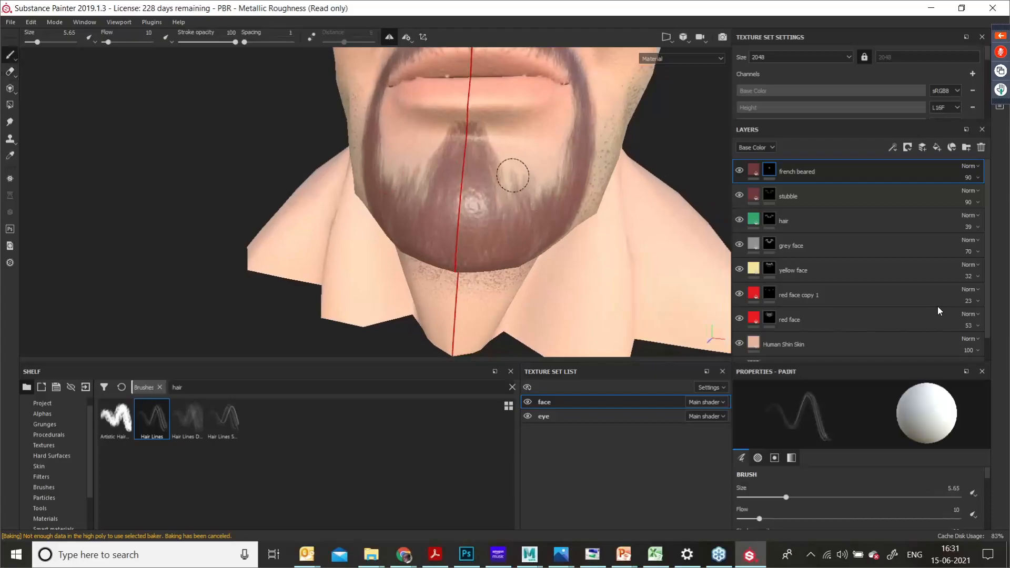
pyautogui.moveTo(513, 175)
pyautogui.mouseDown()
pyautogui.moveTo(506, 190)
pyautogui.moveTo(523, 176)
pyautogui.moveTo(548, 198)
pyautogui.moveTo(549, 182)
pyautogui.moveTo(526, 174)
pyautogui.moveTo(504, 199)
pyautogui.mouseUp()
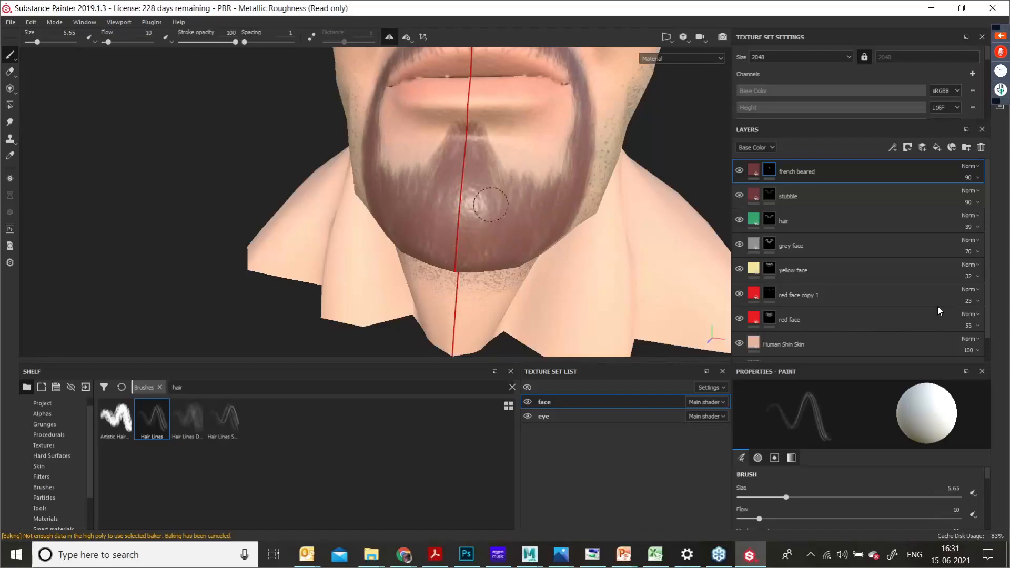
pyautogui.scroll(-5, 588, 209)
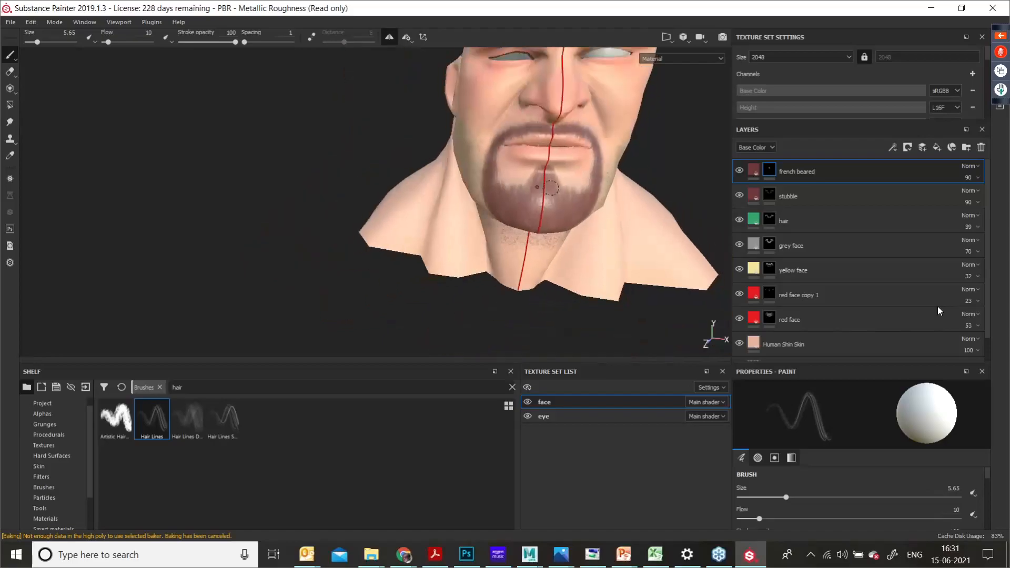
# Step: Fill in the beard's inner edge between the side strip and the chin tuft, and widen the tuft below the lower lip
pyautogui.keyDown('alt'); pyautogui.moveTo(451, 260); pyautogui.dragTo(381, 239); pyautogui.keyUp('alt')
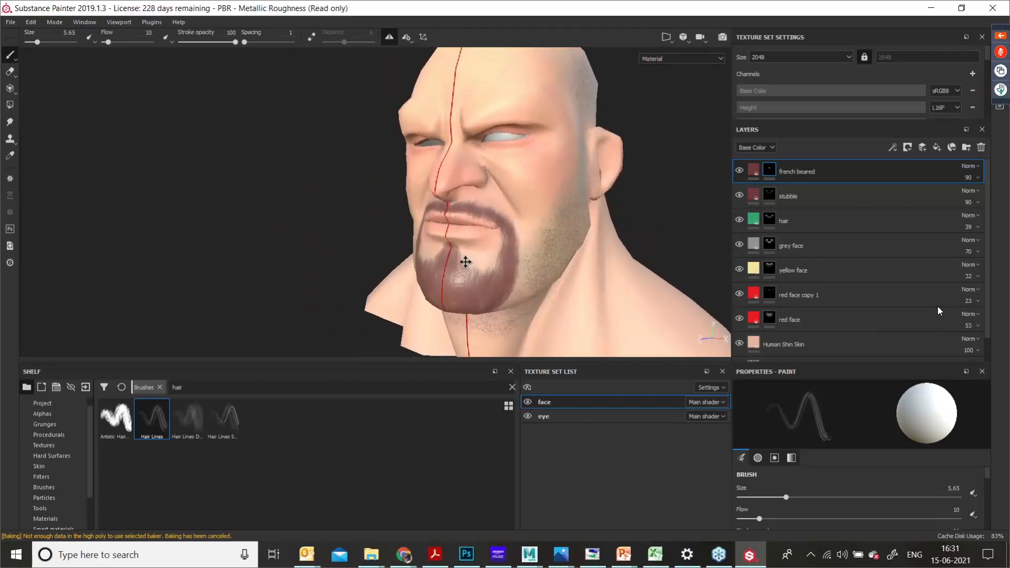
pyautogui.keyDown('alt'); pyautogui.moveTo(466, 261); pyautogui.dragTo(428, 231, button='middle'); pyautogui.keyUp('alt')
pyautogui.moveTo(429, 231)
pyautogui.keyDown('alt'); pyautogui.mouseDown(button='right')
pyautogui.moveTo(428, 286)
pyautogui.moveTo(474, 310)
pyautogui.mouseUp(button='right'); pyautogui.keyUp('alt')
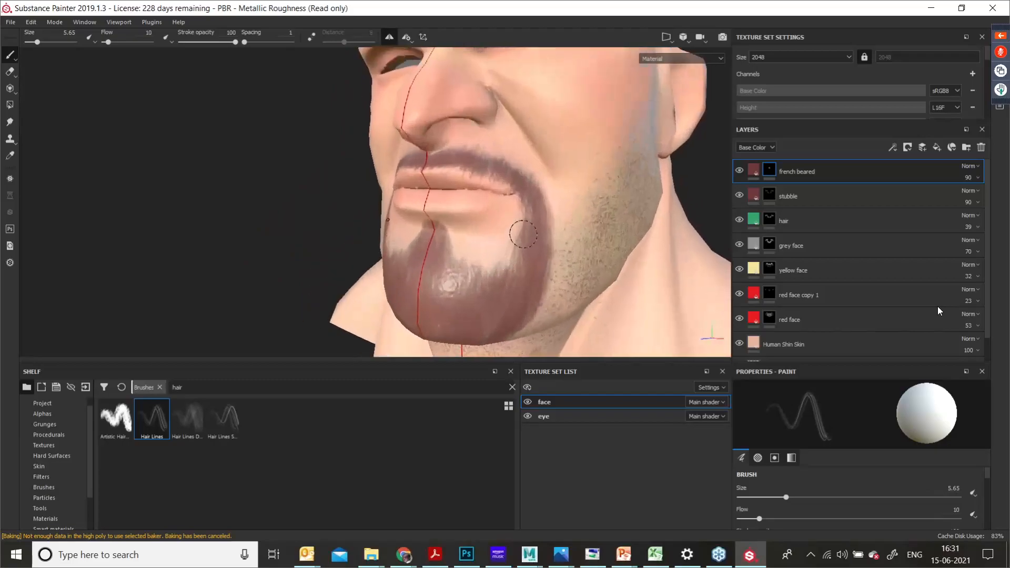
pyautogui.moveTo(496, 274); pyautogui.dragTo(481, 277)
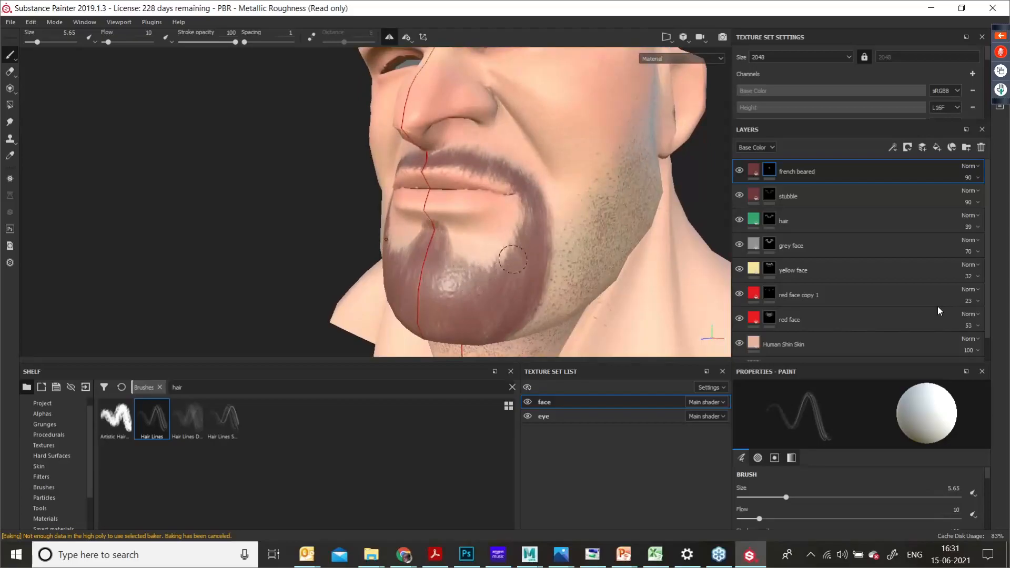
pyautogui.keyDown('alt'); pyautogui.moveTo(513, 259); pyautogui.dragTo(471, 278); pyautogui.keyUp('alt')
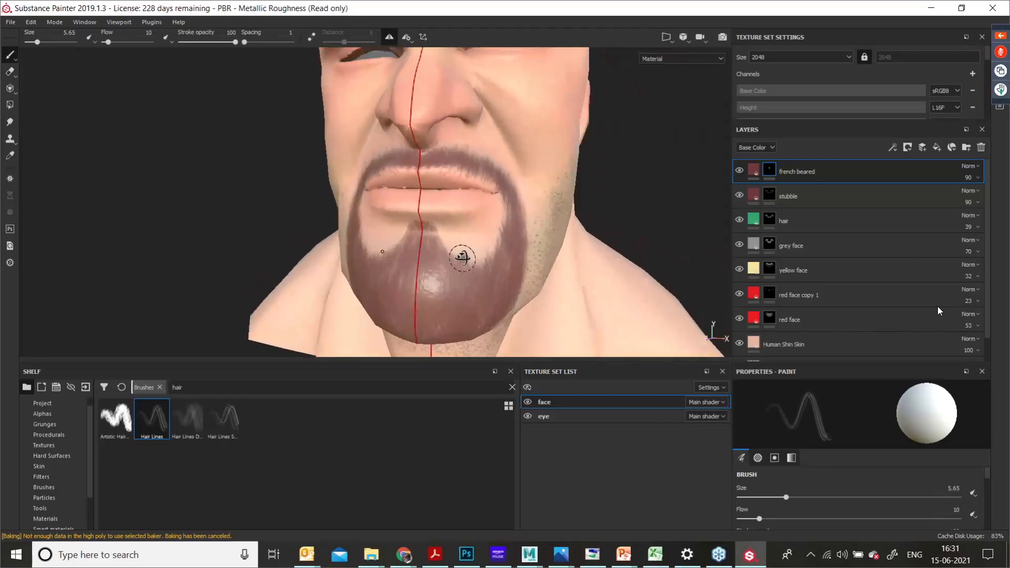
pyautogui.keyDown('alt'); pyautogui.moveTo(462, 257); pyautogui.dragTo(436, 229); pyautogui.keyUp('alt')
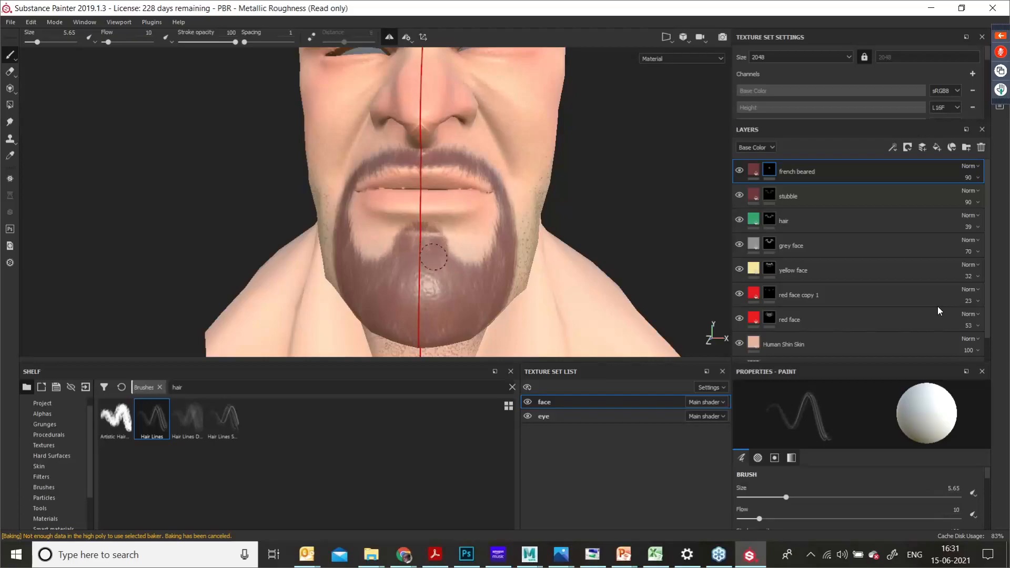
# Step: Trim the beard's inner edge below the corner of the mouth with the eraser, reducing its size to 2.79
pyautogui.moveTo(426, 286)
pyautogui.keyDown('alt'); pyautogui.mouseDown()
pyautogui.moveTo(447, 293)
pyautogui.moveTo(458, 252)
pyautogui.moveTo(420, 223)
pyautogui.moveTo(466, 301)
pyautogui.moveTo(452, 231)
pyautogui.mouseUp(); pyautogui.keyUp('alt')
pyautogui.keyDown('alt'); pyautogui.moveTo(435, 198); pyautogui.dragTo(546, 329, button='right'); pyautogui.keyUp('alt')
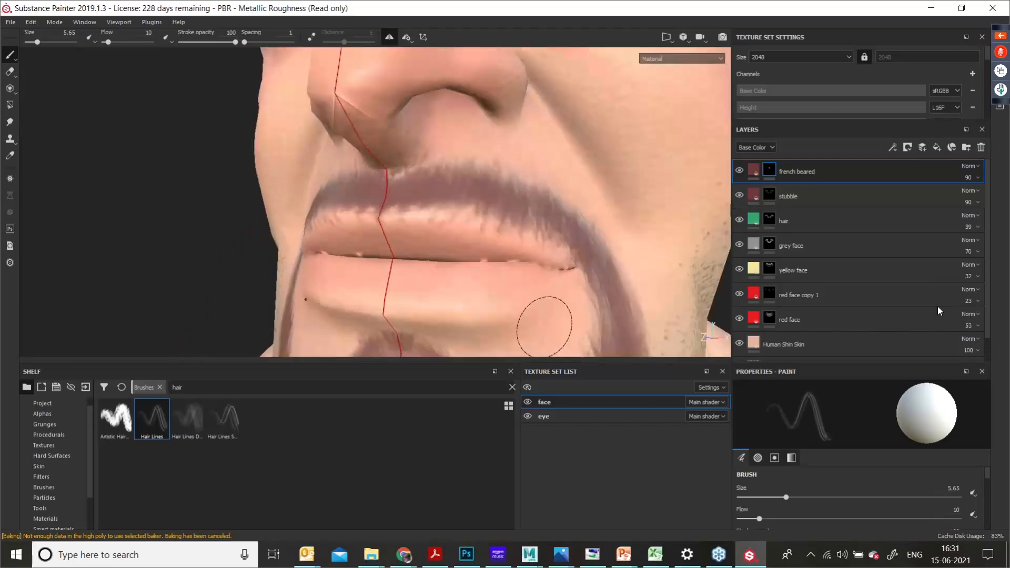
pyautogui.press('2')
pyautogui.moveTo(537, 278); pyautogui.dragTo(533, 243)
pyautogui.press('[')
pyautogui.press('[')
pyautogui.press('[')
pyautogui.press('[')
pyautogui.press('[')
pyautogui.press('[')
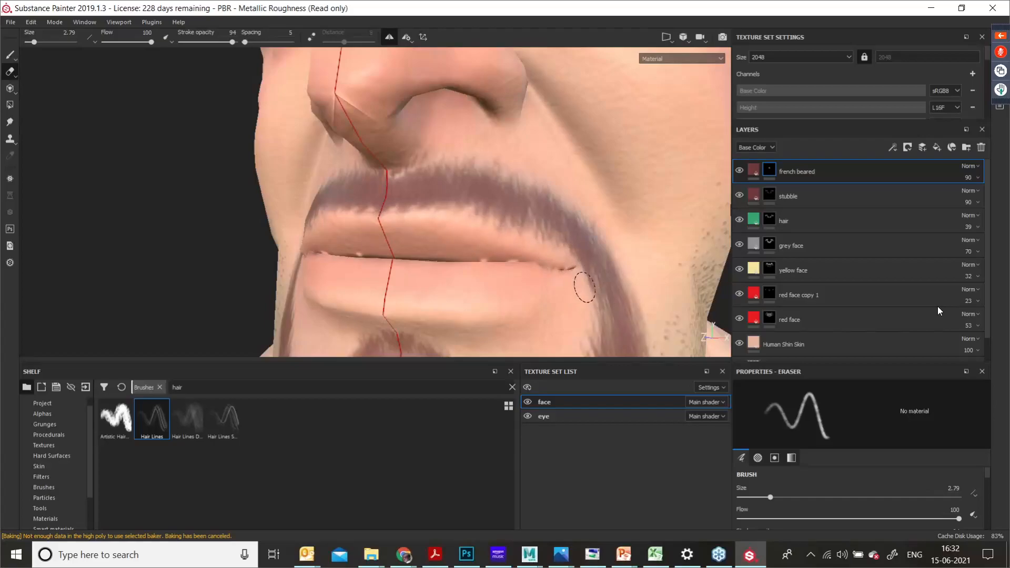
pyautogui.moveTo(604, 279)
pyautogui.mouseDown(button='middle')
pyautogui.moveTo(566, 264)
pyautogui.moveTo(553, 216)
pyautogui.mouseUp(button='middle')
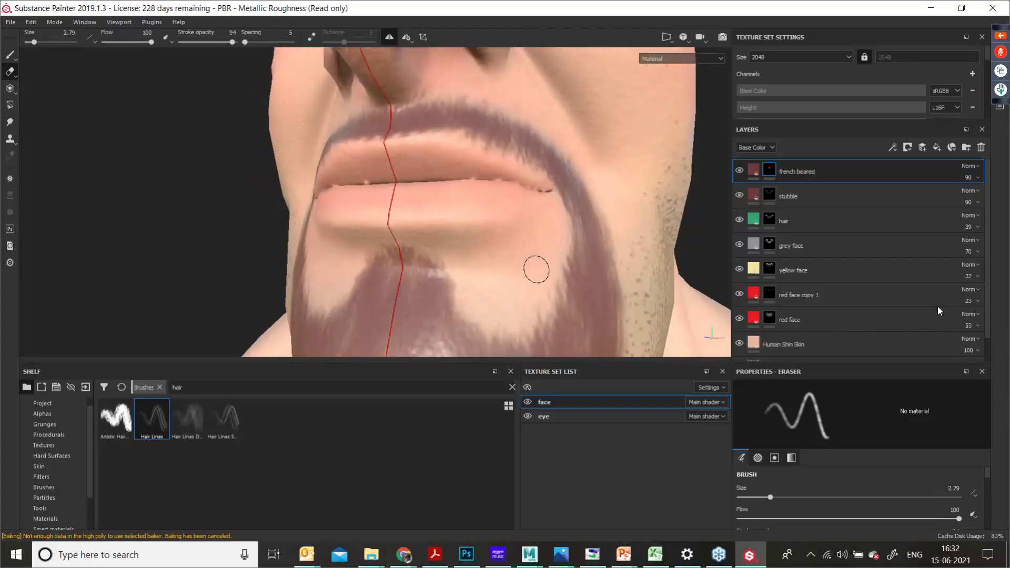
pyautogui.moveTo(541, 275); pyautogui.dragTo(526, 246, button='middle')
pyautogui.keyDown('alt'); pyautogui.moveTo(526, 246); pyautogui.dragTo(558, 227); pyautogui.keyUp('alt')
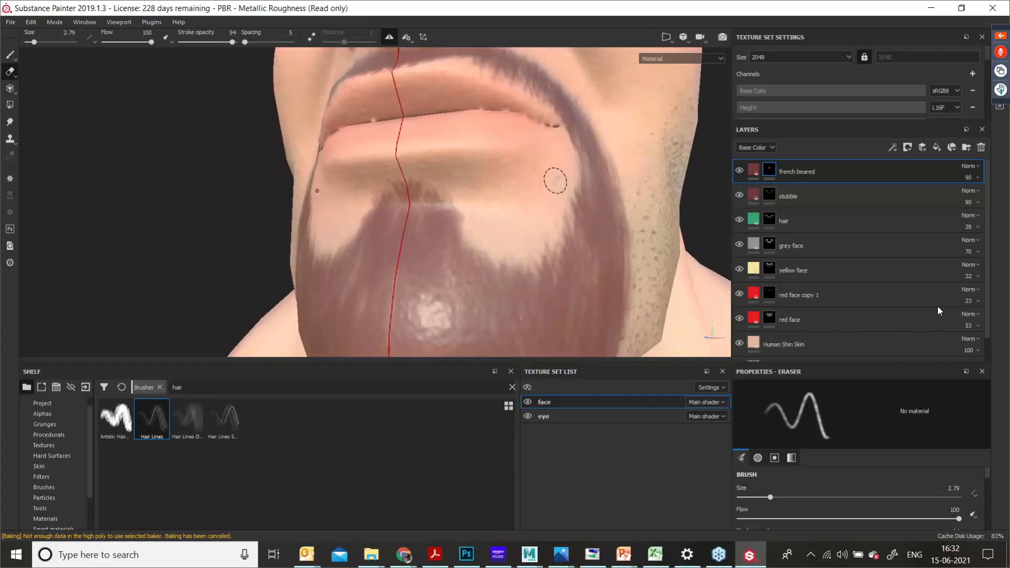
pyautogui.keyDown('alt'); pyautogui.moveTo(490, 197); pyautogui.dragTo(567, 212); pyautogui.keyUp('alt')
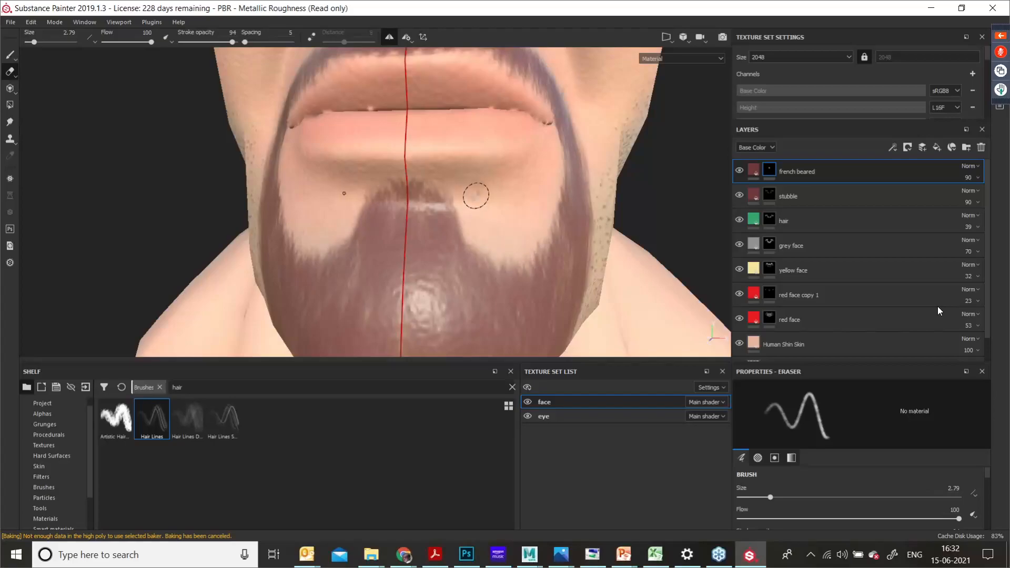
pyautogui.moveTo(518, 208)
pyautogui.keyDown('alt'); pyautogui.mouseDown()
pyautogui.moveTo(397, 163)
pyautogui.moveTo(466, 232)
pyautogui.moveTo(499, 208)
pyautogui.mouseUp(); pyautogui.keyUp('alt')
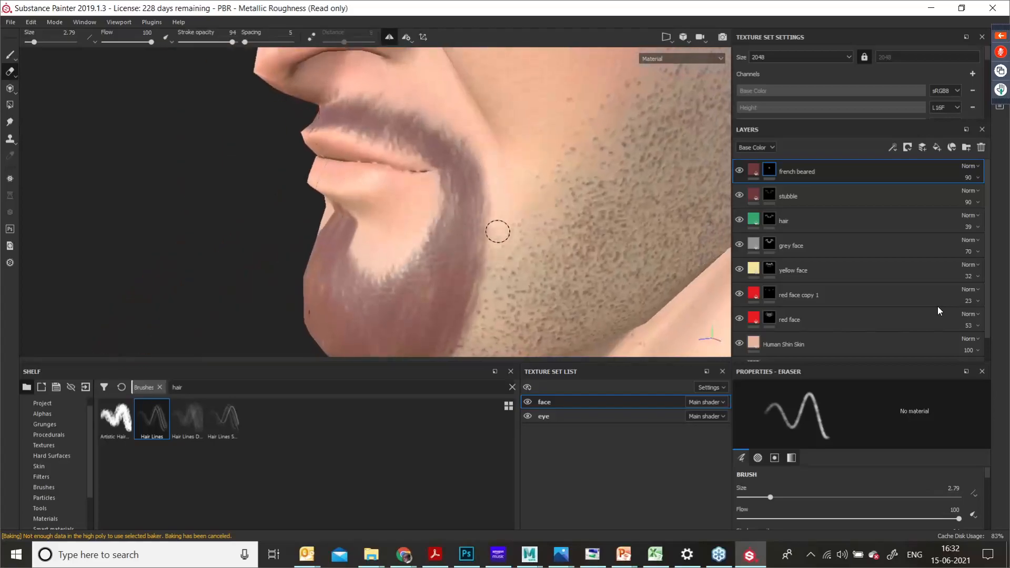
# Step: Examine the beard's shape and edges from the side, from beneath the chin and from the front
pyautogui.keyDown('alt'); pyautogui.moveTo(495, 310); pyautogui.dragTo(532, 174); pyautogui.keyUp('alt')
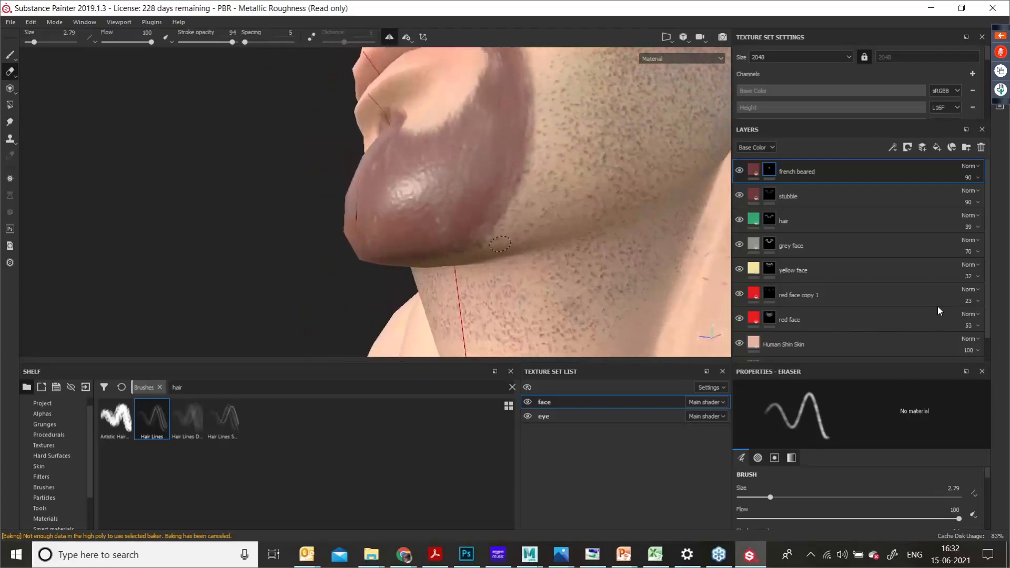
pyautogui.keyDown('alt'); pyautogui.moveTo(501, 244); pyautogui.dragTo(494, 223); pyautogui.keyUp('alt')
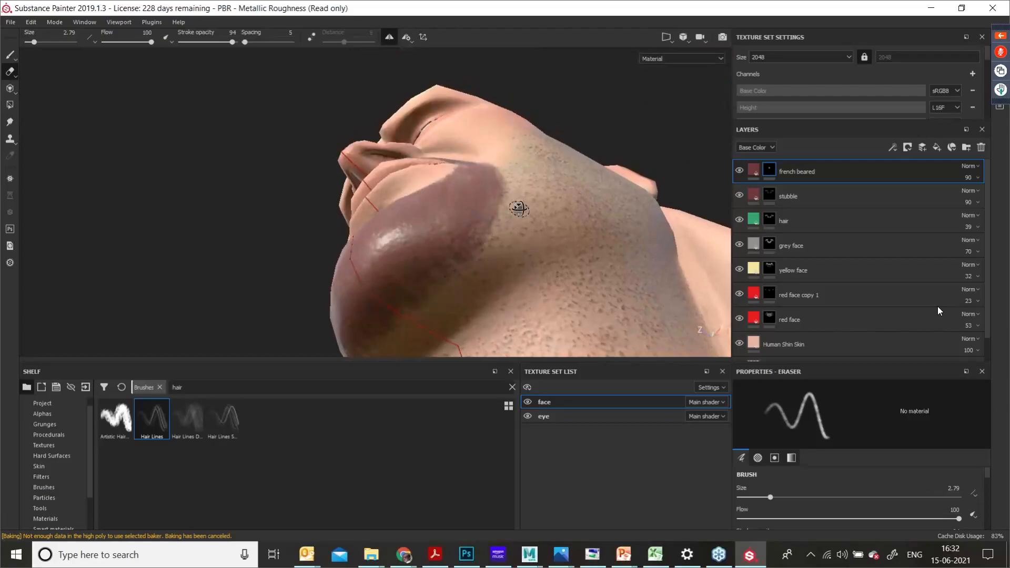
pyautogui.keyDown('alt'); pyautogui.moveTo(519, 209); pyautogui.dragTo(515, 242); pyautogui.keyUp('alt')
pyautogui.keyDown('alt'); pyautogui.moveTo(510, 176); pyautogui.dragTo(647, 236); pyautogui.keyUp('alt')
pyautogui.keyDown('alt'); pyautogui.moveTo(620, 208); pyautogui.dragTo(557, 214, button='right'); pyautogui.keyUp('alt')
pyautogui.keyDown('alt'); pyautogui.moveTo(558, 214); pyautogui.dragTo(654, 213, button='middle'); pyautogui.keyUp('alt')
pyautogui.keyDown('alt'); pyautogui.moveTo(655, 213); pyautogui.dragTo(595, 222); pyautogui.keyUp('alt')
pyautogui.keyDown('alt'); pyautogui.moveTo(592, 206); pyautogui.dragTo(569, 284, button='middle'); pyautogui.keyUp('alt')
pyautogui.keyDown('alt'); pyautogui.moveTo(569, 284); pyautogui.dragTo(526, 263, button='right'); pyautogui.keyUp('alt')
pyautogui.keyDown('alt'); pyautogui.moveTo(552, 247); pyautogui.dragTo(530, 263); pyautogui.keyUp('alt')
pyautogui.scroll(-1, 533, 265)
pyautogui.scroll(3, 524, 279)
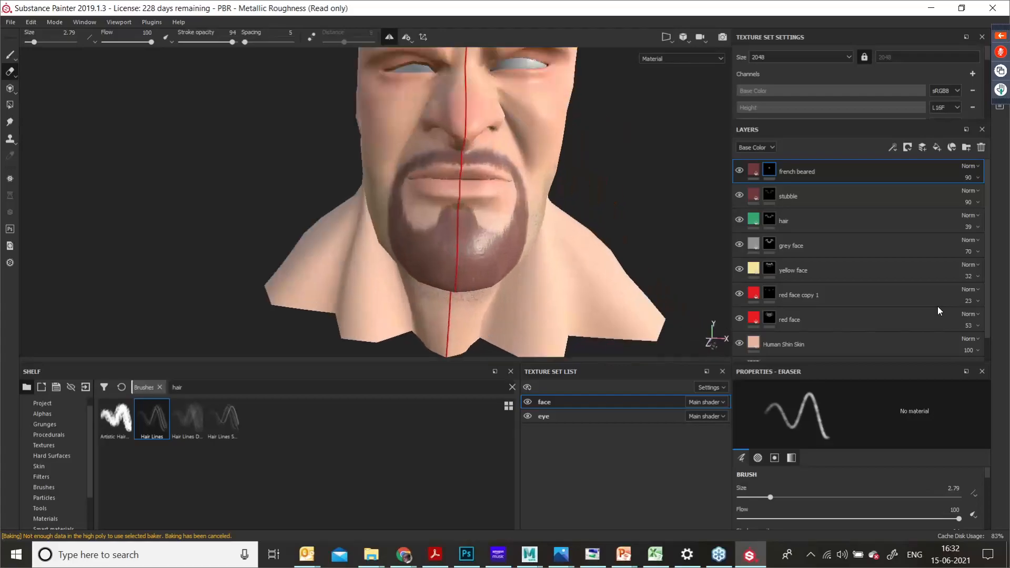
# Step: Set the height of the french beared fill layer to 0.06 and check the relief up close from the side
pyautogui.click(749, 165)
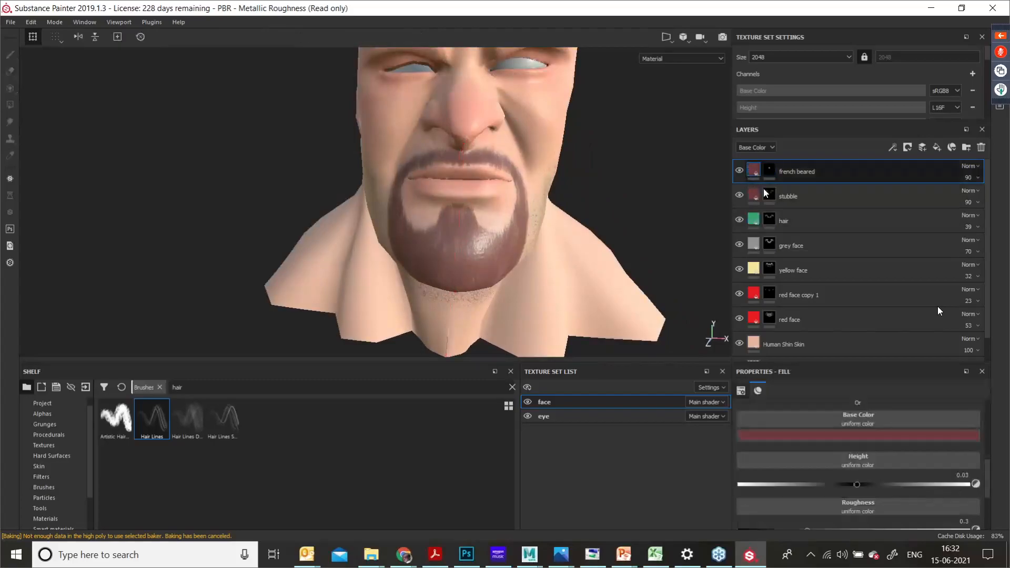
pyautogui.click(856, 487)
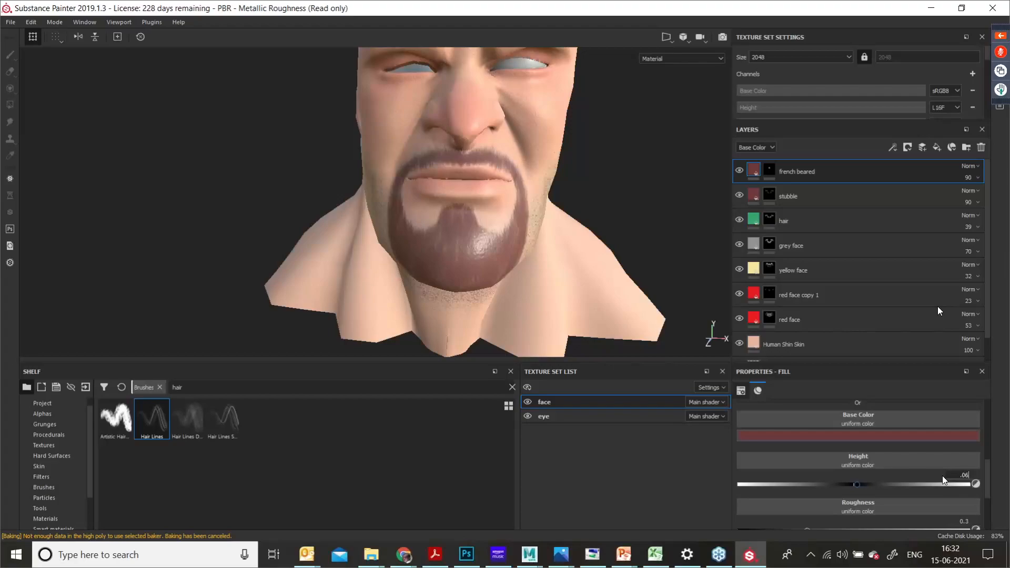
pyautogui.press('Return')
pyautogui.keyDown('alt'); pyautogui.moveTo(566, 234); pyautogui.dragTo(439, 264); pyautogui.keyUp('alt')
pyautogui.keyDown('alt'); pyautogui.moveTo(440, 263); pyautogui.dragTo(573, 322, button='right'); pyautogui.keyUp('alt')
pyautogui.keyDown('alt'); pyautogui.moveTo(574, 322); pyautogui.dragTo(521, 234); pyautogui.keyUp('alt')
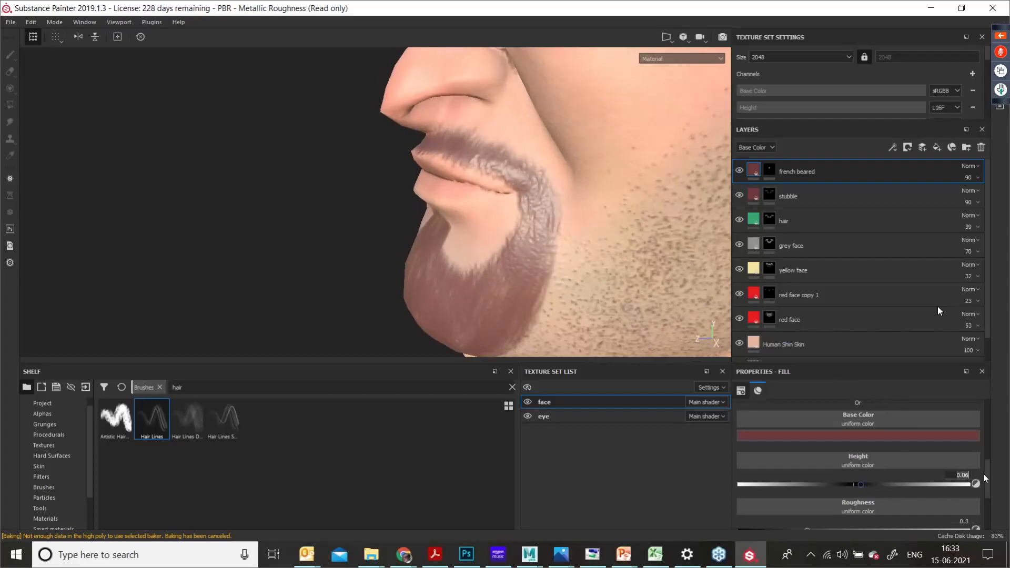
# Step: Try stronger height values of 0.5 and 0.3 on the french beared fill
pyautogui.write('.5')
pyautogui.press('Return')
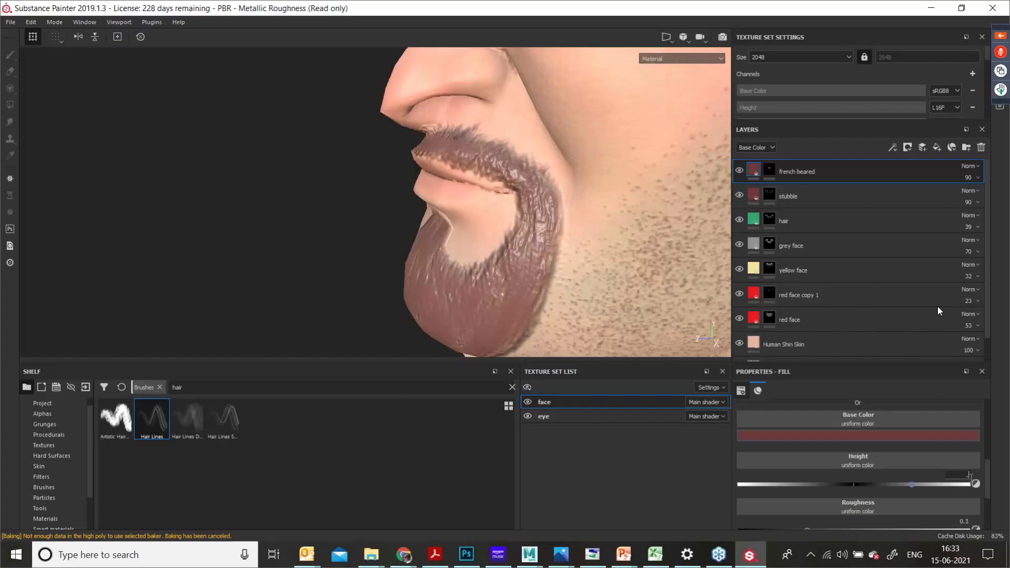
pyautogui.press('Return')
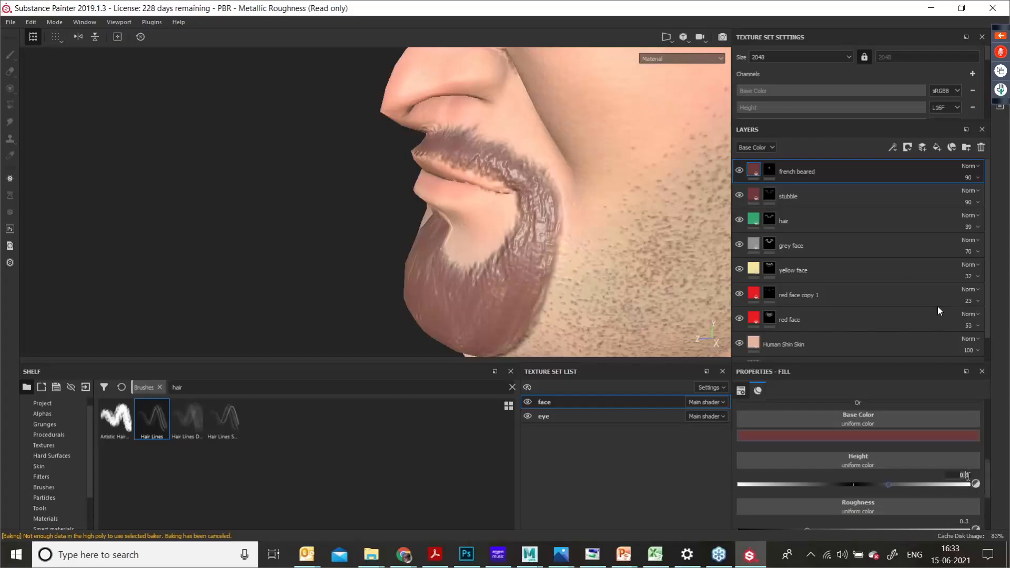
pyautogui.press('Return')
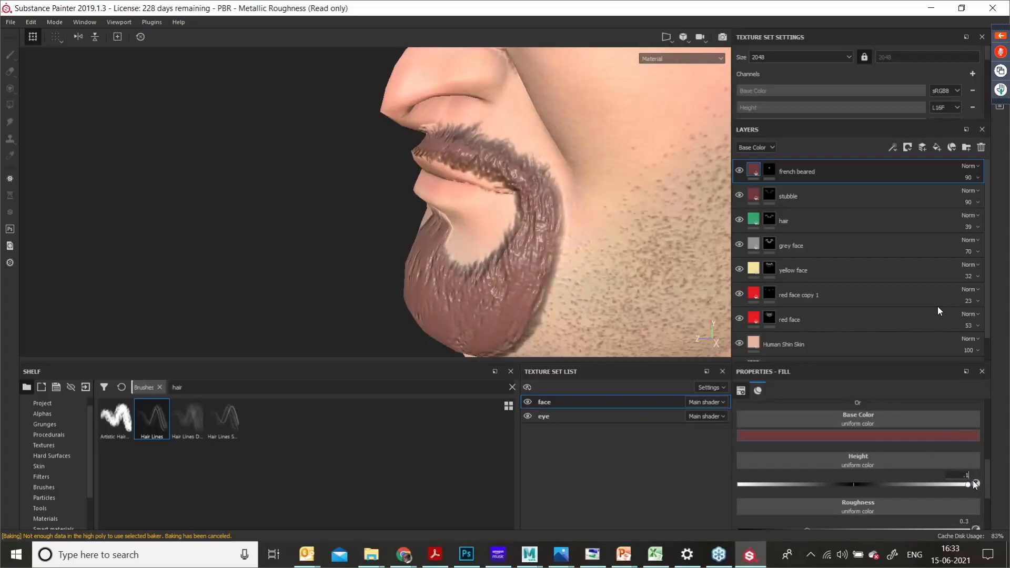
# Step: Set the french beared fill's height to 0.1 and check the whole head in profile
pyautogui.press('Return')
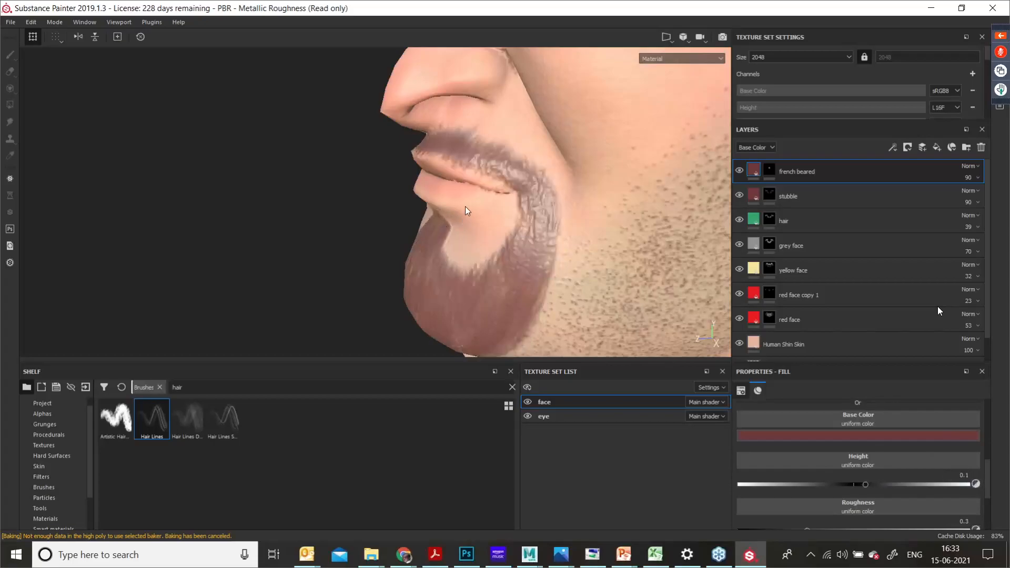
pyautogui.keyDown('alt'); pyautogui.moveTo(465, 211); pyautogui.dragTo(399, 228); pyautogui.keyUp('alt')
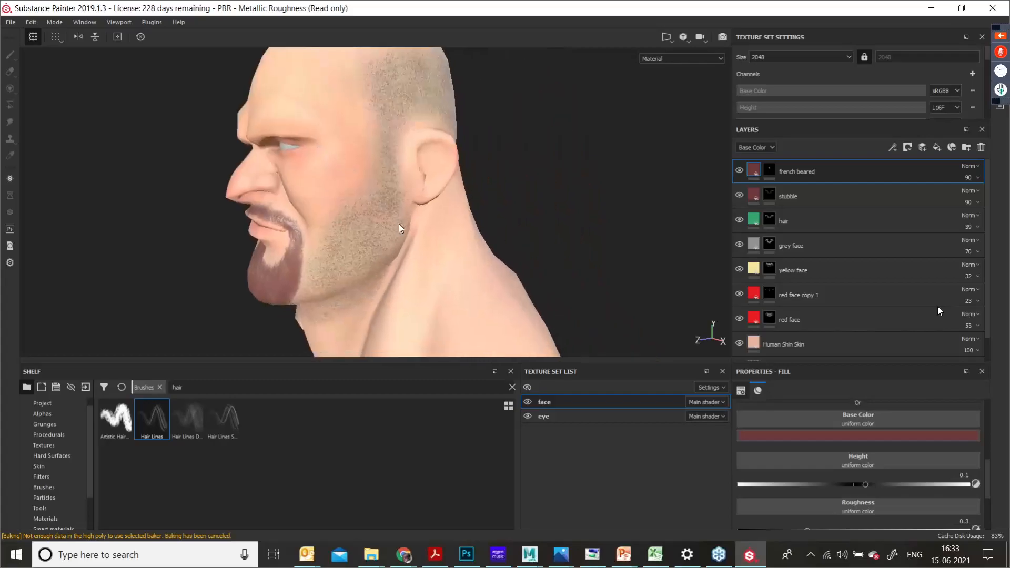
pyautogui.keyDown('alt'); pyautogui.moveTo(455, 244); pyautogui.dragTo(442, 284); pyautogui.keyUp('alt')
# Step: Activate the red face layer's mask for work on the back of the neck and pick the Cotton brush by searching "cott"
pyautogui.click(754, 321)
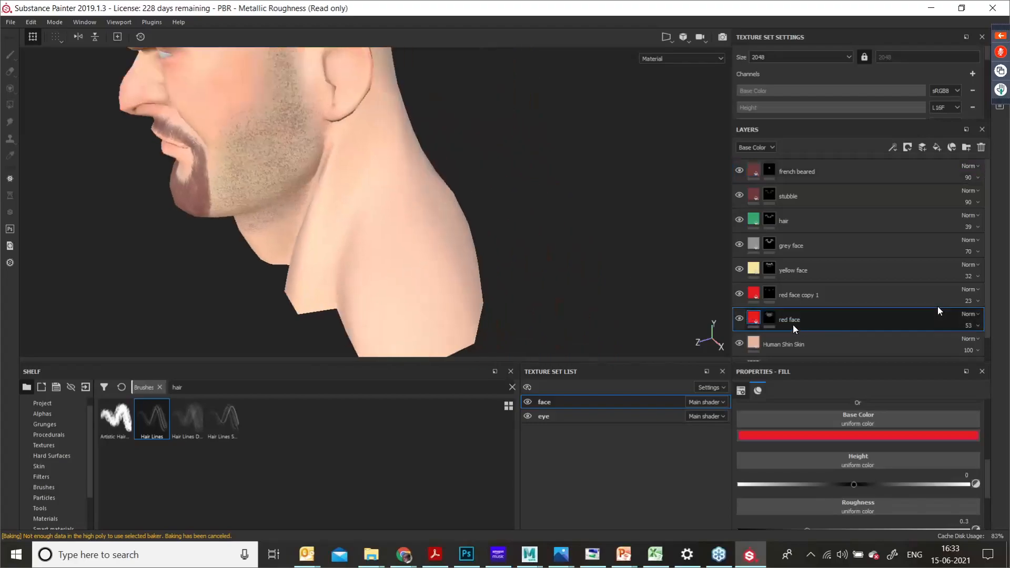
pyautogui.keyDown('alt'); pyautogui.moveTo(310, 182); pyautogui.dragTo(509, 176); pyautogui.keyUp('alt')
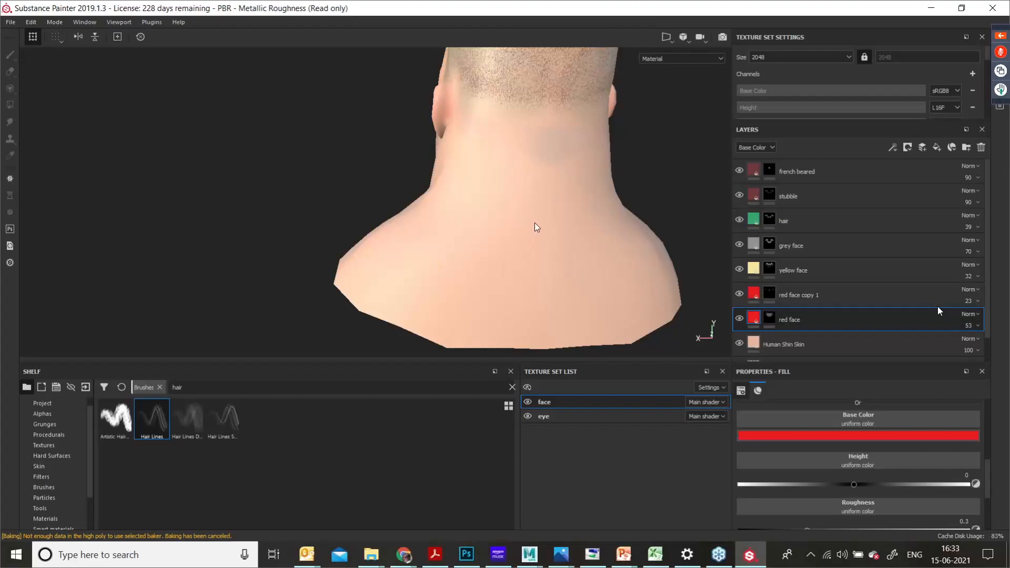
pyautogui.keyDown('alt'); pyautogui.moveTo(508, 220); pyautogui.dragTo(596, 232); pyautogui.keyUp('alt')
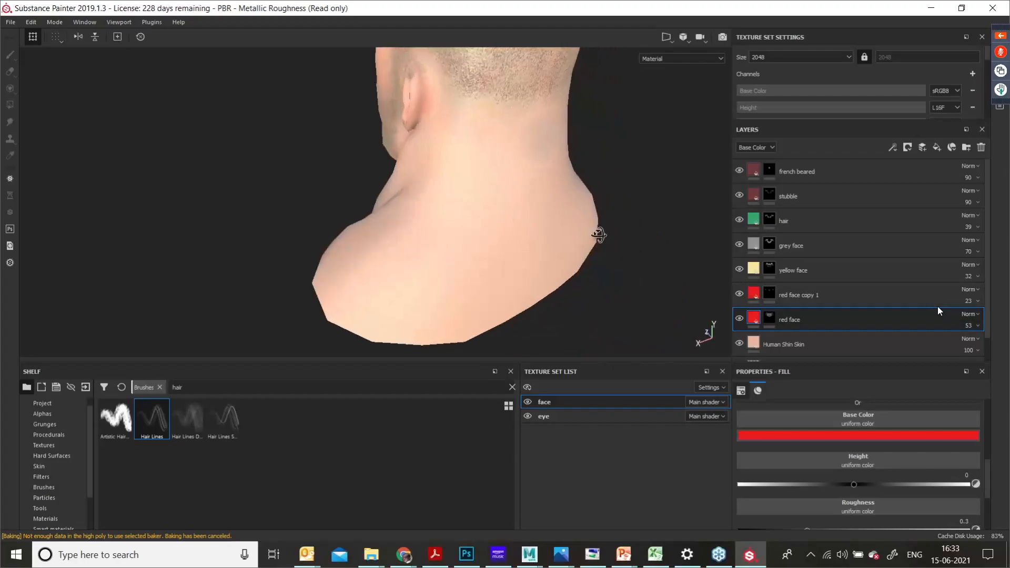
pyautogui.click(769, 319)
pyautogui.keyDown('alt'); pyautogui.moveTo(652, 290); pyautogui.dragTo(458, 219); pyautogui.keyUp('alt')
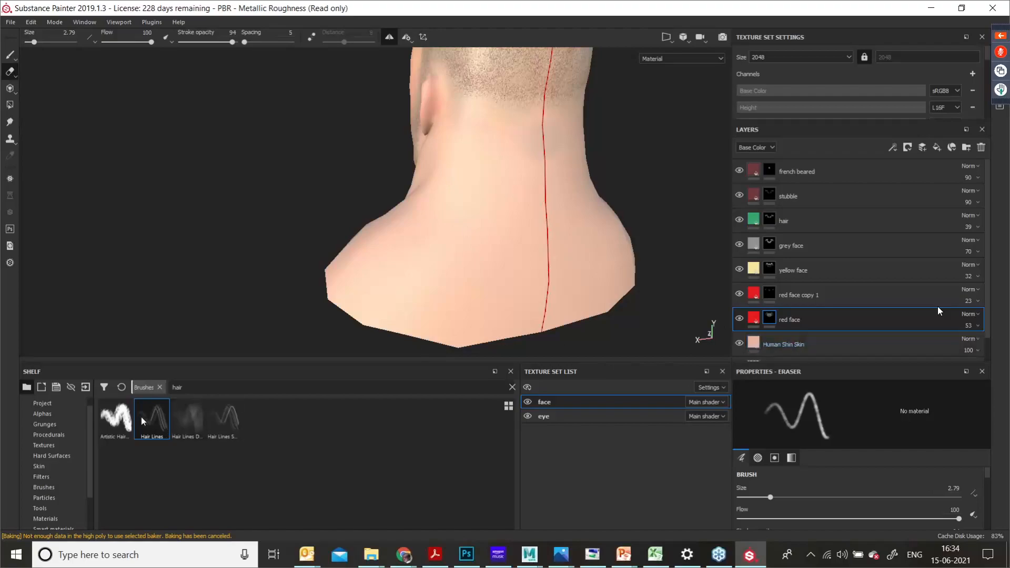
pyautogui.click(179, 388)
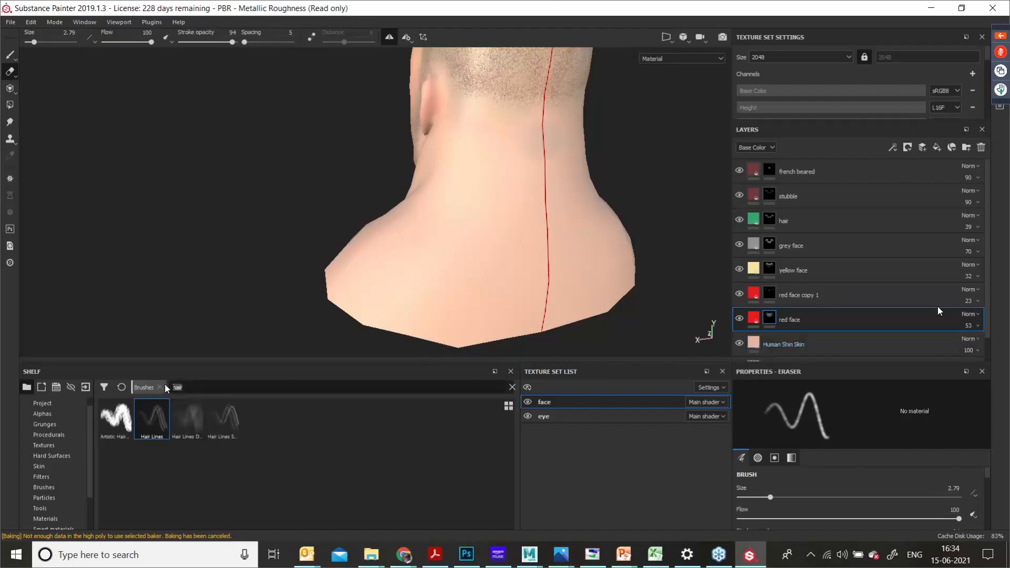
pyautogui.write('co')
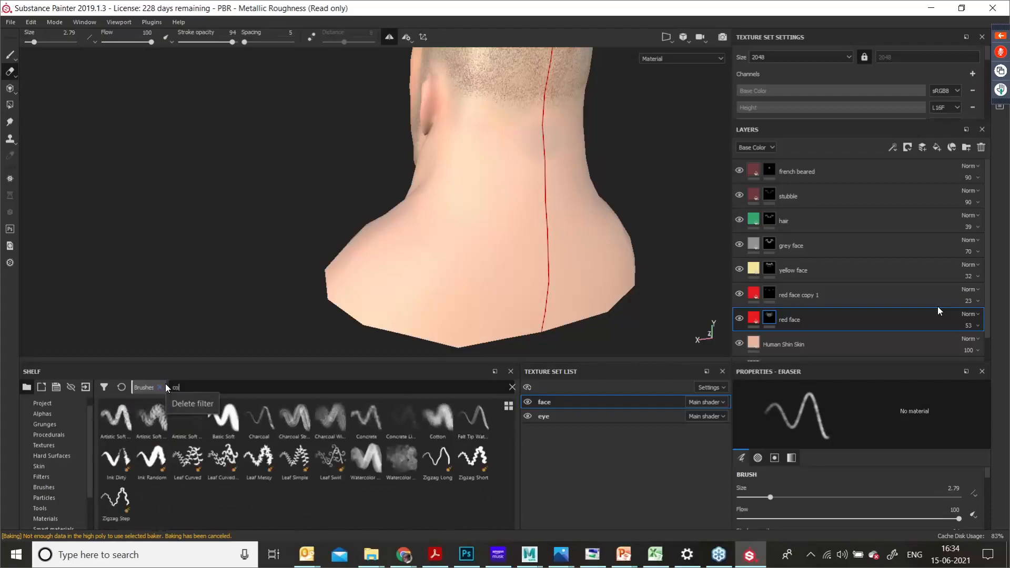
pyautogui.write('tt')
pyautogui.click(127, 411)
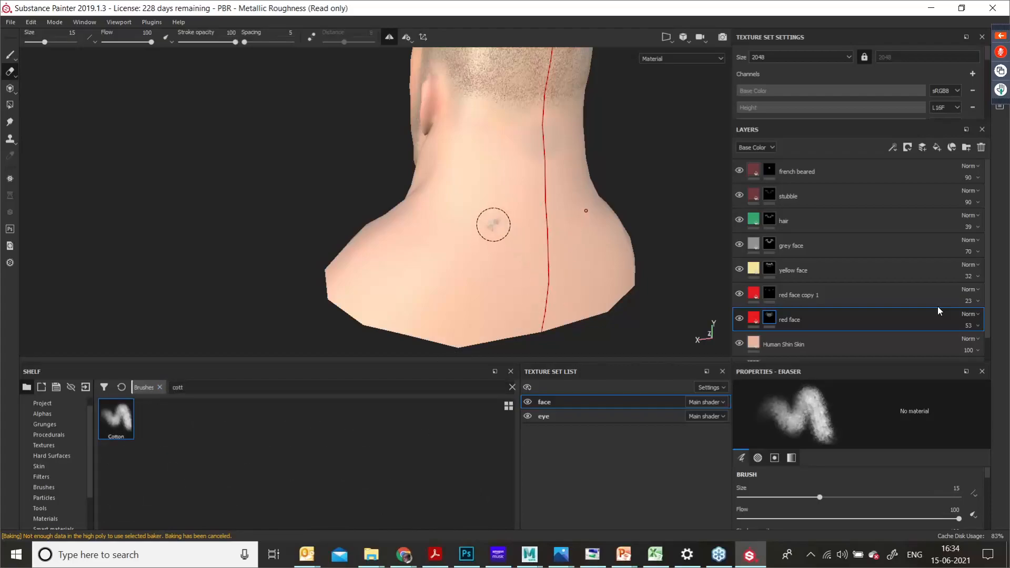
pyautogui.press('1')
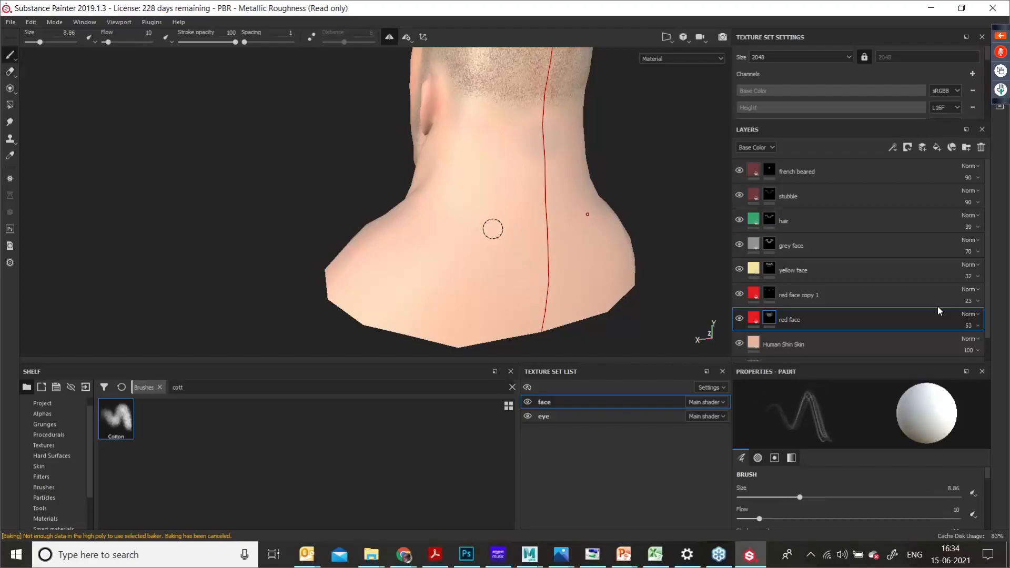
pyautogui.moveTo(492, 229)
pyautogui.keyDown('ctrl'); pyautogui.mouseDown(button='right')
pyautogui.moveTo(509, 227)
pyautogui.moveTo(518, 175)
pyautogui.mouseUp(button='right'); pyautogui.keyUp('ctrl')
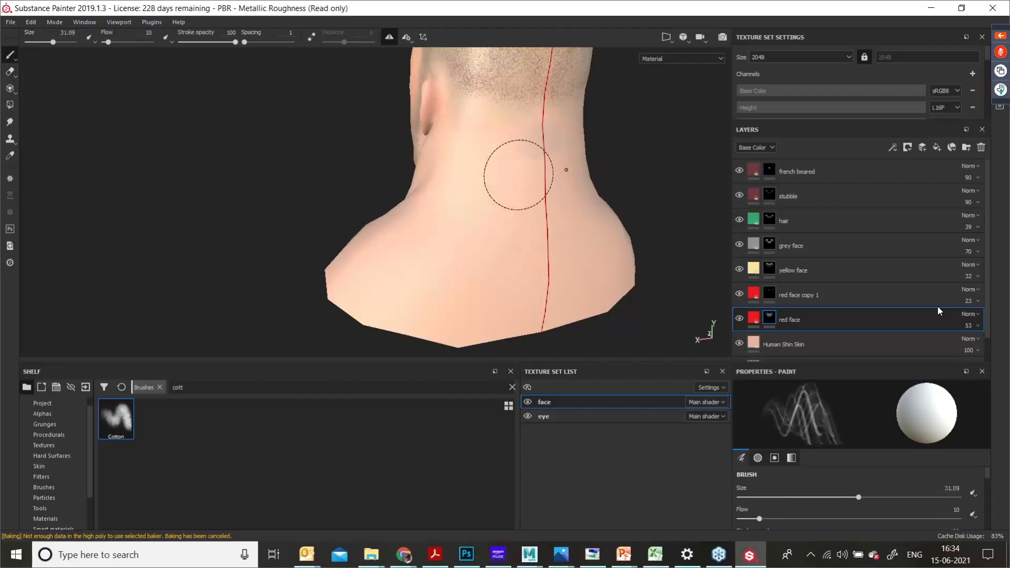
pyautogui.moveTo(518, 175)
pyautogui.mouseDown()
pyautogui.moveTo(509, 164)
pyautogui.moveTo(504, 263)
pyautogui.mouseUp()
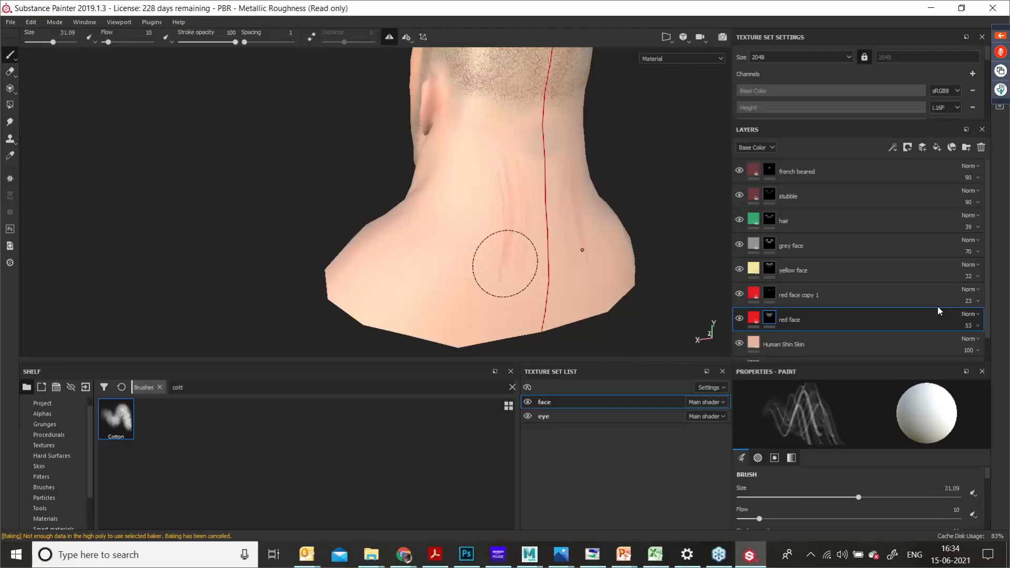
pyautogui.hotkey('ctrl', 'z')
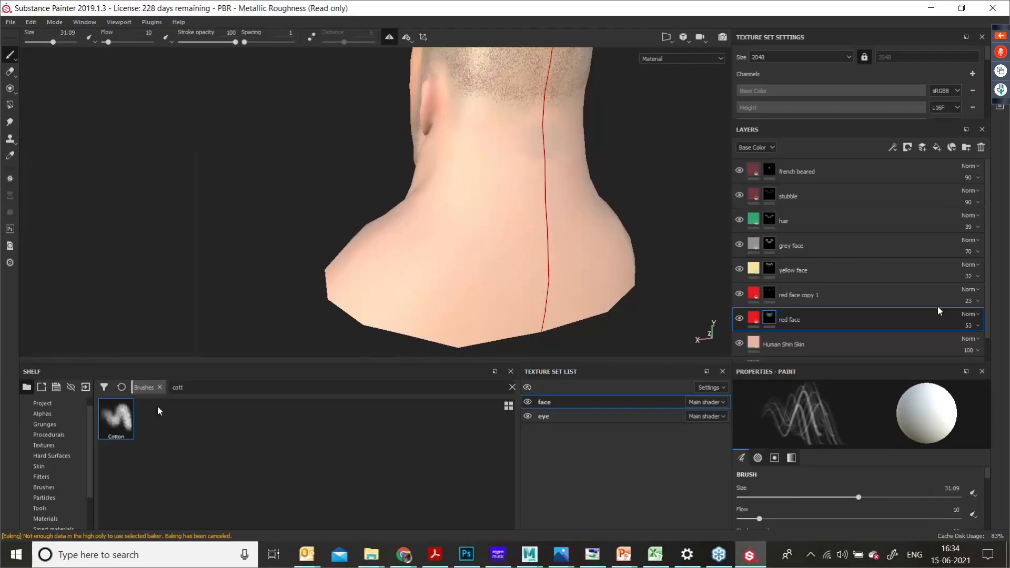
# Step: Load the Cotton brush for painting and set its size to 41.91, stroke opacity to 27 and flow to 36
pyautogui.click(120, 424)
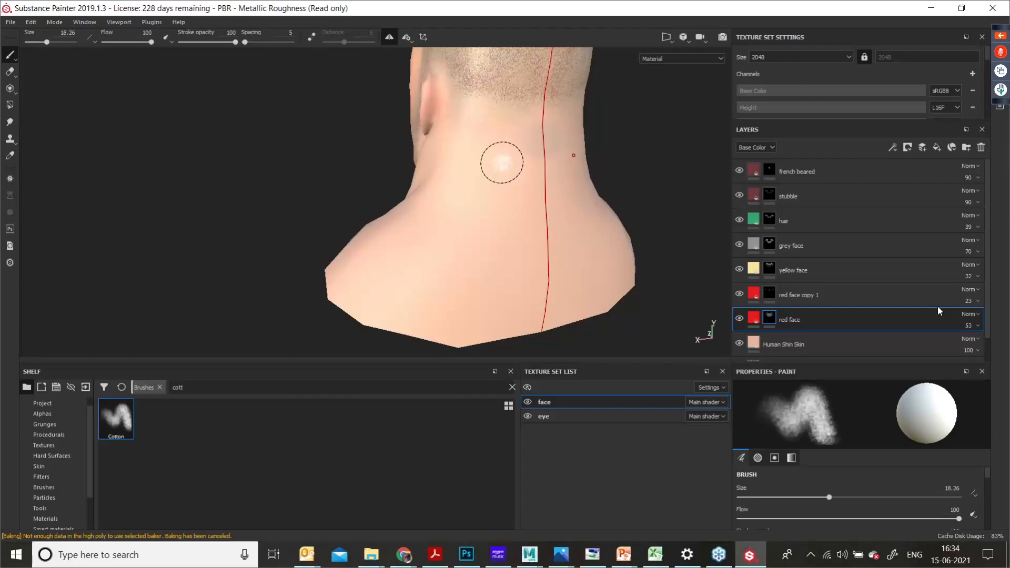
pyautogui.keyDown('ctrl'); pyautogui.moveTo(574, 153); pyautogui.dragTo(569, 187, button='right'); pyautogui.keyUp('ctrl')
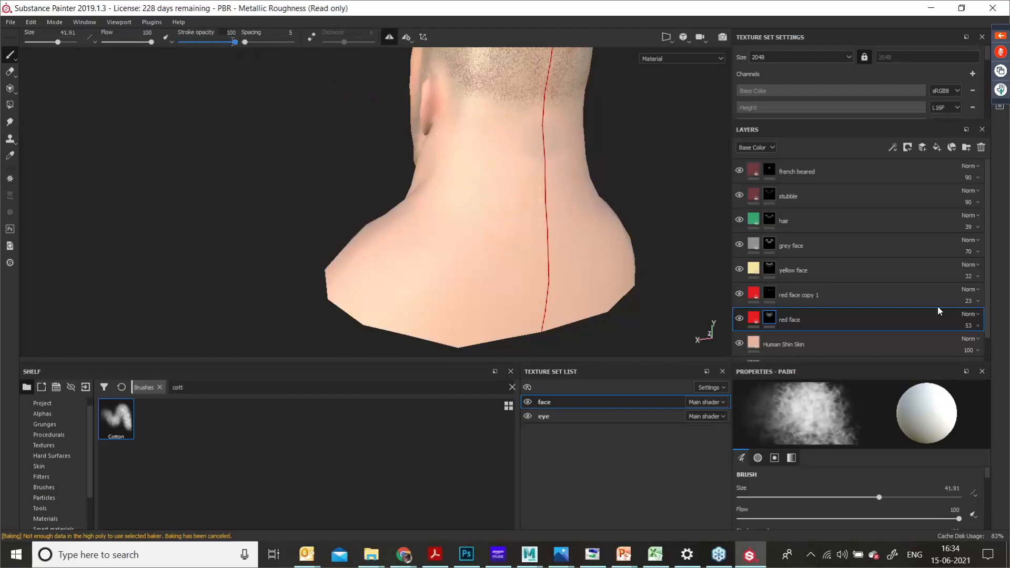
pyautogui.moveTo(235, 44); pyautogui.dragTo(123, 44)
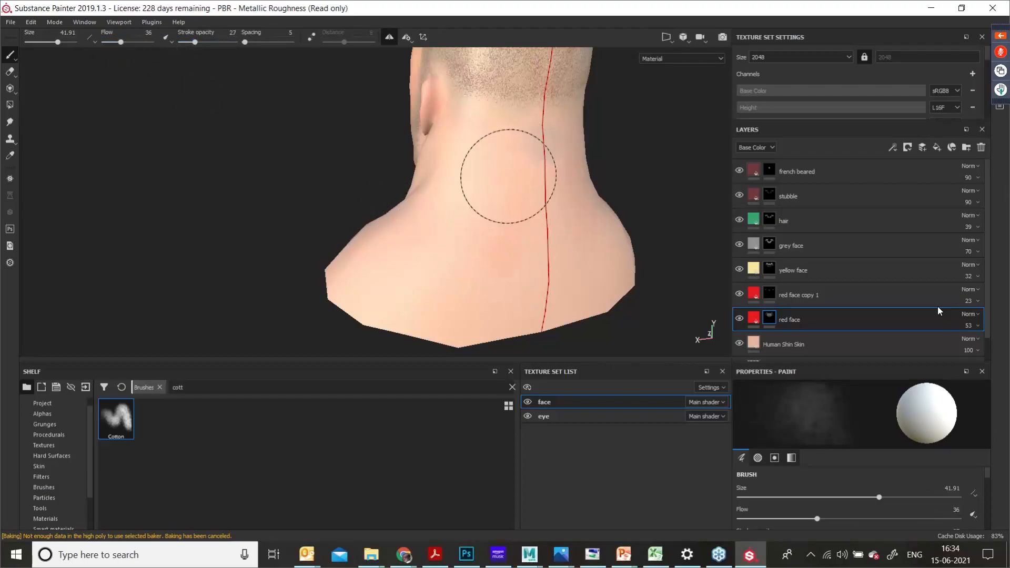
# Step: Paint soft red tone into the red face mask over the back of the neck and the shoulders
pyautogui.moveTo(509, 176)
pyautogui.mouseDown()
pyautogui.moveTo(522, 317)
pyautogui.moveTo(534, 134)
pyautogui.moveTo(528, 176)
pyautogui.moveTo(487, 175)
pyautogui.moveTo(471, 236)
pyautogui.moveTo(411, 265)
pyautogui.moveTo(406, 247)
pyautogui.moveTo(424, 225)
pyautogui.mouseUp()
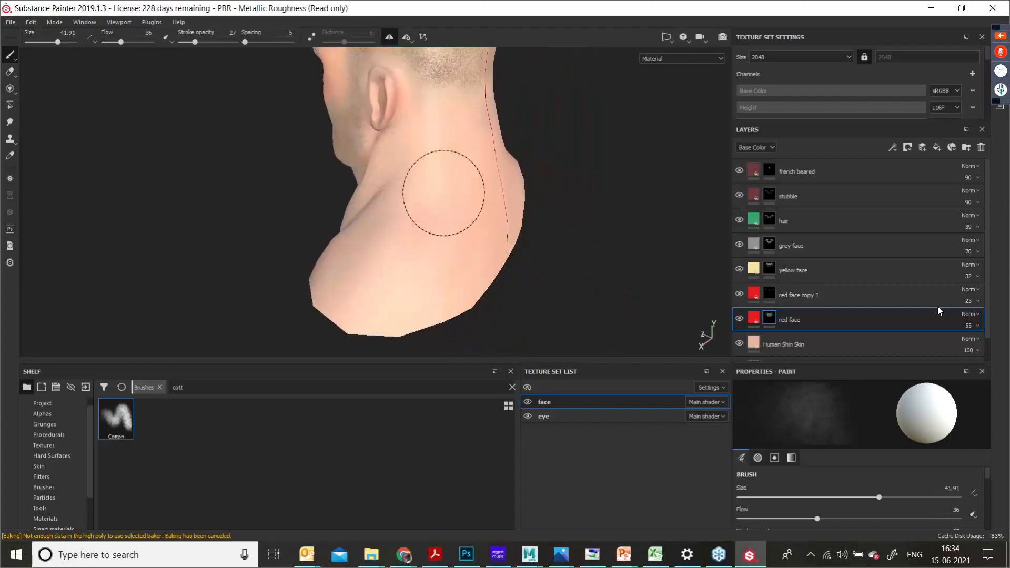
pyautogui.moveTo(443, 193)
pyautogui.mouseDown()
pyautogui.moveTo(423, 282)
pyautogui.moveTo(439, 289)
pyautogui.moveTo(429, 220)
pyautogui.moveTo(439, 251)
pyautogui.moveTo(367, 269)
pyautogui.mouseUp()
pyautogui.keyDown('alt'); pyautogui.moveTo(488, 237); pyautogui.dragTo(426, 236); pyautogui.keyUp('alt')
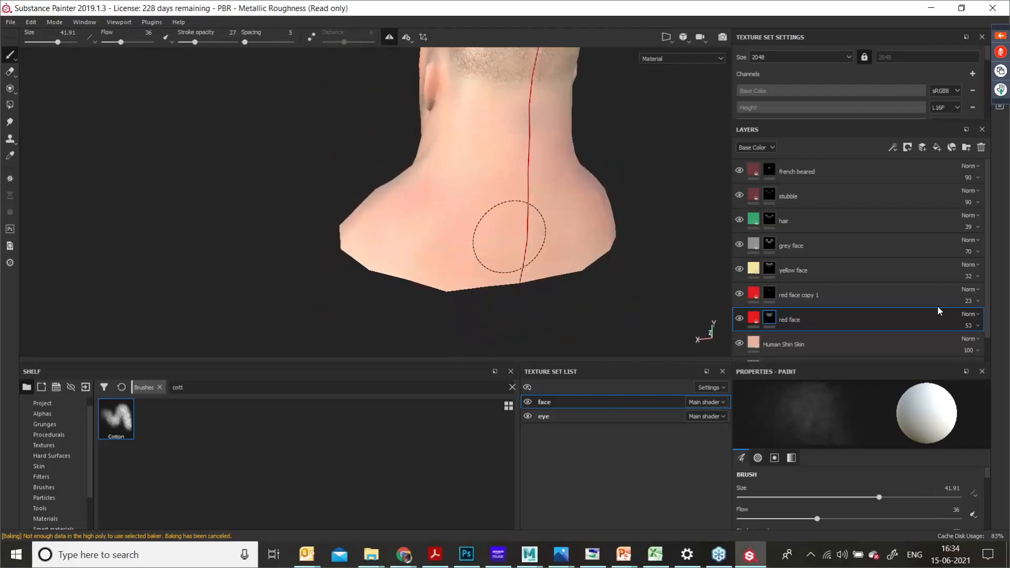
pyautogui.moveTo(458, 122)
pyautogui.mouseDown()
pyautogui.moveTo(455, 158)
pyautogui.moveTo(512, 126)
pyautogui.moveTo(495, 167)
pyautogui.mouseUp()
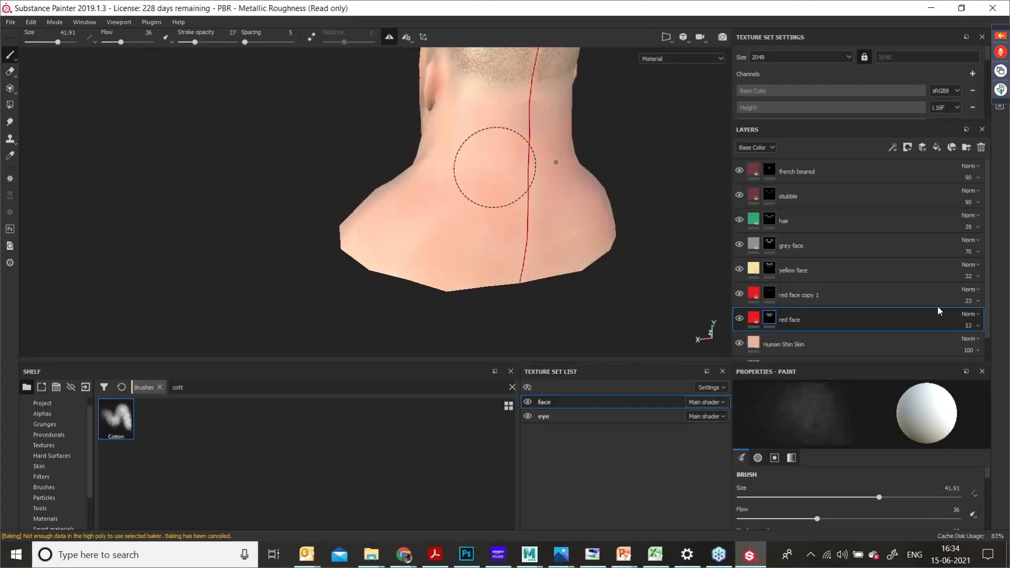
pyautogui.keyDown('alt'); pyautogui.moveTo(395, 191); pyautogui.dragTo(405, 242); pyautogui.keyUp('alt')
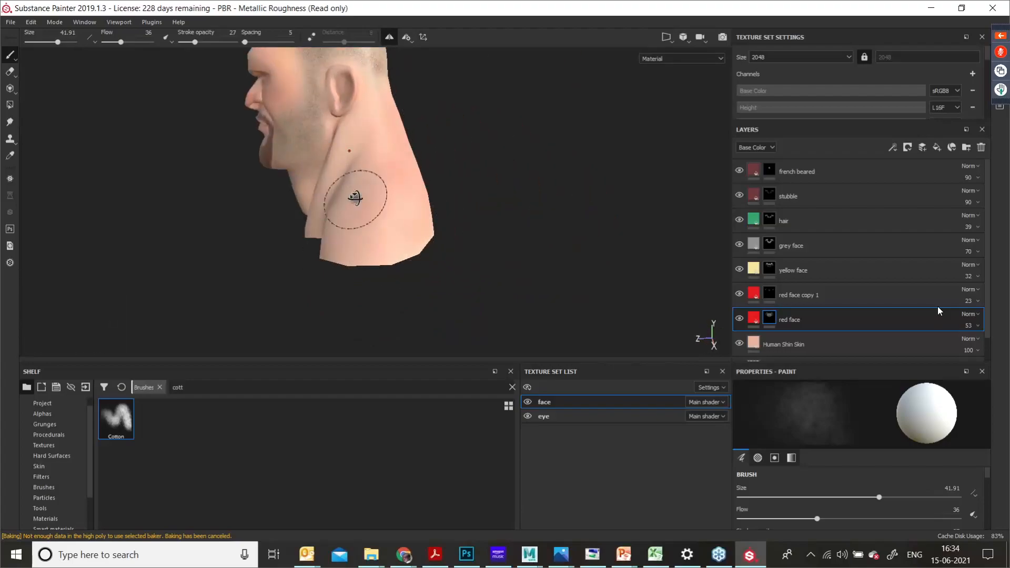
# Step: Enlarge the Cotton brush to size 60.72 and raise its flow to 60 for the side of the neck
pyautogui.moveTo(349, 199)
pyautogui.keyDown('alt'); pyautogui.mouseDown()
pyautogui.moveTo(337, 221)
pyautogui.moveTo(359, 234)
pyautogui.moveTo(330, 233)
pyautogui.moveTo(367, 232)
pyautogui.mouseUp(); pyautogui.keyUp('alt')
pyautogui.keyDown('alt'); pyautogui.moveTo(367, 232); pyautogui.dragTo(363, 205, button='middle'); pyautogui.keyUp('alt')
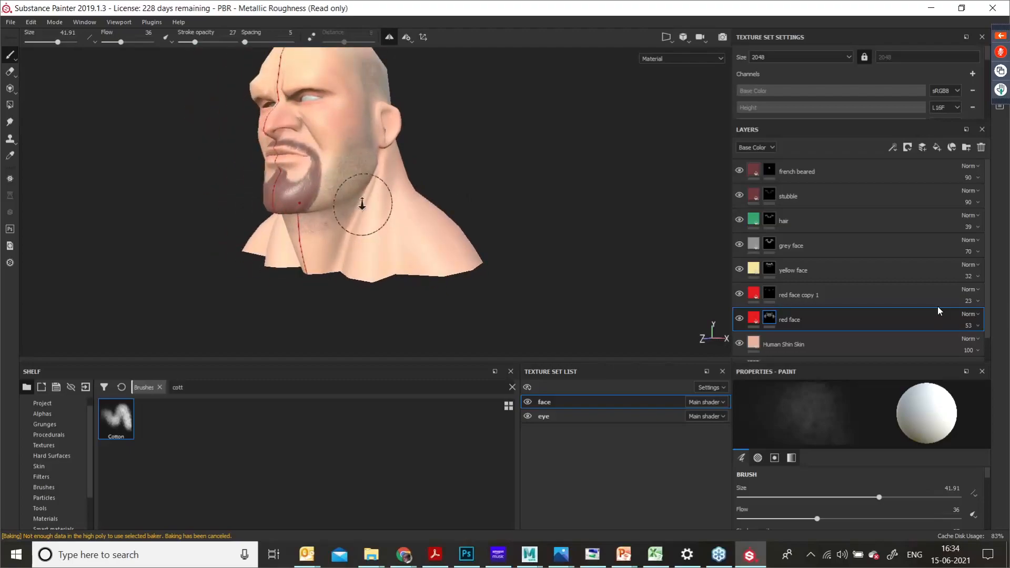
pyautogui.keyDown('alt'); pyautogui.moveTo(362, 205); pyautogui.dragTo(410, 213, button='right'); pyautogui.keyUp('alt')
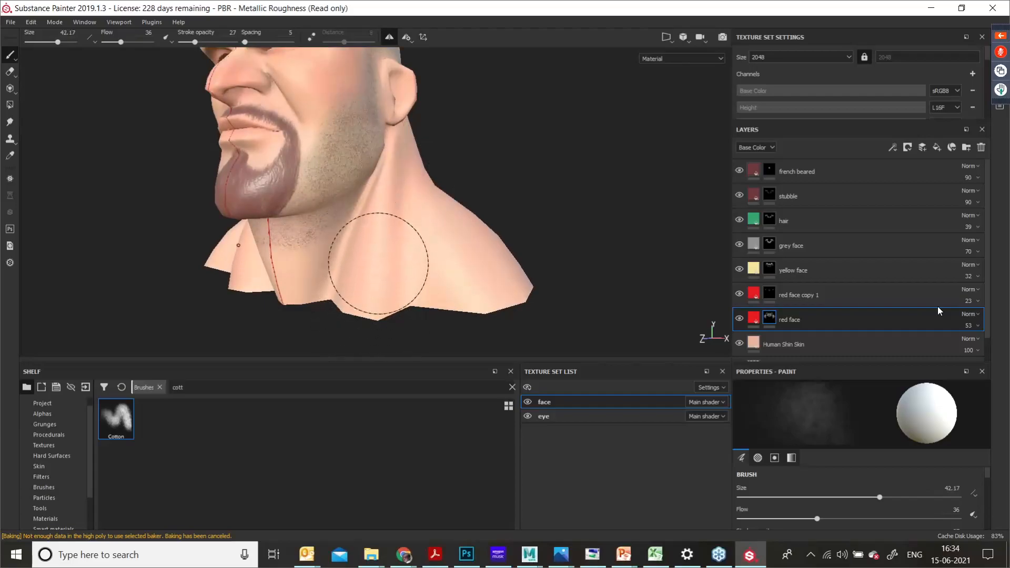
pyautogui.keyDown('ctrl'); pyautogui.moveTo(377, 265); pyautogui.dragTo(396, 265, button='right'); pyautogui.keyUp('ctrl')
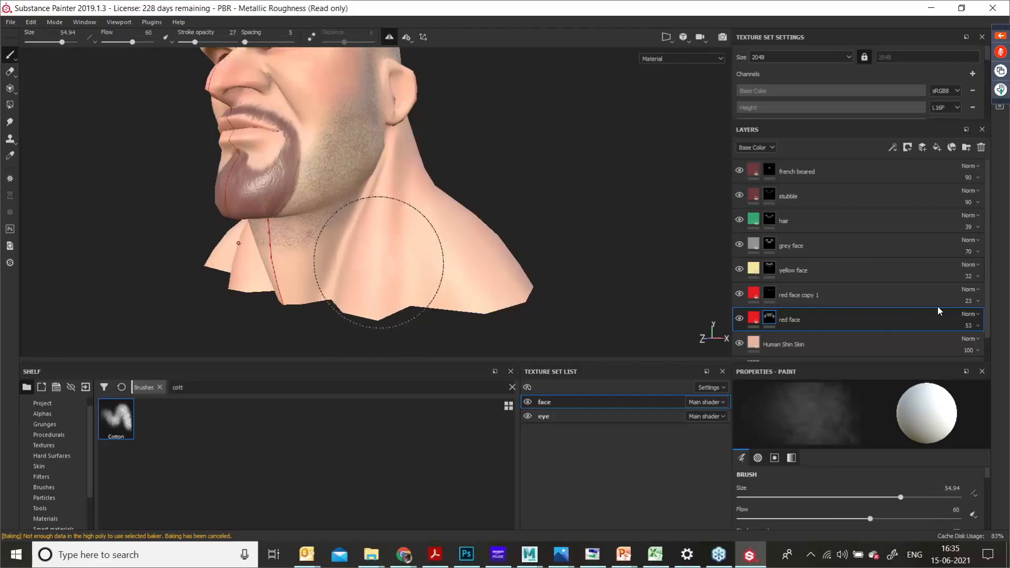
pyautogui.keyDown('ctrl'); pyautogui.moveTo(392, 245); pyautogui.dragTo(399, 245, button='right'); pyautogui.keyUp('ctrl')
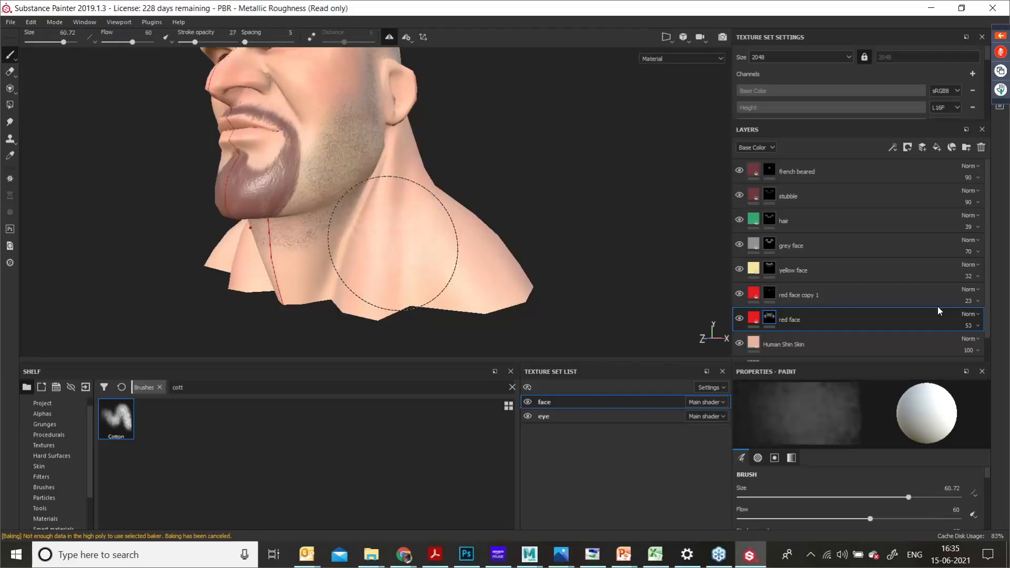
# Step: Paint more soft red tone into the red face mask over the side and back of the neck and the shoulders
pyautogui.keyDown('alt'); pyautogui.moveTo(395, 239); pyautogui.dragTo(405, 278); pyautogui.keyUp('alt')
pyautogui.keyDown('alt'); pyautogui.moveTo(469, 245); pyautogui.dragTo(338, 261); pyautogui.keyUp('alt')
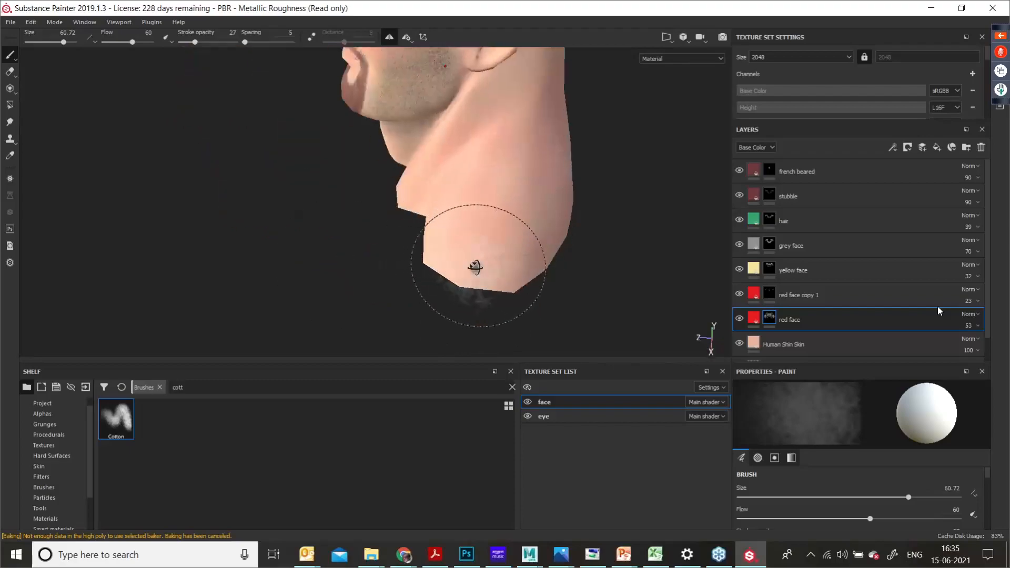
pyautogui.keyDown('alt'); pyautogui.moveTo(475, 267); pyautogui.dragTo(540, 258); pyautogui.keyUp('alt')
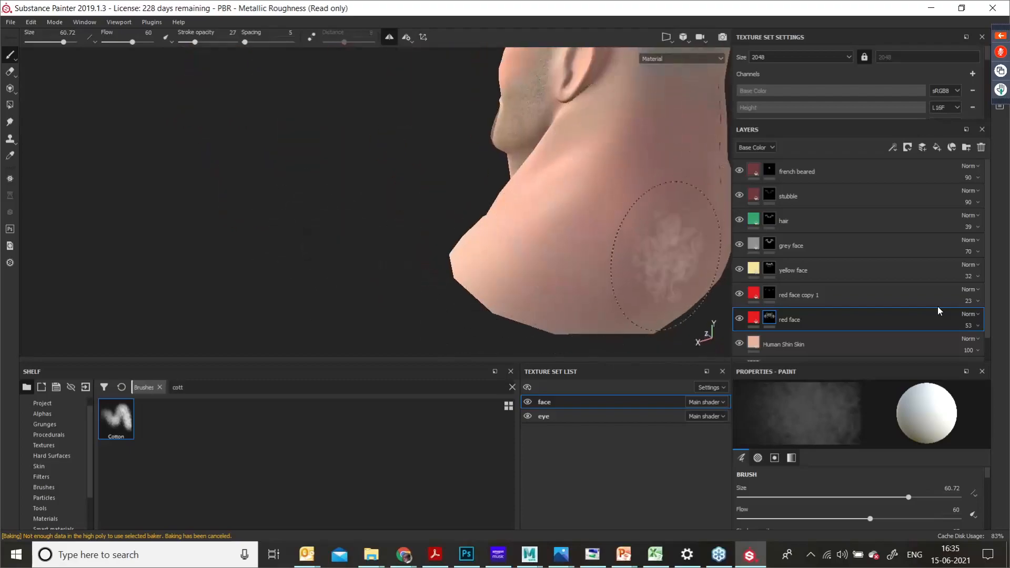
pyautogui.keyDown('alt'); pyautogui.moveTo(665, 255); pyautogui.dragTo(526, 266); pyautogui.keyUp('alt')
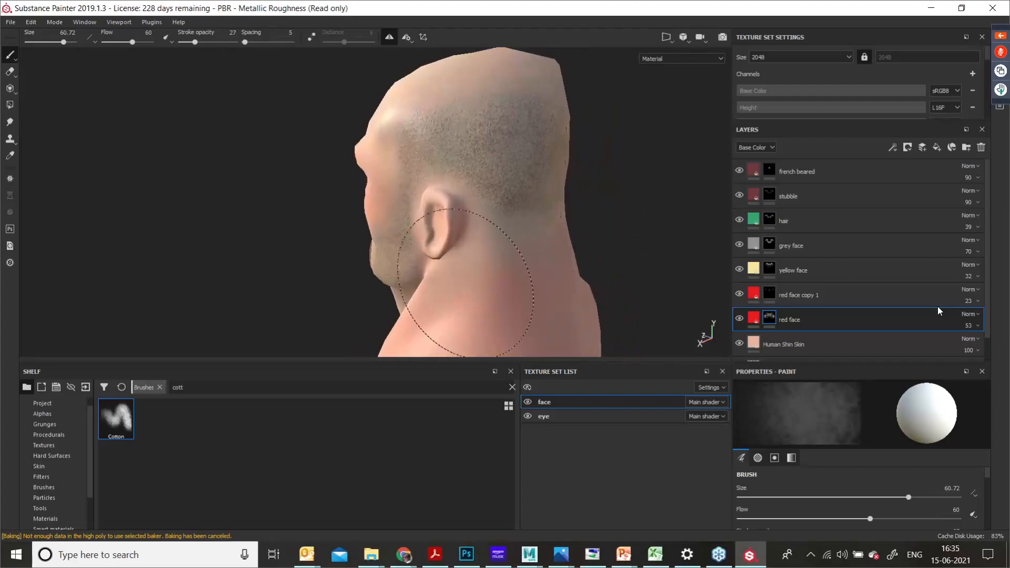
pyautogui.keyDown('alt'); pyautogui.moveTo(406, 304); pyautogui.dragTo(474, 302); pyautogui.keyUp('alt')
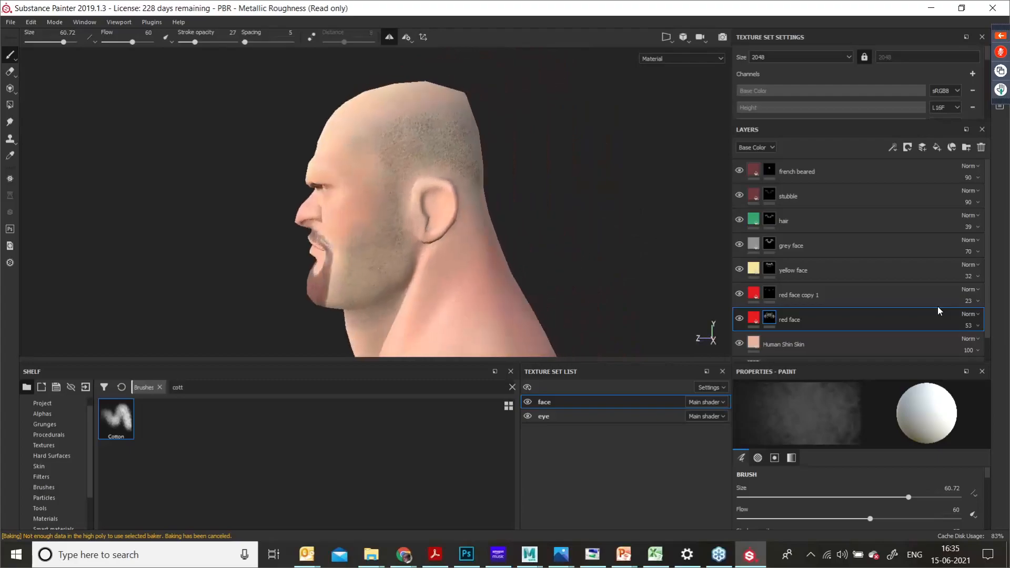
pyautogui.keyDown('alt'); pyautogui.moveTo(427, 350); pyautogui.dragTo(433, 266, button='middle'); pyautogui.keyUp('alt')
pyautogui.keyDown('alt'); pyautogui.moveTo(433, 266); pyautogui.dragTo(474, 304); pyautogui.keyUp('alt')
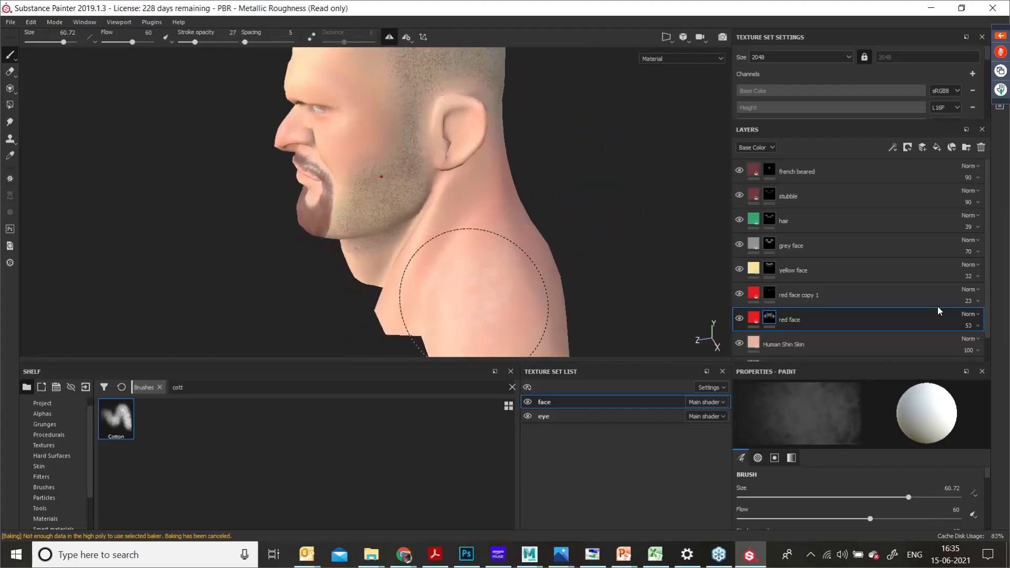
# Step: Configure the eraser with size 36.89, stroke opacity 30 and flow 35, undoing the trial erase on the shoulder
pyautogui.press('e')
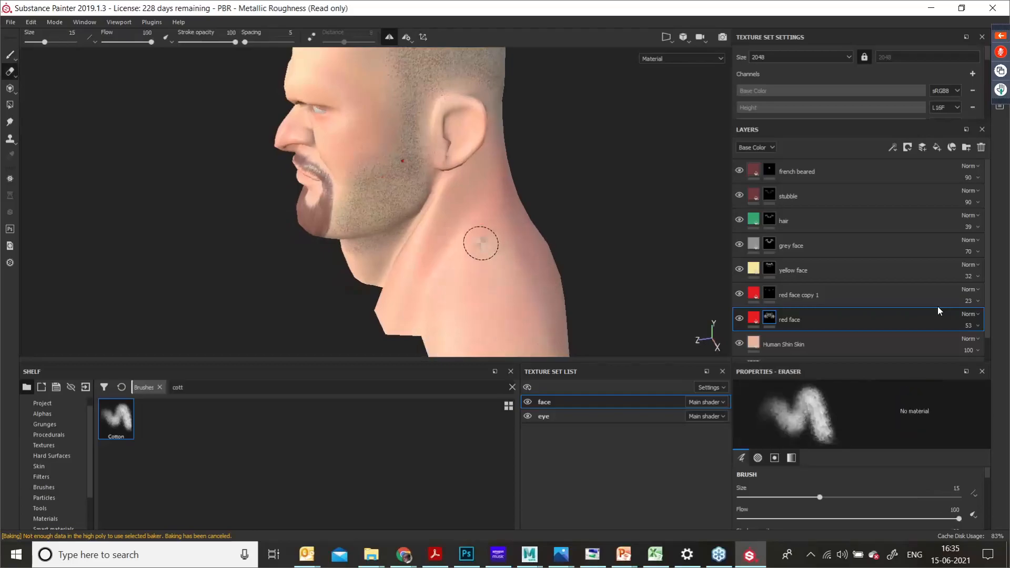
pyautogui.keyDown('ctrl'); pyautogui.moveTo(479, 243); pyautogui.dragTo(430, 259, button='right'); pyautogui.keyUp('ctrl')
pyautogui.moveTo(431, 259); pyautogui.dragTo(487, 289)
pyautogui.press('ctrl')
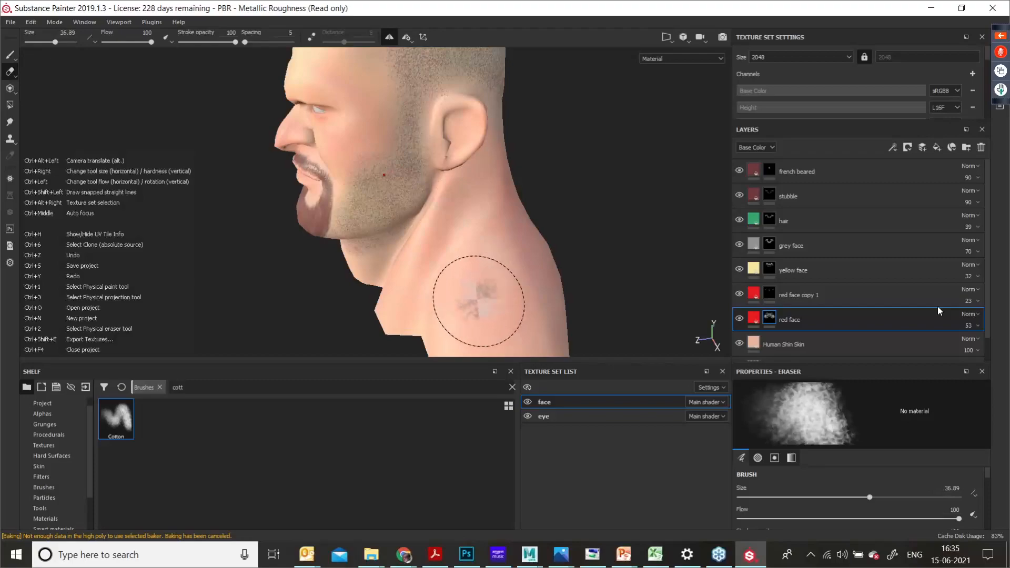
pyautogui.hotkey('ctrl', 'z')
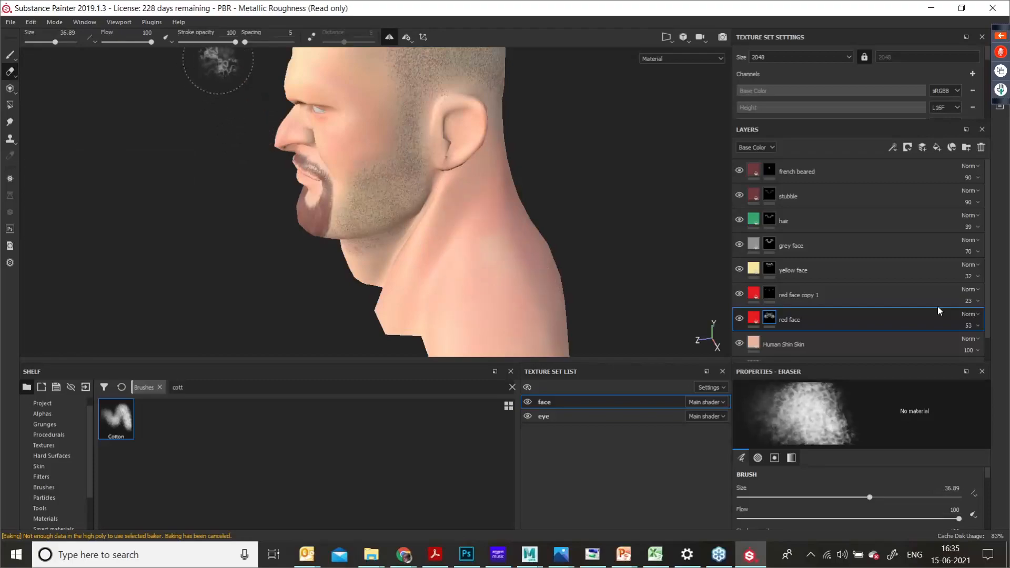
pyautogui.click(221, 42)
pyautogui.click(197, 42)
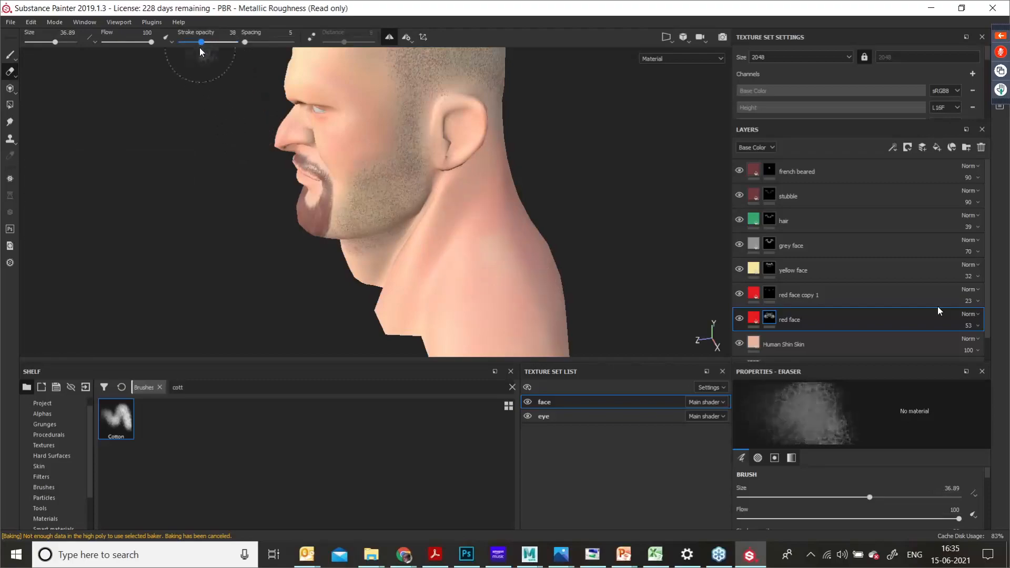
pyautogui.click(125, 44)
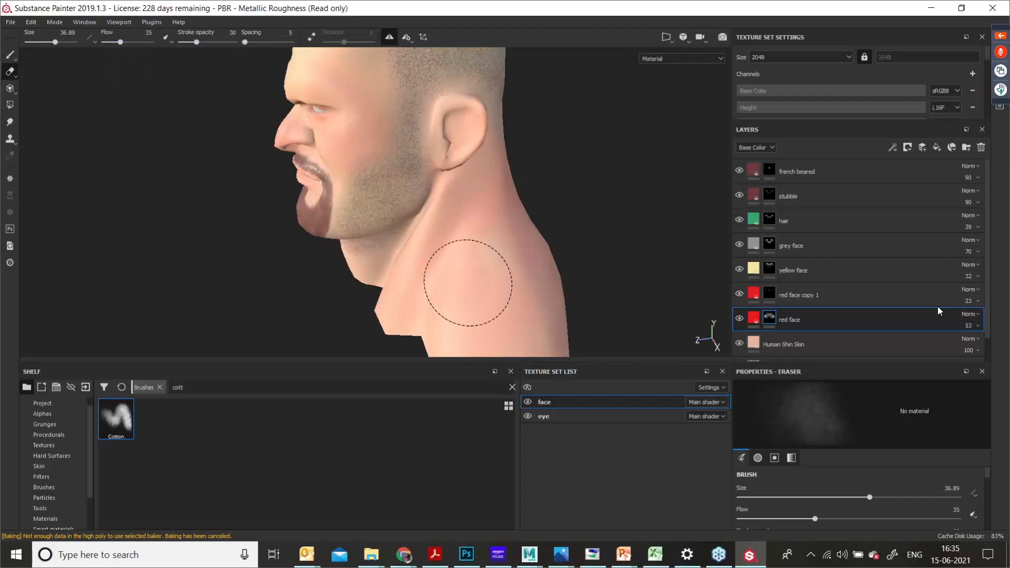
# Step: Softly erase excess red from the red face mask across the shoulder and the side and back of the neck
pyautogui.keyDown('alt'); pyautogui.moveTo(488, 271); pyautogui.dragTo(454, 258); pyautogui.keyUp('alt')
pyautogui.keyDown('alt'); pyautogui.moveTo(453, 257); pyautogui.dragTo(493, 235, button='middle'); pyautogui.keyUp('alt')
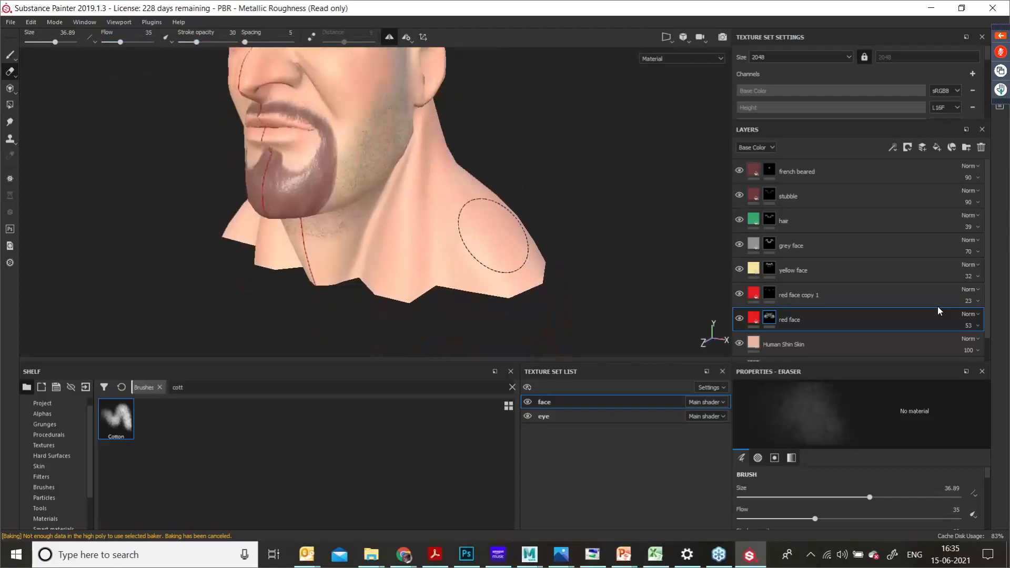
pyautogui.moveTo(504, 230)
pyautogui.keyDown('alt'); pyautogui.mouseDown()
pyautogui.moveTo(487, 260)
pyautogui.moveTo(480, 229)
pyautogui.moveTo(480, 259)
pyautogui.mouseUp(); pyautogui.keyUp('alt')
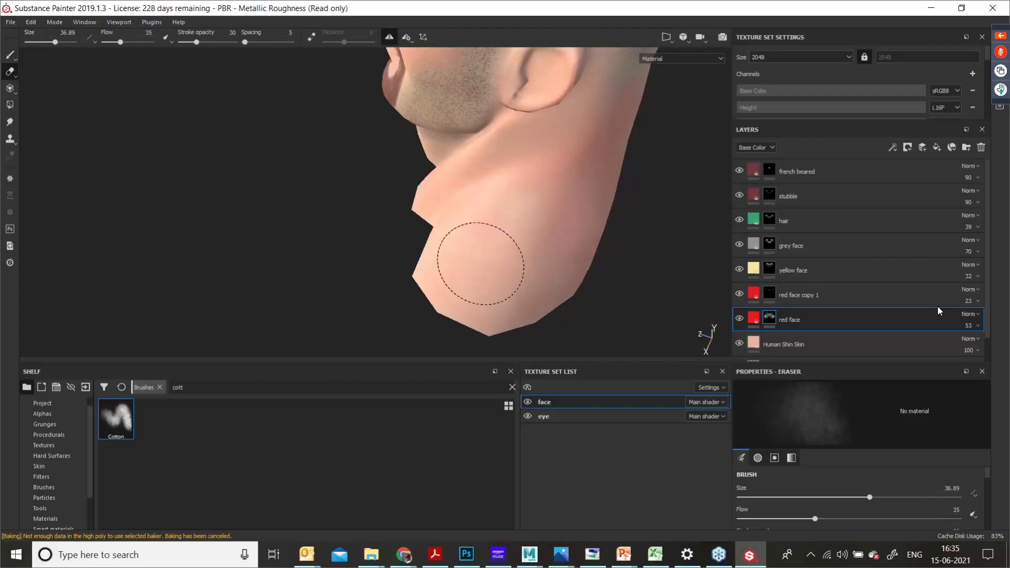
pyautogui.keyDown('alt'); pyautogui.moveTo(563, 175); pyautogui.dragTo(560, 213); pyautogui.keyUp('alt')
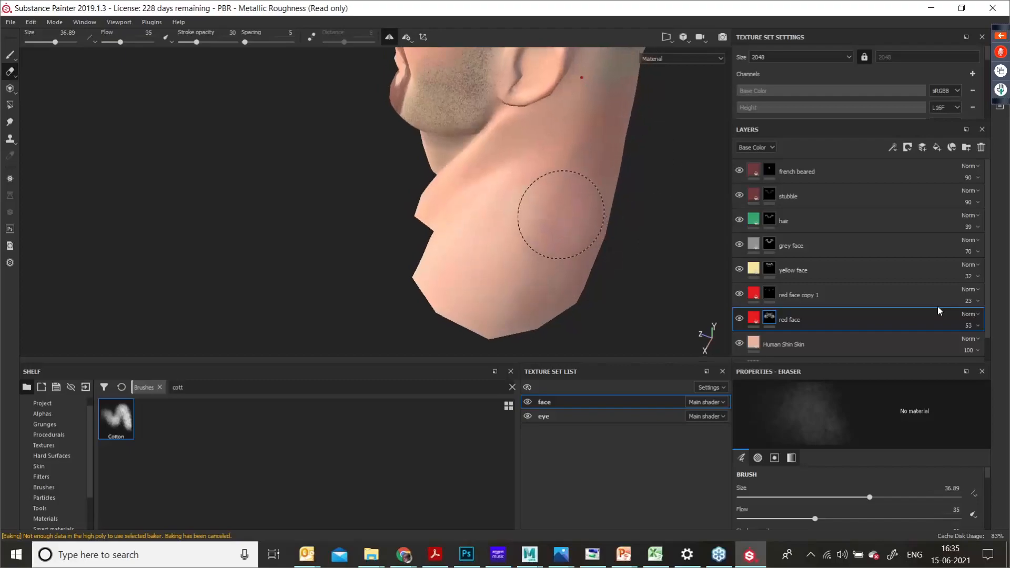
pyautogui.keyDown('shift'); pyautogui.moveTo(556, 197); pyautogui.dragTo(615, 239, button='right'); pyautogui.keyUp('shift')
pyautogui.keyDown('alt'); pyautogui.moveTo(565, 249); pyautogui.dragTo(503, 221); pyautogui.keyUp('alt')
pyautogui.moveTo(478, 190)
pyautogui.mouseDown()
pyautogui.moveTo(514, 261)
pyautogui.moveTo(530, 194)
pyautogui.moveTo(588, 319)
pyautogui.moveTo(502, 284)
pyautogui.moveTo(515, 270)
pyautogui.moveTo(521, 286)
pyautogui.moveTo(506, 146)
pyautogui.moveTo(532, 147)
pyautogui.moveTo(556, 297)
pyautogui.moveTo(543, 191)
pyautogui.moveTo(487, 253)
pyautogui.mouseUp()
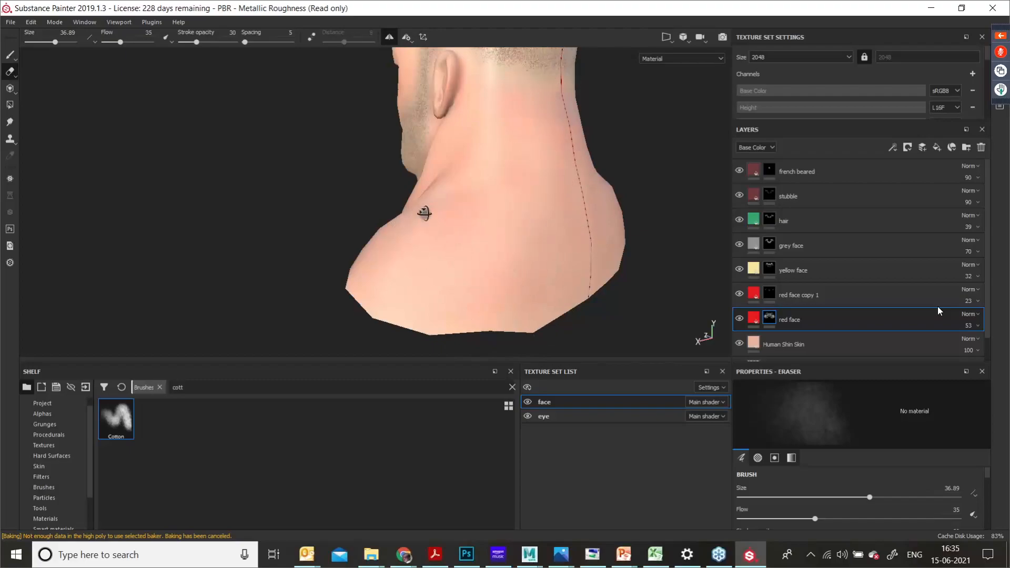
pyautogui.keyDown('alt'); pyautogui.moveTo(424, 213); pyautogui.dragTo(451, 170); pyautogui.keyUp('alt')
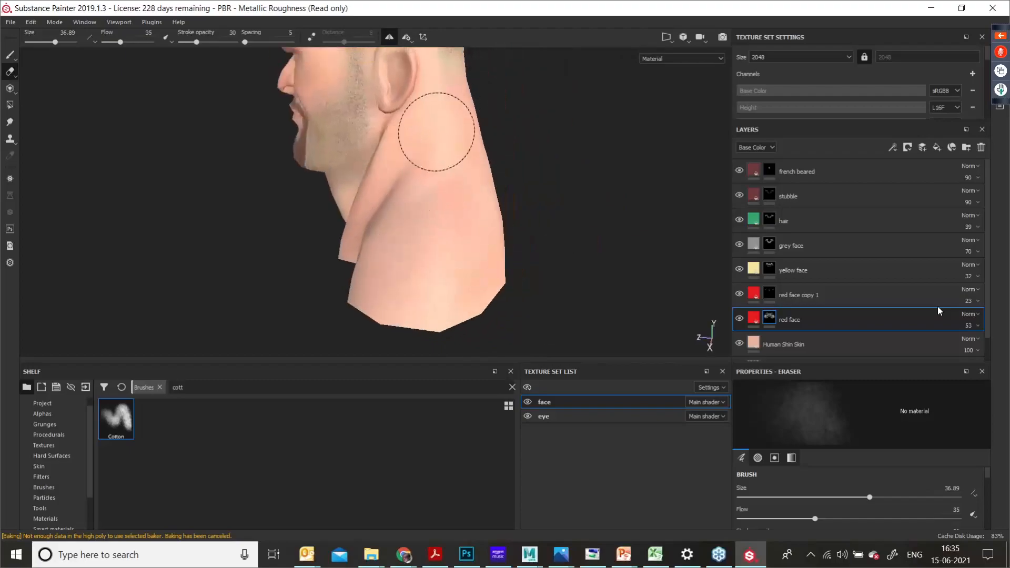
pyautogui.keyDown('alt'); pyautogui.moveTo(368, 284); pyautogui.dragTo(389, 282); pyautogui.keyUp('alt')
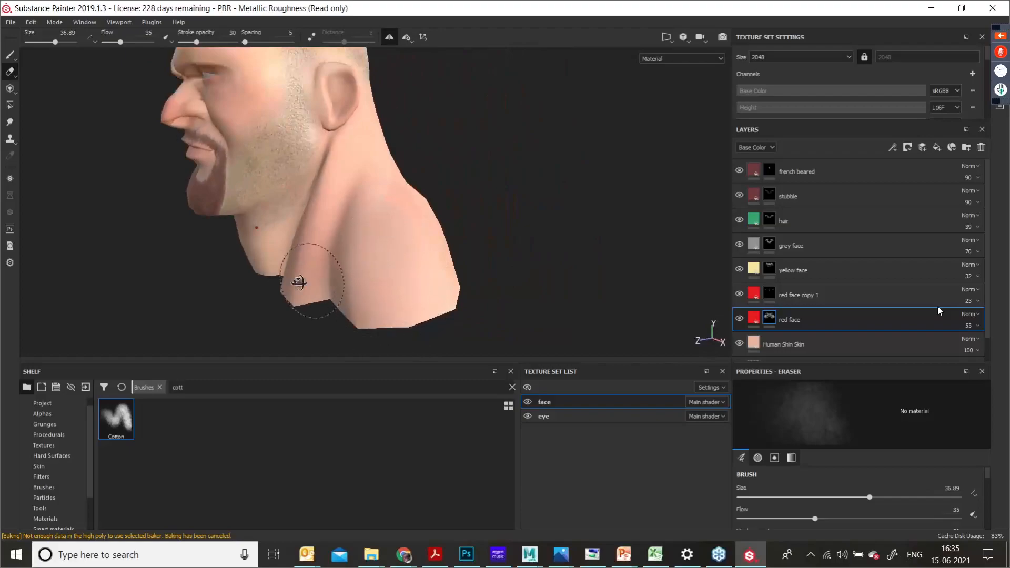
pyautogui.keyDown('alt'); pyautogui.moveTo(293, 277); pyautogui.dragTo(313, 288); pyautogui.keyUp('alt')
pyautogui.keyDown('alt'); pyautogui.moveTo(344, 234); pyautogui.dragTo(360, 291, button='middle'); pyautogui.keyUp('alt')
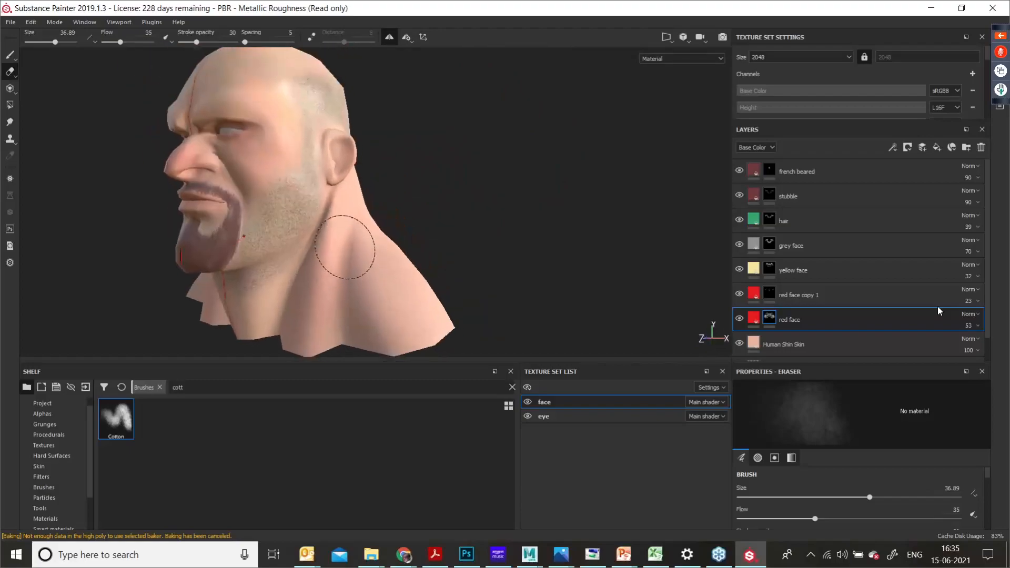
# Step: Return to the paint brush and reduce its size to 10.16 for close work on the ear
pyautogui.press('1')
pyautogui.keyDown('alt'); pyautogui.moveTo(342, 195); pyautogui.dragTo(387, 196, button='right'); pyautogui.keyUp('alt')
pyautogui.keyDown('alt'); pyautogui.moveTo(336, 158); pyautogui.dragTo(342, 211); pyautogui.keyUp('alt')
pyautogui.keyDown('alt'); pyautogui.moveTo(338, 194); pyautogui.dragTo(451, 298, button='right'); pyautogui.keyUp('alt')
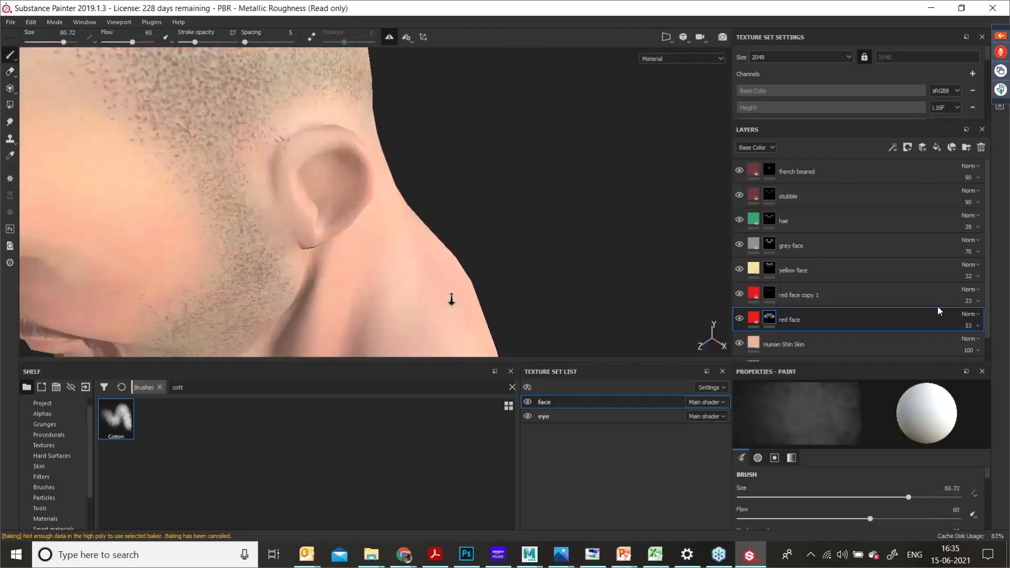
pyautogui.keyDown('alt'); pyautogui.moveTo(263, 172); pyautogui.dragTo(358, 226, button='right'); pyautogui.keyUp('alt')
pyautogui.keyDown('alt'); pyautogui.moveTo(365, 205); pyautogui.dragTo(323, 137); pyautogui.keyUp('alt')
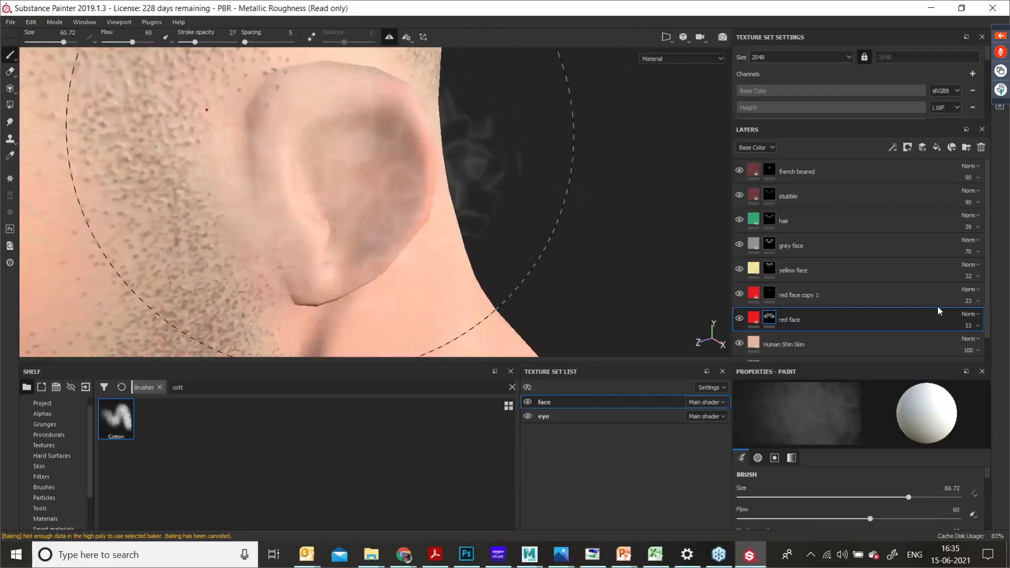
pyautogui.press('[')
pyautogui.press('[')
pyautogui.press('[')
pyautogui.press('[')
pyautogui.press('[')
pyautogui.press('[')
pyautogui.press('[')
pyautogui.press('[')
pyautogui.press('[')
pyautogui.press('[')
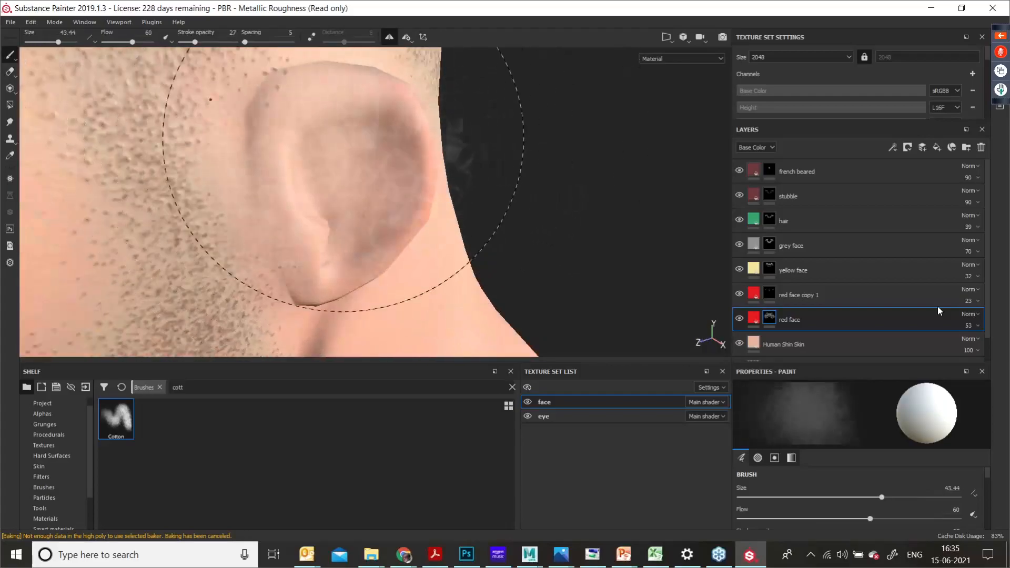
pyautogui.press('[')
pyautogui.press('[')
pyautogui.press('[')
pyautogui.press('[')
pyautogui.press('[')
pyautogui.press('[')
pyautogui.press('[')
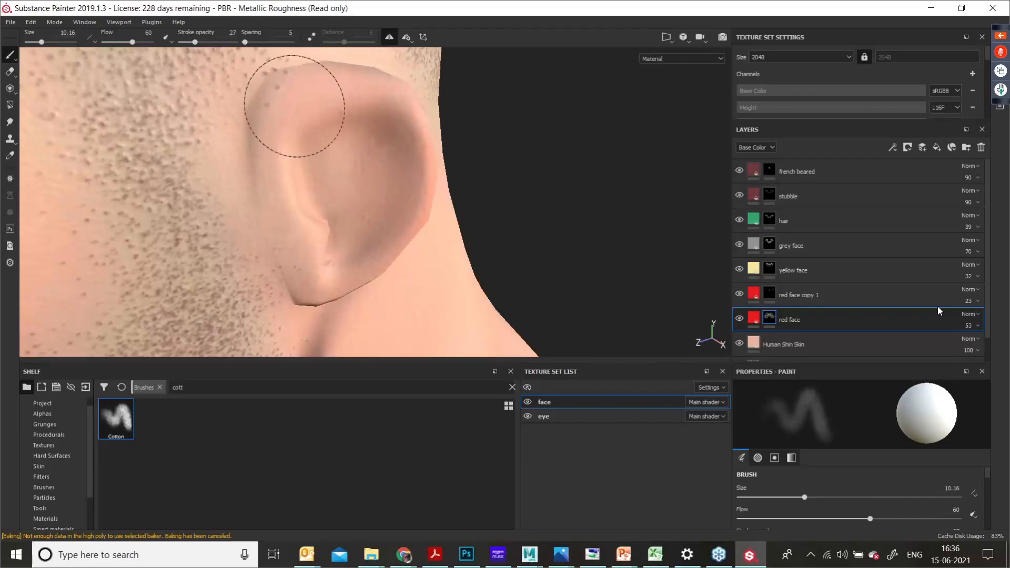
# Step: Paint soft red tone into the red face mask over the ear's rim, inner hollow, lobe and back
pyautogui.moveTo(421, 106)
pyautogui.keyDown('alt'); pyautogui.mouseDown()
pyautogui.moveTo(314, 208)
pyautogui.moveTo(405, 219)
pyautogui.mouseUp(); pyautogui.keyUp('alt')
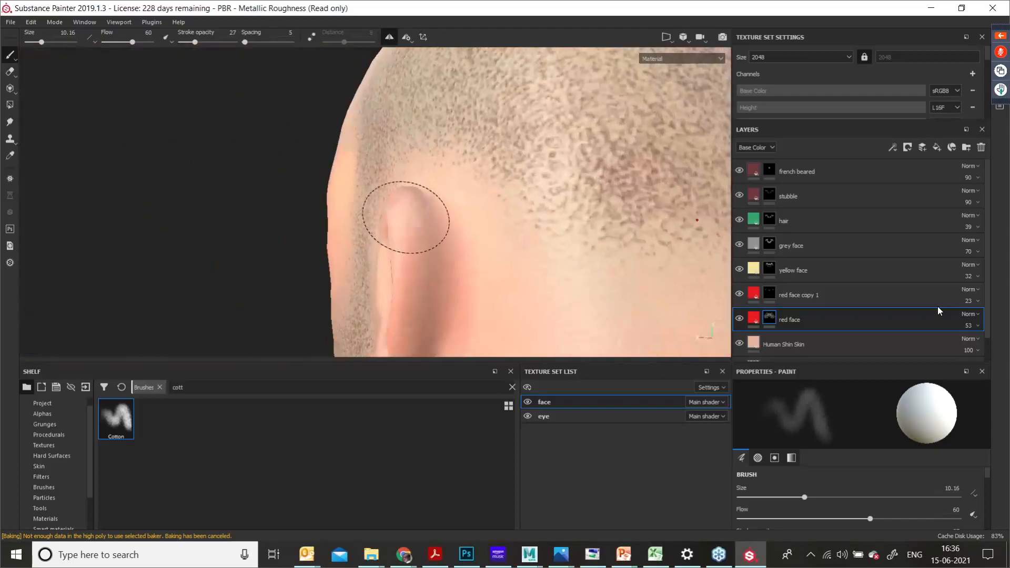
pyautogui.keyDown('alt'); pyautogui.moveTo(395, 266); pyautogui.dragTo(471, 207); pyautogui.keyUp('alt')
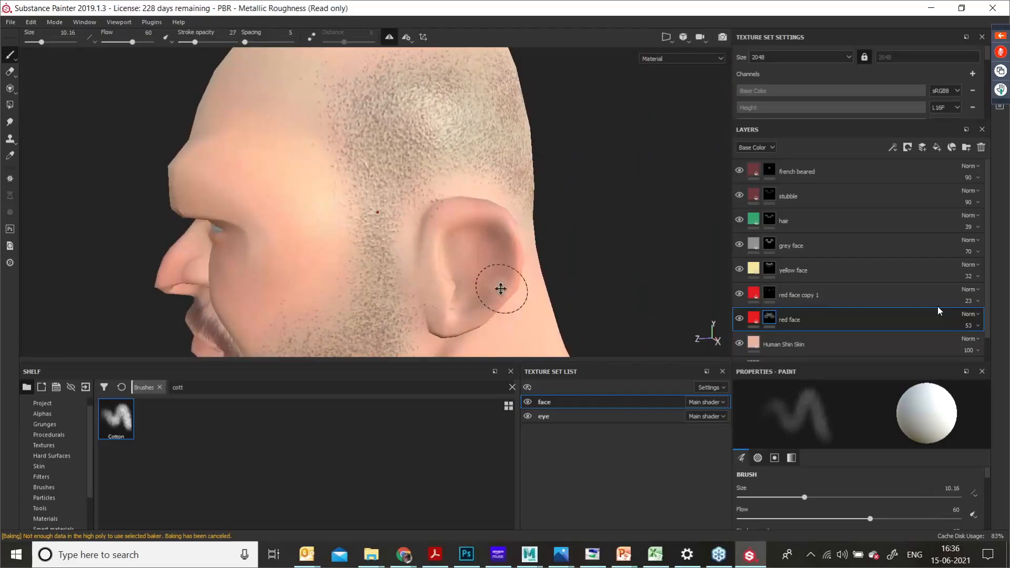
pyautogui.keyDown('alt'); pyautogui.moveTo(498, 288); pyautogui.dragTo(511, 217); pyautogui.keyUp('alt')
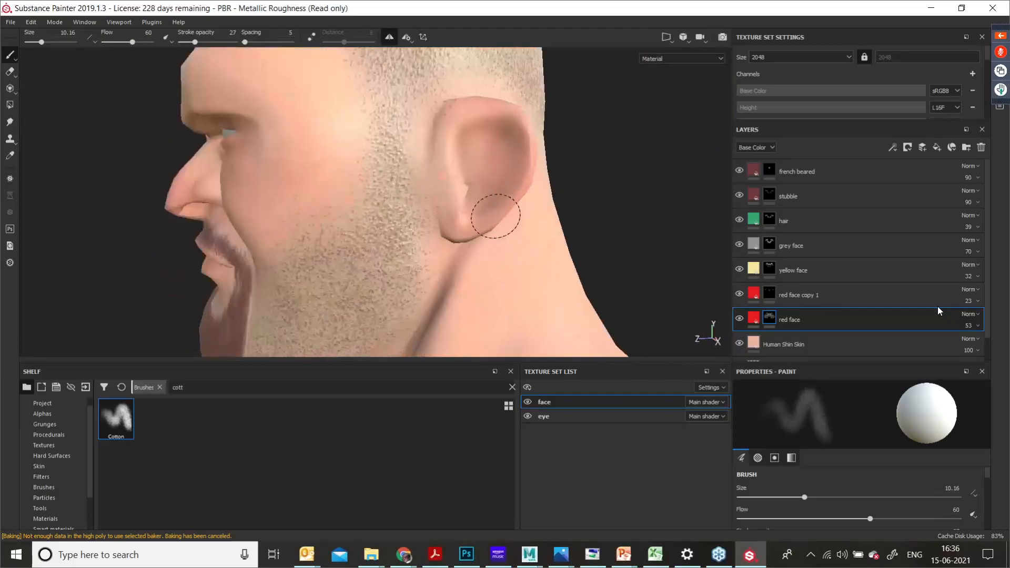
pyautogui.moveTo(489, 174)
pyautogui.keyDown('alt'); pyautogui.mouseDown()
pyautogui.moveTo(412, 196)
pyautogui.moveTo(463, 225)
pyautogui.mouseUp(); pyautogui.keyUp('alt')
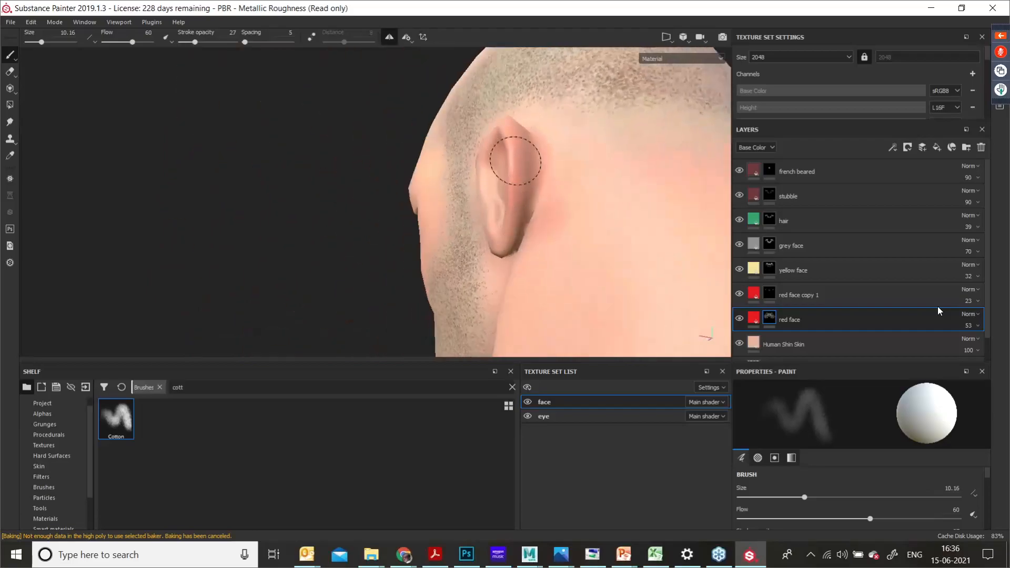
pyautogui.moveTo(498, 212)
pyautogui.keyDown('alt'); pyautogui.mouseDown()
pyautogui.moveTo(475, 232)
pyautogui.moveTo(468, 221)
pyautogui.moveTo(485, 210)
pyautogui.moveTo(492, 223)
pyautogui.mouseUp(); pyautogui.keyUp('alt')
pyautogui.keyDown('shift'); pyautogui.moveTo(494, 223); pyautogui.dragTo(476, 232, button='right'); pyautogui.keyUp('shift')
# Step: Duplicate the french beared layer and rename the copy as eye brow
pyautogui.keyDown('alt'); pyautogui.moveTo(420, 205); pyautogui.dragTo(402, 190); pyautogui.keyUp('alt')
pyautogui.keyDown('alt'); pyautogui.moveTo(403, 190); pyautogui.dragTo(421, 205, button='middle'); pyautogui.keyUp('alt')
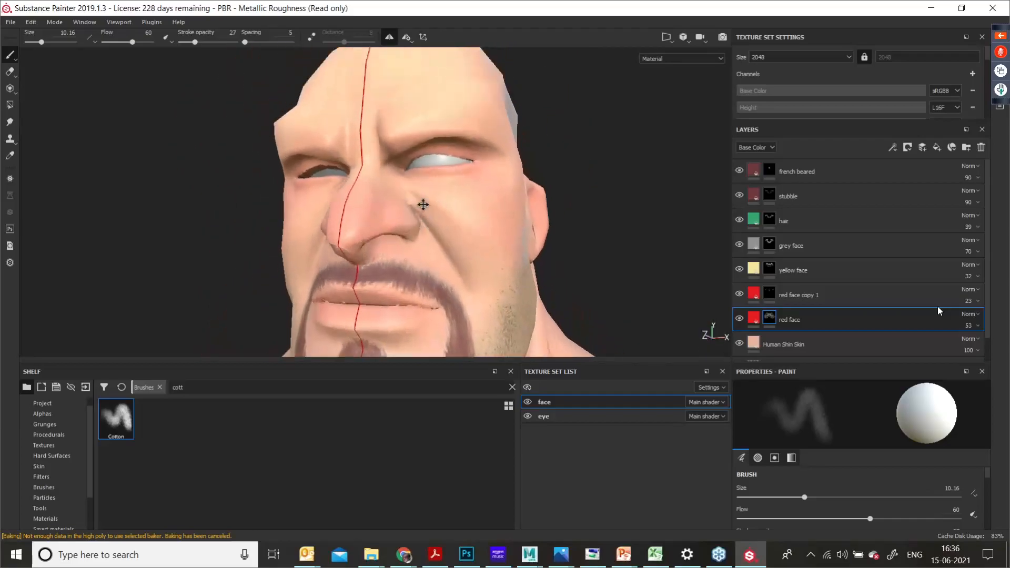
pyautogui.moveTo(422, 207)
pyautogui.keyDown('alt'); pyautogui.mouseDown()
pyautogui.moveTo(435, 237)
pyautogui.moveTo(457, 214)
pyautogui.moveTo(432, 203)
pyautogui.mouseUp(); pyautogui.keyUp('alt')
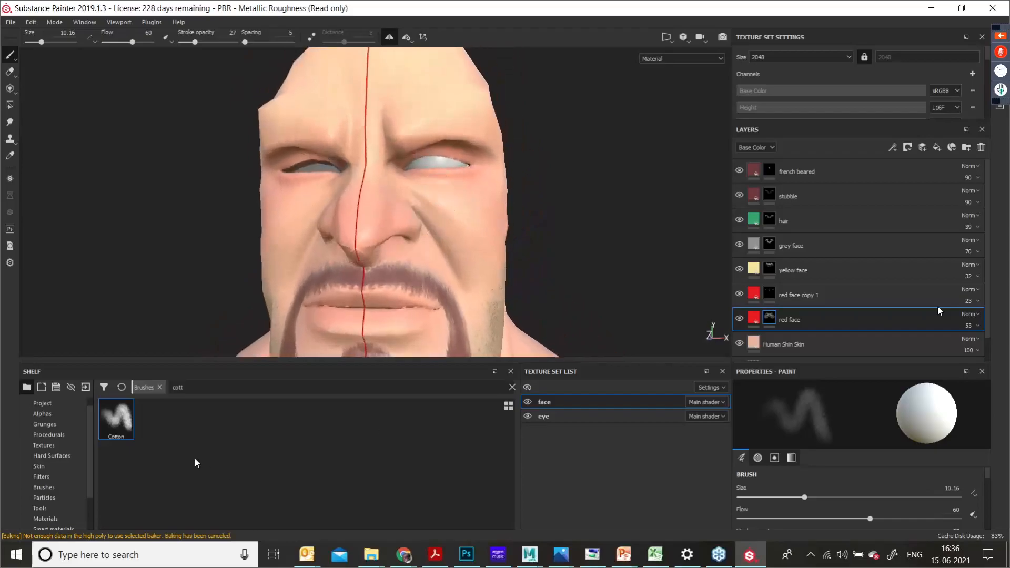
pyautogui.click(821, 170)
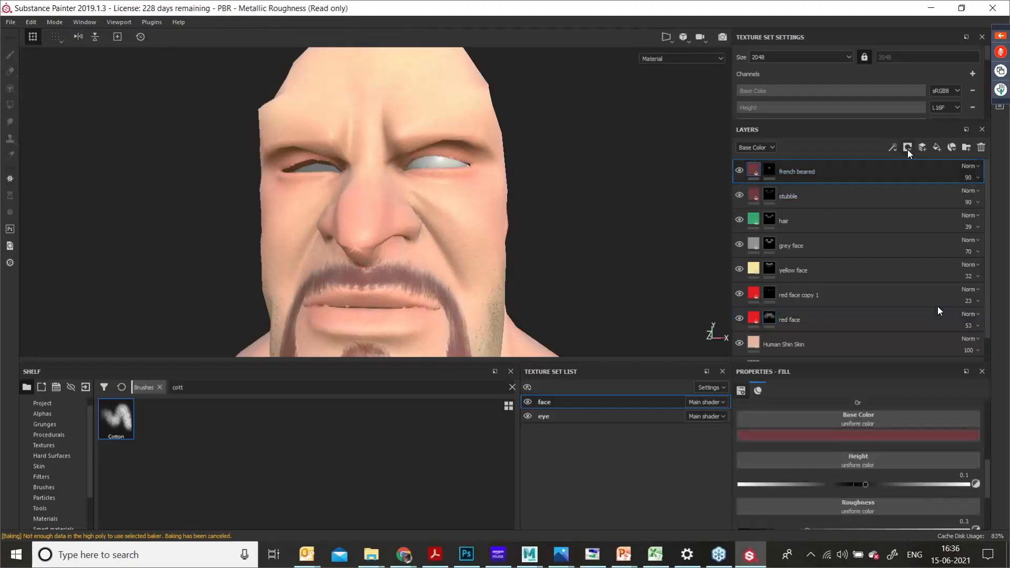
pyautogui.rightClick(804, 171)
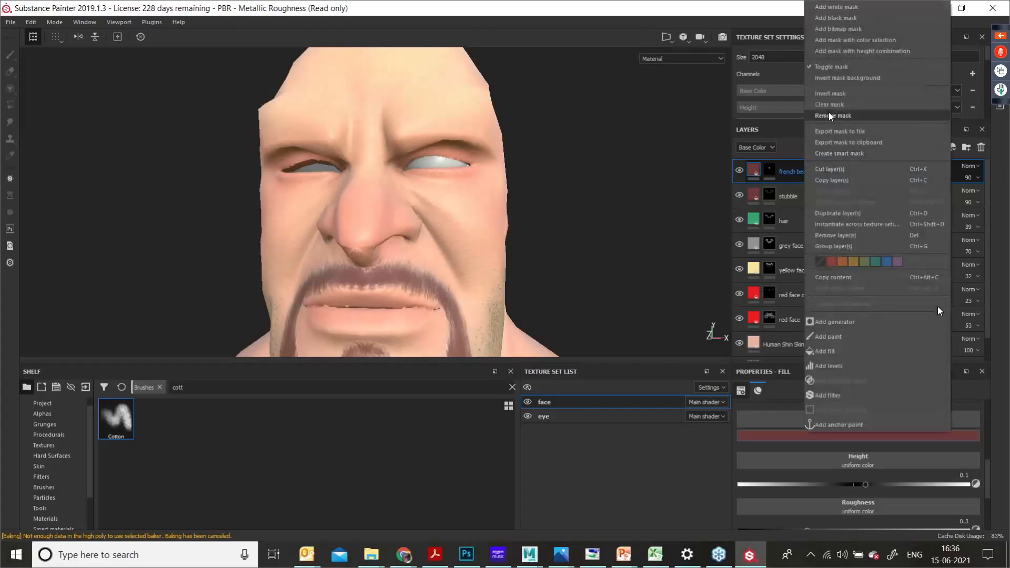
pyautogui.click(836, 213)
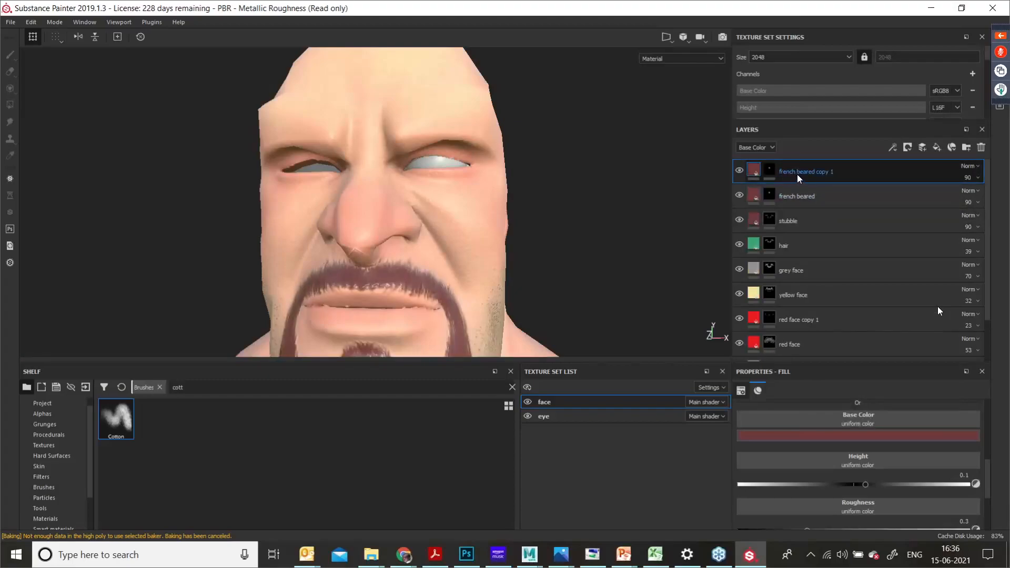
pyautogui.doubleClick(825, 172)
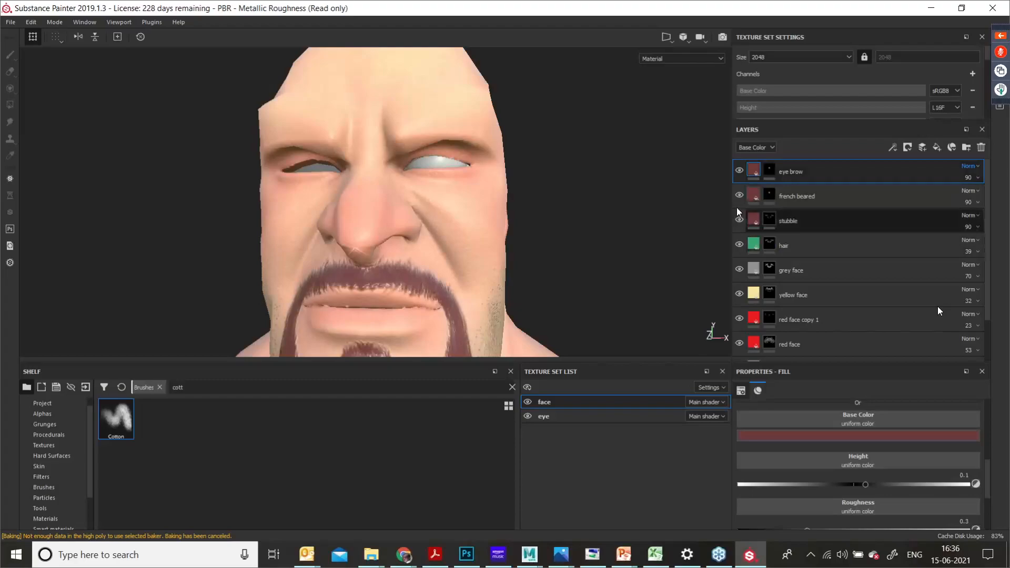
# Step: Replace the eye brow layer's mask with a new black mask
pyautogui.click(766, 171)
pyautogui.rightClick(769, 171)
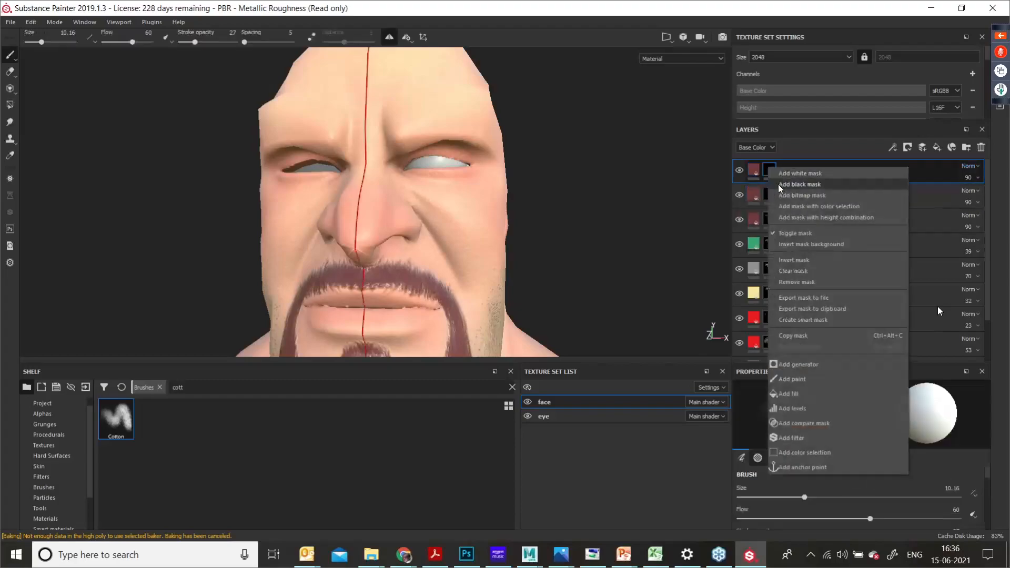
pyautogui.click(788, 185)
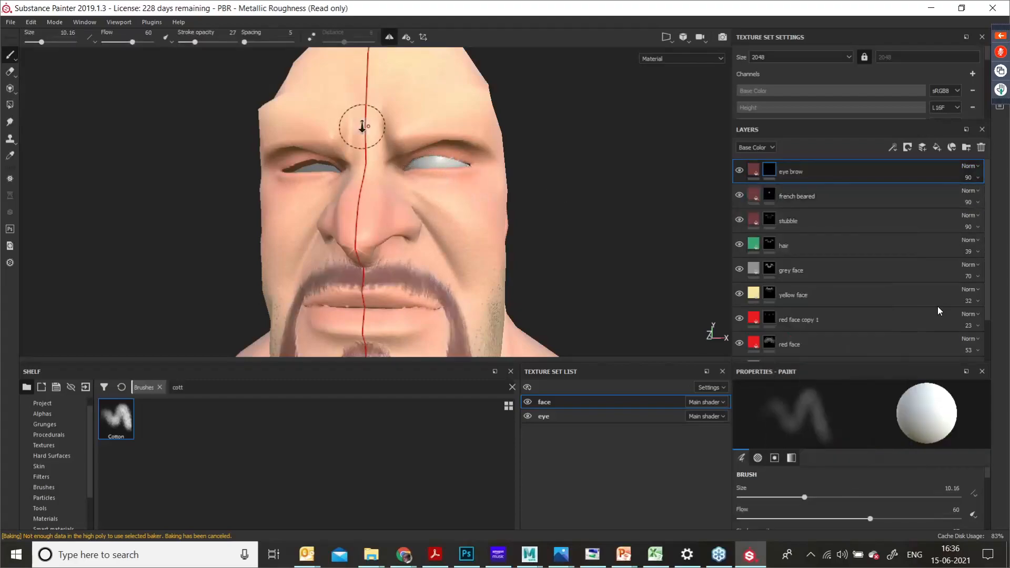
# Step: Search the brush shelf for hair and choose the Hair Lines brush for the eye brow mask
pyautogui.scroll(3, 410, 163)
pyautogui.keyDown('alt'); pyautogui.moveTo(459, 201); pyautogui.dragTo(443, 219, button='middle'); pyautogui.keyUp('alt')
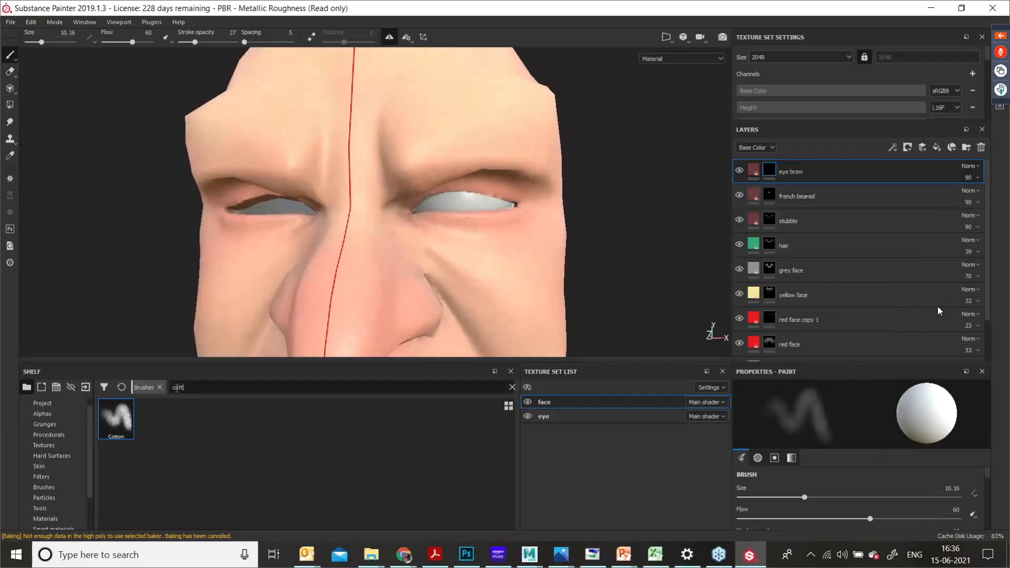
pyautogui.write('hai')
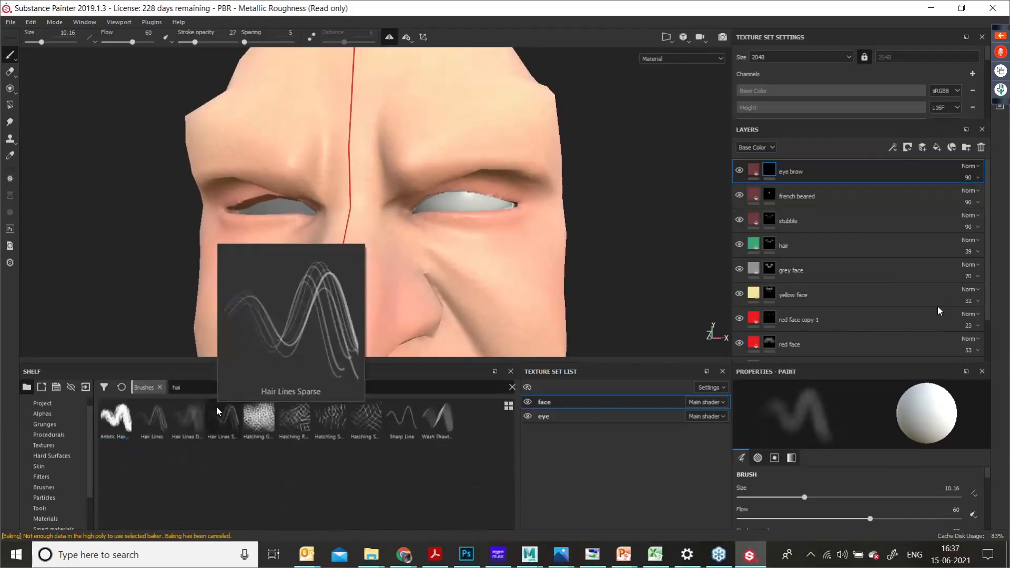
pyautogui.write('r')
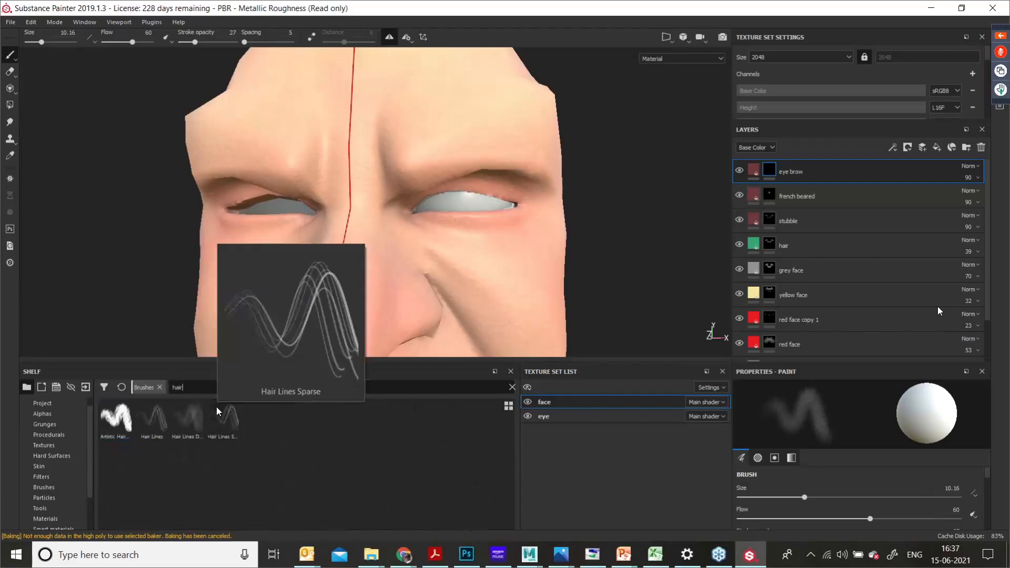
pyautogui.click(165, 420)
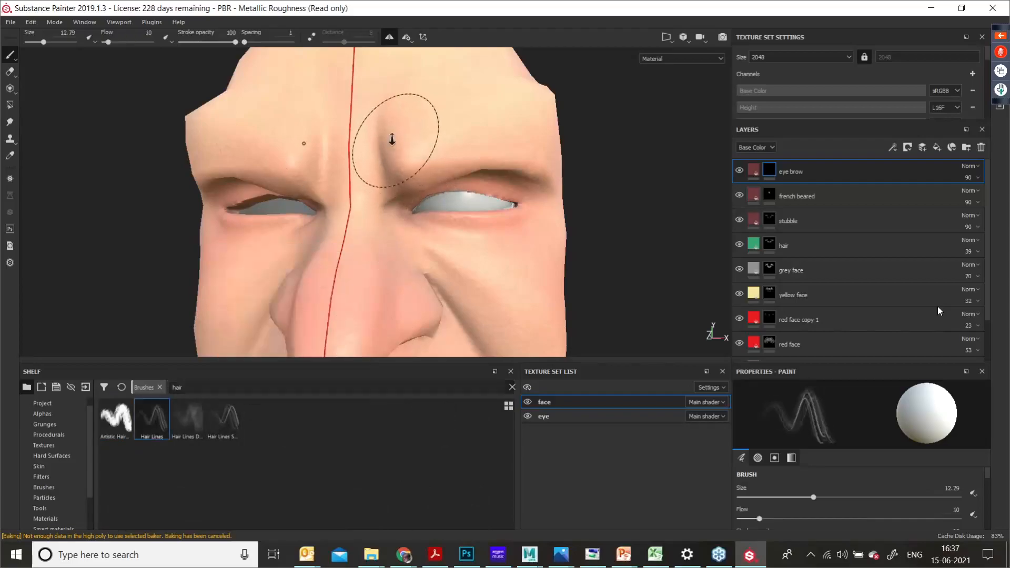
# Step: Reduce the brush size to 3.16 and paint fine hair strokes along the brow ridge, narrowing the brush to 1.9 toward the outer end
pyautogui.scroll(3, 400, 150)
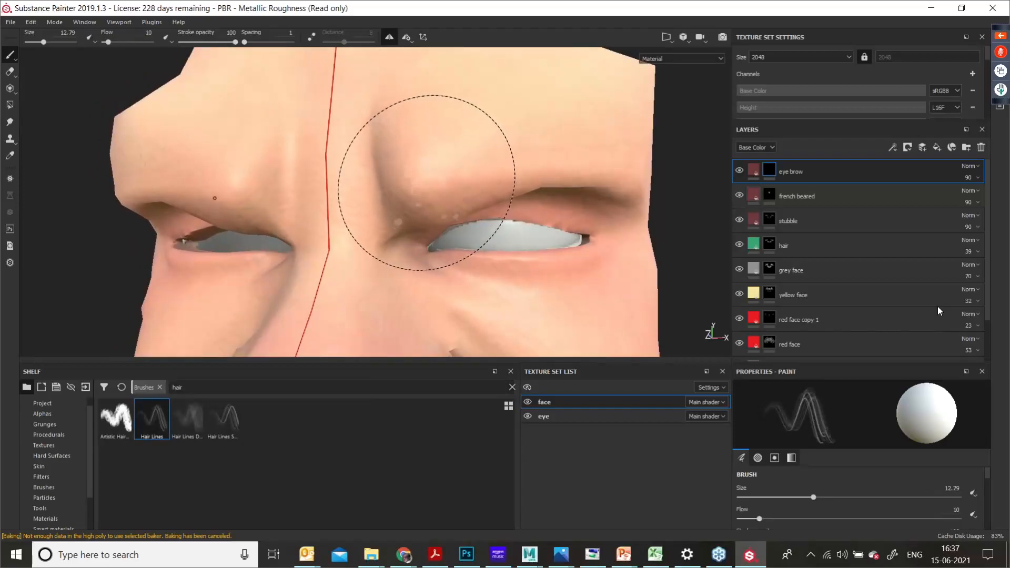
pyautogui.press('[')
pyautogui.press('[')
pyautogui.press('[')
pyautogui.press('[')
pyautogui.press('[')
pyautogui.press('[')
pyautogui.press('[')
pyautogui.press('[')
pyautogui.press('[')
pyautogui.press('[')
pyautogui.press('[')
pyautogui.press('[')
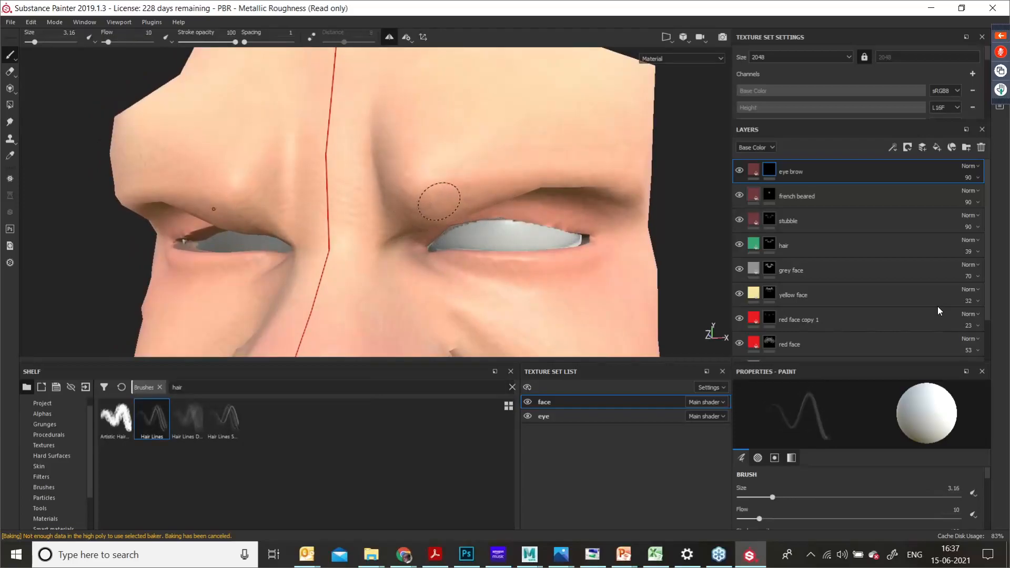
pyautogui.moveTo(535, 185)
pyautogui.keyDown('alt'); pyautogui.mouseDown()
pyautogui.moveTo(439, 188)
pyautogui.moveTo(349, 266)
pyautogui.moveTo(368, 270)
pyautogui.moveTo(367, 256)
pyautogui.moveTo(342, 263)
pyautogui.mouseUp(); pyautogui.keyUp('alt')
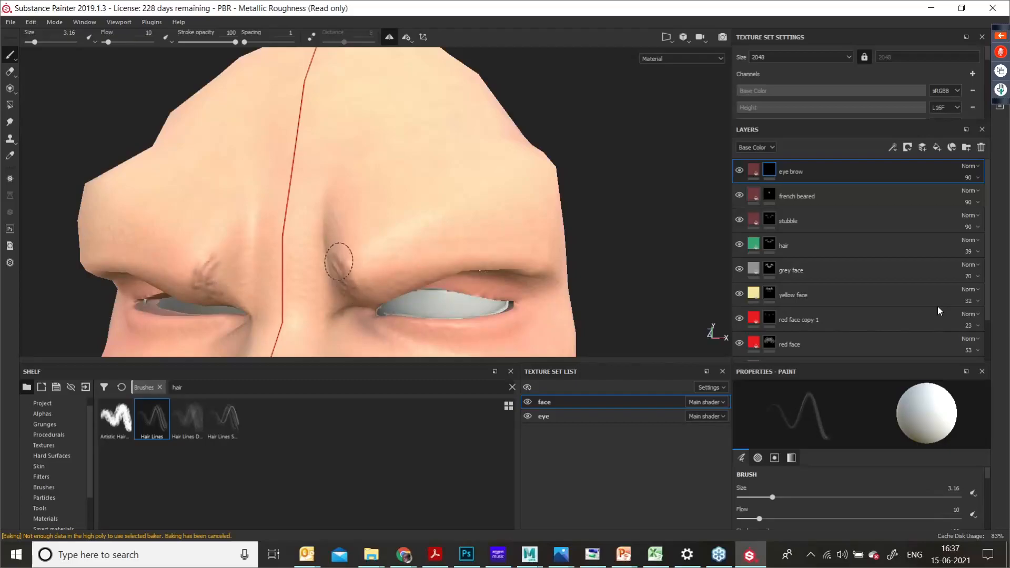
pyautogui.moveTo(339, 261)
pyautogui.mouseDown()
pyautogui.moveTo(355, 283)
pyautogui.moveTo(411, 267)
pyautogui.moveTo(392, 255)
pyautogui.moveTo(423, 271)
pyautogui.moveTo(482, 243)
pyautogui.moveTo(492, 246)
pyautogui.moveTo(476, 261)
pyautogui.moveTo(532, 248)
pyautogui.moveTo(532, 259)
pyautogui.moveTo(461, 275)
pyautogui.mouseUp()
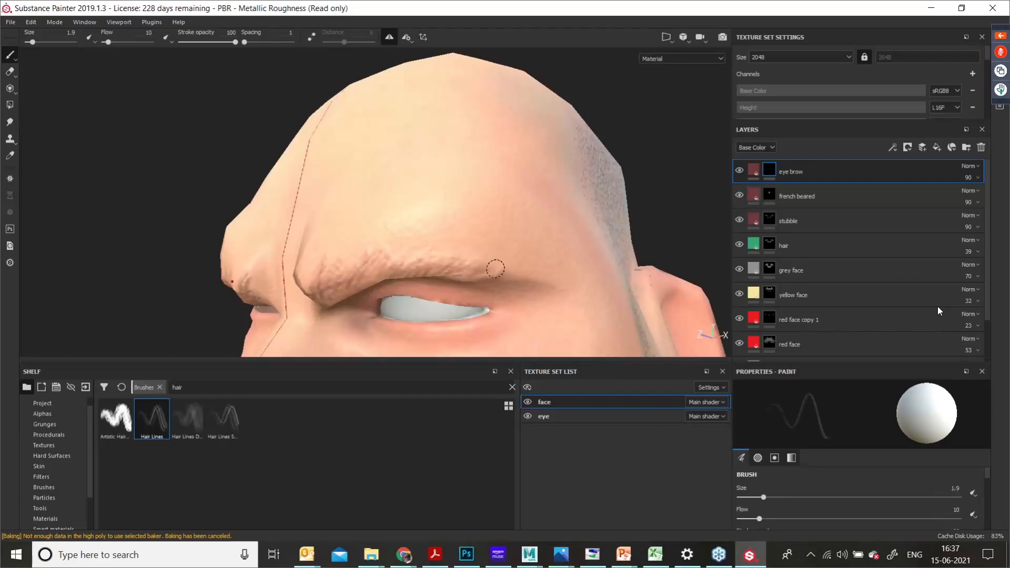
# Step: Enlarge the brush to 4.74 and thicken the eyebrow hair from the inner corner to the outer tail
pyautogui.press(']')
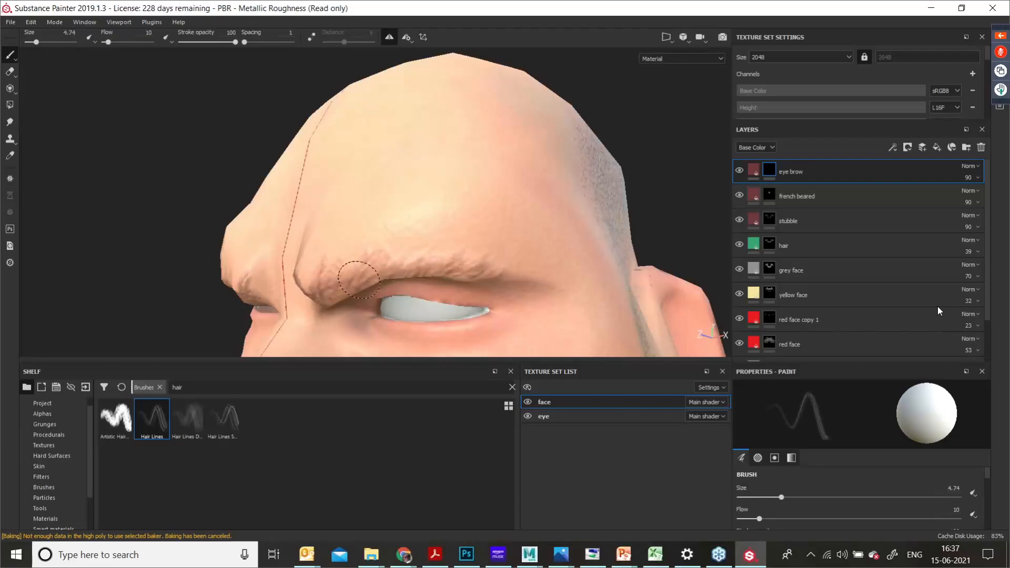
pyautogui.moveTo(334, 287)
pyautogui.keyDown('alt'); pyautogui.mouseDown()
pyautogui.moveTo(331, 279)
pyautogui.moveTo(304, 298)
pyautogui.mouseUp(); pyautogui.keyUp('alt')
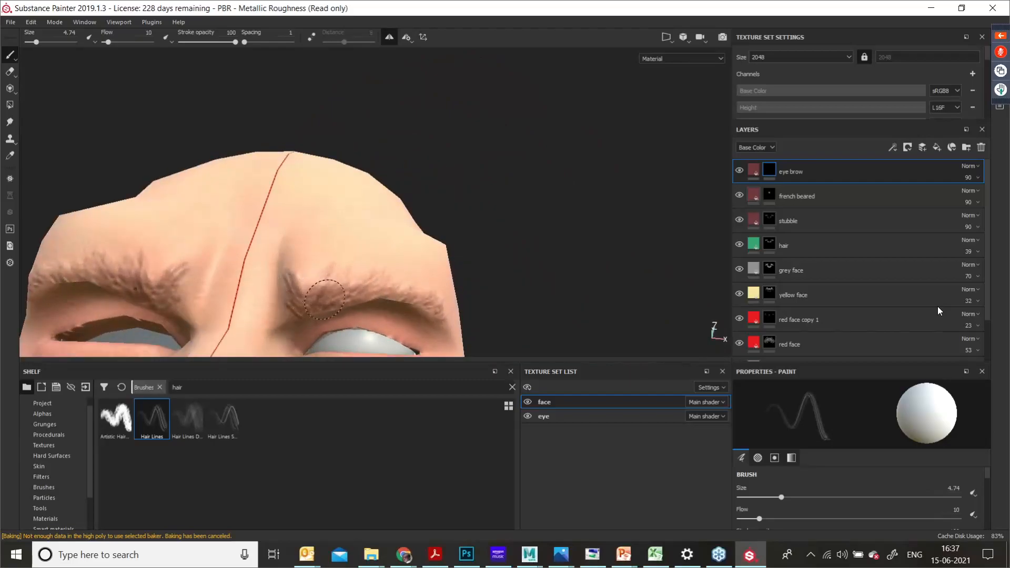
pyautogui.moveTo(372, 282)
pyautogui.mouseDown()
pyautogui.moveTo(386, 280)
pyautogui.moveTo(389, 292)
pyautogui.moveTo(378, 284)
pyautogui.moveTo(354, 300)
pyautogui.moveTo(358, 263)
pyautogui.mouseUp()
pyautogui.keyDown('alt'); pyautogui.moveTo(358, 263); pyautogui.dragTo(345, 240, button='middle'); pyautogui.keyUp('alt')
pyautogui.keyDown('alt'); pyautogui.moveTo(363, 268); pyautogui.dragTo(418, 339, button='right'); pyautogui.keyUp('alt')
pyautogui.moveTo(357, 244)
pyautogui.mouseDown()
pyautogui.moveTo(387, 236)
pyautogui.moveTo(435, 247)
pyautogui.moveTo(434, 258)
pyautogui.moveTo(450, 247)
pyautogui.mouseUp()
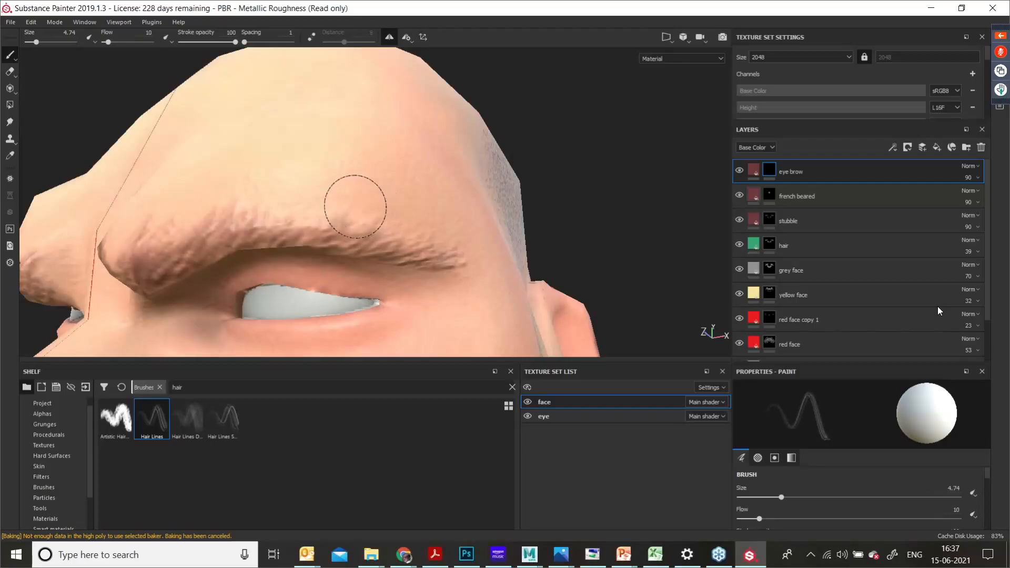
# Step: Switch to the eraser and reduce its size to 9.44 for trimming the eyebrow
pyautogui.press('e')
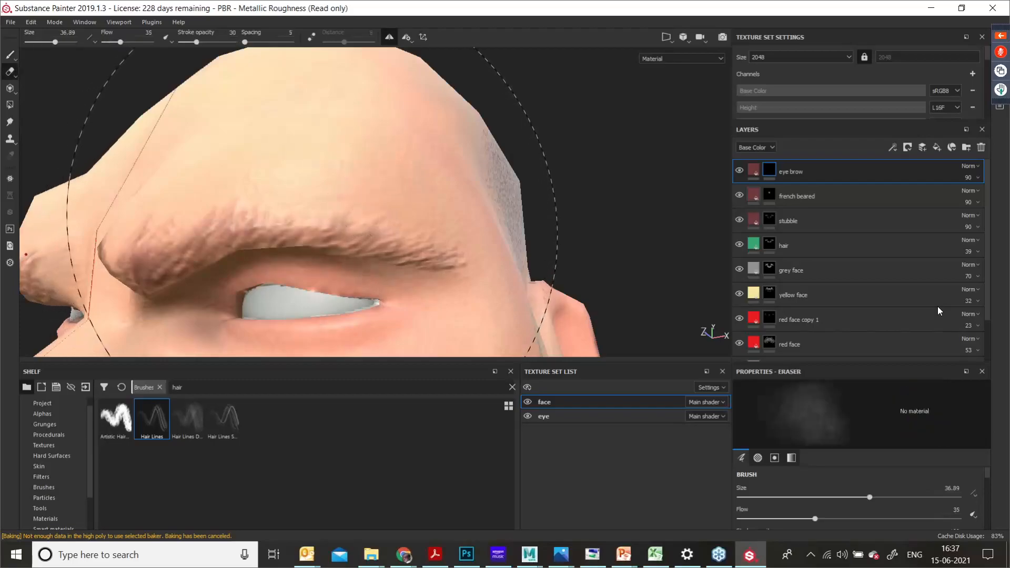
pyautogui.press('[')
pyautogui.press('[')
pyautogui.press('[')
pyautogui.press('[')
pyautogui.press('[')
pyautogui.press('[')
pyautogui.press('[')
pyautogui.press('[')
pyautogui.press('[')
pyautogui.press('[')
pyautogui.press('[')
pyautogui.press('[')
pyautogui.press('[')
pyautogui.press('[')
pyautogui.press('[')
pyautogui.press('[')
pyautogui.press('[')
pyautogui.press('[')
pyautogui.press('[')
pyautogui.press('[')
pyautogui.press('[')
pyautogui.press('[')
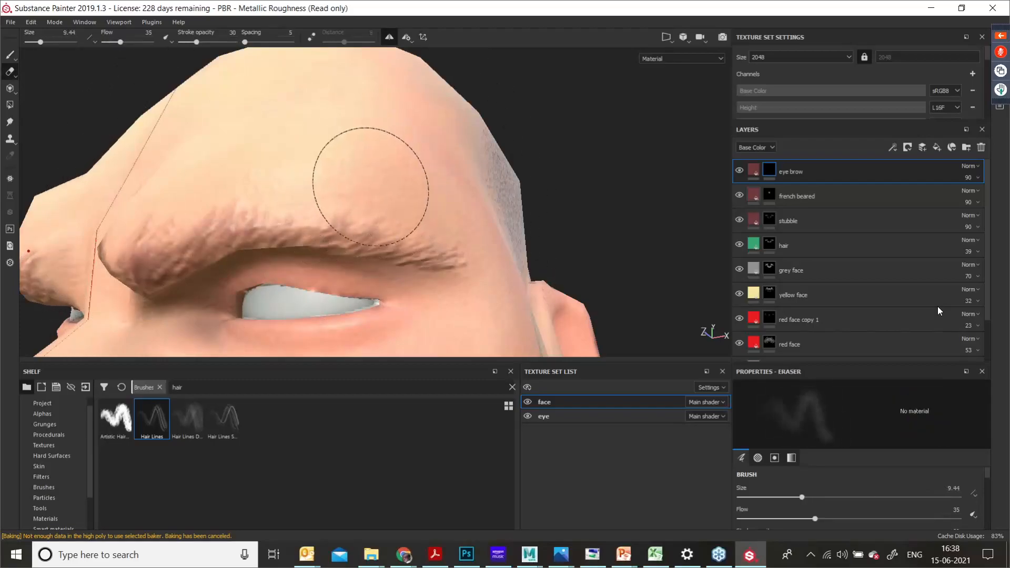
# Step: Reduce the eraser to 4.29 and softly fade the stray hairs along the eyebrow's upper edge
pyautogui.moveTo(374, 184)
pyautogui.keyDown('alt'); pyautogui.mouseDown()
pyautogui.moveTo(376, 208)
pyautogui.moveTo(326, 203)
pyautogui.mouseUp(); pyautogui.keyUp('alt')
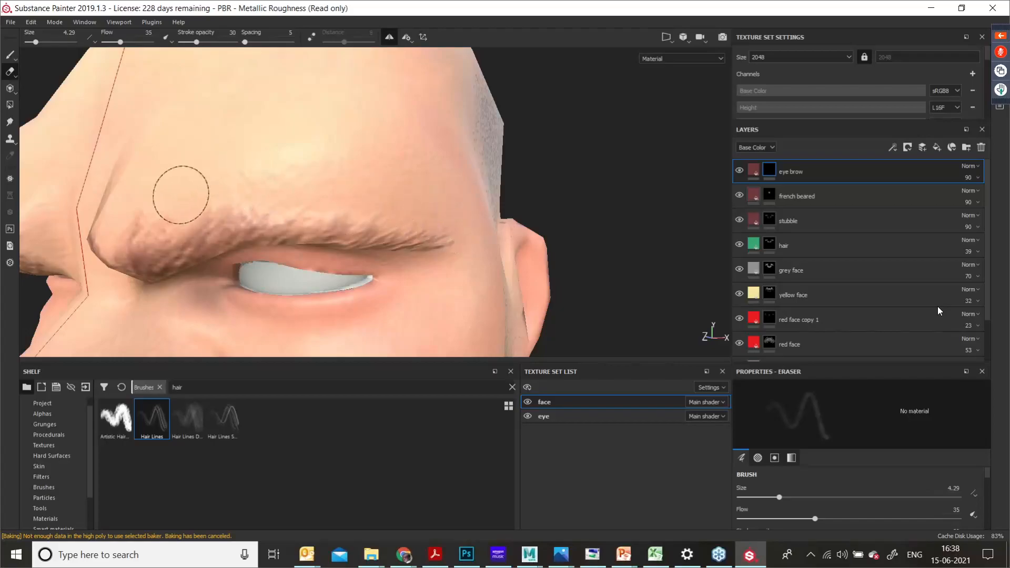
pyautogui.moveTo(202, 178)
pyautogui.keyDown('alt'); pyautogui.mouseDown()
pyautogui.moveTo(212, 181)
pyautogui.moveTo(182, 203)
pyautogui.mouseUp(); pyautogui.keyUp('alt')
pyautogui.keyDown('alt'); pyautogui.moveTo(182, 204); pyautogui.dragTo(245, 207, button='middle'); pyautogui.keyUp('alt')
pyautogui.keyDown('alt'); pyautogui.moveTo(246, 207); pyautogui.dragTo(235, 190); pyautogui.keyUp('alt')
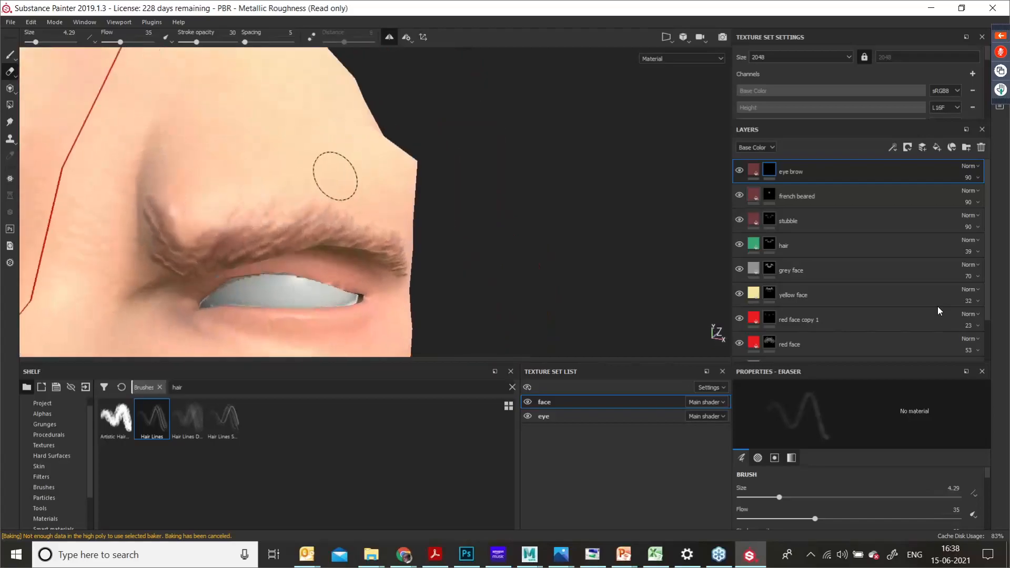
# Step: Examine the shape and density of both eyebrows from the front, the side and below
pyautogui.keyDown('alt'); pyautogui.moveTo(336, 175); pyautogui.dragTo(273, 211); pyautogui.keyUp('alt')
pyautogui.keyDown('alt'); pyautogui.moveTo(420, 177); pyautogui.dragTo(440, 135, button='middle'); pyautogui.keyUp('alt')
pyautogui.keyDown('alt'); pyautogui.moveTo(440, 135); pyautogui.dragTo(405, 173, button='right'); pyautogui.keyUp('alt')
pyautogui.keyDown('alt'); pyautogui.moveTo(363, 200); pyautogui.dragTo(401, 211); pyautogui.keyUp('alt')
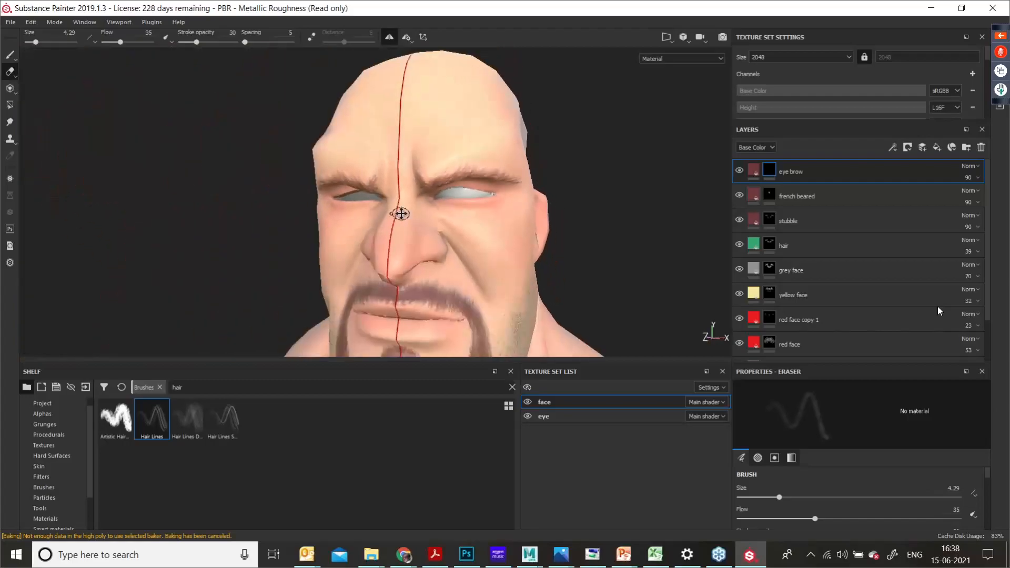
pyautogui.keyDown('alt'); pyautogui.moveTo(402, 212); pyautogui.dragTo(420, 171, button='middle'); pyautogui.keyUp('alt')
pyautogui.moveTo(447, 176)
pyautogui.keyDown('alt'); pyautogui.mouseDown()
pyautogui.moveTo(466, 184)
pyautogui.moveTo(458, 194)
pyautogui.mouseUp(); pyautogui.keyUp('alt')
pyautogui.keyDown('alt'); pyautogui.moveTo(441, 216); pyautogui.dragTo(460, 232, button='right'); pyautogui.keyUp('alt')
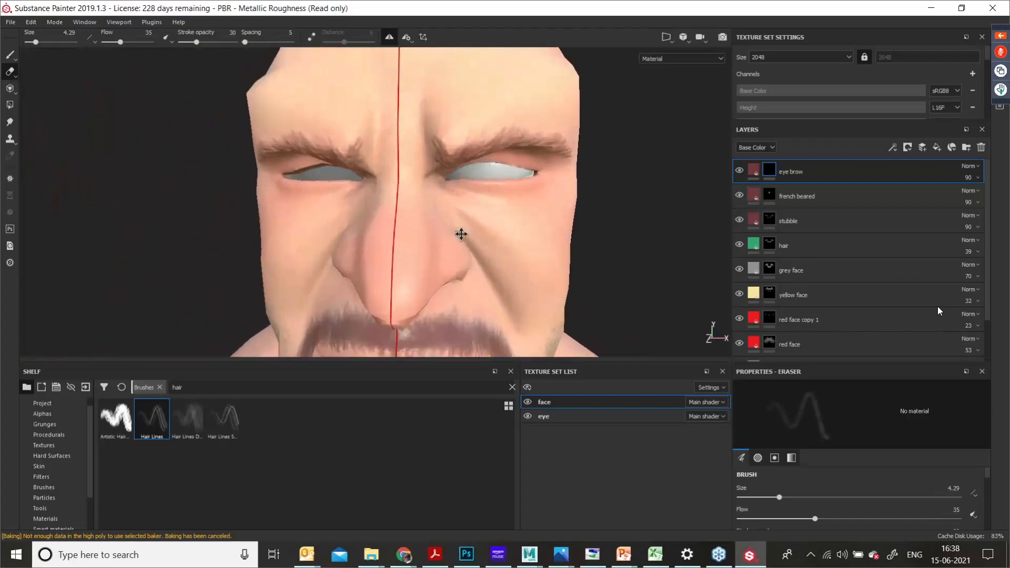
pyautogui.keyDown('alt'); pyautogui.moveTo(459, 232); pyautogui.dragTo(413, 279, button='middle'); pyautogui.keyUp('alt')
pyautogui.keyDown('alt'); pyautogui.moveTo(412, 279); pyautogui.dragTo(429, 256, button='right'); pyautogui.keyUp('alt')
pyautogui.press('1')
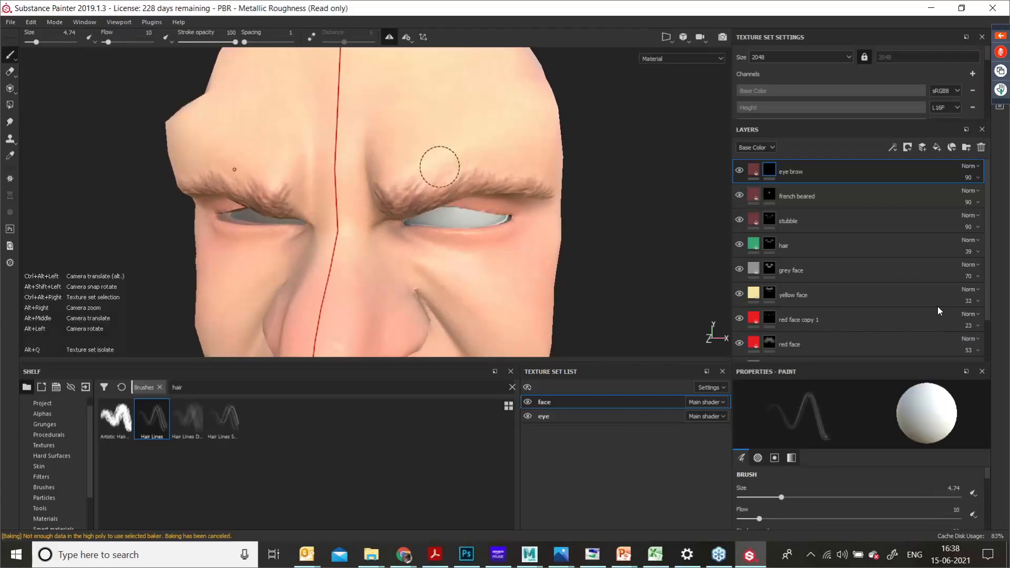
pyautogui.press('2')
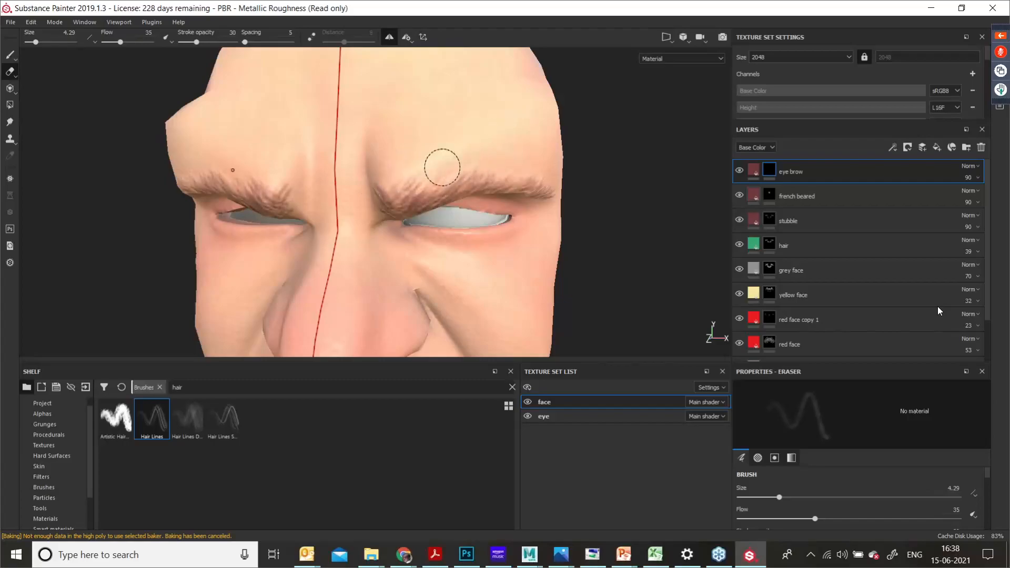
pyautogui.keyDown('alt'); pyautogui.moveTo(442, 168); pyautogui.dragTo(252, 191); pyautogui.keyUp('alt')
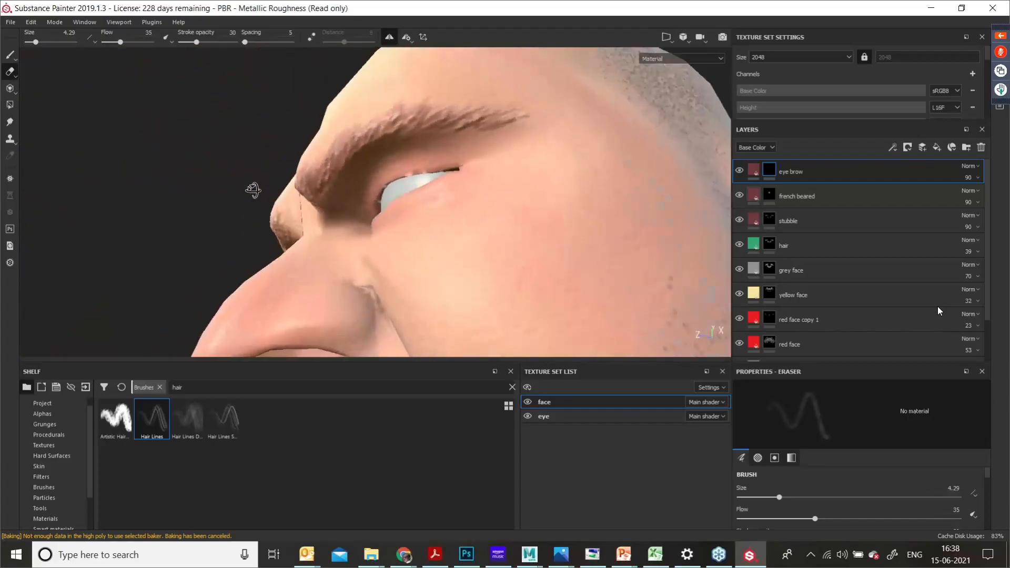
pyautogui.keyDown('alt'); pyautogui.moveTo(253, 192); pyautogui.dragTo(425, 215, button='right'); pyautogui.keyUp('alt')
pyautogui.keyDown('alt'); pyautogui.moveTo(425, 214); pyautogui.dragTo(415, 160); pyautogui.keyUp('alt')
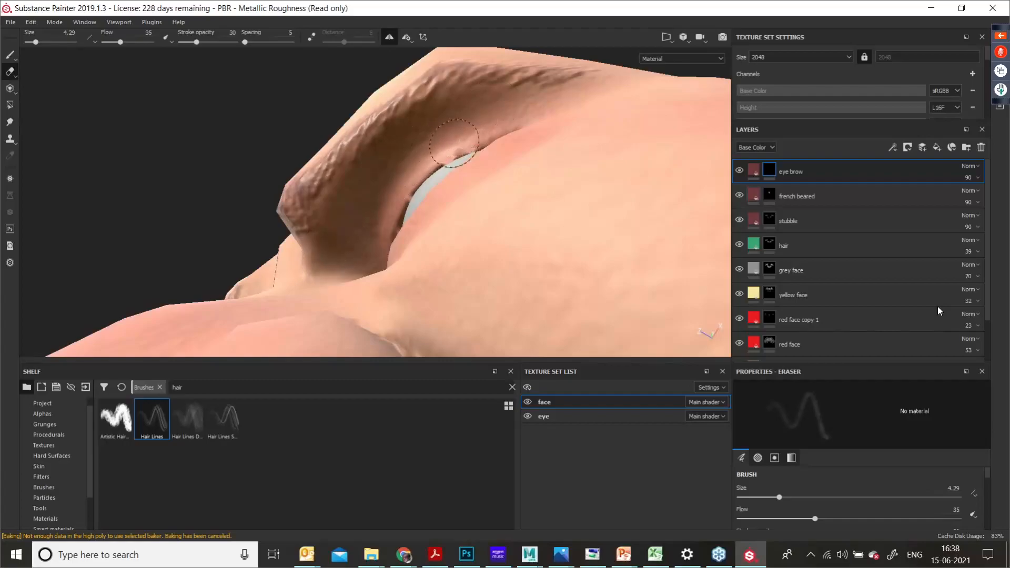
pyautogui.keyDown('alt'); pyautogui.moveTo(454, 142); pyautogui.dragTo(592, 231); pyautogui.keyUp('alt')
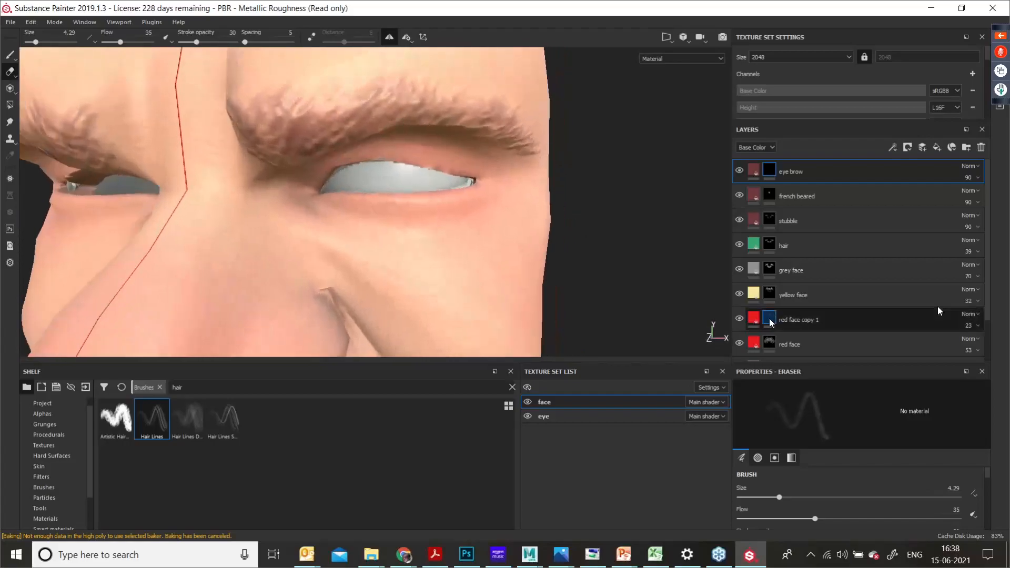
# Step: Select the red face copy 1 layer's mask, then search the brush shelf for cotton and choose the Cotton brush
pyautogui.click(763, 321)
pyautogui.click(771, 319)
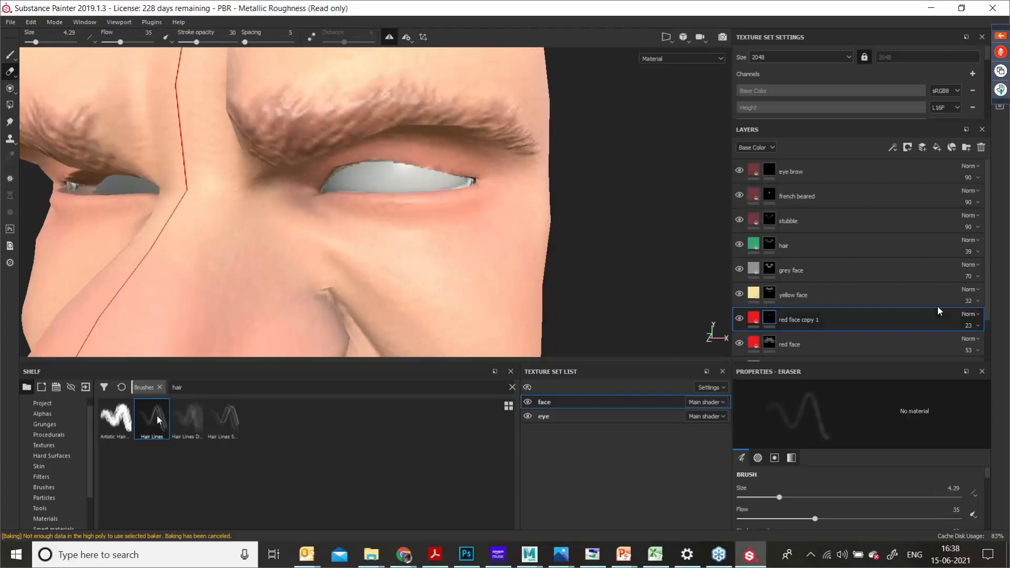
pyautogui.click(184, 388)
pyautogui.press('BackSpace')
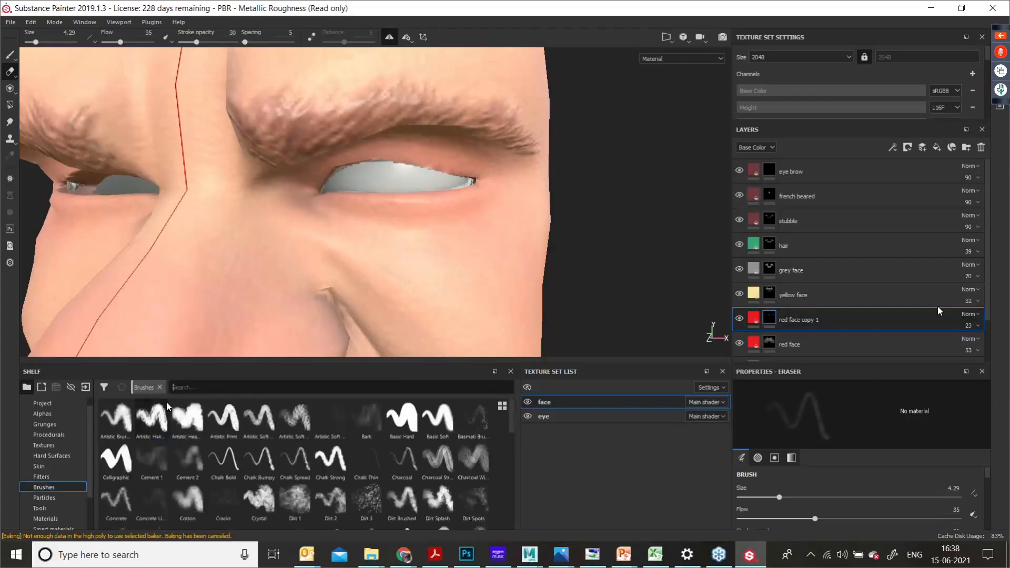
pyautogui.write('cotton')
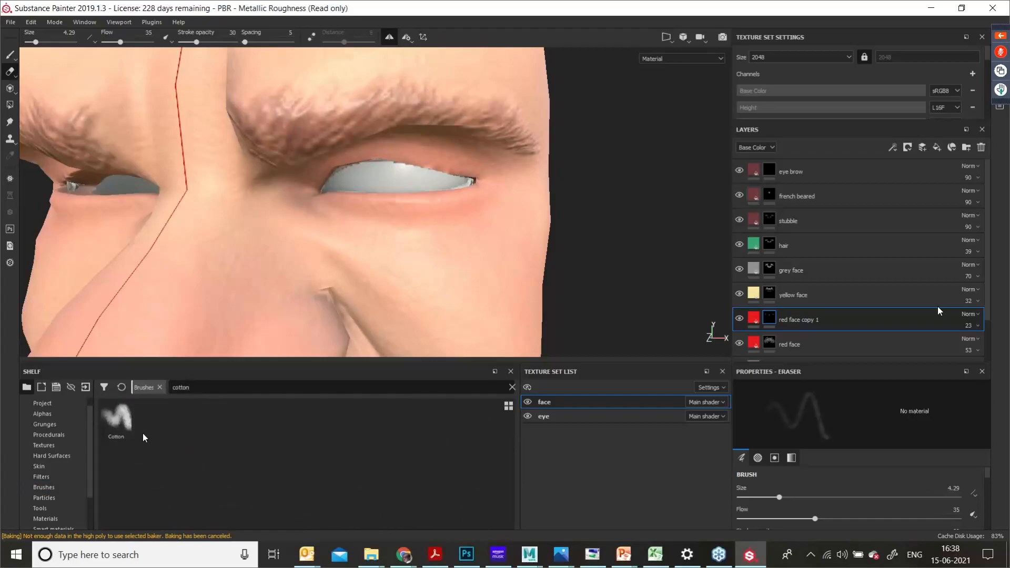
pyautogui.click(118, 418)
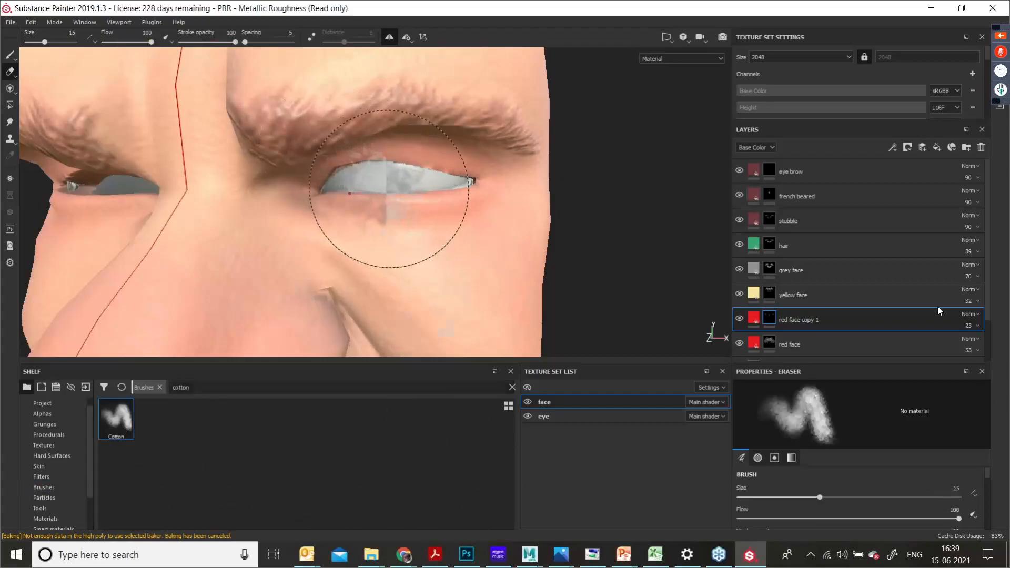
# Step: Return to the paint brush and select the grey face layer's mask
pyautogui.press('1')
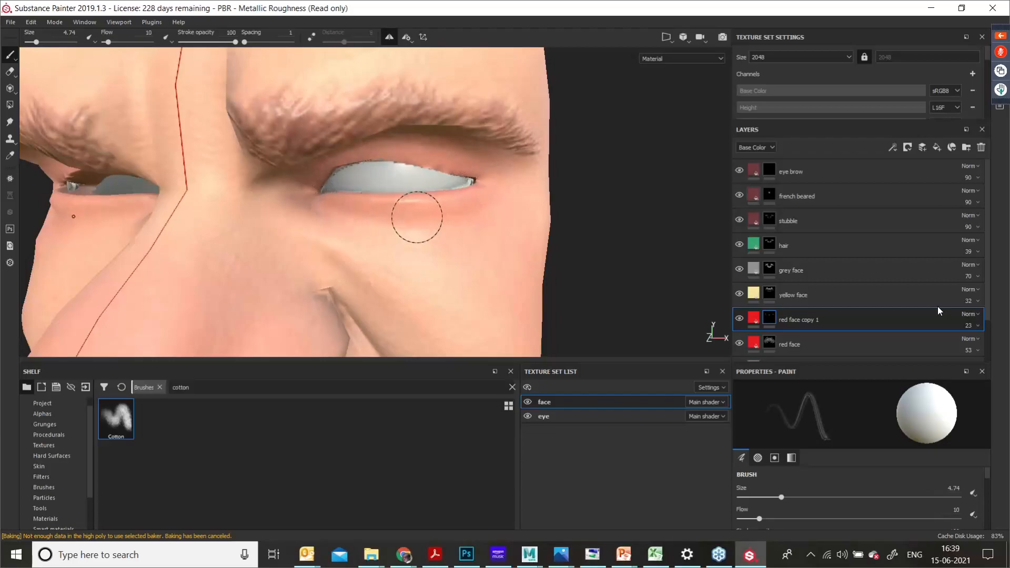
pyautogui.scroll(-3, 417, 217)
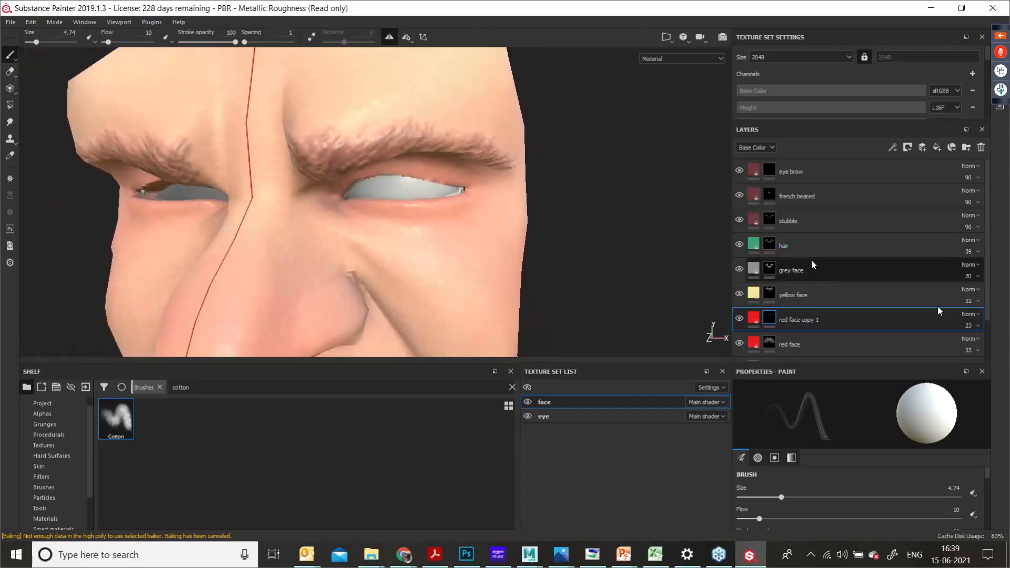
pyautogui.click(792, 273)
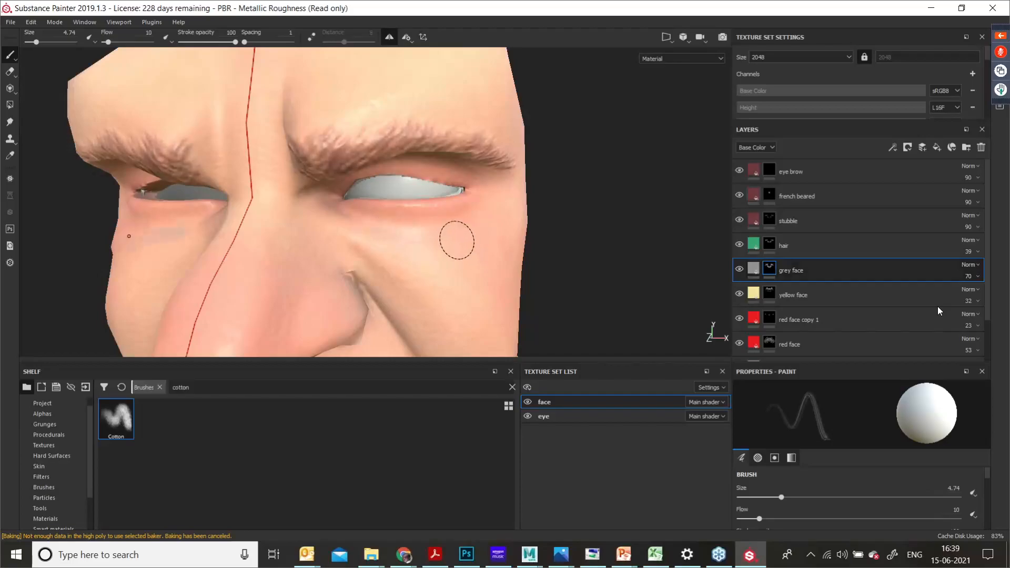
# Step: Try painting grey shading under the eyes in the grey face mask at brush size 4.74
pyautogui.keyDown('alt'); pyautogui.moveTo(391, 239); pyautogui.dragTo(455, 238); pyautogui.keyUp('alt')
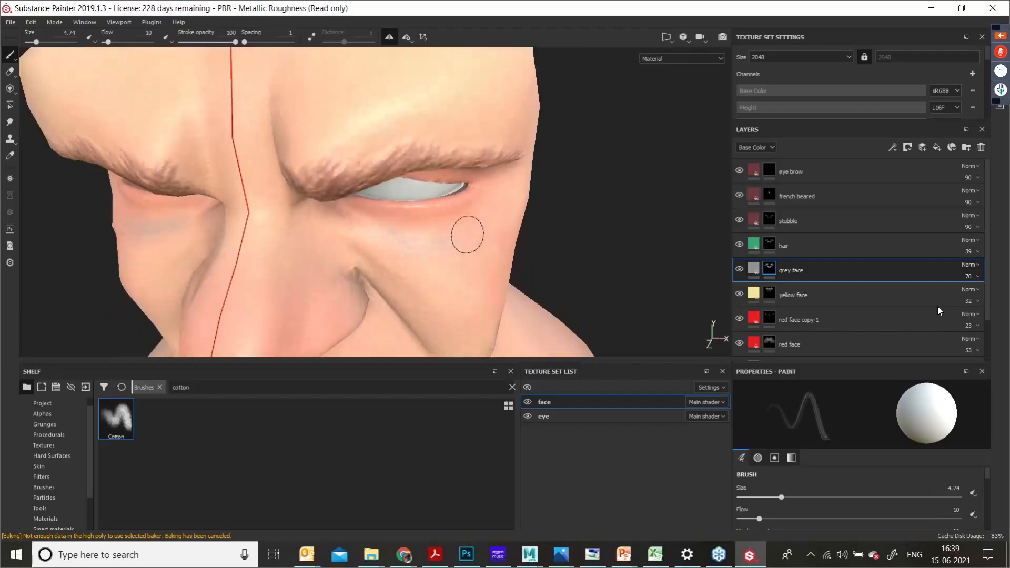
pyautogui.moveTo(379, 232)
pyautogui.keyDown('alt'); pyautogui.mouseDown()
pyautogui.moveTo(373, 226)
pyautogui.moveTo(434, 266)
pyautogui.mouseUp(); pyautogui.keyUp('alt')
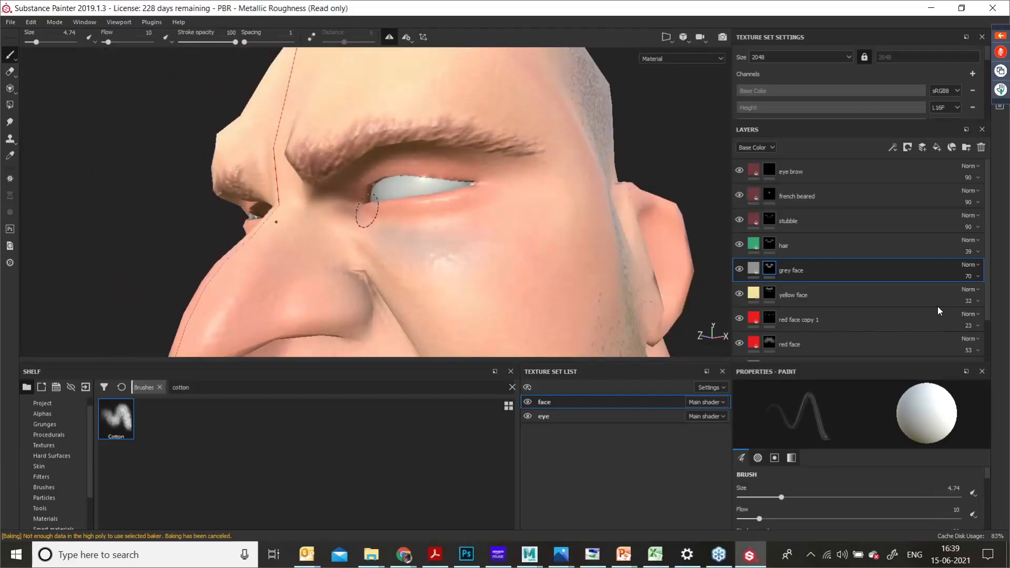
pyautogui.moveTo(366, 210)
pyautogui.keyDown('alt'); pyautogui.mouseDown()
pyautogui.moveTo(421, 261)
pyautogui.moveTo(475, 255)
pyautogui.moveTo(475, 270)
pyautogui.mouseUp(); pyautogui.keyUp('alt')
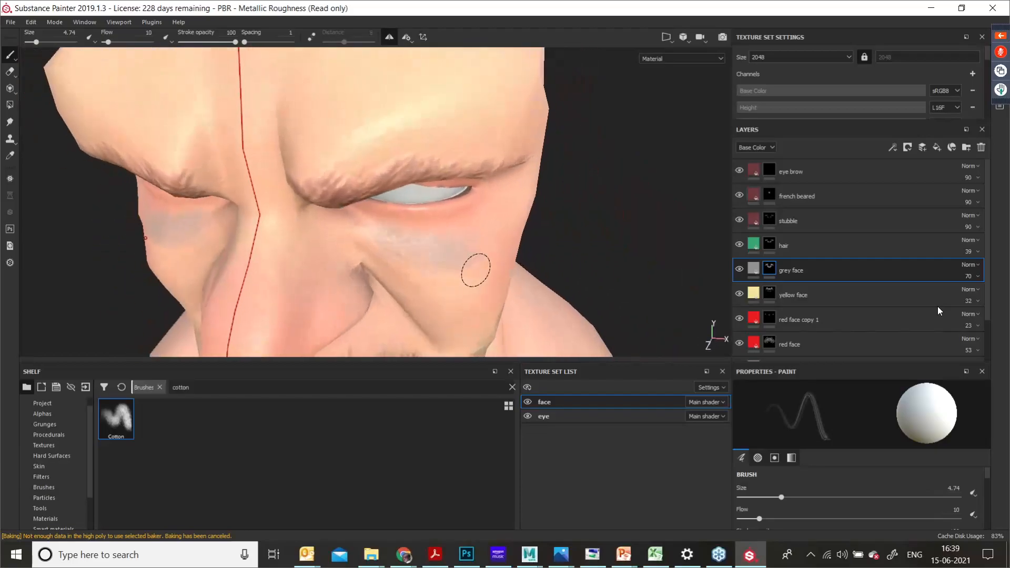
# Step: Undo the grey strokes under the eyes and lower the brush flow to 25 and stroke opacity to 26
pyautogui.press('ctrl')
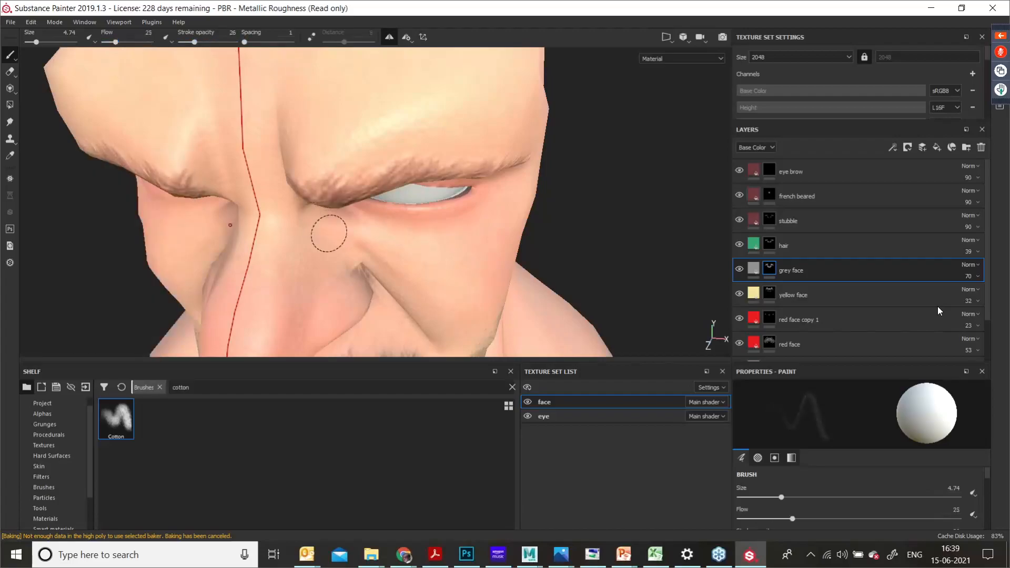
# Step: Hide and reshow the yellow face layer to compare the head's skin tone with and without it
pyautogui.moveTo(329, 233)
pyautogui.keyDown('alt'); pyautogui.mouseDown()
pyautogui.moveTo(498, 266)
pyautogui.moveTo(419, 243)
pyautogui.mouseUp(); pyautogui.keyUp('alt')
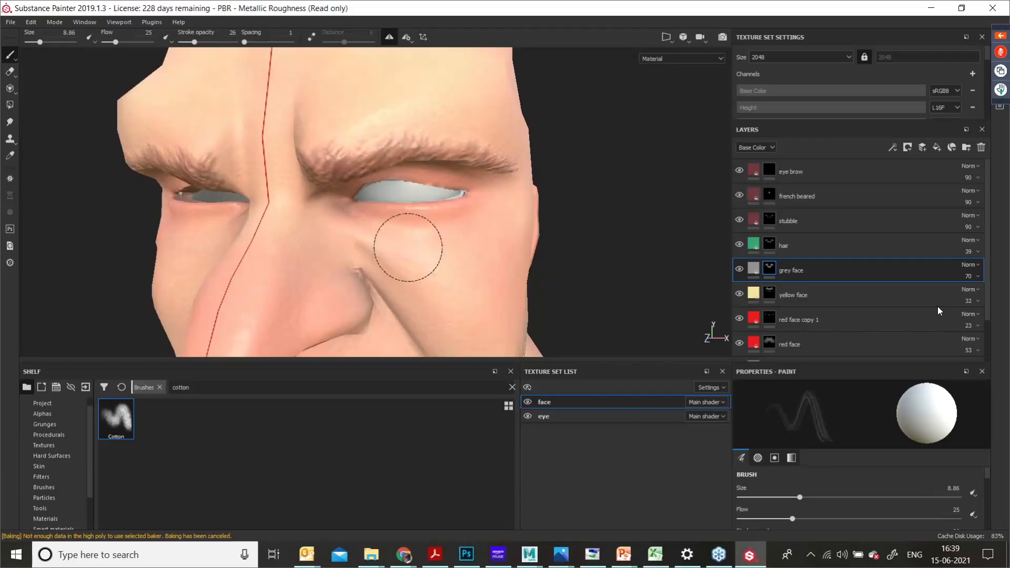
pyautogui.moveTo(469, 252)
pyautogui.keyDown('alt'); pyautogui.mouseDown()
pyautogui.moveTo(456, 255)
pyautogui.moveTo(464, 232)
pyautogui.moveTo(383, 282)
pyautogui.moveTo(440, 203)
pyautogui.moveTo(507, 222)
pyautogui.moveTo(462, 207)
pyautogui.moveTo(360, 216)
pyautogui.moveTo(358, 174)
pyautogui.moveTo(496, 158)
pyautogui.moveTo(614, 162)
pyautogui.mouseUp(); pyautogui.keyUp('alt')
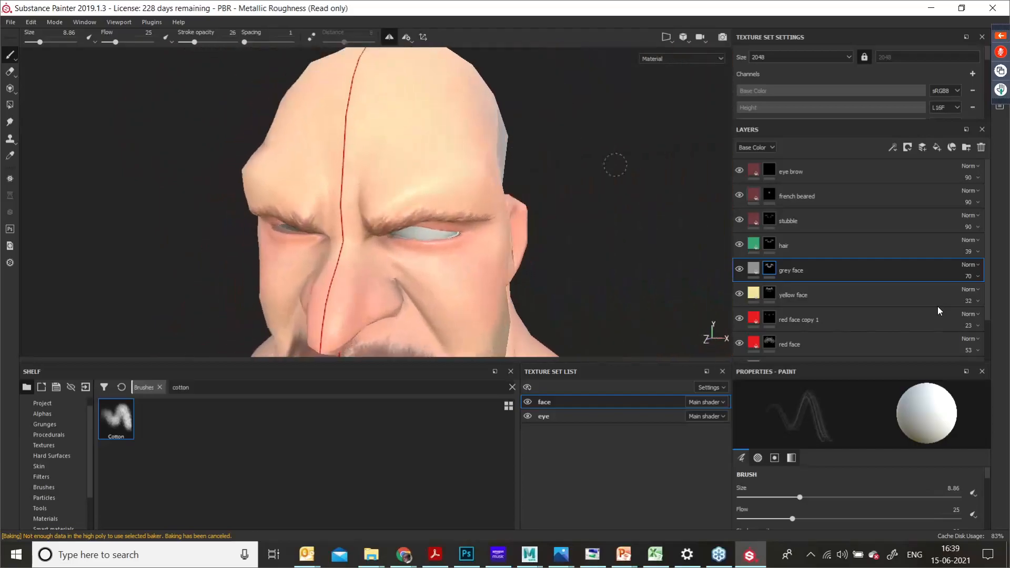
pyautogui.click(737, 293)
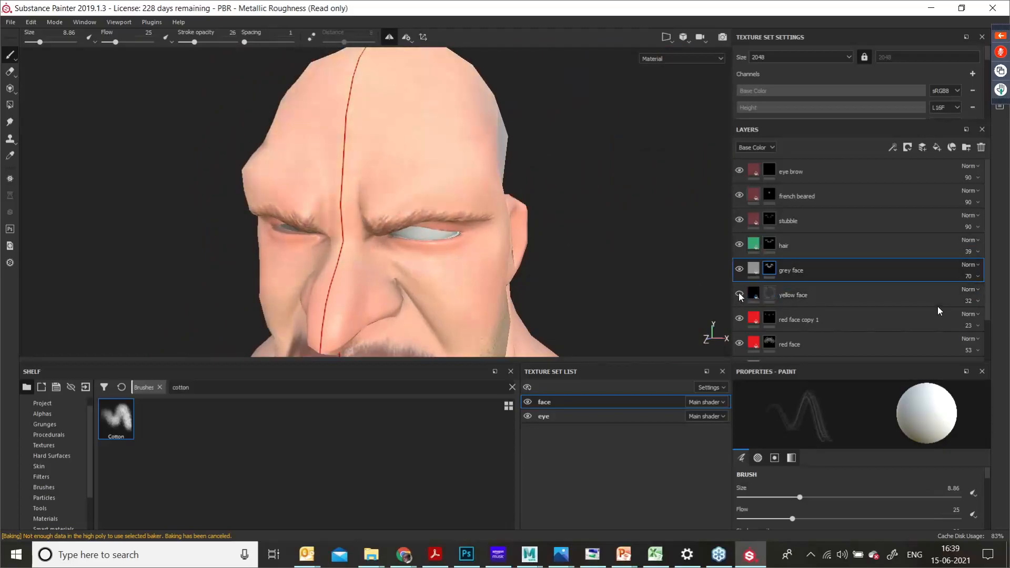
pyautogui.click(739, 293)
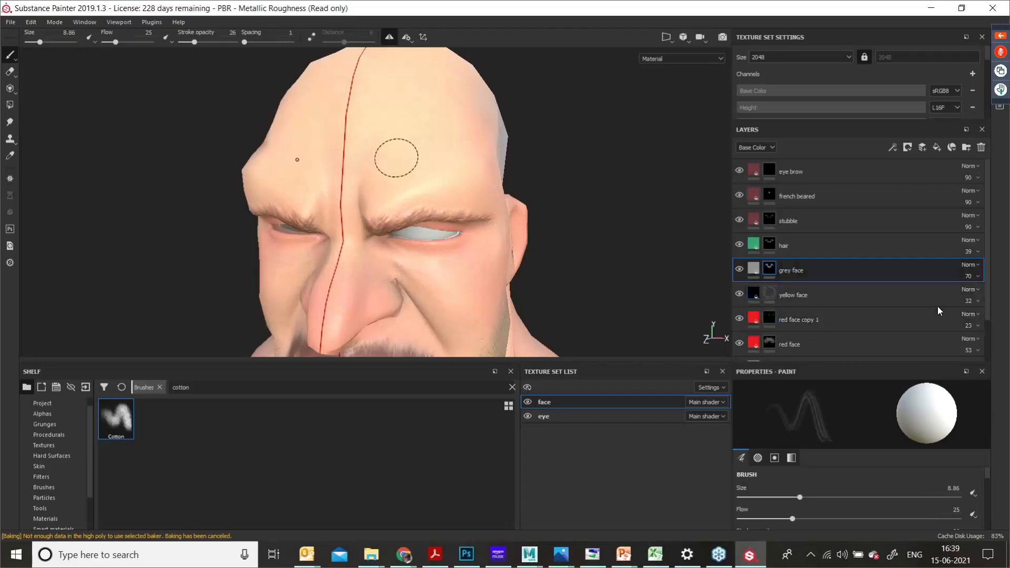
# Step: Dab the eraser on the forehead in the grey face mask and lower the grey face layer's opacity to 33
pyautogui.press('e')
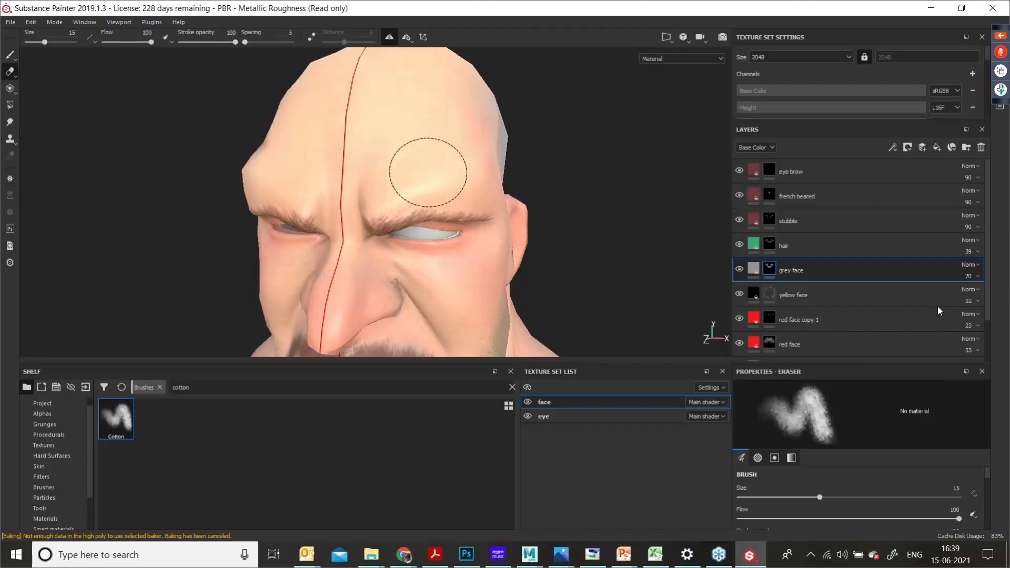
pyautogui.click(438, 138)
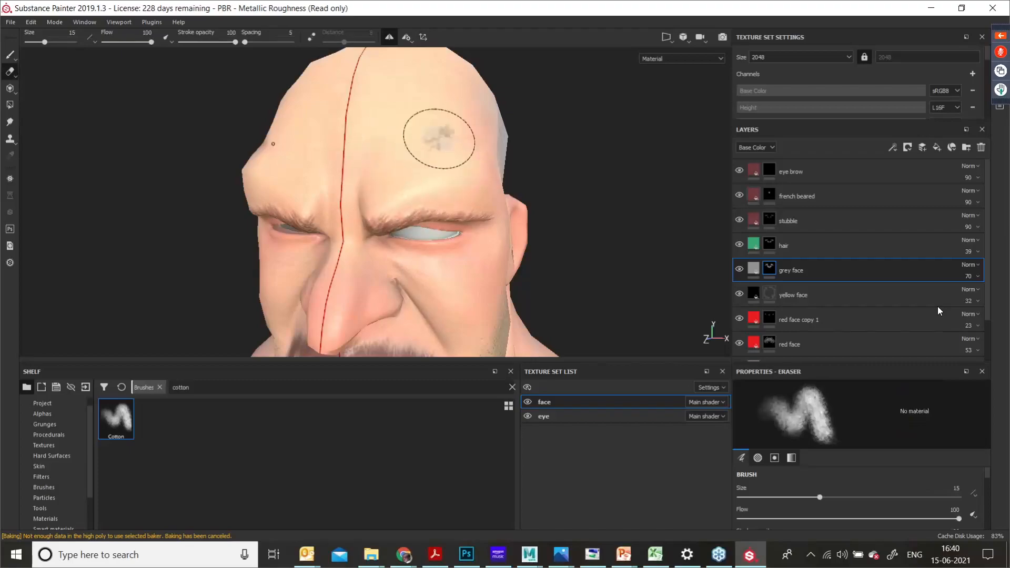
pyautogui.moveTo(438, 138)
pyautogui.keyDown('alt'); pyautogui.mouseDown()
pyautogui.moveTo(447, 152)
pyautogui.moveTo(412, 172)
pyautogui.moveTo(361, 163)
pyautogui.moveTo(379, 162)
pyautogui.mouseUp(); pyautogui.keyUp('alt')
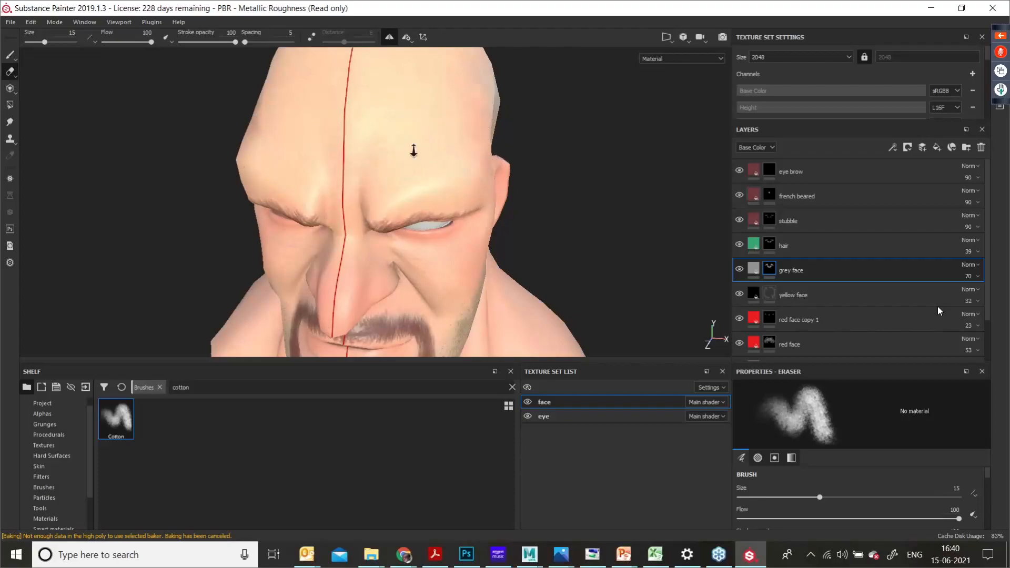
pyautogui.keyDown('alt'); pyautogui.moveTo(414, 150); pyautogui.dragTo(417, 191, button='right'); pyautogui.keyUp('alt')
pyautogui.keyDown('alt'); pyautogui.moveTo(482, 219); pyautogui.dragTo(500, 241); pyautogui.keyUp('alt')
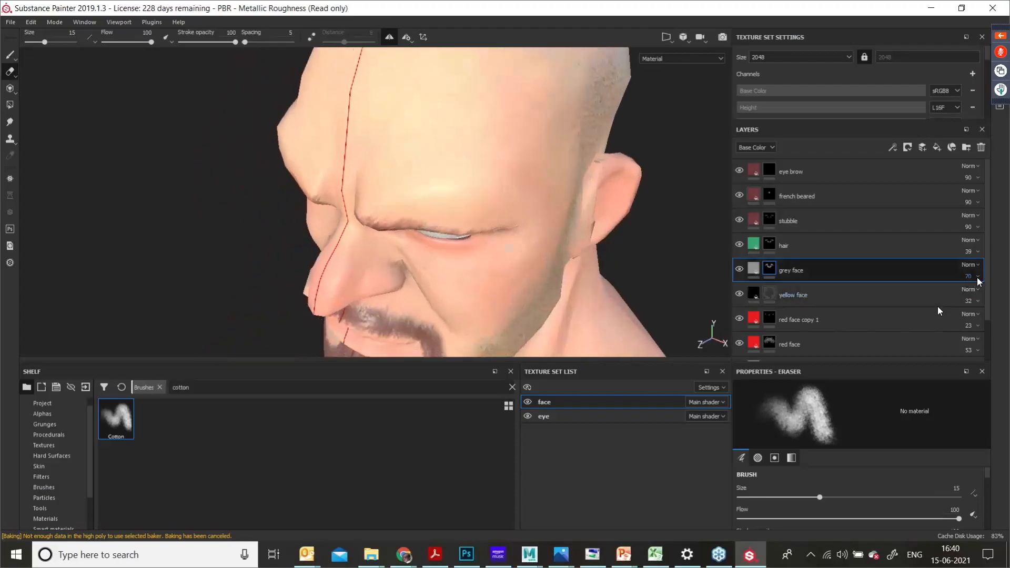
pyautogui.moveTo(979, 294); pyautogui.dragTo(981, 295)
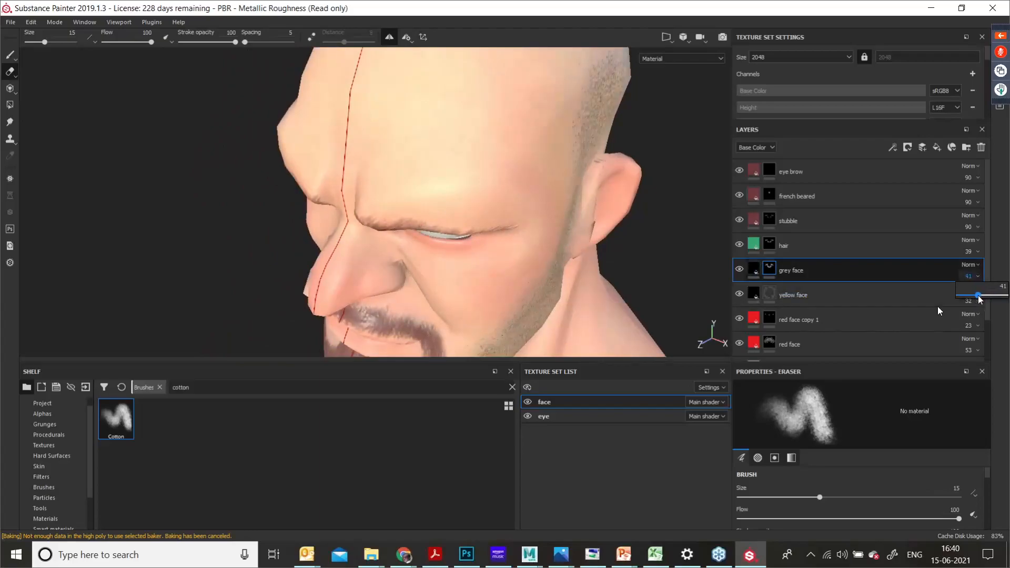
pyautogui.moveTo(977, 296); pyautogui.dragTo(973, 296)
pyautogui.keyDown('alt'); pyautogui.moveTo(509, 193); pyautogui.dragTo(473, 176); pyautogui.keyUp('alt')
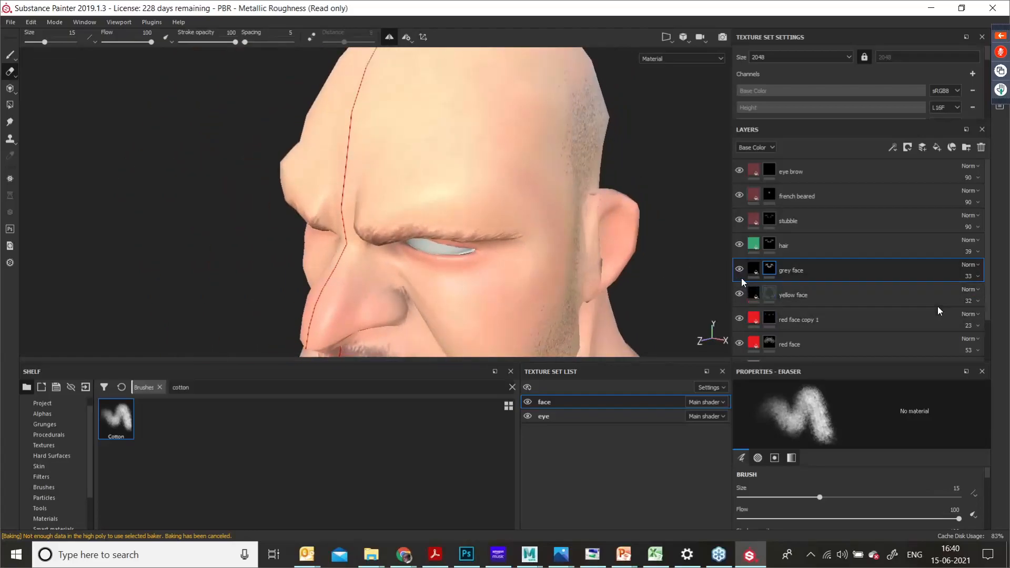
# Step: Select the yellow face layer and toggle its visibility repeatedly to compare its effect on the forehead
pyautogui.click(807, 296)
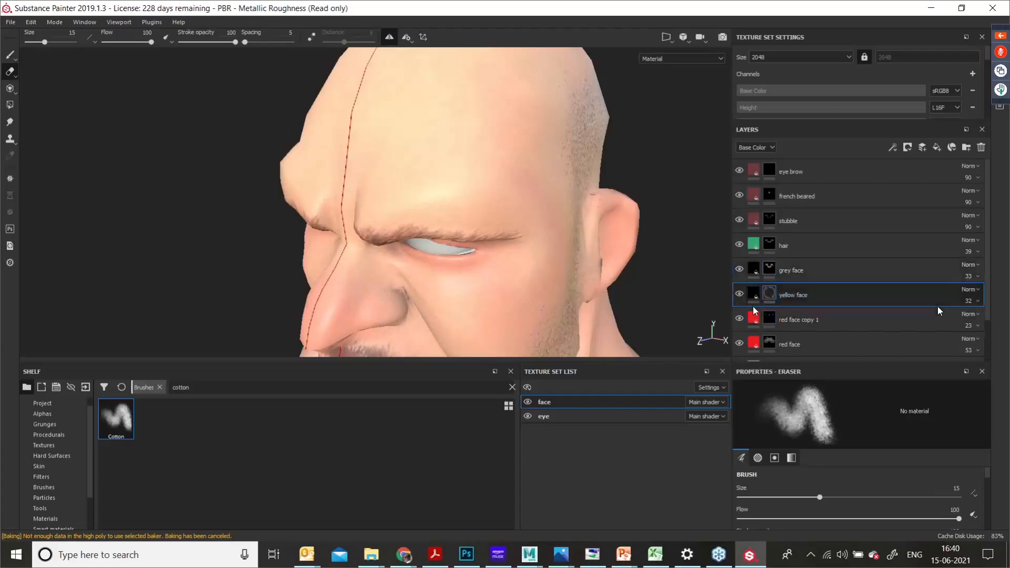
pyautogui.click(739, 294)
pyautogui.click(739, 293)
pyautogui.click(740, 292)
pyautogui.click(741, 291)
pyautogui.click(741, 292)
pyautogui.click(740, 292)
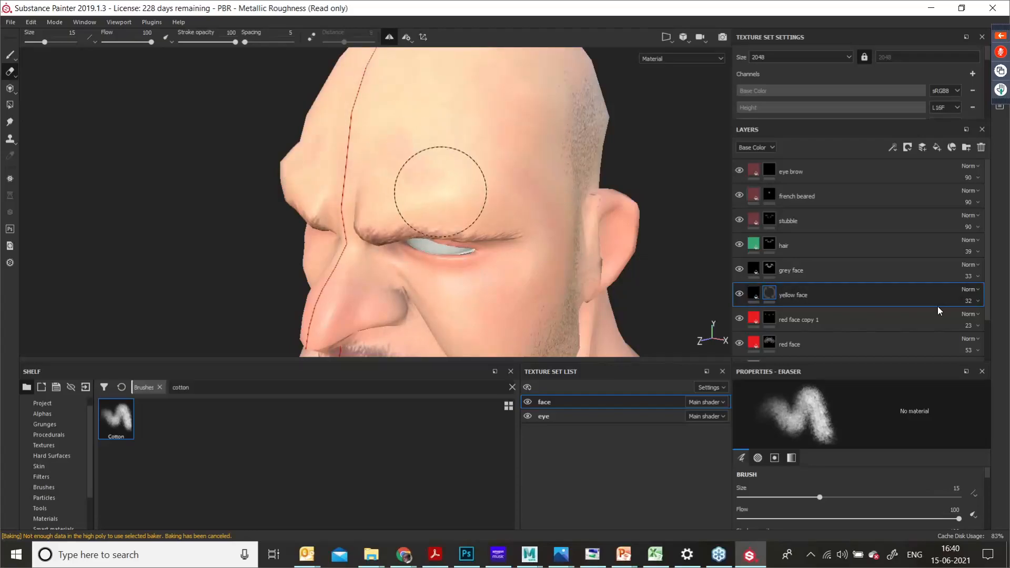
# Step: Erase yellow tint from the forehead in the yellow face mask and enlarge the eraser to 25.74
pyautogui.moveTo(390, 118)
pyautogui.keyDown('alt'); pyautogui.mouseDown()
pyautogui.moveTo(379, 128)
pyautogui.moveTo(396, 112)
pyautogui.mouseUp(); pyautogui.keyUp('alt')
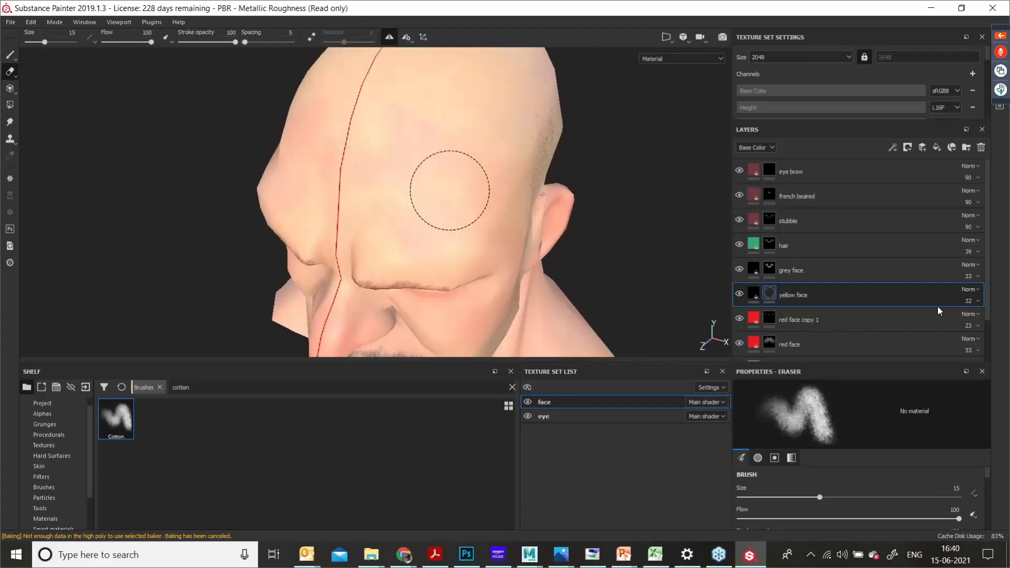
pyautogui.moveTo(421, 113); pyautogui.dragTo(384, 118)
pyautogui.keyDown('ctrl'); pyautogui.moveTo(384, 118); pyautogui.dragTo(389, 113, button='right'); pyautogui.keyUp('ctrl')
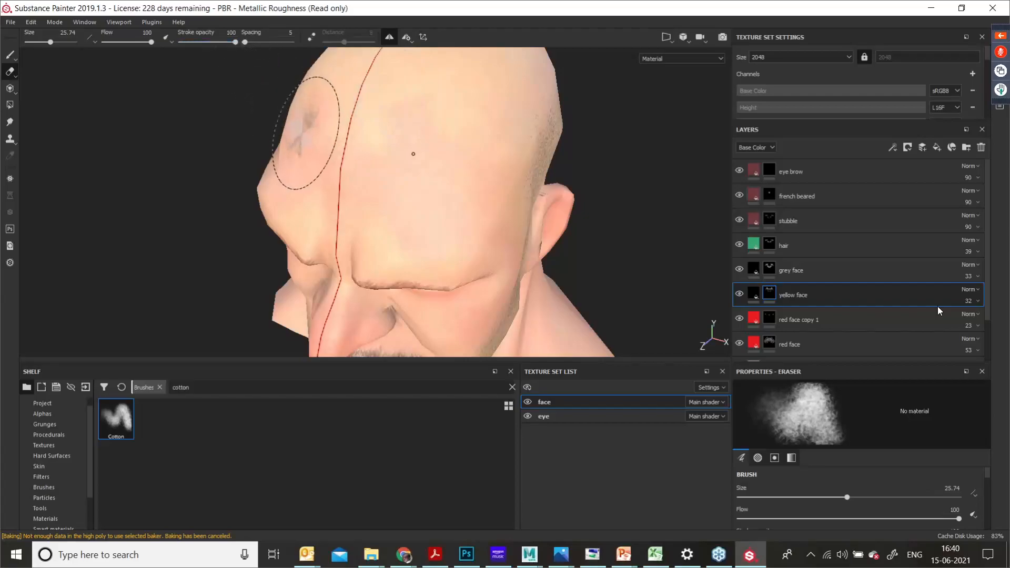
# Step: Return to the paint brush, choose the Cotton brush and try painting yellow patches over the forehead in the yellow face mask
pyautogui.press('1')
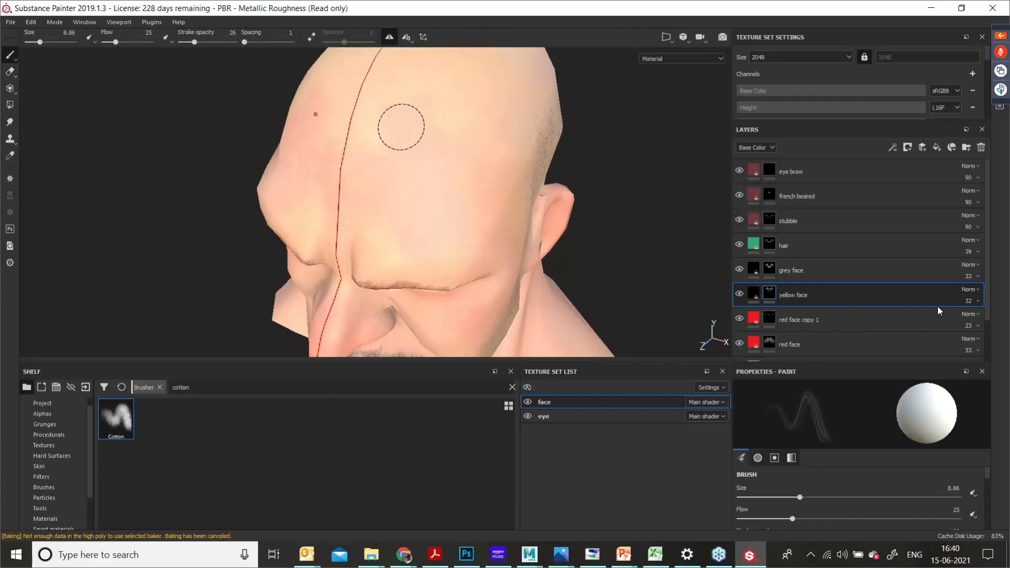
pyautogui.click(121, 430)
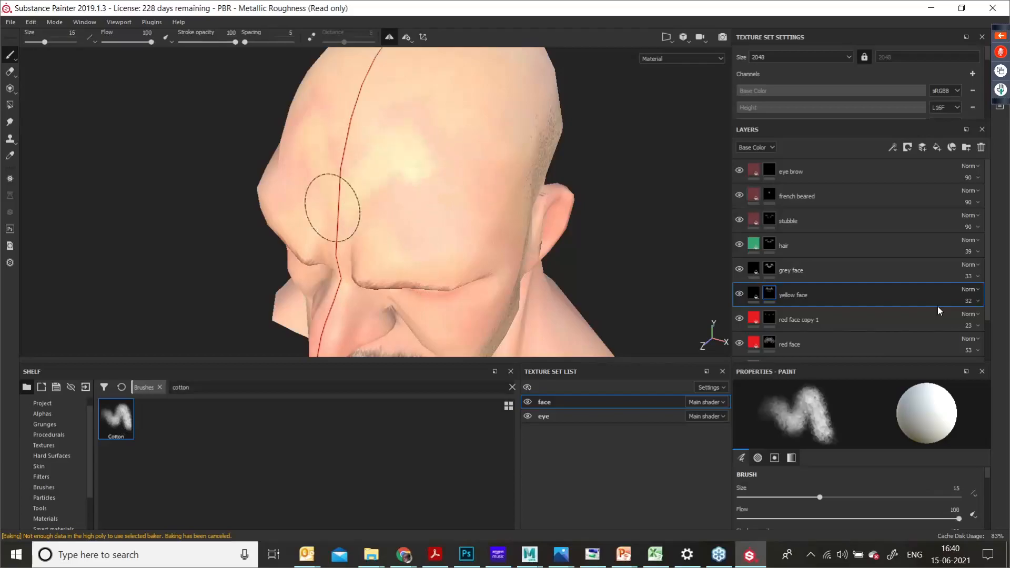
pyautogui.moveTo(387, 132)
pyautogui.mouseDown()
pyautogui.moveTo(384, 106)
pyautogui.moveTo(452, 141)
pyautogui.moveTo(405, 191)
pyautogui.moveTo(461, 206)
pyautogui.mouseUp()
pyautogui.click(244, 42)
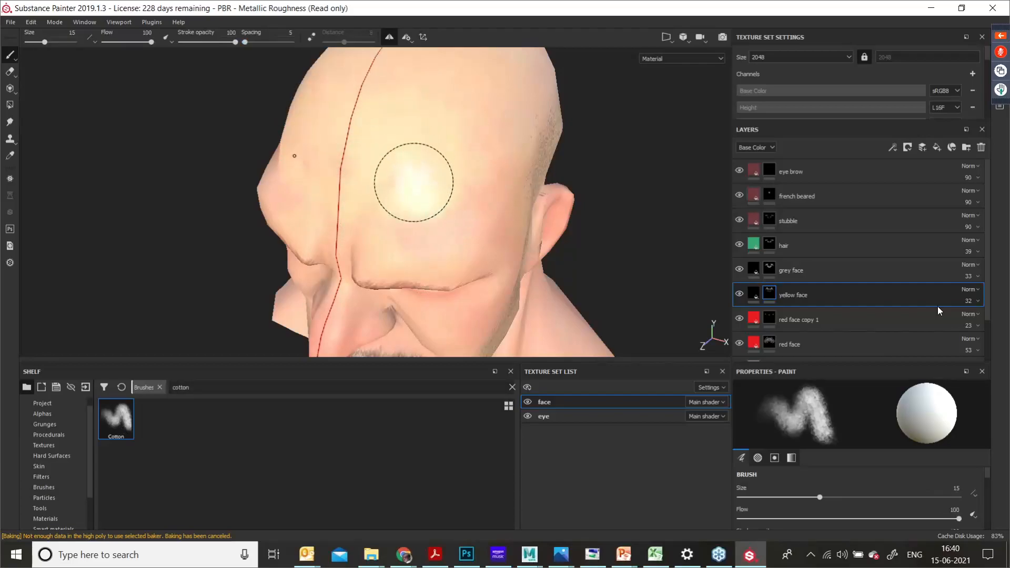
# Step: Undo the yellow forehead strokes and lower the brush's stroke opacity to 39 and flow to 46
pyautogui.hotkey('ctrl', 'z')
pyautogui.hotkey('ctrl', 'z')
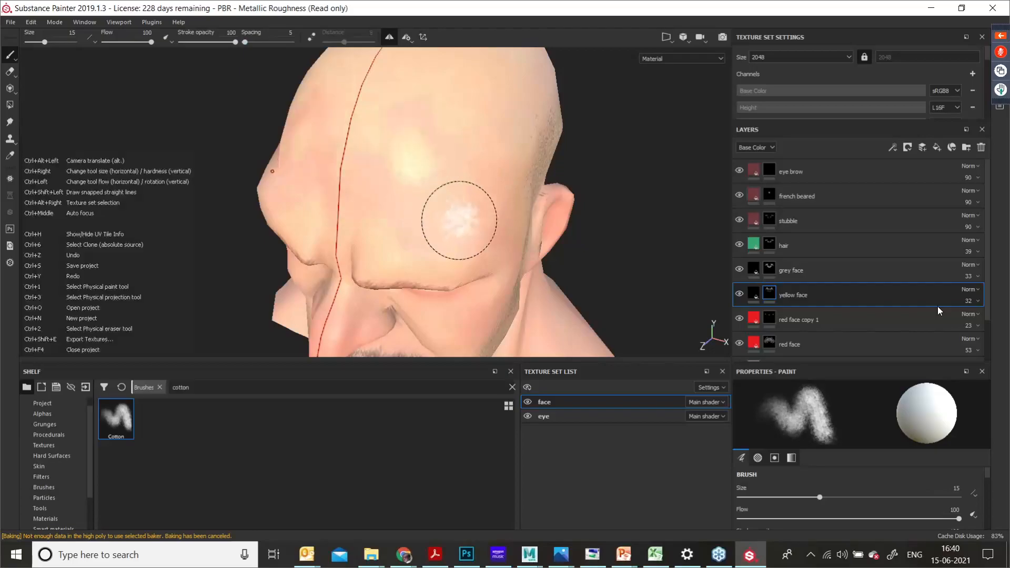
pyautogui.moveTo(235, 42); pyautogui.dragTo(202, 43)
pyautogui.moveTo(135, 45); pyautogui.dragTo(125, 42)
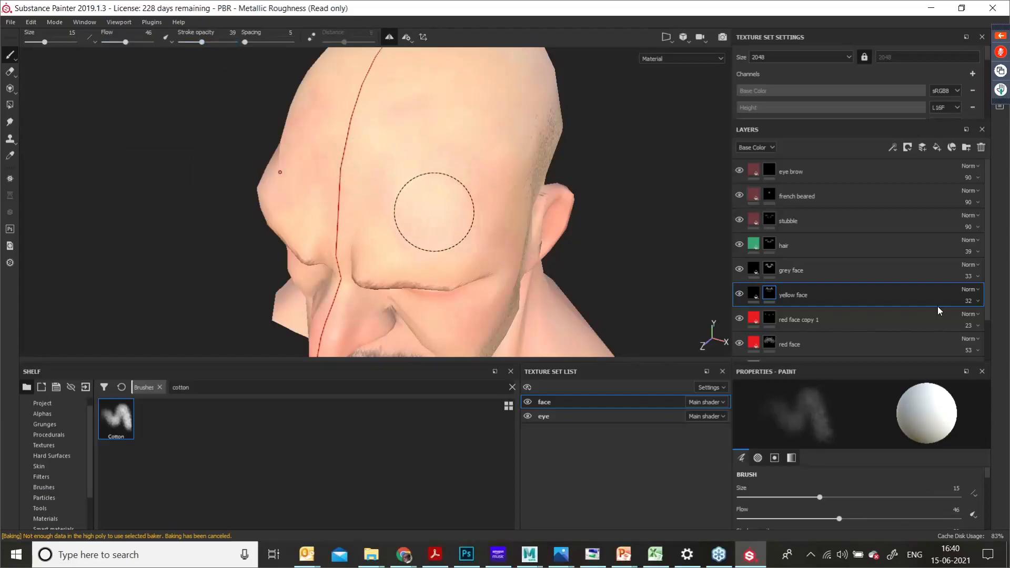
# Step: Erase more of the yellow tint over the forehead and upper head in the yellow face mask with the 25.74 eraser
pyautogui.press('e')
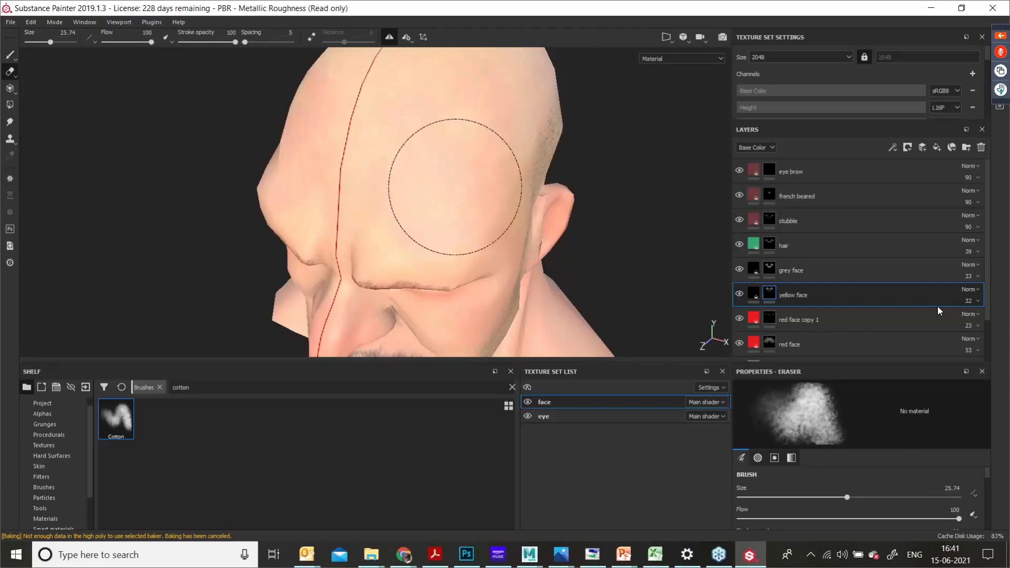
pyautogui.moveTo(424, 242)
pyautogui.keyDown('alt'); pyautogui.mouseDown()
pyautogui.moveTo(430, 187)
pyautogui.moveTo(414, 212)
pyautogui.mouseUp(); pyautogui.keyUp('alt')
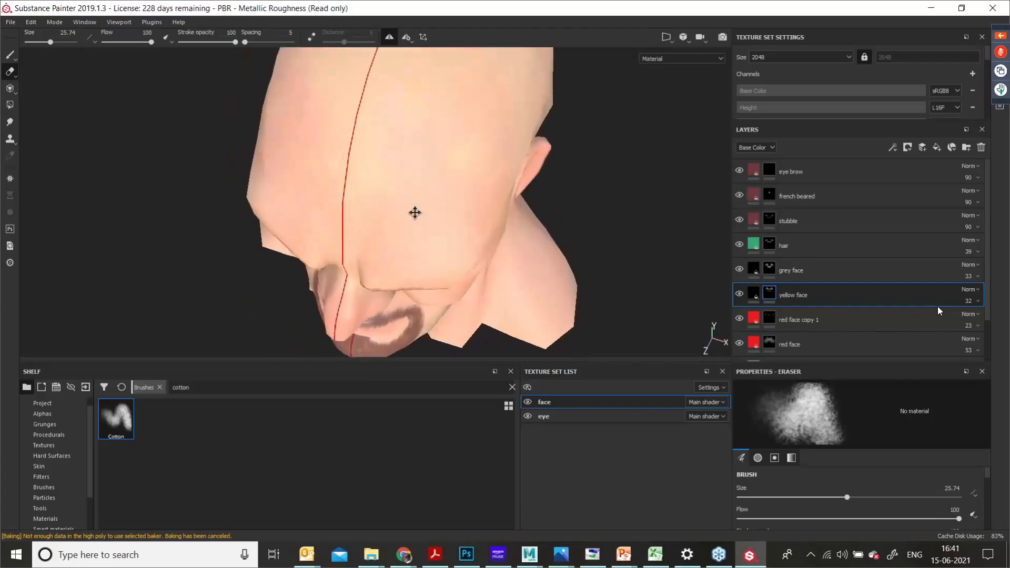
pyautogui.keyDown('alt'); pyautogui.moveTo(450, 103); pyautogui.dragTo(430, 221, button='middle'); pyautogui.keyUp('alt')
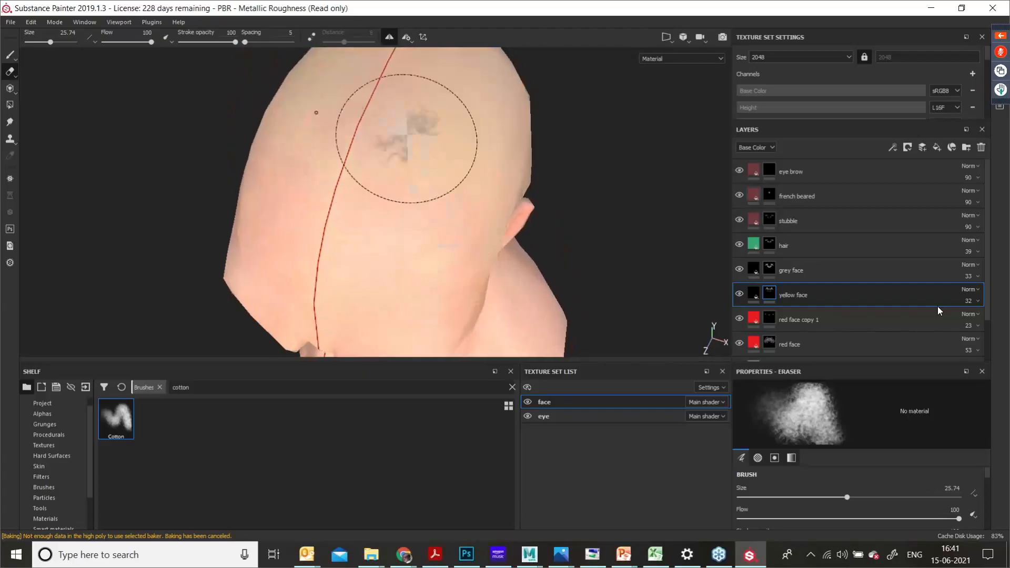
pyautogui.keyDown('alt'); pyautogui.moveTo(454, 183); pyautogui.dragTo(457, 282); pyautogui.keyUp('alt')
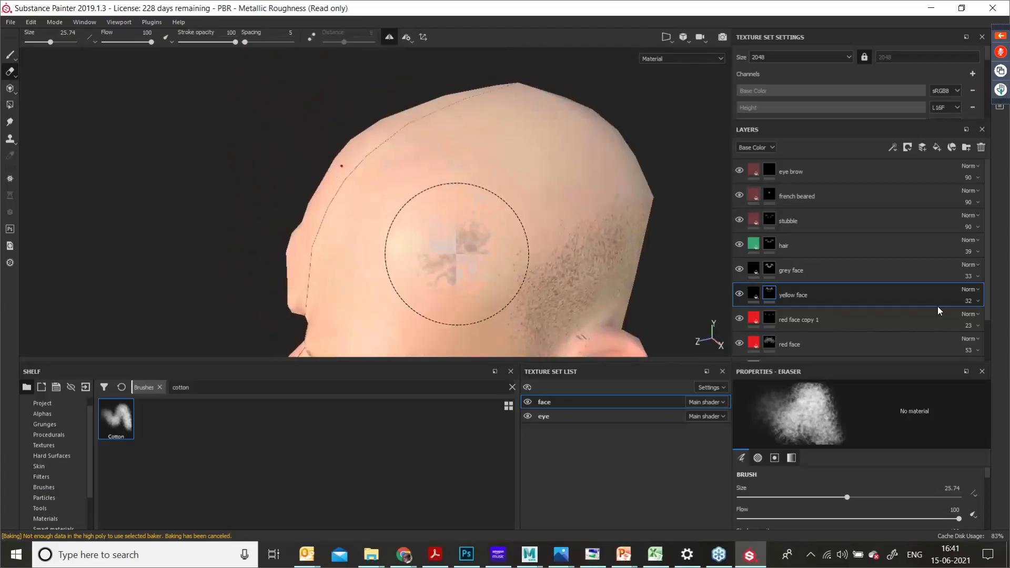
# Step: Examine the skin tones on the scalp, around the eyes and nose, and near the beard from several angles
pyautogui.moveTo(615, 155)
pyautogui.keyDown('alt'); pyautogui.mouseDown()
pyautogui.moveTo(513, 169)
pyautogui.moveTo(550, 149)
pyautogui.moveTo(387, 218)
pyautogui.moveTo(417, 207)
pyautogui.moveTo(454, 116)
pyautogui.mouseUp(); pyautogui.keyUp('alt')
pyautogui.moveTo(385, 158)
pyautogui.keyDown('alt'); pyautogui.mouseDown()
pyautogui.moveTo(514, 148)
pyautogui.moveTo(327, 151)
pyautogui.mouseUp(); pyautogui.keyUp('alt')
pyautogui.moveTo(420, 156)
pyautogui.keyDown('alt'); pyautogui.mouseDown()
pyautogui.moveTo(472, 86)
pyautogui.moveTo(558, 156)
pyautogui.moveTo(552, 165)
pyautogui.mouseUp(); pyautogui.keyUp('alt')
pyautogui.keyDown('alt'); pyautogui.moveTo(552, 165); pyautogui.dragTo(609, 239, button='right'); pyautogui.keyUp('alt')
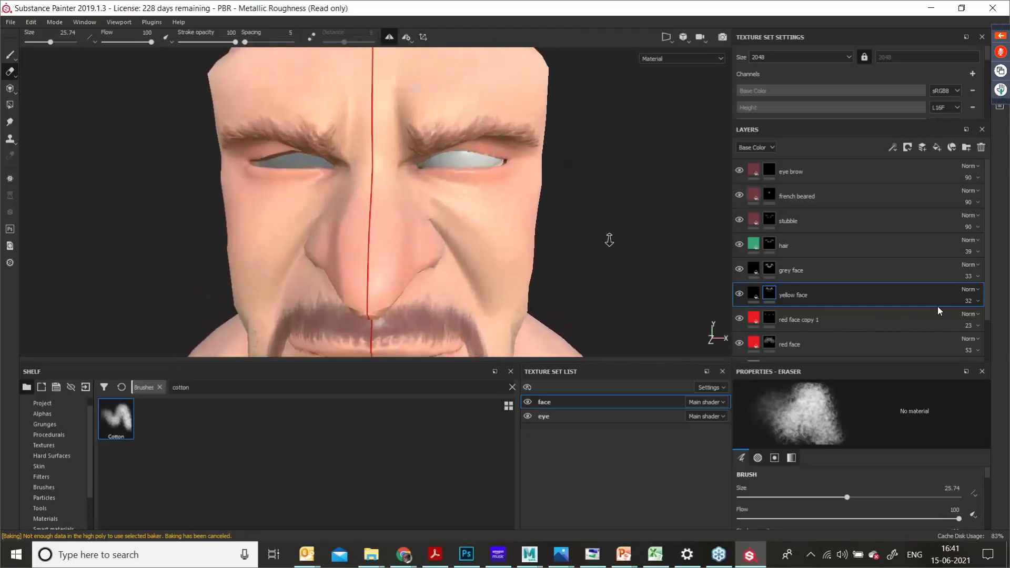
pyautogui.keyDown('alt'); pyautogui.moveTo(608, 239); pyautogui.dragTo(428, 206); pyautogui.keyUp('alt')
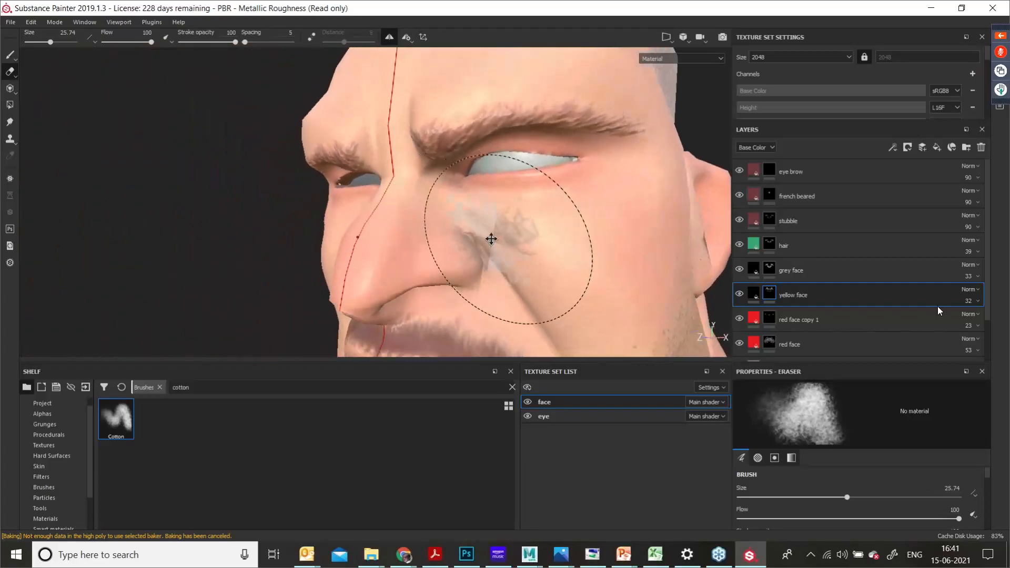
pyautogui.keyDown('alt'); pyautogui.moveTo(489, 236); pyautogui.dragTo(494, 174, button='middle'); pyautogui.keyUp('alt')
pyautogui.keyDown('alt'); pyautogui.moveTo(556, 265); pyautogui.dragTo(563, 221, button='middle'); pyautogui.keyUp('alt')
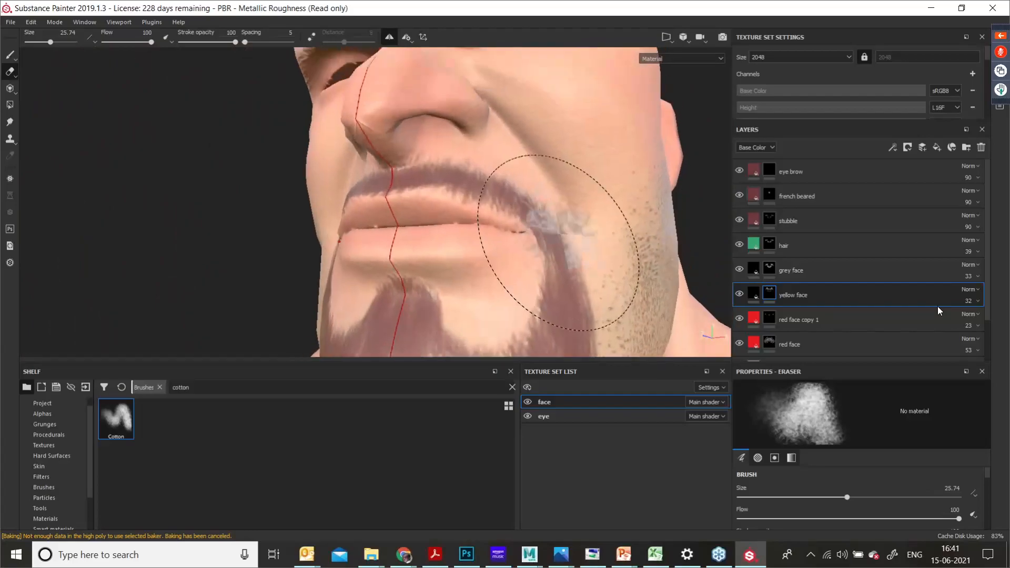
pyautogui.keyDown('alt'); pyautogui.moveTo(563, 221); pyautogui.dragTo(477, 206, button='right'); pyautogui.keyUp('alt')
pyautogui.keyDown('alt'); pyautogui.moveTo(476, 207); pyautogui.dragTo(466, 278, button='middle'); pyautogui.keyUp('alt')
pyautogui.keyDown('alt'); pyautogui.moveTo(467, 221); pyautogui.dragTo(546, 263); pyautogui.keyUp('alt')
pyautogui.keyDown('alt'); pyautogui.moveTo(512, 173); pyautogui.dragTo(483, 227, button='middle'); pyautogui.keyUp('alt')
pyautogui.moveTo(474, 208)
pyautogui.keyDown('alt'); pyautogui.mouseDown()
pyautogui.moveTo(496, 170)
pyautogui.moveTo(519, 185)
pyautogui.mouseUp(); pyautogui.keyUp('alt')
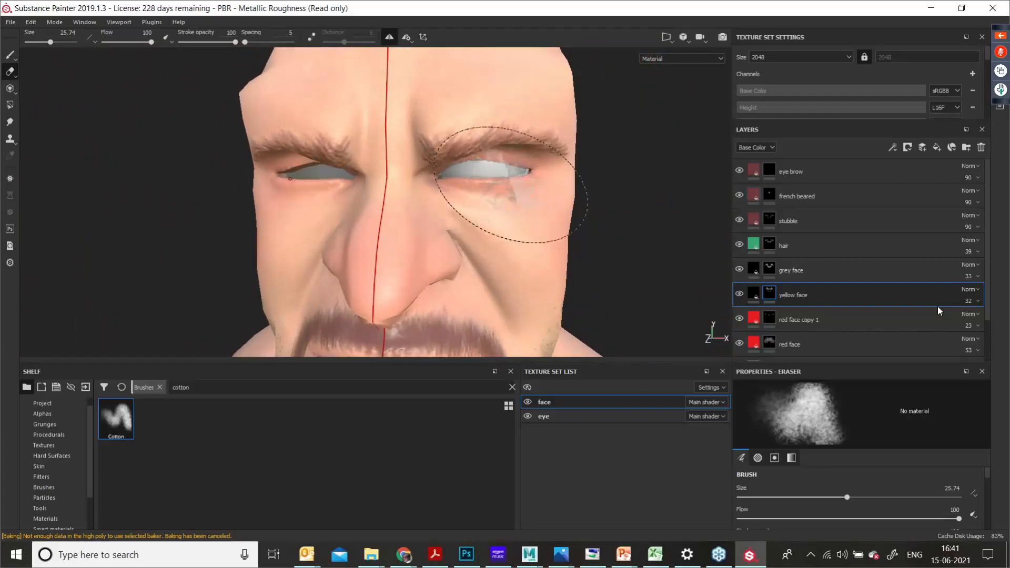
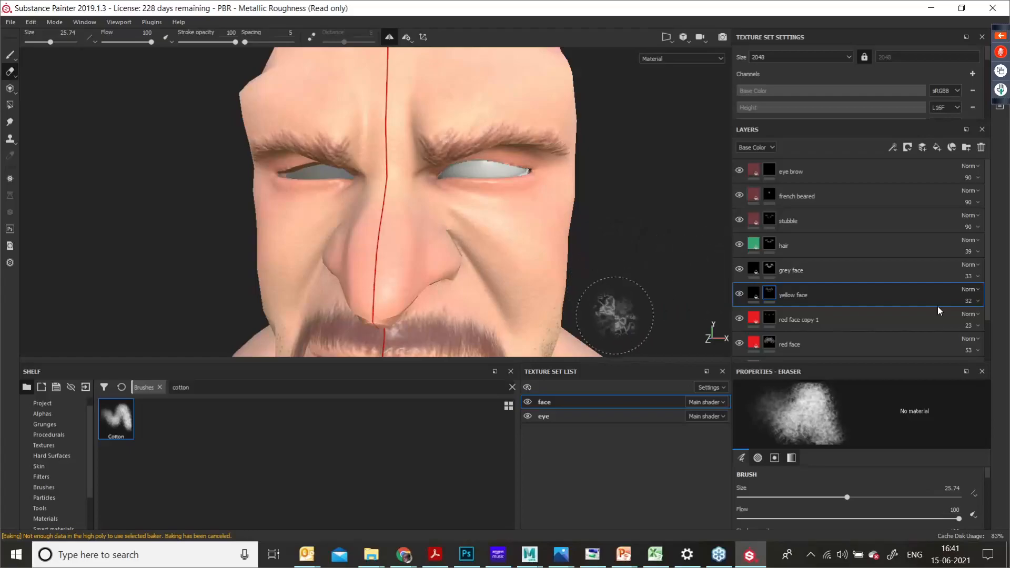
# Step: Switch to the eye texture set and show the 3D and 2D views together
pyautogui.click(621, 421)
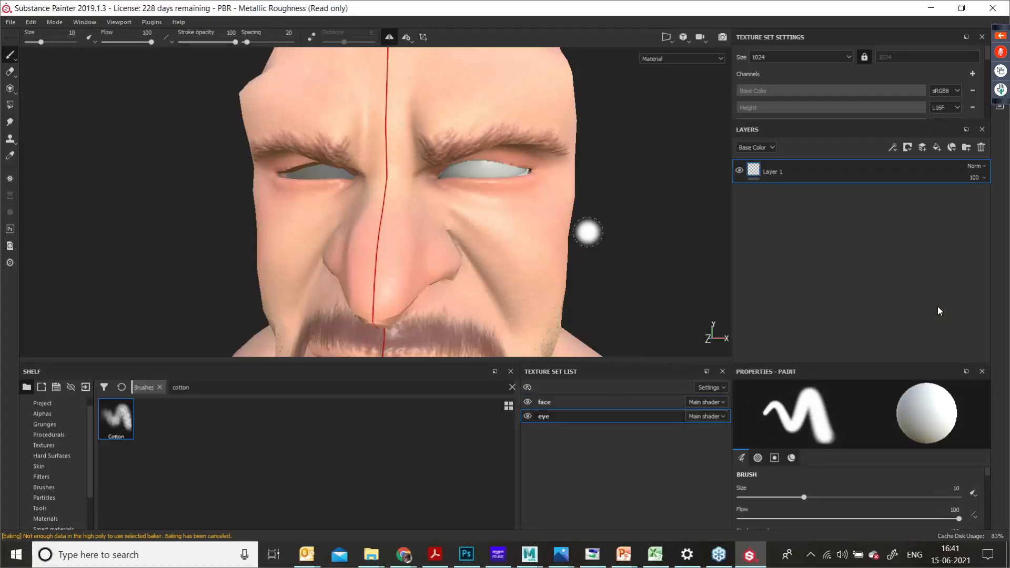
pyautogui.keyDown('alt'); pyautogui.moveTo(600, 230); pyautogui.dragTo(310, 233, button='middle'); pyautogui.keyUp('alt')
pyautogui.click(671, 41)
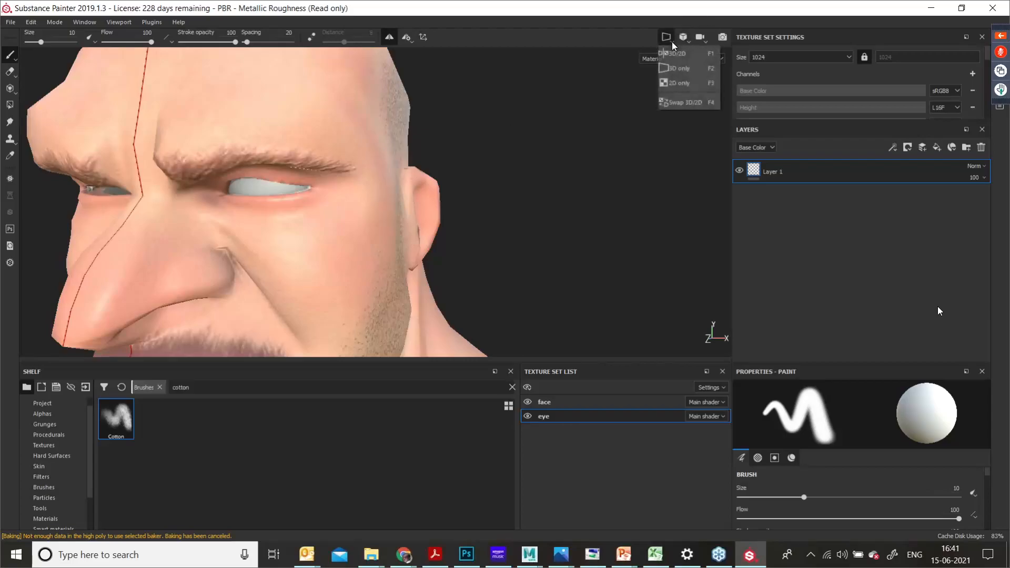
pyautogui.click(680, 55)
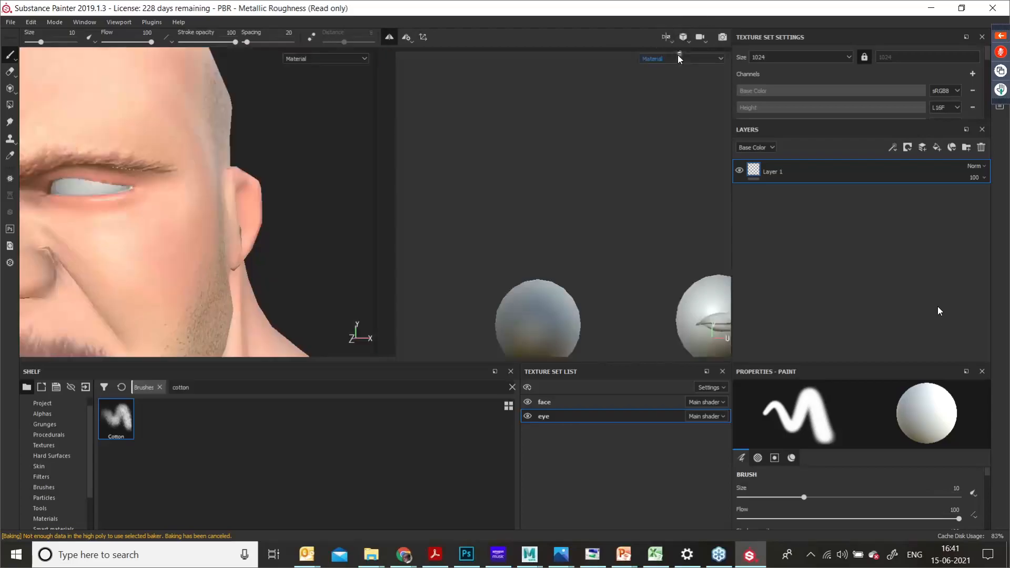
# Step: Add a fill layer to the eye texture set and set its base color to white
pyautogui.keyDown('alt'); pyautogui.moveTo(642, 223); pyautogui.dragTo(510, 164, button='middle'); pyautogui.keyUp('alt')
pyautogui.keyDown('alt'); pyautogui.moveTo(494, 194); pyautogui.dragTo(677, 329, button='right'); pyautogui.keyUp('alt')
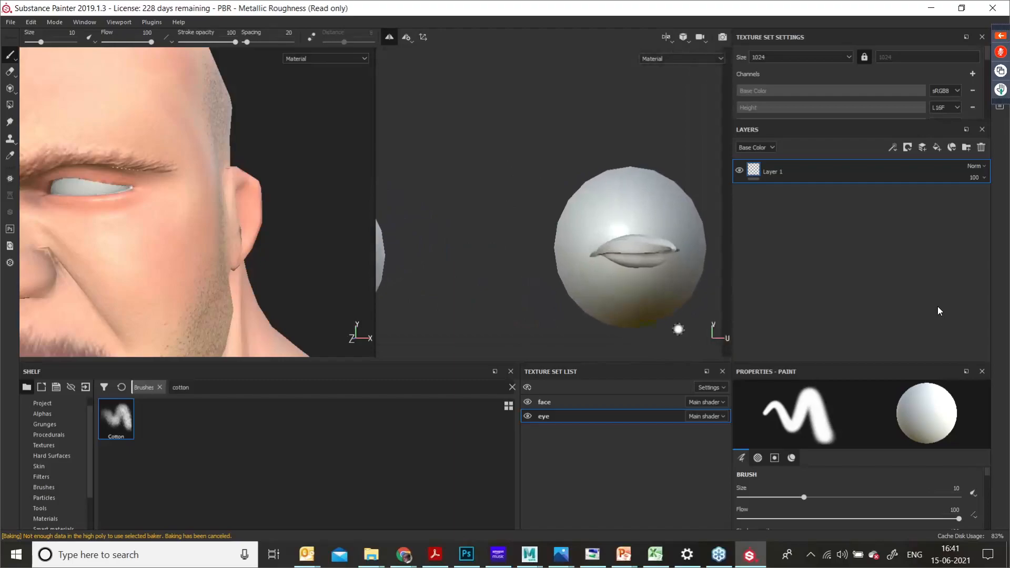
pyautogui.keyDown('alt'); pyautogui.moveTo(676, 330); pyautogui.dragTo(559, 284, button='middle'); pyautogui.keyUp('alt')
pyautogui.keyDown('alt'); pyautogui.moveTo(491, 223); pyautogui.dragTo(630, 335, button='right'); pyautogui.keyUp('alt')
pyautogui.keyDown('alt'); pyautogui.moveTo(610, 305); pyautogui.dragTo(602, 309, button='middle'); pyautogui.keyUp('alt')
pyautogui.keyDown('alt'); pyautogui.moveTo(562, 248); pyautogui.dragTo(592, 269, button='right'); pyautogui.keyUp('alt')
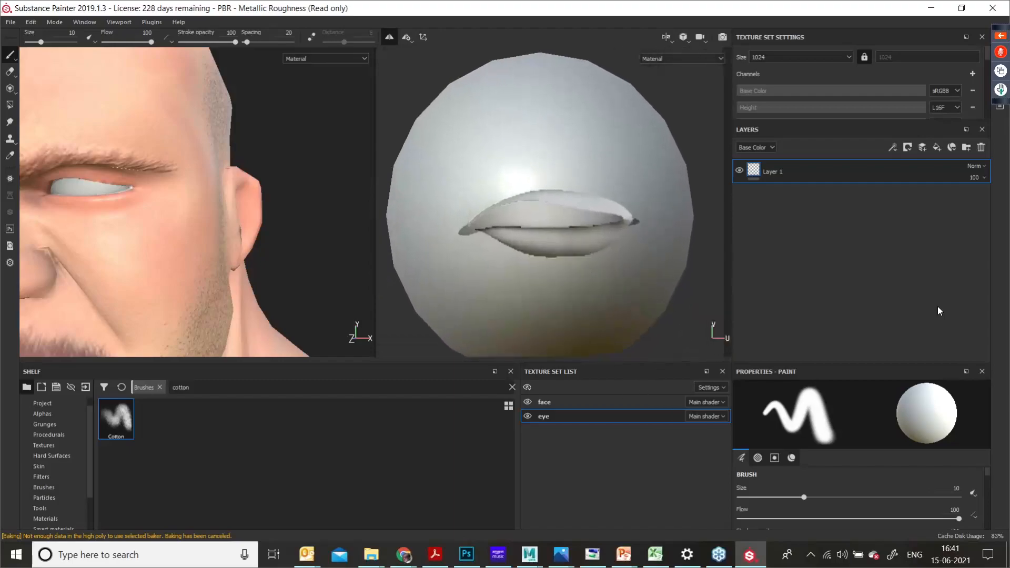
pyautogui.click(937, 148)
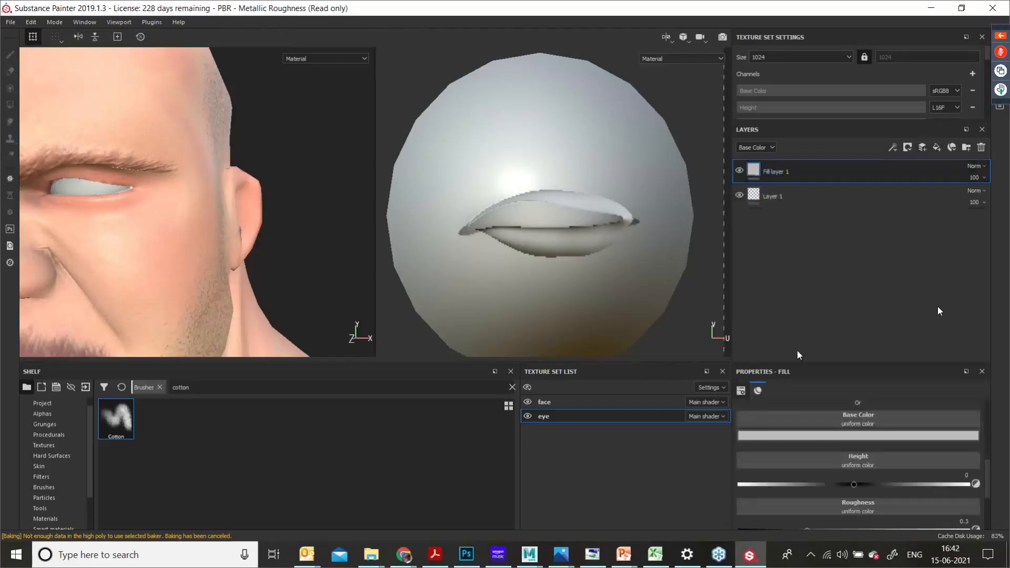
pyautogui.click(834, 434)
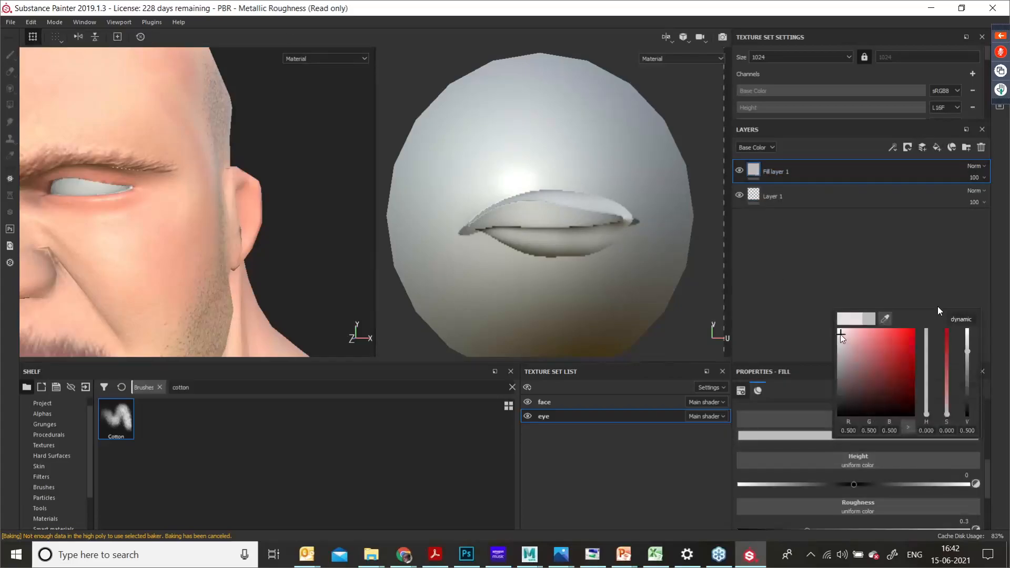
pyautogui.moveTo(841, 334); pyautogui.dragTo(835, 330)
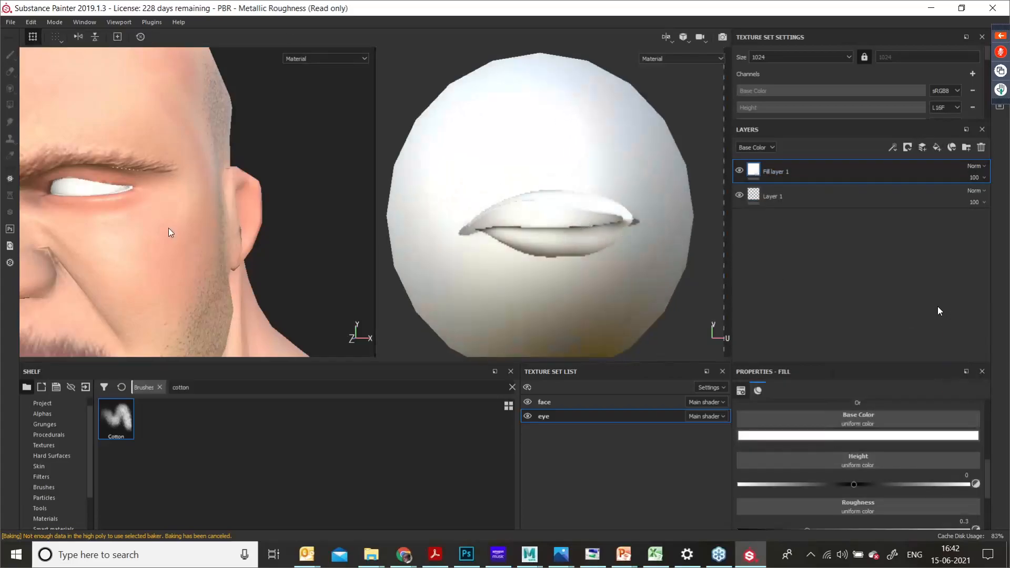
# Step: Add a fill layer above eye base with a muted red base color (0.190, 0.078, 0.078) and give it a black mask
pyautogui.keyDown('alt'); pyautogui.moveTo(170, 233); pyautogui.dragTo(234, 180); pyautogui.keyUp('alt')
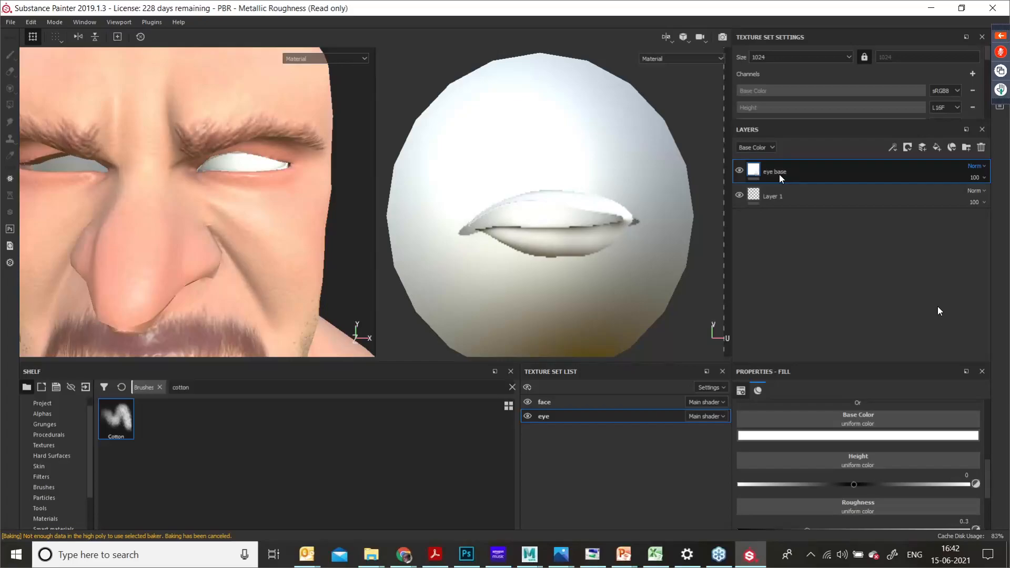
pyautogui.click(937, 147)
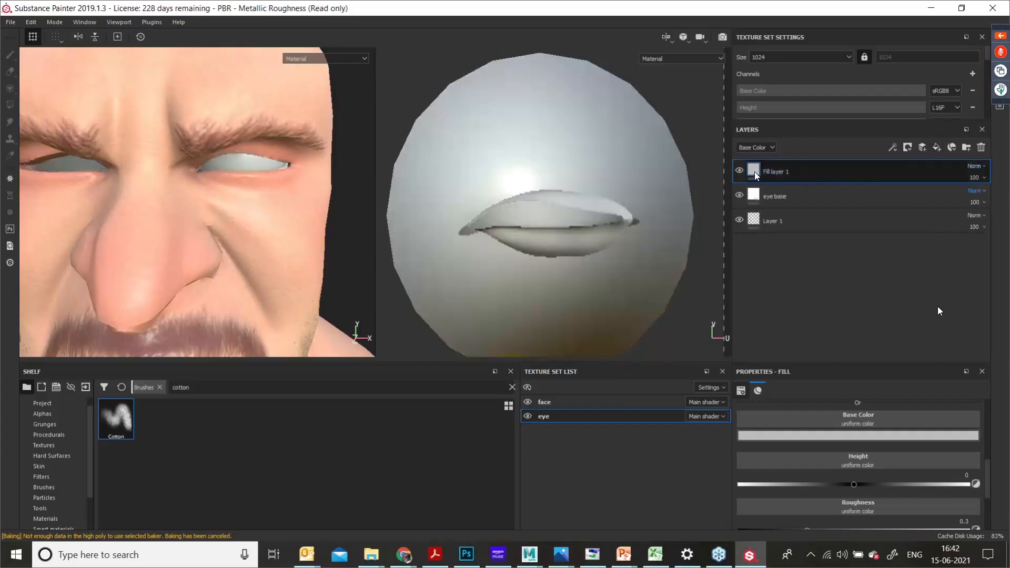
pyautogui.click(832, 435)
pyautogui.moveTo(872, 494)
pyautogui.mouseDown()
pyautogui.moveTo(859, 513)
pyautogui.moveTo(861, 499)
pyautogui.mouseUp()
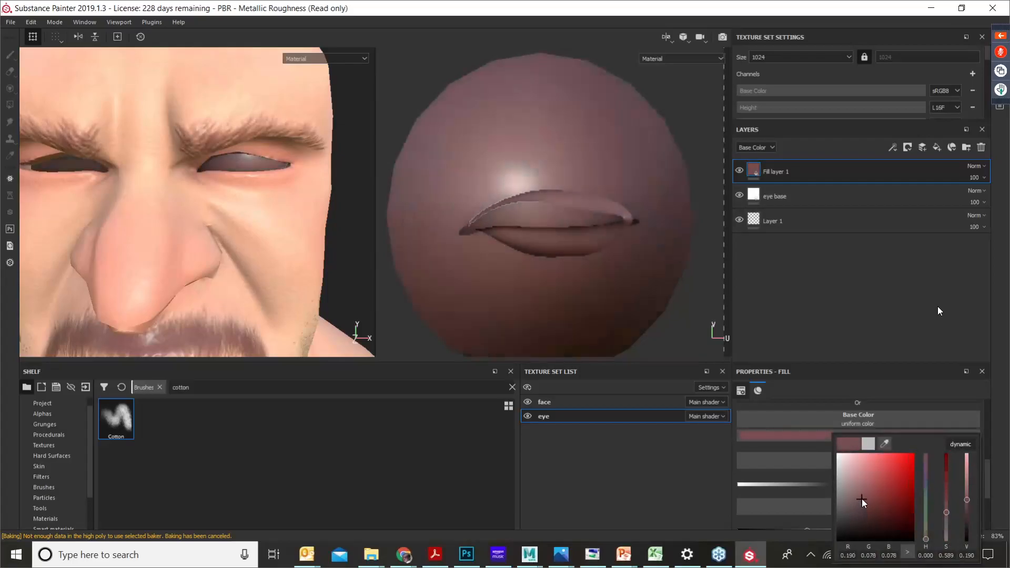
pyautogui.rightClick(750, 167)
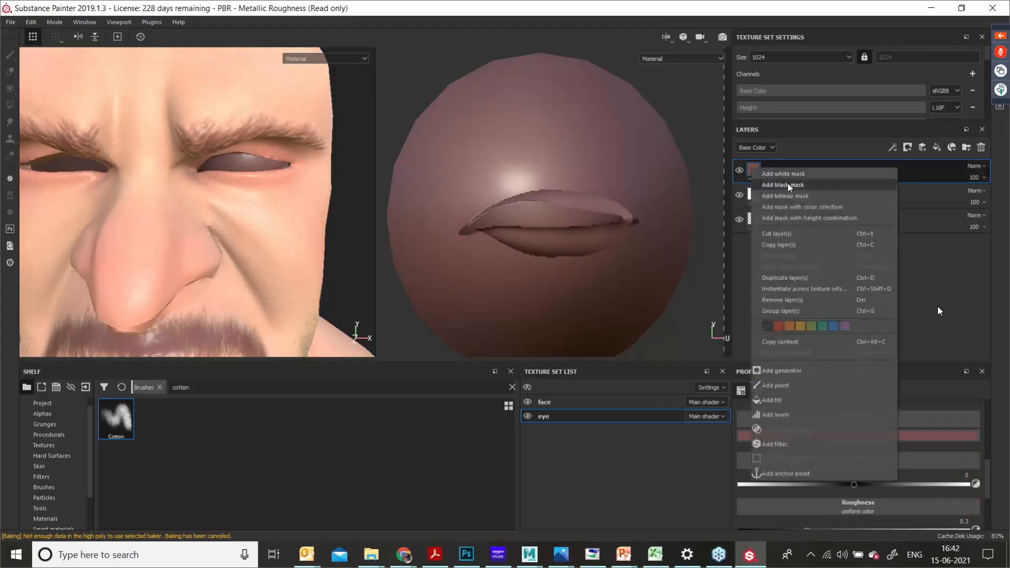
pyautogui.click(788, 183)
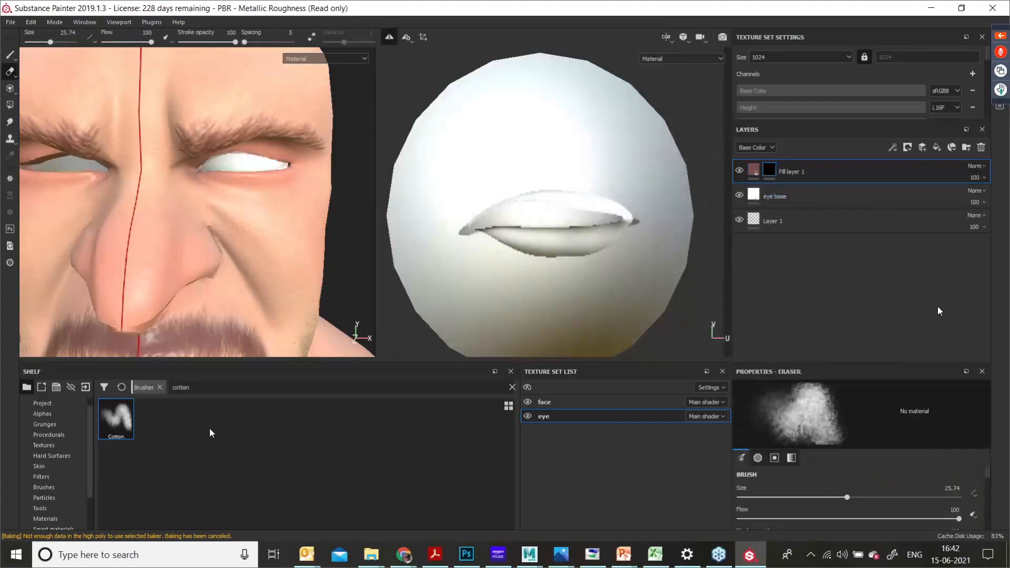
# Step: Clear the cotton brush search, choose the Basic Hard brush and switch from erasing to painting
pyautogui.moveTo(163, 398); pyautogui.dragTo(156, 403)
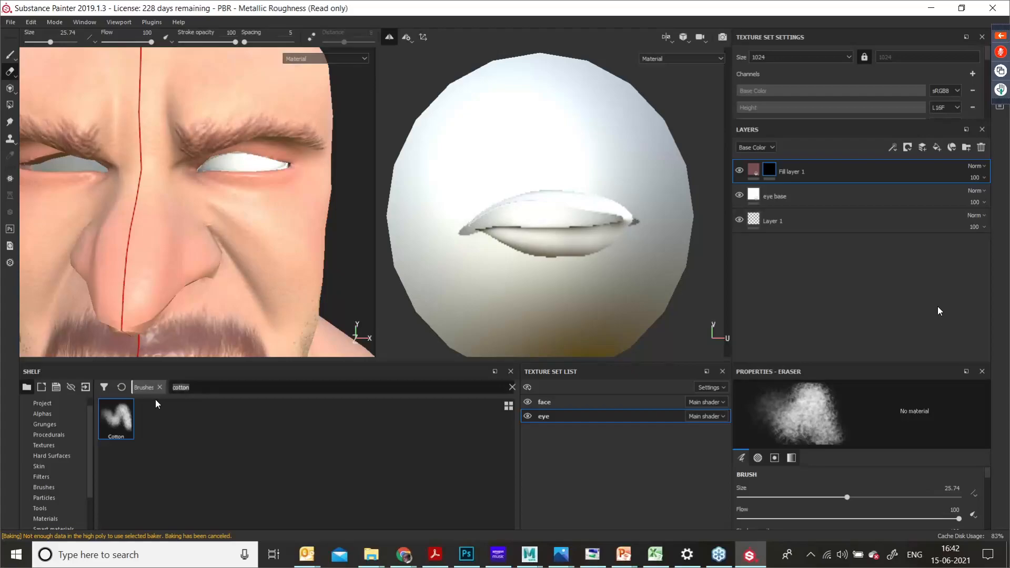
pyautogui.press('BackSpace')
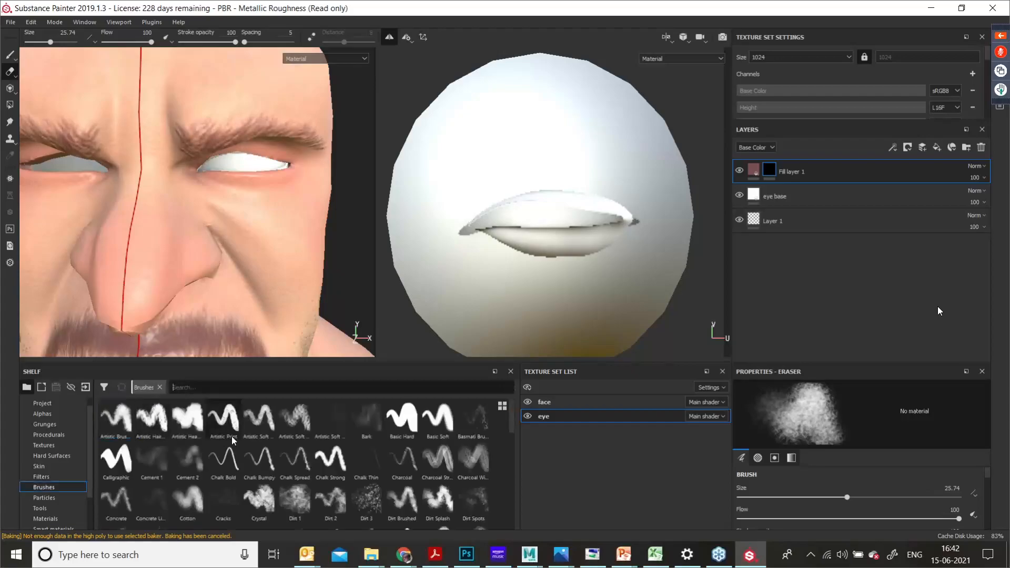
pyautogui.click(404, 420)
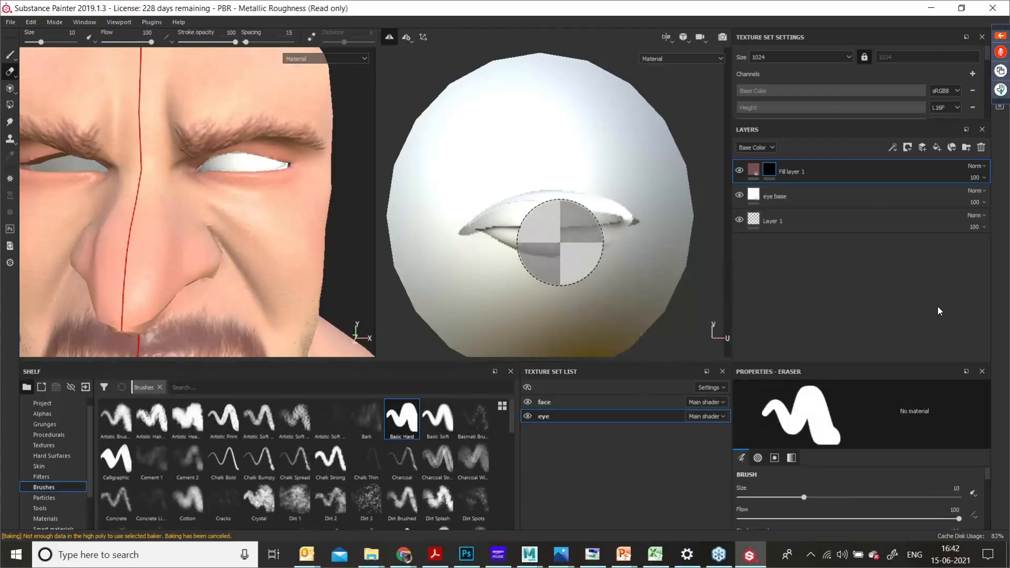
pyautogui.press('1')
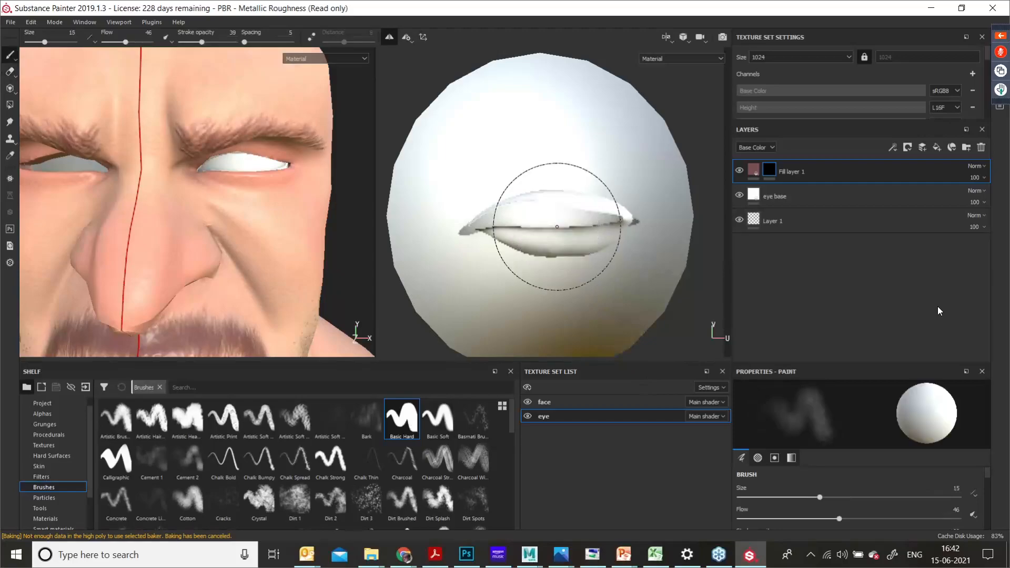
# Step: Try a stroke in the eye centre with the paint brush reduced to size 5.16, and undo it
pyautogui.keyDown('ctrl'); pyautogui.moveTo(557, 224); pyautogui.dragTo(523, 224, button='right'); pyautogui.keyUp('ctrl')
pyautogui.press('[')
pyautogui.press('[')
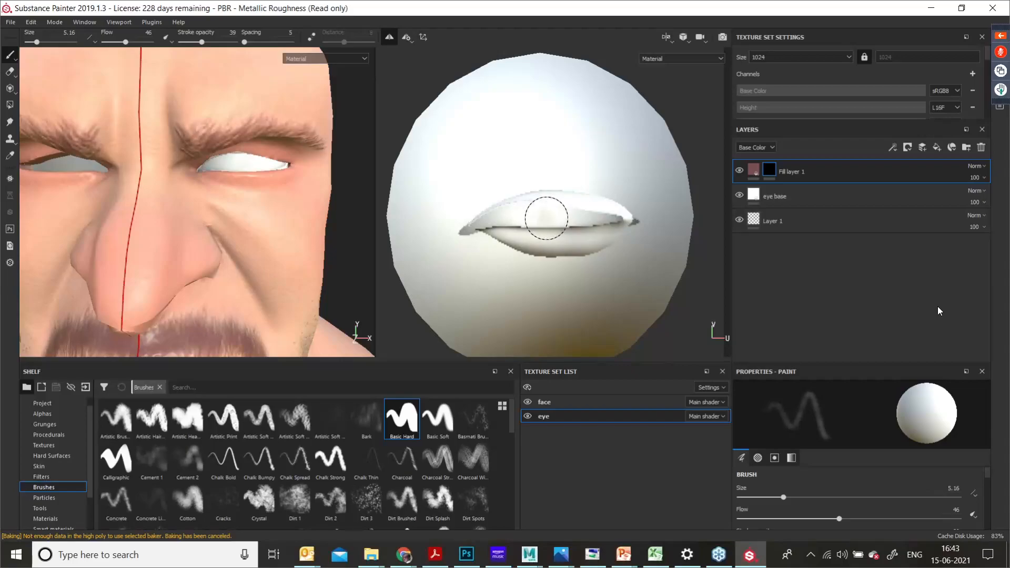
pyautogui.moveTo(539, 212); pyautogui.dragTo(550, 224)
pyautogui.hotkey('ctrl', 'z')
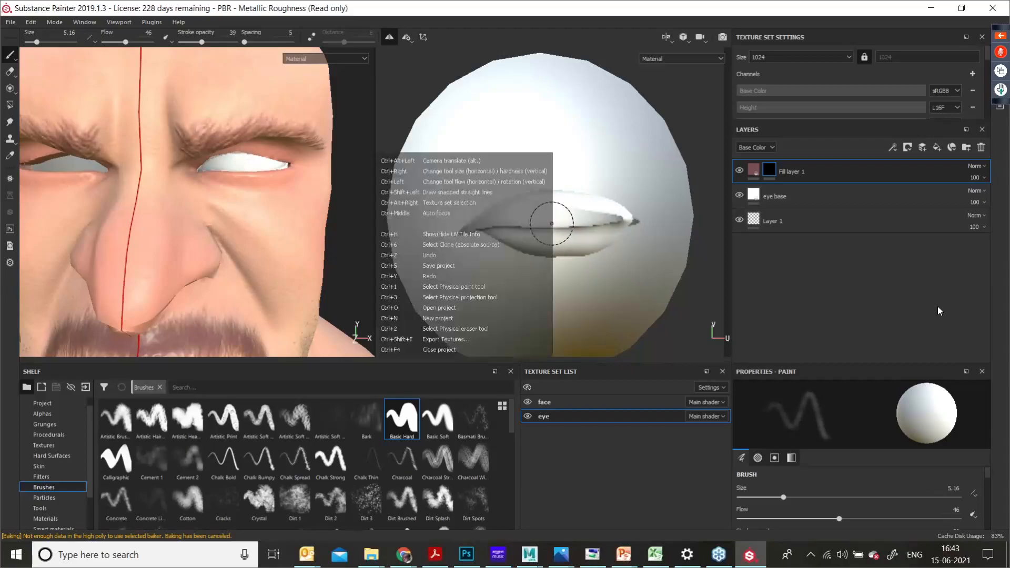
# Step: Stamp the iris circle at the centre of the eye in the mask using the Basic Hard brush at size 6.57
pyautogui.keyDown('alt'); pyautogui.moveTo(506, 209); pyautogui.dragTo(591, 342, button='right'); pyautogui.keyUp('alt')
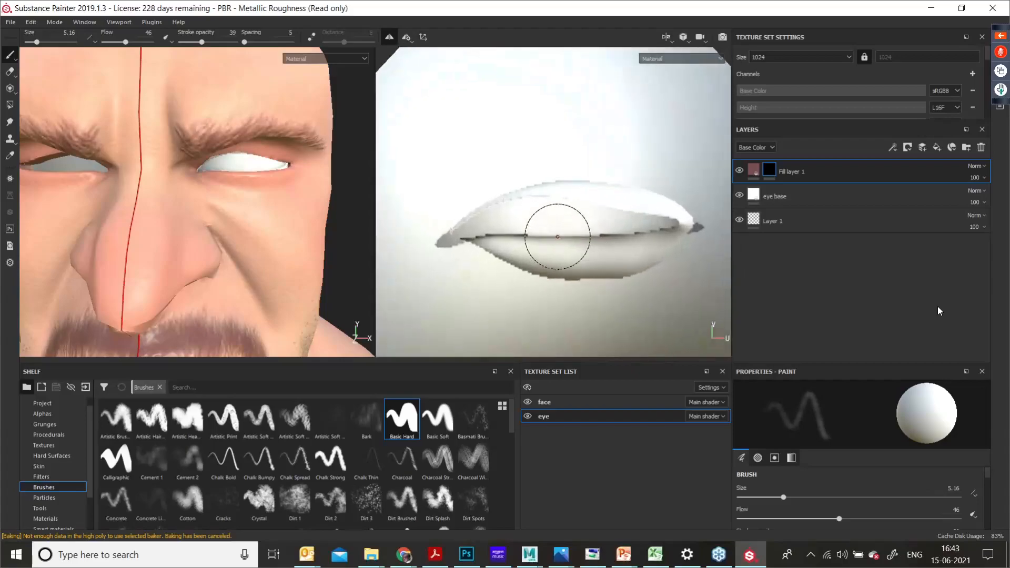
pyautogui.moveTo(552, 221)
pyautogui.keyDown('ctrl'); pyautogui.mouseDown(button='right')
pyautogui.moveTo(566, 221)
pyautogui.moveTo(542, 226)
pyautogui.mouseUp(button='right'); pyautogui.keyUp('ctrl')
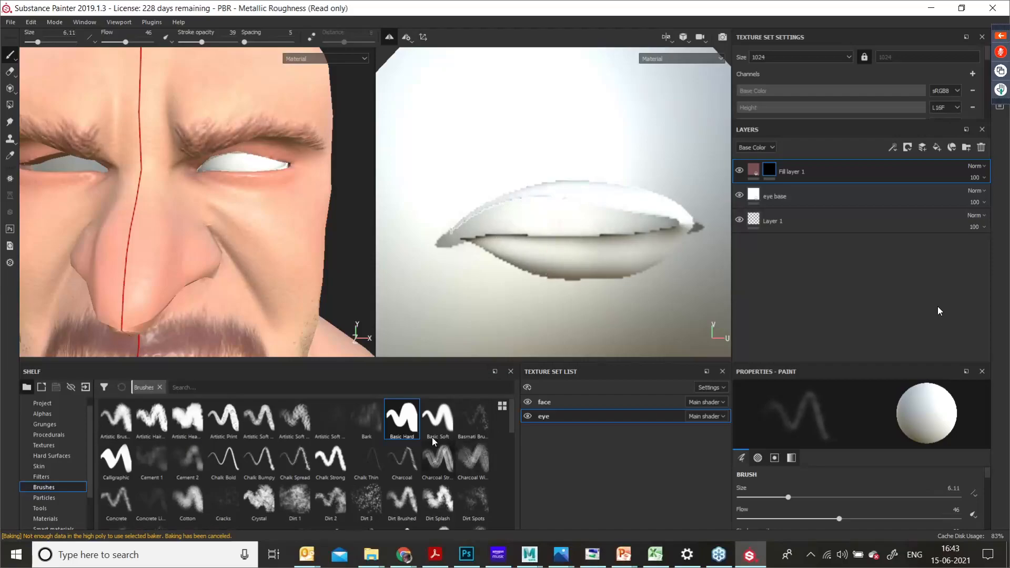
pyautogui.click(402, 415)
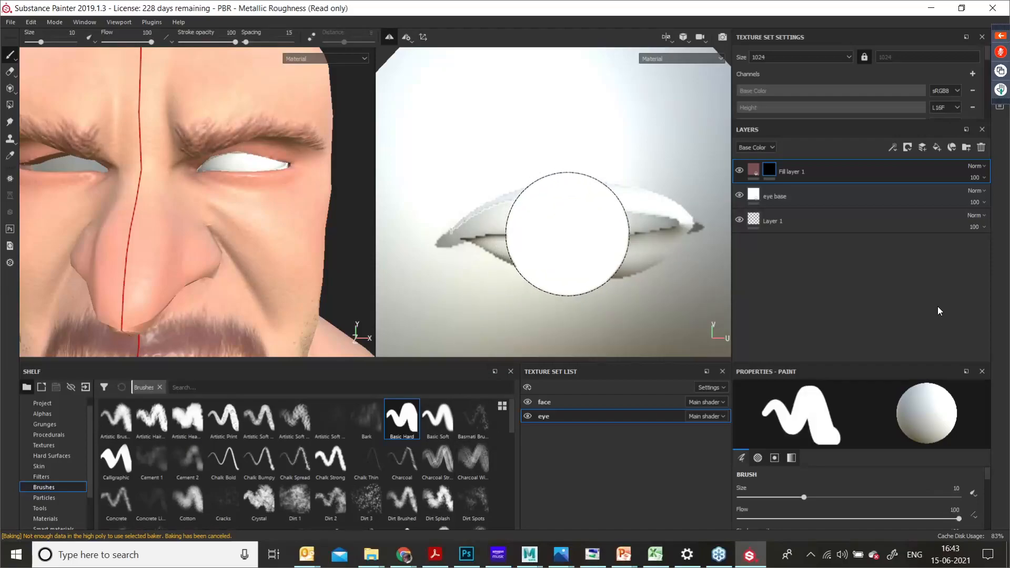
pyautogui.click(572, 231)
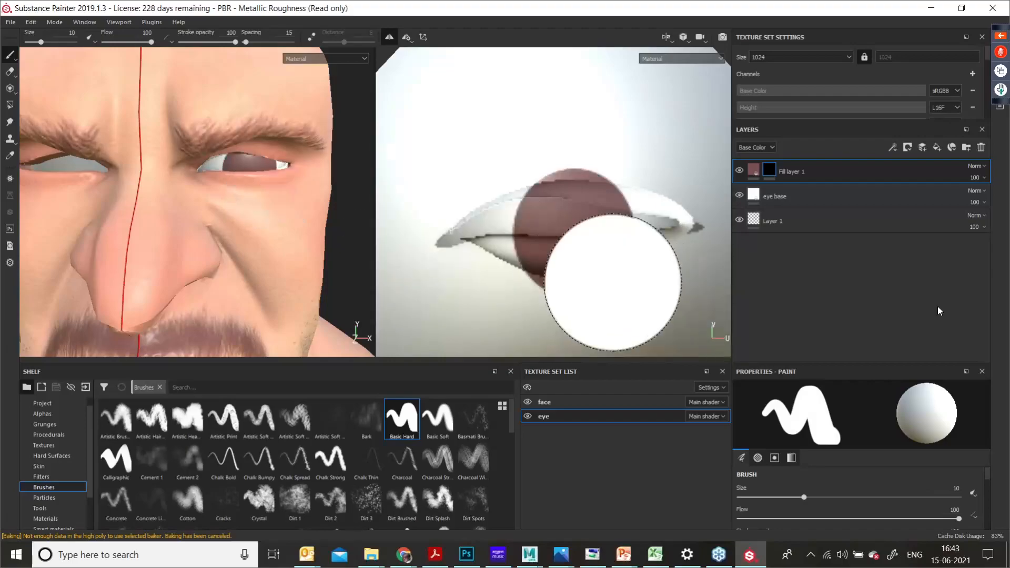
pyautogui.hotkey('ctrl', 'z')
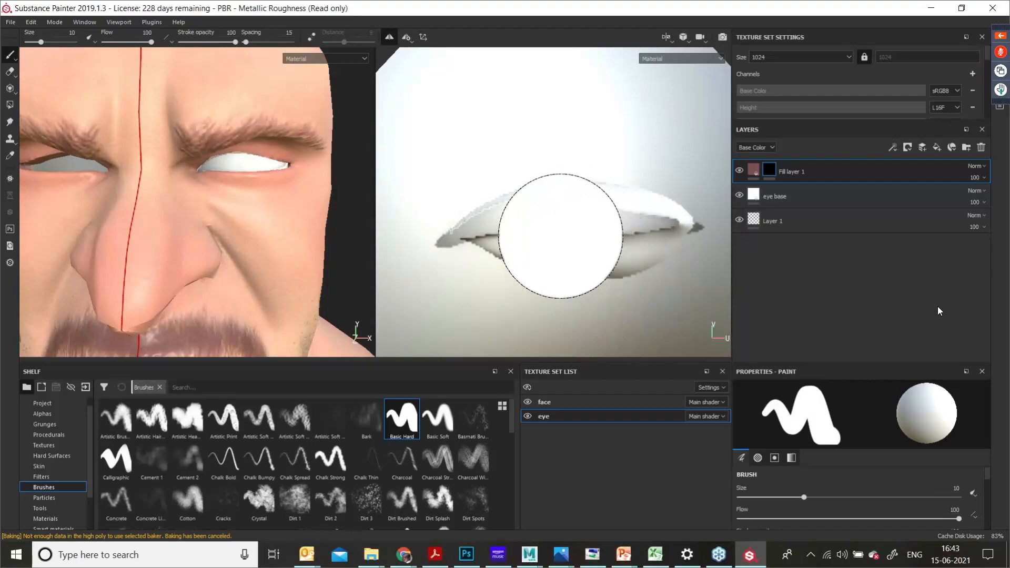
pyautogui.press('[')
pyautogui.press('[')
pyautogui.press('[')
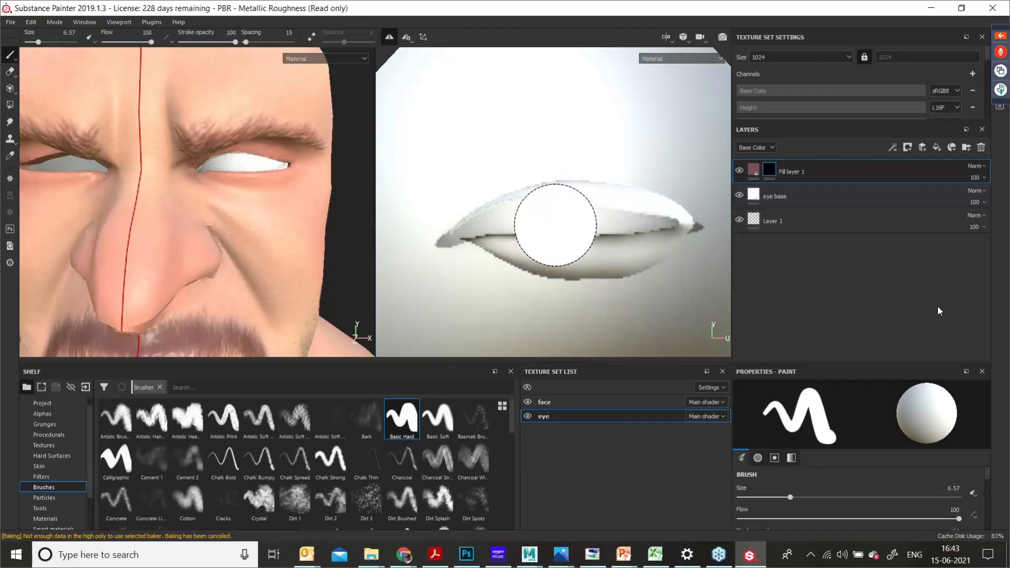
pyautogui.click(555, 222)
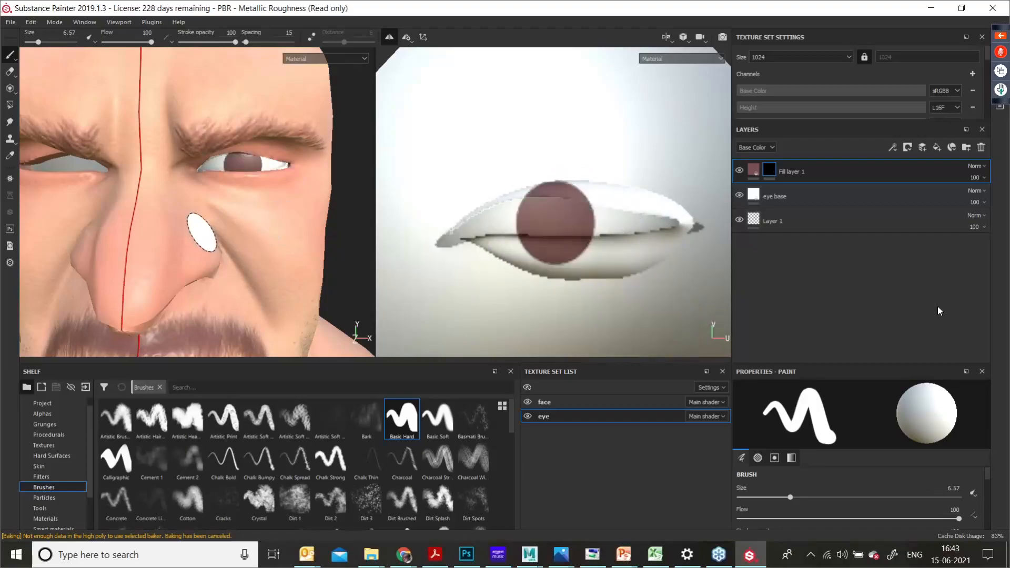
pyautogui.keyDown('alt'); pyautogui.moveTo(207, 228); pyautogui.dragTo(228, 206); pyautogui.keyUp('alt')
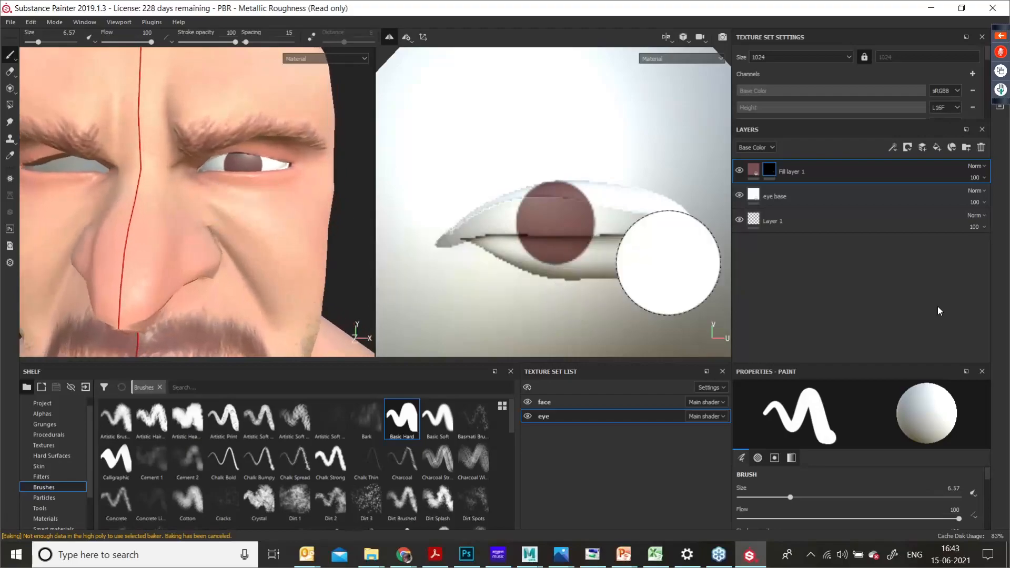
# Step: Duplicate the masked iris fill layer and rename the original eye tex_01
pyautogui.rightClick(827, 171)
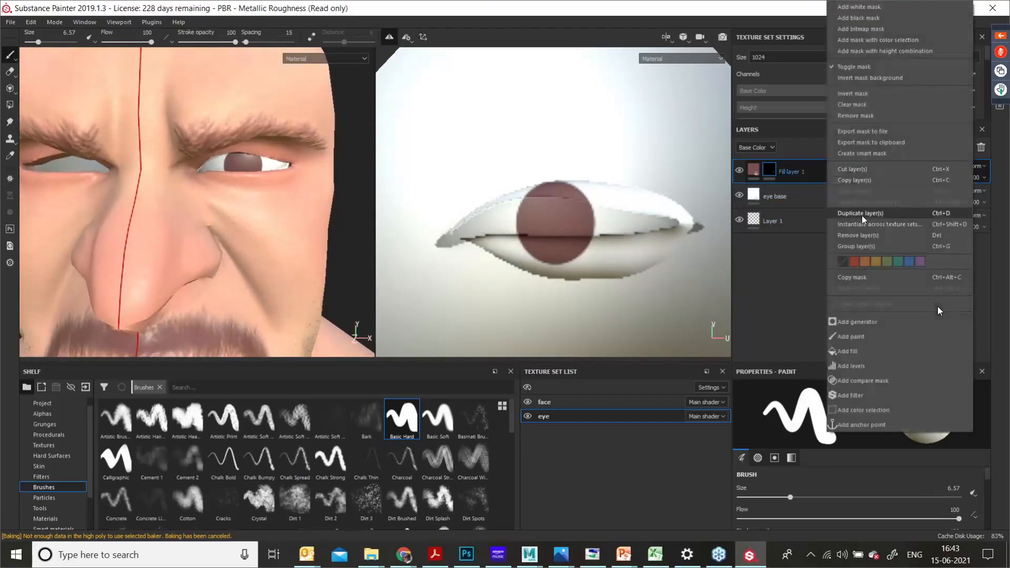
pyautogui.click(861, 214)
pyautogui.doubleClick(789, 196)
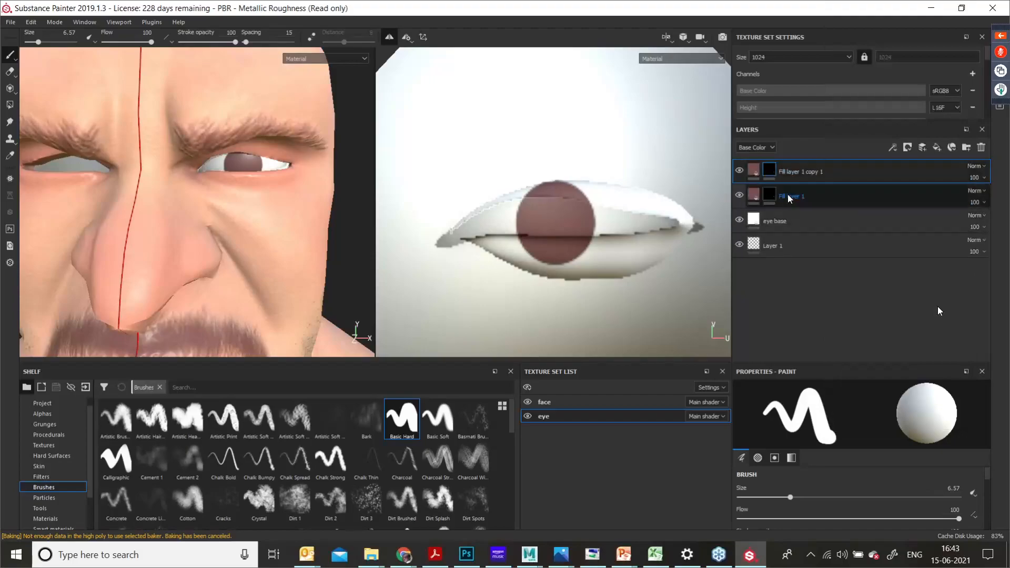
pyautogui.press('BackSpace')
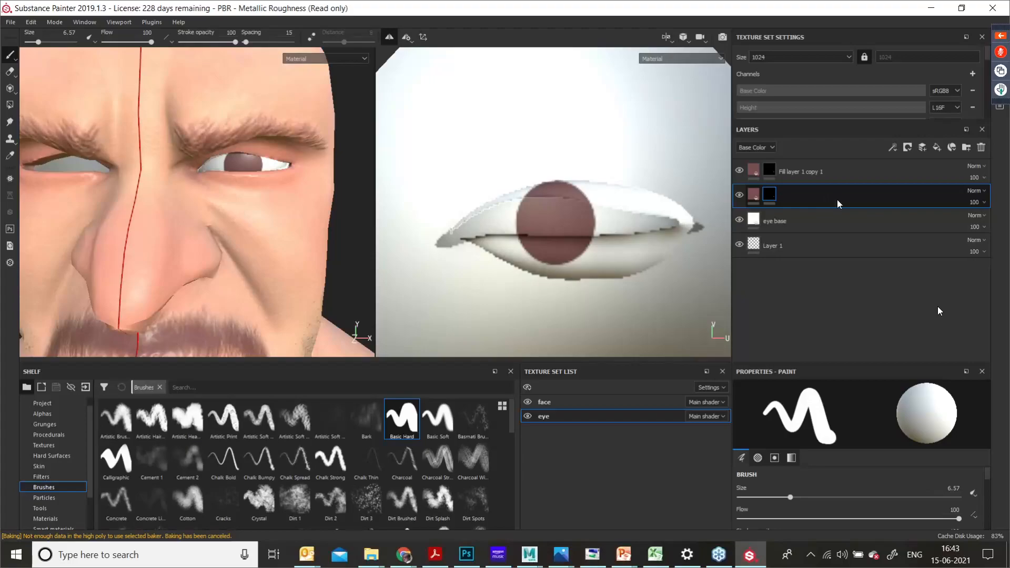
pyautogui.write('eye')
pyautogui.write(' ba')
pyautogui.press('BackSpace')
pyautogui.press('BackSpace')
pyautogui.press('BackSpace')
pyautogui.write('tex')
pyautogui.press('Return')
# Step: Rename the duplicated iris layer eye tex_02
pyautogui.click(809, 176)
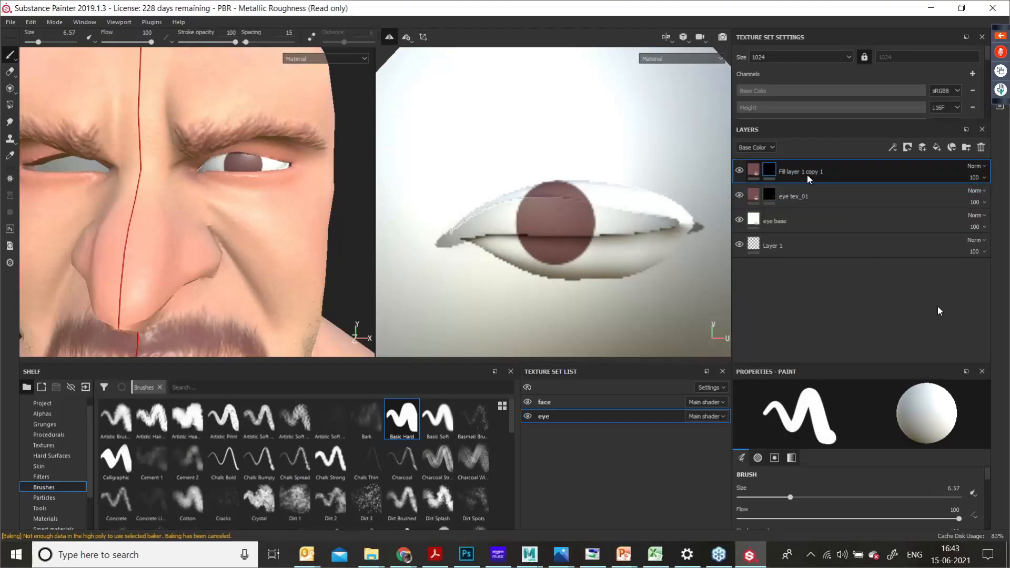
pyautogui.press('BackSpace')
pyautogui.press('Return')
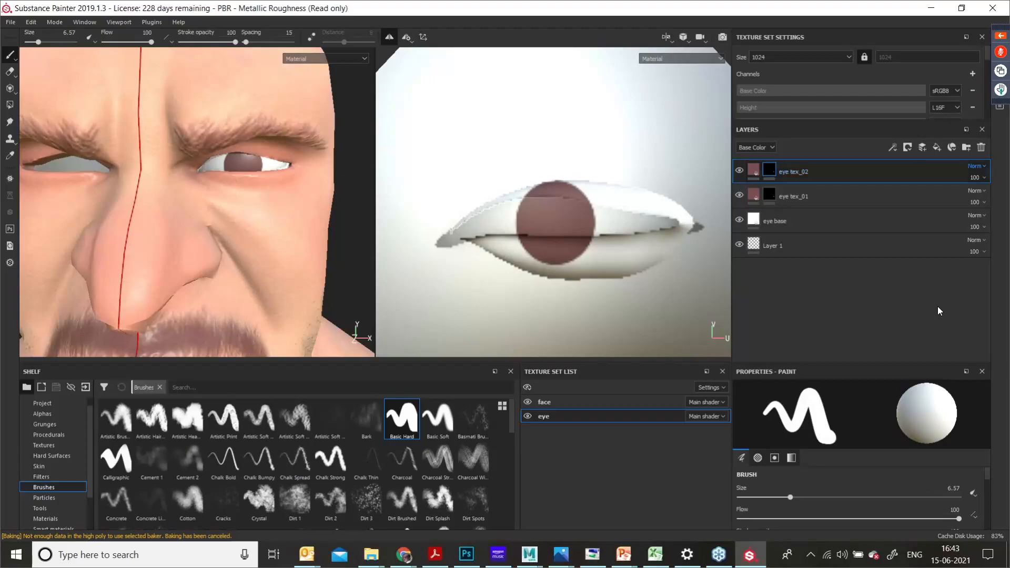
# Step: Darken the base color of eye tex_02 to a deep red-brown (0.067, 0.014, 0.014)
pyautogui.click(752, 173)
pyautogui.click(850, 434)
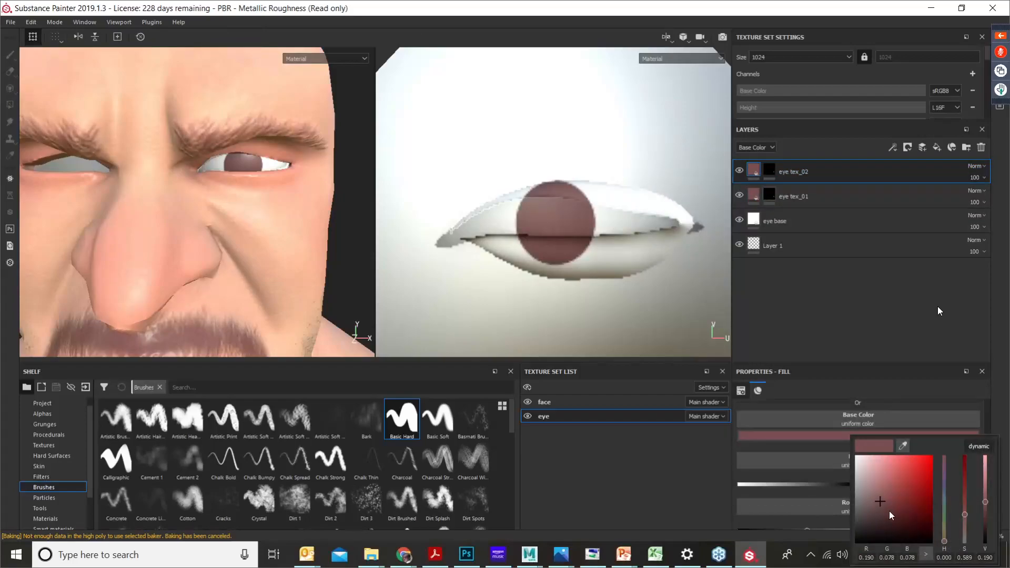
pyautogui.moveTo(879, 504); pyautogui.dragTo(894, 518)
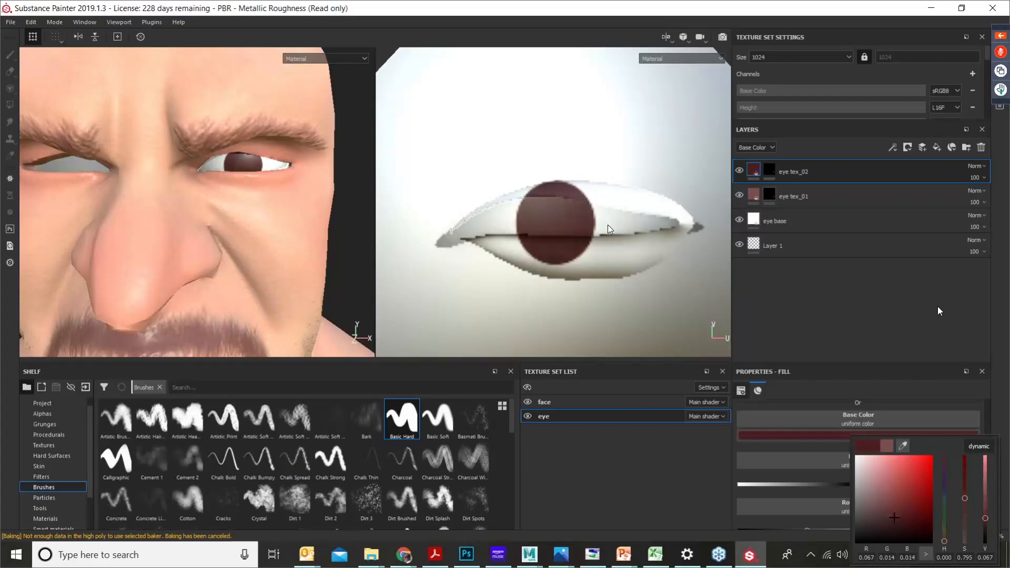
# Step: Reduce the mask brush size to 1.86 and replace the mask on eye tex_02 with a fresh black mask
pyautogui.click(767, 172)
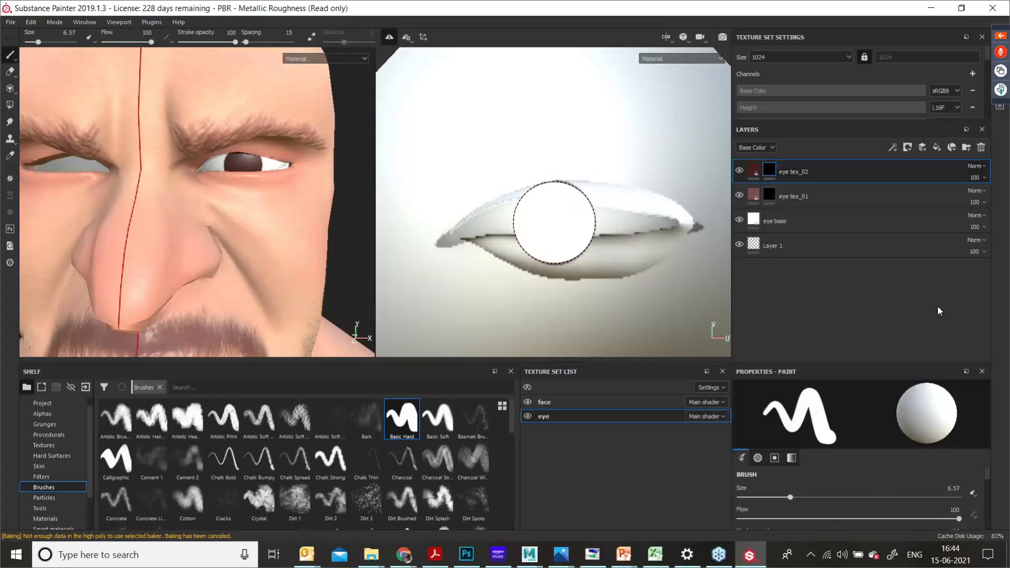
pyautogui.press('[')
pyautogui.press('[')
pyautogui.press('[')
pyautogui.press('[')
pyautogui.press('[')
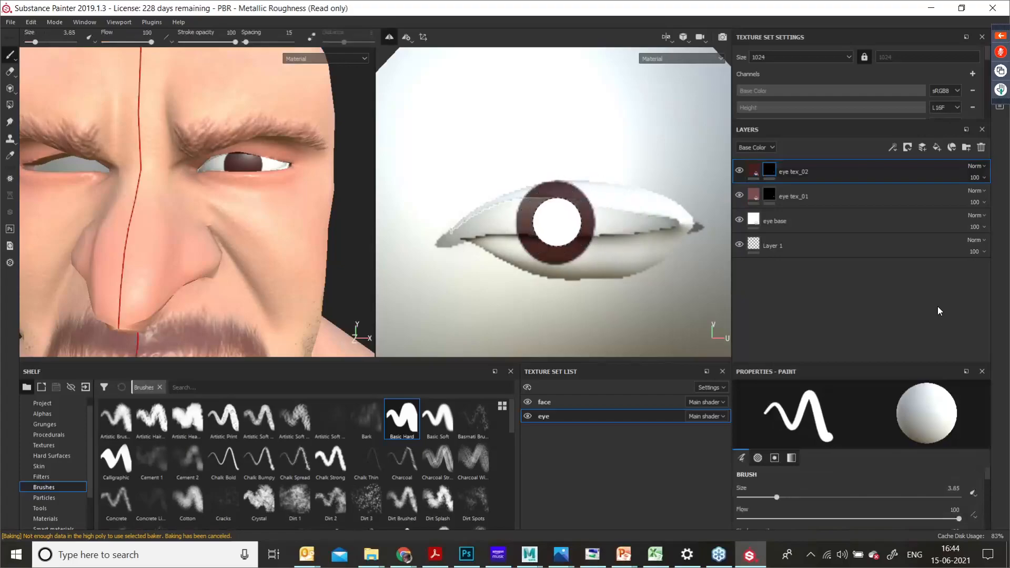
pyautogui.press('[')
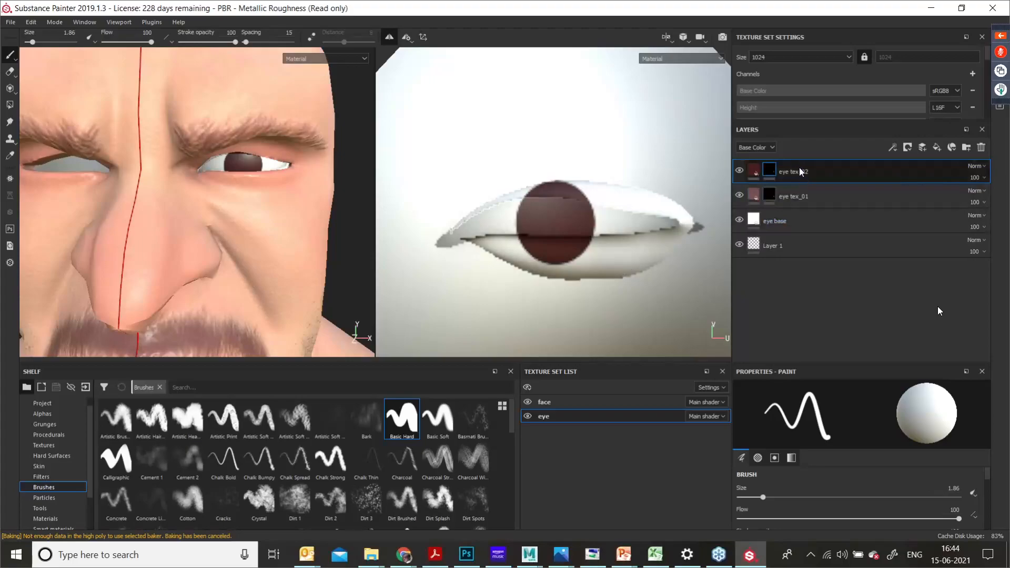
pyautogui.rightClick(768, 170)
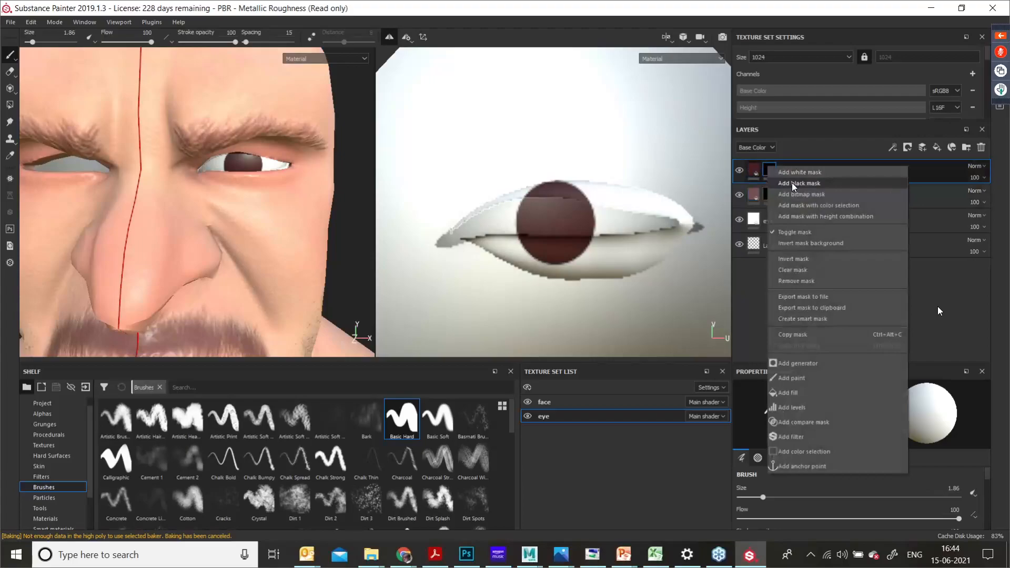
pyautogui.click(792, 182)
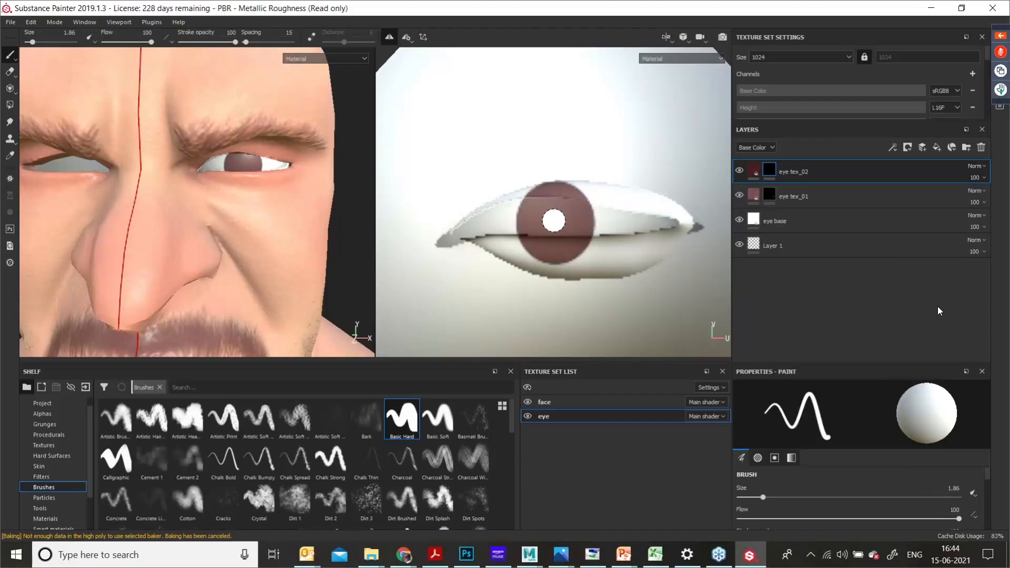
# Step: Stamp a smaller dark circle in the middle of the iris on the eye tex_02 mask at brush size 2.45
pyautogui.press(']')
pyautogui.press('[')
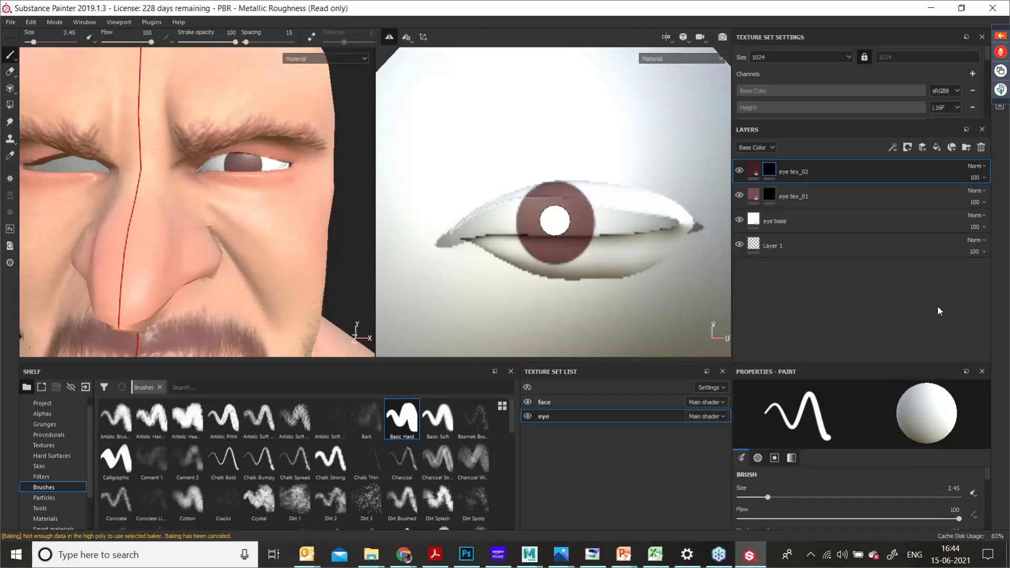
pyautogui.click(555, 221)
pyautogui.keyDown('alt'); pyautogui.moveTo(268, 165); pyautogui.dragTo(281, 239, button='right'); pyautogui.keyUp('alt')
pyautogui.keyDown('alt'); pyautogui.moveTo(268, 129); pyautogui.dragTo(271, 162, button='right'); pyautogui.keyUp('alt')
pyautogui.keyDown('alt'); pyautogui.moveTo(278, 174); pyautogui.dragTo(303, 215, button='middle'); pyautogui.keyUp('alt')
pyautogui.keyDown('alt'); pyautogui.moveTo(305, 214); pyautogui.dragTo(320, 256, button='right'); pyautogui.keyUp('alt')
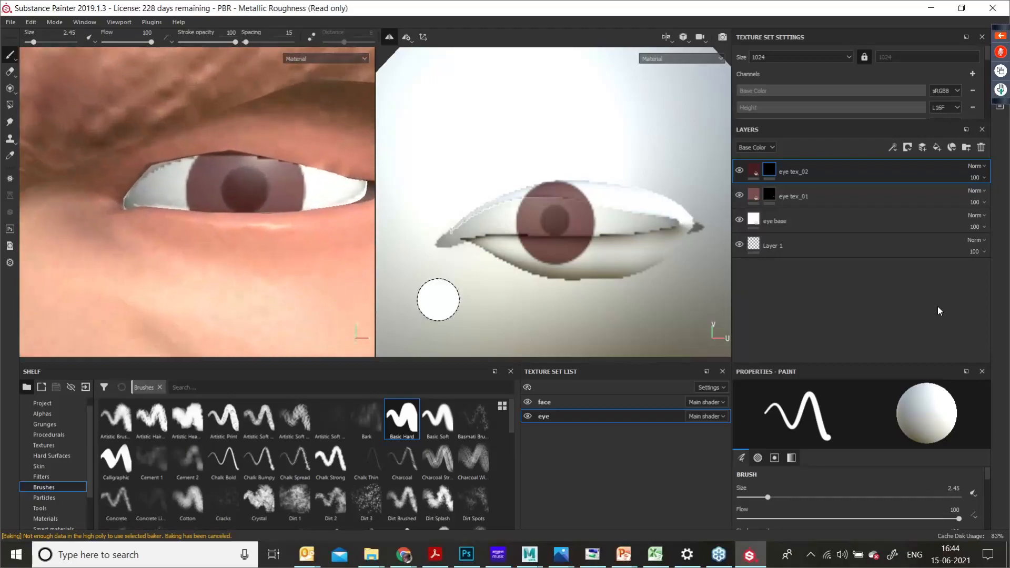
# Step: Duplicate the eye tex_02 layer
pyautogui.rightClick(854, 168)
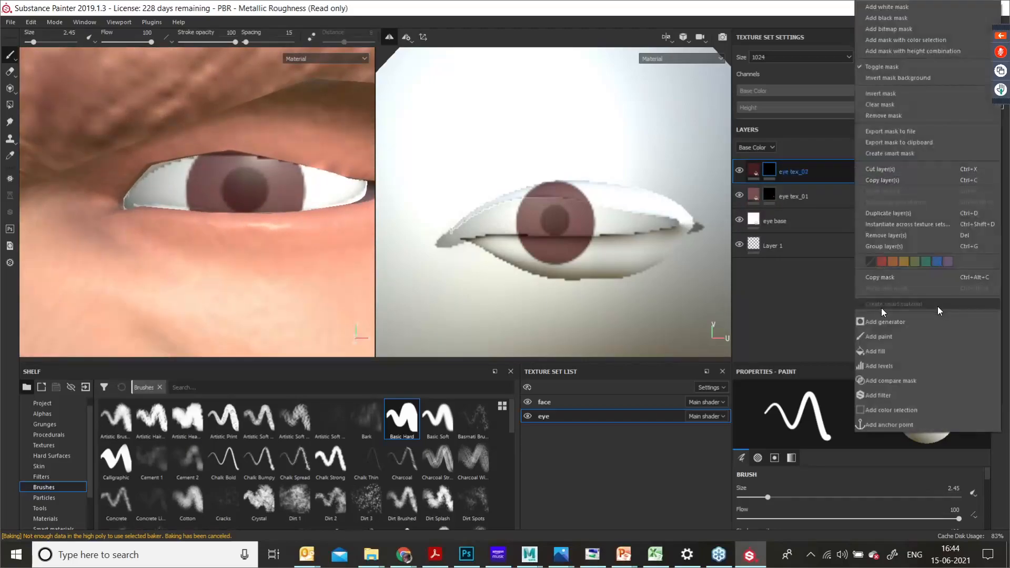
pyautogui.click(886, 214)
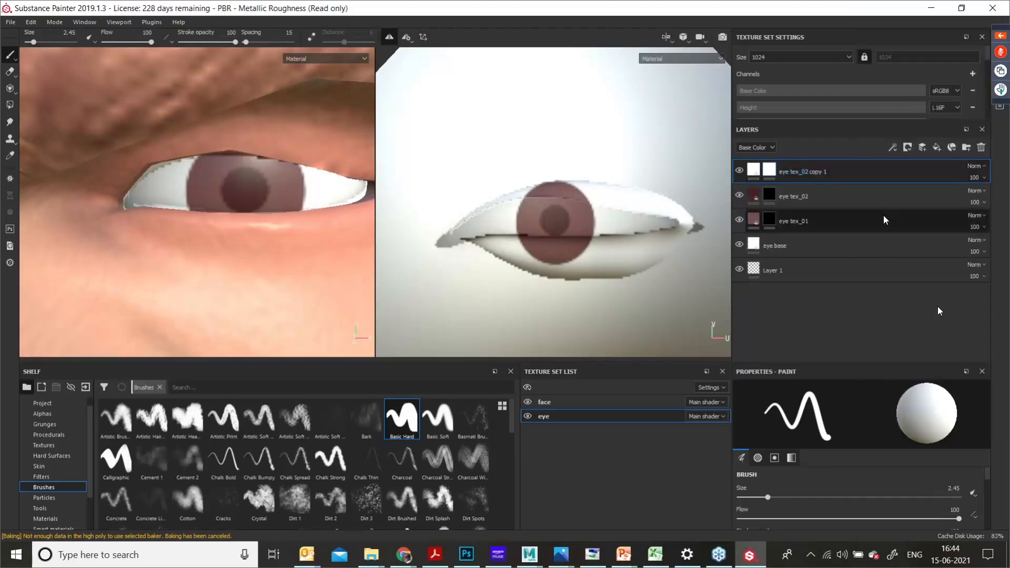
# Step: Set the base color of eye tex_02 copy 1 to near-white (0.946, 0.889, 0.889) and replace its mask with a black mask
pyautogui.click(756, 170)
pyautogui.click(854, 434)
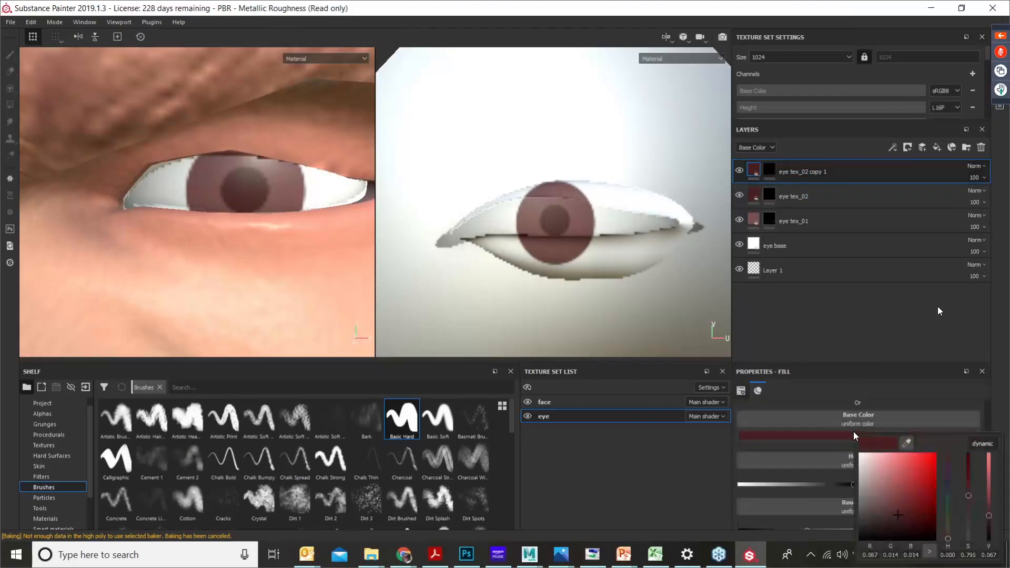
pyautogui.click(863, 456)
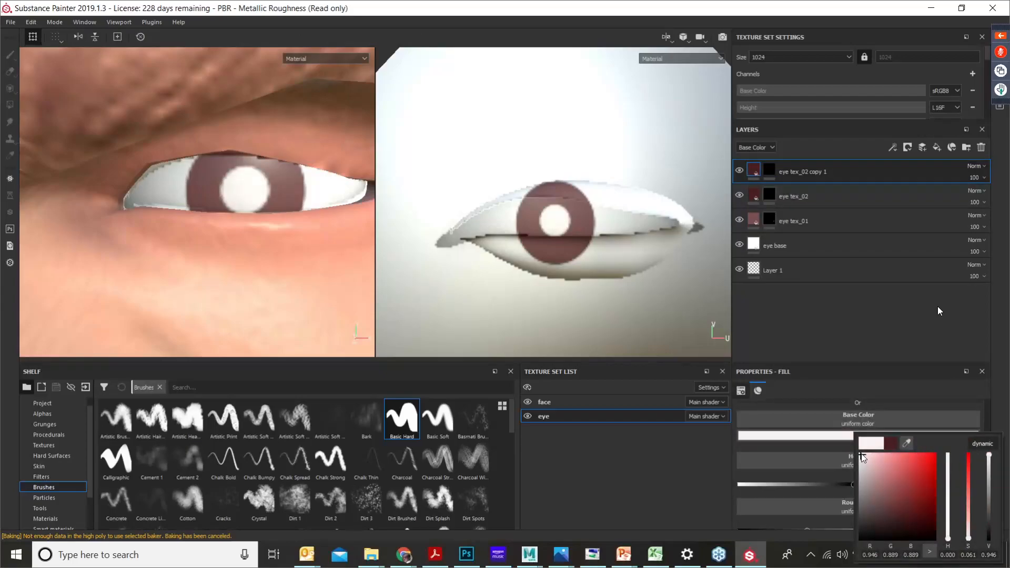
pyautogui.rightClick(770, 169)
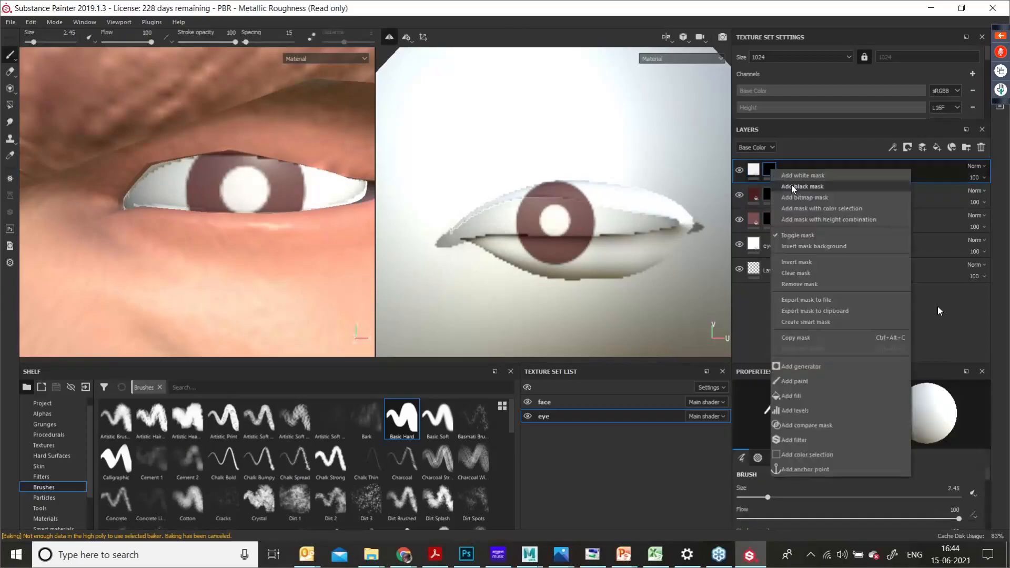
pyautogui.click(793, 187)
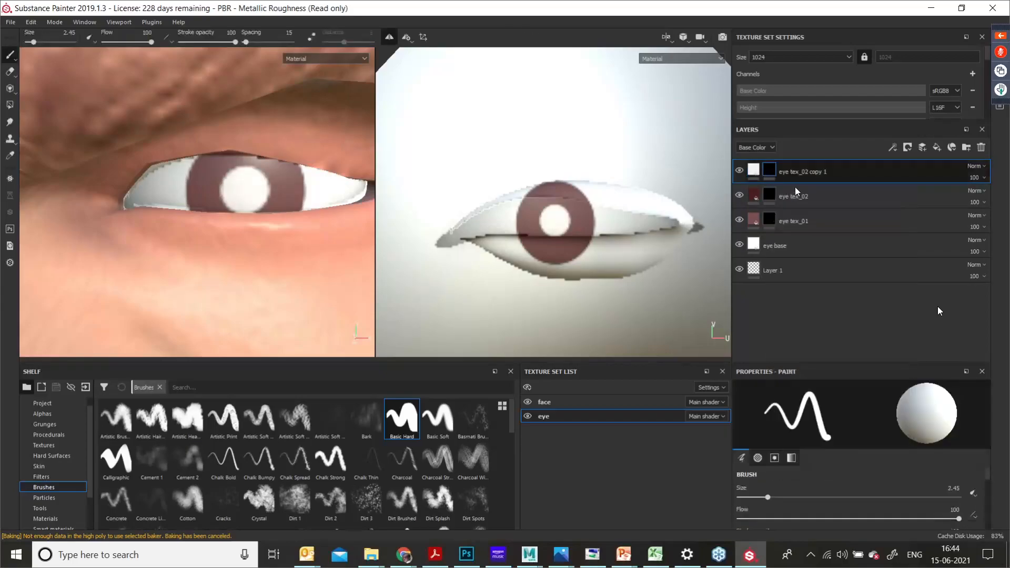
pyautogui.click(770, 169)
# Step: Reduce the brush size to 1.35 for painting on the eye tex_02 copy 1 mask
pyautogui.moveTo(583, 199); pyautogui.dragTo(570, 199)
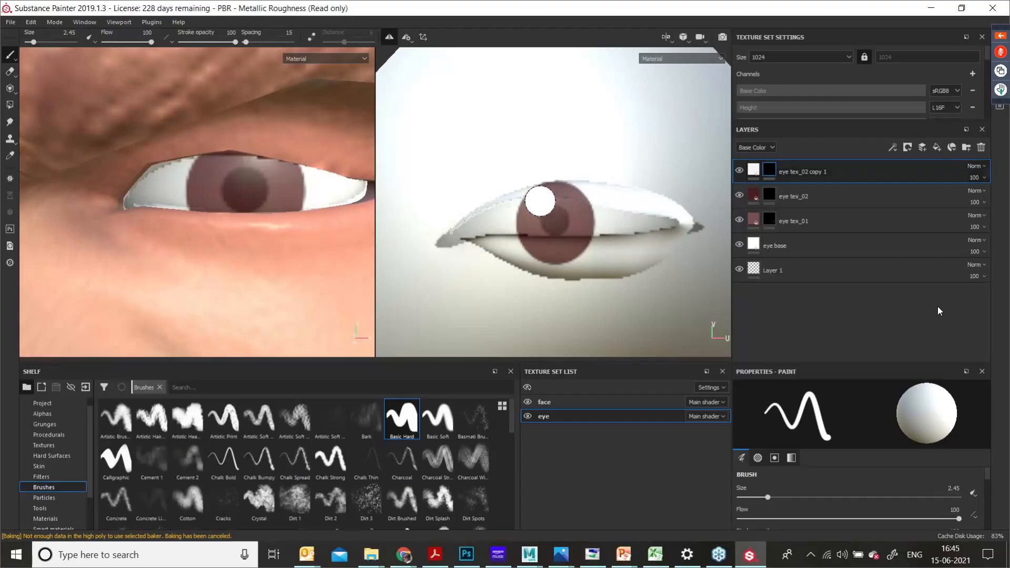
pyautogui.press('[')
pyautogui.press('[')
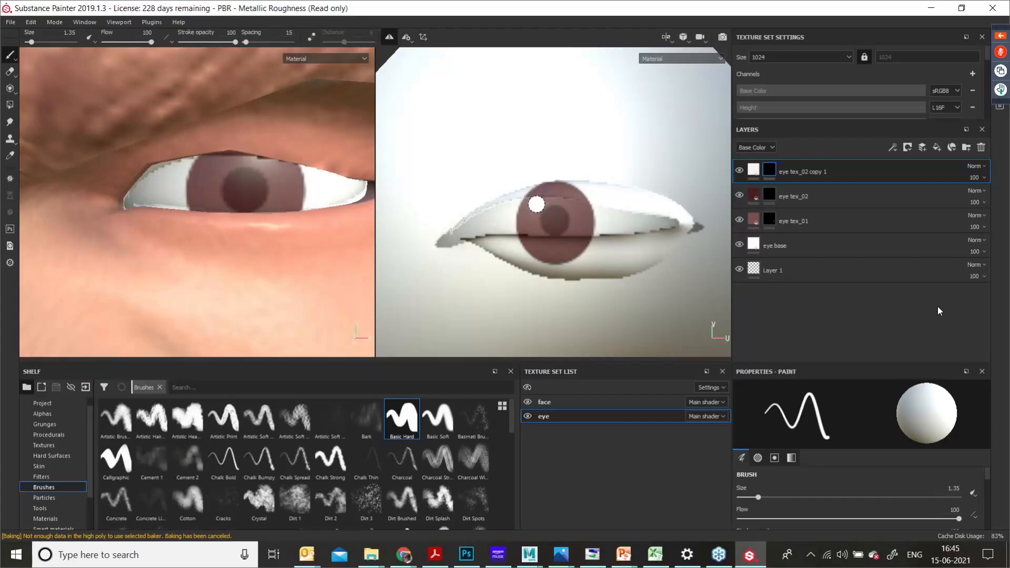
# Step: Try a small white highlight dot on the upper-left part of the iris, check it on the face and undo it
pyautogui.click(536, 204)
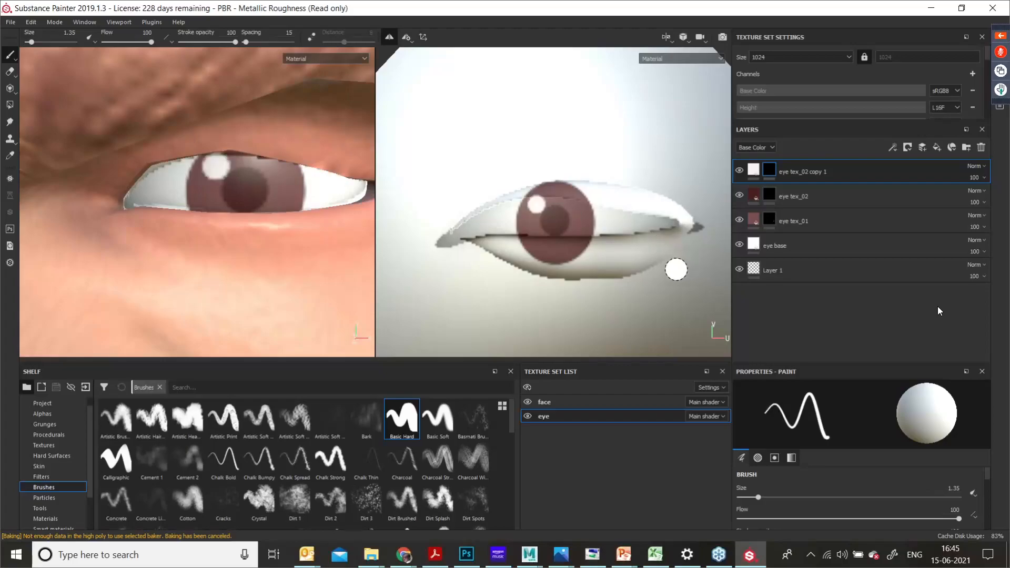
pyautogui.moveTo(309, 266)
pyautogui.keyDown('alt'); pyautogui.mouseDown(button='right')
pyautogui.moveTo(190, 234)
pyautogui.moveTo(164, 240)
pyautogui.mouseUp(button='right'); pyautogui.keyUp('alt')
pyautogui.keyDown('alt'); pyautogui.moveTo(251, 261); pyautogui.dragTo(211, 292, button='right'); pyautogui.keyUp('alt')
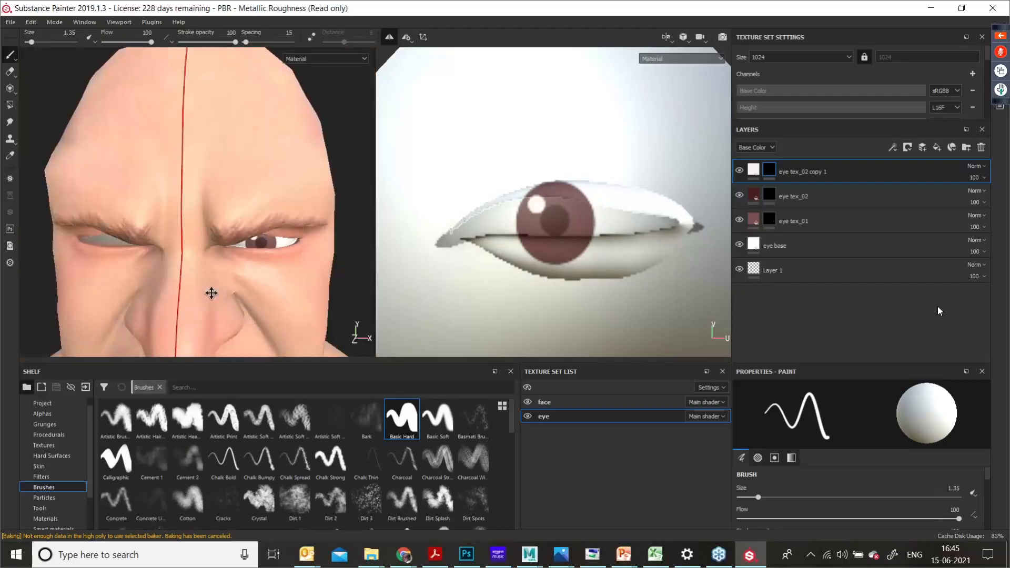
pyautogui.keyDown('alt'); pyautogui.moveTo(211, 294); pyautogui.dragTo(200, 202, button='middle'); pyautogui.keyUp('alt')
pyautogui.keyDown('alt'); pyautogui.moveTo(200, 202); pyautogui.dragTo(210, 207); pyautogui.keyUp('alt')
pyautogui.hotkey('ctrl', 'z')
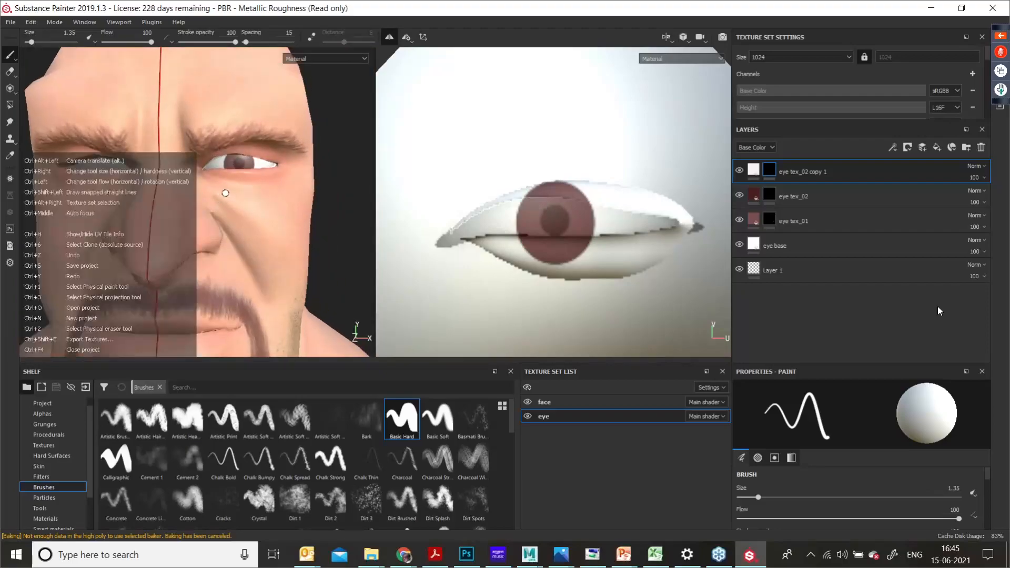
# Step: Stamp a white highlight dot on the upper-right part of the iris and check both eyes on the head
pyautogui.click(568, 203)
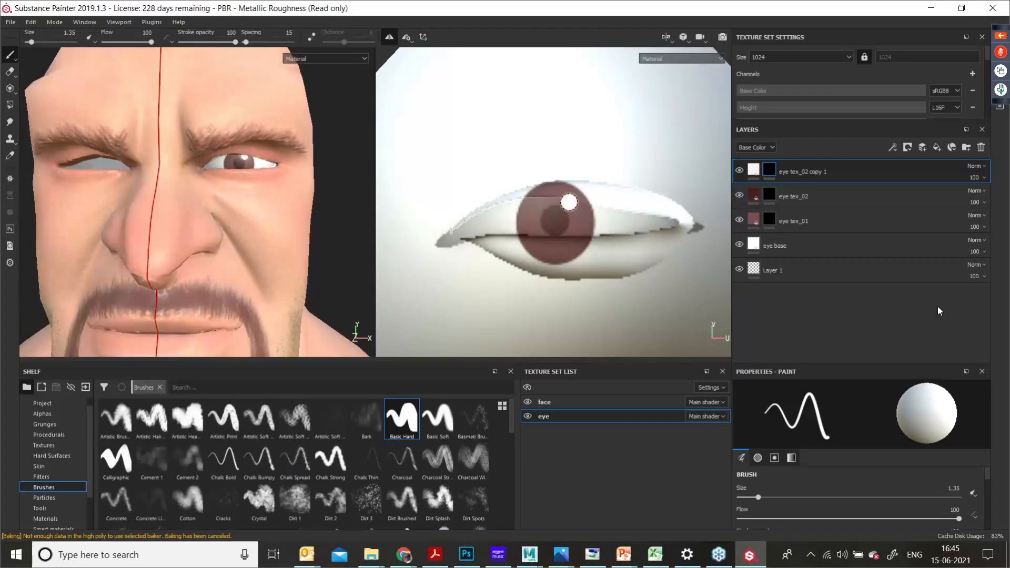
pyautogui.keyDown('alt'); pyautogui.moveTo(300, 258); pyautogui.dragTo(187, 261, button='right'); pyautogui.keyUp('alt')
pyautogui.keyDown('alt'); pyautogui.moveTo(186, 262); pyautogui.dragTo(126, 271); pyautogui.keyUp('alt')
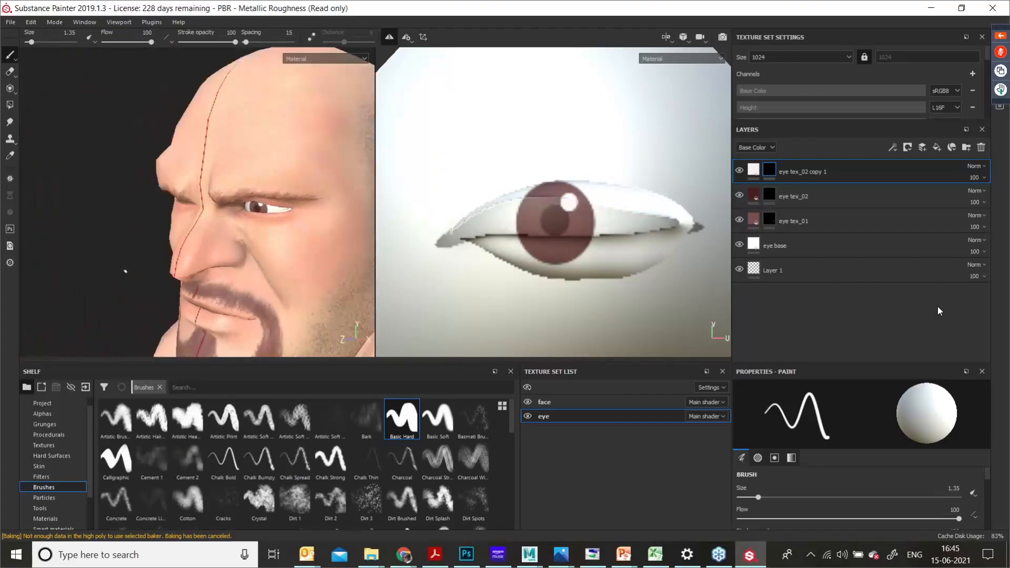
pyautogui.keyDown('alt'); pyautogui.moveTo(212, 262); pyautogui.dragTo(237, 262, button='right'); pyautogui.keyUp('alt')
pyautogui.keyDown('alt'); pyautogui.moveTo(153, 242); pyautogui.dragTo(235, 229); pyautogui.keyUp('alt')
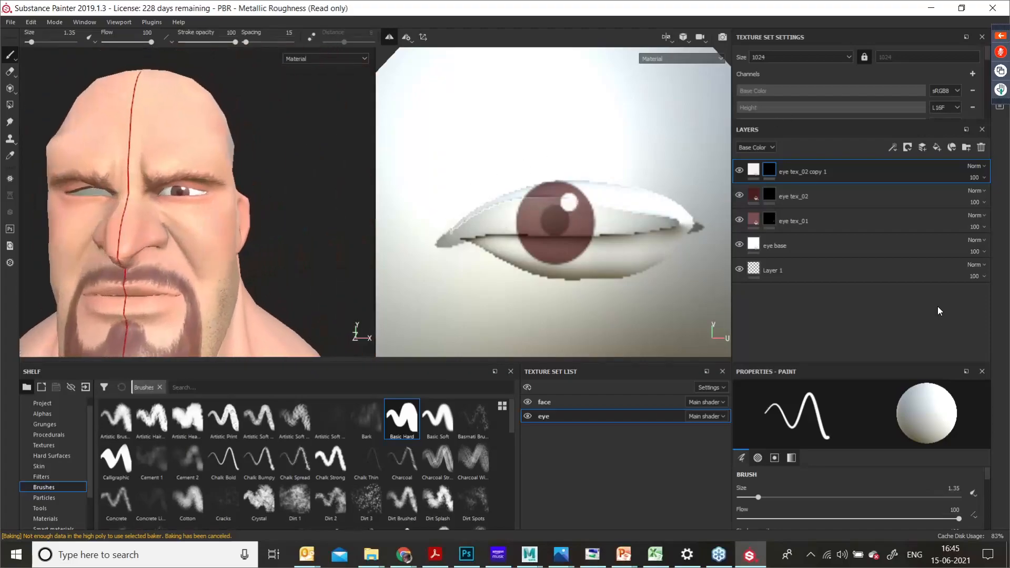
pyautogui.keyDown('alt'); pyautogui.moveTo(116, 219); pyautogui.dragTo(158, 204); pyautogui.keyUp('alt')
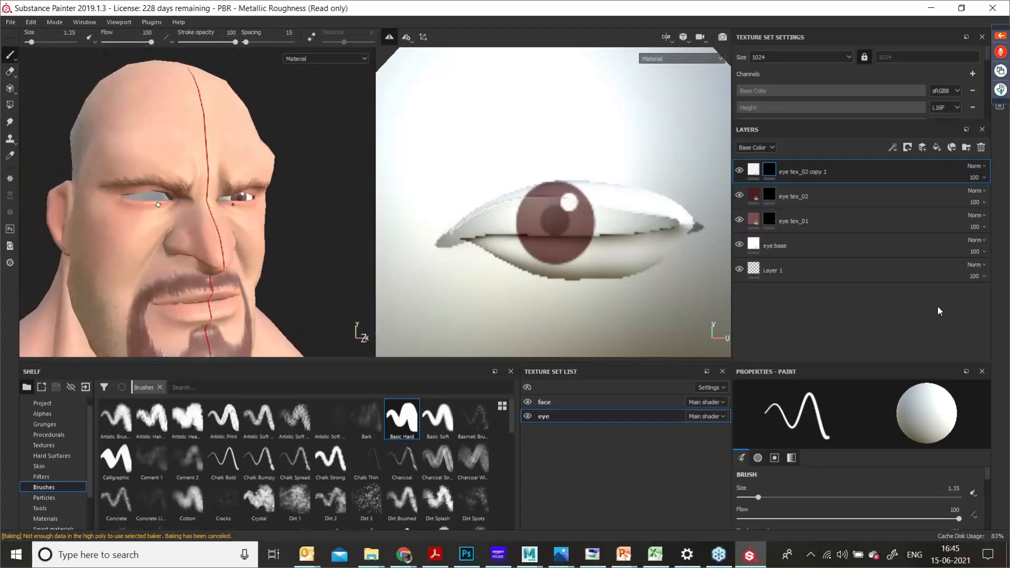
pyautogui.keyDown('alt'); pyautogui.moveTo(136, 198); pyautogui.dragTo(306, 375, button='right'); pyautogui.keyUp('alt')
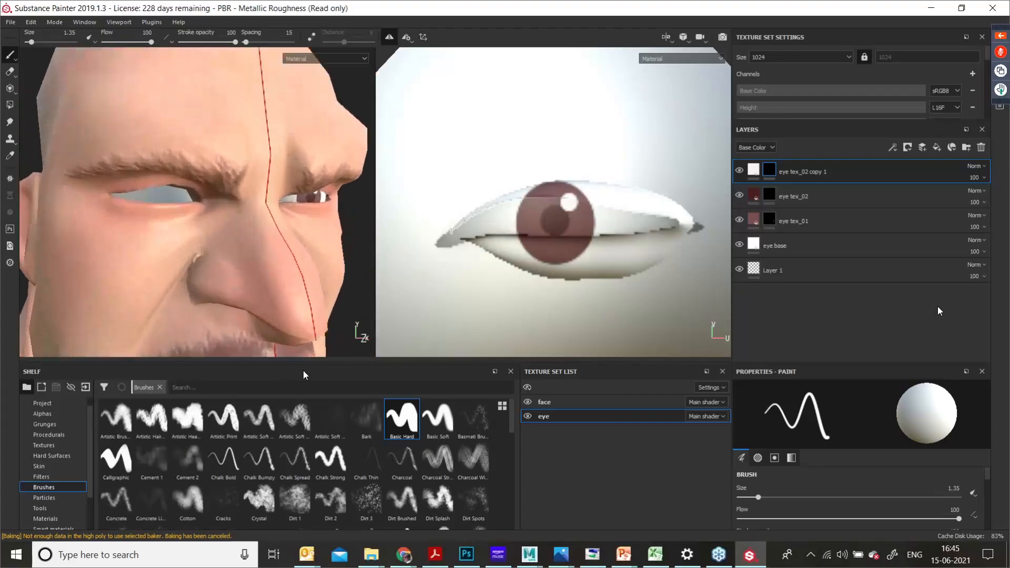
# Step: Switch to the 3D-only view and examine the mesh wireframe around both eyes with the Polygon Fill tool
pyautogui.click(667, 36)
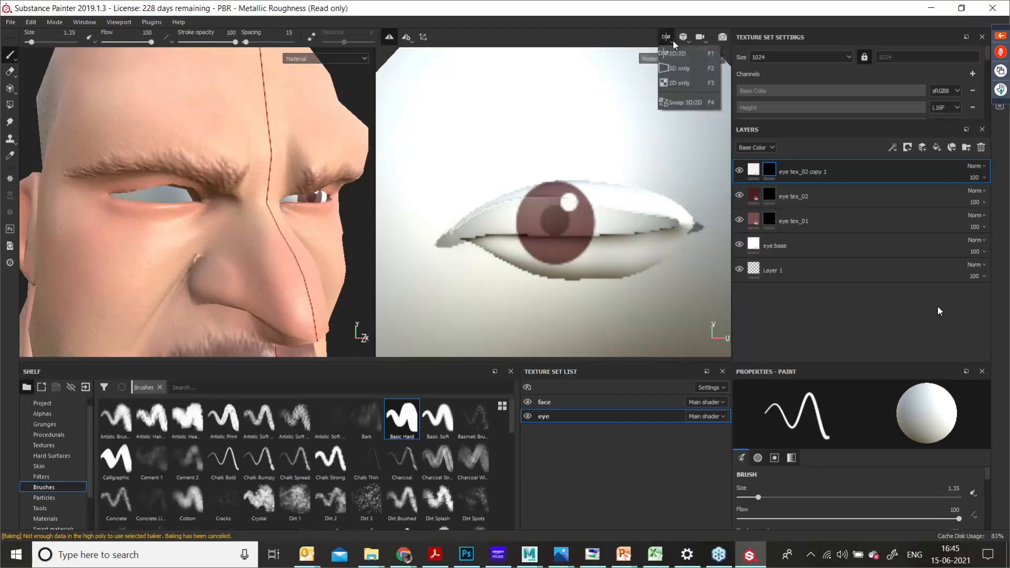
pyautogui.click(681, 69)
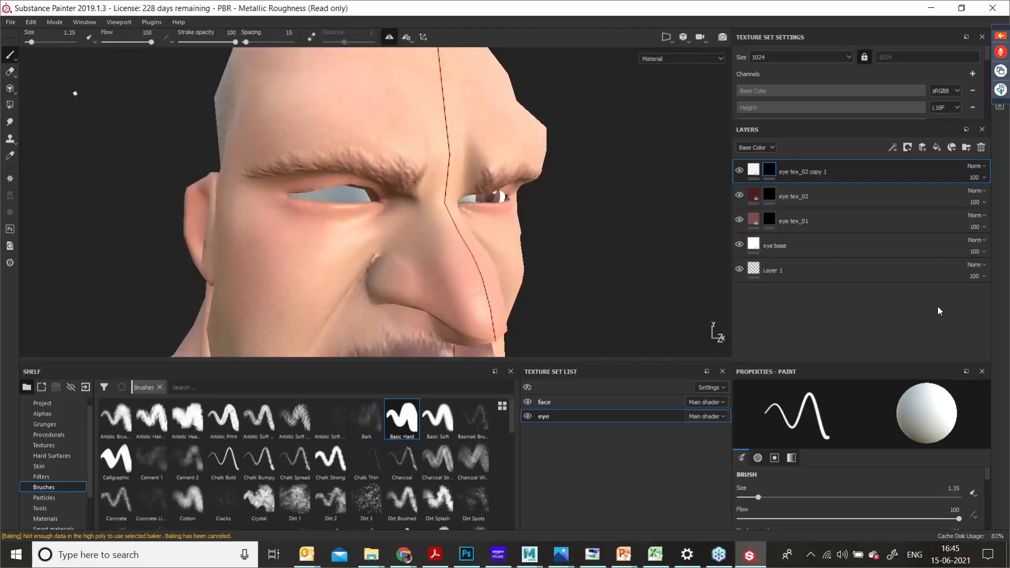
pyautogui.click(10, 88)
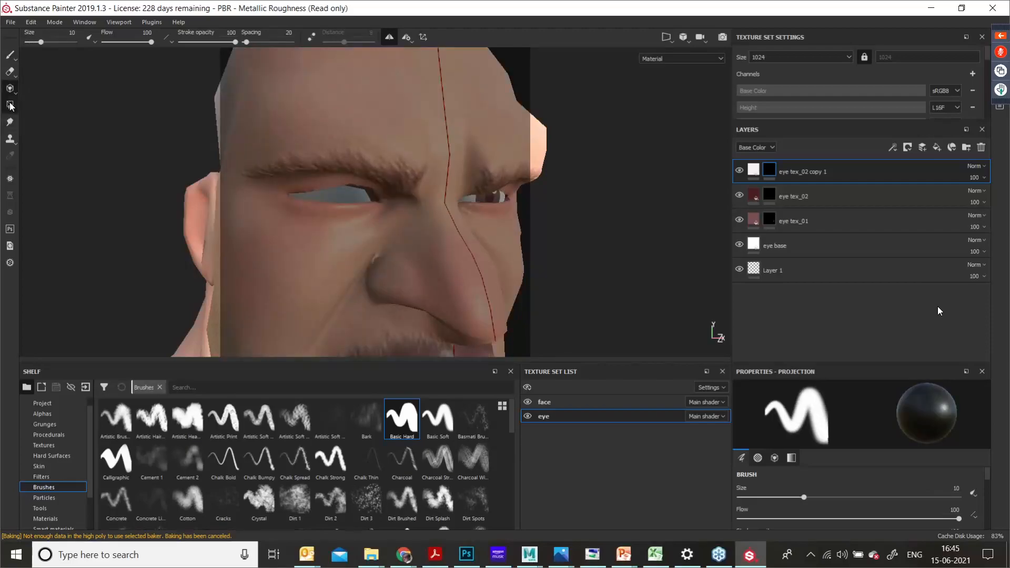
pyautogui.click(10, 105)
pyautogui.keyDown('alt'); pyautogui.moveTo(419, 182); pyautogui.dragTo(465, 195); pyautogui.keyUp('alt')
pyautogui.keyDown('alt'); pyautogui.moveTo(348, 231); pyautogui.dragTo(592, 387, button='right'); pyautogui.keyUp('alt')
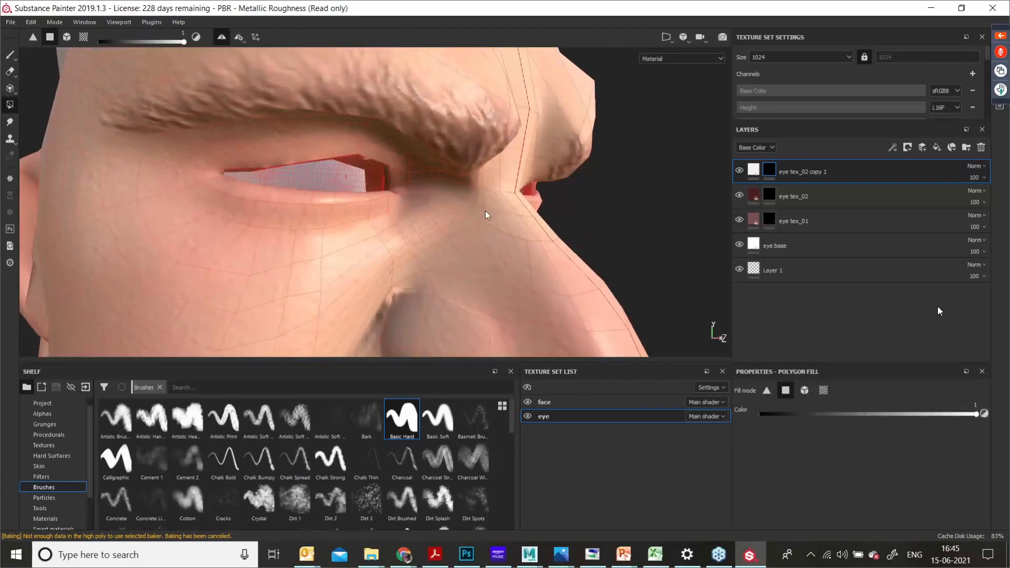
pyautogui.keyDown('alt'); pyautogui.moveTo(379, 208); pyautogui.dragTo(322, 228); pyautogui.keyUp('alt')
pyautogui.keyDown('alt'); pyautogui.moveTo(484, 238); pyautogui.dragTo(421, 231); pyautogui.keyUp('alt')
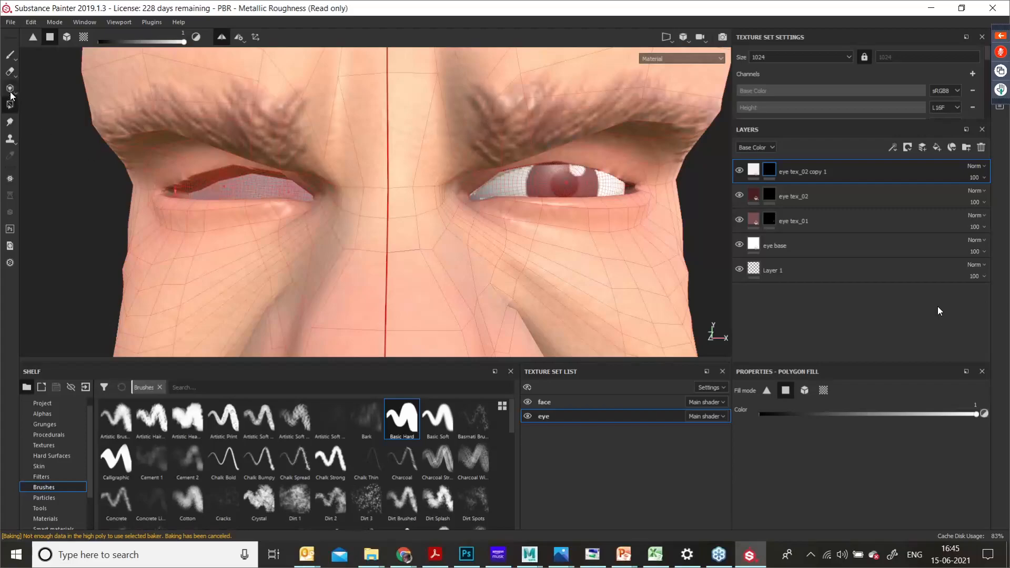
pyautogui.click(10, 54)
pyautogui.moveTo(569, 205)
pyautogui.keyDown('alt'); pyautogui.mouseDown(button='right')
pyautogui.moveTo(461, 204)
pyautogui.moveTo(401, 237)
pyautogui.mouseUp(button='right'); pyautogui.keyUp('alt')
pyautogui.moveTo(428, 235)
pyautogui.keyDown('alt'); pyautogui.mouseDown()
pyautogui.moveTo(500, 243)
pyautogui.moveTo(395, 275)
pyautogui.moveTo(315, 241)
pyautogui.moveTo(387, 227)
pyautogui.moveTo(420, 253)
pyautogui.mouseUp(); pyautogui.keyUp('alt')
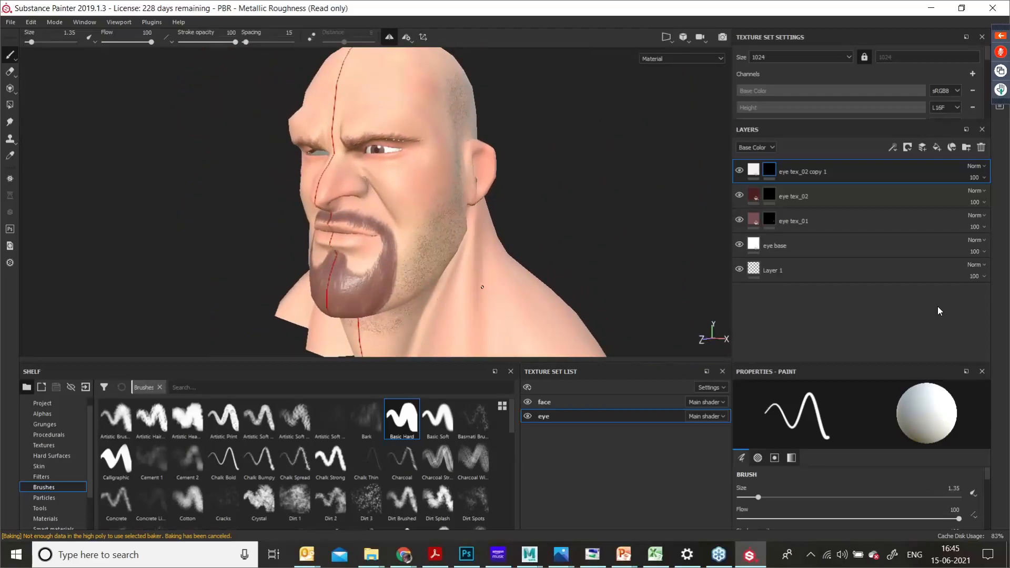
# Step: Set the texture size to 4096 for the eye texture set and the face texture set
pyautogui.click(786, 59)
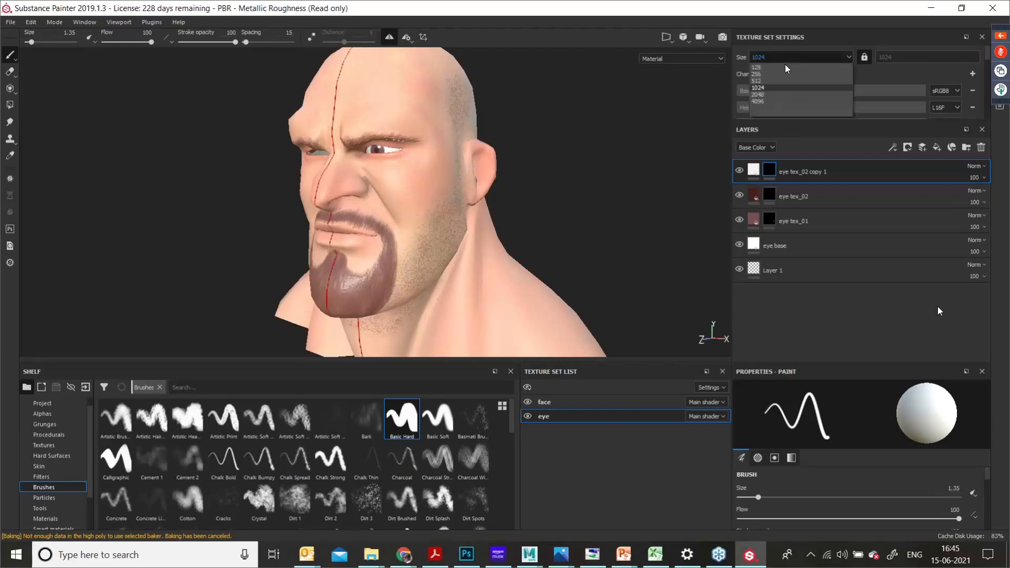
pyautogui.click(779, 100)
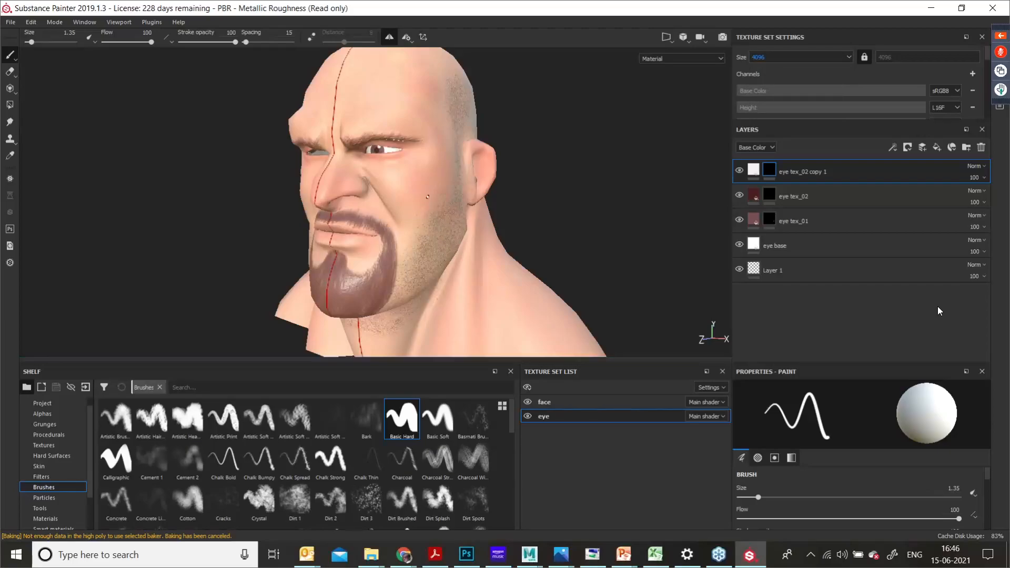
pyautogui.click(566, 406)
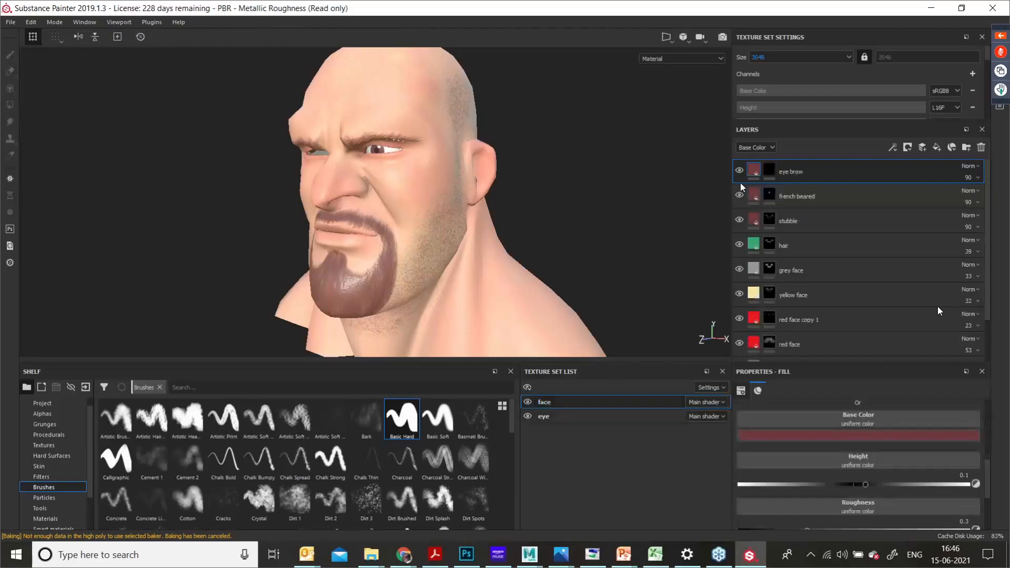
pyautogui.click(790, 58)
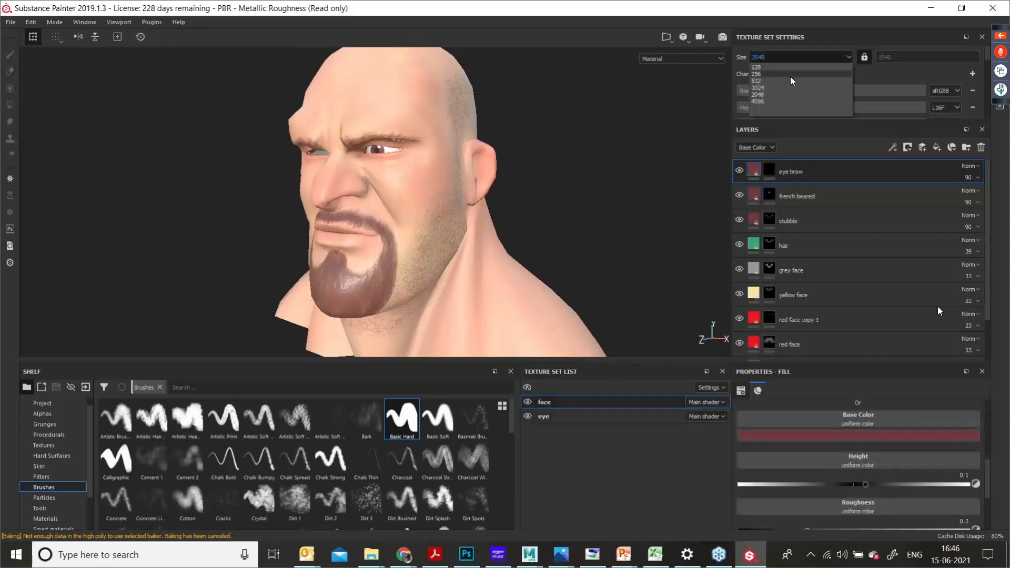
pyautogui.click(788, 104)
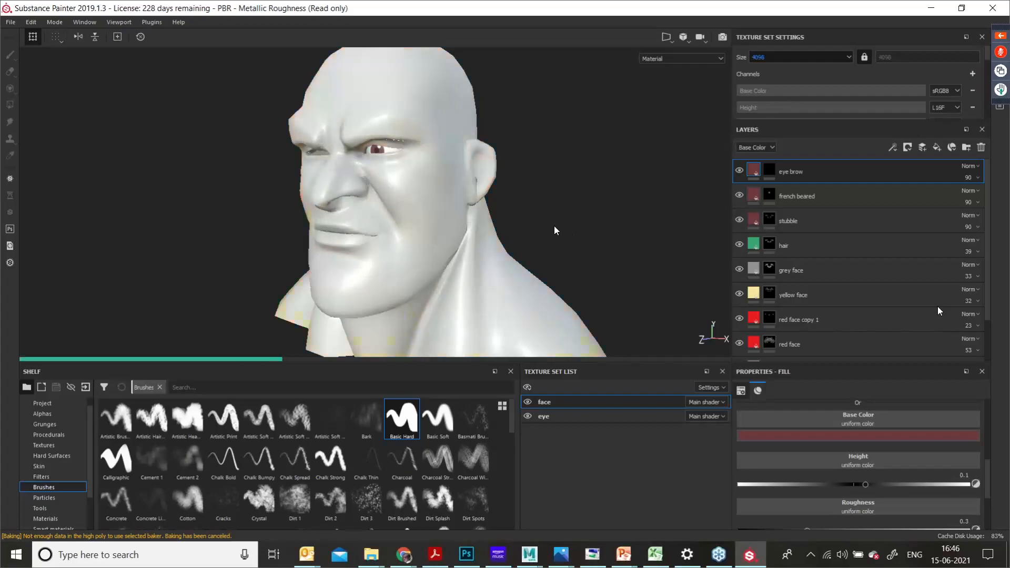
# Step: Examine the skin, beard and stubble detail along the sides and back of the head at the higher resolution
pyautogui.keyDown('alt'); pyautogui.moveTo(507, 228); pyautogui.dragTo(488, 232, button='right'); pyautogui.keyUp('alt')
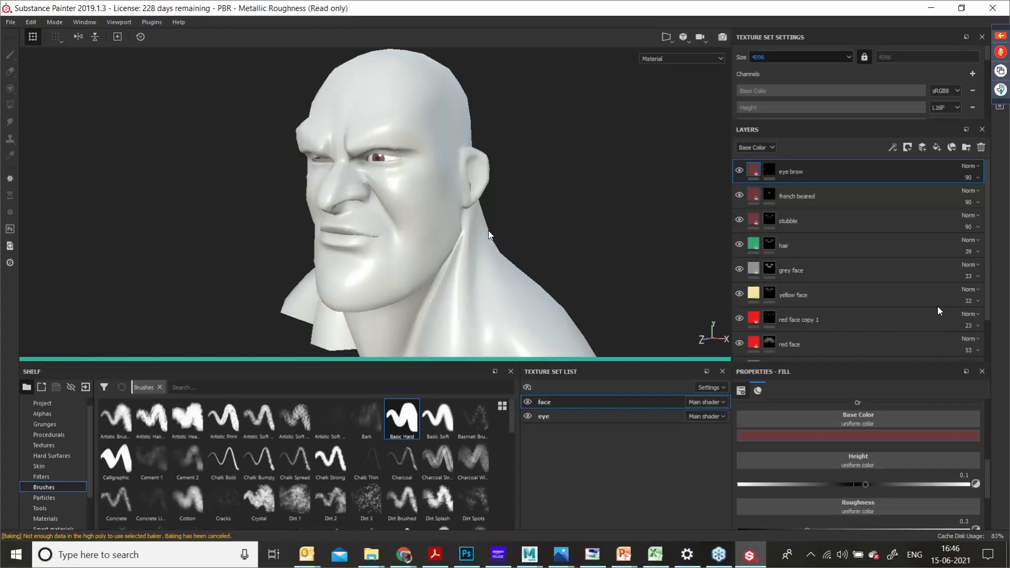
pyautogui.keyDown('alt'); pyautogui.moveTo(561, 232); pyautogui.dragTo(466, 225); pyautogui.keyUp('alt')
pyautogui.keyDown('alt'); pyautogui.moveTo(494, 261); pyautogui.dragTo(614, 248, button='right'); pyautogui.keyUp('alt')
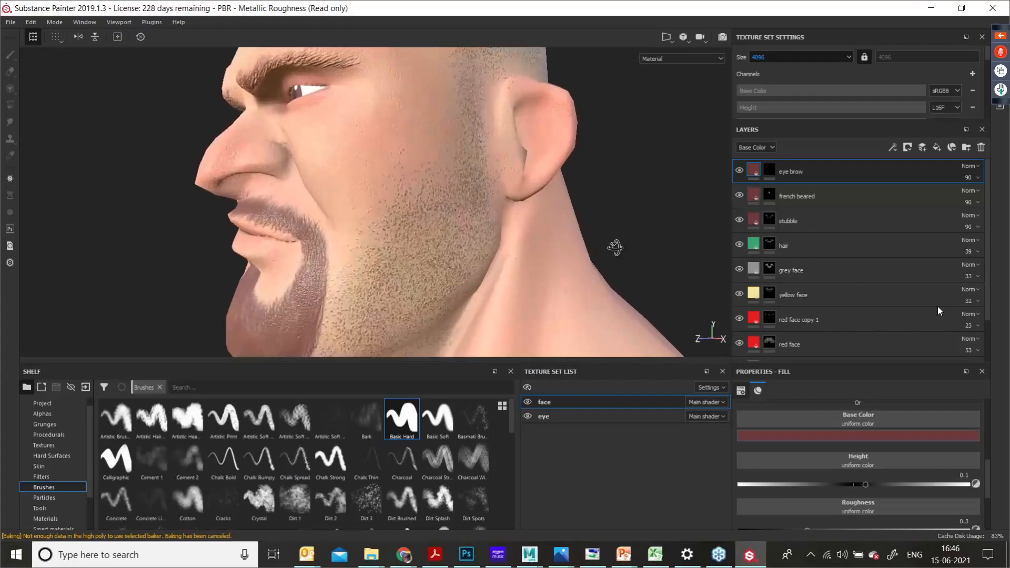
pyautogui.keyDown('alt'); pyautogui.moveTo(614, 247); pyautogui.dragTo(683, 156); pyautogui.keyUp('alt')
pyautogui.keyDown('alt'); pyautogui.moveTo(587, 242); pyautogui.dragTo(512, 234); pyautogui.keyUp('alt')
pyautogui.keyDown('alt'); pyautogui.moveTo(512, 234); pyautogui.dragTo(516, 218, button='middle'); pyautogui.keyUp('alt')
pyautogui.keyDown('alt'); pyautogui.moveTo(516, 219); pyautogui.dragTo(467, 261); pyautogui.keyUp('alt')
pyautogui.keyDown('alt'); pyautogui.moveTo(467, 261); pyautogui.dragTo(426, 336, button='middle'); pyautogui.keyUp('alt')
pyautogui.keyDown('alt'); pyautogui.moveTo(521, 256); pyautogui.dragTo(368, 226, button='right'); pyautogui.keyUp('alt')
pyautogui.keyDown('alt'); pyautogui.moveTo(342, 237); pyautogui.dragTo(394, 284, button='middle'); pyautogui.keyUp('alt')
pyautogui.keyDown('alt'); pyautogui.moveTo(395, 284); pyautogui.dragTo(70, 243); pyautogui.keyUp('alt')
pyautogui.keyDown('alt'); pyautogui.moveTo(556, 190); pyautogui.dragTo(454, 273); pyautogui.keyUp('alt')
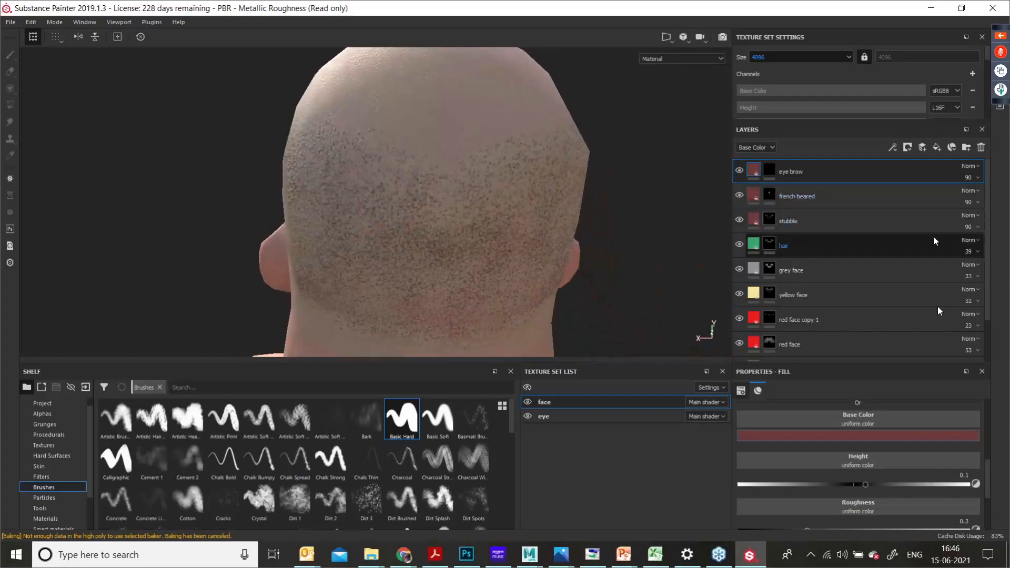
# Step: Lower the opacity of the stubble layer to 60
pyautogui.click(977, 202)
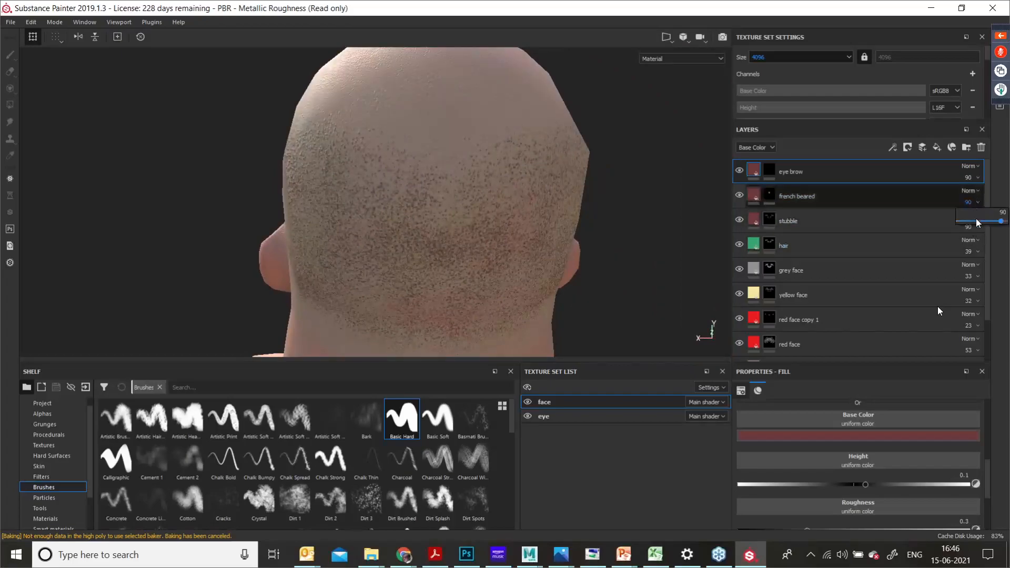
pyautogui.click(904, 223)
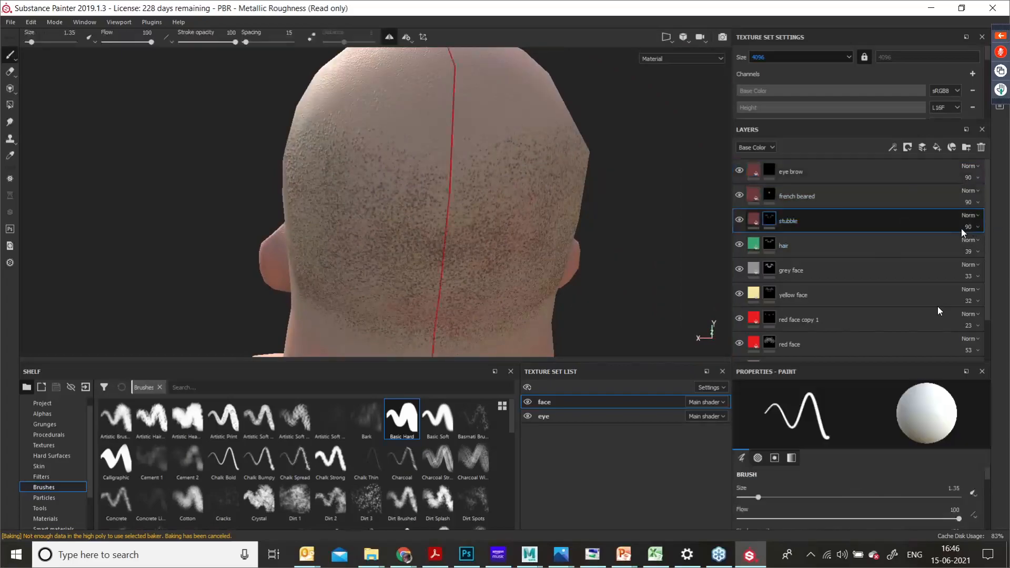
pyautogui.click(977, 229)
pyautogui.moveTo(981, 250); pyautogui.dragTo(988, 256)
# Step: Examine the softened stubble from the side and front, ending on a three-quarter view of the whole bust
pyautogui.keyDown('alt'); pyautogui.moveTo(395, 219); pyautogui.dragTo(476, 207); pyautogui.keyUp('alt')
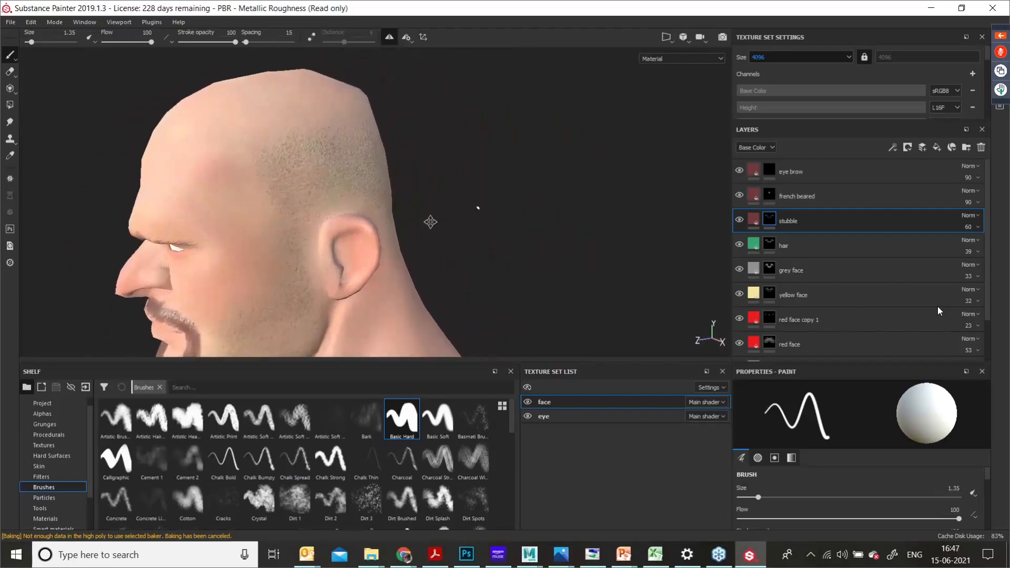
pyautogui.keyDown('alt'); pyautogui.moveTo(431, 221); pyautogui.dragTo(500, 164, button='middle'); pyautogui.keyUp('alt')
pyautogui.keyDown('alt'); pyautogui.moveTo(403, 208); pyautogui.dragTo(499, 193); pyautogui.keyUp('alt')
pyautogui.keyDown('alt'); pyautogui.moveTo(499, 193); pyautogui.dragTo(414, 229, button='right'); pyautogui.keyUp('alt')
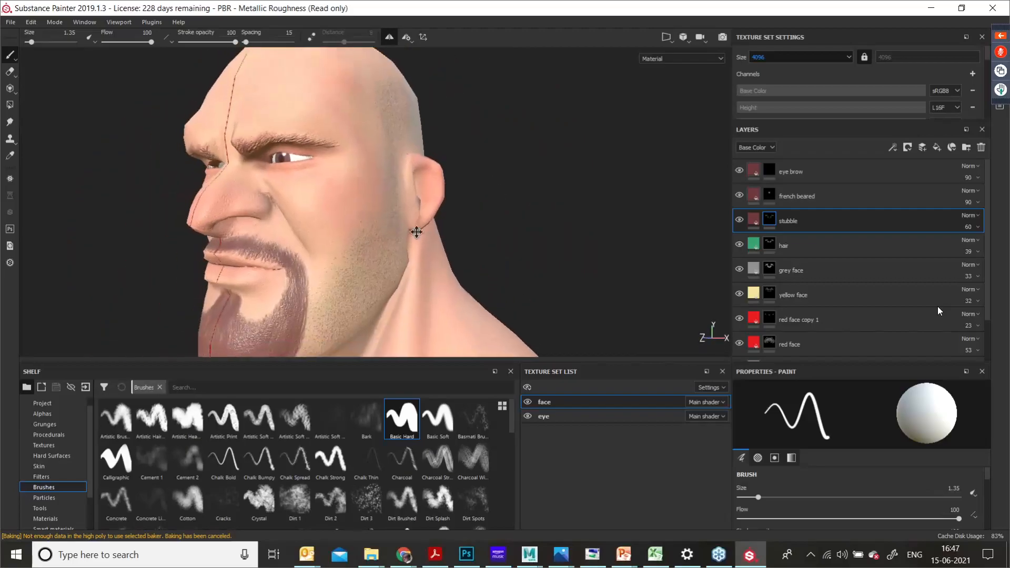
pyautogui.keyDown('alt'); pyautogui.moveTo(415, 230); pyautogui.dragTo(413, 248, button='middle'); pyautogui.keyUp('alt')
pyautogui.keyDown('alt'); pyautogui.moveTo(412, 248); pyautogui.dragTo(398, 243); pyautogui.keyUp('alt')
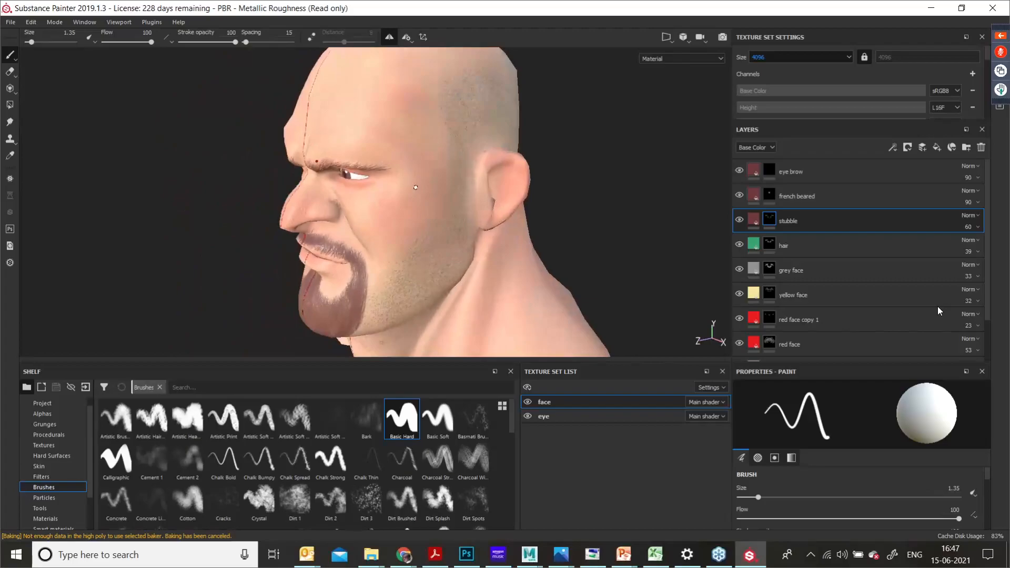
pyautogui.moveTo(415, 187)
pyautogui.keyDown('alt'); pyautogui.mouseDown()
pyautogui.moveTo(387, 198)
pyautogui.moveTo(491, 190)
pyautogui.moveTo(401, 225)
pyautogui.moveTo(450, 221)
pyautogui.moveTo(342, 228)
pyautogui.moveTo(372, 147)
pyautogui.moveTo(407, 200)
pyautogui.moveTo(399, 226)
pyautogui.moveTo(428, 261)
pyautogui.moveTo(476, 216)
pyautogui.moveTo(501, 232)
pyautogui.moveTo(516, 173)
pyautogui.moveTo(464, 203)
pyautogui.moveTo(440, 252)
pyautogui.moveTo(463, 275)
pyautogui.moveTo(448, 257)
pyautogui.moveTo(459, 251)
pyautogui.mouseUp(); pyautogui.keyUp('alt')
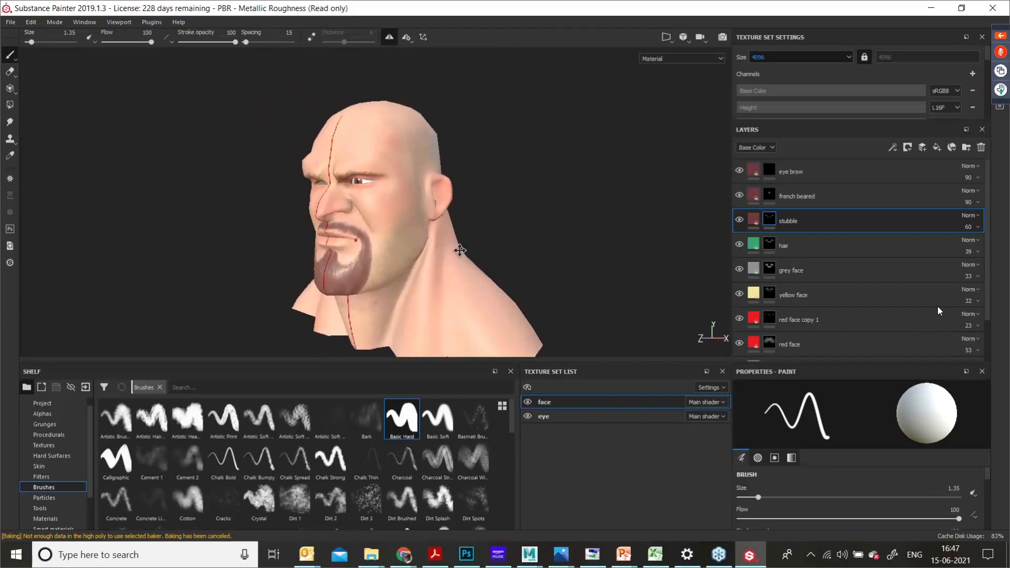
pyautogui.keyDown('alt'); pyautogui.moveTo(460, 251); pyautogui.dragTo(433, 229, button='middle'); pyautogui.keyUp('alt')
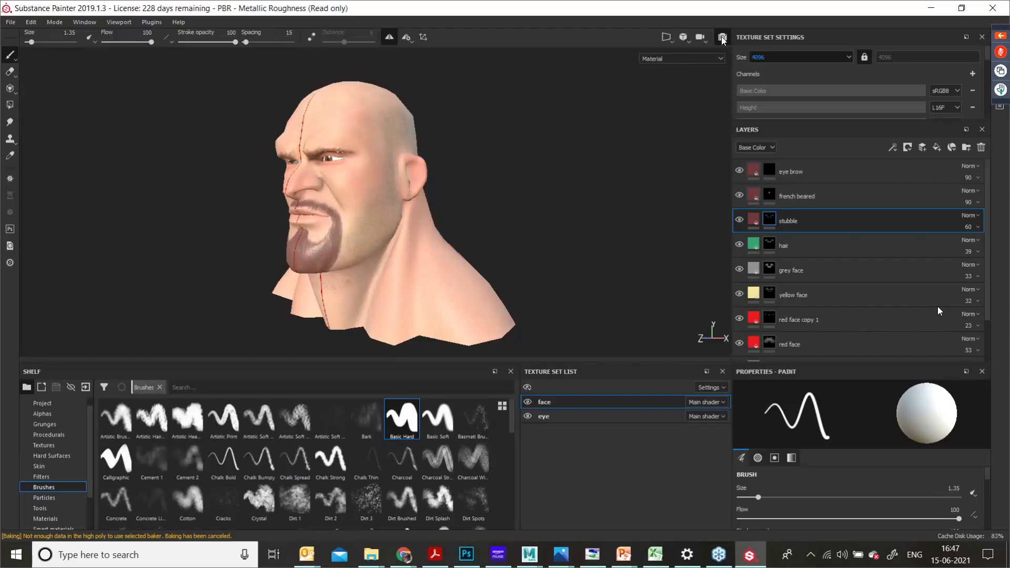
# Step: Render the head in Iray and replace the panorama background with the dome's plain clear color
pyautogui.click(722, 37)
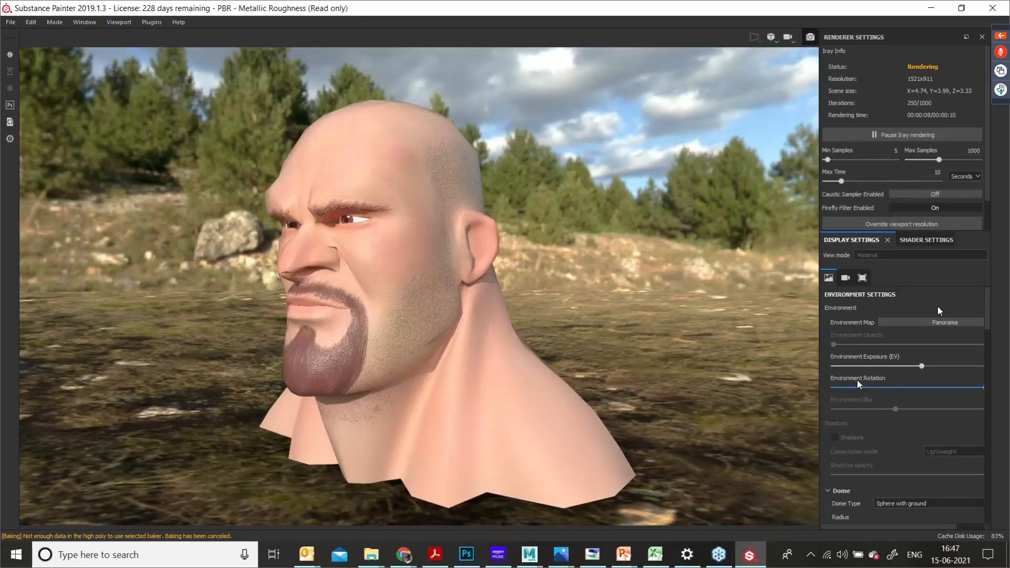
pyautogui.scroll(-2, 858, 384)
pyautogui.scroll(-2, 857, 382)
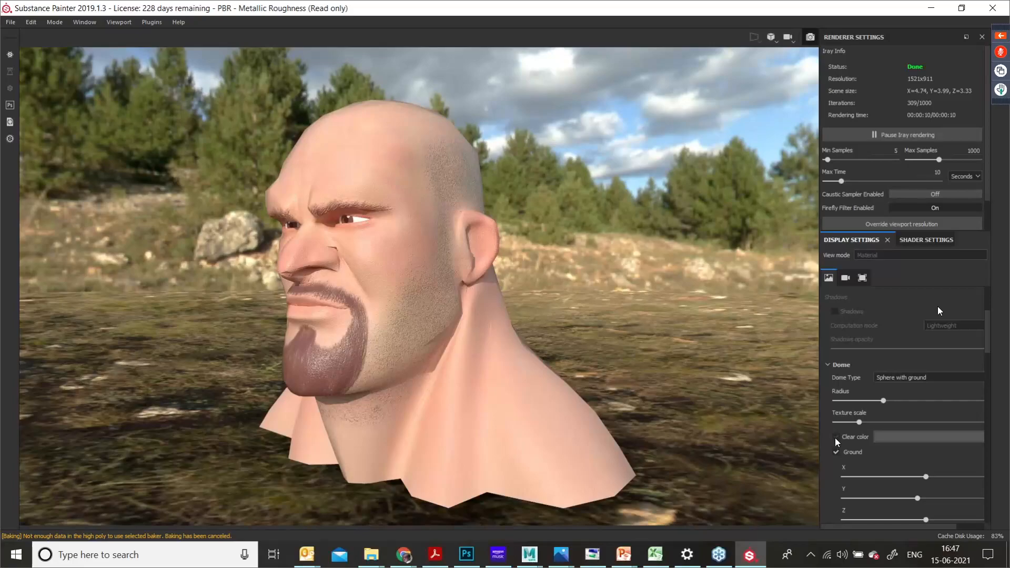
pyautogui.click(835, 437)
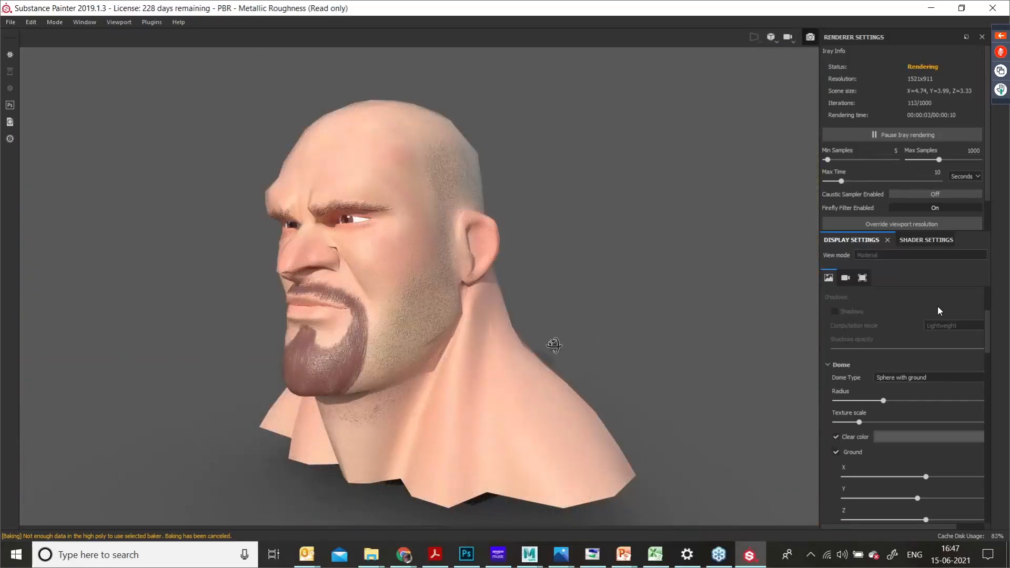
# Step: Examine the rendered bust from both sides and the front, checking the skin, beard and stubble
pyautogui.keyDown('alt'); pyautogui.moveTo(552, 343); pyautogui.dragTo(532, 349); pyautogui.keyUp('alt')
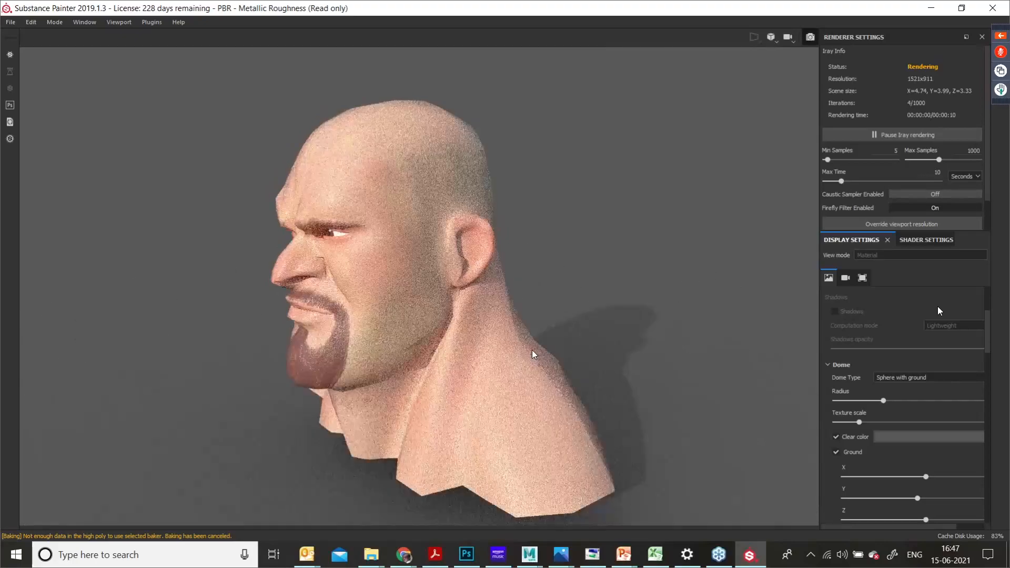
pyautogui.keyDown('alt'); pyautogui.moveTo(433, 352); pyautogui.dragTo(608, 322); pyautogui.keyUp('alt')
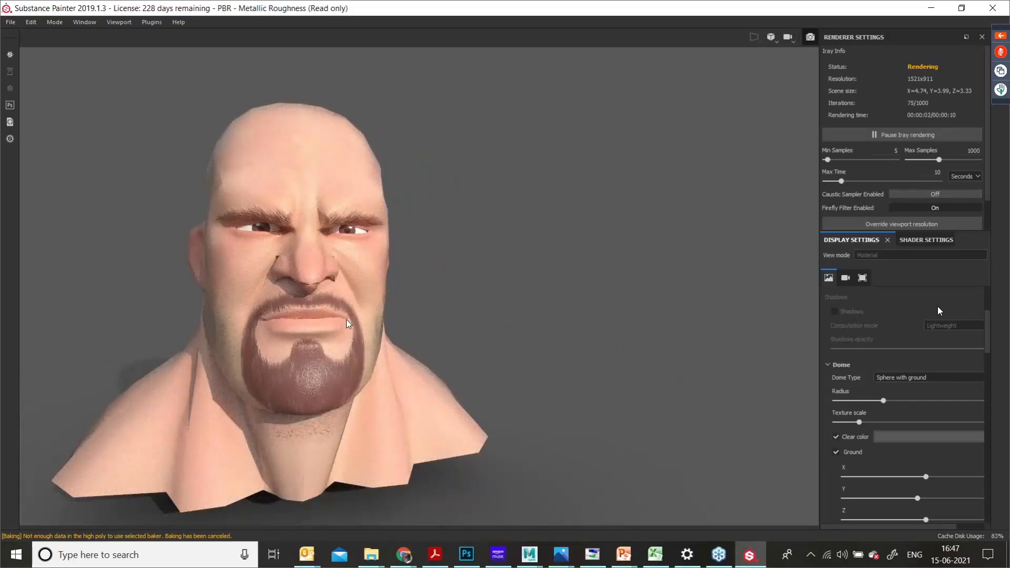
pyautogui.keyDown('alt'); pyautogui.moveTo(264, 286); pyautogui.dragTo(604, 324); pyautogui.keyUp('alt')
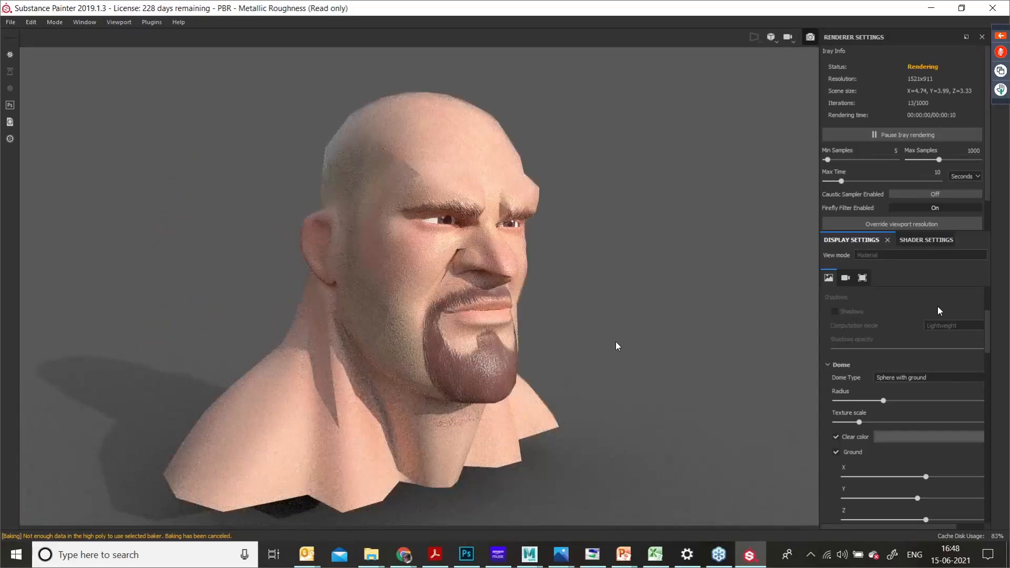
pyautogui.keyDown('alt'); pyautogui.moveTo(601, 334); pyautogui.dragTo(503, 347); pyautogui.keyUp('alt')
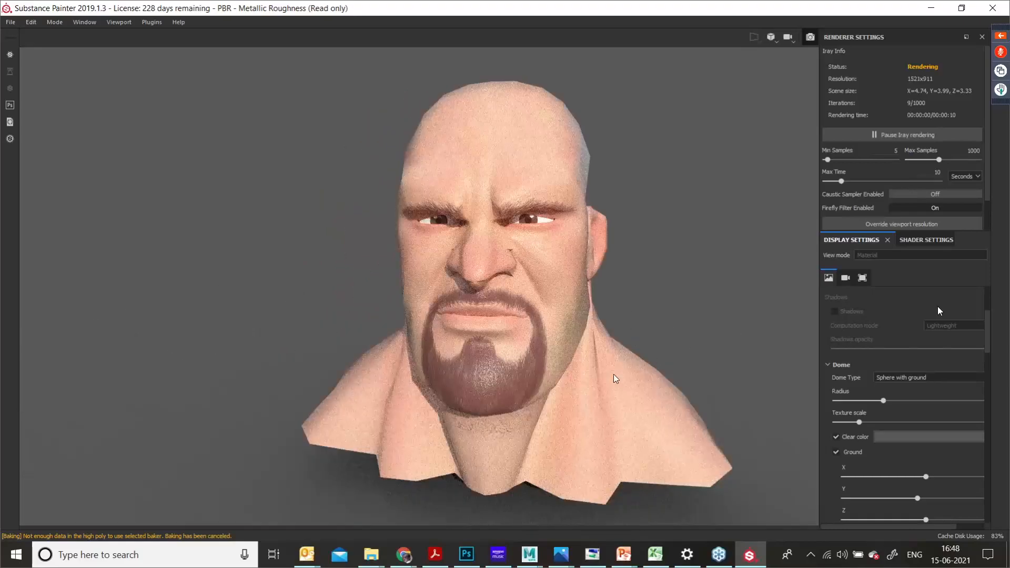
pyautogui.keyDown('alt'); pyautogui.moveTo(620, 333); pyautogui.dragTo(487, 318); pyautogui.keyUp('alt')
pyautogui.keyDown('alt'); pyautogui.moveTo(487, 318); pyautogui.dragTo(471, 313, button='right'); pyautogui.keyUp('alt')
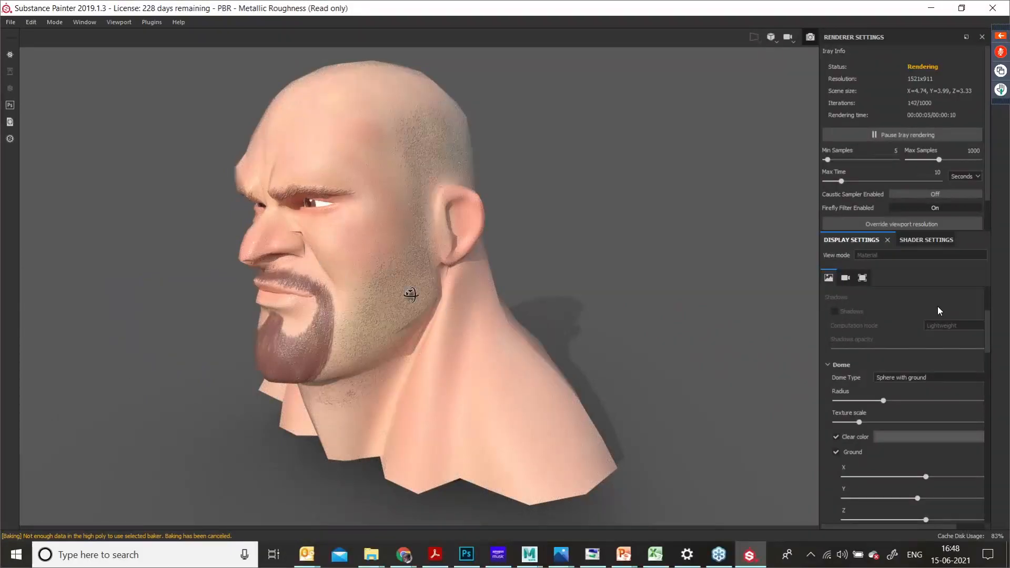
pyautogui.keyDown('alt'); pyautogui.moveTo(411, 295); pyautogui.dragTo(539, 318); pyautogui.keyUp('alt')
pyautogui.keyDown('alt'); pyautogui.moveTo(445, 293); pyautogui.dragTo(523, 324, button='middle'); pyautogui.keyUp('alt')
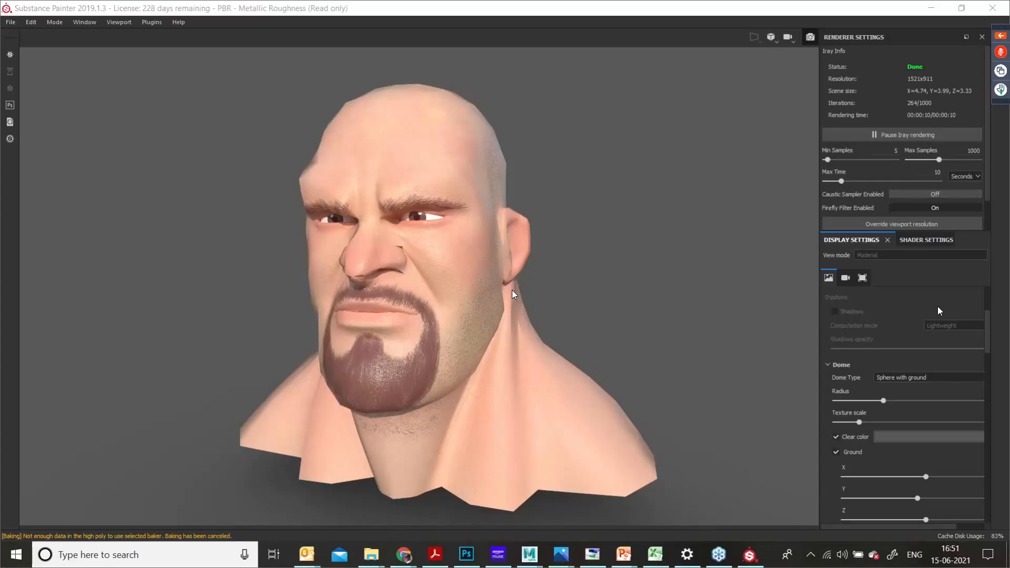
# Step: Return from the Iray render to painting mode and turn off symmetry on the head
pyautogui.click(810, 37)
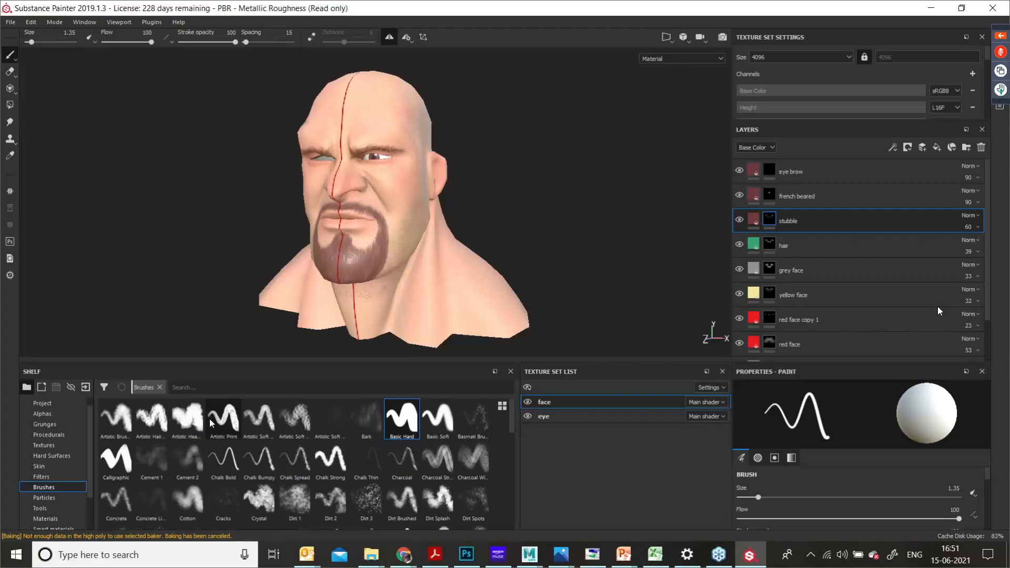
pyautogui.moveTo(210, 421)
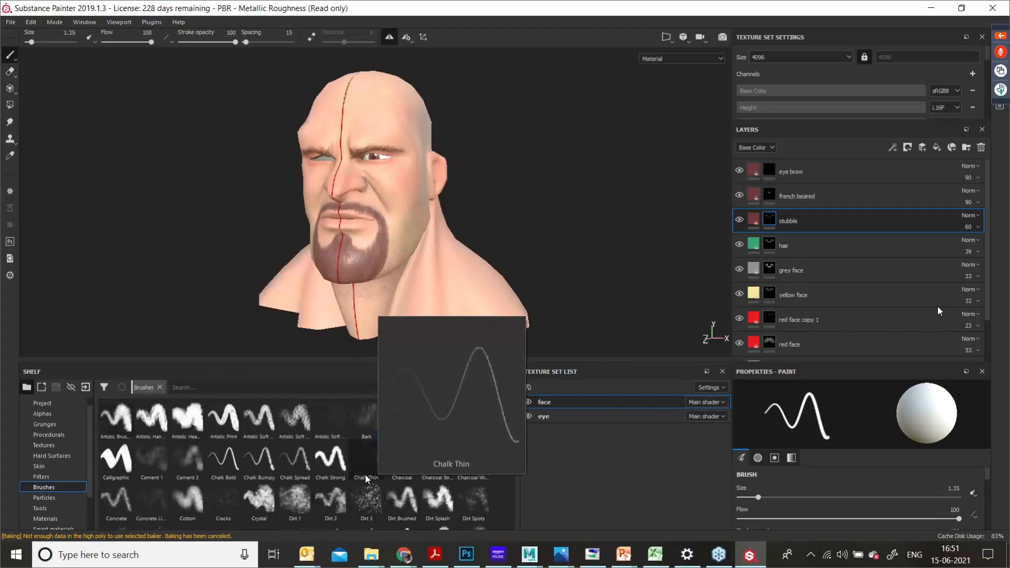
pyautogui.moveTo(365, 486)
pyautogui.moveTo(345, 501)
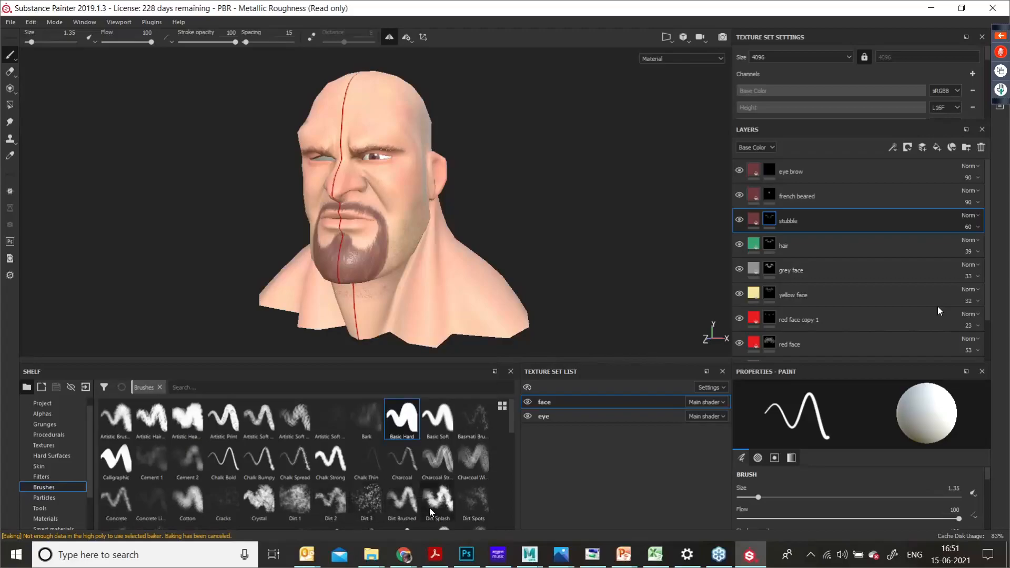
pyautogui.moveTo(426, 504)
pyautogui.moveTo(470, 257)
pyautogui.keyDown('alt'); pyautogui.mouseDown()
pyautogui.moveTo(429, 252)
pyautogui.moveTo(438, 258)
pyautogui.mouseUp(); pyautogui.keyUp('alt')
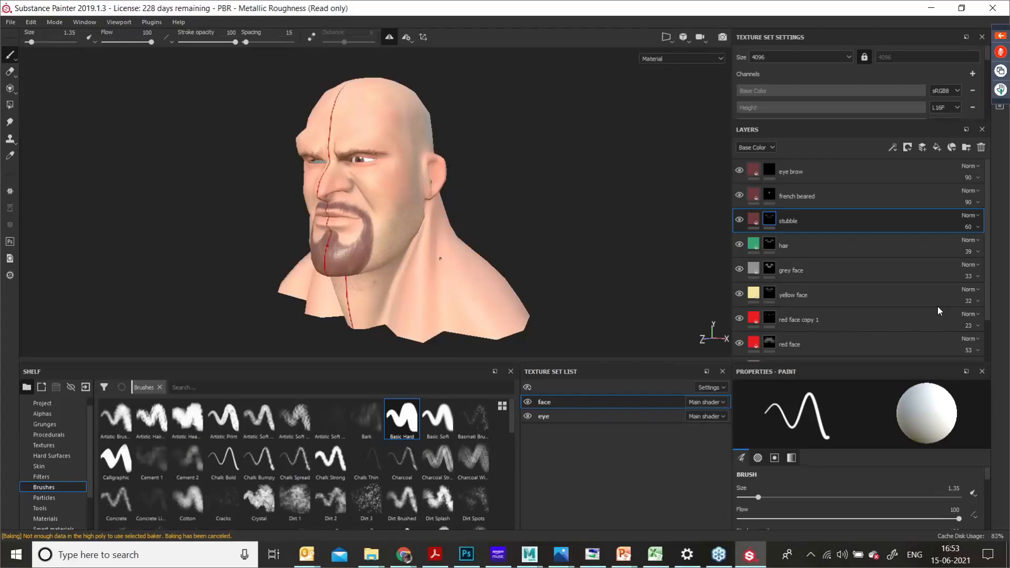
pyautogui.press('l')
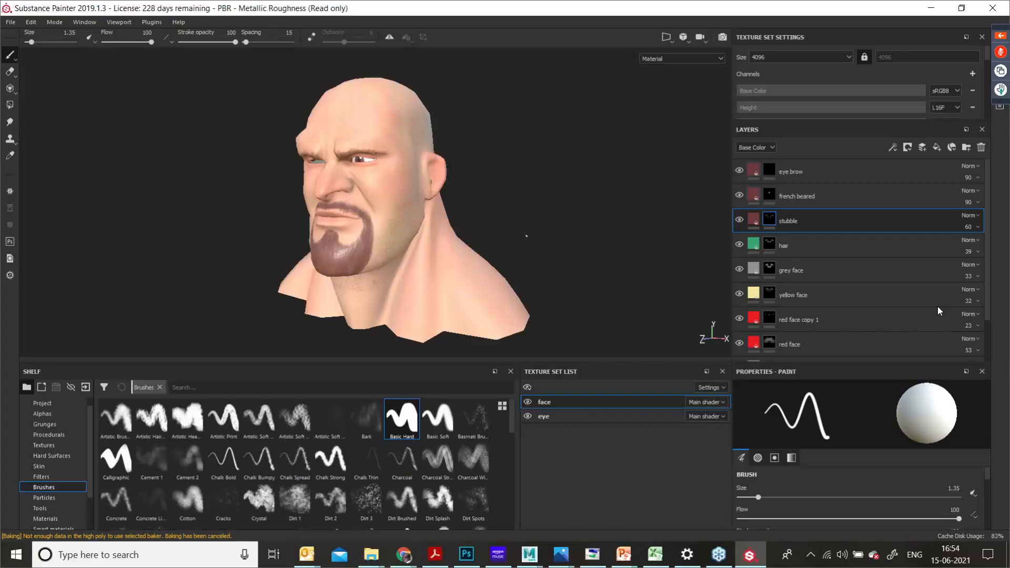
# Step: Examine the head's polygon wireframe with the Polygon Fill tool from front and three-quarter views, and return to the Paint tool
pyautogui.click(10, 105)
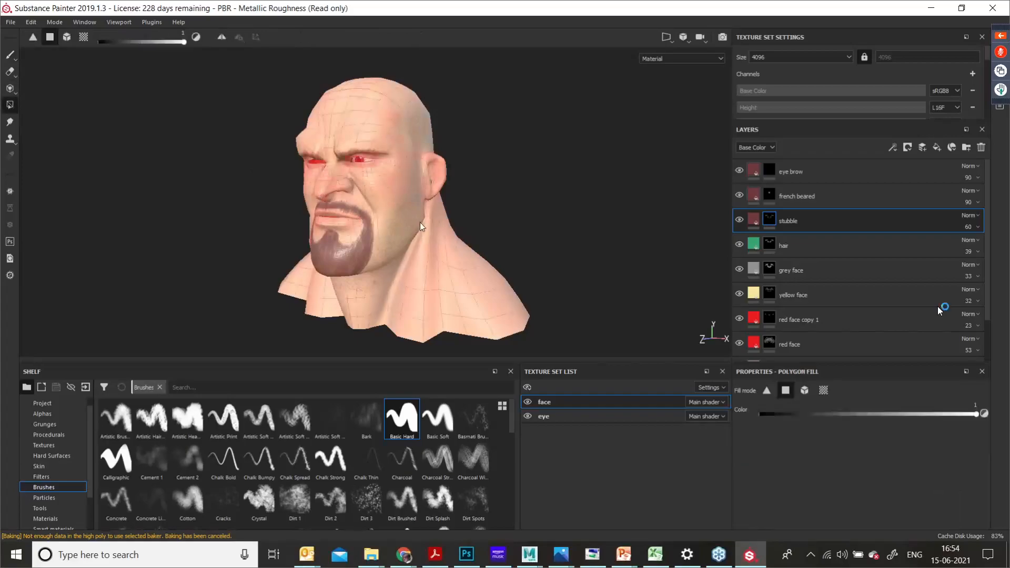
pyautogui.keyDown('alt'); pyautogui.moveTo(420, 222); pyautogui.dragTo(575, 274); pyautogui.keyUp('alt')
pyautogui.keyDown('alt'); pyautogui.moveTo(575, 274); pyautogui.dragTo(423, 266, button='right'); pyautogui.keyUp('alt')
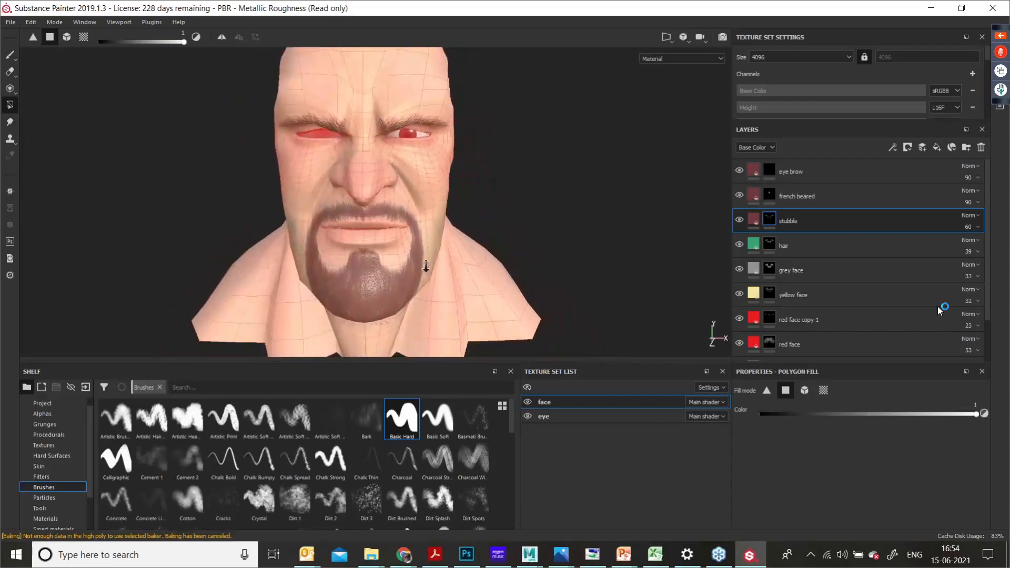
pyautogui.keyDown('alt'); pyautogui.moveTo(424, 266); pyautogui.dragTo(454, 256, button='middle'); pyautogui.keyUp('alt')
pyautogui.keyDown('alt'); pyautogui.moveTo(454, 257); pyautogui.dragTo(438, 238); pyautogui.keyUp('alt')
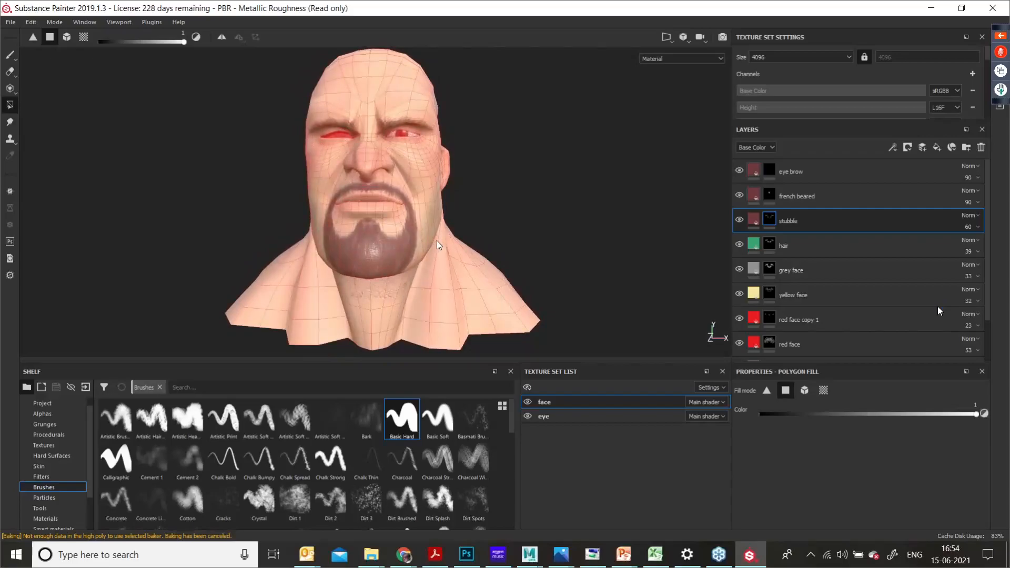
pyautogui.keyDown('alt'); pyautogui.moveTo(472, 229); pyautogui.dragTo(389, 260); pyautogui.keyUp('alt')
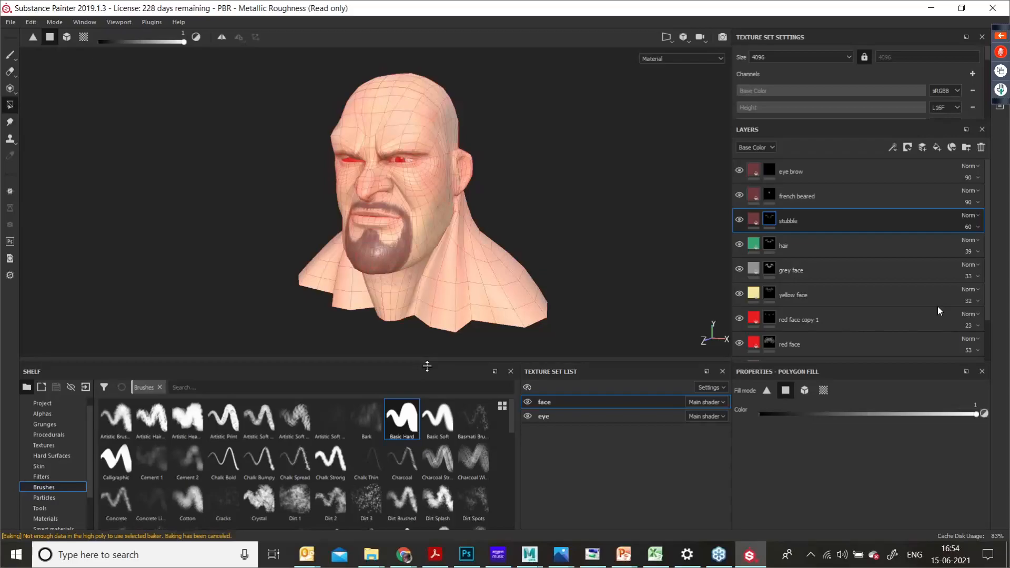
pyautogui.click(11, 56)
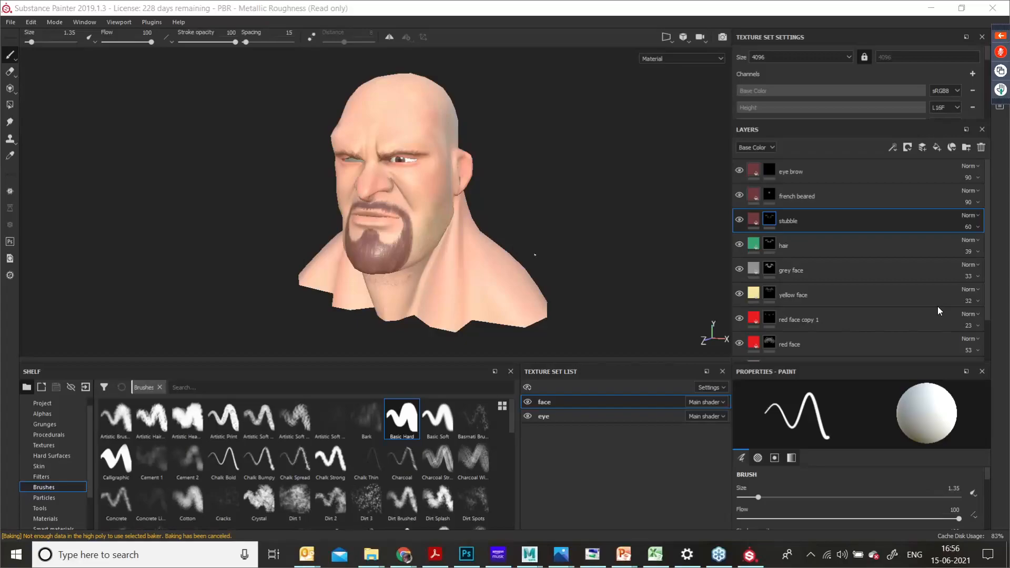
# Step: Check the head in an Iray render and enlarge the painting viewport by shrinking the shelf area
pyautogui.click(723, 37)
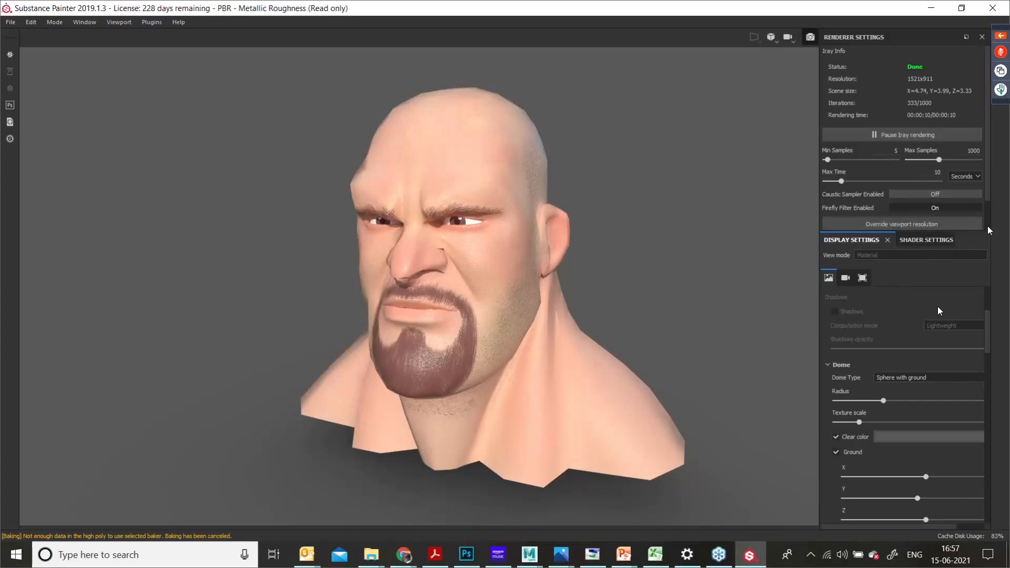
pyautogui.click(810, 38)
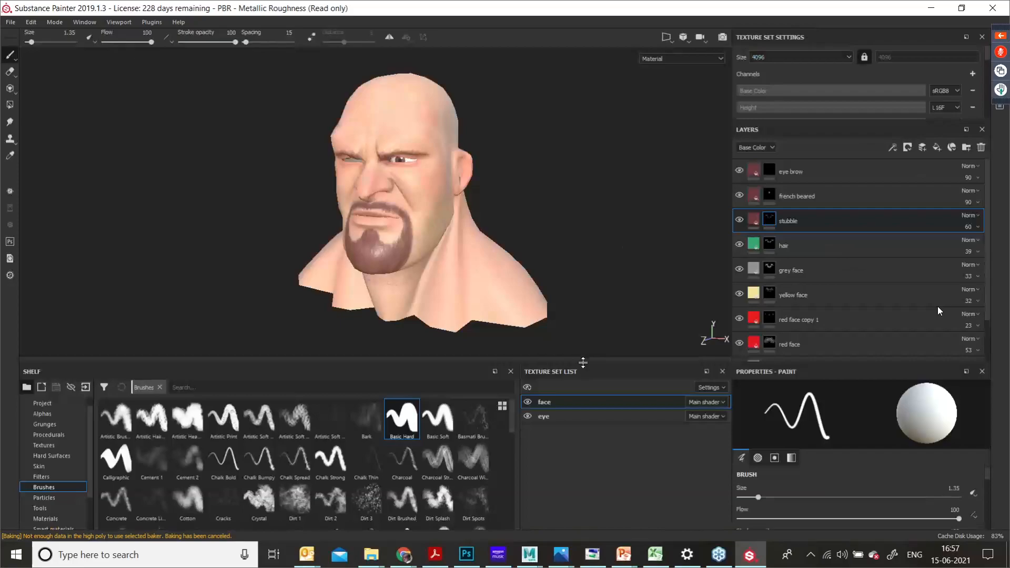
pyautogui.moveTo(582, 362); pyautogui.dragTo(602, 482)
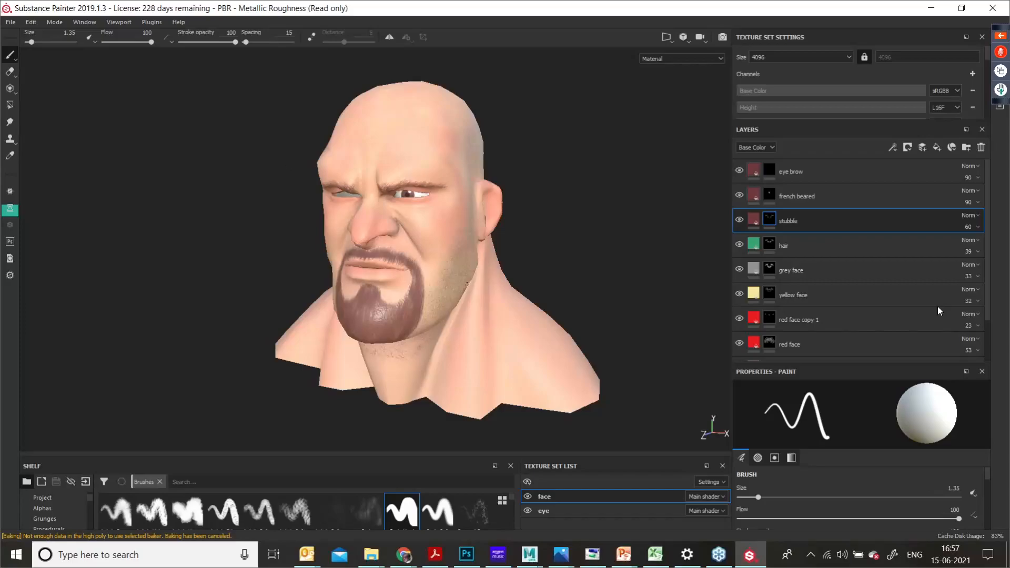
# Step: Open the texture export and set its output folder to D:/ARENA/WEBINARS/FACE TEXTURING/session 15.6.2021/CLASS
pyautogui.click(11, 22)
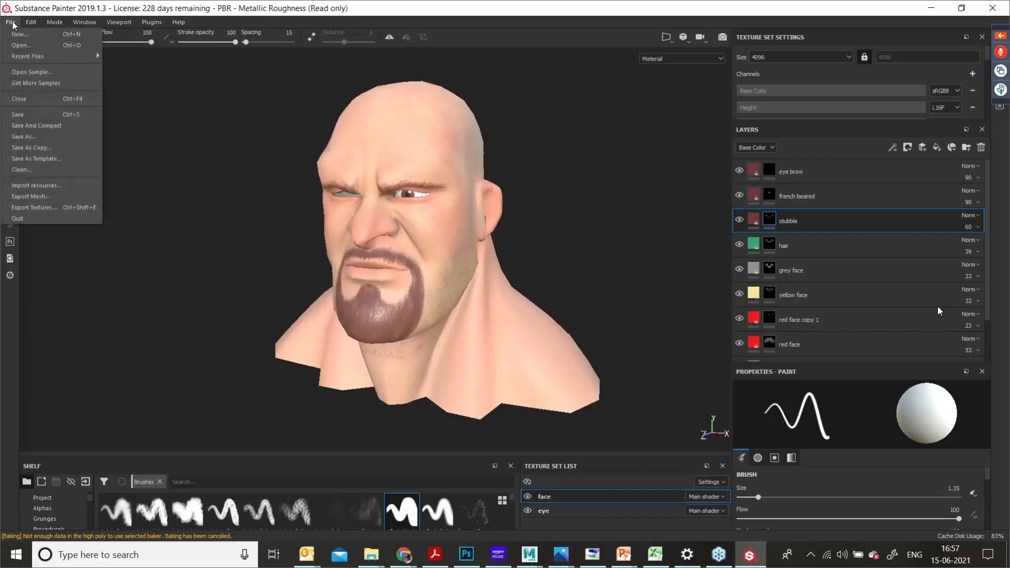
pyautogui.click(43, 207)
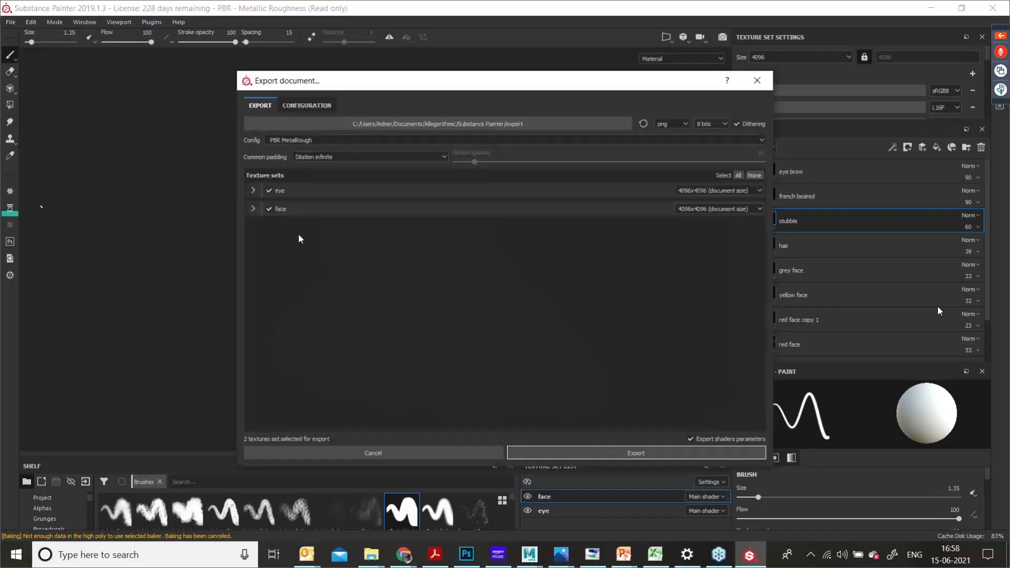
pyautogui.click(538, 124)
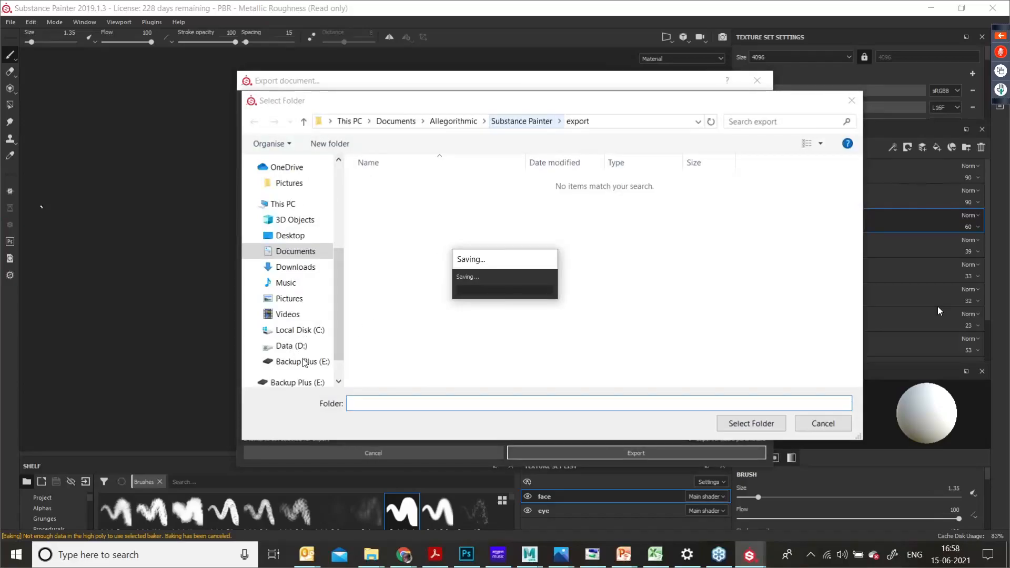
pyautogui.click(292, 346)
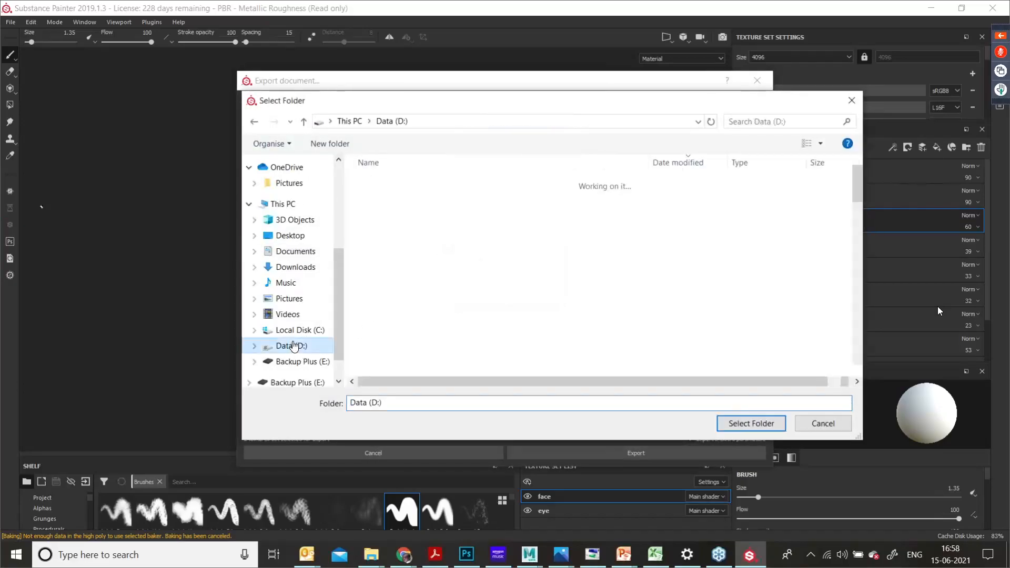
pyautogui.doubleClick(386, 225)
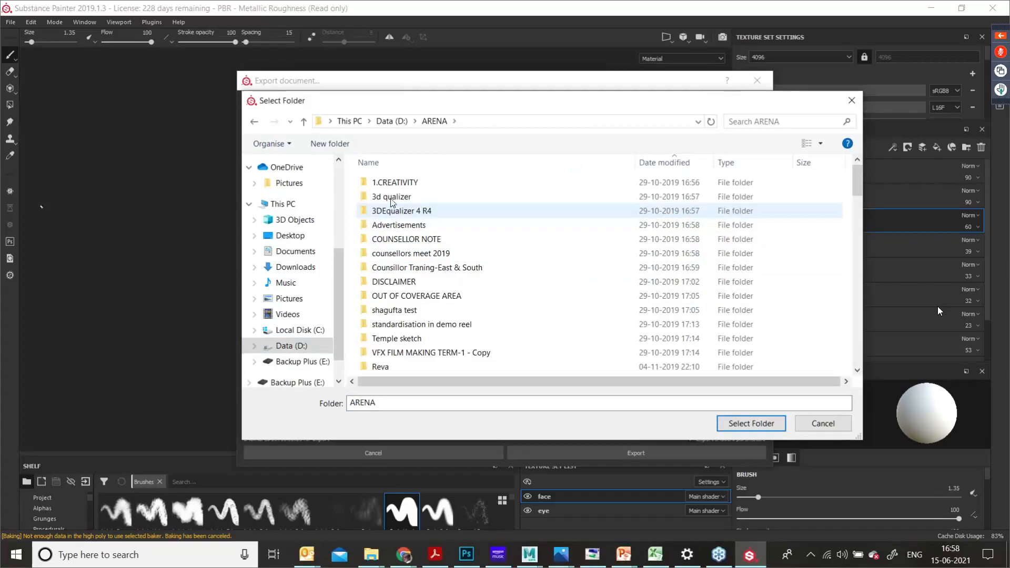
pyautogui.click(392, 195)
pyautogui.press('w')
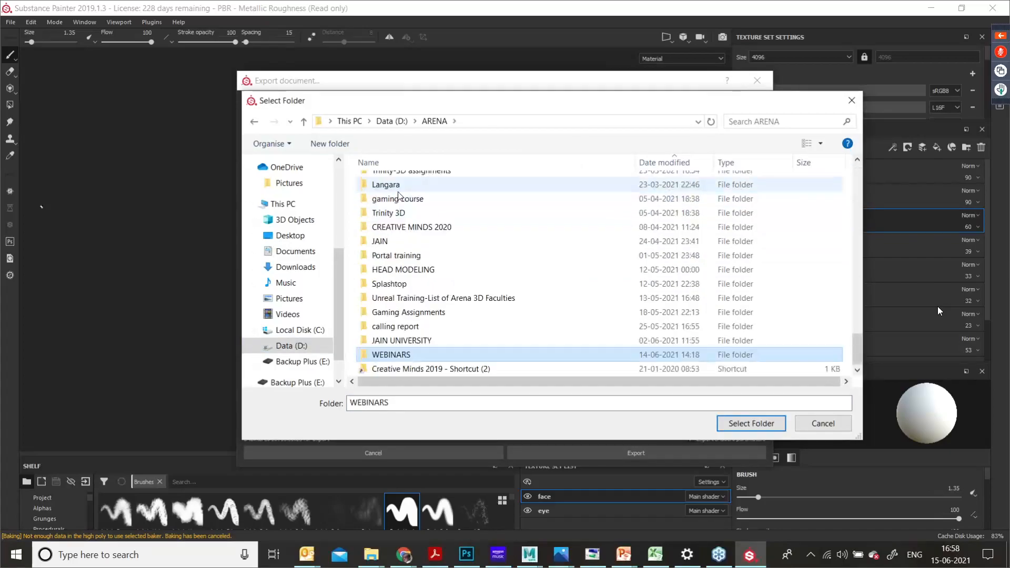
pyautogui.doubleClick(422, 351)
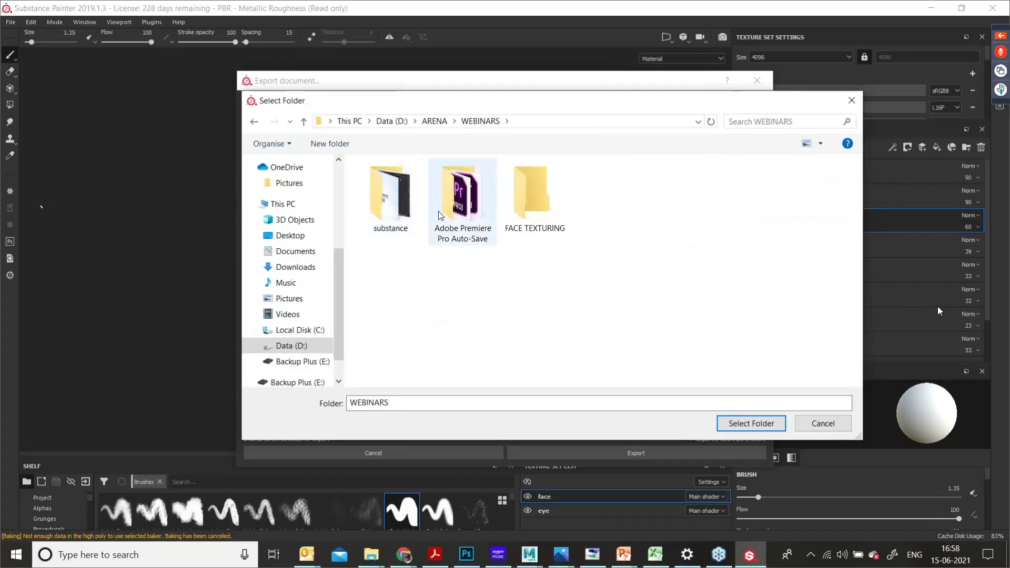
pyautogui.doubleClick(523, 202)
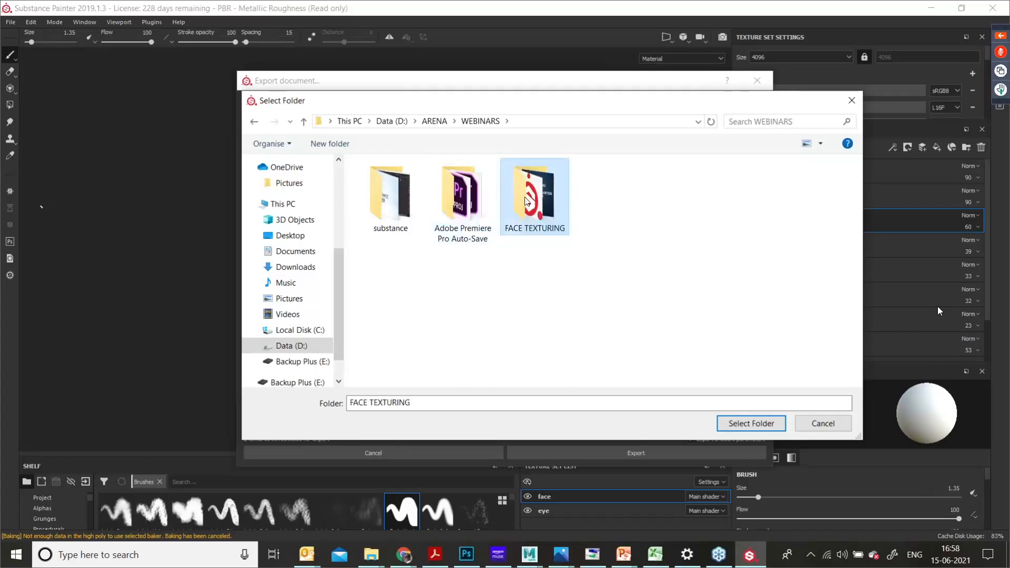
pyautogui.doubleClick(388, 195)
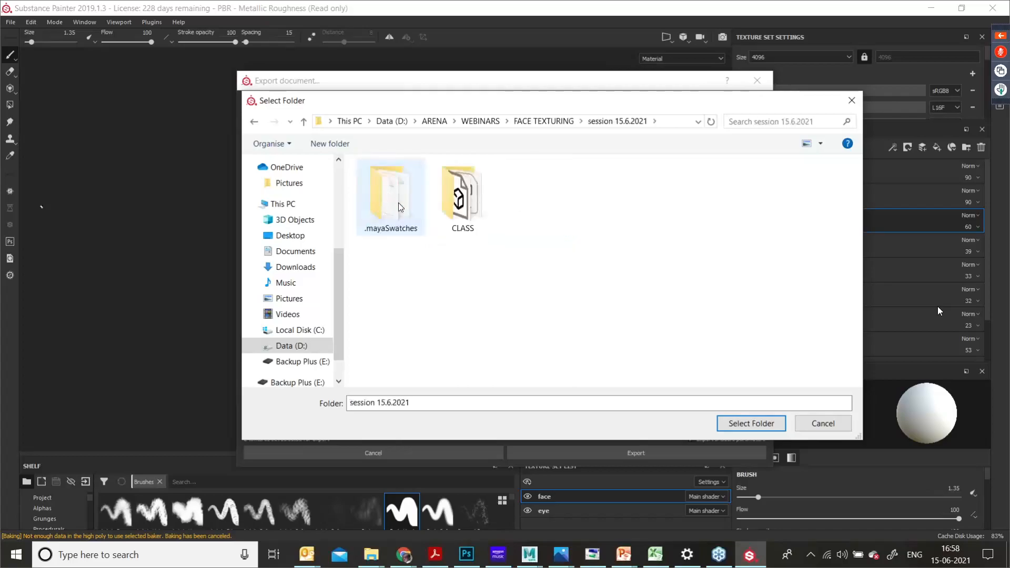
pyautogui.doubleClick(450, 203)
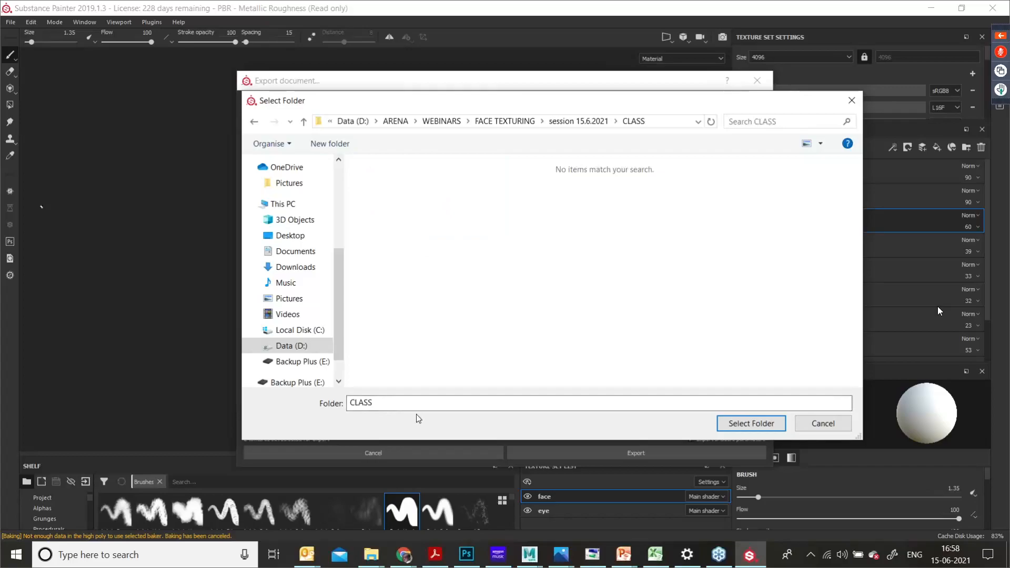
pyautogui.click(755, 423)
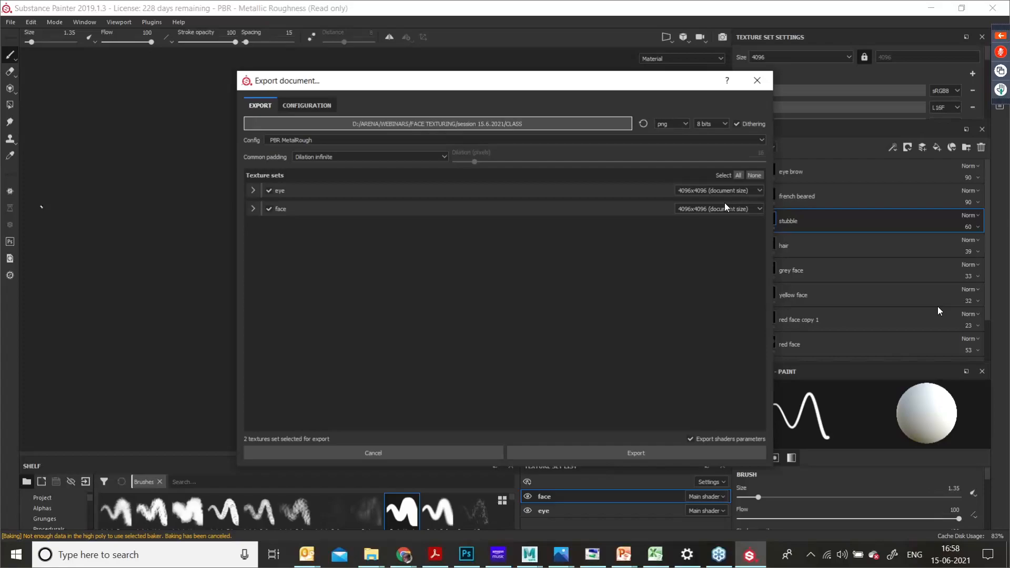
# Step: Export the eye and face texture sets as 8-bit PNG files at 4096x4096 with the PBR MetalRough configuration
pyautogui.click(644, 455)
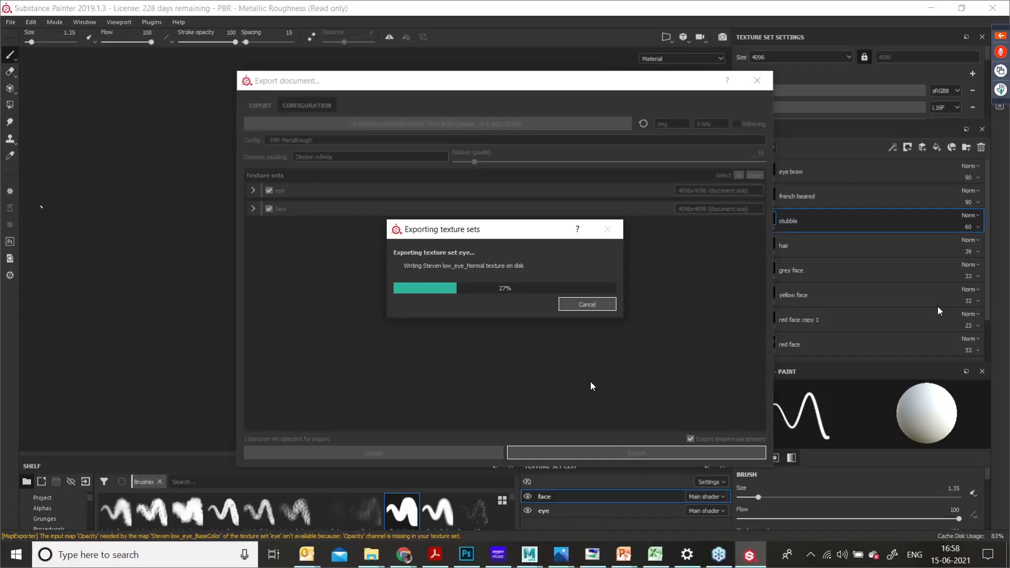
pyautogui.click(998, 222)
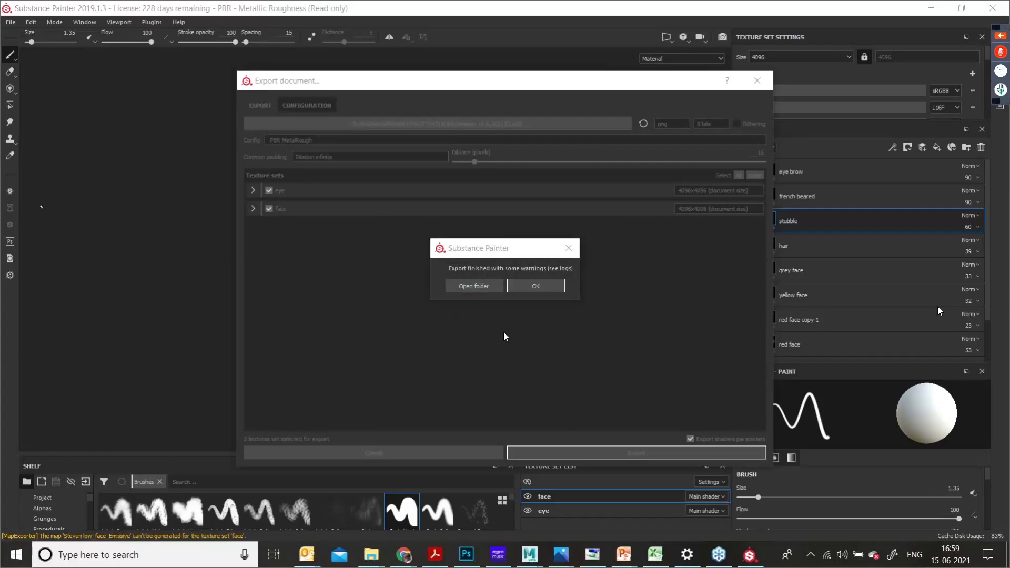
# Step: Check the exported texture files in the output folder and switch to the head scene in Autodesk Maya
pyautogui.click(475, 287)
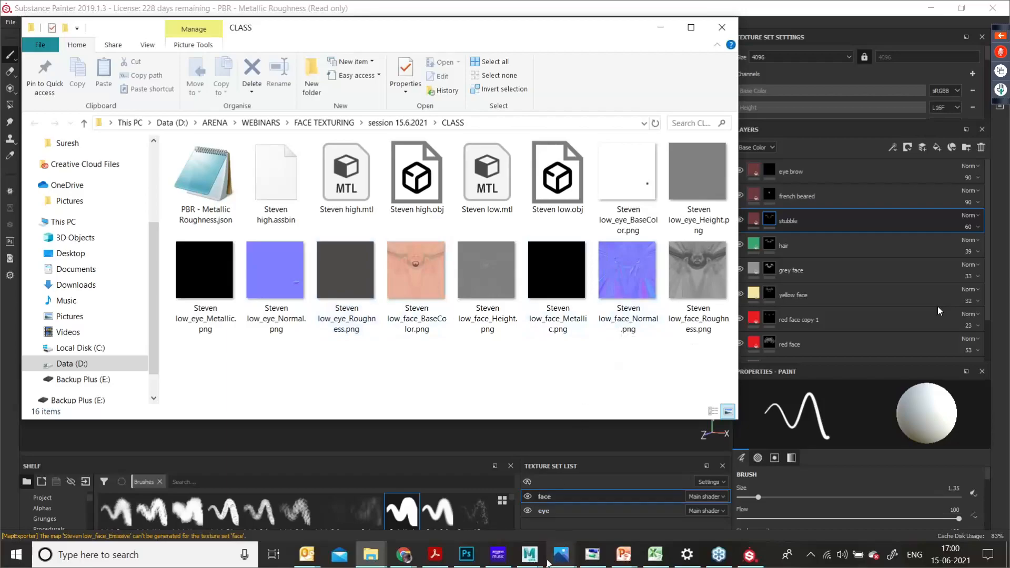
pyautogui.click(529, 554)
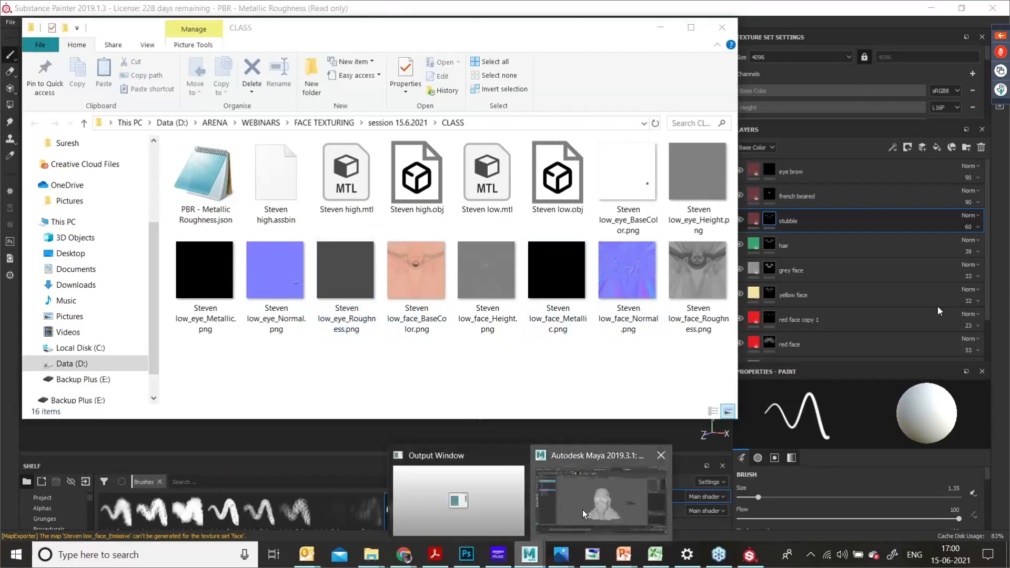
pyautogui.click(582, 509)
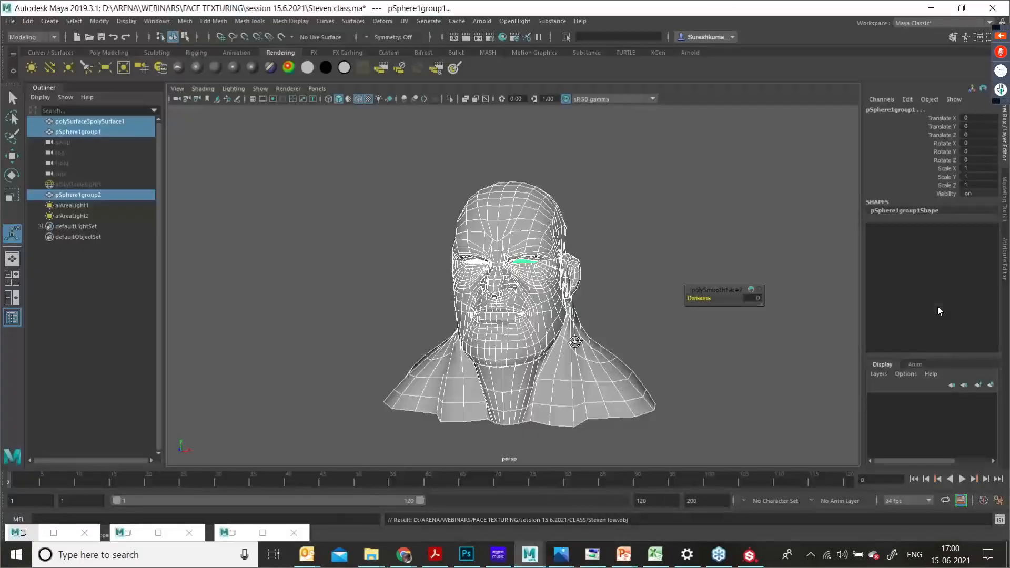
# Step: Select the head mesh and open the Hypershade
pyautogui.keyDown('alt'); pyautogui.moveTo(575, 342); pyautogui.dragTo(547, 361); pyautogui.keyUp('alt')
pyautogui.click(547, 362)
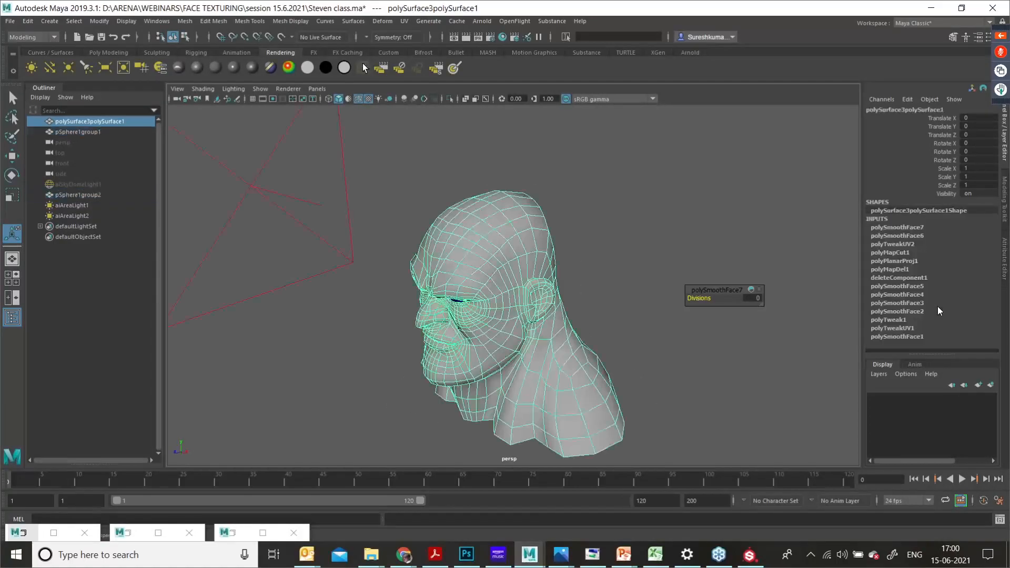
pyautogui.keyDown('alt'); pyautogui.moveTo(499, 267); pyautogui.dragTo(570, 253); pyautogui.keyUp('alt')
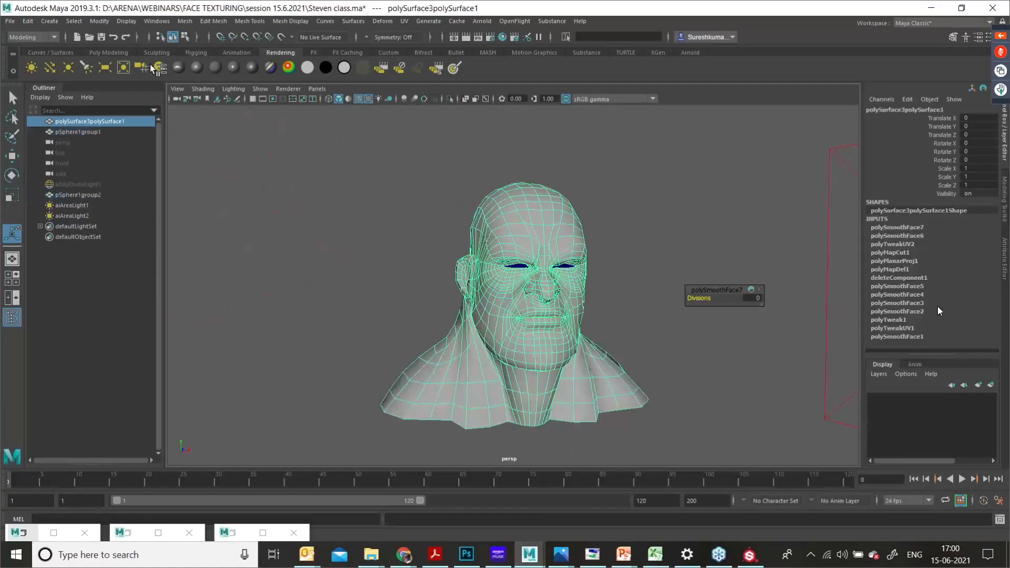
pyautogui.click(156, 21)
pyautogui.moveTo(186, 120)
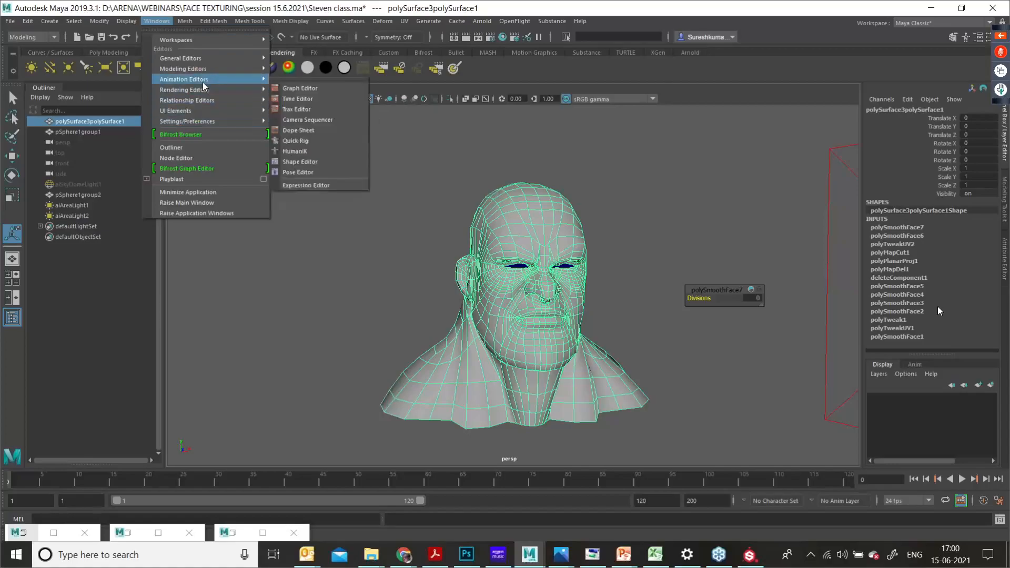
pyautogui.moveTo(208, 90)
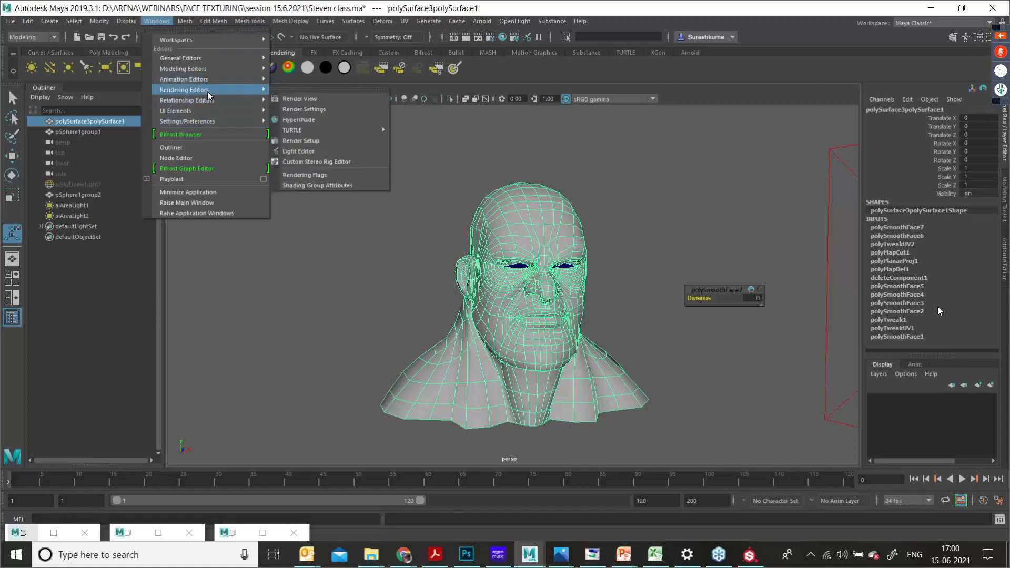
pyautogui.click(298, 119)
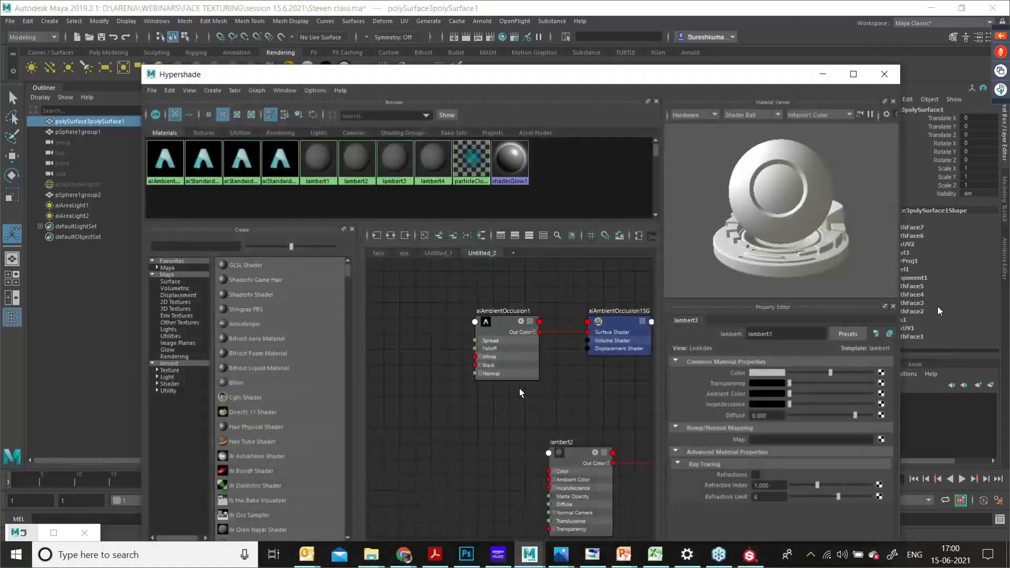
# Step: Add a new empty graph tab in the Hypershade
pyautogui.keyDown('alt'); pyautogui.moveTo(548, 407); pyautogui.dragTo(448, 375, button='middle'); pyautogui.keyUp('alt')
pyautogui.scroll(-4, 509, 403)
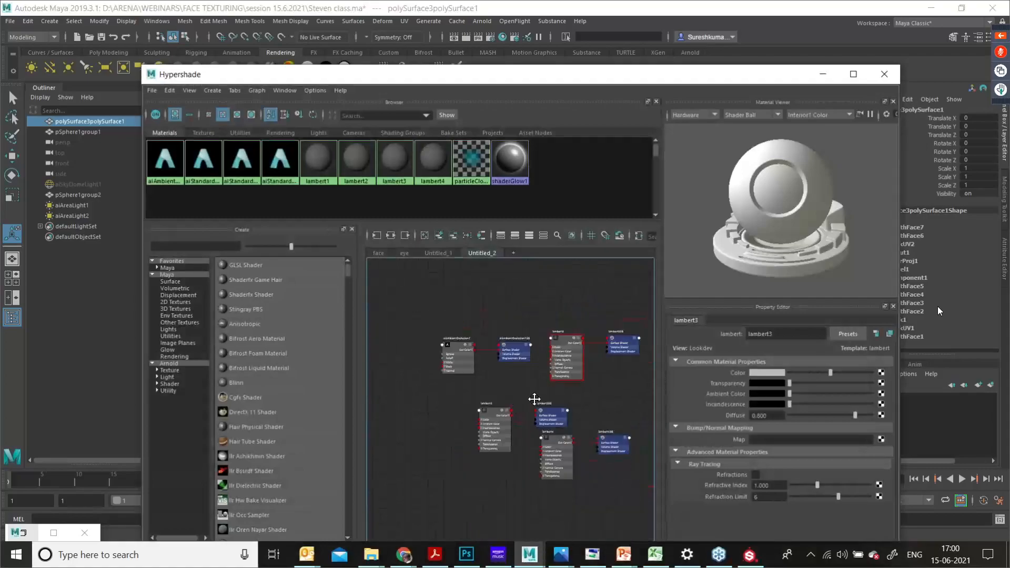
pyautogui.keyDown('alt'); pyautogui.moveTo(534, 400); pyautogui.dragTo(493, 395, button='middle'); pyautogui.keyUp('alt')
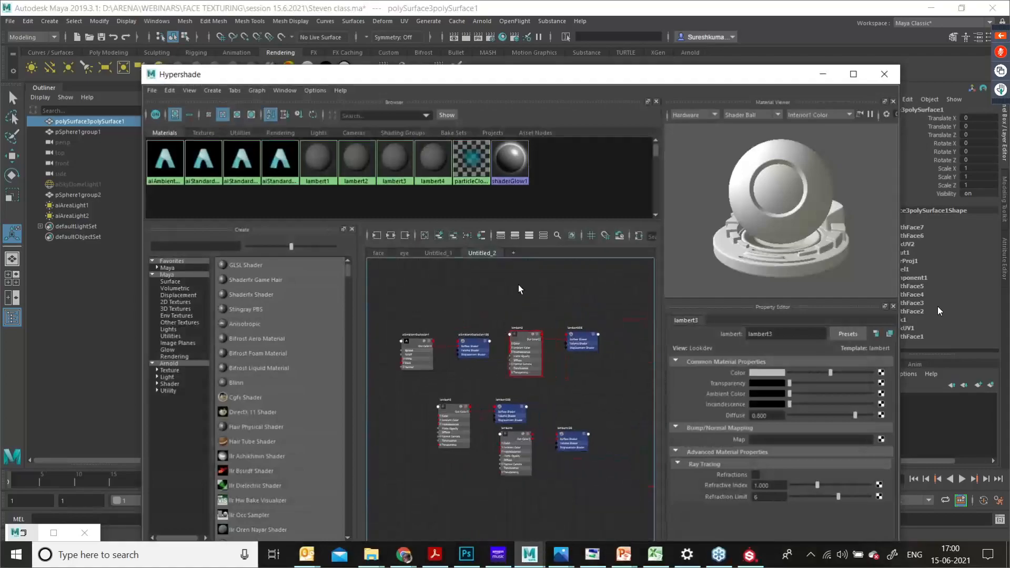
pyautogui.click(513, 253)
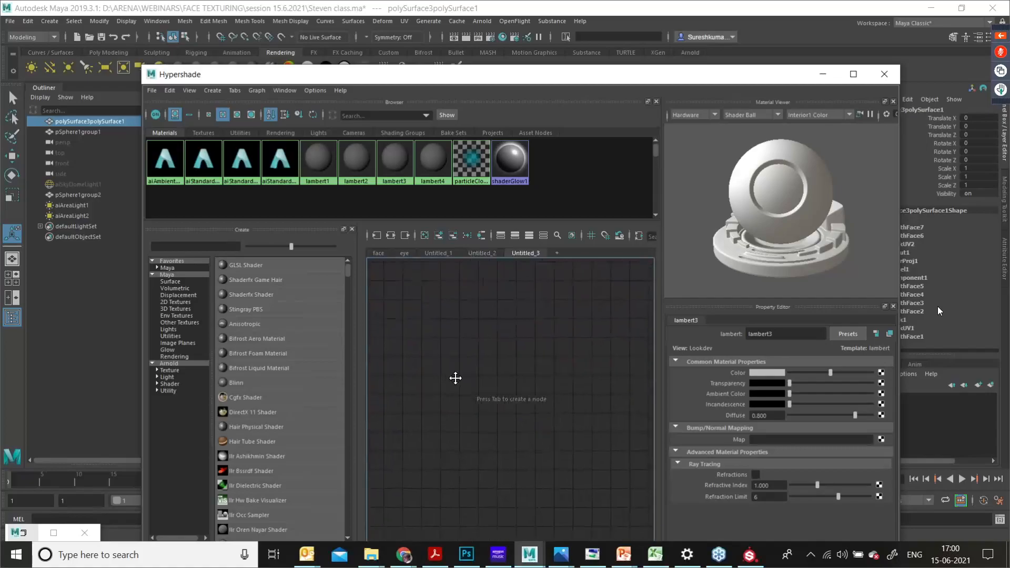
# Step: Create an Arnold aiStandardSurface material in the empty Hypershade graph
pyautogui.scroll(-1, 269, 418)
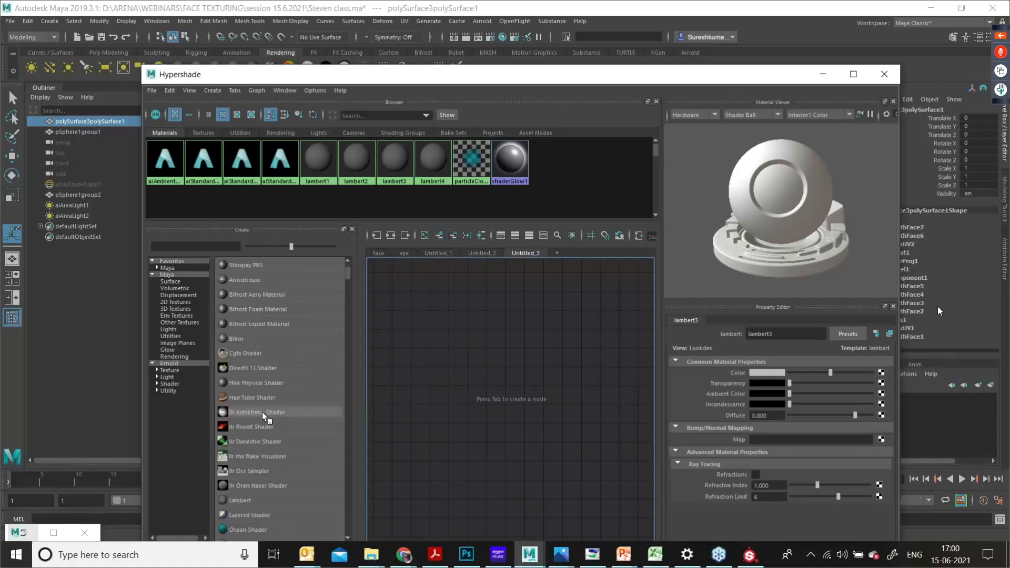
pyautogui.scroll(1, 277, 450)
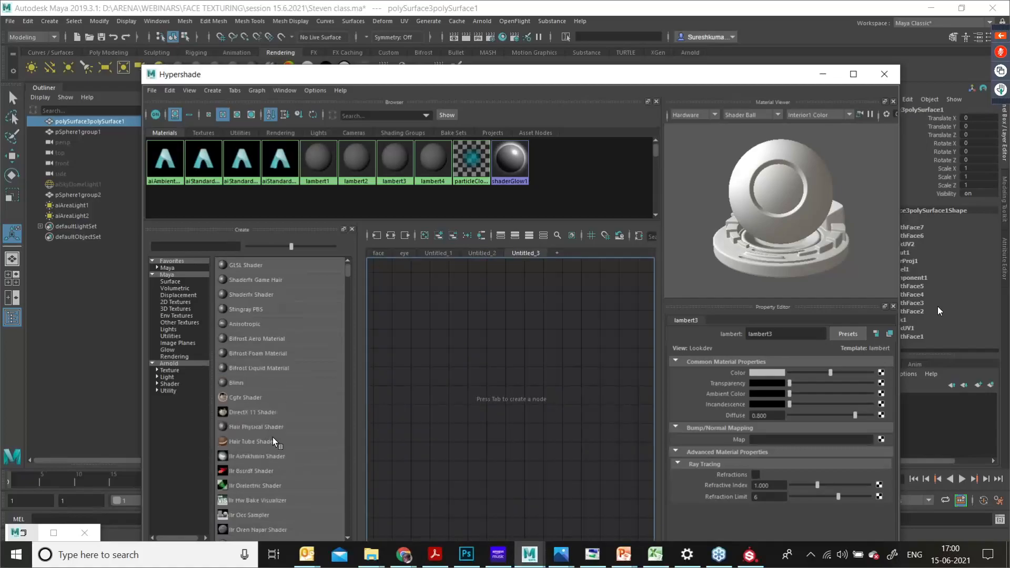
pyautogui.click(179, 367)
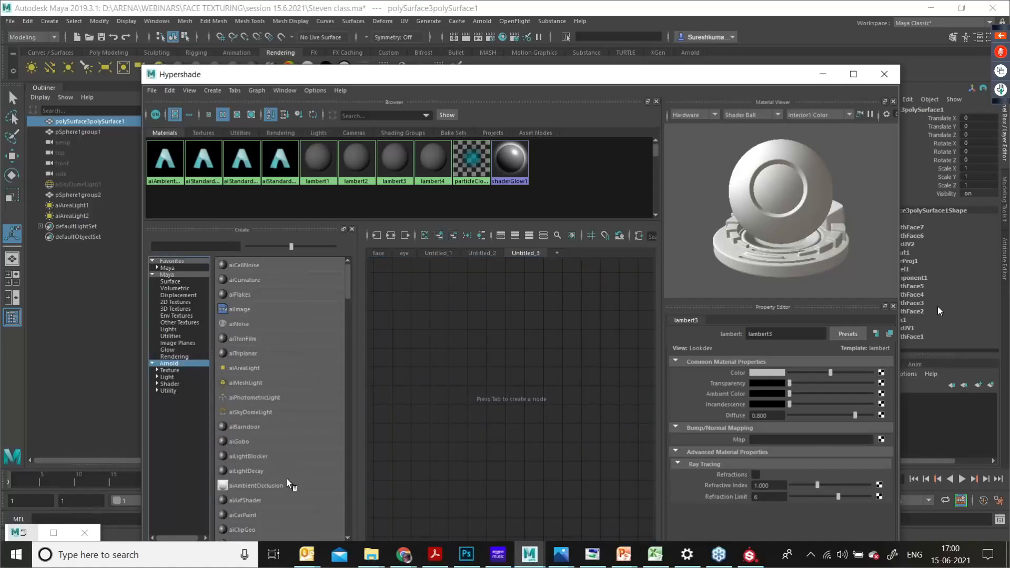
pyautogui.scroll(-3, 289, 485)
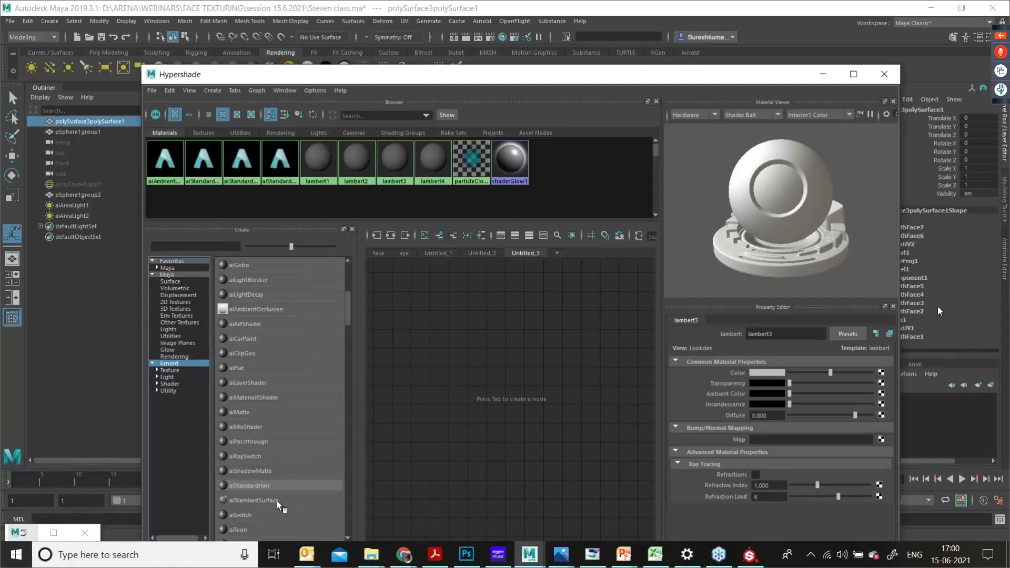
pyautogui.click(254, 500)
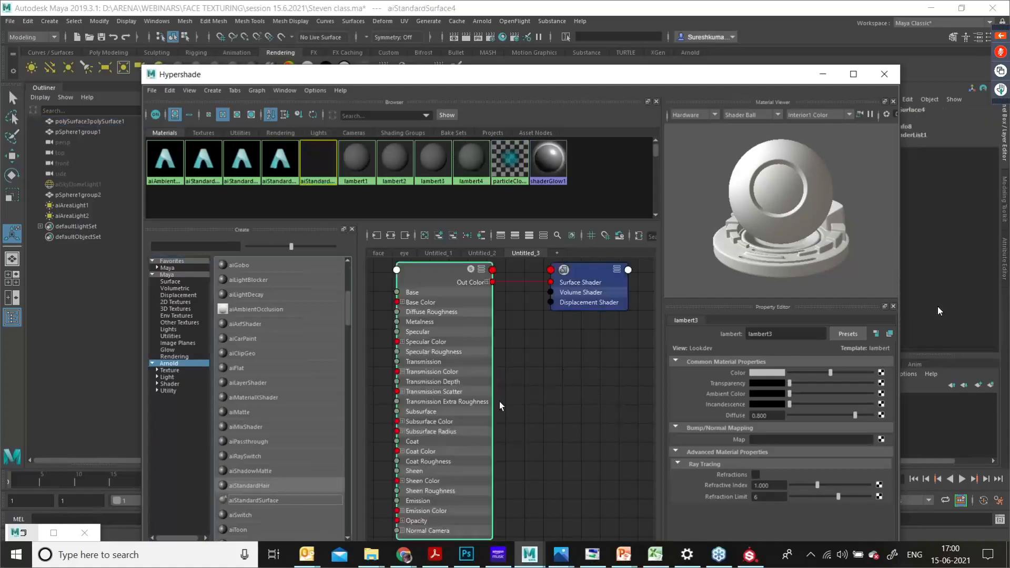
# Step: Connect a File texture node to the base color of the new aiStandardSurface material
pyautogui.scroll(-5, 486, 393)
pyautogui.scroll(6, 508, 405)
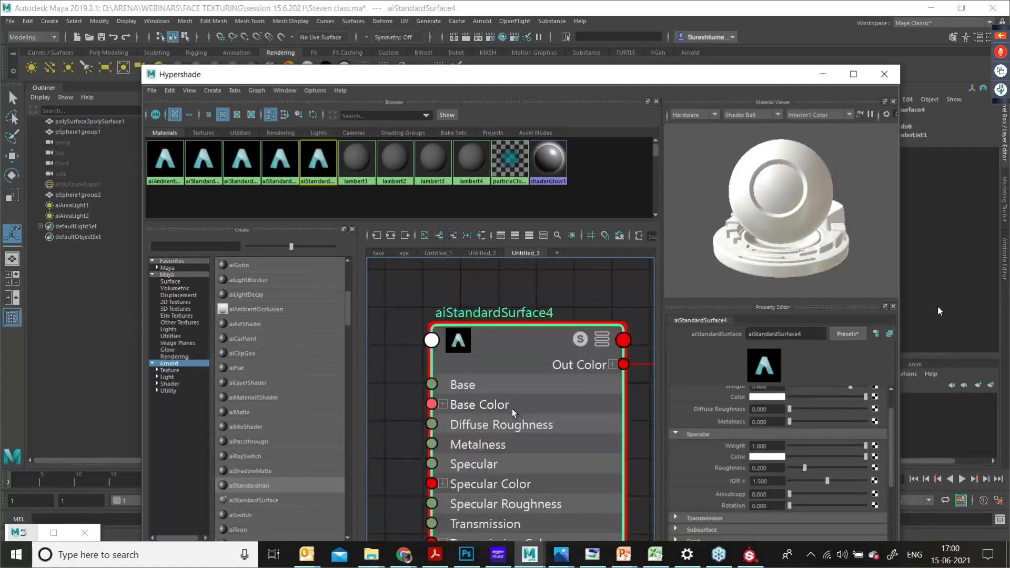
pyautogui.keyDown('alt'); pyautogui.moveTo(525, 423); pyautogui.dragTo(483, 375, button='middle'); pyautogui.keyUp('alt')
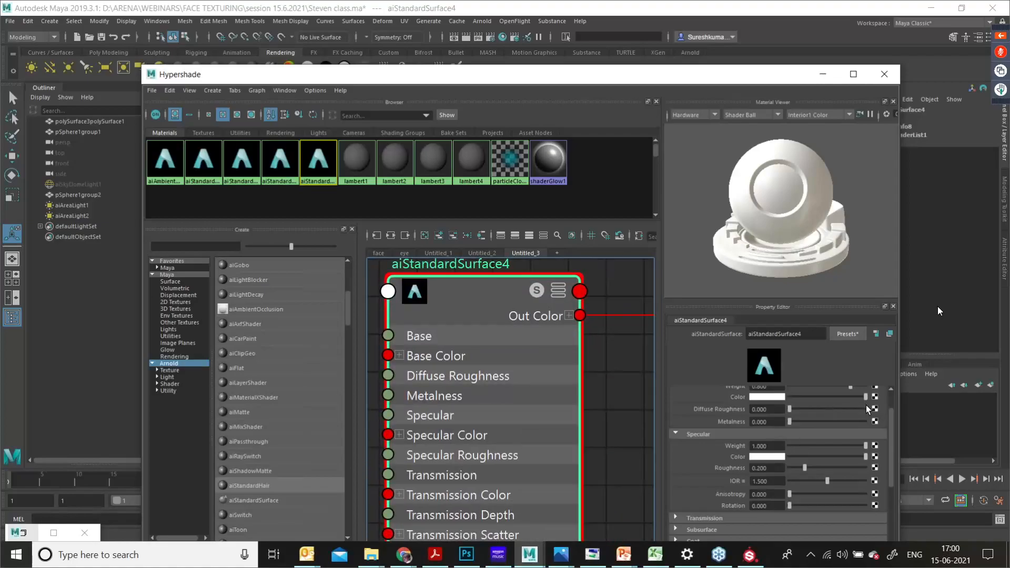
pyautogui.scroll(2, 862, 420)
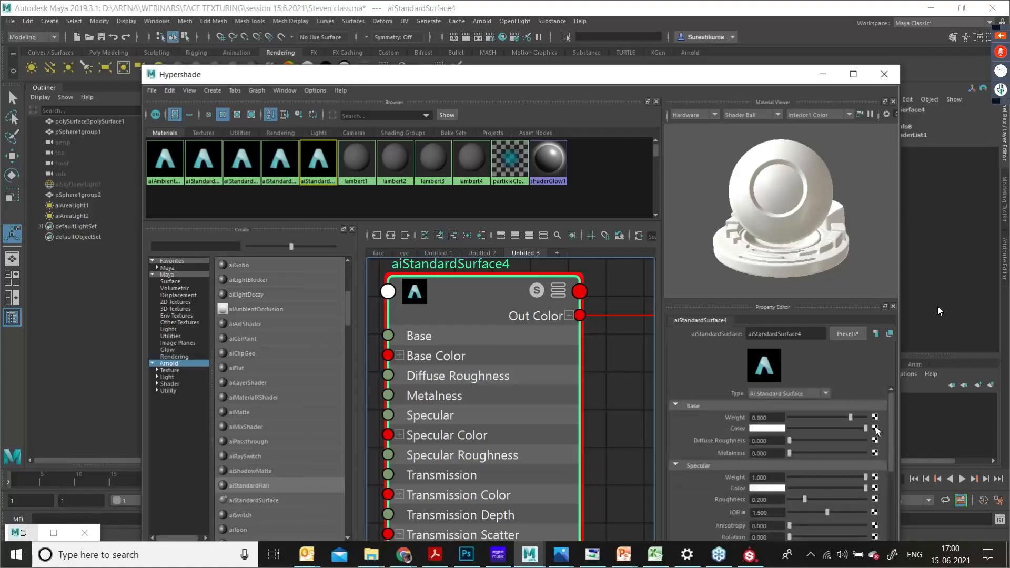
pyautogui.click(874, 428)
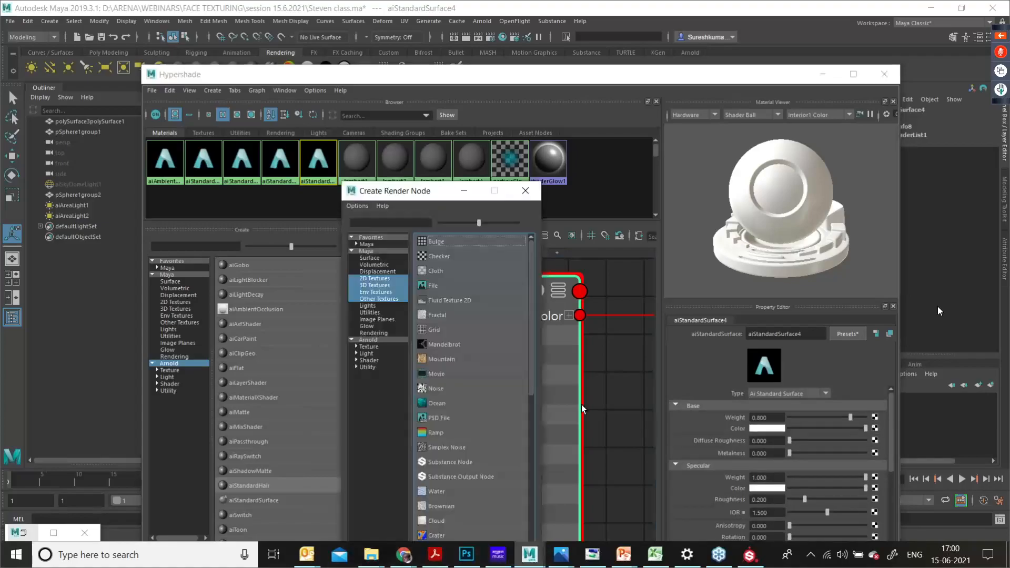
pyautogui.click(453, 288)
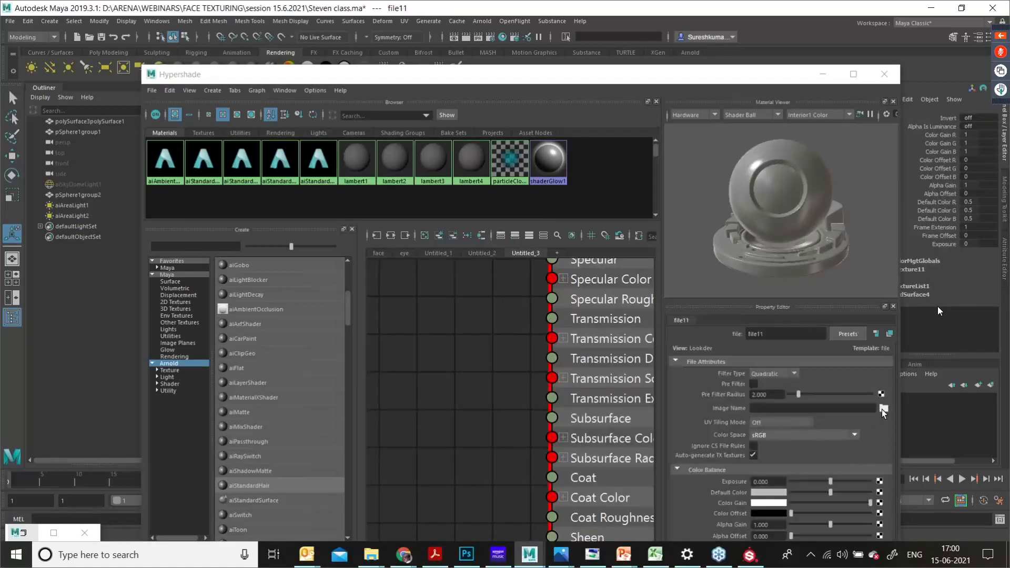
# Step: Browse for the File node's image in D:\ARENA\WEBINARS\FACE TEXTURING\session 15.6.2021\CLASS
pyautogui.click(884, 409)
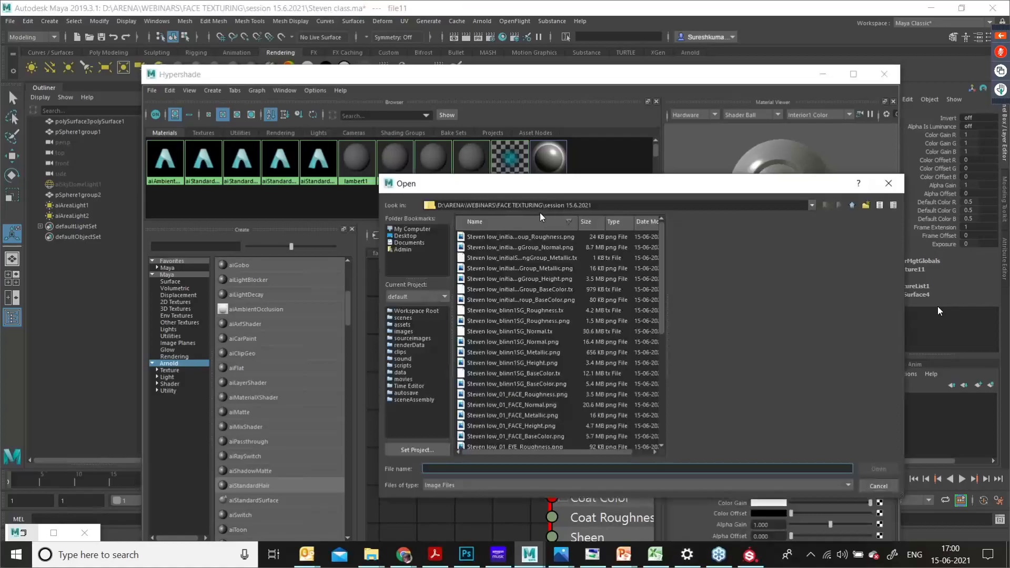
pyautogui.click(853, 205)
pyautogui.scroll(-1, 577, 387)
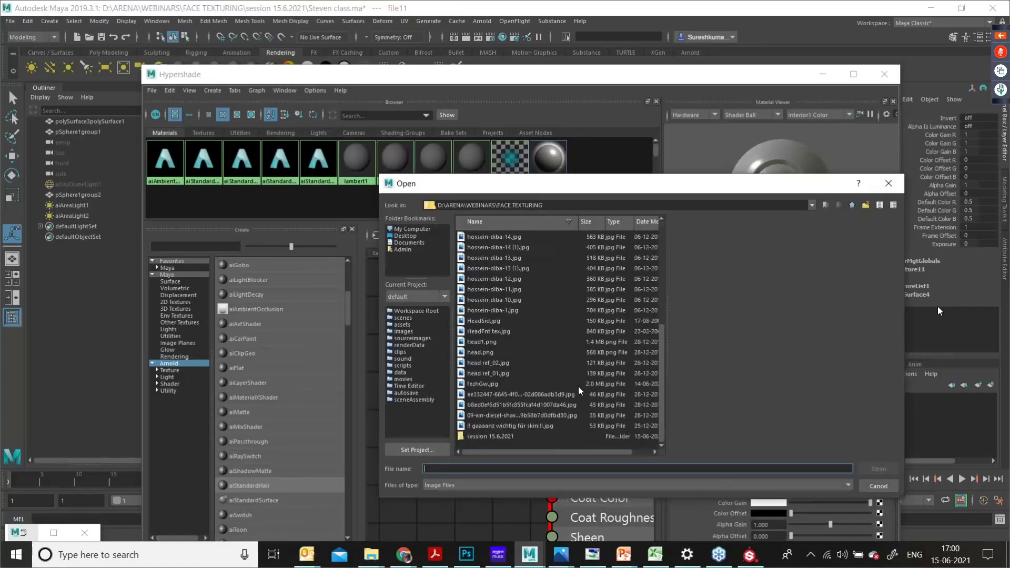
pyautogui.doubleClick(498, 435)
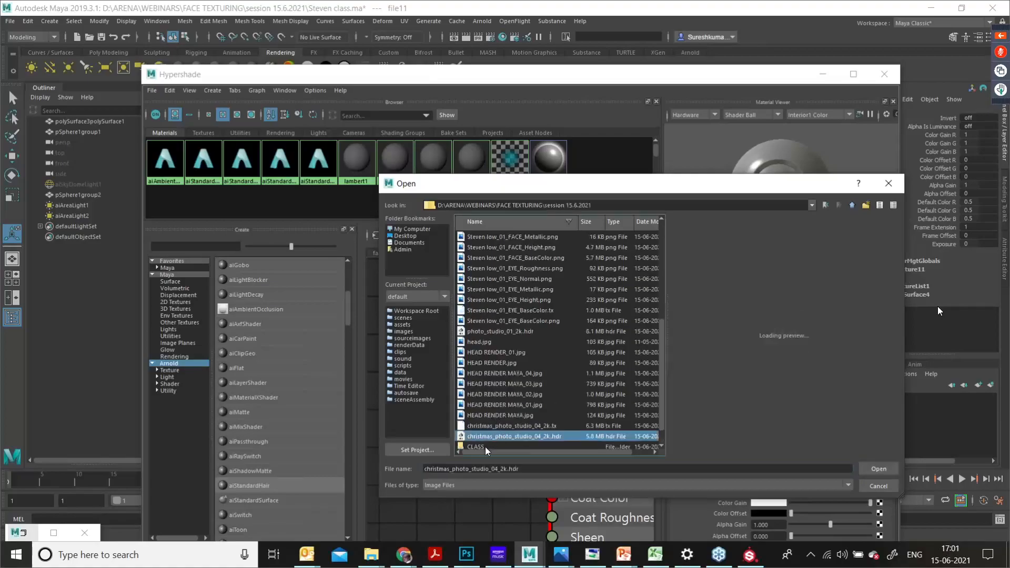
pyautogui.doubleClick(487, 447)
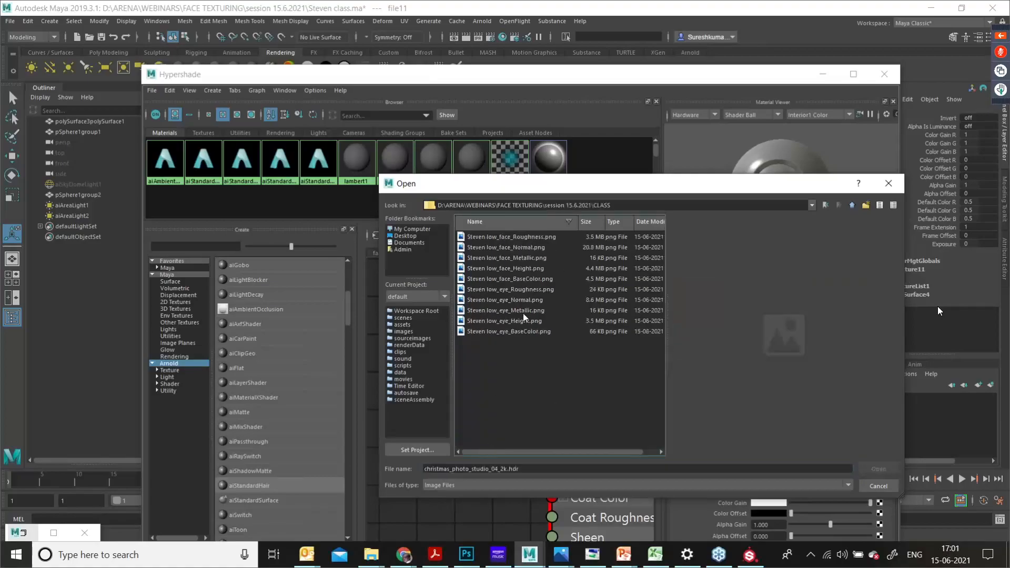
# Step: Preview the exported eye maps and load Steven low_face_BaseColor.png as the File node's image
pyautogui.click(532, 332)
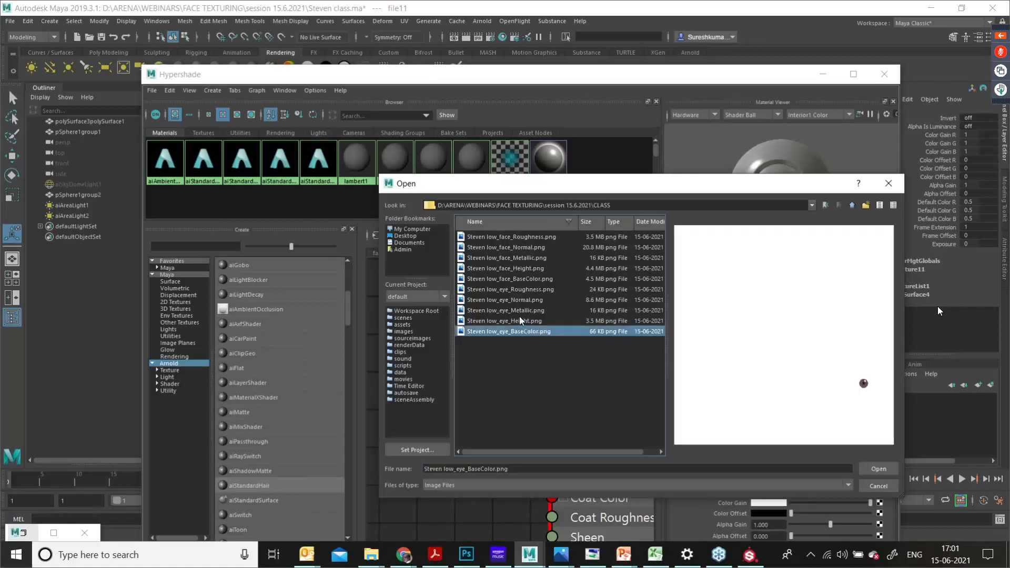
pyautogui.click(519, 321)
pyautogui.click(516, 310)
pyautogui.click(514, 301)
pyautogui.click(514, 291)
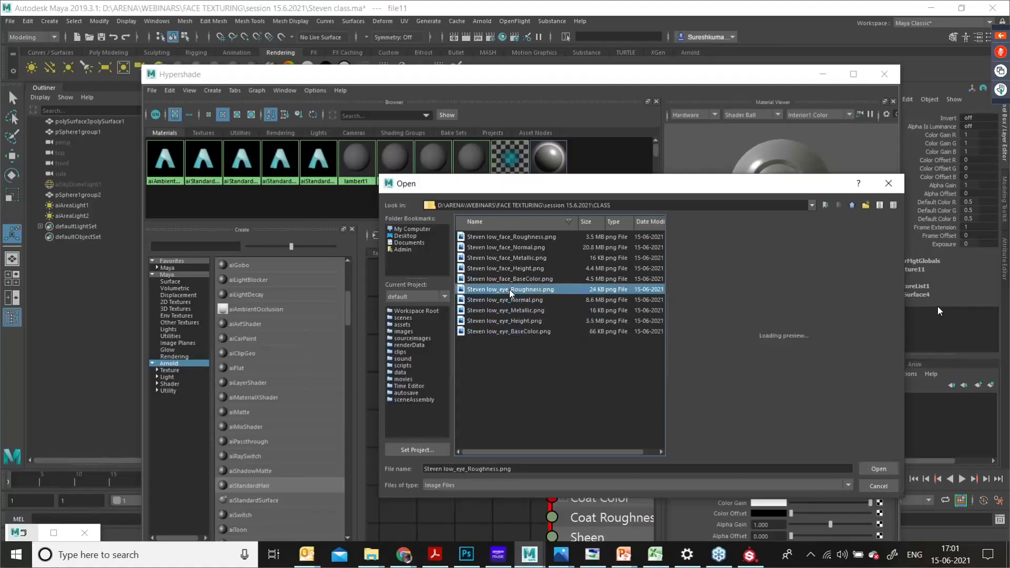
pyautogui.click(512, 280)
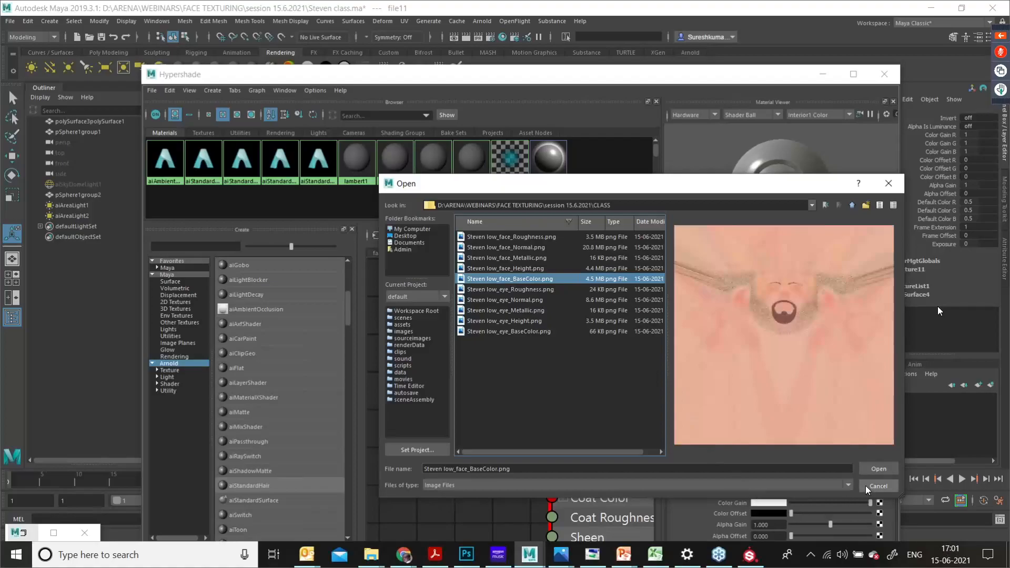
pyautogui.click(875, 470)
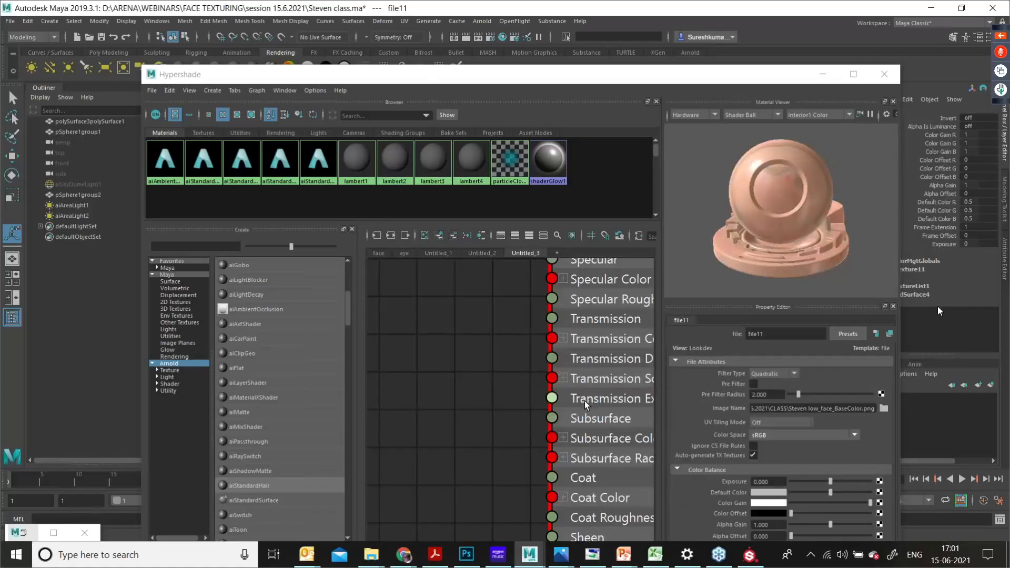
# Step: Select the aiStandardSurface material node and show its base and specular settings in the Attribute Editor beside the Hypershade
pyautogui.scroll(-3, 581, 407)
pyautogui.keyDown('alt'); pyautogui.moveTo(577, 410); pyautogui.dragTo(487, 412, button='middle'); pyautogui.keyUp('alt')
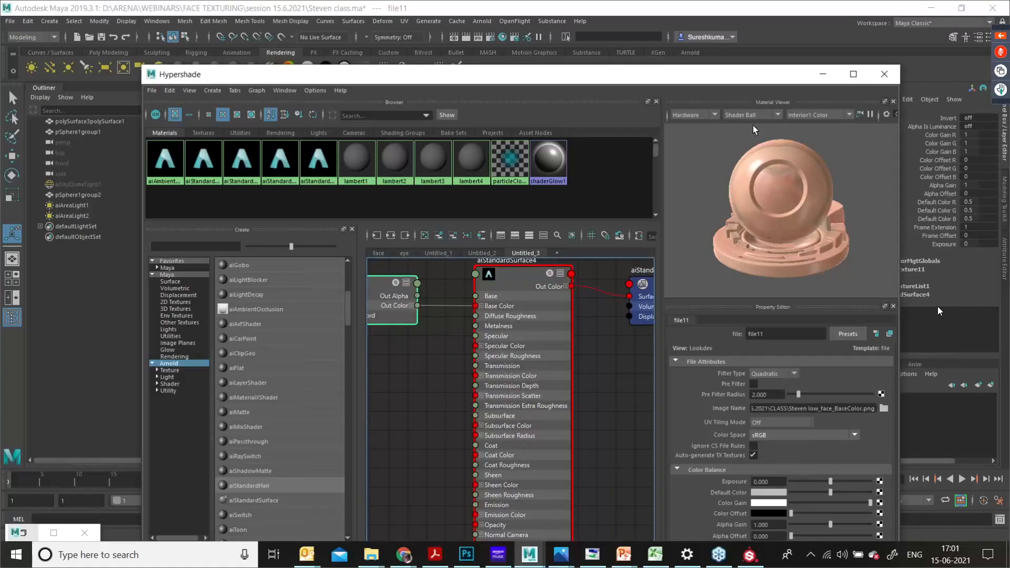
pyautogui.moveTo(693, 73); pyautogui.dragTo(639, 50)
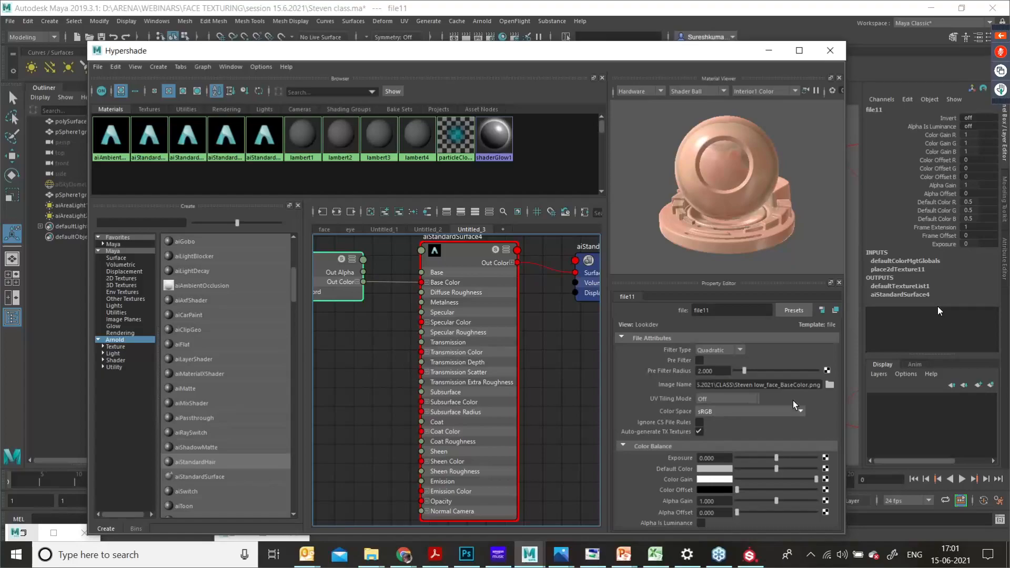
pyautogui.click(459, 257)
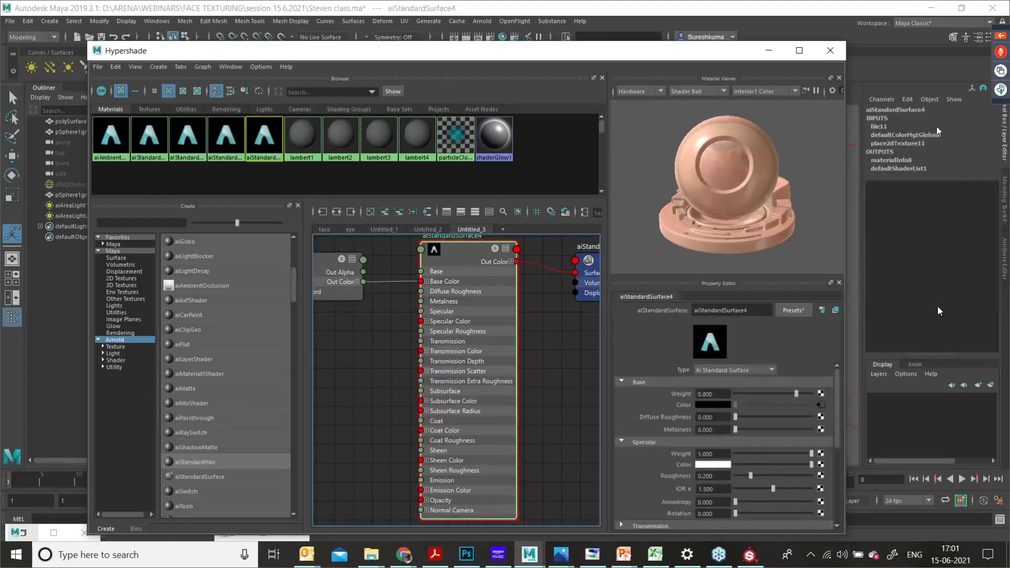
pyautogui.click(977, 37)
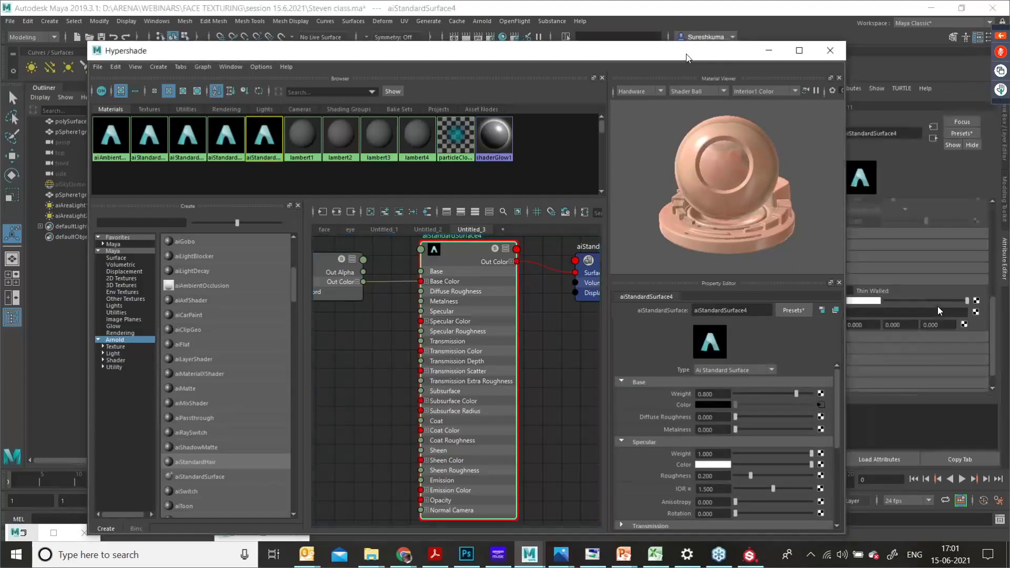
pyautogui.moveTo(739, 52); pyautogui.dragTo(555, 74)
pyautogui.scroll(5, 888, 272)
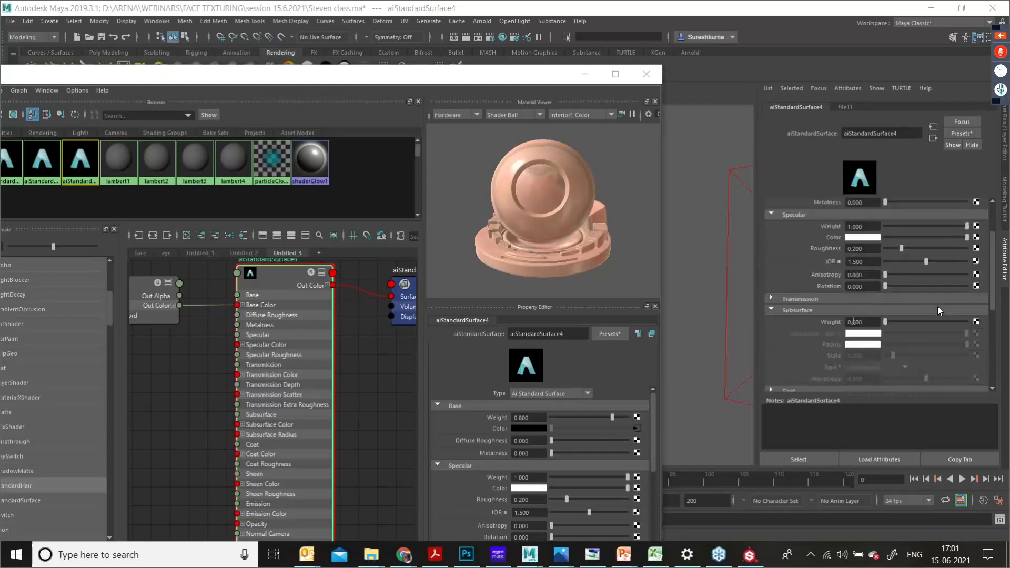
pyautogui.scroll(2, 797, 310)
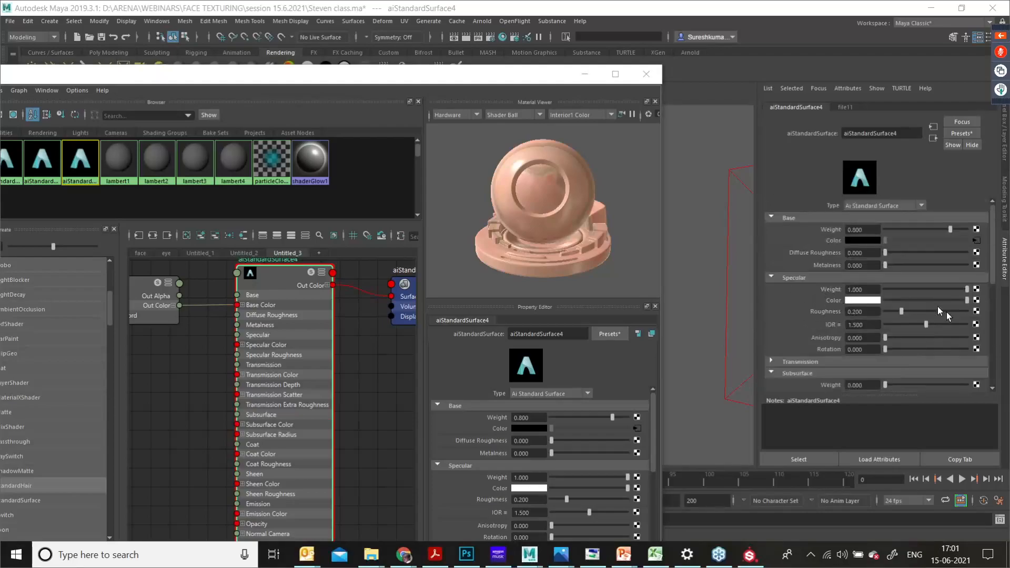
# Step: Map the material's specular roughness with a File texture using Steven low_face_Roughness.png and enable Alpha Is Luminance
pyautogui.click(976, 311)
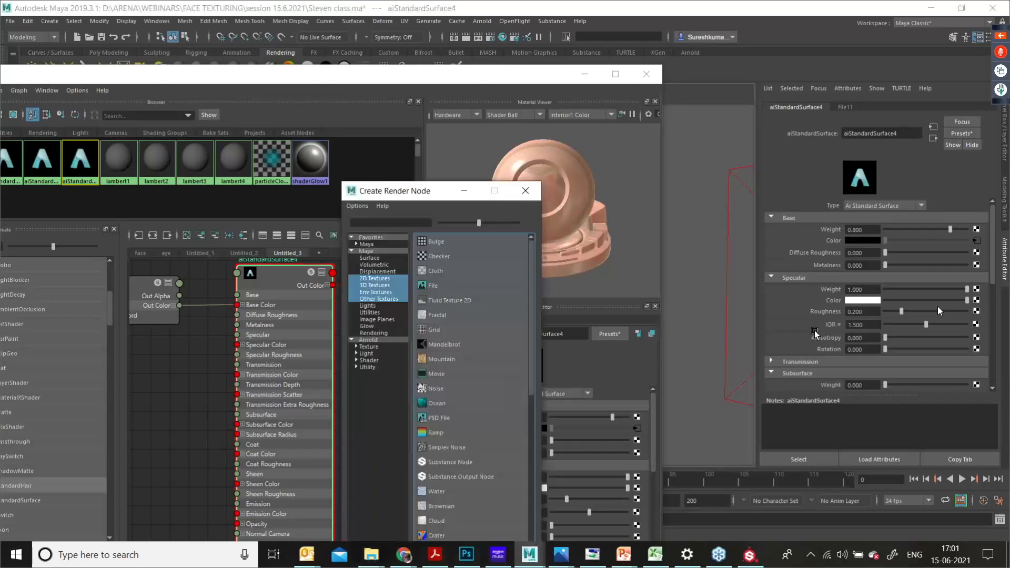
pyautogui.click(440, 289)
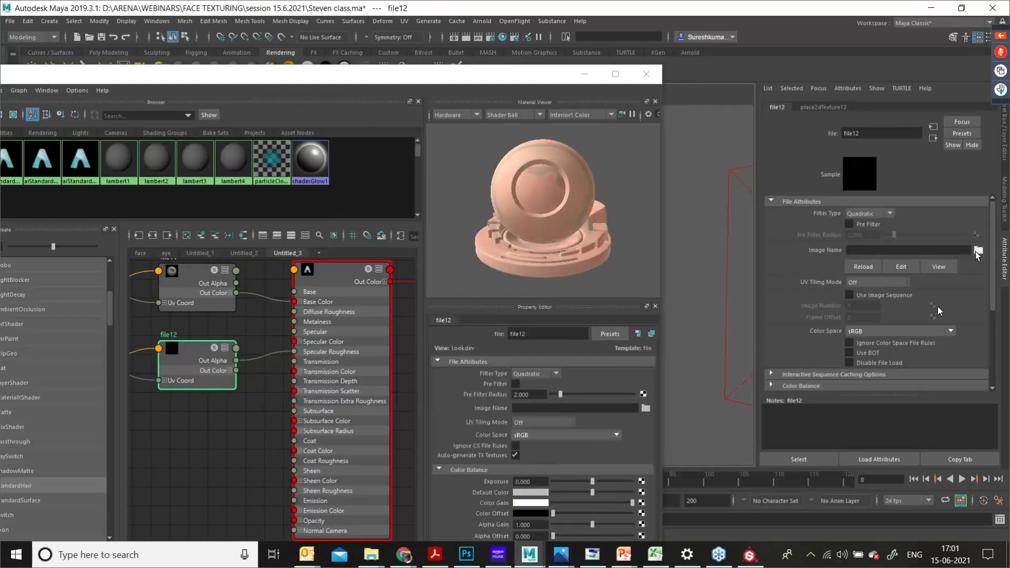
pyautogui.click(977, 250)
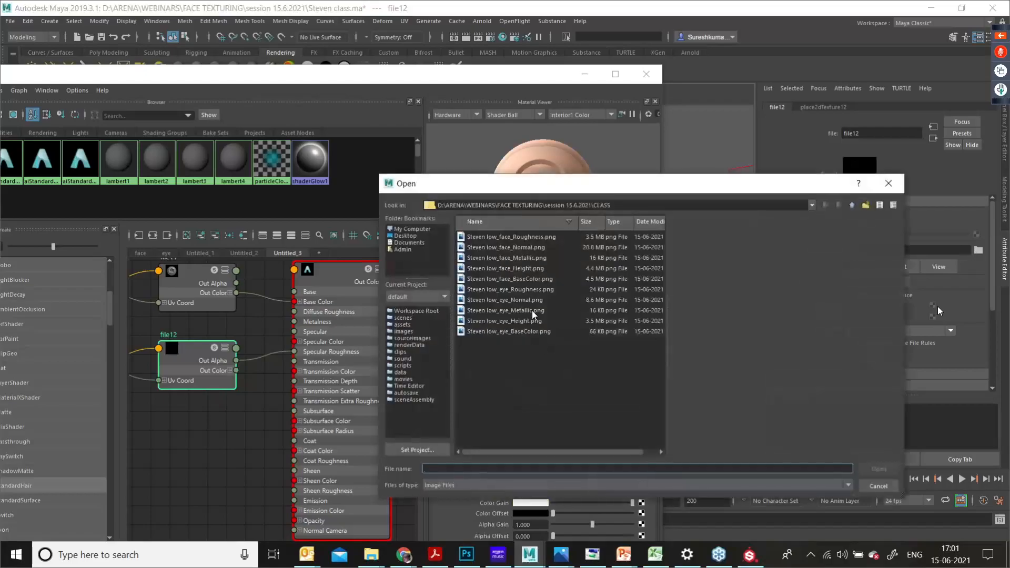
pyautogui.click(521, 290)
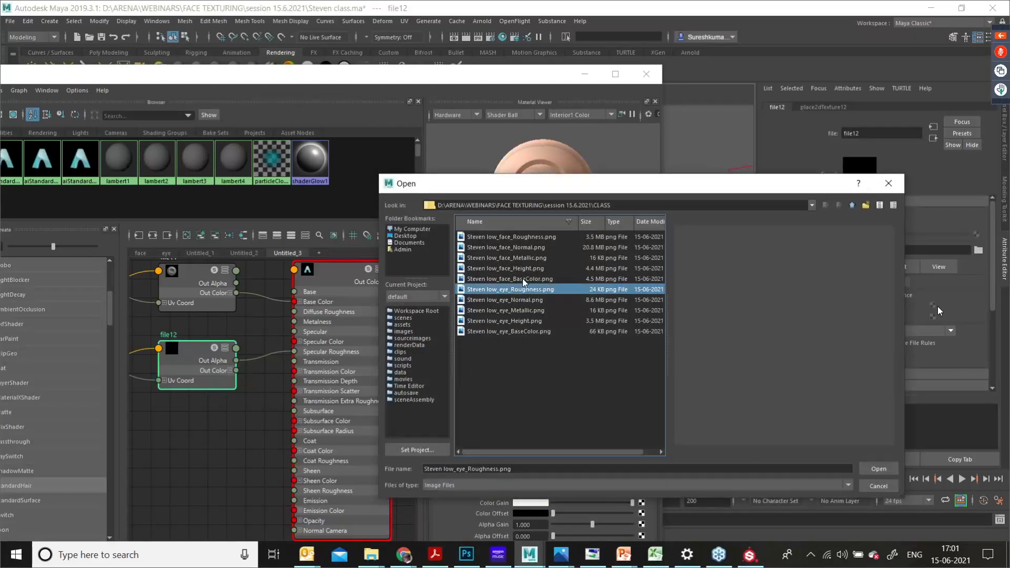
pyautogui.click(517, 238)
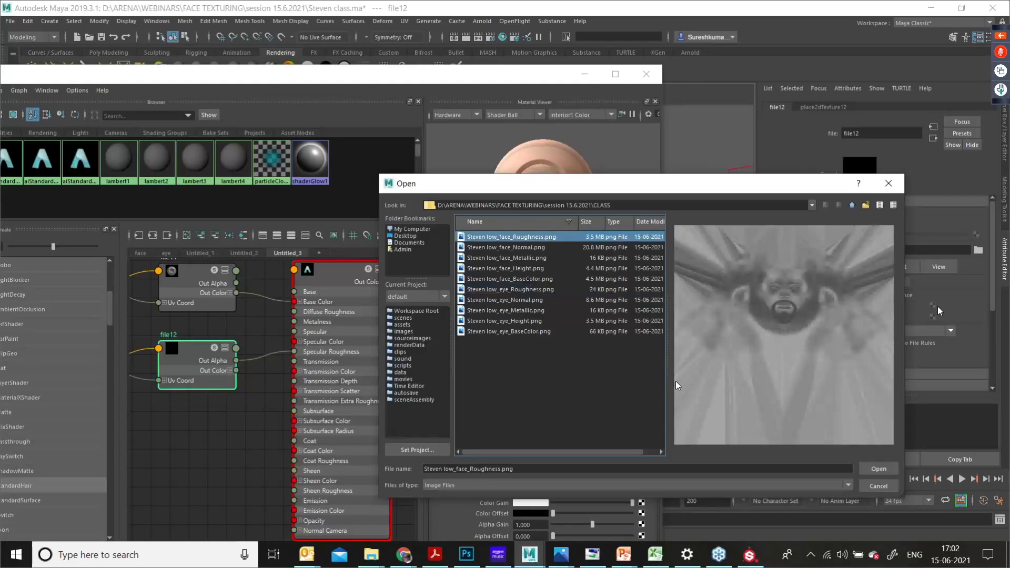
pyautogui.click(878, 469)
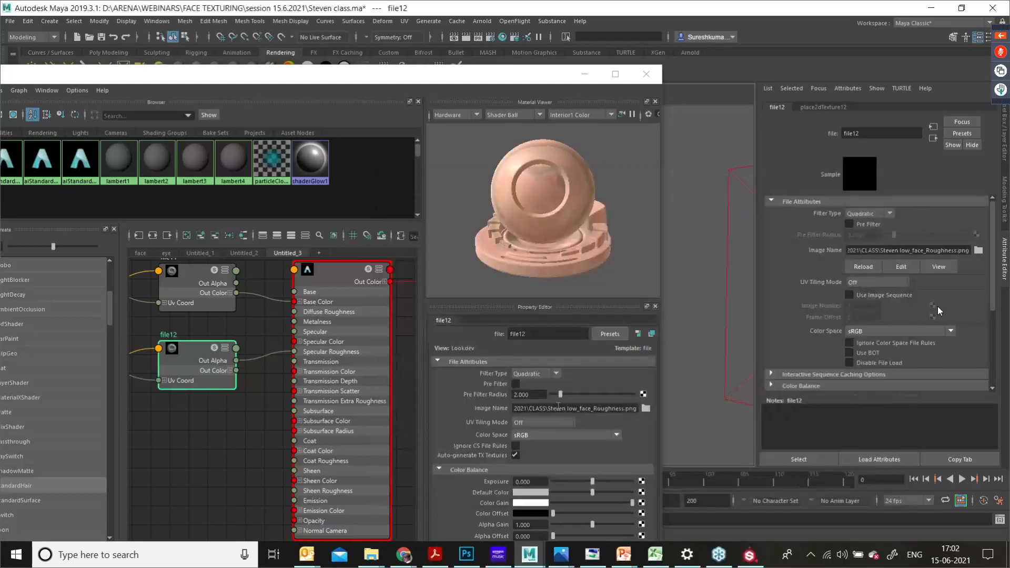
pyautogui.moveTo(494, 81); pyautogui.dragTo(516, 53)
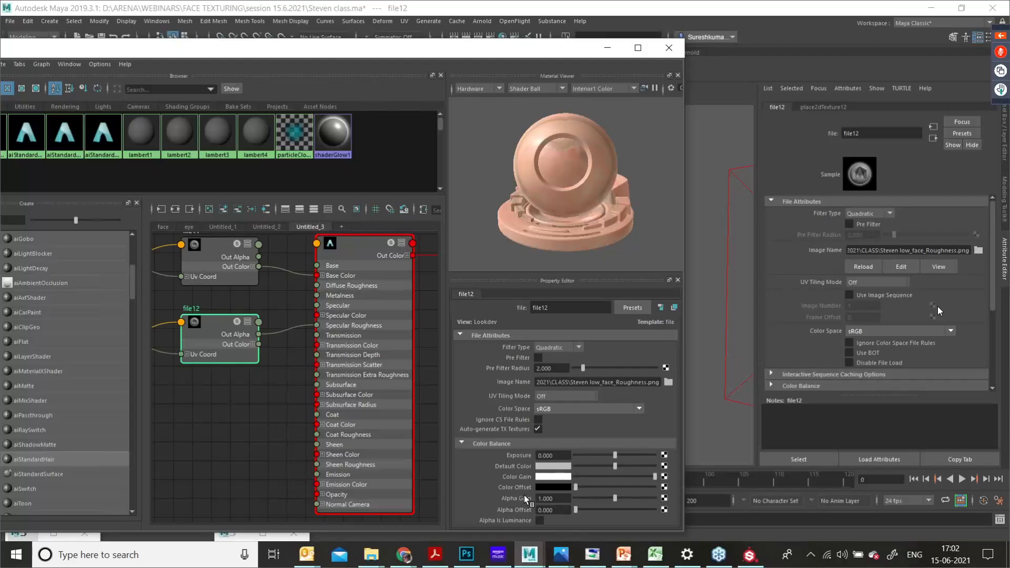
pyautogui.click(539, 521)
# Step: Raise the face aiStandardSurface material's subsurface weight to about 0.091
pyautogui.click(364, 243)
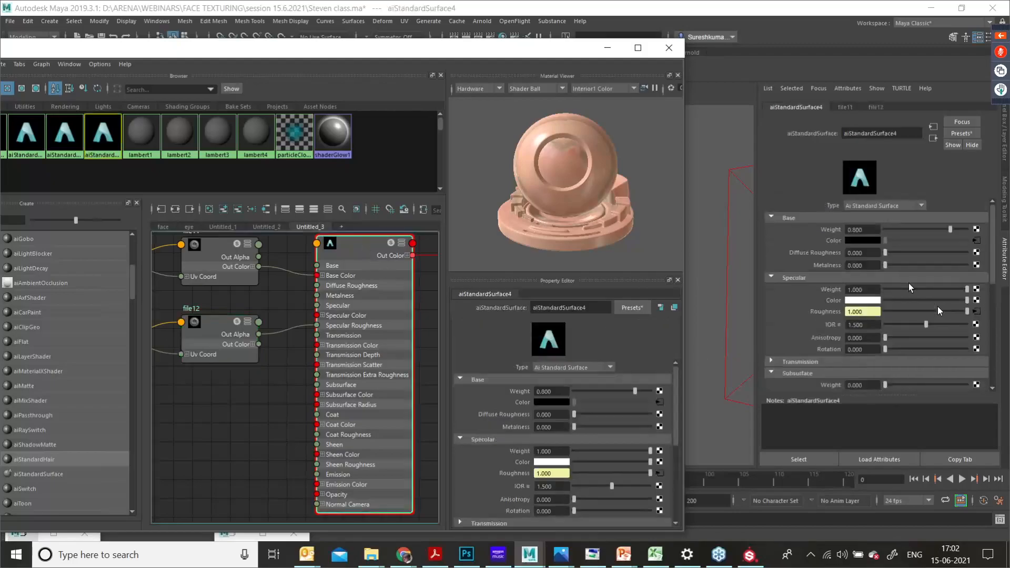
pyautogui.click(992, 271)
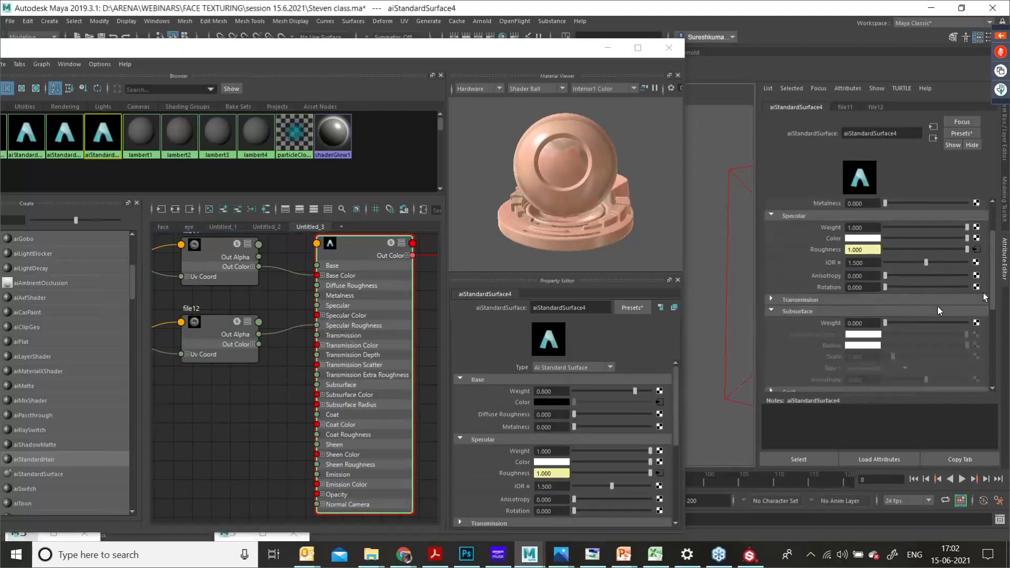
pyautogui.scroll(-2, 992, 298)
pyautogui.scroll(-2, 992, 299)
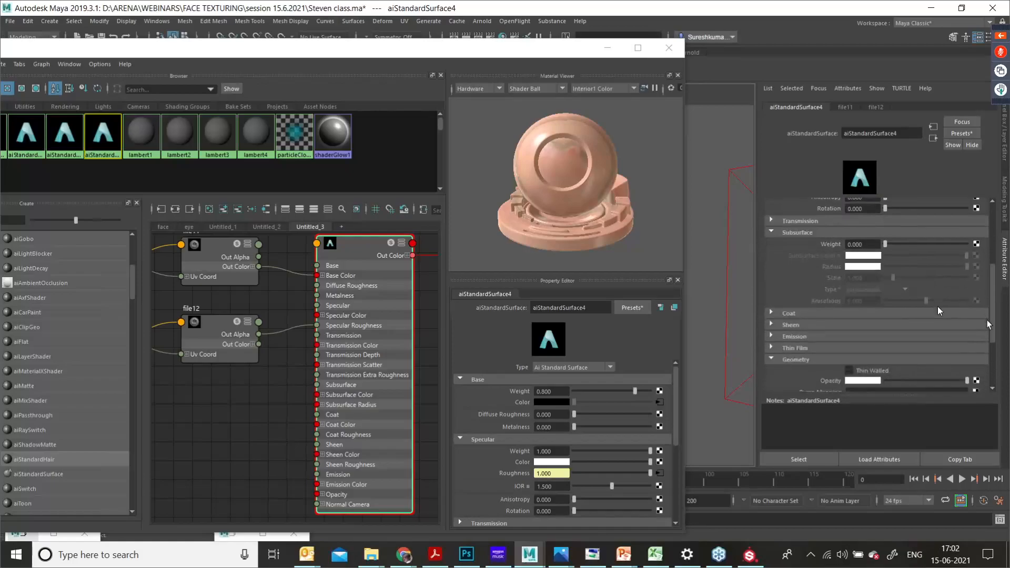
pyautogui.moveTo(886, 244); pyautogui.dragTo(895, 252)
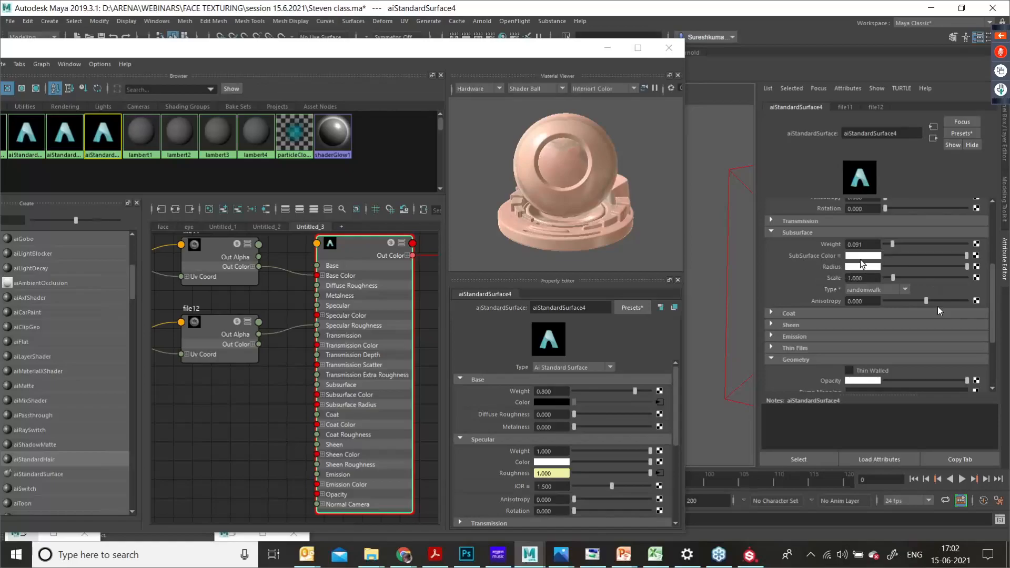
# Step: Map the material's SubSurface Color with a File texture using Steven low_face_BaseColor.png
pyautogui.click(976, 256)
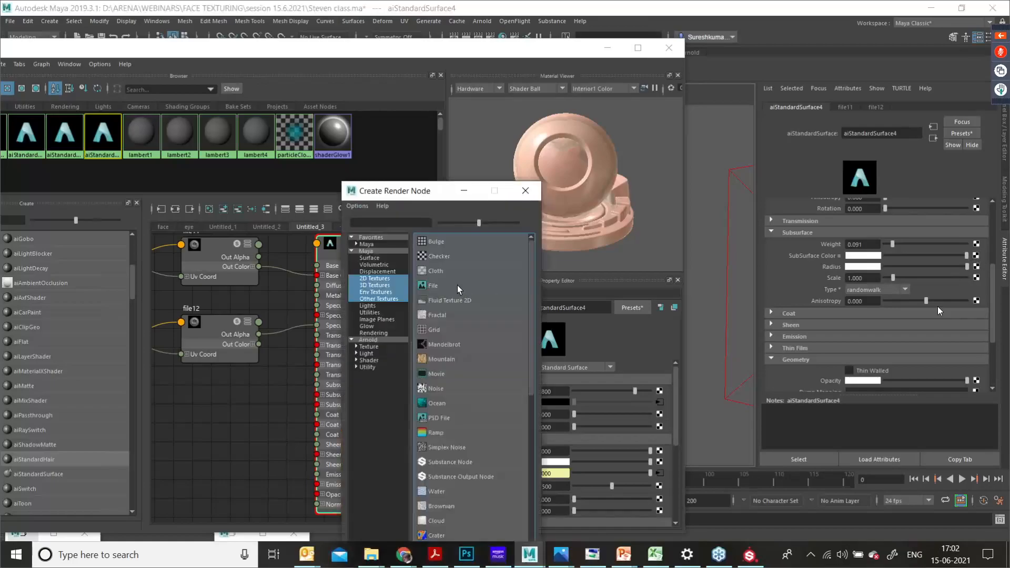
pyautogui.click(457, 285)
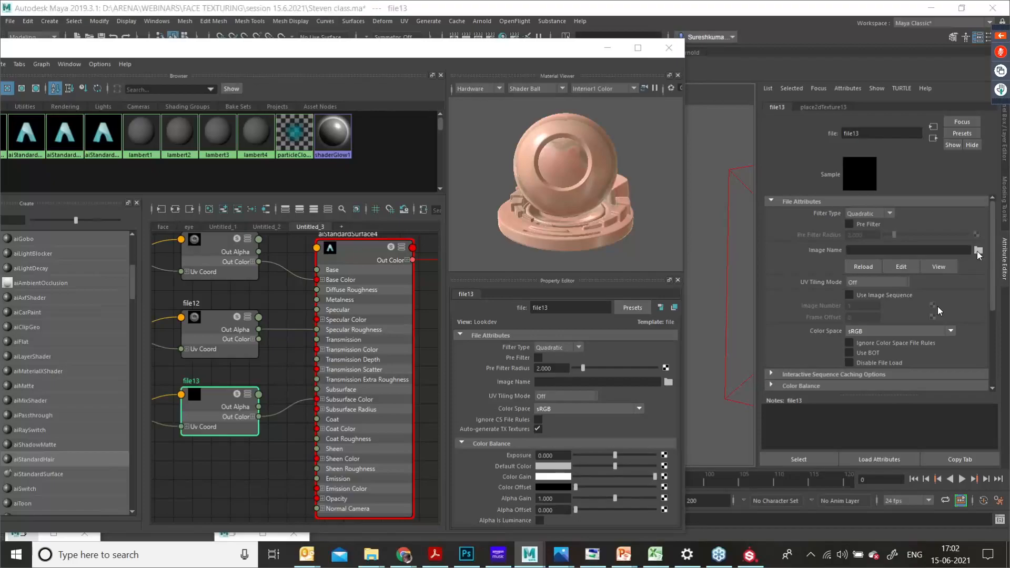
pyautogui.click(977, 250)
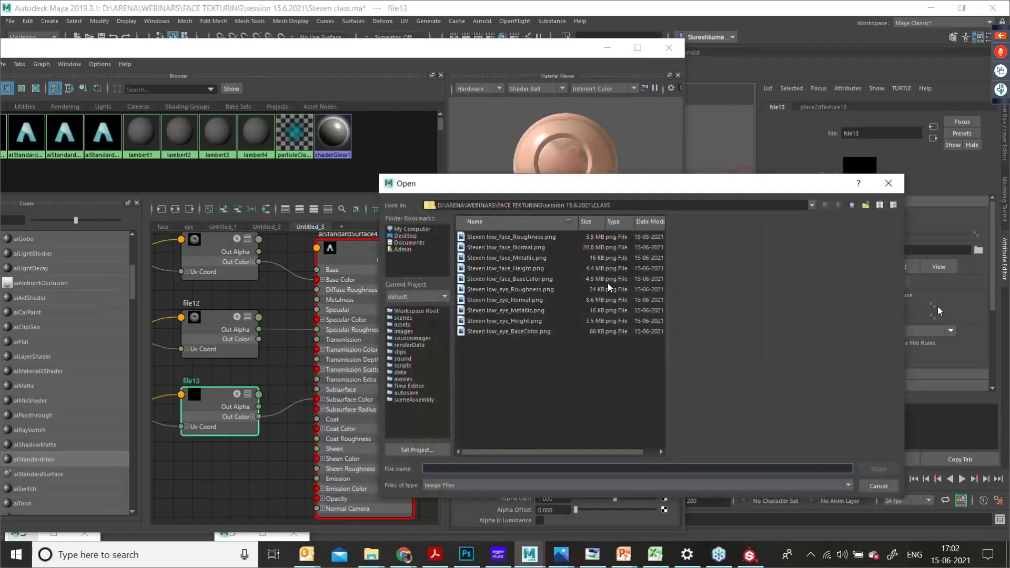
pyautogui.click(544, 282)
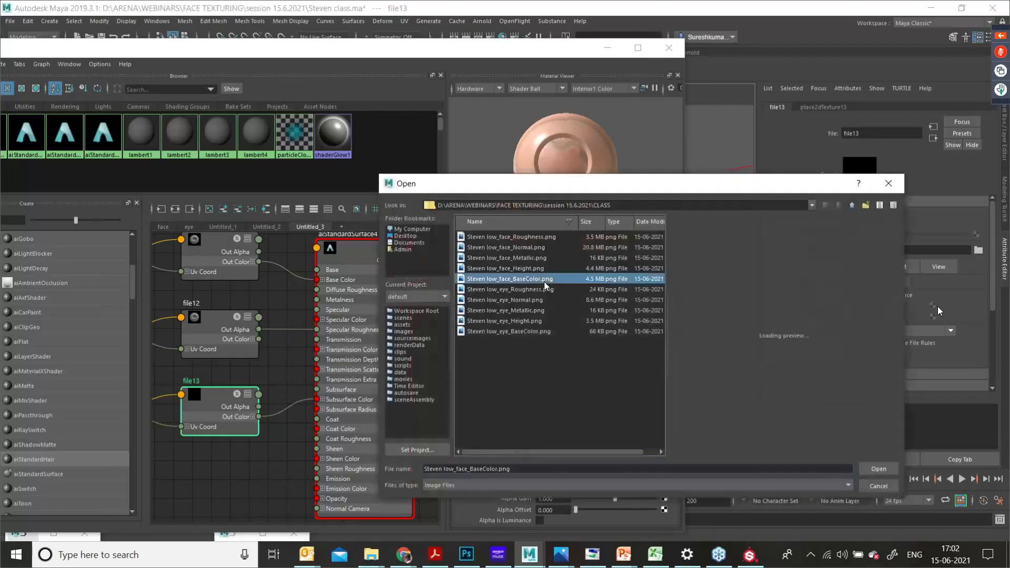
pyautogui.click(877, 469)
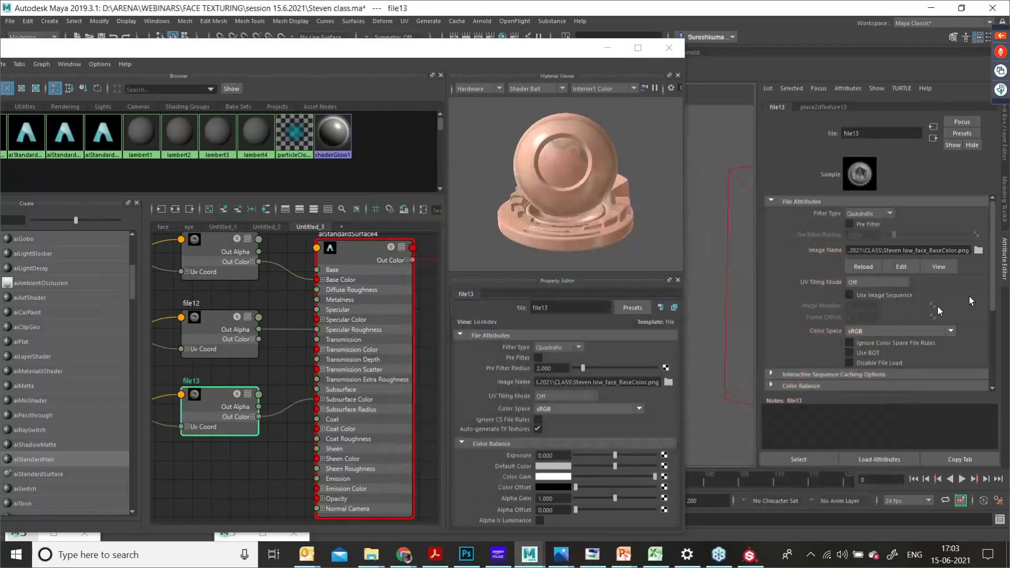
# Step: Map the material's subsurface Radius with another File texture using Steven low_face_BaseColor.png
pyautogui.click(933, 138)
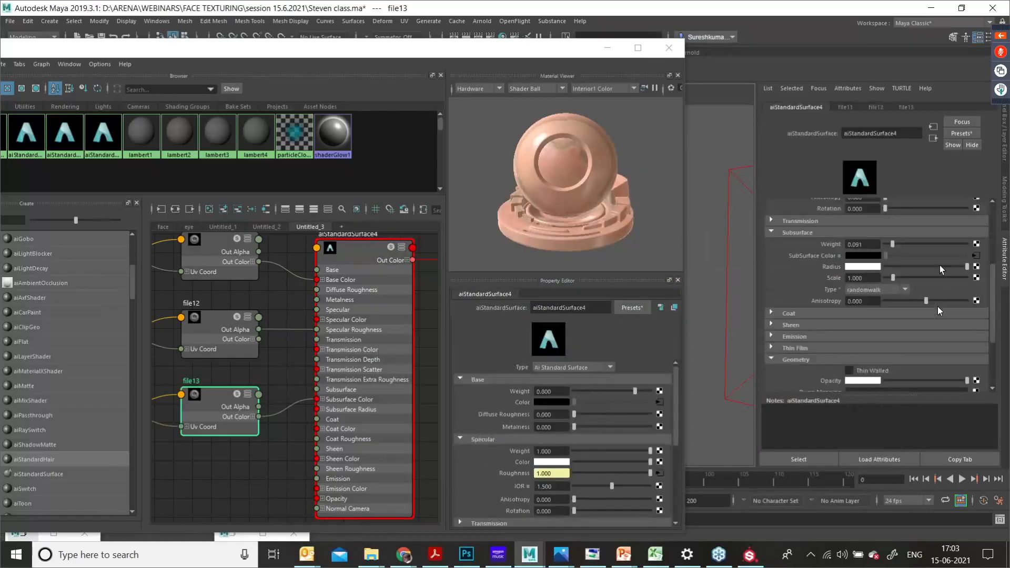
pyautogui.click(976, 267)
pyautogui.click(448, 286)
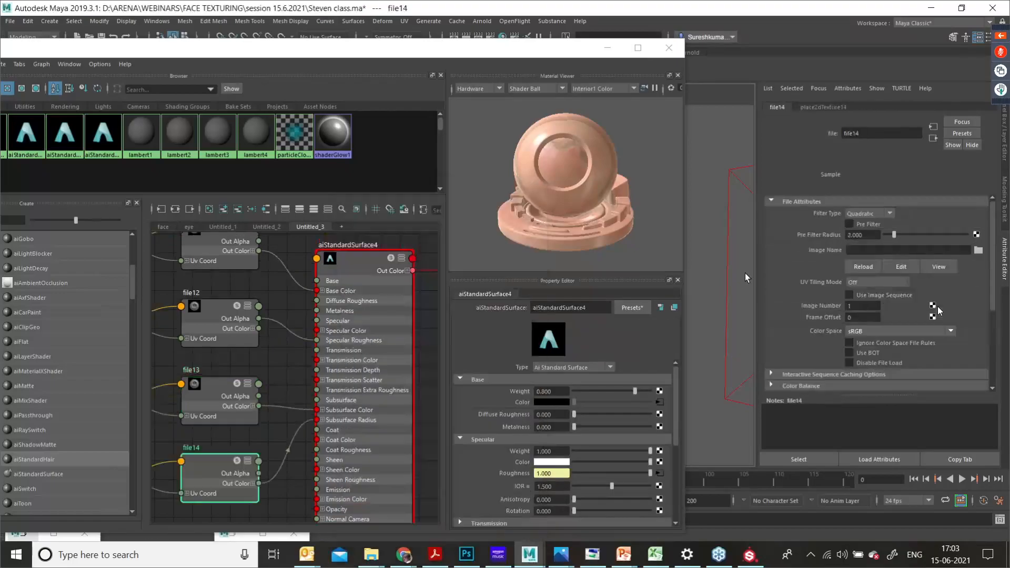
pyautogui.click(978, 250)
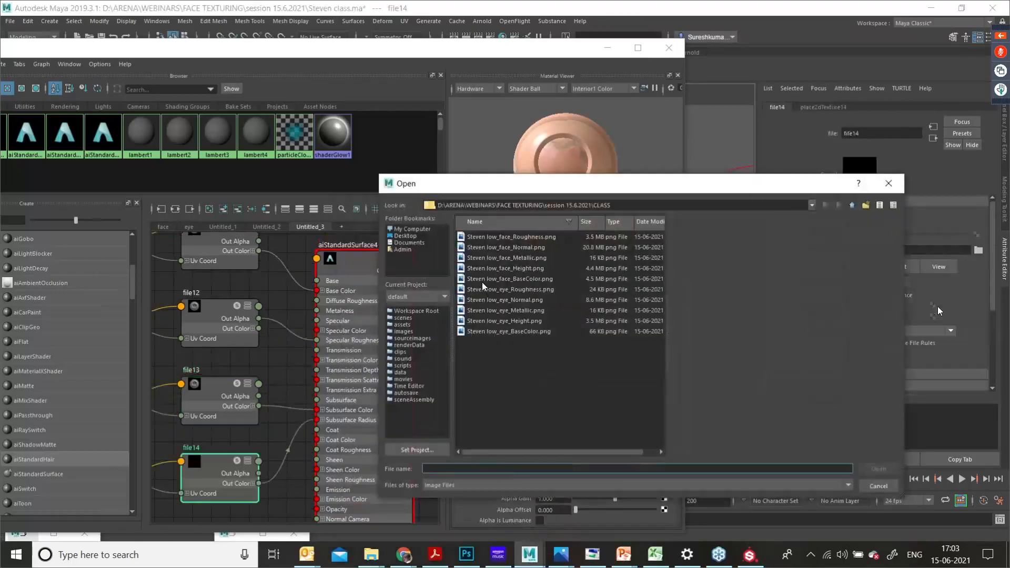
pyautogui.click(512, 279)
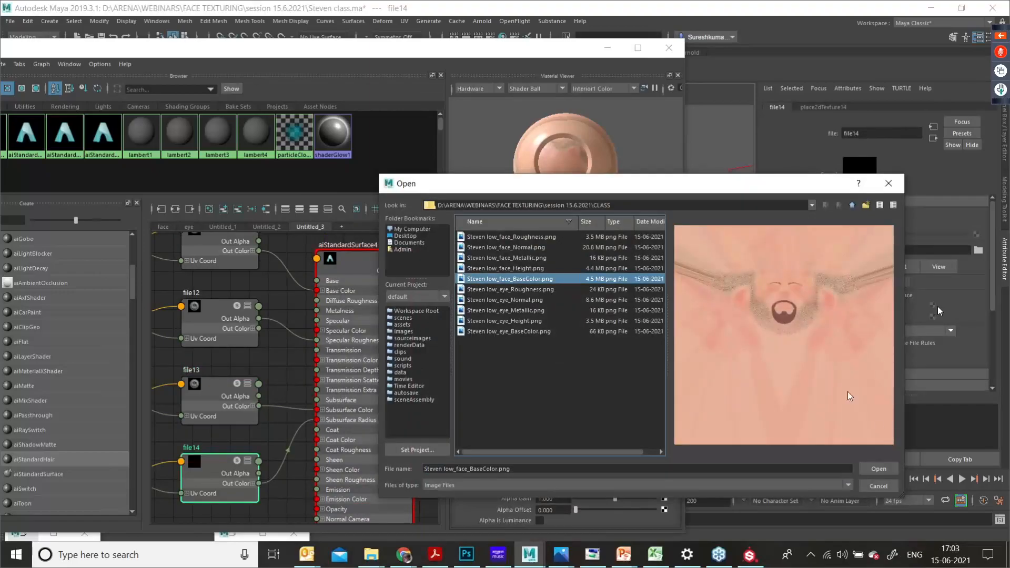
pyautogui.click(875, 469)
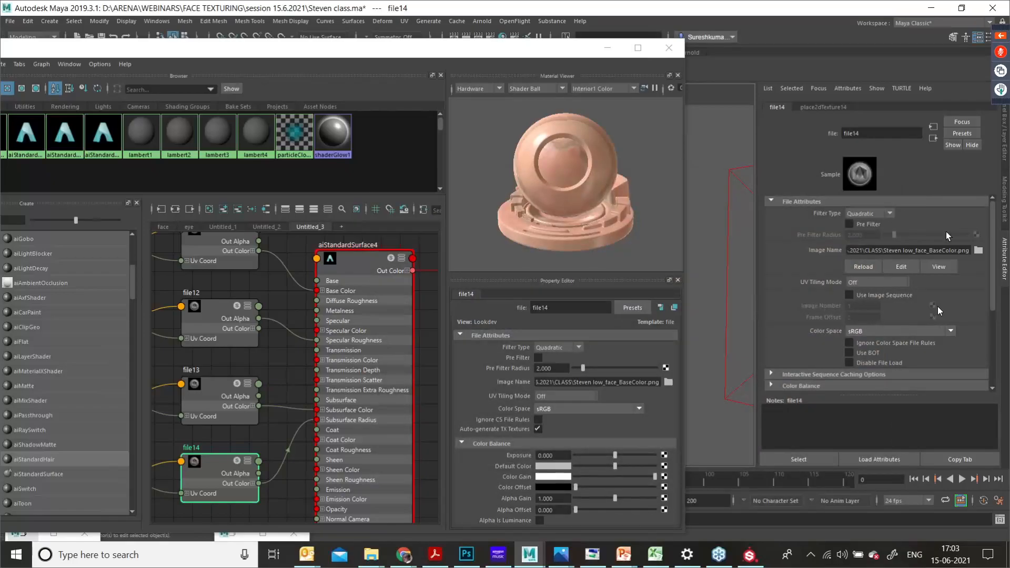
# Step: Connect a File texture to the material's Bump Mapping and load Steven low_face_Normal.png into it
pyautogui.click(363, 269)
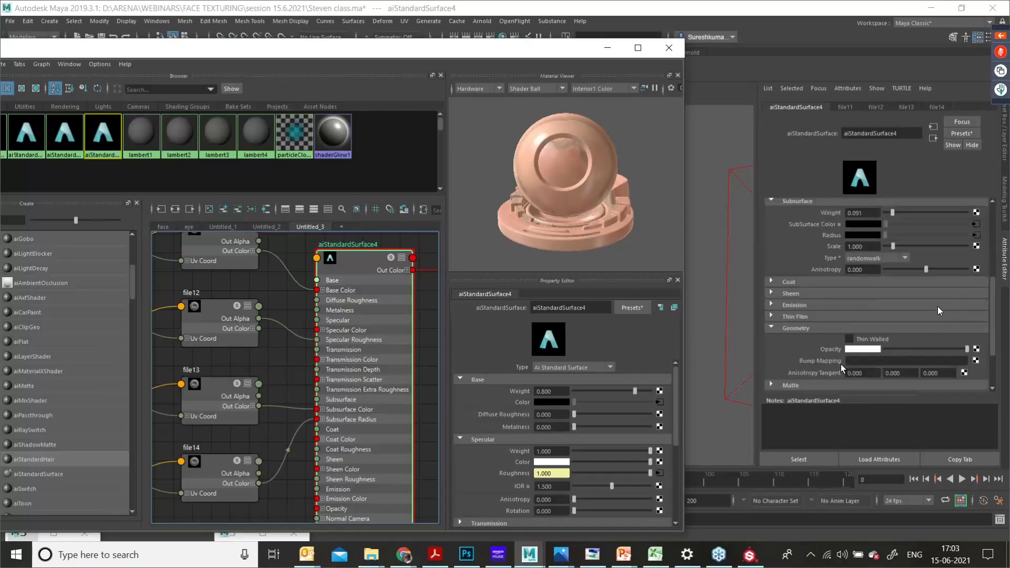
pyautogui.scroll(-1, 941, 356)
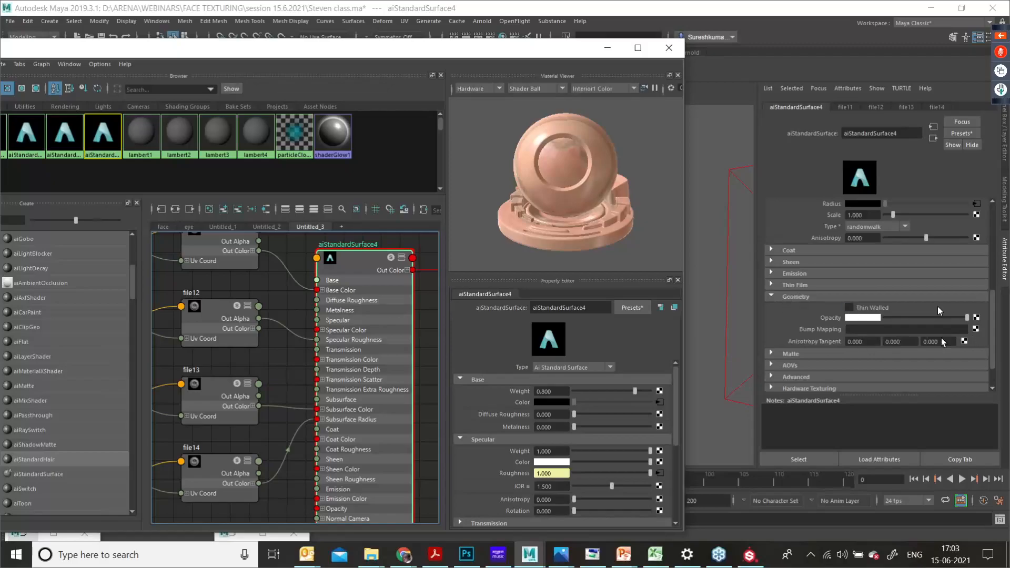
pyautogui.click(976, 330)
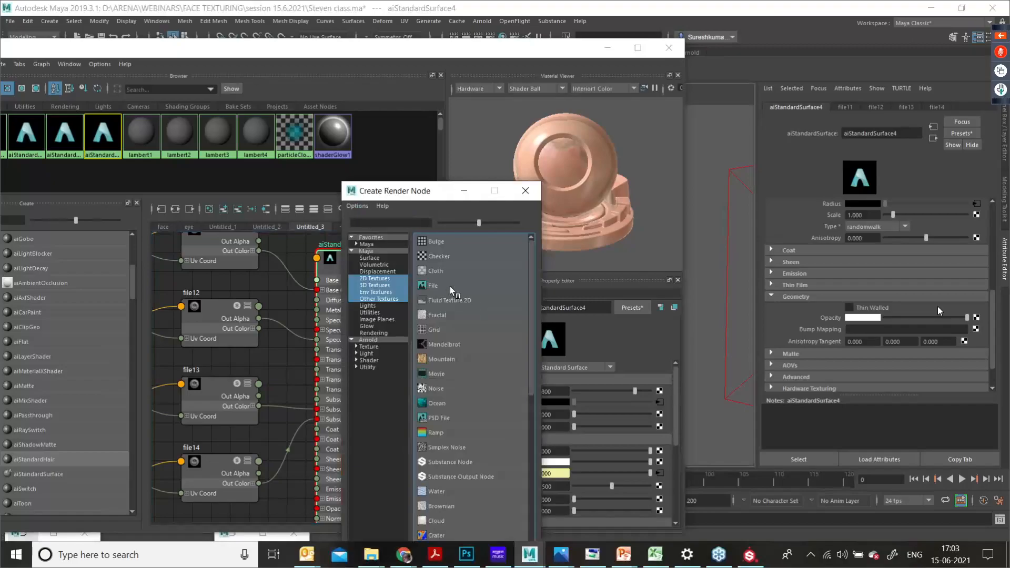
pyautogui.click(450, 287)
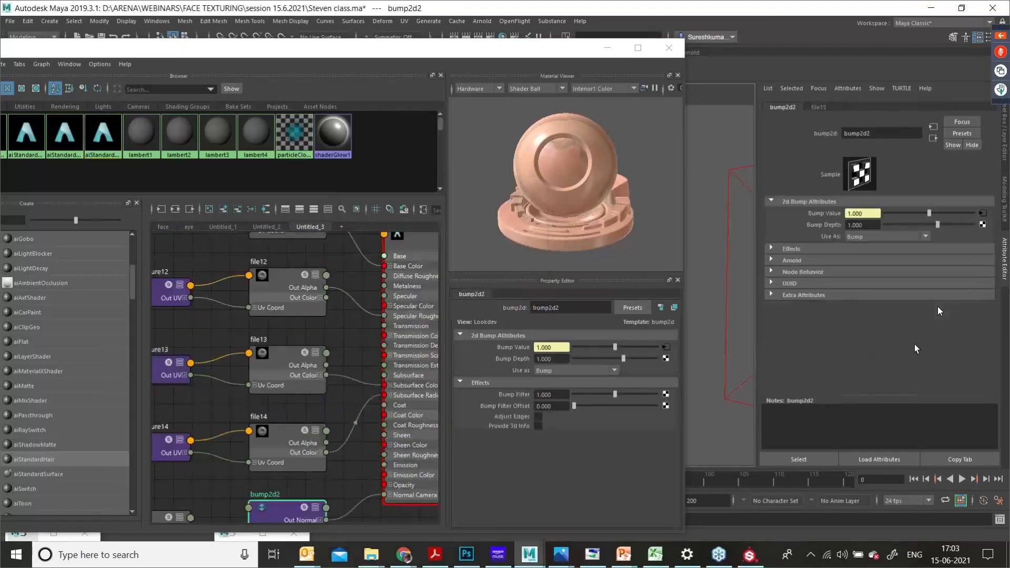
pyautogui.click(982, 215)
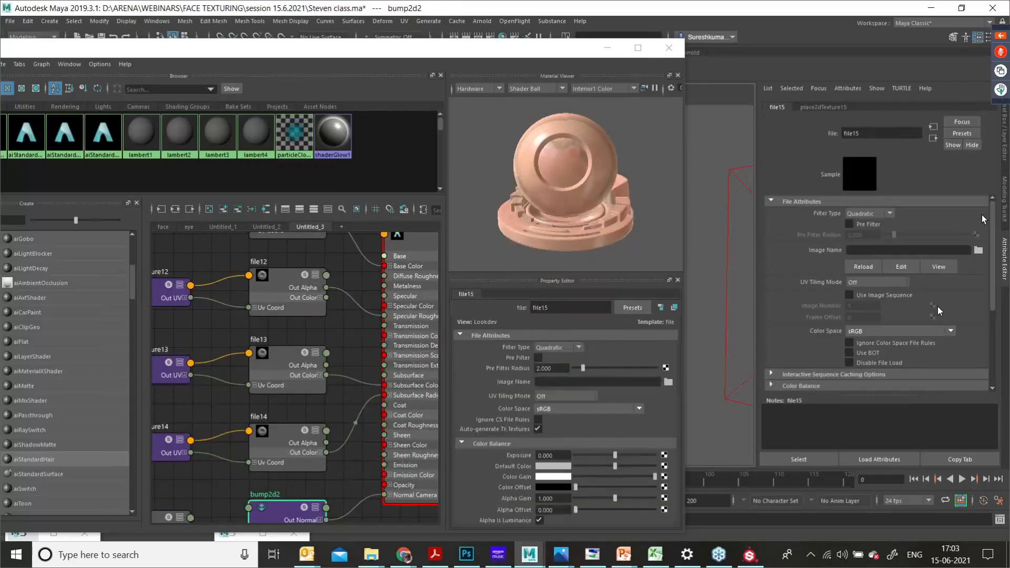
pyautogui.click(977, 250)
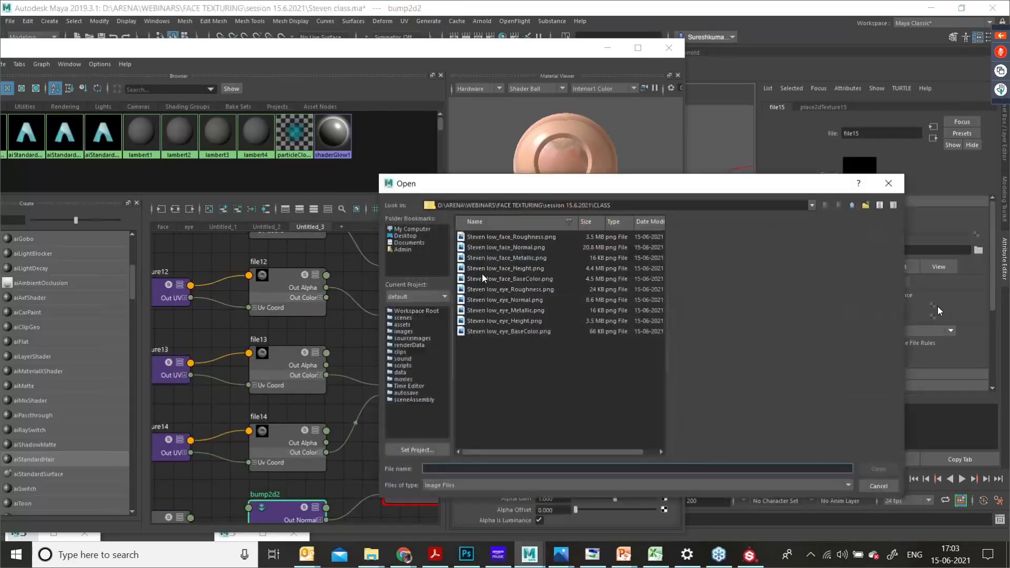
pyautogui.click(516, 247)
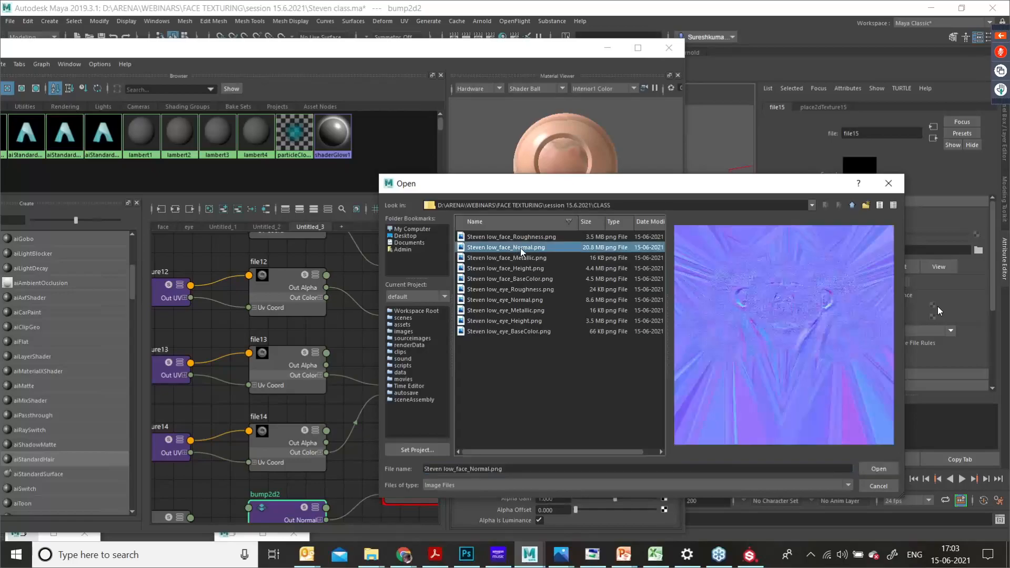
pyautogui.click(879, 469)
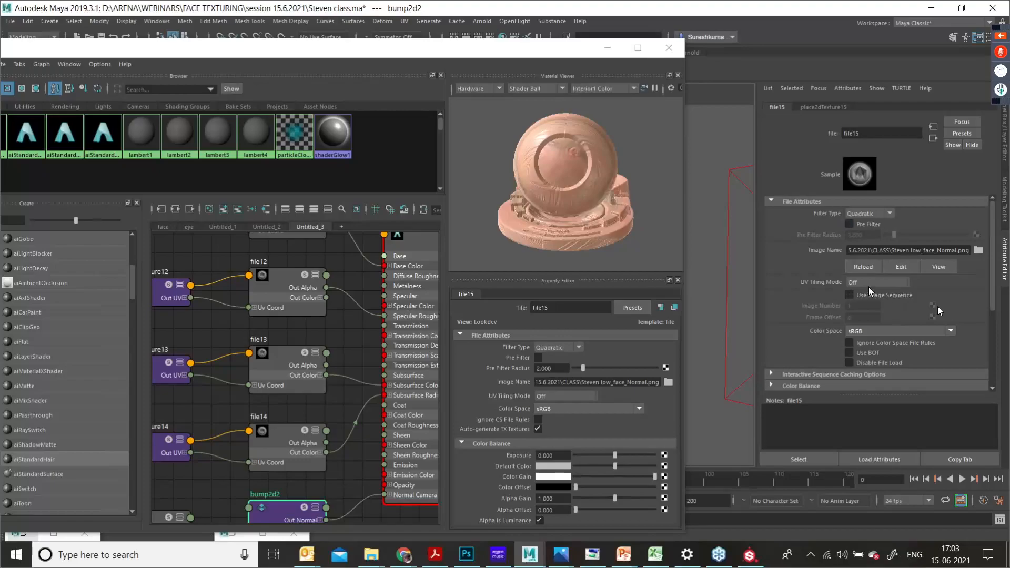
# Step: Set the bump2d node's Bump Depth to 0.3 and its Use As option to Tangent Space Normals
pyautogui.scroll(-2, 938, 311)
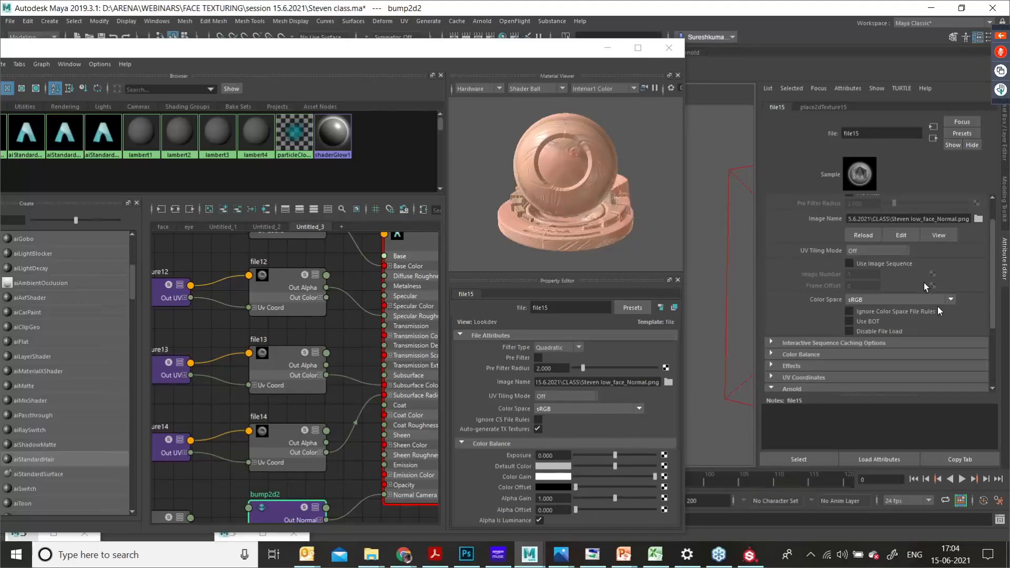
pyautogui.click(933, 139)
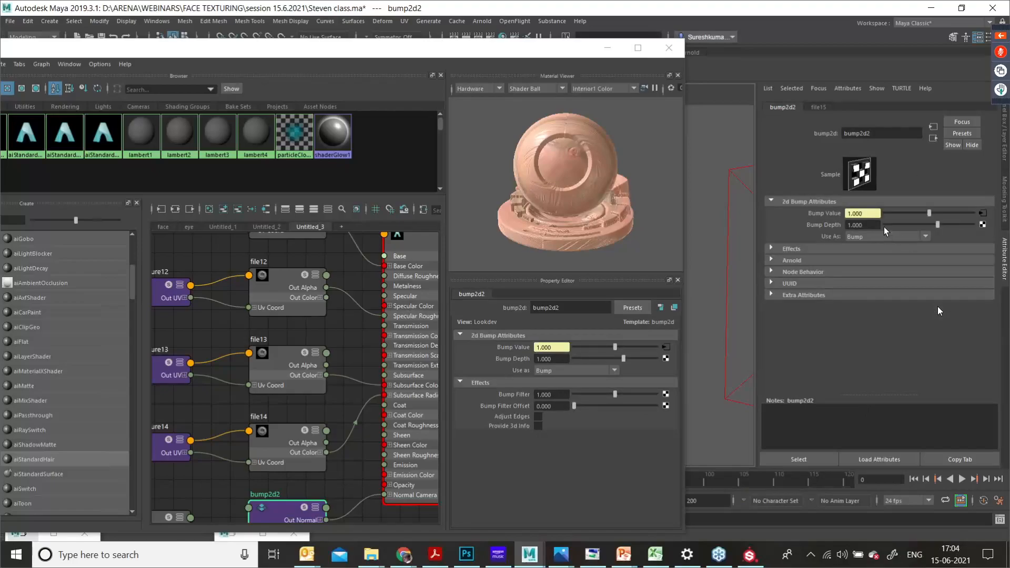
pyautogui.moveTo(869, 225); pyautogui.dragTo(823, 232)
pyautogui.write('0.1')
pyautogui.press('Return')
pyautogui.write('0.3')
pyautogui.press('Return')
pyautogui.click(924, 236)
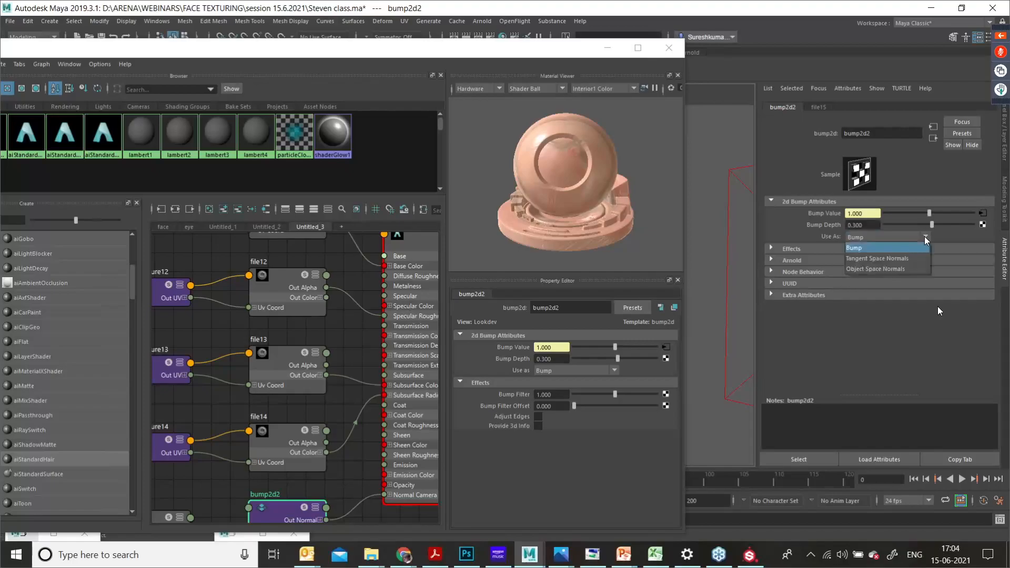
pyautogui.click(899, 259)
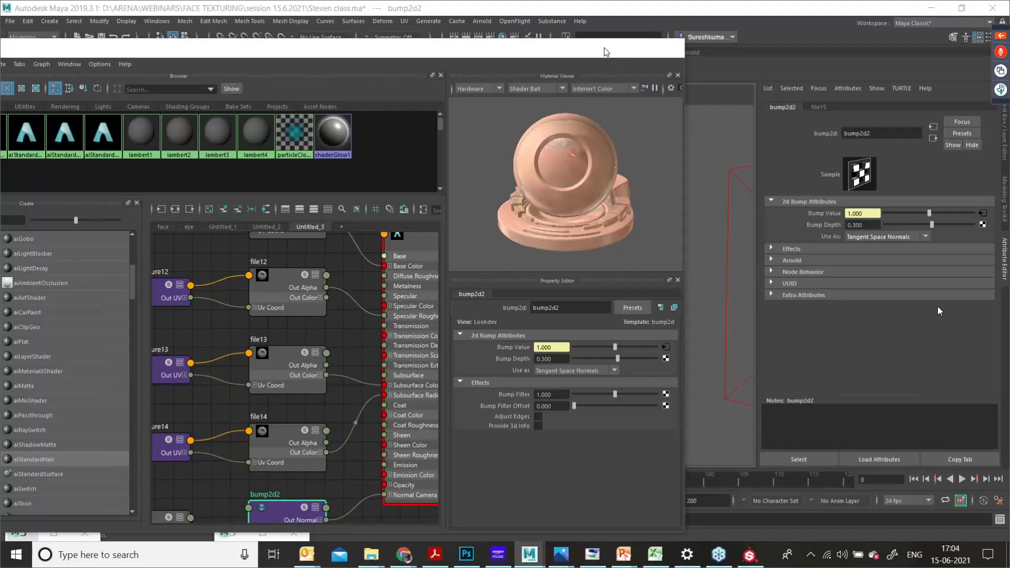
# Step: Close the UV Editor window and assign the textured face aiStandardSurface material to the head mesh
pyautogui.click(607, 49)
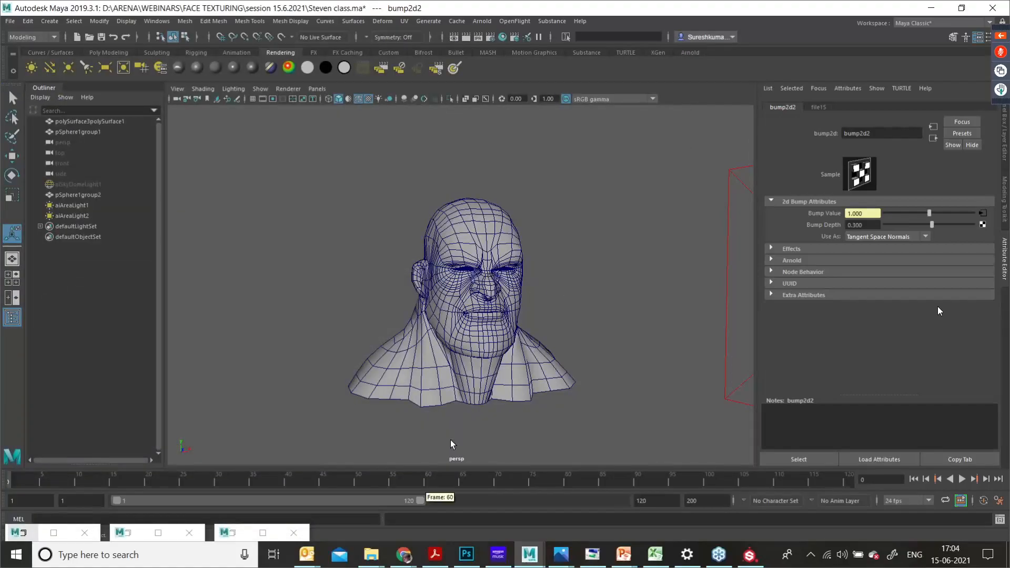
pyautogui.click(241, 531)
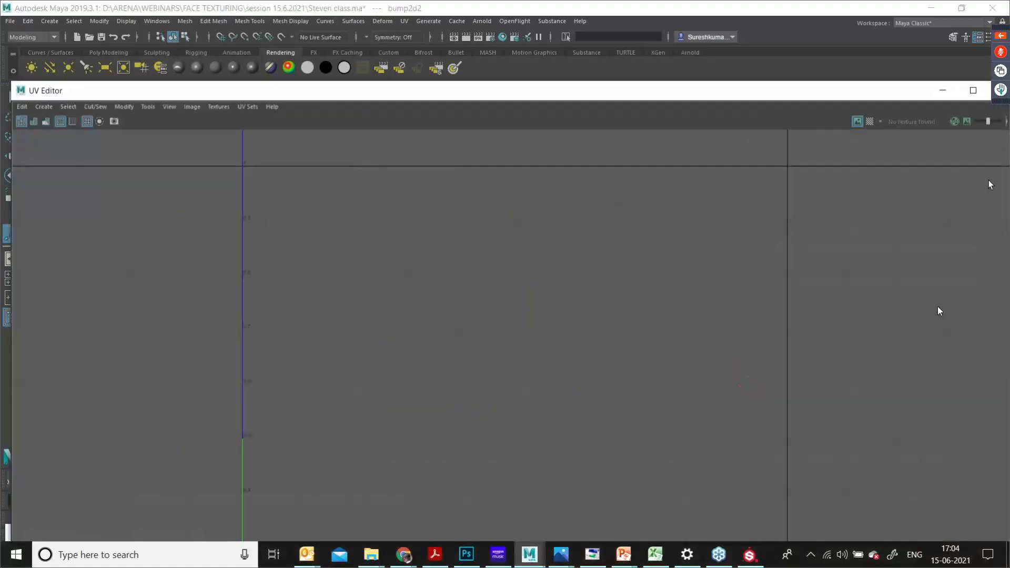
pyautogui.click(990, 91)
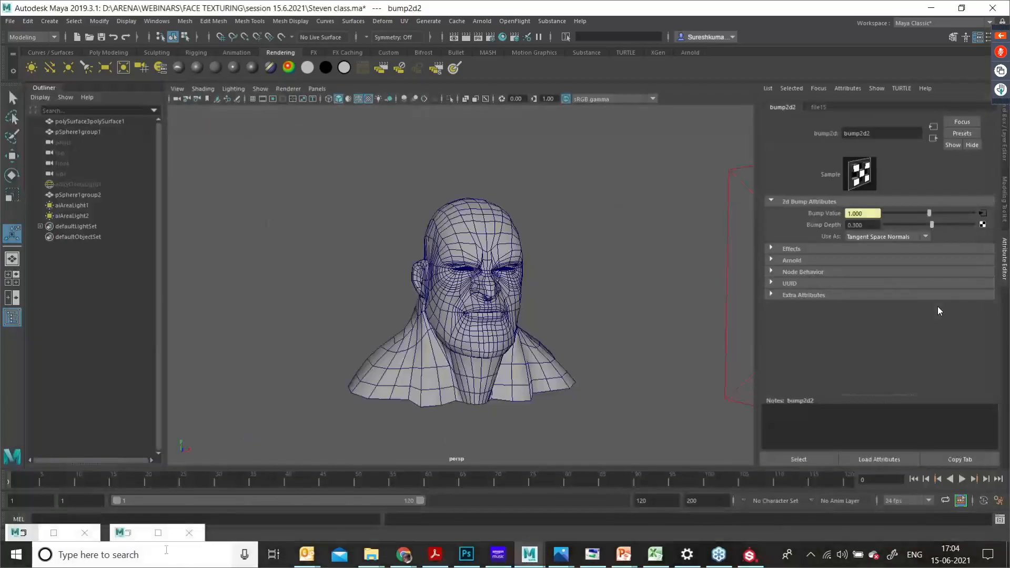
pyautogui.click(125, 532)
pyautogui.scroll(-3, 386, 337)
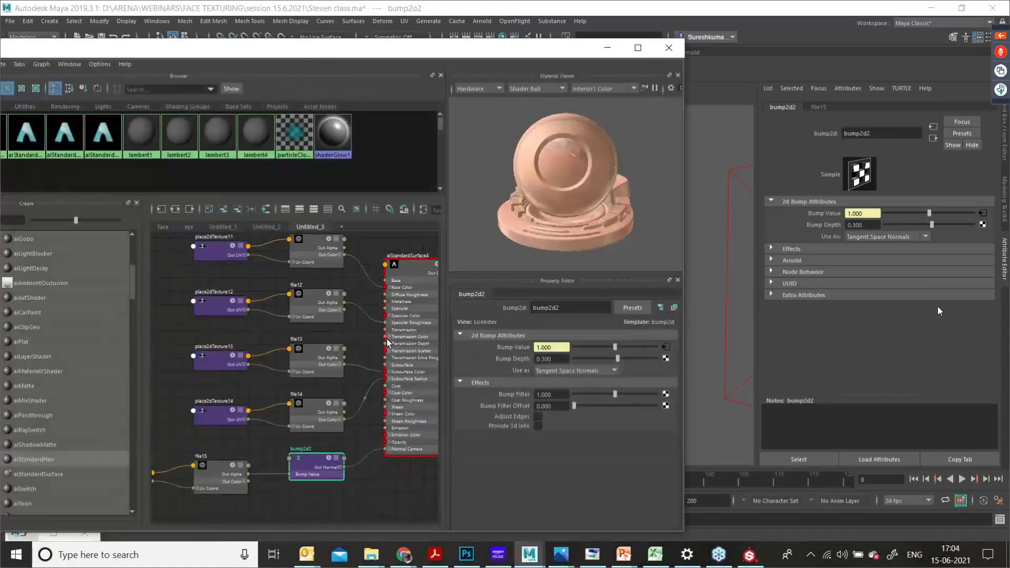
pyautogui.moveTo(514, 56); pyautogui.dragTo(388, 83)
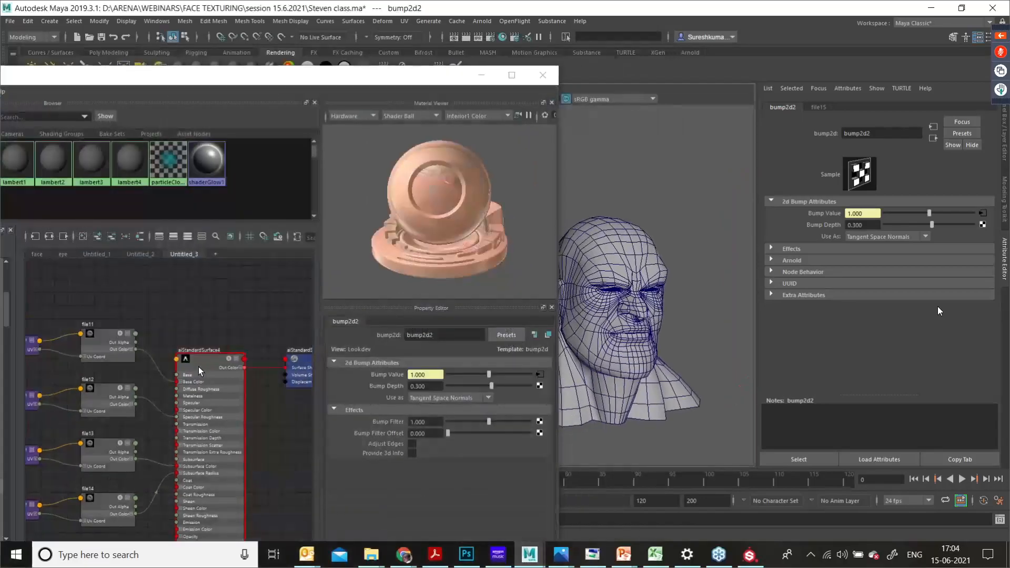
pyautogui.moveTo(199, 367); pyautogui.dragTo(624, 256, button='middle')
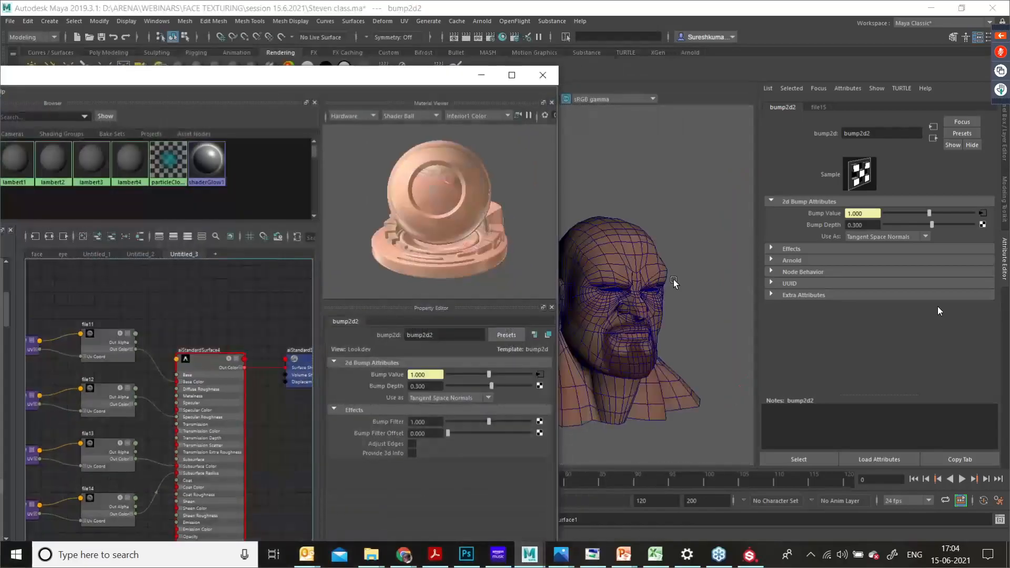
# Step: Examine the textured face up close around the eyes and nose, and select the eyeball mesh
pyautogui.keyDown('alt'); pyautogui.moveTo(664, 298); pyautogui.dragTo(618, 286); pyautogui.keyUp('alt')
pyautogui.keyDown('alt'); pyautogui.moveTo(616, 285); pyautogui.dragTo(634, 295, button='middle'); pyautogui.keyUp('alt')
pyautogui.keyDown('alt'); pyautogui.moveTo(635, 297); pyautogui.dragTo(676, 347, button='right'); pyautogui.keyUp('alt')
pyautogui.keyDown('alt'); pyautogui.moveTo(675, 347); pyautogui.dragTo(651, 334, button='middle'); pyautogui.keyUp('alt')
pyautogui.keyDown('alt'); pyautogui.moveTo(651, 333); pyautogui.dragTo(626, 291); pyautogui.keyUp('alt')
pyautogui.keyDown('alt'); pyautogui.moveTo(626, 291); pyautogui.dragTo(676, 345, button='right'); pyautogui.keyUp('alt')
pyautogui.keyDown('alt'); pyautogui.moveTo(676, 345); pyautogui.dragTo(636, 353, button='middle'); pyautogui.keyUp('alt')
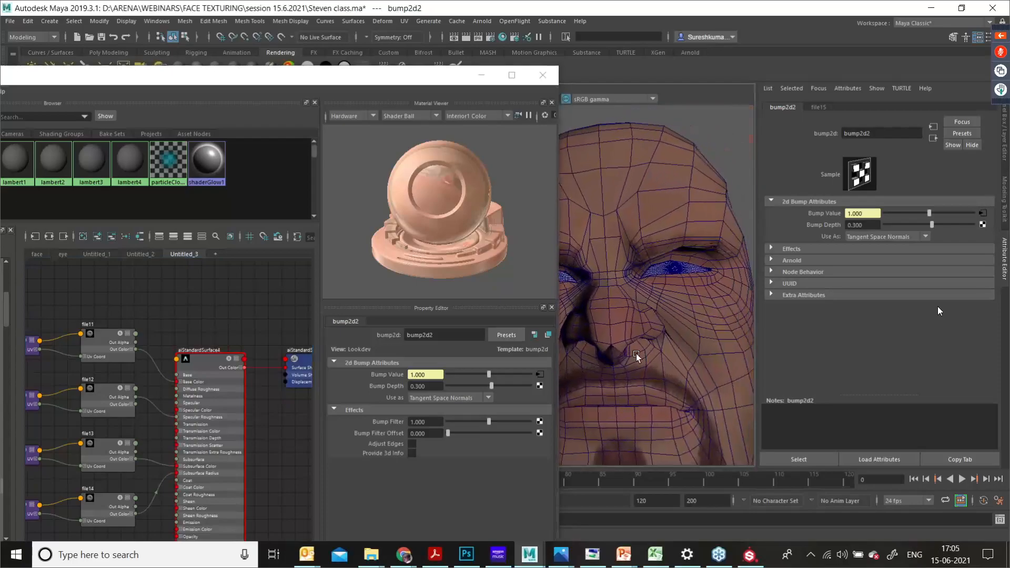
pyautogui.click(667, 269)
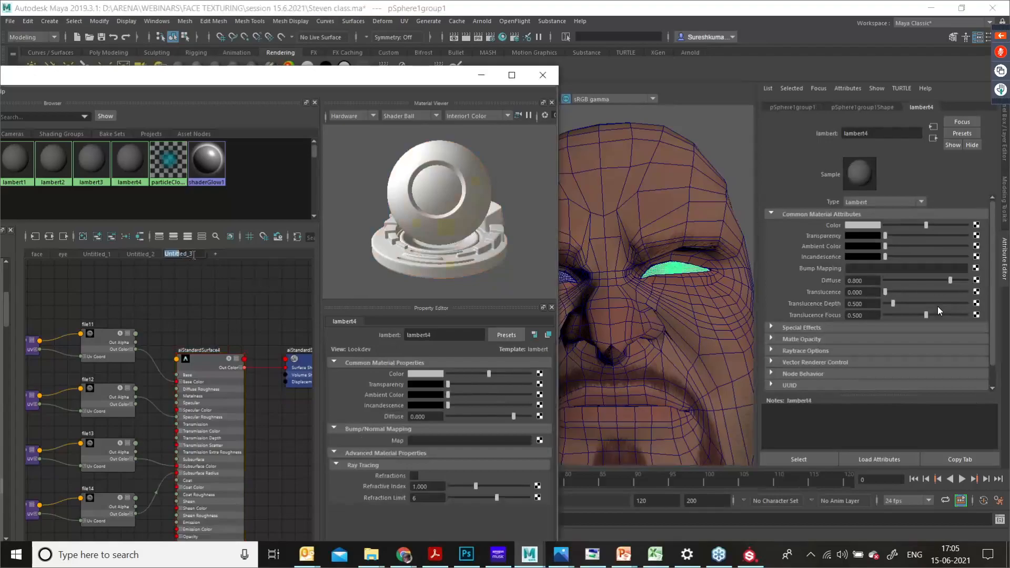
# Step: Rename the Untitled_3 graph tab as face and add another graph tab named eye
pyautogui.doubleClick(179, 254)
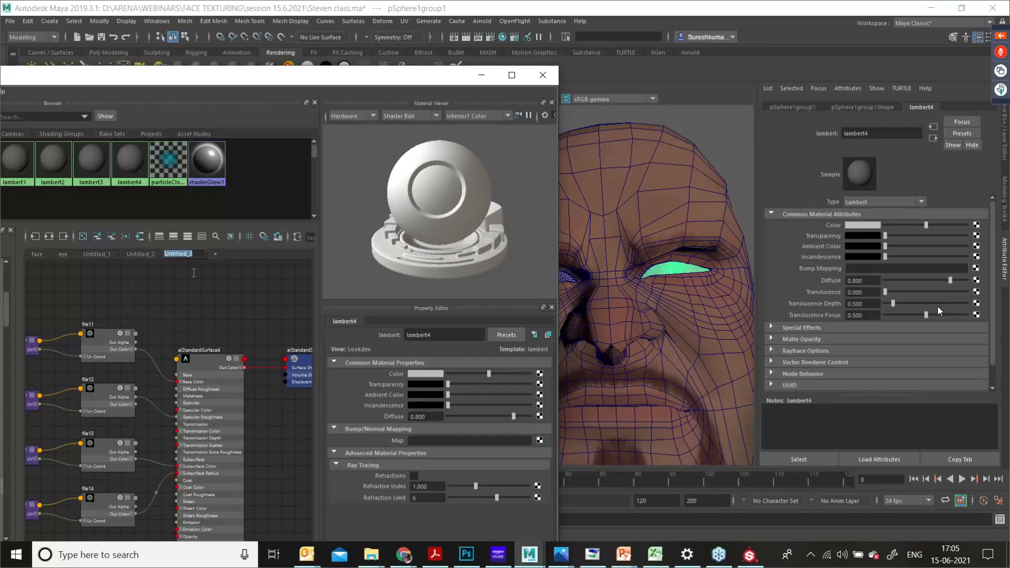
pyautogui.write('face')
pyautogui.press('Return')
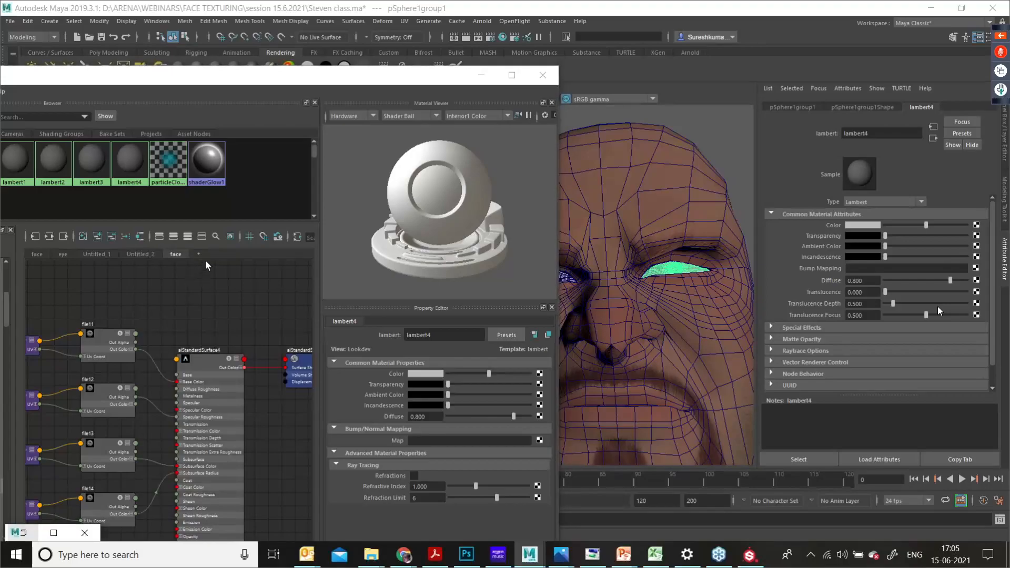
pyautogui.click(198, 254)
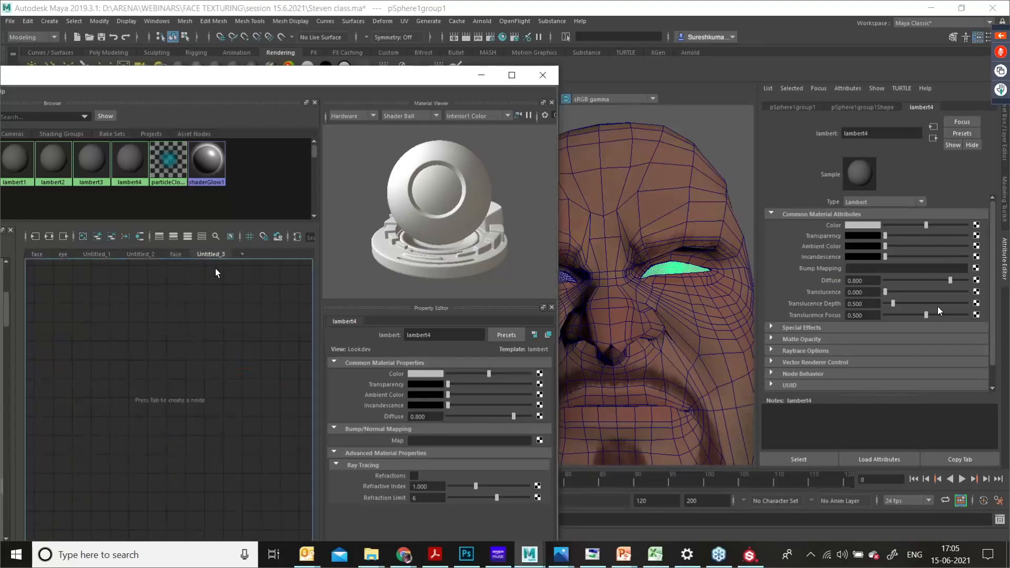
pyautogui.doubleClick(220, 254)
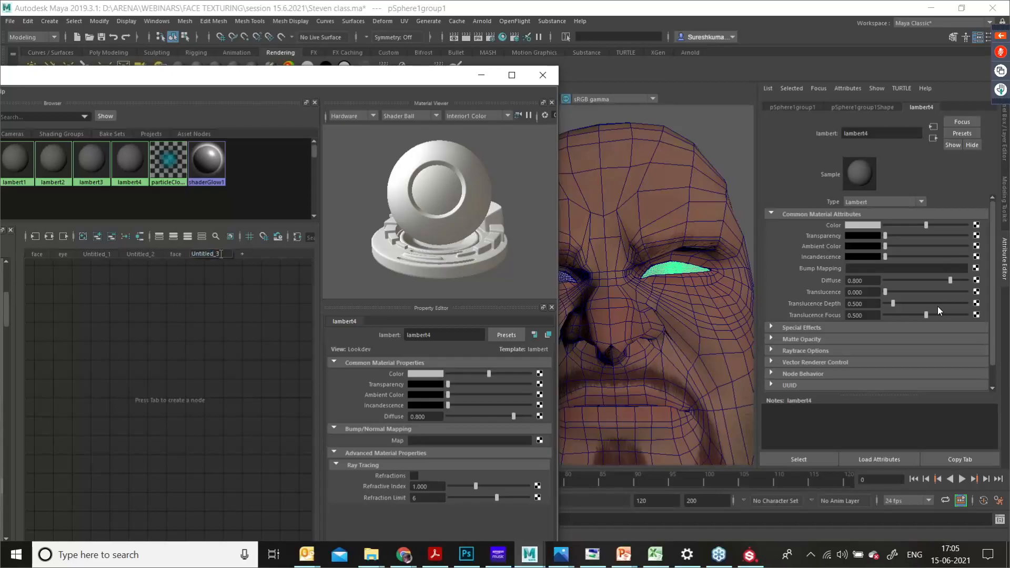
pyautogui.write('eye')
pyautogui.press('Return')
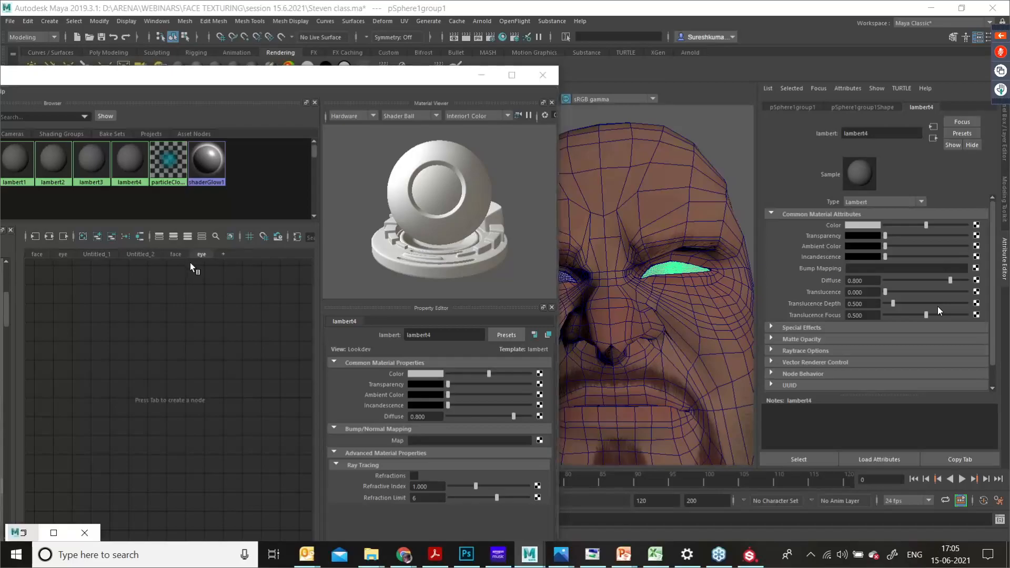
# Step: Create a new aiStandardSurface material in the empty eye graph
pyautogui.moveTo(289, 88); pyautogui.dragTo(576, 45)
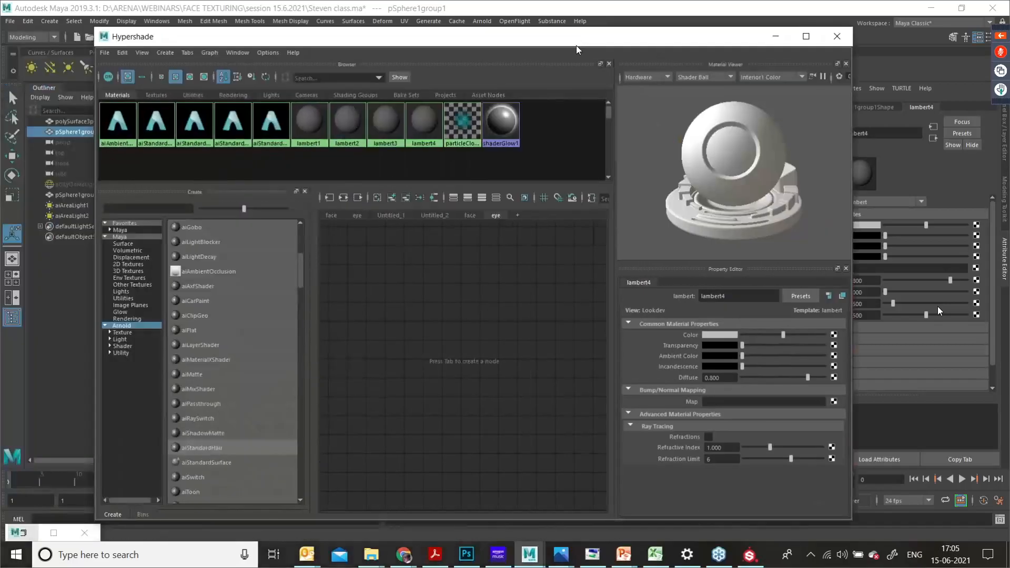
pyautogui.click(234, 462)
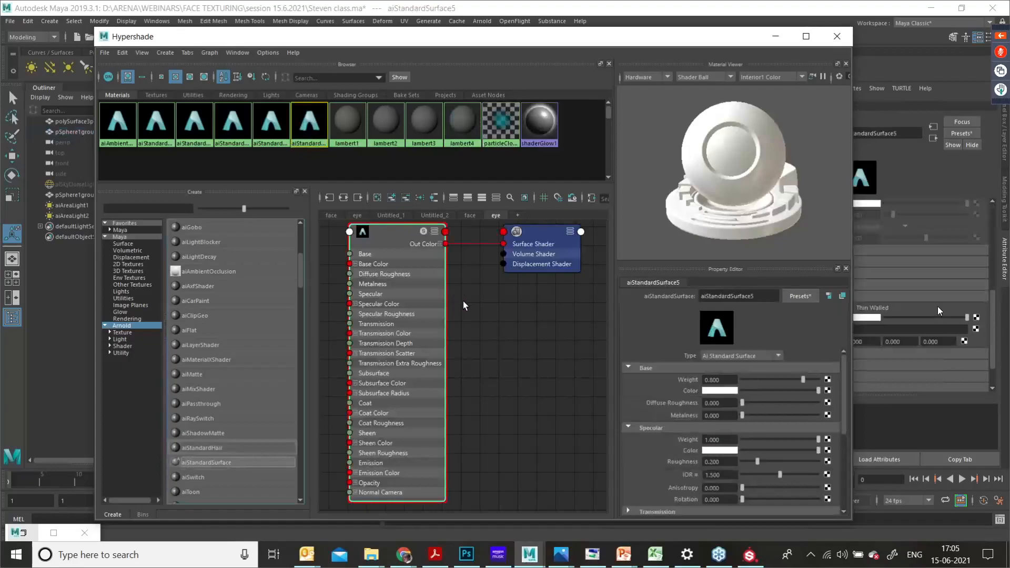
pyautogui.scroll(-2, 461, 301)
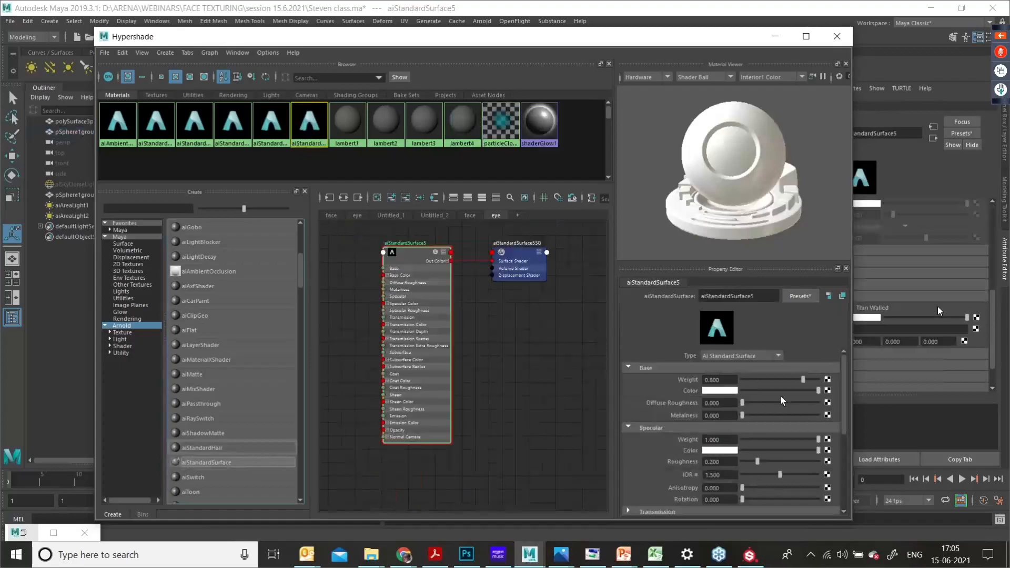
# Step: Map the eye material's base Color with a File texture using Steven low_eye_BaseColor.png
pyautogui.click(827, 390)
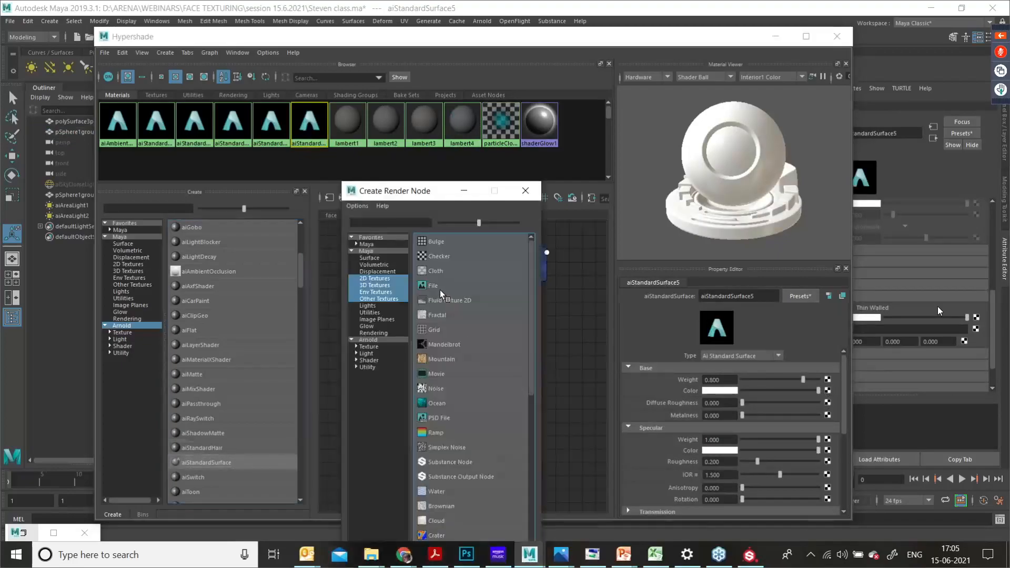
pyautogui.click(441, 290)
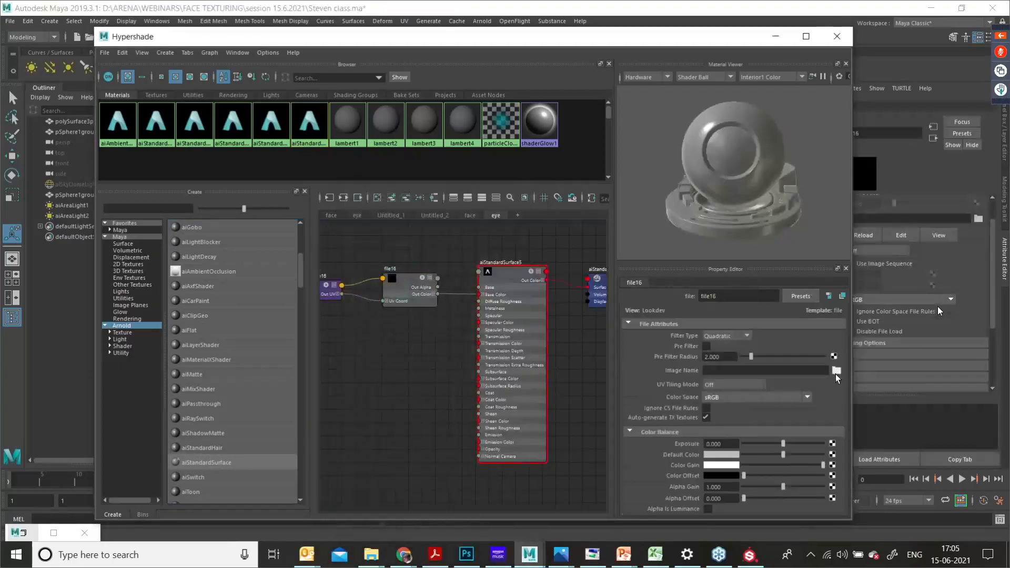
pyautogui.click(836, 370)
pyautogui.click(517, 332)
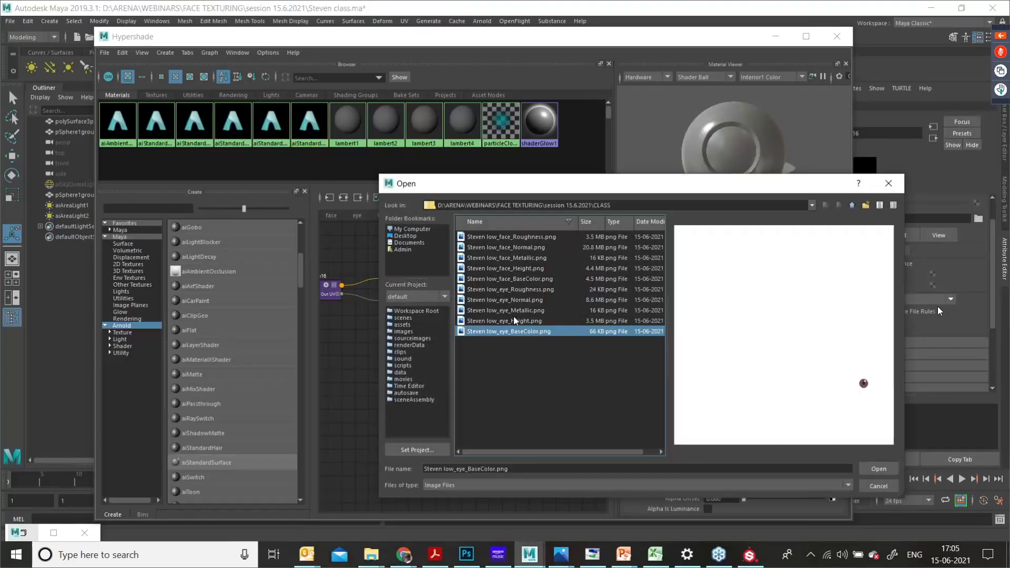
pyautogui.click(878, 468)
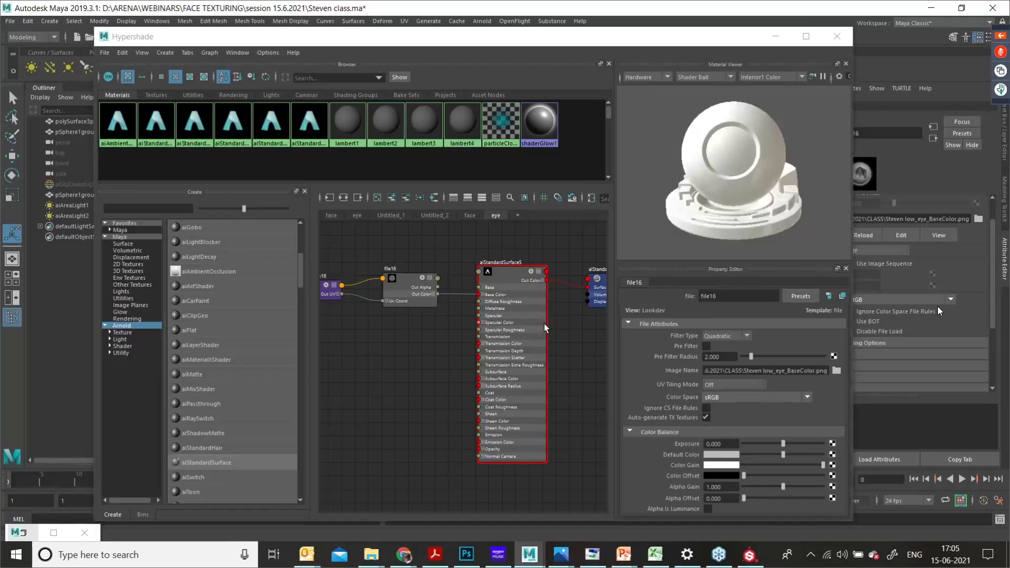
# Step: Assign the new eye material to both eyeball meshes, pSphere1group1 and pSphere1group2
pyautogui.moveTo(585, 44); pyautogui.dragTo(289, 148)
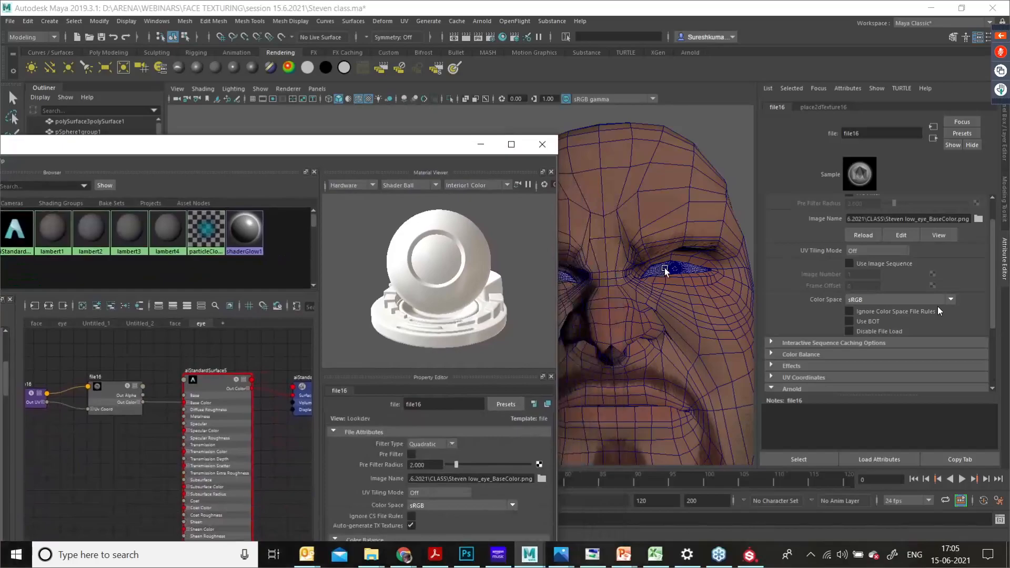
pyautogui.click(663, 269)
pyautogui.click(215, 387)
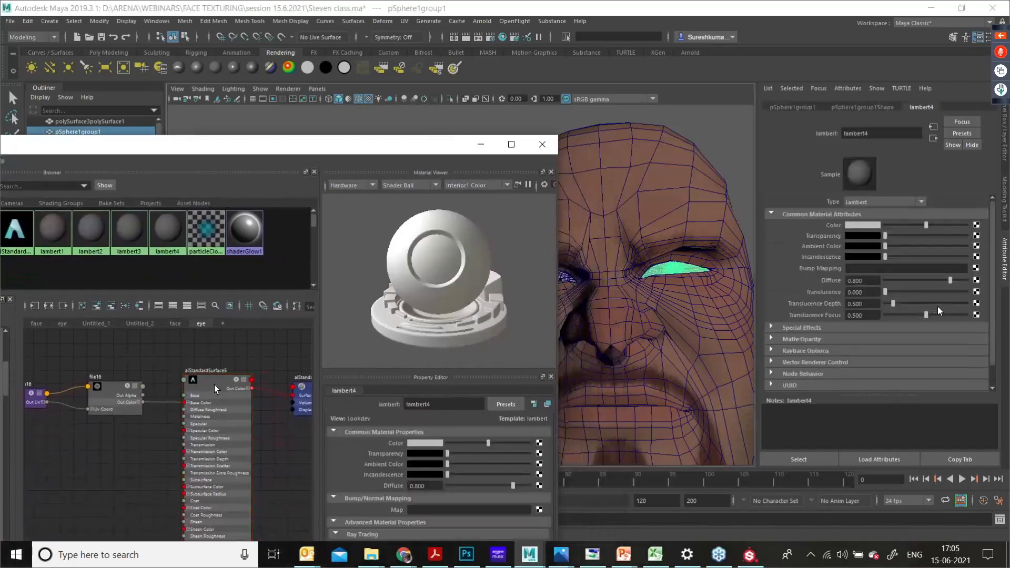
pyautogui.click(671, 267)
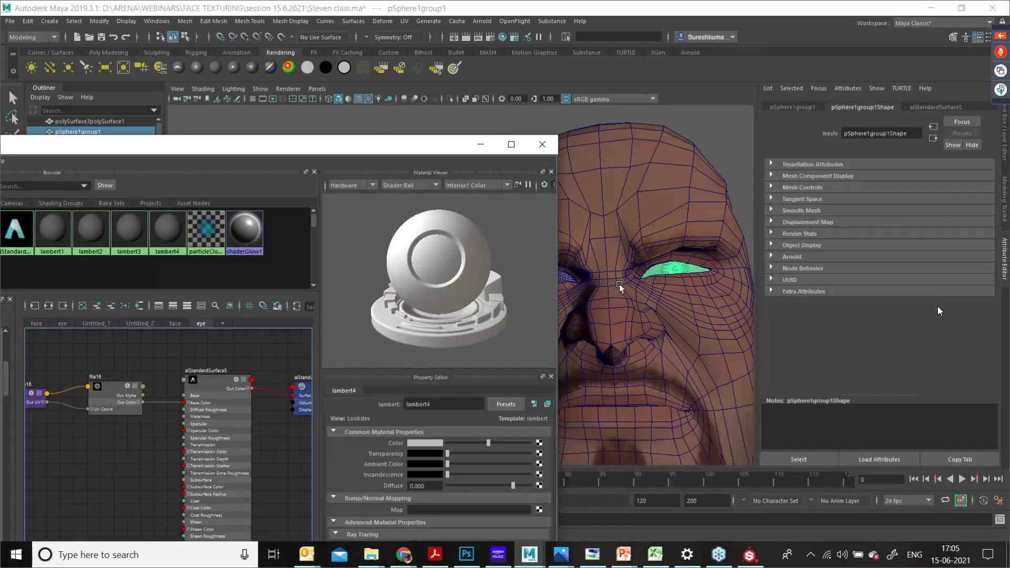
pyautogui.moveTo(430, 141); pyautogui.dragTo(292, 155)
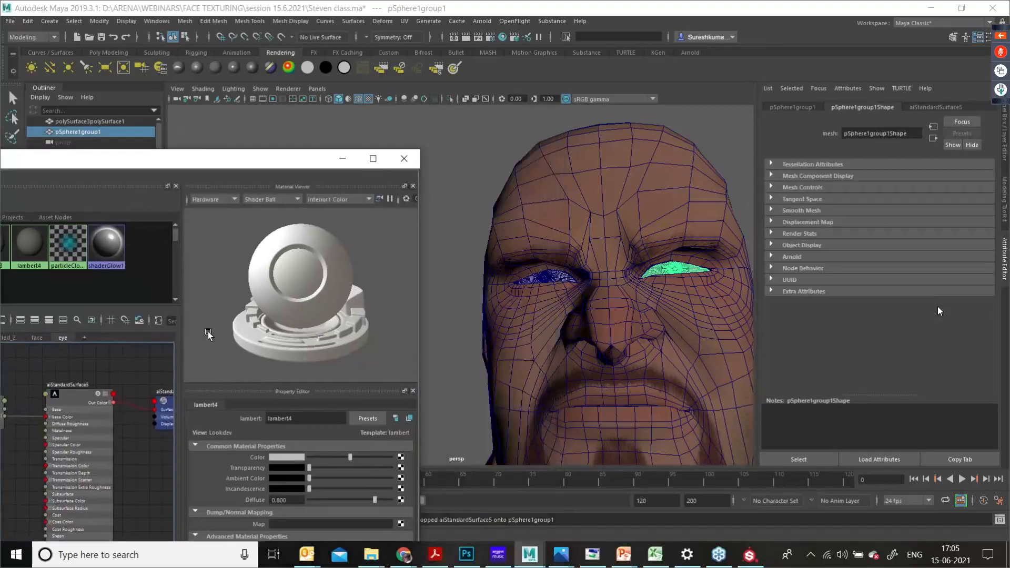
pyautogui.moveTo(186, 380); pyautogui.dragTo(550, 275, button='middle')
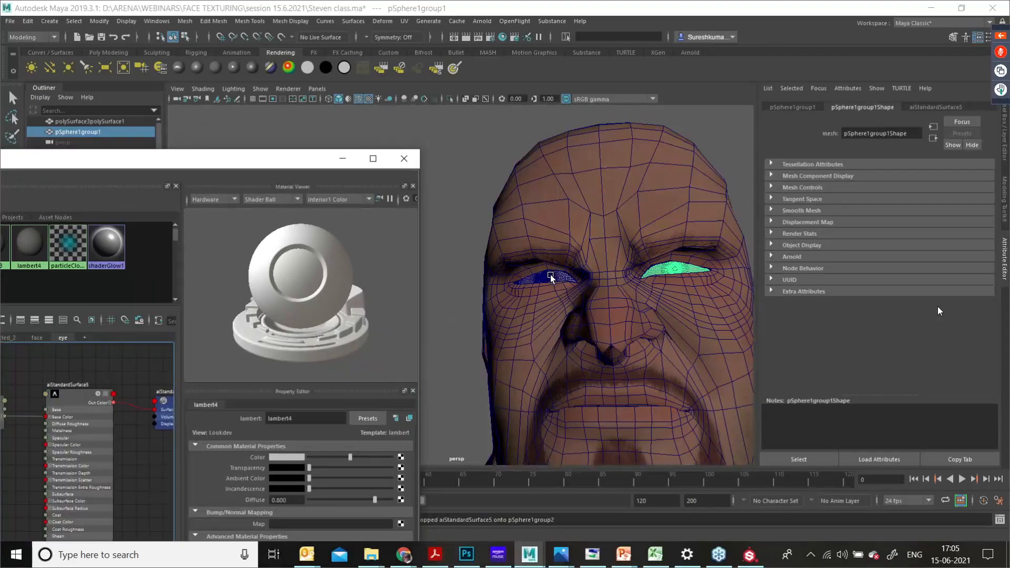
# Step: Minimize the Hypershade, turn off the wireframe overlay on the shaded models, and clear the selection
pyautogui.click(344, 157)
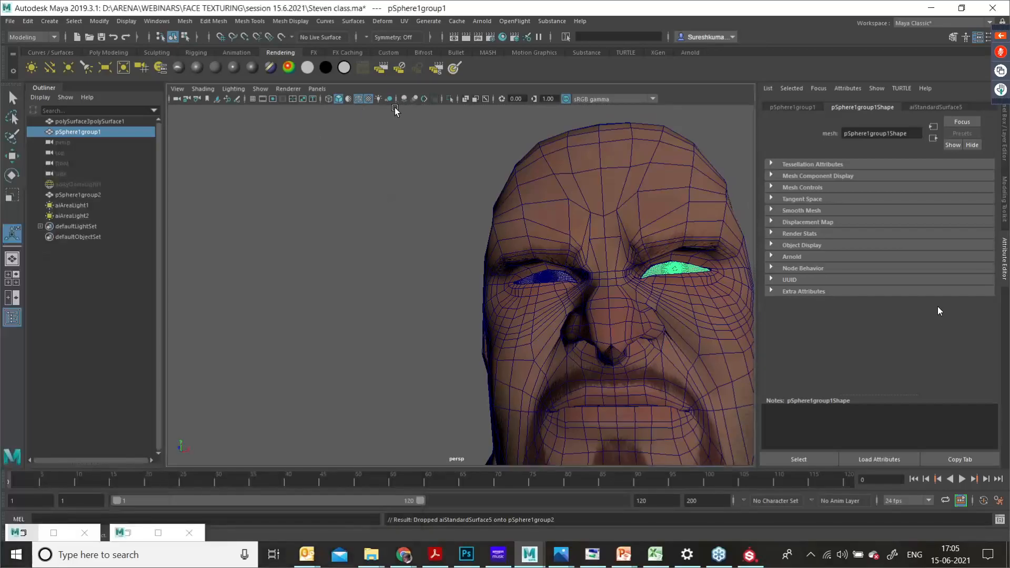
pyautogui.click(359, 99)
pyautogui.click(406, 225)
# Step: Examine the placement and attributes of the two Arnold area lights on either side of the head
pyautogui.keyDown('alt'); pyautogui.moveTo(526, 295); pyautogui.dragTo(573, 307); pyautogui.keyUp('alt')
pyautogui.keyDown('alt'); pyautogui.moveTo(572, 308); pyautogui.dragTo(329, 291, button='right'); pyautogui.keyUp('alt')
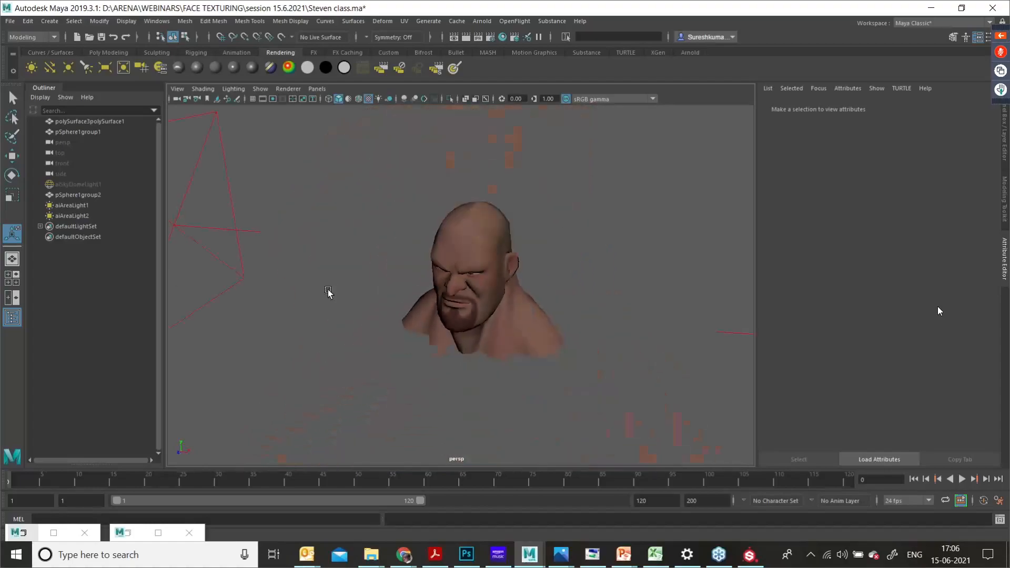
pyautogui.keyDown('alt'); pyautogui.moveTo(329, 291); pyautogui.dragTo(417, 317); pyautogui.keyUp('alt')
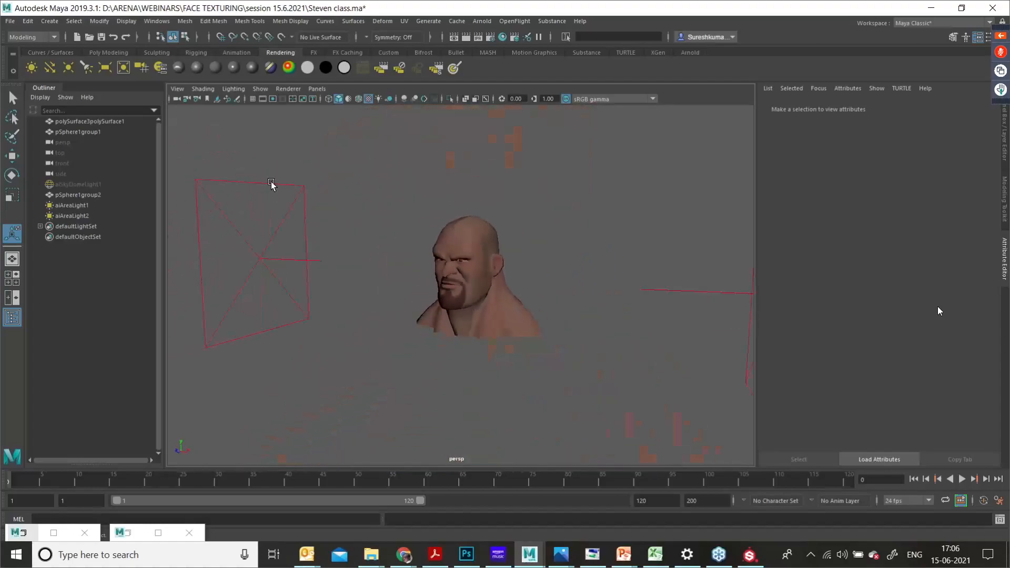
pyautogui.click(281, 210)
pyautogui.keyDown('alt'); pyautogui.moveTo(290, 246); pyautogui.dragTo(300, 248); pyautogui.keyUp('alt')
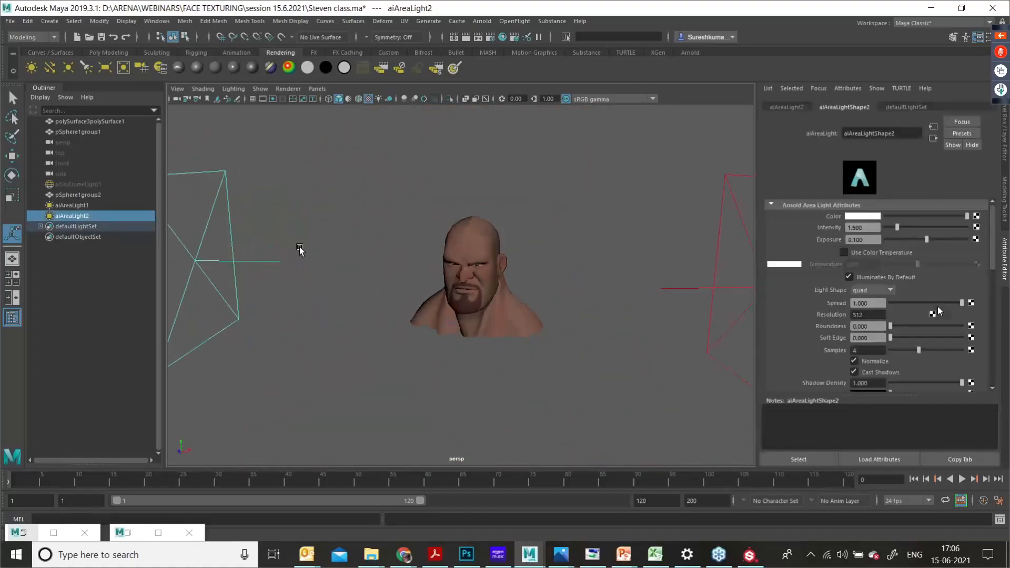
pyautogui.keyDown('alt'); pyautogui.moveTo(589, 316); pyautogui.dragTo(547, 323, button='middle'); pyautogui.keyUp('alt')
pyautogui.keyDown('alt'); pyautogui.moveTo(547, 323); pyautogui.dragTo(605, 295); pyautogui.keyUp('alt')
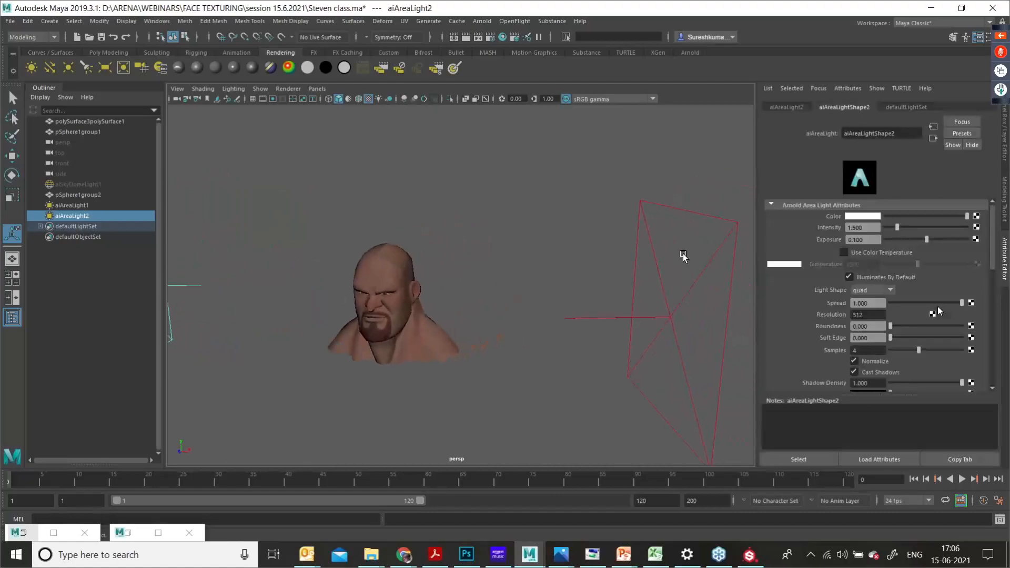
pyautogui.click(710, 242)
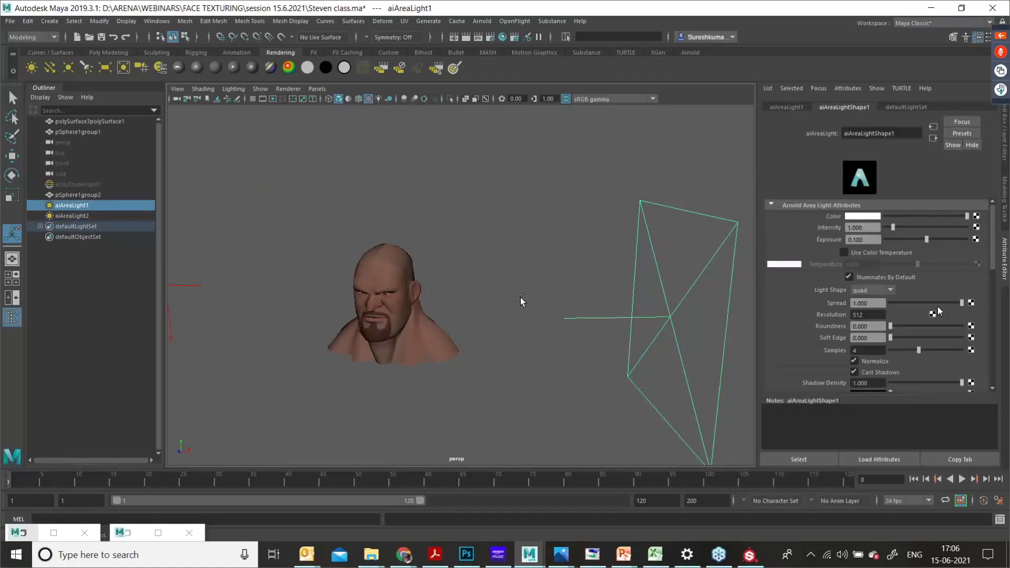
pyautogui.keyDown('alt'); pyautogui.moveTo(521, 300); pyautogui.dragTo(373, 311); pyautogui.keyUp('alt')
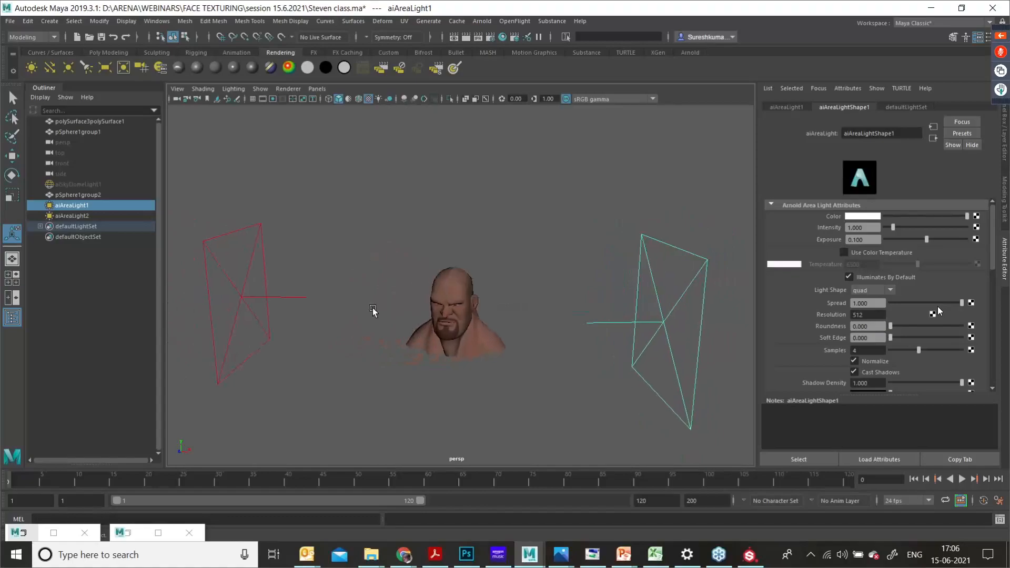
pyautogui.click(304, 298)
# Step: Smooth the head mesh with one division
pyautogui.scroll(5, 461, 337)
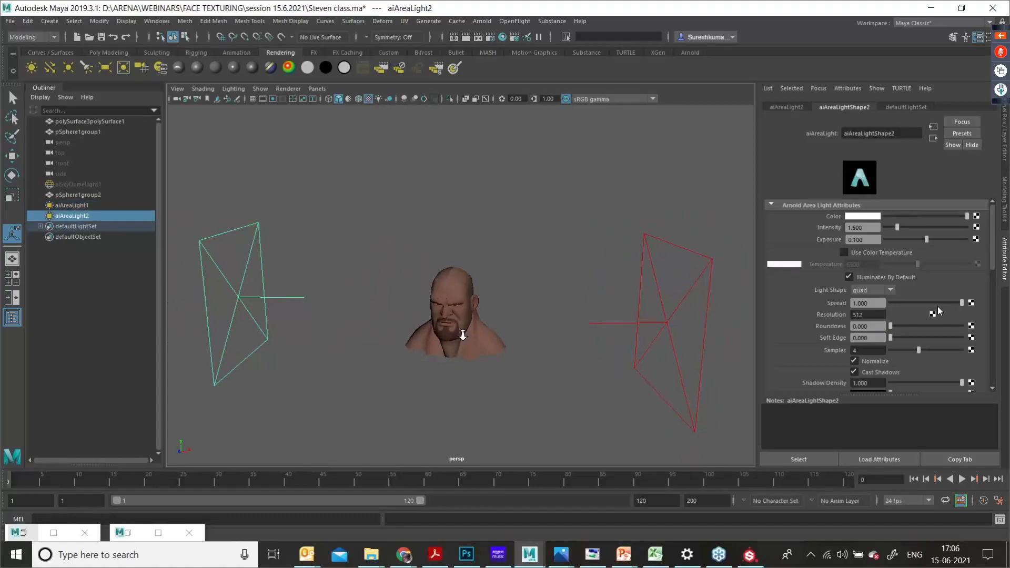
pyautogui.keyDown('alt'); pyautogui.moveTo(460, 338); pyautogui.dragTo(475, 322); pyautogui.keyUp('alt')
pyautogui.click(505, 341)
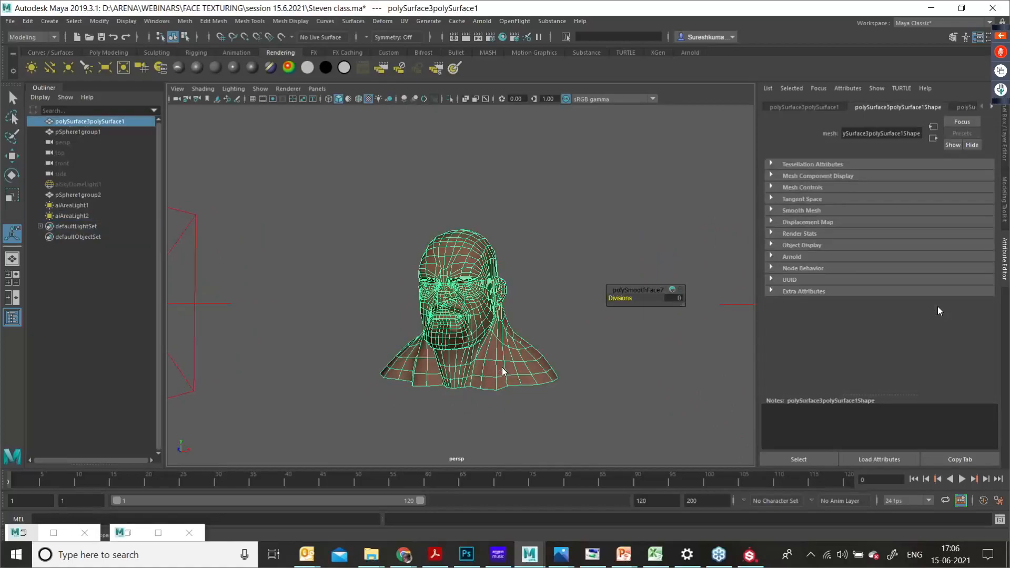
pyautogui.keyDown('shift'); pyautogui.rightClick(500, 369); pyautogui.keyUp('shift')
pyautogui.click(493, 360)
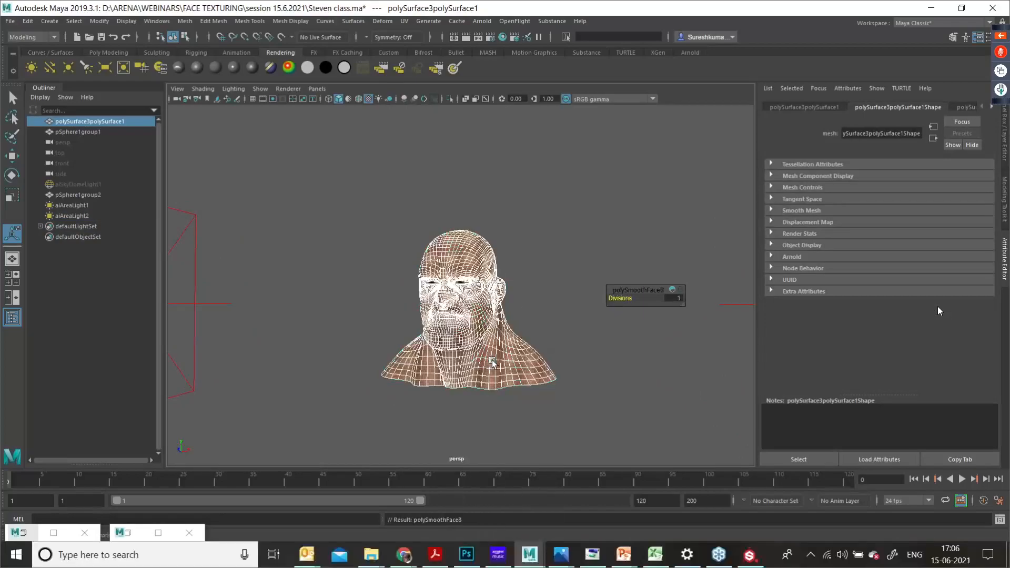
# Step: Try to render the deselected head from a closer three-quarter view in Arnold RenderView, and stop the render
pyautogui.click(525, 308)
pyautogui.keyDown('alt'); pyautogui.moveTo(525, 309); pyautogui.dragTo(478, 290); pyautogui.keyUp('alt')
pyautogui.keyDown('alt'); pyautogui.moveTo(478, 291); pyautogui.dragTo(531, 335, button='right'); pyautogui.keyUp('alt')
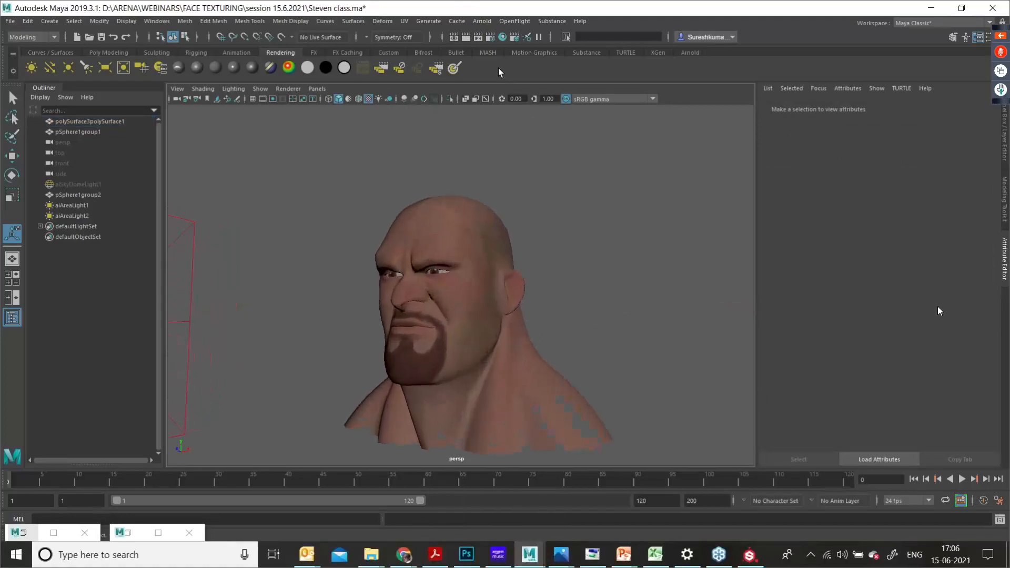
pyautogui.click(482, 21)
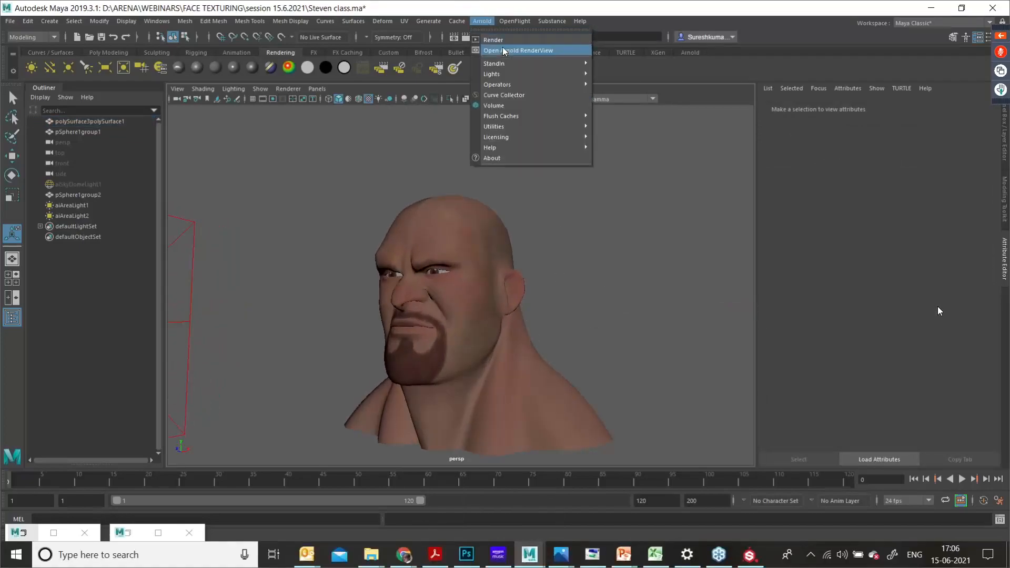
pyautogui.click(507, 50)
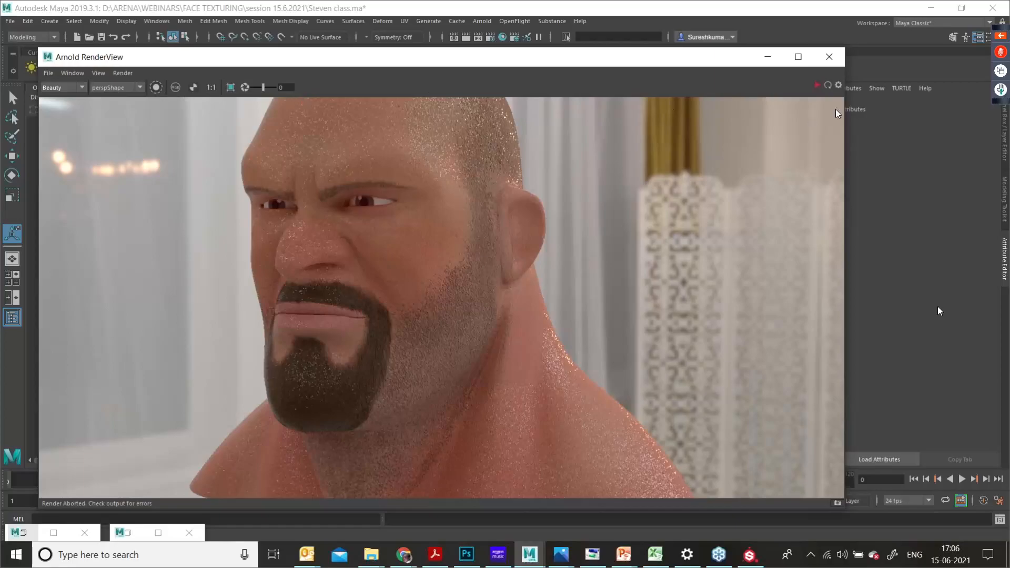
pyautogui.click(817, 86)
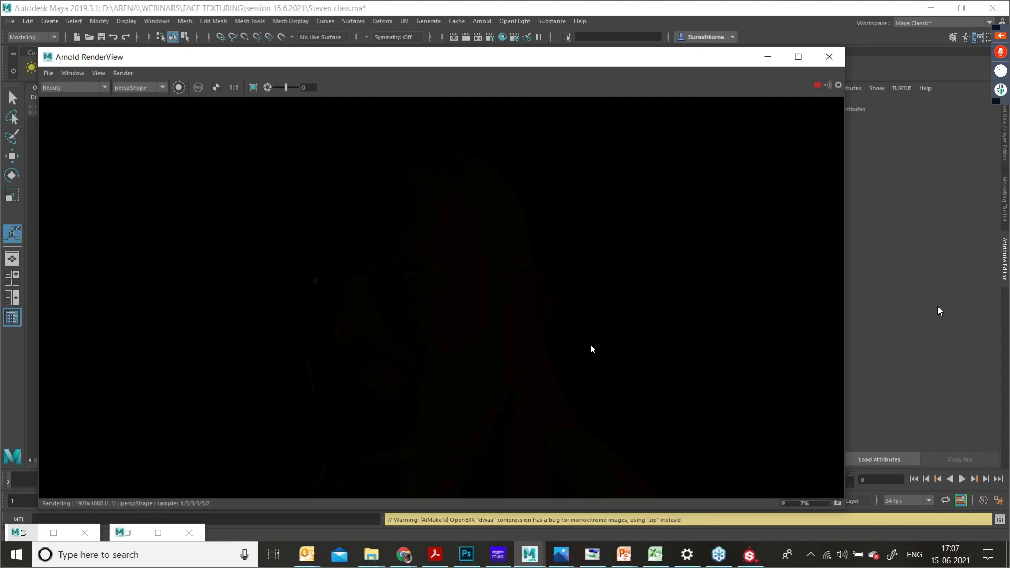
pyautogui.press('Escape')
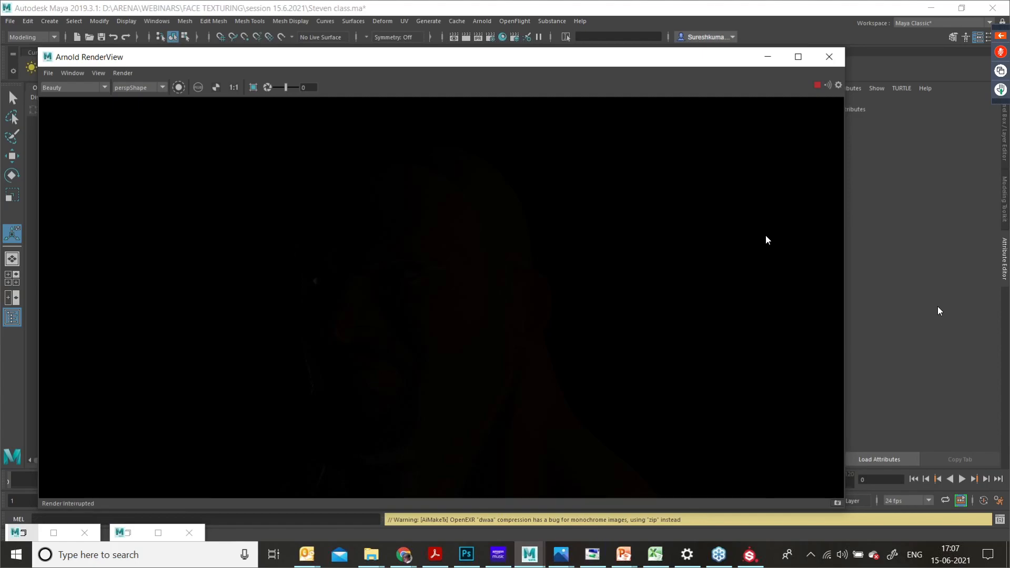
pyautogui.click(825, 56)
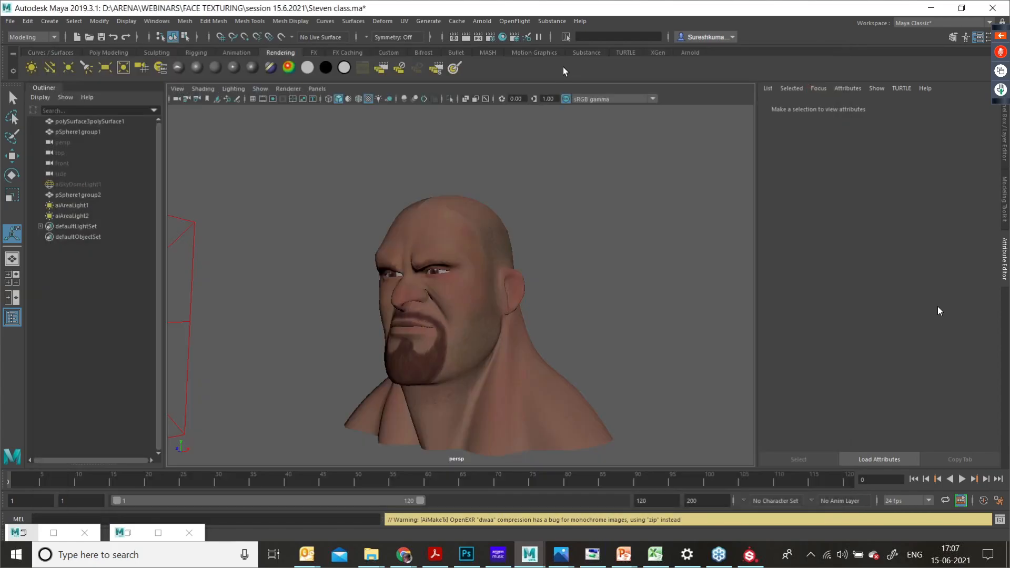
# Step: Set the render image size preset to HD_540 and review the list of active AOVs
pyautogui.click(490, 38)
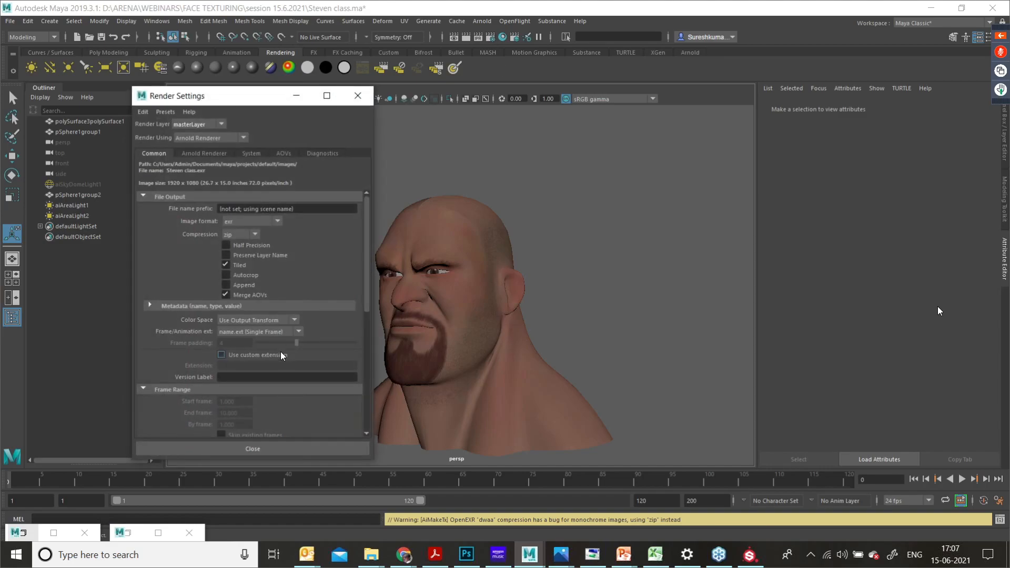
pyautogui.scroll(-5, 236, 383)
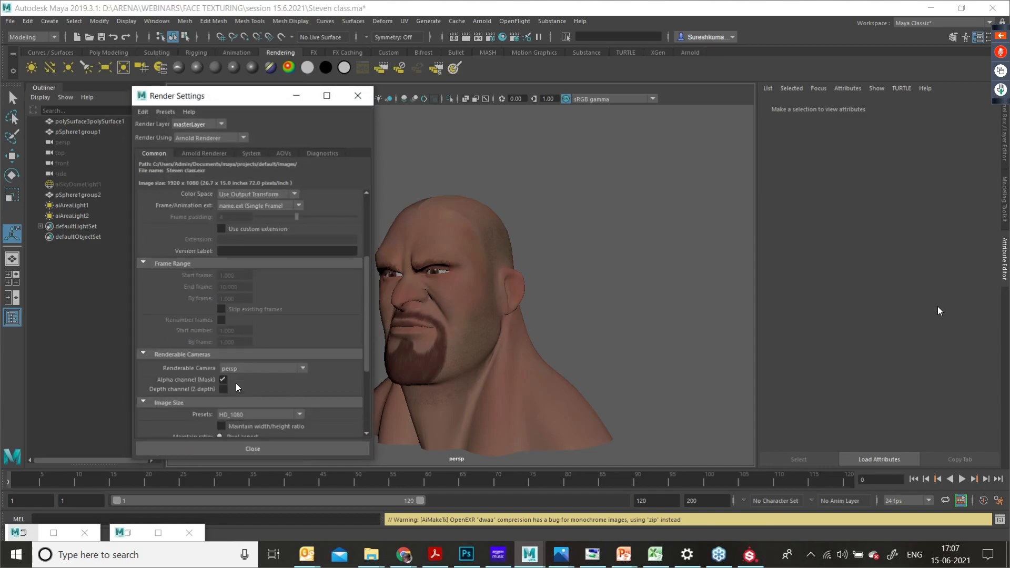
pyautogui.scroll(-3, 237, 388)
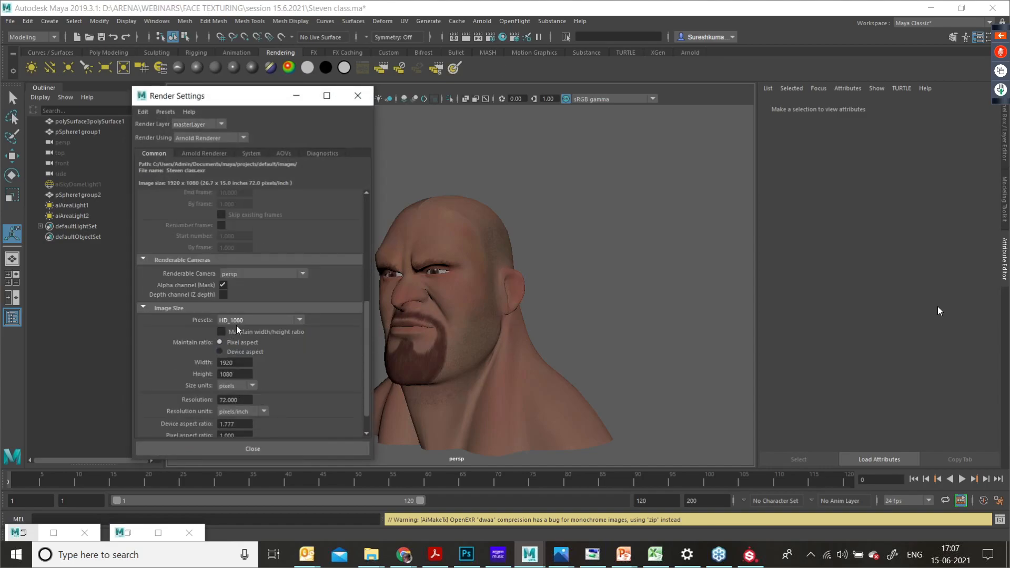
pyautogui.click(238, 321)
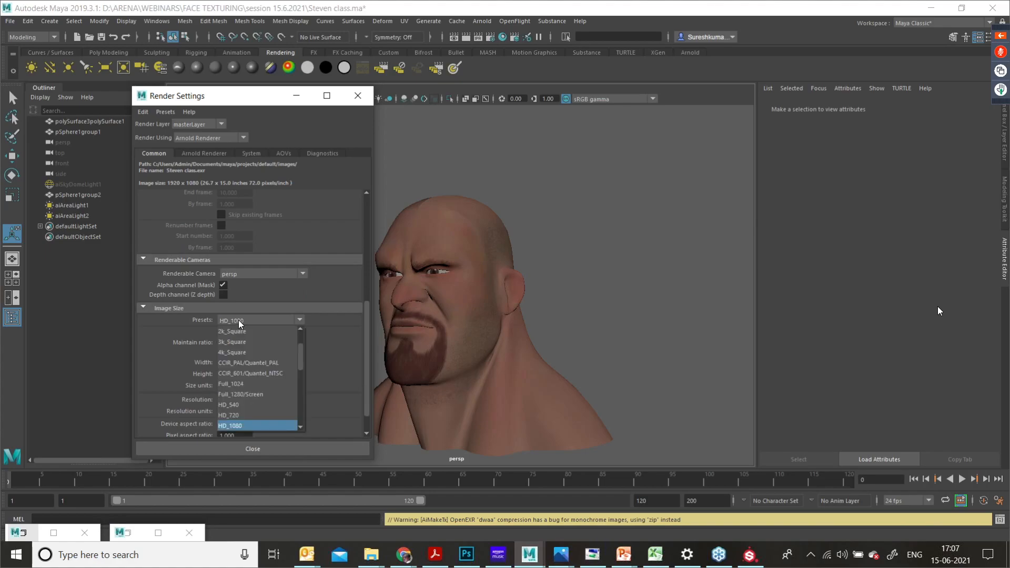
pyautogui.click(248, 404)
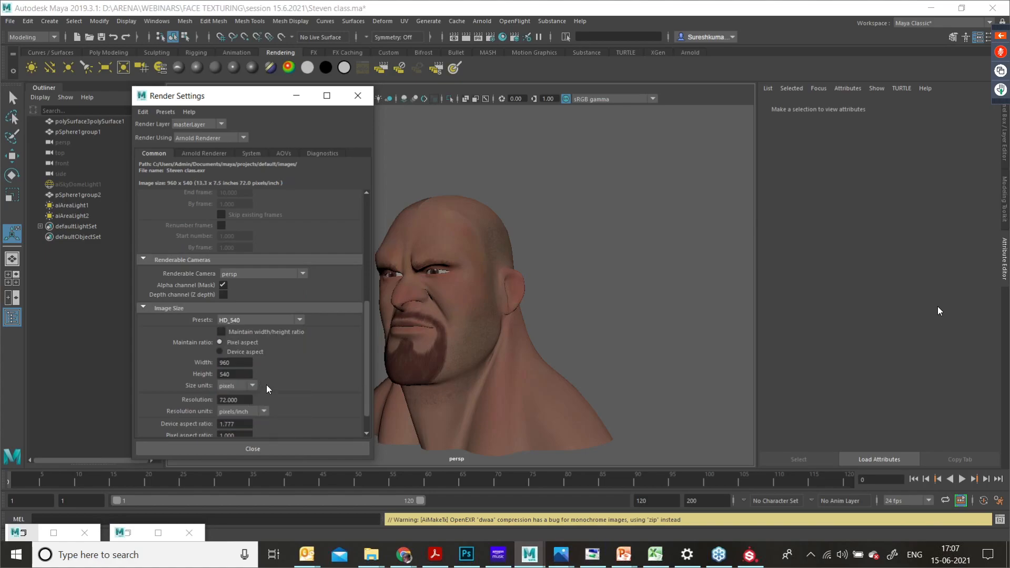
pyautogui.click(284, 154)
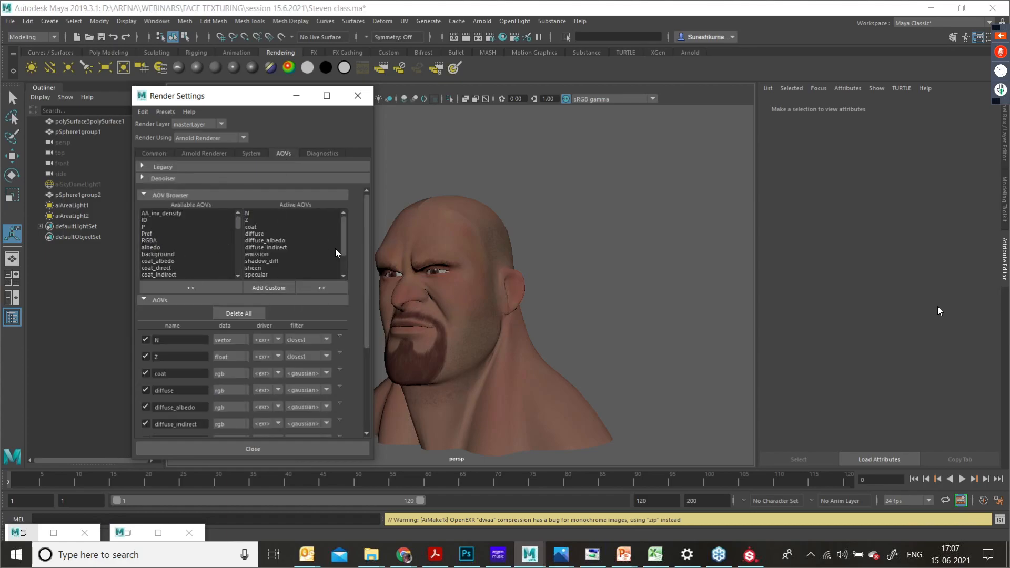
pyautogui.moveTo(342, 241); pyautogui.dragTo(343, 251)
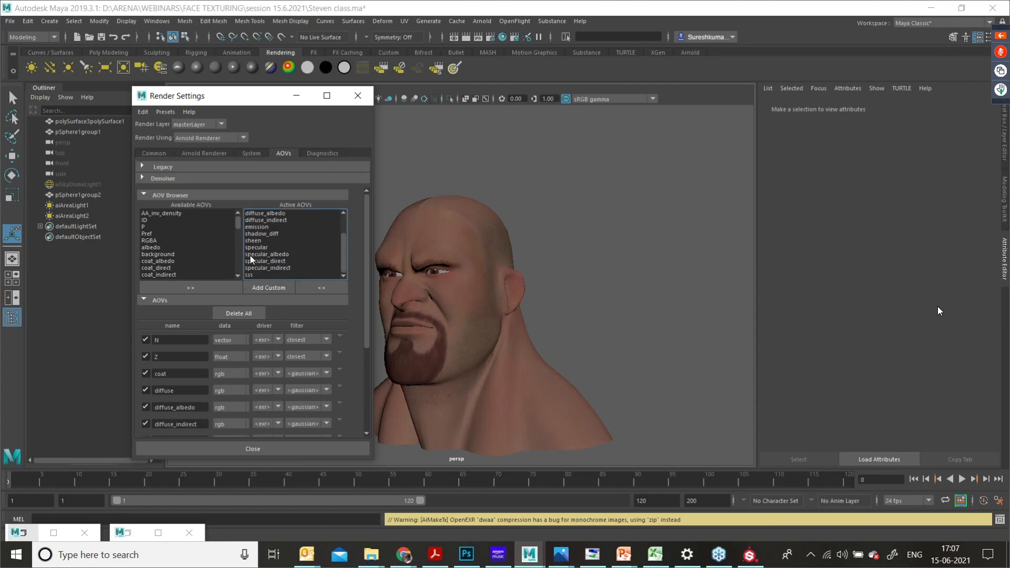
# Step: Set the Arnold ray depth to 5 for diffuse and 2 for specular
pyautogui.click(208, 155)
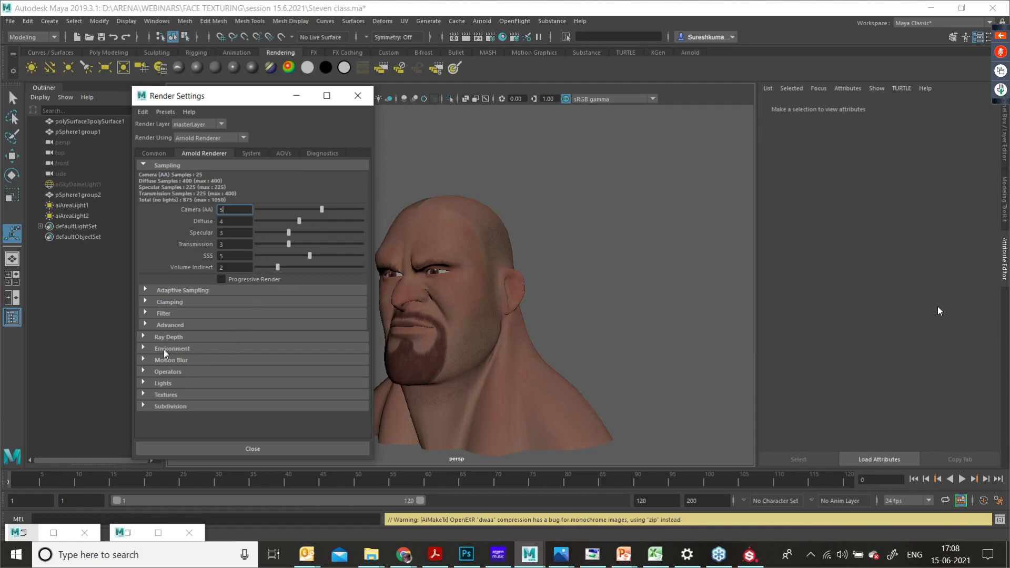
pyautogui.click(149, 336)
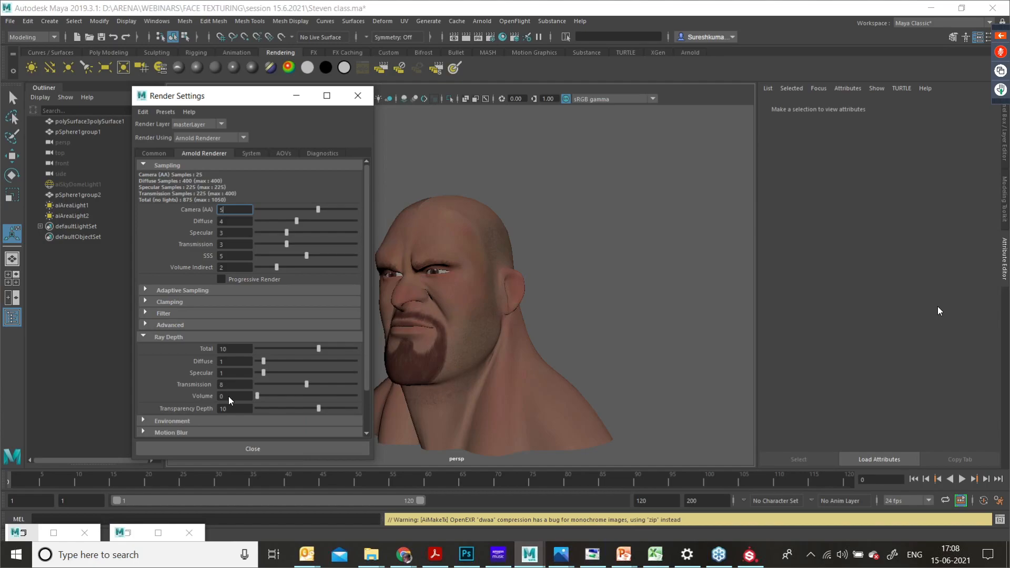
pyautogui.doubleClick(223, 363)
pyautogui.write('5')
pyautogui.press('Return')
pyautogui.doubleClick(226, 374)
pyautogui.write('2')
pyautogui.press('Return')
# Step: Enable adaptive sampling for the Arnold renderer and minimize the Render Settings
pyautogui.click(182, 314)
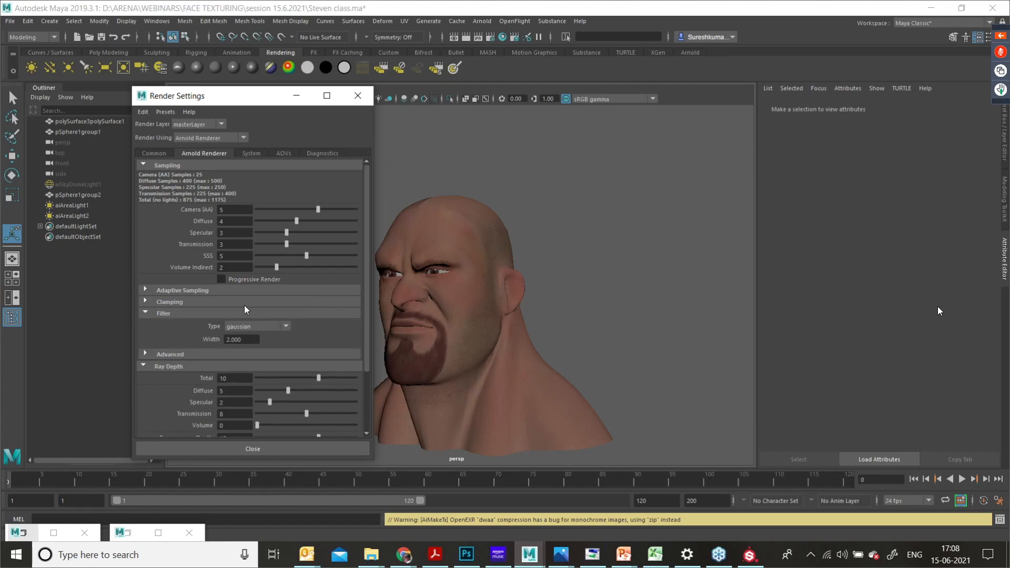
pyautogui.click(210, 289)
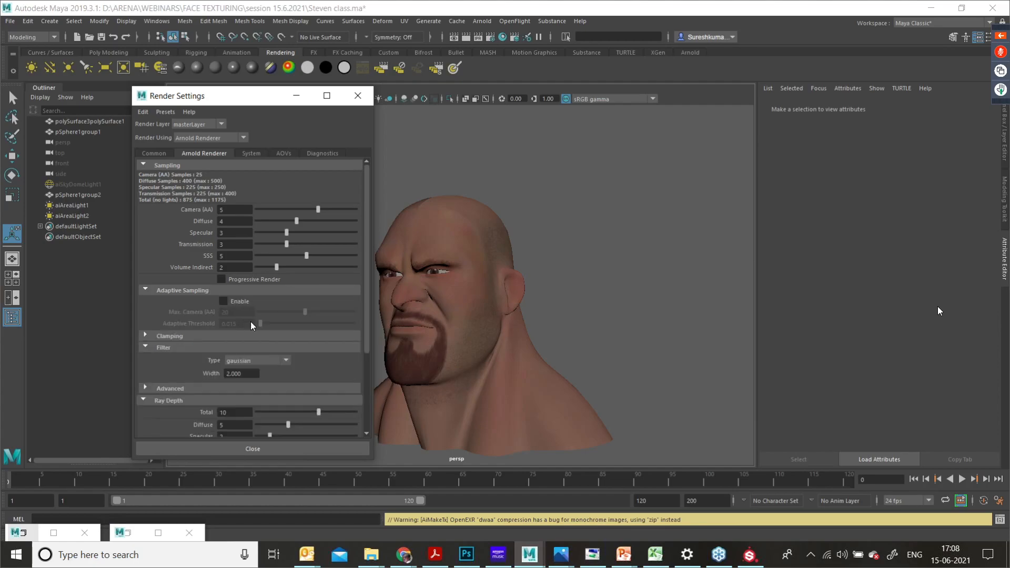
pyautogui.click(223, 301)
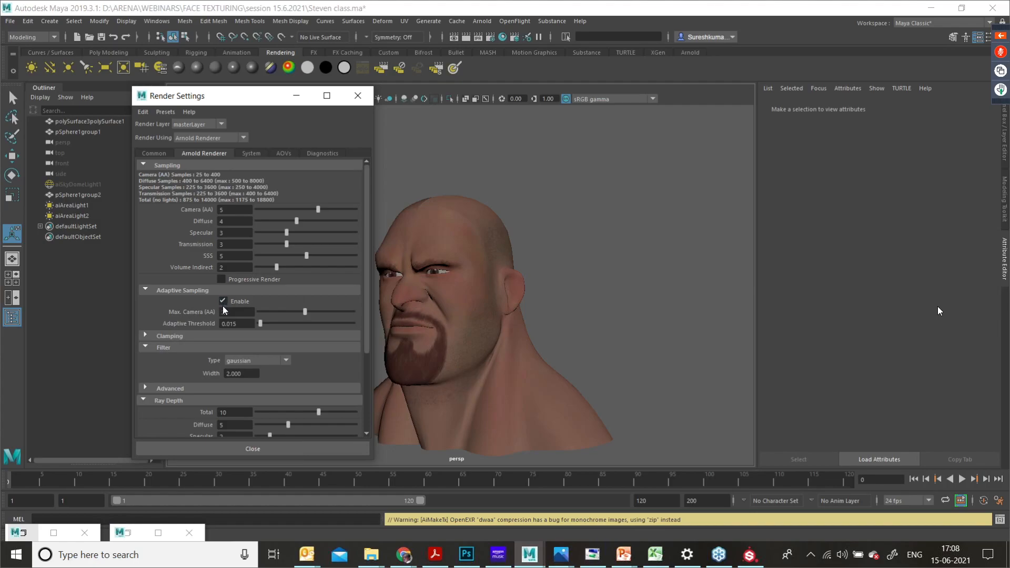
pyautogui.click(296, 100)
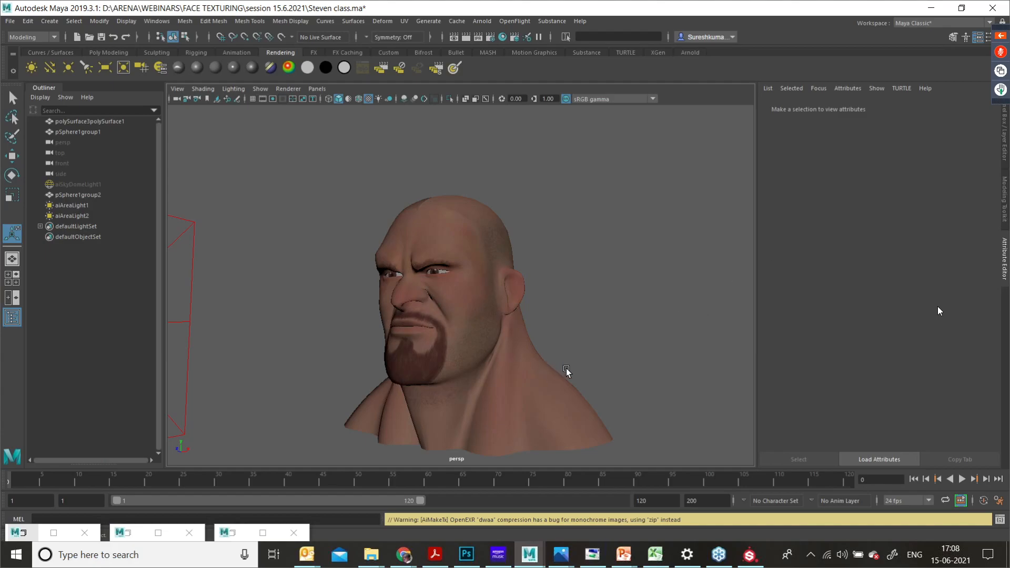
# Step: Add a new Arnold Skydome Light to the scene
pyautogui.click(482, 24)
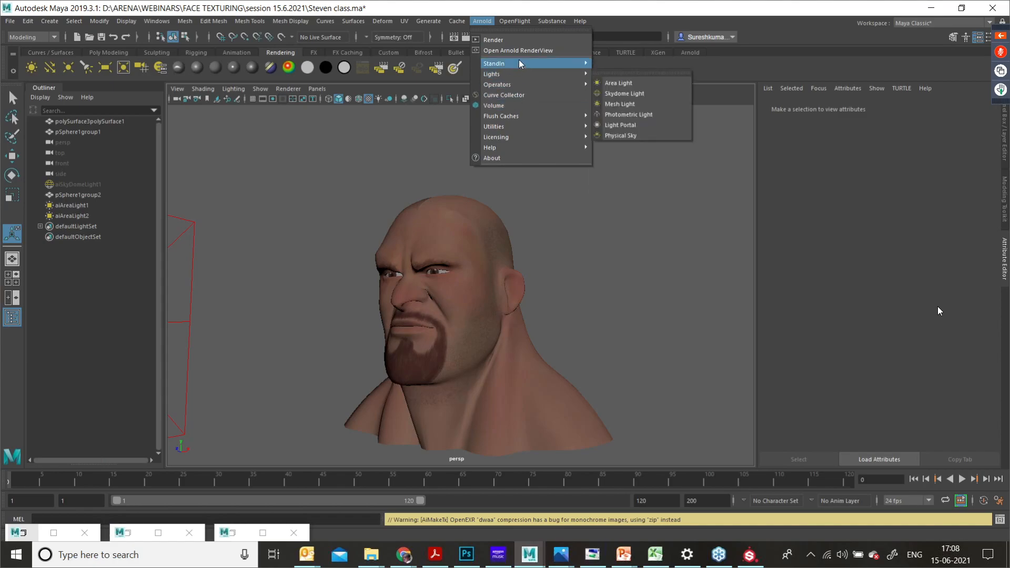
pyautogui.moveTo(528, 64)
pyautogui.moveTo(581, 74)
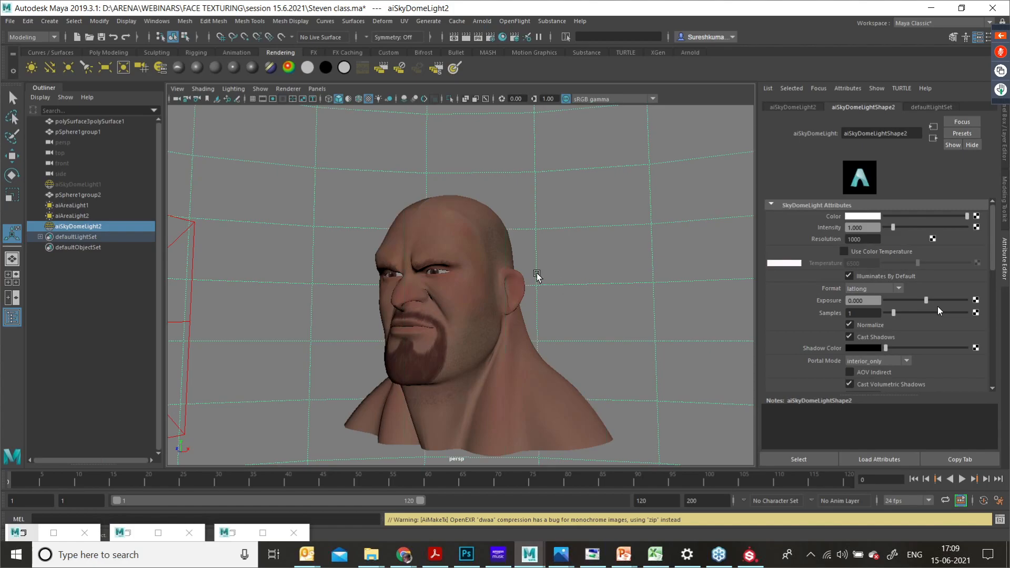
pyautogui.keyDown('alt'); pyautogui.moveTo(598, 248); pyautogui.dragTo(457, 276, button='right'); pyautogui.keyUp('alt')
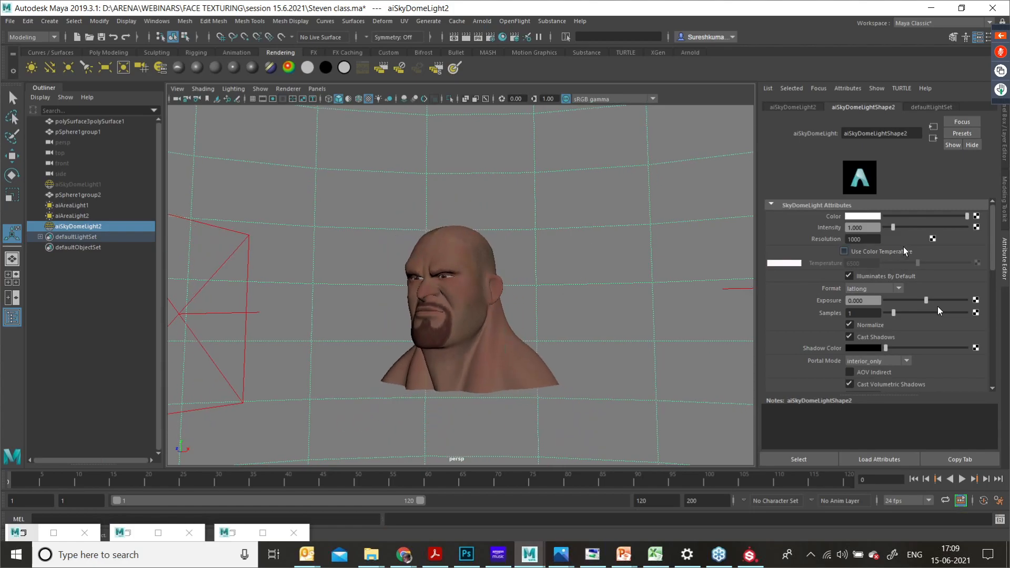
# Step: Map a File texture to the new skydome light's color and load christmas_photo_studio_04_2k.tx from the session 15.6.2021 folder
pyautogui.click(976, 217)
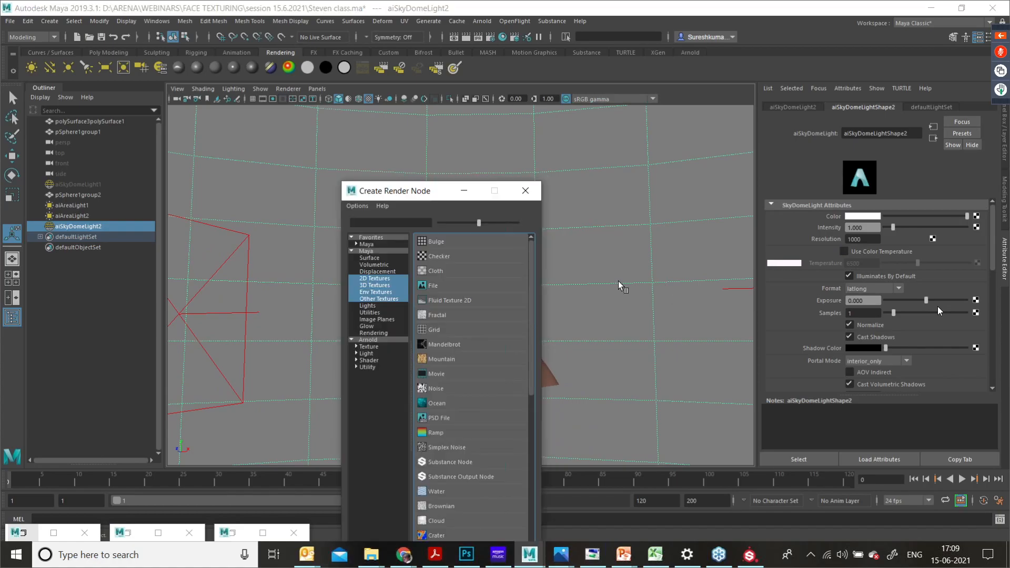
pyautogui.click(467, 285)
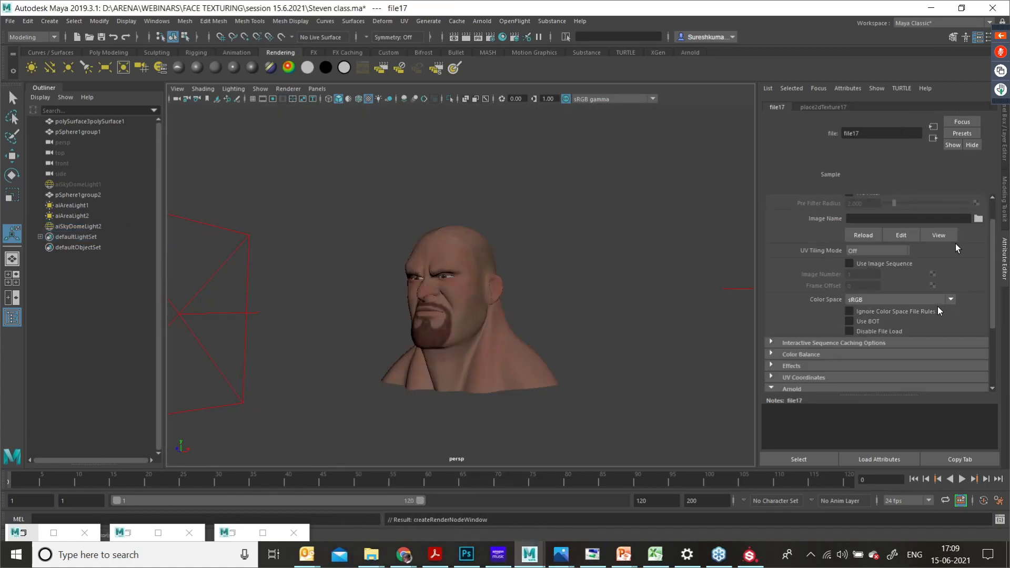
pyautogui.click(978, 218)
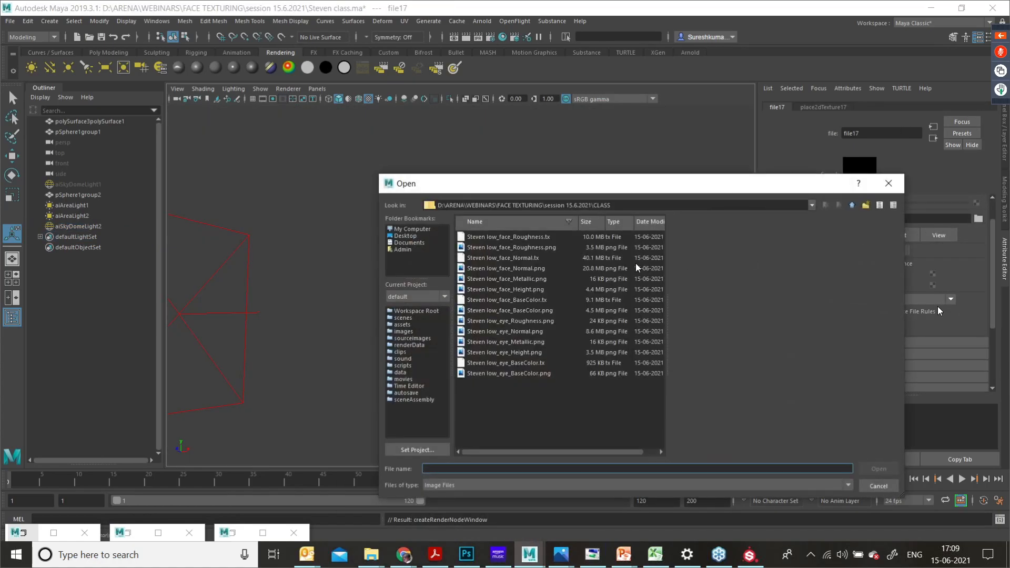
pyautogui.click(569, 206)
pyautogui.click(852, 204)
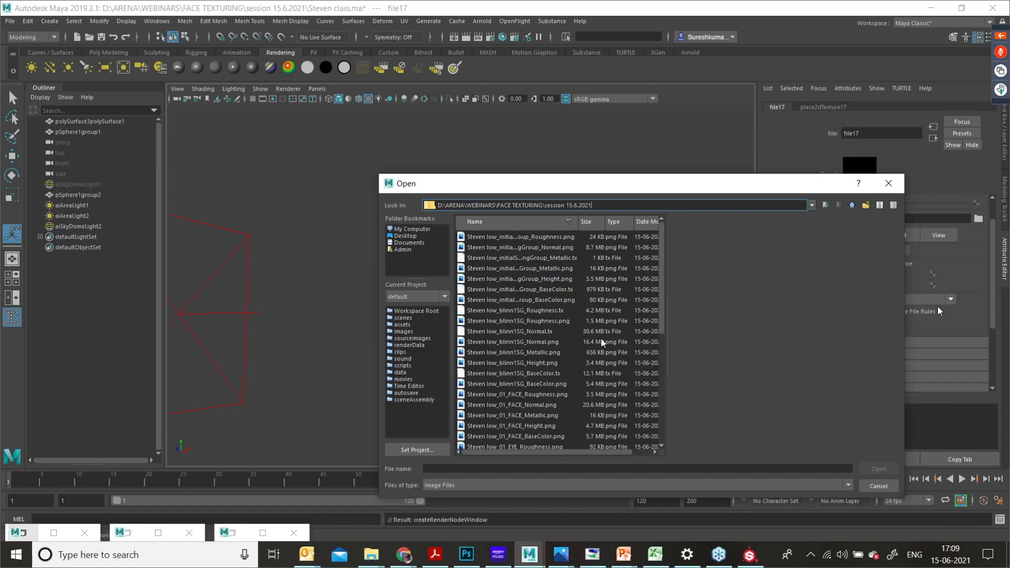
pyautogui.scroll(-7, 644, 343)
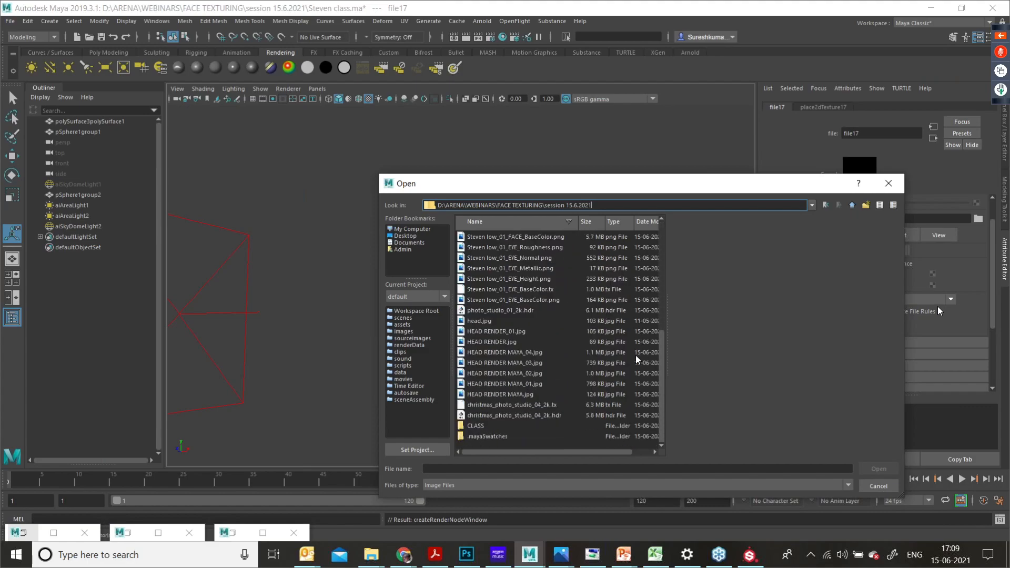
pyautogui.click(515, 406)
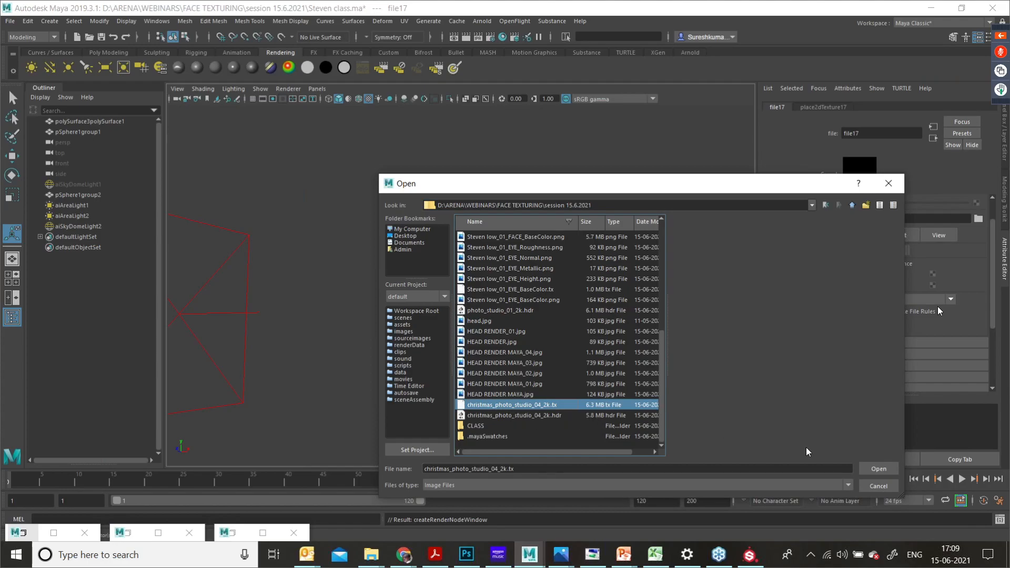
pyautogui.click(876, 468)
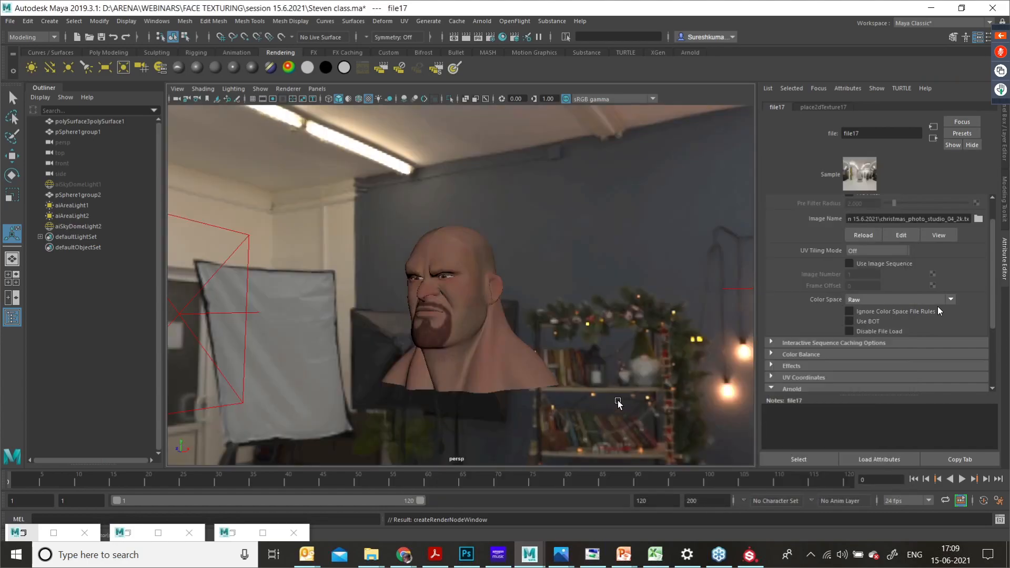
# Step: Rotate the new skydome light around its vertical axis until the white-curtained windows sit behind the head
pyautogui.click(611, 343)
pyautogui.press('e')
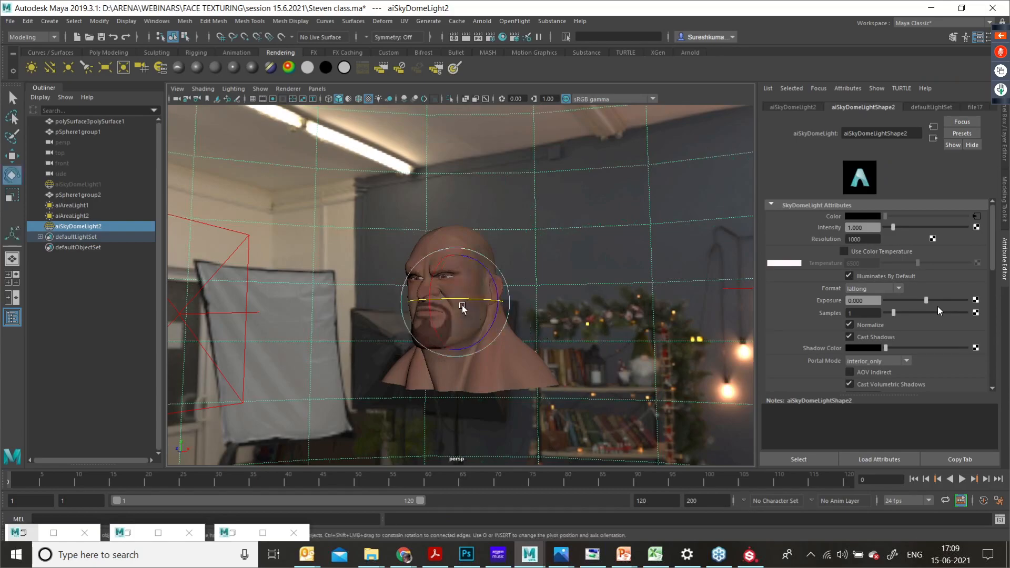
pyautogui.moveTo(460, 301); pyautogui.dragTo(412, 325)
pyautogui.keyDown('alt'); pyautogui.moveTo(412, 324); pyautogui.dragTo(480, 389, button='right'); pyautogui.keyUp('alt')
pyautogui.keyDown('alt'); pyautogui.moveTo(480, 389); pyautogui.dragTo(487, 334); pyautogui.keyUp('alt')
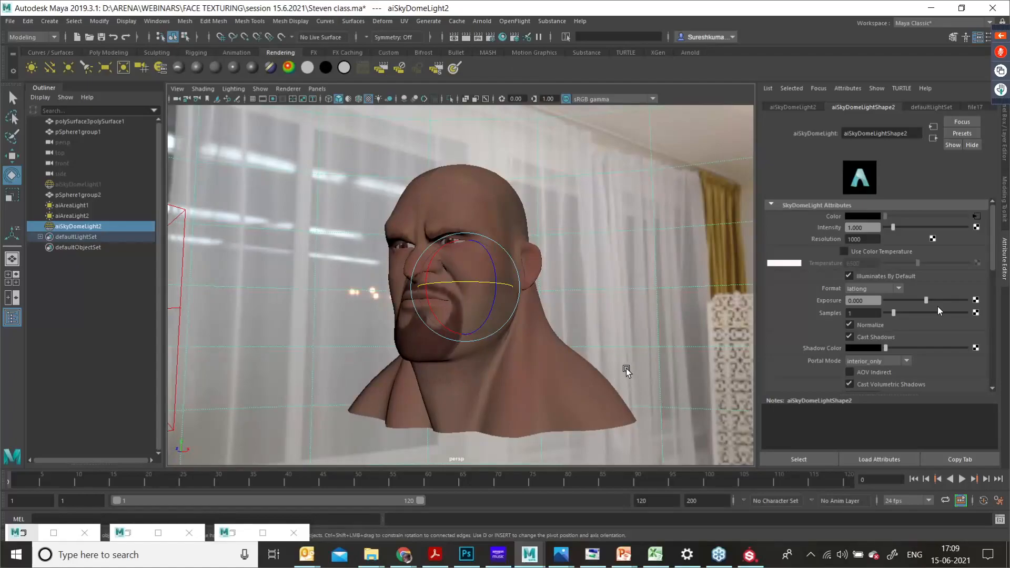
# Step: Compare the placement and light attributes of aiAreaLight2 and aiAreaLight1 against the skydome environment
pyautogui.click(182, 244)
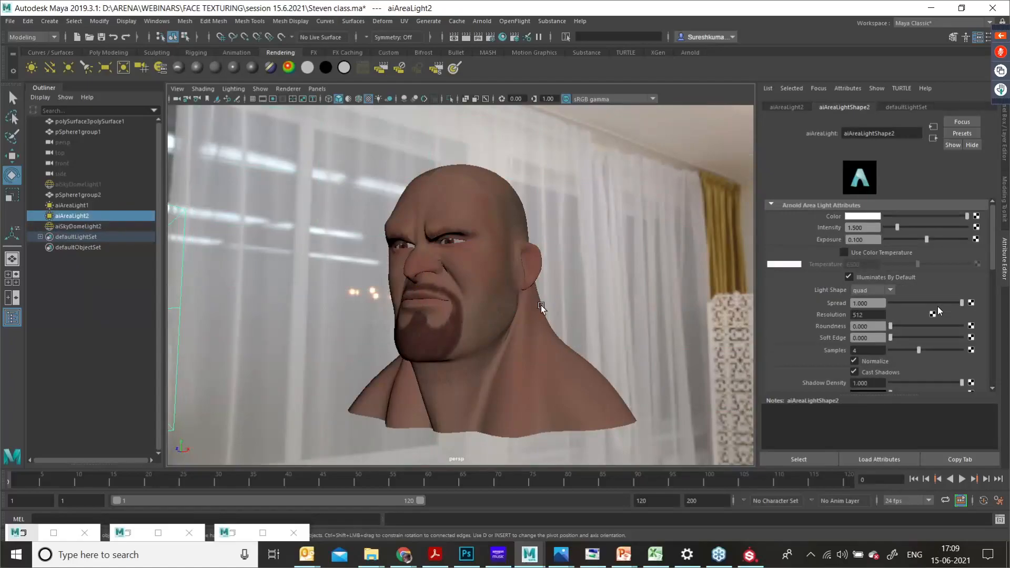
pyautogui.keyDown('alt'); pyautogui.moveTo(539, 306); pyautogui.dragTo(572, 342); pyautogui.keyUp('alt')
pyautogui.scroll(-5, 552, 322)
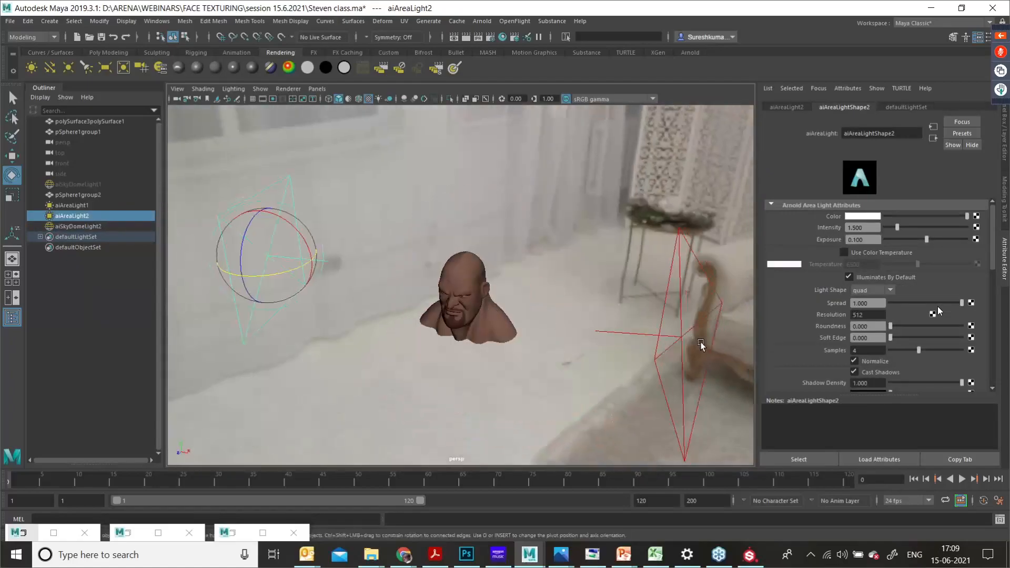
pyautogui.click(668, 334)
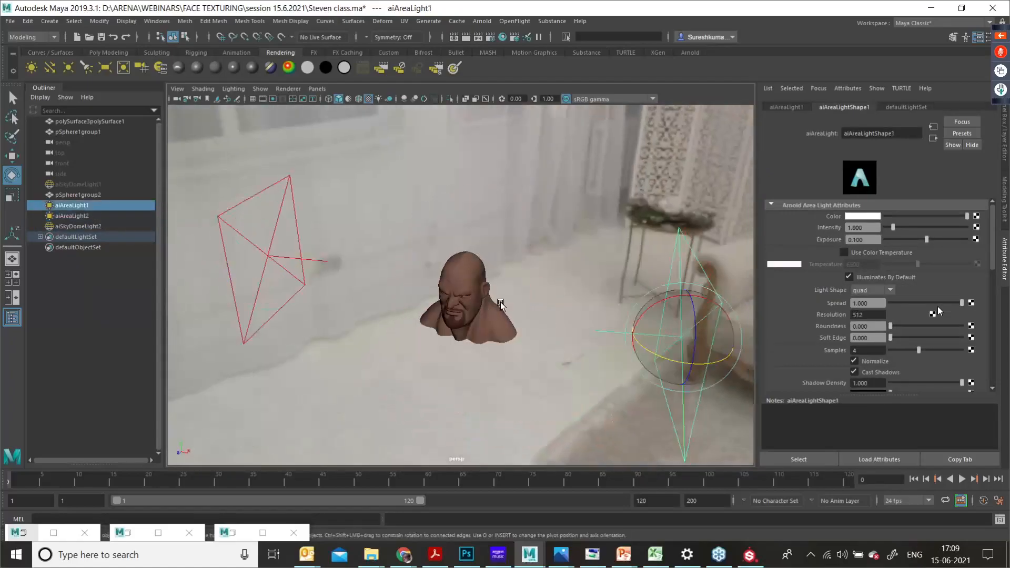
pyautogui.click(289, 258)
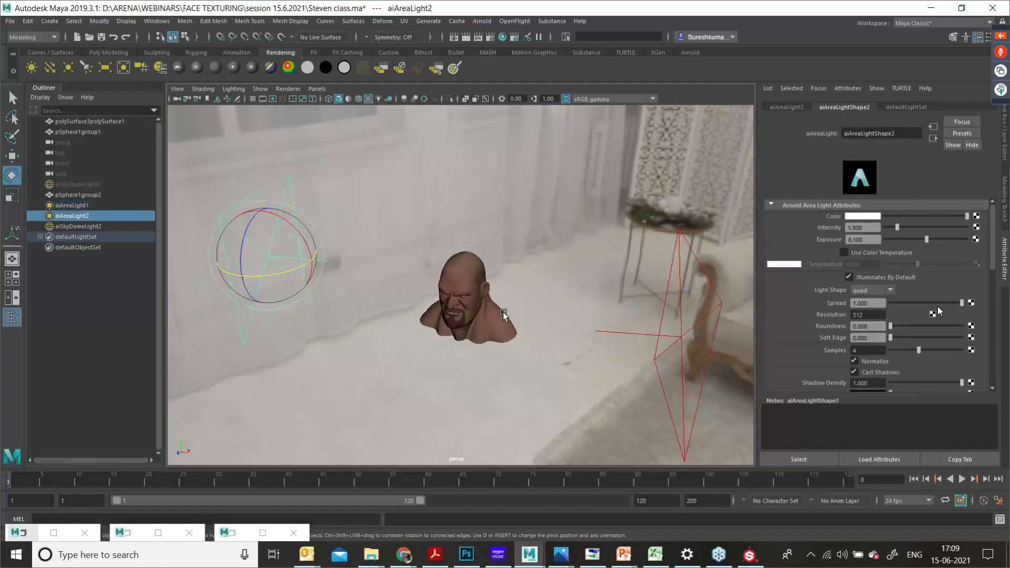
# Step: Start a render of the head in a close three-quarter view against the white curtains in the Arnold RenderView
pyautogui.click(616, 332)
pyautogui.keyDown('alt'); pyautogui.moveTo(463, 337); pyautogui.dragTo(424, 295); pyautogui.keyUp('alt')
pyautogui.scroll(5, 531, 367)
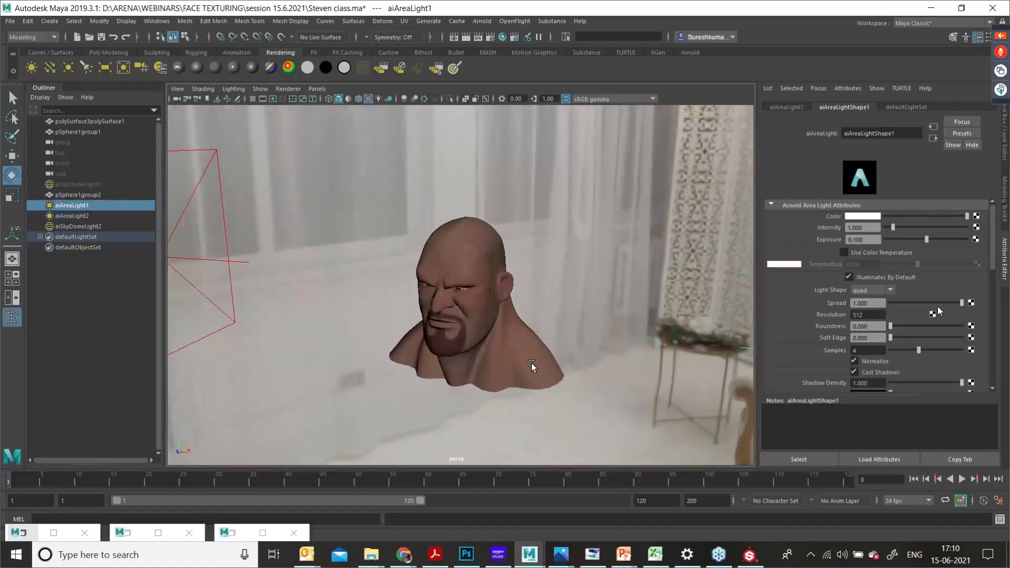
pyautogui.moveTo(505, 329)
pyautogui.keyDown('alt'); pyautogui.mouseDown()
pyautogui.moveTo(510, 322)
pyautogui.moveTo(480, 293)
pyautogui.moveTo(508, 318)
pyautogui.mouseUp(); pyautogui.keyUp('alt')
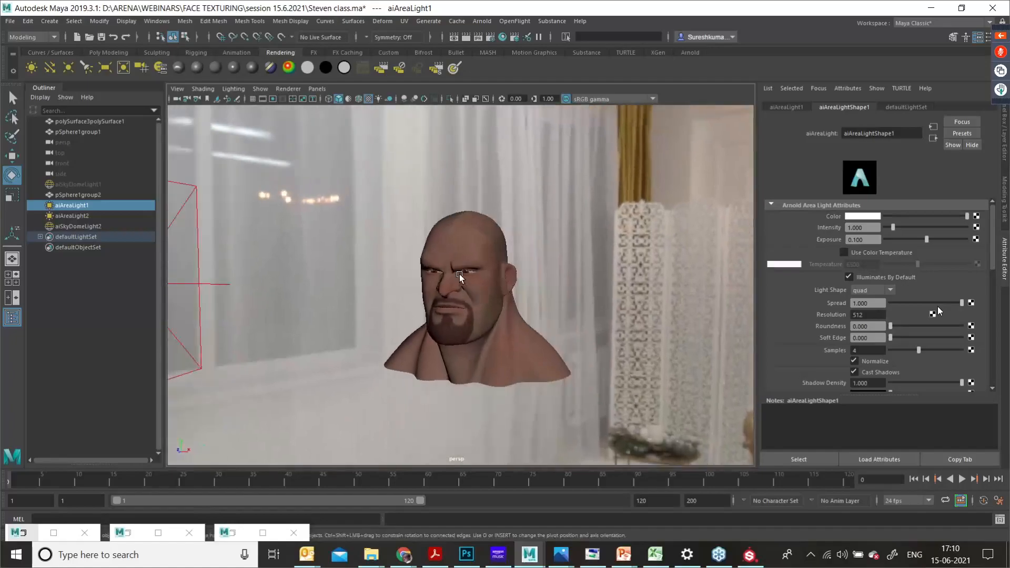
pyautogui.keyDown('alt'); pyautogui.moveTo(466, 271); pyautogui.dragTo(509, 331, button='right'); pyautogui.keyUp('alt')
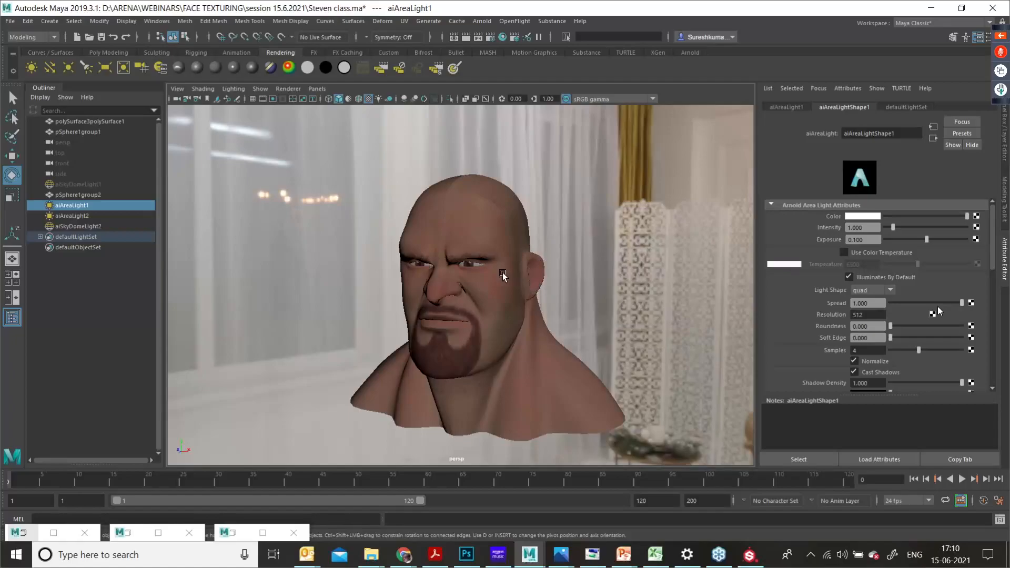
pyautogui.keyDown('alt'); pyautogui.moveTo(446, 249); pyautogui.dragTo(482, 269, button='right'); pyautogui.keyUp('alt')
pyautogui.keyDown('alt'); pyautogui.moveTo(482, 268); pyautogui.dragTo(448, 251, button='middle'); pyautogui.keyUp('alt')
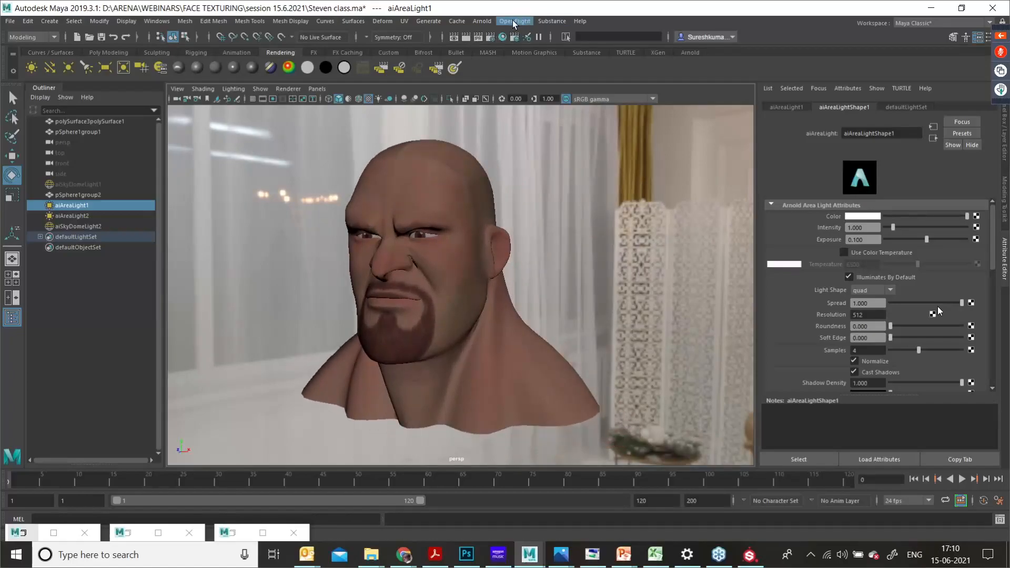
pyautogui.click(482, 21)
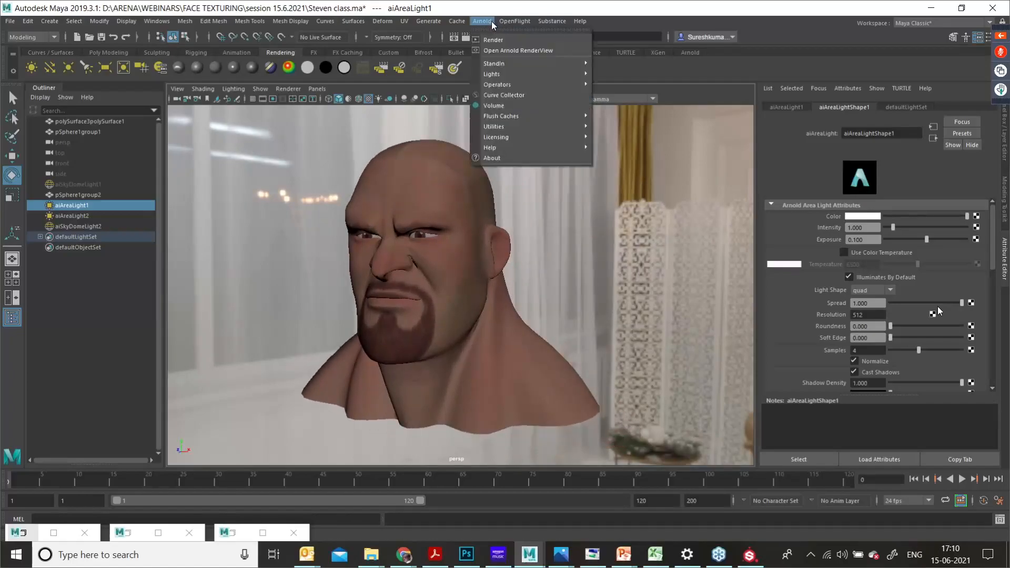
pyautogui.click(507, 50)
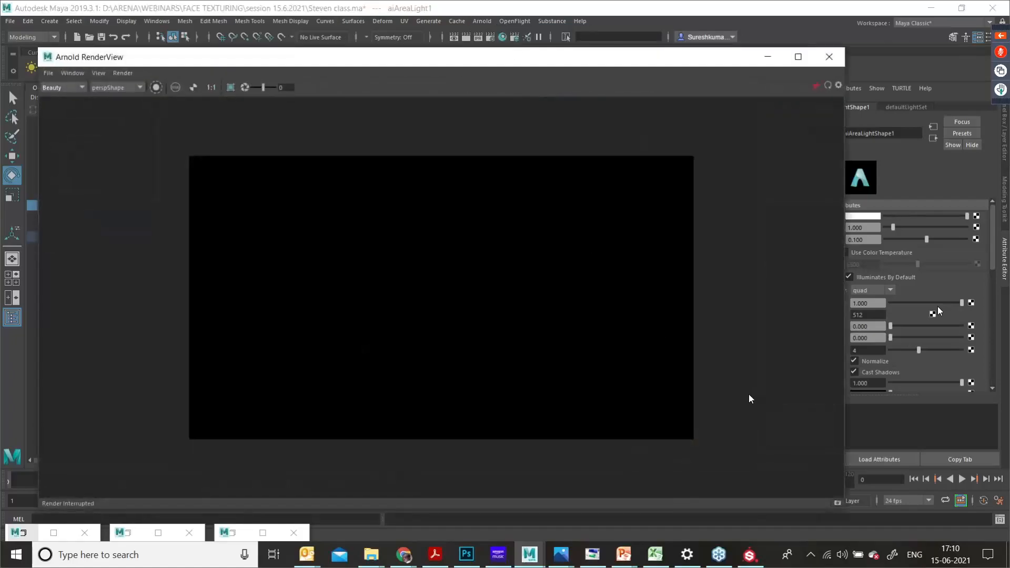
pyautogui.click(814, 84)
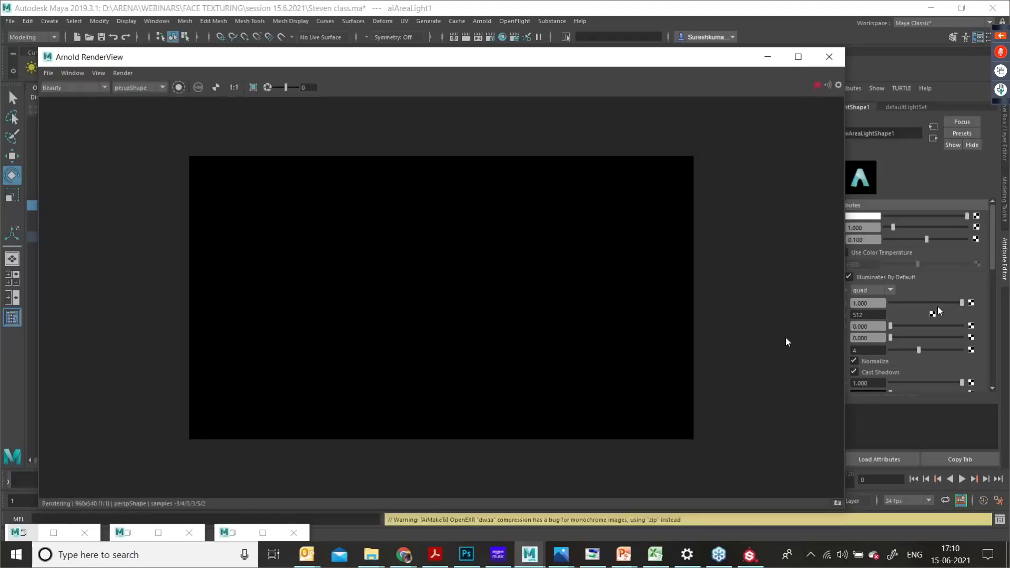
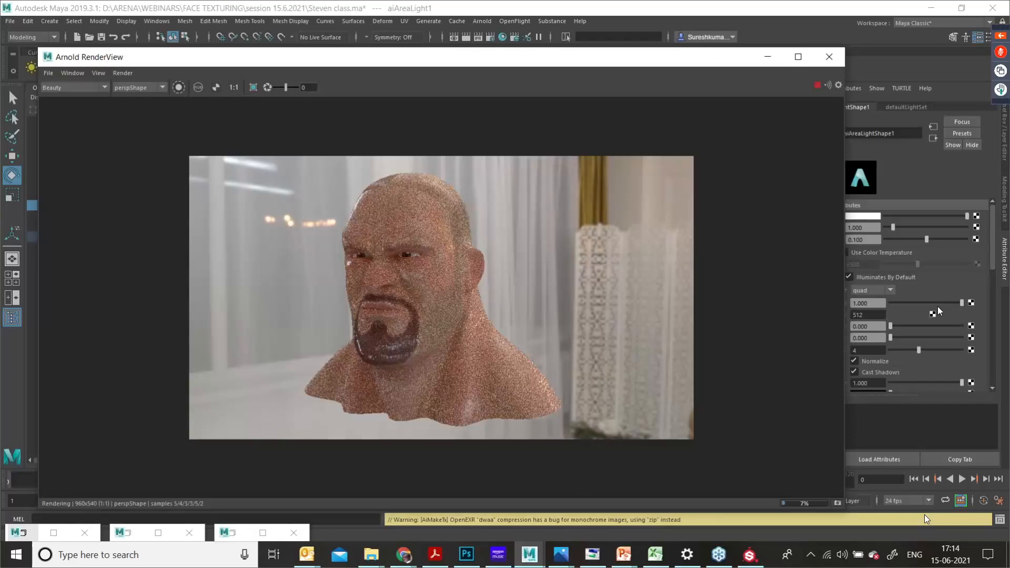
# Step: Switch to Substance Painter to compare the painted head with the Arnold render, and return to Maya
pyautogui.click(751, 555)
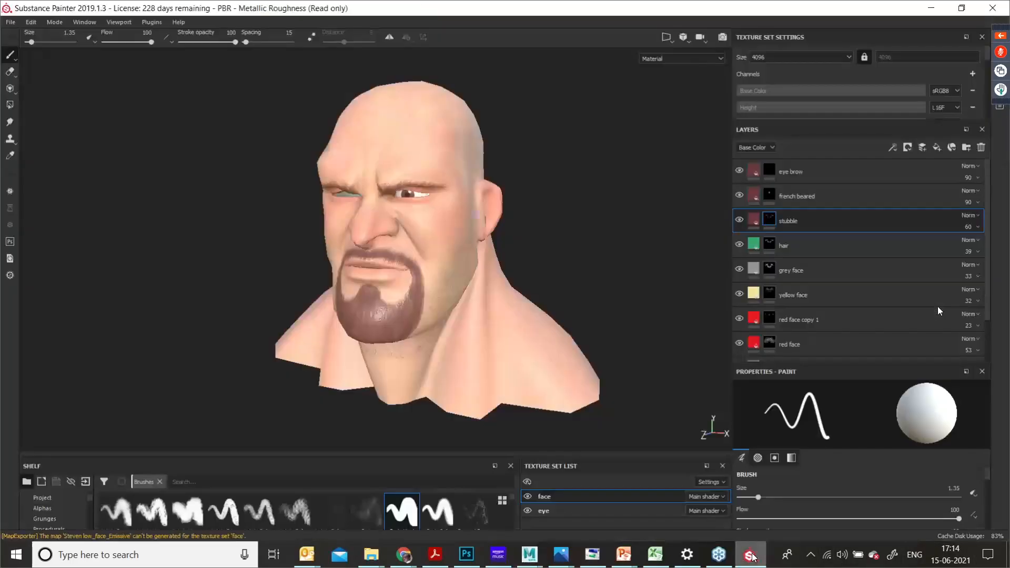
pyautogui.click(751, 554)
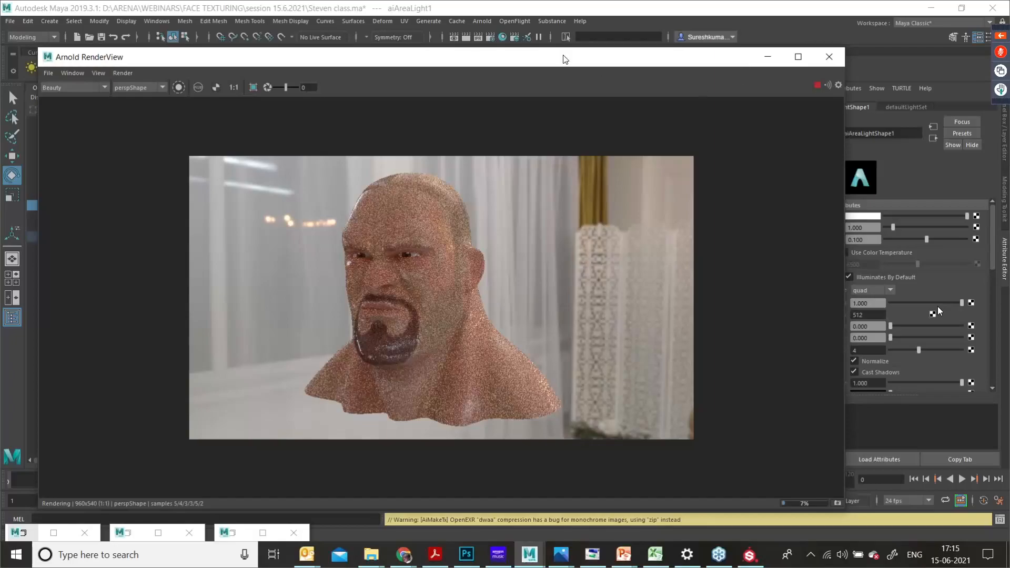
# Step: Set the Arnold sampling to Camera (AA) 1 and SSS 3, and the ray depth to Diffuse 2 and Transmission 6
pyautogui.click(490, 37)
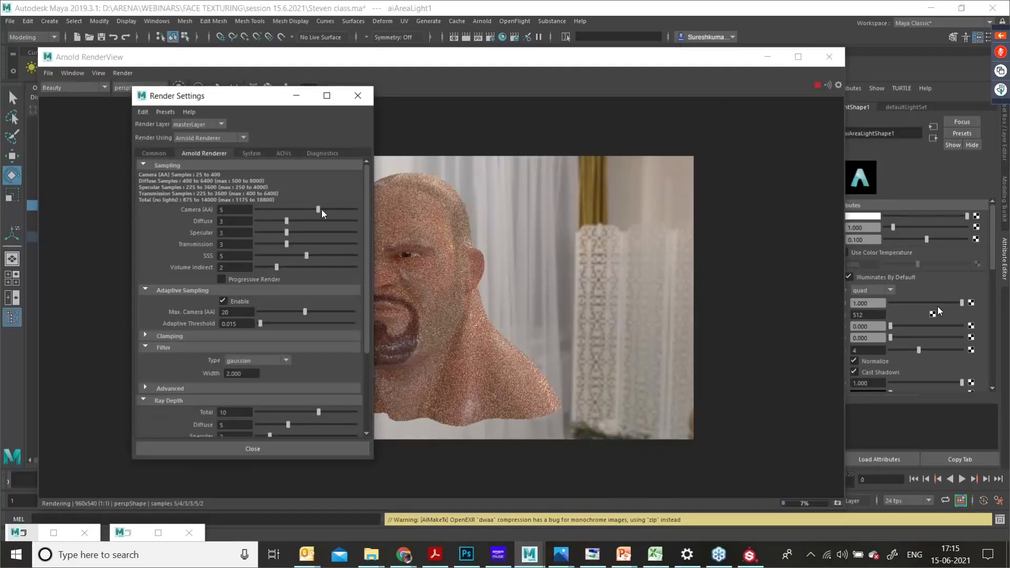
pyautogui.moveTo(317, 210); pyautogui.dragTo(287, 216)
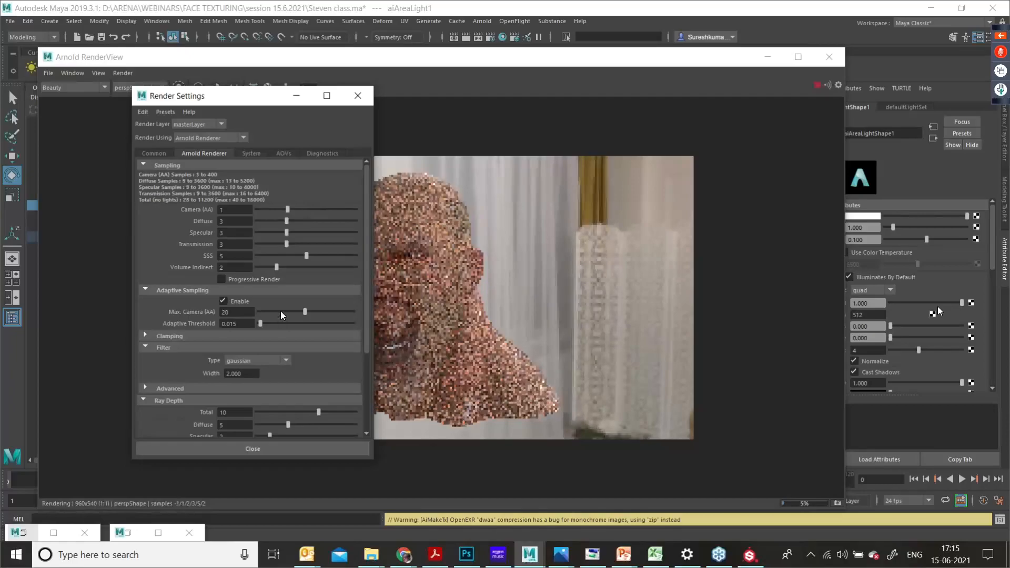
pyautogui.click(289, 256)
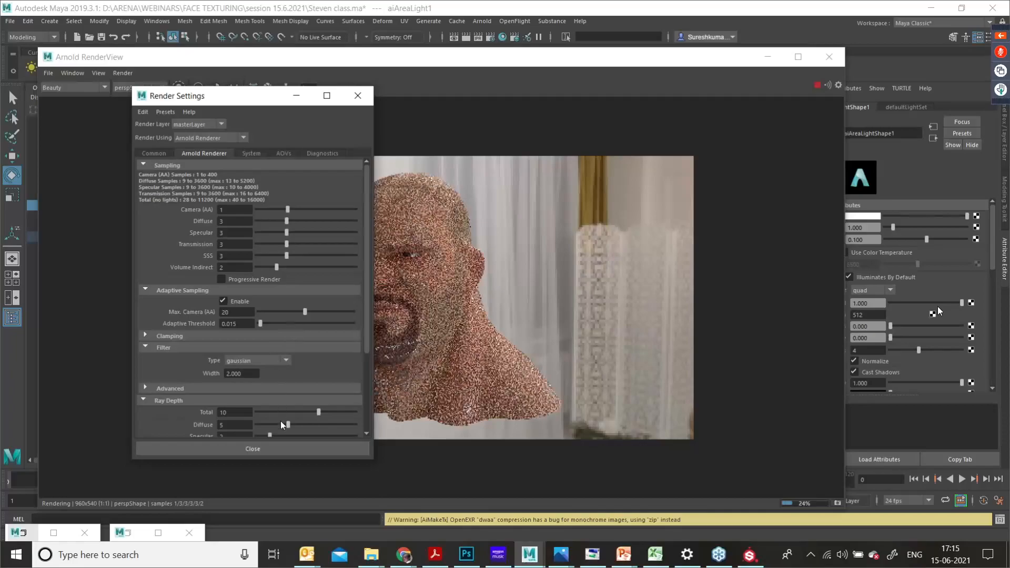
pyautogui.scroll(-2, 283, 424)
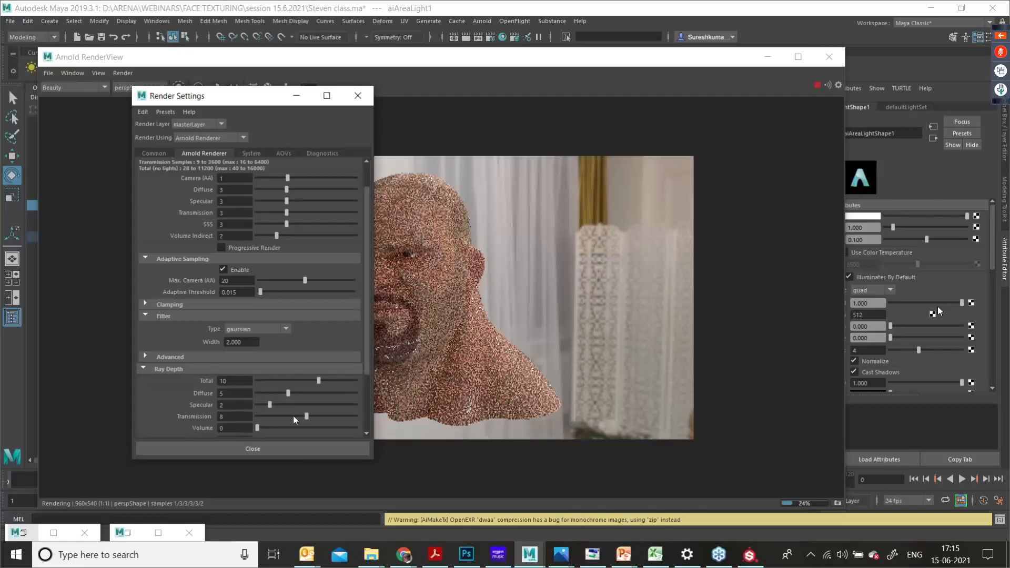
pyautogui.click(294, 416)
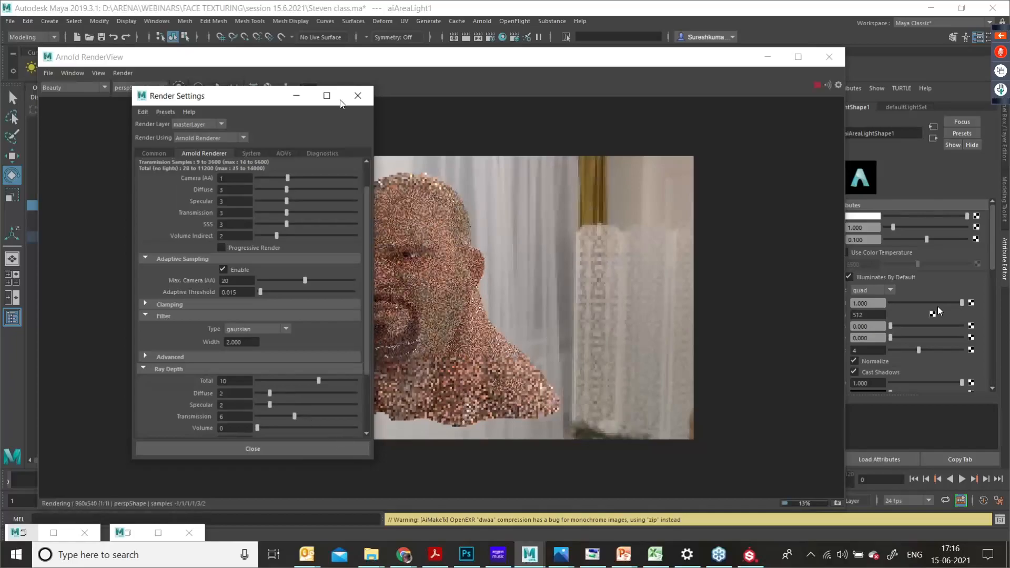
pyautogui.click(296, 95)
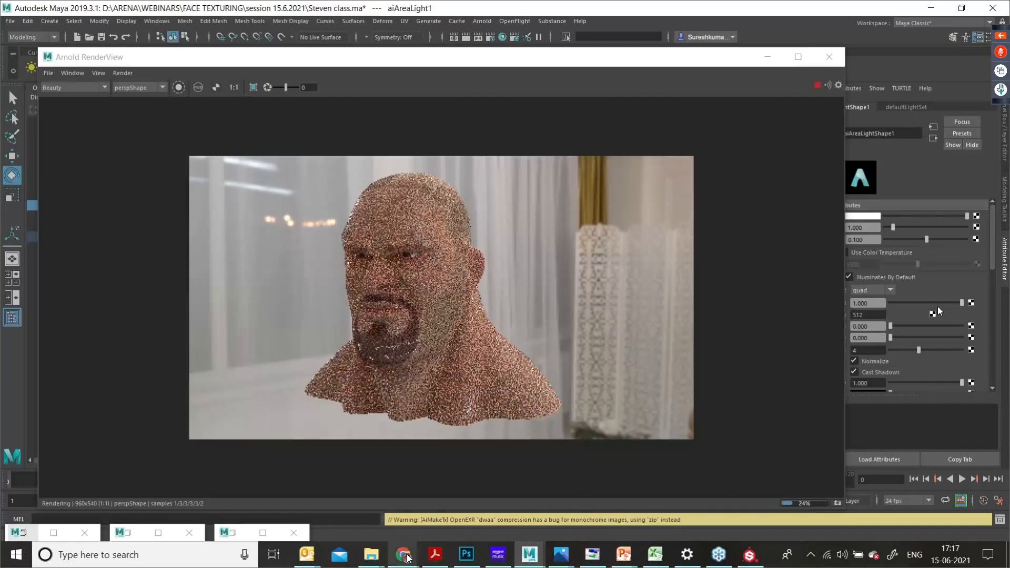
# Step: Switch to Chrome and open the ArtStation website in a new tab
pyautogui.moveTo(407, 560)
pyautogui.click(371, 511)
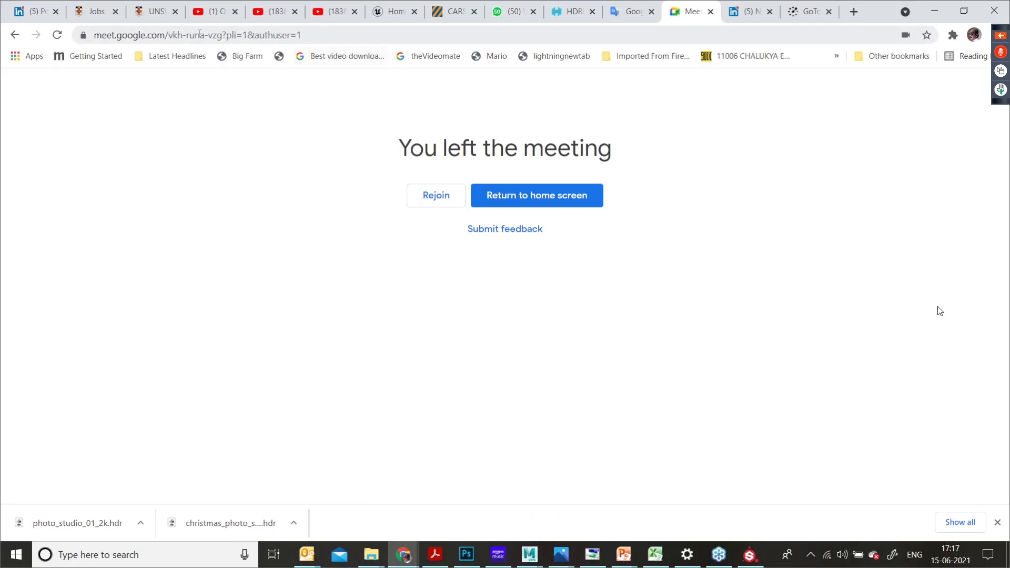
pyautogui.click(853, 12)
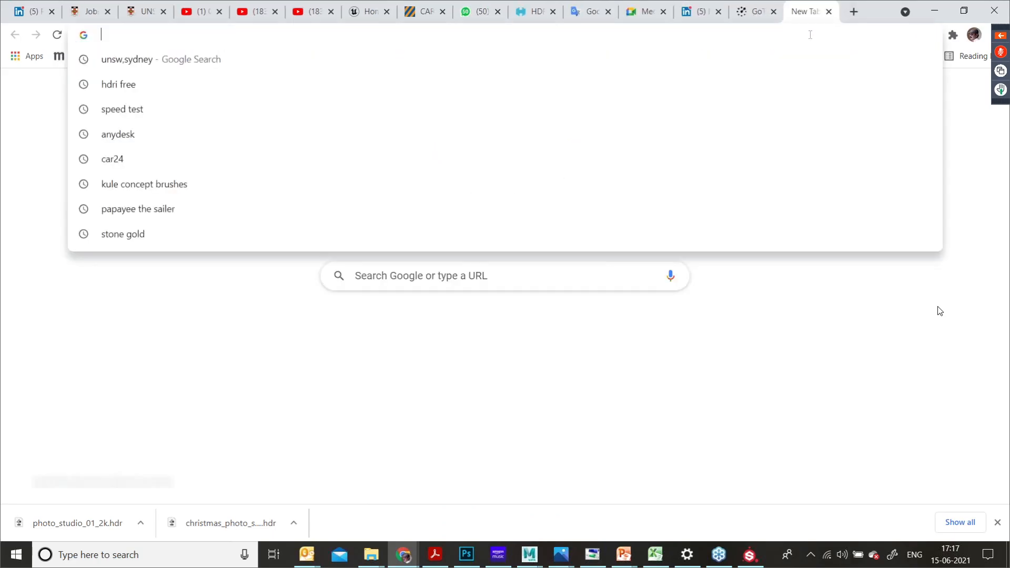
pyautogui.write('art')
pyautogui.press('Return')
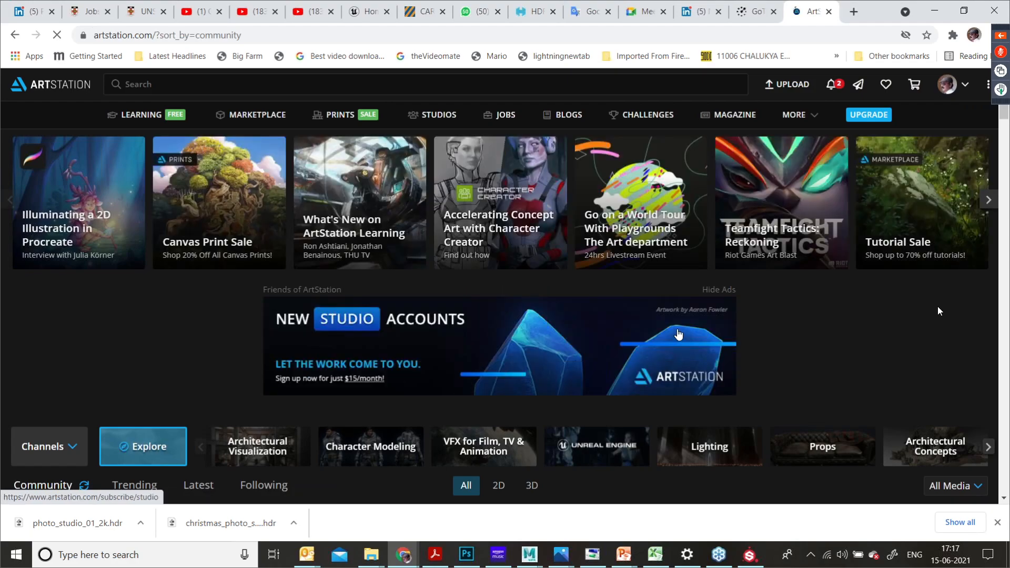
# Step: Examine the community artwork gallery on the ArtStation home page for reference pieces
pyautogui.scroll(-6, 678, 332)
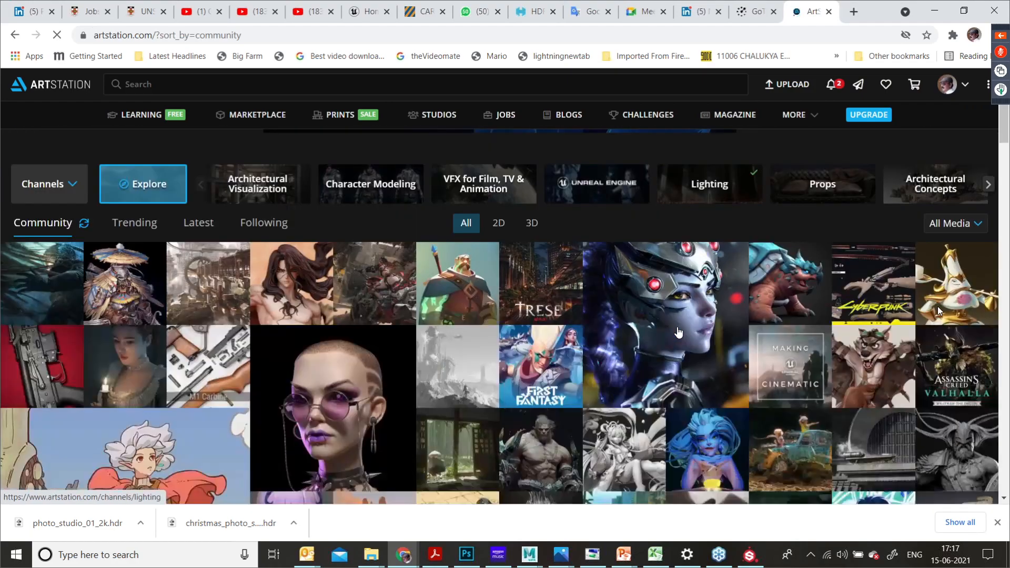
pyautogui.scroll(-1, 677, 333)
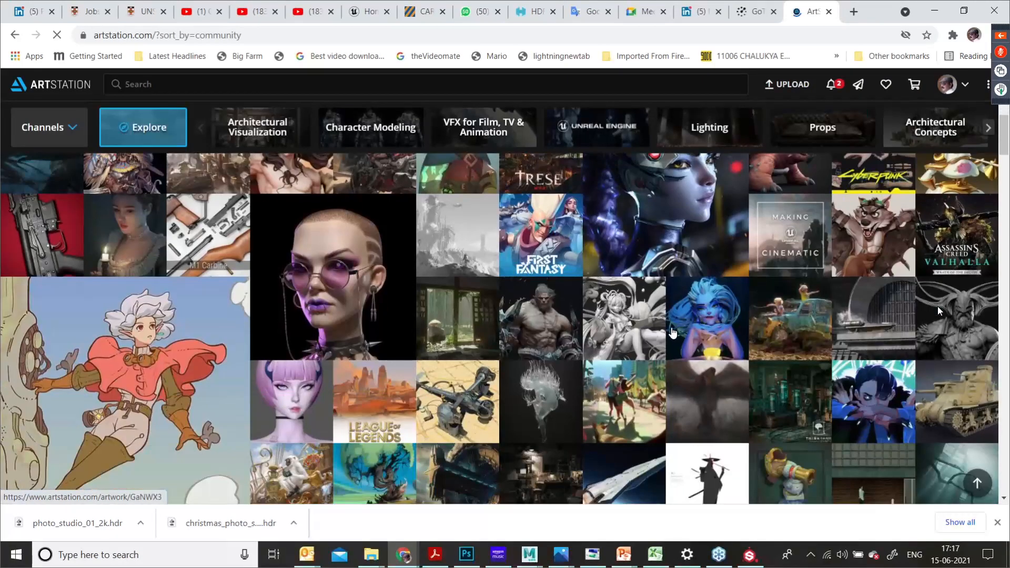
pyautogui.scroll(-2, 673, 333)
pyautogui.scroll(-2, 671, 333)
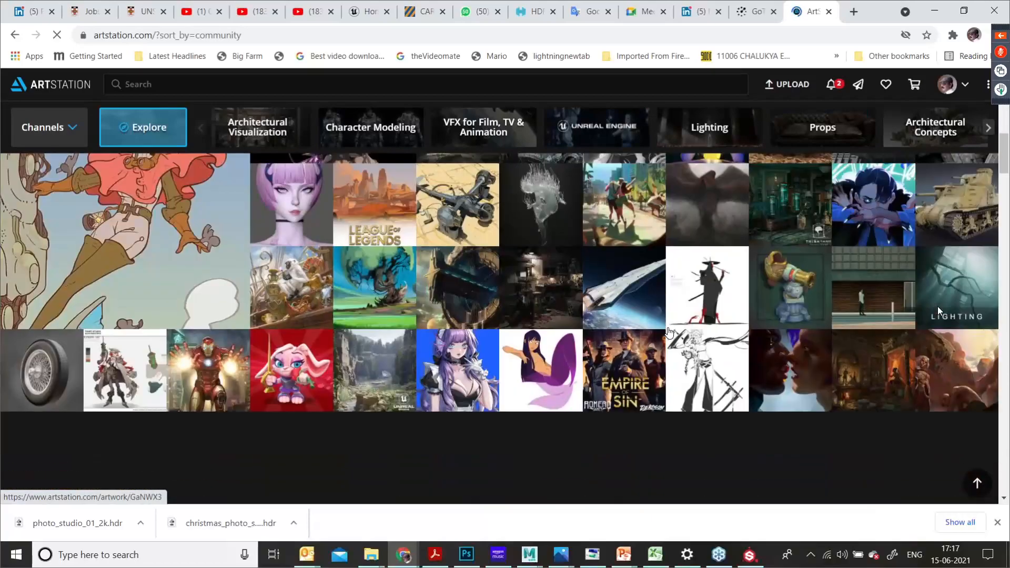
pyautogui.scroll(-1, 669, 333)
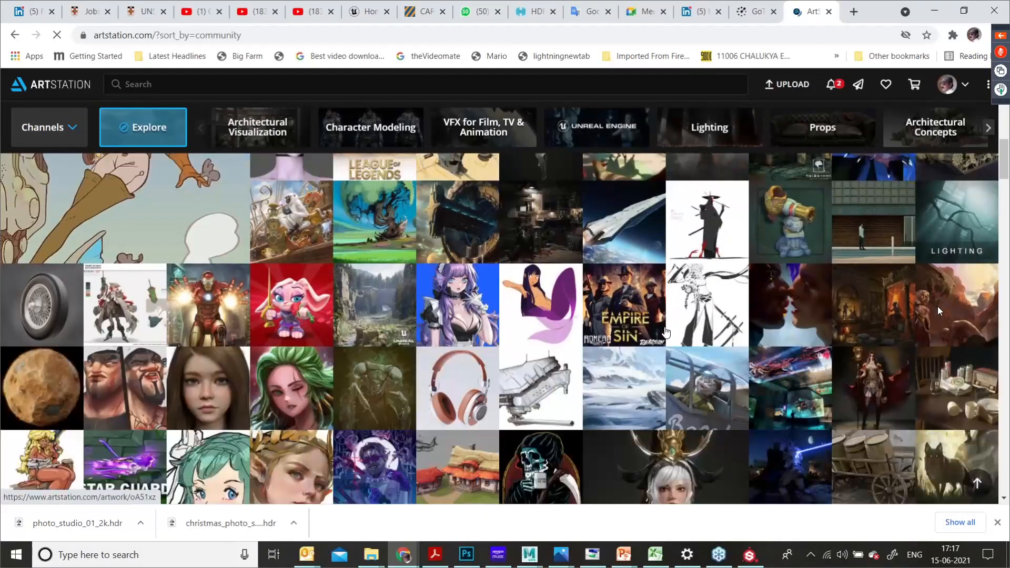
pyautogui.scroll(1, 665, 332)
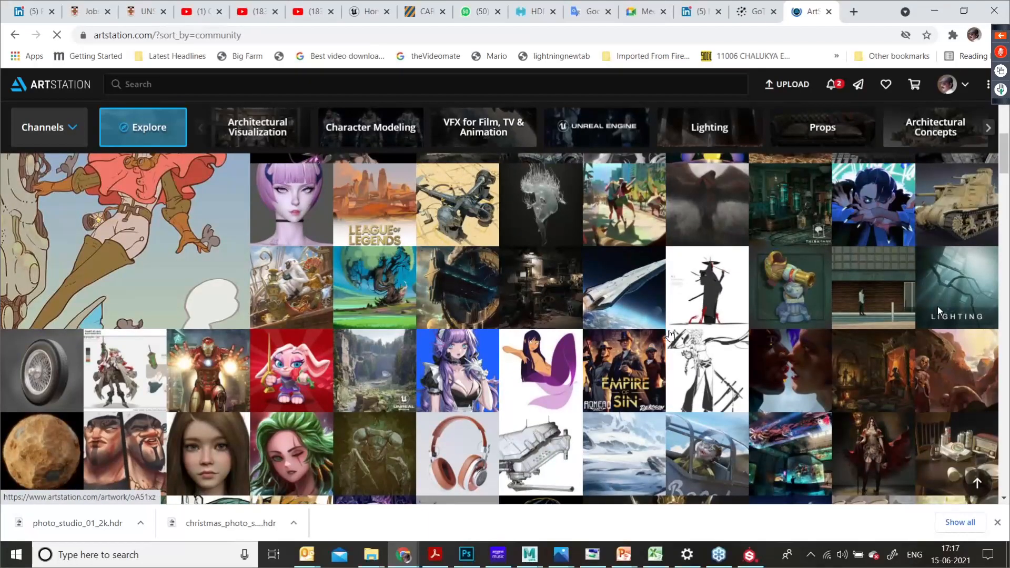
pyautogui.scroll(-2, 670, 330)
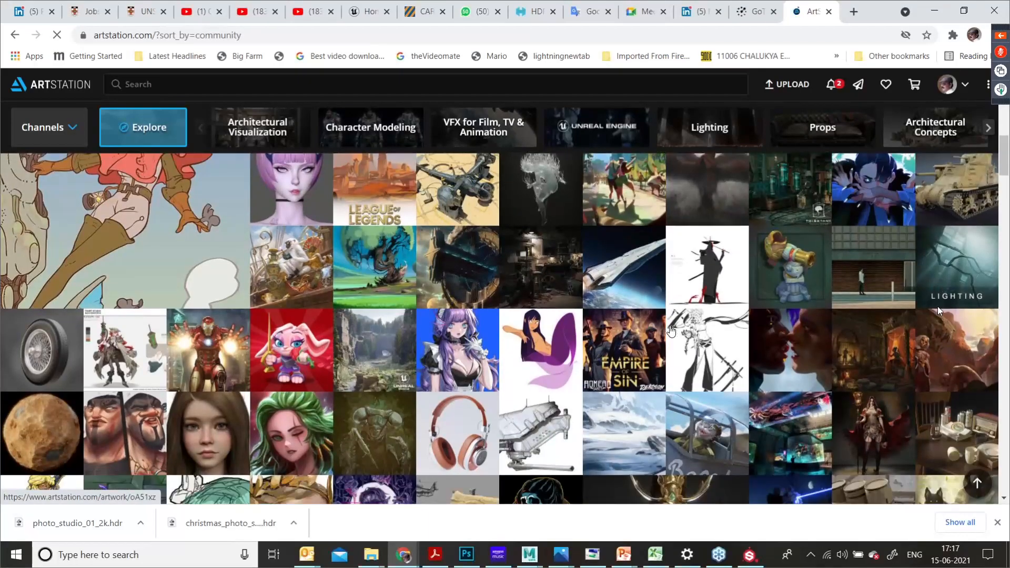
pyautogui.scroll(-3, 666, 327)
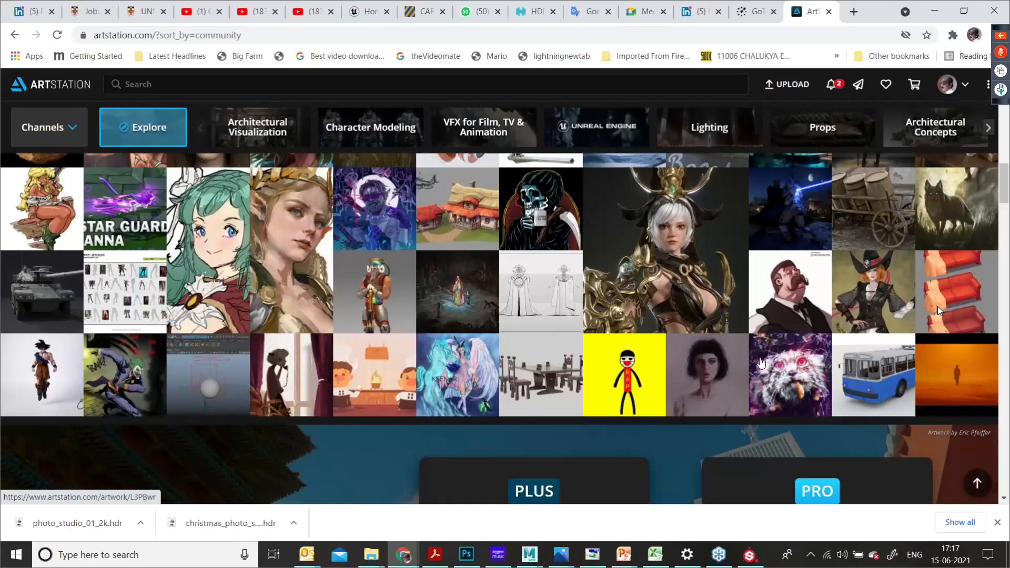
pyautogui.scroll(4, 815, 368)
pyautogui.scroll(2, 812, 368)
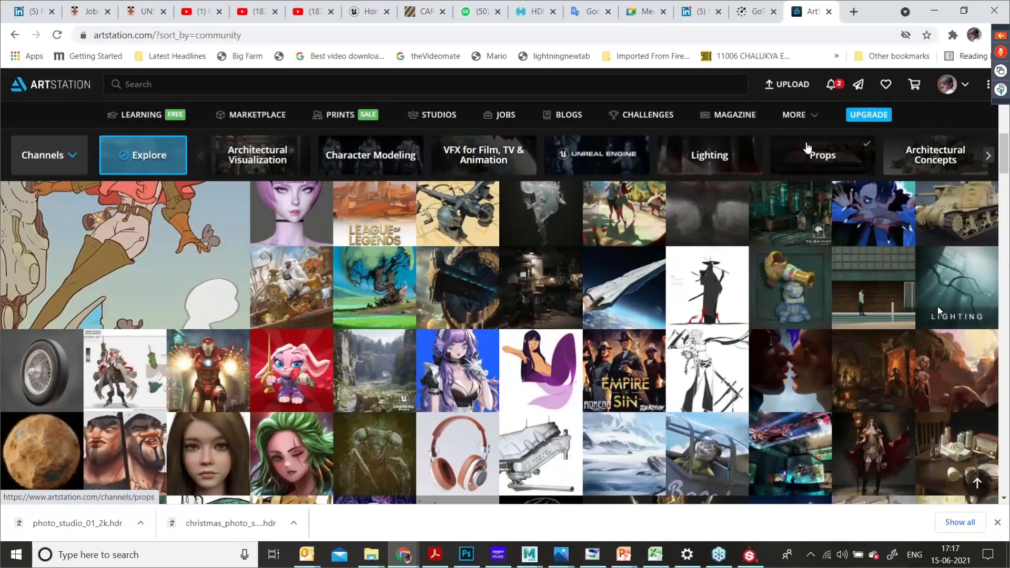
pyautogui.scroll(-1, 717, 363)
pyautogui.scroll(3, 716, 363)
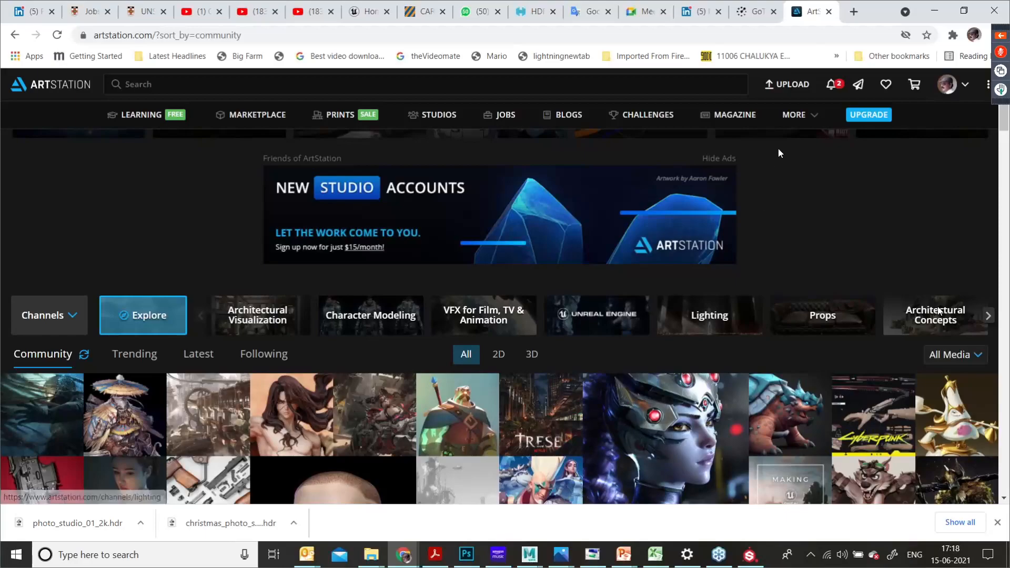
# Step: Search Google for "pinterest india" in a new browser tab
pyautogui.click(854, 12)
pyautogui.write('pint')
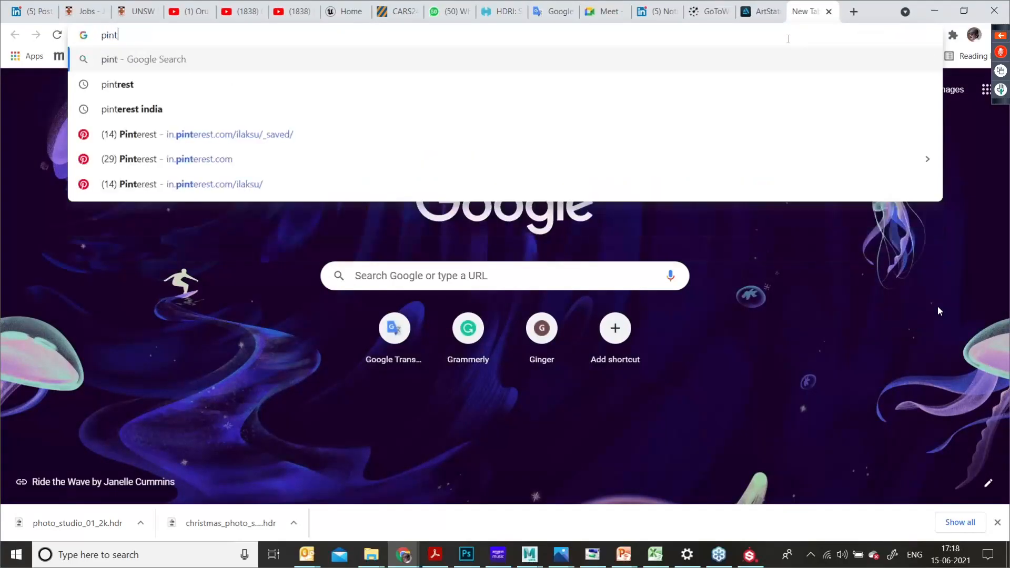
pyautogui.click(185, 111)
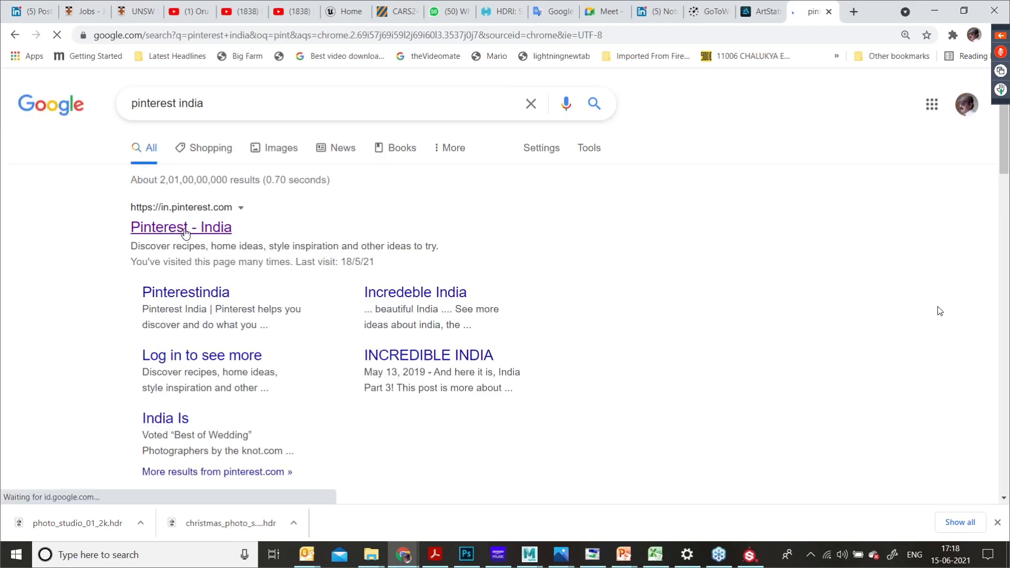
# Step: Try to open the Pinterest India site from its main search result and its login result
pyautogui.click(185, 228)
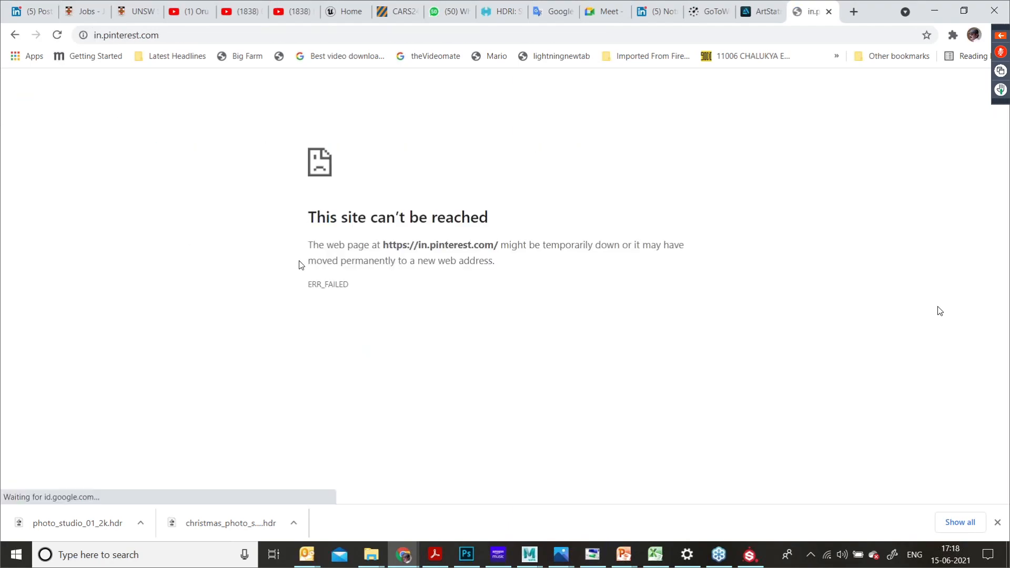
pyautogui.click(15, 35)
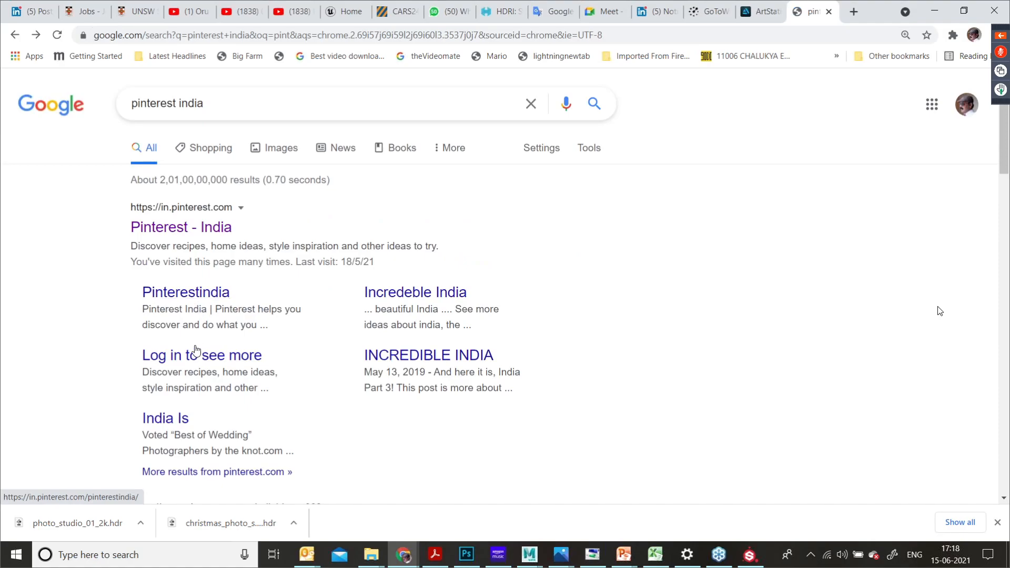
pyautogui.click(194, 357)
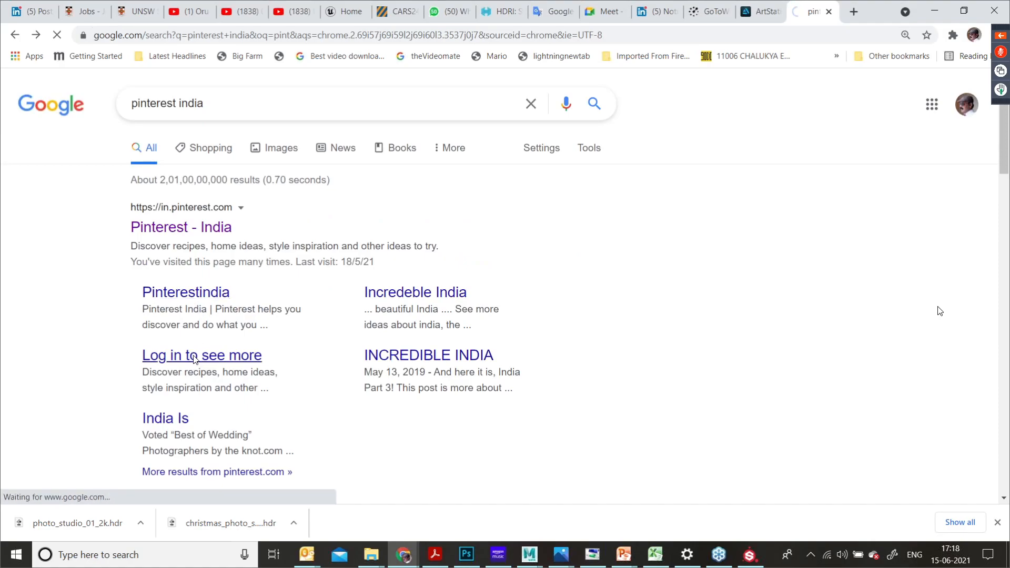
pyautogui.click(16, 35)
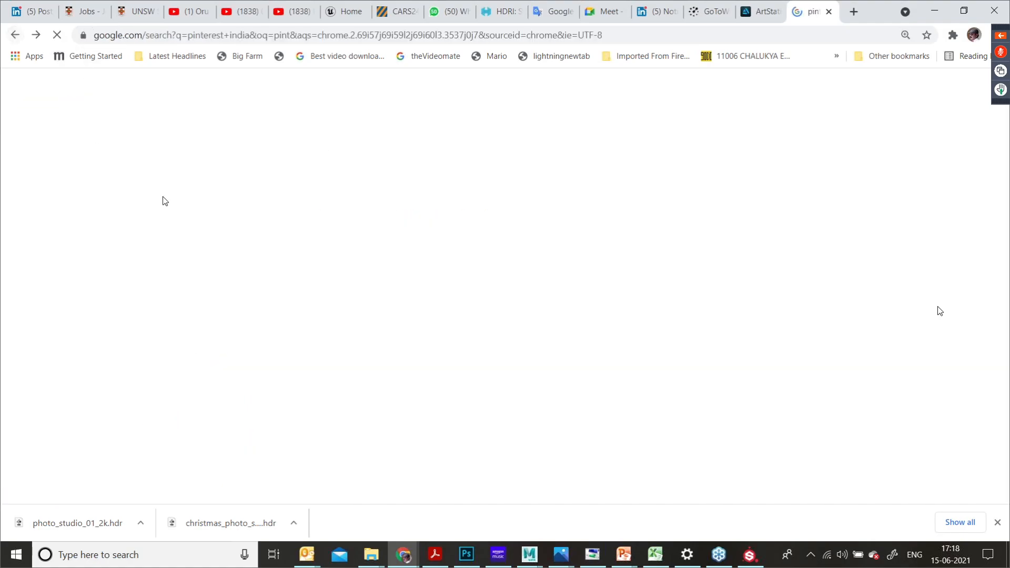
pyautogui.click(174, 230)
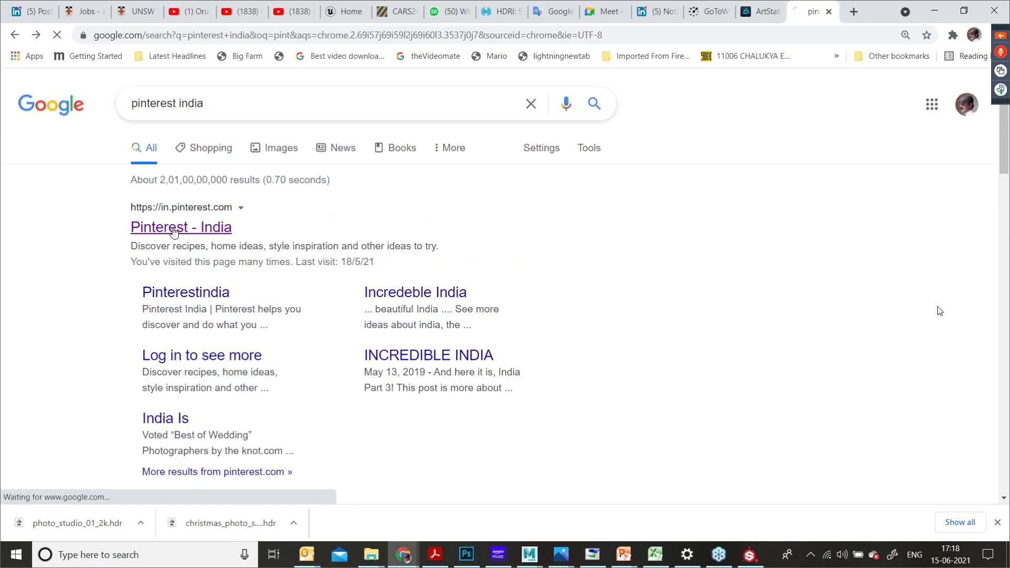
pyautogui.click(15, 35)
# Step: Open the pinterest.ca search result and log in to Pinterest with the Facebook account
pyautogui.scroll(-2, 238, 333)
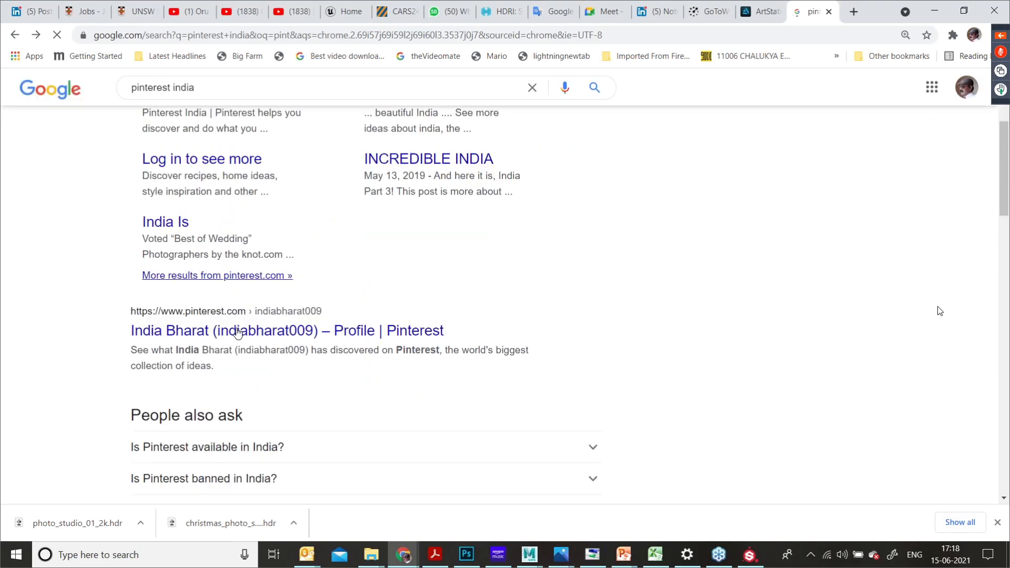
pyautogui.scroll(-1, 237, 333)
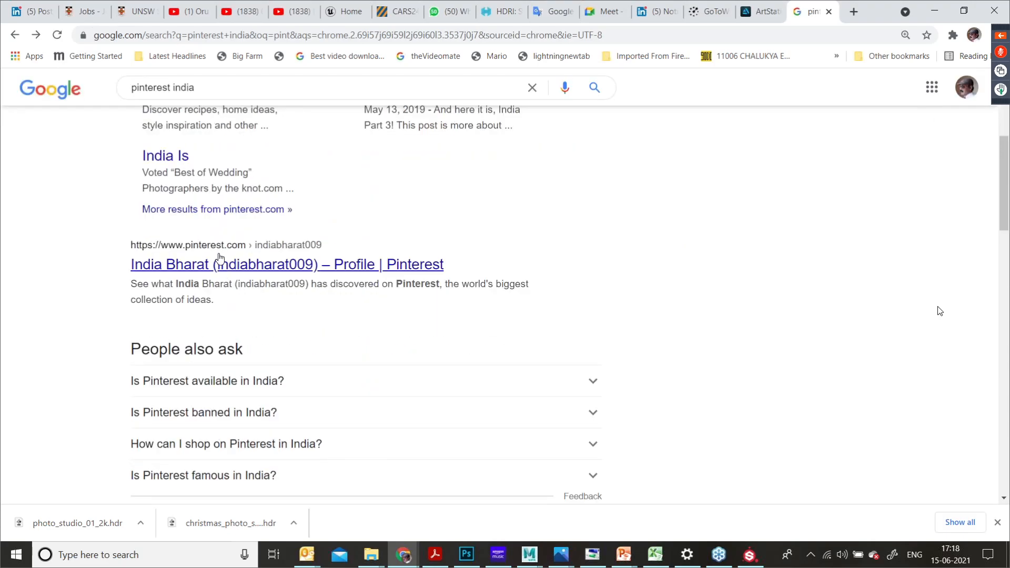
pyautogui.scroll(-5, 239, 273)
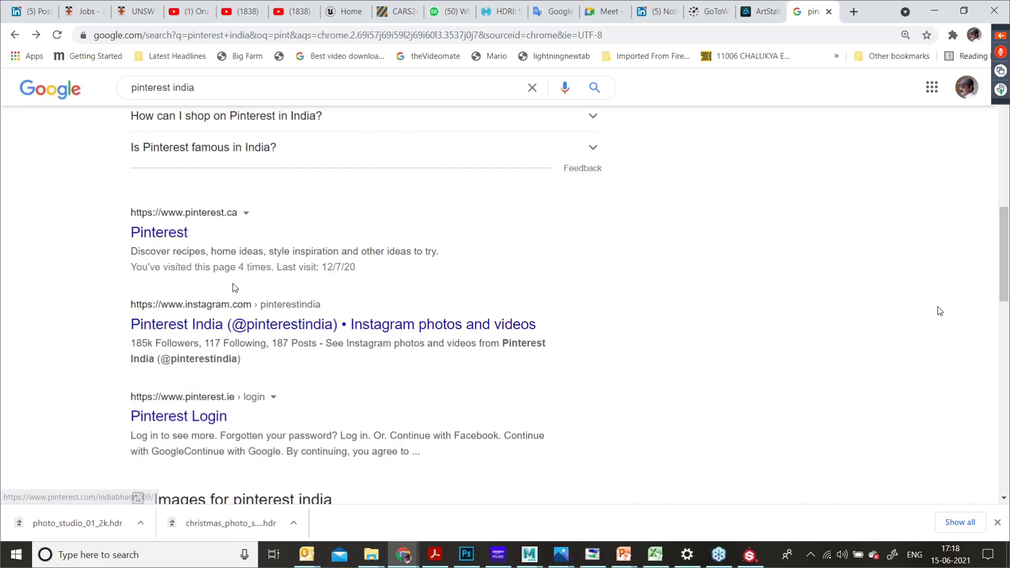
pyautogui.click(157, 236)
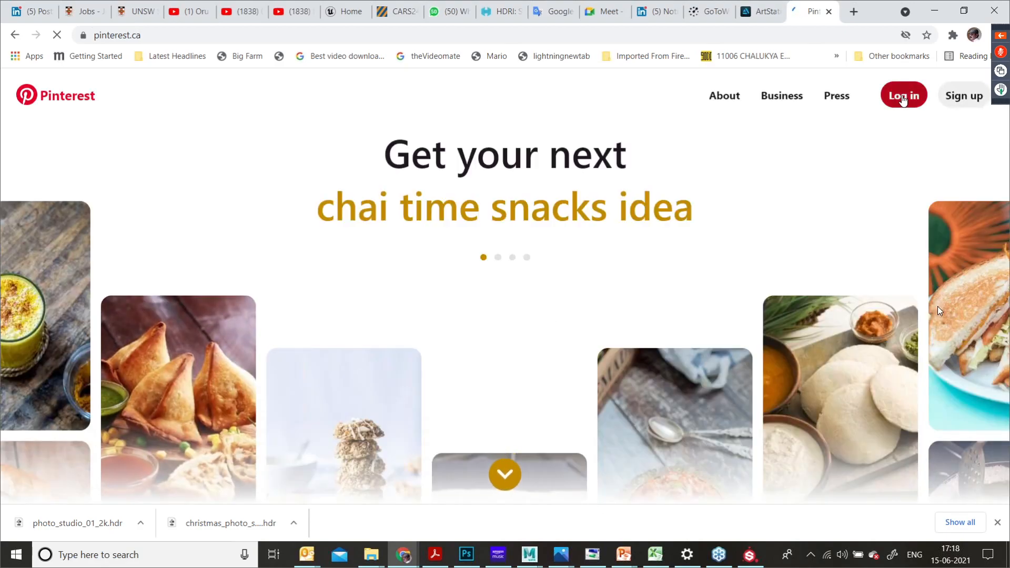
pyautogui.click(902, 99)
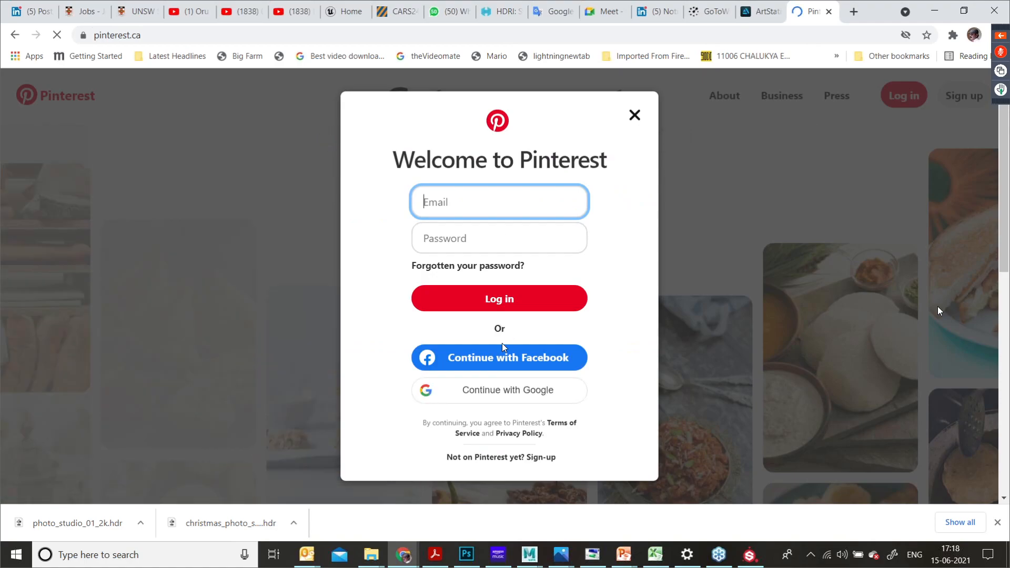
pyautogui.click(494, 357)
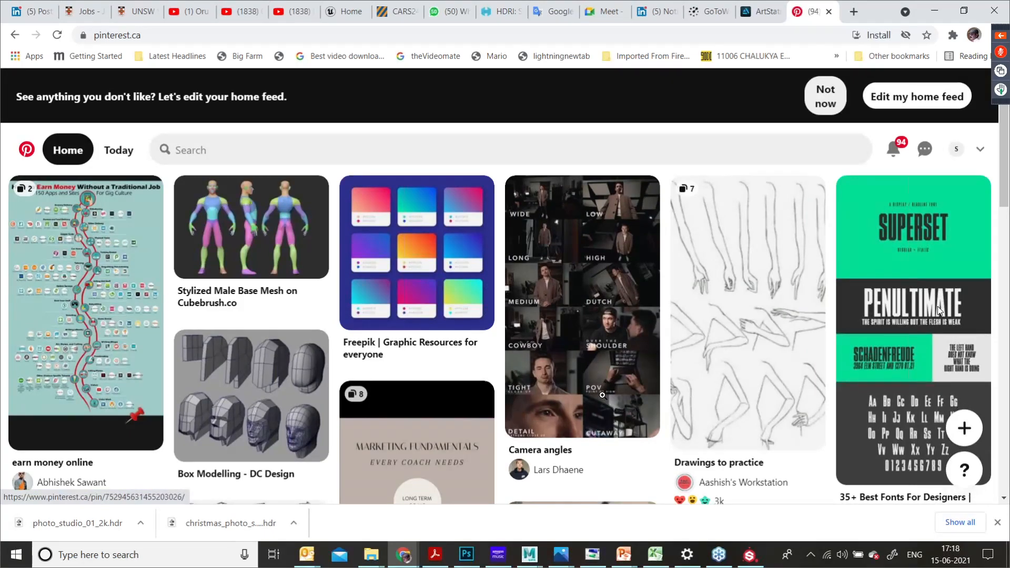
# Step: Browse the pins on the Pinterest home feed for reference material
pyautogui.moveTo(455, 352)
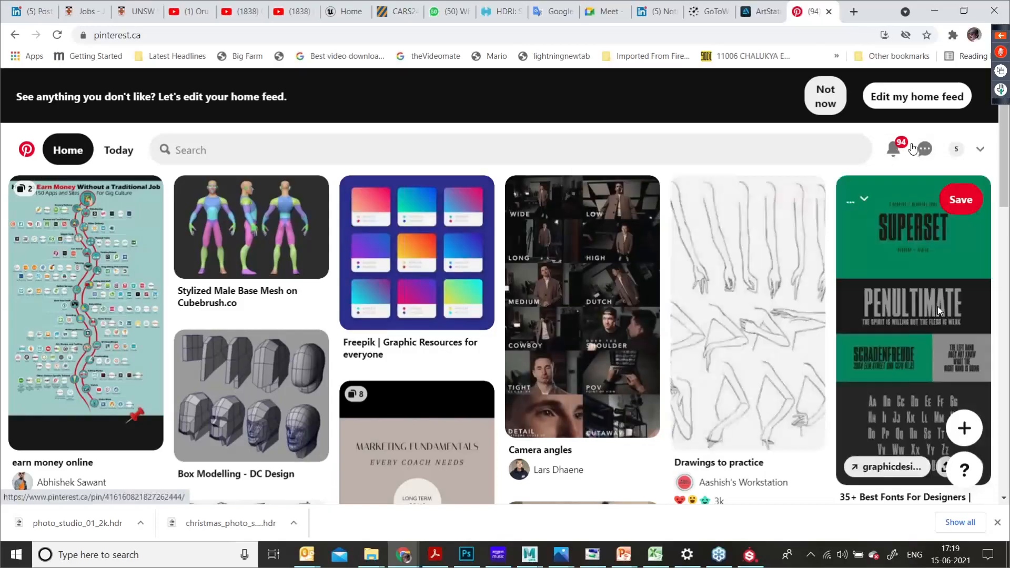
pyautogui.click(897, 154)
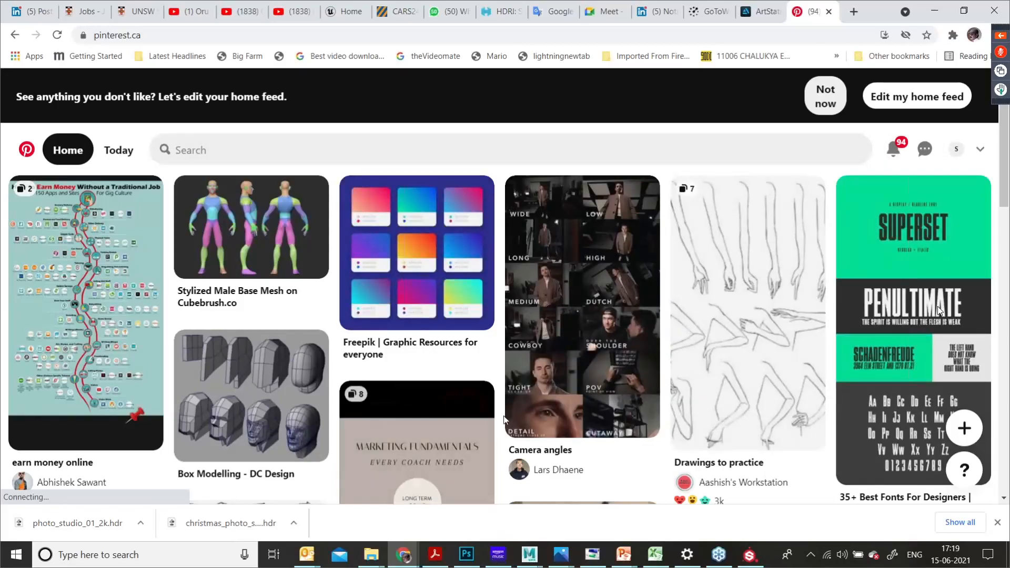
pyautogui.scroll(-5, 503, 417)
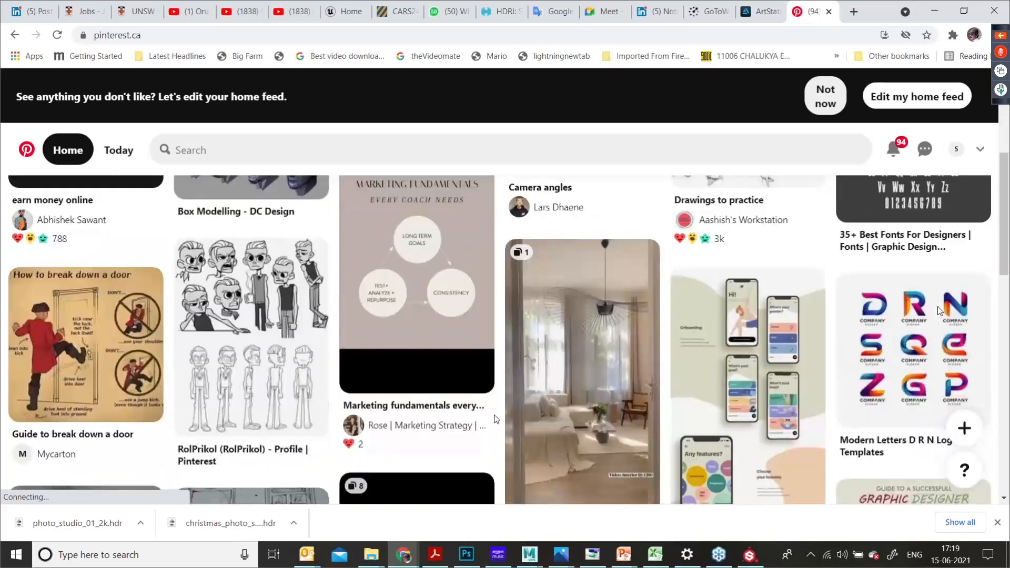
pyautogui.moveTo(496, 419)
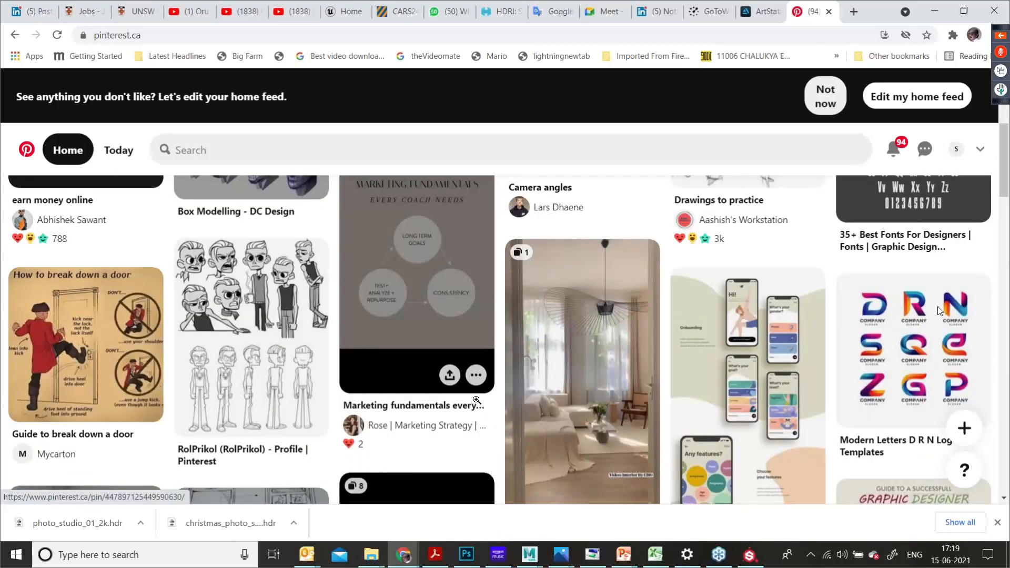
pyautogui.scroll(-6, 476, 399)
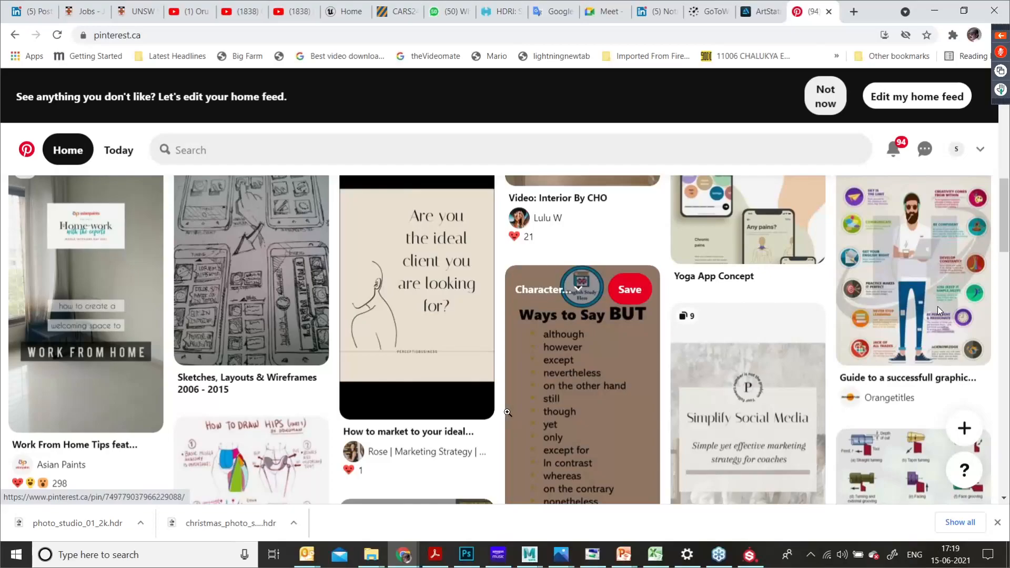
pyautogui.scroll(-1, 508, 412)
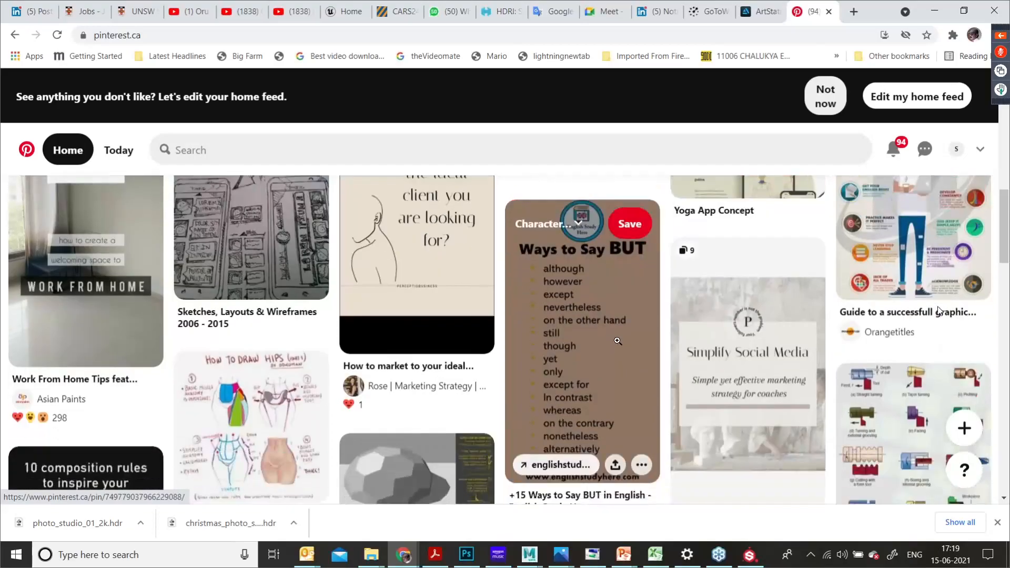
pyautogui.scroll(-6, 836, 255)
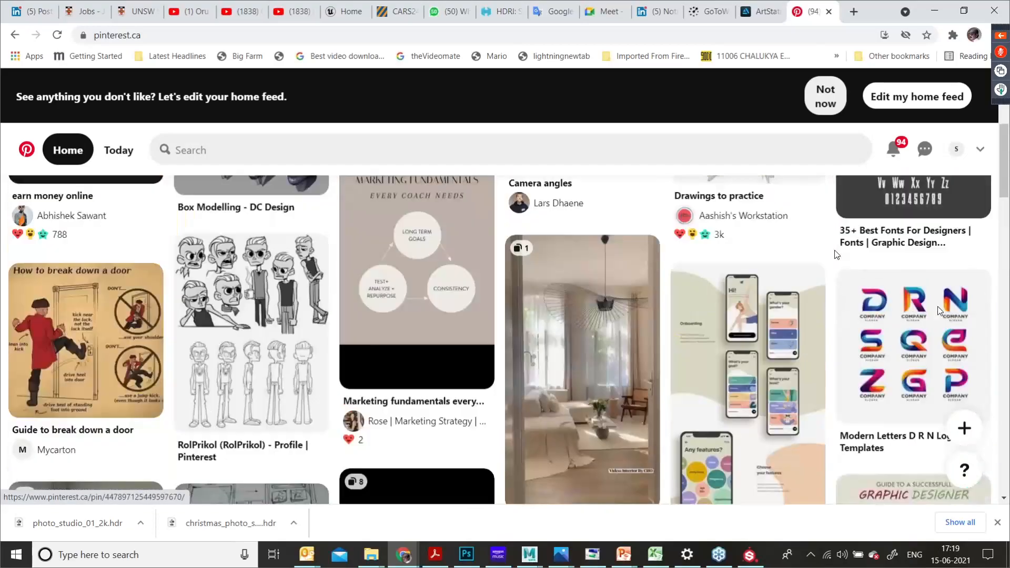
# Step: Open the Character design board from the profile's saved boards and dismiss the site's notification request
pyautogui.click(956, 150)
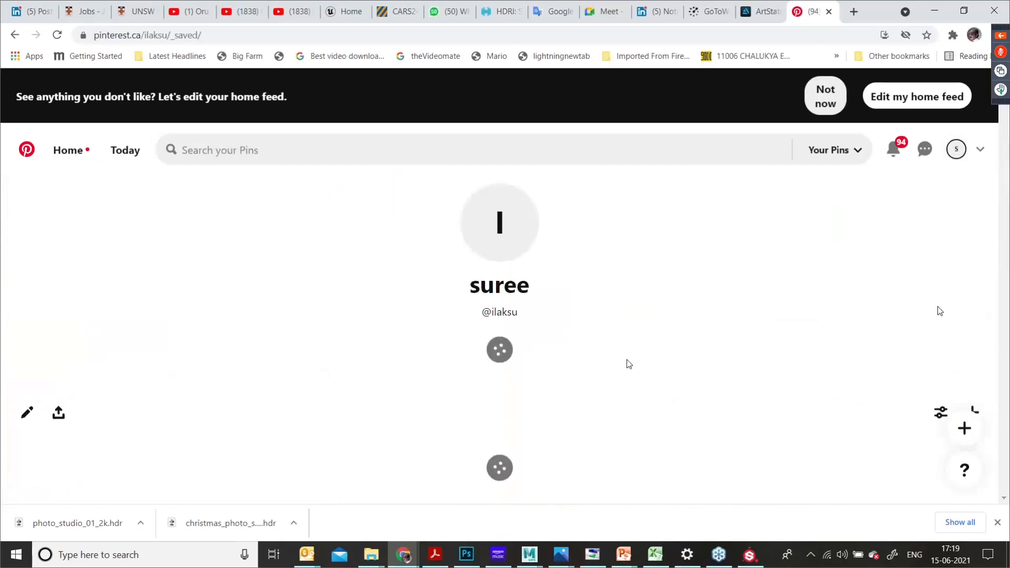
pyautogui.scroll(-4, 629, 364)
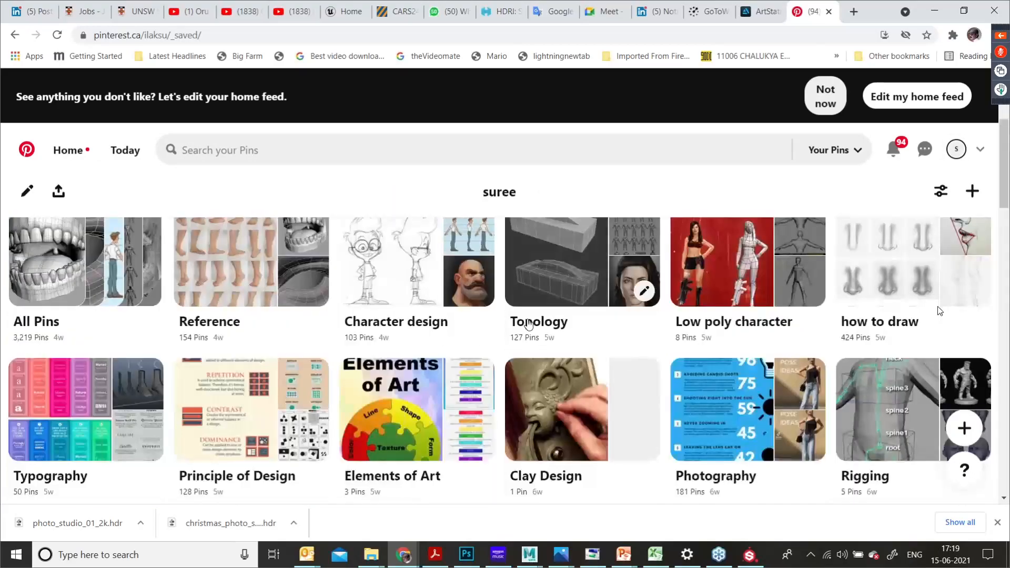
pyautogui.click(394, 283)
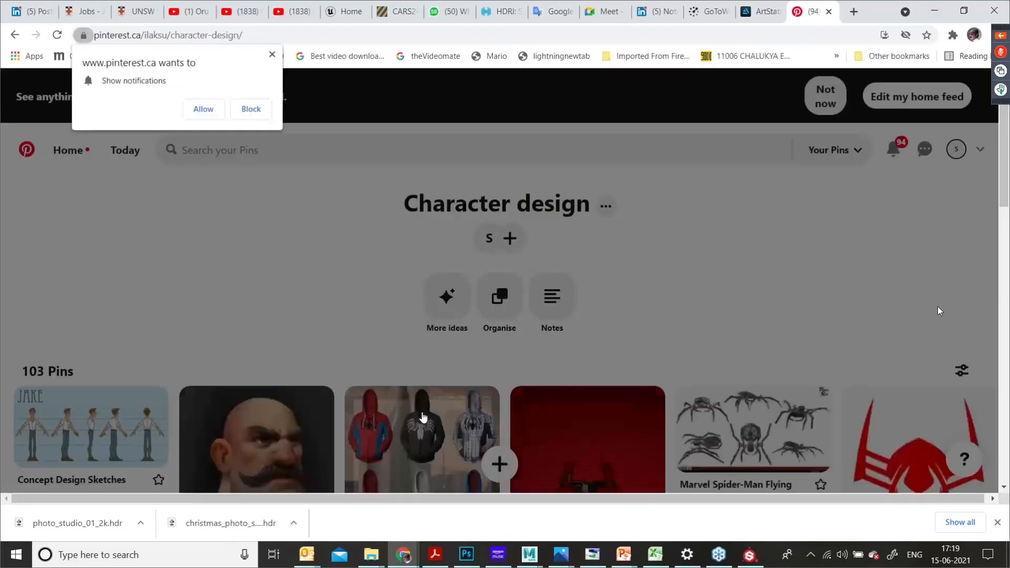
pyautogui.scroll(-3, 423, 417)
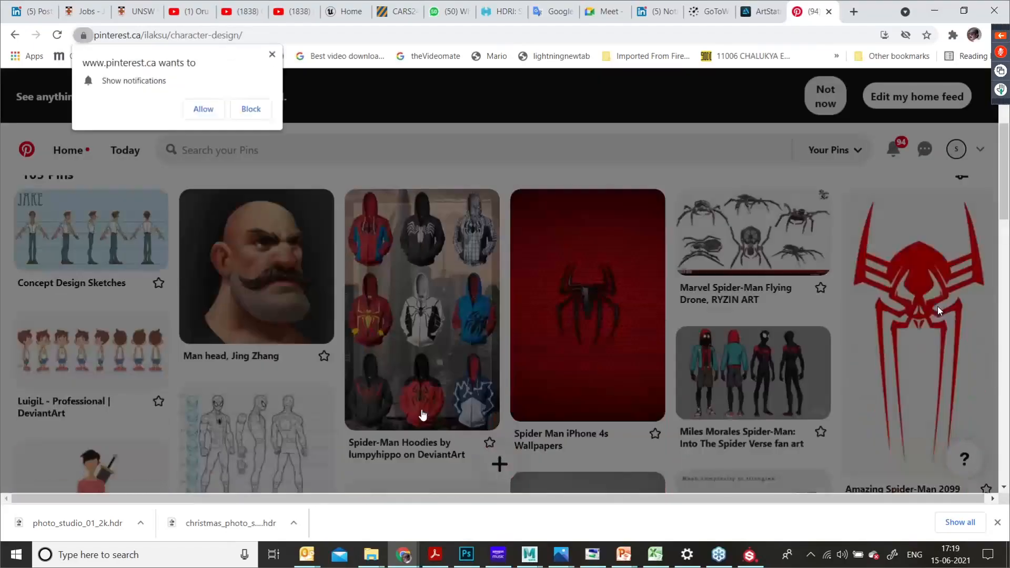
pyautogui.click(272, 55)
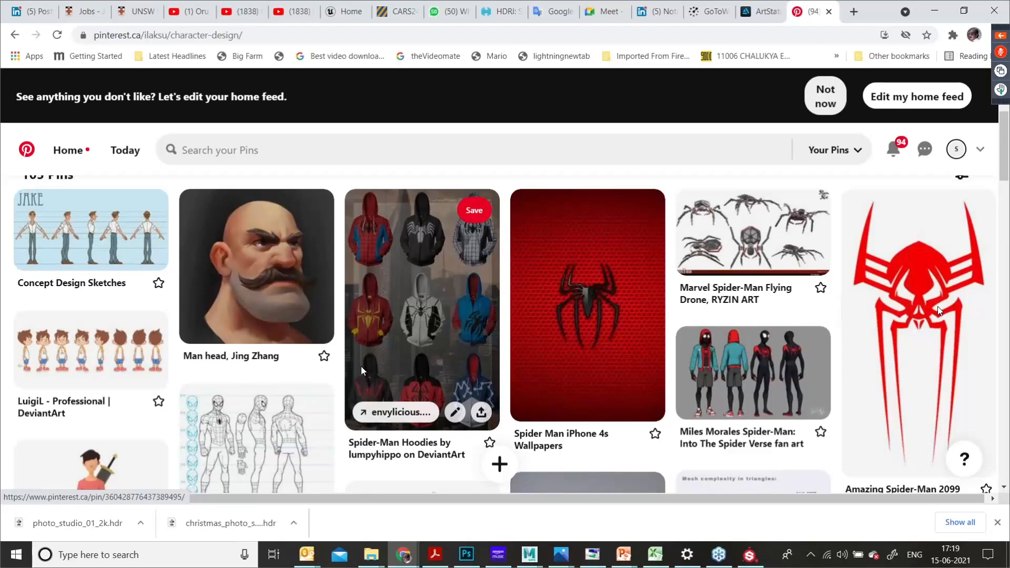
# Step: Switch to Substance Painter, enlarge the Texture Set Settings area and view the list of channels that can be added
pyautogui.click(749, 556)
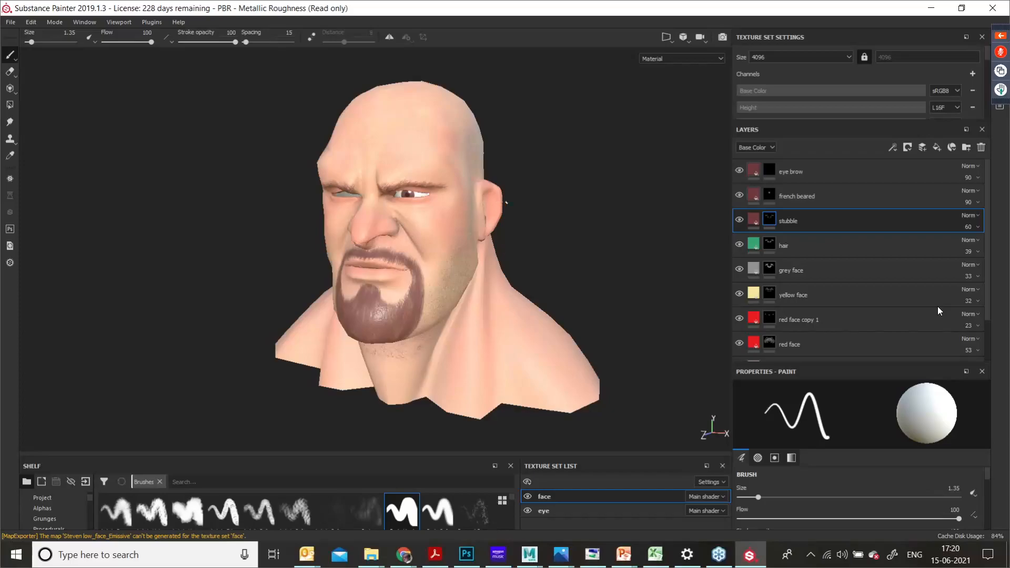
pyautogui.scroll(-2, 939, 311)
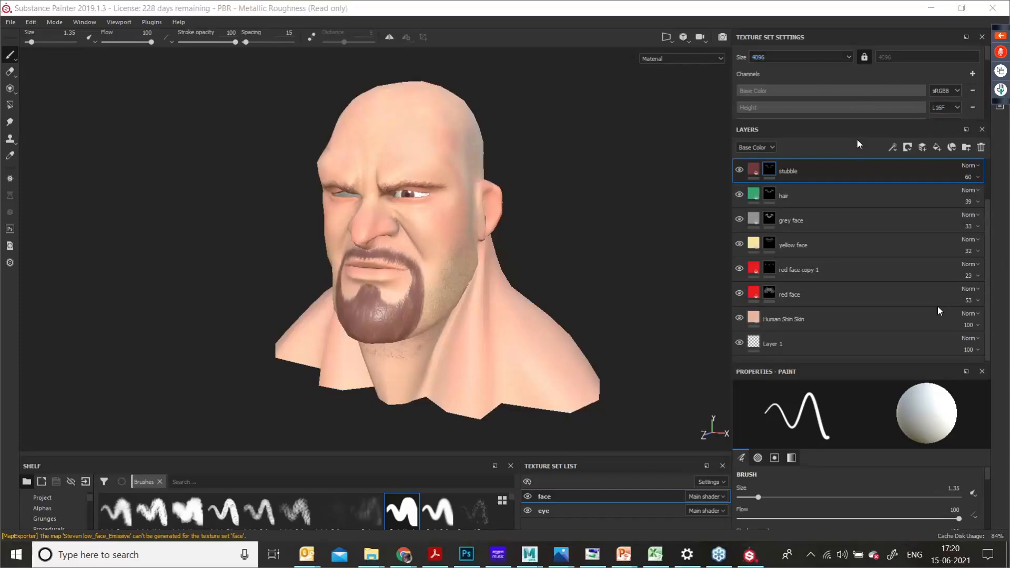
pyautogui.moveTo(861, 119); pyautogui.dragTo(852, 206)
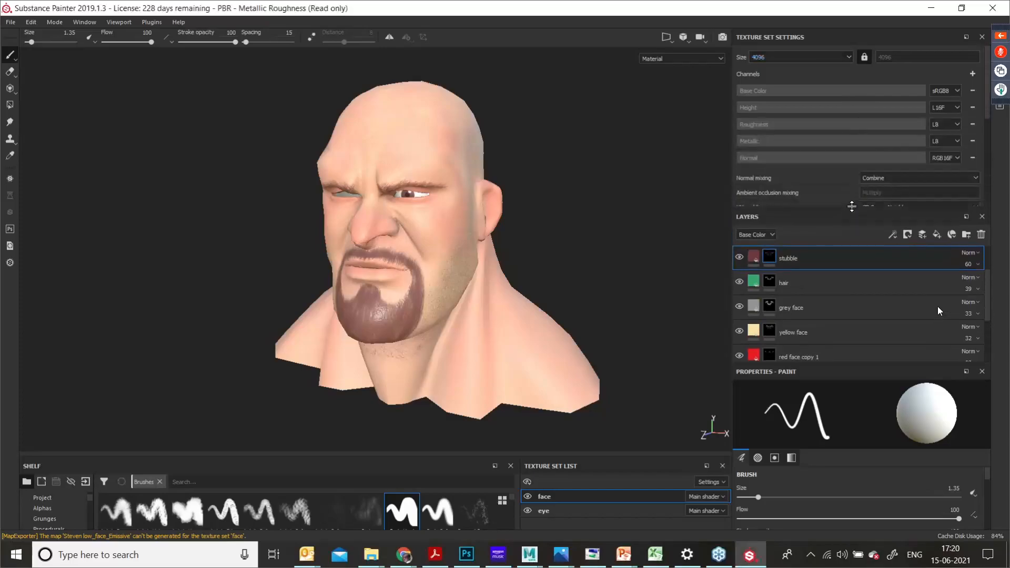
pyautogui.click(973, 74)
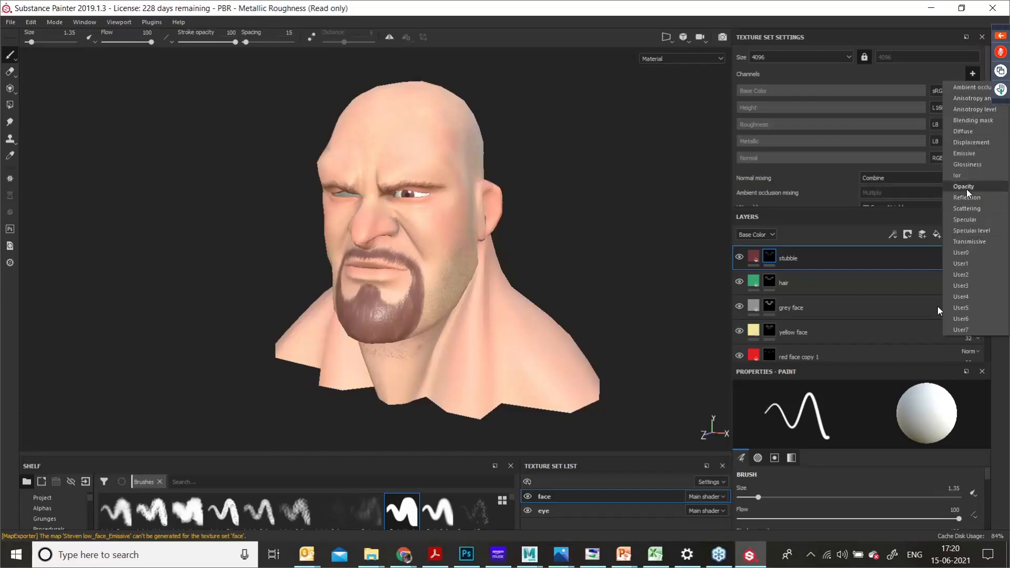
pyautogui.click(894, 469)
# Step: Examine the paint properties of the stubble layer, and select the red face copy 1 layer to view its fill properties
pyautogui.scroll(-5, 910, 475)
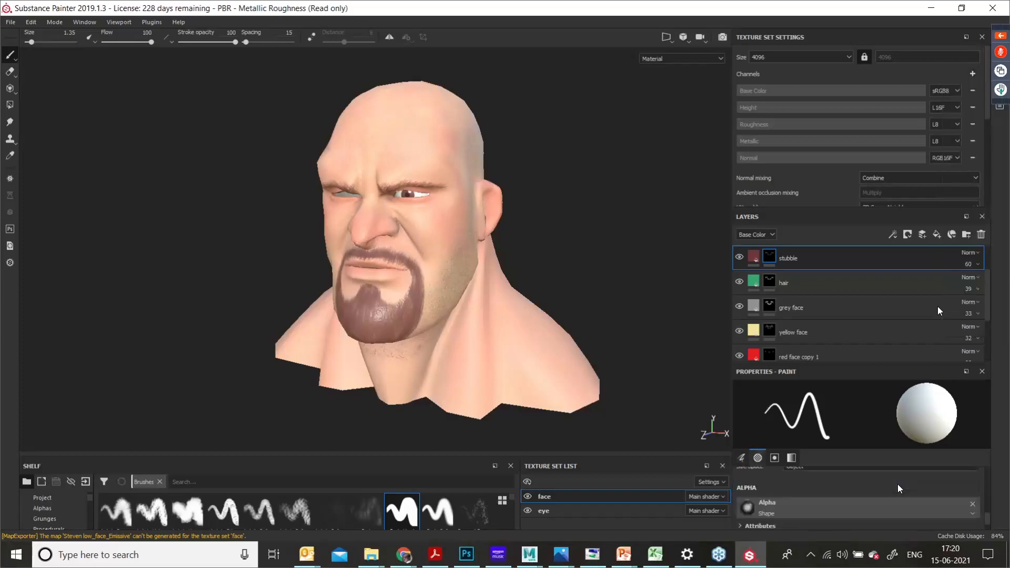
pyautogui.scroll(-5, 898, 486)
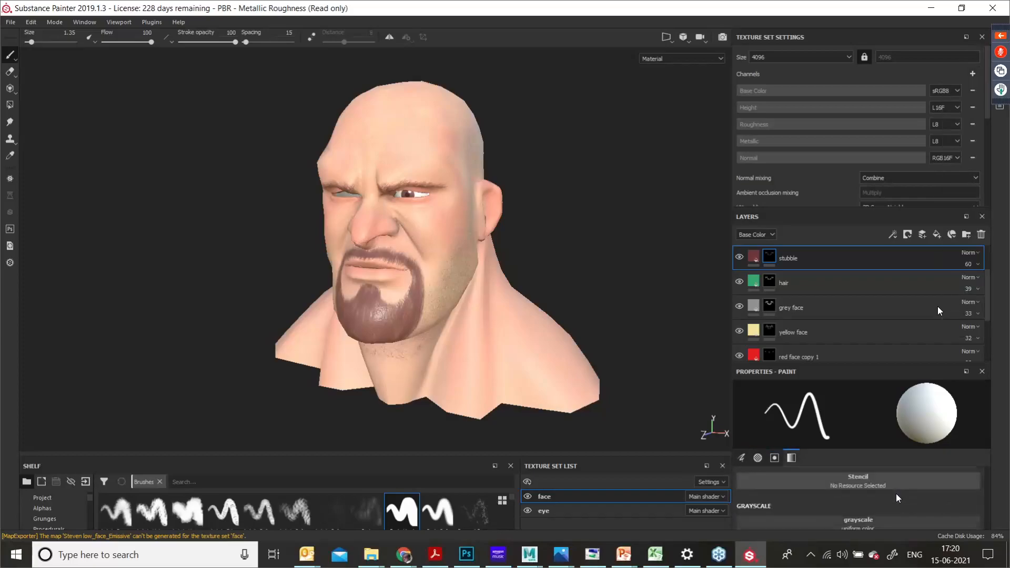
pyautogui.click(754, 356)
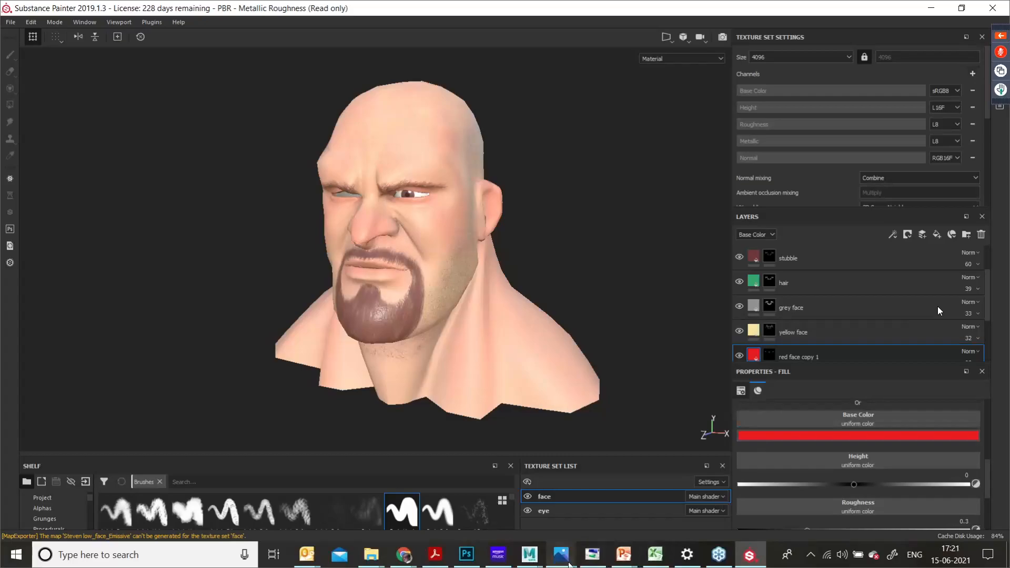
# Step: Enlarge the shelf to show more rows of brushes, and review the lowest layers in the stack
pyautogui.moveTo(402, 556)
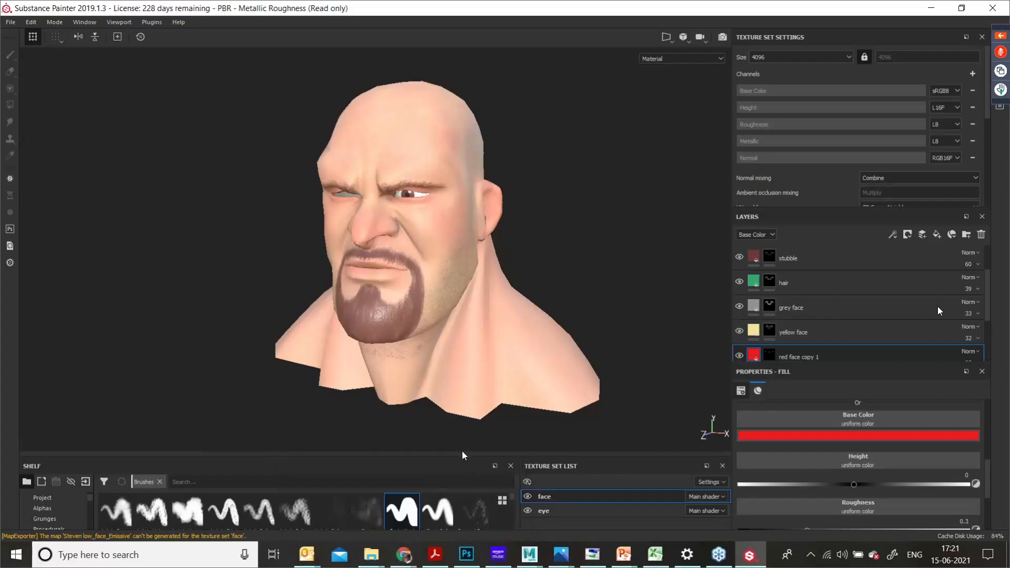
pyautogui.moveTo(460, 457); pyautogui.dragTo(472, 325)
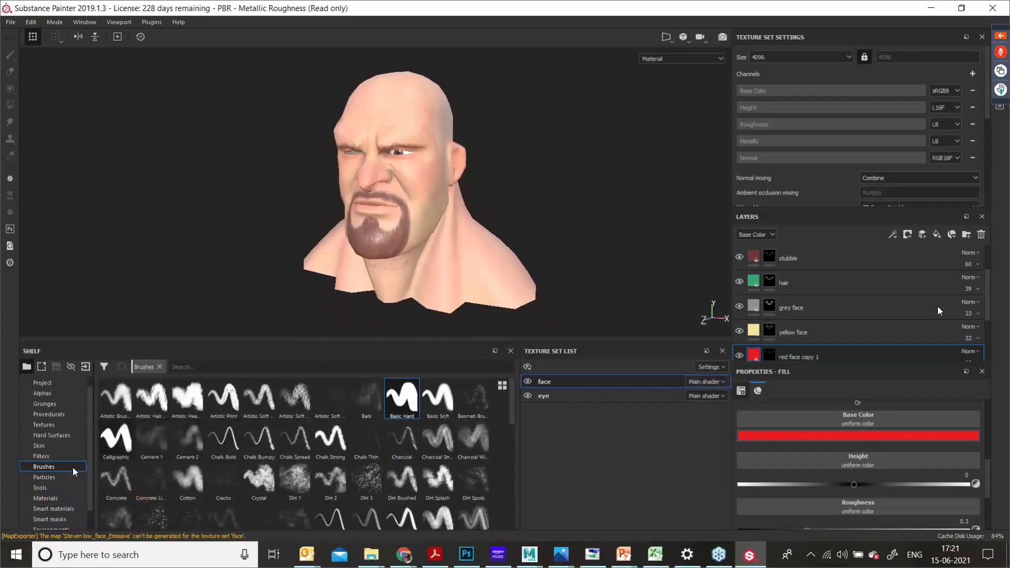
pyautogui.scroll(-3, 835, 336)
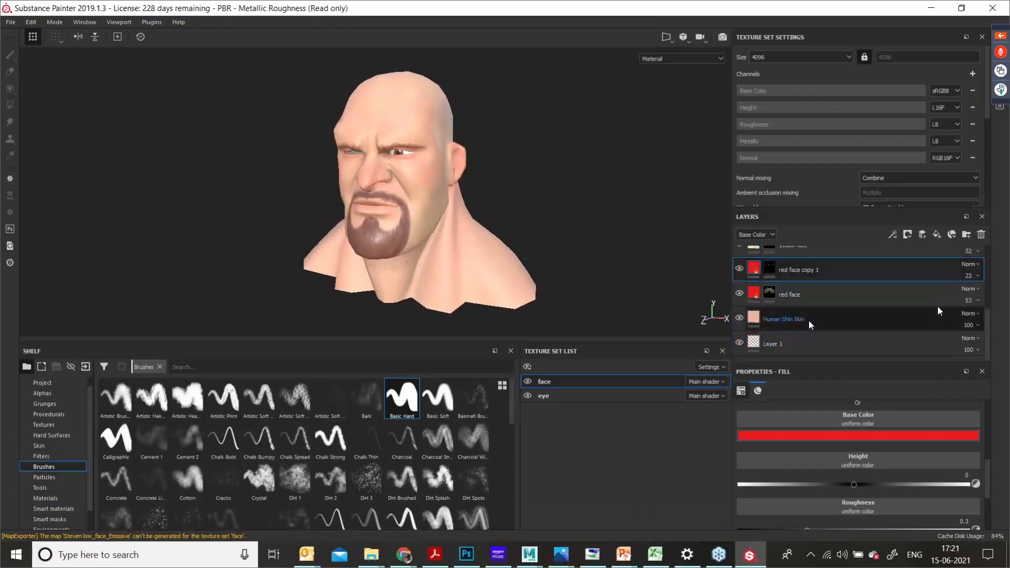
# Step: Select the Human Shin Skin layer to view its fill properties, and inspect the head up close from the side
pyautogui.click(809, 320)
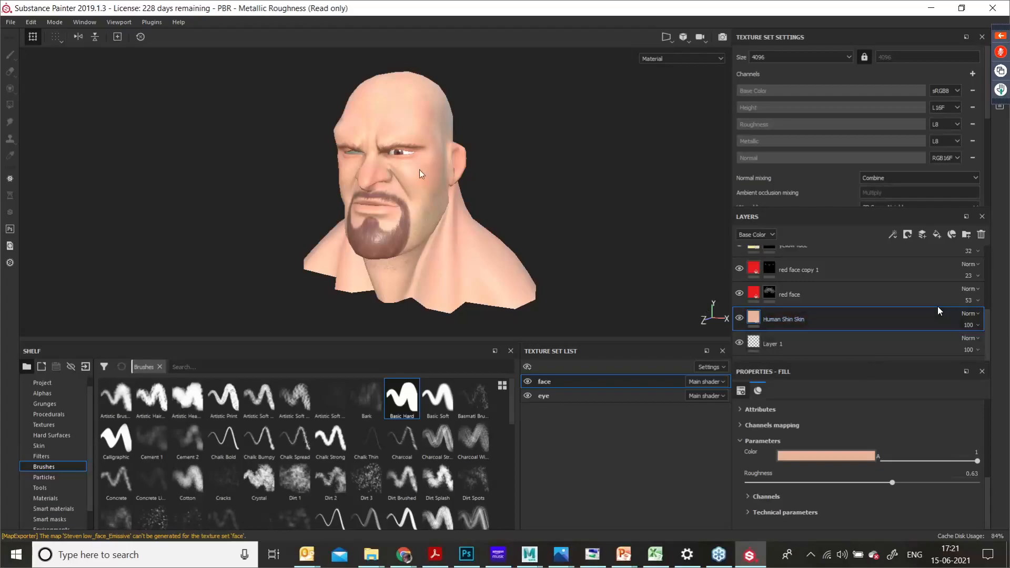
pyautogui.keyDown('alt'); pyautogui.moveTo(426, 183); pyautogui.dragTo(546, 221, button='right'); pyautogui.keyUp('alt')
pyautogui.keyDown('alt'); pyautogui.moveTo(547, 221); pyautogui.dragTo(510, 203); pyautogui.keyUp('alt')
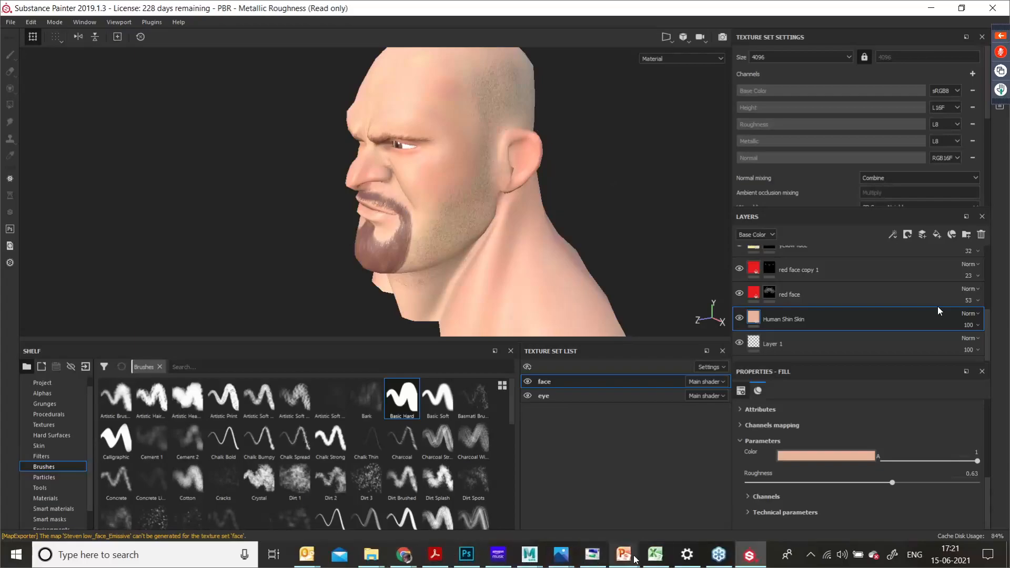
# Step: Switch to Maya and reposition the Arnold RenderView window to examine the head render in progress
pyautogui.moveTo(530, 554)
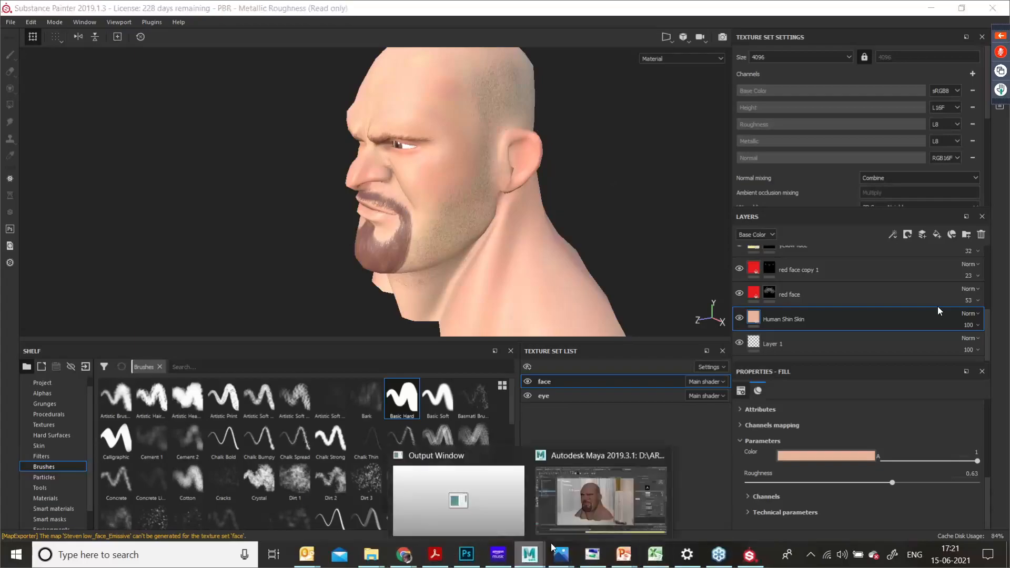
pyautogui.click(587, 503)
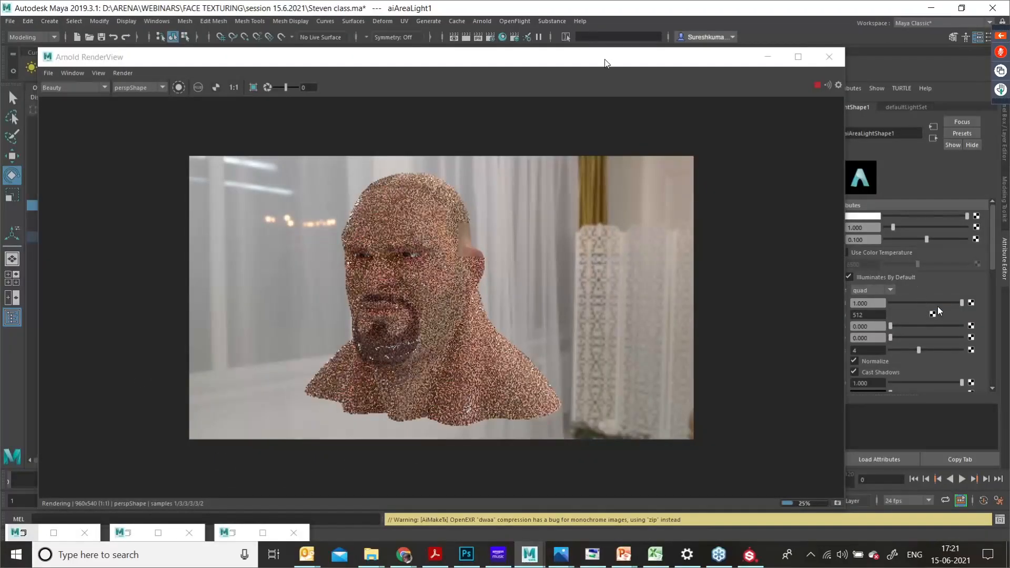
pyautogui.moveTo(605, 57); pyautogui.dragTo(577, 48)
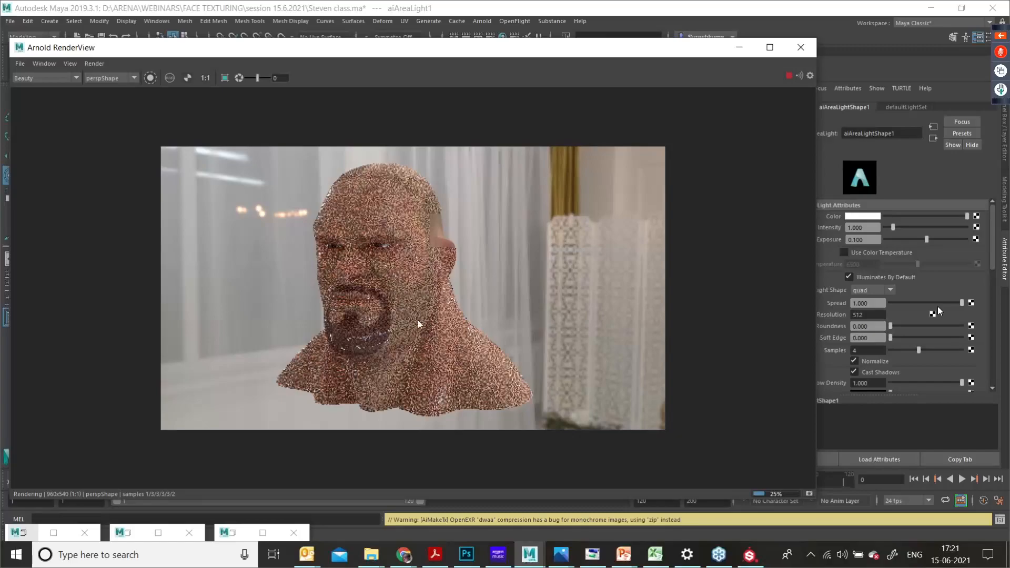
pyautogui.moveTo(602, 49)
pyautogui.mouseDown()
pyautogui.moveTo(563, 45)
pyautogui.moveTo(610, 51)
pyautogui.mouseUp()
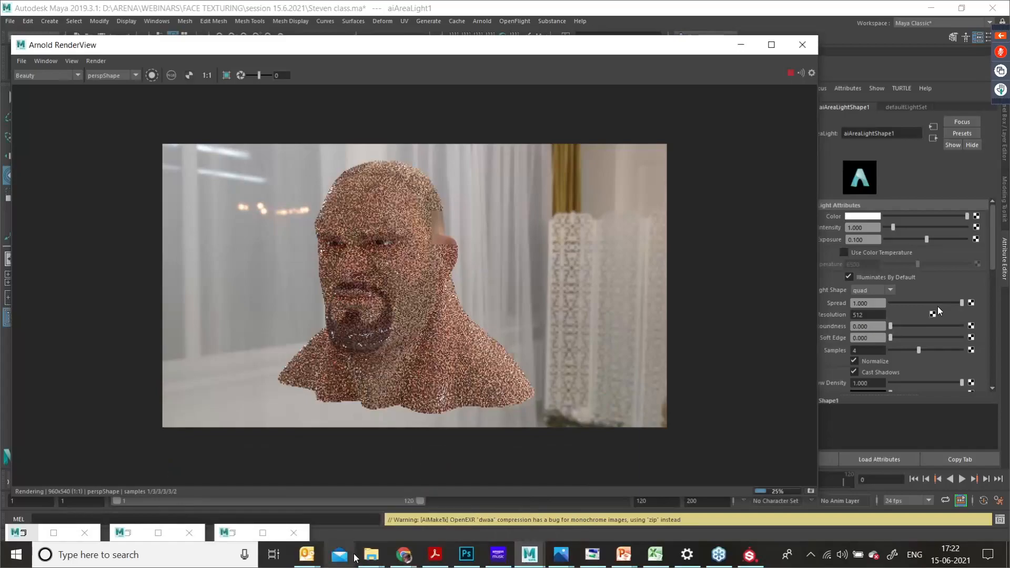
# Step: Open the finished render HEAD RENDER MAYA_04.jpg from the session 15.6.2021 folder
pyautogui.click(370, 554)
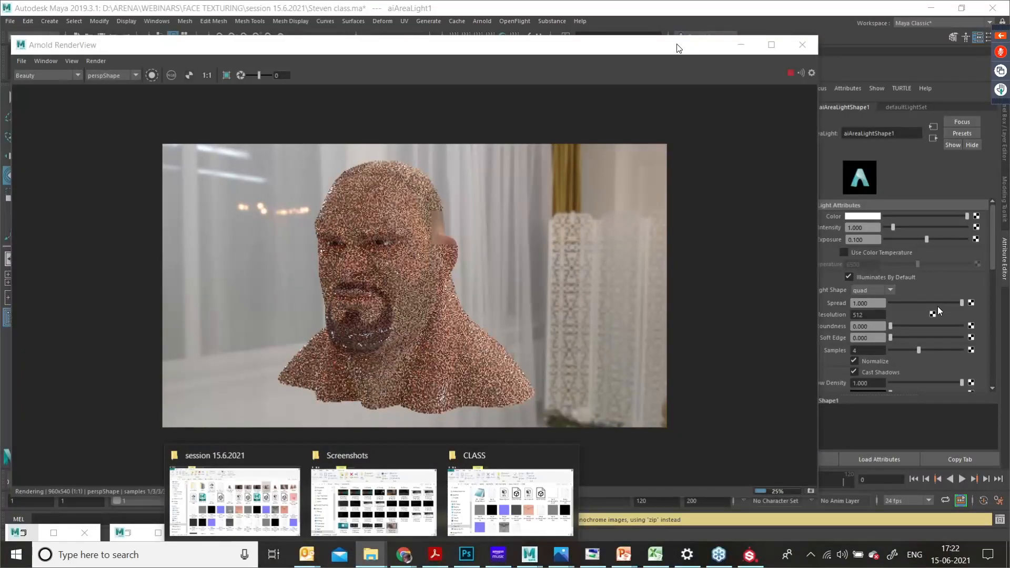
pyautogui.click(247, 505)
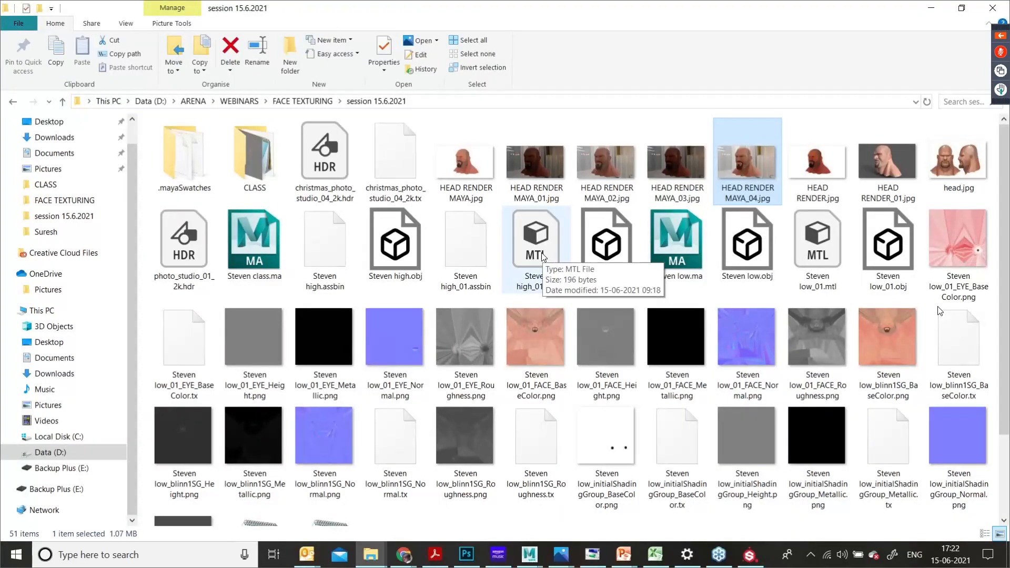
pyautogui.doubleClick(741, 158)
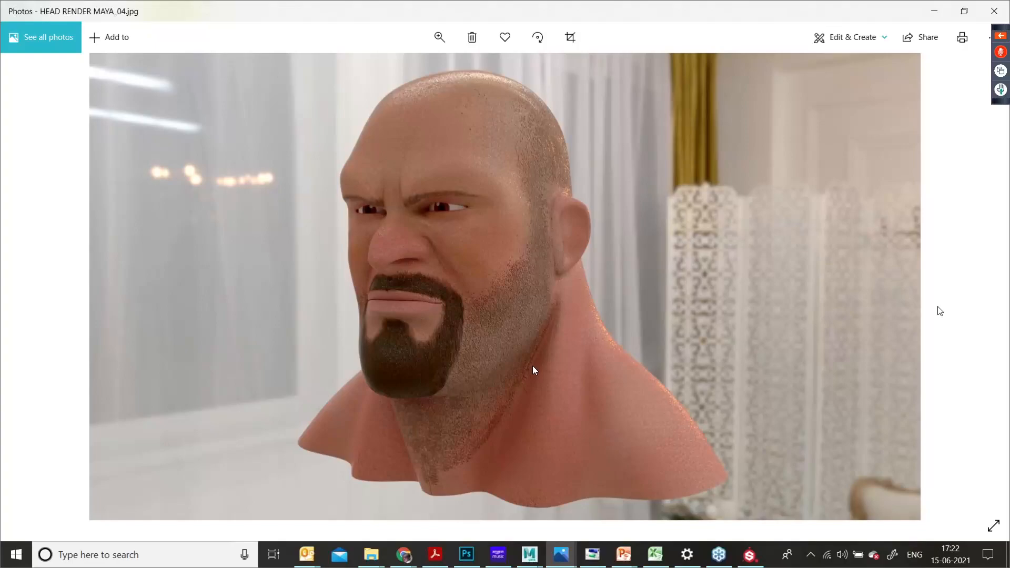
pyautogui.press('XF86AudioRaiseVolume')
# Step: Switch back to Substance Painter, frame the neck, and add a fill layer above the eye brow layer
pyautogui.click(751, 558)
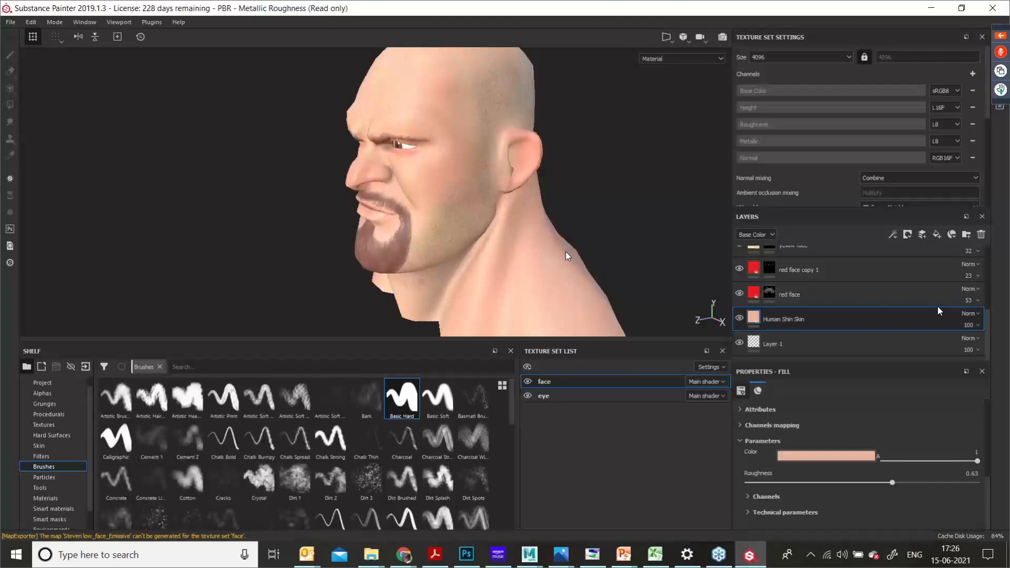
pyautogui.keyDown('alt'); pyautogui.moveTo(541, 230); pyautogui.dragTo(561, 276, button='right'); pyautogui.keyUp('alt')
pyautogui.keyDown('alt'); pyautogui.moveTo(562, 276); pyautogui.dragTo(519, 156, button='middle'); pyautogui.keyUp('alt')
pyautogui.keyDown('alt'); pyautogui.moveTo(519, 155); pyautogui.dragTo(507, 170); pyautogui.keyUp('alt')
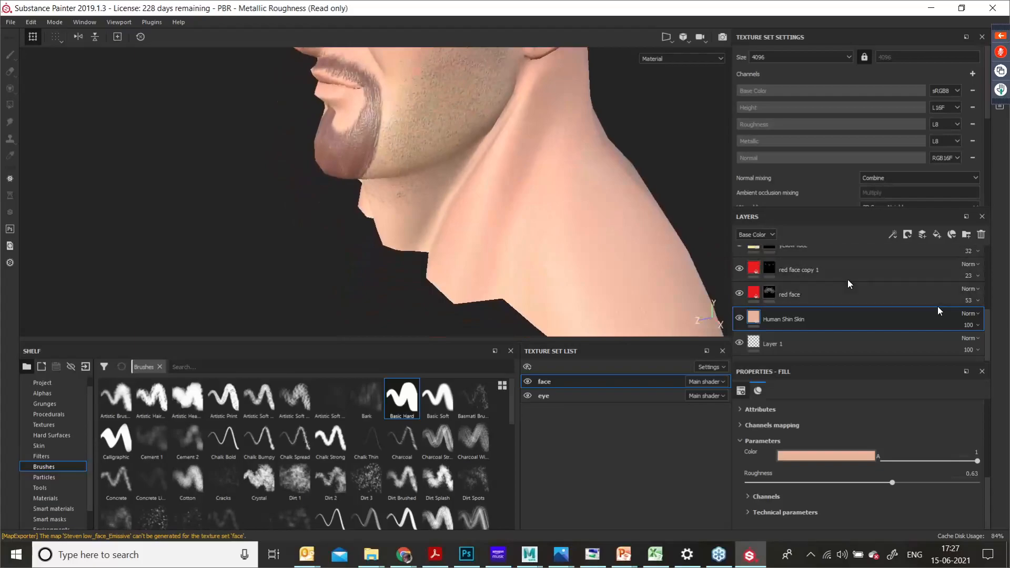
pyautogui.scroll(4, 868, 290)
pyautogui.click(830, 257)
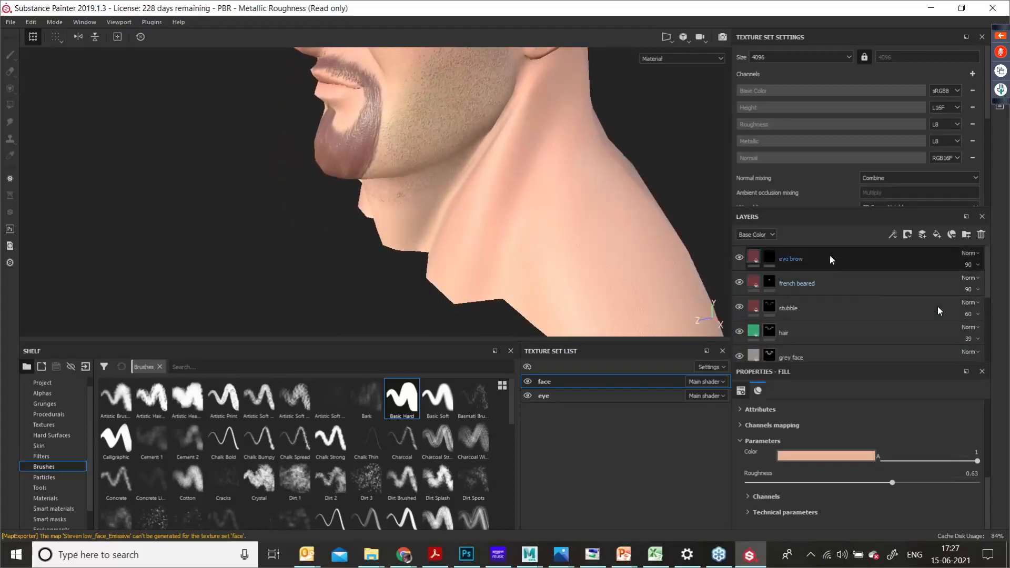
pyautogui.click(937, 234)
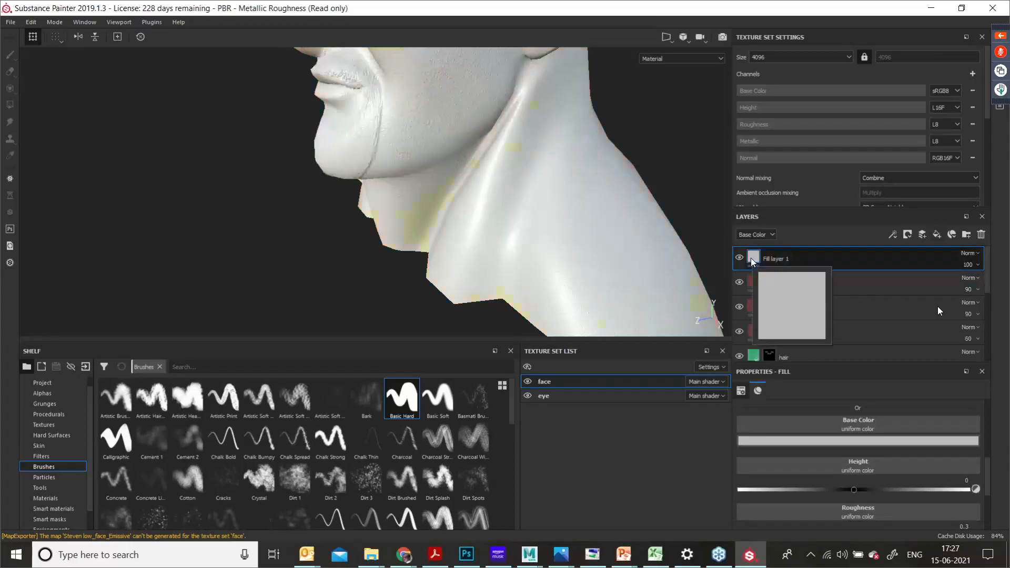
# Step: Set the new fill layer's base color to a light green of about R 0.139, G 0.449, B 0.220
pyautogui.click(855, 441)
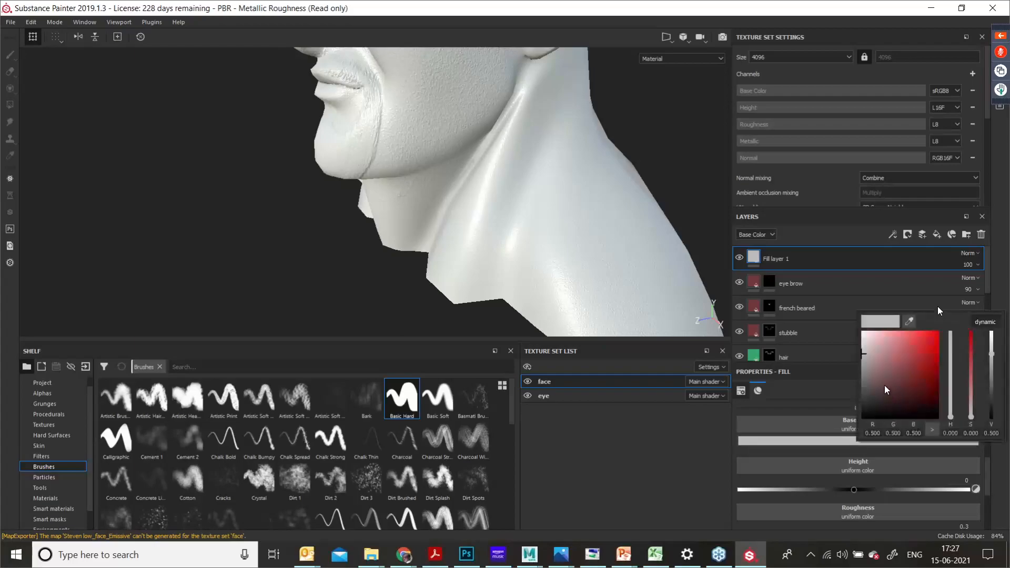
pyautogui.click(886, 385)
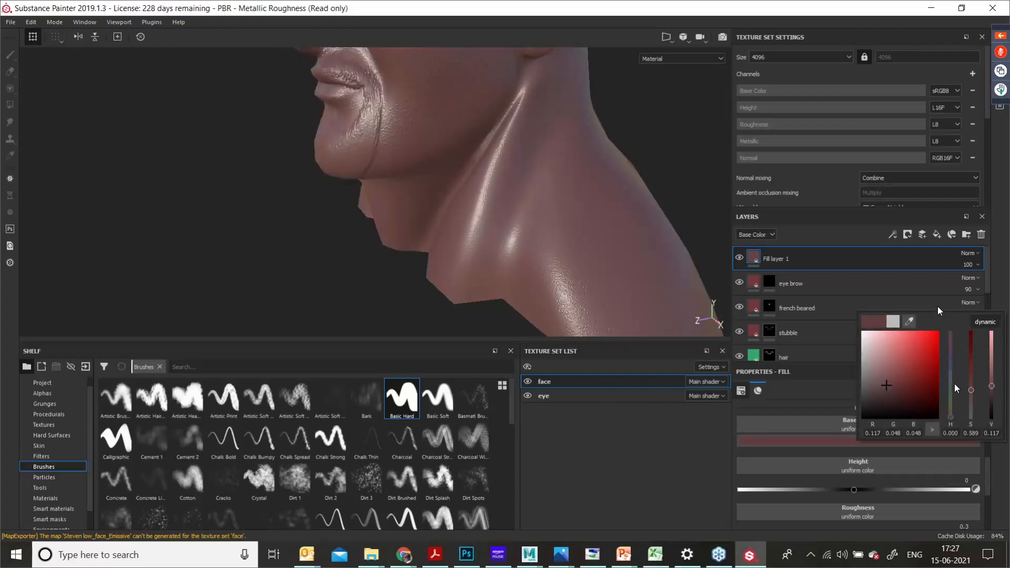
pyautogui.click(951, 386)
pyautogui.click(891, 373)
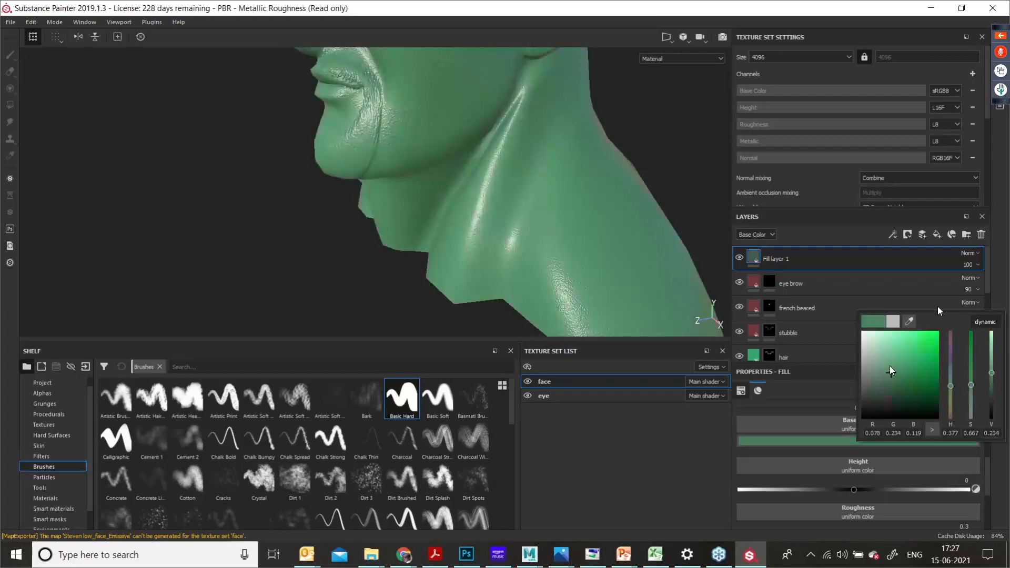
pyautogui.moveTo(890, 371); pyautogui.dragTo(893, 357)
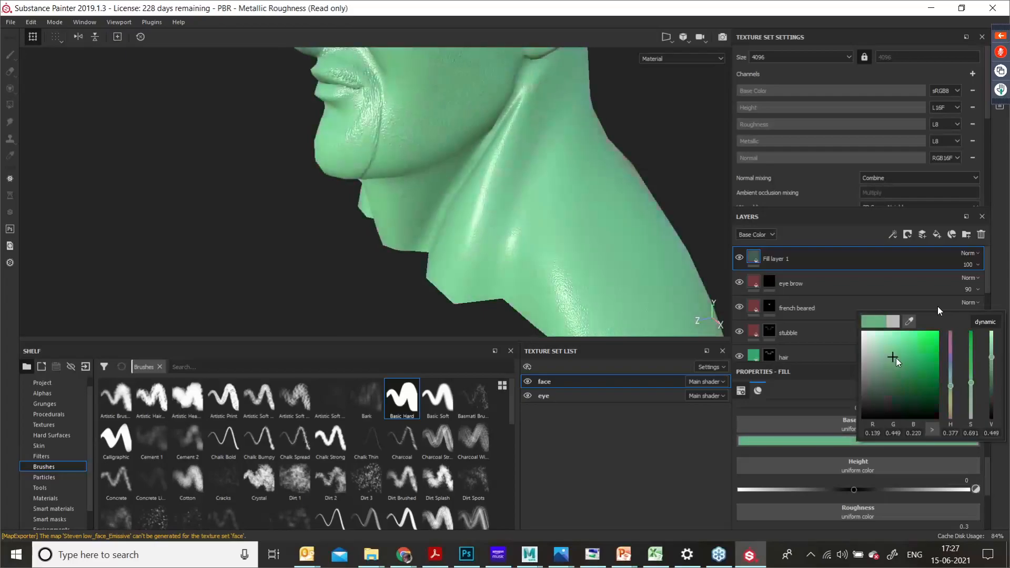
pyautogui.click(857, 273)
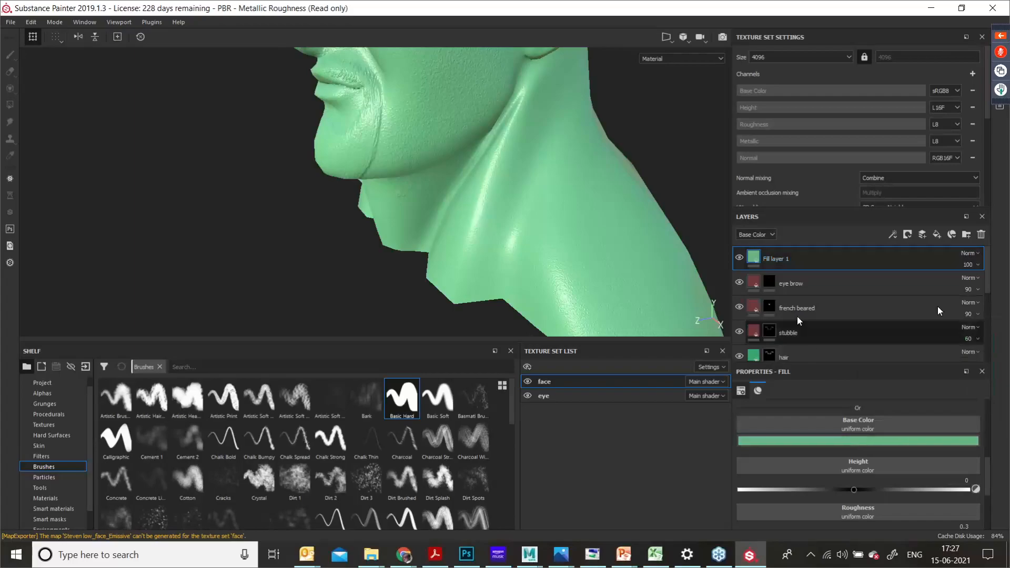
# Step: Add a black mask to the green fill layer and raise its fill height slightly
pyautogui.rightClick(783, 259)
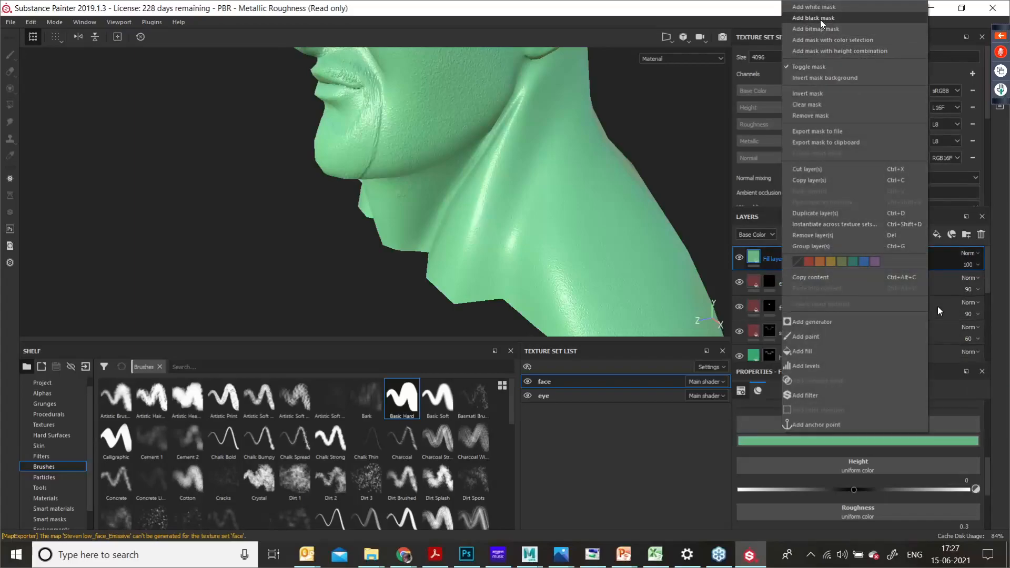
pyautogui.click(820, 19)
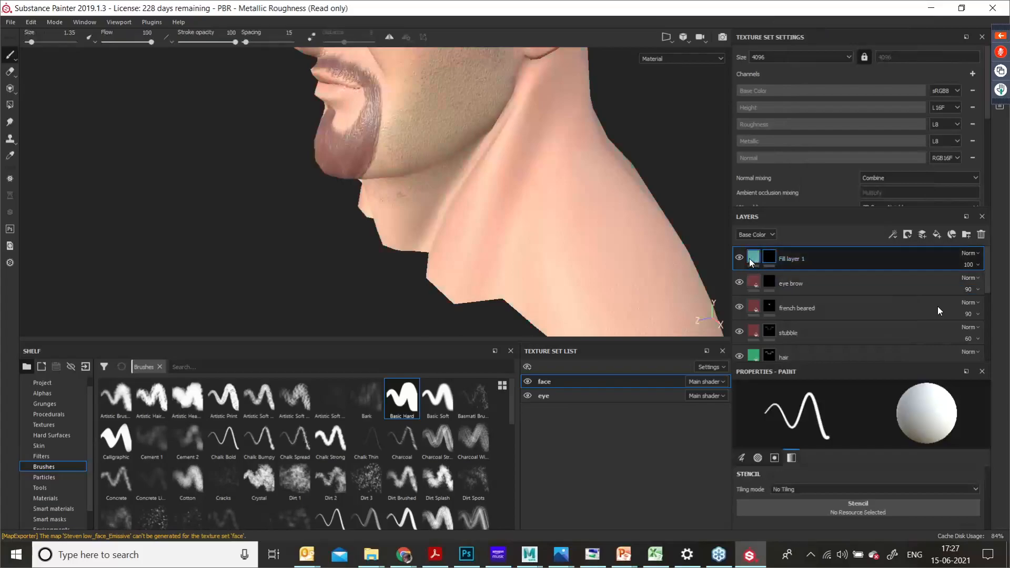
pyautogui.click(752, 258)
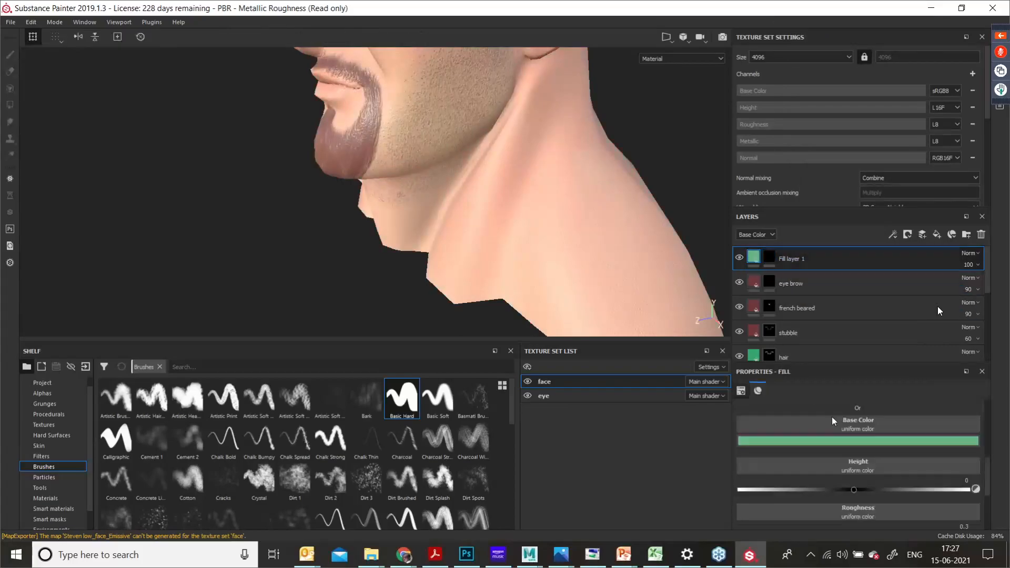
pyautogui.click(859, 490)
pyautogui.moveTo(860, 493); pyautogui.dragTo(860, 492)
# Step: Compare several dirt brushes for the fill layer's mask, choose Felt Tip Small, and paint a short diagonal stroke on the neck
pyautogui.click(771, 259)
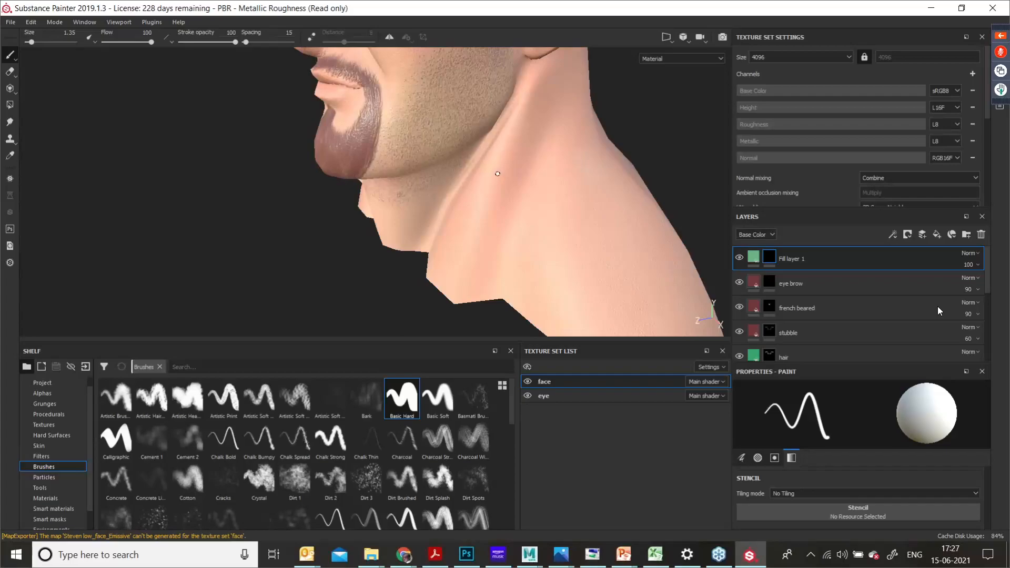
pyautogui.scroll(4, 480, 166)
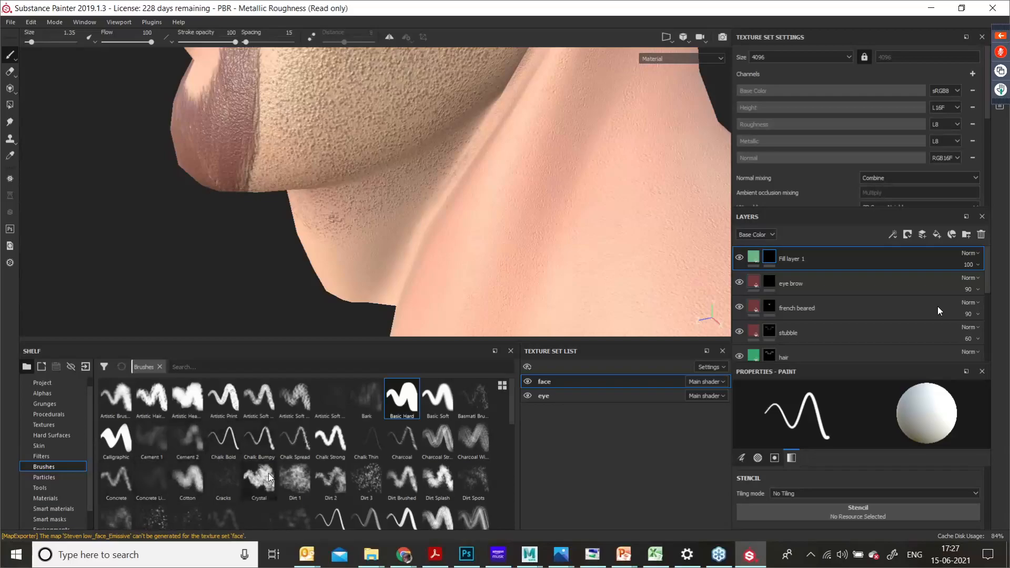
pyautogui.click(327, 478)
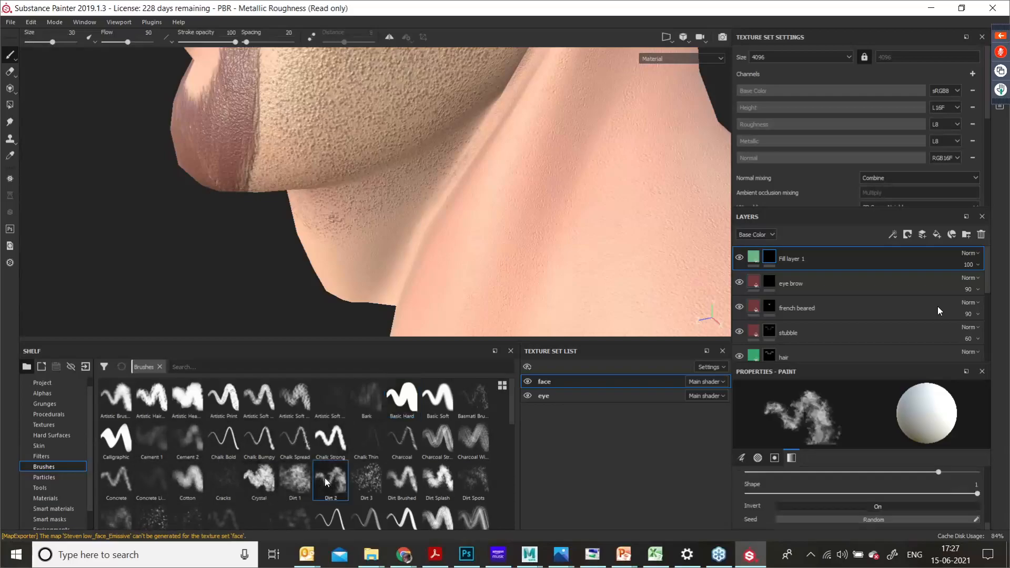
pyautogui.click(401, 474)
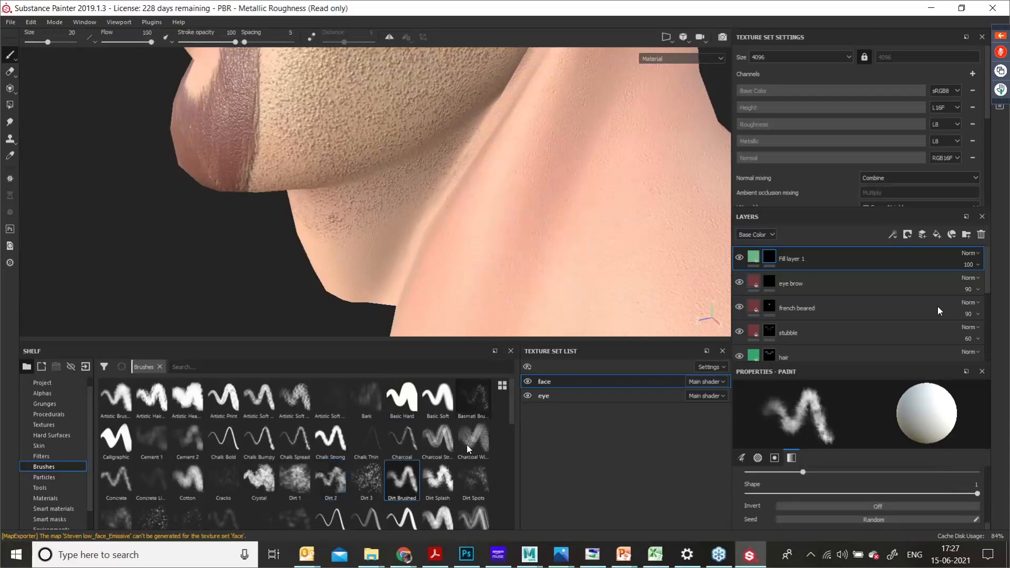
pyautogui.click(474, 481)
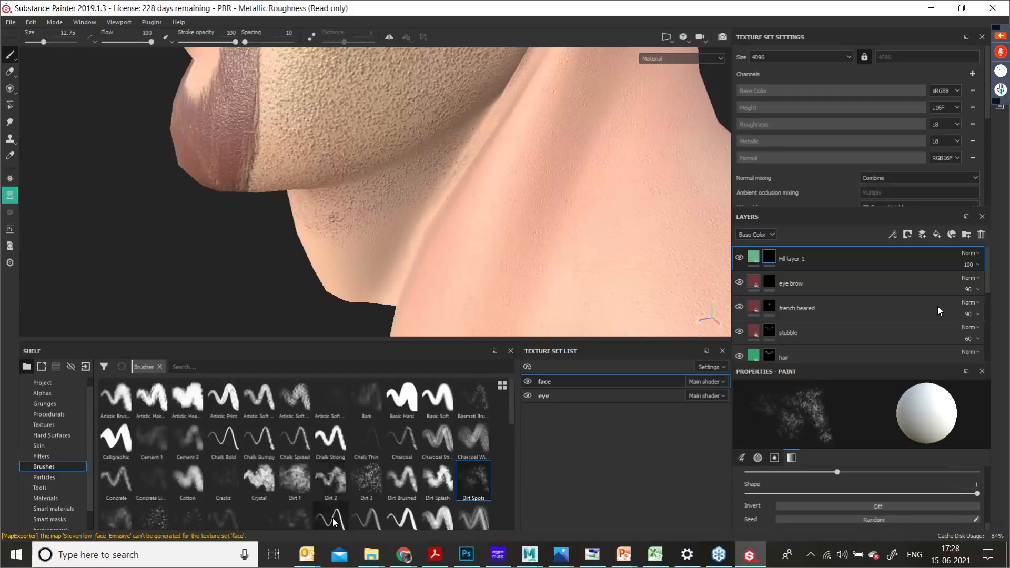
pyautogui.click(330, 516)
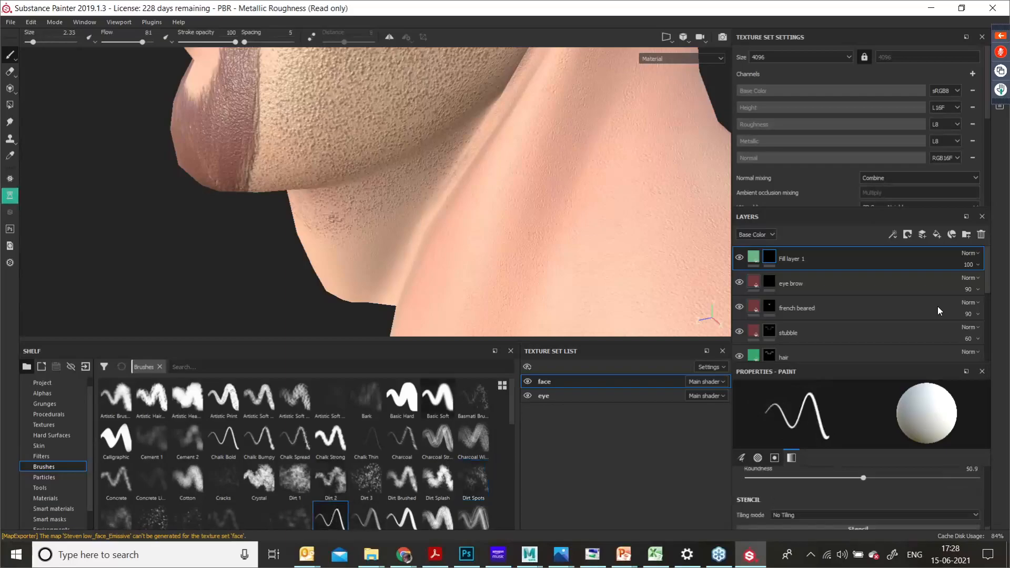
pyautogui.scroll(-1, 334, 513)
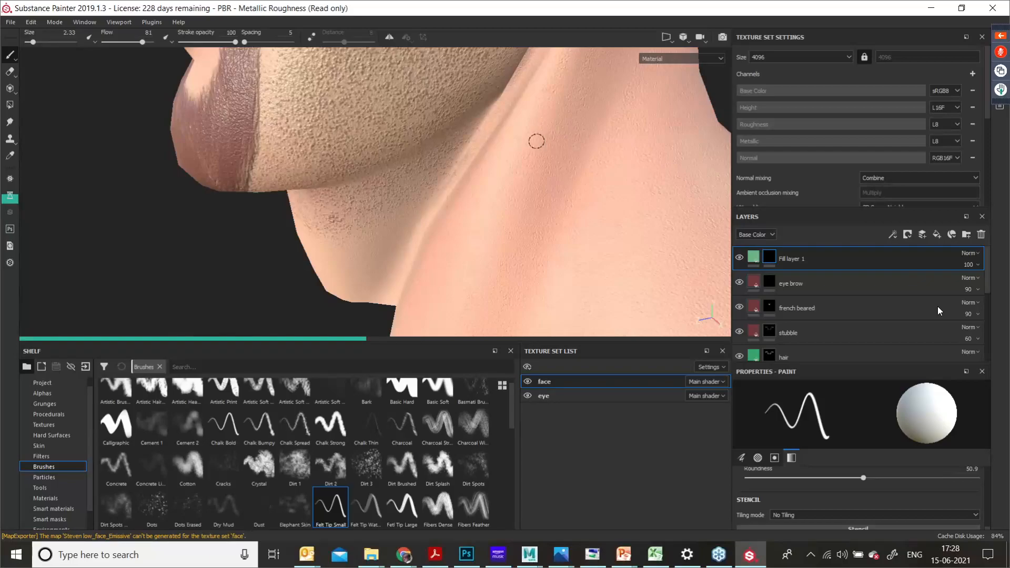
# Step: Lower the face texture set's size to 2048 and further to 1024
pyautogui.click(850, 55)
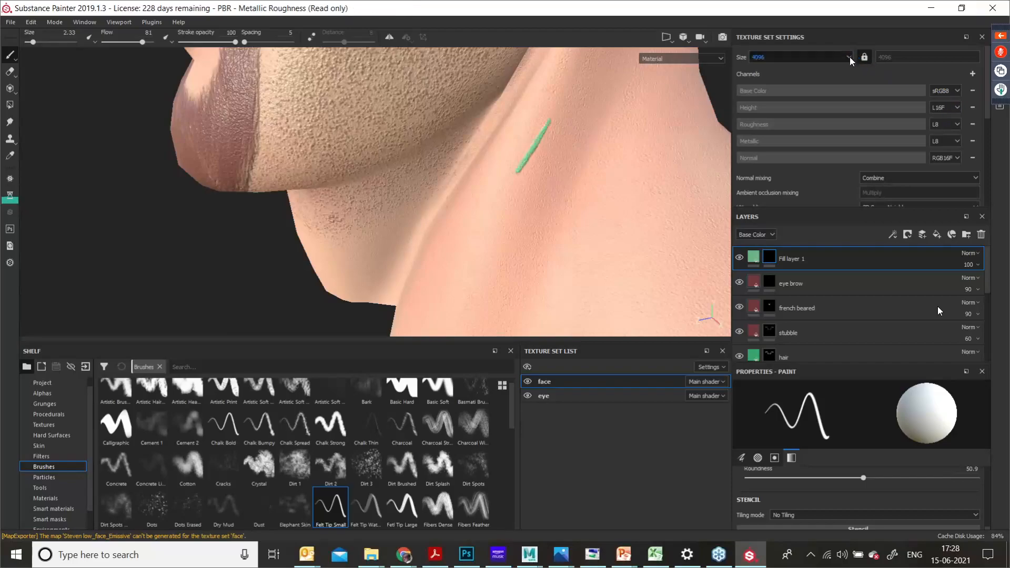
pyautogui.click(849, 57)
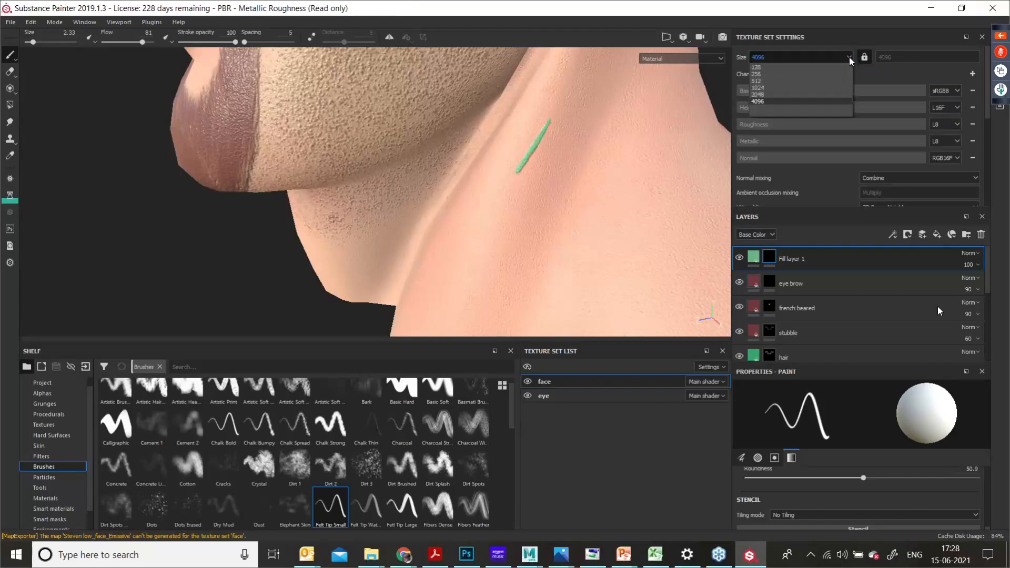
pyautogui.click(810, 95)
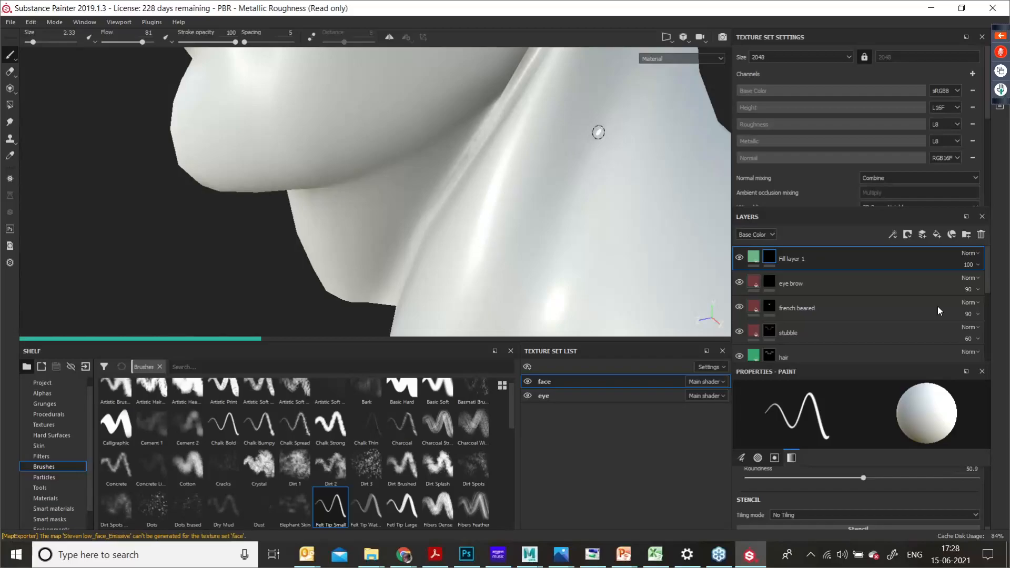
pyautogui.doubleClick(814, 55)
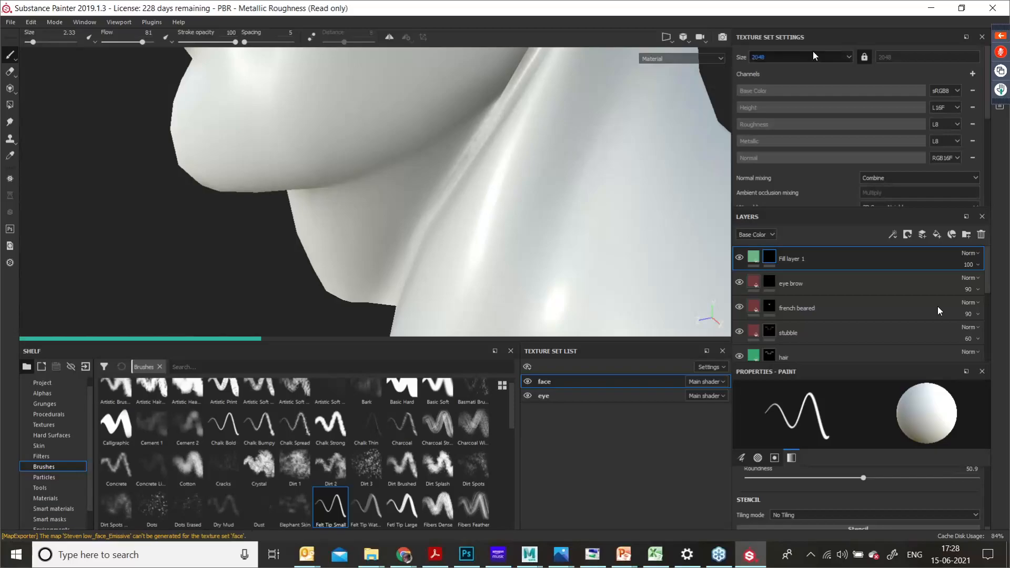
pyautogui.click(845, 57)
pyautogui.click(800, 89)
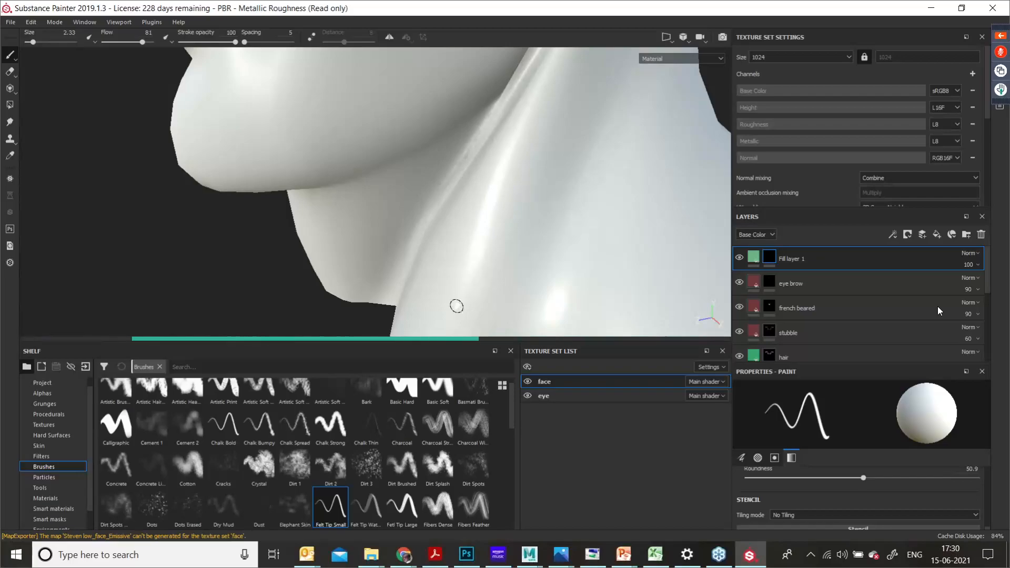
pyautogui.moveTo(474, 286)
pyautogui.keyDown('alt'); pyautogui.mouseDown()
pyautogui.moveTo(437, 292)
pyautogui.moveTo(474, 287)
pyautogui.mouseUp(); pyautogui.keyUp('alt')
pyautogui.scroll(-5, 476, 282)
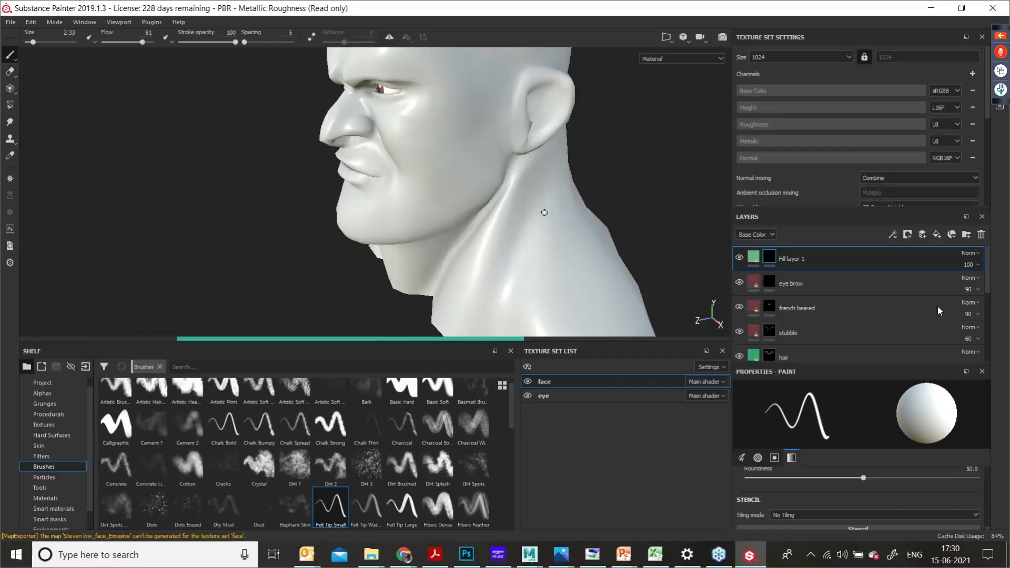
pyautogui.press('alt')
pyautogui.keyDown('alt'); pyautogui.moveTo(563, 223); pyautogui.dragTo(616, 203); pyautogui.keyUp('alt')
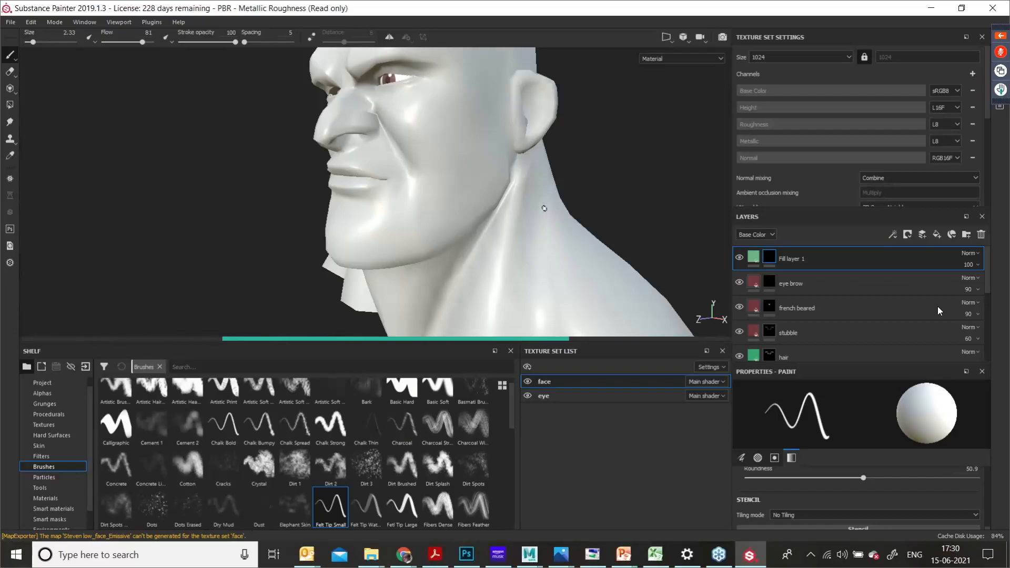
# Step: Lower the face texture set's size to 512 and inspect the head's neck from the side
pyautogui.click(802, 56)
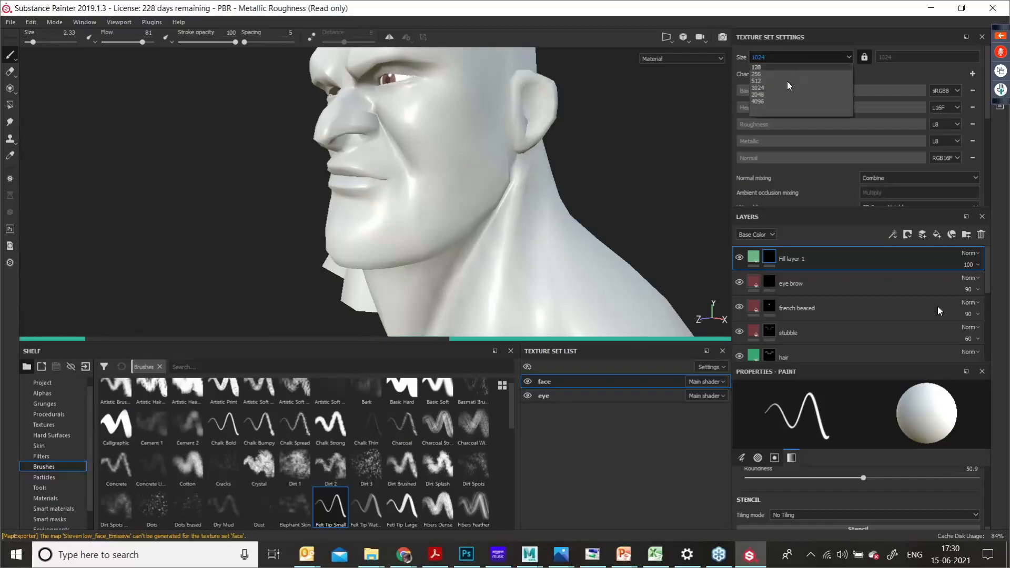
pyautogui.click(785, 81)
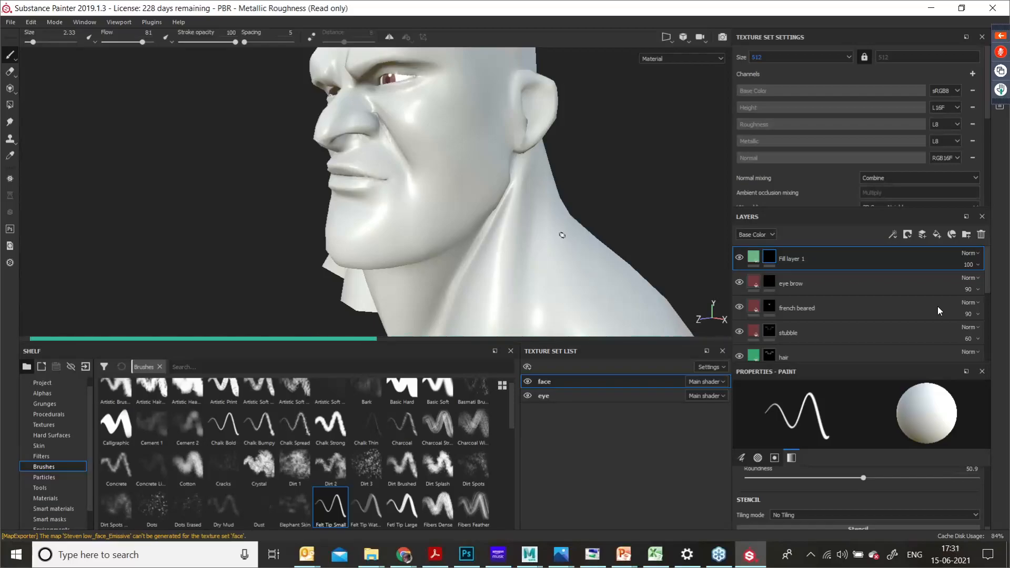
pyautogui.keyDown('alt'); pyautogui.moveTo(579, 229); pyautogui.dragTo(531, 254); pyautogui.keyUp('alt')
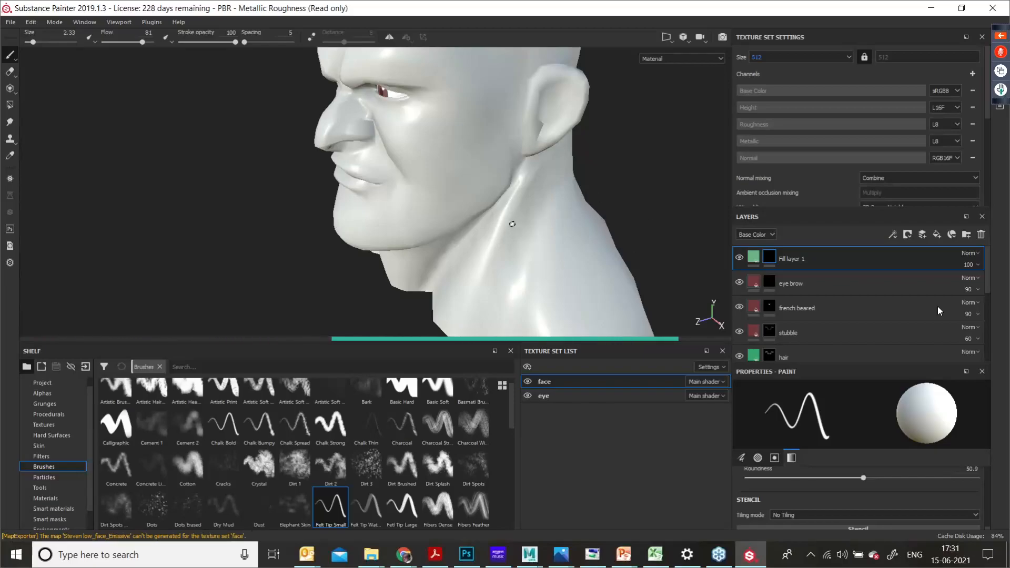
pyautogui.keyDown('alt'); pyautogui.moveTo(508, 250); pyautogui.dragTo(523, 226); pyautogui.keyUp('alt')
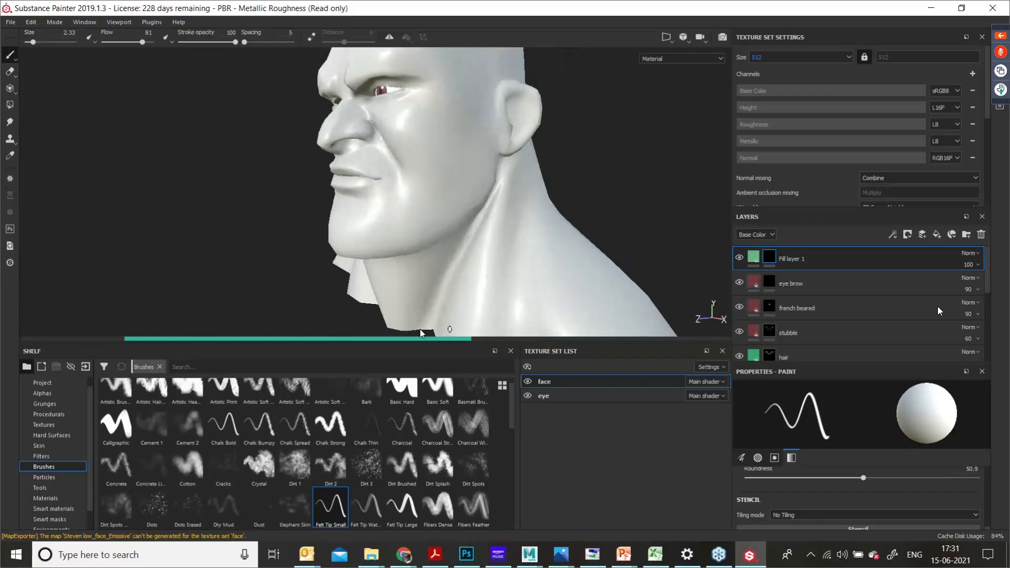
# Step: Raise the face texture set's size in stages to 1024, 2048 and 4096
pyautogui.click(766, 59)
pyautogui.click(762, 87)
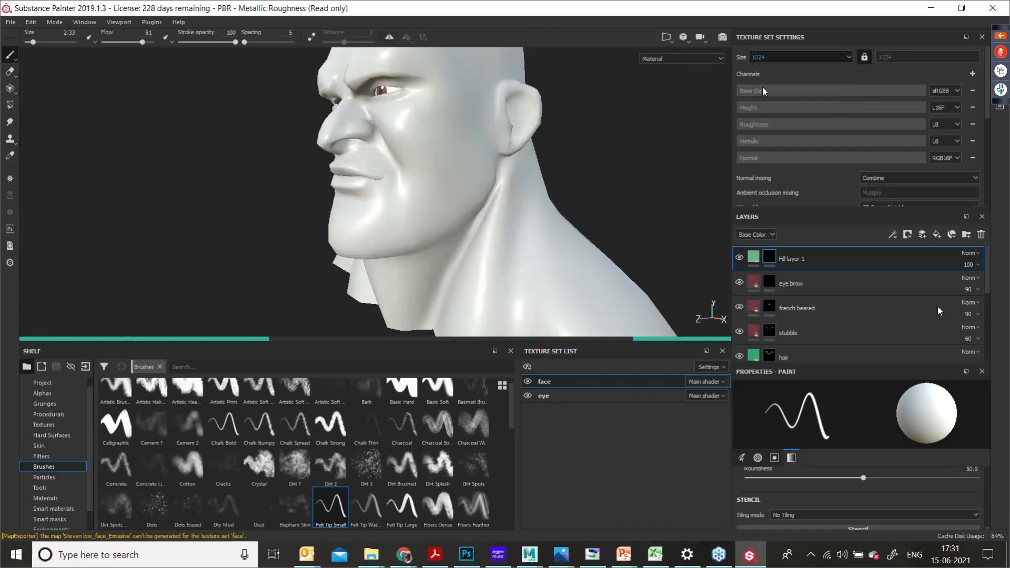
pyautogui.click(776, 58)
pyautogui.click(763, 94)
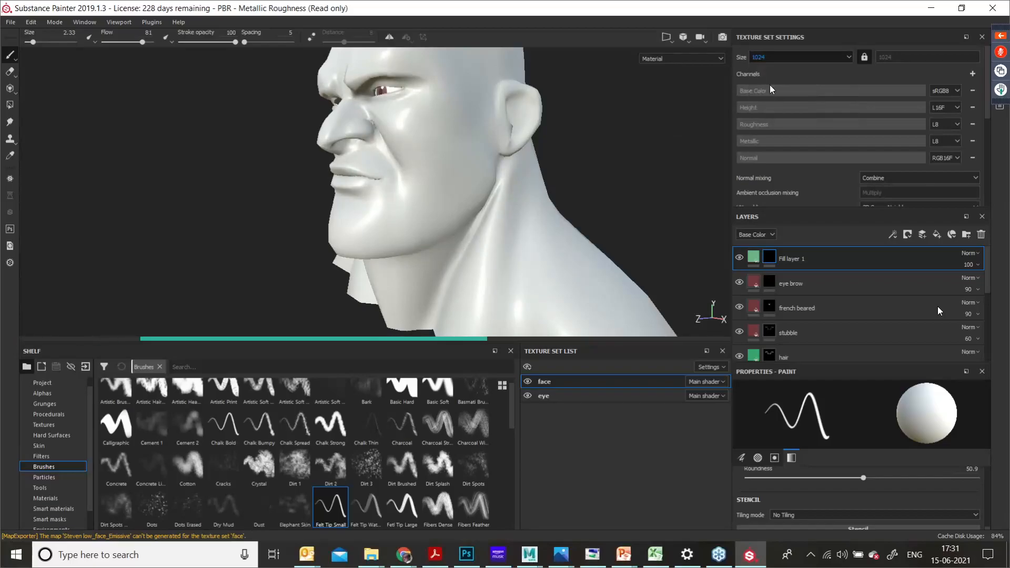
pyautogui.click(777, 59)
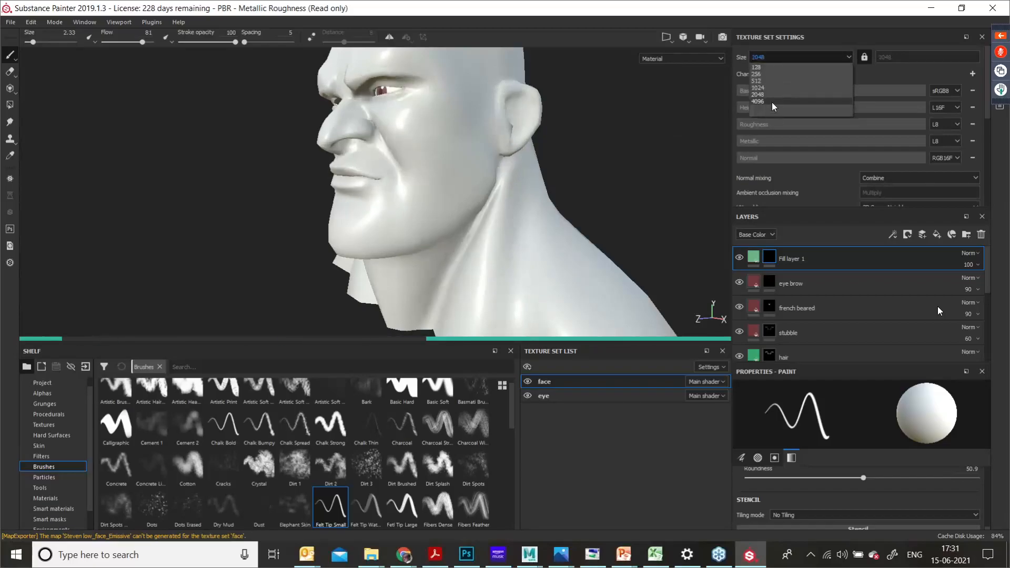
pyautogui.click(771, 102)
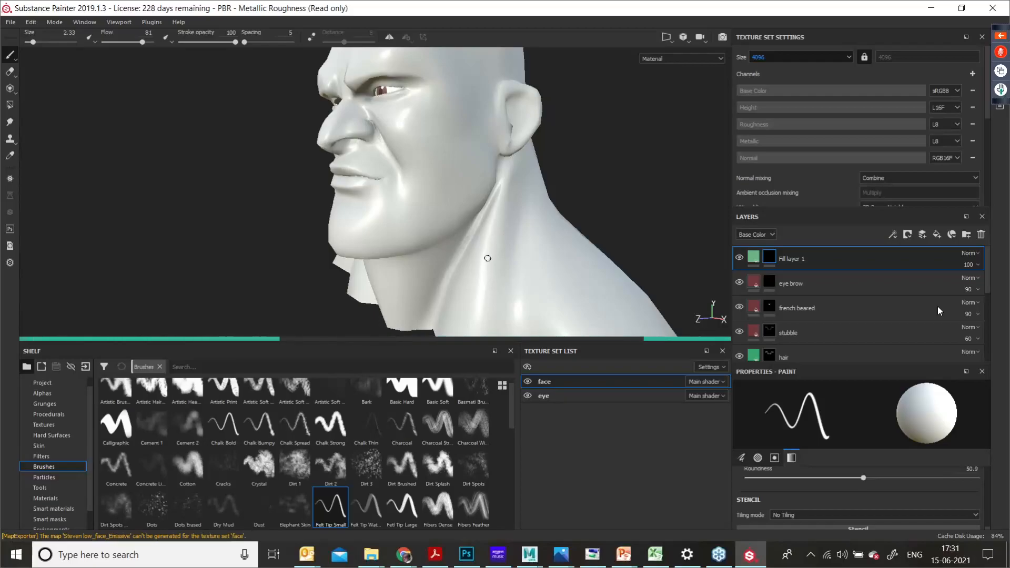
# Step: Set the face texture set's size back to 1024
pyautogui.click(968, 256)
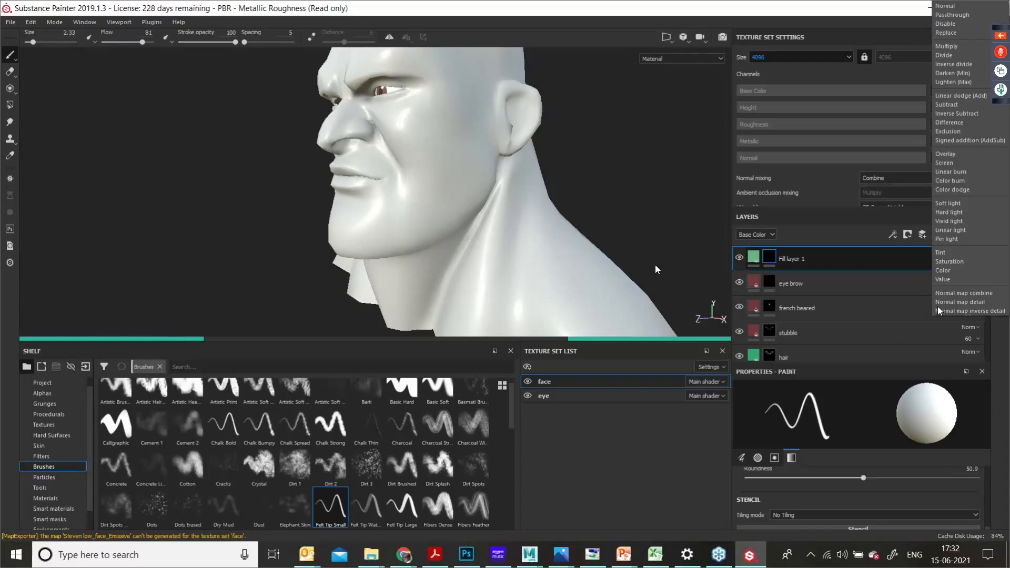
pyautogui.click(809, 58)
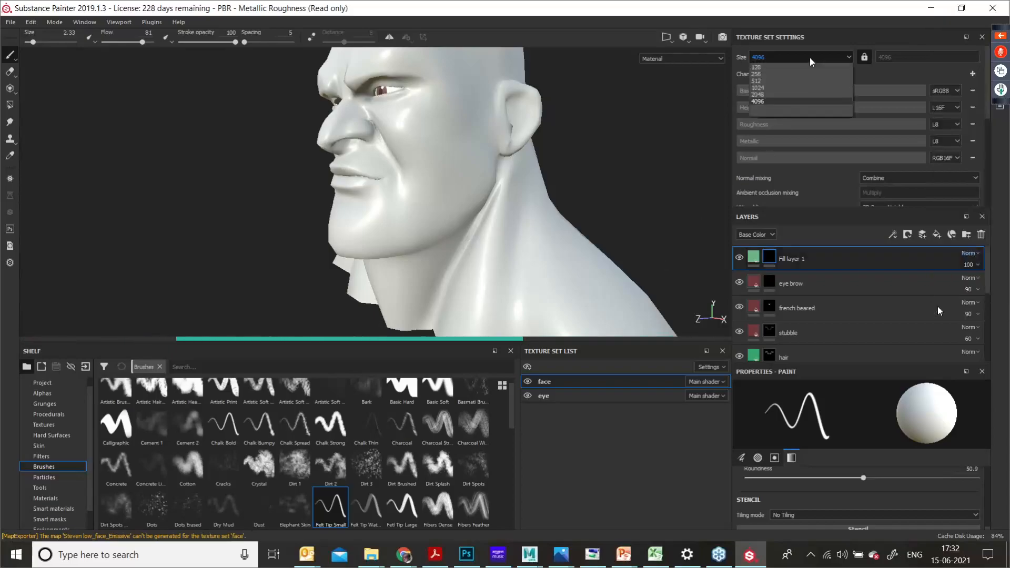
pyautogui.click(786, 88)
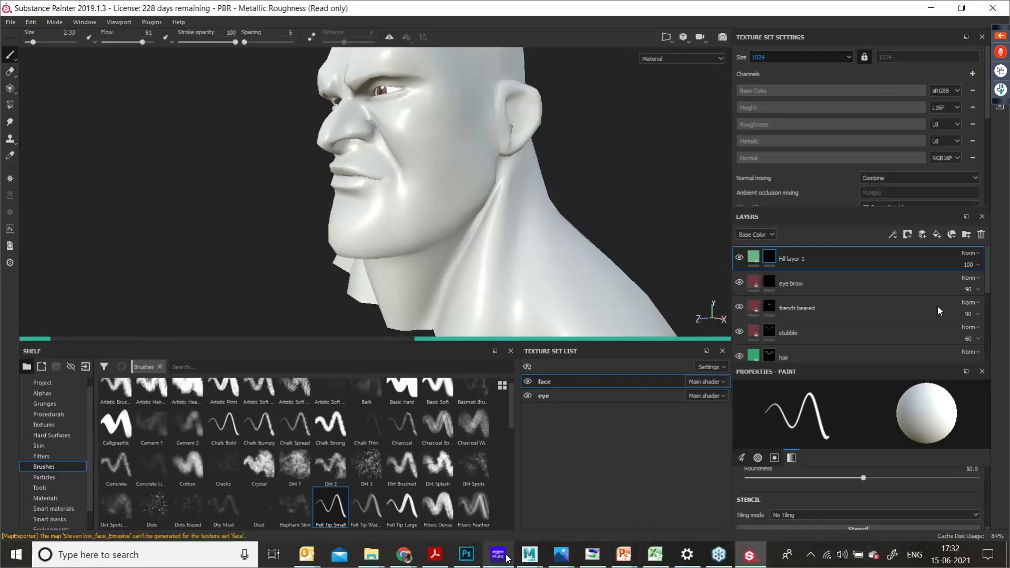
# Step: Compare the head's Arnold render in Maya with the finished image HEAD RENDER MAYA_04.jpg in Photos
pyautogui.moveTo(529, 554)
pyautogui.click(612, 504)
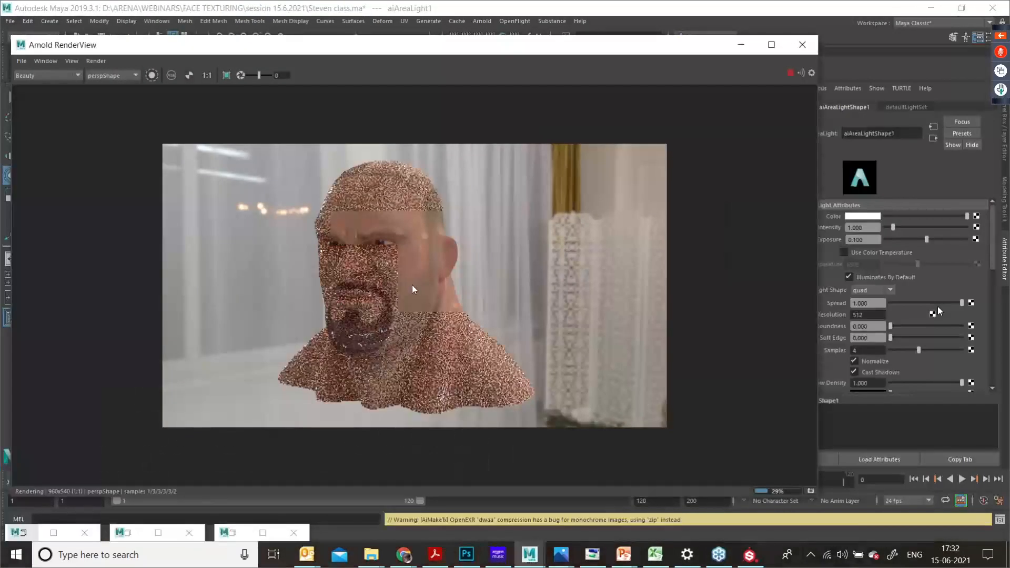
pyautogui.scroll(3, 412, 285)
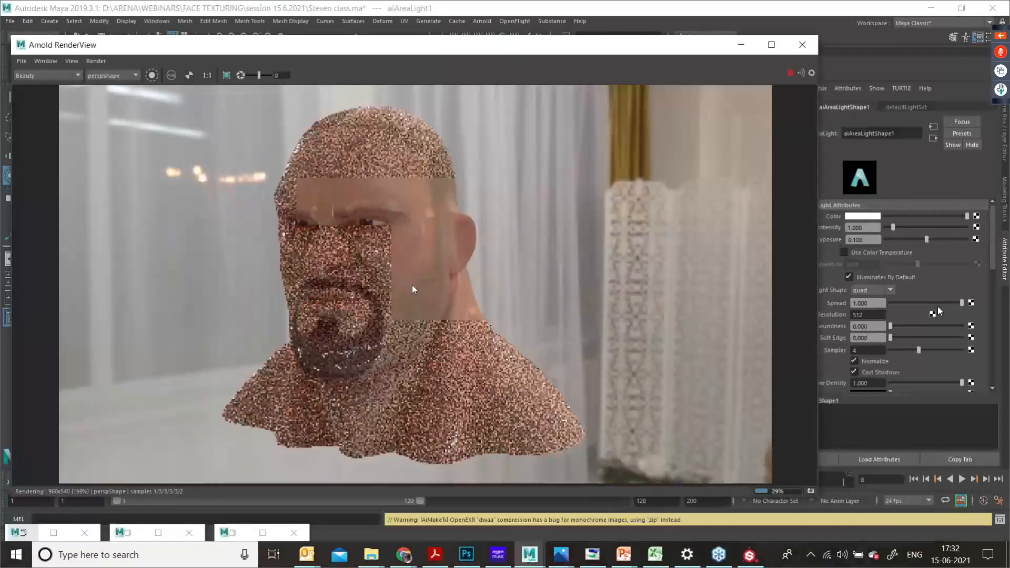
pyautogui.scroll(2, 411, 285)
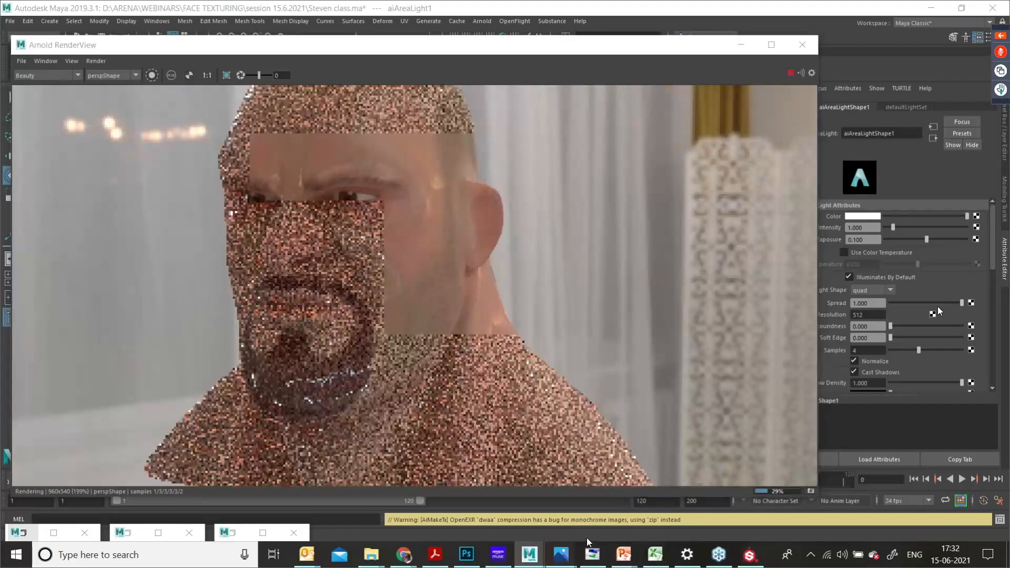
pyautogui.moveTo(564, 560)
pyautogui.click(930, 501)
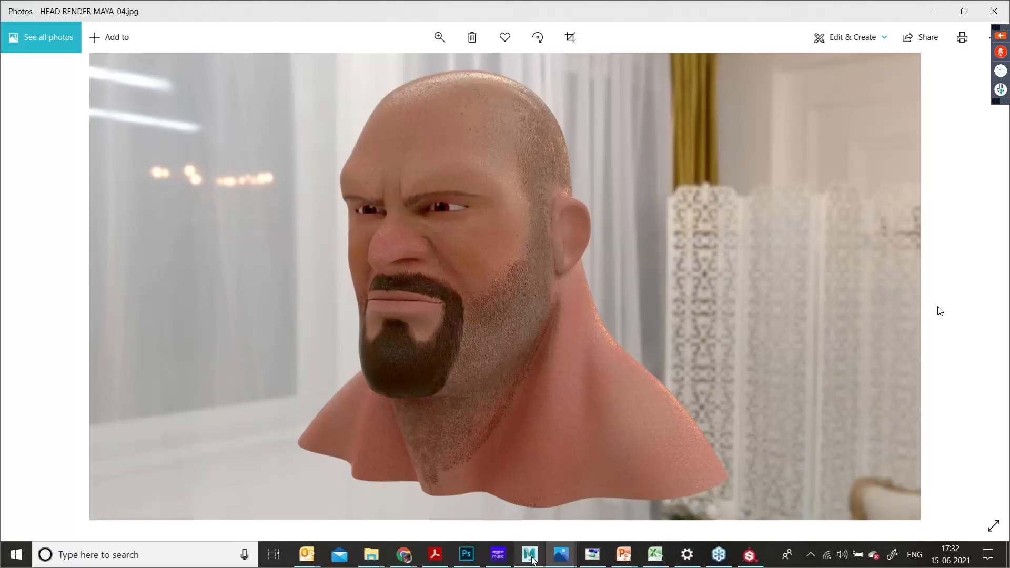
pyautogui.moveTo(528, 554)
pyautogui.click(601, 494)
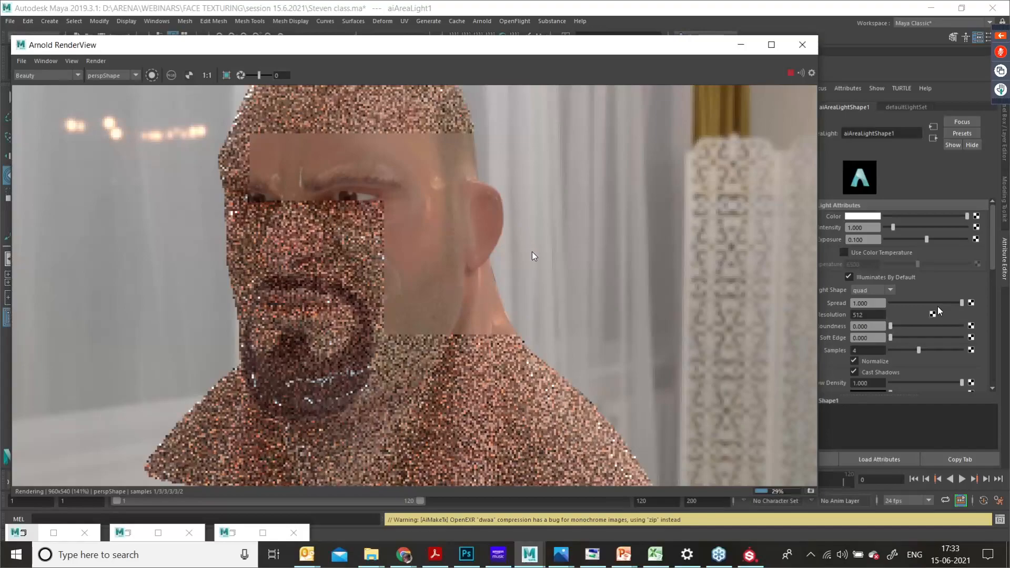
pyautogui.scroll(-1, 531, 256)
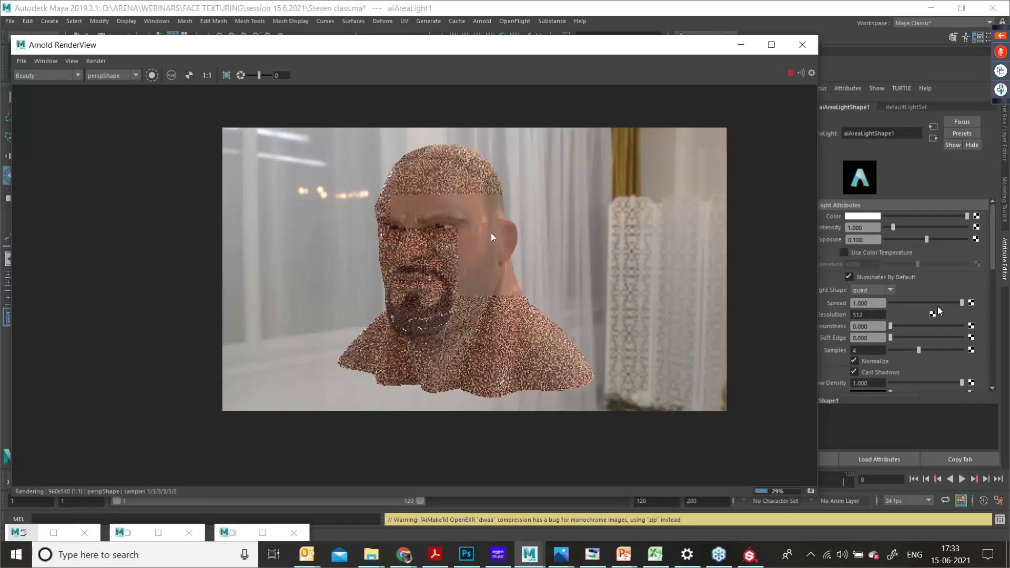
pyautogui.click(992, 243)
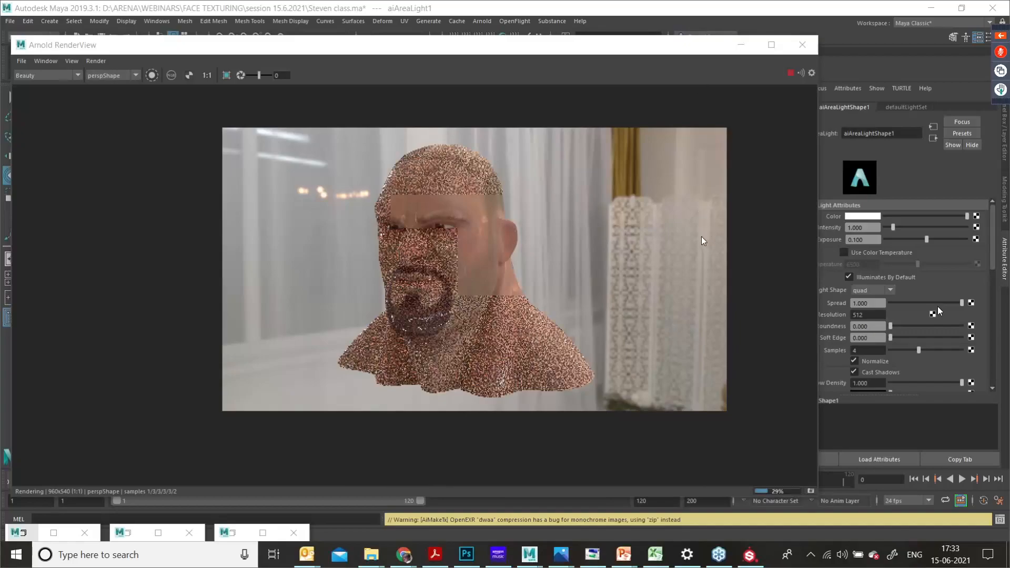
# Step: Return to the HEAD TEXTURING.pptx slide show in PowerPoint and go back to the texturing slide with three head views
pyautogui.click(749, 554)
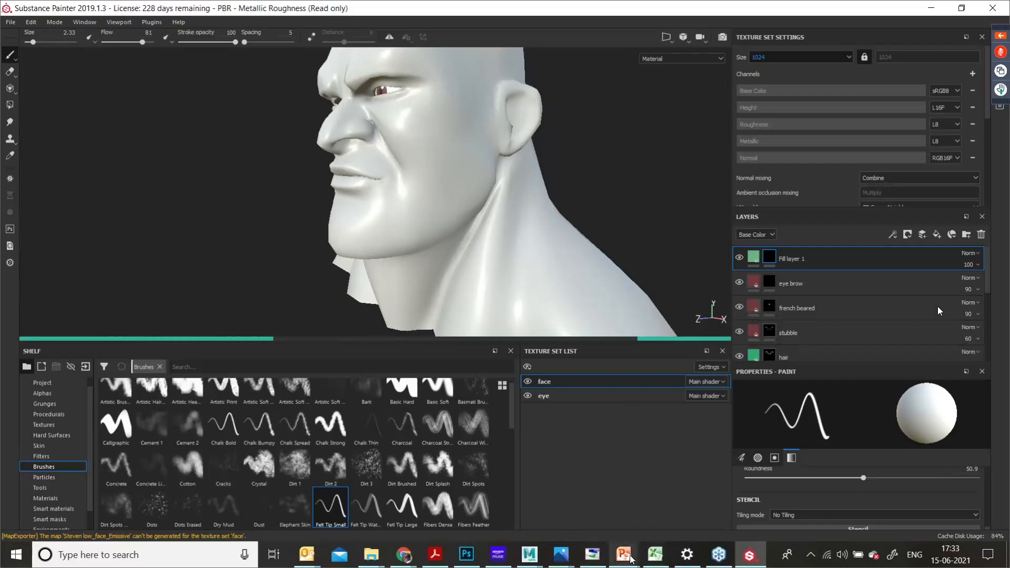
pyautogui.moveTo(631, 559)
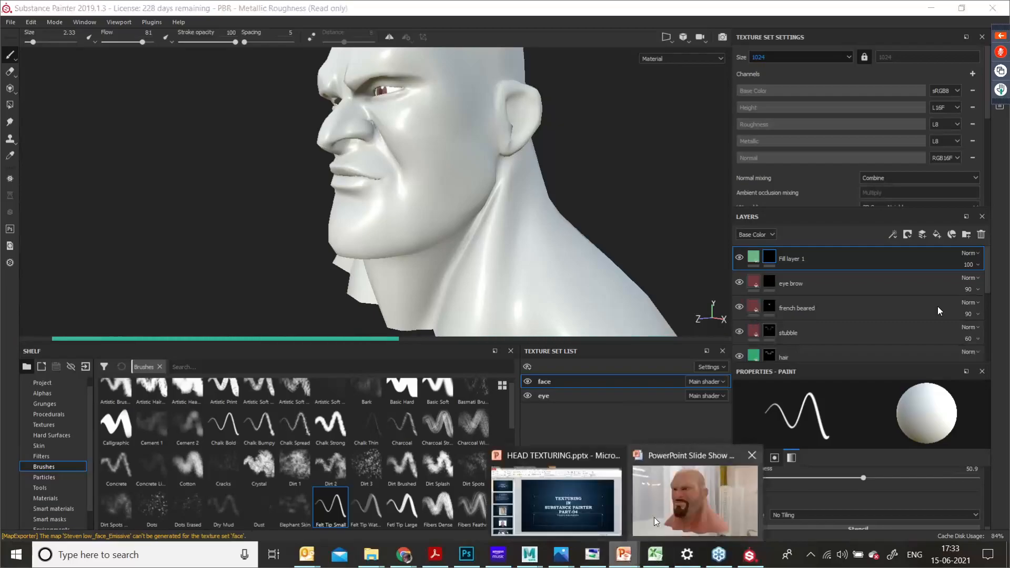
pyautogui.click(585, 512)
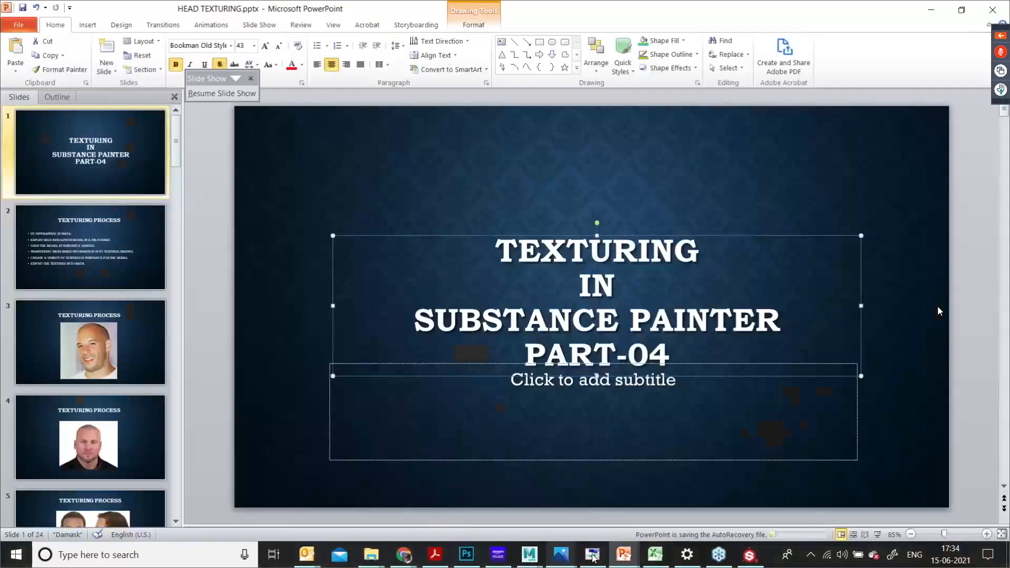
pyautogui.moveTo(624, 555)
pyautogui.click(684, 513)
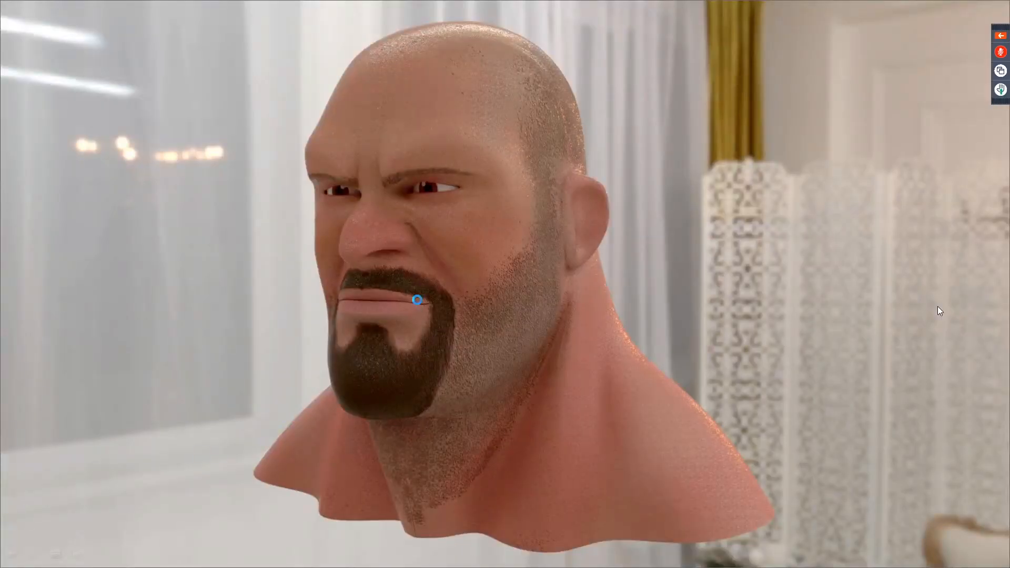
pyautogui.press('Left')
pyautogui.press('Left')
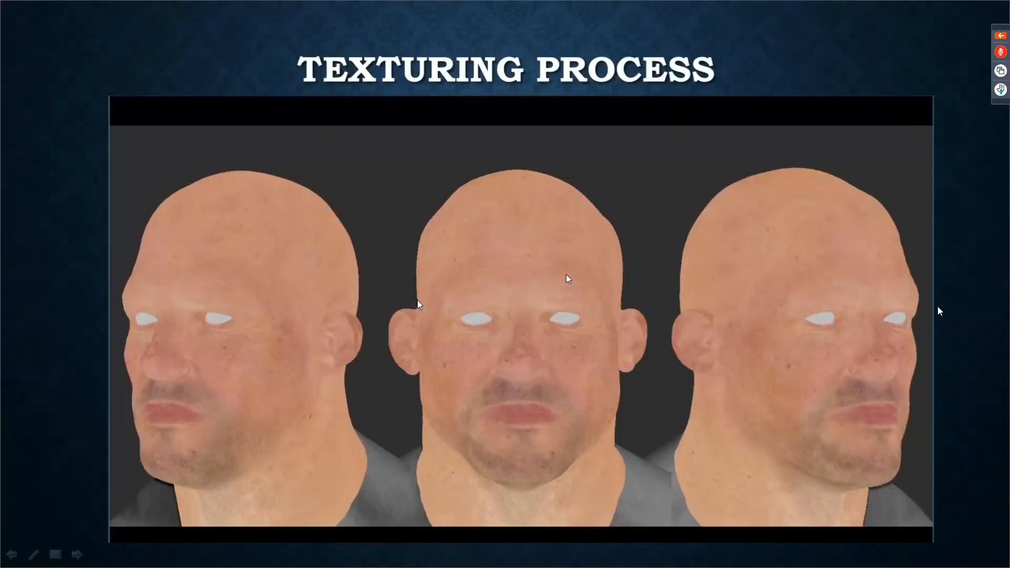
# Step: Review the slides on facial color zones, Texturing XYZ, paintover, stubble and reference portraits, and end the slide show
pyautogui.click(310, 303)
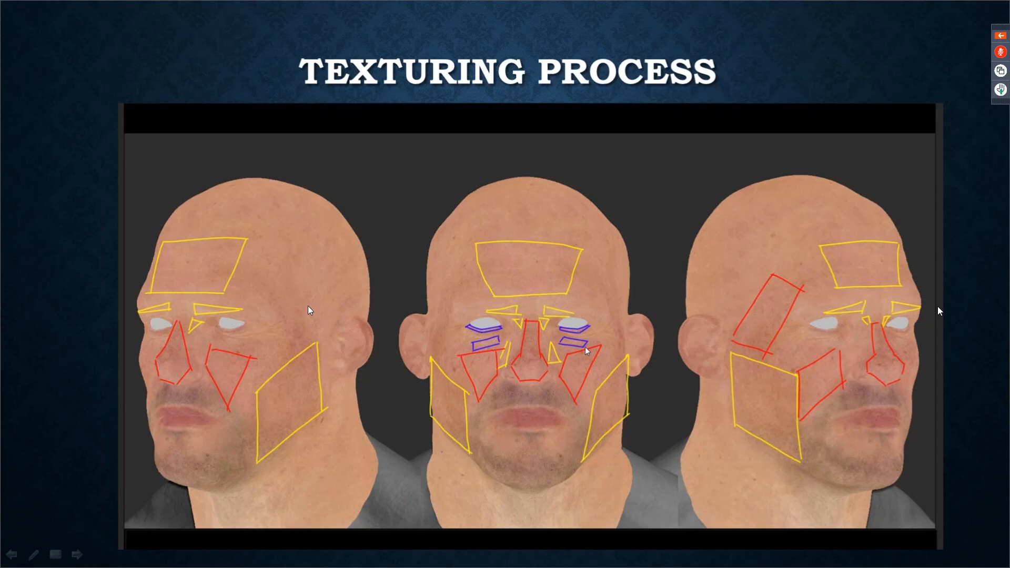
pyautogui.click(280, 286)
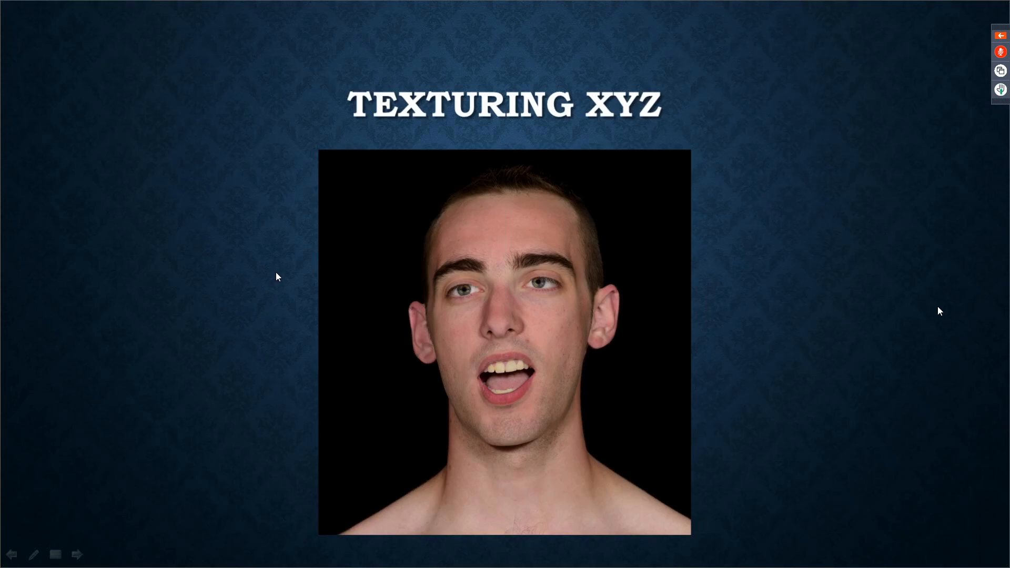
pyautogui.click(360, 330)
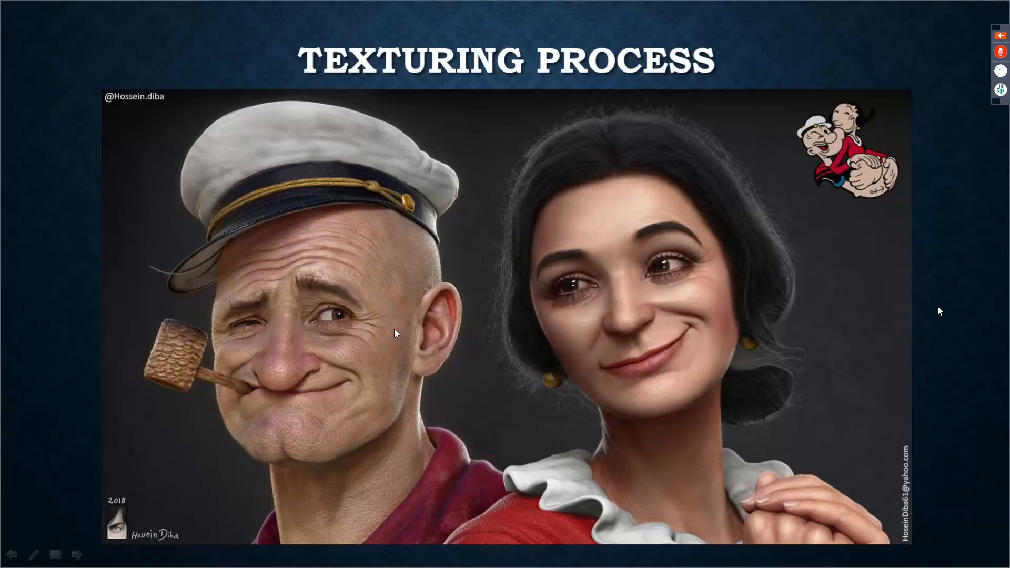
pyautogui.click(345, 297)
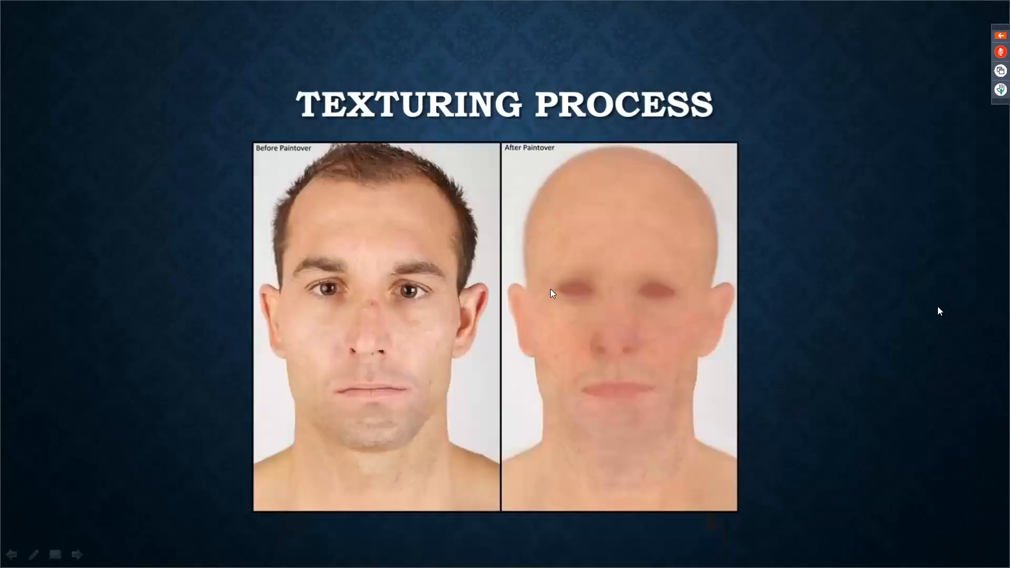
pyautogui.click(550, 289)
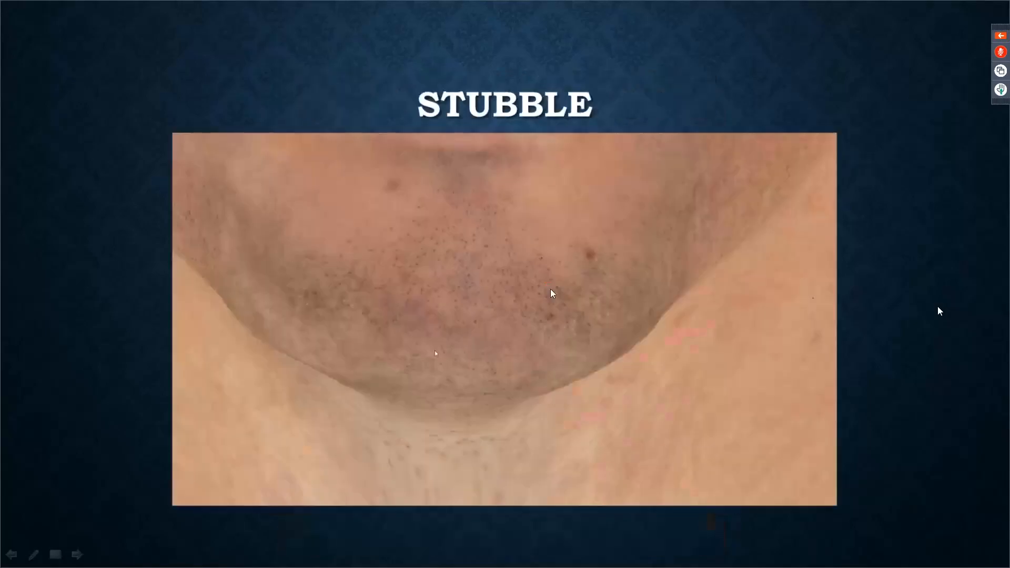
pyautogui.press('Right')
pyautogui.press('Right')
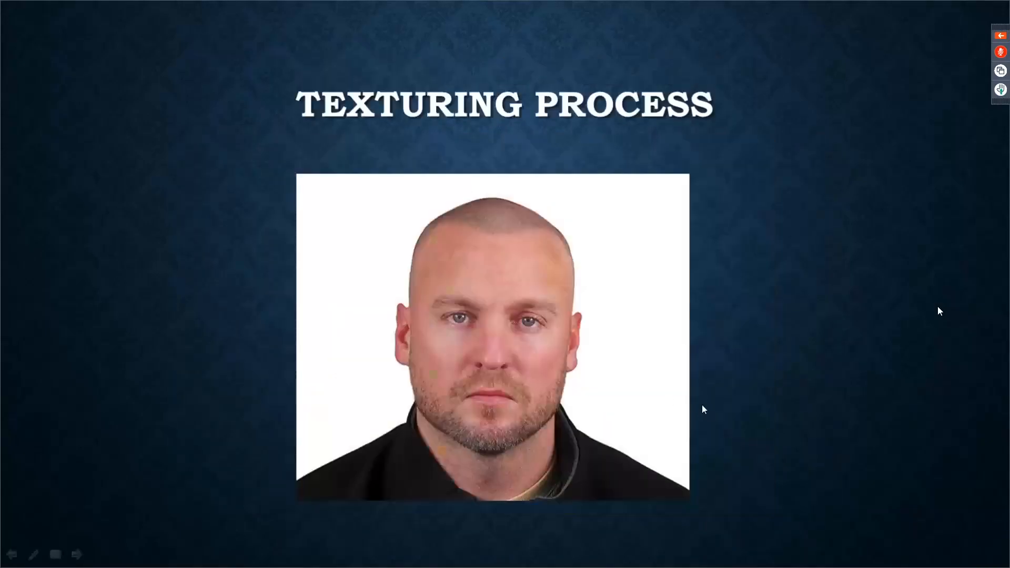
pyautogui.press('Right')
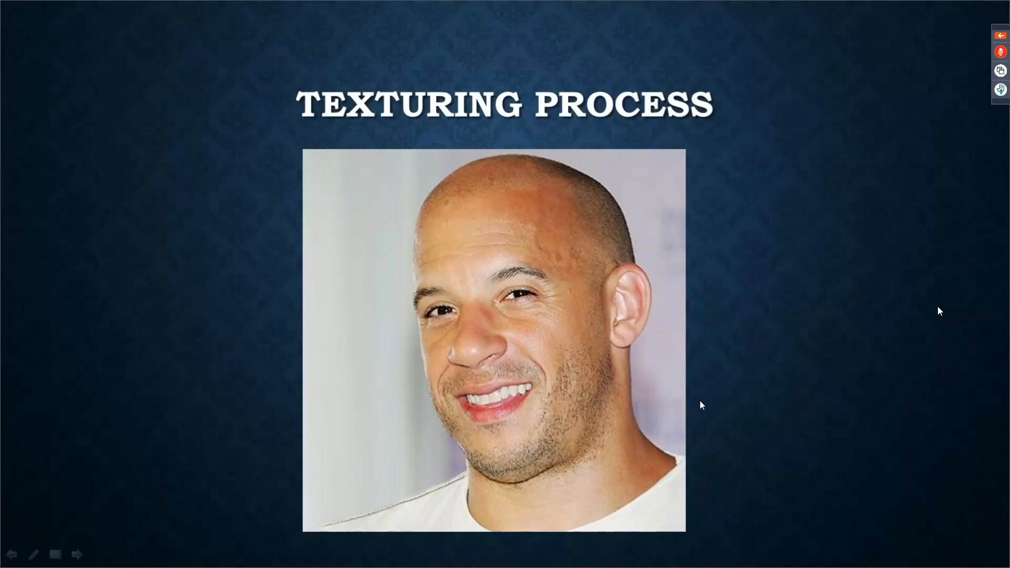
pyautogui.press('Escape')
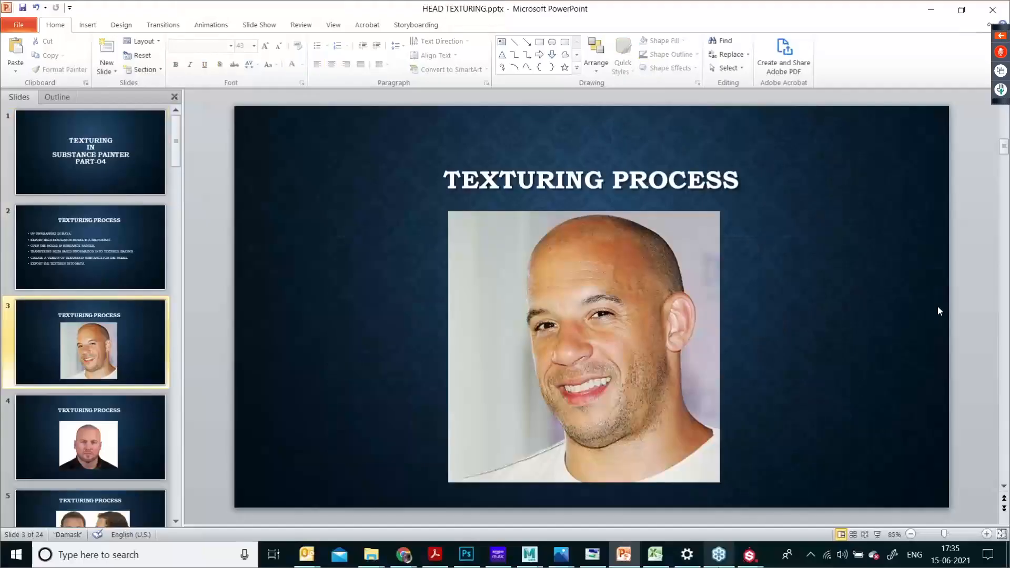
# Step: Switch back to Substance Painter and examine the green strokes on the textured head's neck up close
pyautogui.moveTo(750, 554)
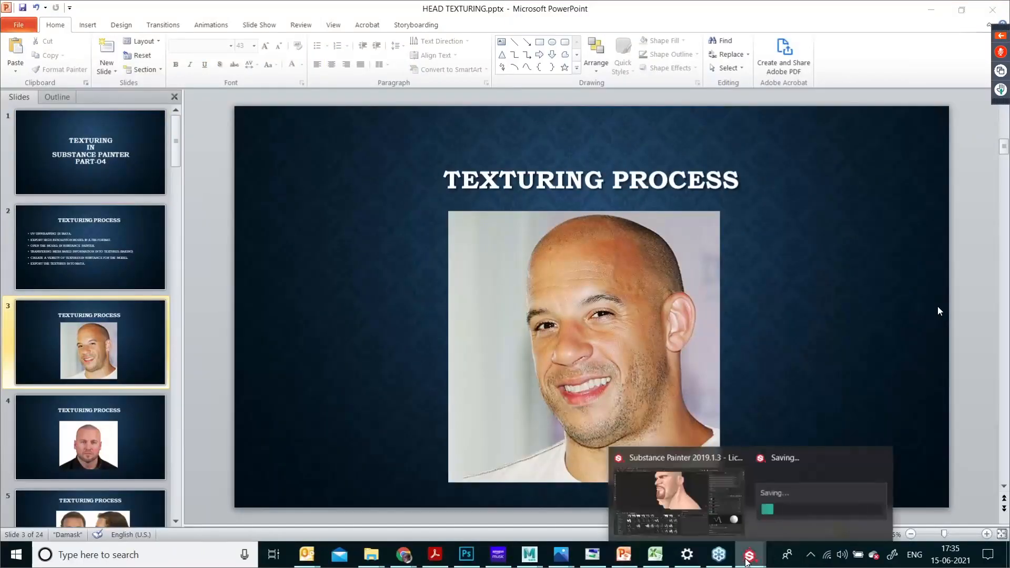
pyautogui.click(691, 502)
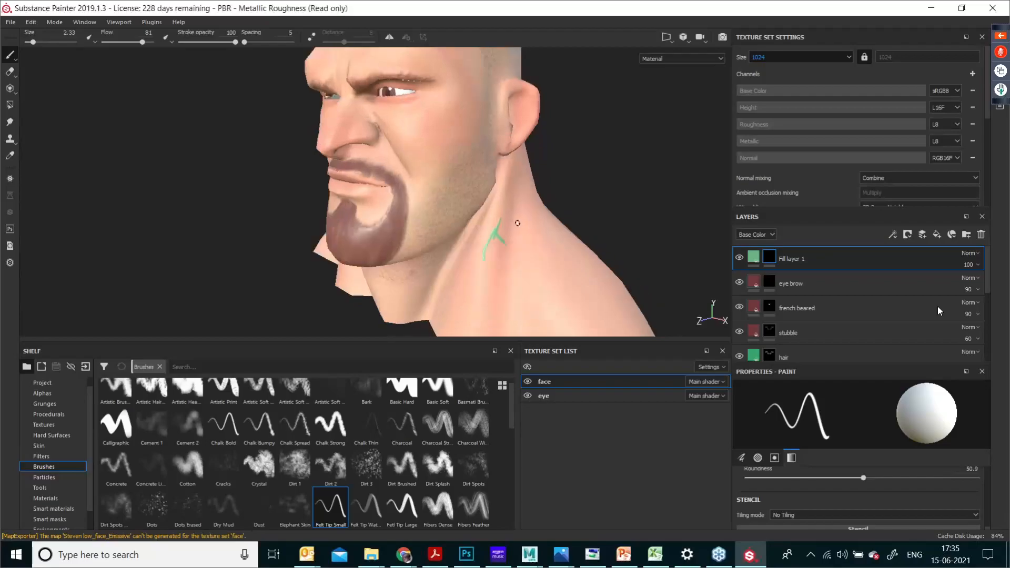
pyautogui.keyDown('alt'); pyautogui.moveTo(475, 220); pyautogui.dragTo(504, 225, button='right'); pyautogui.keyUp('alt')
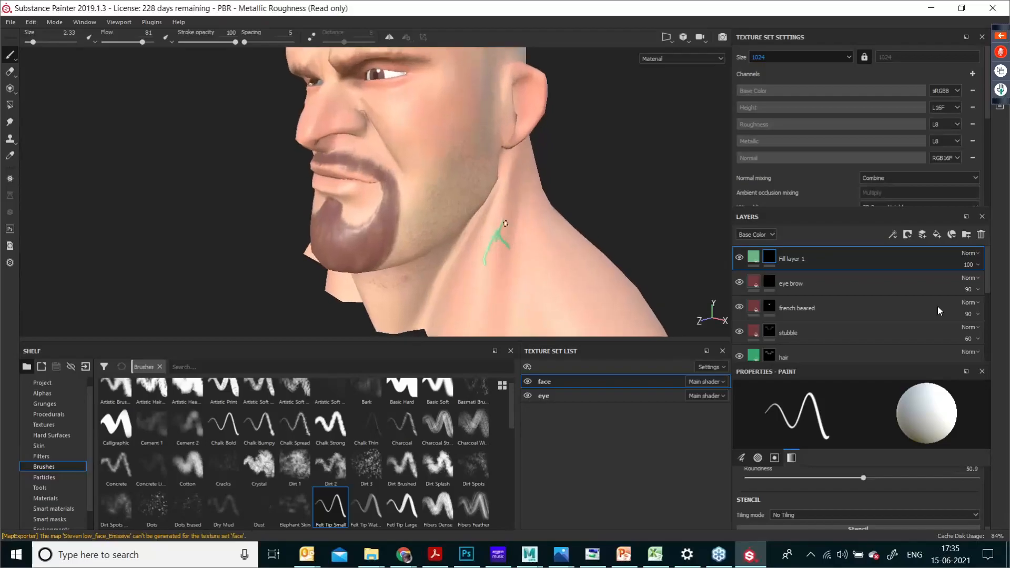
pyautogui.keyDown('alt'); pyautogui.moveTo(504, 225); pyautogui.dragTo(496, 266, button='middle'); pyautogui.keyUp('alt')
pyautogui.keyDown('alt'); pyautogui.moveTo(496, 266); pyautogui.dragTo(514, 231); pyautogui.keyUp('alt')
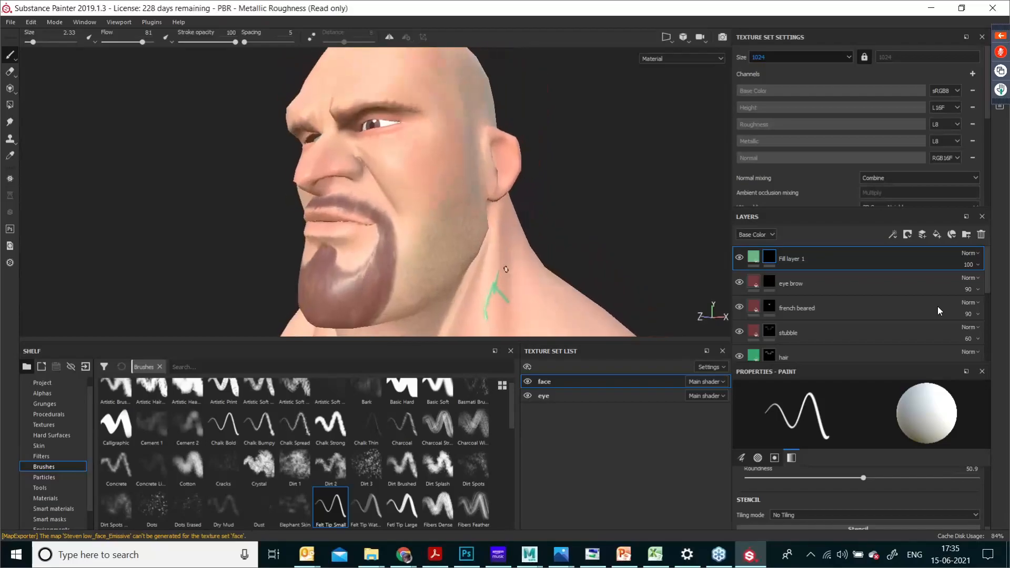
# Step: Lower the opacity of Fill layer 1 to 22 to blend the green vein strokes into the neck skin
pyautogui.keyDown('alt'); pyautogui.moveTo(506, 271); pyautogui.dragTo(481, 224, button='middle'); pyautogui.keyUp('alt')
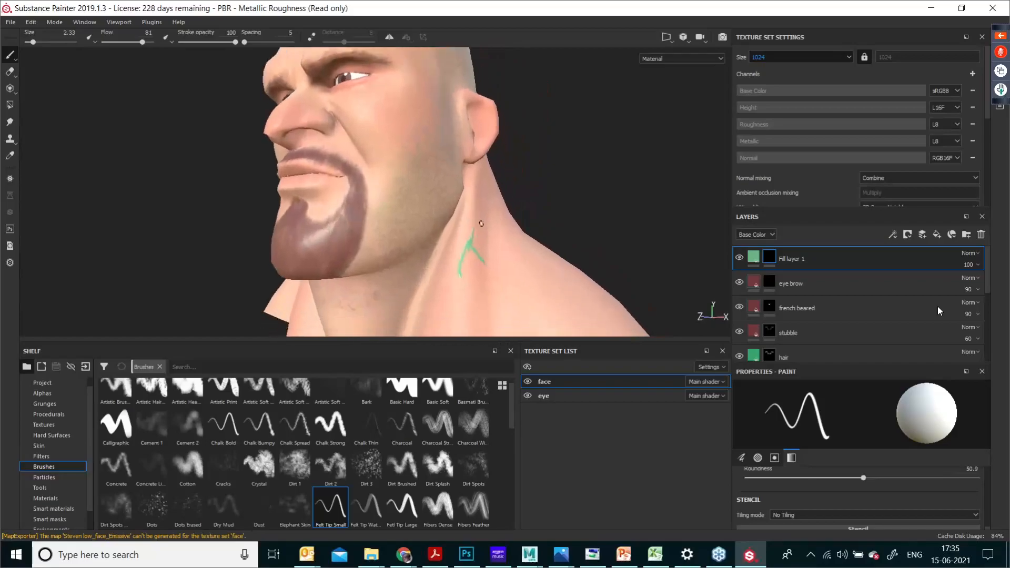
pyautogui.click(968, 265)
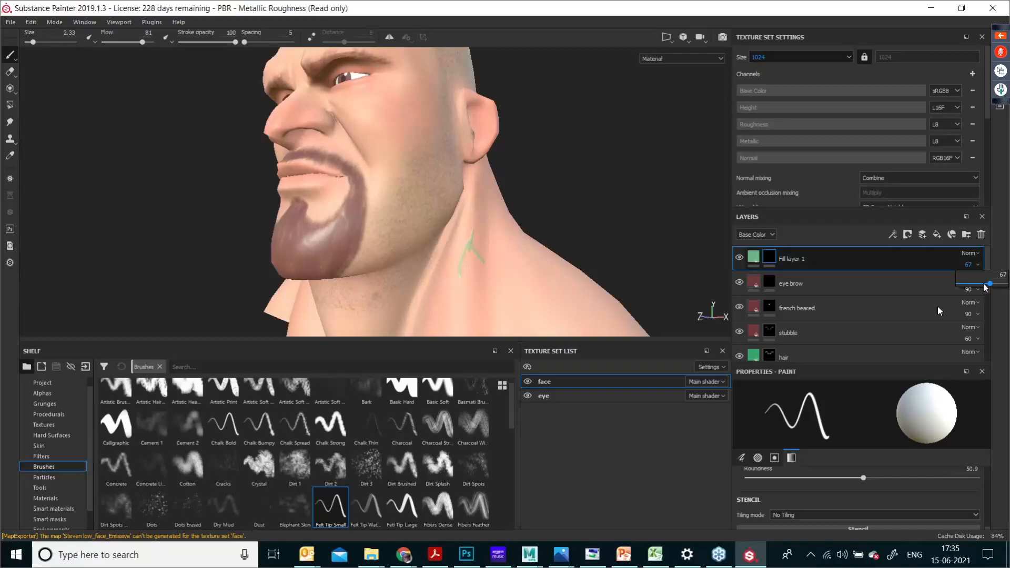
pyautogui.moveTo(986, 286); pyautogui.dragTo(971, 288)
pyautogui.keyDown('alt'); pyautogui.moveTo(493, 184); pyautogui.dragTo(556, 279, button='right'); pyautogui.keyUp('alt')
pyautogui.keyDown('alt'); pyautogui.moveTo(523, 175); pyautogui.dragTo(495, 84, button='middle'); pyautogui.keyUp('alt')
pyautogui.keyDown('alt'); pyautogui.moveTo(463, 190); pyautogui.dragTo(448, 160); pyautogui.keyUp('alt')
pyautogui.keyDown('alt'); pyautogui.moveTo(442, 168); pyautogui.dragTo(443, 226, button='right'); pyautogui.keyUp('alt')
pyautogui.keyDown('alt'); pyautogui.moveTo(476, 213); pyautogui.dragTo(449, 234, button='middle'); pyautogui.keyUp('alt')
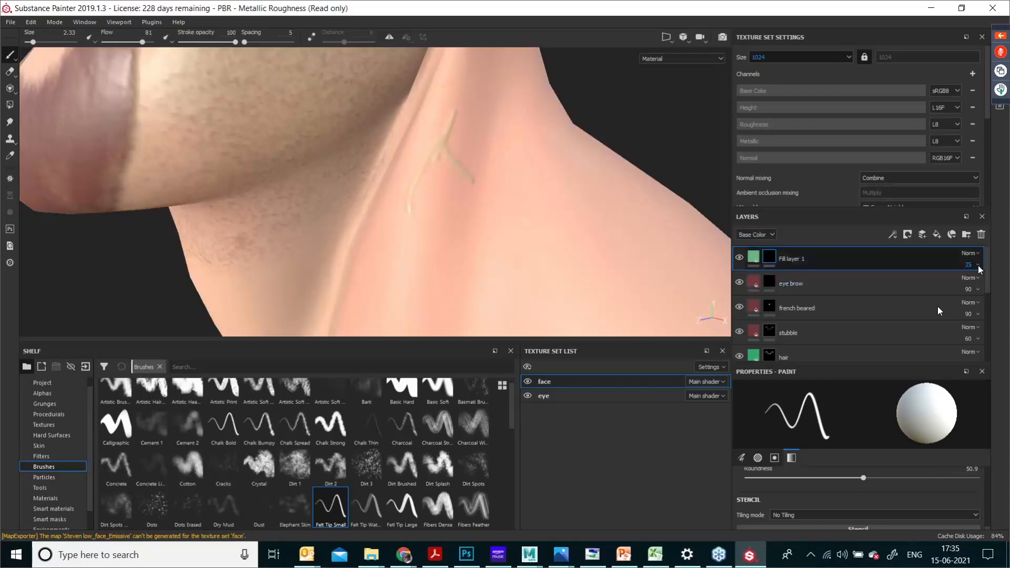
pyautogui.click(978, 266)
pyautogui.moveTo(972, 284)
pyautogui.mouseDown()
pyautogui.moveTo(998, 287)
pyautogui.moveTo(969, 289)
pyautogui.mouseUp()
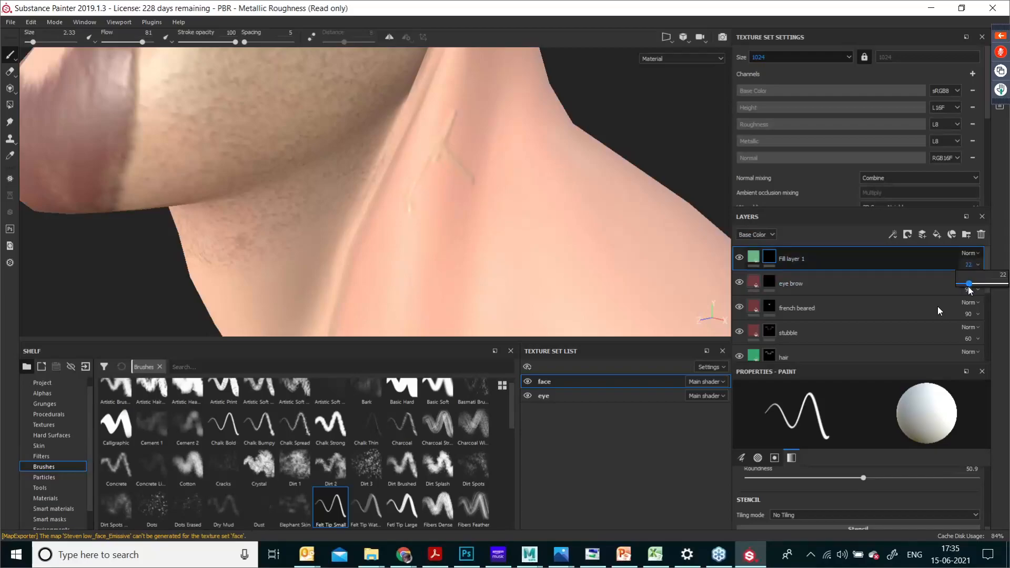
# Step: Set the height of Fill layer 1 to 0.03 and check the neck vein up close and with the whole head
pyautogui.click(754, 257)
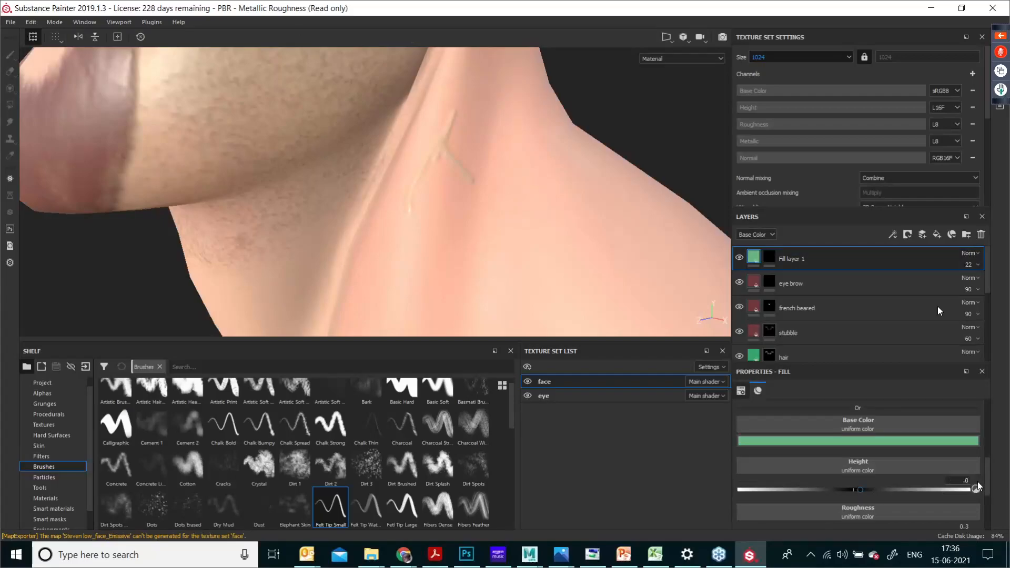
pyautogui.press('Return')
pyautogui.keyDown('alt'); pyautogui.moveTo(491, 209); pyautogui.dragTo(432, 201); pyautogui.keyUp('alt')
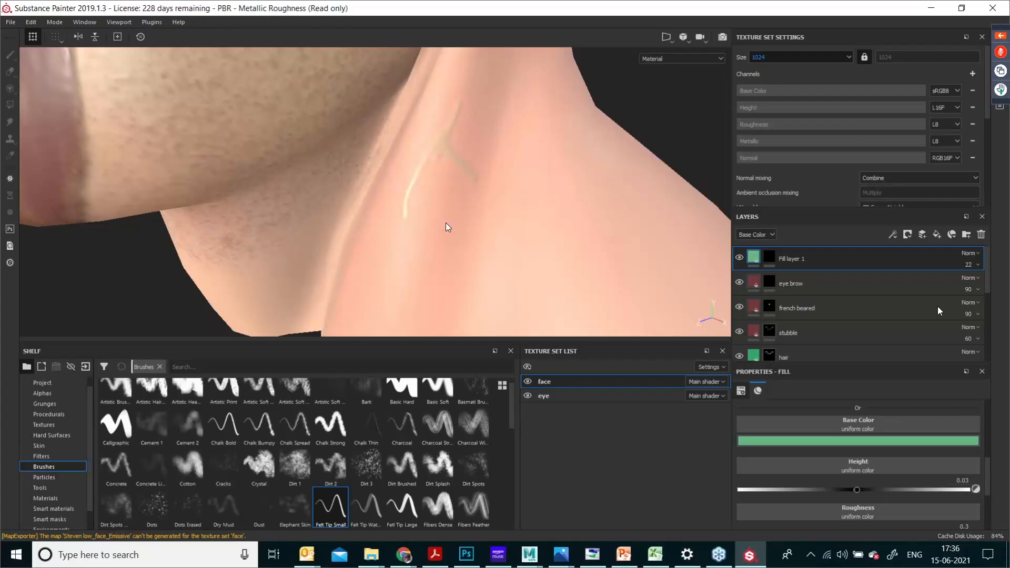
pyautogui.keyDown('alt'); pyautogui.moveTo(344, 134); pyautogui.dragTo(263, 127, button='right'); pyautogui.keyUp('alt')
pyautogui.keyDown('alt'); pyautogui.moveTo(456, 151); pyautogui.dragTo(219, 115, button='right'); pyautogui.keyUp('alt')
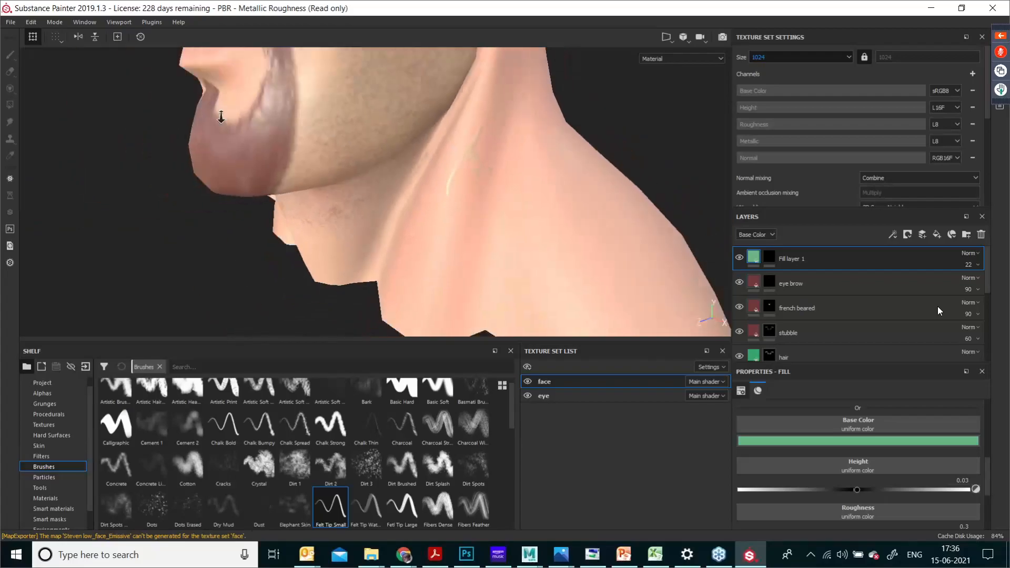
pyautogui.keyDown('alt'); pyautogui.moveTo(358, 247); pyautogui.dragTo(363, 363, button='middle'); pyautogui.keyUp('alt')
pyautogui.keyDown('alt'); pyautogui.moveTo(456, 230); pyautogui.dragTo(368, 213, button='right'); pyautogui.keyUp('alt')
pyautogui.keyDown('alt'); pyautogui.moveTo(326, 207); pyautogui.dragTo(386, 185); pyautogui.keyUp('alt')
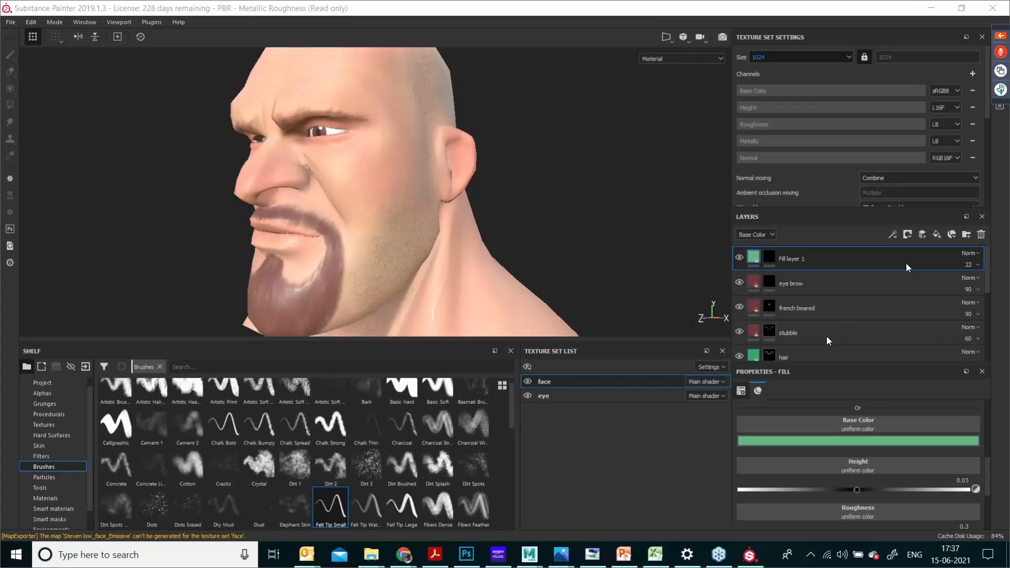
pyautogui.hotkey('alt', 'Tab')
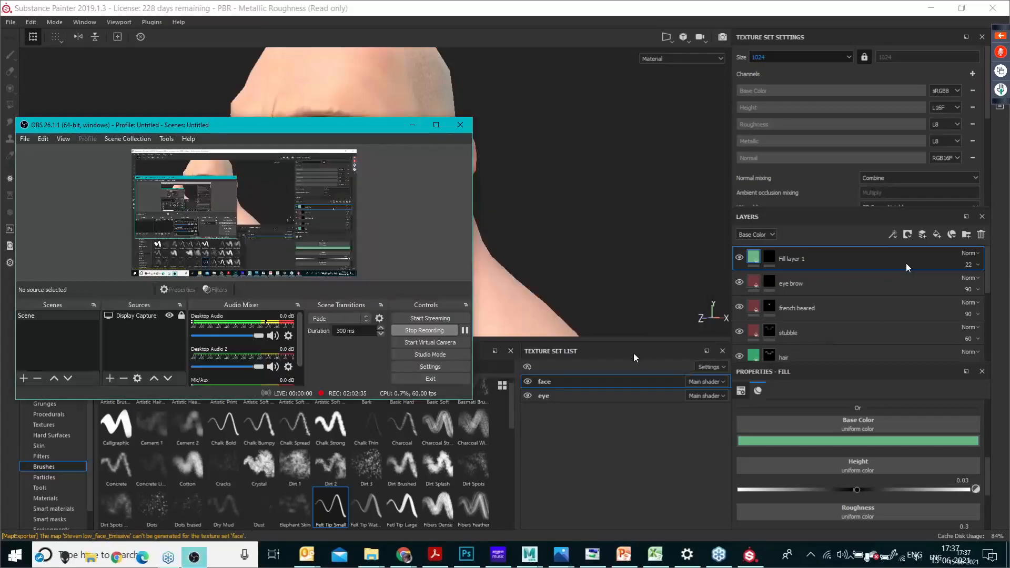